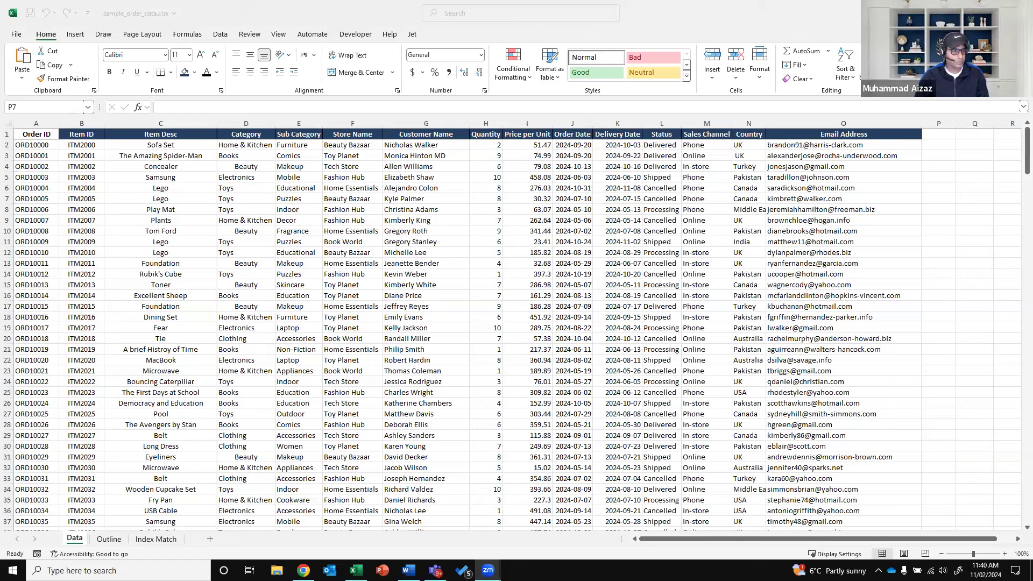
# Switch between other applications and bring the Excel window back into focus
pyautogui.hotkey('alt', 'Tab')
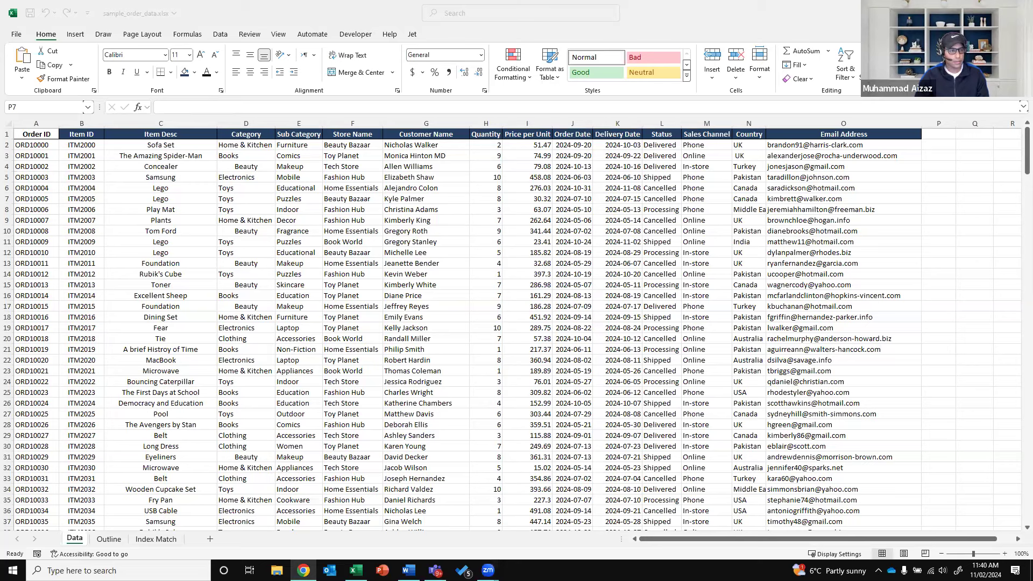
pyautogui.hotkey('alt', 'Tab')
pyautogui.hotkey('alt', 'Tab')
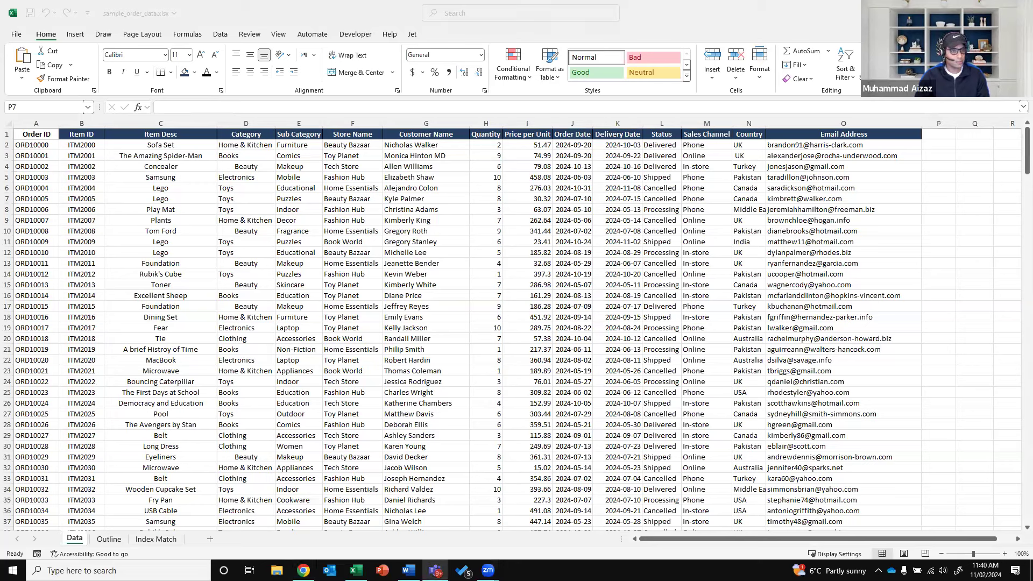
pyautogui.hotkey('alt', 'Tab')
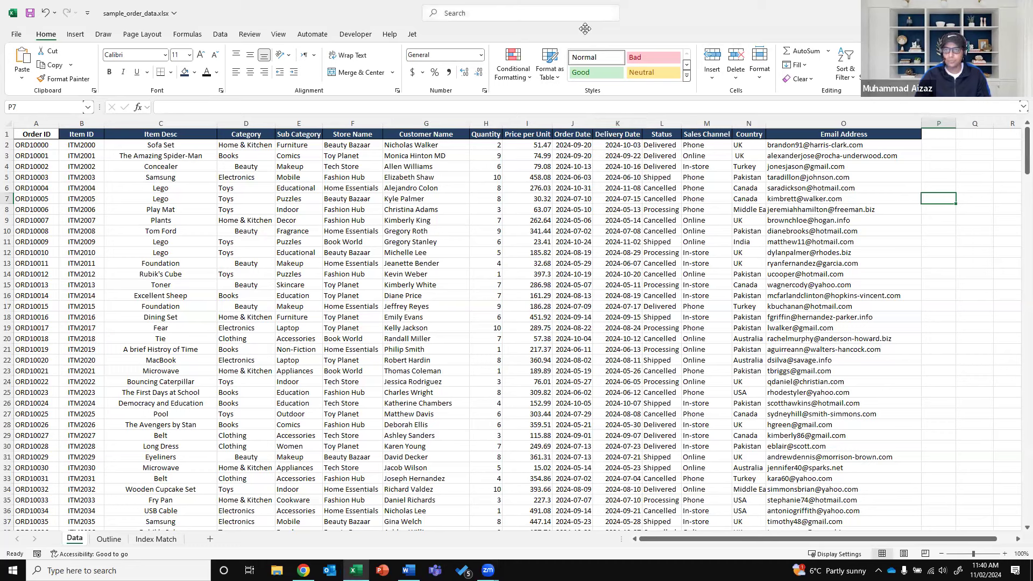
pyautogui.click(398, 57)
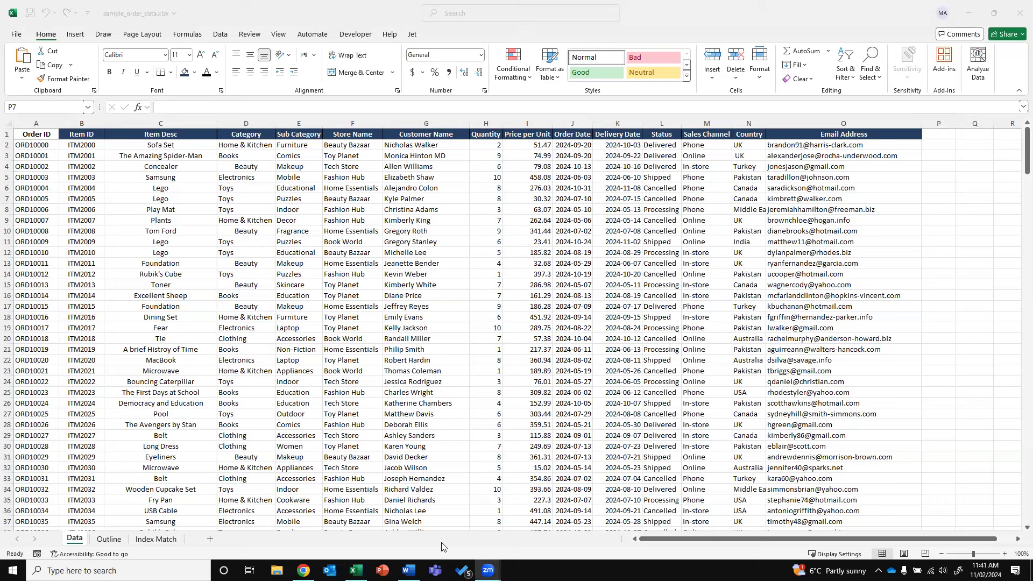
pyautogui.click(352, 543)
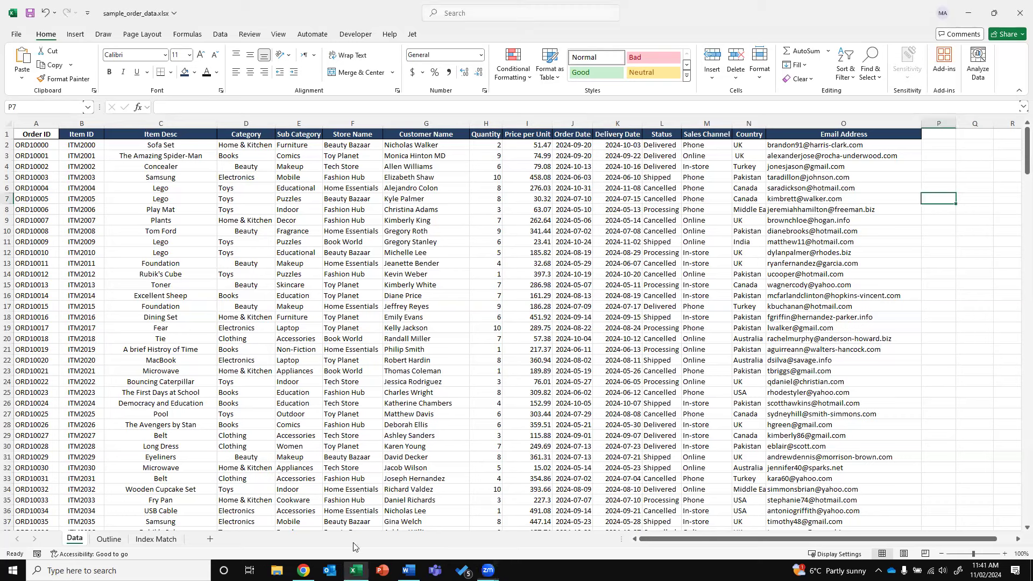
# Check Country, Delivery Date and Item Desc cells in the orders, then move to the Outline sheet
pyautogui.click(745, 285)
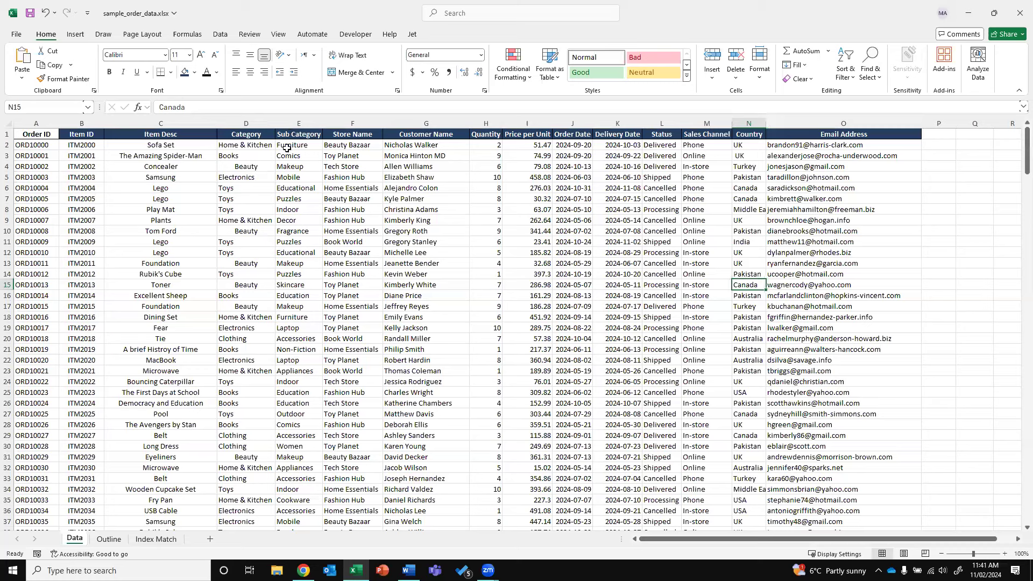
pyautogui.click(596, 275)
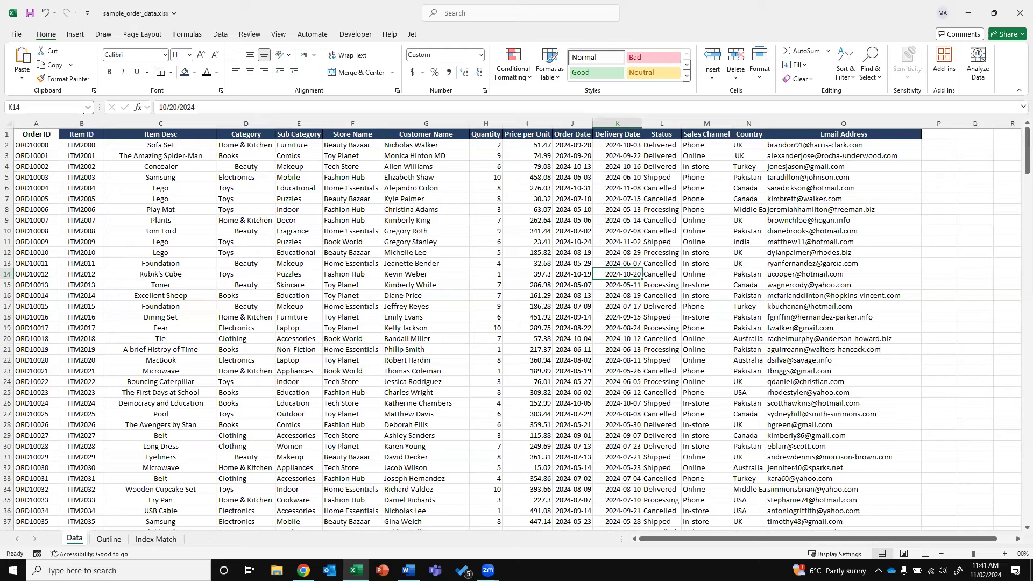
pyautogui.click(145, 467)
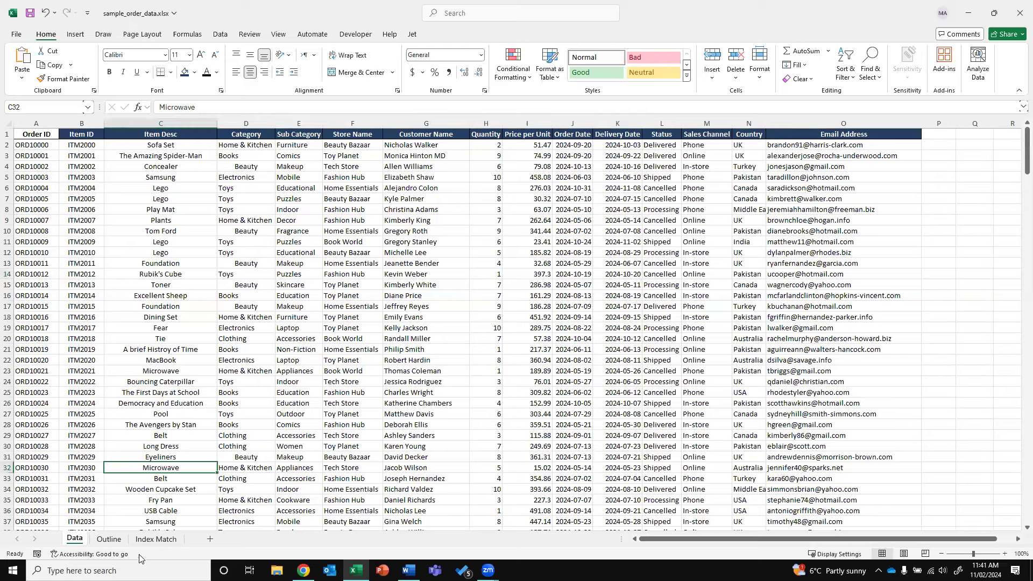
pyautogui.hotkey('ctrl', 'pagedown')
pyautogui.moveTo(1022, 156)
pyautogui.mouseDown()
pyautogui.moveTo(1016, 440)
pyautogui.moveTo(1016, 153)
pyautogui.mouseUp()
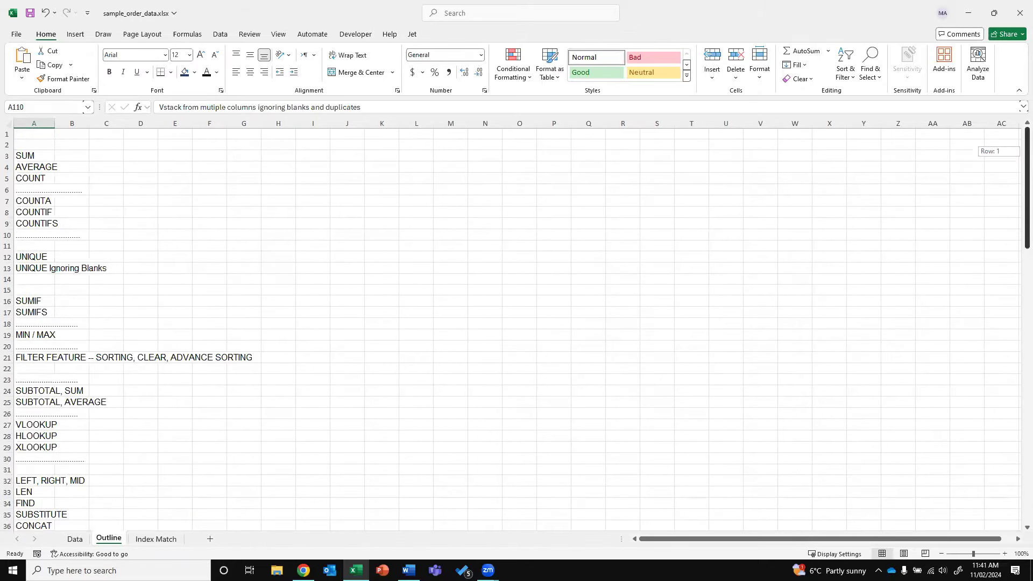
# Return to the Data sheet, select header row 1 and show the Data ribbon tools
pyautogui.click(75, 539)
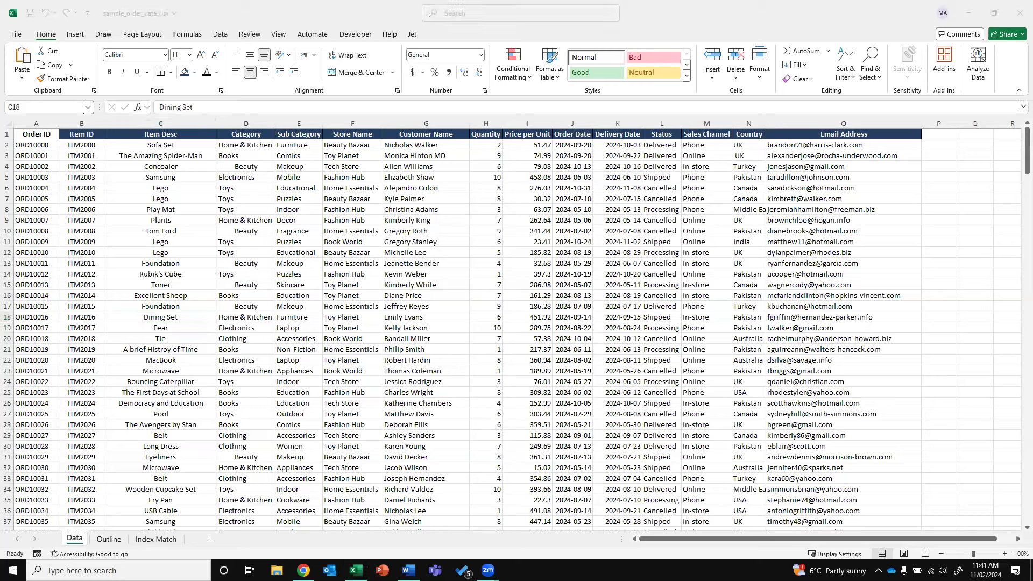
pyautogui.click(53, 152)
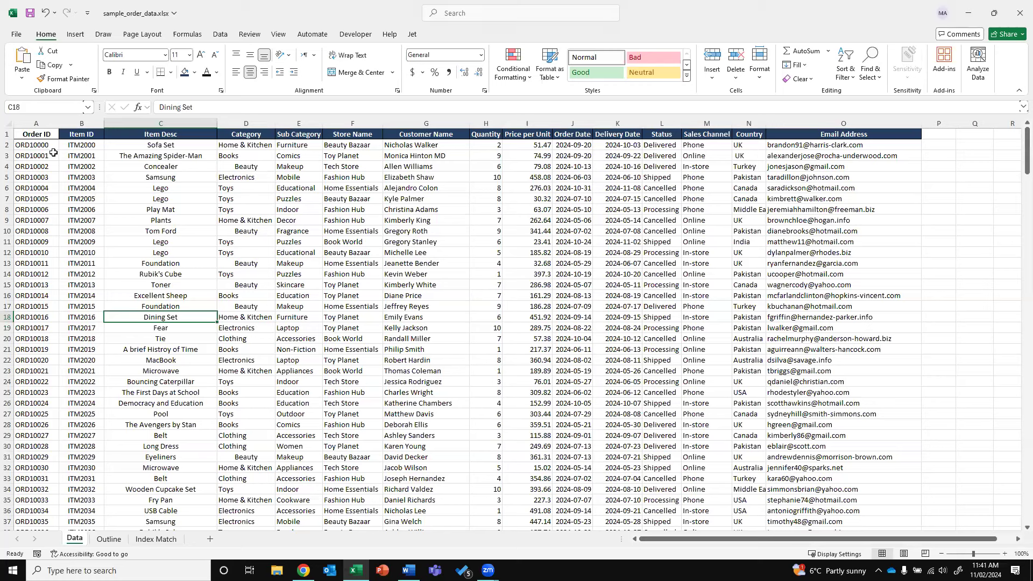
pyautogui.click(7, 134)
pyautogui.click(220, 35)
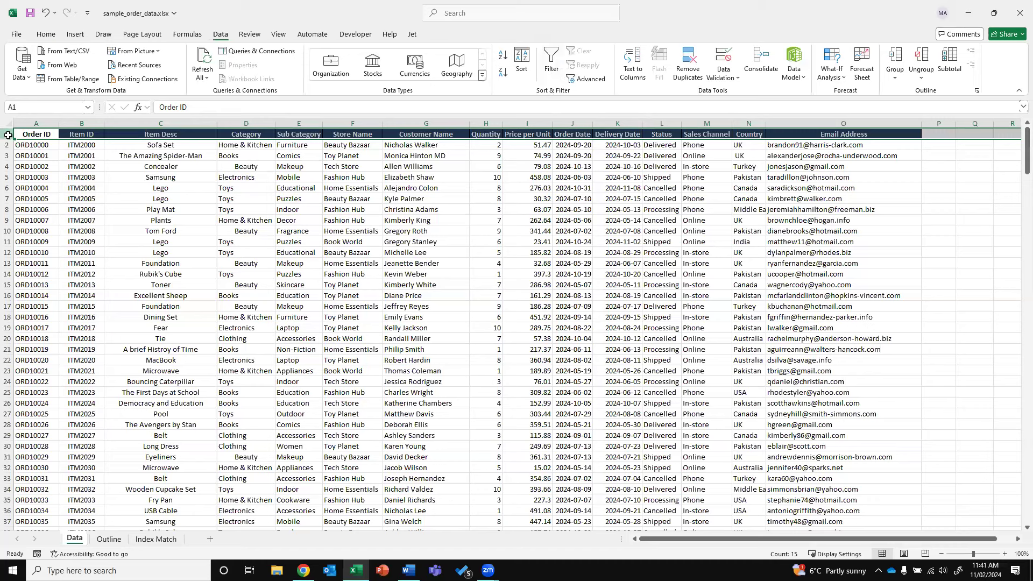
# Turn on filter dropdowns for the order headers and look at the Item Desc filter
pyautogui.click(551, 73)
pyautogui.click(453, 244)
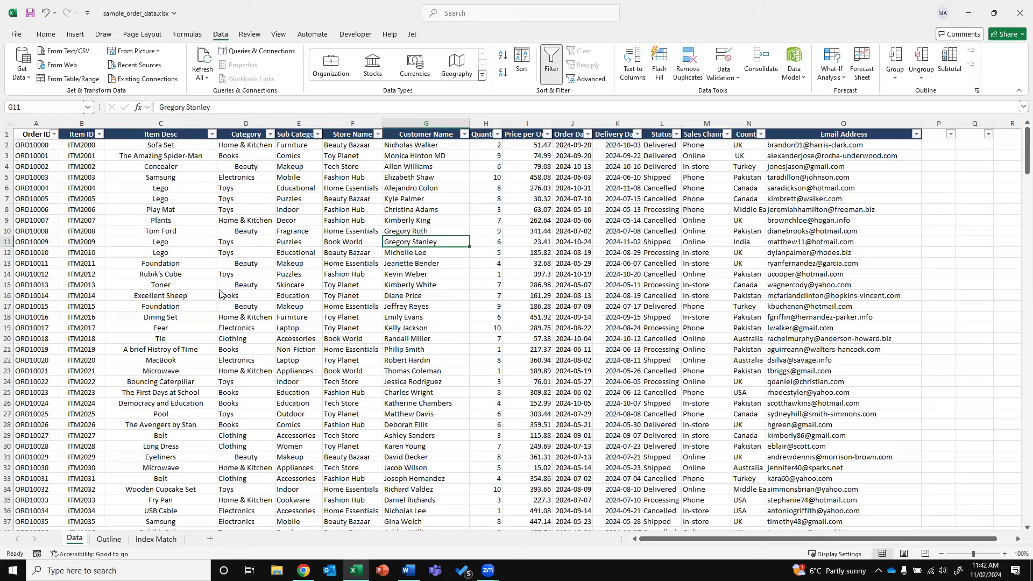
pyautogui.click(212, 133)
pyautogui.click(263, 155)
# Autofit the Status column width and check its filter list
pyautogui.click(255, 125)
pyautogui.click(45, 33)
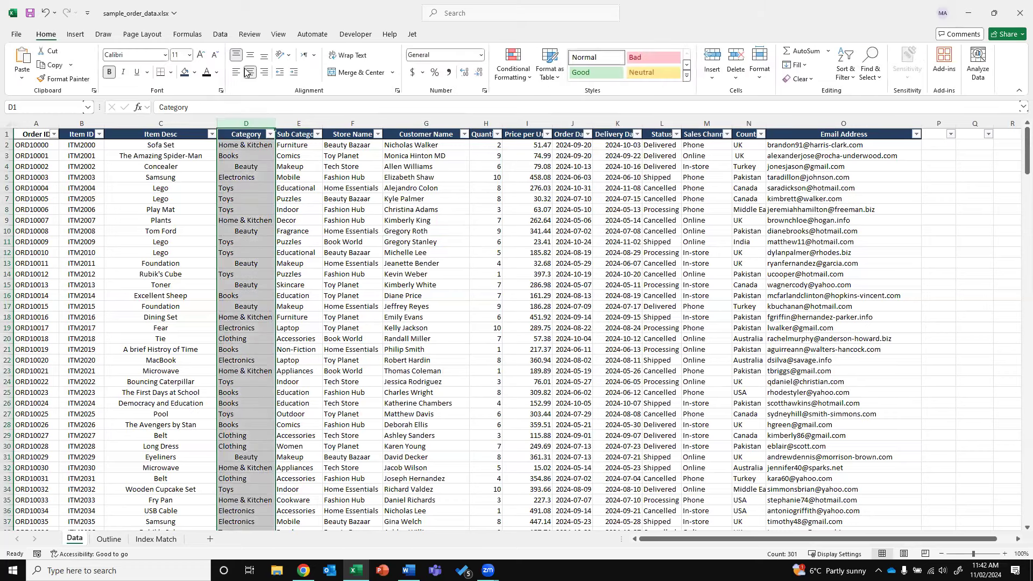
pyautogui.click(491, 198)
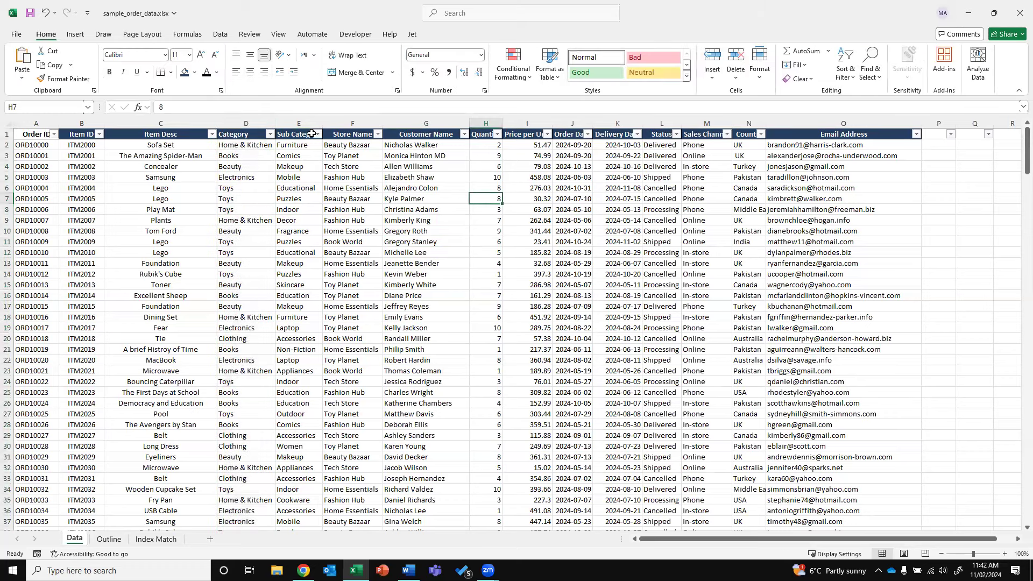
pyautogui.doubleClick(681, 123)
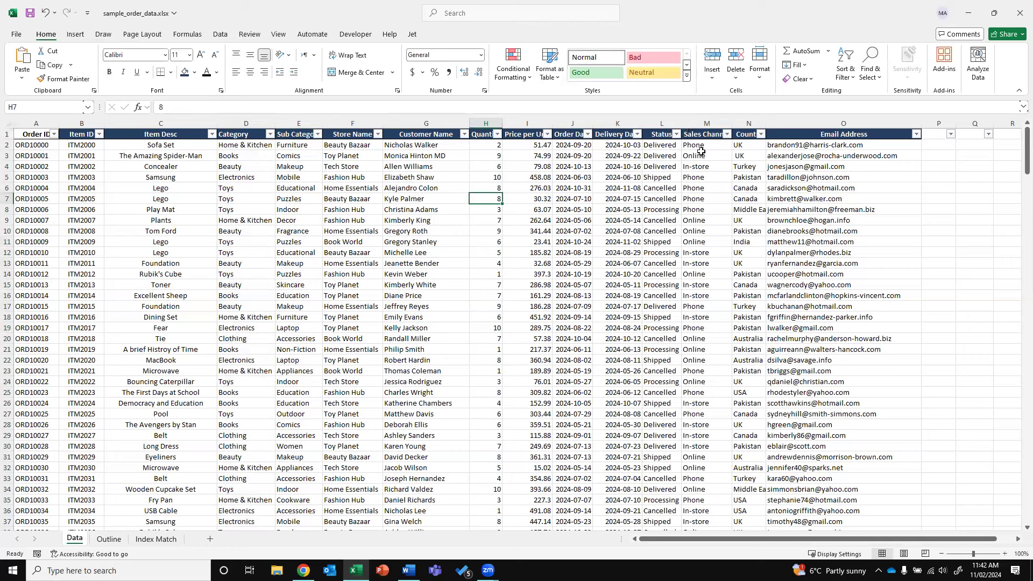
pyautogui.click(677, 134)
pyautogui.click(737, 203)
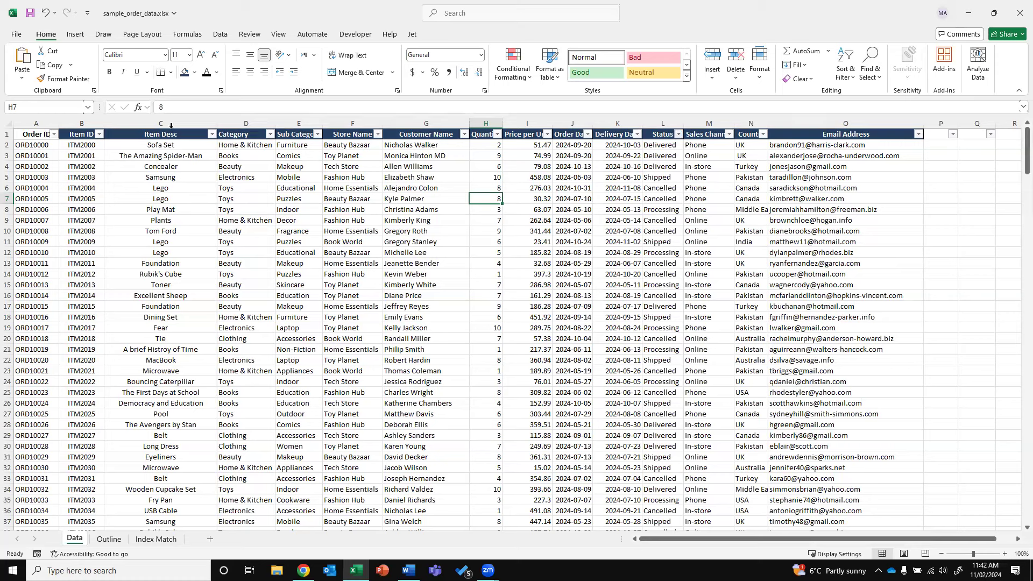
# Select each column from Item ID to Email Address, then open the Status filter from cell L3
pyautogui.click(134, 124)
pyautogui.click(81, 124)
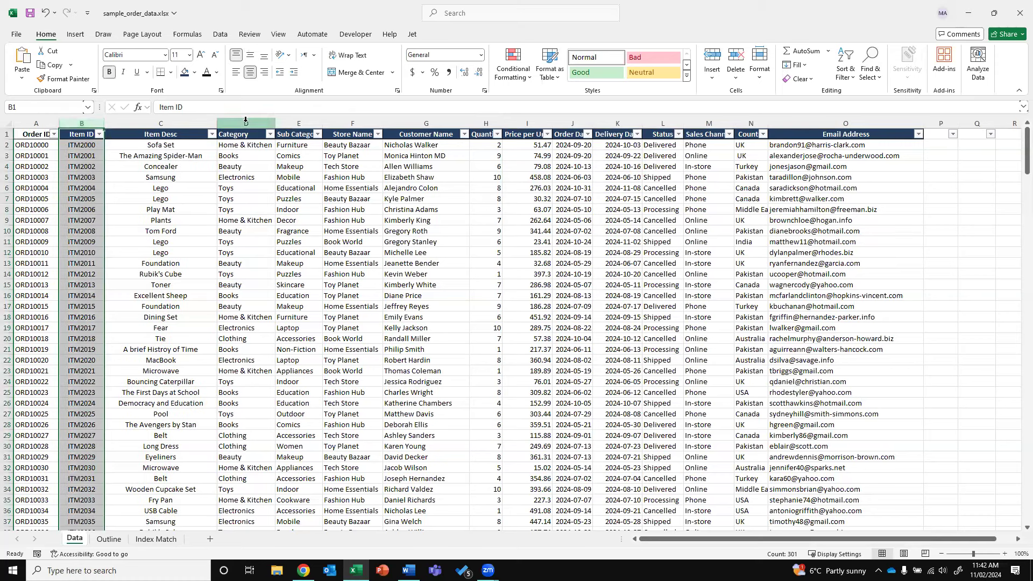
pyautogui.click(246, 121)
pyautogui.click(295, 121)
pyautogui.click(350, 123)
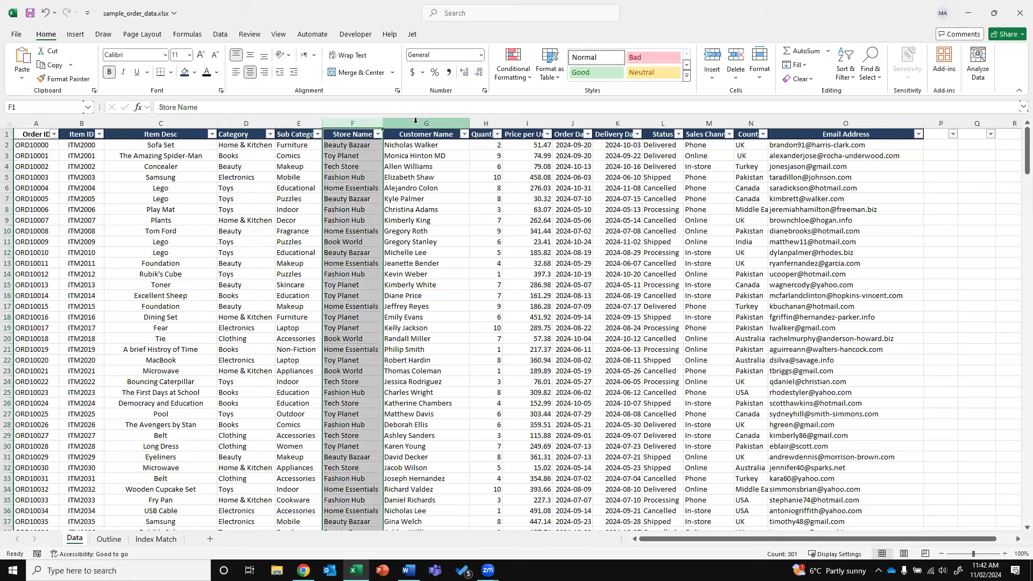
pyautogui.click(425, 122)
pyautogui.click(485, 123)
pyautogui.click(526, 124)
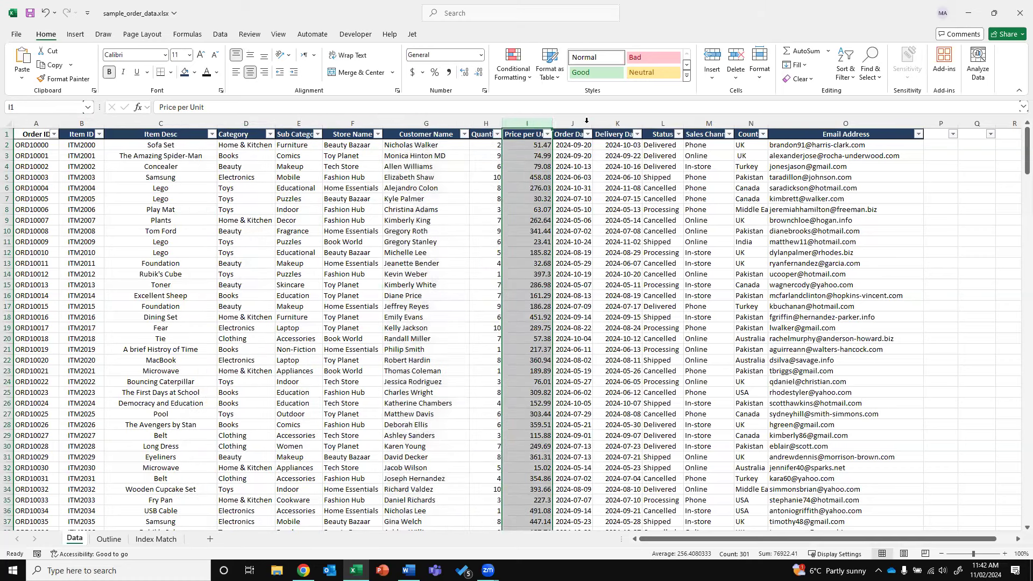
pyautogui.click(572, 123)
pyautogui.click(618, 123)
pyautogui.click(663, 123)
pyautogui.click(720, 122)
pyautogui.click(858, 123)
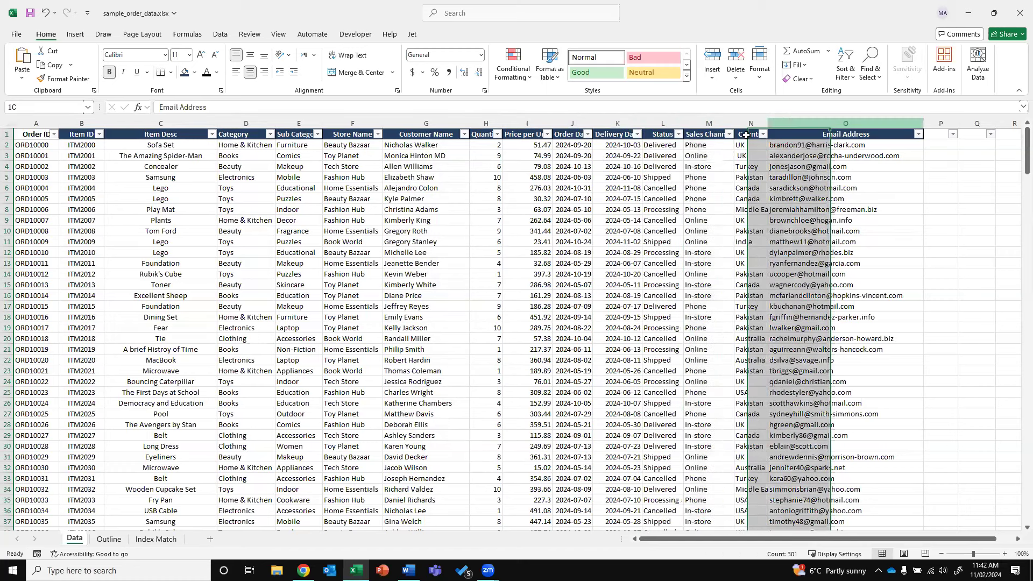
pyautogui.click(662, 156)
pyautogui.hotkey('alt', 'Down')
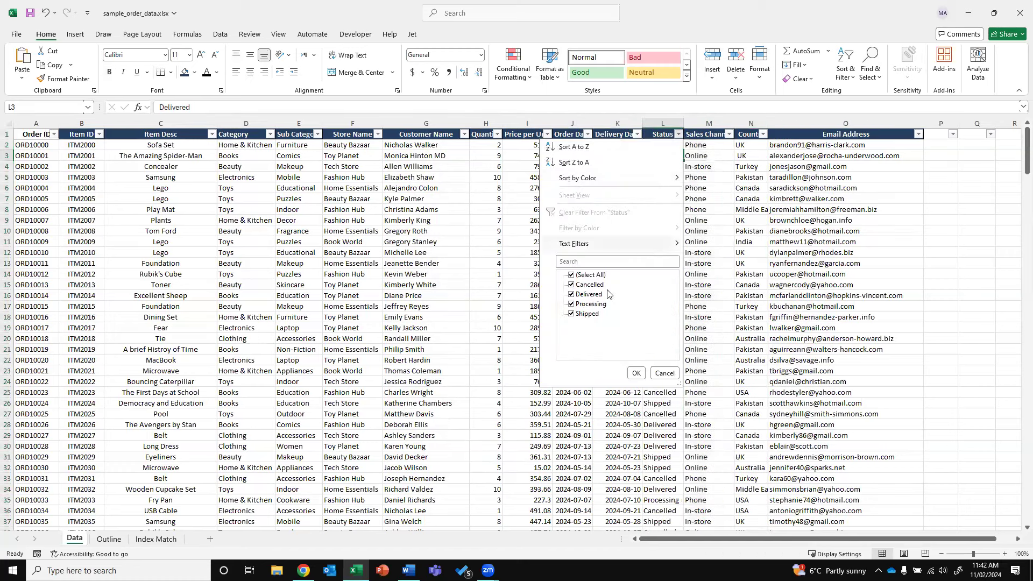
pyautogui.click(586, 275)
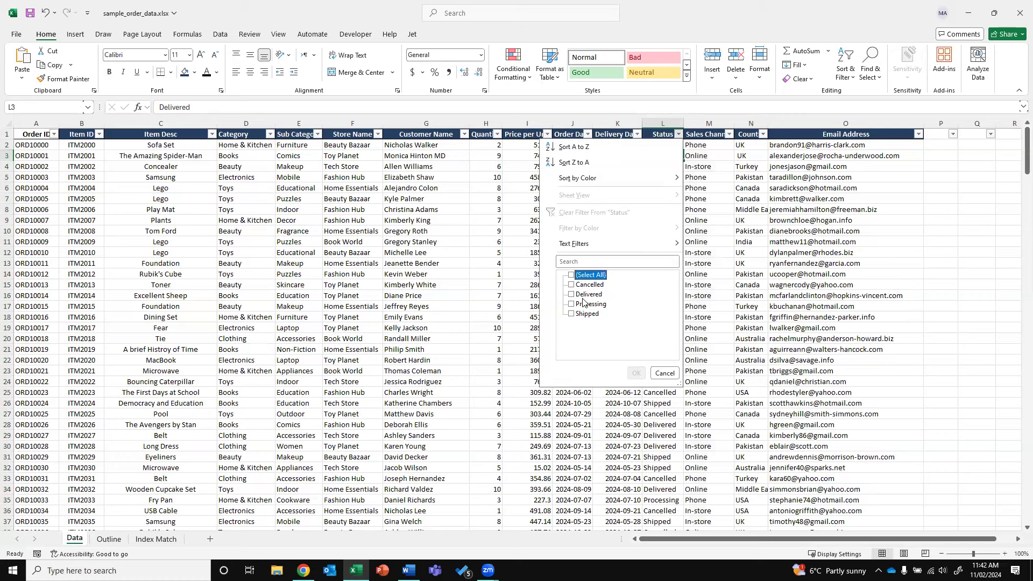
pyautogui.click(765, 178)
pyautogui.click(679, 134)
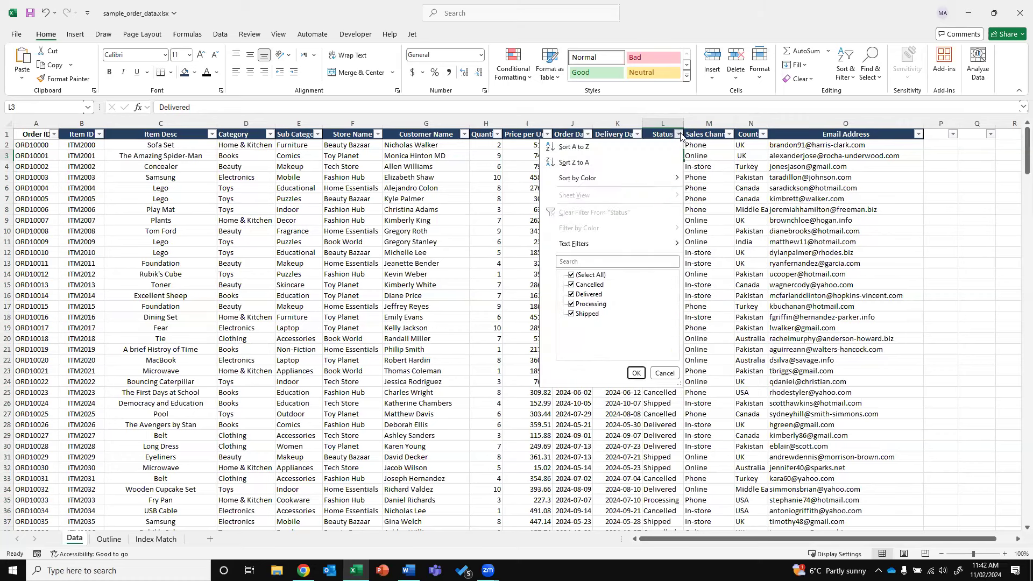
pyautogui.click(572, 275)
pyautogui.click(571, 294)
pyautogui.click(636, 372)
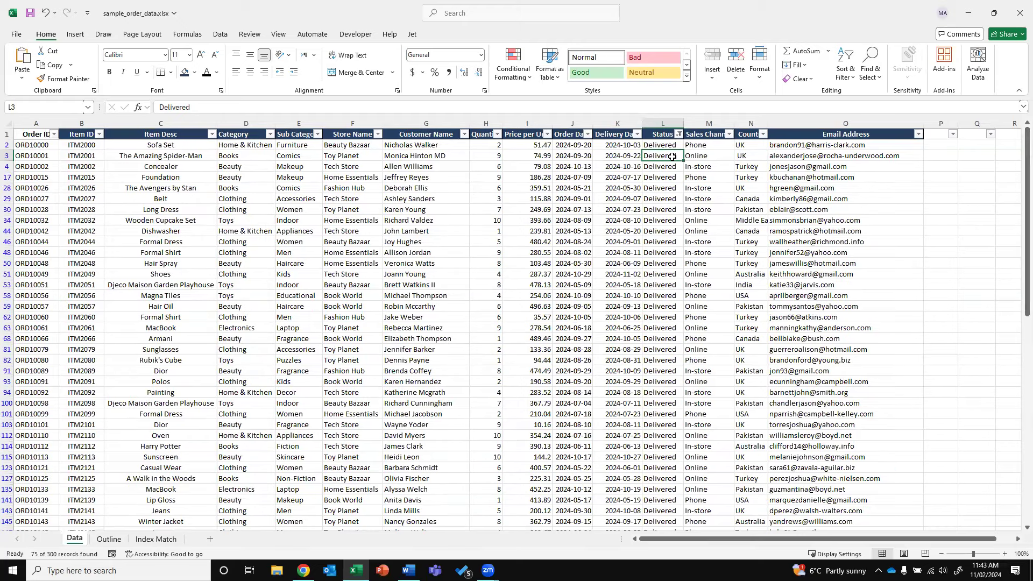
pyautogui.click(220, 34)
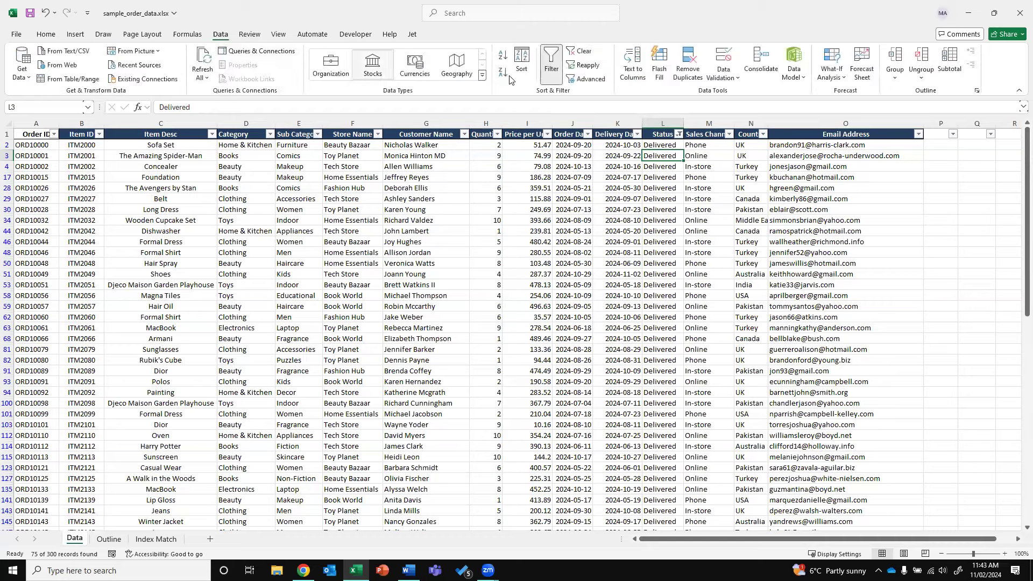
pyautogui.click(581, 56)
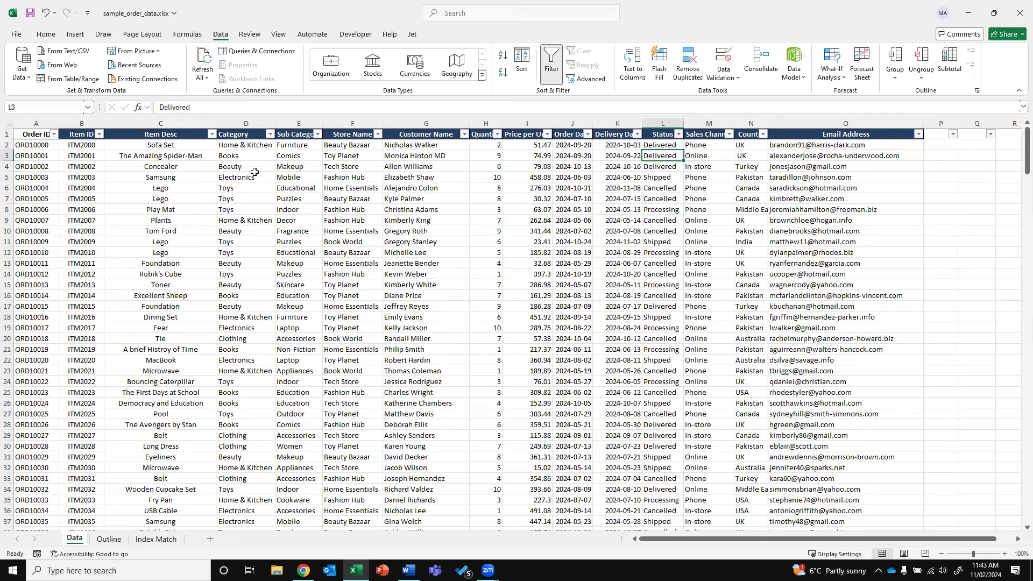
# Sort the orders by Category A to Z, then open the Quantity column's sort and filter options
pyautogui.click(270, 134)
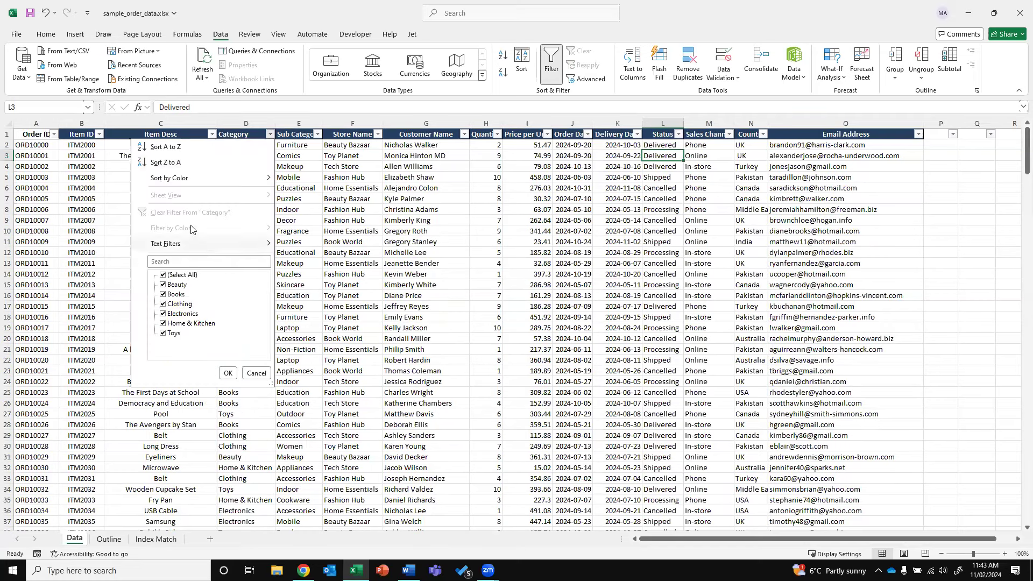
pyautogui.click(274, 136)
pyautogui.click(270, 135)
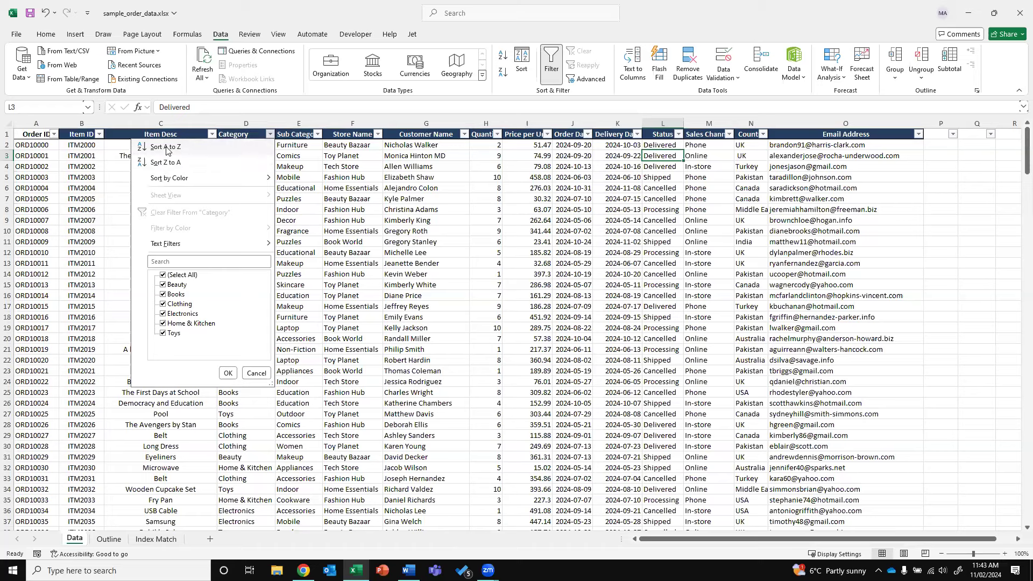
pyautogui.click(166, 147)
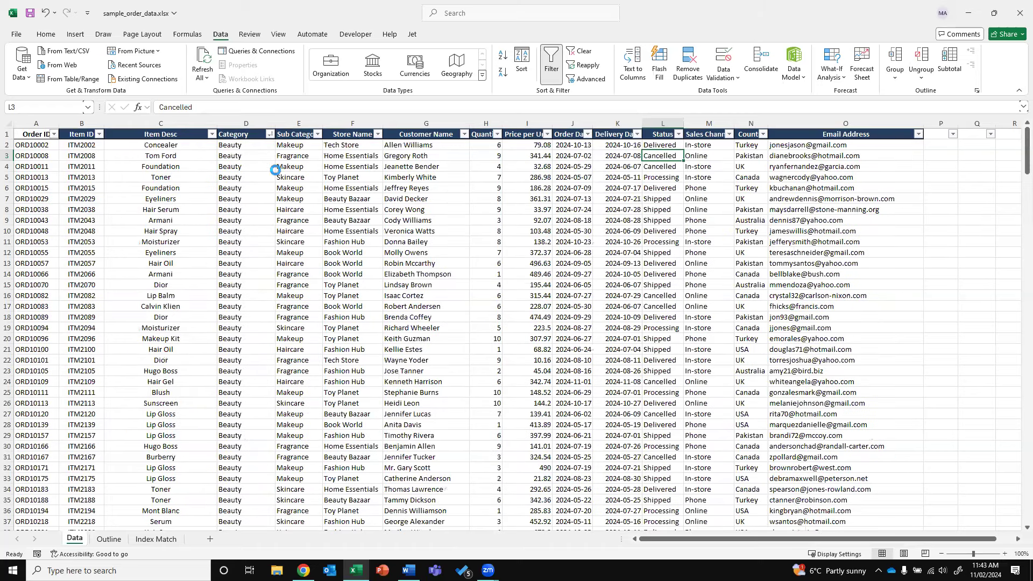
pyautogui.moveTo(254, 146); pyautogui.dragTo(253, 549)
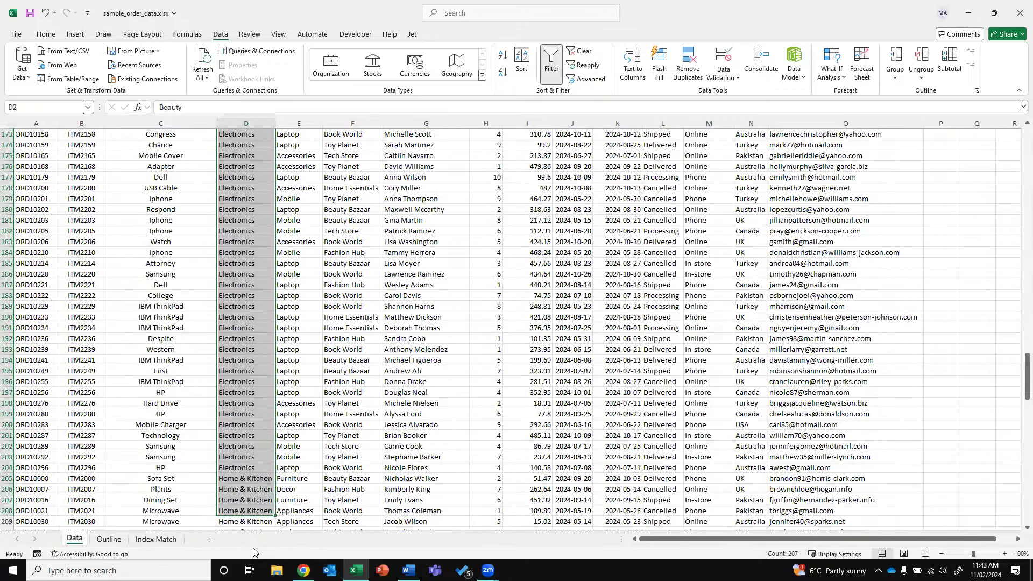
pyautogui.hotkey('ctrl', 'shift', 'Up')
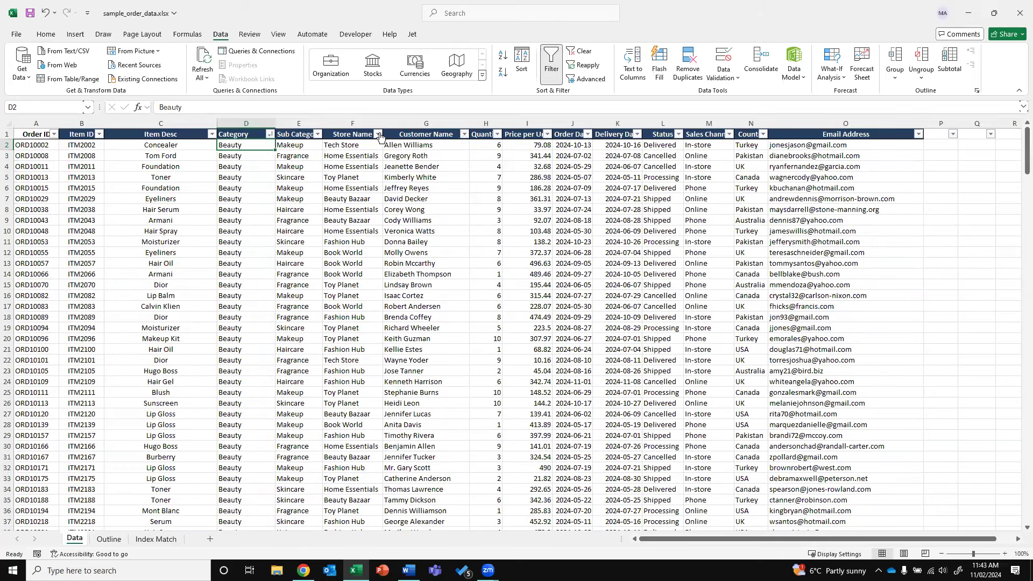
pyautogui.click(498, 134)
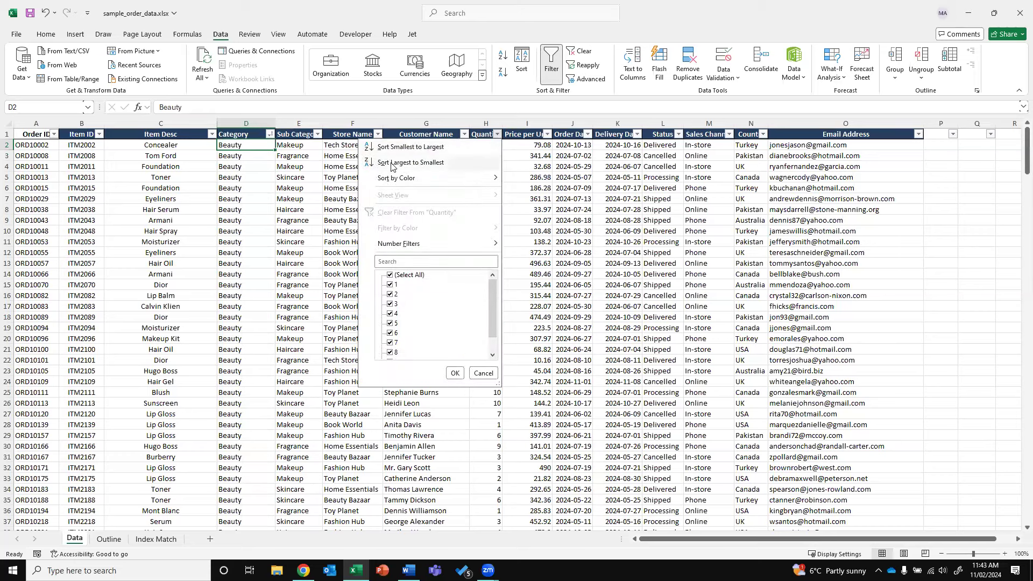
# Sort by Quantity largest first, then re-sort by Price per Unit smallest to largest
pyautogui.click(411, 162)
pyautogui.moveTo(470, 357); pyautogui.dragTo(488, 447)
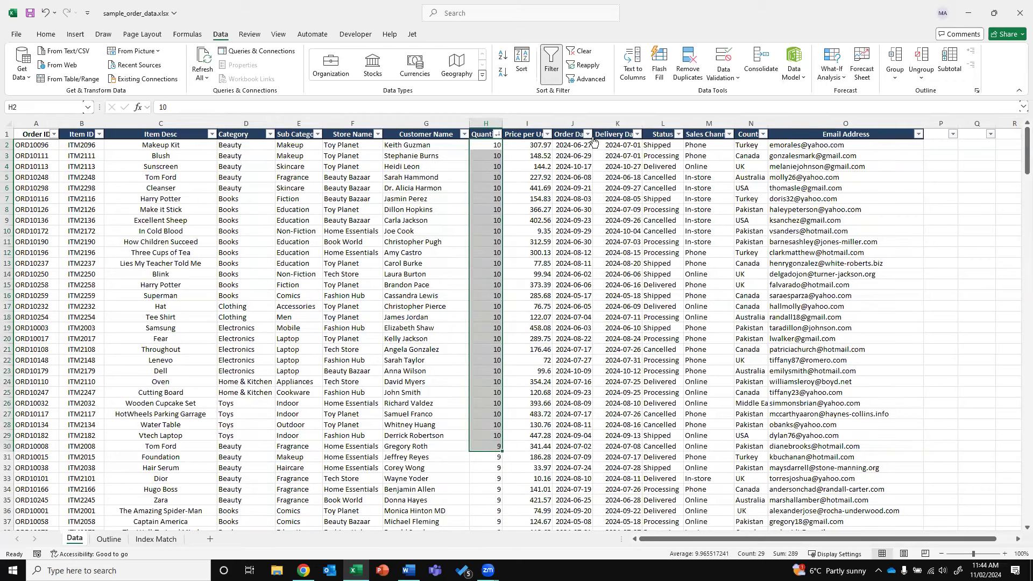
pyautogui.click(547, 134)
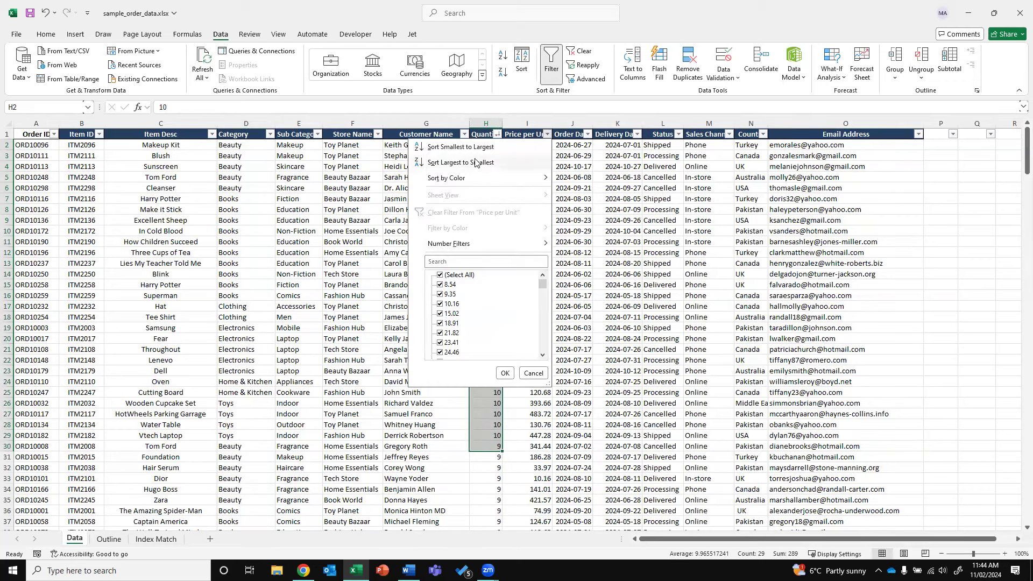
pyautogui.click(515, 148)
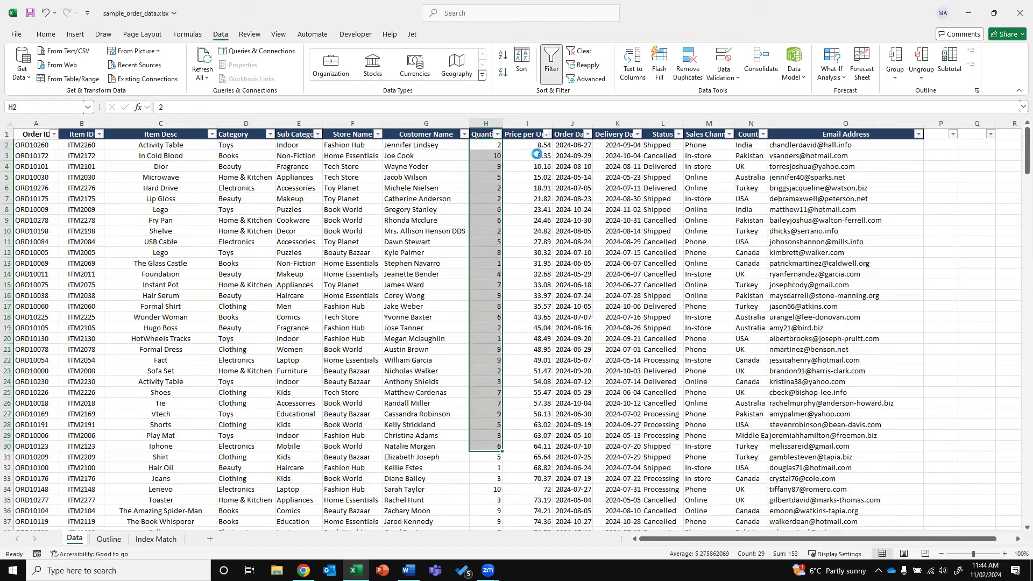
pyautogui.moveTo(535, 145); pyautogui.dragTo(546, 327)
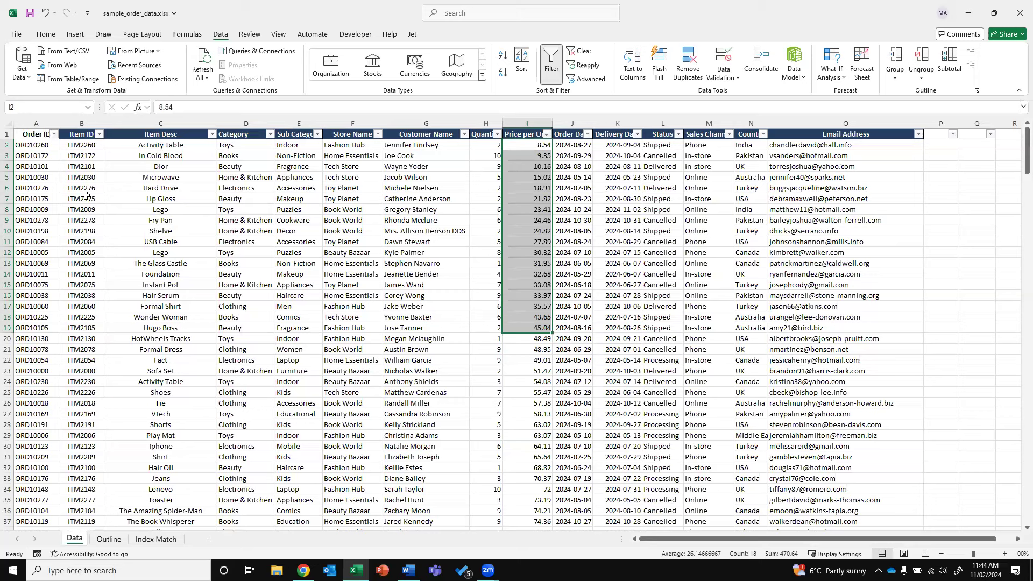
# Look at the Item Desc options without changes and select the header row
pyautogui.click(211, 134)
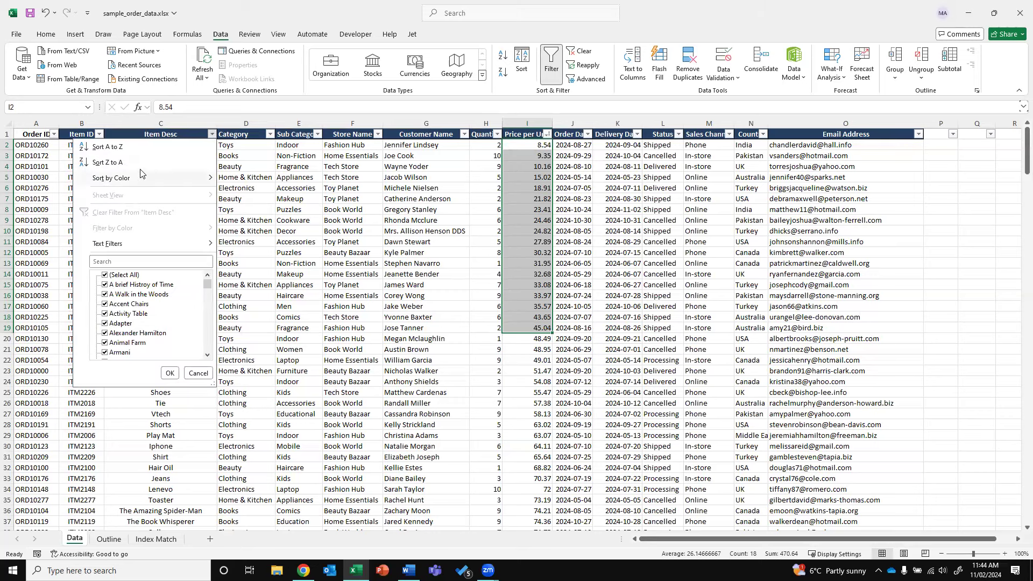
pyautogui.moveTo(106, 181)
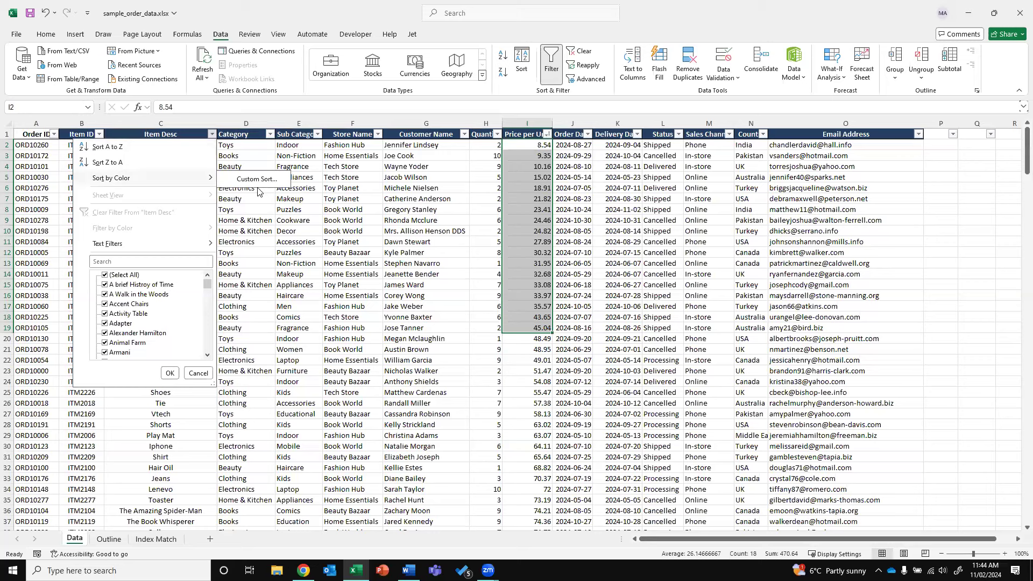
pyautogui.click(422, 256)
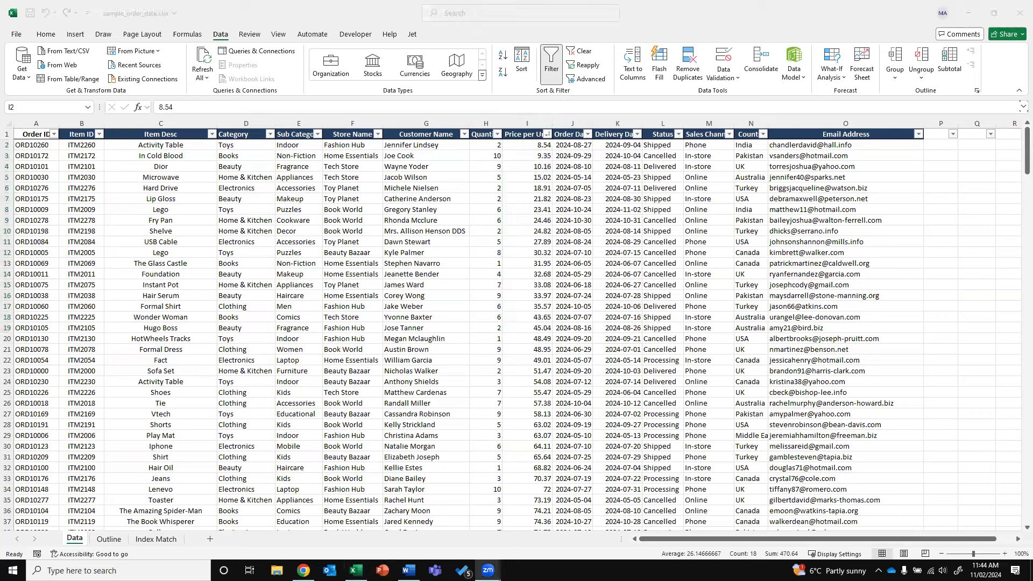
pyautogui.click(529, 246)
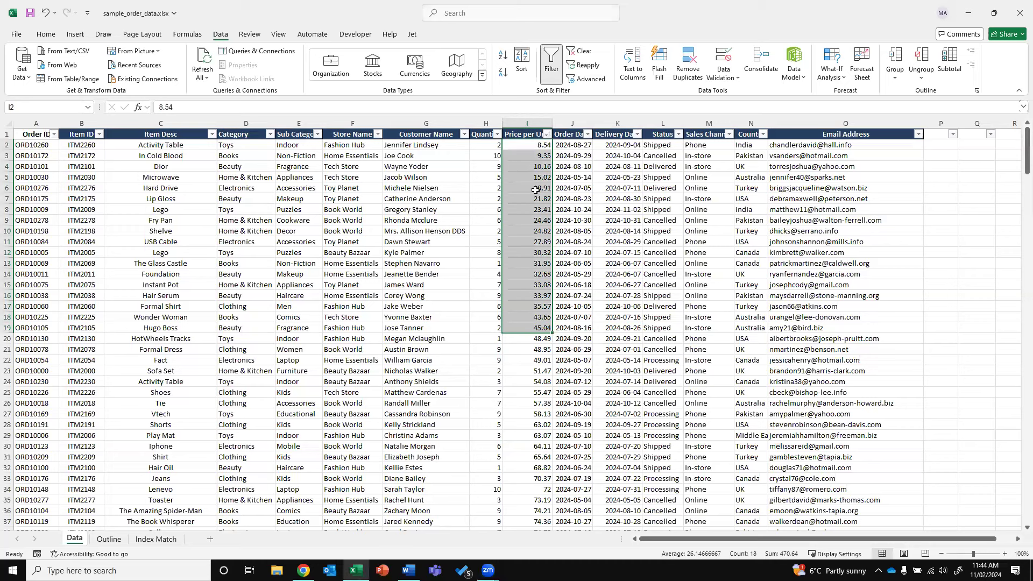
pyautogui.click(7, 133)
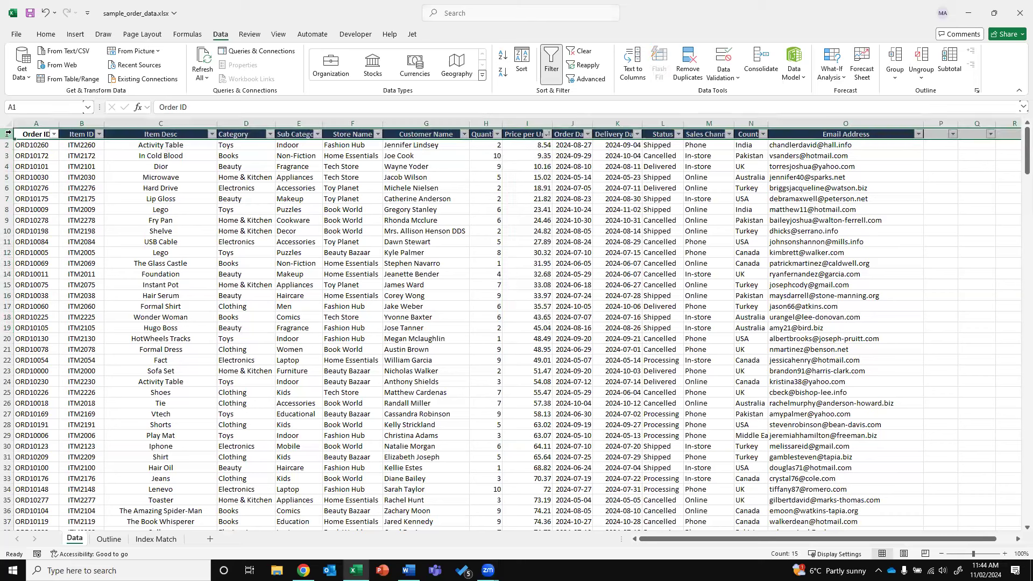
# Insert a blank row at row 5, between the Dior and Microwave orders
pyautogui.click(47, 165)
pyautogui.click(7, 133)
pyautogui.click(10, 178)
pyautogui.rightClick(11, 178)
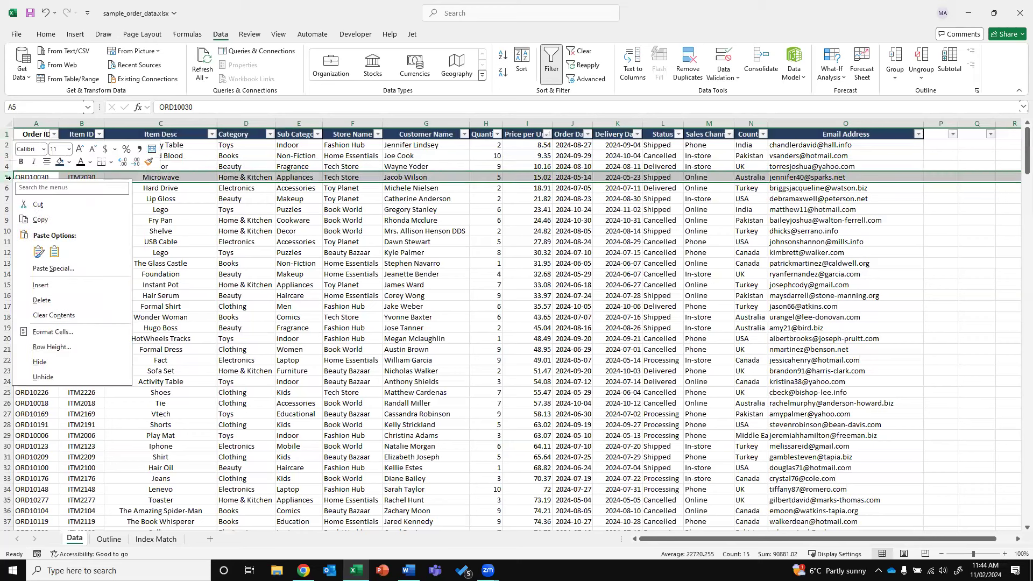
pyautogui.click(9, 177)
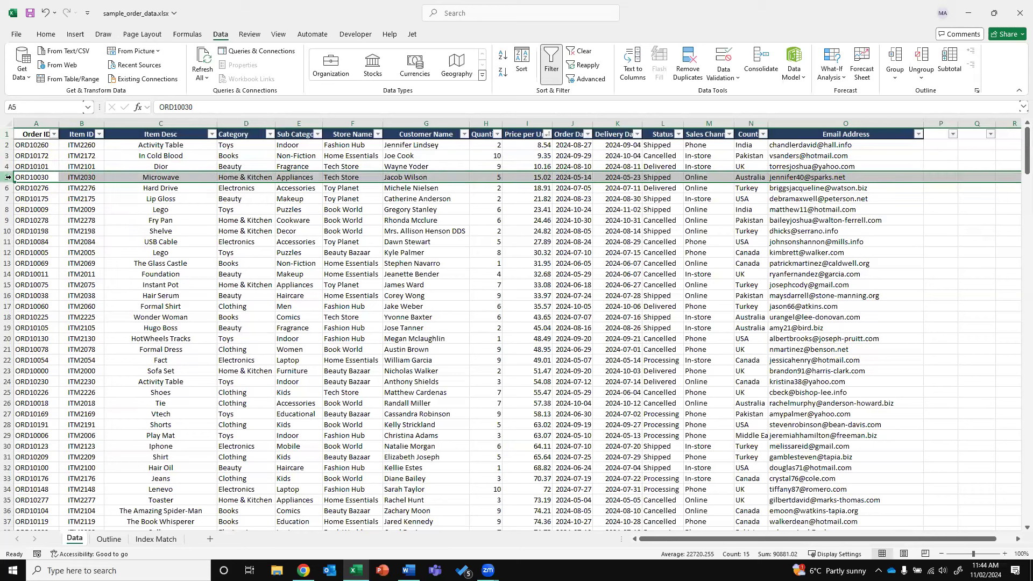
pyautogui.rightClick(8, 178)
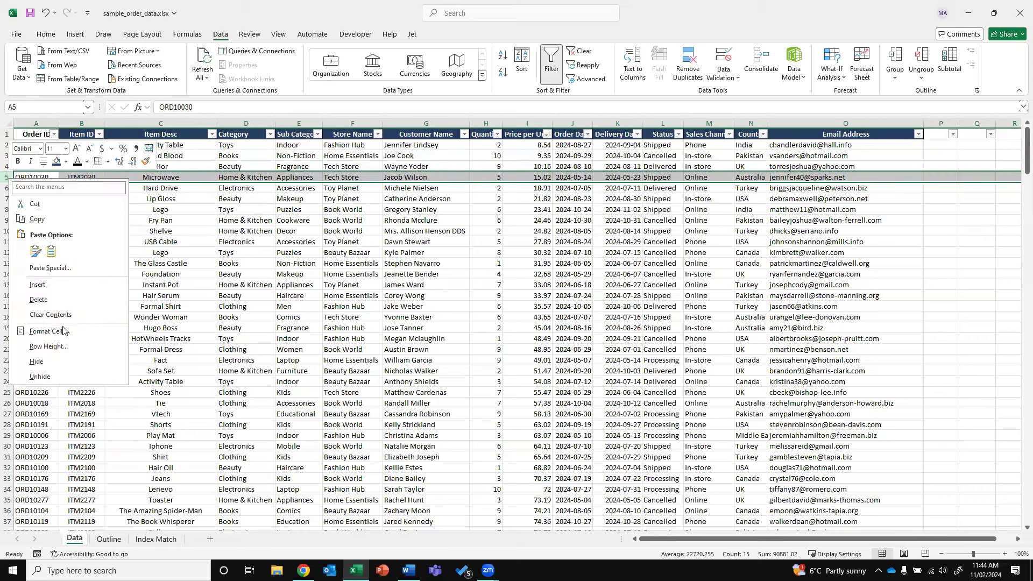
pyautogui.click(54, 286)
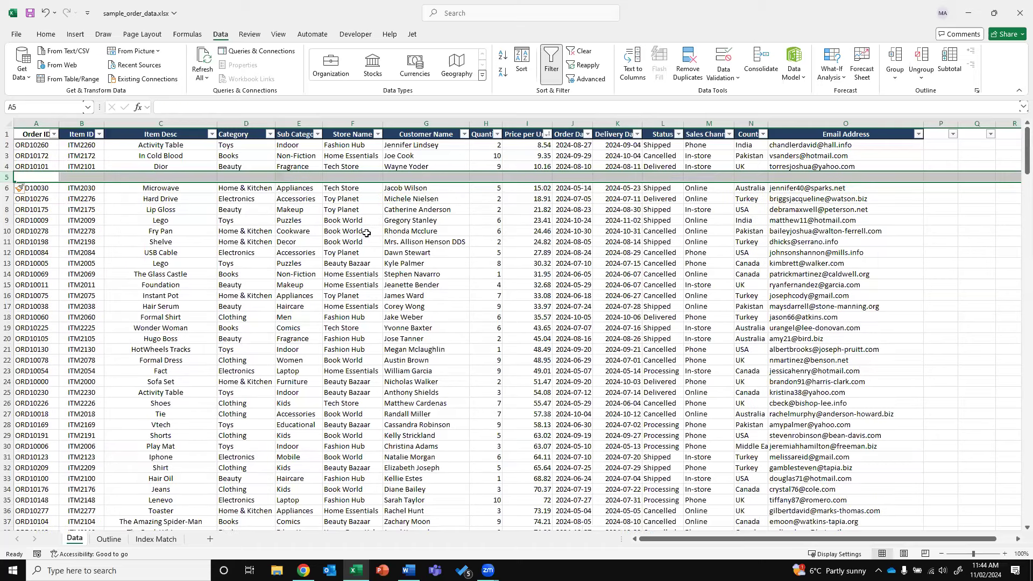
pyautogui.click(352, 230)
pyautogui.moveTo(33, 177); pyautogui.dragTo(860, 189)
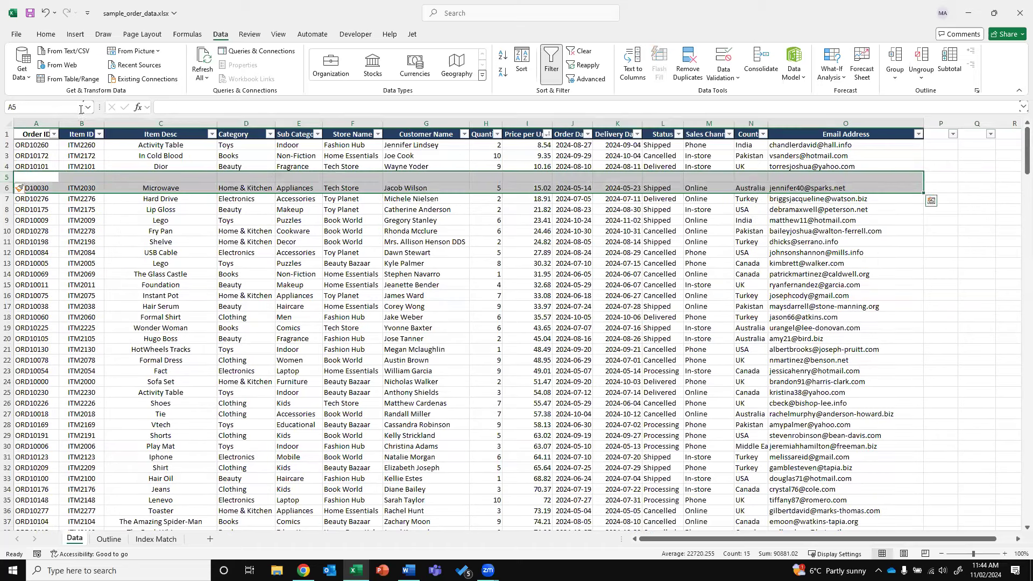
# Insert an empty column before Item Desc, then undo it along with the blank row
pyautogui.click(181, 122)
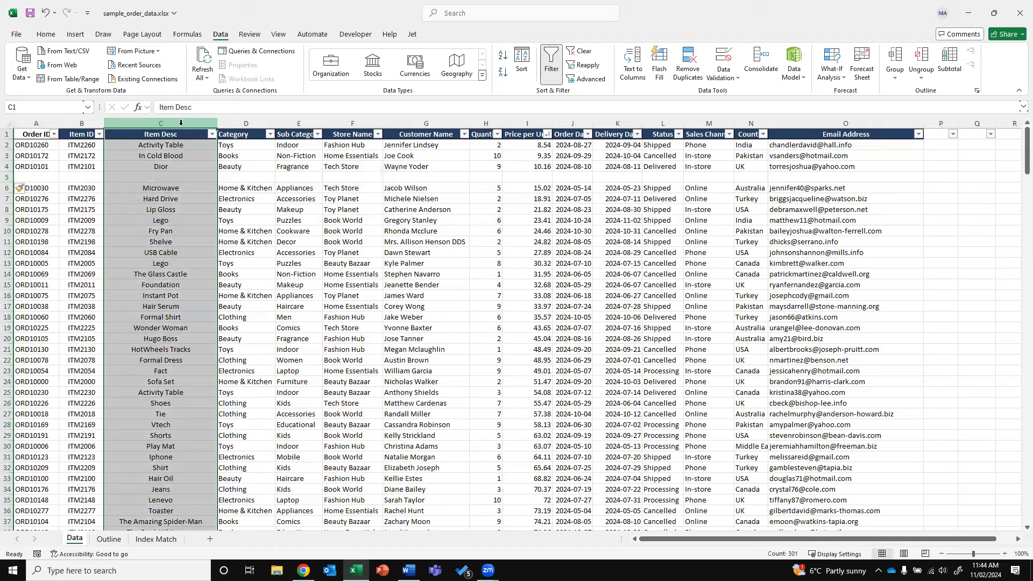
pyautogui.rightClick(183, 128)
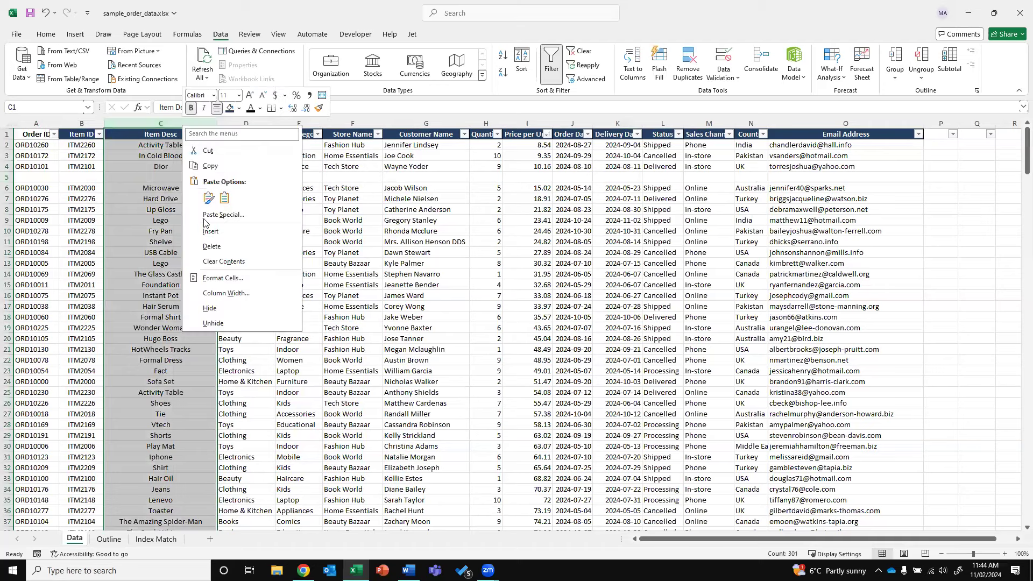
pyautogui.rightClick(164, 127)
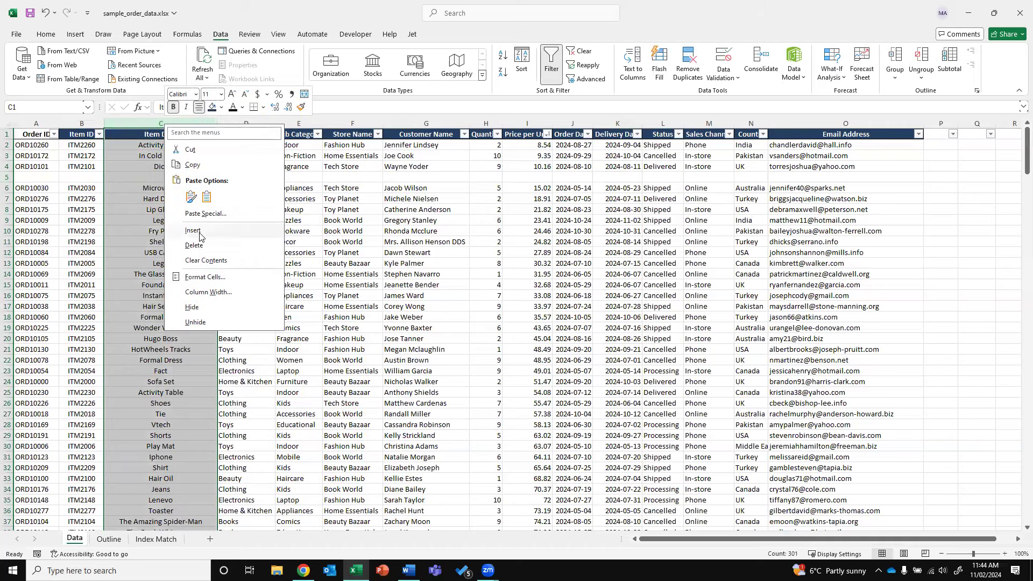
pyautogui.click(199, 233)
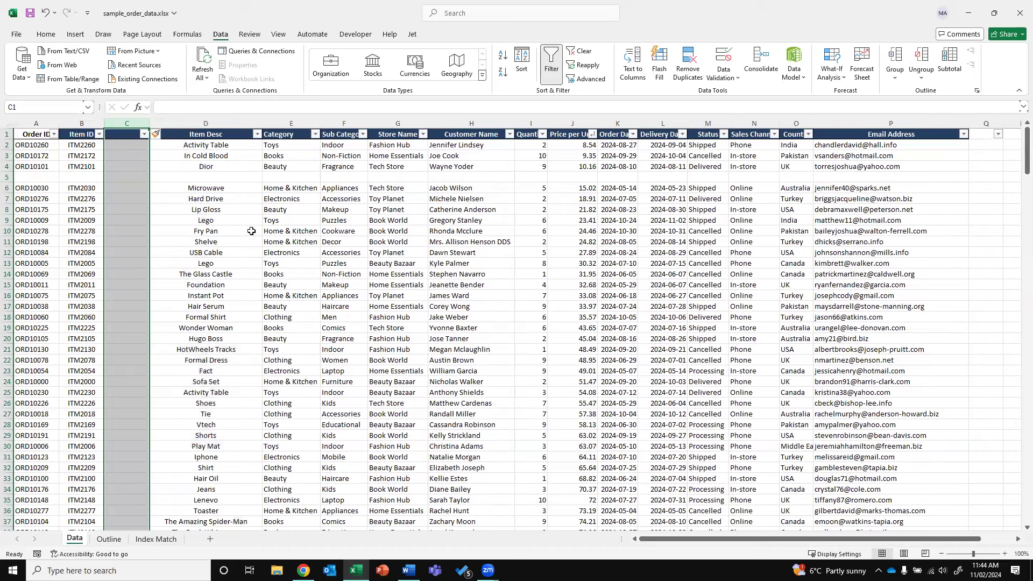
pyautogui.hotkey('ctrl', 'z')
pyautogui.hotkey('ctrl', 'z')
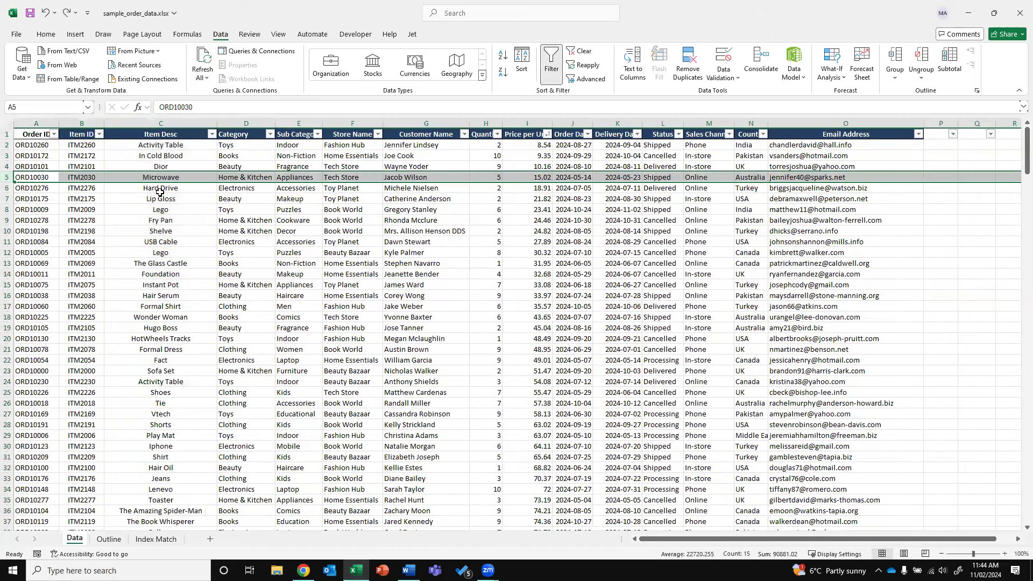
# Insert an empty row above the header row and select the Quantity column to see its 1686 total
pyautogui.click(128, 211)
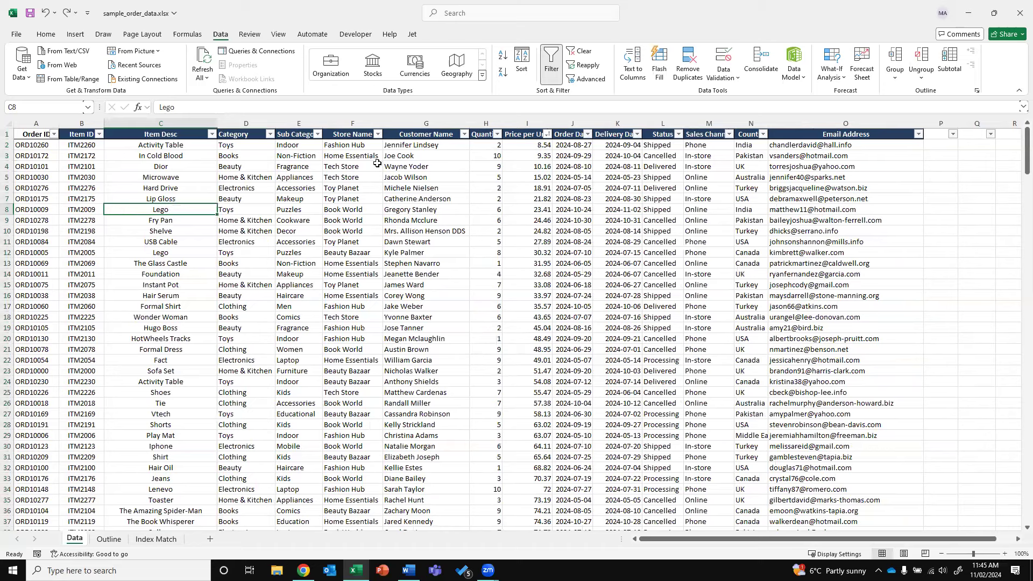
pyautogui.rightClick(7, 133)
pyautogui.click(72, 235)
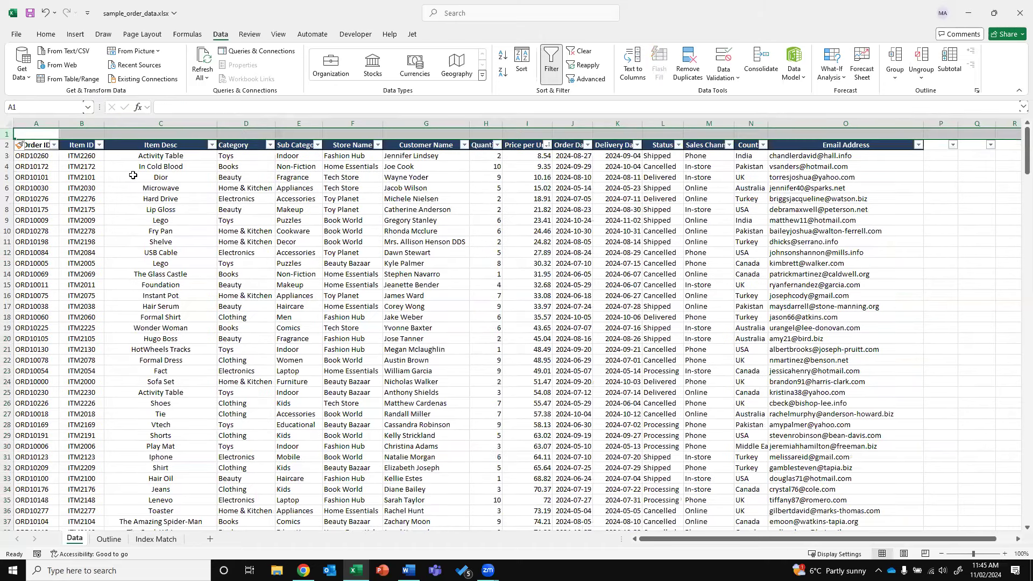
pyautogui.click(491, 134)
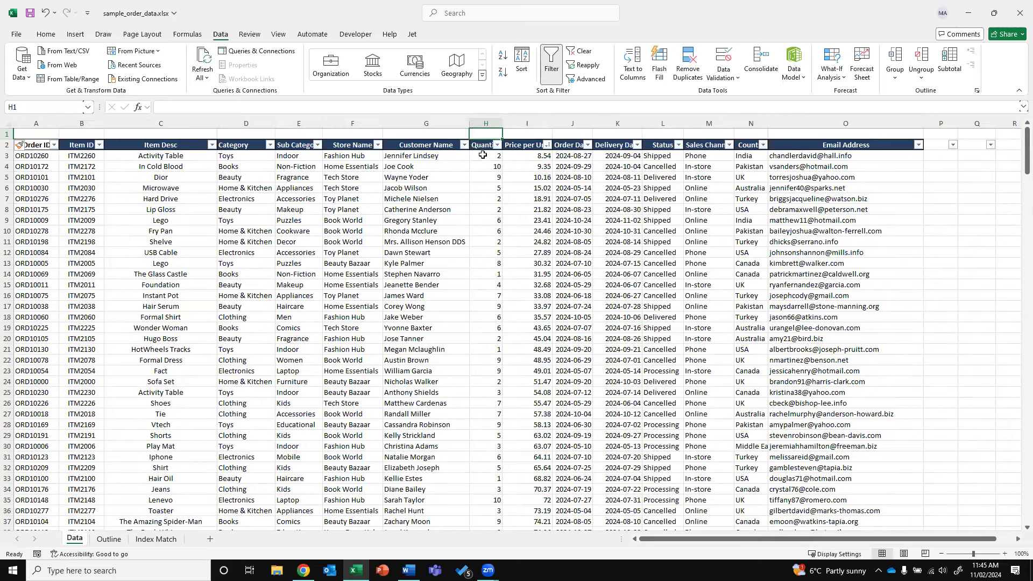
pyautogui.click(481, 124)
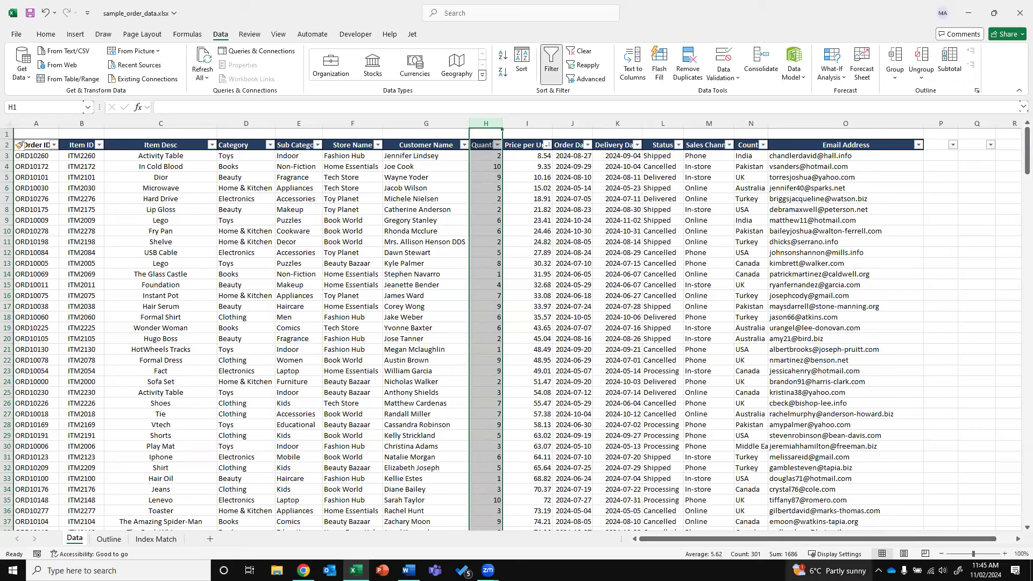
# Review the Quantity column, paging down and back up through the orders
pyautogui.click(896, 155)
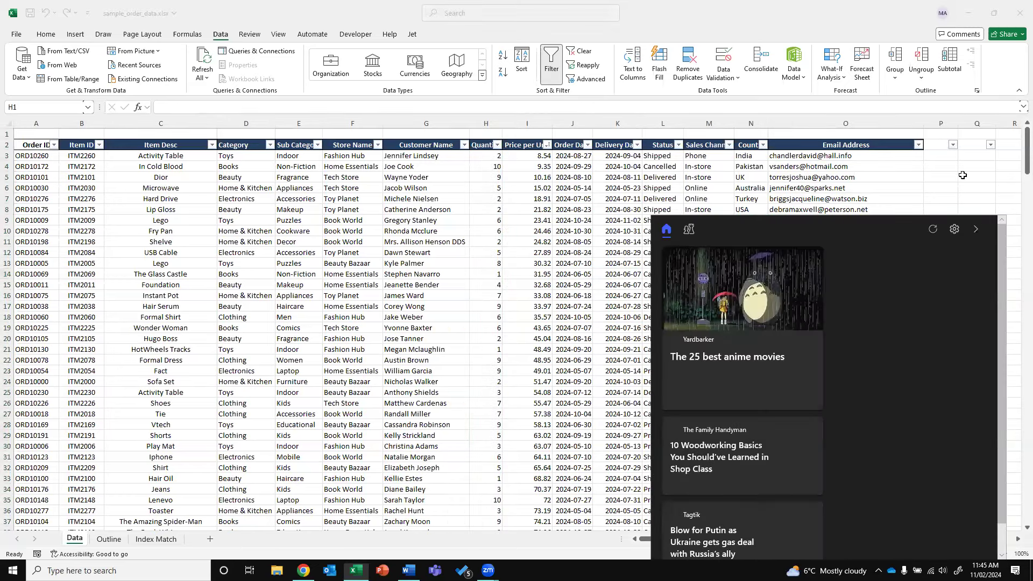
pyautogui.click(975, 228)
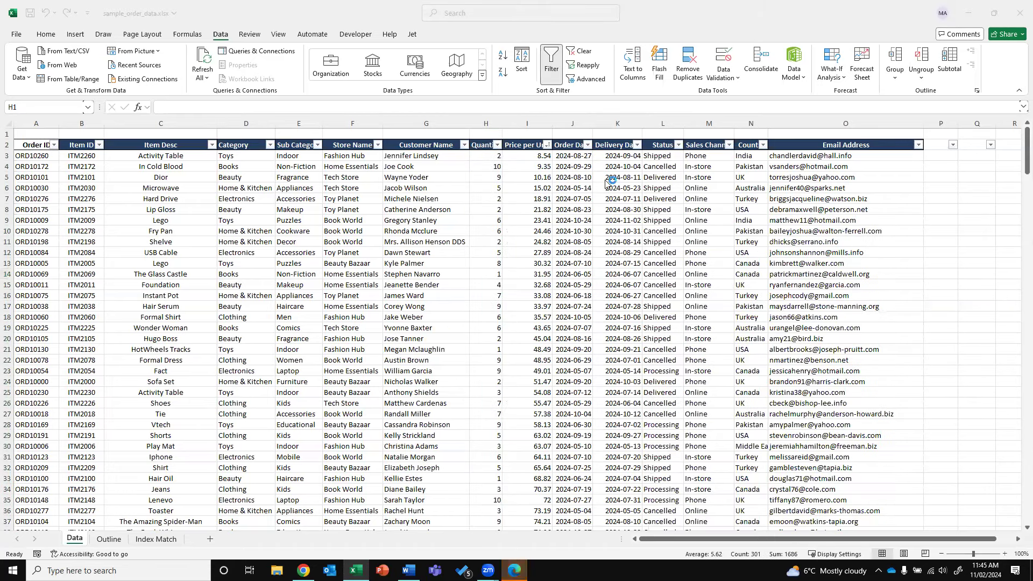
pyautogui.click(497, 131)
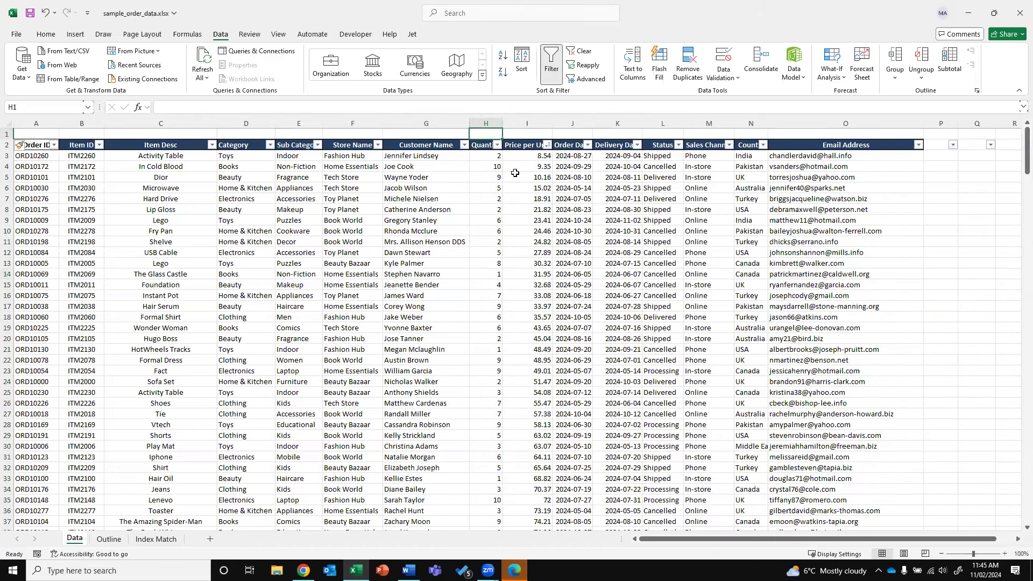
pyautogui.click(492, 168)
pyautogui.press('pagedown')
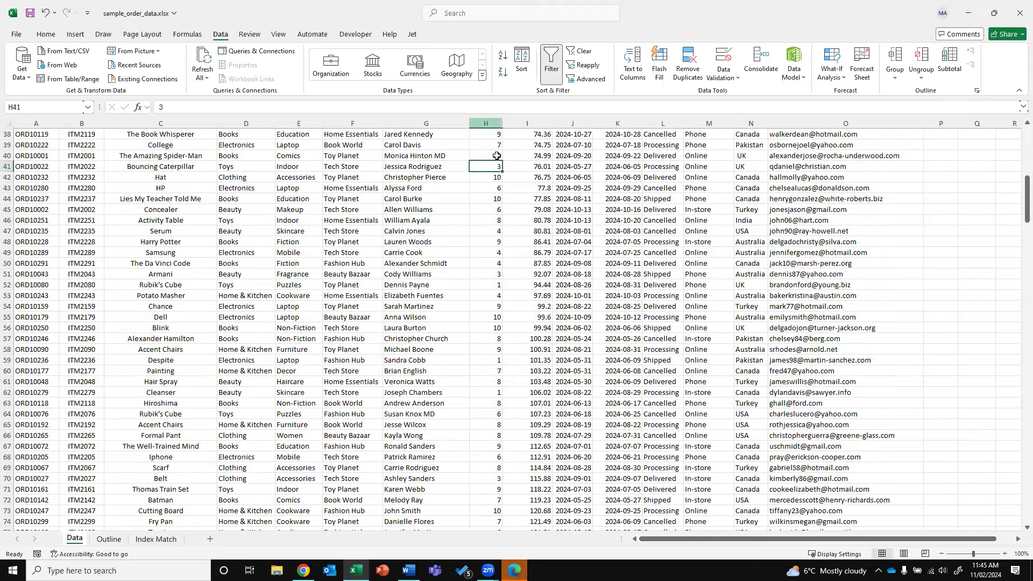
pyautogui.press('pageup')
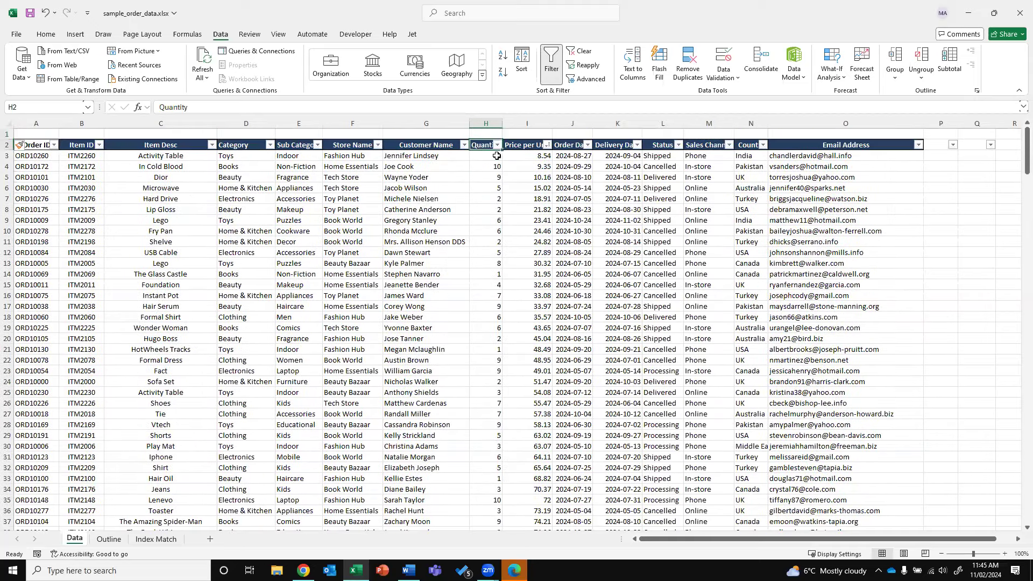
pyautogui.click(486, 124)
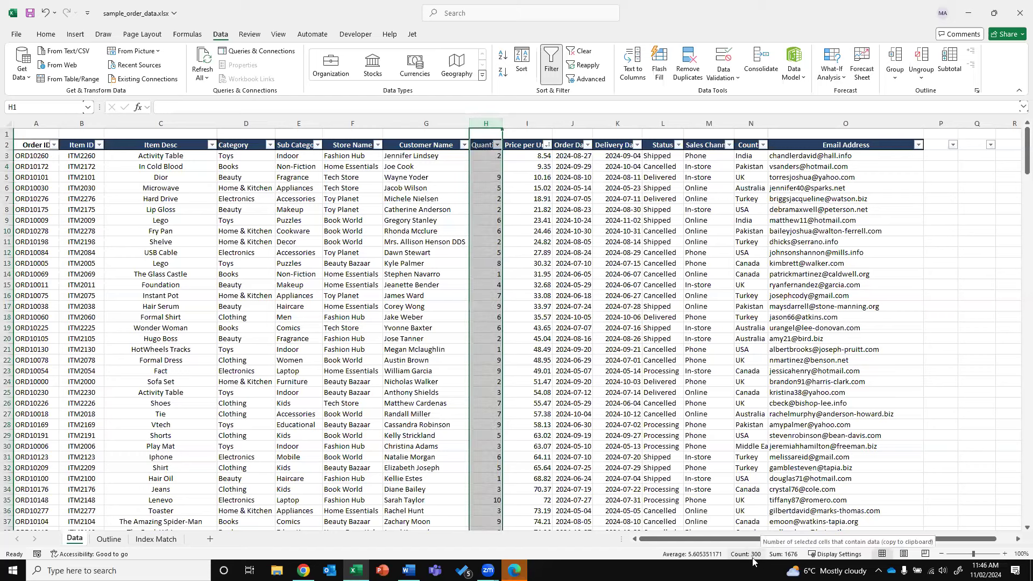
pyautogui.click(492, 168)
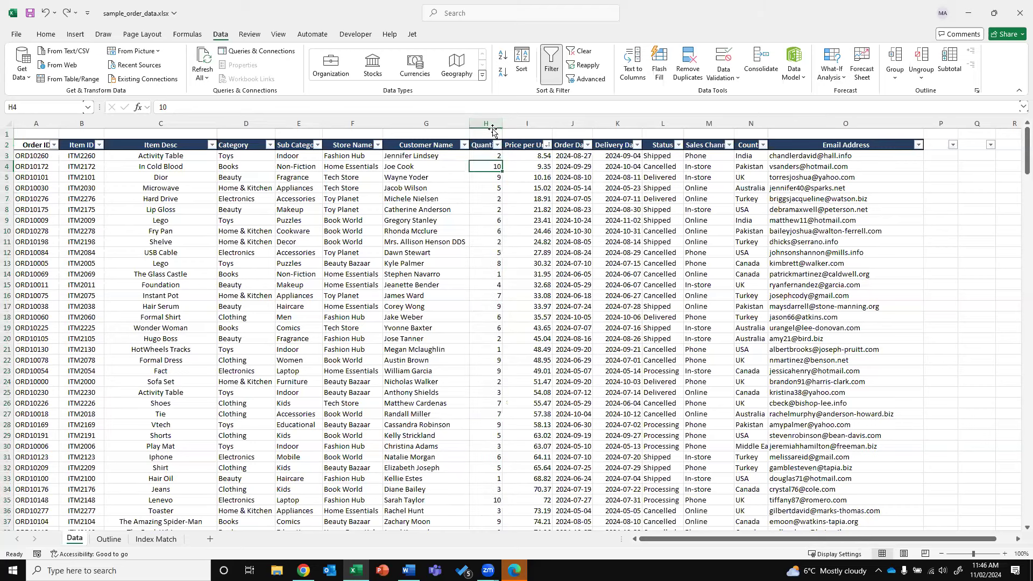
# Insert a second blank row above the table and select cell I2
pyautogui.click(7, 133)
pyautogui.click(38, 242)
pyautogui.click(523, 144)
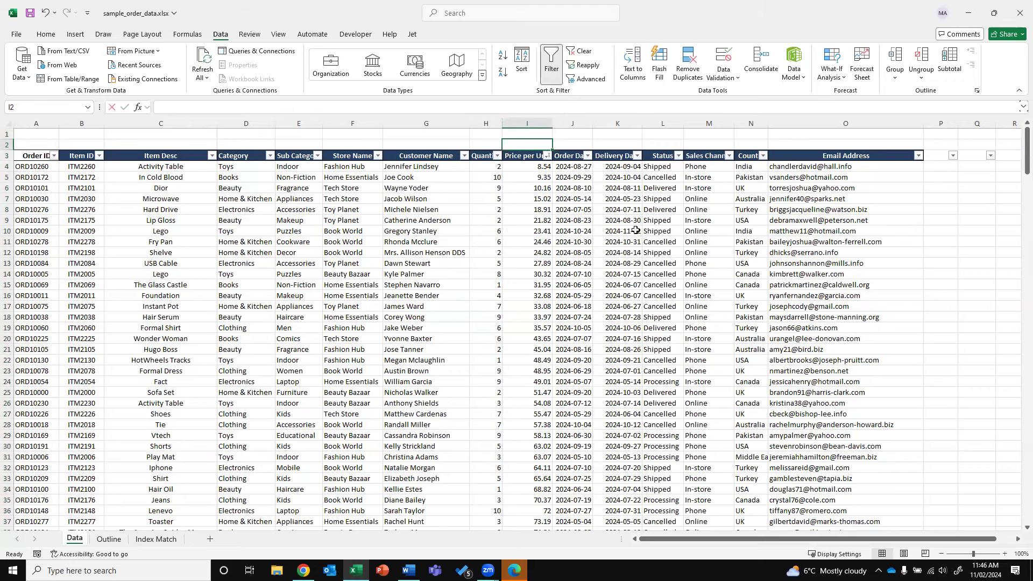
# Enter =SUM(I4:I303) in I2 for a Price per Unit total of 76922.41
pyautogui.write('=sum')
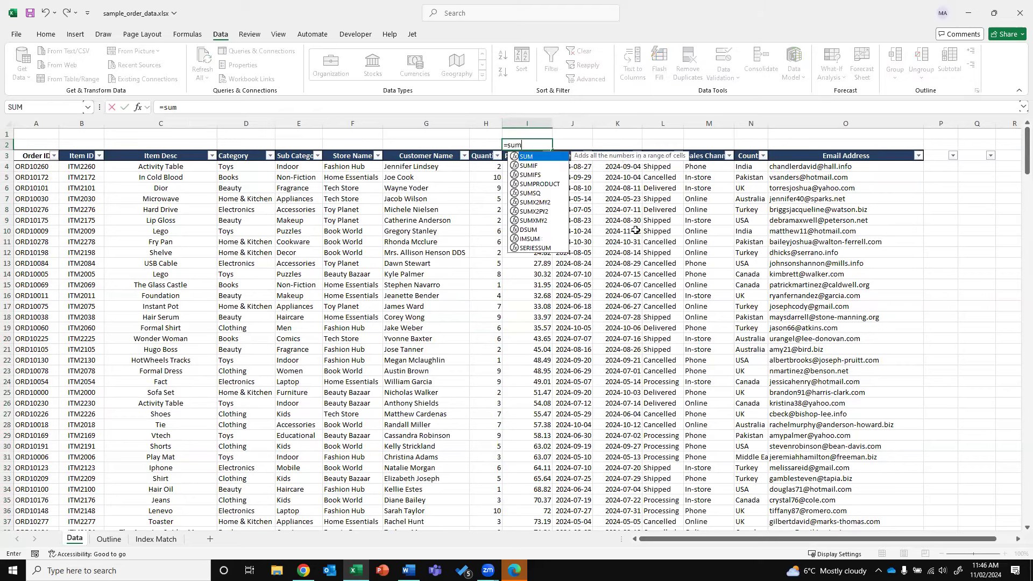
pyautogui.write('(')
pyautogui.press('Down')
pyautogui.press('Down')
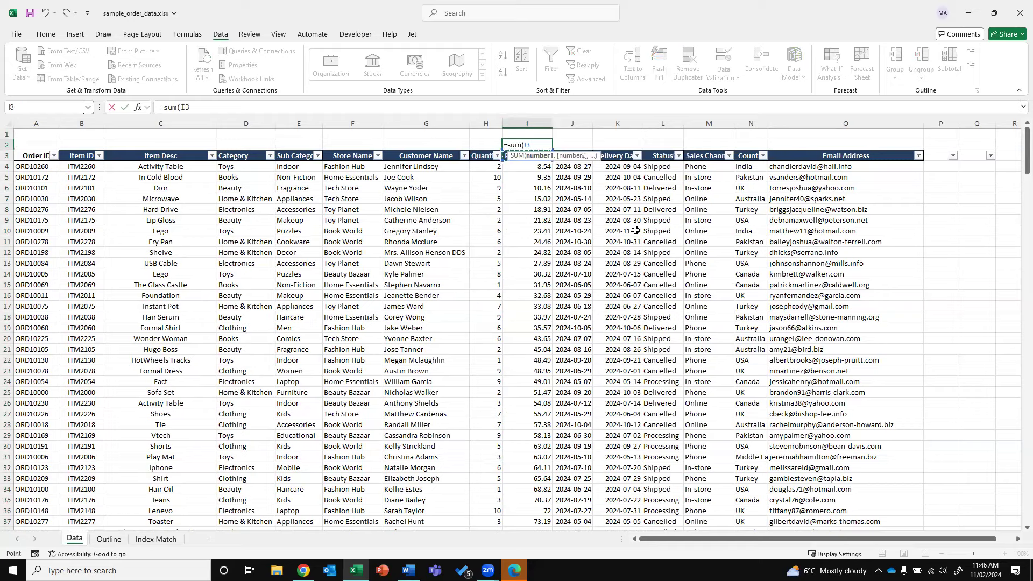
pyautogui.hotkey('ctrl', 'shift', 'Down')
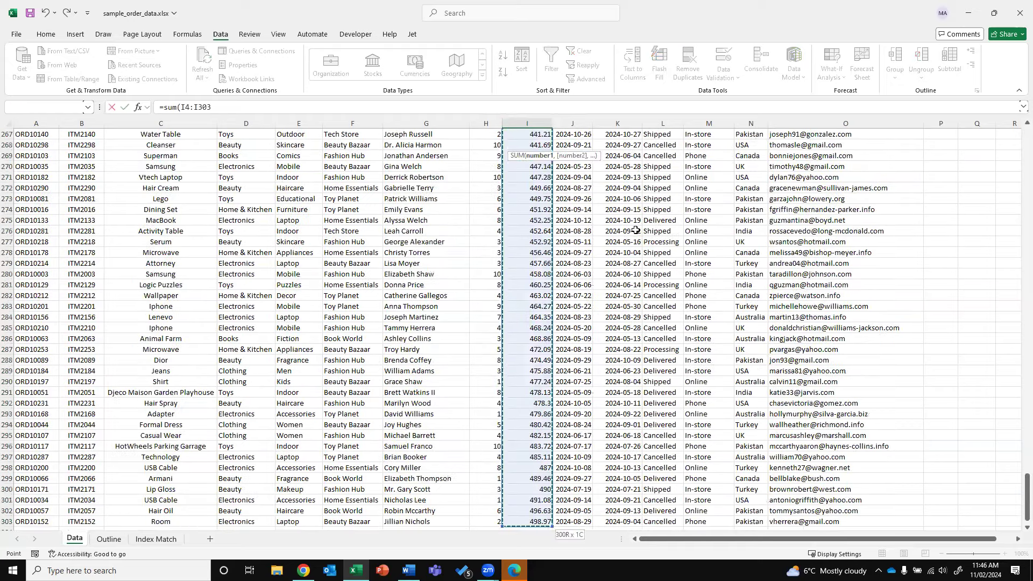
pyautogui.press('Up')
pyautogui.press('Up')
pyautogui.press('Up')
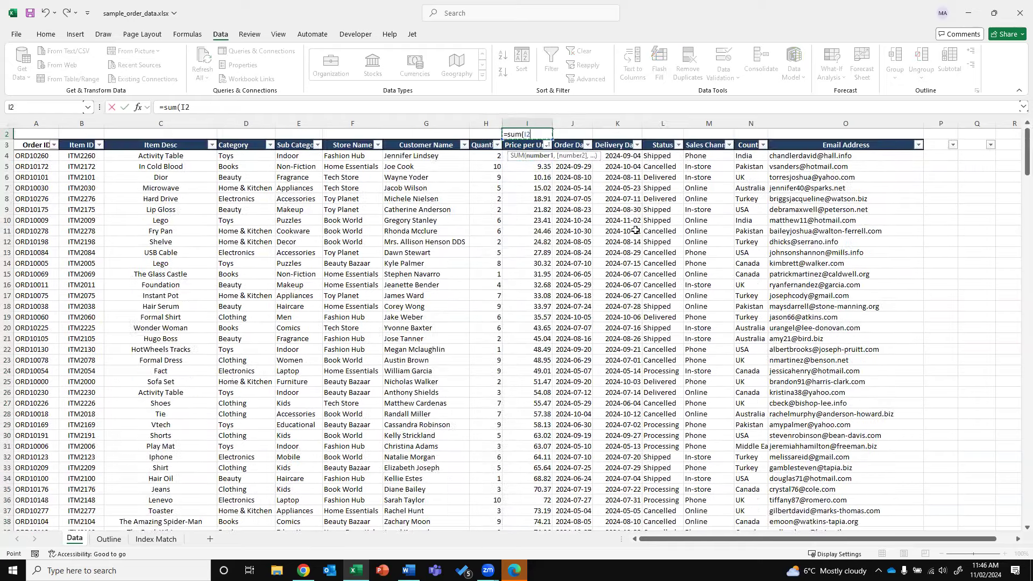
pyautogui.press('Down')
pyautogui.press('Down')
pyautogui.press('Down')
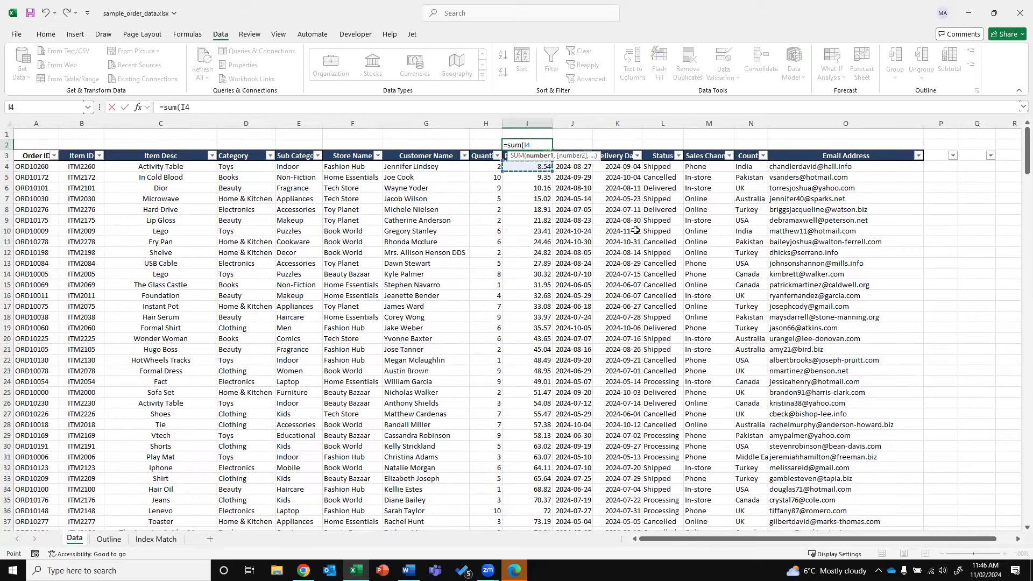
pyautogui.hotkey('ctrl', 'shift', 'Down')
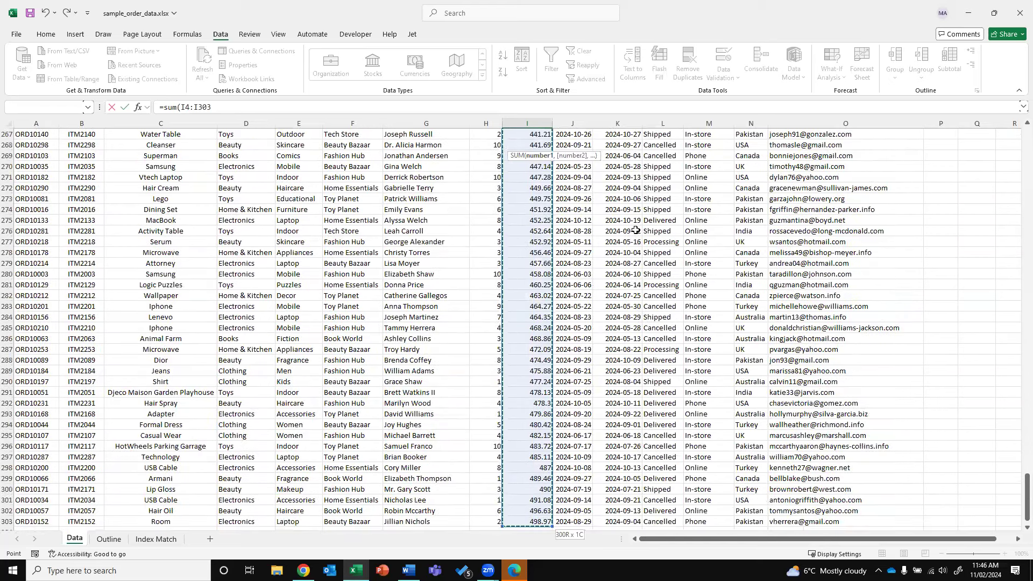
pyautogui.write(')')
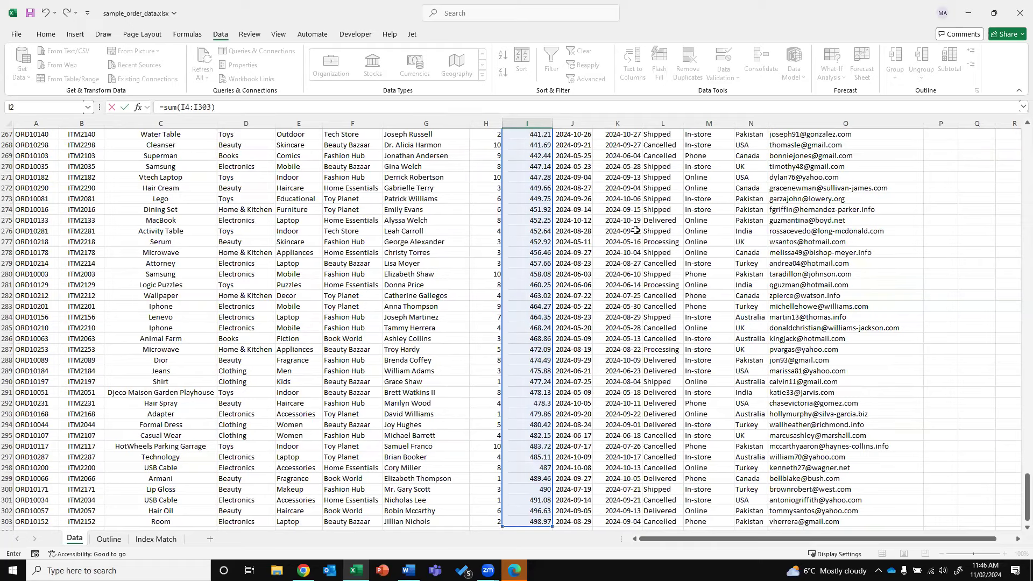
pyautogui.press('Return')
# Copy the total into H2 as =SUM(H4:H303), giving a Quantity total of 1686
pyautogui.press('Up')
pyautogui.hotkey('ctrl', 'x')
pyautogui.press('Left')
pyautogui.hotkey('ctrl', 'v')
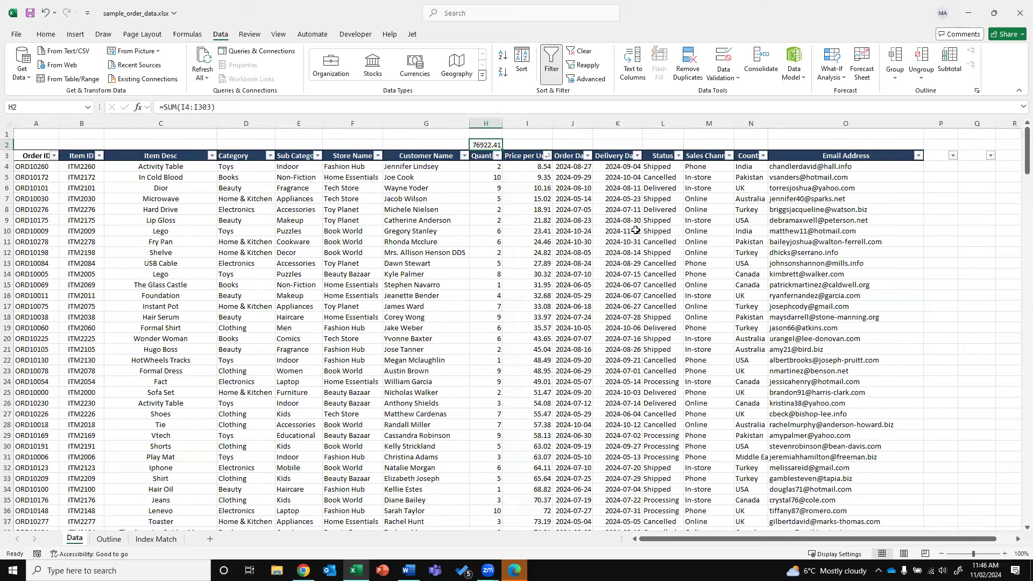
pyautogui.hotkey('ctrl', 'z')
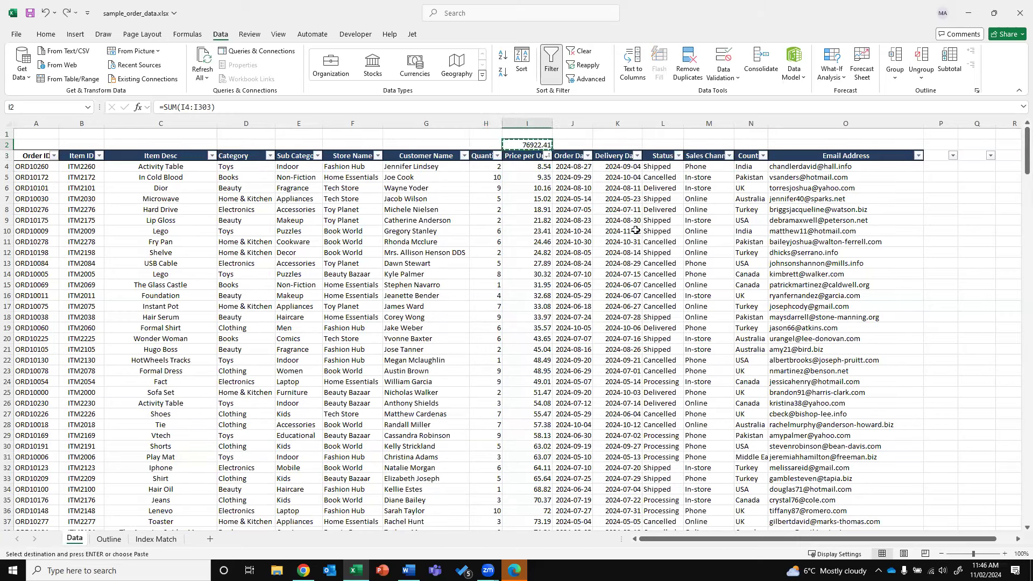
pyautogui.hotkey('ctrl', 'v')
pyautogui.press('Escape')
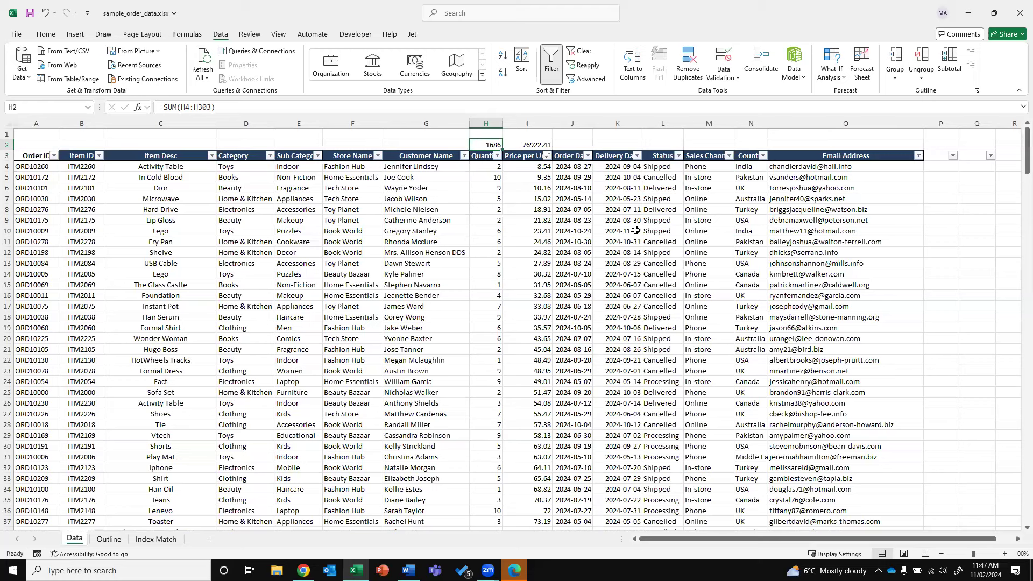
pyautogui.press('Right')
pyautogui.press('Right')
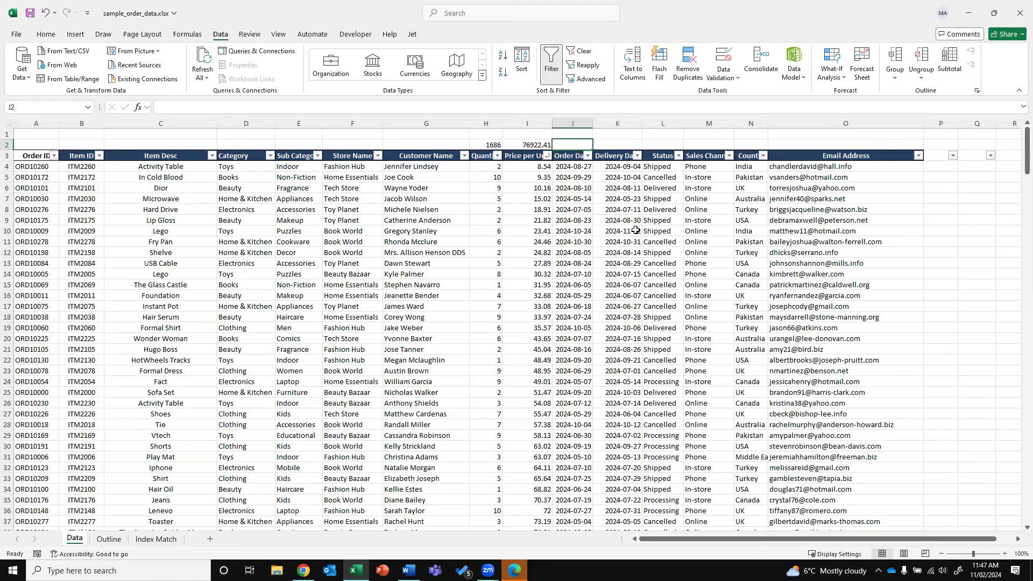
# Try =COUNT(G4:G303) in G2, which returns 0 for the text customer names
pyautogui.press('Left')
pyautogui.press('Left')
pyautogui.press('Left')
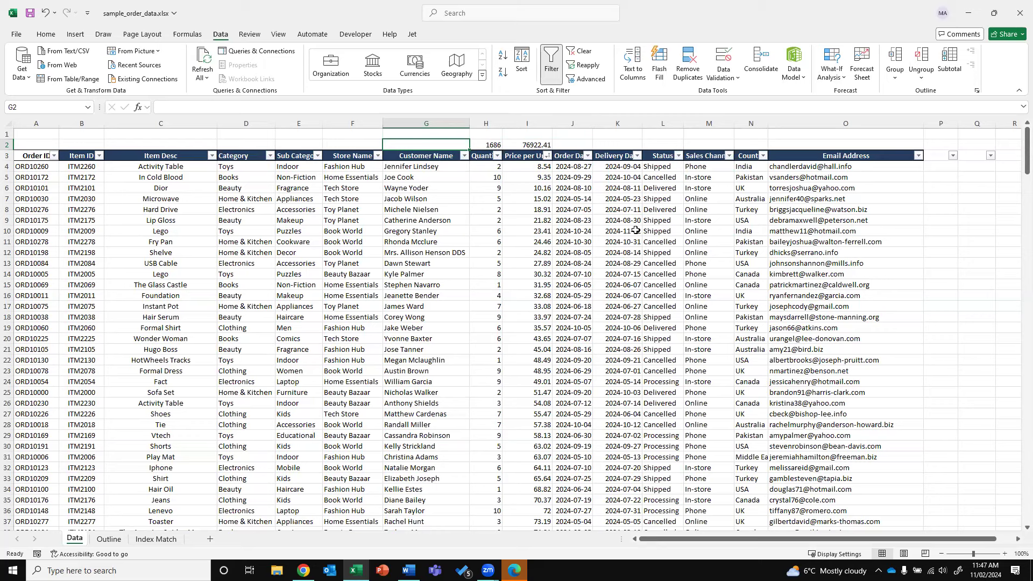
pyautogui.write('=')
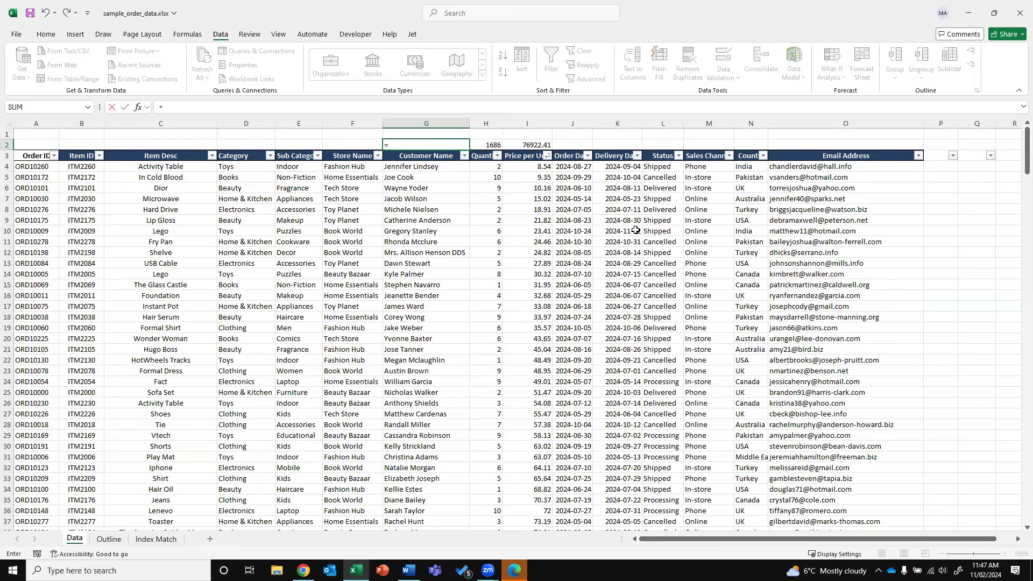
pyautogui.write('COUNT')
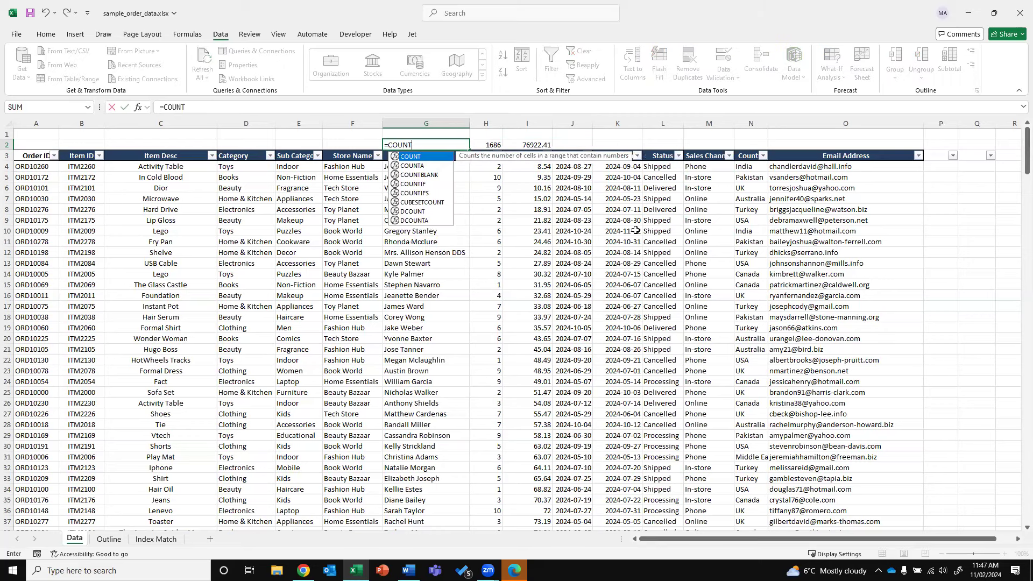
pyautogui.press('Down')
pyautogui.press('Down')
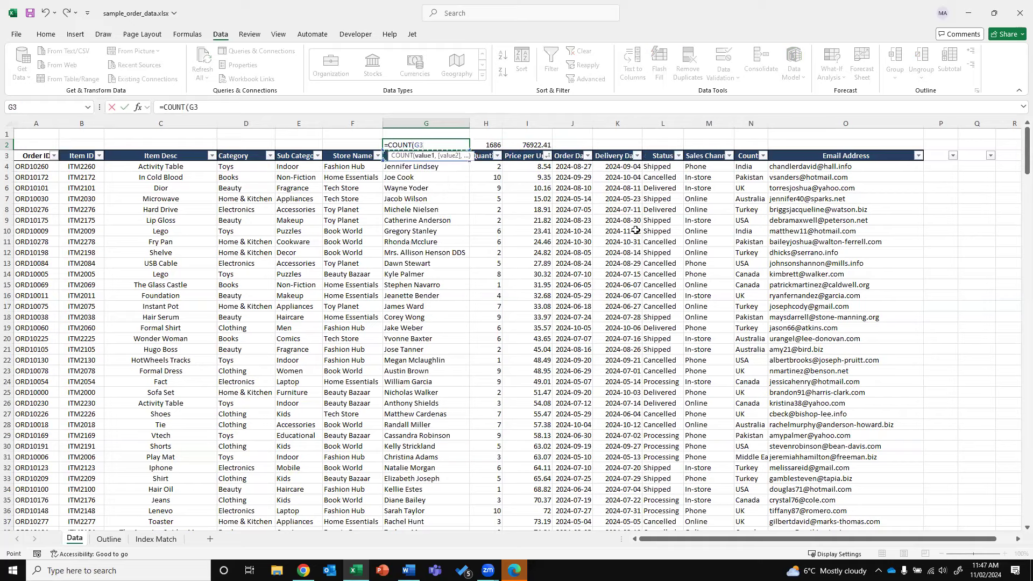
pyautogui.hotkey('ctrl', 'shift', 'Down')
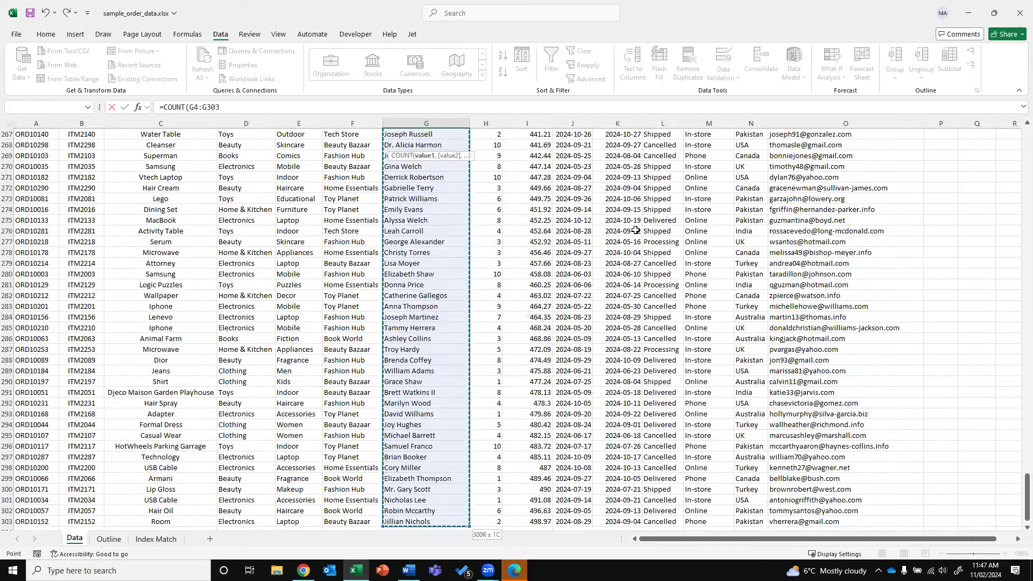
pyautogui.press('Return')
pyautogui.press('Up')
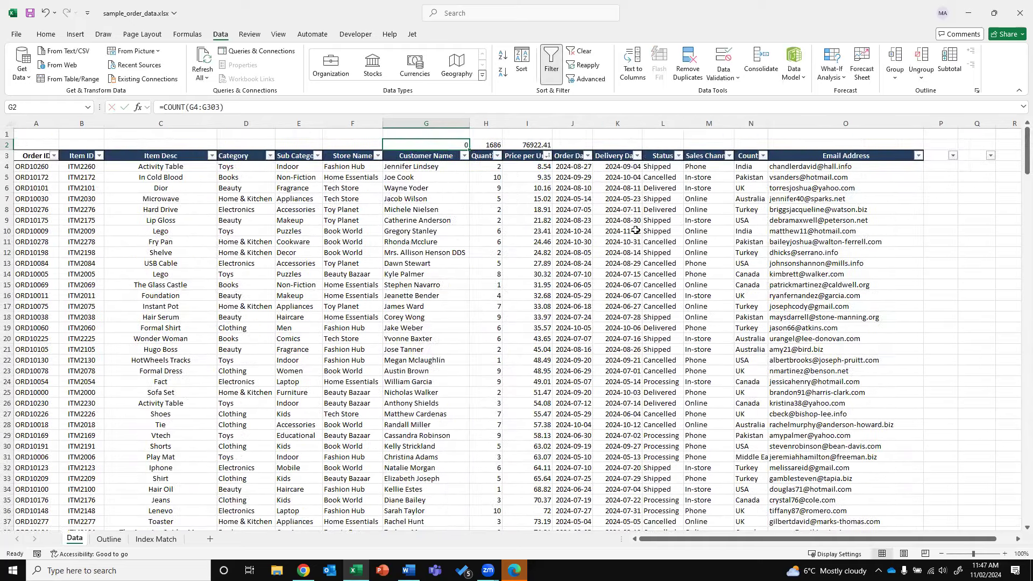
# Replace it with =COUNTA(G4:G303) in G2, counting 300 customer names
pyautogui.write('=COUNTA')
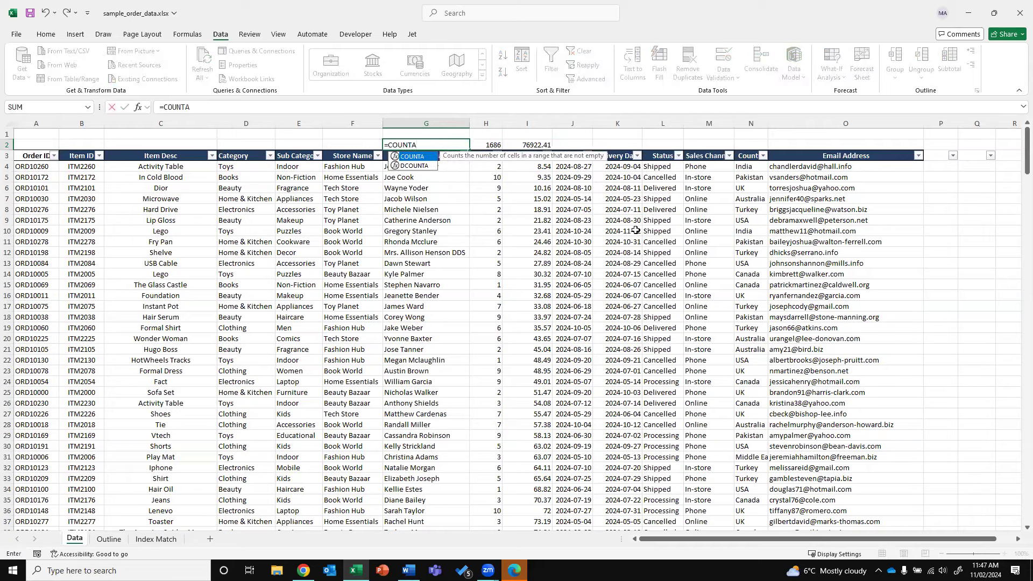
pyautogui.write('(')
pyautogui.press('Down')
pyautogui.press('Down')
pyautogui.hotkey('ctrl', 'shift', 'Down')
pyautogui.write(')')
pyautogui.press('Return')
pyautogui.press('Up')
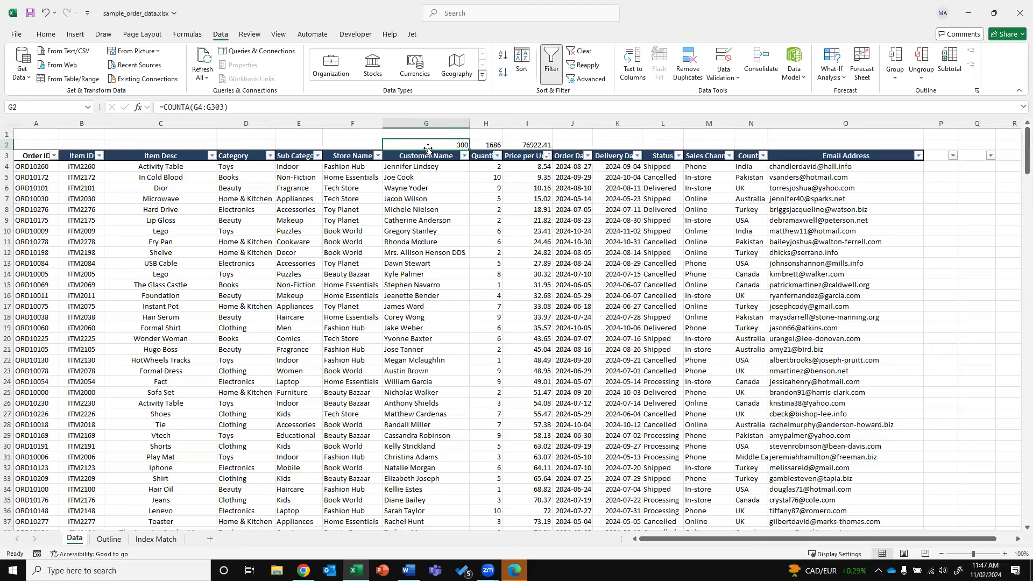
# Clear the customer name in G5 and retest a COUNT formula in G2
pyautogui.click(428, 178)
pyautogui.press('Delete')
pyautogui.press('Up')
pyautogui.press('Up')
pyautogui.press('Up')
pyautogui.write('=COUNT')
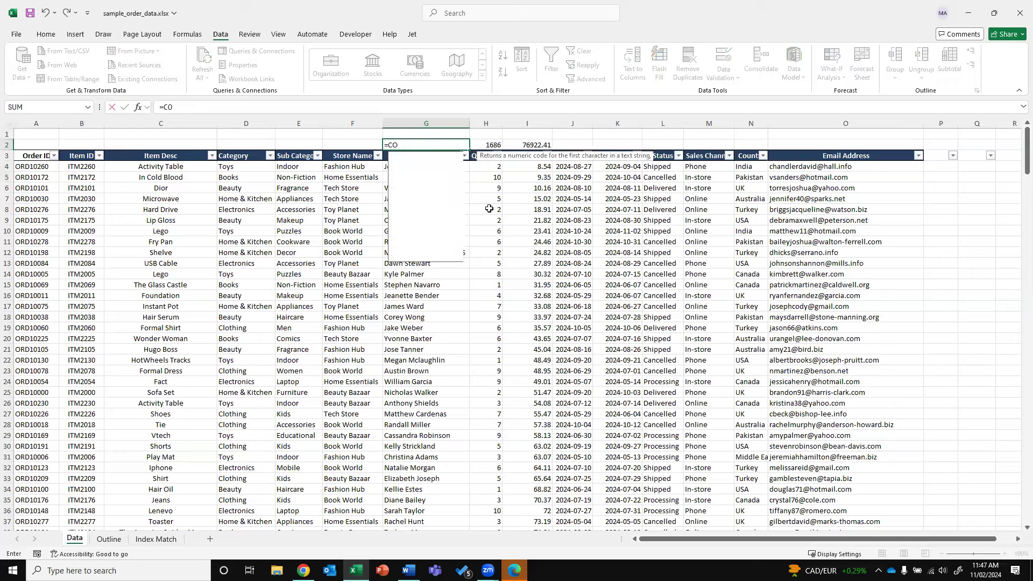
pyautogui.write('(')
pyautogui.press('Down')
pyautogui.press('Down')
pyautogui.hotkey('ctrl', 'shift', 'Down')
pyautogui.hotkey('ctrl', 'shift', 'Down')
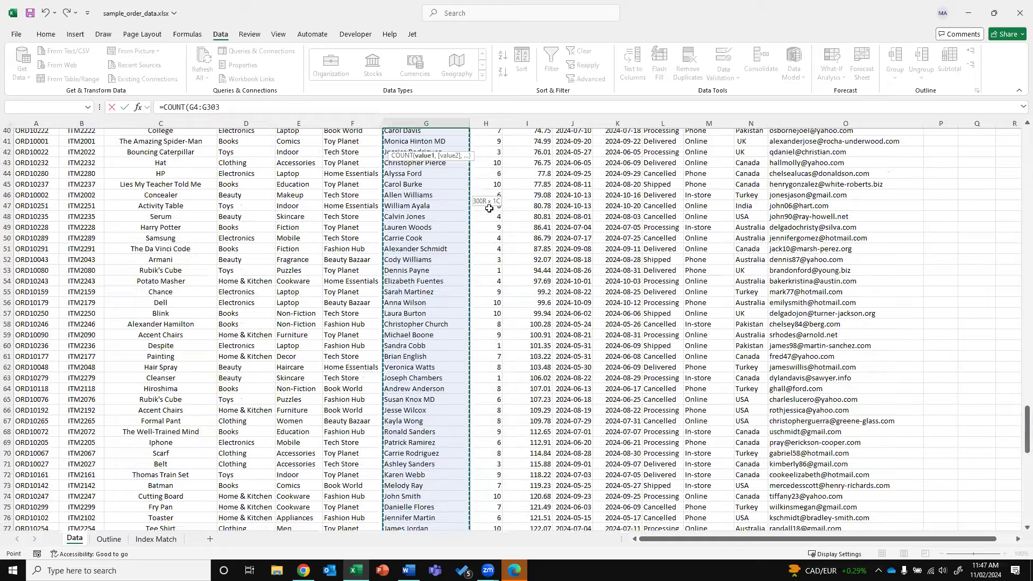
pyautogui.press('Return')
pyautogui.press('Up')
pyautogui.press('Up')
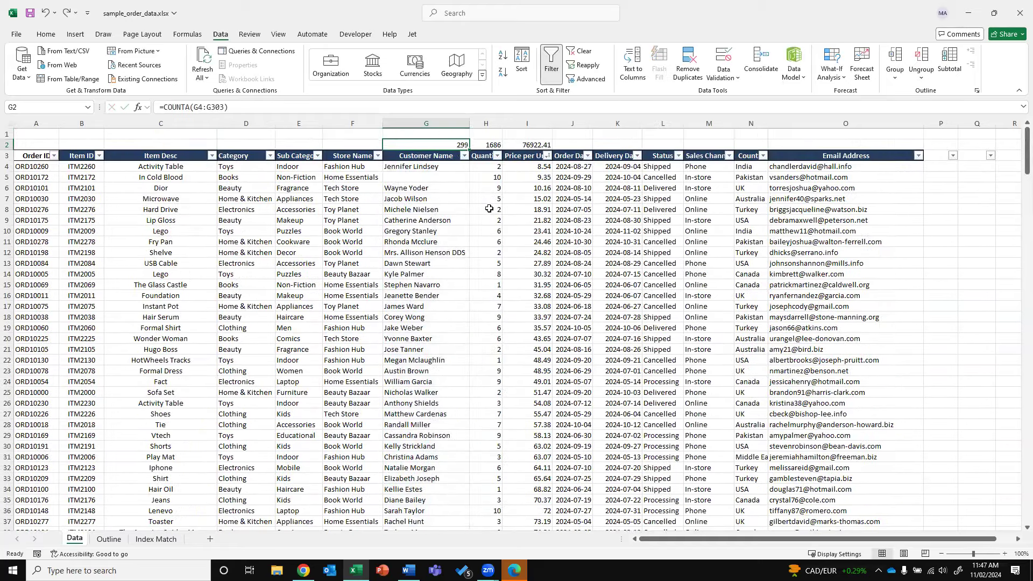
# Re-enter the deleted customer name in G5 so the COUNTA result returns to 300
pyautogui.press('Down')
pyautogui.press('Down')
pyautogui.press('Down')
pyautogui.press('Return')
pyautogui.press('Up')
pyautogui.press('Up')
pyautogui.press('Up')
pyautogui.press('Up')
pyautogui.press('Right')
pyautogui.press('Up')
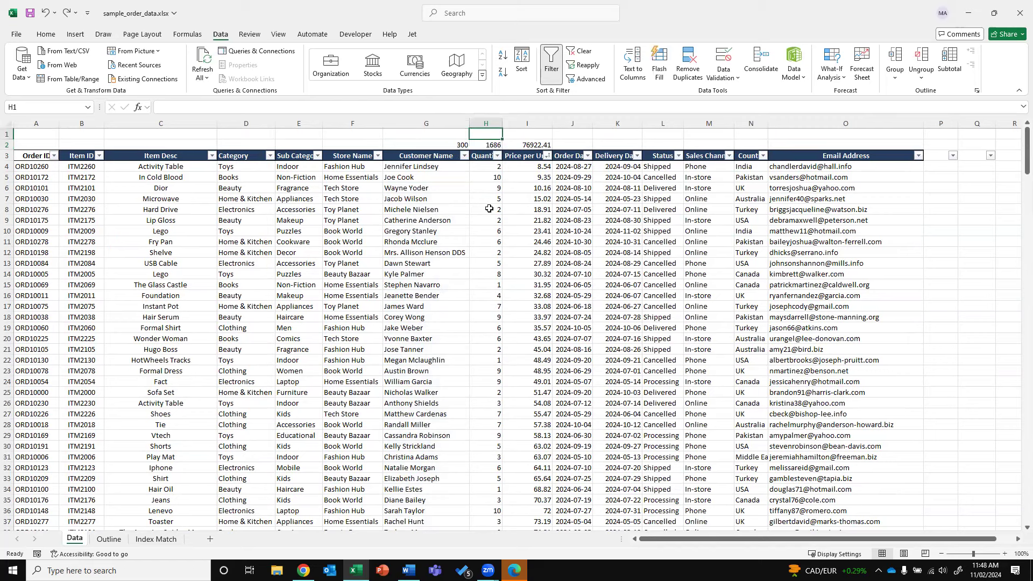
# Enter =AVERAGE(H4:H303) in H1, giving 5.62 for Quantity
pyautogui.write('=AVERAGE')
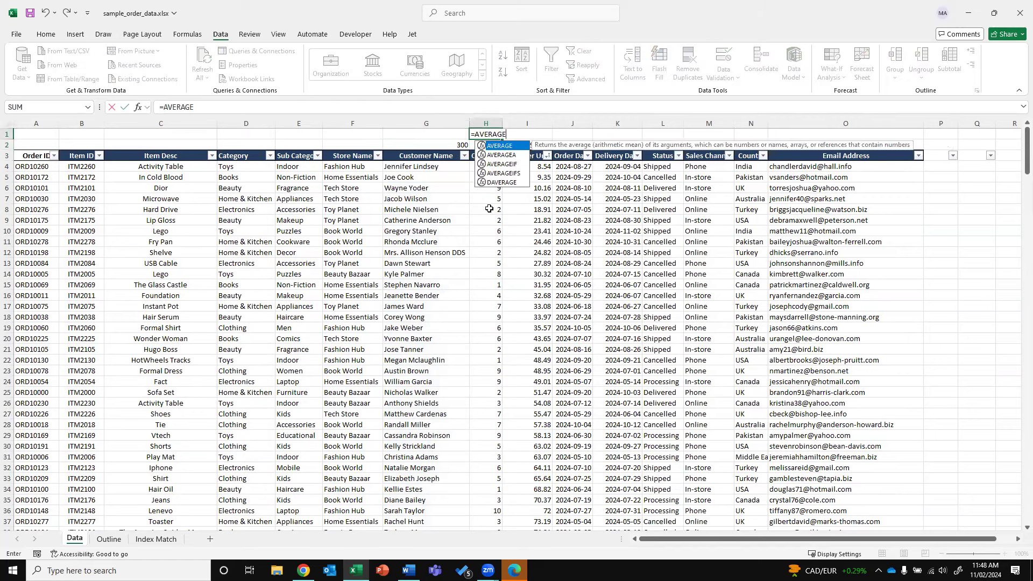
pyautogui.write('(')
pyautogui.press('Down')
pyautogui.press('Down')
pyautogui.press('Down')
pyautogui.hotkey('ctrl', 'shift', 'Down')
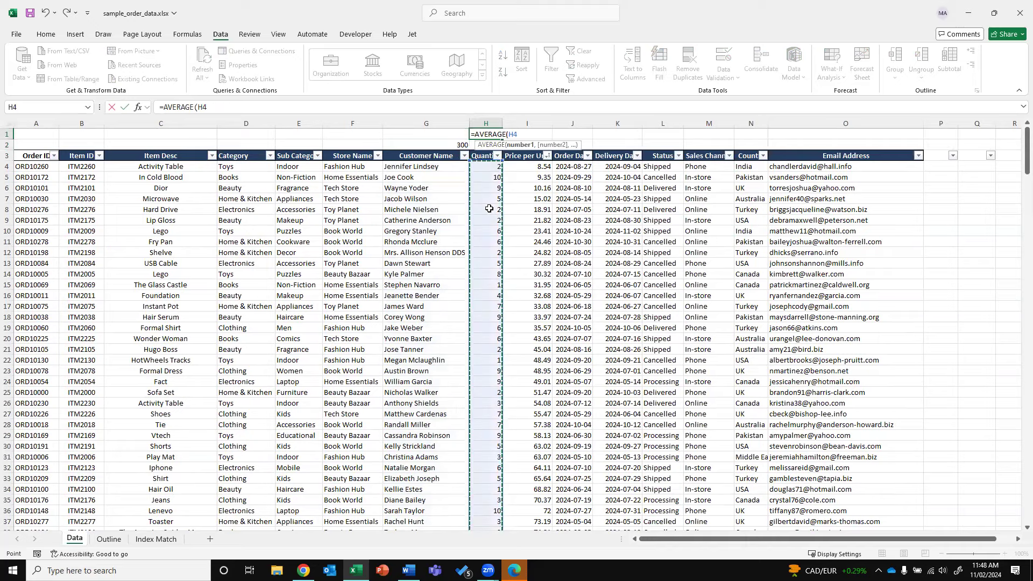
pyautogui.write(')')
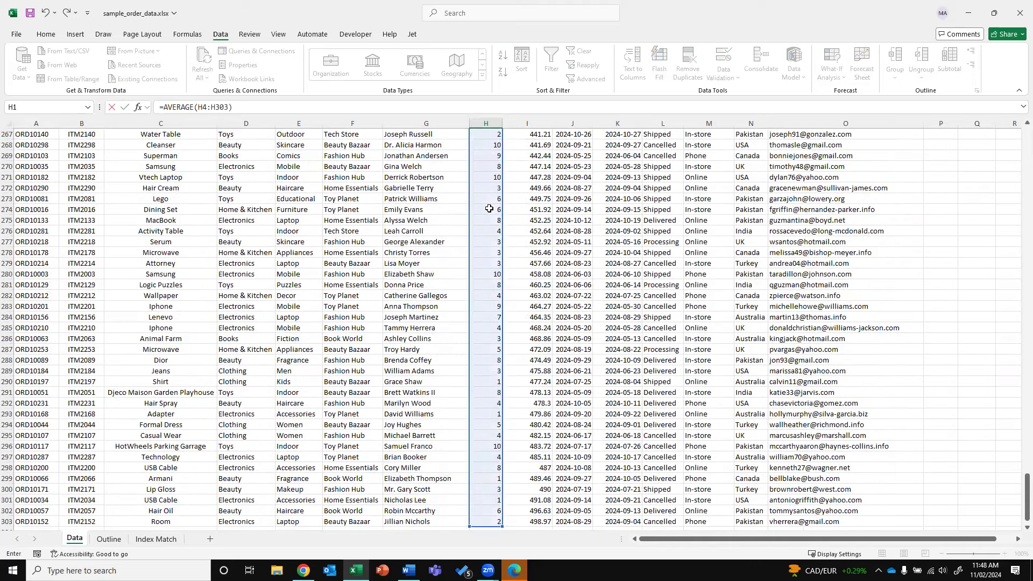
pyautogui.hotkey('ctrl', 'Return')
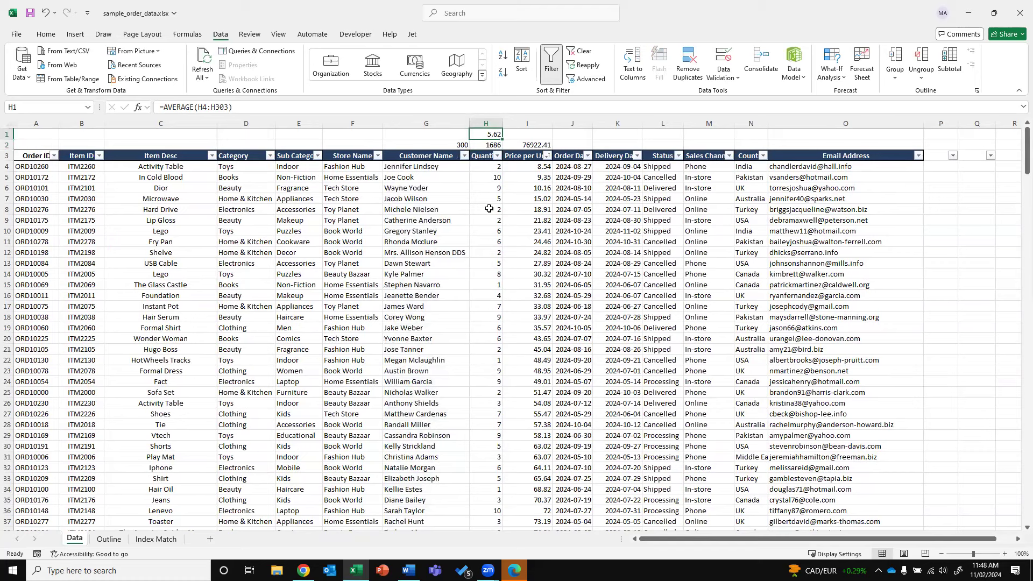
# Copy the average to I1 for Price per Unit, then clear rows 1–2
pyautogui.hotkey('ctrl', 'c')
pyautogui.press('Right')
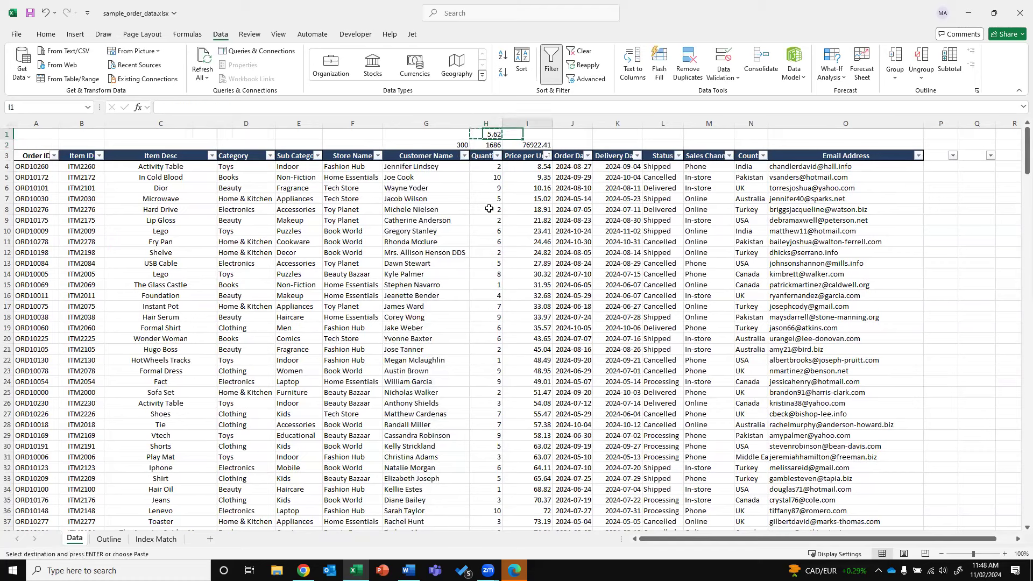
pyautogui.hotkey('ctrl', 'v')
pyautogui.press('Escape')
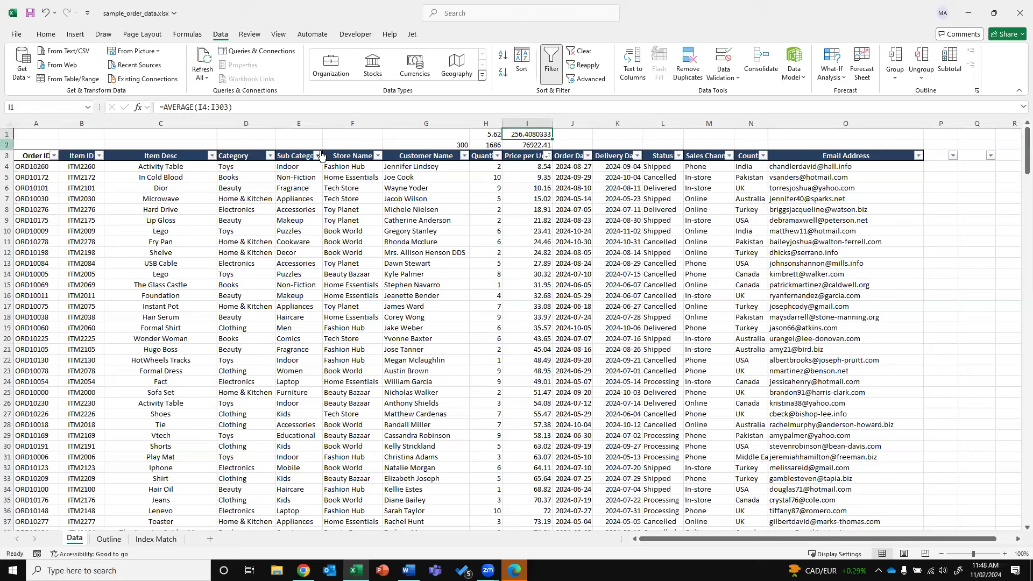
pyautogui.moveTo(8, 134); pyautogui.dragTo(8, 144)
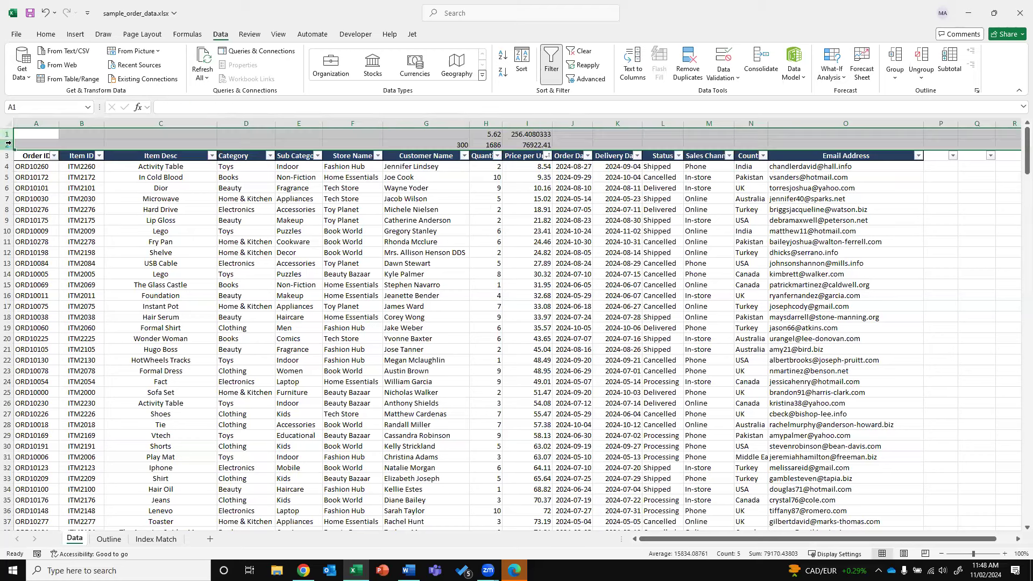
pyautogui.press('Delete')
# Insert two blank rows above the orders table at row 2
pyautogui.click(8, 144)
pyautogui.rightClick(8, 144)
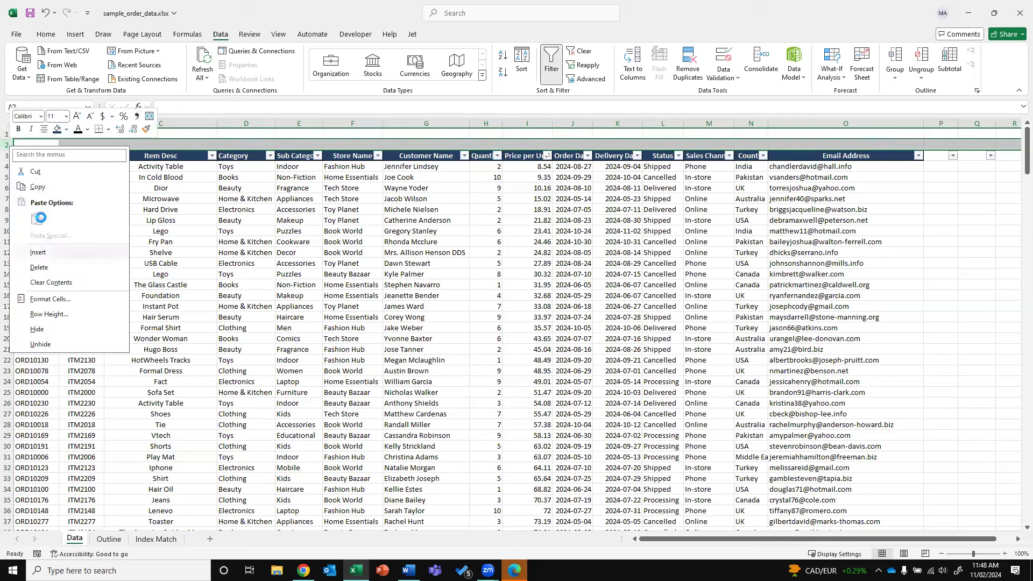
pyautogui.click(70, 252)
pyautogui.rightClick(8, 146)
pyautogui.click(70, 253)
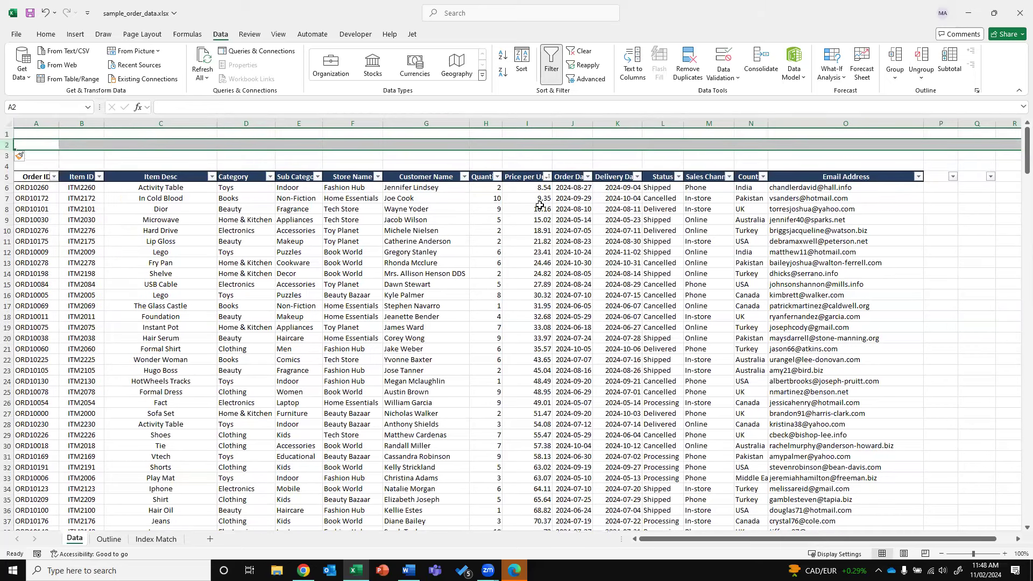
pyautogui.click(584, 220)
# Label cell G2 'TOTAL'
pyautogui.click(426, 155)
pyautogui.write('sale')
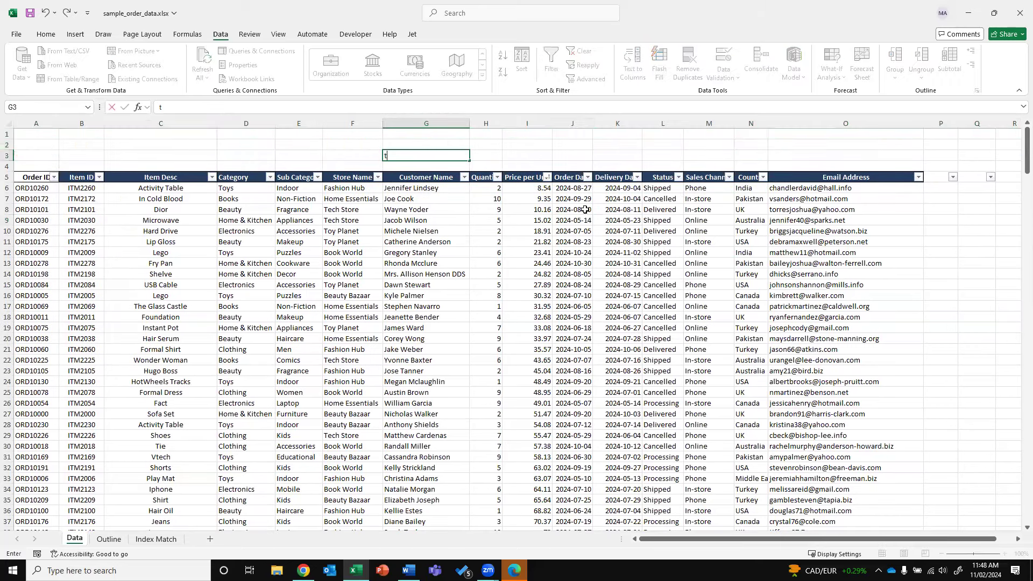
pyautogui.press('Escape')
pyautogui.press('Up')
pyautogui.write('TOTAL')
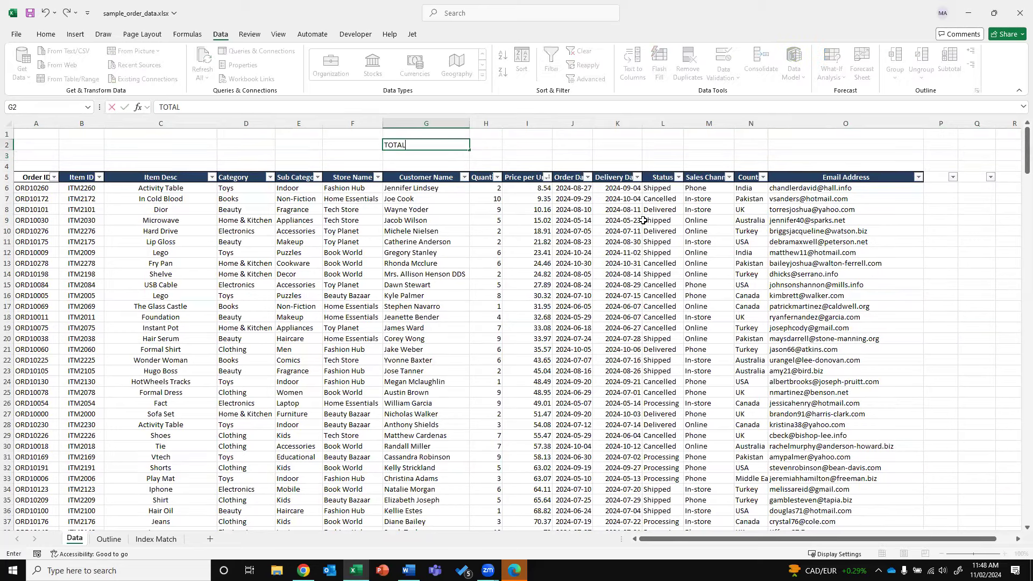
pyautogui.press('Tab')
pyautogui.press('Tab')
# Enter =SUM(H6:H305) in H2, totalling Quantity to 1686
pyautogui.press('Left')
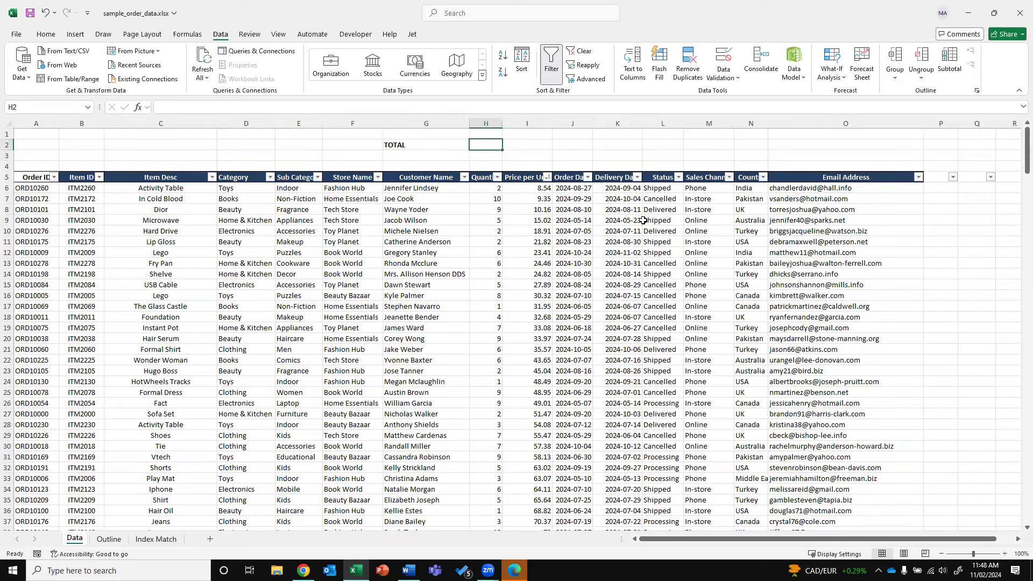
pyautogui.write('=SUM(')
pyautogui.press('Down')
pyautogui.press('Down')
pyautogui.press('Down')
pyautogui.press('Down')
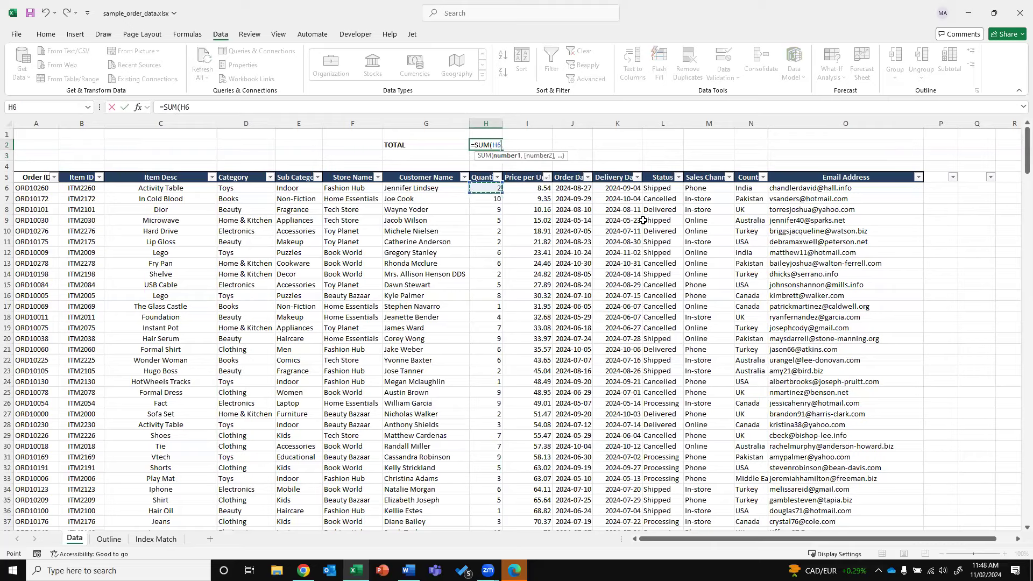
pyautogui.hotkey('ctrl', 'shift', 'Down')
pyautogui.press('Return')
pyautogui.press('Up')
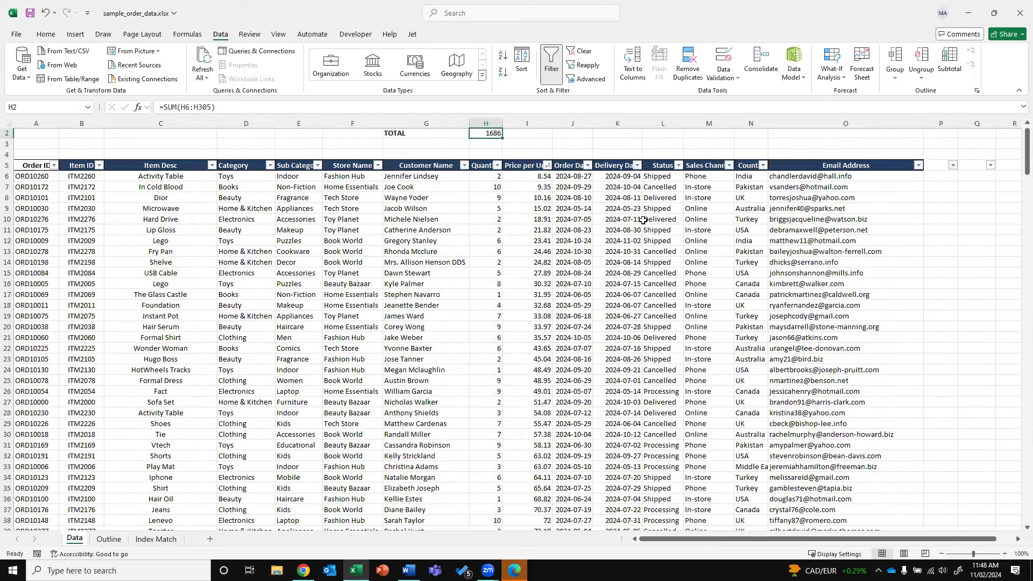
# Discard the trial price sum in I2 and widen the Price per Unit column
pyautogui.hotkey('ctrl', 'c')
pyautogui.press('Right')
pyautogui.hotkey('ctrl', 'v')
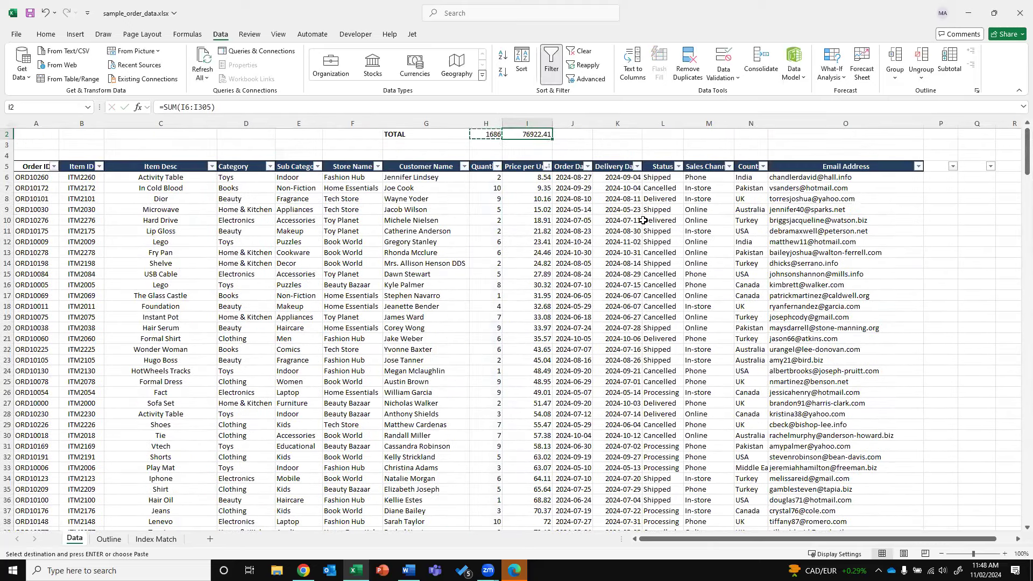
pyautogui.scroll(1, 643, 220)
pyautogui.press('Escape')
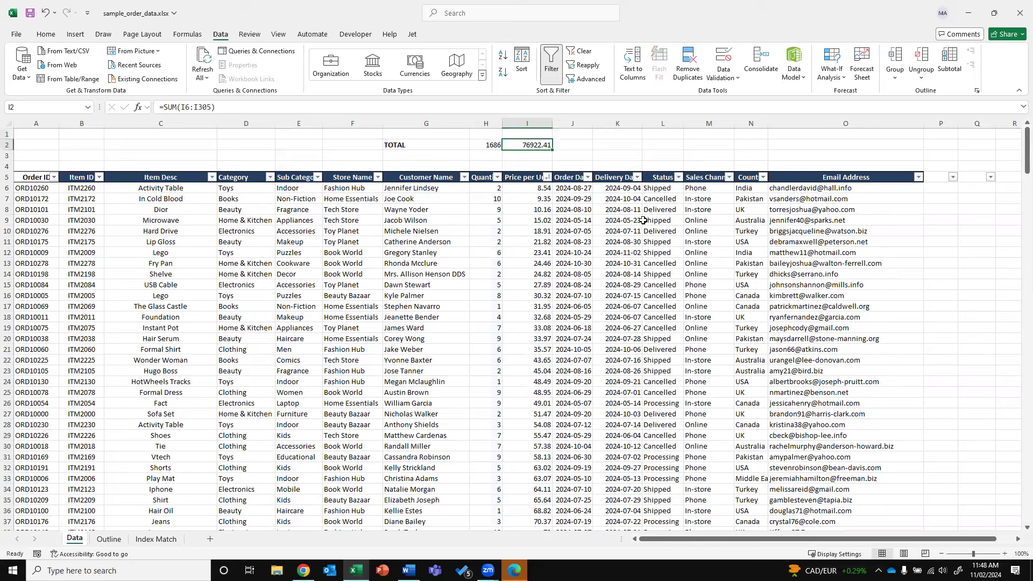
pyautogui.press('Delete')
pyautogui.moveTo(551, 125); pyautogui.dragTo(562, 125)
pyautogui.click(543, 188)
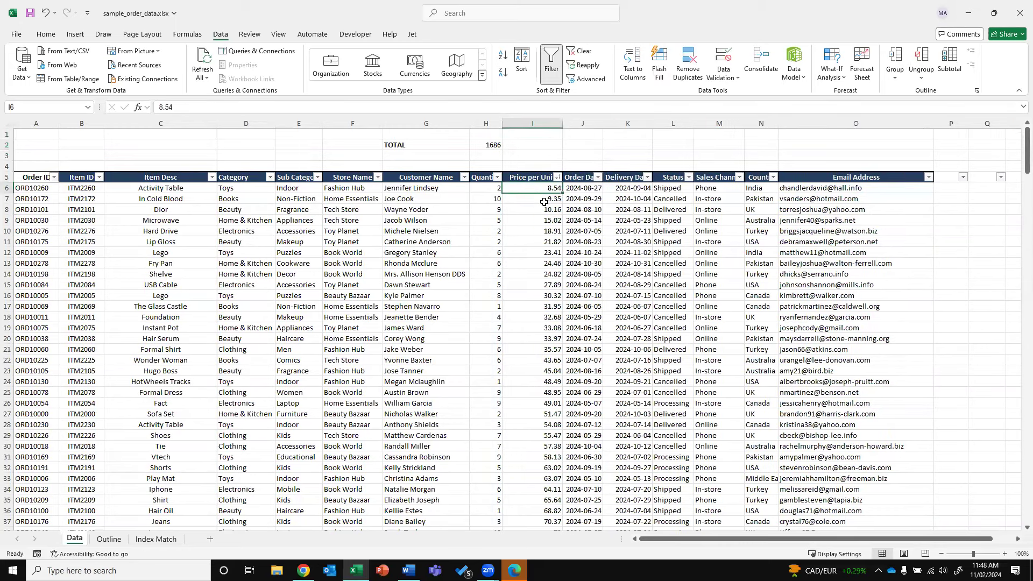
# Insert a blank column at J and give it the header 'Net Sales' in J5
pyautogui.rightClick(598, 126)
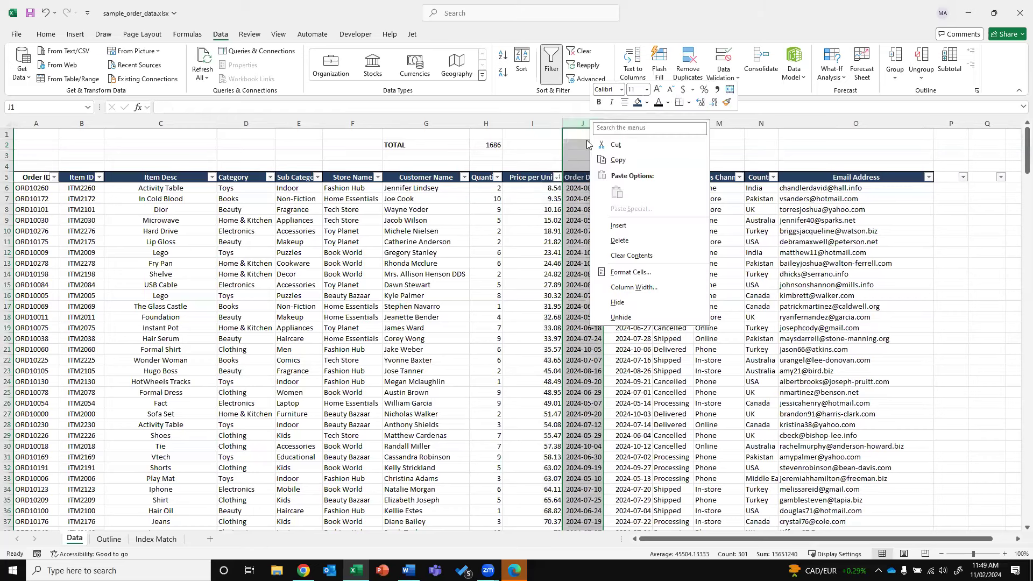
pyautogui.click(609, 227)
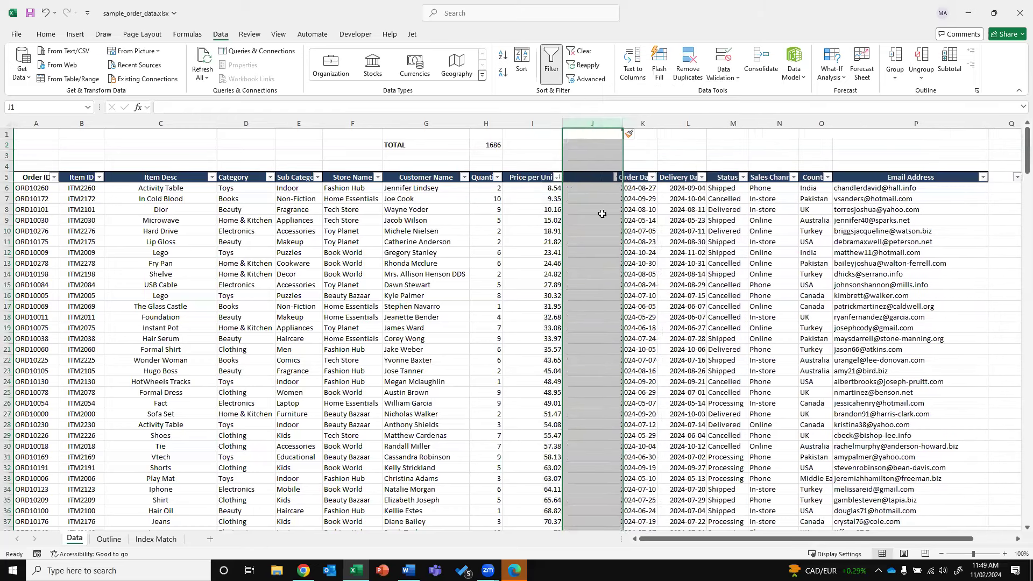
pyautogui.click(585, 177)
pyautogui.write('Net Slaes')
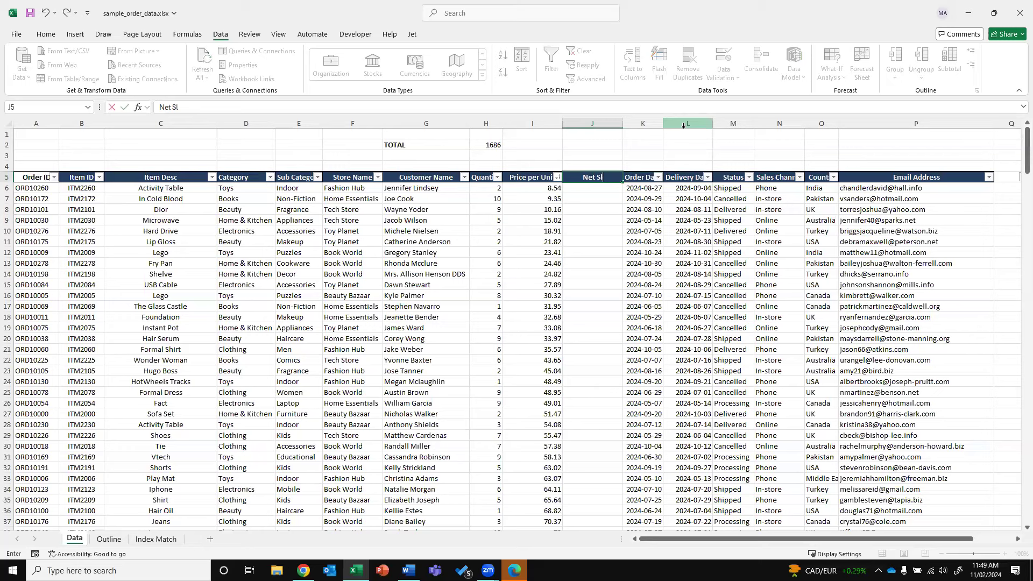
pyautogui.press('Return')
pyautogui.press('Up')
pyautogui.write('Net Sale')
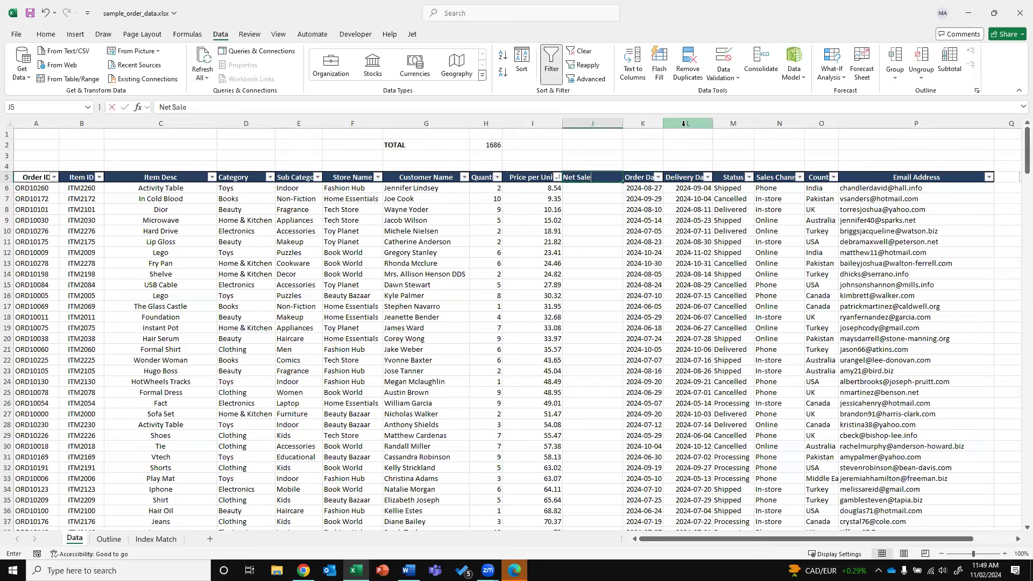
pyautogui.press('Return')
pyautogui.press('Up')
pyautogui.press('F2')
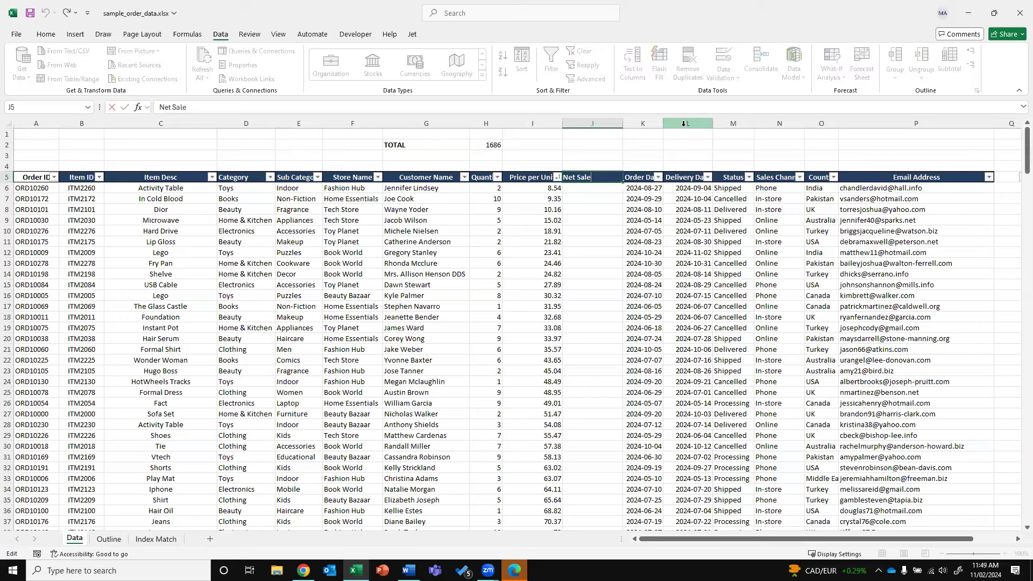
pyautogui.write('s')
pyautogui.press('Return')
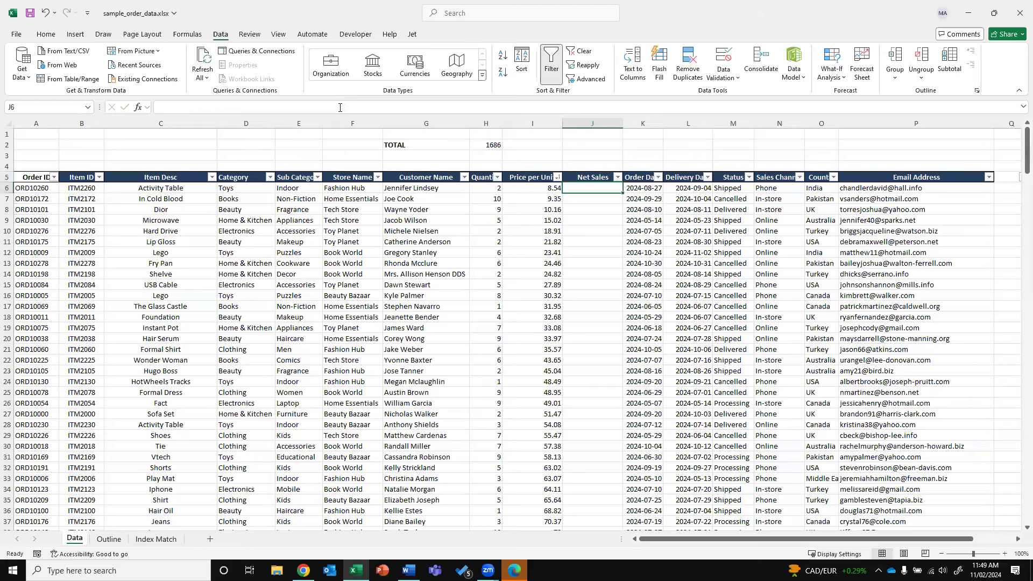
# Enter =H6*I6 in J6 as the first Net Sales value, 17.08
pyautogui.write('=')
pyautogui.press('Left')
pyautogui.press('Left')
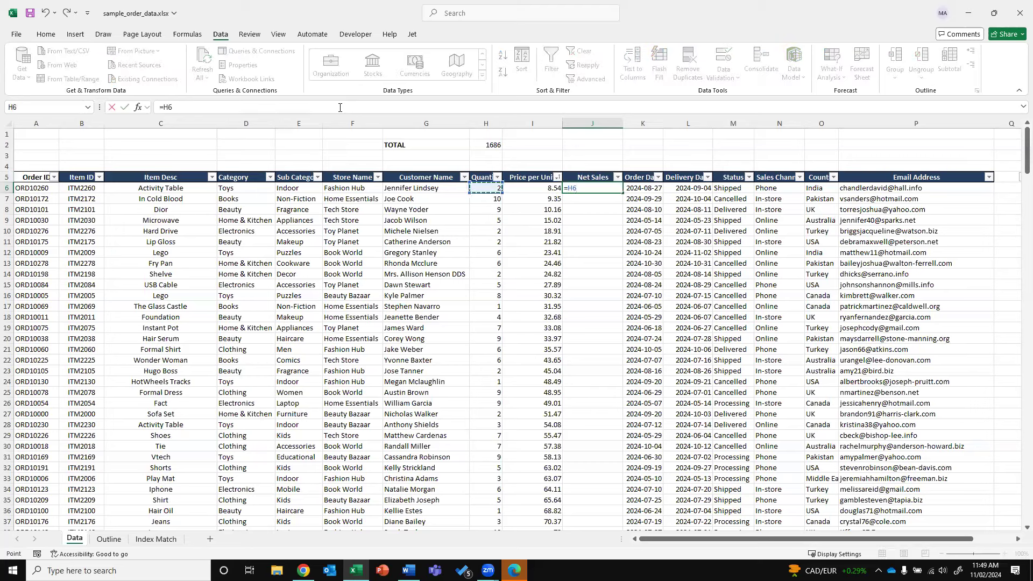
pyautogui.write('*')
pyautogui.press('Left')
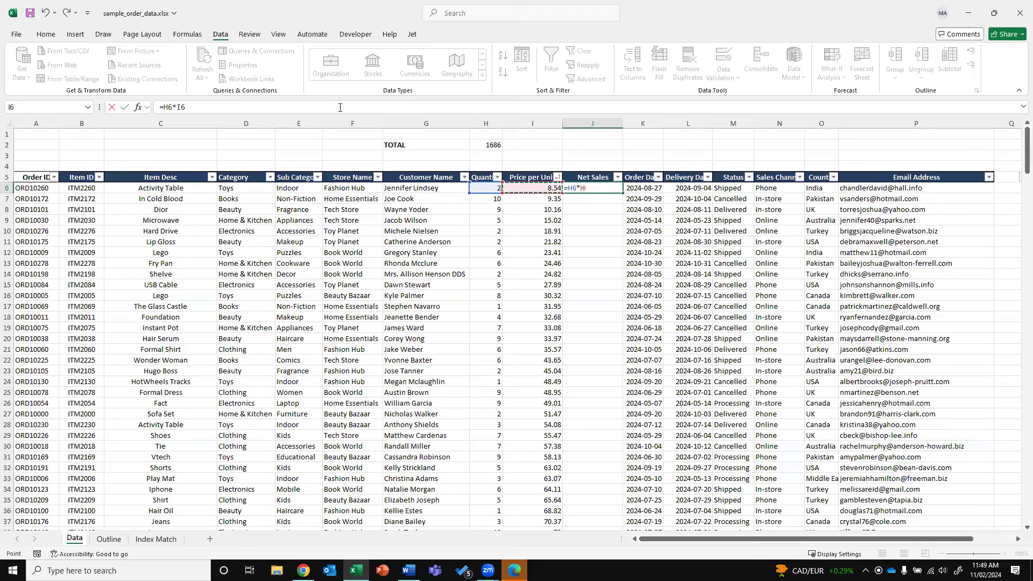
pyautogui.press('Return')
pyautogui.press('Up')
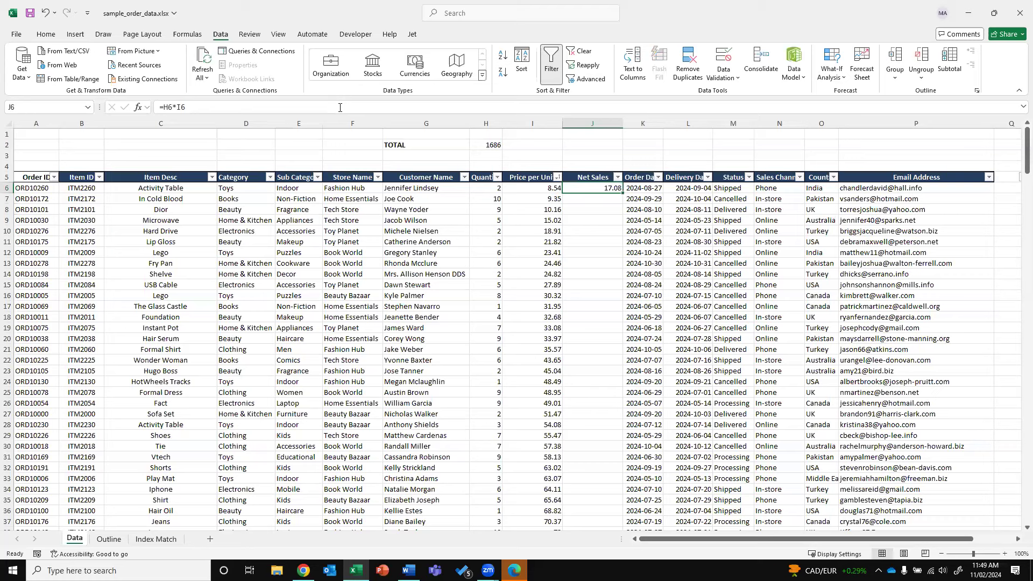
# Copy J6's formula and paste it into the next eight Net Sales cells
pyautogui.hotkey('ctrl', 'c')
pyautogui.press('Down')
pyautogui.press('Left')
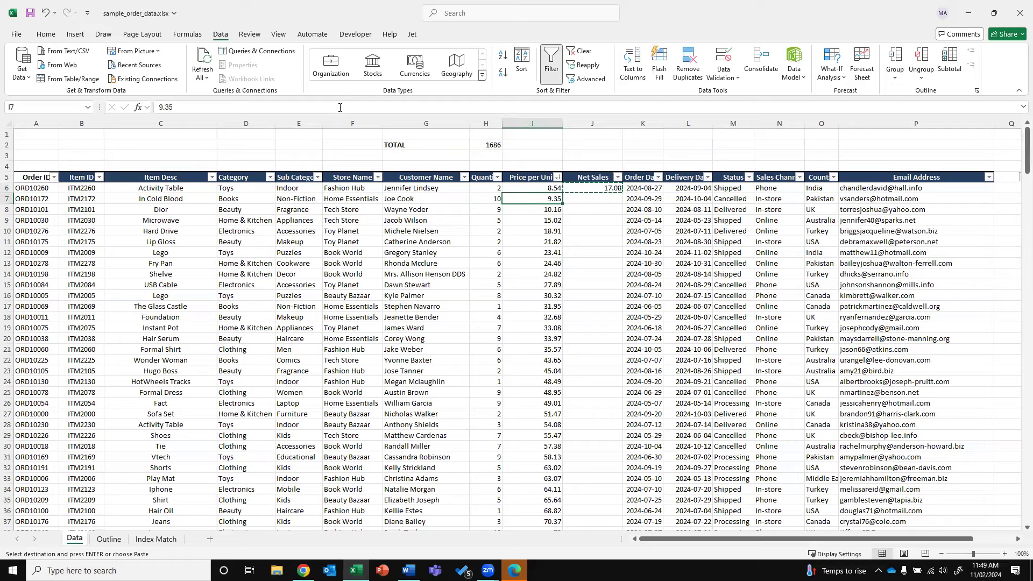
pyautogui.hotkey('ctrl', 'shift', 'Down')
pyautogui.press('Right')
pyautogui.press('Down')
pyautogui.press('Right')
pyautogui.press('Up')
pyautogui.press('Up')
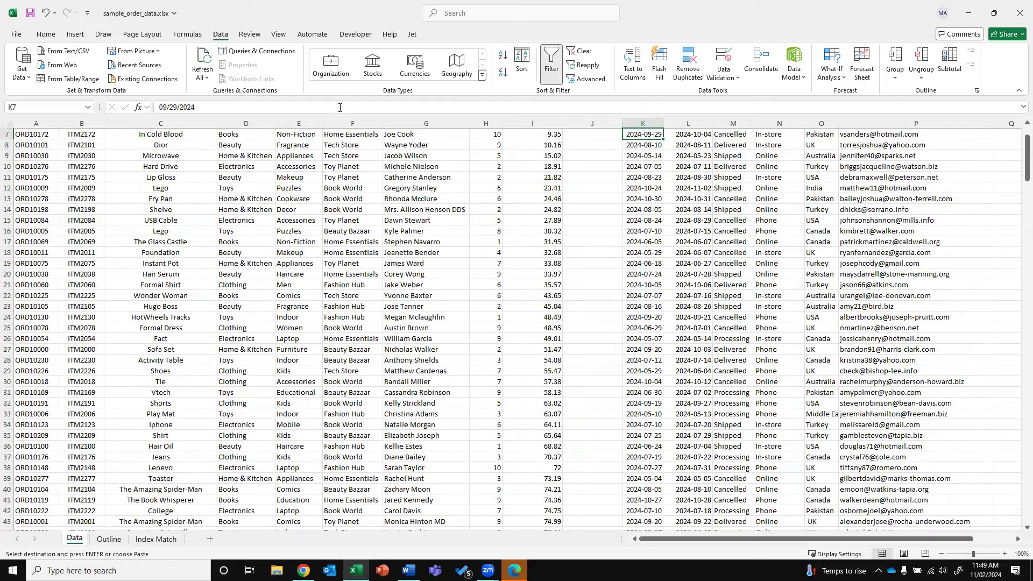
pyautogui.press('Left')
pyautogui.press('Down')
pyautogui.press('Escape')
pyautogui.click(591, 134)
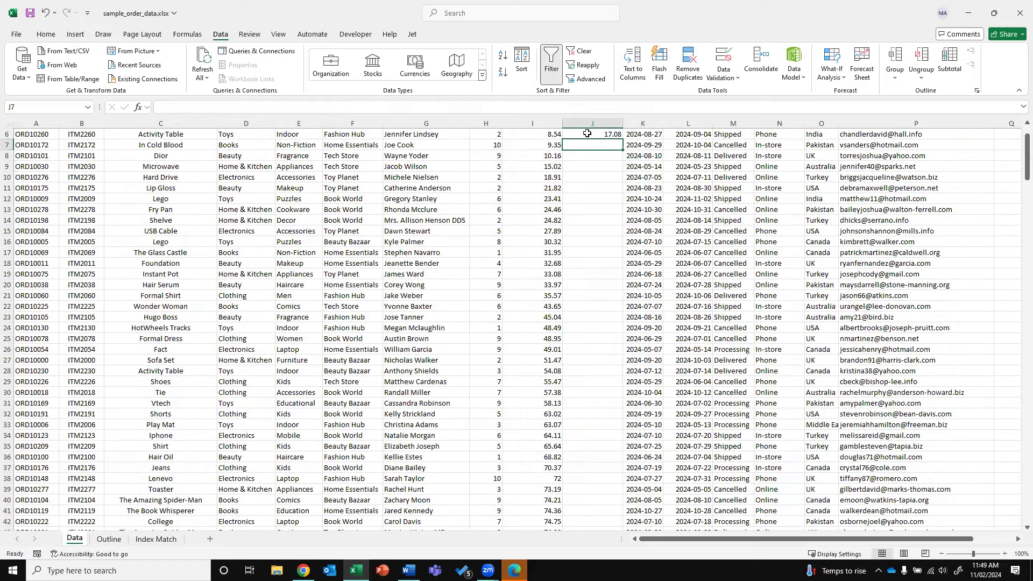
pyautogui.hotkey('ctrl', 'c')
pyautogui.moveTo(594, 146); pyautogui.dragTo(595, 219)
pyautogui.hotkey('ctrl', 'v')
# Fill the Net Sales formula down to the last order, replacing a partial drag fill
pyautogui.click(616, 137)
pyautogui.press('Up')
pyautogui.click(619, 146)
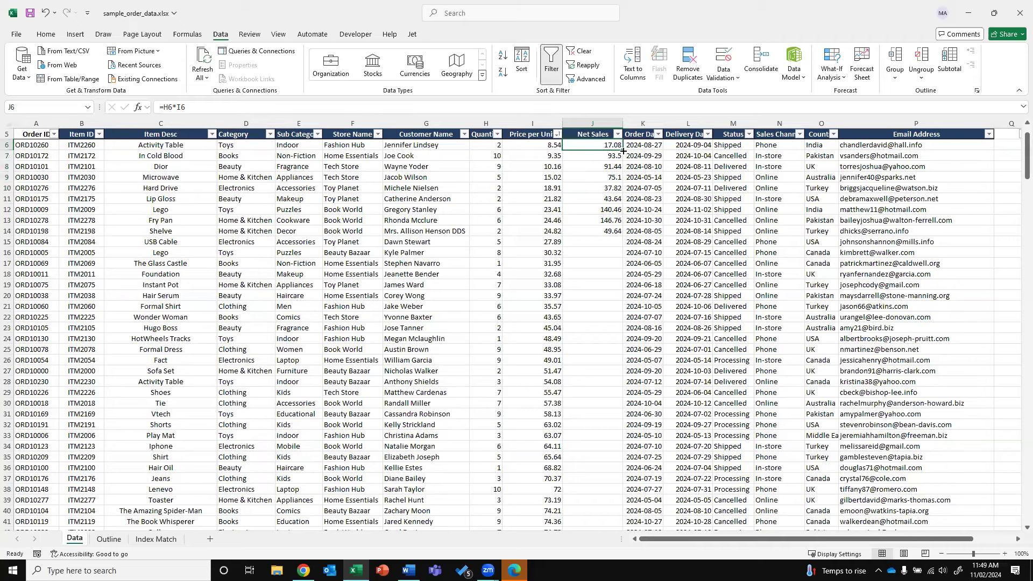
pyautogui.moveTo(623, 151); pyautogui.dragTo(605, 514)
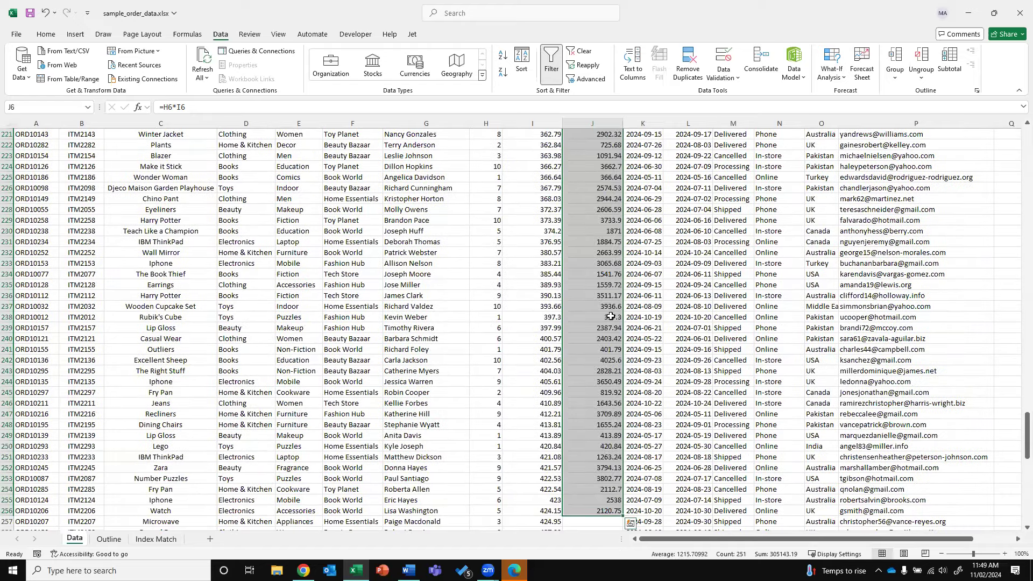
pyautogui.scroll(20, 611, 315)
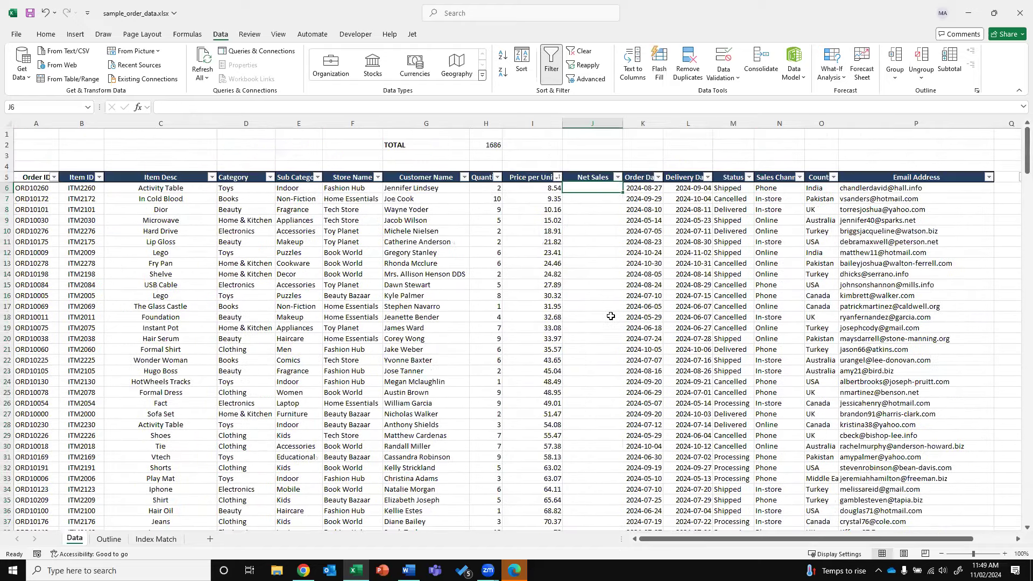
pyautogui.click(609, 203)
pyautogui.hotkey('ctrl', 'z')
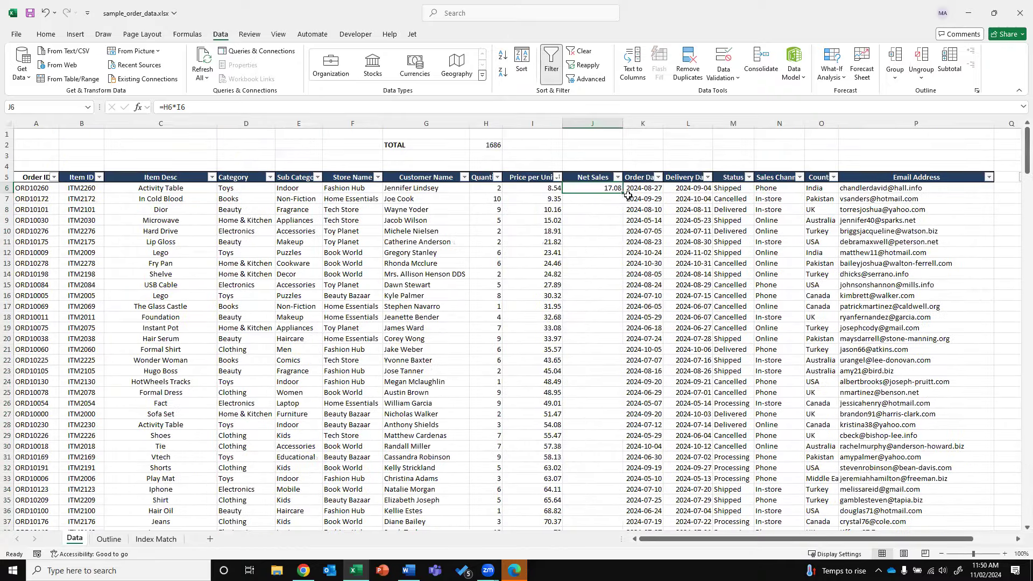
pyautogui.doubleClick(624, 195)
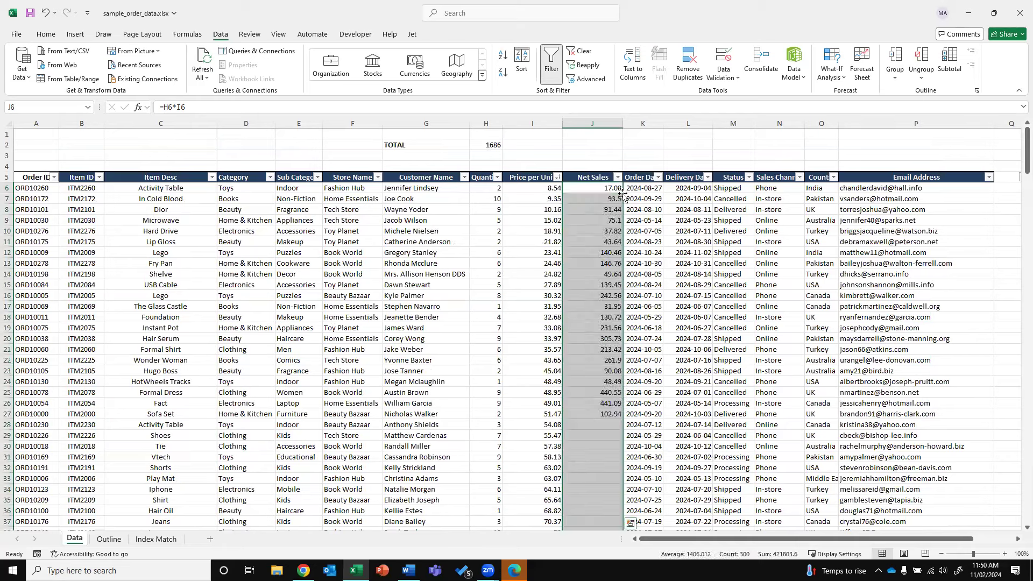
pyautogui.click(608, 210)
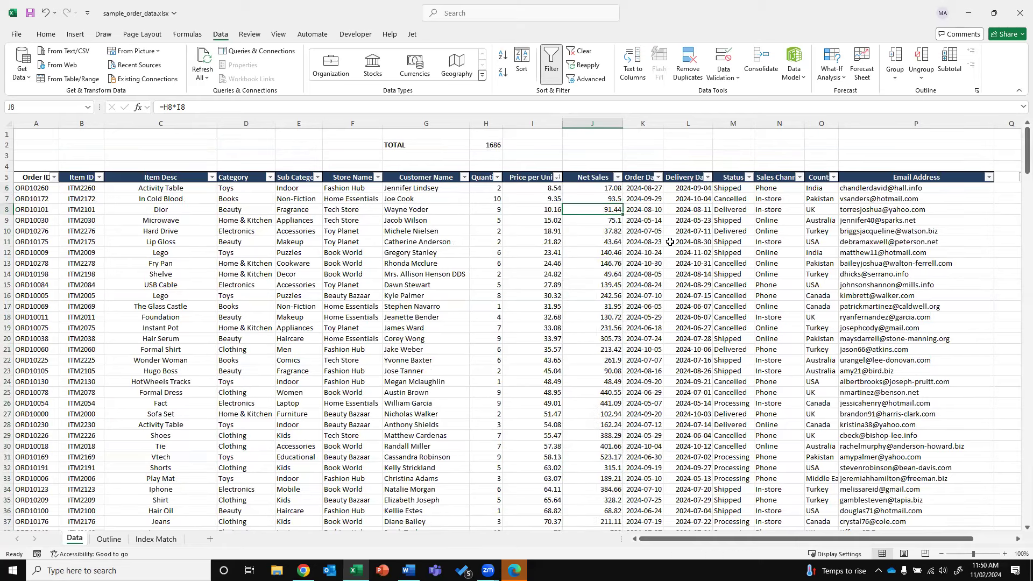
# Copy the Quantity total from H2 to J2, giving =SUM(J6:J305) for Net Sales
pyautogui.hotkey('ctrl', 'Down')
pyautogui.press('Down')
pyautogui.press('Up')
pyautogui.hotkey('ctrl', 'Up')
pyautogui.hotkey('ctrl', 'Up')
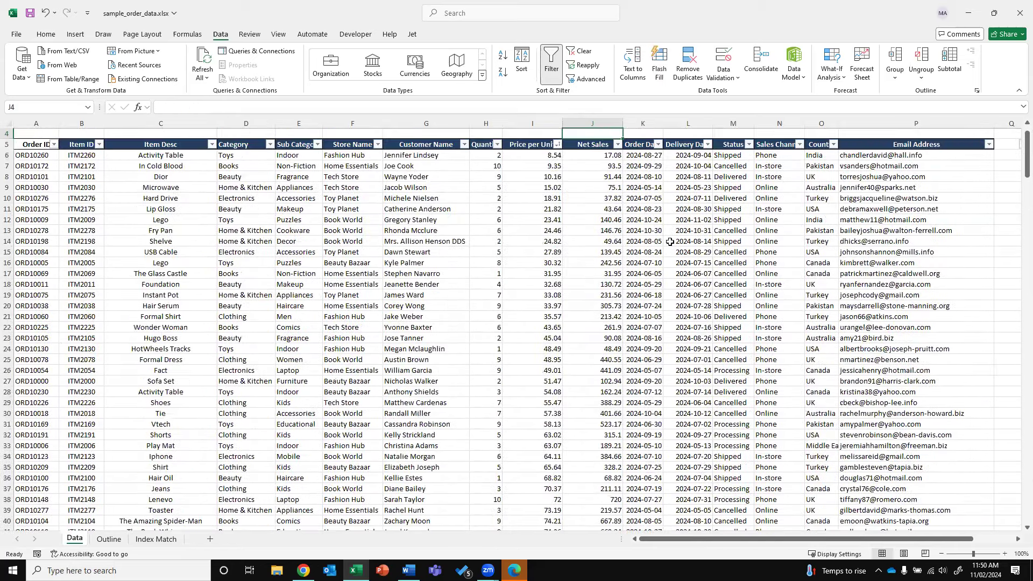
pyautogui.click(481, 146)
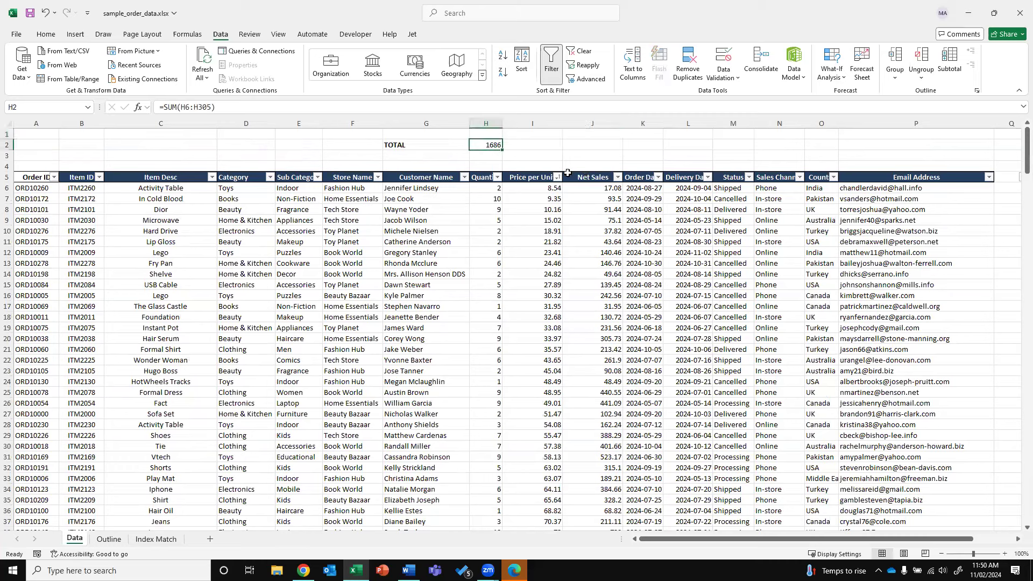
pyautogui.hotkey('ctrl', 'c')
pyautogui.press('Right')
pyautogui.press('Right')
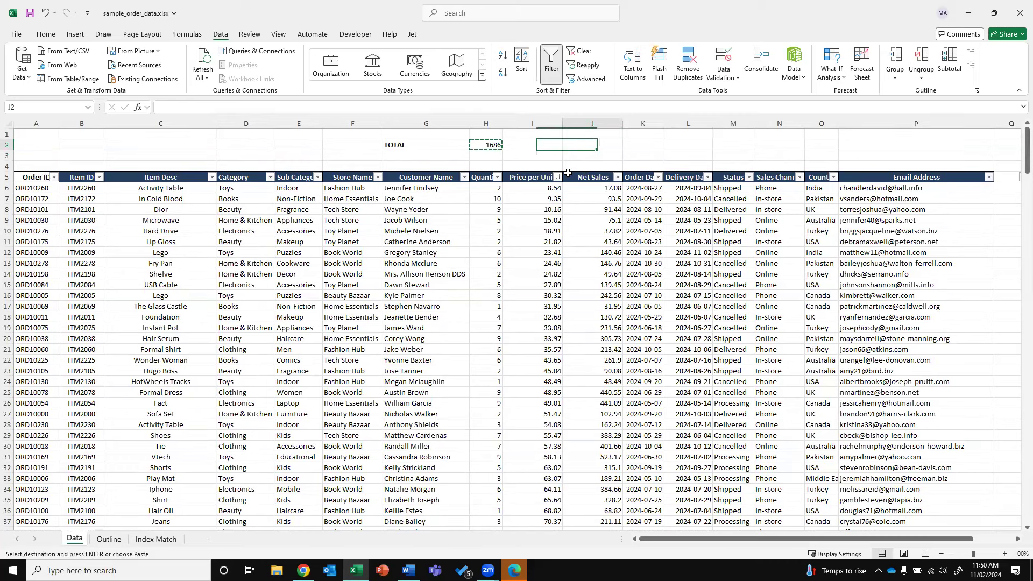
pyautogui.hotkey('ctrl', 'v')
pyautogui.press('Escape')
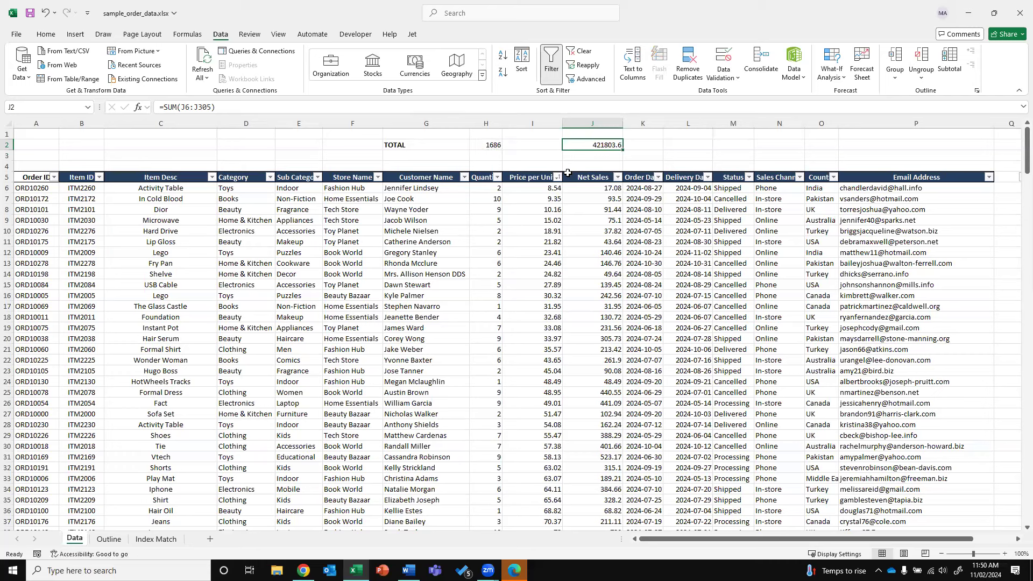
# Format J2 with Comma Style and no decimals so it reads 421,804
pyautogui.click(49, 35)
pyautogui.click(448, 72)
pyautogui.click(478, 72)
pyautogui.click(478, 73)
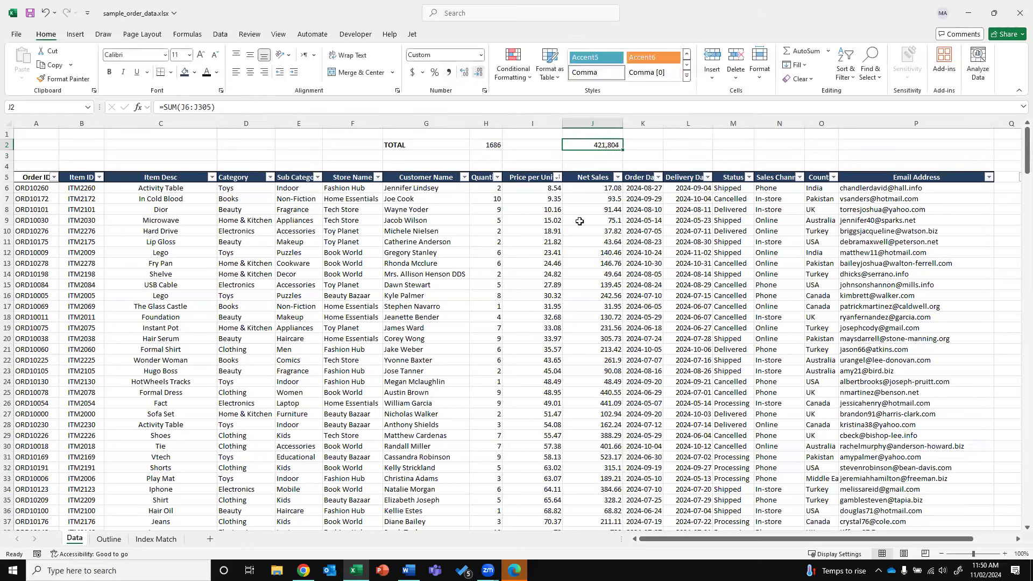
pyautogui.press('Left')
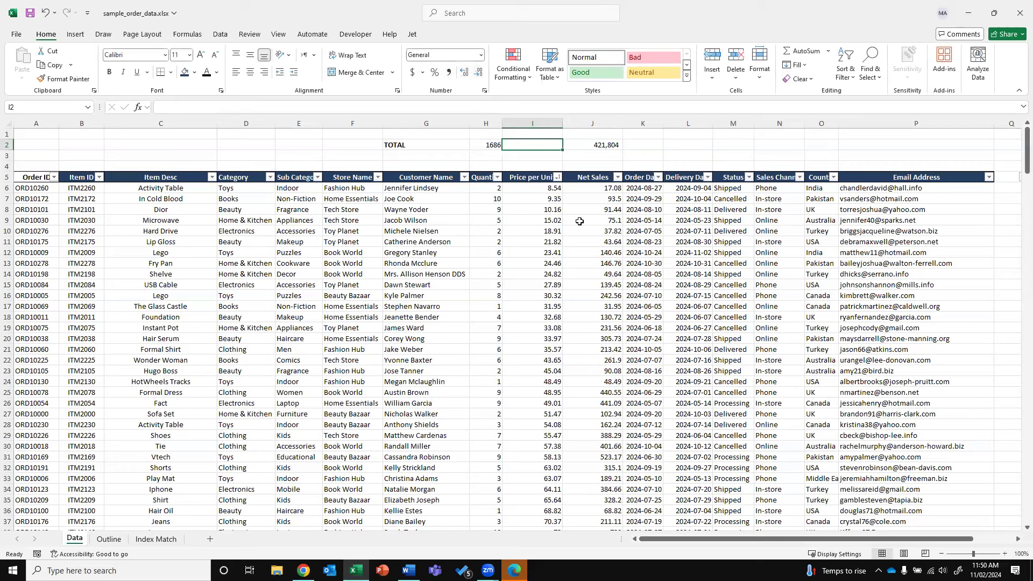
pyautogui.press('Left')
pyautogui.press('Left')
pyautogui.press('Down')
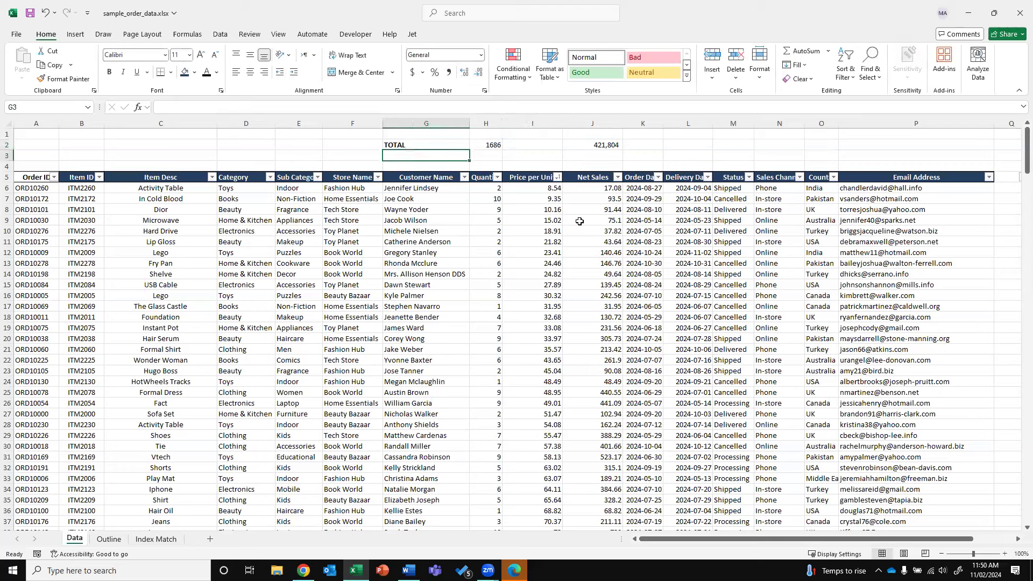
# Label cell G3 'AVERAGE' below TOTAL
pyautogui.write('AVERAGE')
pyautogui.press('Return')
pyautogui.press('Up')
pyautogui.press('Right')
# Enter =AVERAGE(H6:H305) in H3 (5.62) and copy it to J3 (1406.012)
pyautogui.write('=AVERAGE(')
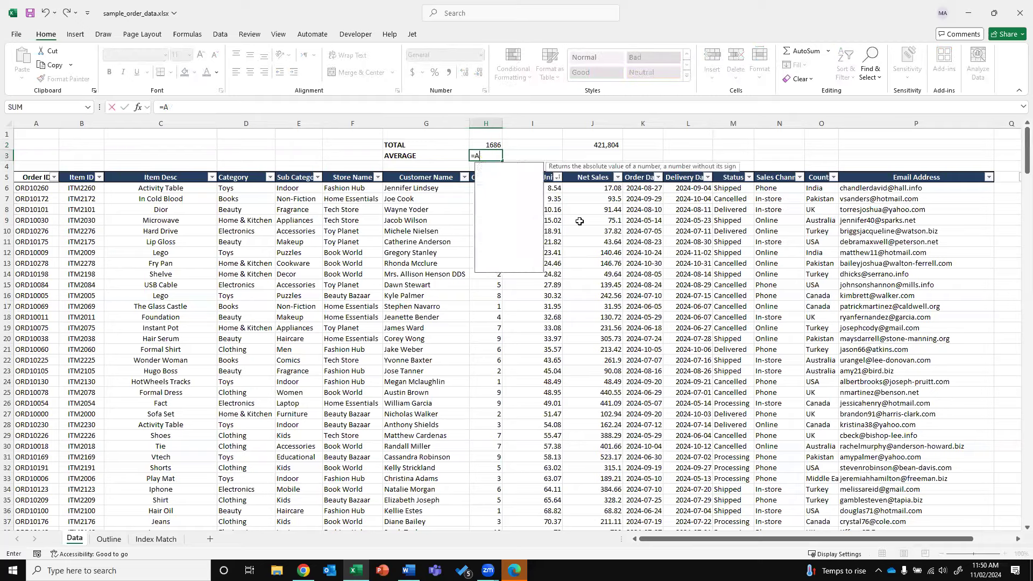
pyautogui.hotkey('ctrl', 'shift', 'Down')
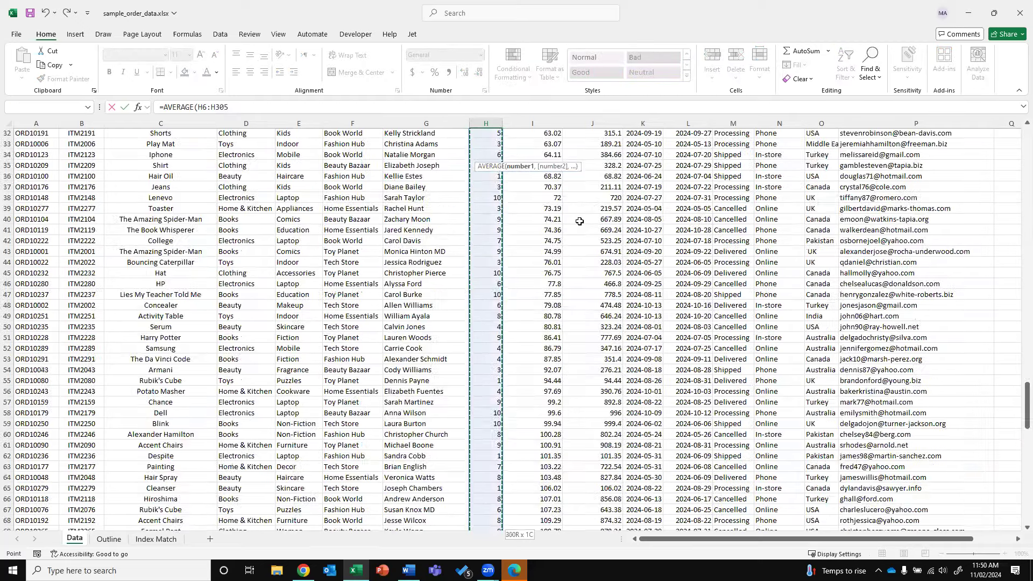
pyautogui.press('Return')
pyautogui.press('Up')
pyautogui.press('Up')
pyautogui.press('Up')
pyautogui.press('Down')
pyautogui.press('Down')
pyautogui.hotkey('ctrl', 'c')
pyautogui.press('Right')
pyautogui.press('Right')
pyautogui.press('Return')
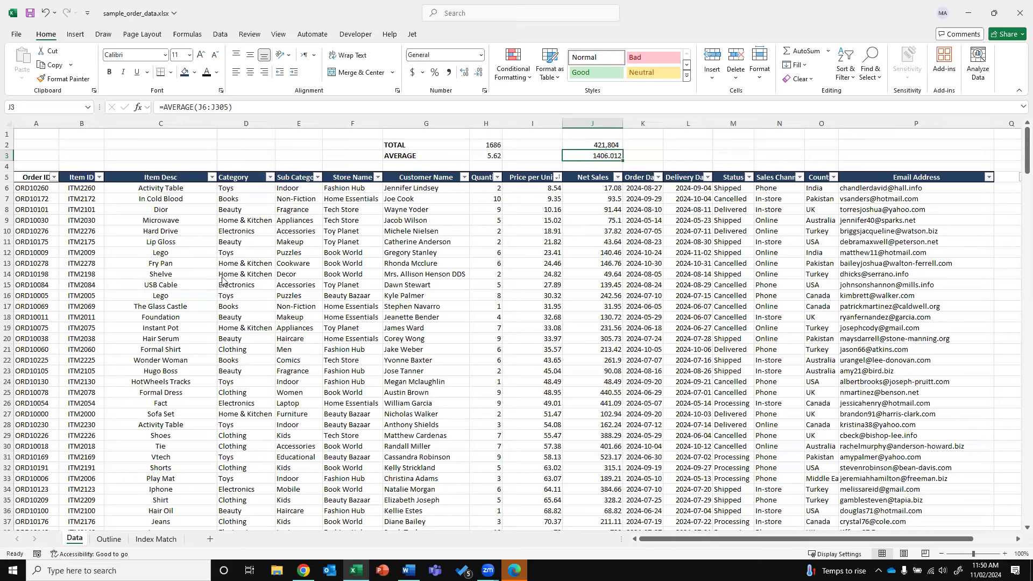
# In the Category filter list, clear all checkboxes and tick only Beauty
pyautogui.click(270, 178)
pyautogui.click(189, 318)
pyautogui.click(180, 328)
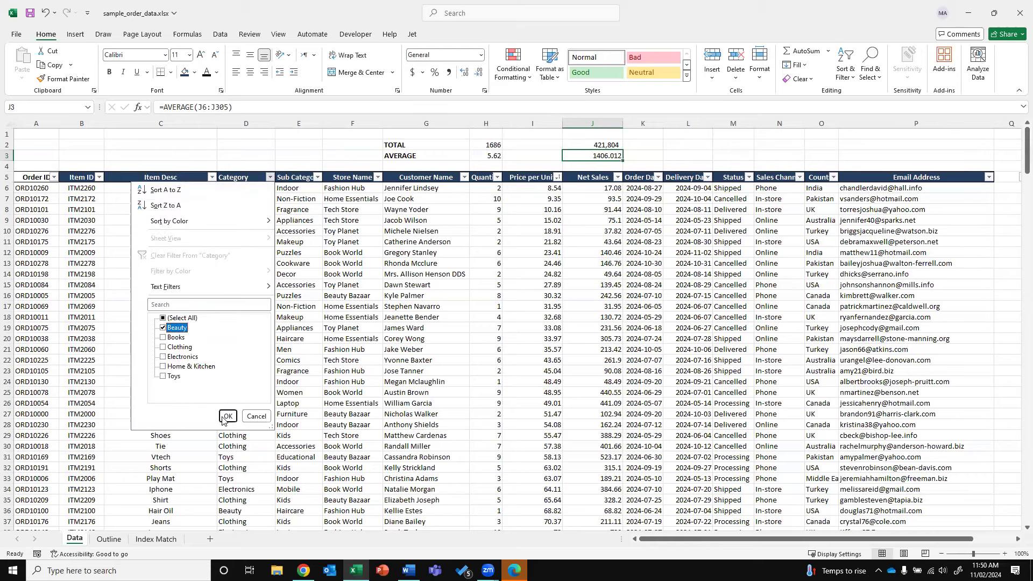
# Apply the Beauty-only filter, leaving 47 of 300 orders visible
pyautogui.click(227, 416)
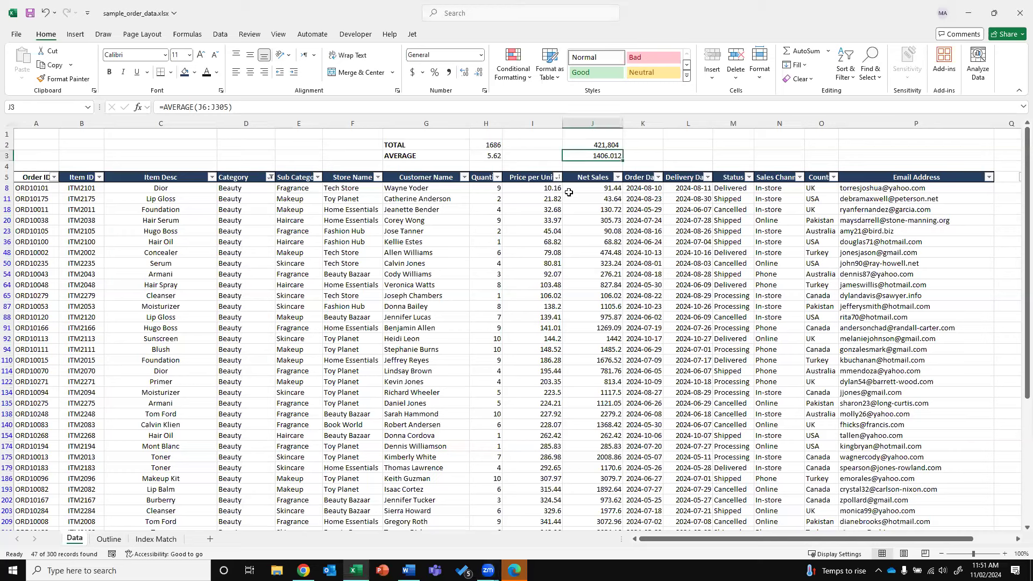
pyautogui.press('Left')
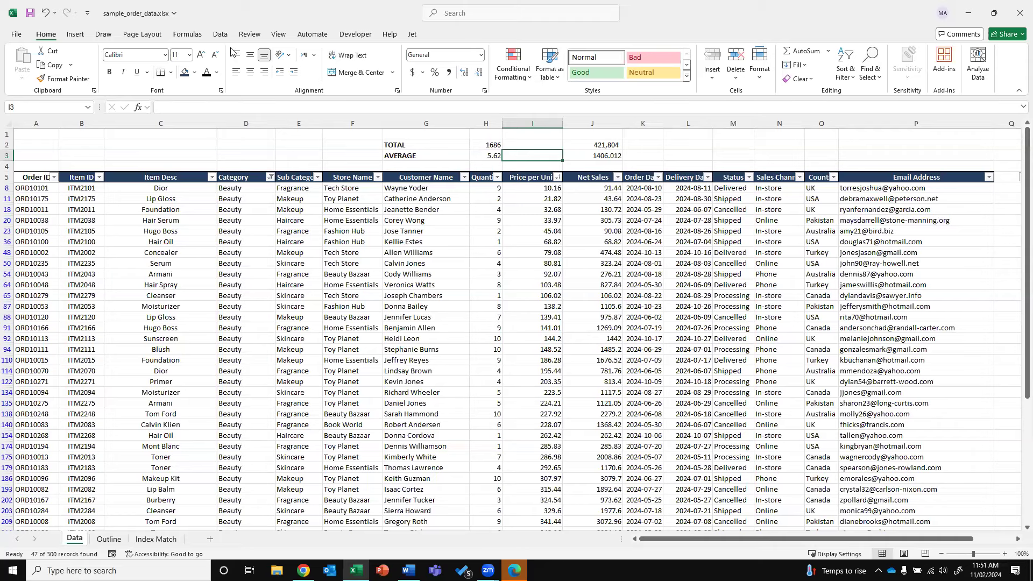
# Clear the Beauty filter so all orders show again
pyautogui.click(220, 34)
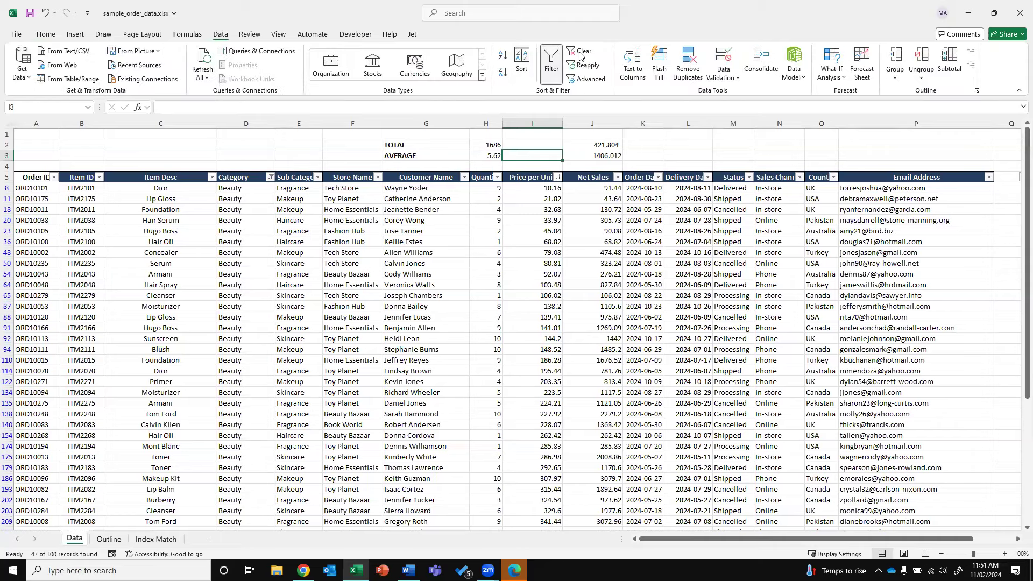
pyautogui.click(580, 51)
pyautogui.click(463, 177)
pyautogui.click(401, 132)
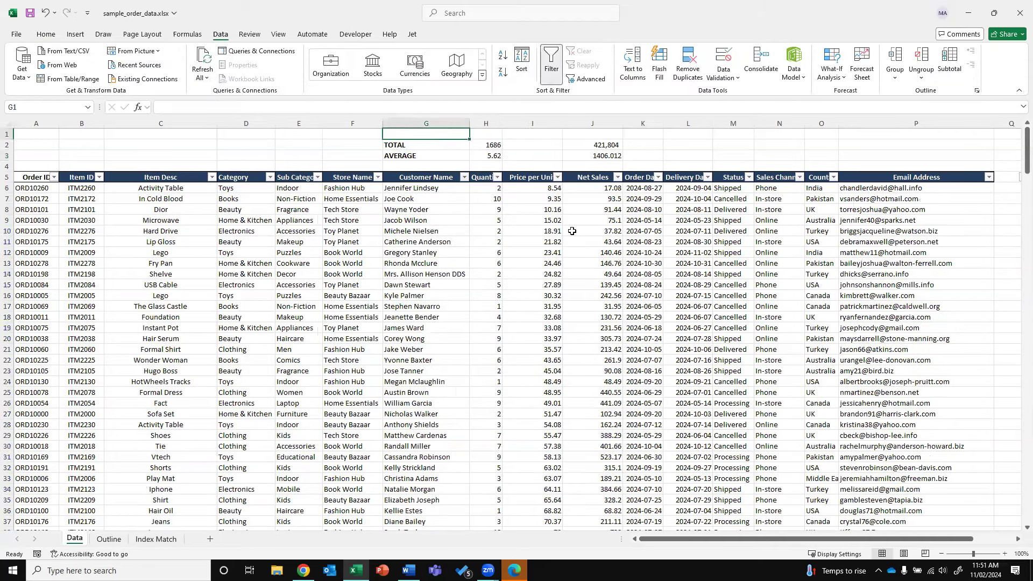
# Label G1 'SUBTOTAL' and enter =SUBTOTAL(9,J6:J305) in J1, giving 421803.6
pyautogui.write('subtot')
pyautogui.press('Escape')
pyautogui.write('SUBTOTAL')
pyautogui.press('Tab')
pyautogui.press('Tab')
pyautogui.press('Tab')
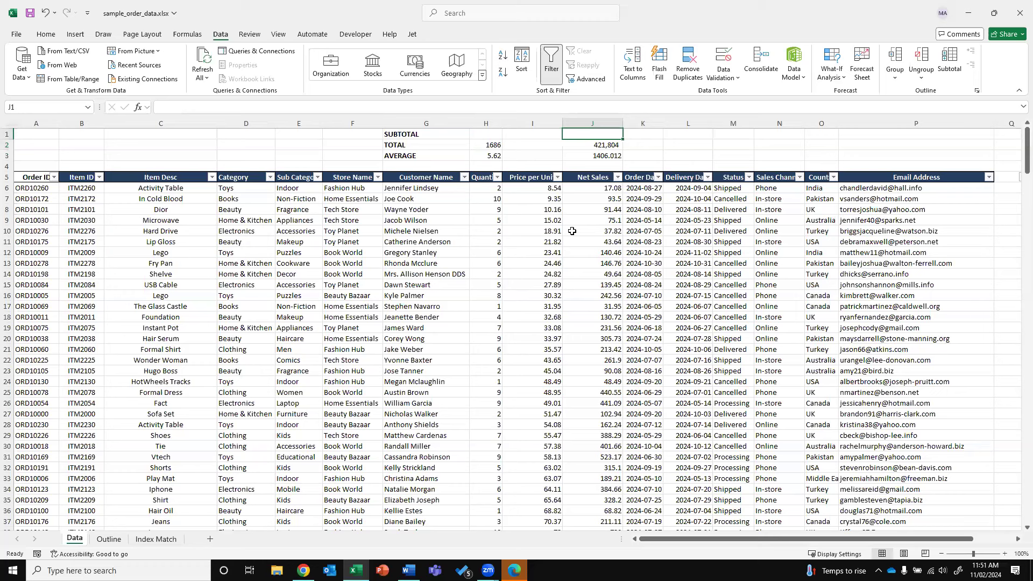
pyautogui.write('=SUB')
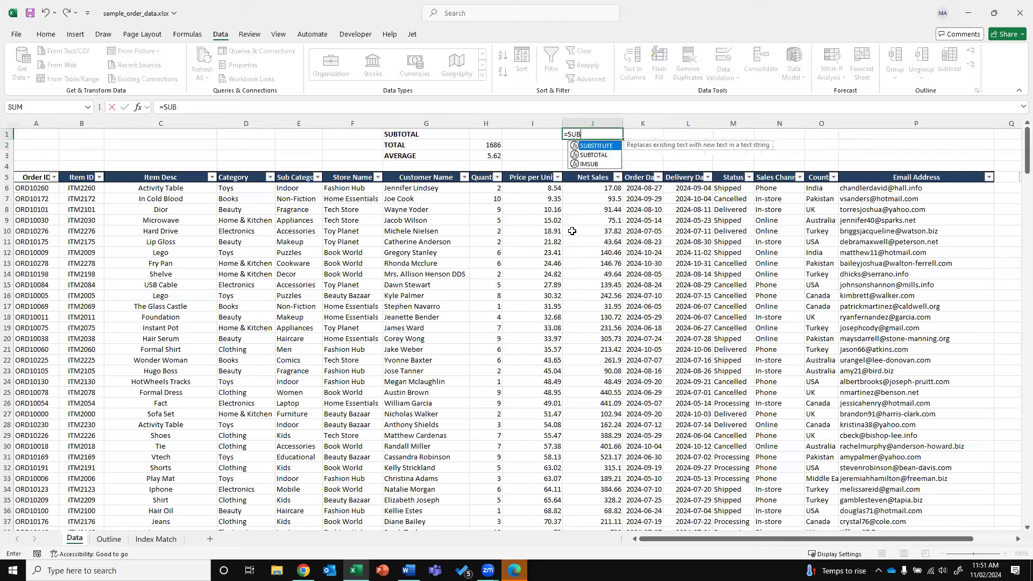
pyautogui.write('TOTAL(9')
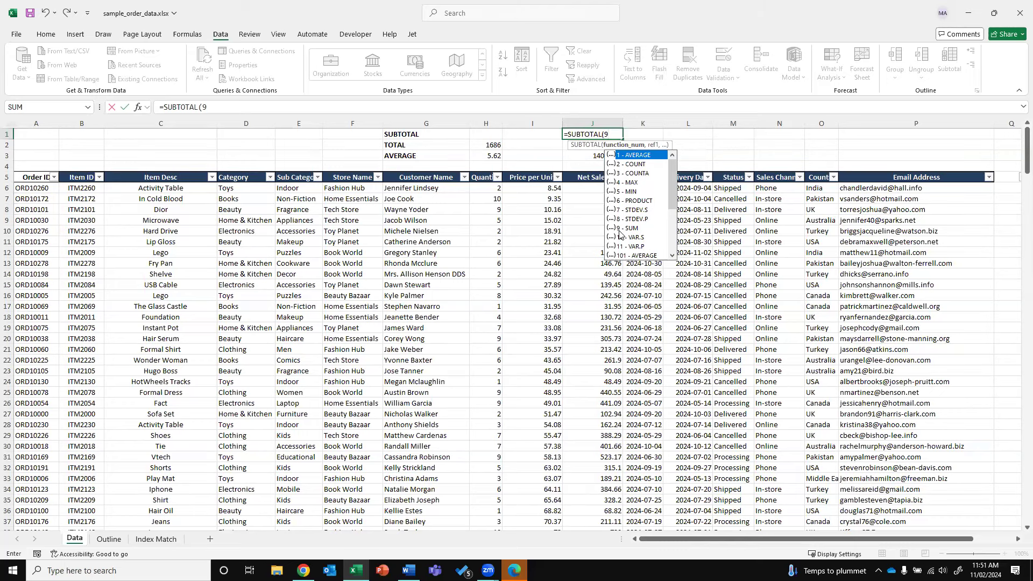
pyautogui.write(',')
pyautogui.press('Down')
pyautogui.press('Down')
pyautogui.press('Down')
pyautogui.press('Down')
pyautogui.press('Down')
pyautogui.hotkey('ctrl', 'shift', 'Down')
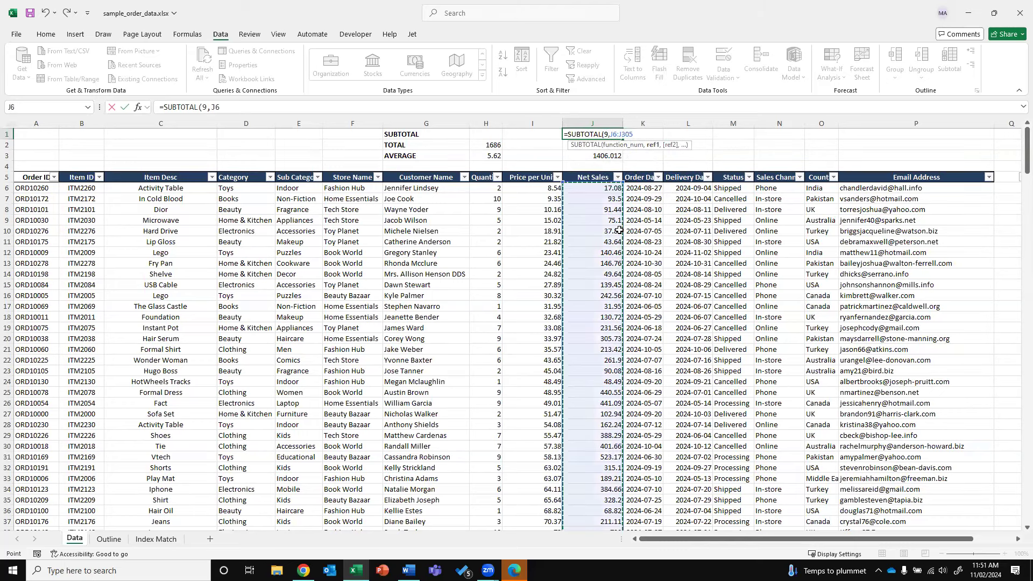
pyautogui.press('Return')
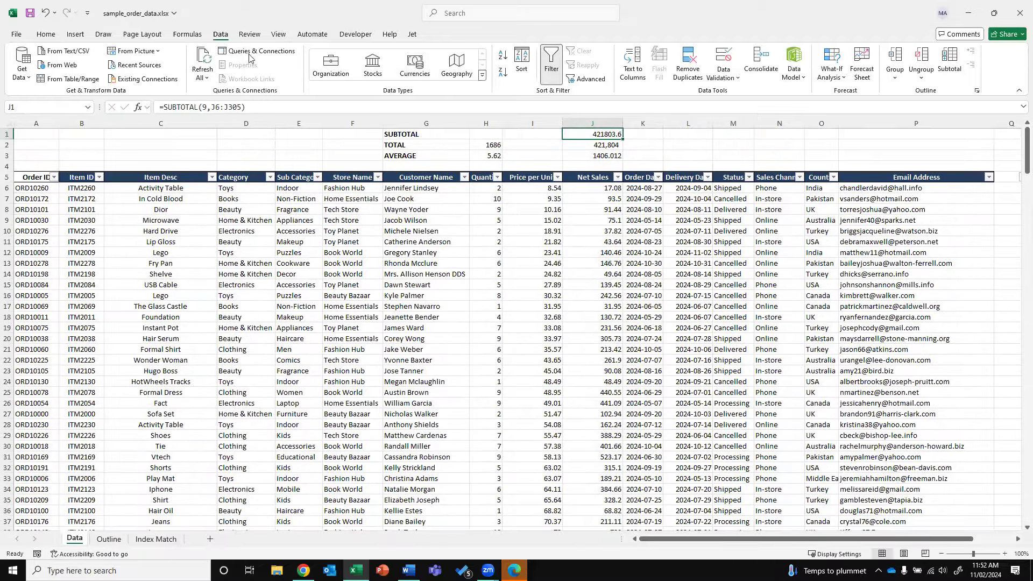
# Format the J1 subtotal in Comma Style with no decimals
pyautogui.click(46, 35)
pyautogui.click(448, 71)
pyautogui.click(476, 71)
pyautogui.click(477, 72)
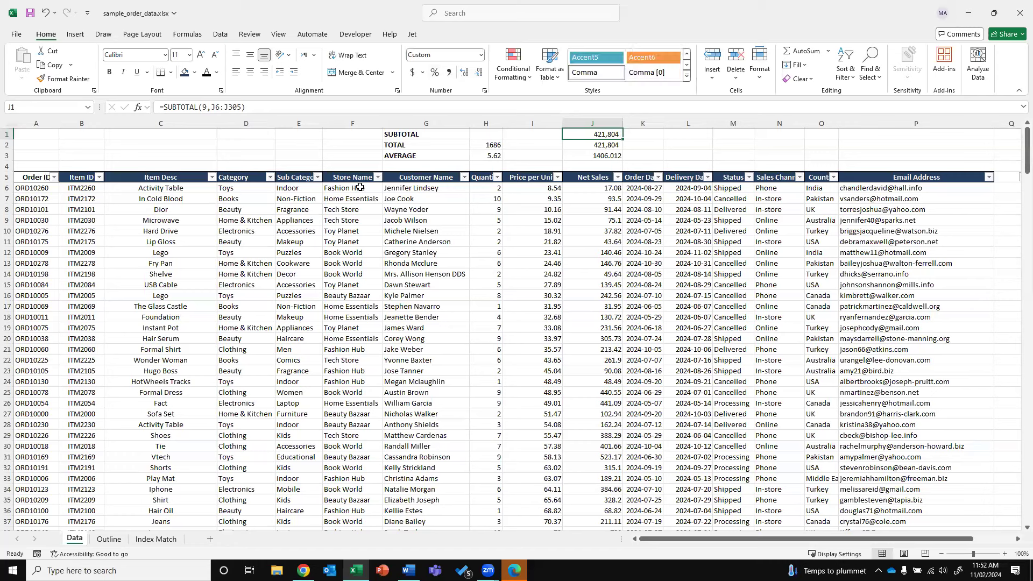
# Filter Category to Clothing and Sub Category to Men, leaving a subtotal of 18,445
pyautogui.click(269, 177)
pyautogui.click(172, 318)
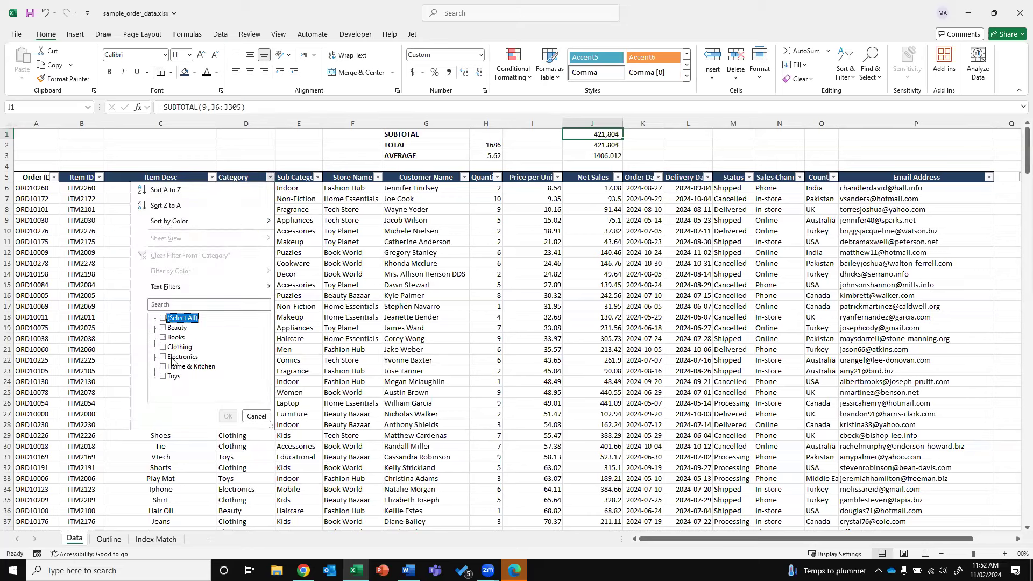
pyautogui.click(173, 347)
pyautogui.click(228, 417)
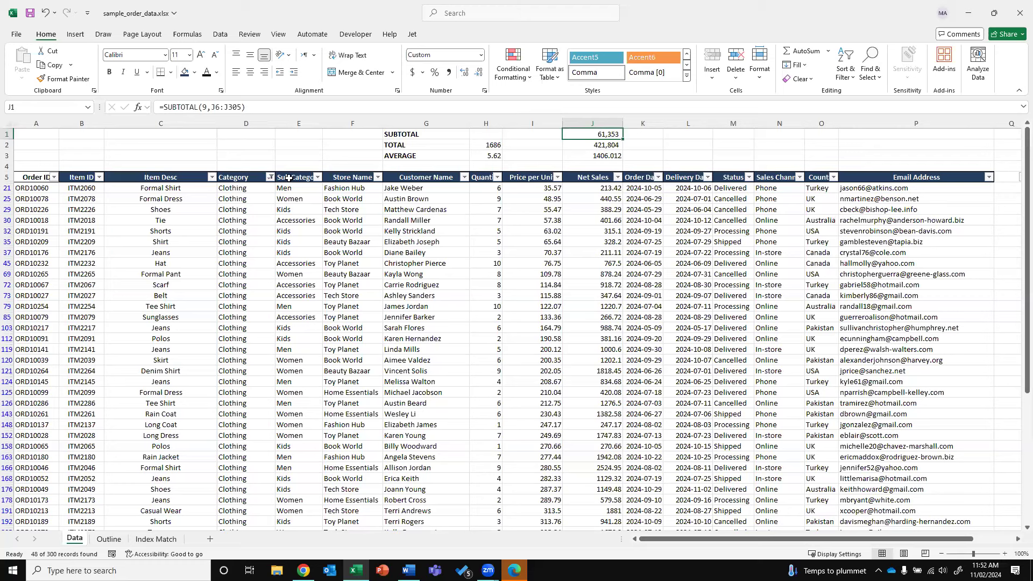
pyautogui.click(317, 178)
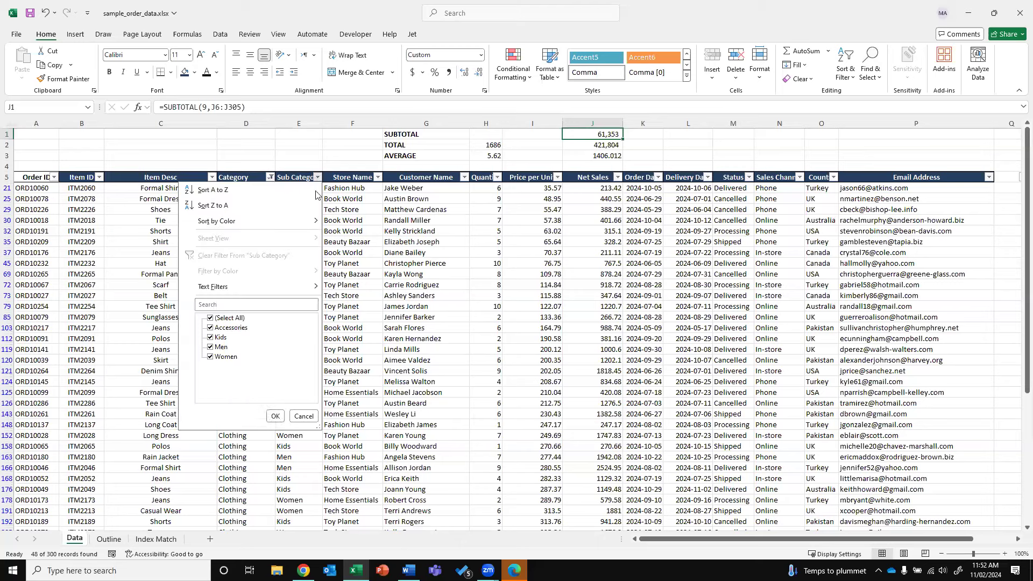
pyautogui.click(229, 318)
pyautogui.click(221, 347)
pyautogui.click(274, 416)
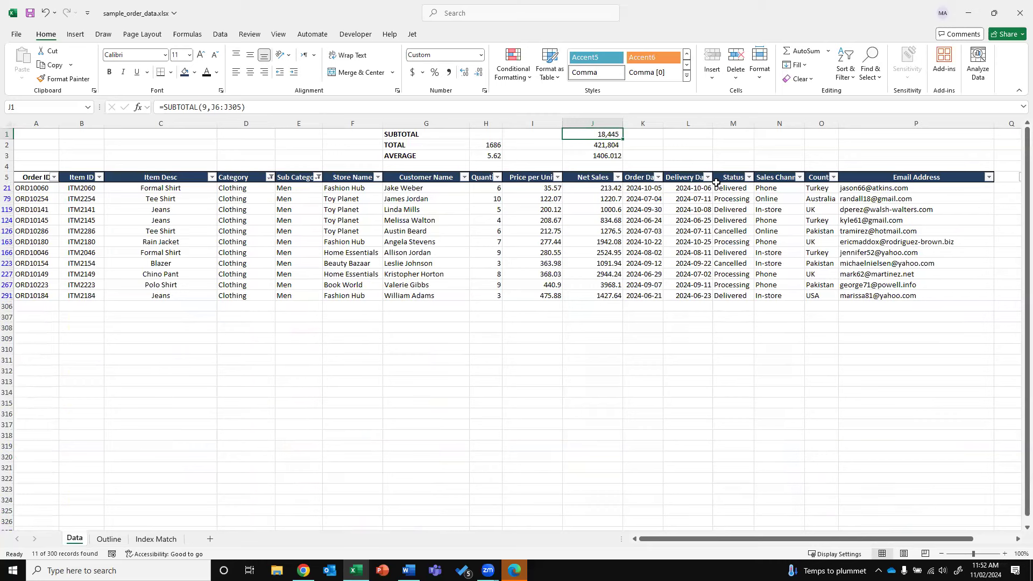
pyautogui.press('Right')
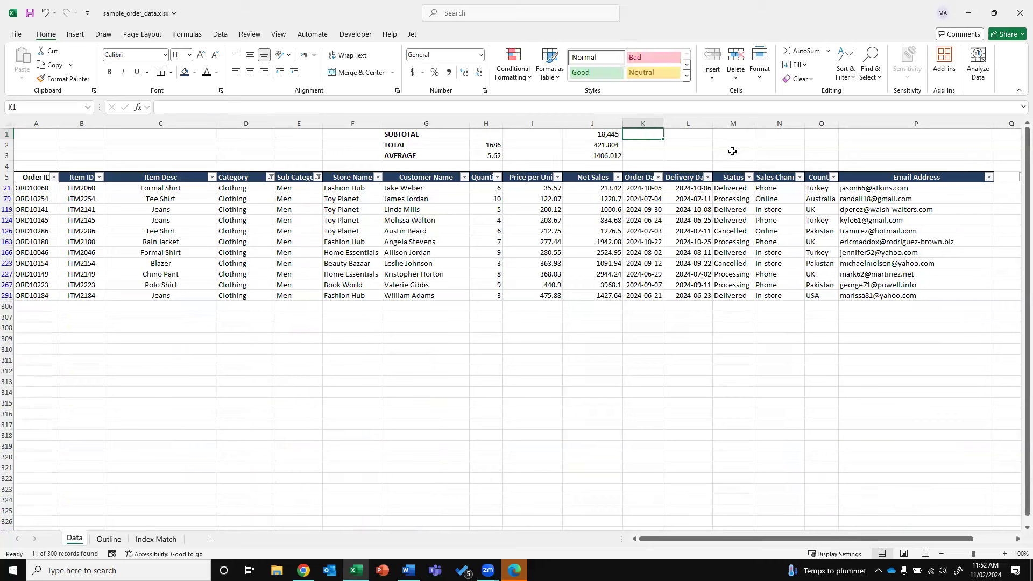
pyautogui.write('=')
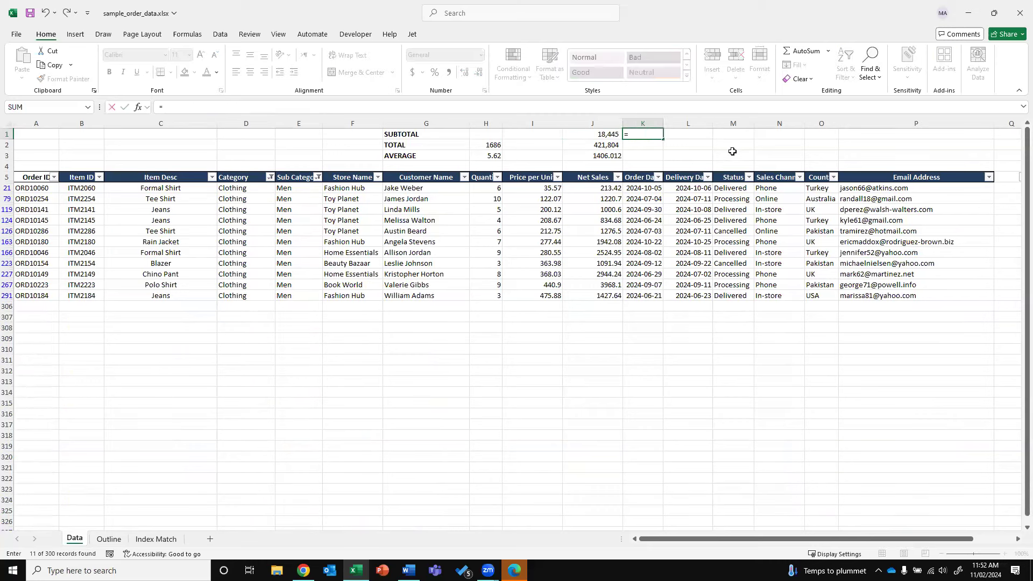
pyautogui.press('Left')
pyautogui.write('/')
pyautogui.press('Down')
pyautogui.press('Left')
pyautogui.hotkey('ctrl', 'Return')
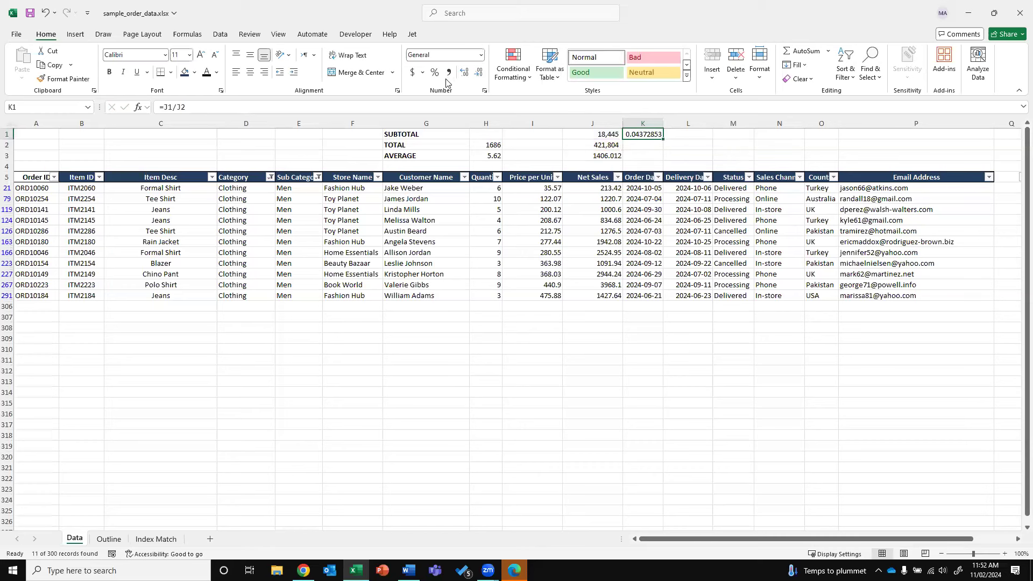
pyautogui.hotkey('ctrl', 'shift', '5')
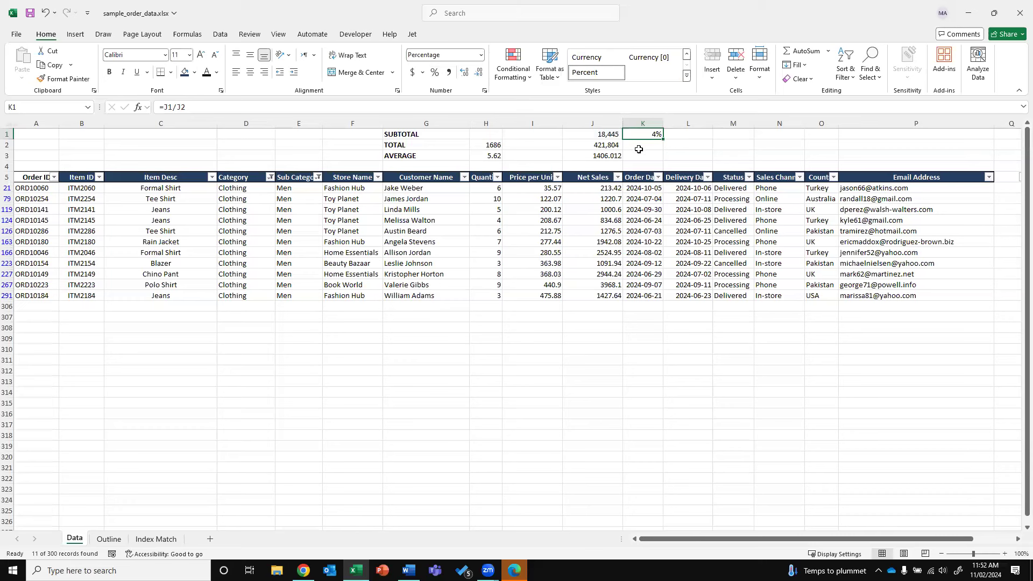
pyautogui.click(317, 177)
pyautogui.click(226, 317)
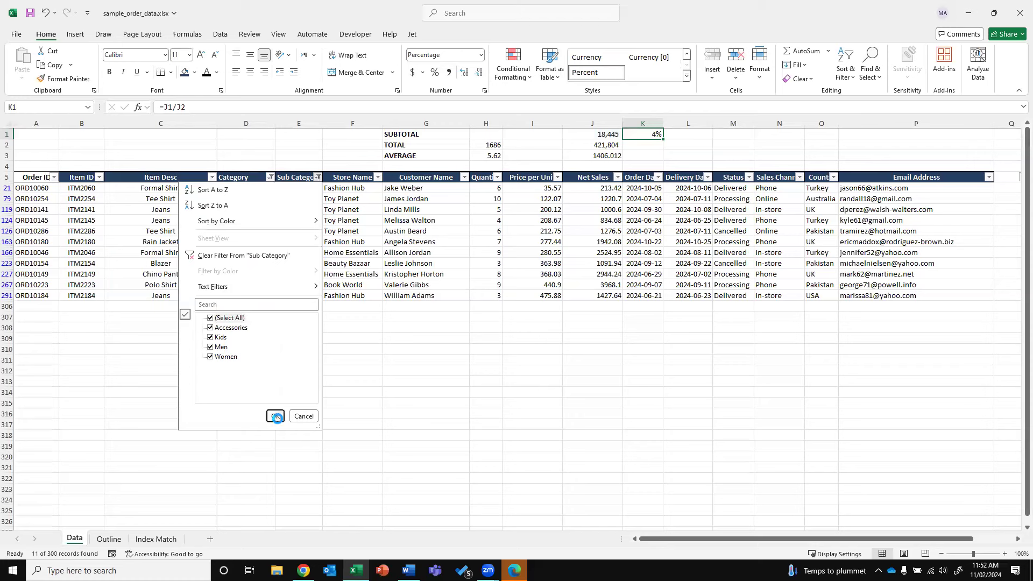
pyautogui.click(274, 416)
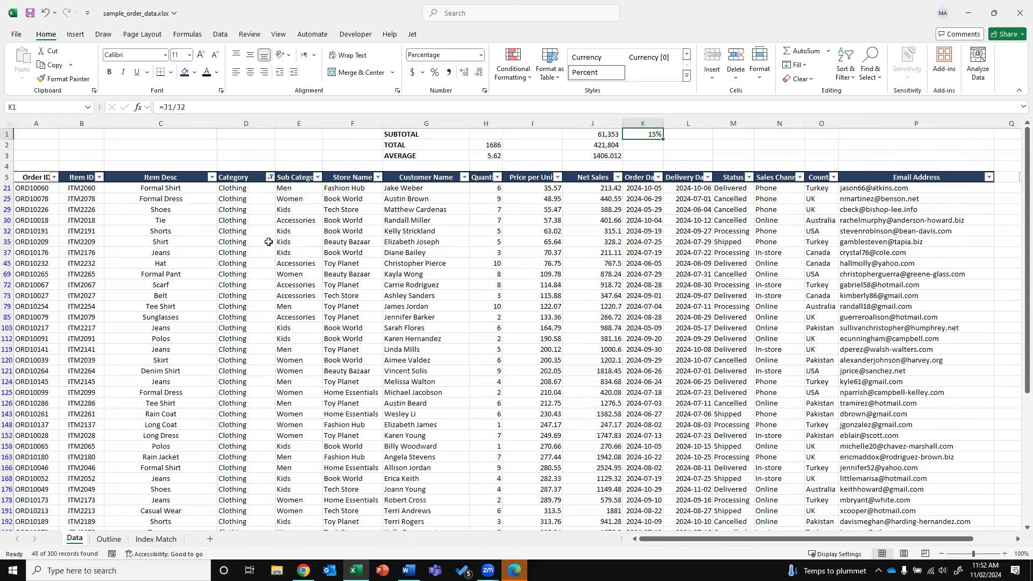
pyautogui.click(270, 177)
pyautogui.click(180, 318)
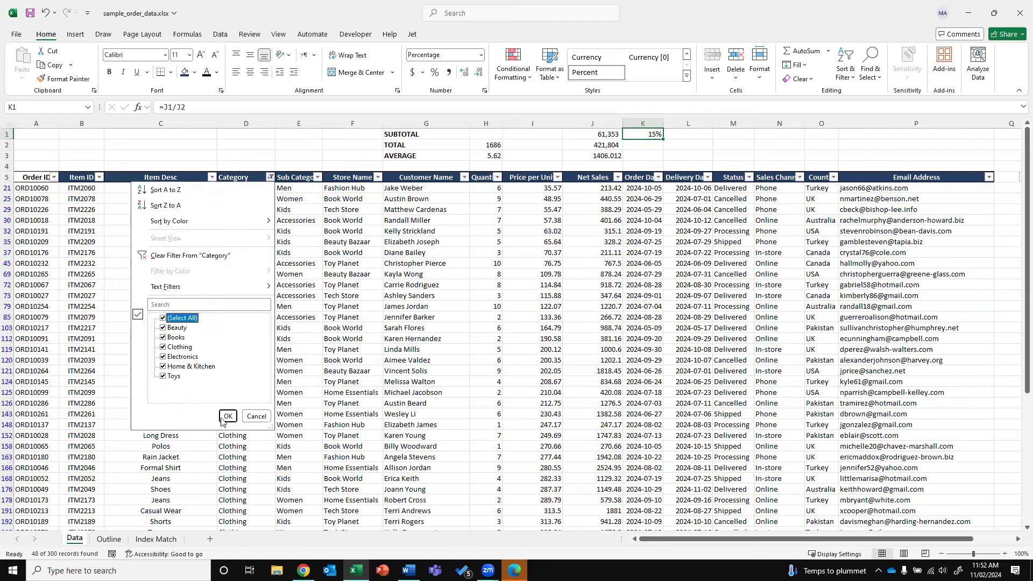
pyautogui.click(227, 415)
pyautogui.moveTo(615, 133); pyautogui.dragTo(597, 144)
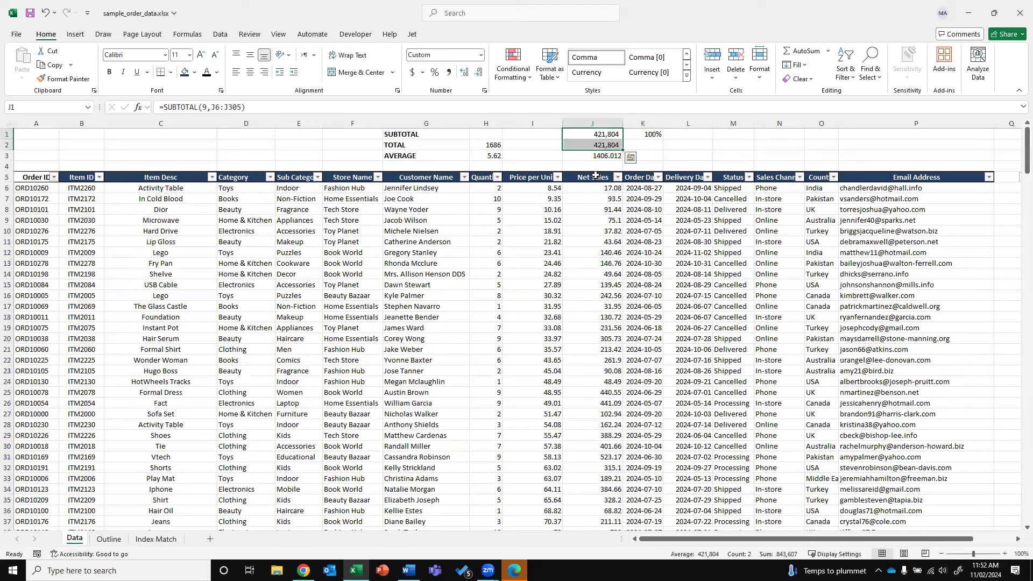
pyautogui.click(598, 134)
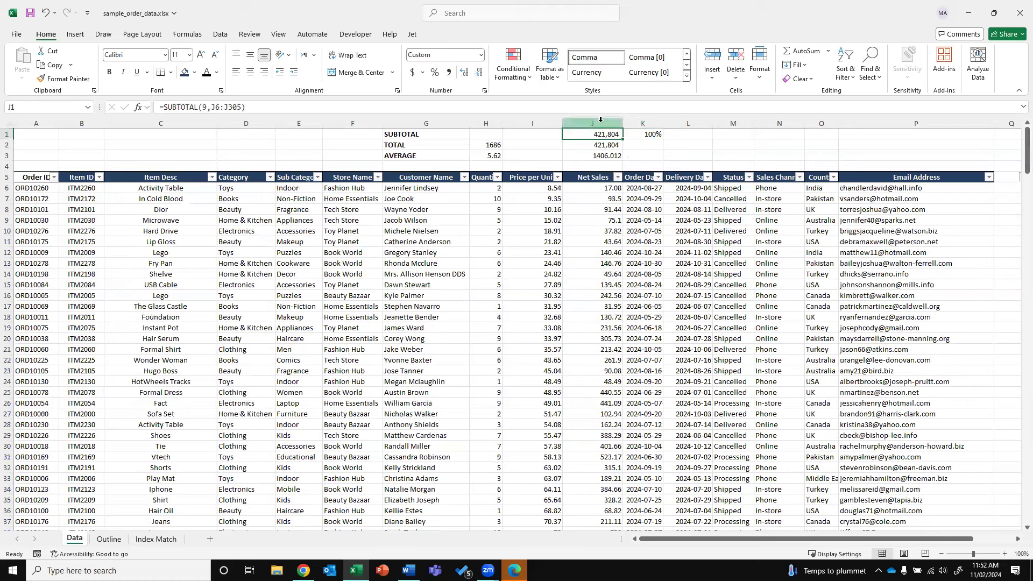
pyautogui.click(695, 145)
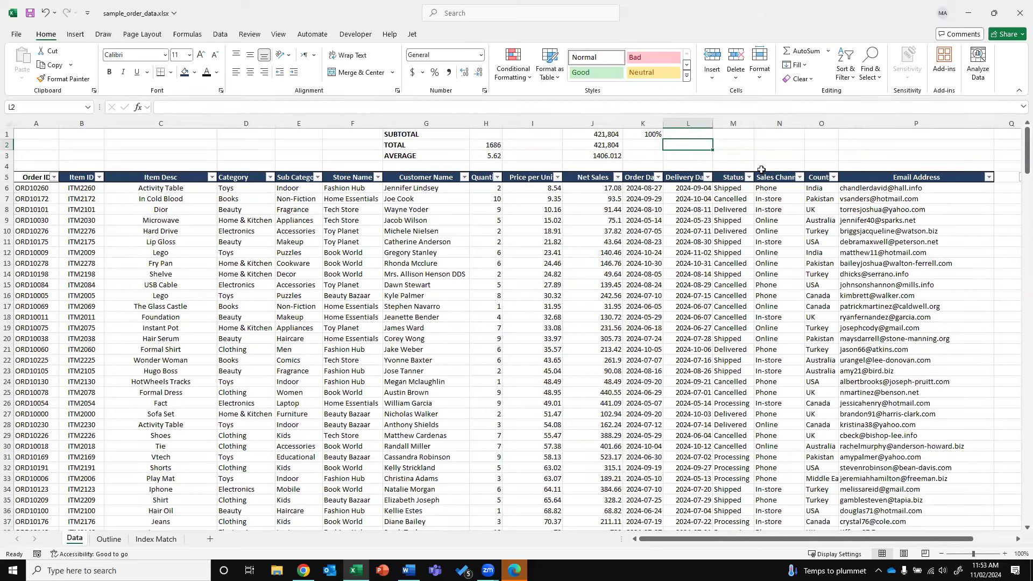
# Change J1 to =SUBTOTAL(1,J6:J305) to average visible Net Sales, showing 1,406
pyautogui.press('Right')
pyautogui.press('Right')
pyautogui.press('Right')
pyautogui.press('Right')
pyautogui.press('Right')
pyautogui.press('Right')
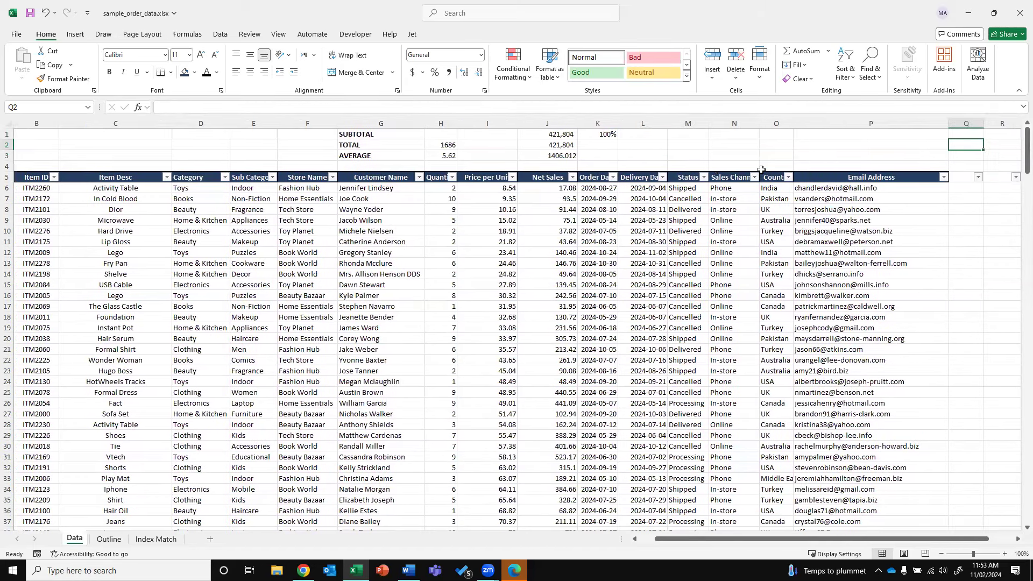
pyautogui.hscroll(1, 761, 170)
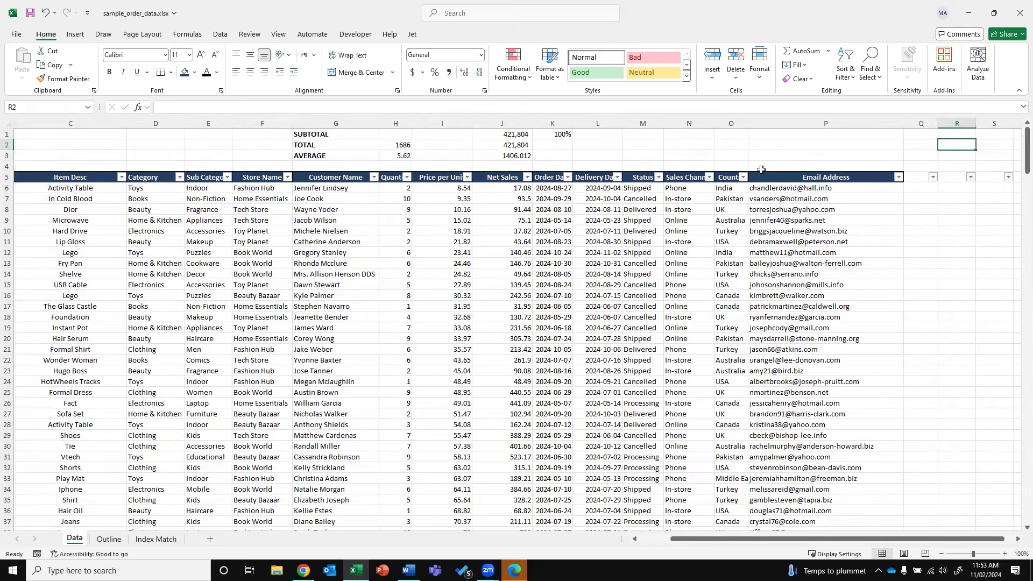
pyautogui.click(179, 177)
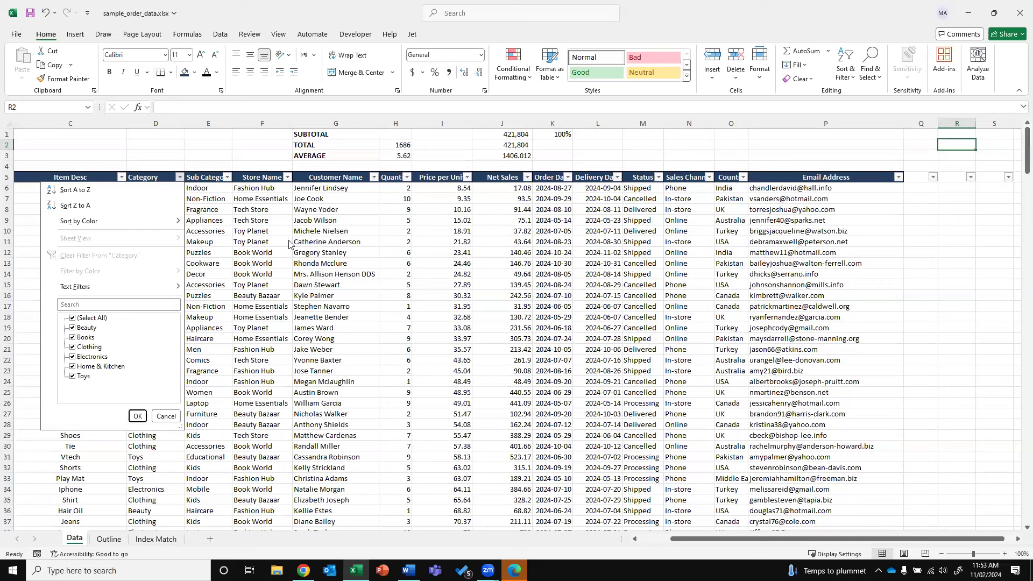
pyautogui.click(512, 133)
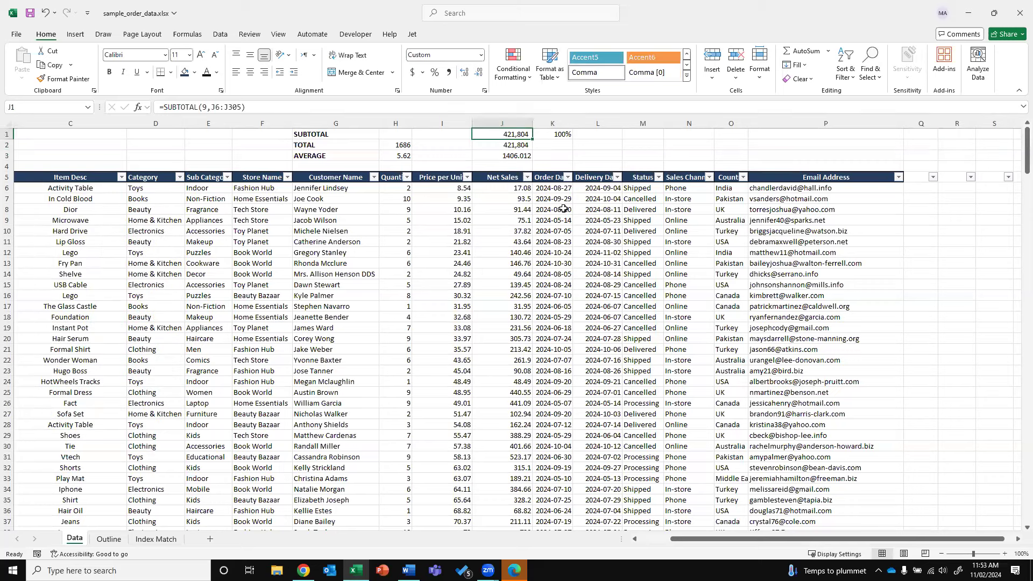
pyautogui.write('=')
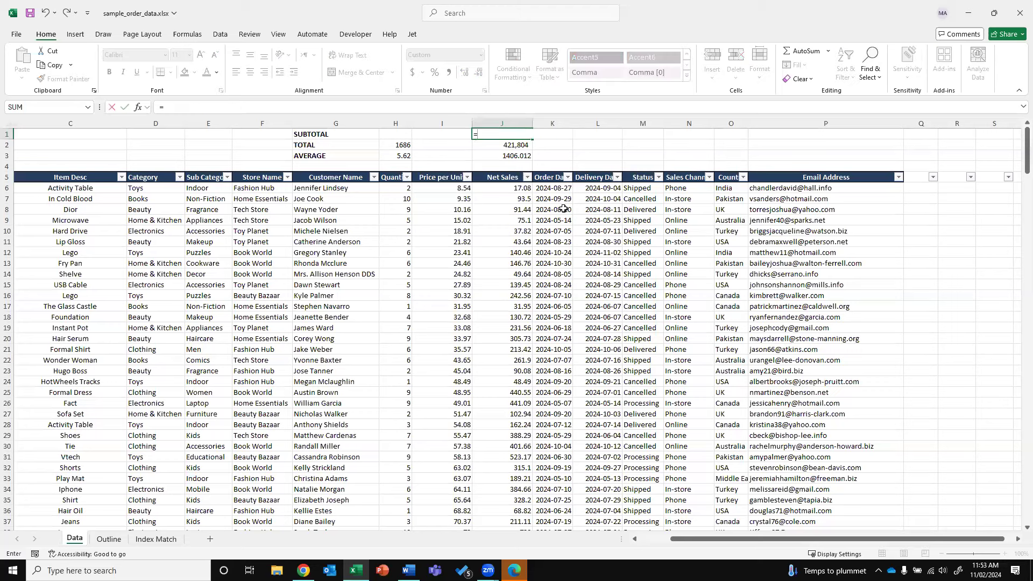
pyautogui.write('SUBTOTAL')
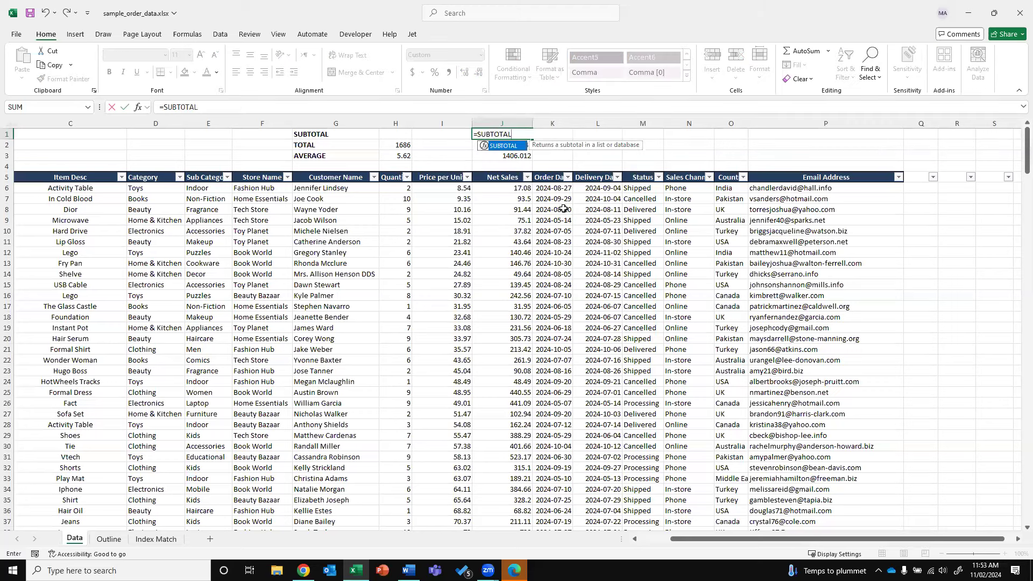
pyautogui.write('(')
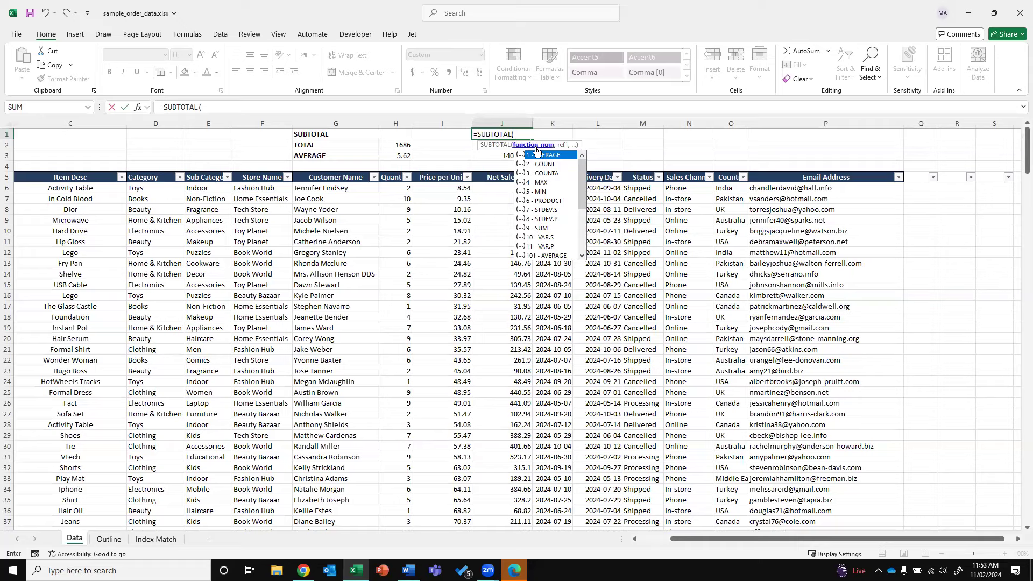
pyautogui.write(',')
pyautogui.press('Down')
pyautogui.press('Down')
pyautogui.press('Down')
pyautogui.press('Down')
pyautogui.press('Down')
pyautogui.hotkey('ctrl', 'shift', 'Down')
pyautogui.write(')')
pyautogui.hotkey('ctrl', 'Return')
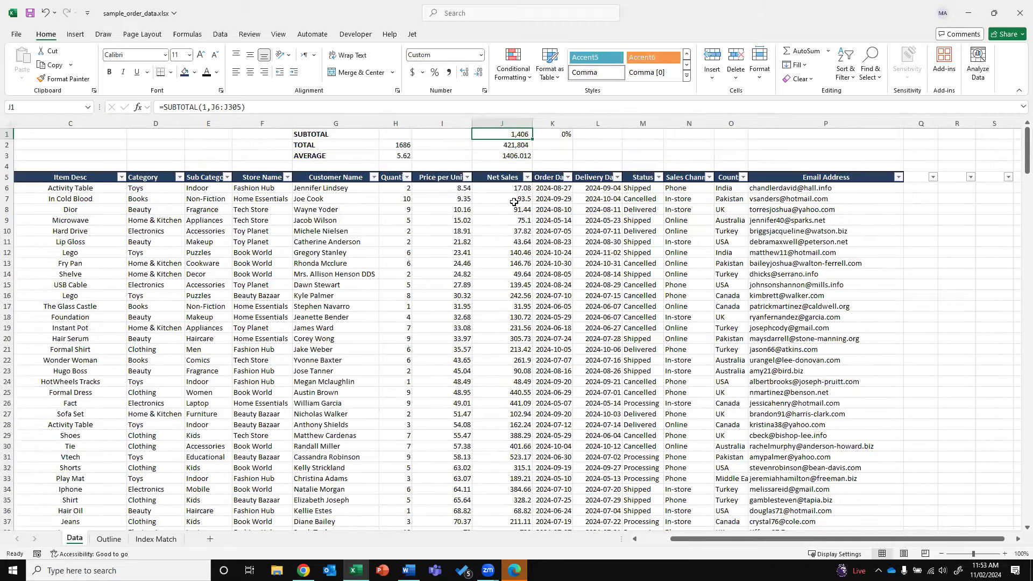
# Filter the Category column to show only Clothing orders
pyautogui.click(179, 177)
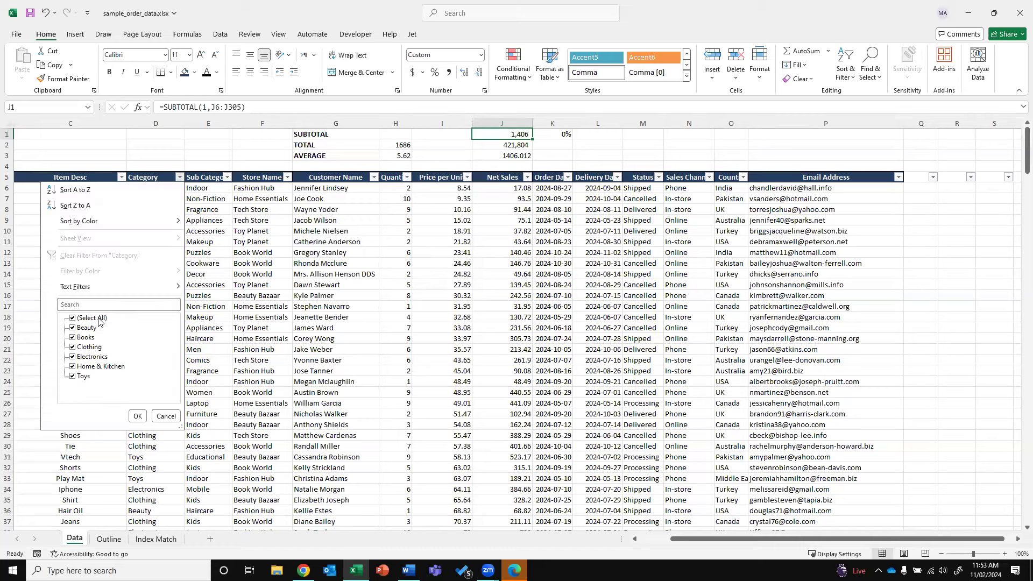
pyautogui.click(80, 346)
pyautogui.click(138, 416)
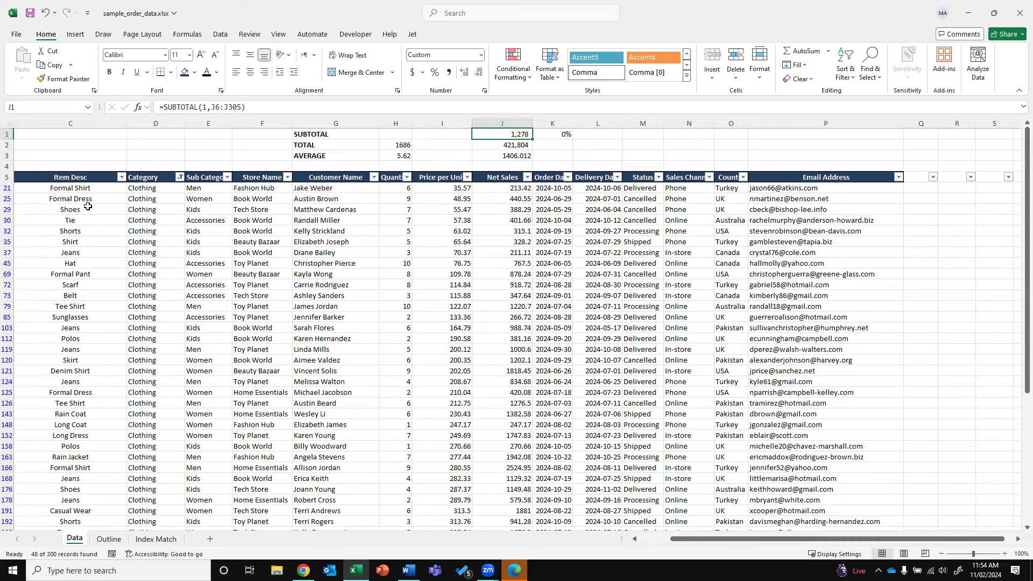
pyautogui.moveTo(57, 191); pyautogui.dragTo(637, 424)
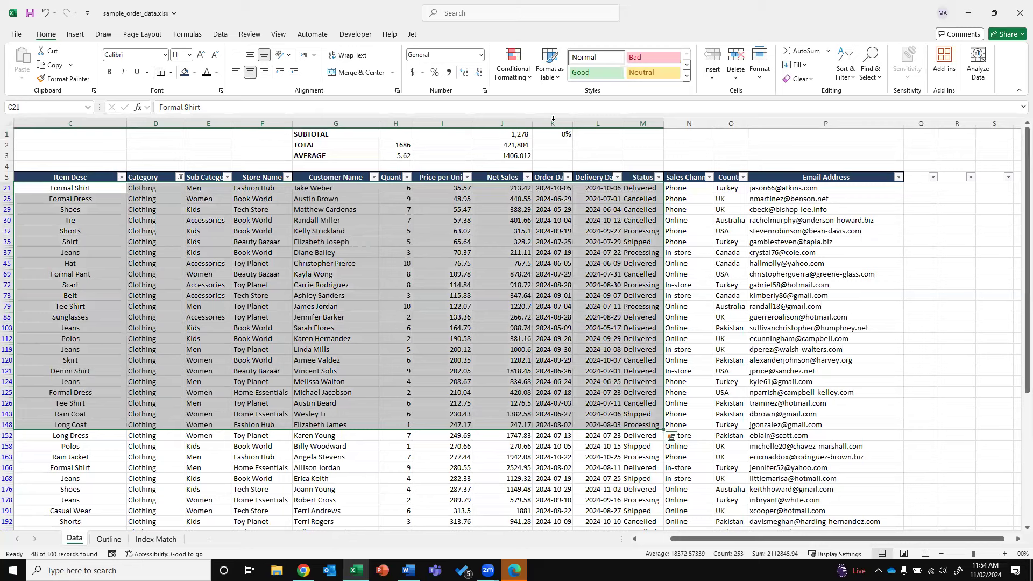
# Switch J1 back to =SUBTOTAL(9,J6:J305), summing visible Net Sales to 61,353
pyautogui.click(512, 134)
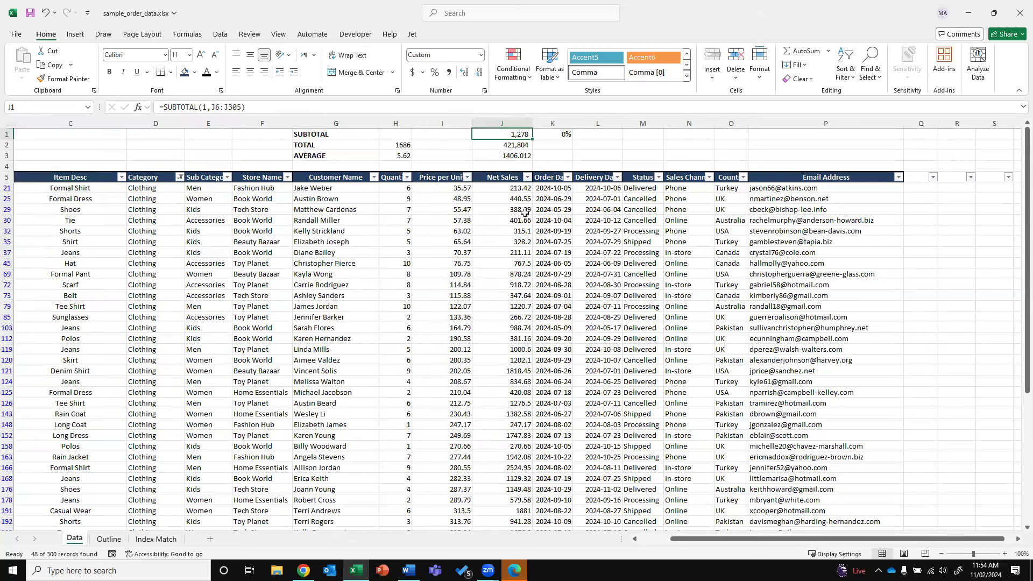
pyautogui.click(209, 107)
pyautogui.hotkey('shift', 'Left')
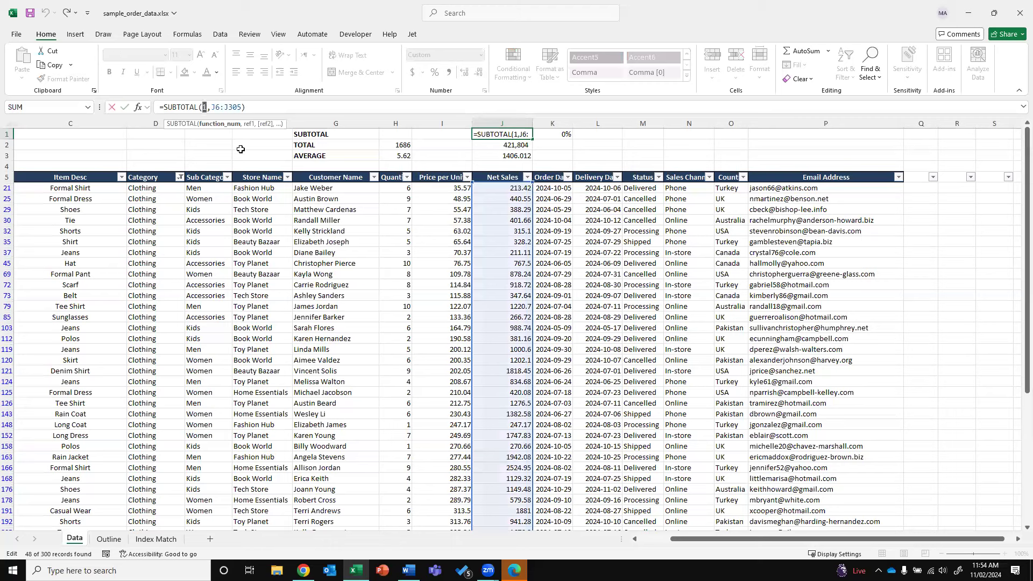
pyautogui.write('9')
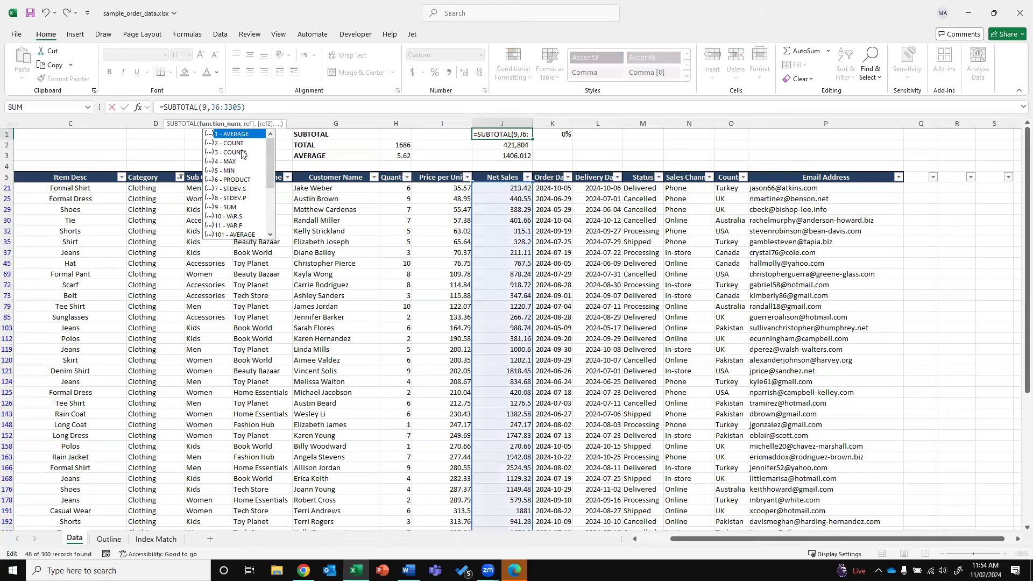
pyautogui.click(222, 208)
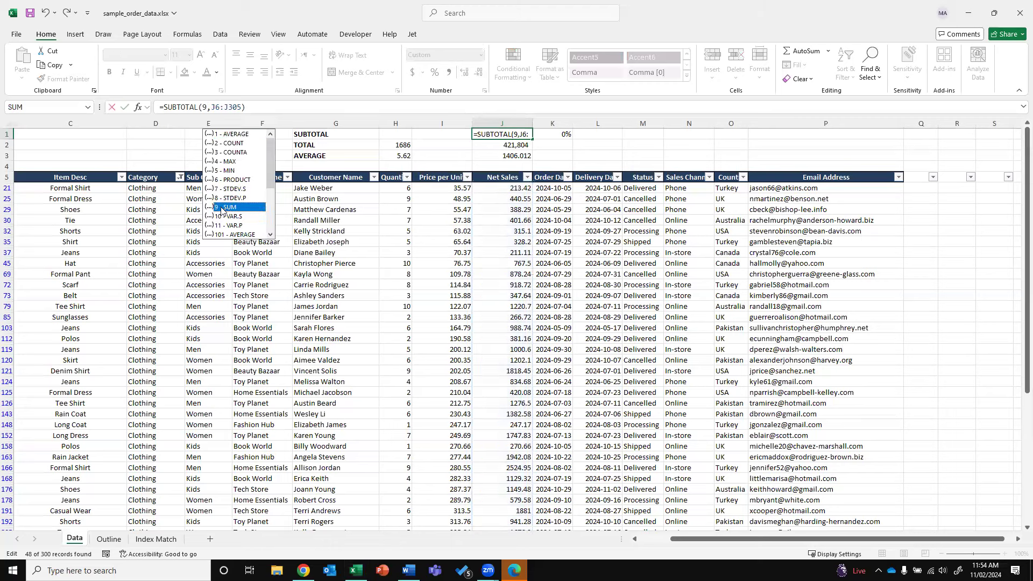
pyautogui.press('Return')
pyautogui.press('Up')
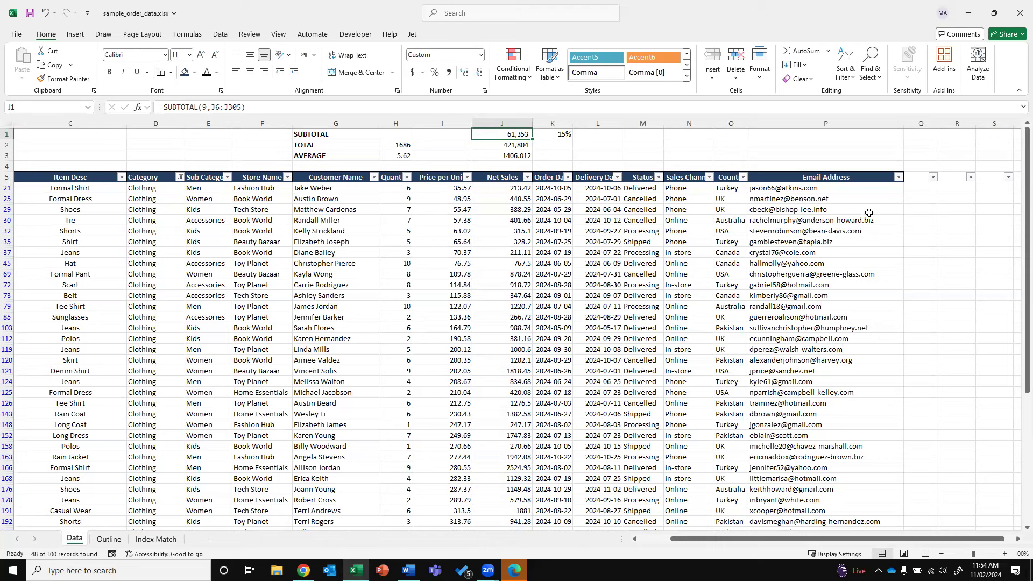
# Clear the Clothing filter so SUBTOTAL returns to 421,804
pyautogui.click(920, 145)
pyautogui.click(220, 34)
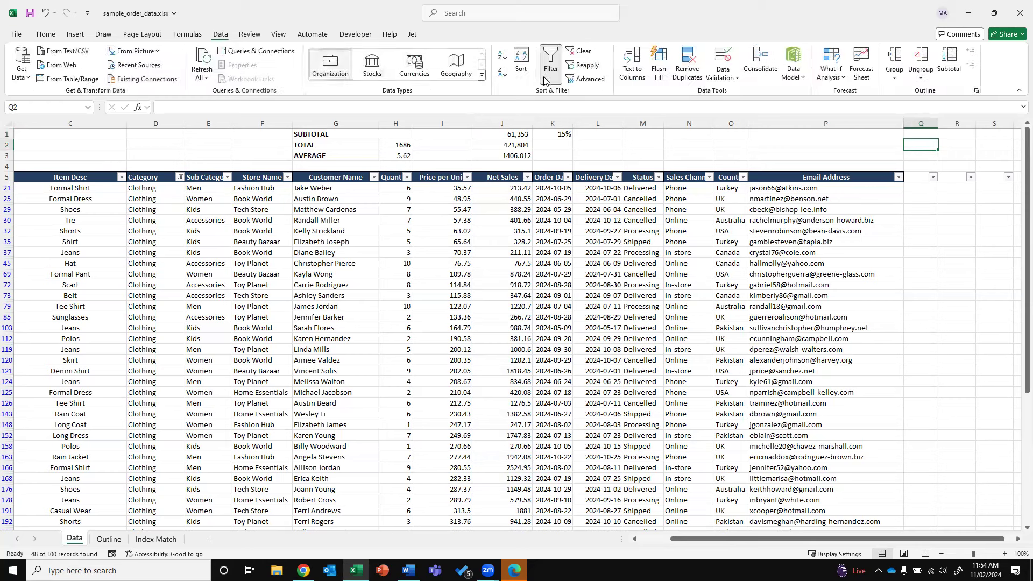
pyautogui.click(581, 51)
pyautogui.click(495, 272)
# Copy the Books, Beauty and Home & Kitchen category names and insert a new Sheet2
pyautogui.click(141, 179)
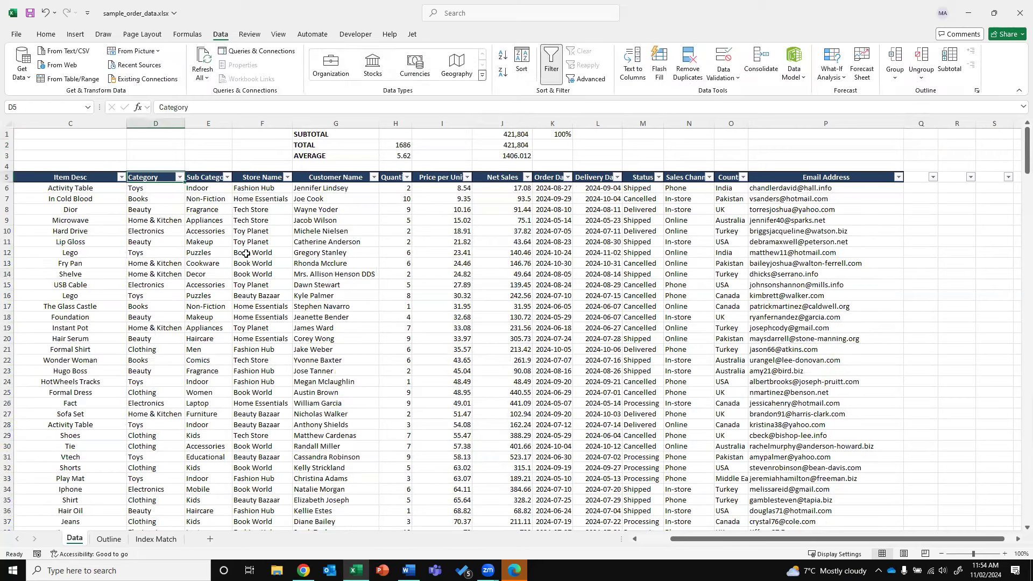
pyautogui.press('Down')
pyautogui.press('Left')
pyautogui.press('Left')
pyautogui.press('Left')
pyautogui.press('Right')
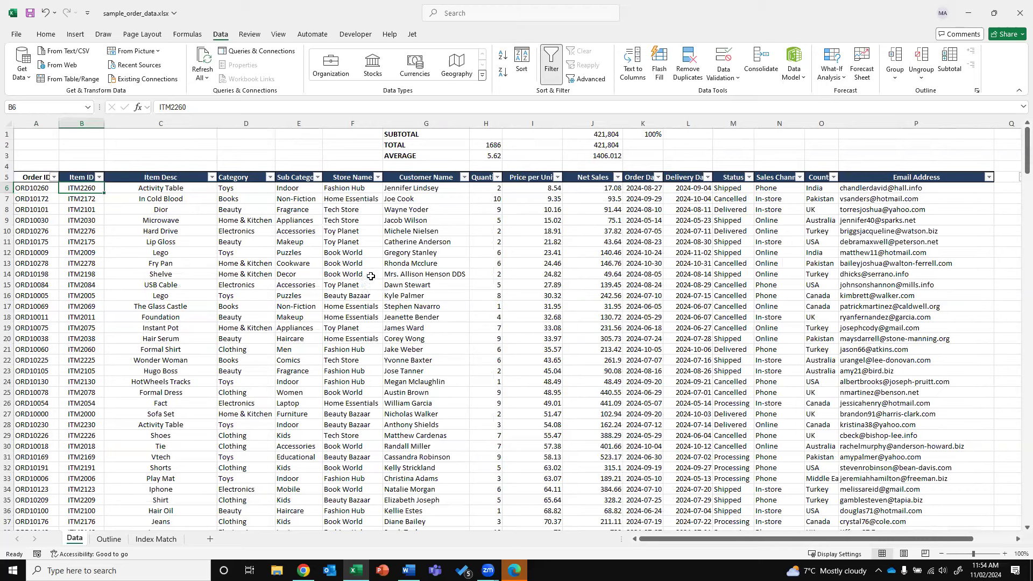
pyautogui.click(269, 177)
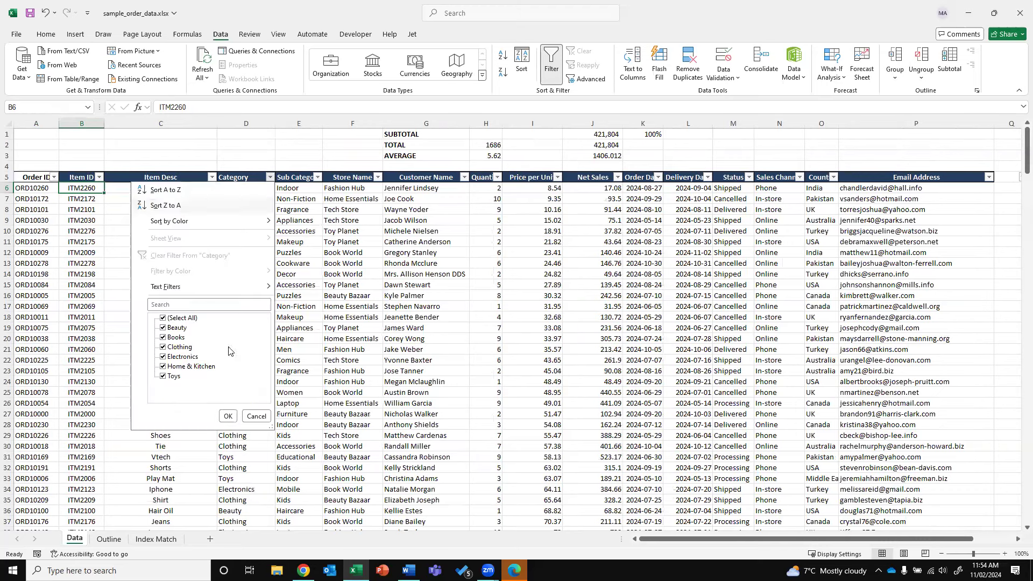
pyautogui.click(245, 200)
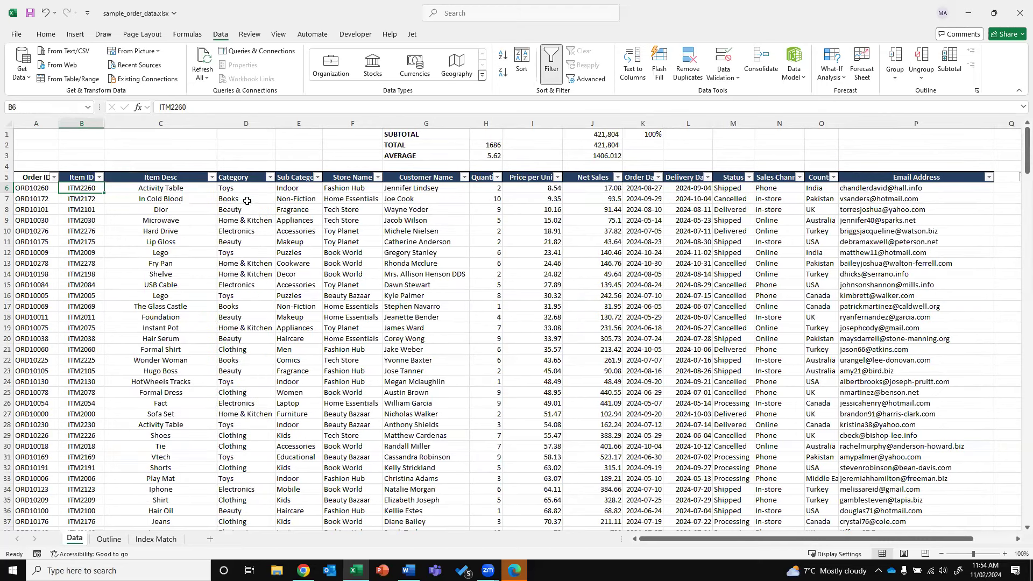
pyautogui.click(241, 198)
pyautogui.keyDown('shift'); pyautogui.click(240, 220); pyautogui.keyUp('shift')
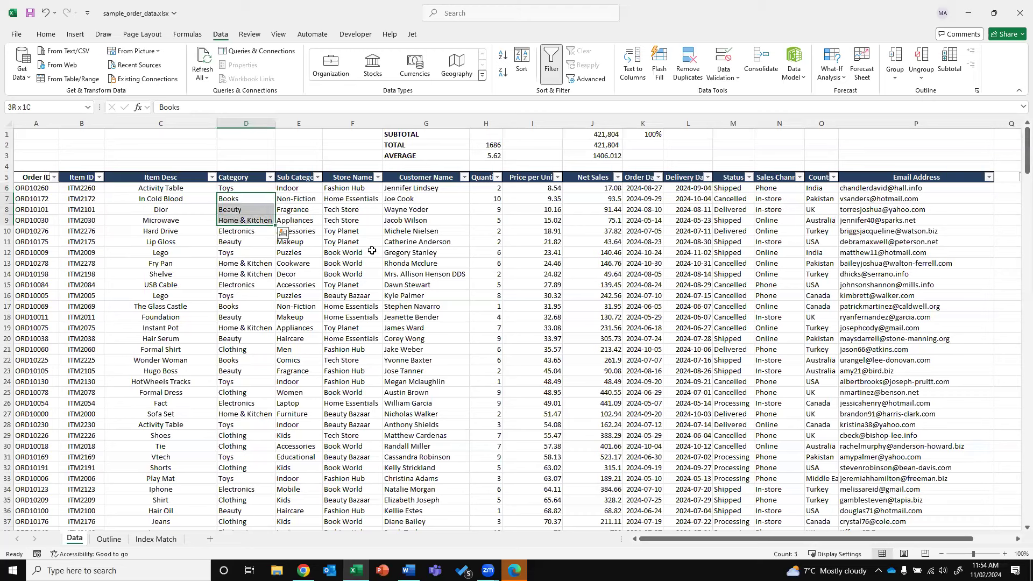
pyautogui.hotkey('ctrl', 'c')
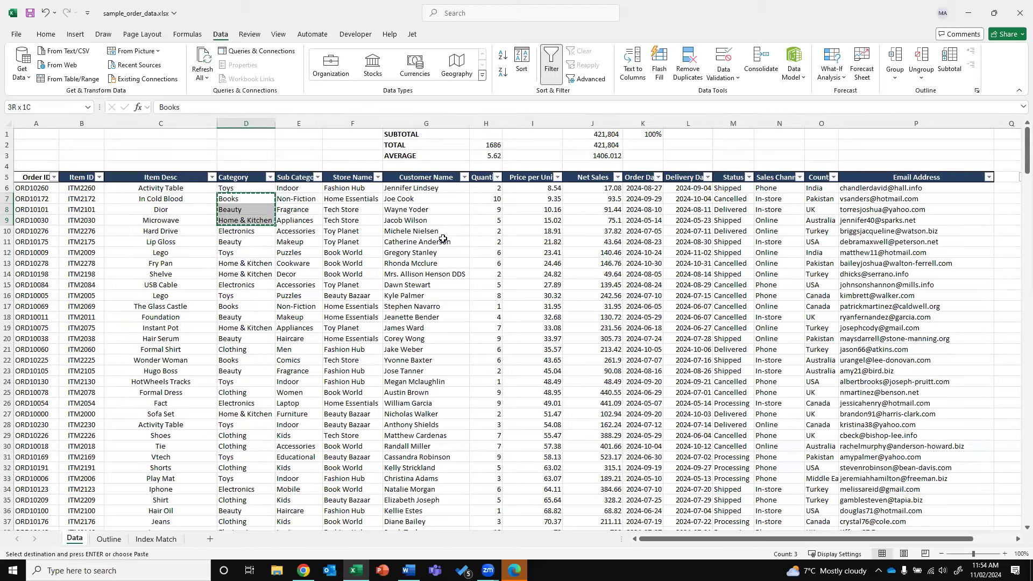
pyautogui.click(209, 540)
pyautogui.rightClick(107, 165)
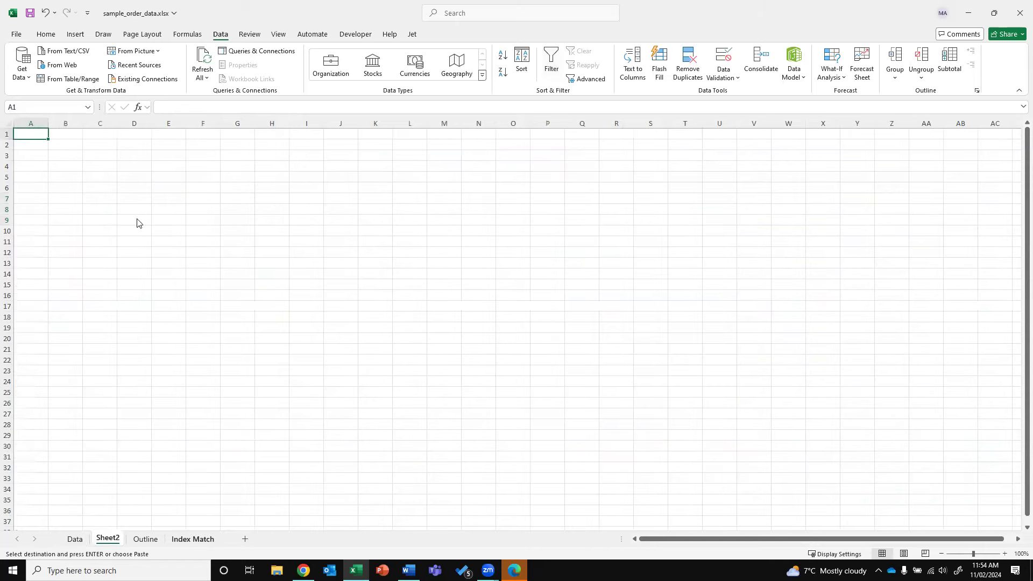
# Paste the three categories into C4:C6 and autofit column C
pyautogui.click(138, 223)
pyautogui.doubleClick(117, 122)
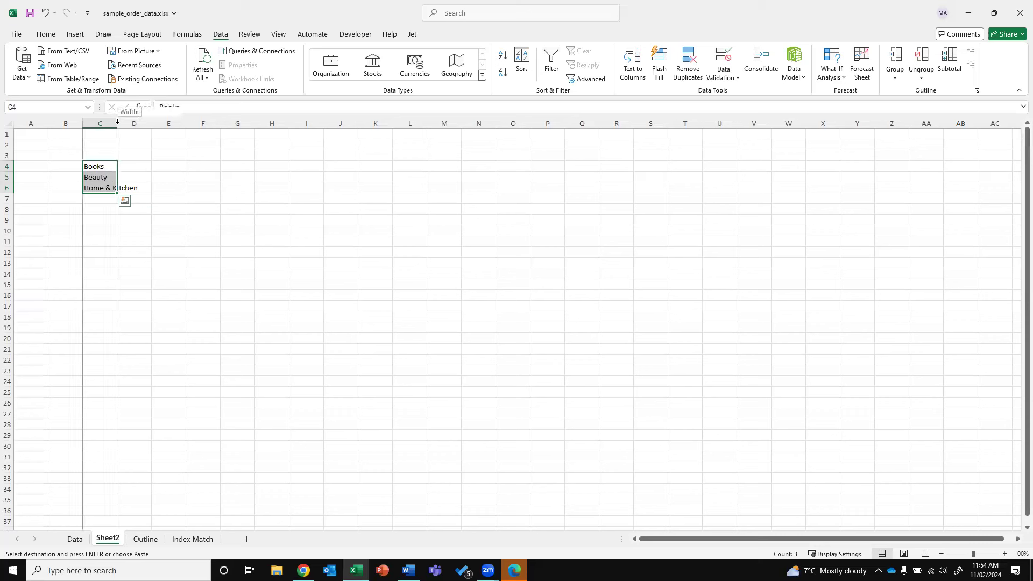
pyautogui.click(151, 166)
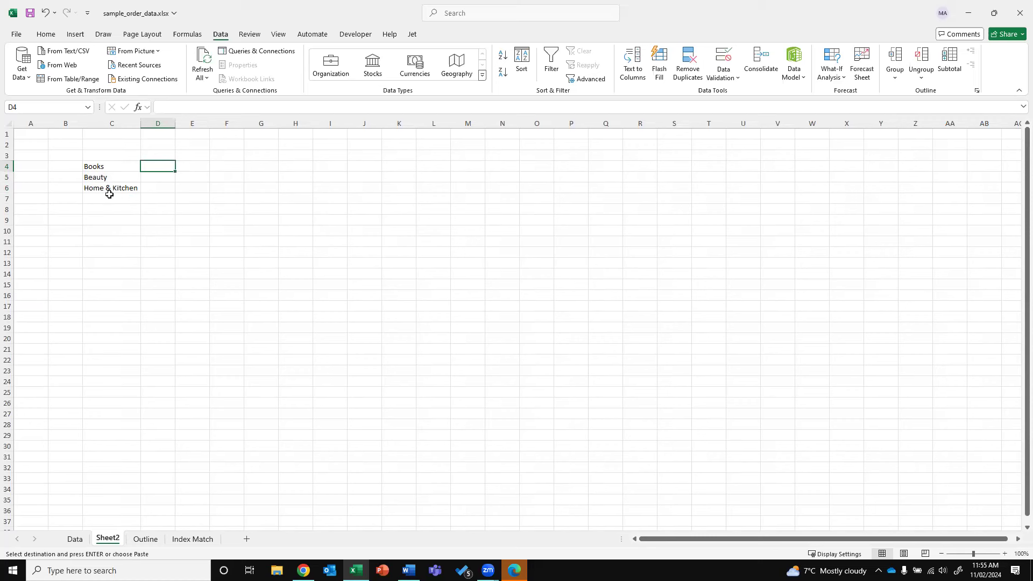
pyautogui.click(150, 157)
# Add headers 'Category' (bold), 'Order Count' and 'Net Sales' in C3:E3
pyautogui.press('Left')
pyautogui.write('Category')
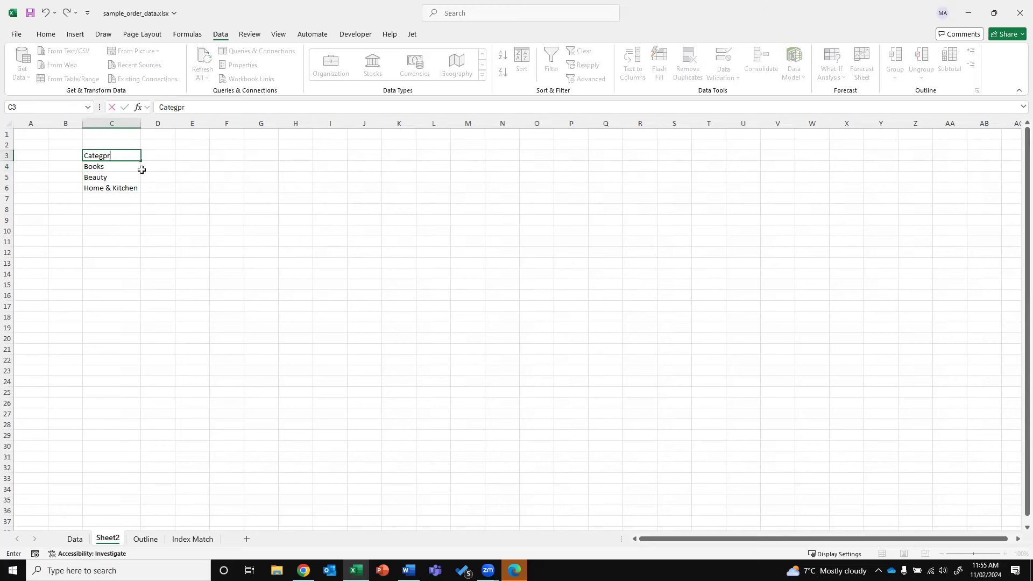
pyautogui.press('BackSpace')
pyautogui.press('BackSpace')
pyautogui.press('BackSpace')
pyautogui.write('ory')
pyautogui.hotkey('ctrl', 'Return')
pyautogui.hotkey('ctrl', 'b')
pyautogui.press('Right')
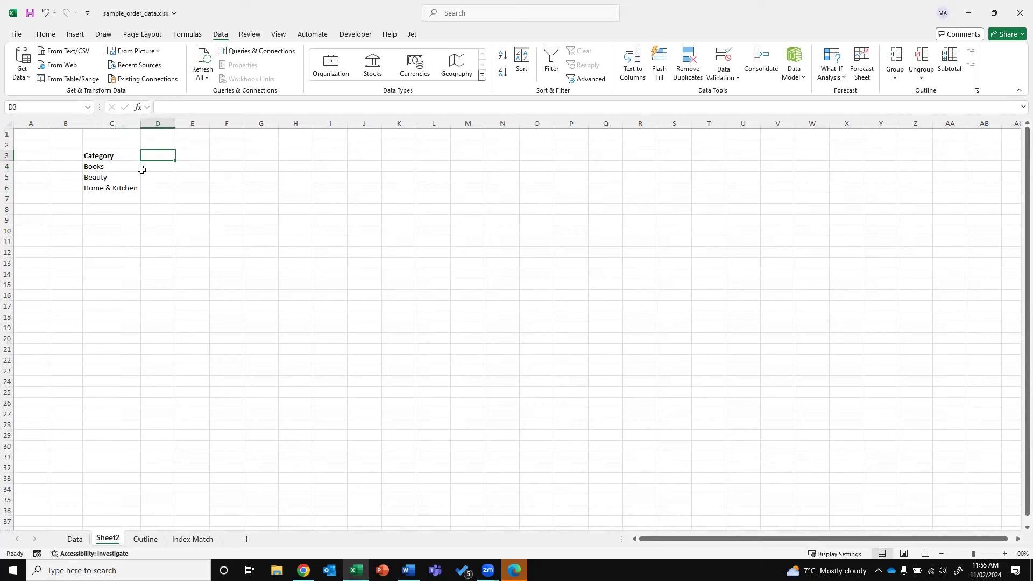
pyautogui.write('Total Ord')
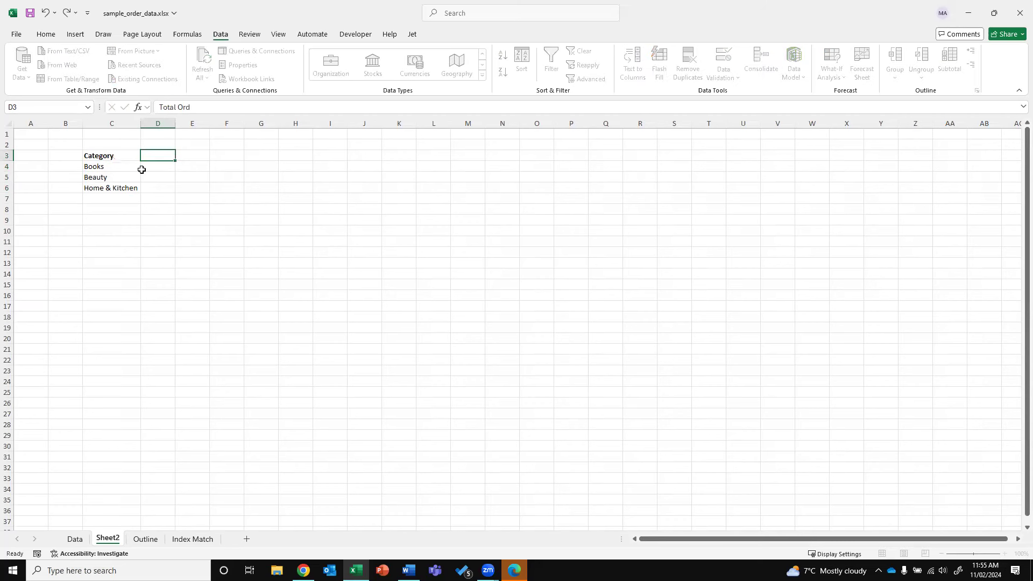
pyautogui.write('Order Count')
pyautogui.press('Tab')
pyautogui.write('Net Sales')
pyautogui.press('Return')
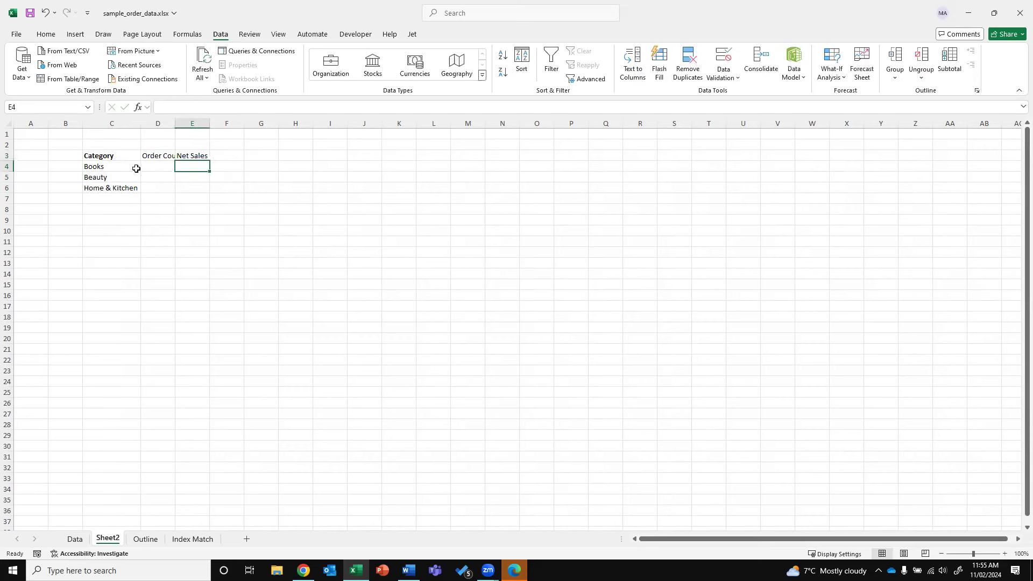
# Autofit column D to fit the Order Count header
pyautogui.doubleClick(174, 124)
pyautogui.click(171, 167)
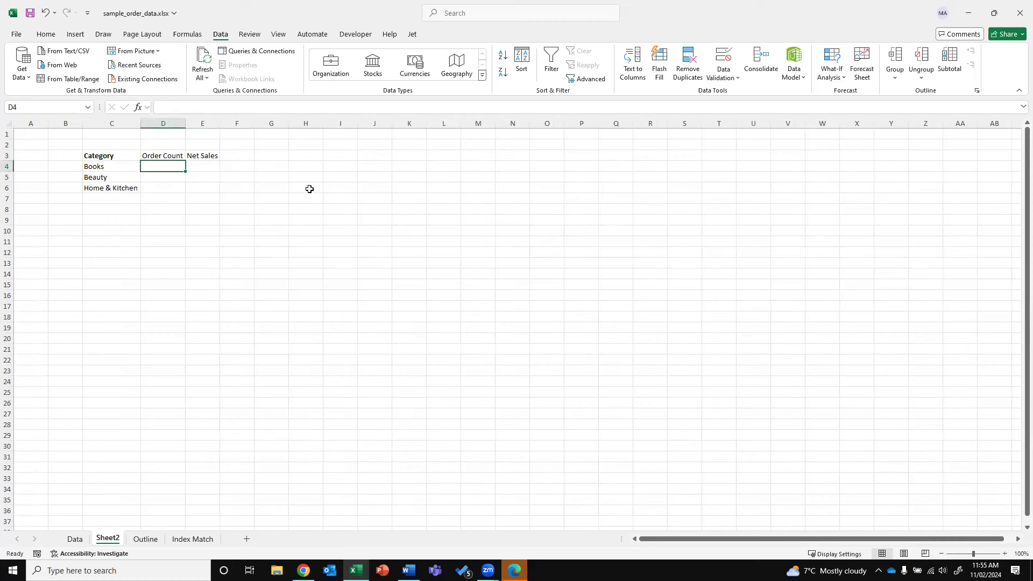
pyautogui.write('=')
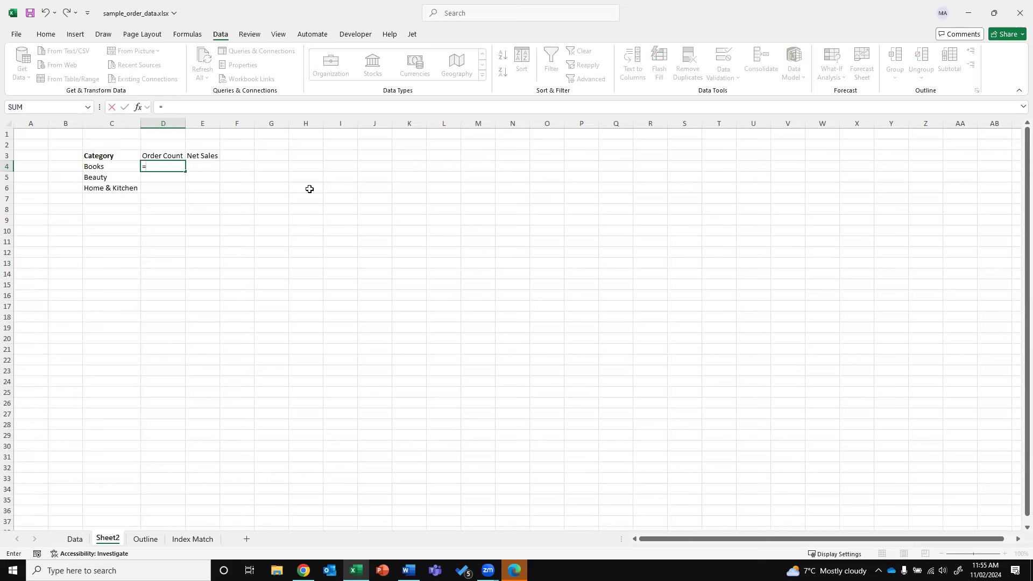
# Enter =COUNTIF(Data!D:D,Sheet2!C4) in D4 to count Books orders, returning 53
pyautogui.write('COUNT')
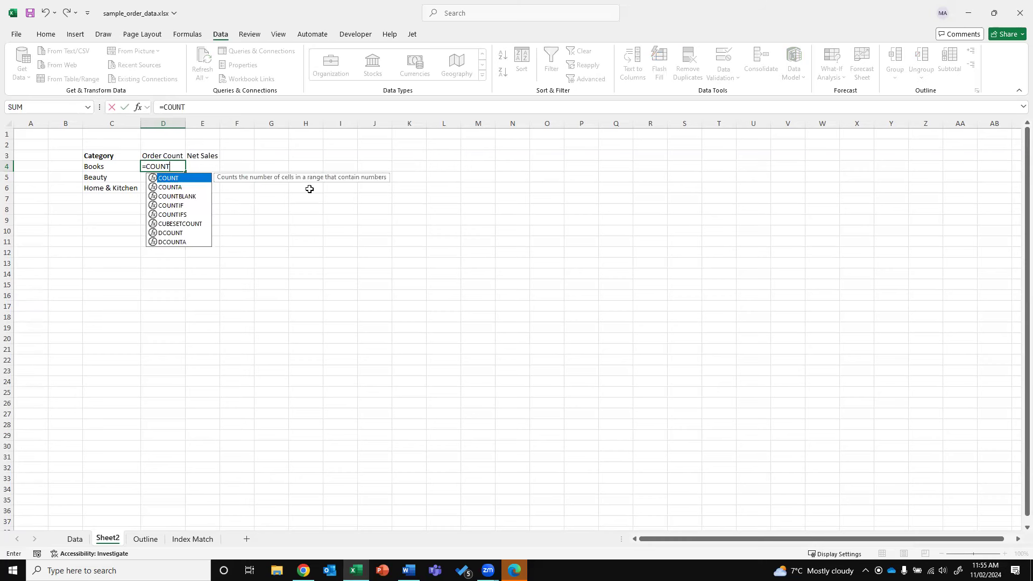
pyautogui.write('IF')
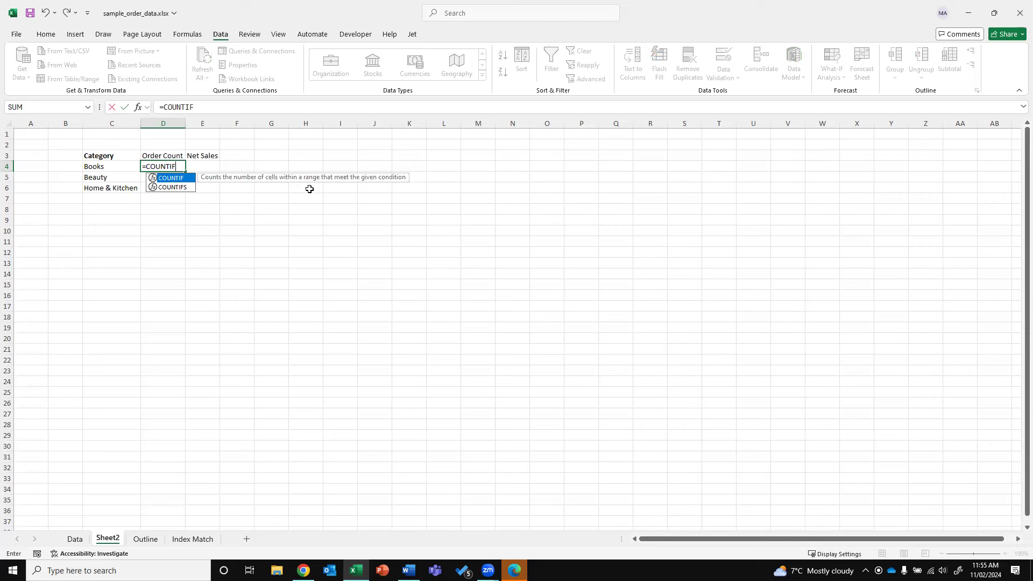
pyautogui.write('(')
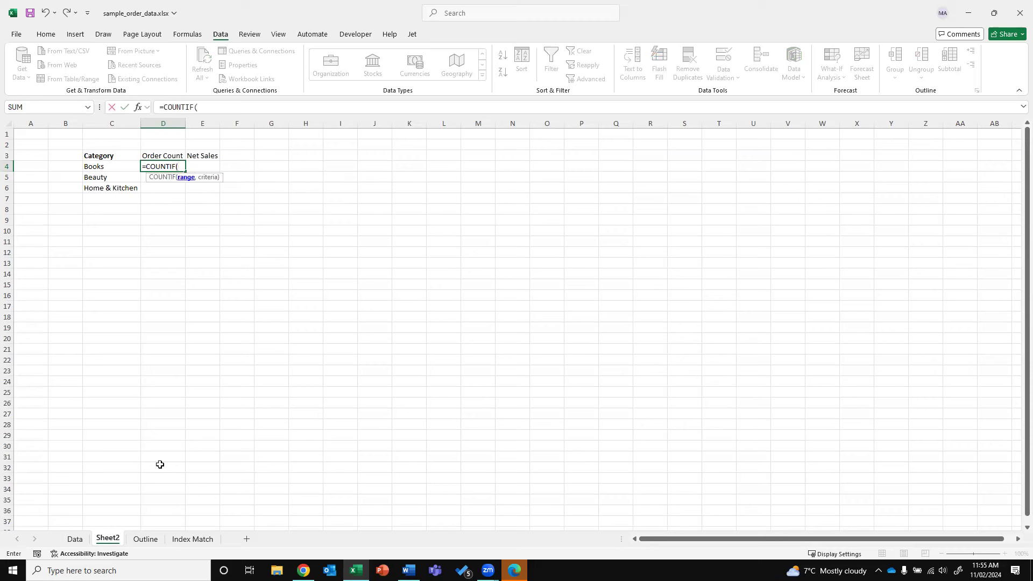
pyautogui.click(78, 541)
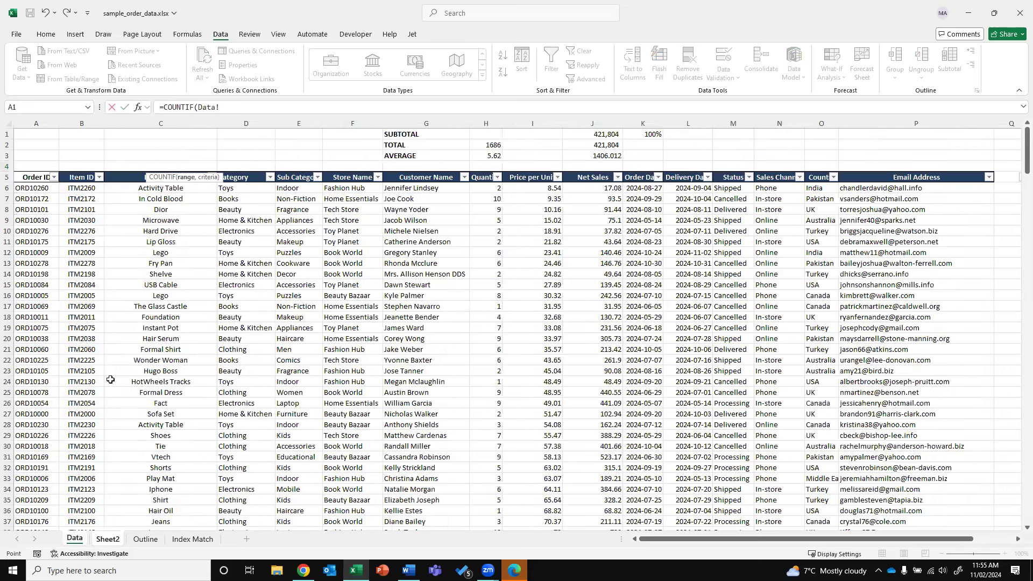
pyautogui.click(243, 125)
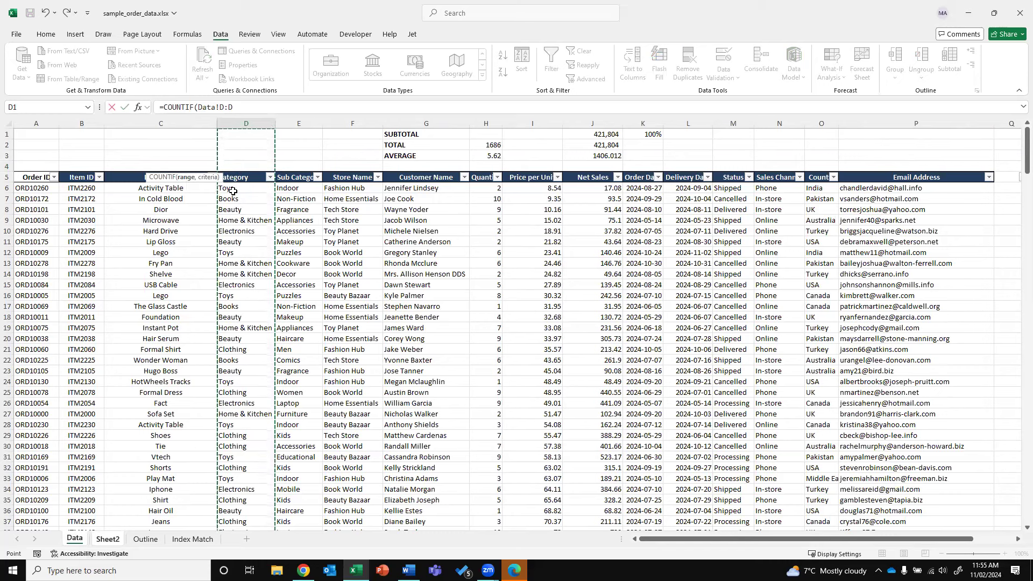
pyautogui.click(248, 107)
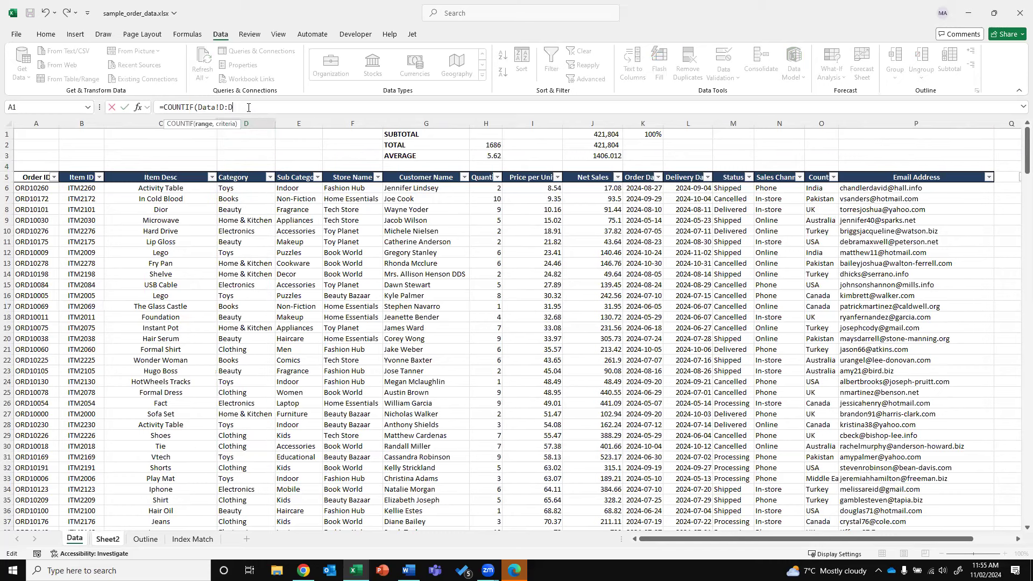
pyautogui.write(',')
pyautogui.click(107, 540)
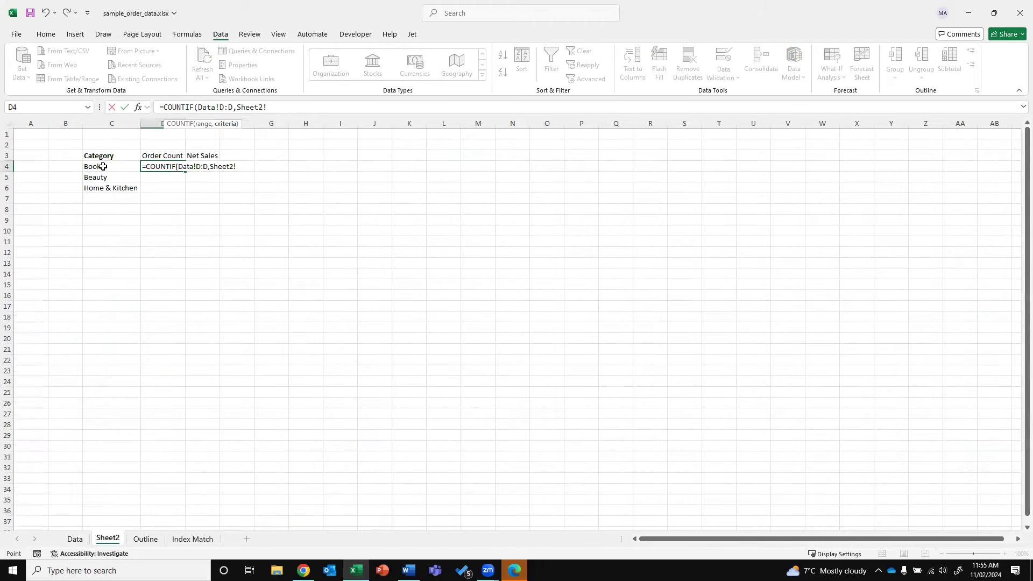
pyautogui.click(103, 166)
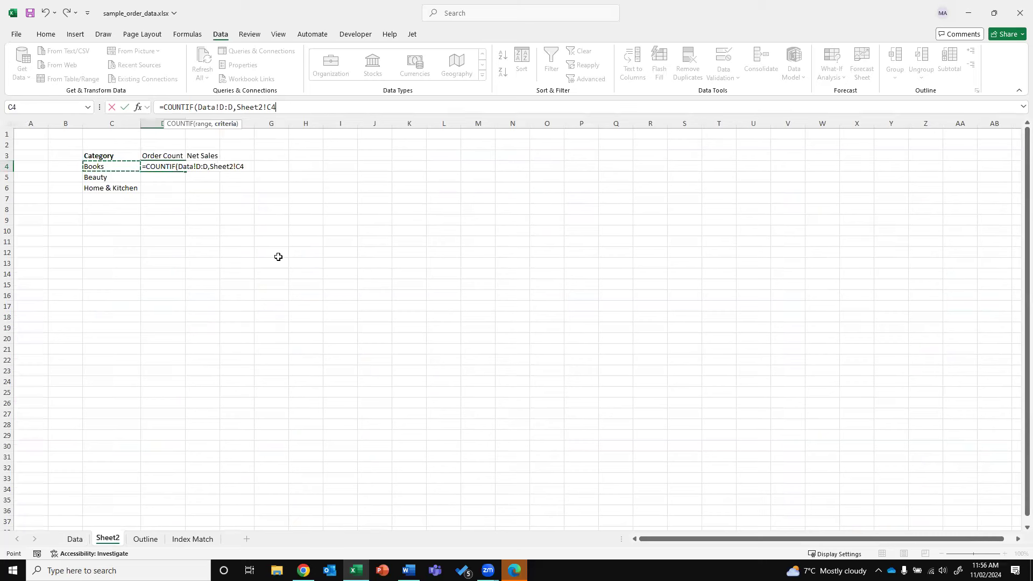
pyautogui.press('Return')
pyautogui.press('Up')
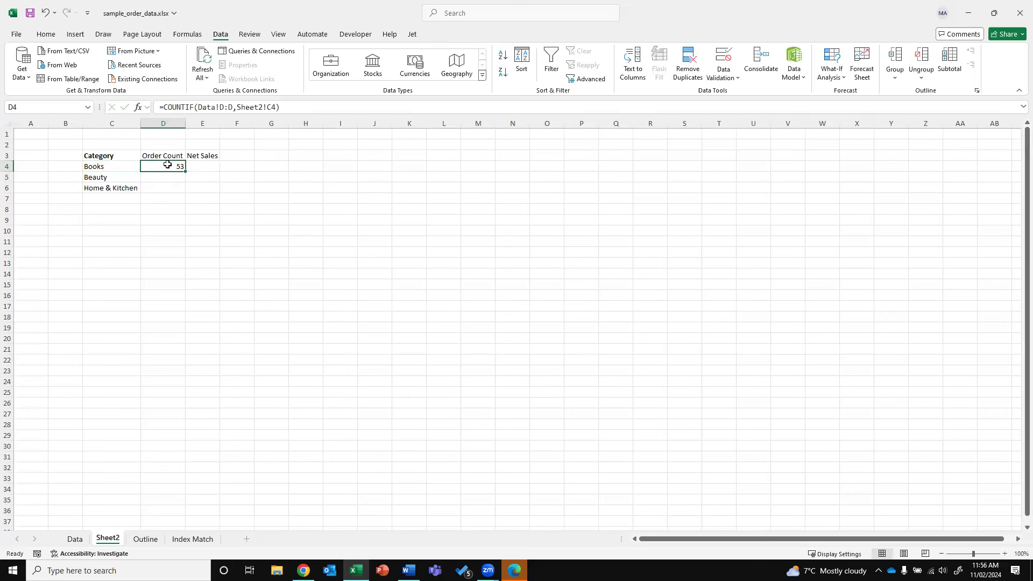
# Filter the Data sheet to Books and confirm its 53 records match Sheet2's count
pyautogui.click(76, 540)
pyautogui.click(257, 186)
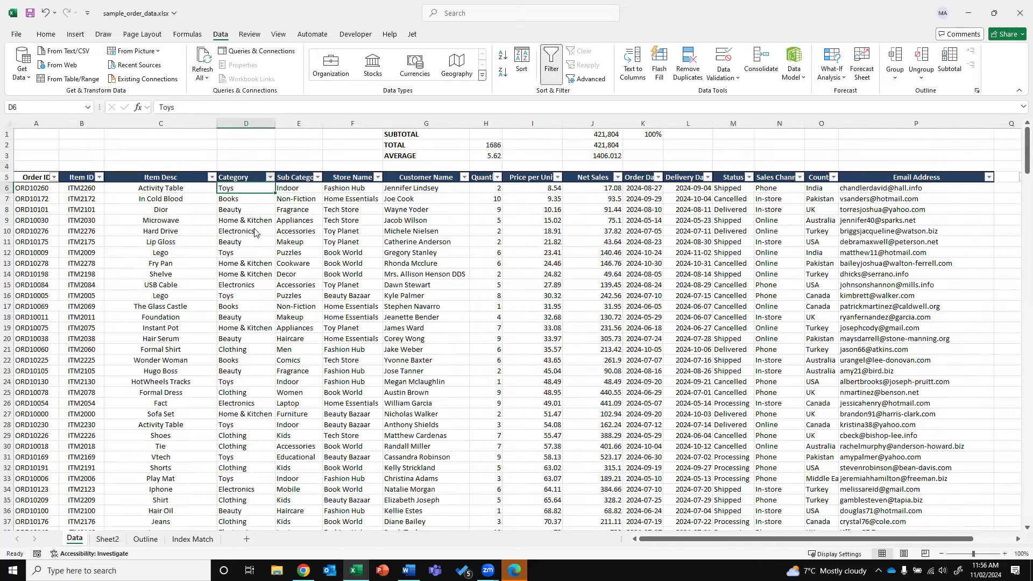
pyautogui.click(269, 177)
pyautogui.click(168, 338)
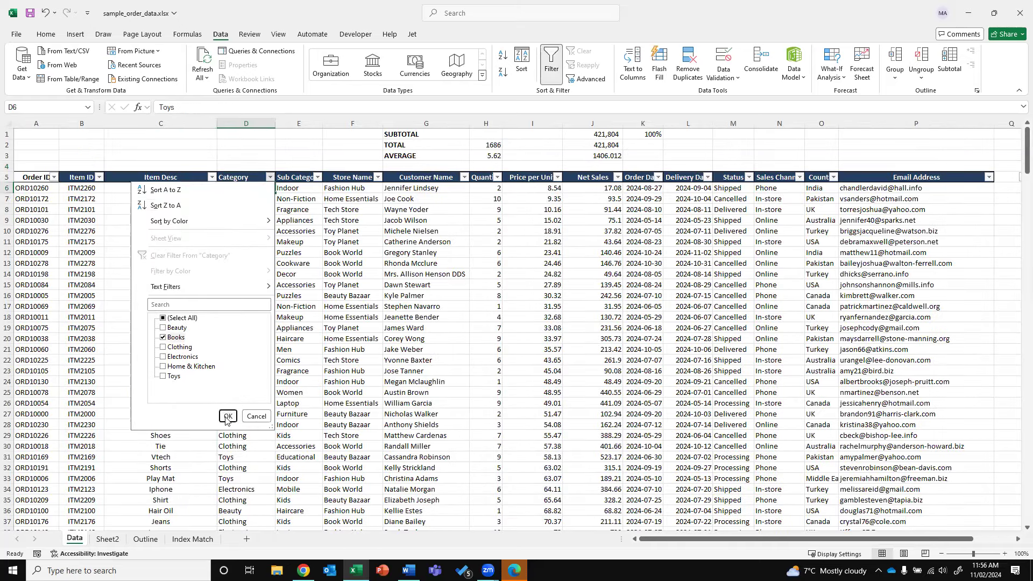
pyautogui.click(228, 416)
pyautogui.click(254, 121)
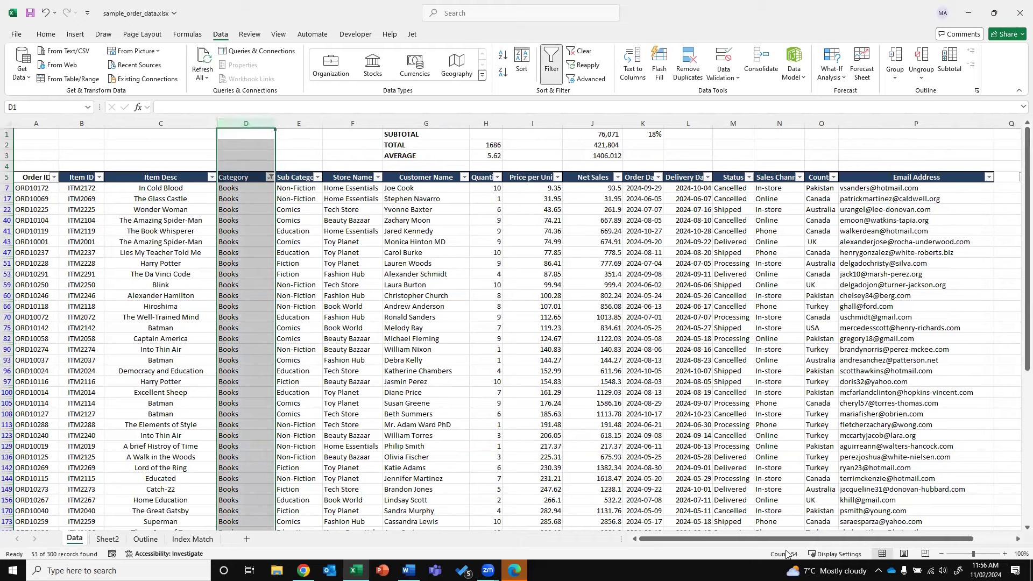
pyautogui.click(107, 538)
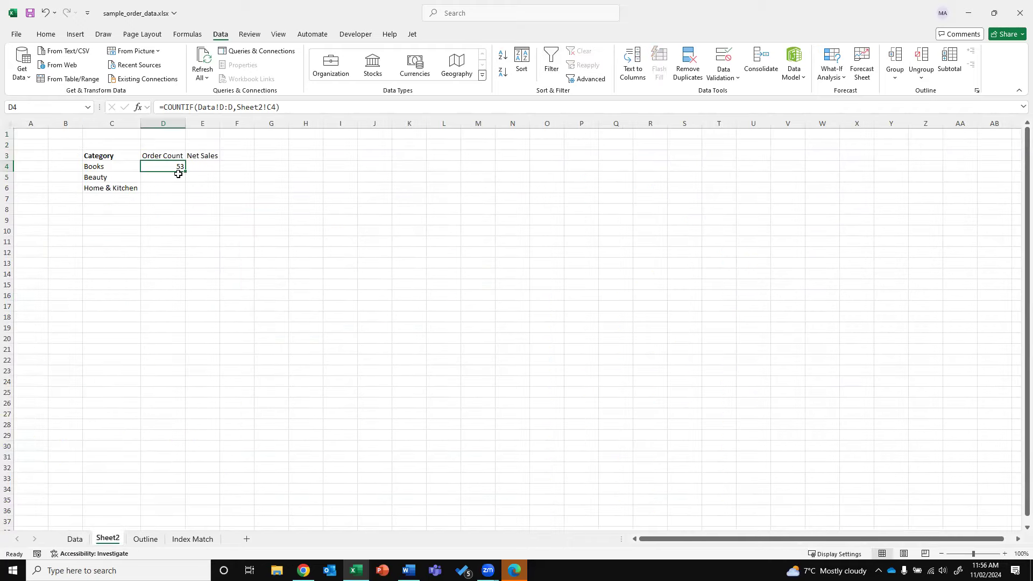
pyautogui.click(75, 538)
pyautogui.click(252, 175)
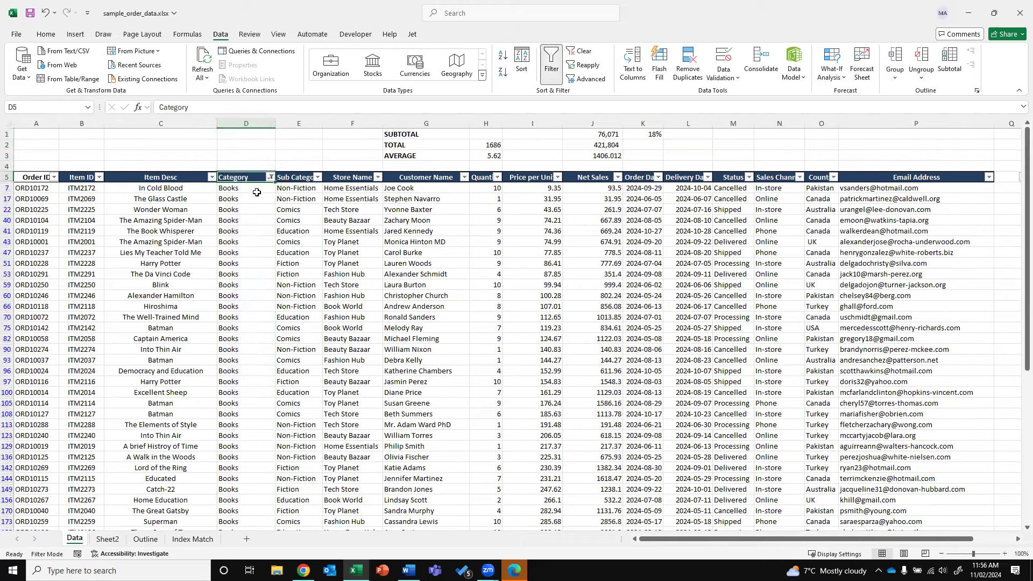
pyautogui.click(257, 192)
pyautogui.hotkey('ctrl', 'shift', 'Down')
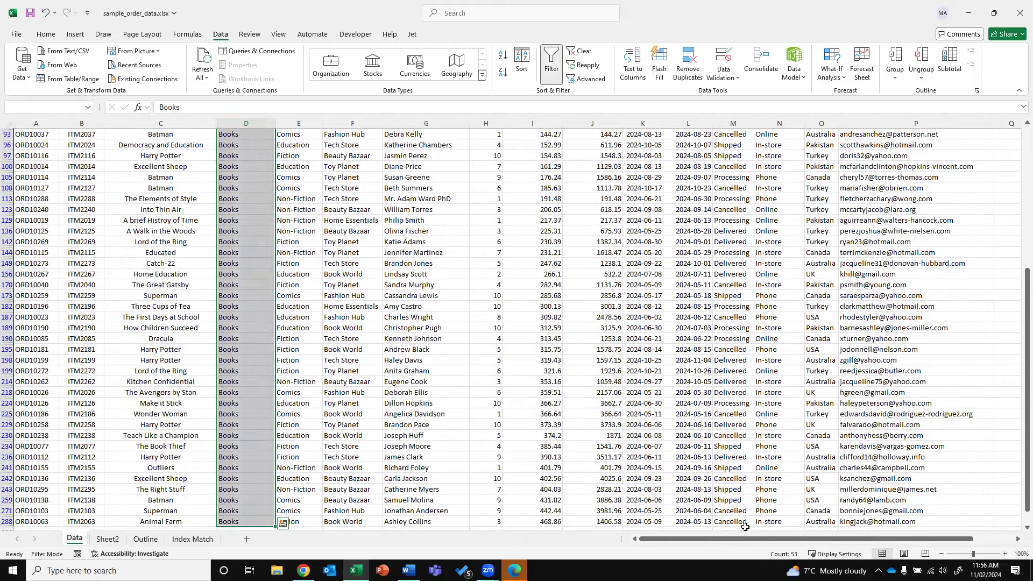
pyautogui.click(107, 539)
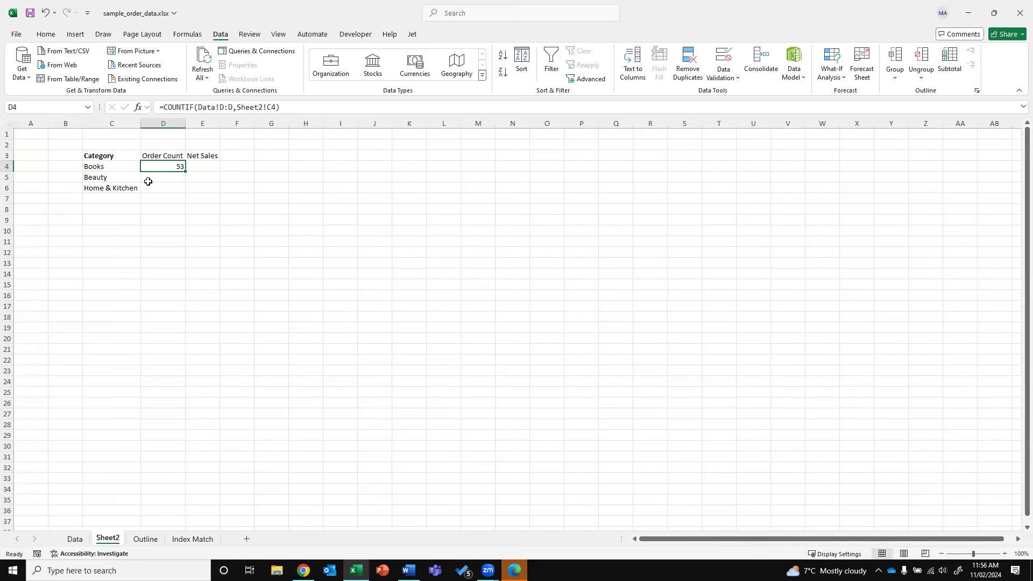
# Copy the Books count formula into D5, giving 47 for Beauty
pyautogui.click(107, 181)
pyautogui.click(107, 190)
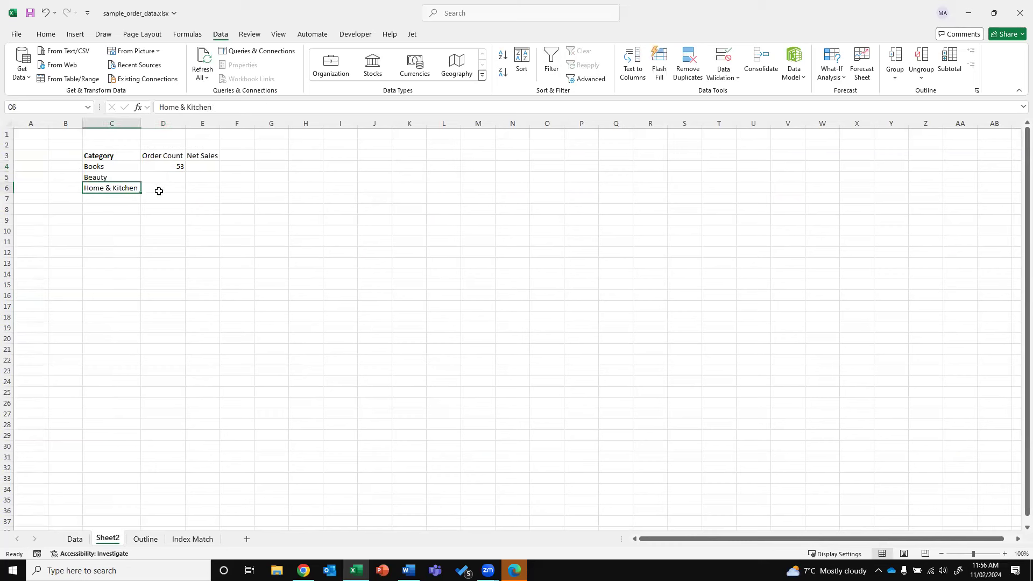
pyautogui.click(169, 168)
pyautogui.hotkey('ctrl', 'c')
pyautogui.press('Down')
pyautogui.hotkey('ctrl', 'v')
pyautogui.press('Escape')
pyautogui.press('F2')
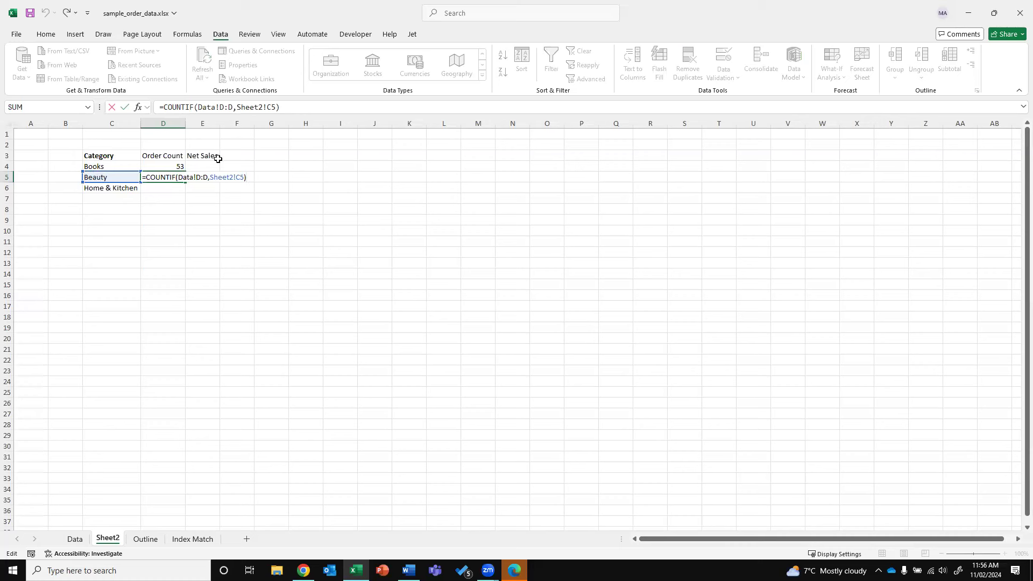
pyautogui.hotkey('ctrl', 'Return')
# Copy the count formula into D6, giving 45 for Home & Kitchen, and review all three counts
pyautogui.hotkey('ctrl', 'c')
pyautogui.press('Down')
pyautogui.hotkey('ctrl', 'v')
pyautogui.press('Escape')
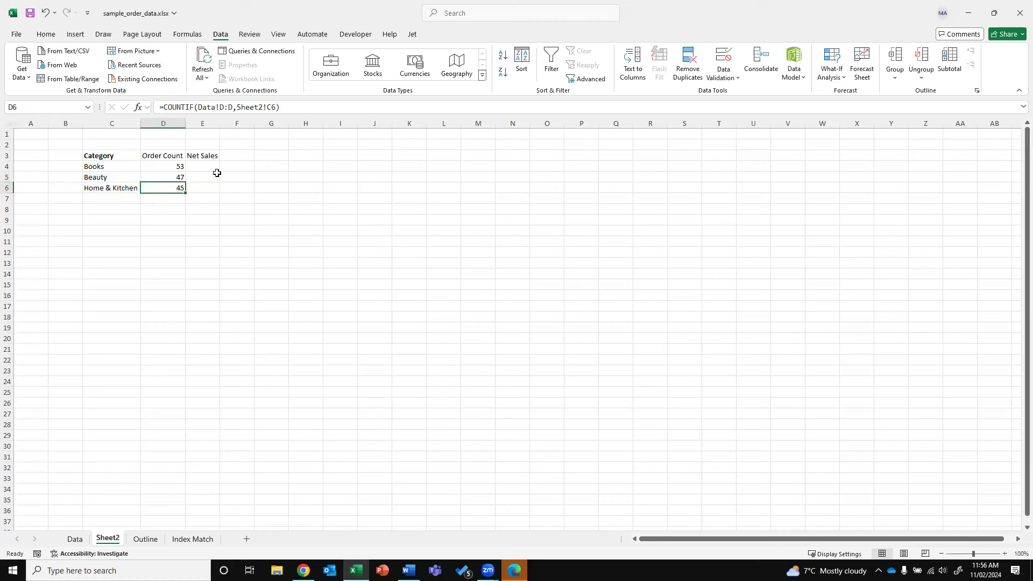
pyautogui.press('Up')
pyautogui.press('Up')
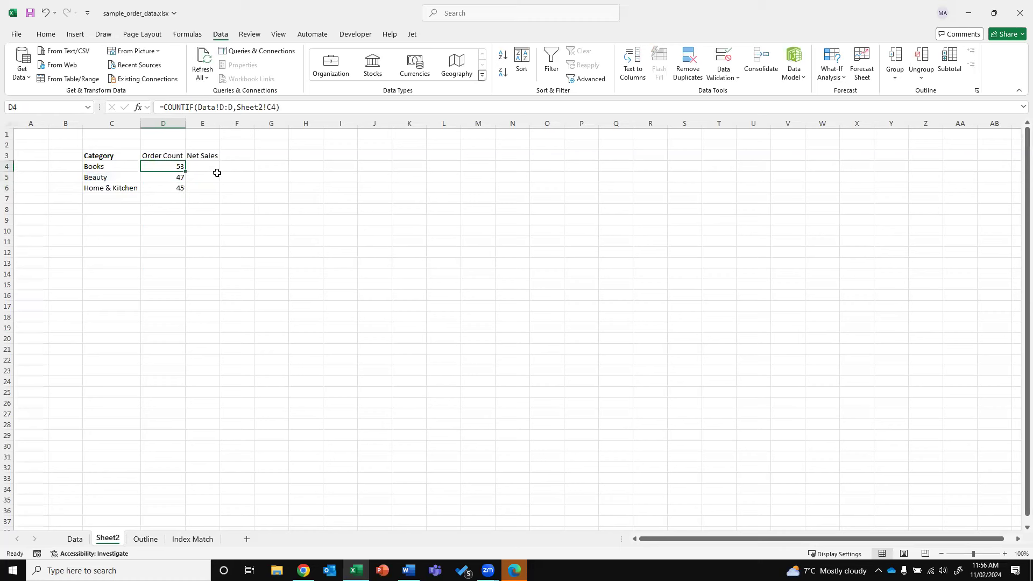
pyautogui.press('Down')
pyautogui.press('Down')
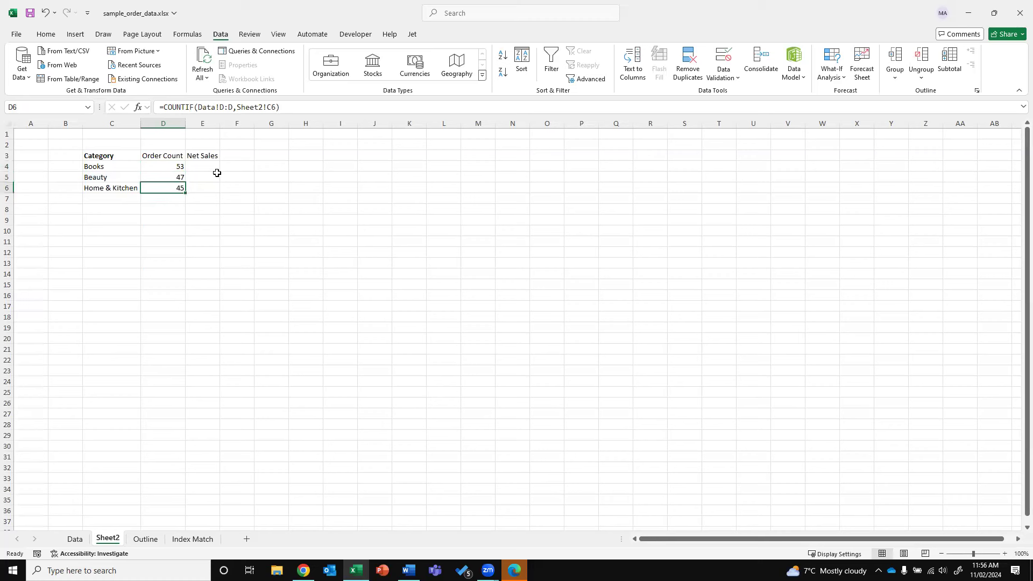
pyautogui.press('Up')
pyautogui.press('Up')
pyautogui.press('Down')
pyautogui.press('Down')
pyautogui.press('Down')
pyautogui.press('Down')
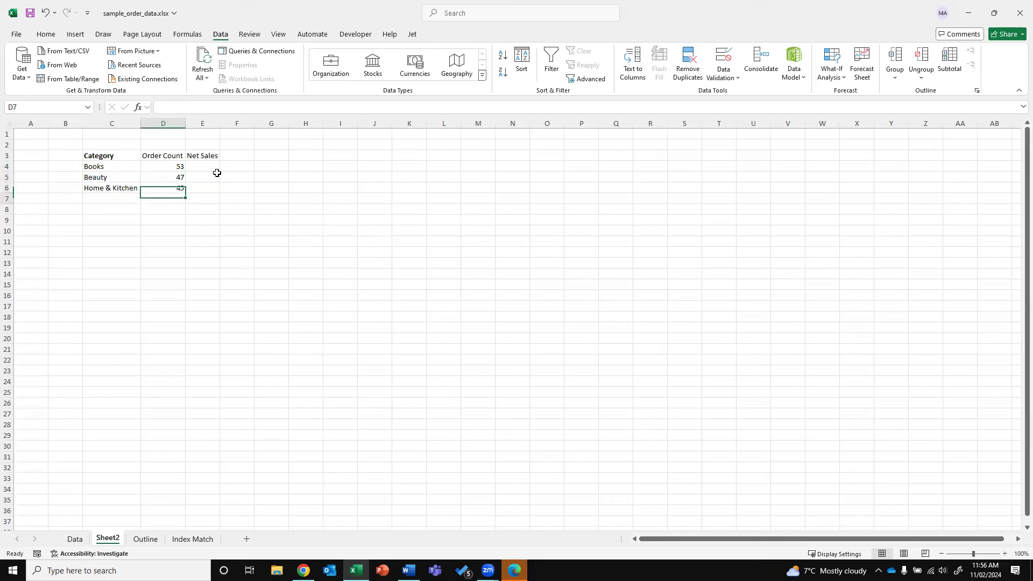
pyautogui.press('Up')
pyautogui.press('Up')
pyautogui.press('Up')
pyautogui.press('Up')
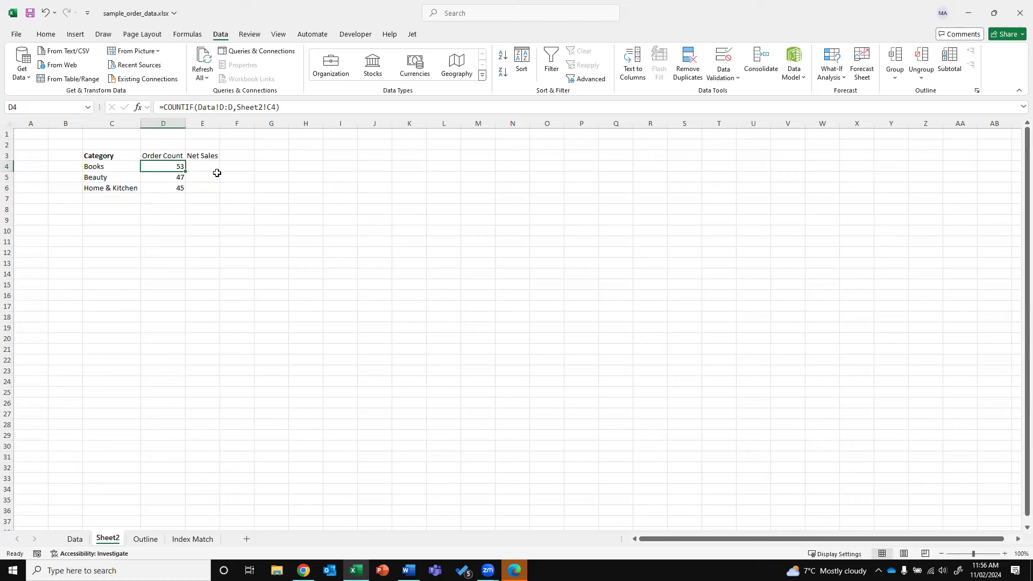
pyautogui.click(216, 173)
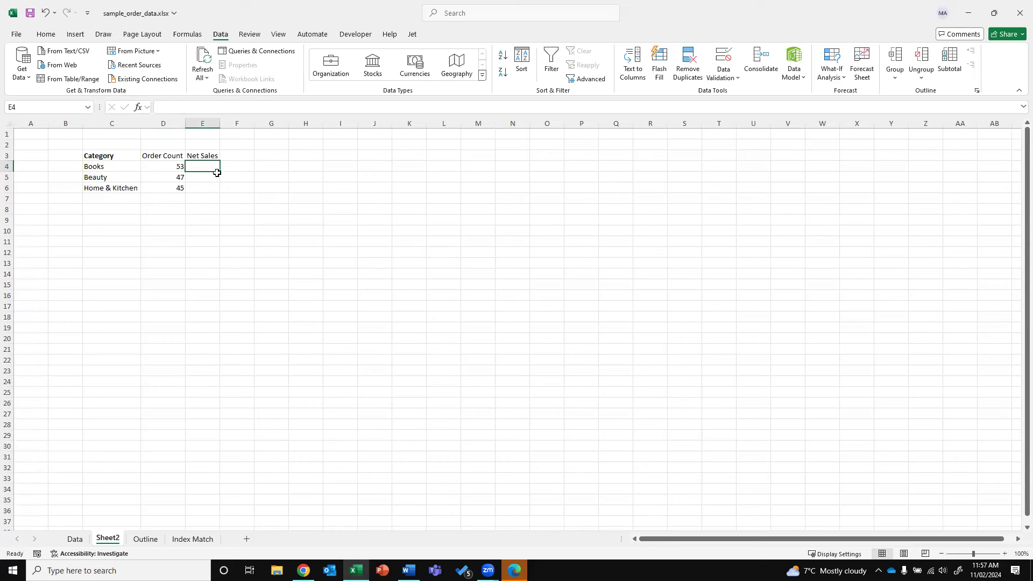
pyautogui.click(75, 539)
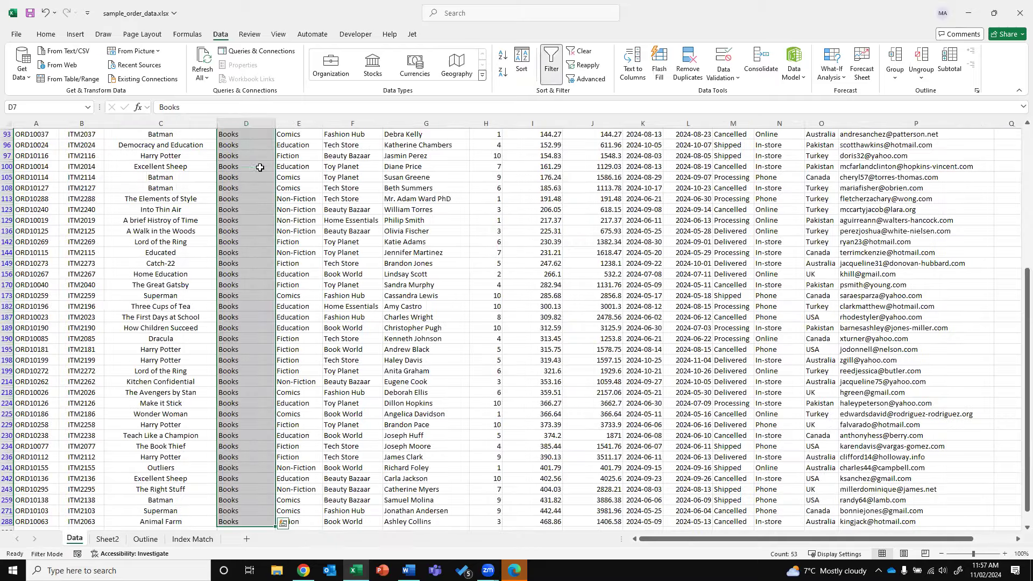
pyautogui.hotkey('ctrl', 'Up')
pyautogui.press('Right')
pyautogui.press('Right')
pyautogui.press('Right')
pyautogui.press('Right')
pyautogui.press('Down')
pyautogui.press('Down')
pyautogui.press('Right')
pyautogui.press('Right')
pyautogui.press('Up')
pyautogui.hotkey('ctrl', 'shift', 'Down')
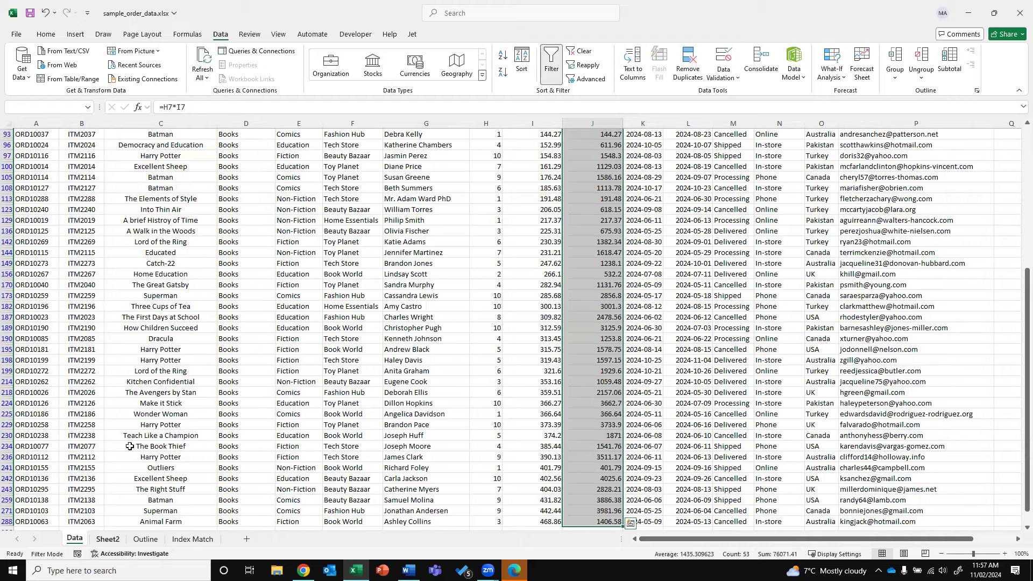
pyautogui.click(107, 539)
pyautogui.click(178, 168)
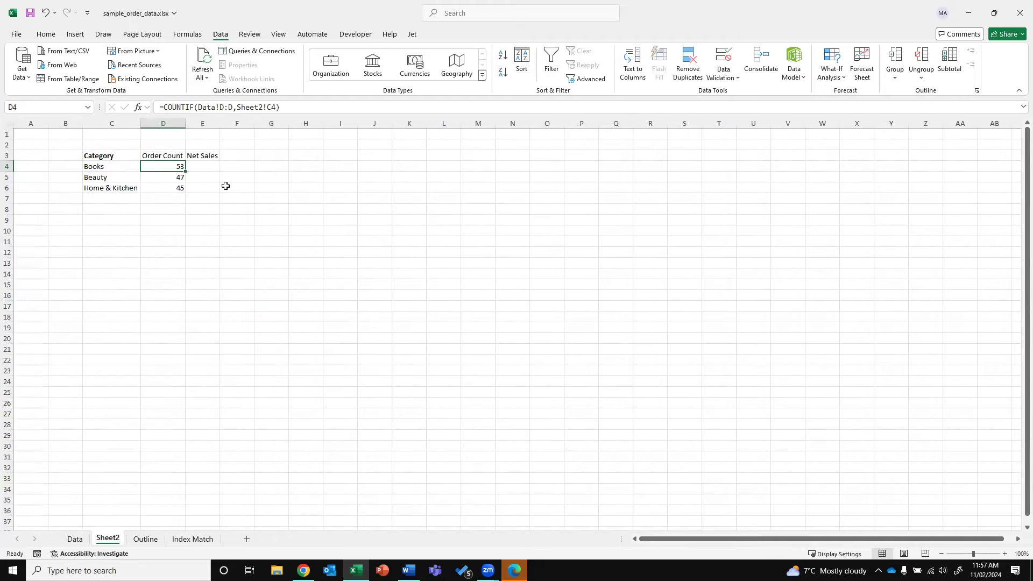
pyautogui.press('Right')
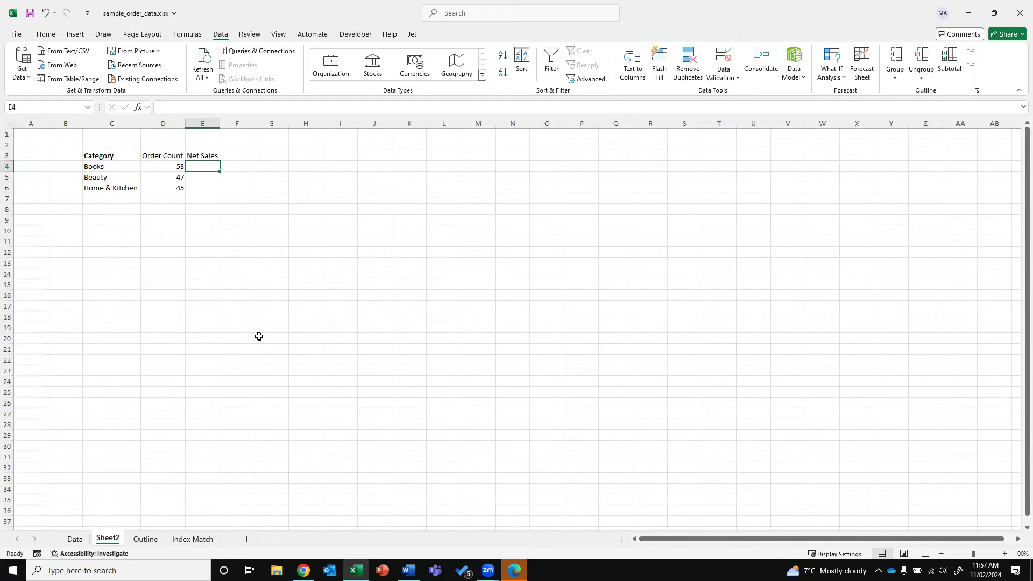
# Begin a SUMIF in E4, trying Data column J as the range, then retype =SUMIF
pyautogui.write('=SU')
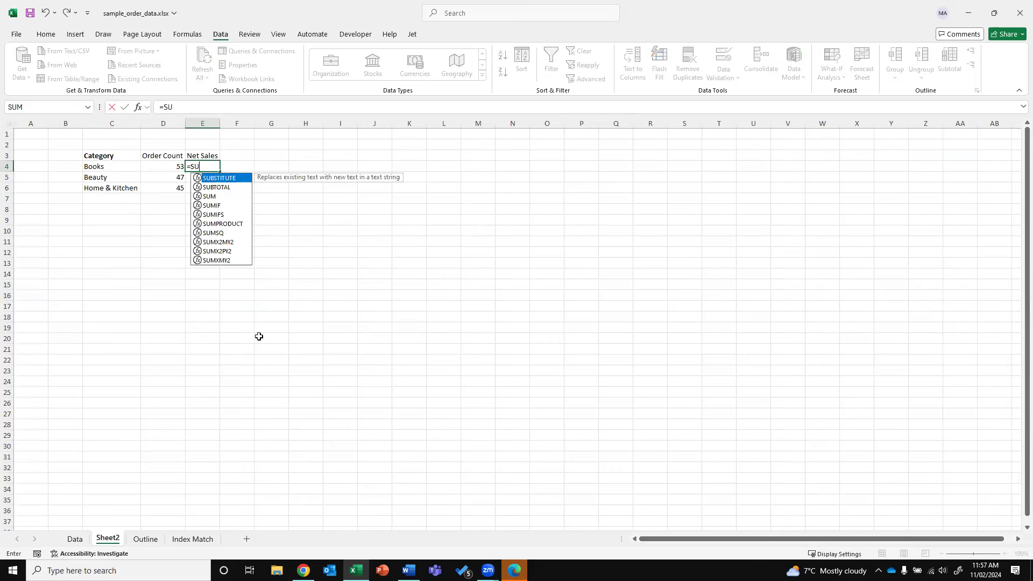
pyautogui.write('M')
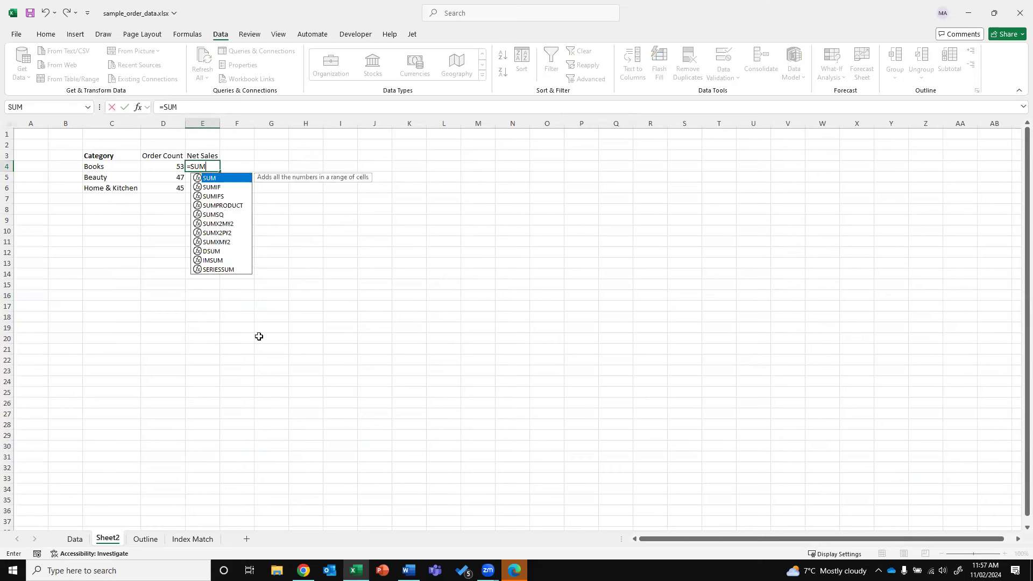
pyautogui.write('IF(')
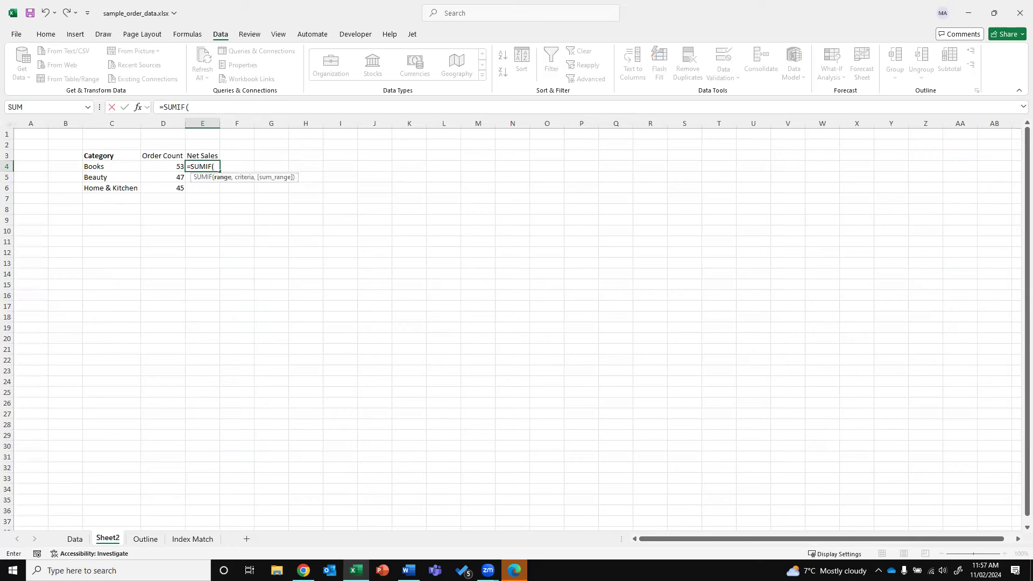
pyautogui.click(75, 539)
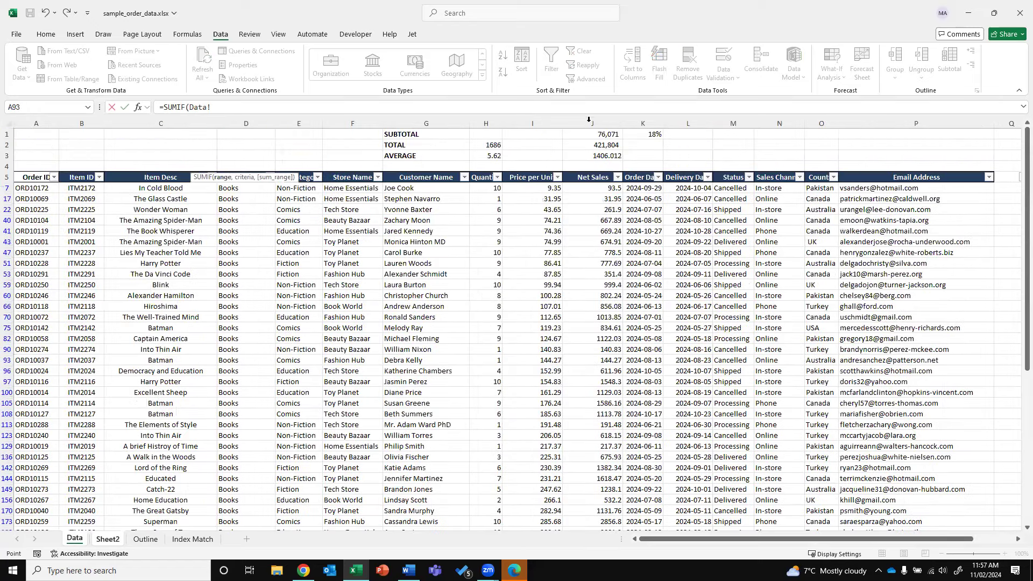
pyautogui.click(588, 120)
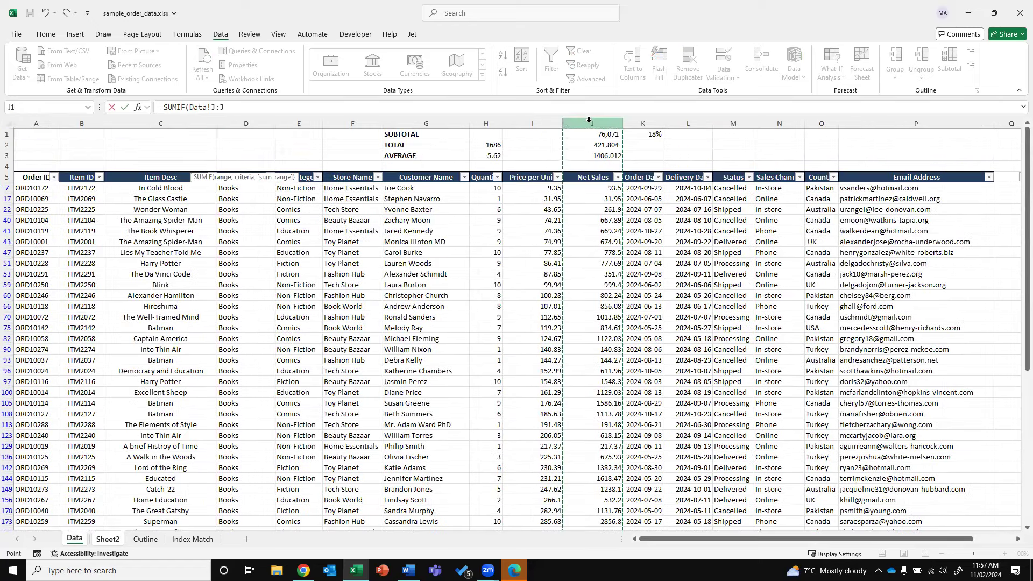
pyautogui.click(593, 173)
pyautogui.hotkey('ctrl', 'shift', 'Down')
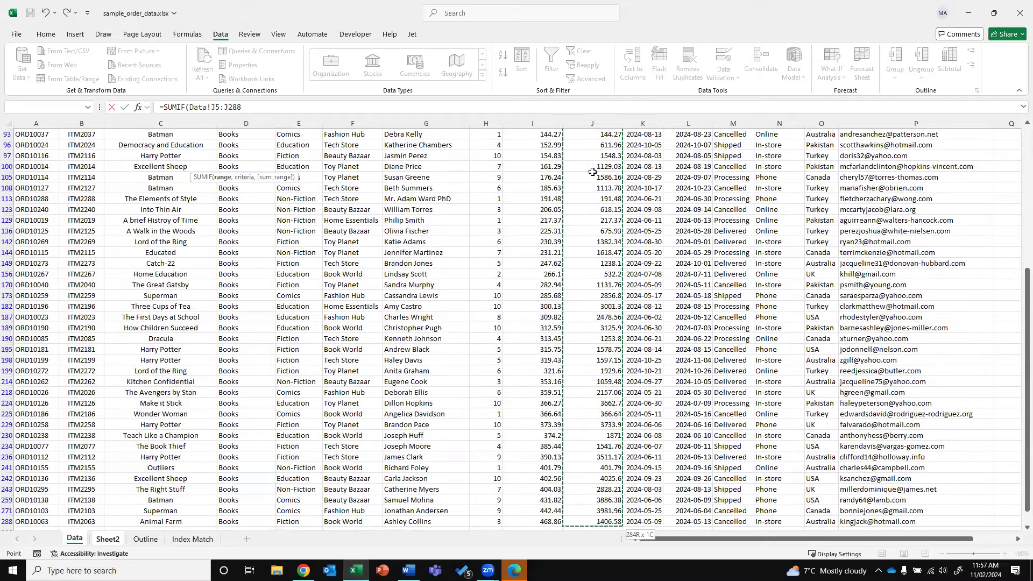
pyautogui.moveTo(1026, 290); pyautogui.dragTo(1016, 138)
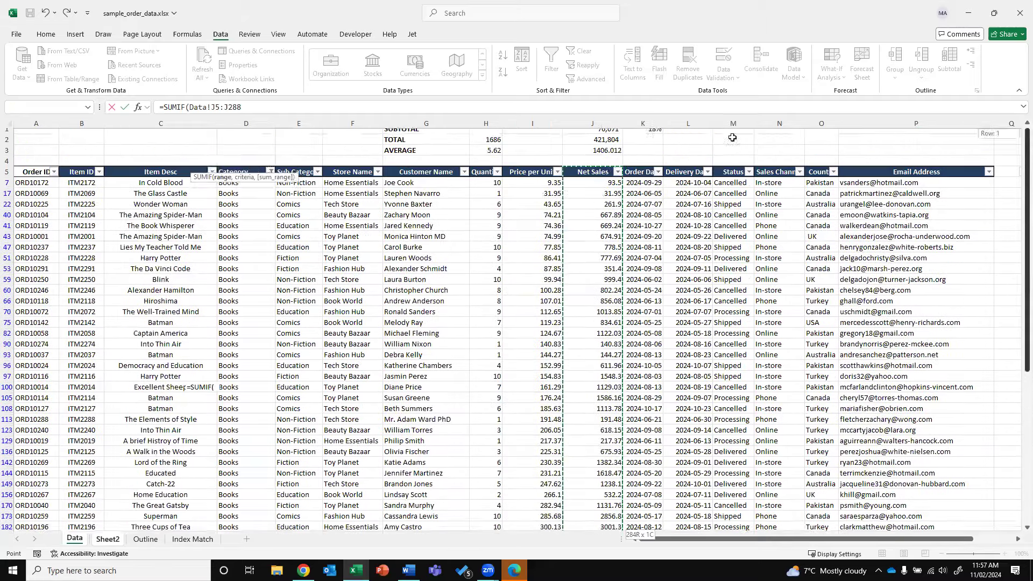
pyautogui.click(596, 124)
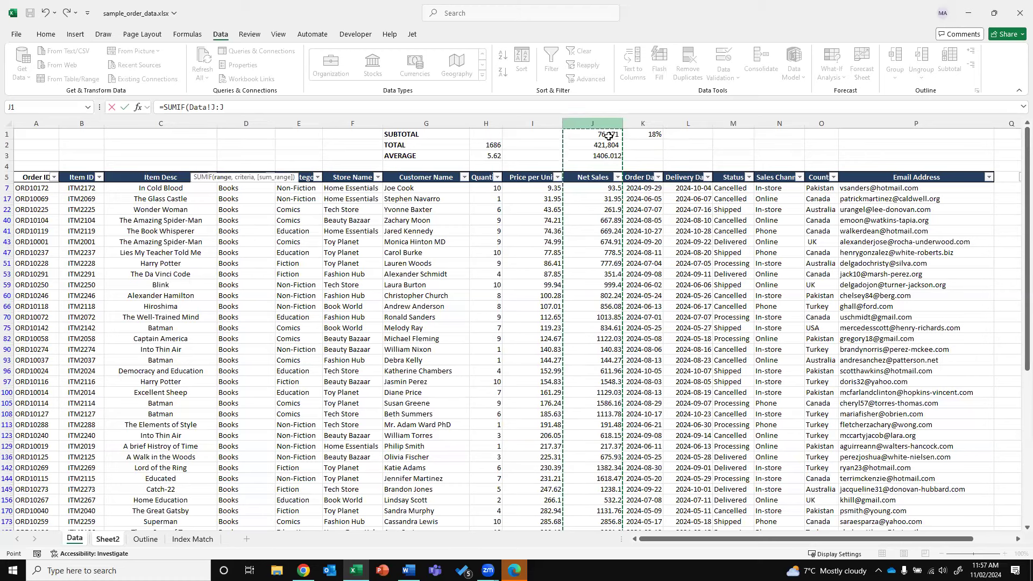
pyautogui.click(249, 108)
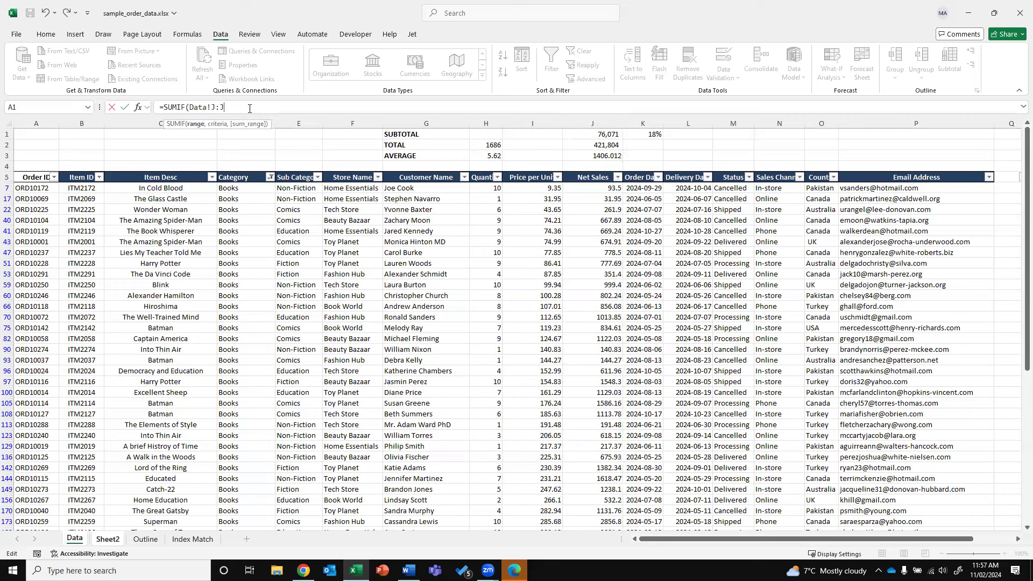
pyautogui.write(',')
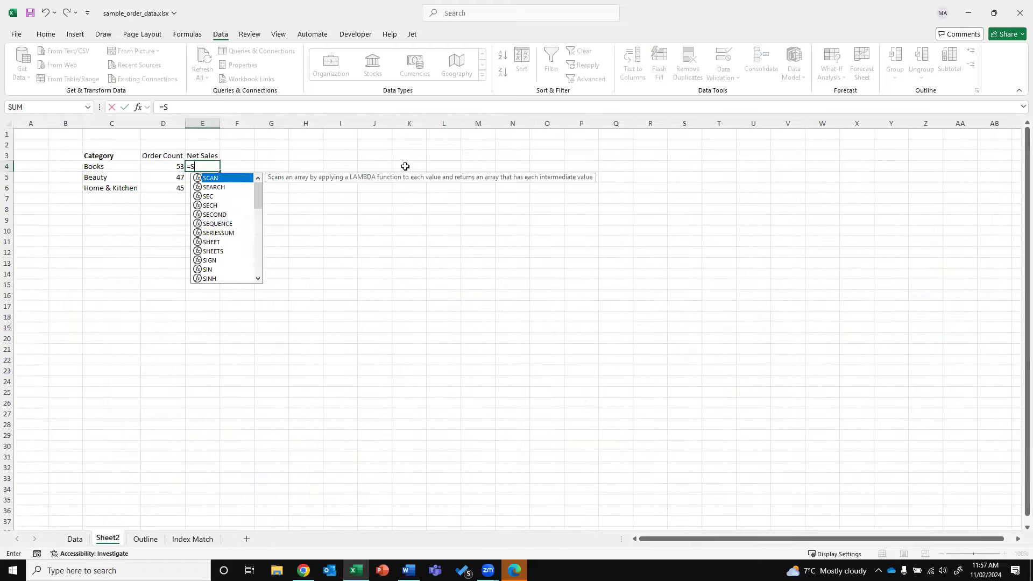
pyautogui.write('UMIF')
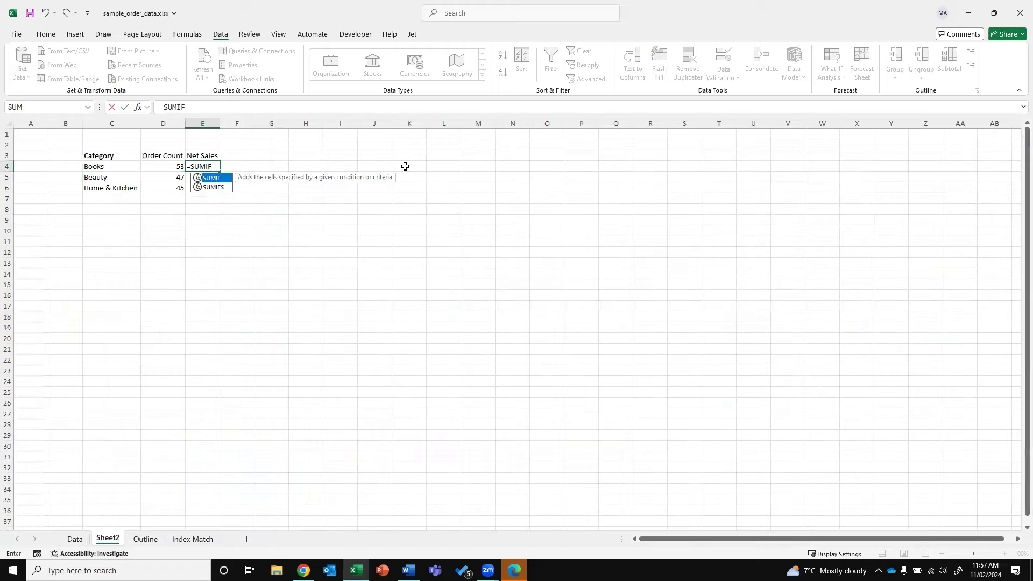
pyautogui.write('(')
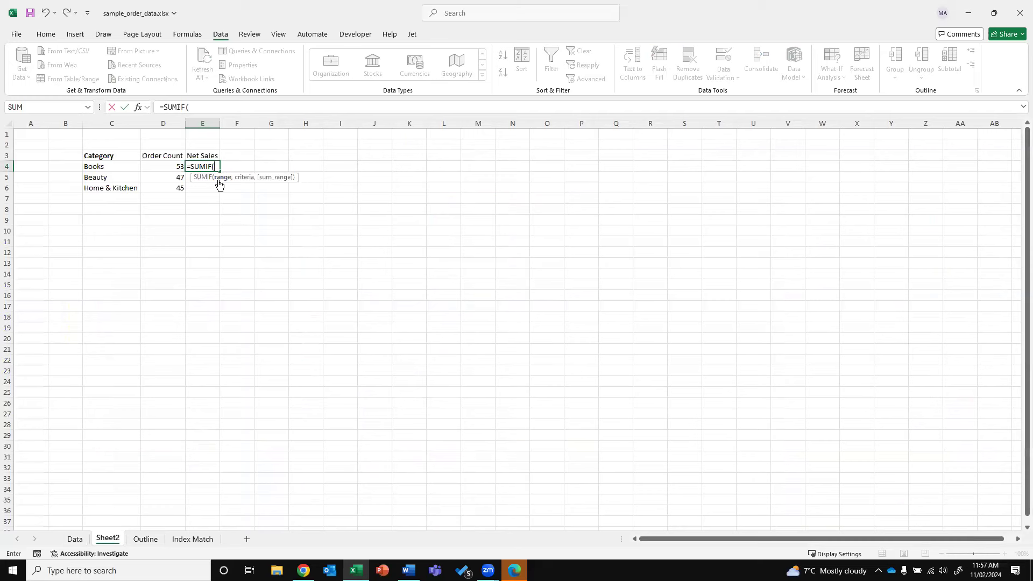
# Complete and enter =SUMIF(Data!D:D,Sheet2!C4,Data!J:J) for Books net sales in E4
pyautogui.click(75, 538)
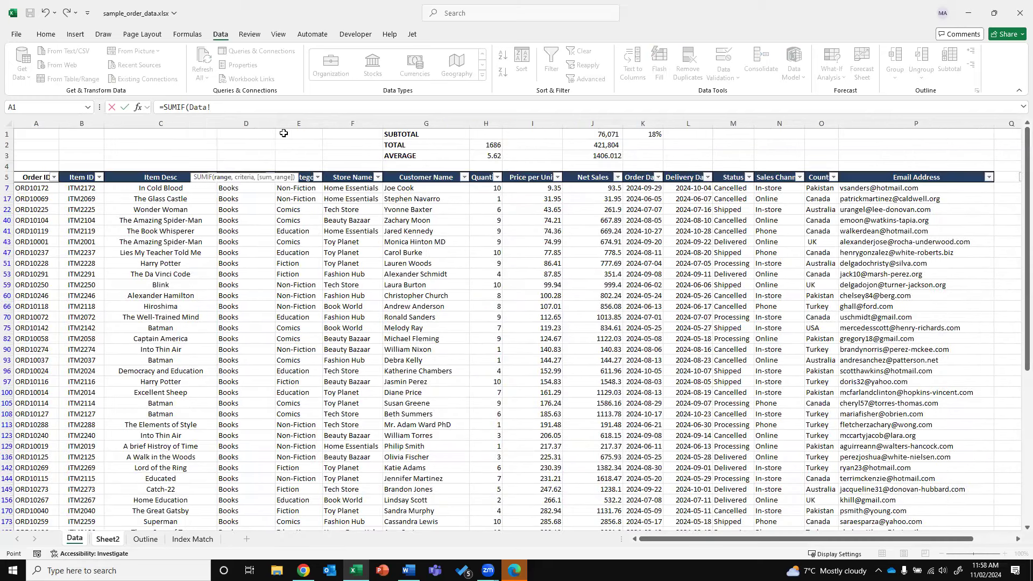
pyautogui.click(247, 123)
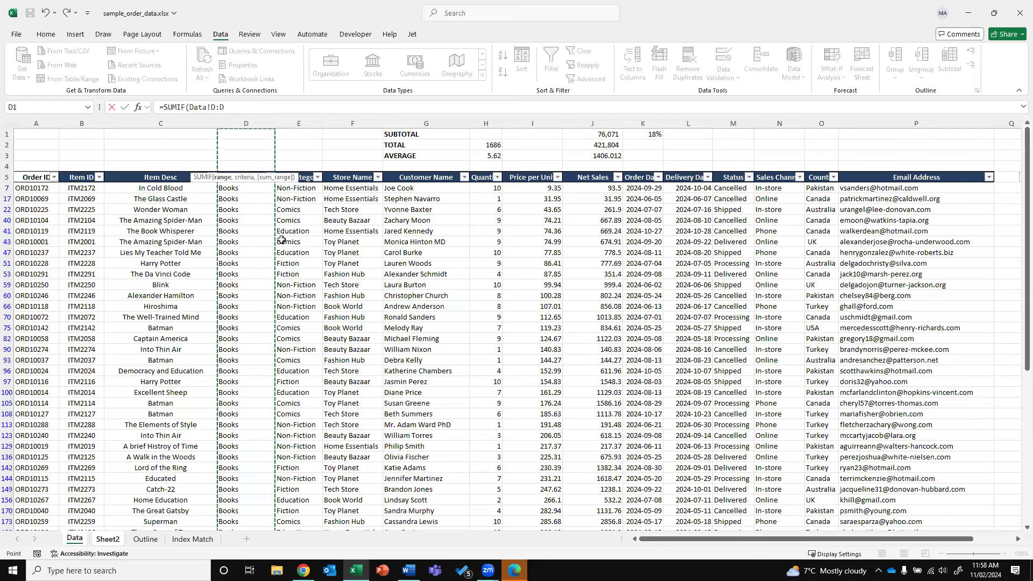
pyautogui.write(',')
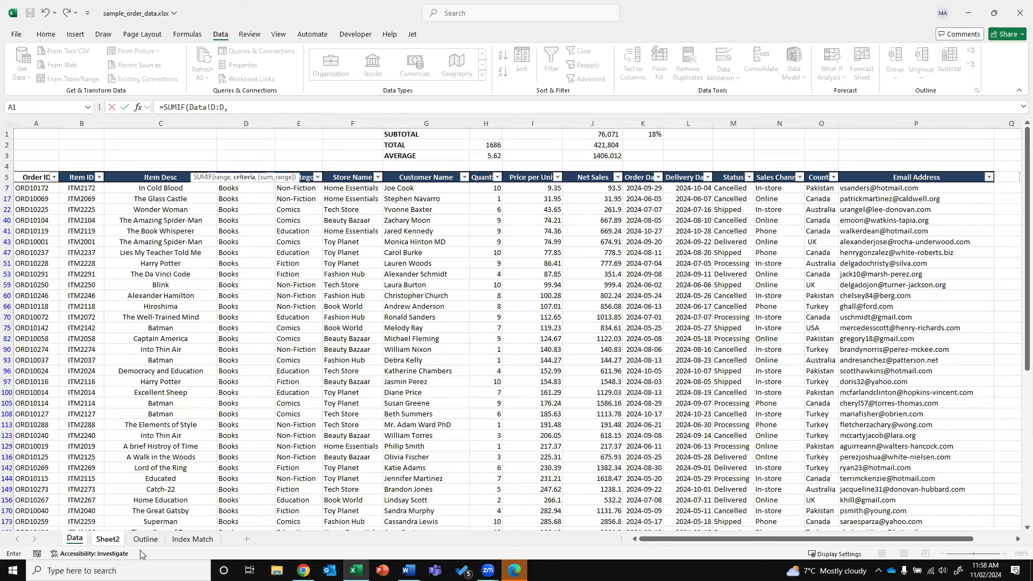
pyautogui.click(239, 109)
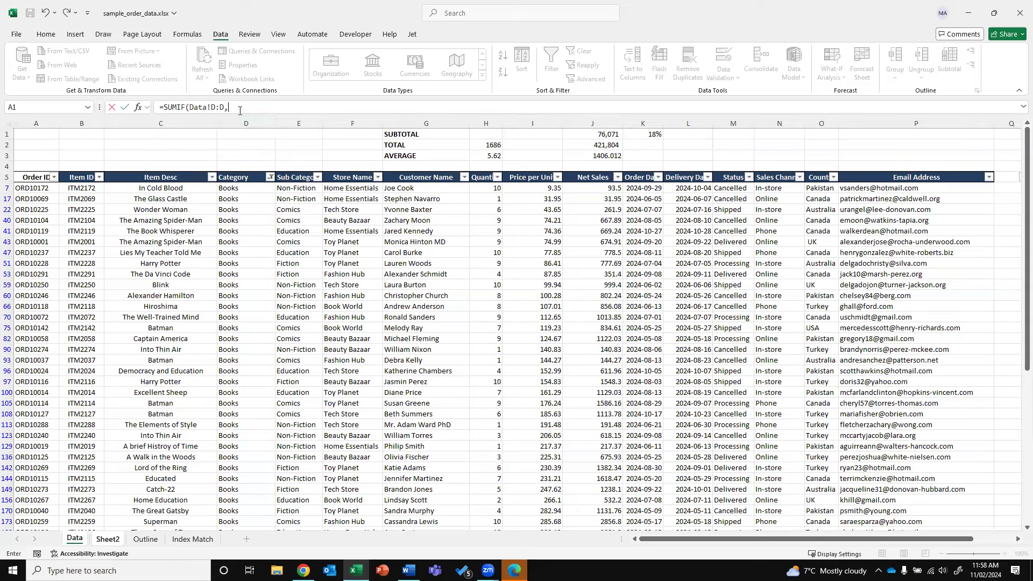
pyautogui.click(109, 539)
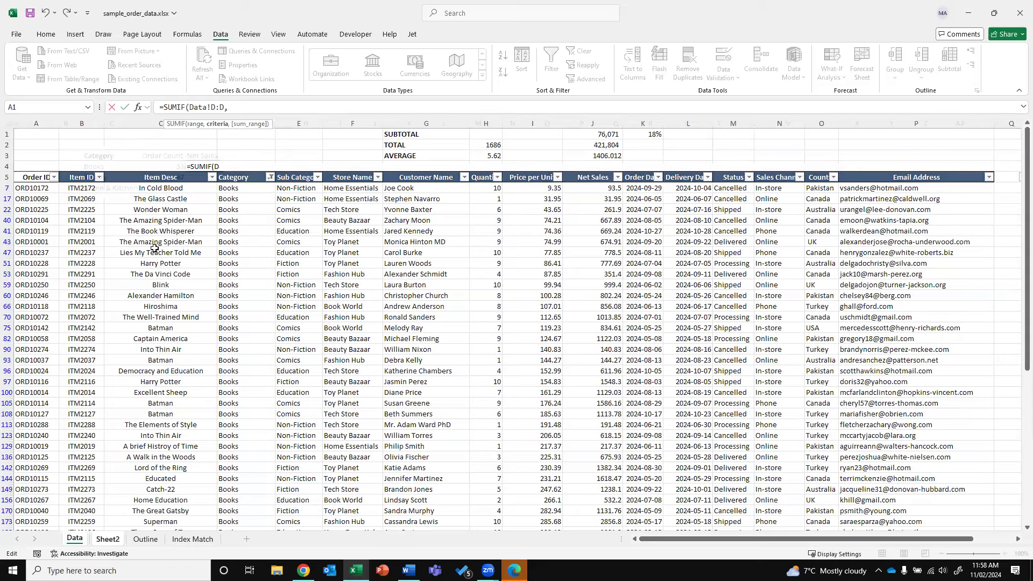
pyautogui.click(102, 168)
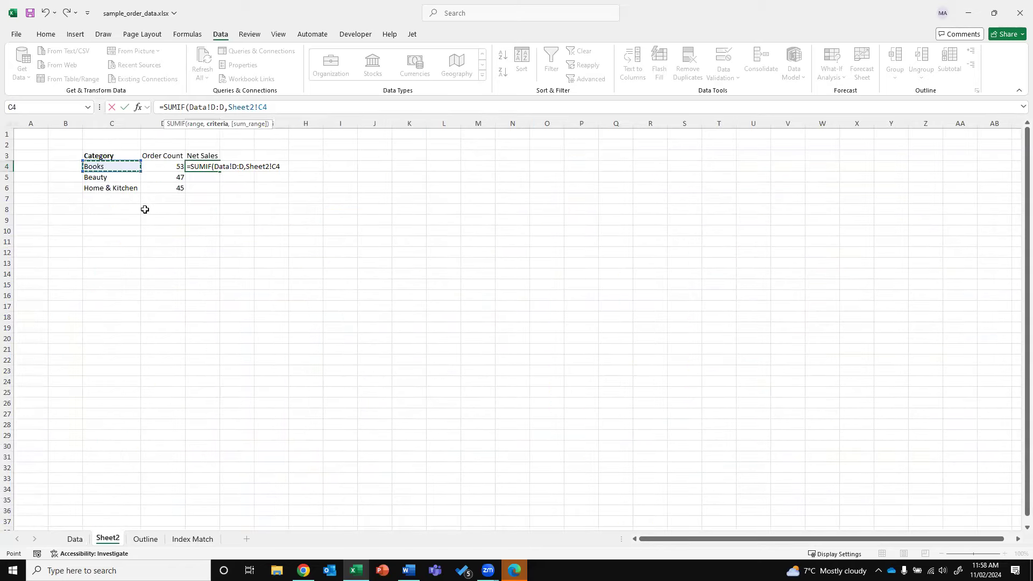
pyautogui.write(',')
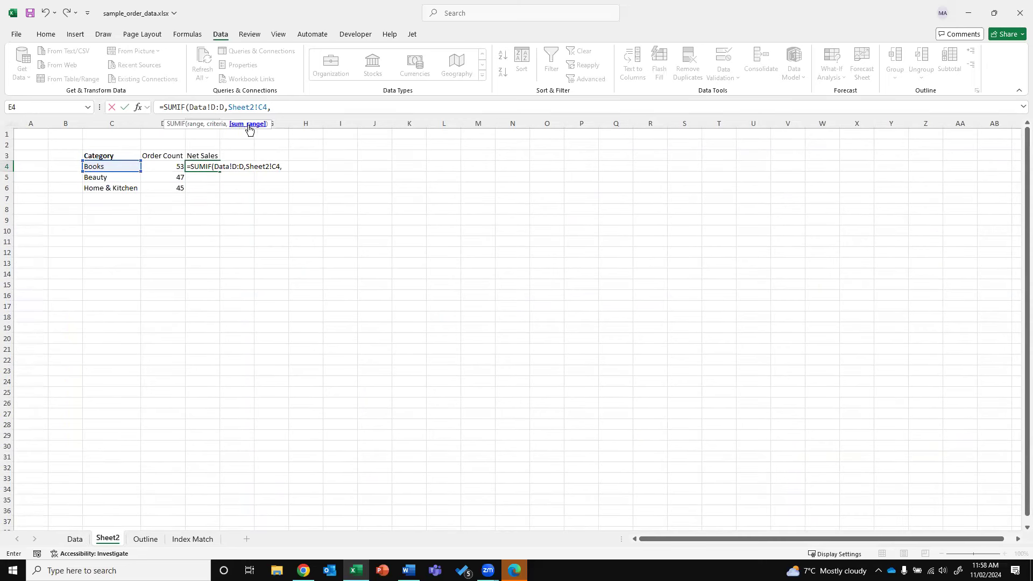
pyautogui.click(83, 536)
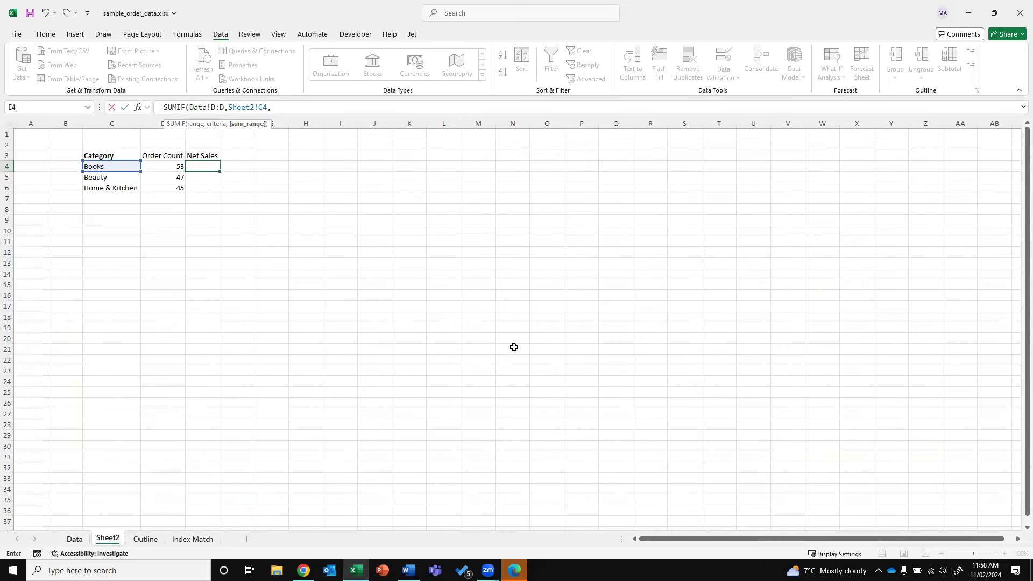
pyautogui.click(618, 124)
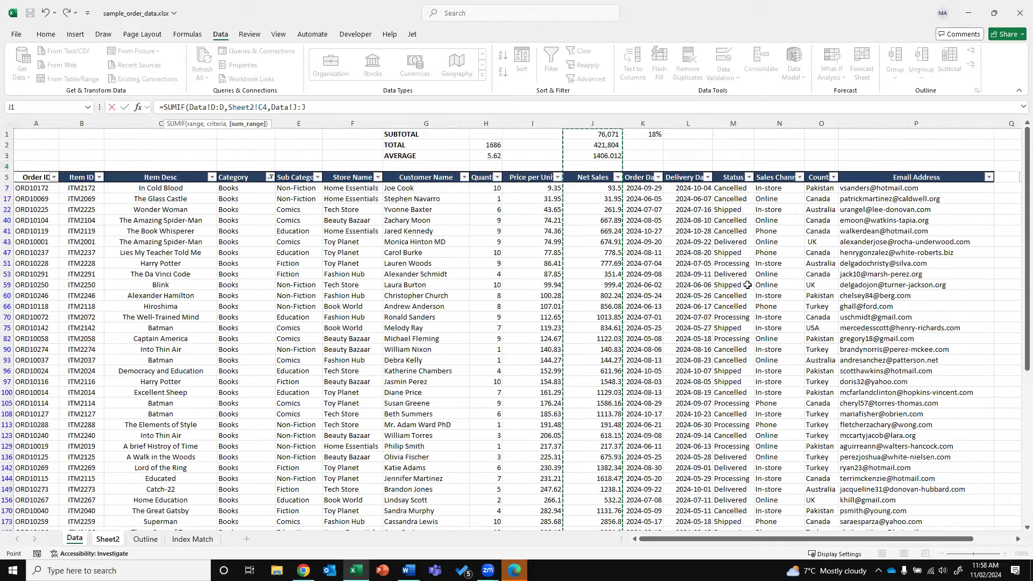
pyautogui.press('Return')
# Format E4 as Comma Style with no decimals and copy it to E5:E6
pyautogui.press('Up')
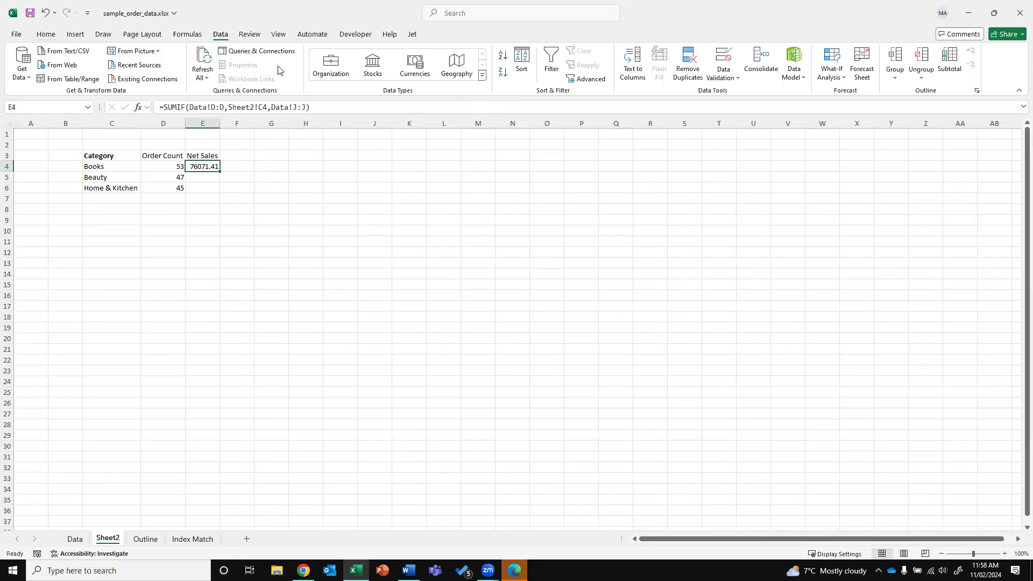
pyautogui.click(45, 34)
pyautogui.click(449, 72)
pyautogui.click(478, 73)
pyautogui.click(478, 73)
pyautogui.hotkey('ctrl', 'c')
pyautogui.press('Down')
pyautogui.hotkey('ctrl', 'v')
pyautogui.press('Down')
pyautogui.hotkey('ctrl', 'v')
pyautogui.press('Escape')
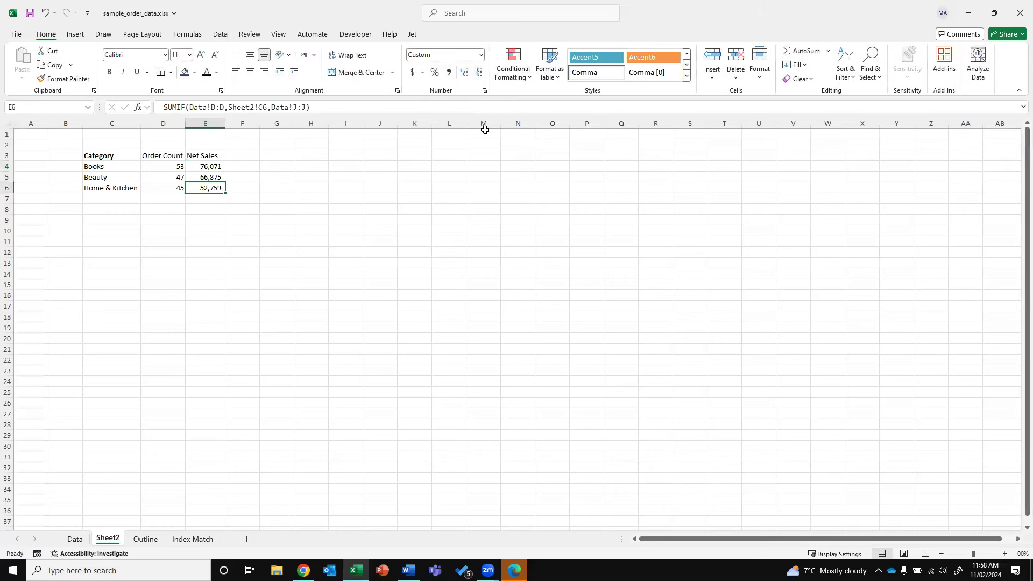
# Review the Books and Beauty order count and net sales formulas
pyautogui.press('Left')
pyautogui.press('Up')
pyautogui.press('Up')
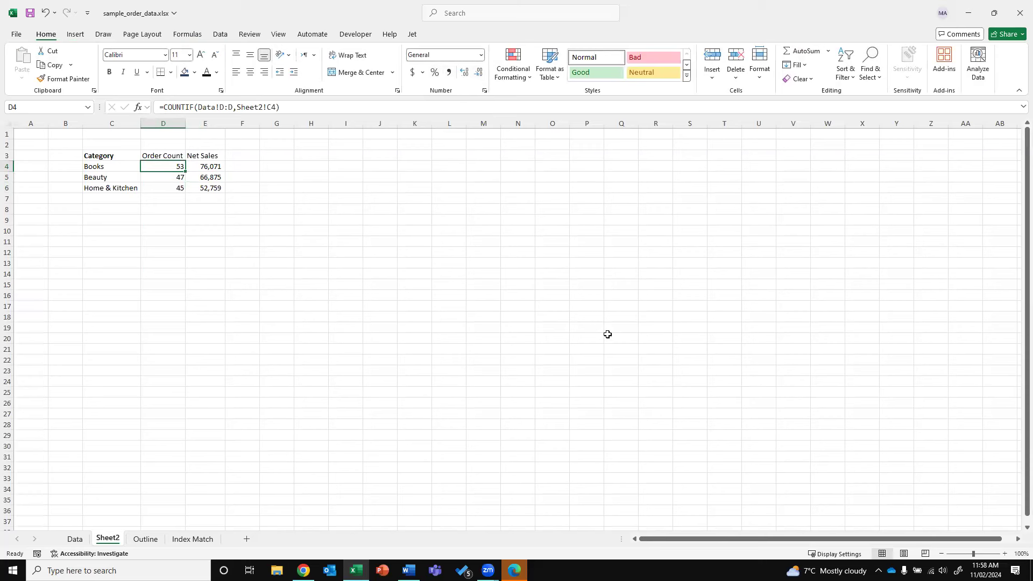
pyautogui.press('Right')
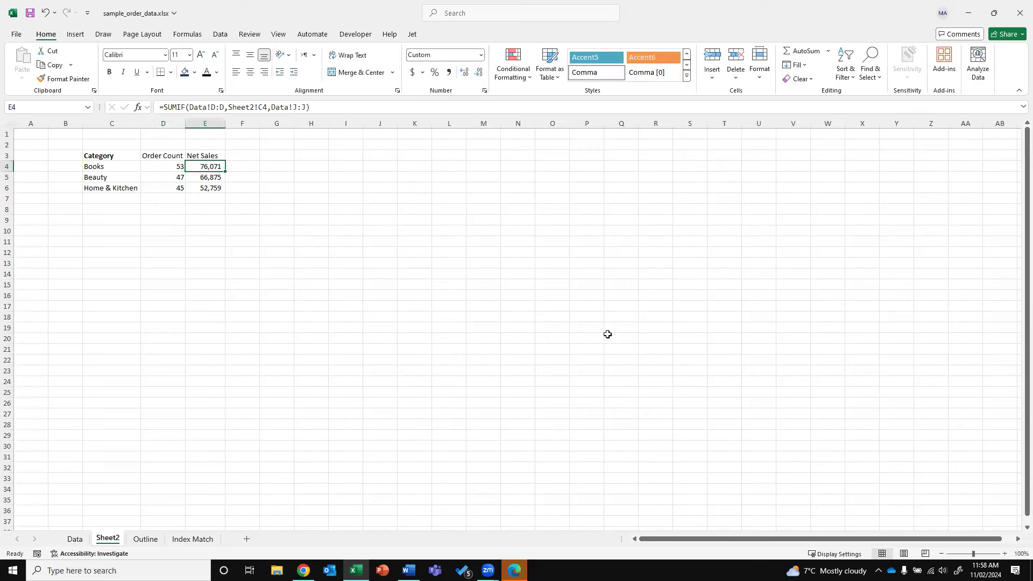
pyautogui.press('Left')
pyautogui.press('Down')
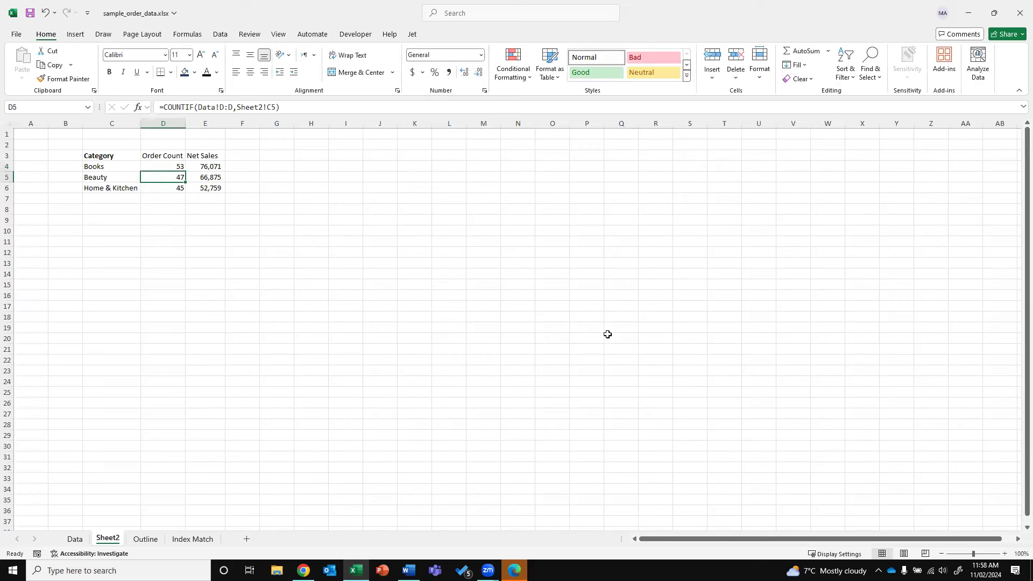
pyautogui.click(119, 197)
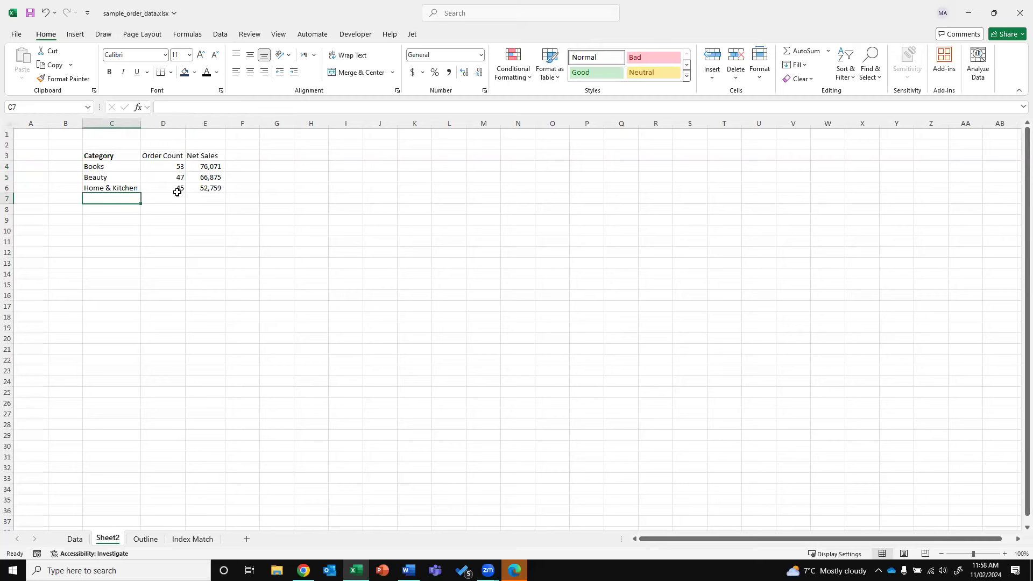
pyautogui.click(85, 539)
pyautogui.click(247, 327)
pyautogui.click(220, 34)
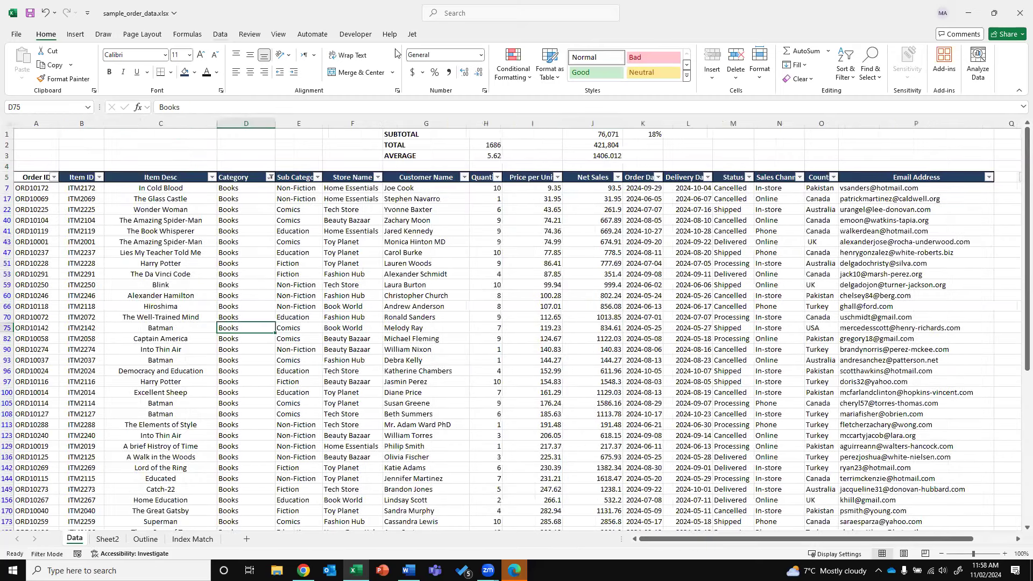
pyautogui.click(581, 50)
pyautogui.click(237, 231)
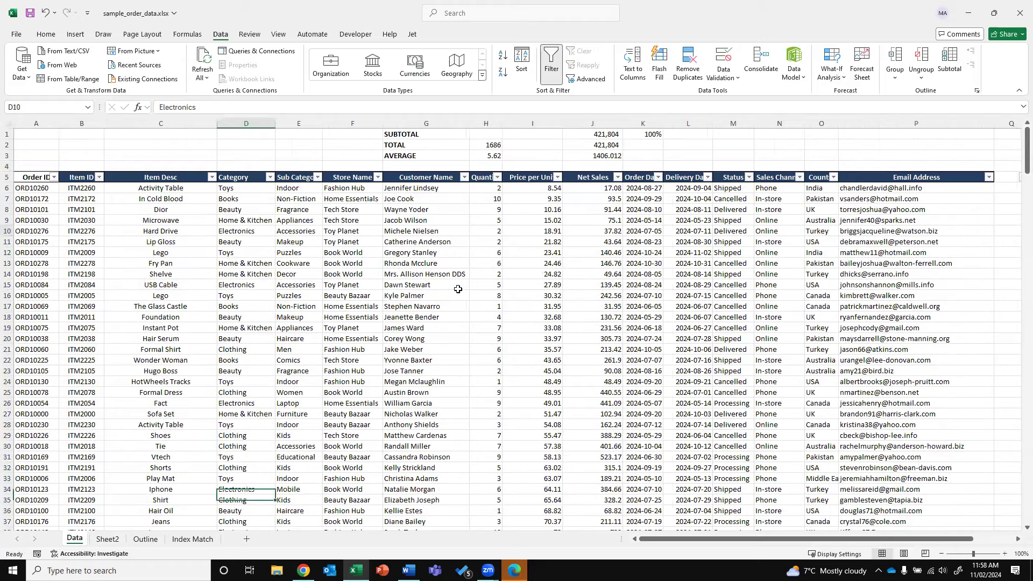
pyautogui.hotkey('ctrl', 'c')
pyautogui.click(108, 539)
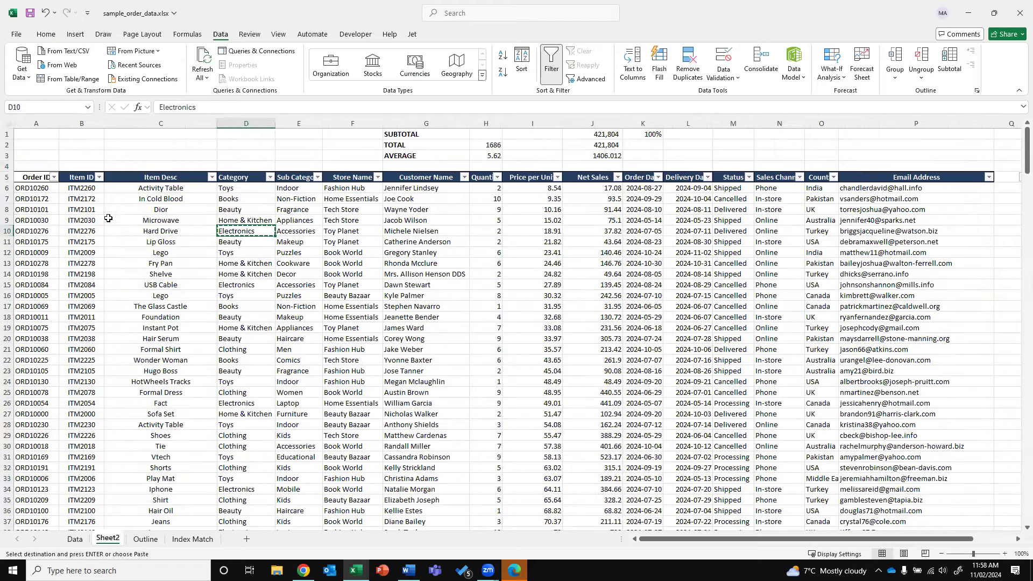
pyautogui.hotkey('ctrl', 'v')
pyautogui.moveTo(174, 188); pyautogui.dragTo(199, 186)
pyautogui.hotkey('ctrl', 'c')
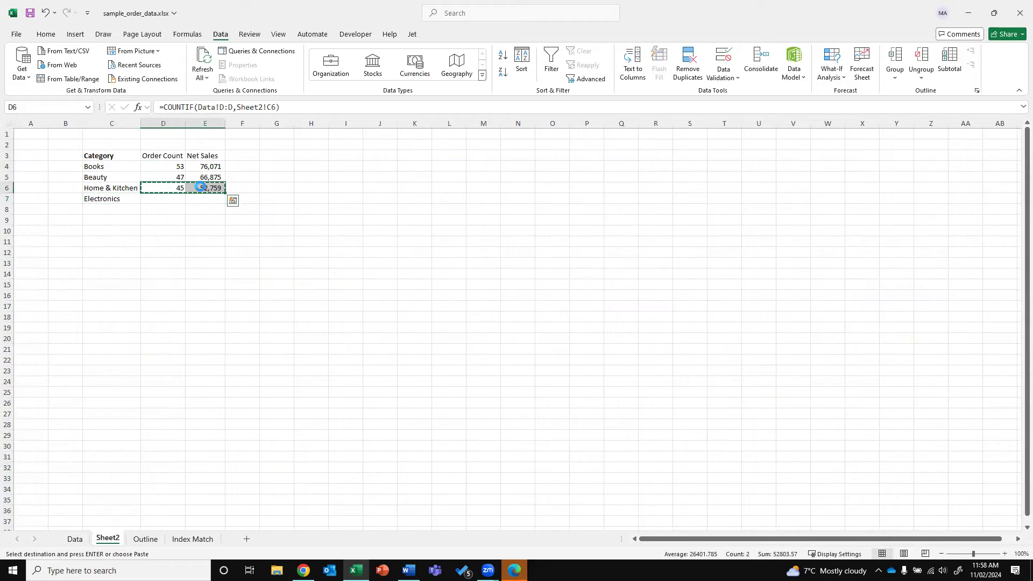
pyautogui.press('Down')
pyautogui.press('Return')
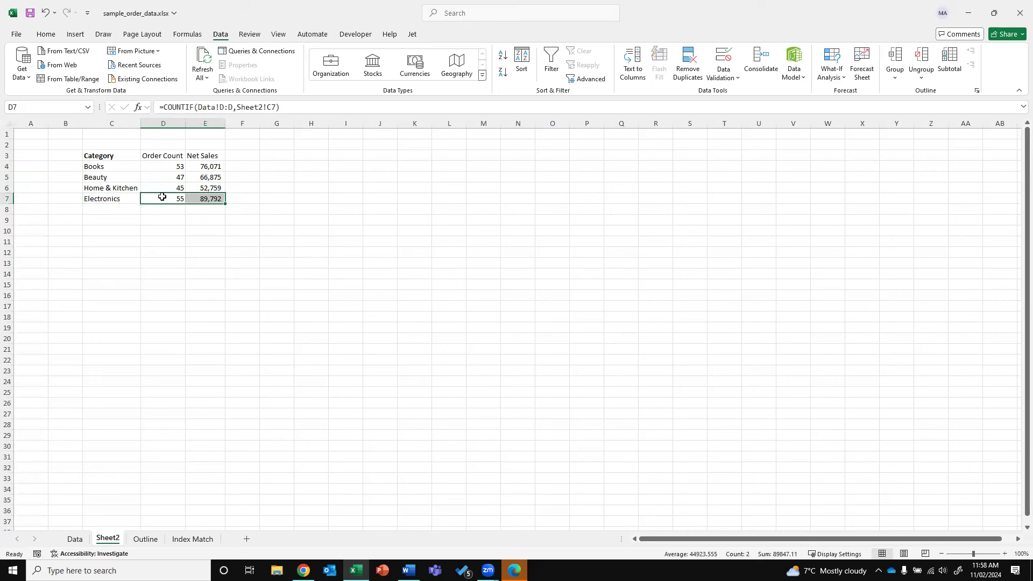
pyautogui.click(162, 198)
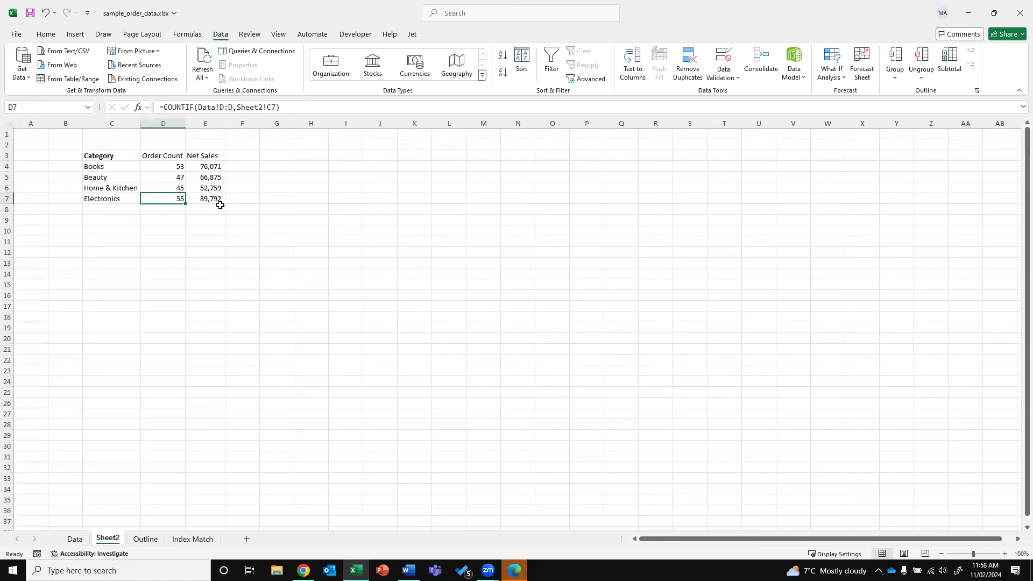
pyautogui.click(225, 255)
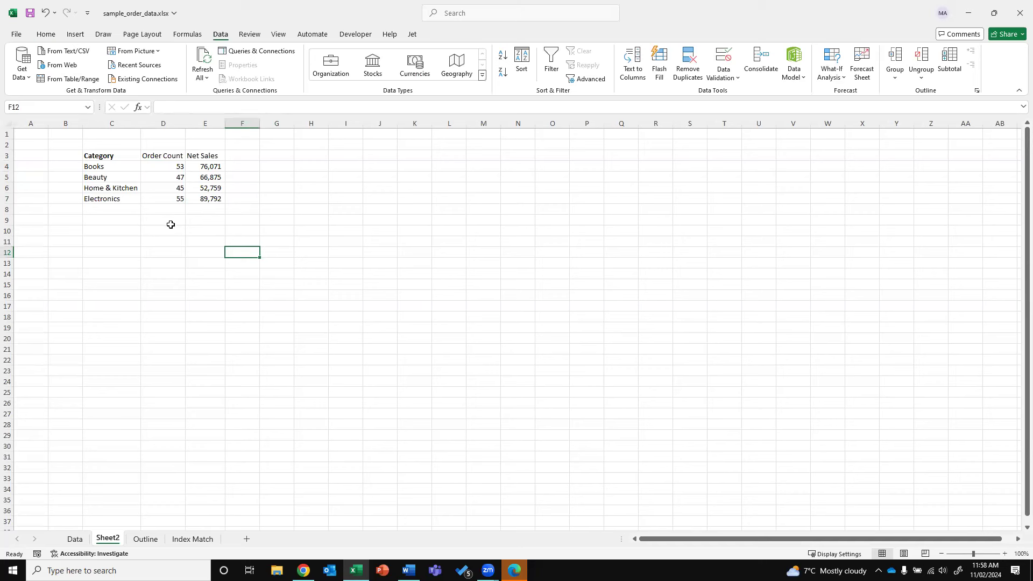
pyautogui.click(105, 200)
pyautogui.click(100, 210)
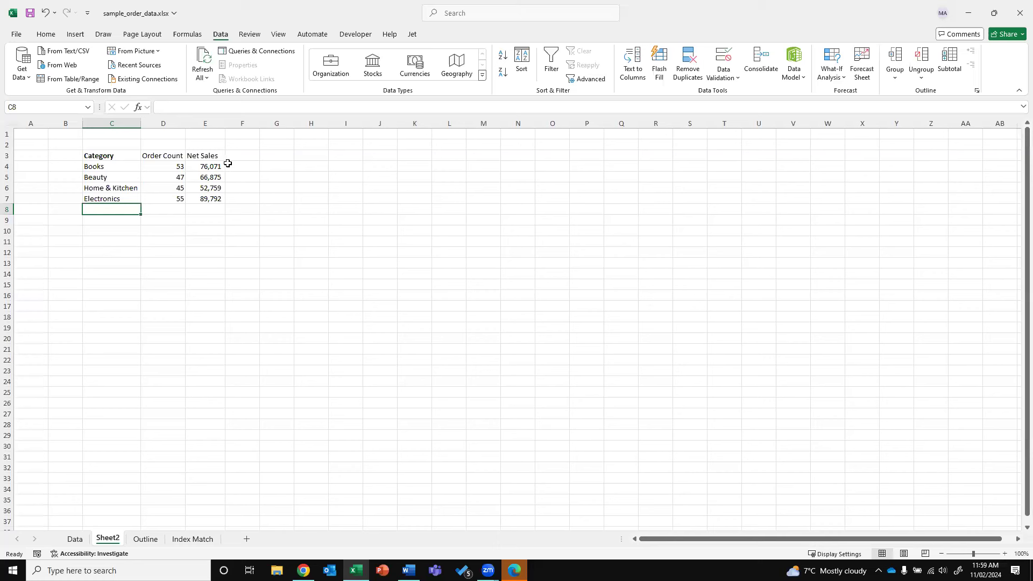
pyautogui.click(171, 178)
pyautogui.press('Right')
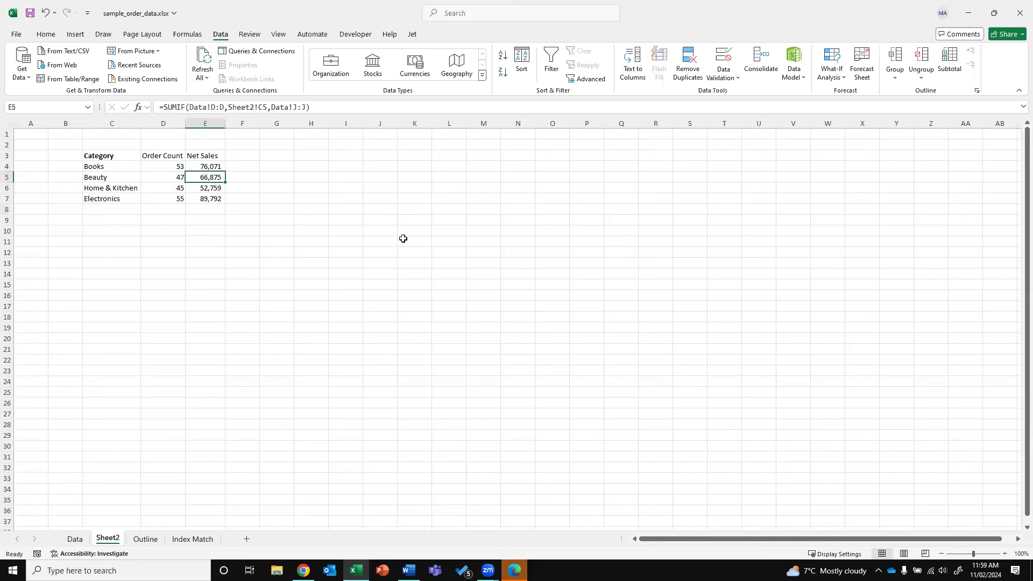
pyautogui.click(168, 179)
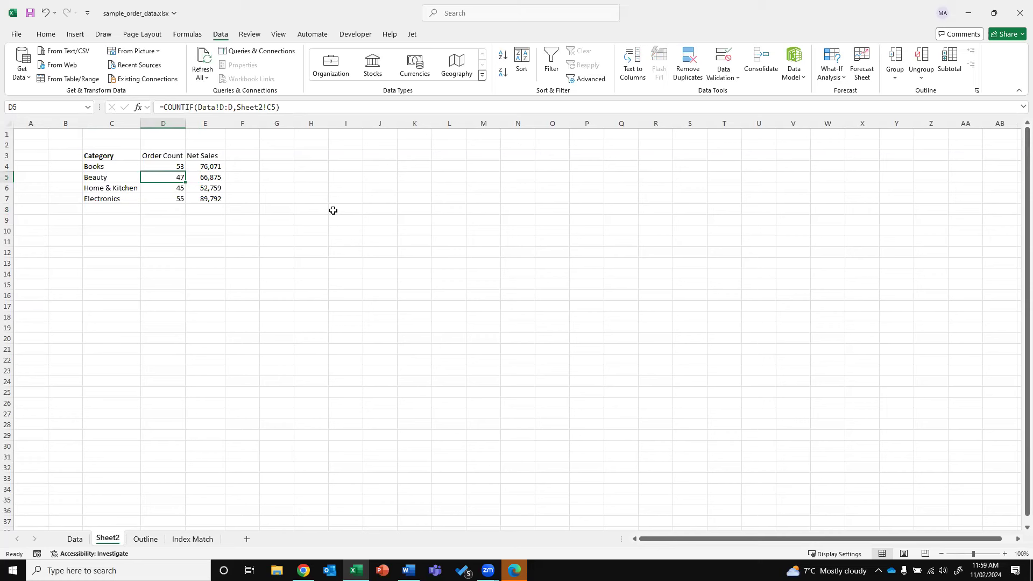
# Insert a new column D and enter the heading 'Sub-Category' in D3
pyautogui.rightClick(162, 128)
pyautogui.click(221, 232)
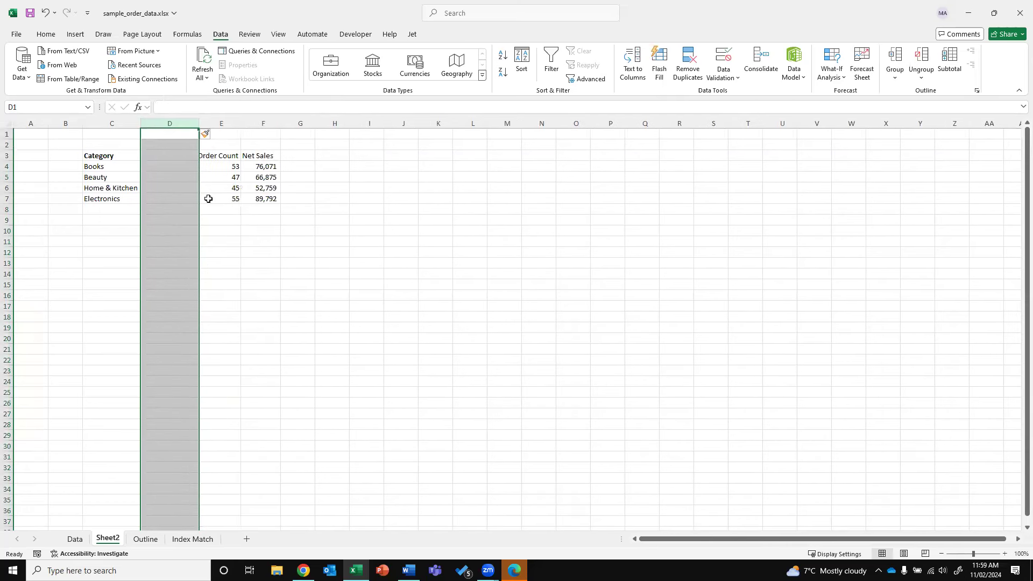
pyautogui.click(164, 158)
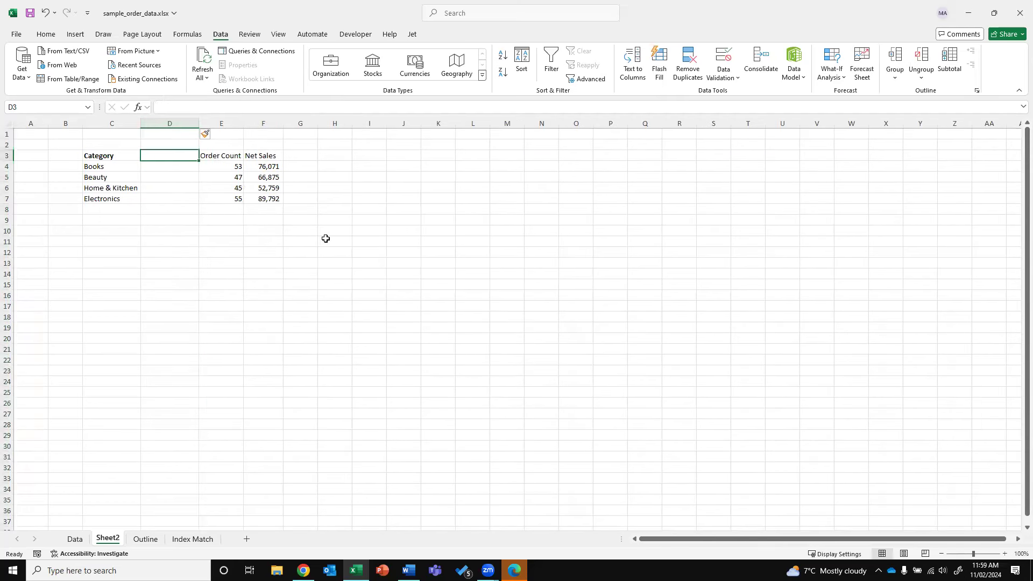
pyautogui.write('sUB')
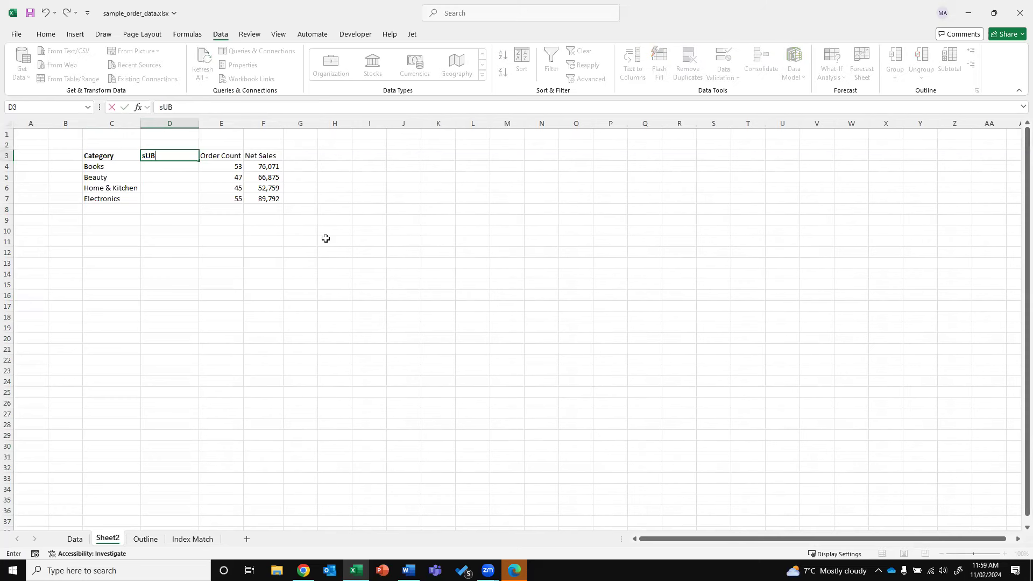
pyautogui.press('BackSpace')
pyautogui.press('BackSpace')
pyautogui.press('BackSpace')
pyautogui.write('Sub-Category')
pyautogui.press('Return')
# Filter the Data sheet to Books and enter its sub-category Fiction beside Books
pyautogui.click(81, 539)
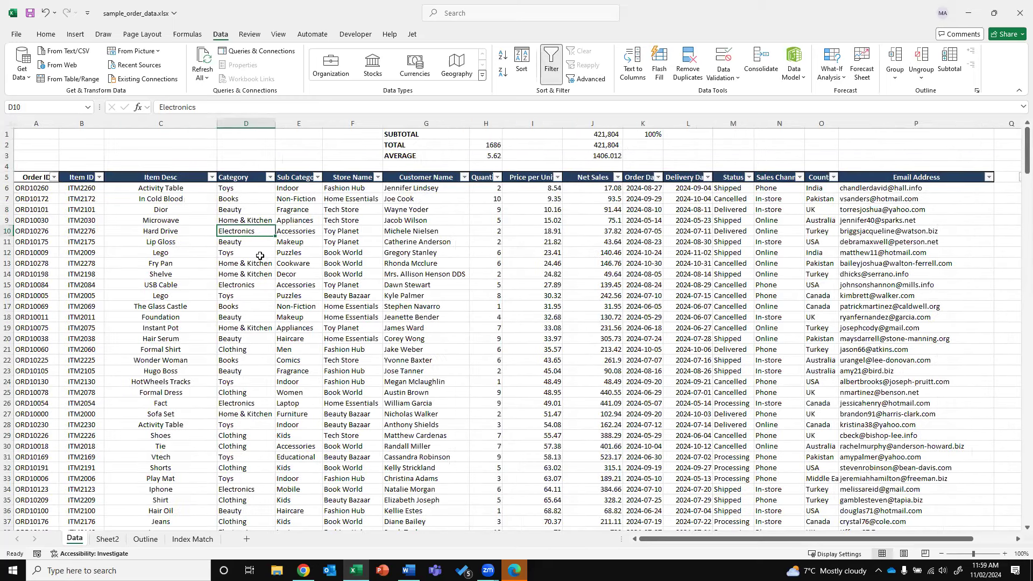
pyautogui.hotkey('alt', 'Down')
pyautogui.click(188, 319)
pyautogui.click(188, 319)
pyautogui.click(172, 337)
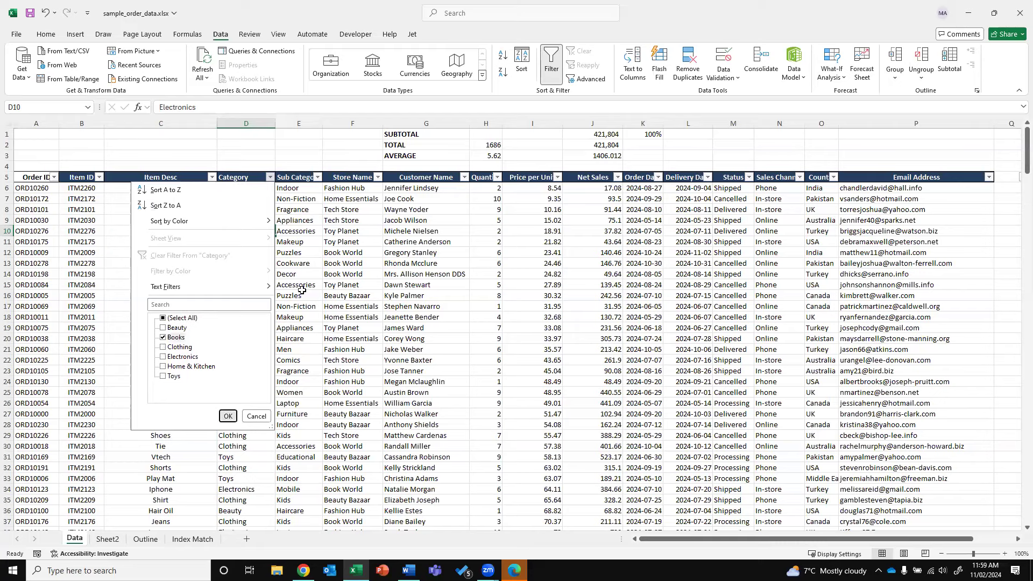
pyautogui.press('Return')
pyautogui.click(317, 177)
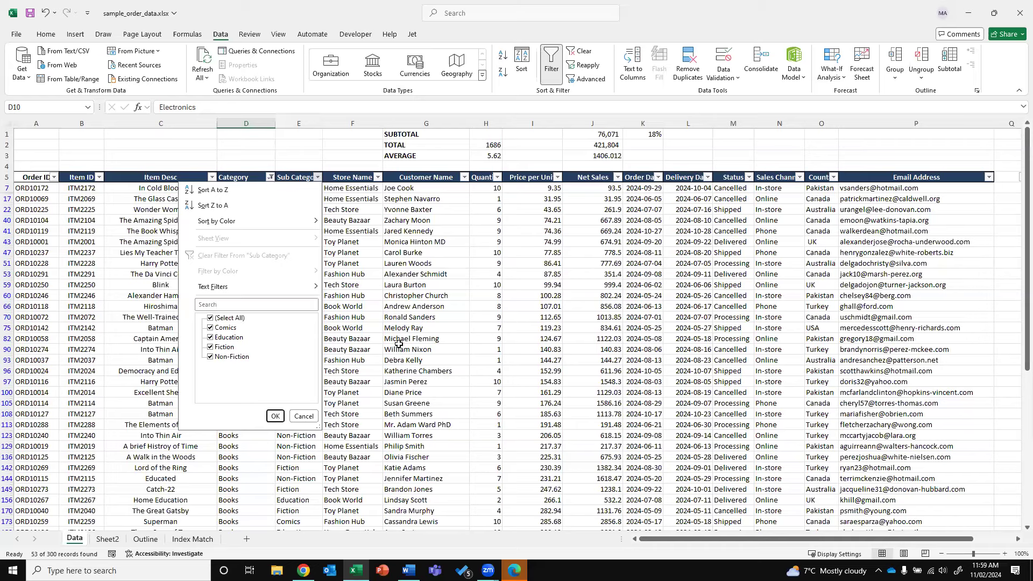
pyautogui.press('Escape')
pyautogui.click(107, 539)
pyautogui.write('Fiction')
pyautogui.press('Return')
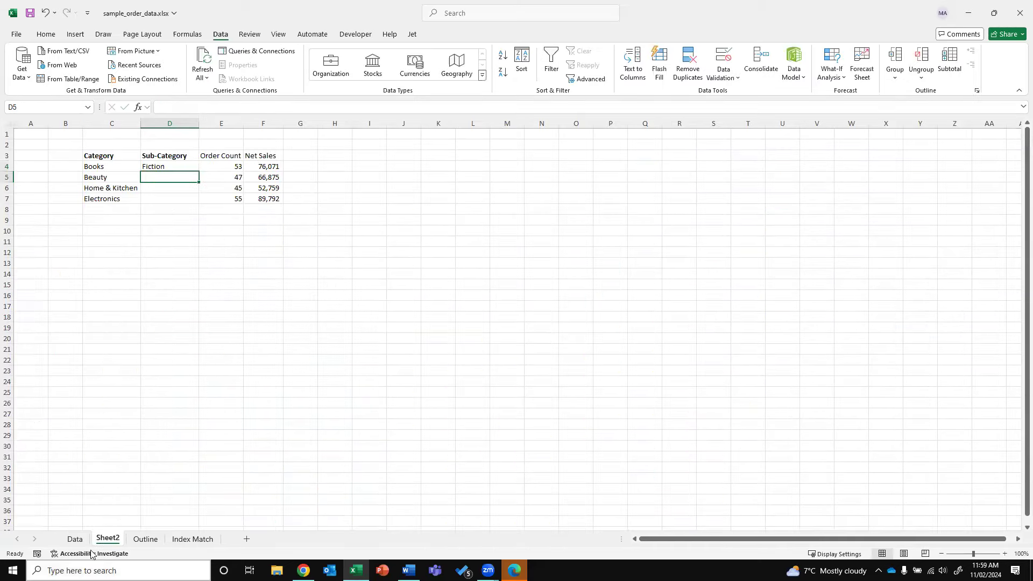
# Clear the Category filter and copy Fragrance from Data beside Beauty
pyautogui.hotkey('ctrl', 'pageup')
pyautogui.click(269, 177)
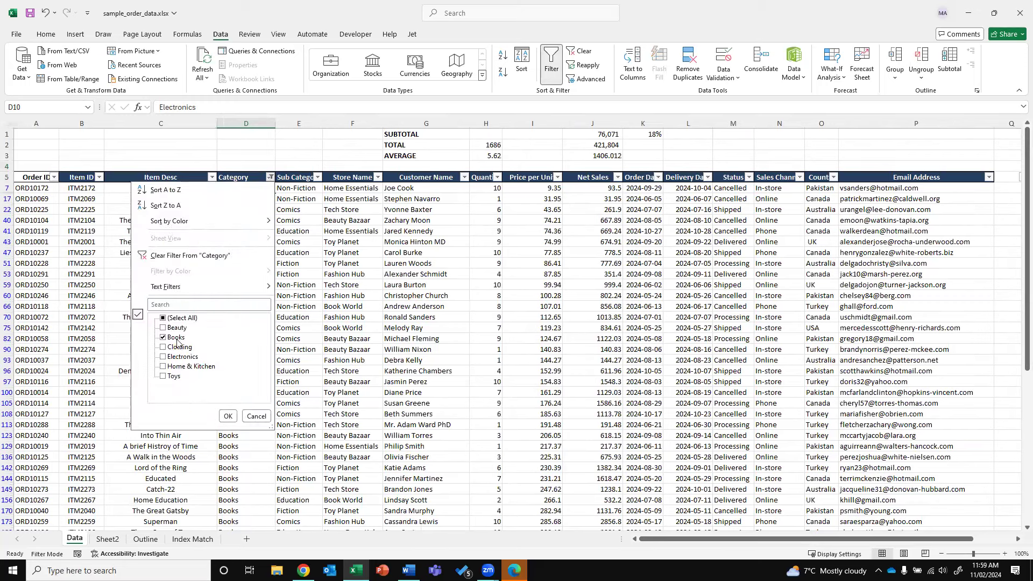
pyautogui.click(177, 319)
pyautogui.click(228, 417)
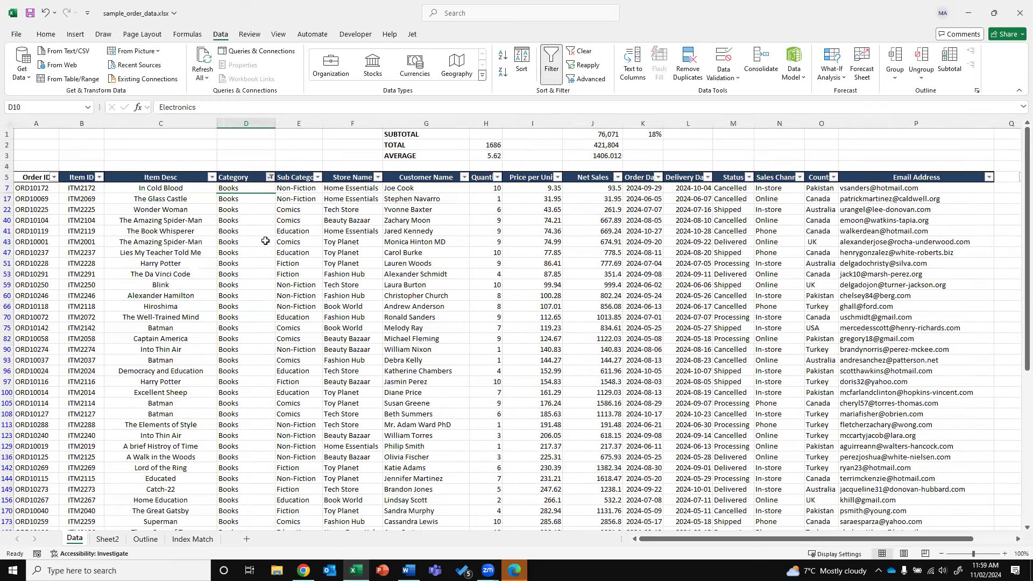
pyautogui.click(294, 209)
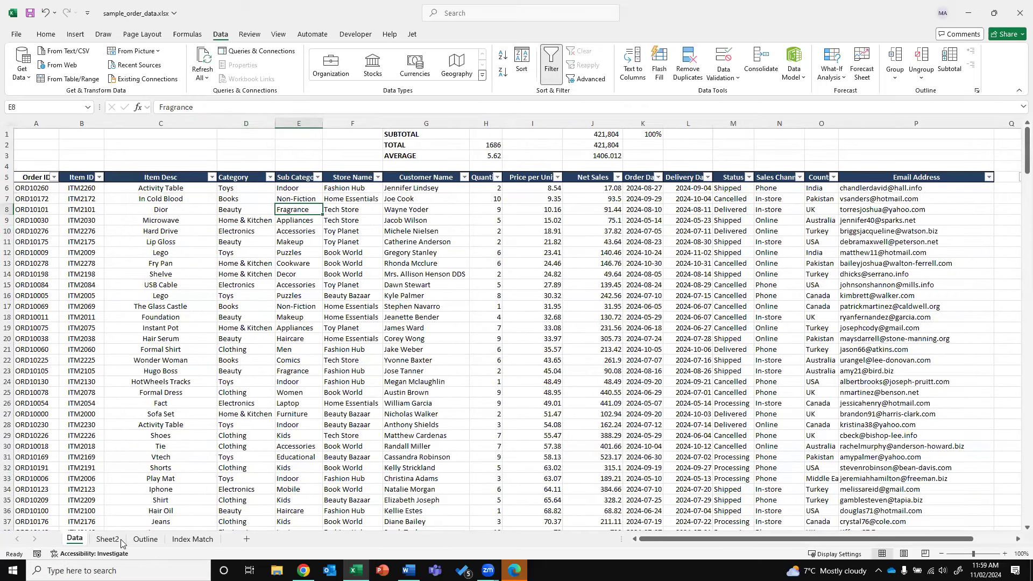
pyautogui.hotkey('ctrl', 'c')
pyautogui.hotkey('ctrl', 'pagedown')
pyautogui.hotkey('ctrl', 'v')
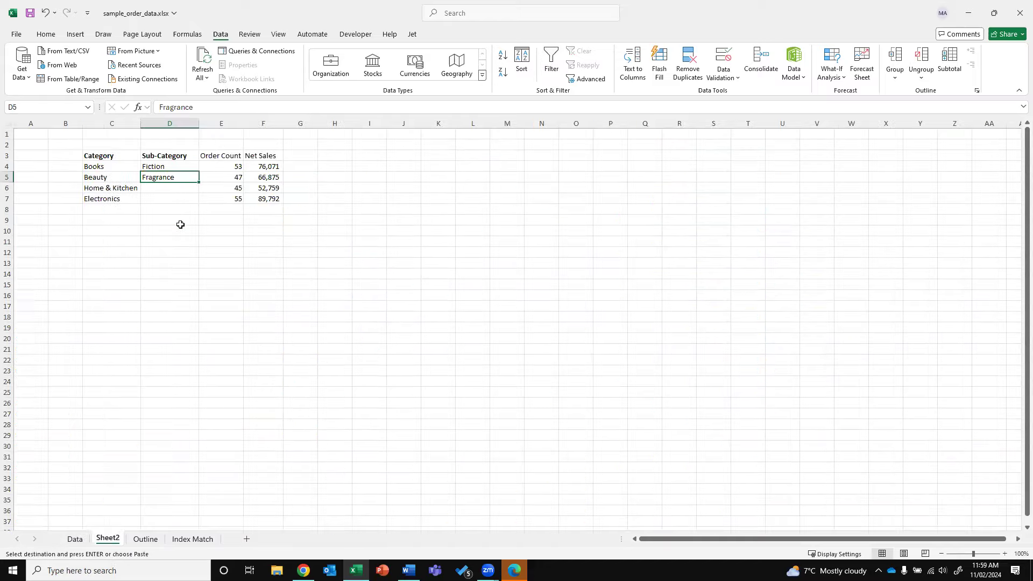
# Copy Appliances beside Home & Kitchen, then cut the Electronics row C7:F7
pyautogui.hotkey('ctrl', 'pageup')
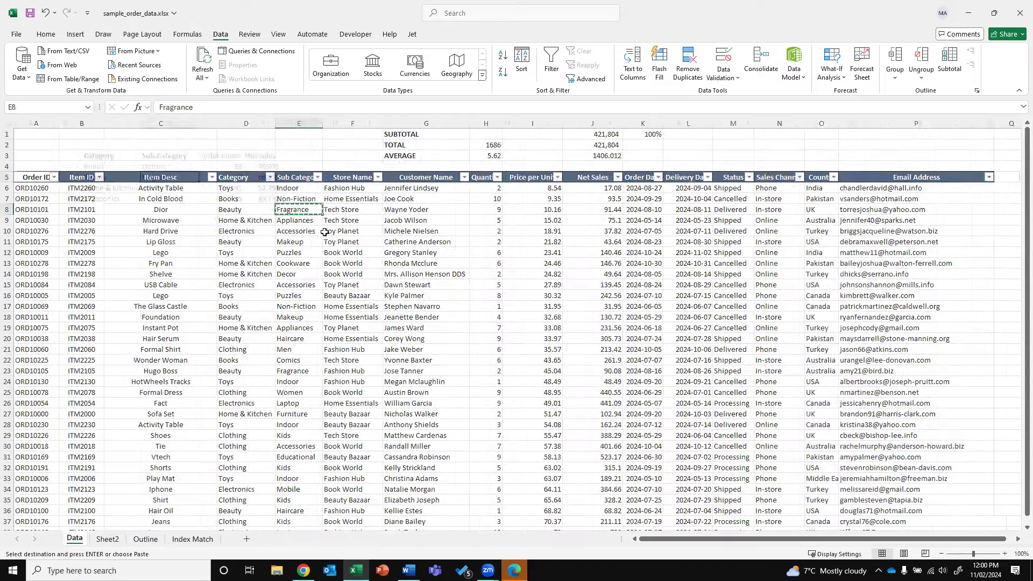
pyautogui.press('Escape')
pyautogui.press('Down')
pyautogui.hotkey('ctrl', 'c')
pyautogui.hotkey('ctrl', 'pagedown')
pyautogui.press('Down')
pyautogui.hotkey('ctrl', 'v')
pyautogui.moveTo(124, 198); pyautogui.dragTo(261, 199)
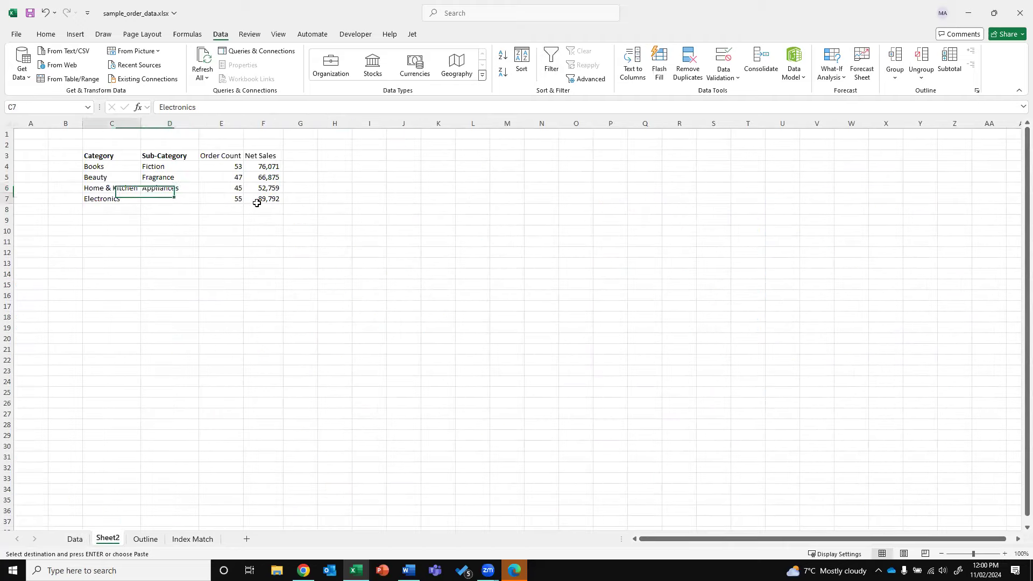
pyautogui.hotkey('ctrl', 'x')
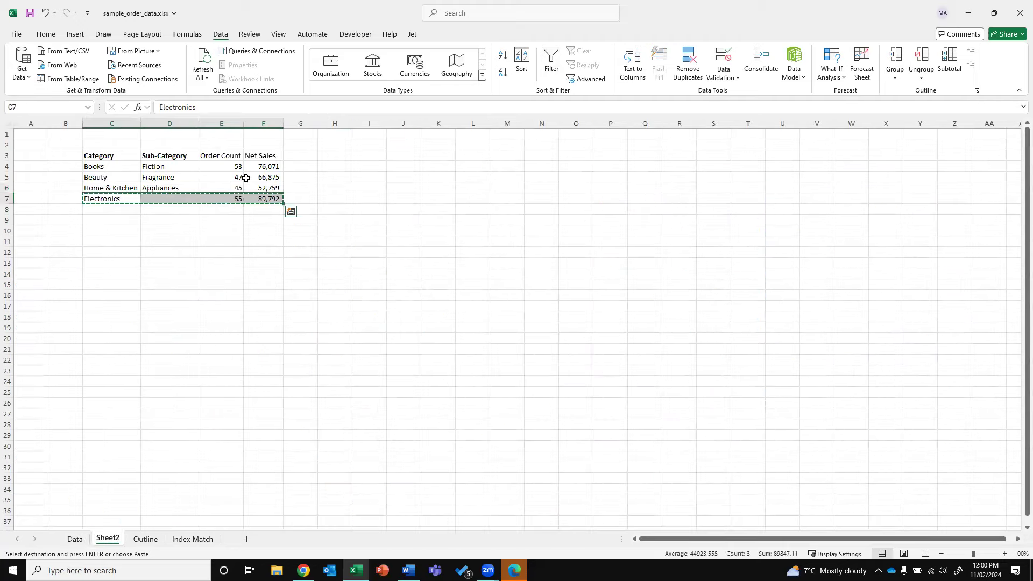
# Paste the Electronics row at row 12 and move the Home & Kitchen row to row 7
pyautogui.press('Down')
pyautogui.press('Down')
pyautogui.press('Down')
pyautogui.press('Down')
pyautogui.press('Down')
pyautogui.press('Return')
pyautogui.moveTo(110, 188); pyautogui.dragTo(271, 187)
pyautogui.hotkey('ctrl', 'x')
pyautogui.press('Down')
pyautogui.hotkey('ctrl', 'v')
# Duplicate the Home & Kitchen row into row 8
pyautogui.press('Down')
pyautogui.press('Up')
pyautogui.hotkey('shift', 'Right')
pyautogui.hotkey('shift', 'Right')
pyautogui.hotkey('shift', 'Right')
pyautogui.hotkey('ctrl', 'c')
pyautogui.press('Down')
pyautogui.press('Return')
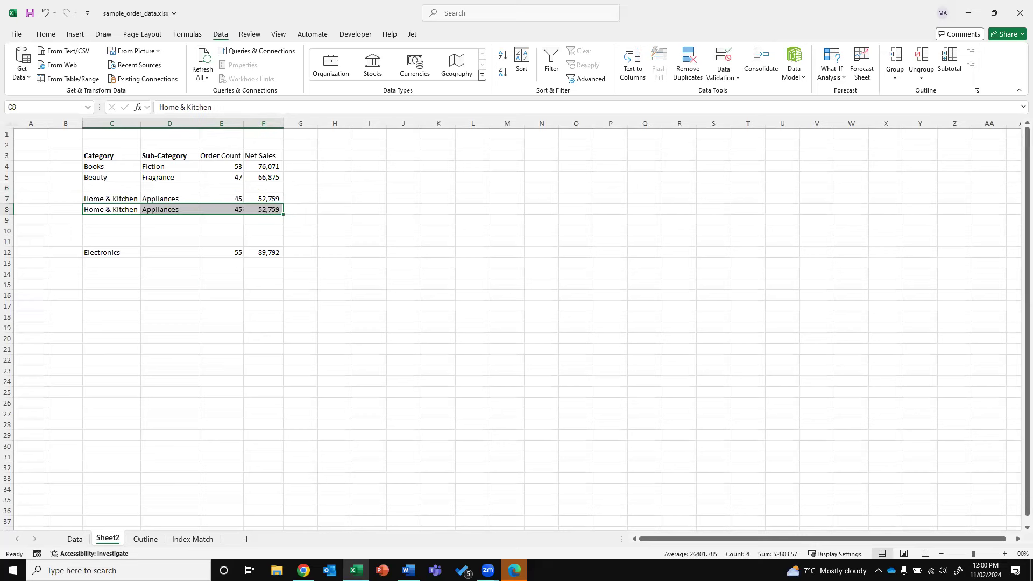
# Copy Cookware from the Data sheet into D8 as the duplicate row's sub-category
pyautogui.click(71, 537)
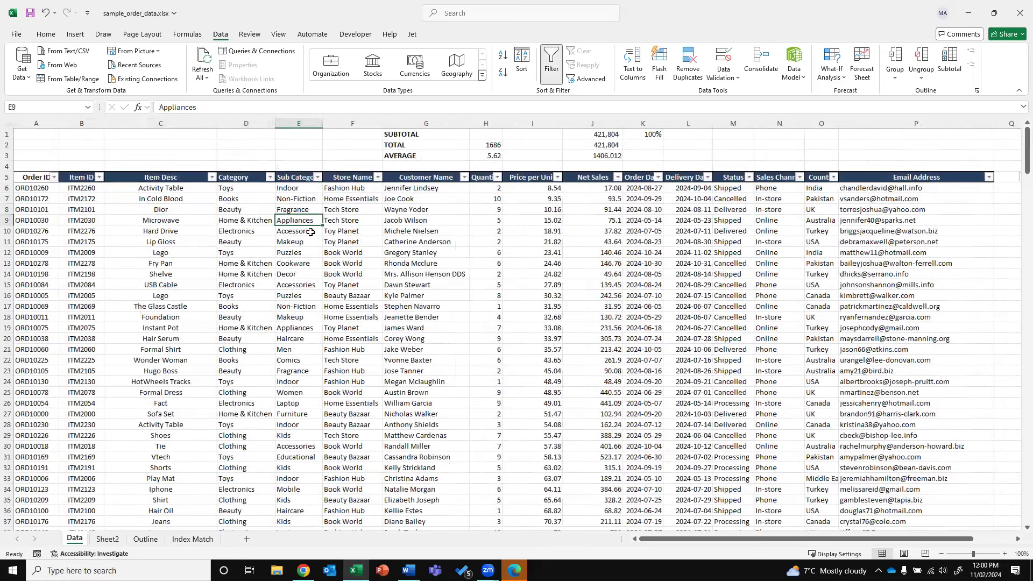
pyautogui.press('Down')
pyautogui.press('Down')
pyautogui.press('Down')
pyautogui.press('Down')
pyautogui.hotkey('ctrl', 'c')
pyautogui.click(107, 538)
pyautogui.press('Return')
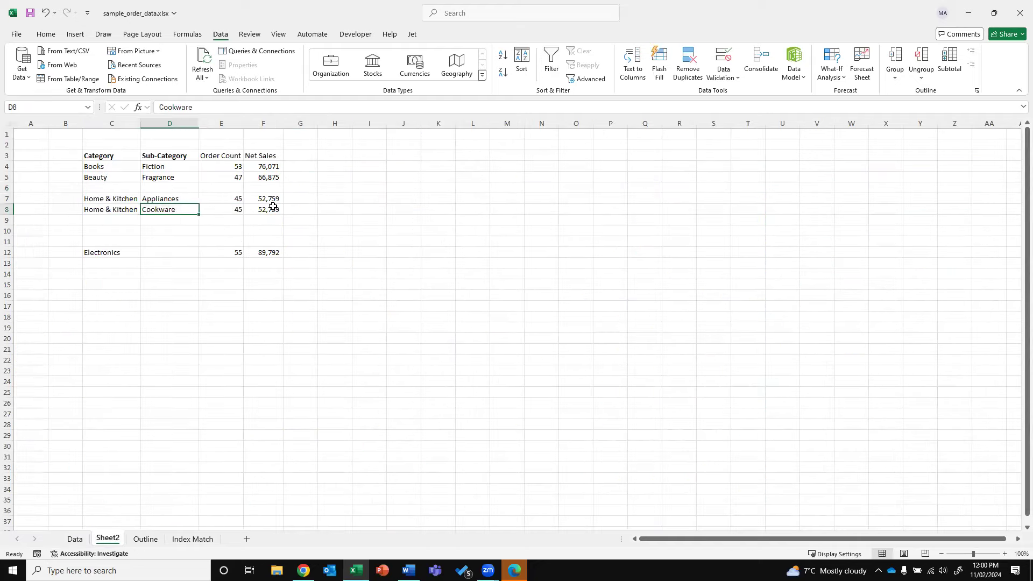
# Review the existing COUNTIF formulas in E7 and E4 without changing them
pyautogui.doubleClick(239, 198)
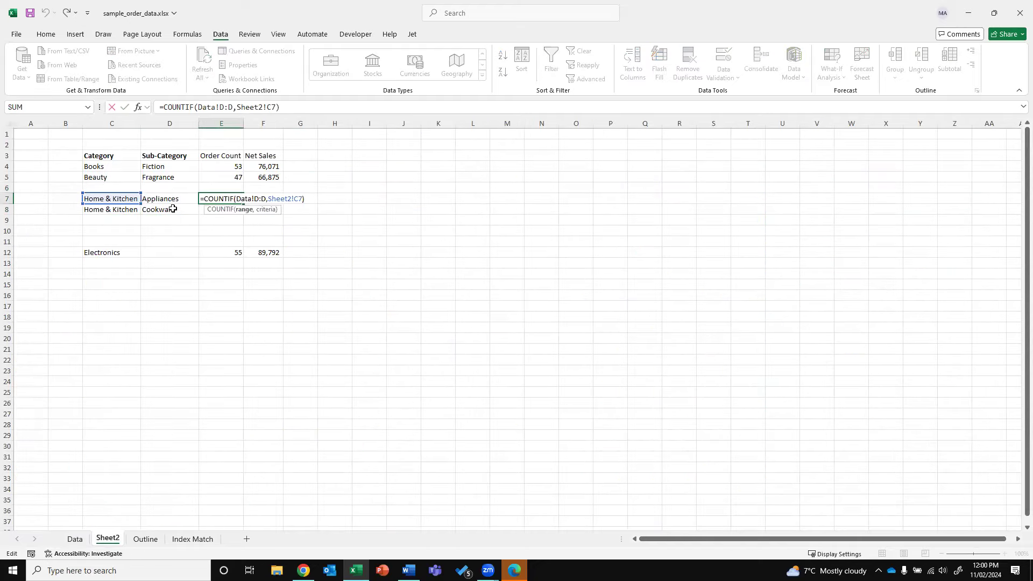
pyautogui.press('Escape')
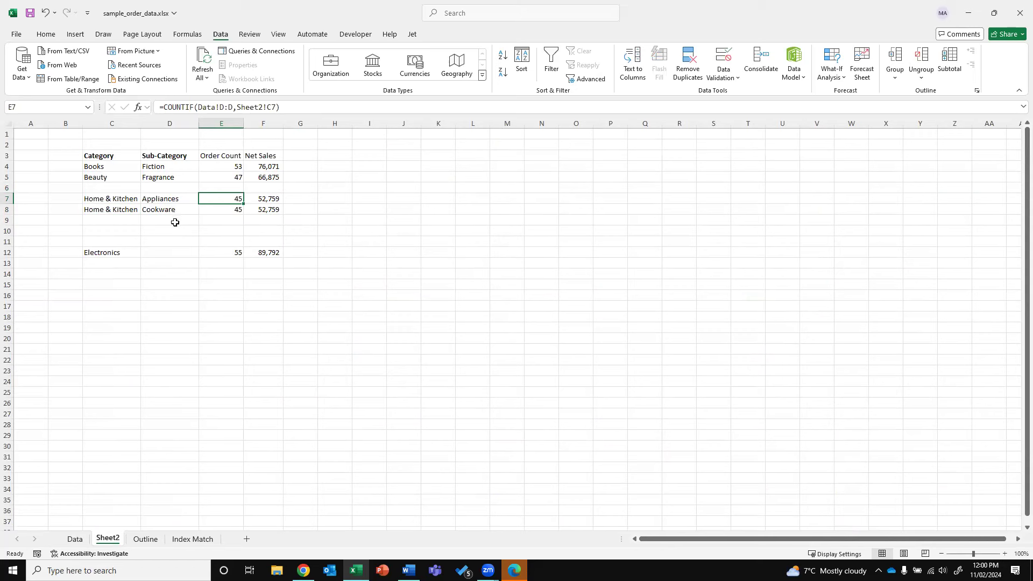
pyautogui.doubleClick(235, 167)
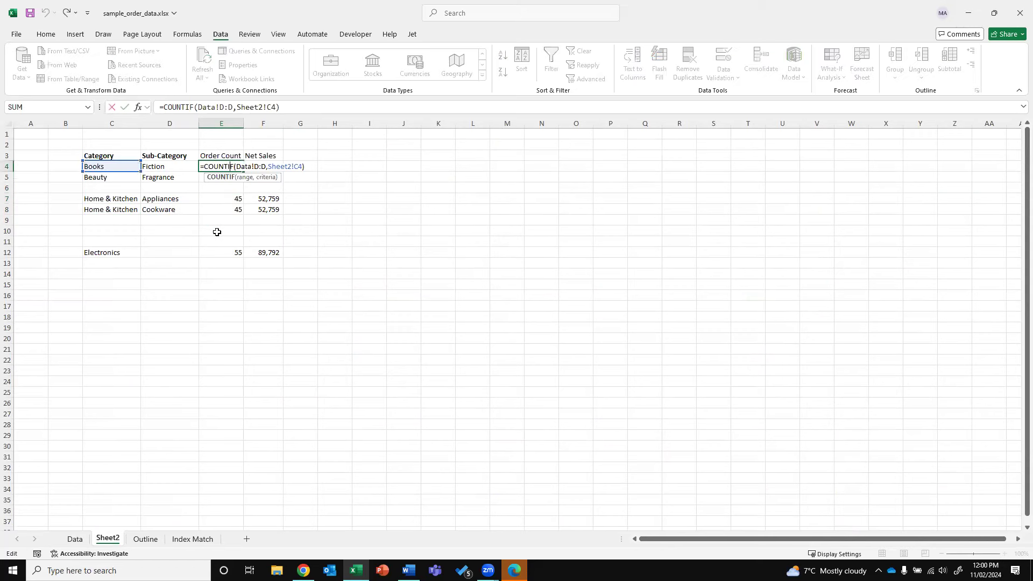
pyautogui.press('Escape')
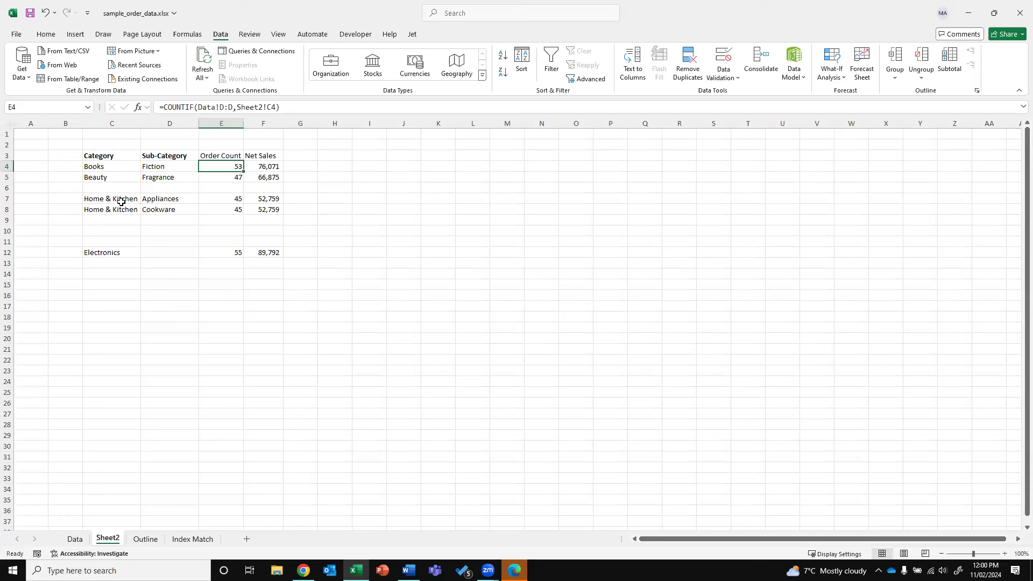
# Begin a =COUNTIFS( formula in the Appliances order count cell E7
pyautogui.click(162, 200)
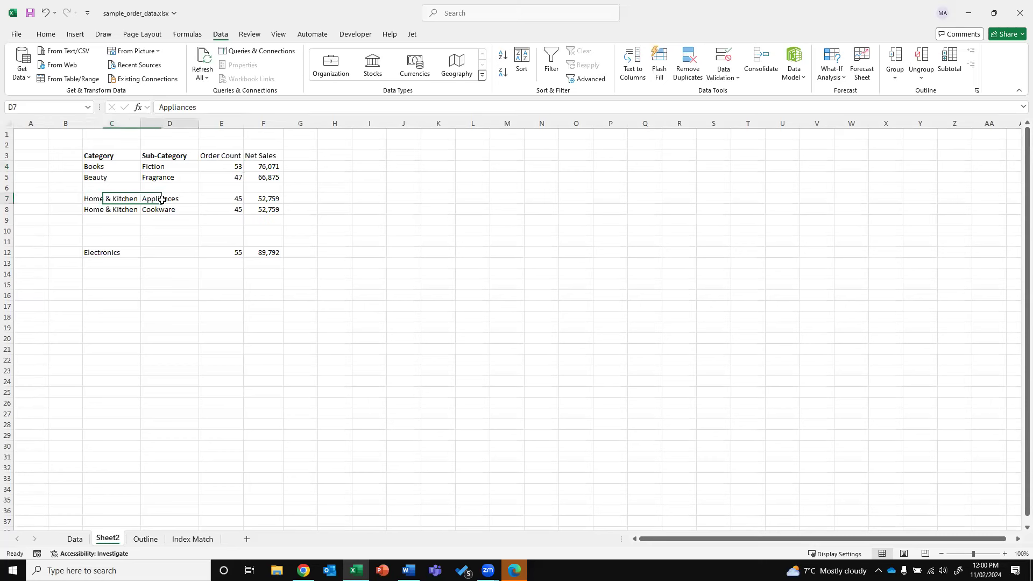
pyautogui.click(221, 200)
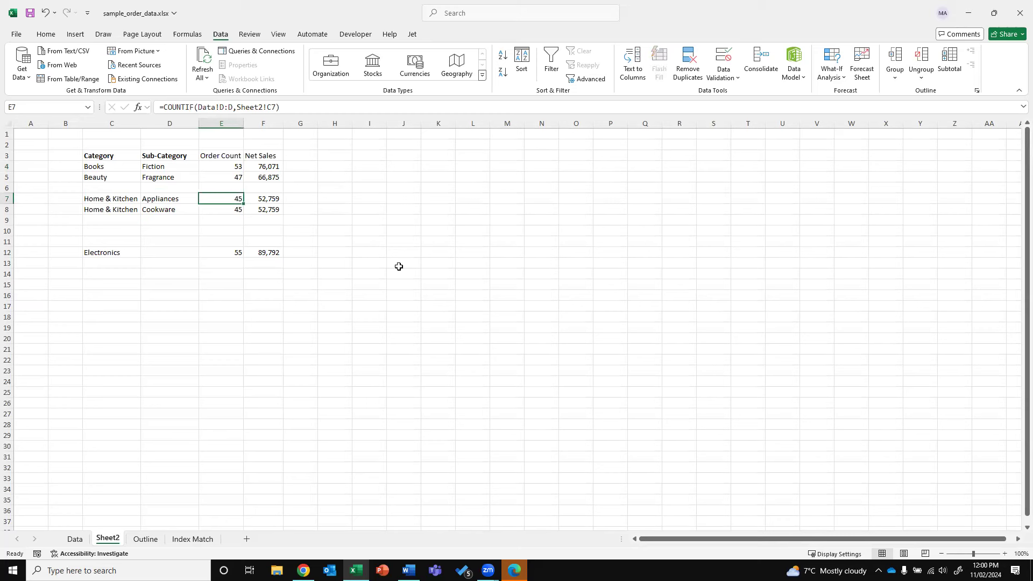
pyautogui.write('=COUNTIFS')
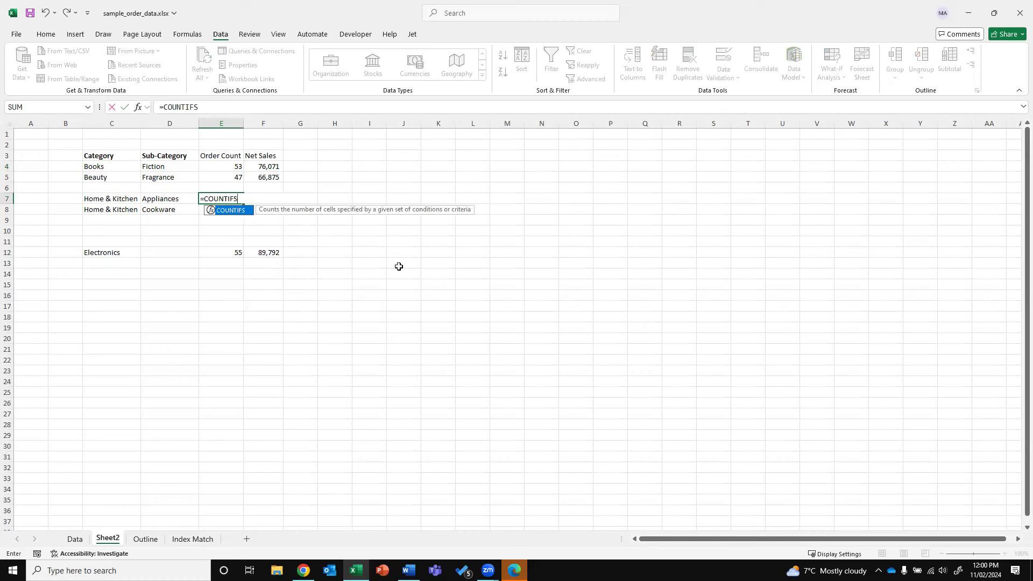
pyautogui.write('(')
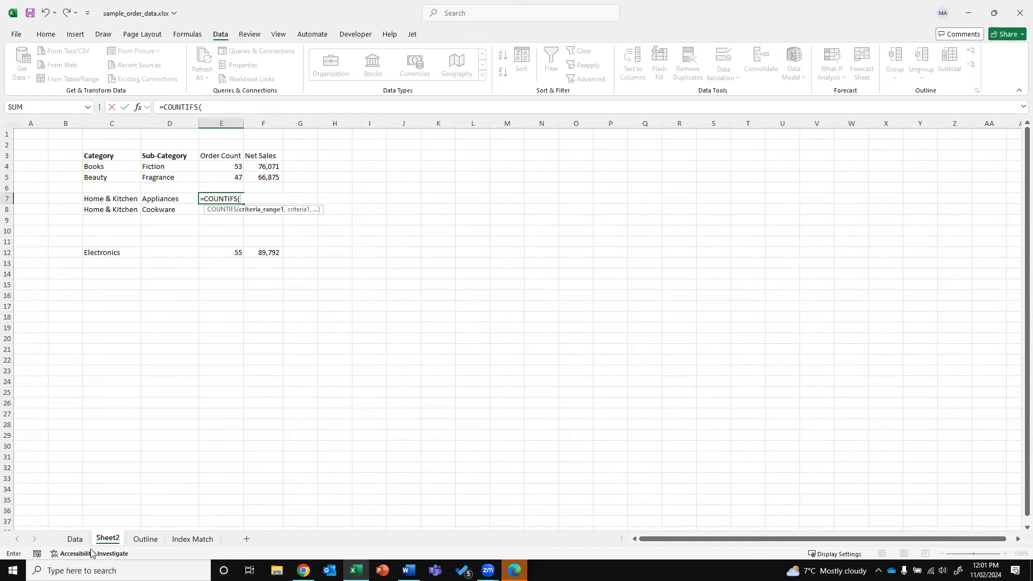
# Add the Data sheet's Category column (D:D) with C7 as the first COUNTIFS criteria pair
pyautogui.click(75, 538)
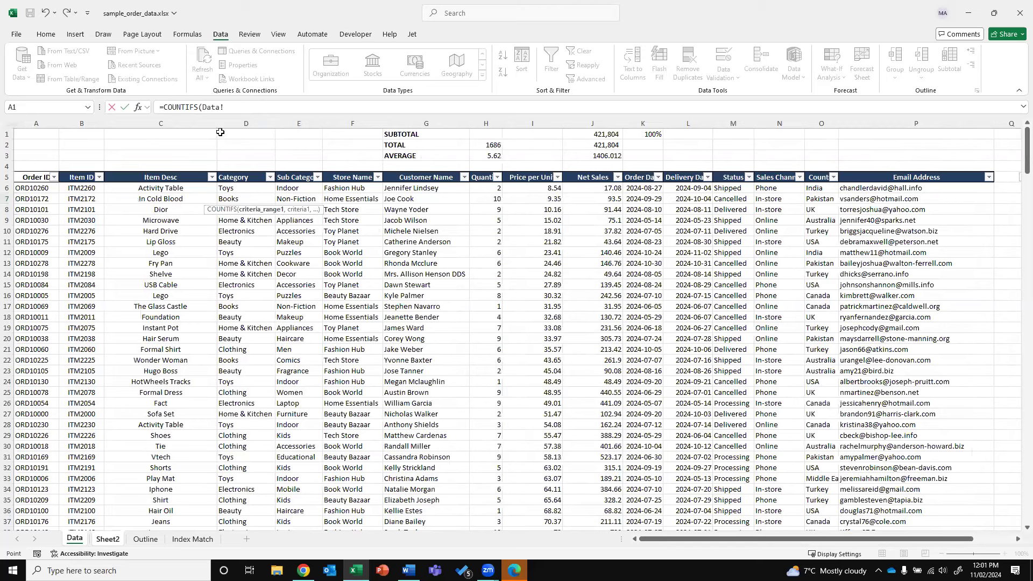
pyautogui.click(233, 120)
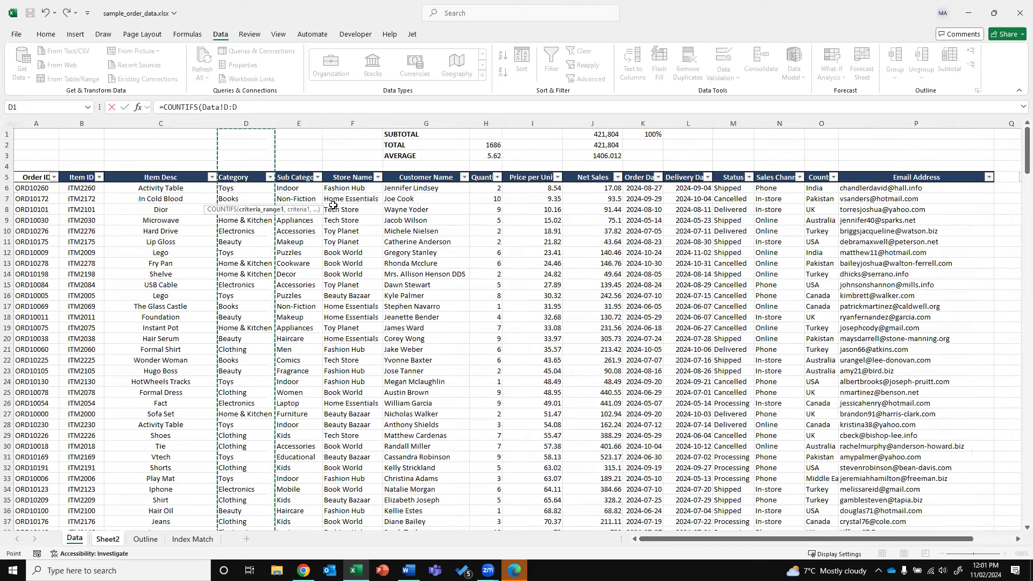
pyautogui.write(',')
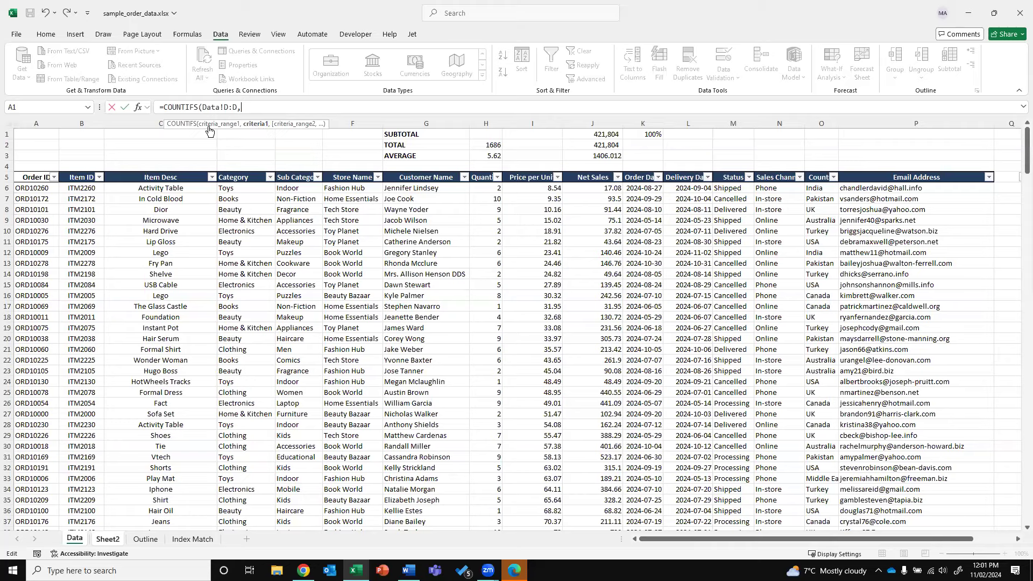
pyautogui.click(107, 539)
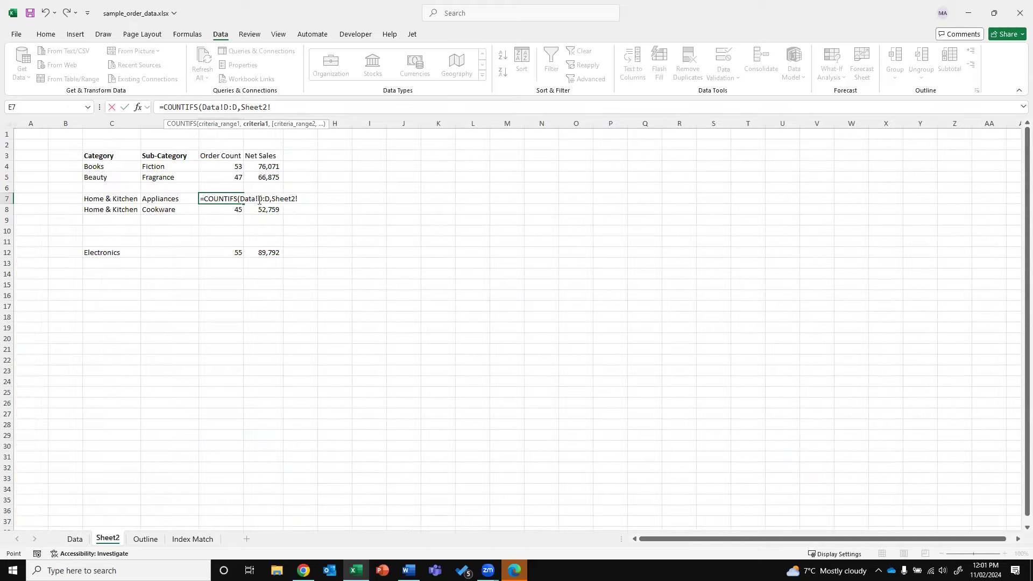
pyautogui.click(118, 198)
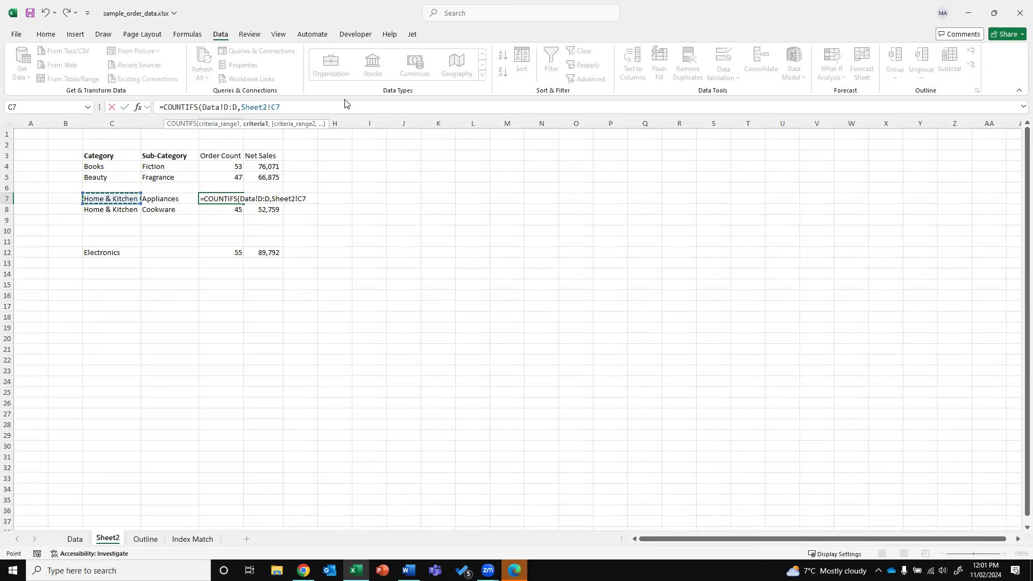
pyautogui.click(293, 108)
pyautogui.write(',')
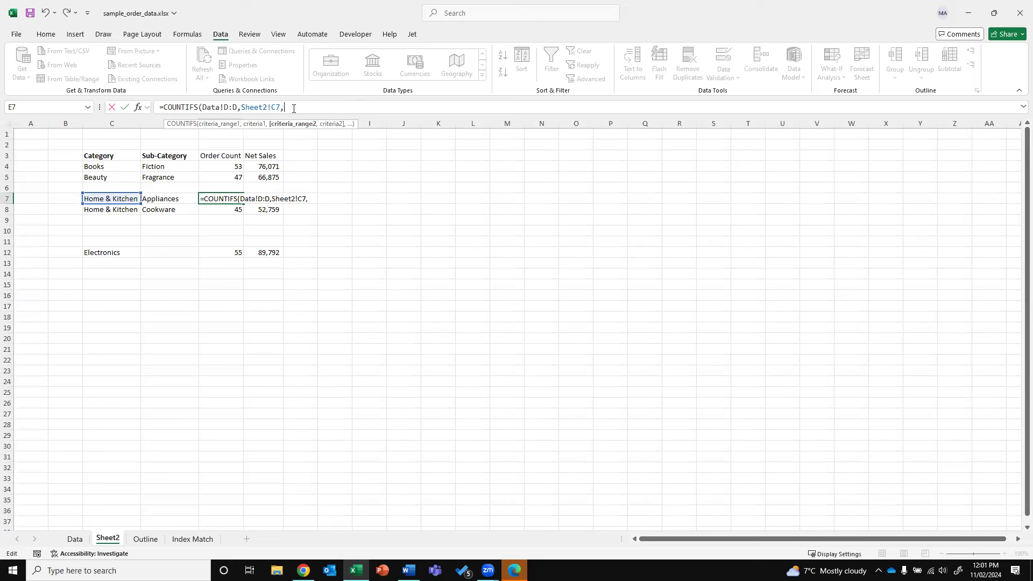
# Add Sub Category (Data!E:E) matched to D7 as the second pair and commit, giving 14
pyautogui.click(73, 540)
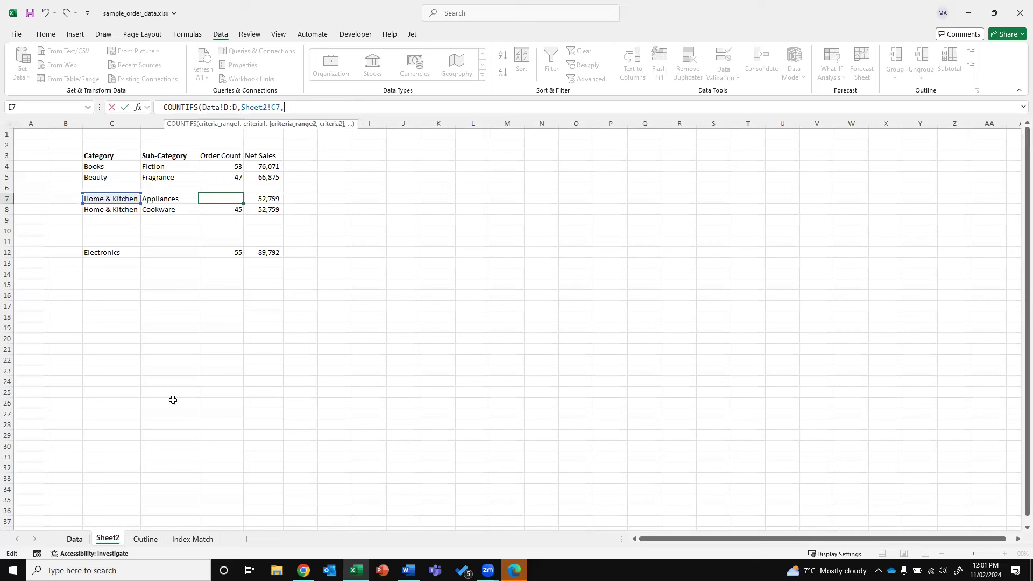
pyautogui.click(304, 118)
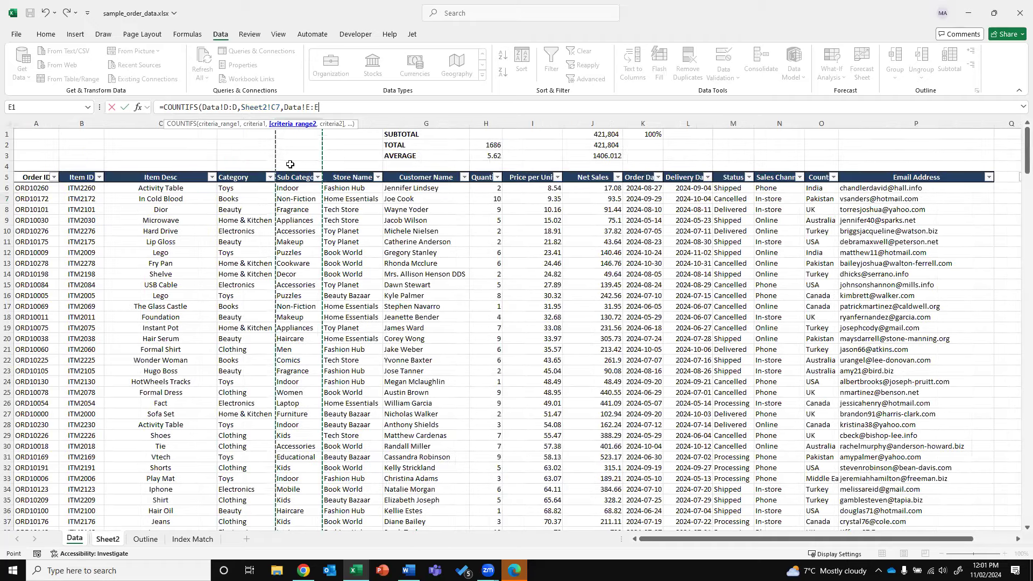
pyautogui.write(',')
pyautogui.click(110, 539)
pyautogui.click(164, 200)
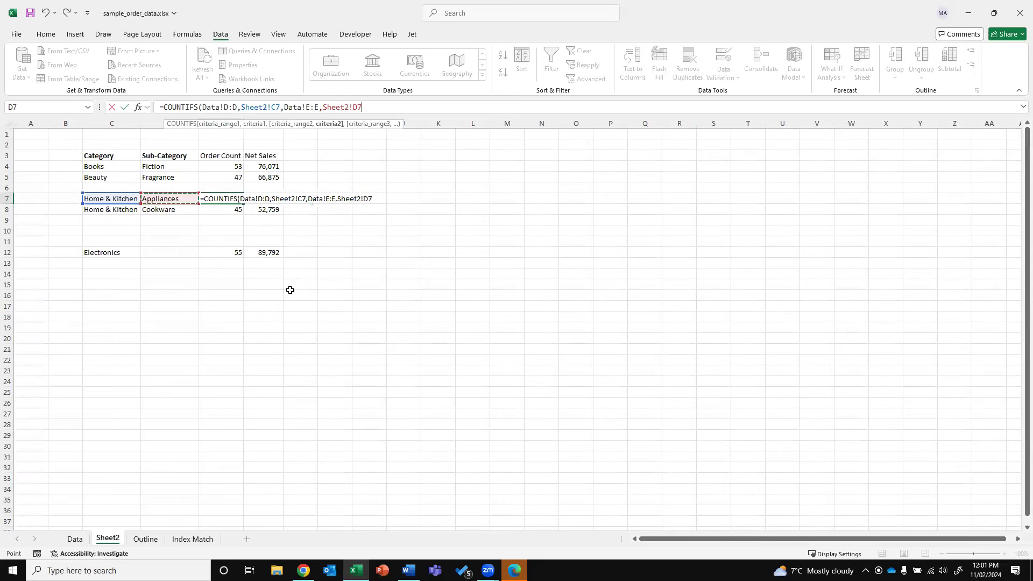
pyautogui.write(')')
pyautogui.press('BackSpace')
pyautogui.write(',')
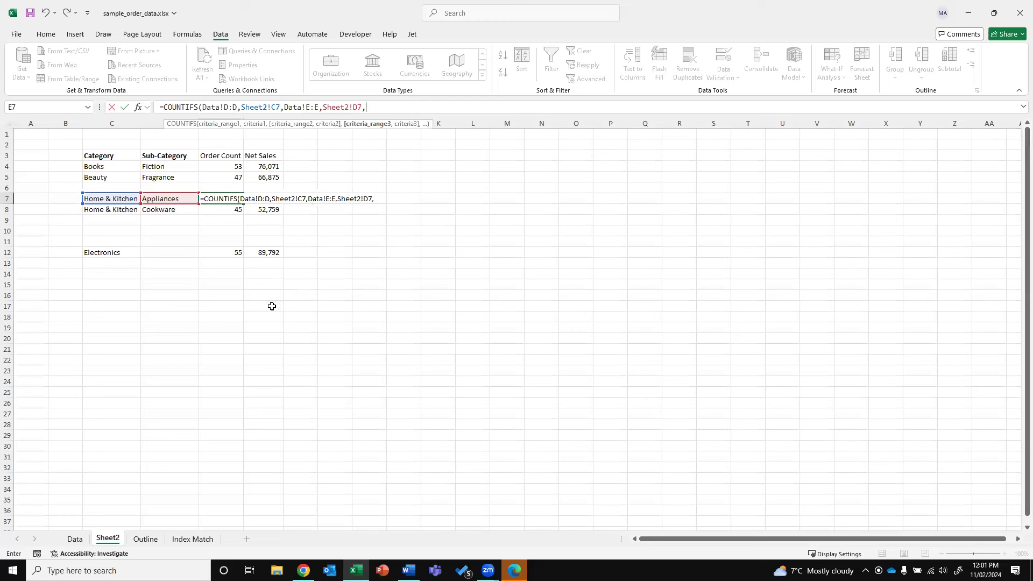
pyautogui.press('BackSpace')
pyautogui.write(')')
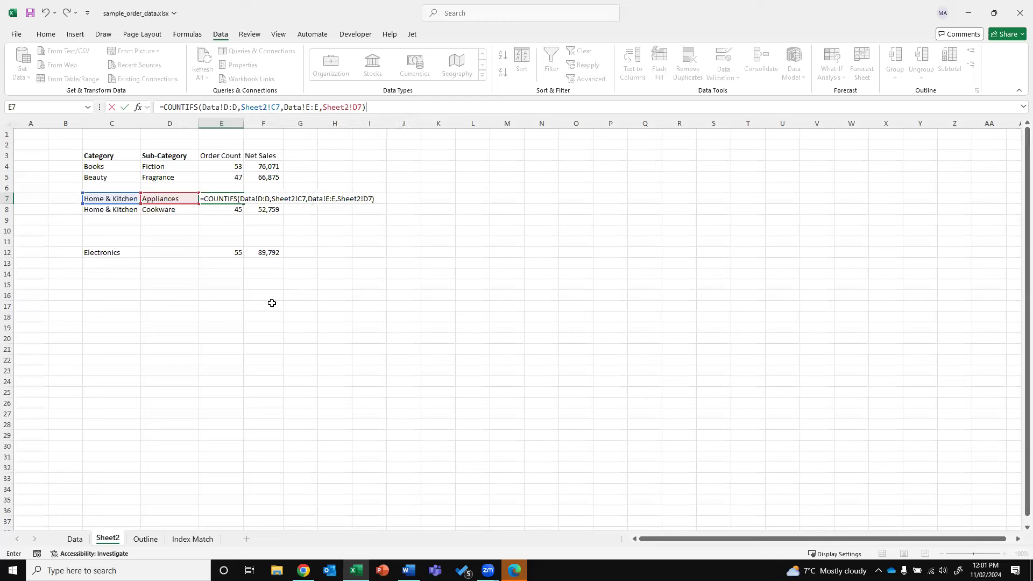
pyautogui.press('Return')
pyautogui.press('Up')
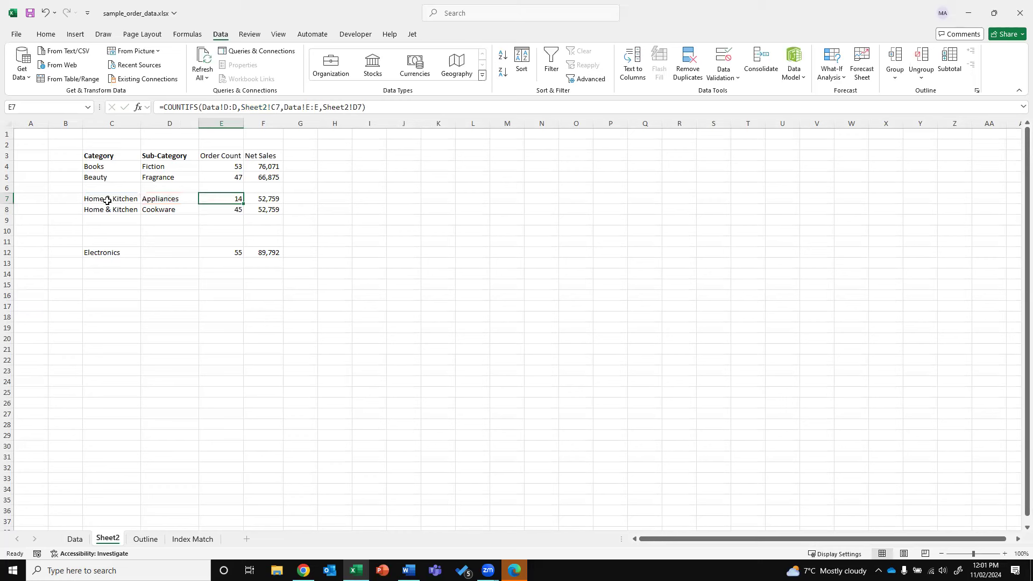
# Filter the Data sheet's Category column to Home & Kitchen only
pyautogui.click(172, 203)
pyautogui.click(224, 203)
pyautogui.click(76, 541)
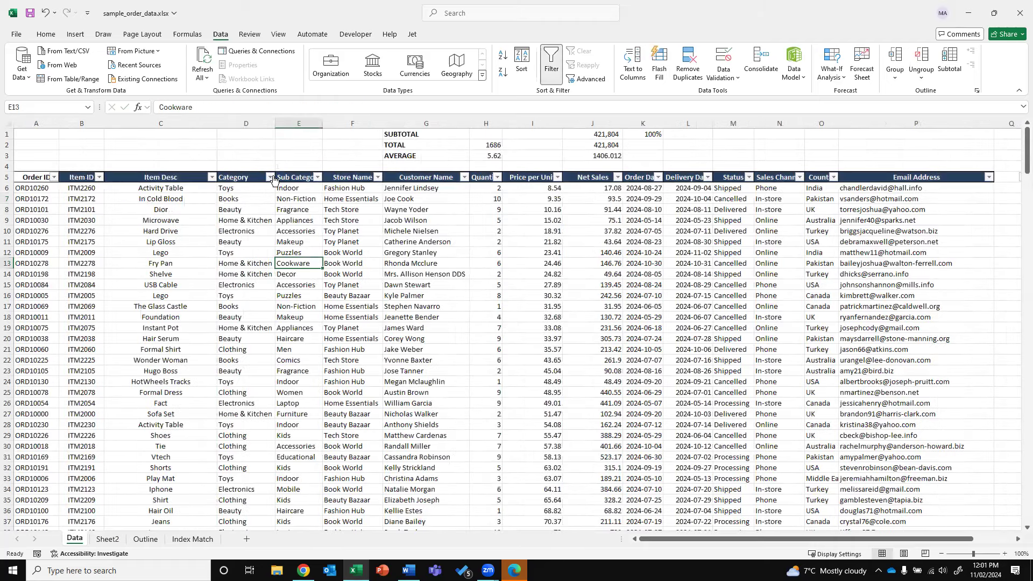
pyautogui.click(271, 177)
pyautogui.click(181, 318)
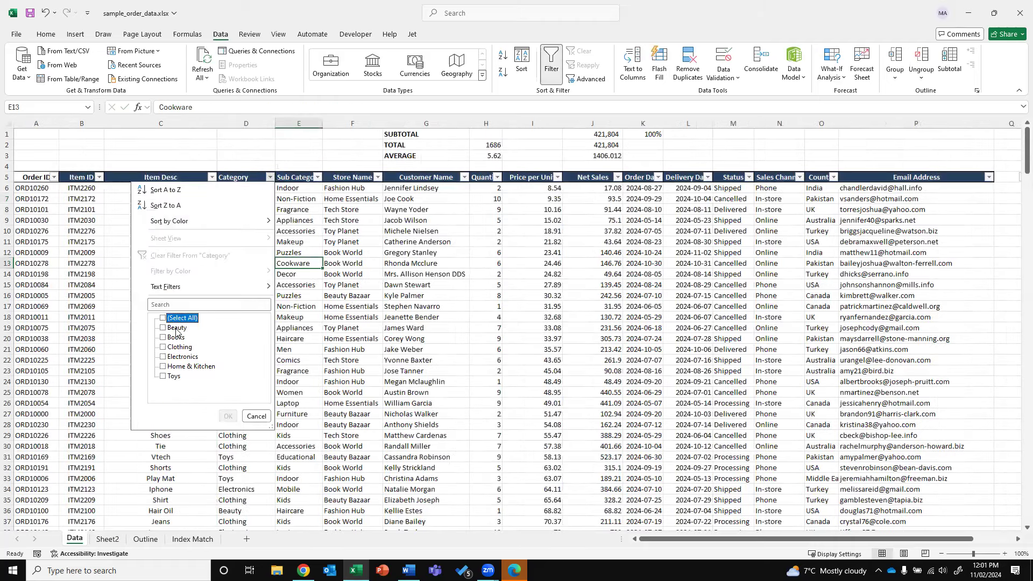
pyautogui.click(177, 368)
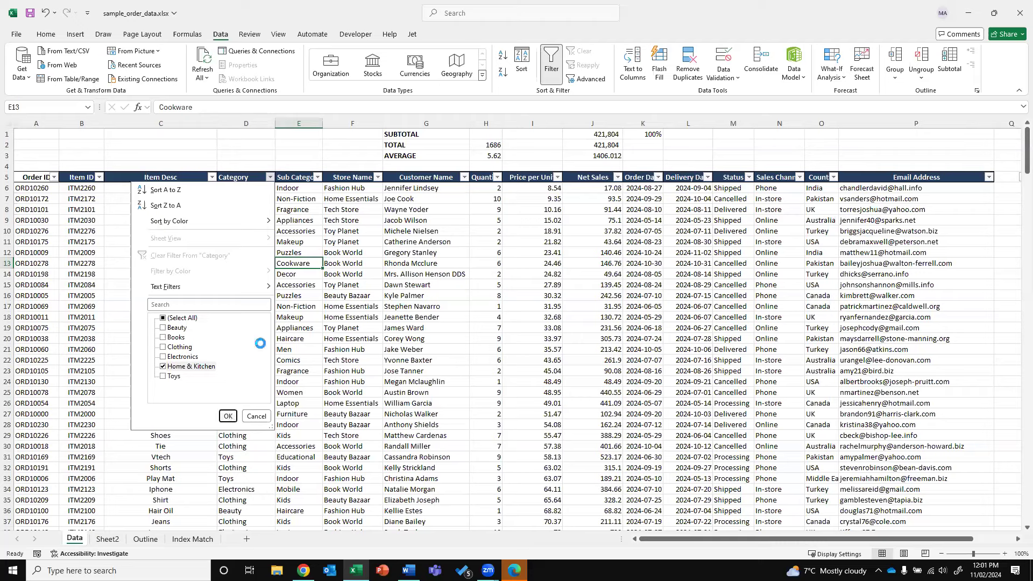
pyautogui.click(318, 178)
# Filter Sub Category to Appliances and select the visible rows, confirming 14 records
pyautogui.click(210, 318)
pyautogui.press('space')
pyautogui.click(275, 416)
pyautogui.click(299, 190)
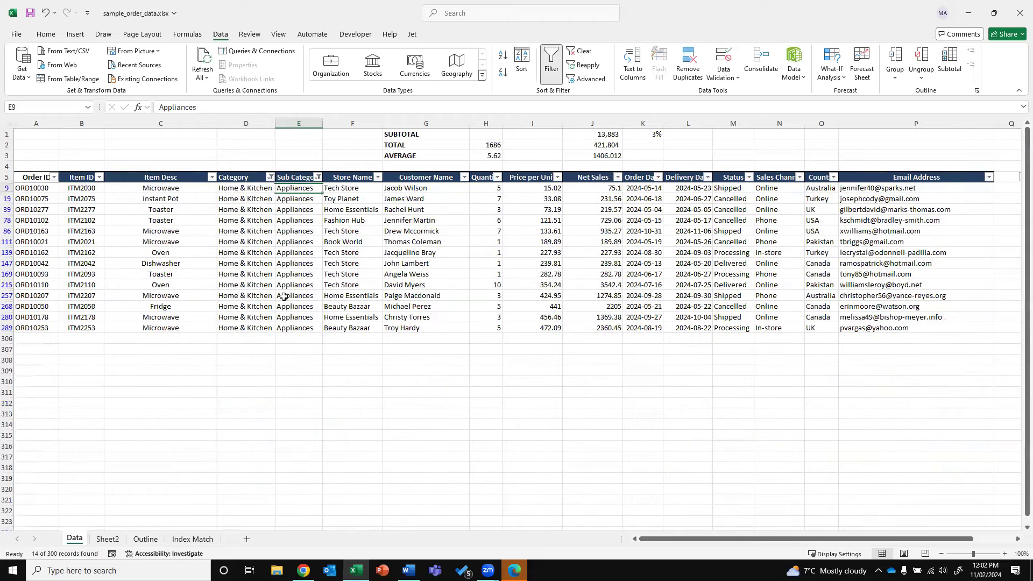
pyautogui.hotkey('ctrl', 'shift', 'Down')
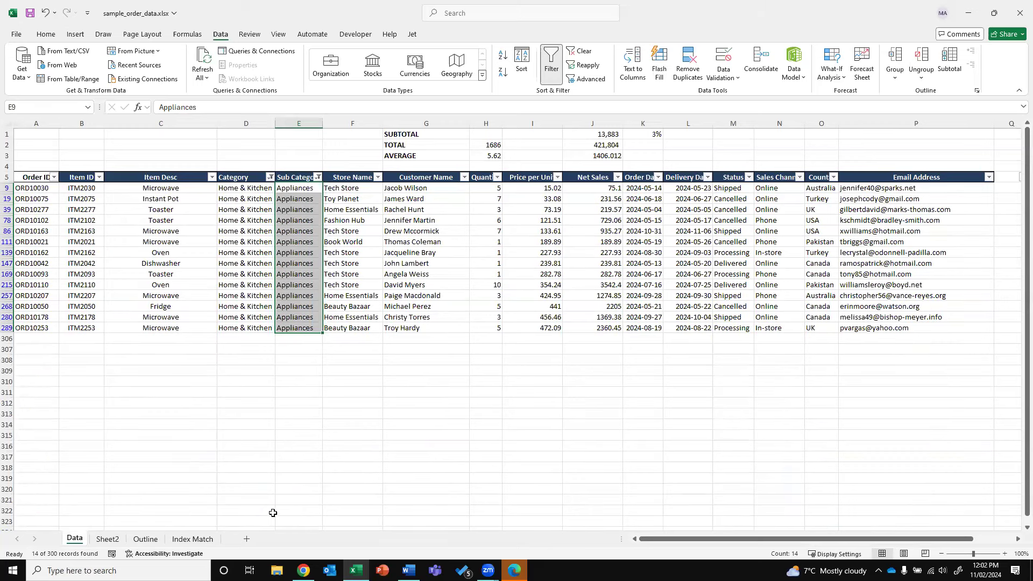
pyautogui.click(107, 539)
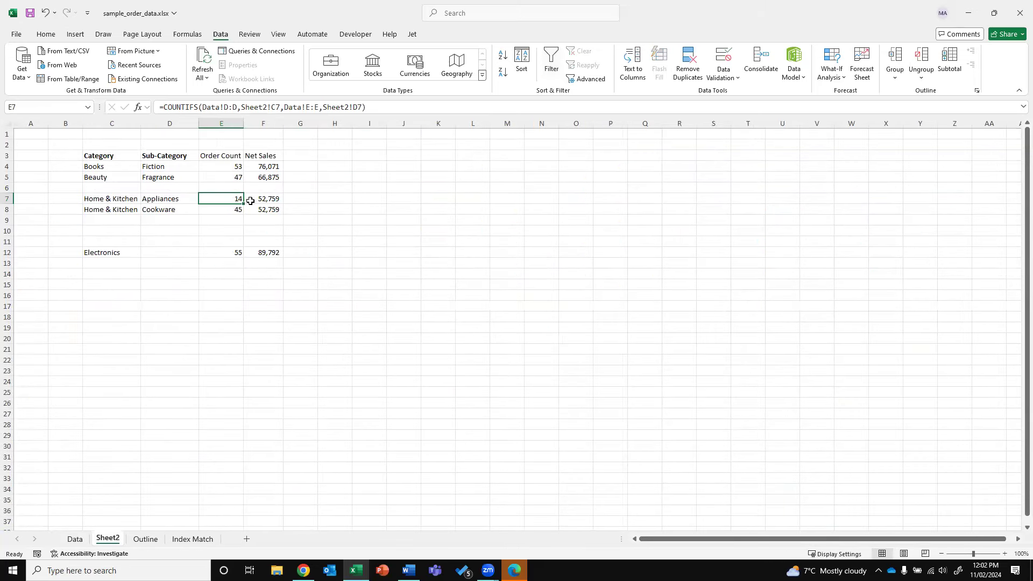
# Copy the E7 COUNTIFS formula into E8 for Cookware, giving 11
pyautogui.hotkey('ctrl', 'c')
pyautogui.click(204, 208)
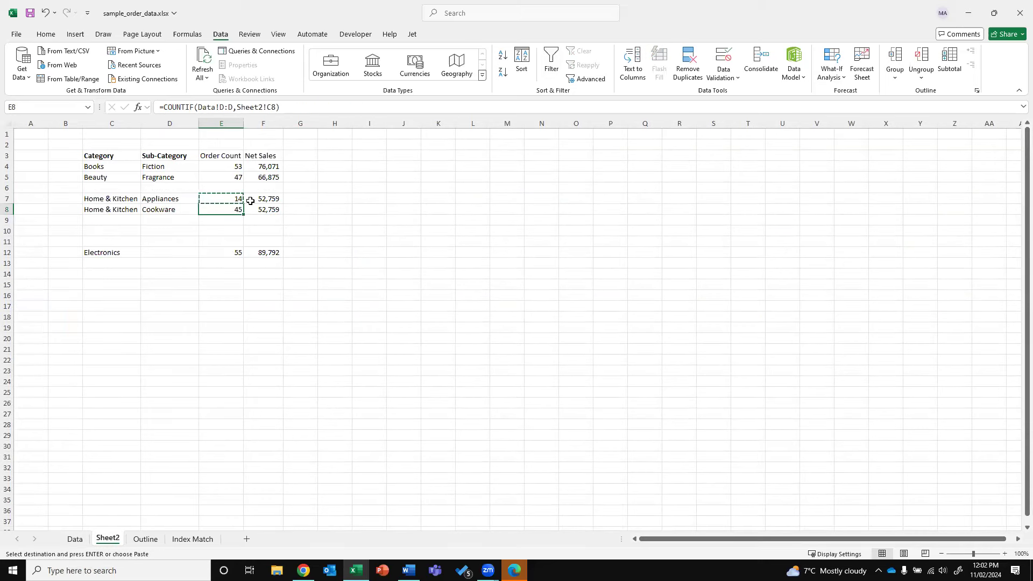
pyautogui.hotkey('ctrl', 'v')
pyautogui.press('Escape')
pyautogui.press('Up')
pyautogui.press('Down')
pyautogui.press('Up')
pyautogui.press('Down')
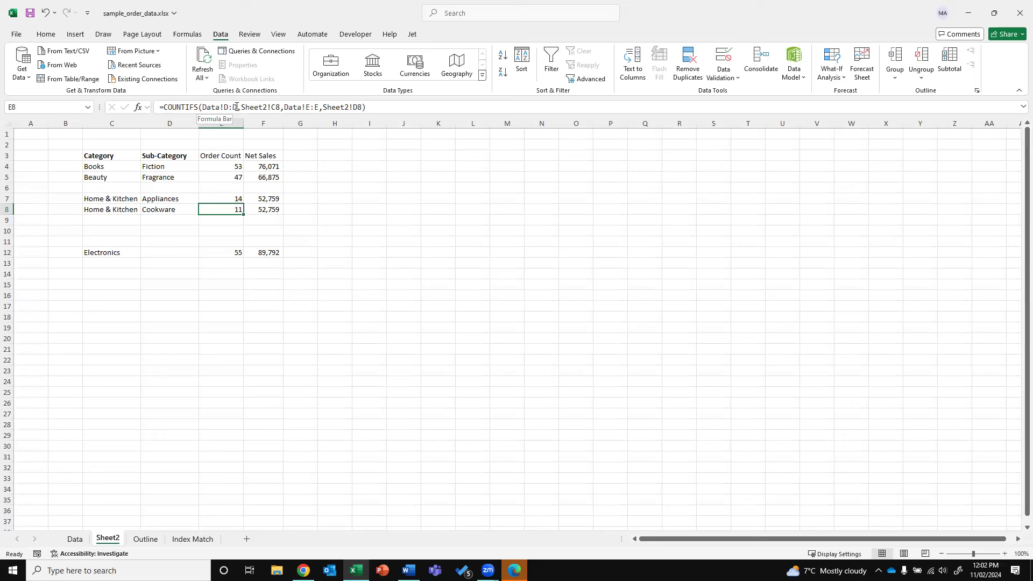
pyautogui.moveTo(283, 106); pyautogui.dragTo(368, 106)
pyautogui.hotkey('ctrl', 'Return')
# Clear the old Net Sales values in F7 and F8 and start a new formula in F7
pyautogui.click(281, 198)
pyautogui.press('Delete')
pyautogui.press('Down')
pyautogui.press('Delete')
pyautogui.press('Up')
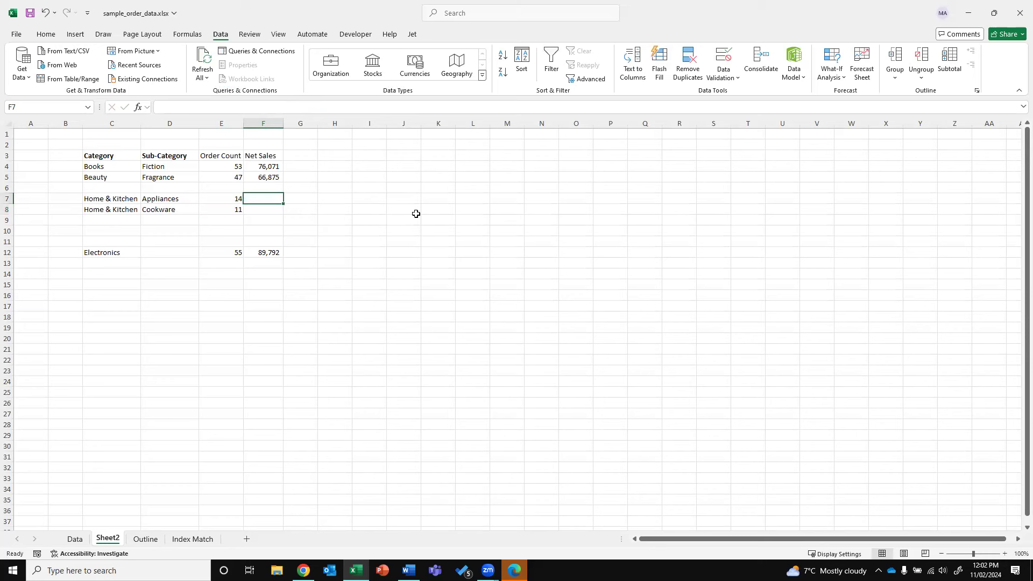
pyautogui.press('Left')
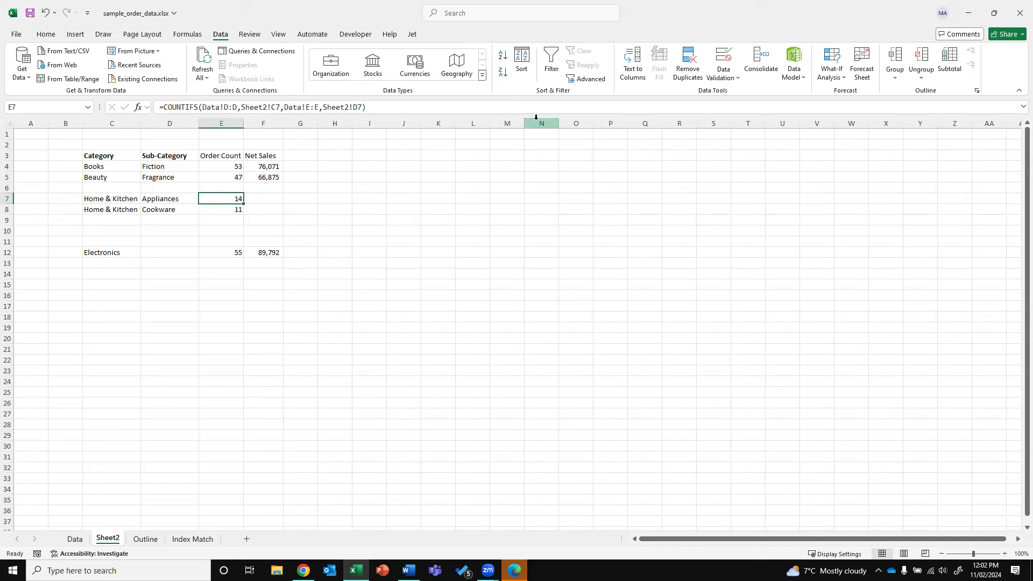
pyautogui.click(268, 200)
pyautogui.write('=')
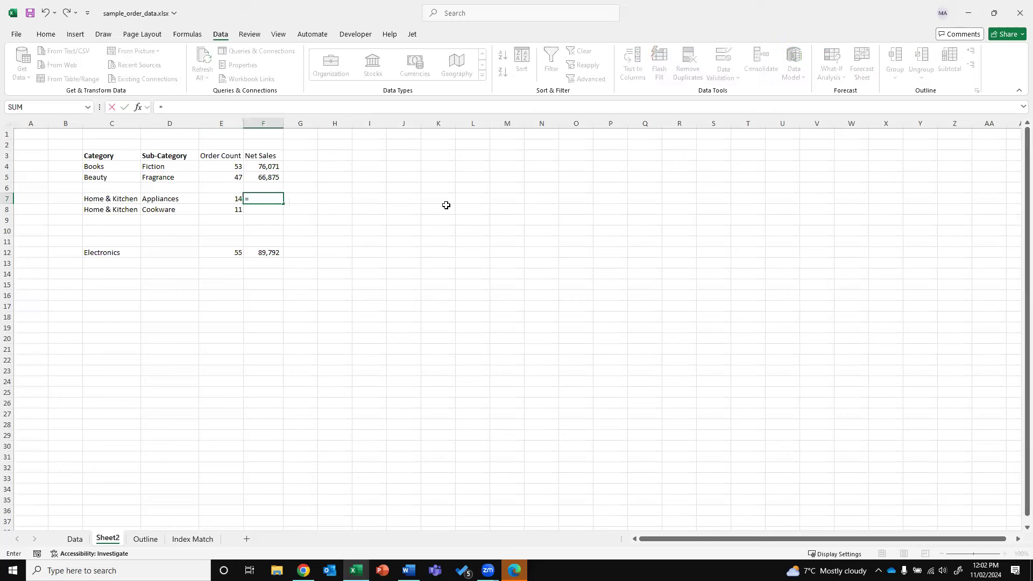
pyautogui.hotkey('alt', 'Tab')
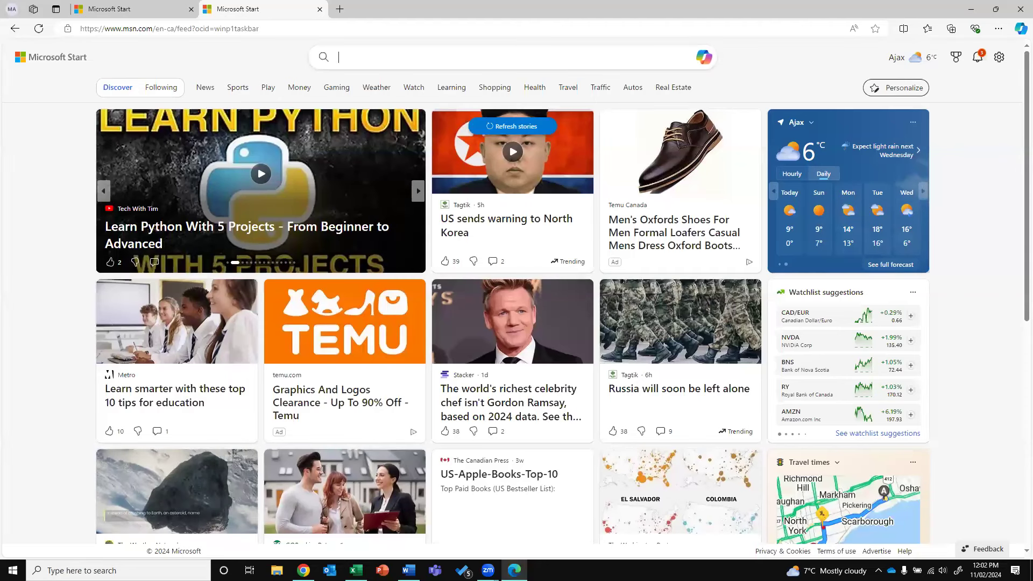
pyautogui.hotkey('alt', 'Tab')
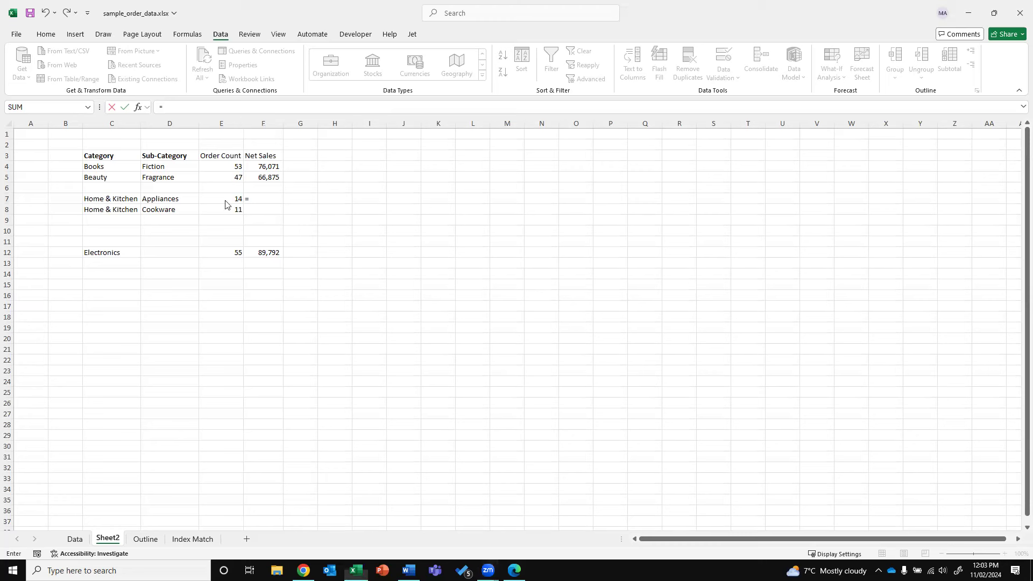
# Review F5's SUMIF formula and its Data!J:J sum range without changing it
pyautogui.press('Escape')
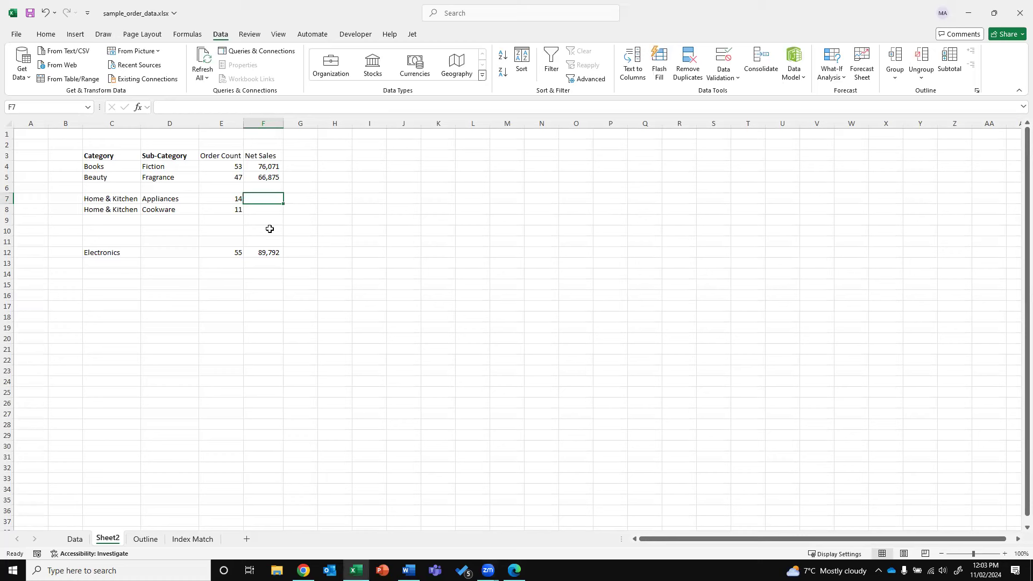
pyautogui.press('Up')
pyautogui.press('Up')
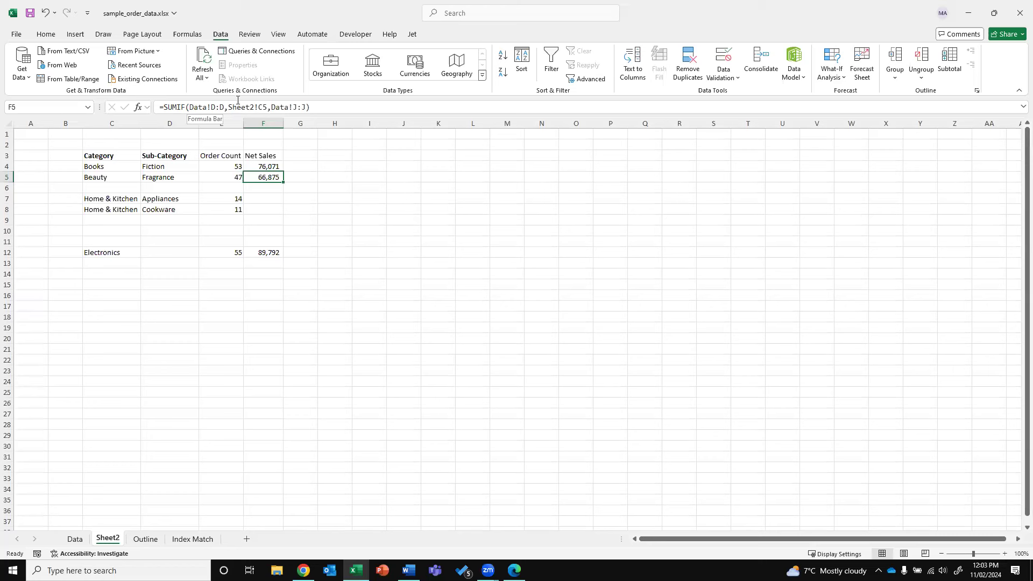
pyautogui.moveTo(306, 108); pyautogui.dragTo(270, 107)
pyautogui.press('Escape')
# Enter a bare =SUMIFS in F7, which shows #CALC!
pyautogui.press('Down')
pyautogui.press('Down')
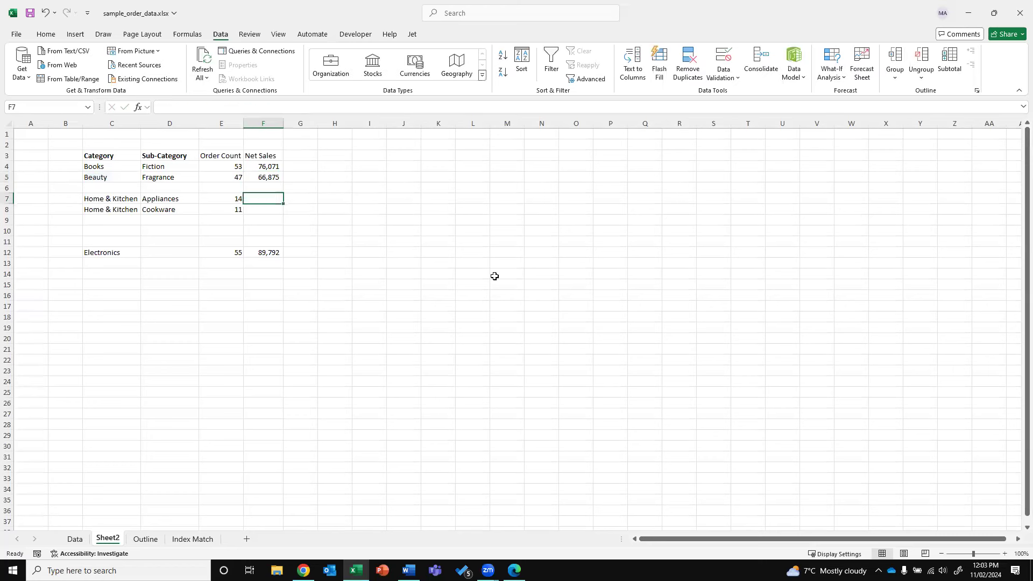
pyautogui.write('=')
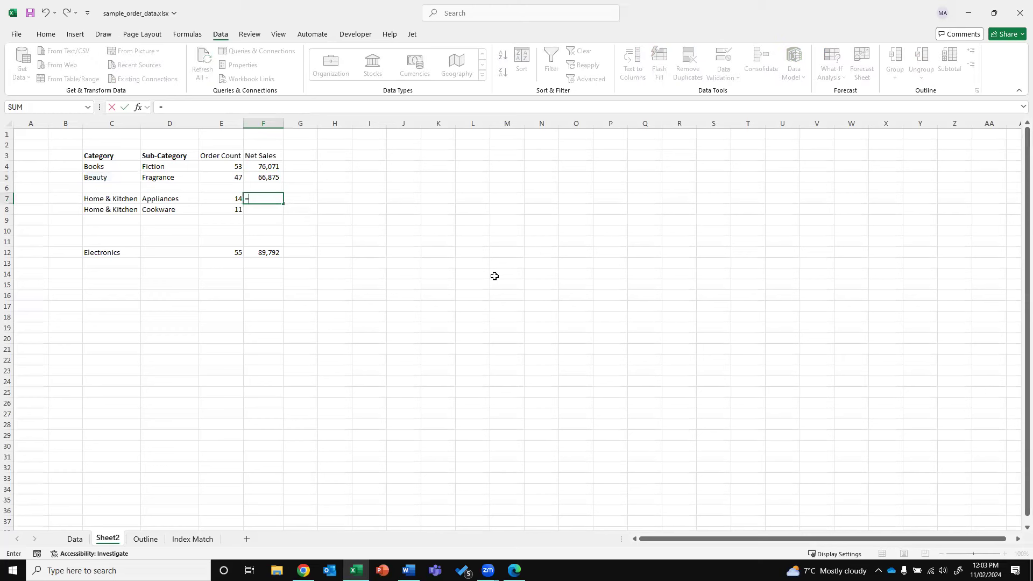
pyautogui.write('SUM')
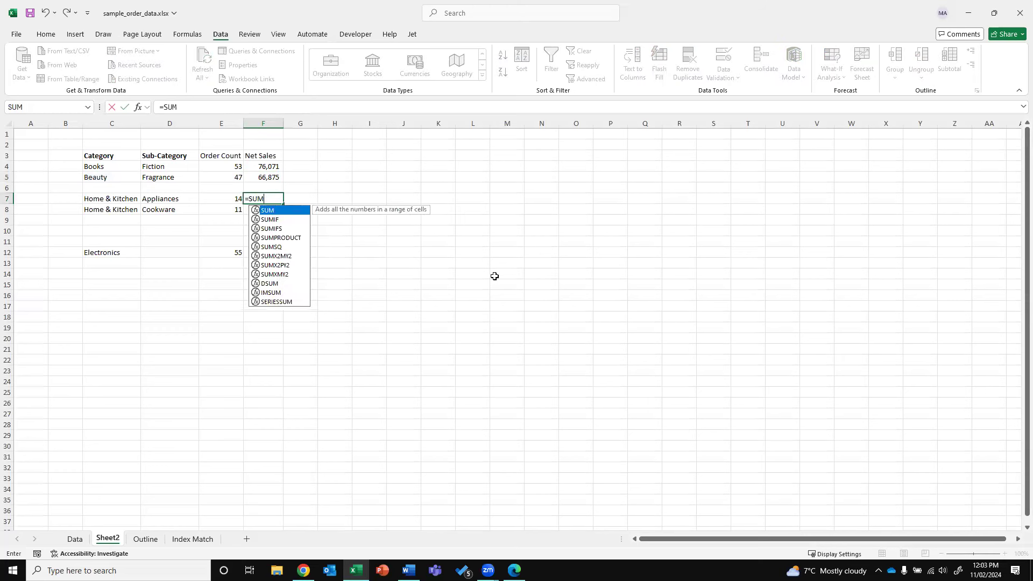
pyautogui.write('IF')
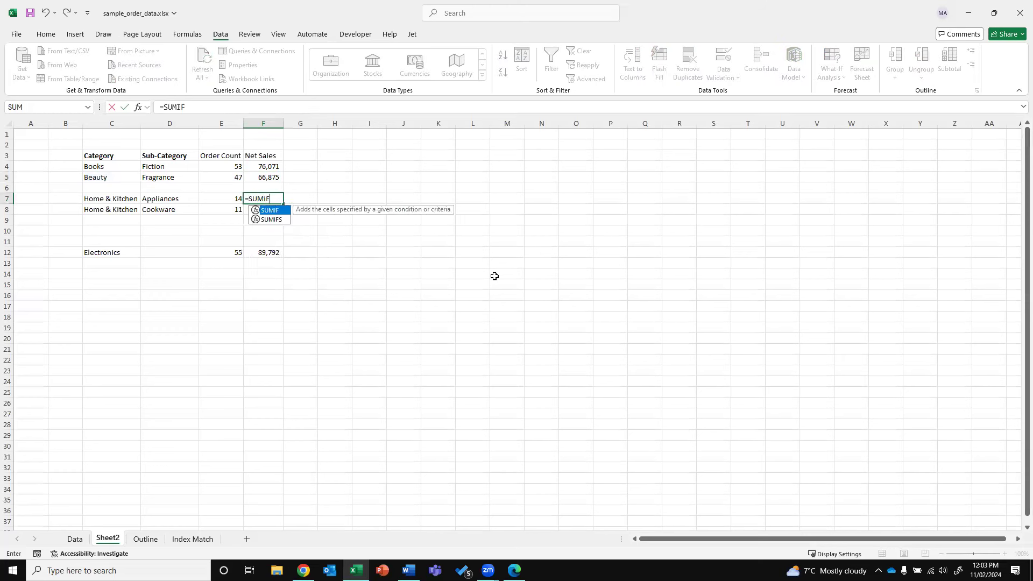
pyautogui.write('S')
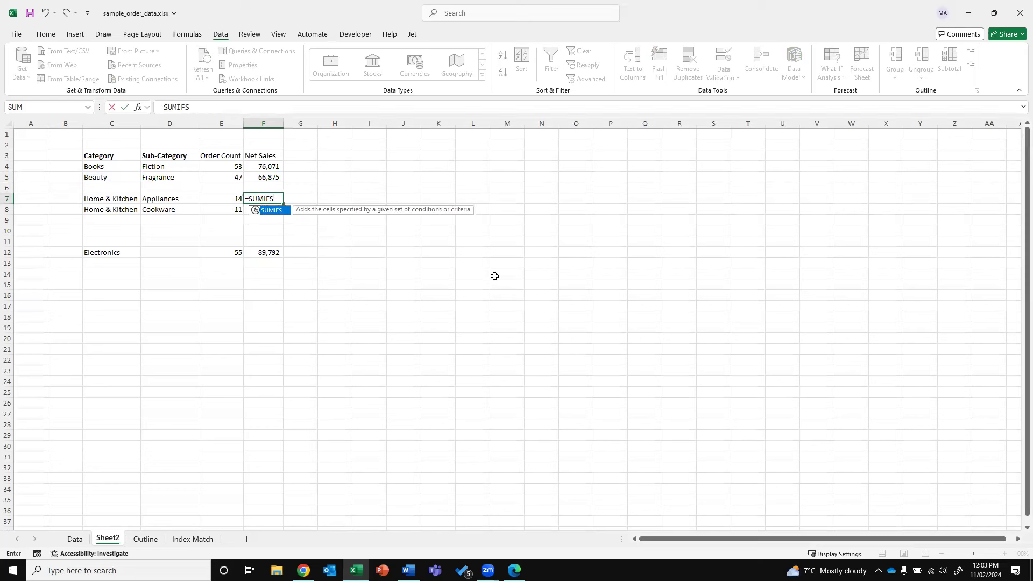
pyautogui.press('Escape')
pyautogui.press('Up')
pyautogui.press('Up')
pyautogui.press('Right')
pyautogui.press('Up')
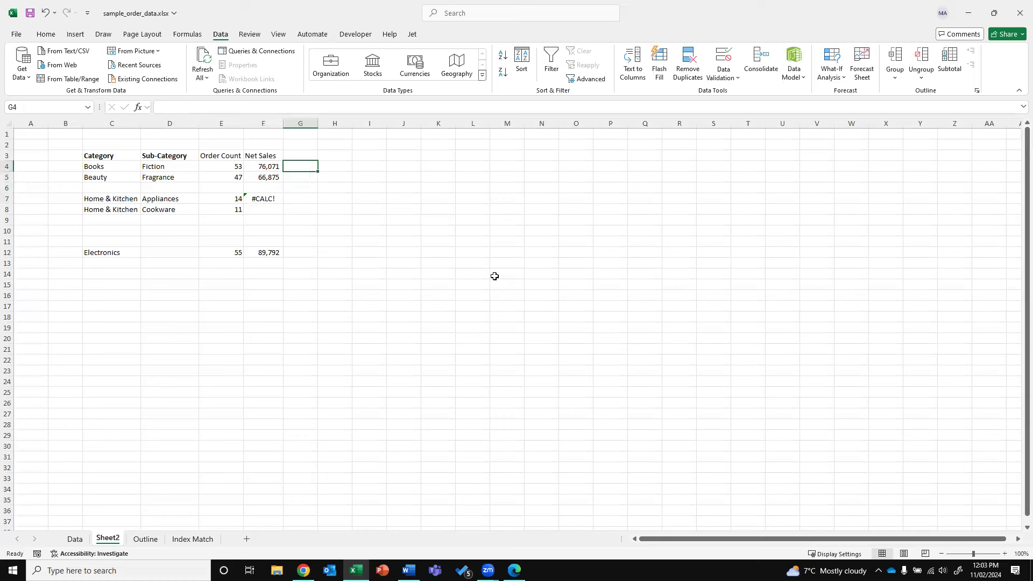
# Write 'SUM IF is only applicable for Single Condition' in H4 and 'SUM IFS can be used for multiple conditions' in H5
pyautogui.press('Right')
pyautogui.write('SU')
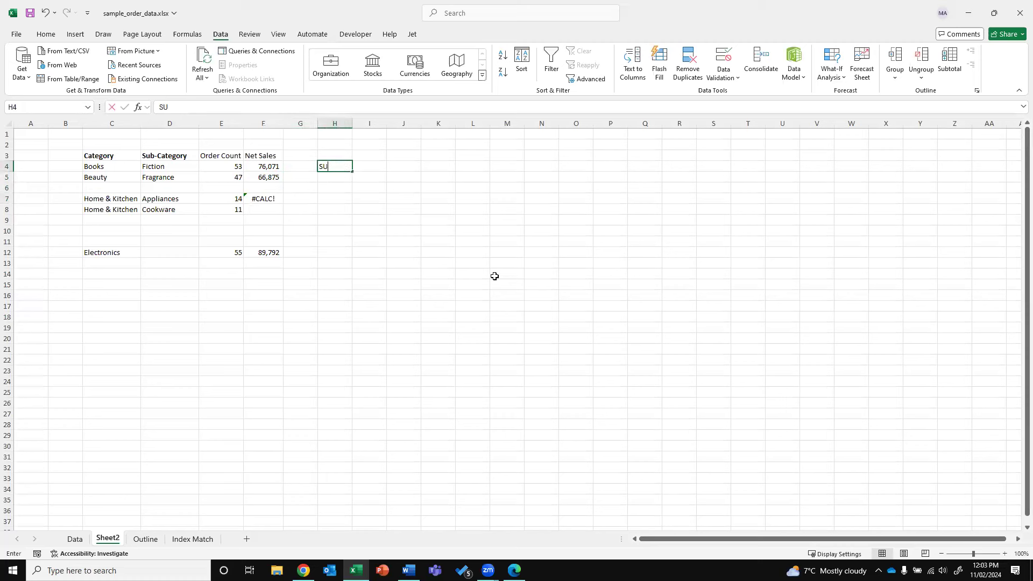
pyautogui.write('M IF is only applicable for Single Condition')
pyautogui.press('Return')
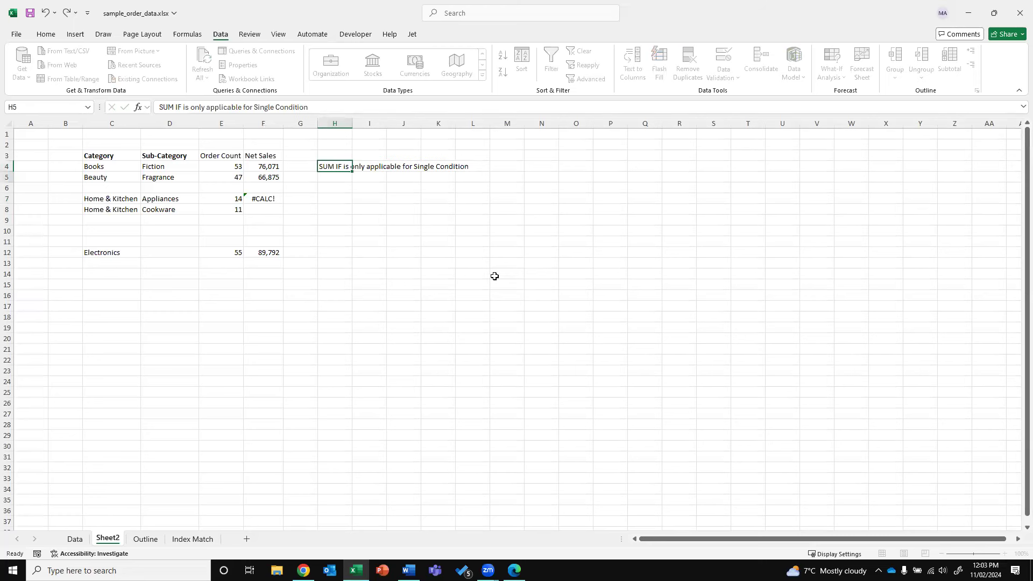
pyautogui.write('SUM IFS can be used for m')
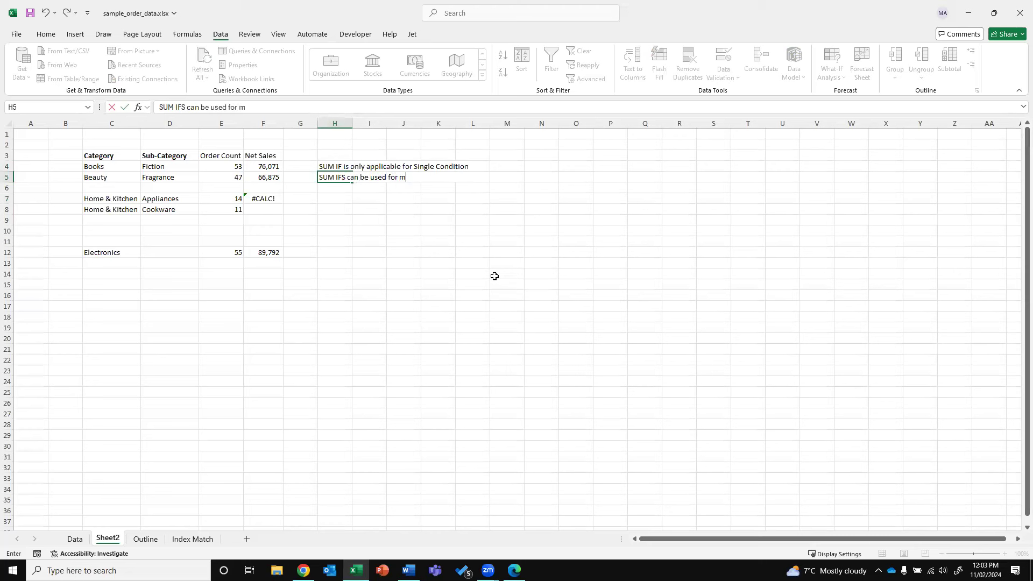
pyautogui.write('ultiple conditions')
pyautogui.press('Return')
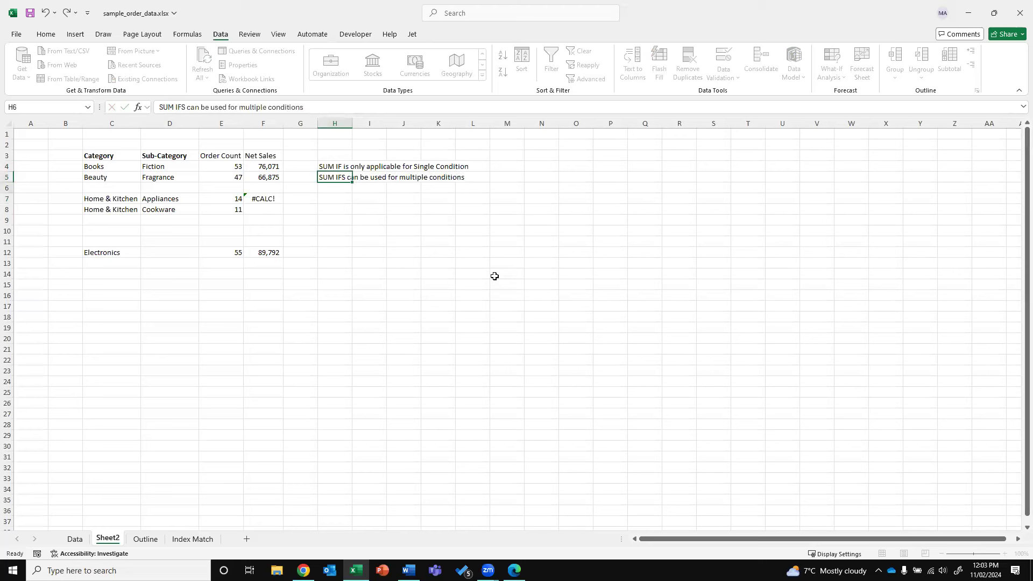
pyautogui.press('Left')
pyautogui.press('Up')
pyautogui.press('Left')
pyautogui.press('Up')
pyautogui.press('Down')
pyautogui.press('Down')
pyautogui.press('Down')
pyautogui.press('Left')
pyautogui.press('Left')
pyautogui.press('Left')
pyautogui.hotkey('shift', 'Right')
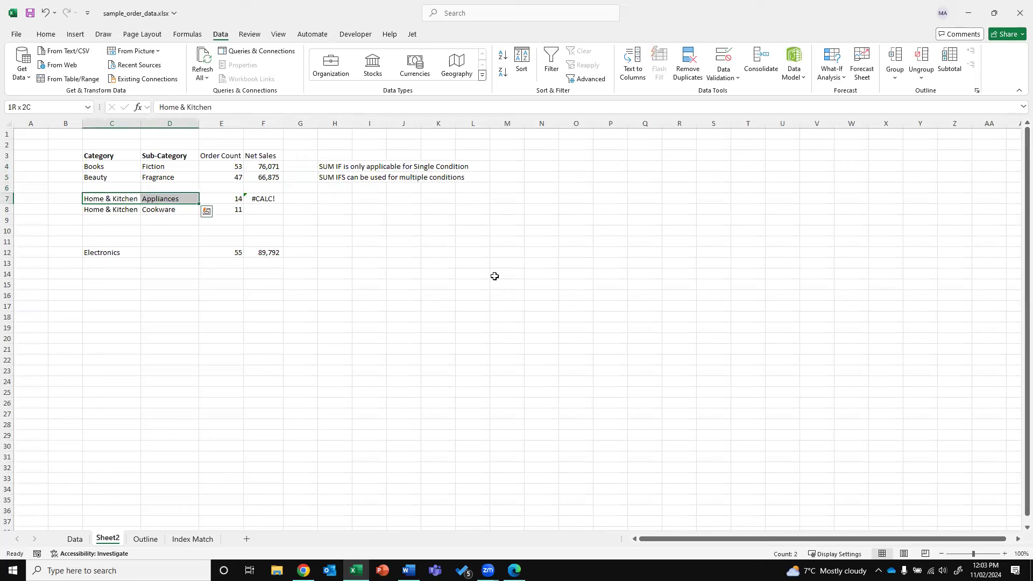
pyautogui.press('Right')
pyautogui.press('Right')
pyautogui.press('Right')
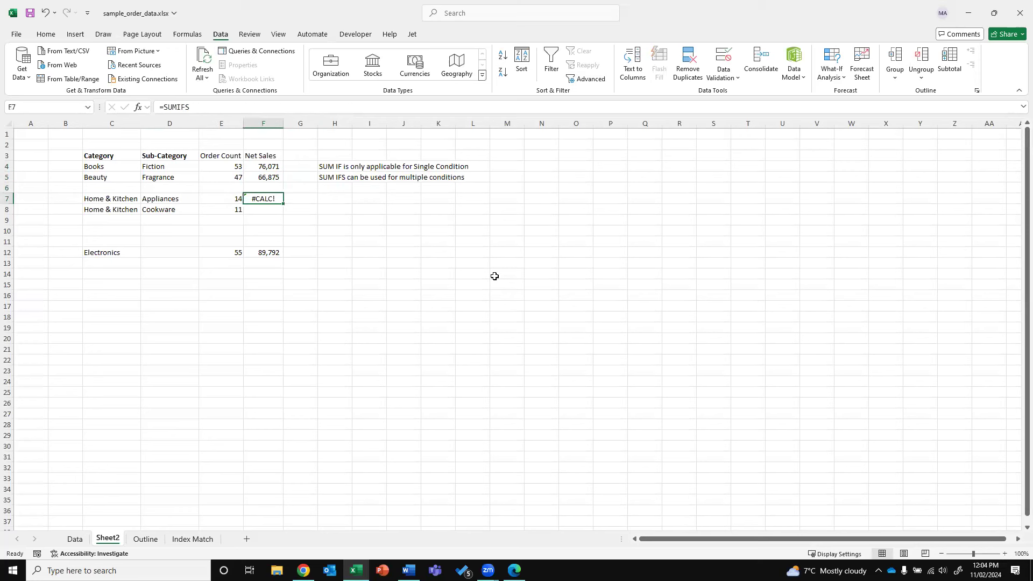
# Start F7's SUMIFS with Data!J:J as sum range and Data!D:D matched to C7
pyautogui.write('=s')
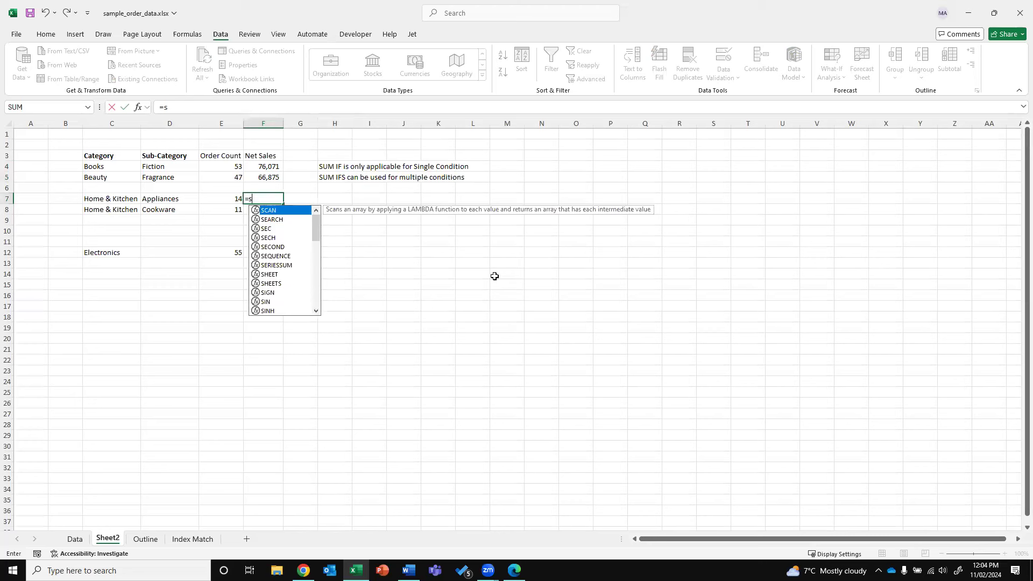
pyautogui.write('umifs')
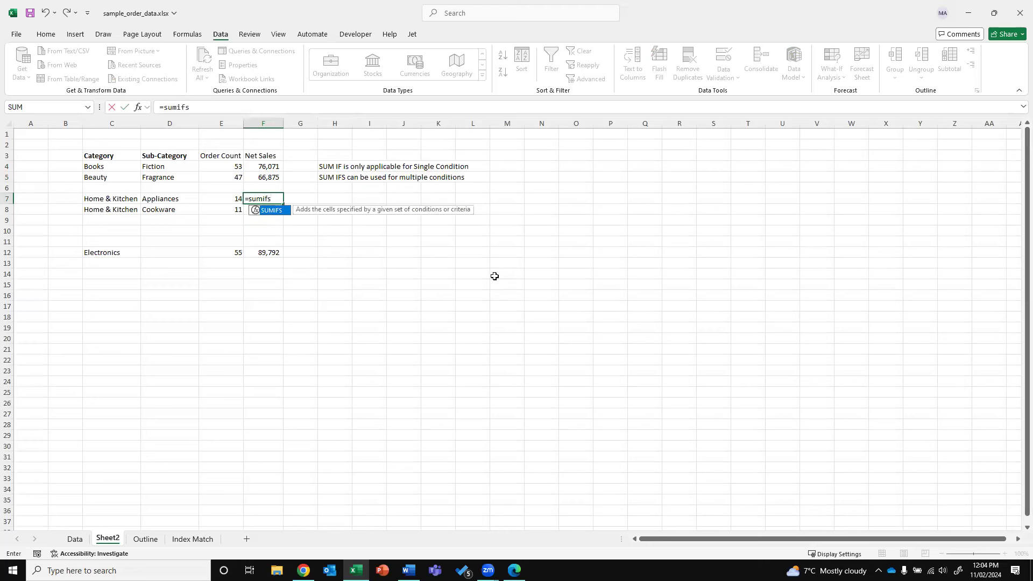
pyautogui.write('(')
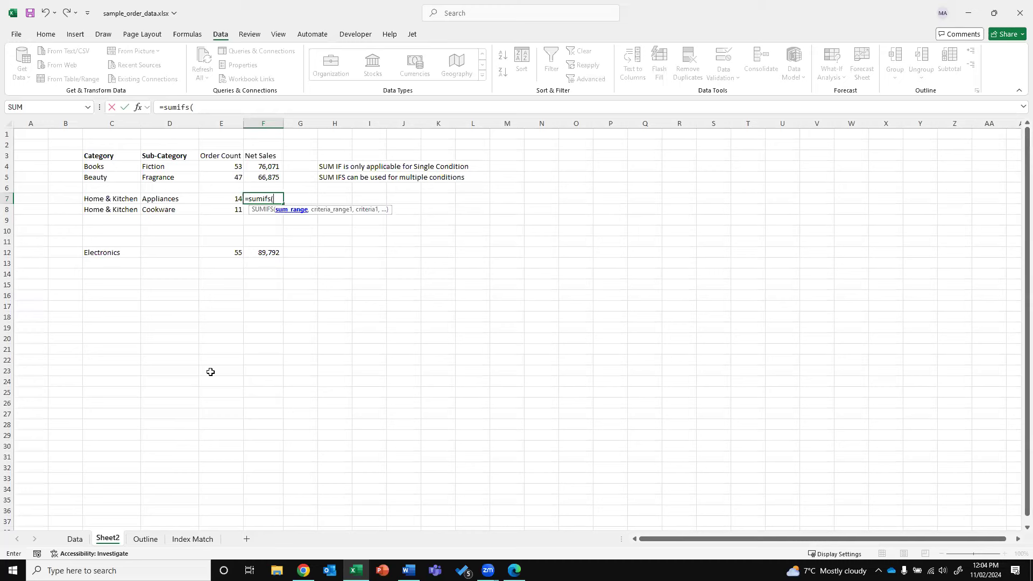
pyautogui.click(76, 539)
pyautogui.click(599, 123)
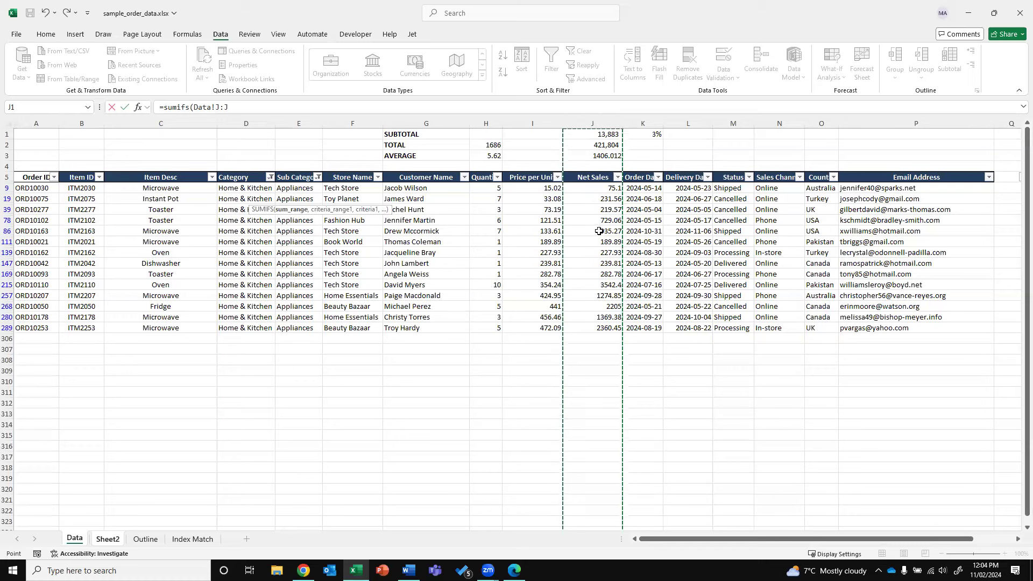
pyautogui.write(',')
pyautogui.click(273, 111)
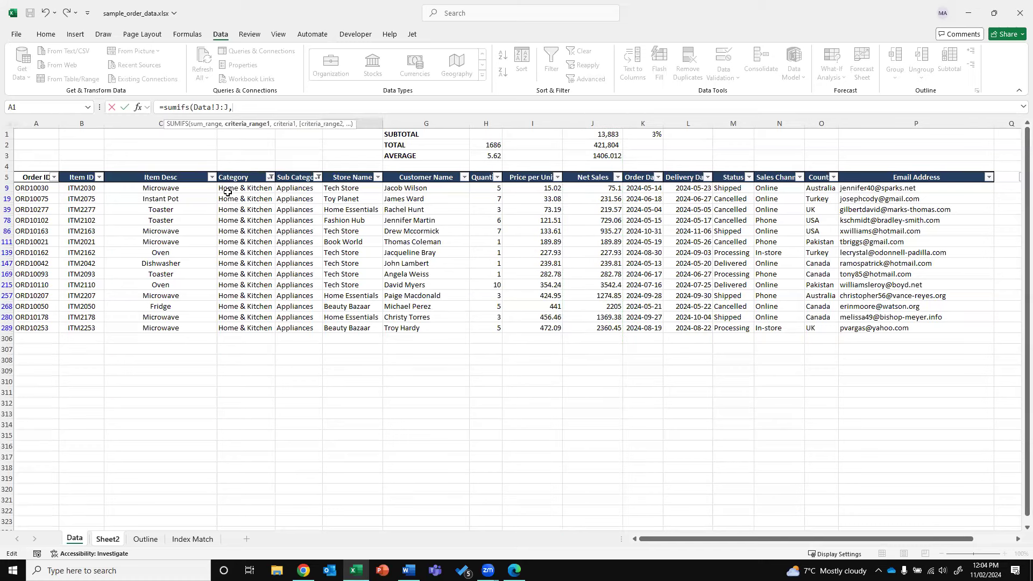
pyautogui.click(248, 121)
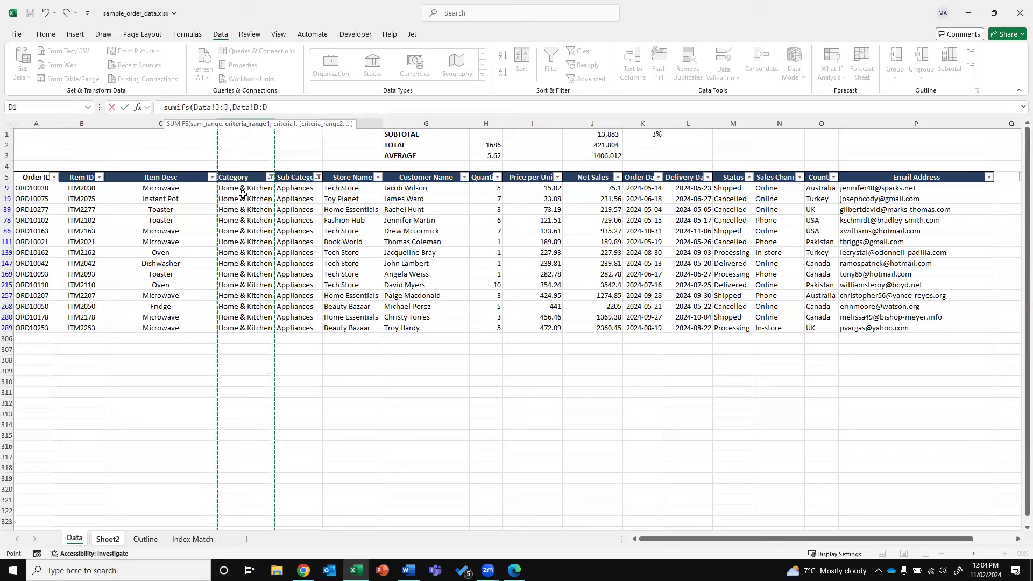
pyautogui.write(',')
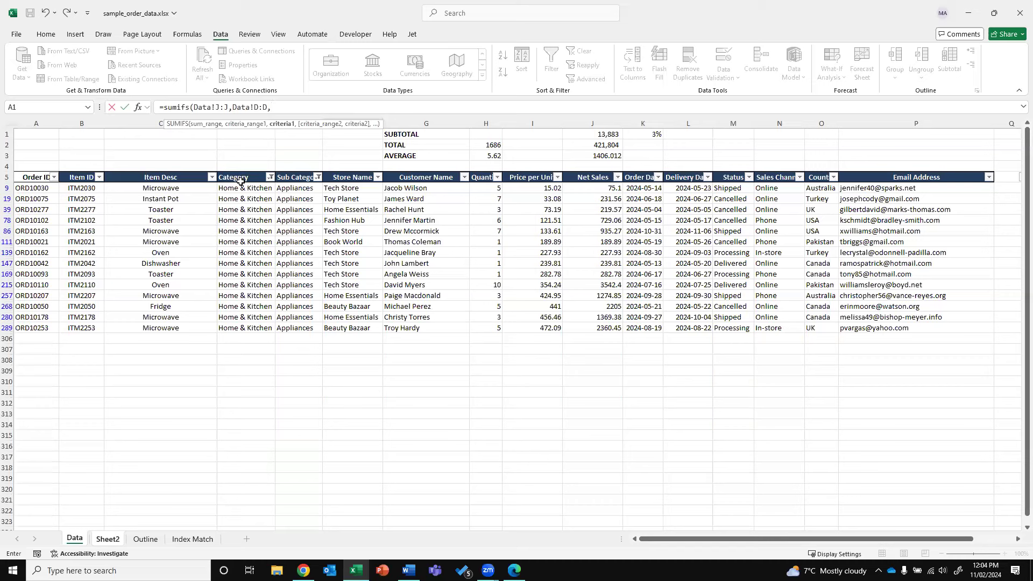
pyautogui.click(106, 539)
pyautogui.click(105, 199)
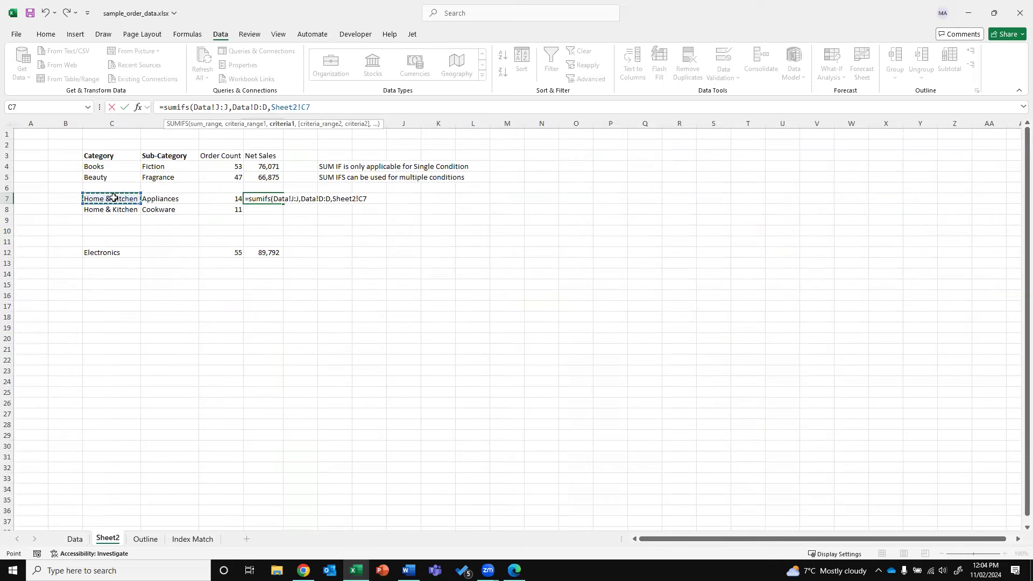
pyautogui.write(',')
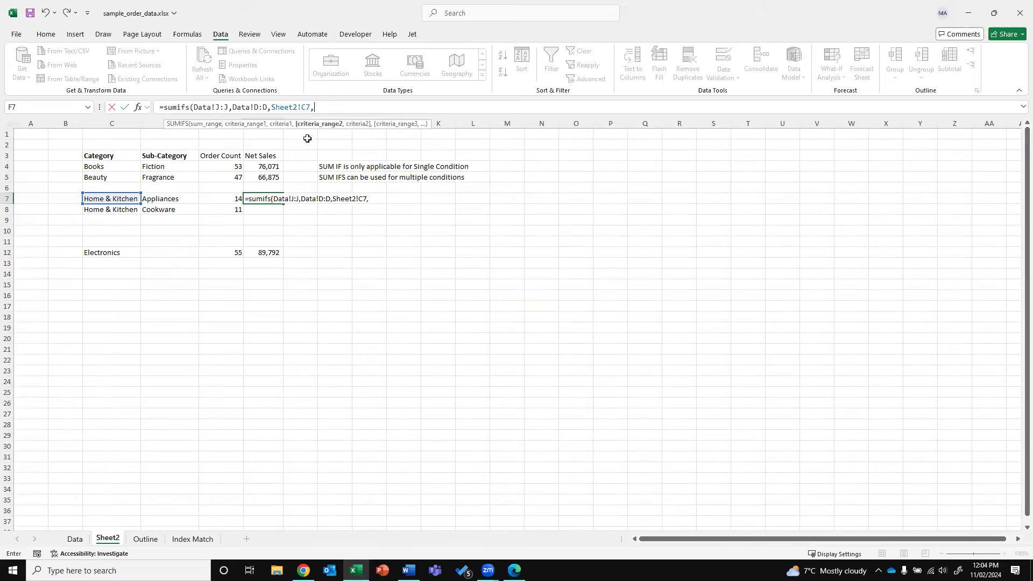
# Add Data!E:E matched to D7 as the second criterion and commit, giving 13,883
pyautogui.click(78, 539)
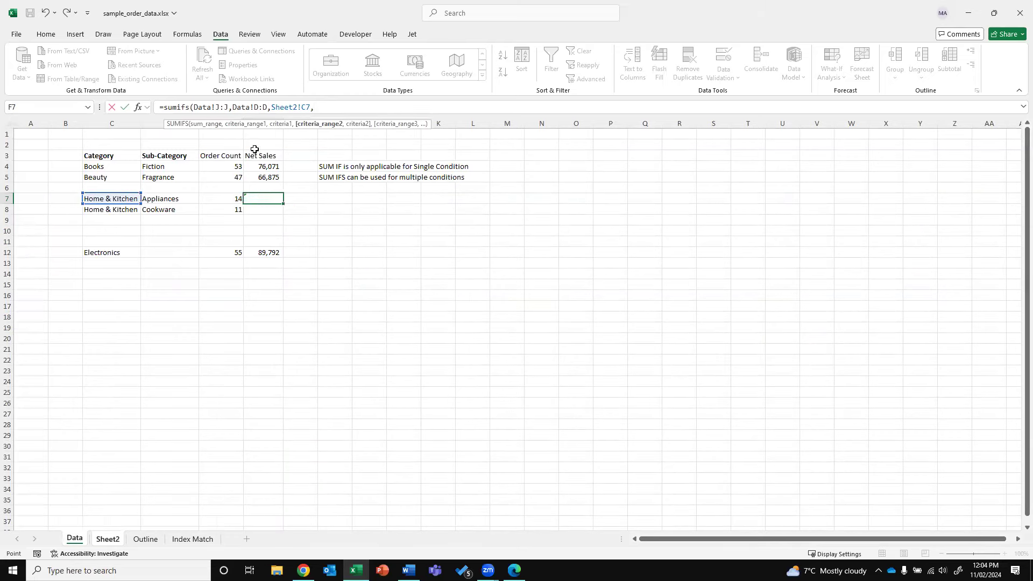
pyautogui.click(305, 115)
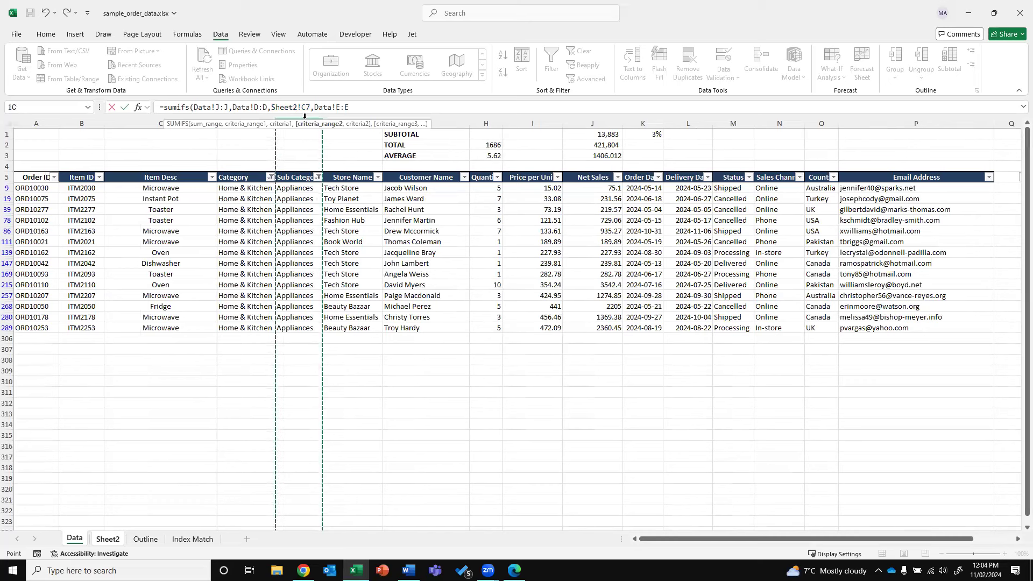
pyautogui.write(',')
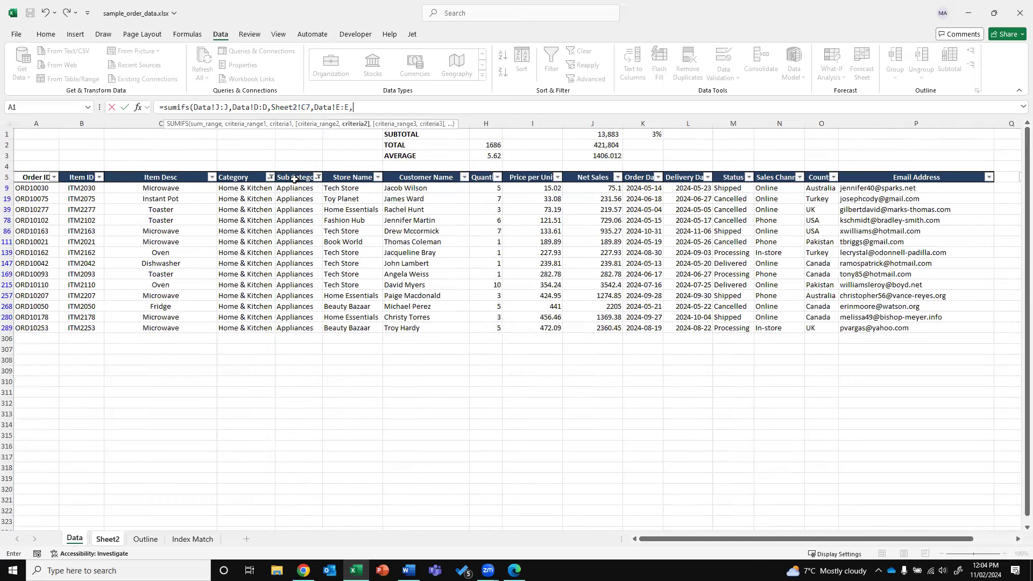
pyautogui.click(105, 540)
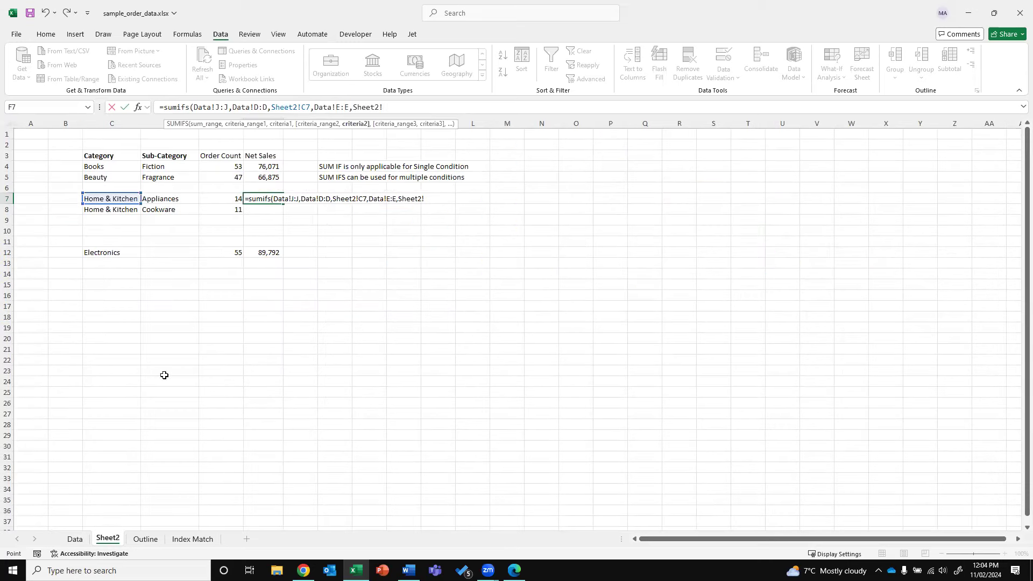
pyautogui.click(166, 200)
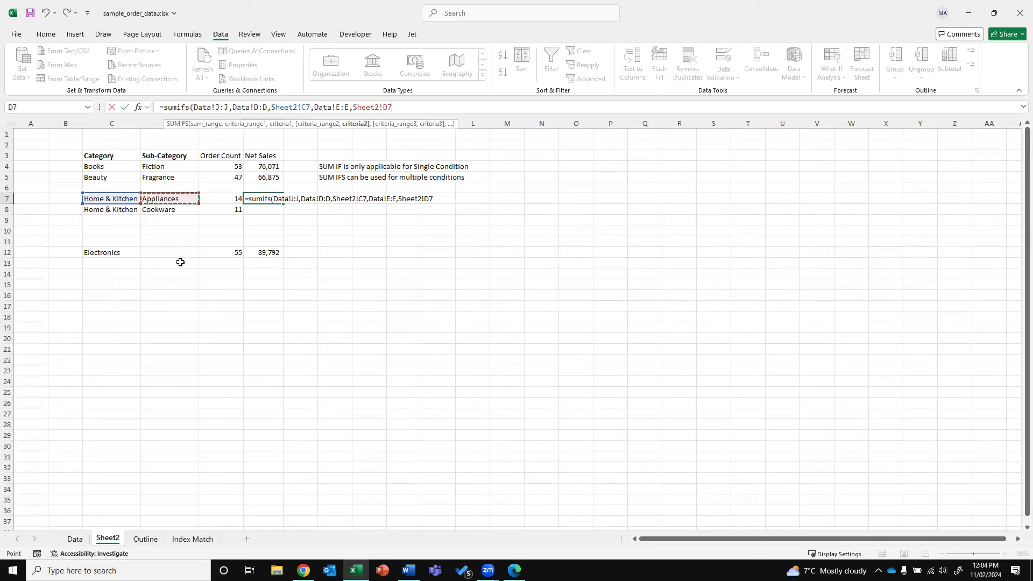
pyautogui.write(')')
pyautogui.press('Return')
pyautogui.press('Up')
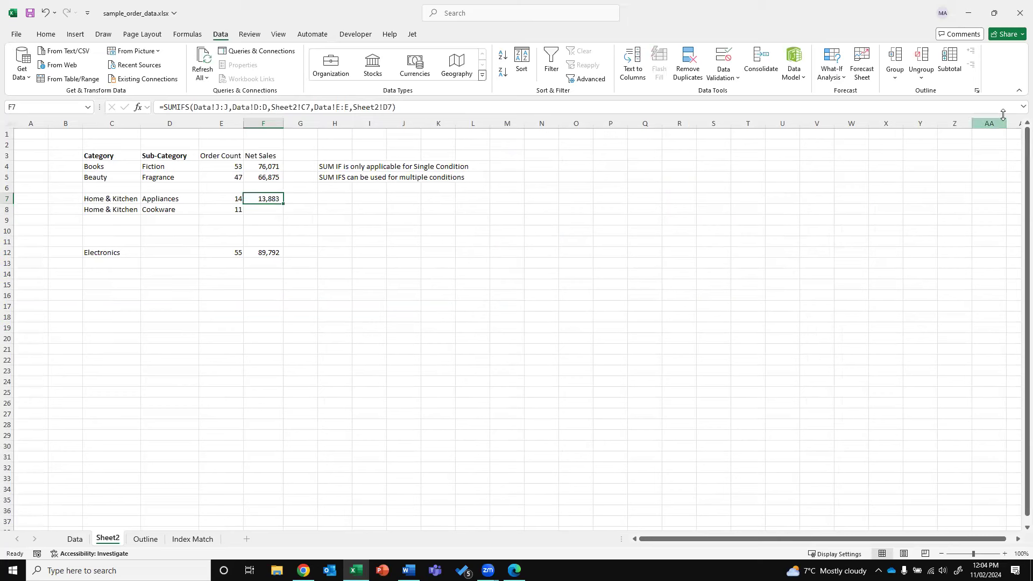
# Start a SUMIFS in F8 summing Net Sales with the Category column matched to C7
pyautogui.click(266, 206)
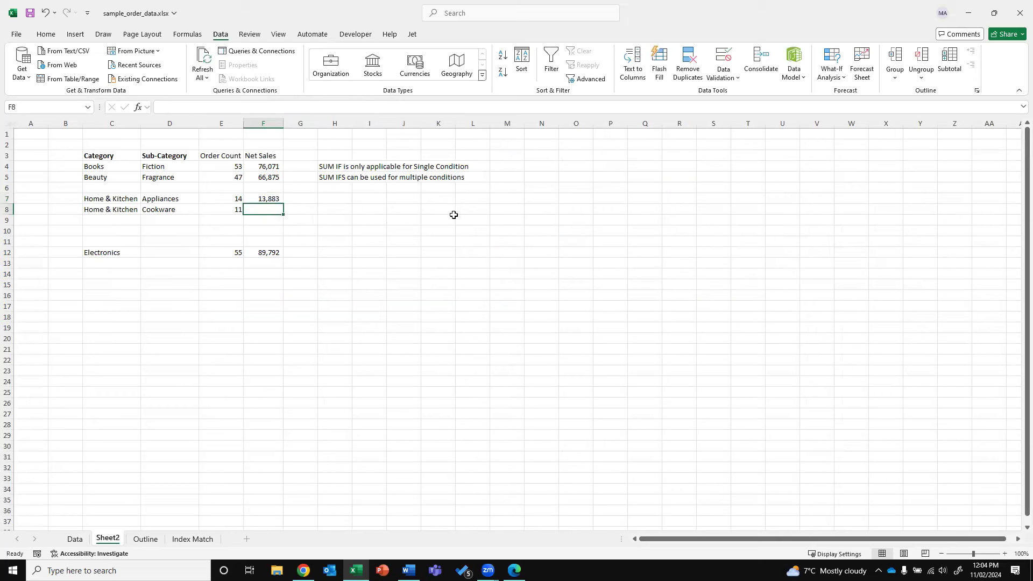
pyautogui.write('=')
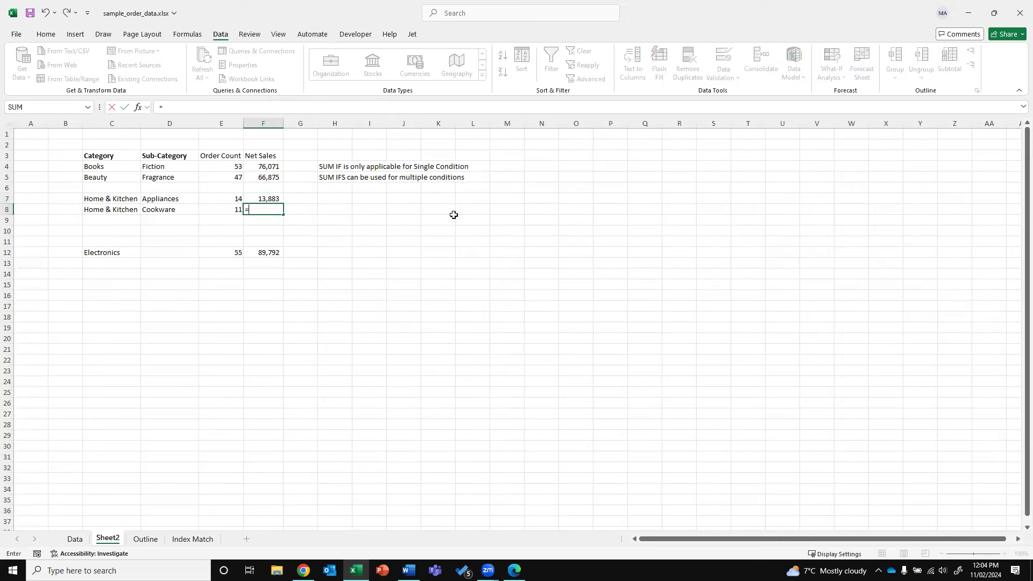
pyautogui.write('sumifs')
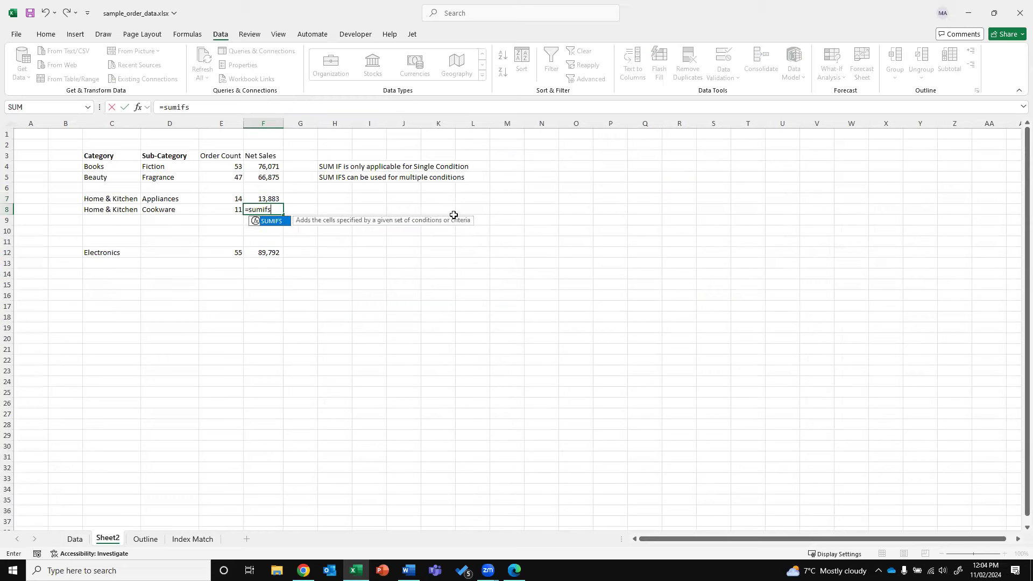
pyautogui.write('(')
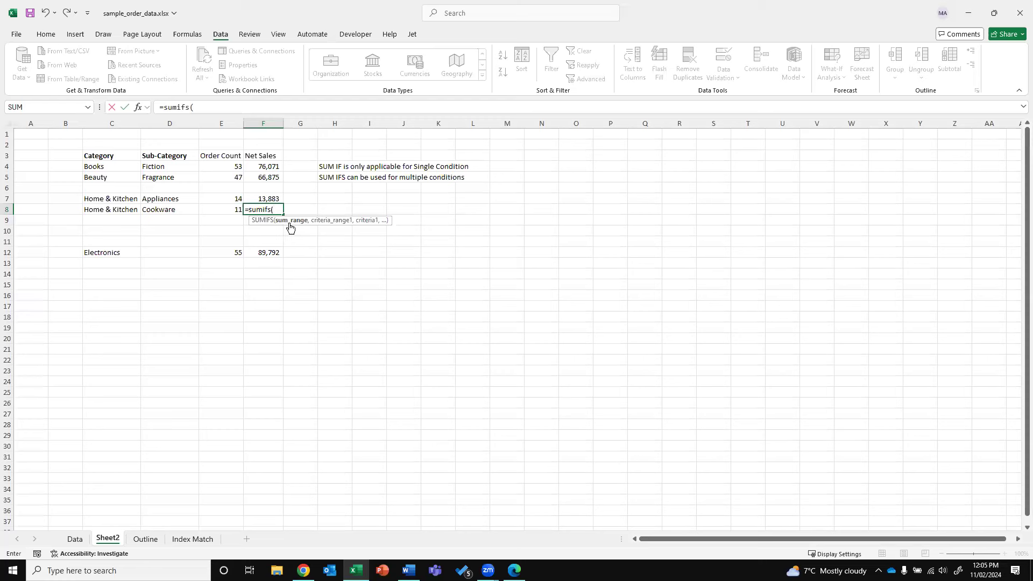
pyautogui.click(75, 539)
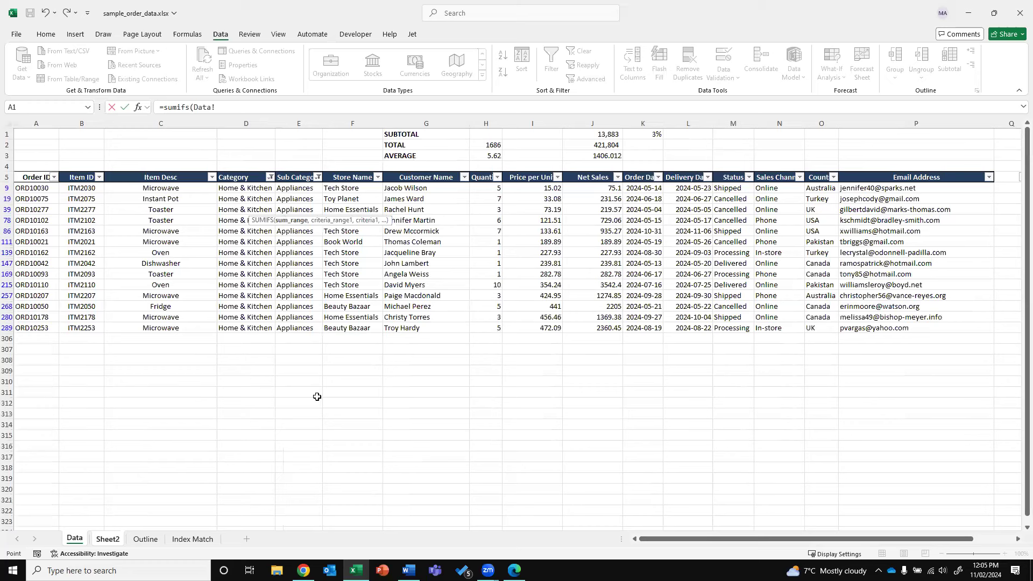
pyautogui.click(602, 123)
pyautogui.write(',')
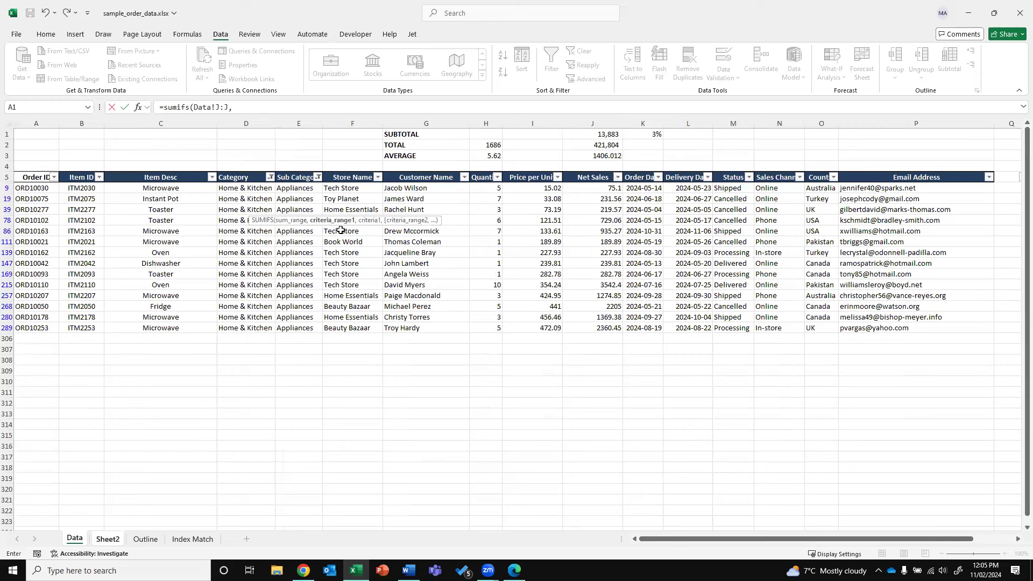
pyautogui.click(245, 123)
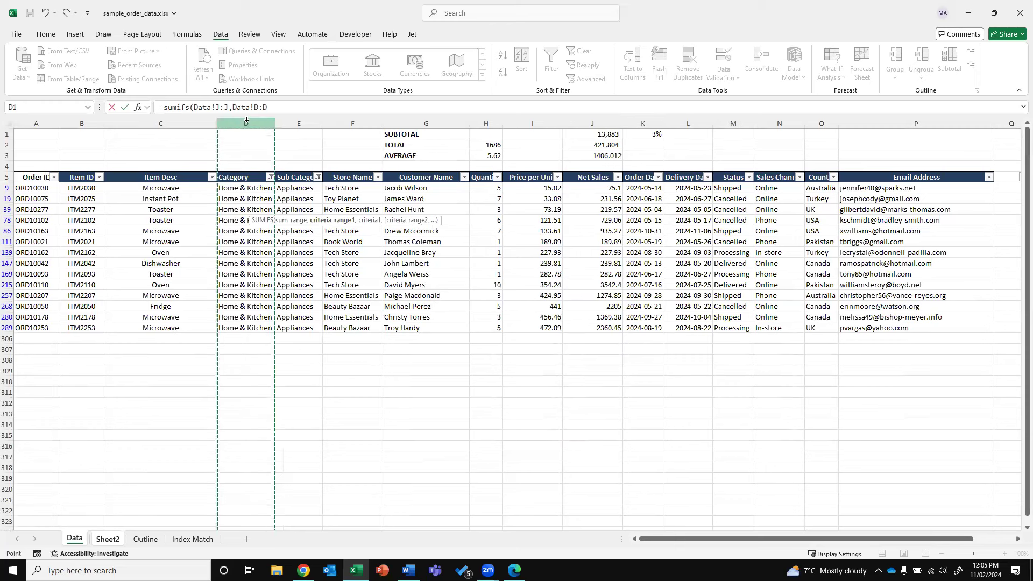
pyautogui.write(',')
pyautogui.click(110, 540)
pyautogui.click(113, 198)
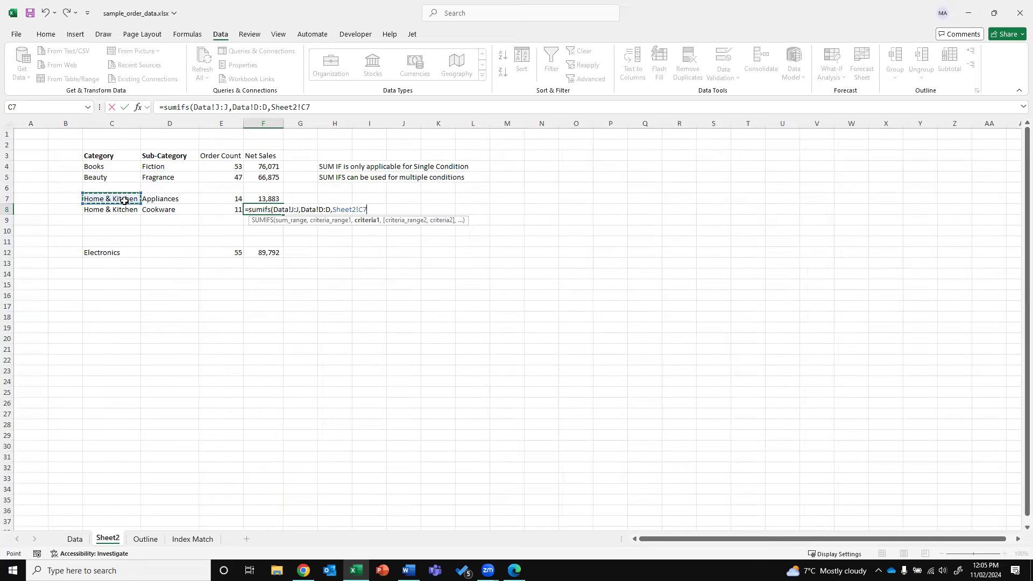
# Add column F matched to D7, commit, then try repointing the criterion to D8
pyautogui.write(',')
pyautogui.click(75, 539)
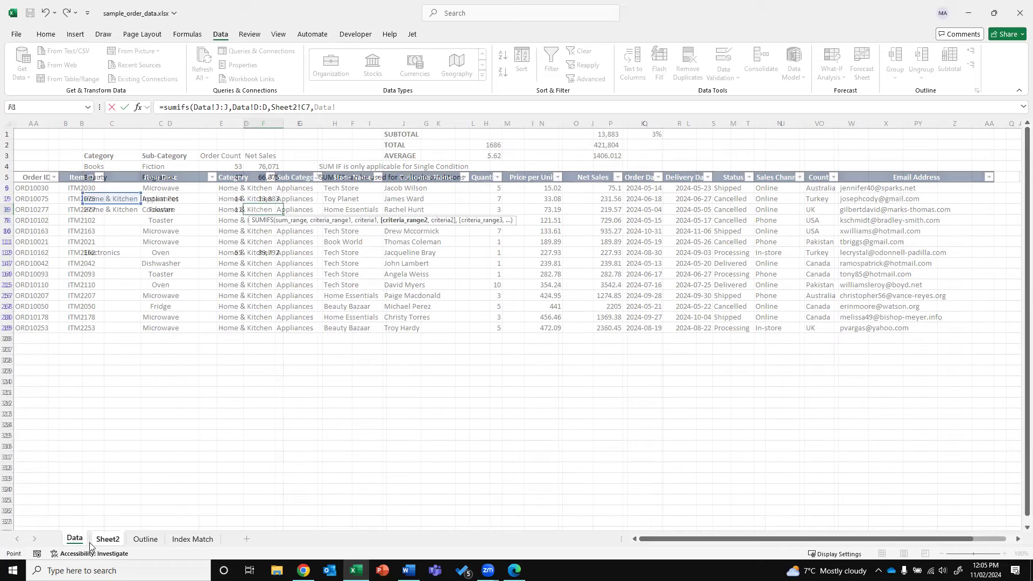
pyautogui.click(342, 121)
pyautogui.write(',')
pyautogui.click(108, 539)
pyautogui.click(163, 197)
pyautogui.press('Return')
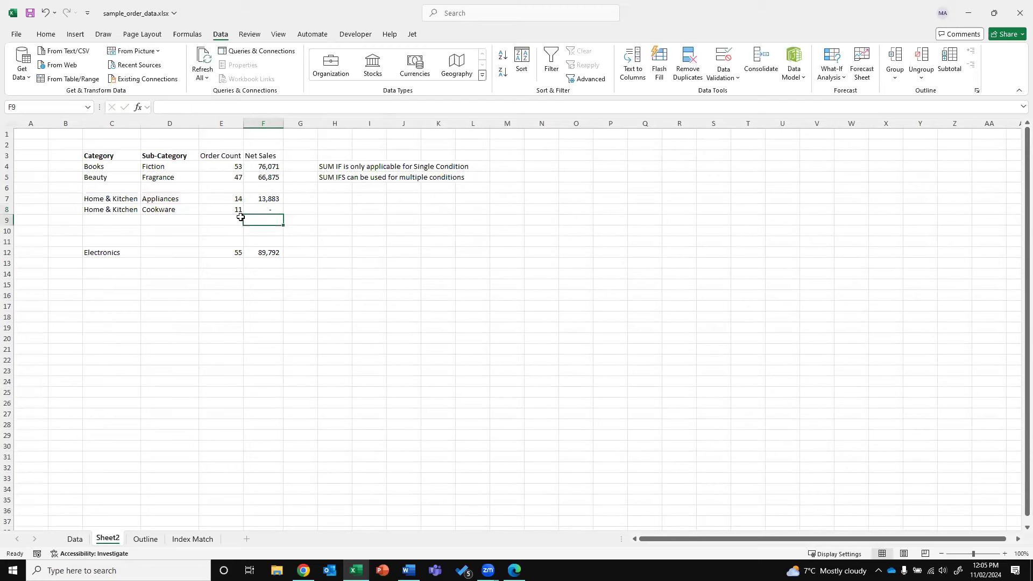
pyautogui.press('Up')
pyautogui.press('F2')
pyautogui.moveTo(163, 204); pyautogui.dragTo(107, 214)
pyautogui.press('Return')
# Rewrite F8 as SUMIFS over Data!J:J with Data!D:D matched to C8
pyautogui.press('Up')
pyautogui.write('=sumifs(')
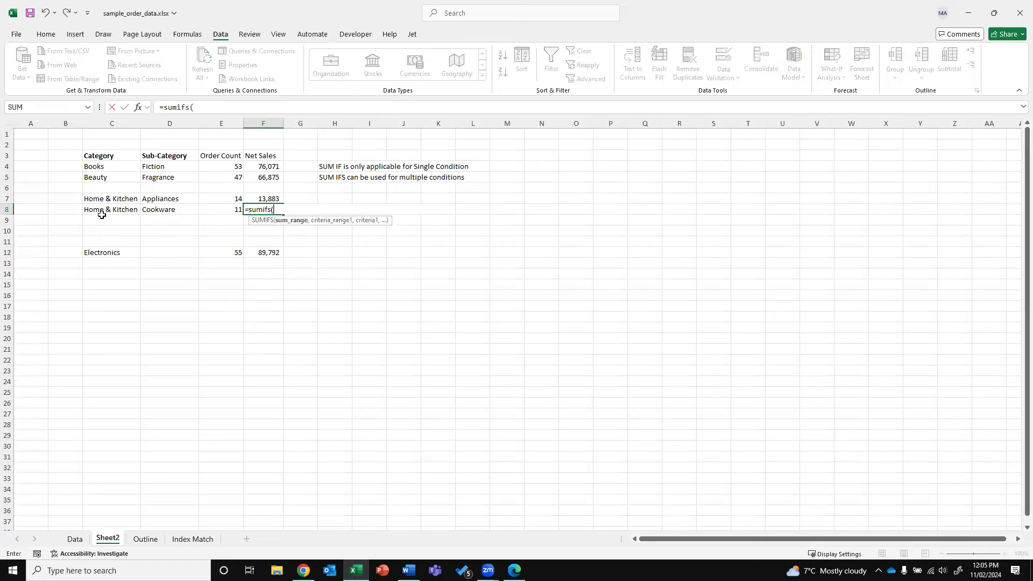
pyautogui.click(75, 539)
pyautogui.click(603, 120)
pyautogui.write(',')
pyautogui.click(255, 127)
pyautogui.write(',')
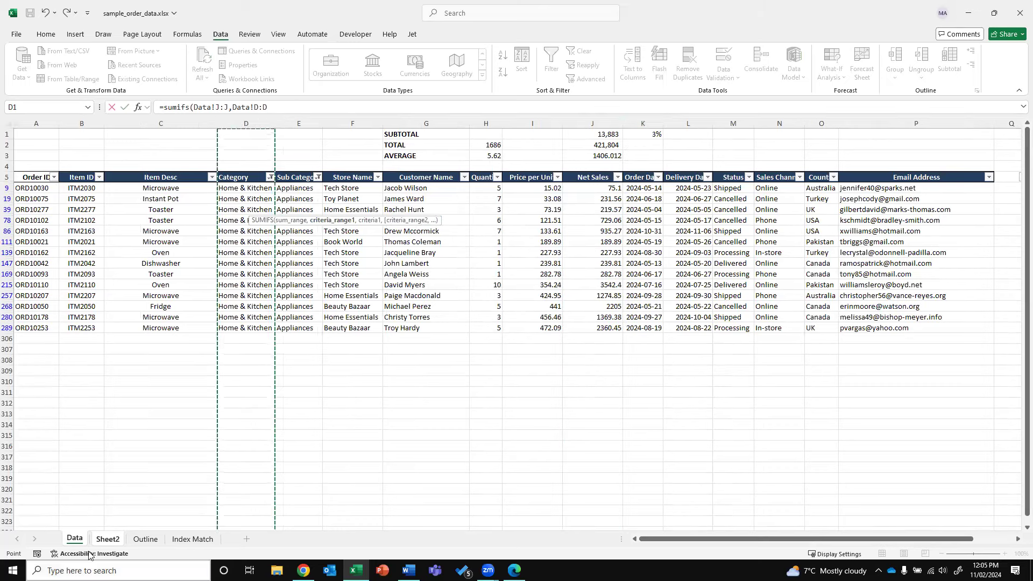
pyautogui.click(108, 539)
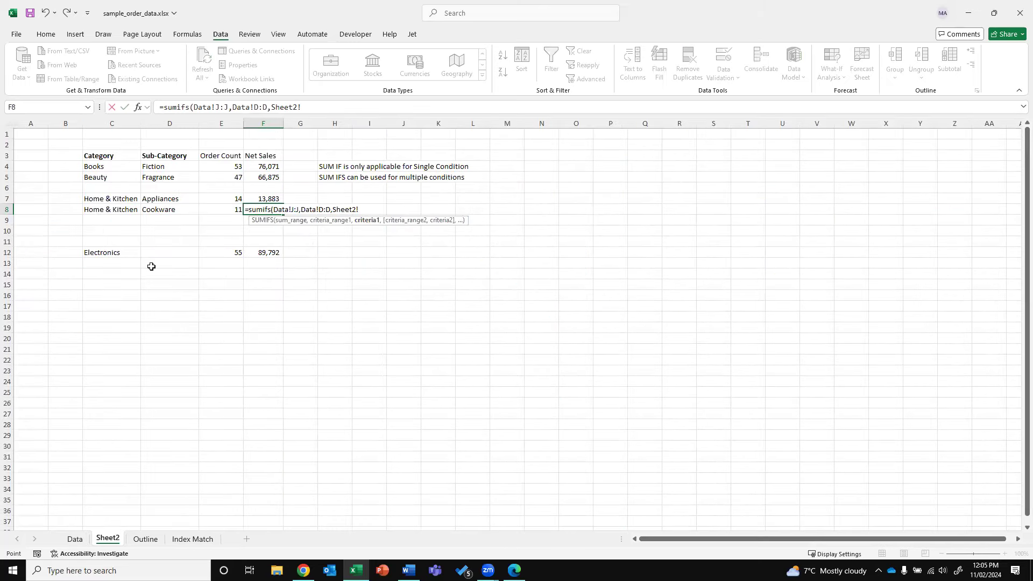
pyautogui.click(115, 209)
# Add Data!E:E matched to D8's Cookware and commit, giving 11,757, then view the Data sheet
pyautogui.write(',')
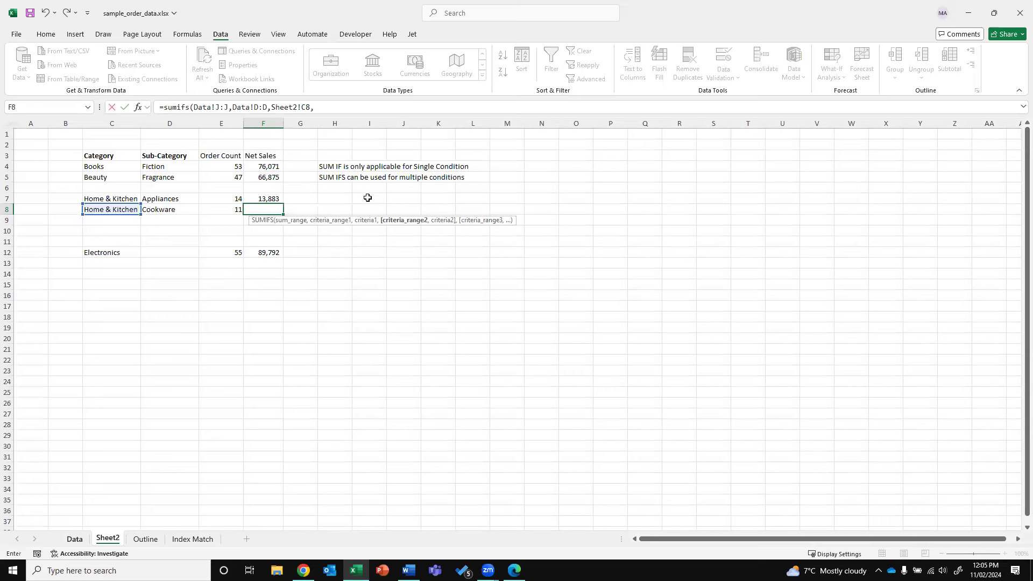
pyautogui.click(73, 539)
pyautogui.click(287, 127)
pyautogui.write(',')
pyautogui.click(107, 539)
pyautogui.click(154, 209)
pyautogui.hotkey('ctrl', 'Return')
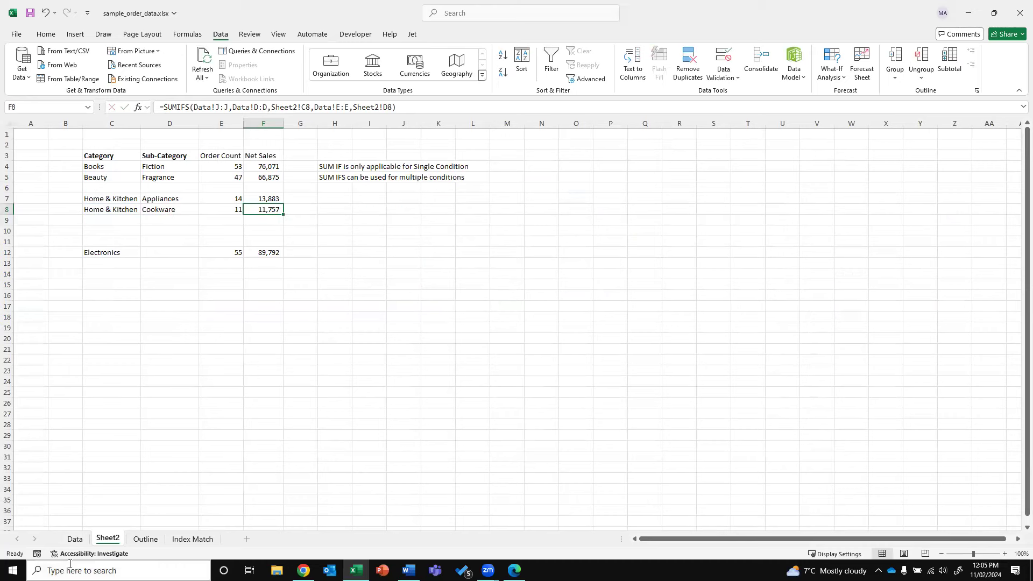
pyautogui.click(75, 539)
# Clear the Data sheet filters, then filter Category to Home & Kitchen and Sub Category to Appliances
pyautogui.click(585, 52)
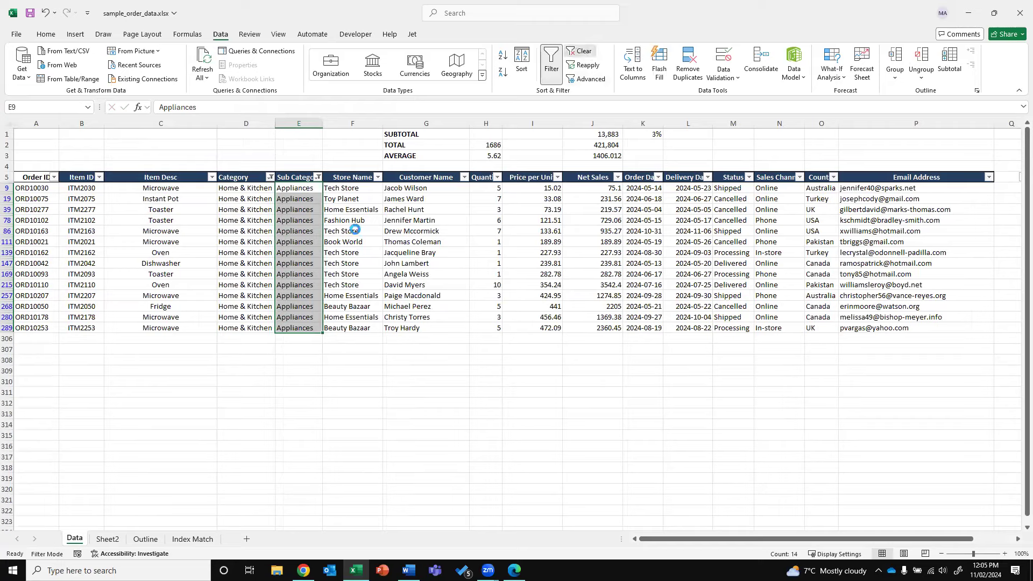
pyautogui.click(353, 230)
pyautogui.click(269, 177)
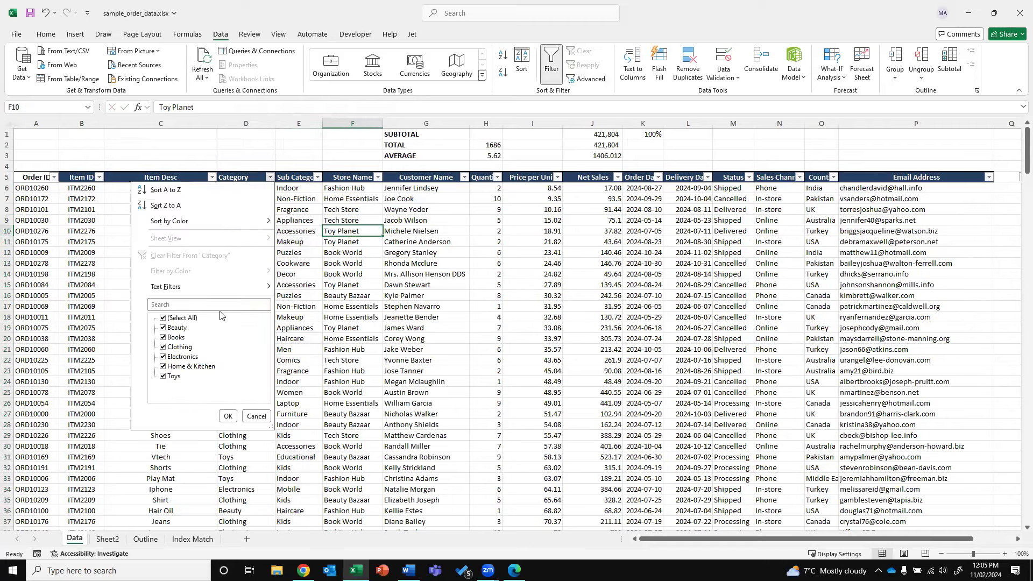
pyautogui.click(182, 318)
pyautogui.click(191, 367)
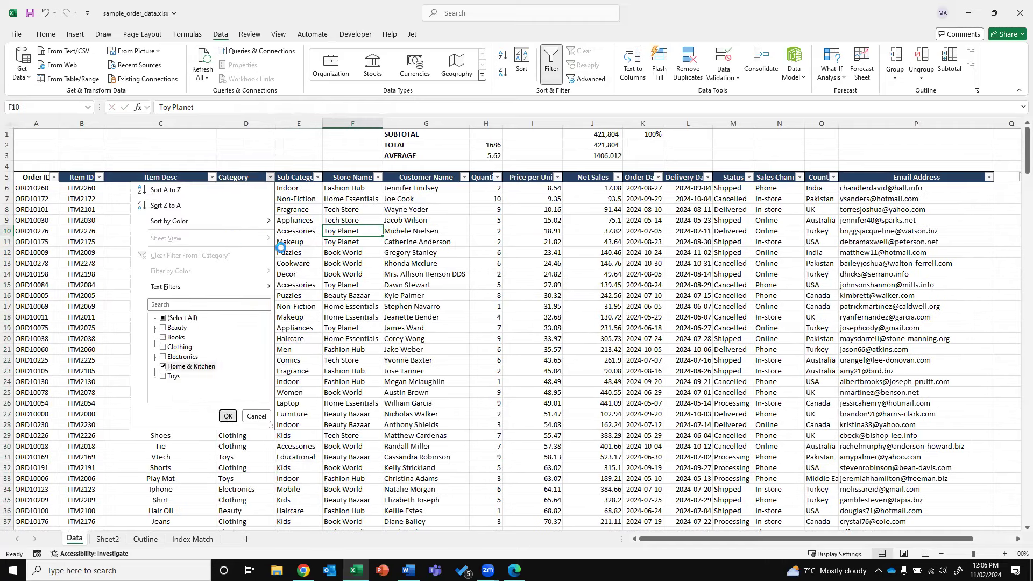
pyautogui.click(317, 177)
pyautogui.click(228, 318)
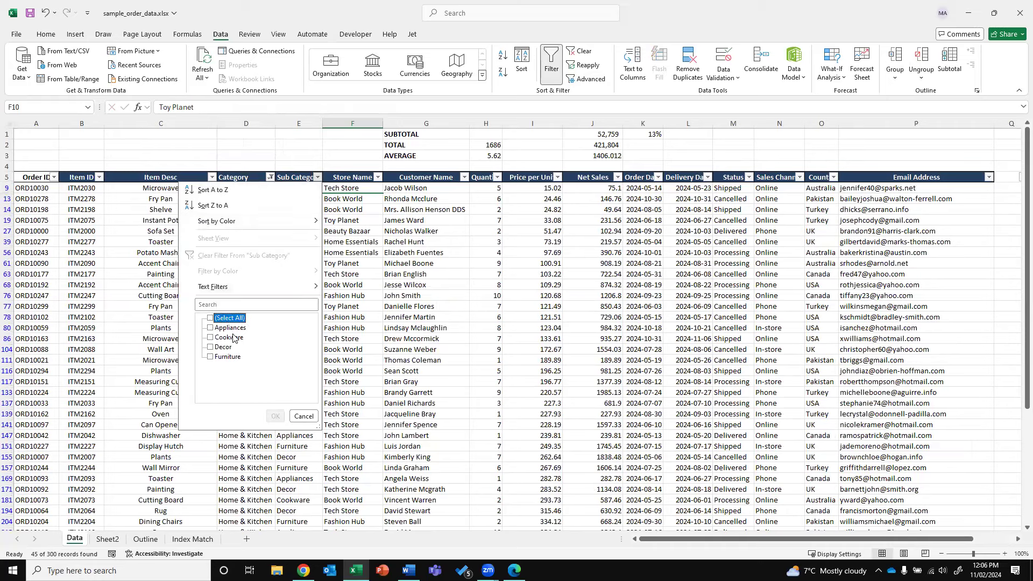
pyautogui.click(230, 327)
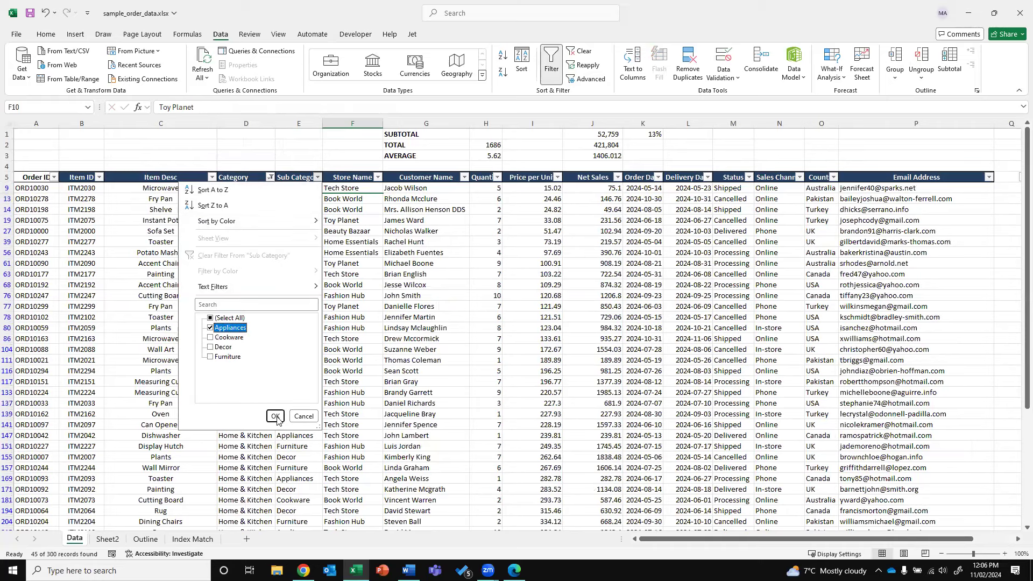
pyautogui.click(274, 417)
# Check the 14 filtered rows' Net Sales total of 13,883 against Sheet2's Appliances formulas
pyautogui.click(107, 539)
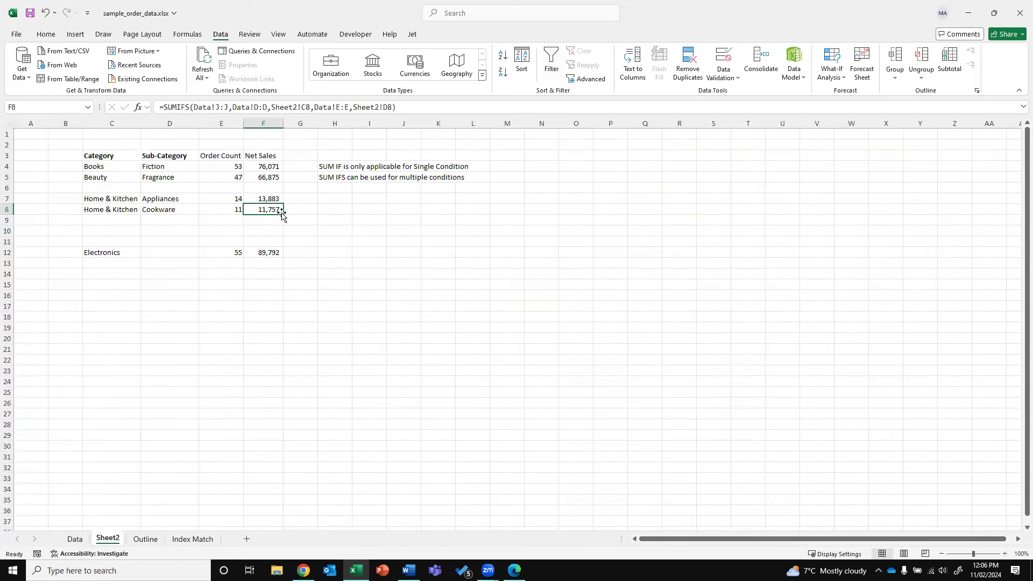
pyautogui.click(249, 201)
pyautogui.click(249, 201)
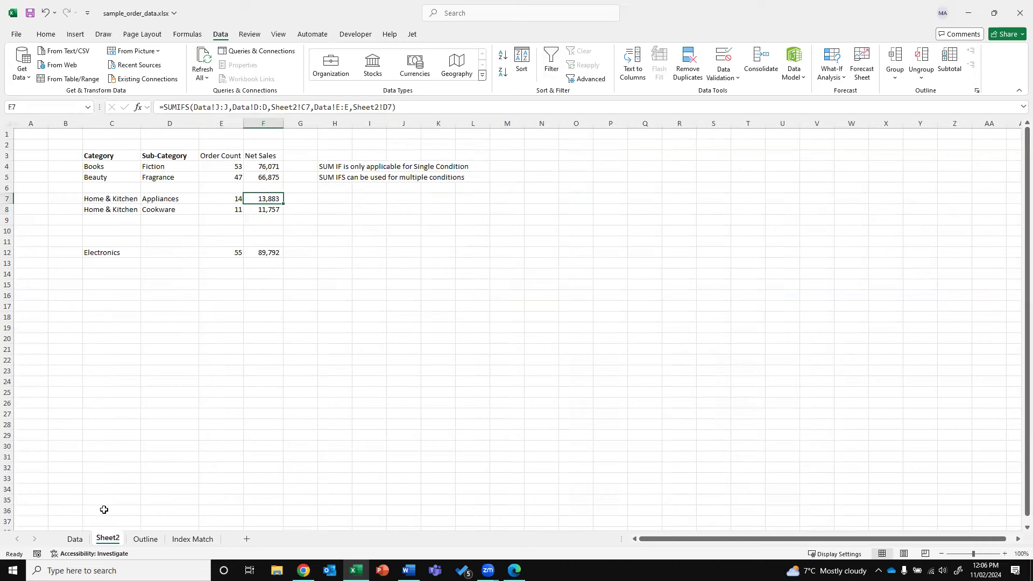
pyautogui.click(75, 539)
pyautogui.moveTo(437, 189); pyautogui.dragTo(424, 328)
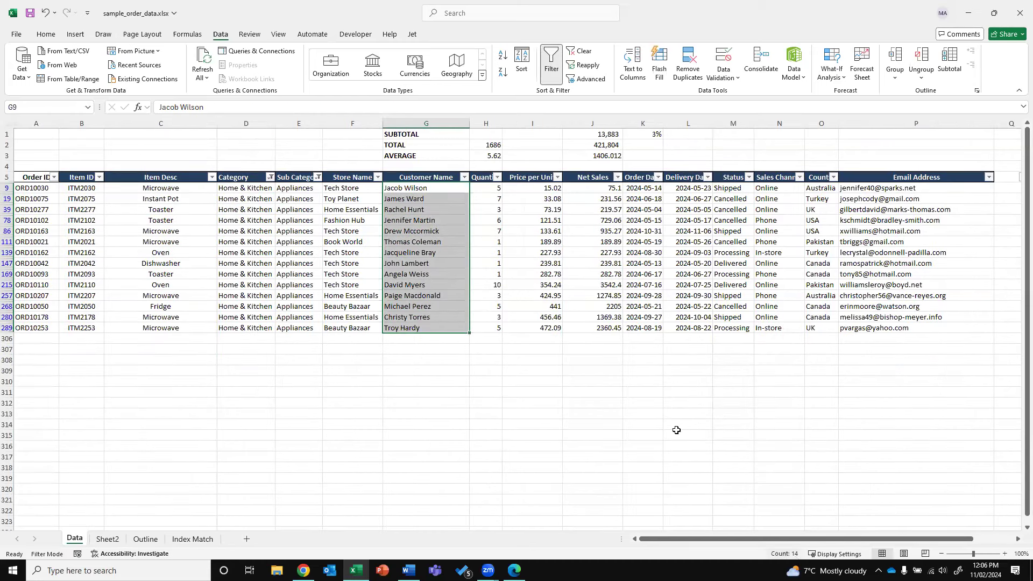
pyautogui.scroll(-1, 644, 386)
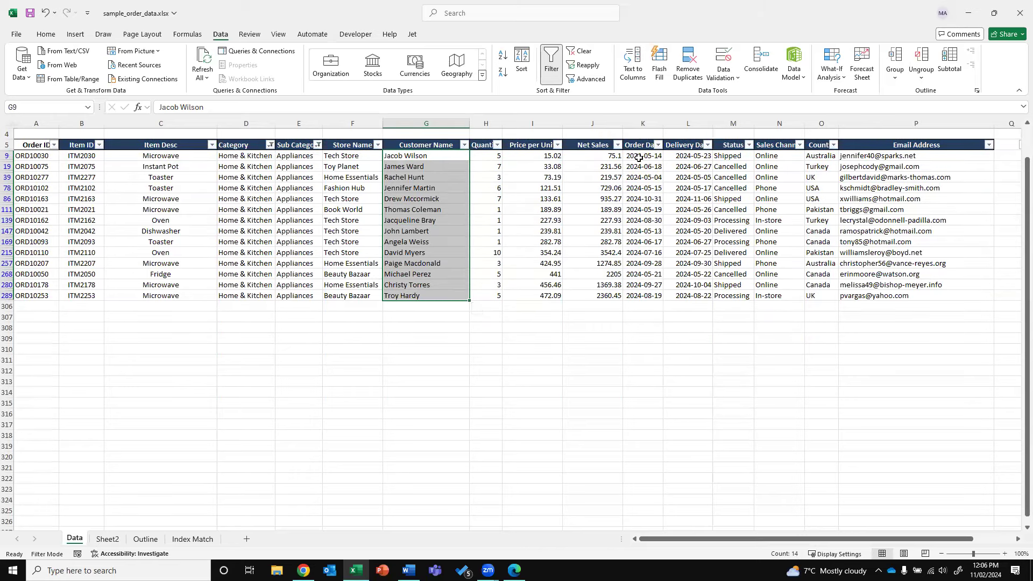
pyautogui.moveTo(600, 156); pyautogui.dragTo(593, 297)
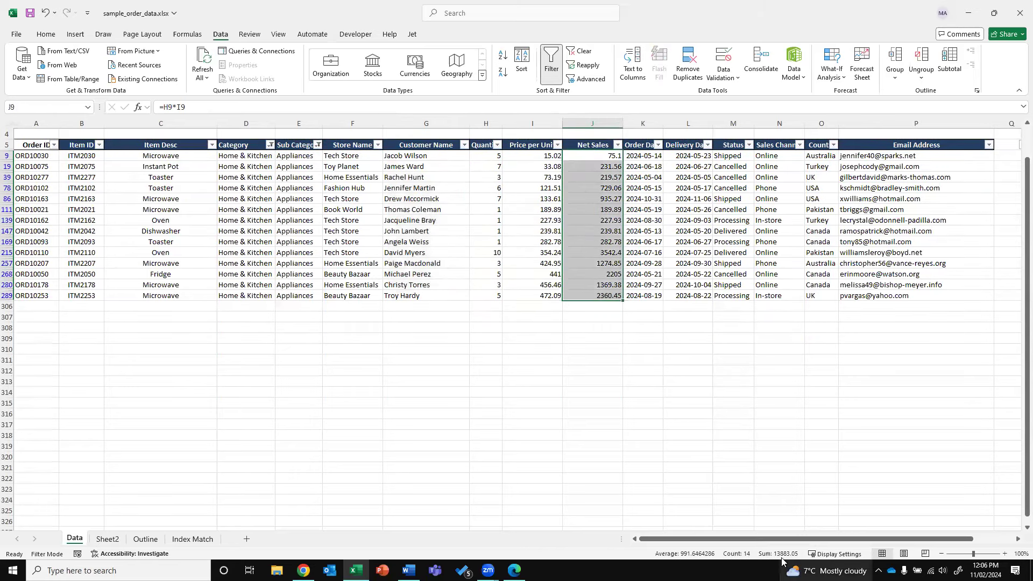
pyautogui.click(107, 539)
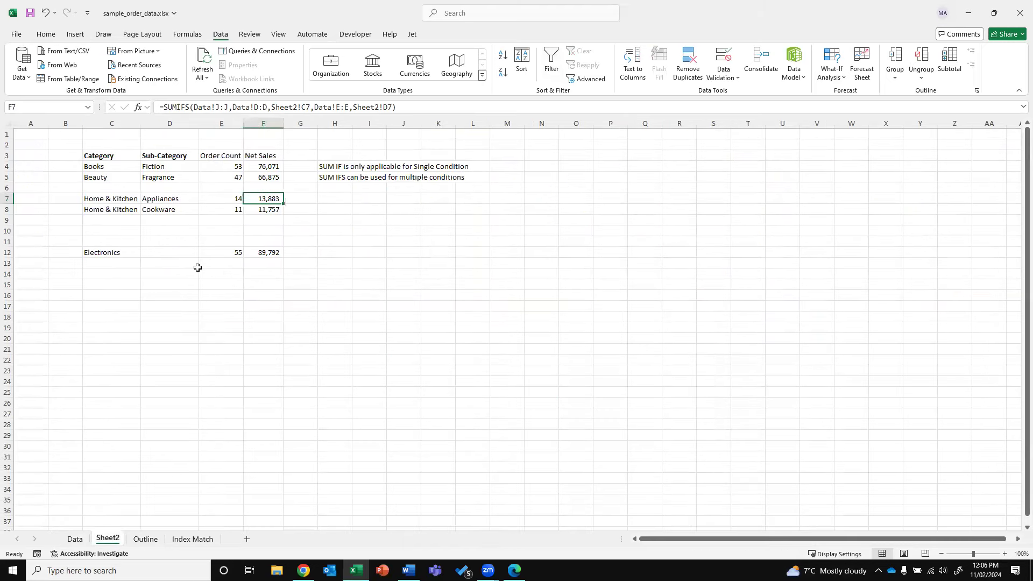
# Move the totals from E7:F8 to F7:G8 and copy Tech Store from Data!F9 into E7
pyautogui.moveTo(221, 195); pyautogui.dragTo(280, 216)
pyautogui.click(169, 338)
pyautogui.click(75, 539)
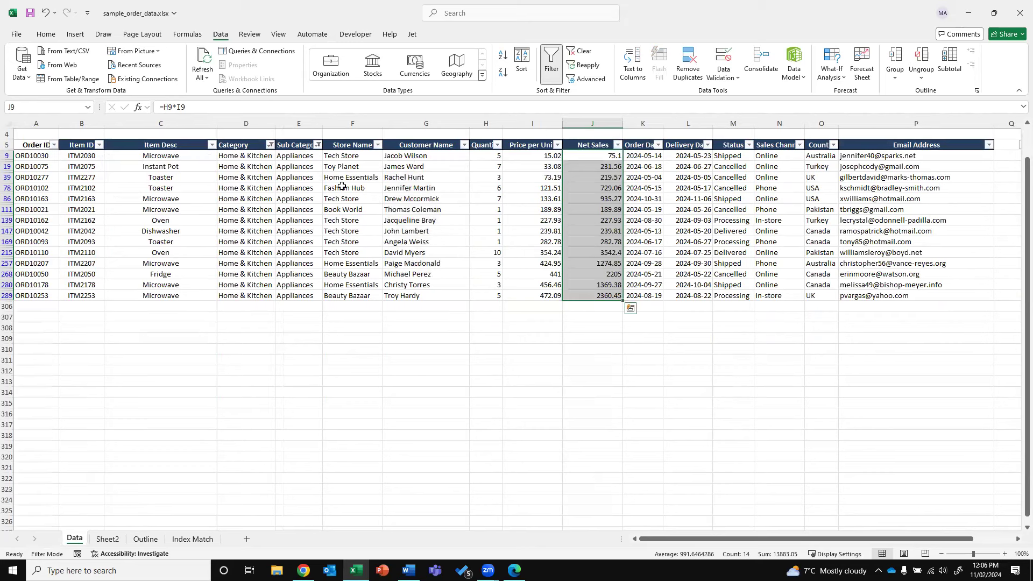
pyautogui.click(348, 156)
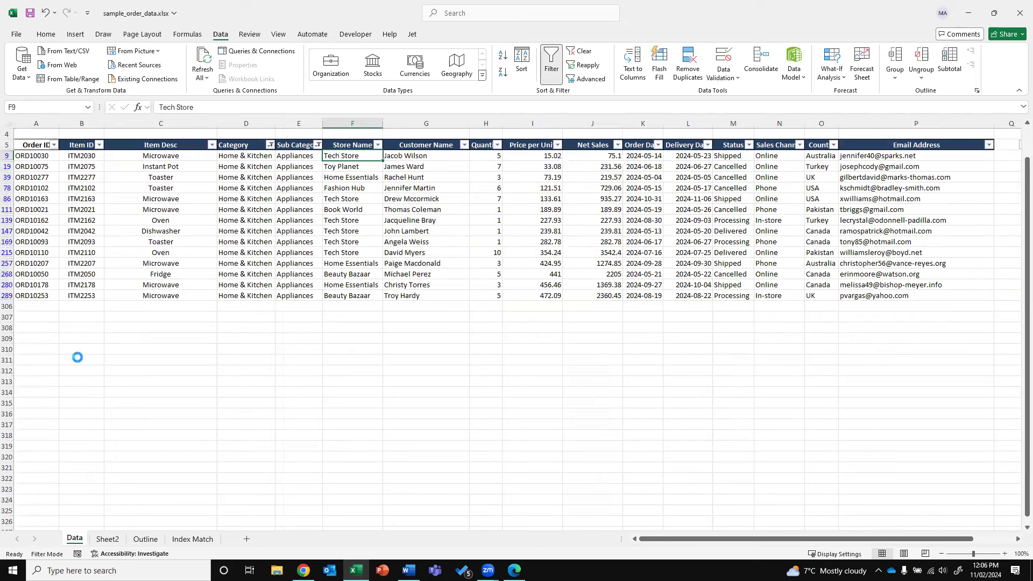
pyautogui.hotkey('ctrl', 'c')
pyautogui.click(108, 539)
pyautogui.click(212, 199)
pyautogui.press('Return')
# Add Data!F:F with criterion Sheet2!E7 to G7's SUMIFS, giving 5,303
pyautogui.doubleClick(309, 197)
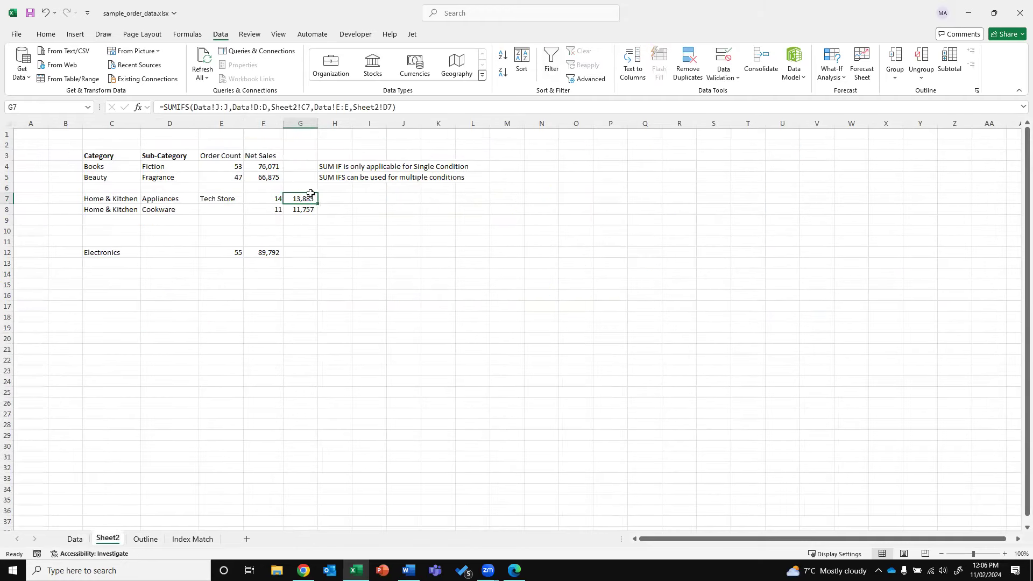
pyautogui.click(392, 107)
pyautogui.write(',')
pyautogui.click(74, 539)
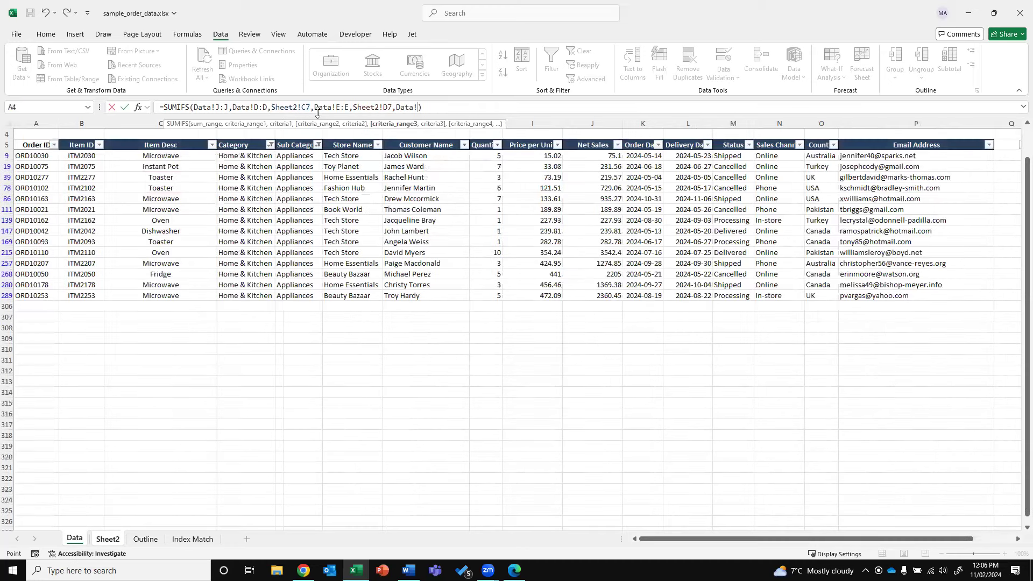
pyautogui.click(357, 119)
pyautogui.write(',')
pyautogui.click(108, 539)
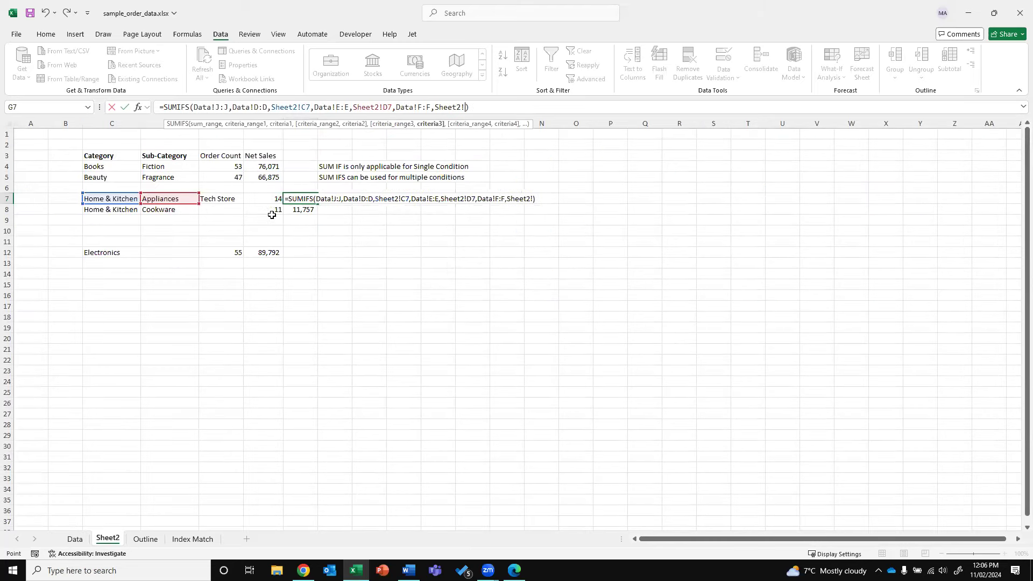
pyautogui.click(215, 199)
pyautogui.press('Return')
pyautogui.press('Up')
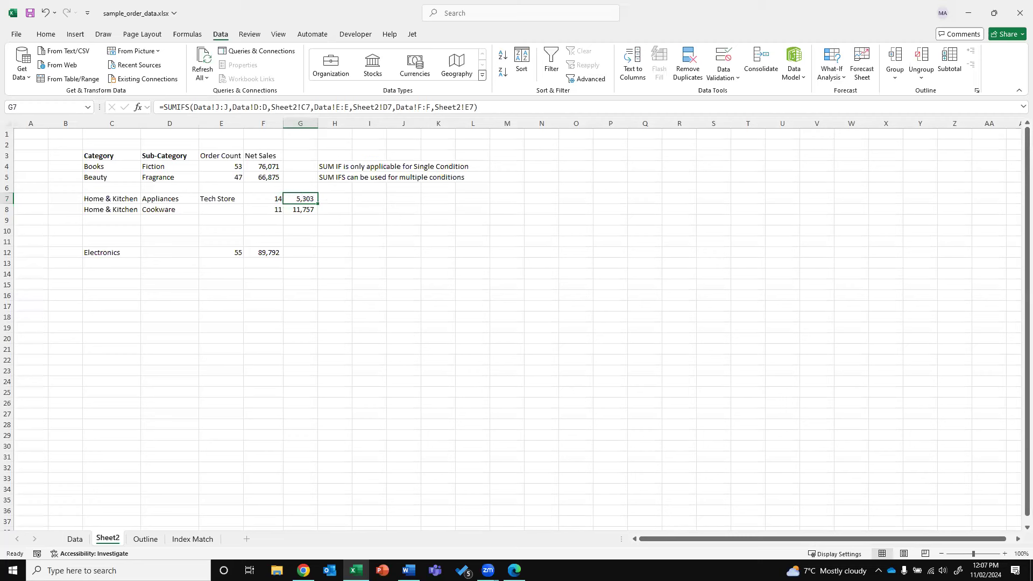
pyautogui.hotkey('alt', 'Tab')
pyautogui.hotkey('alt', 'Tab')
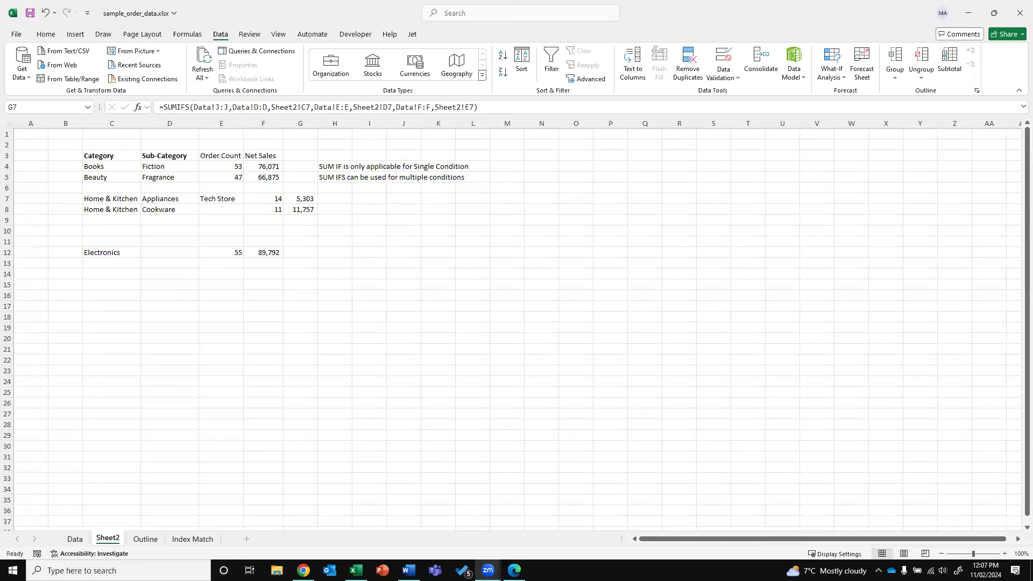
pyautogui.click(96, 274)
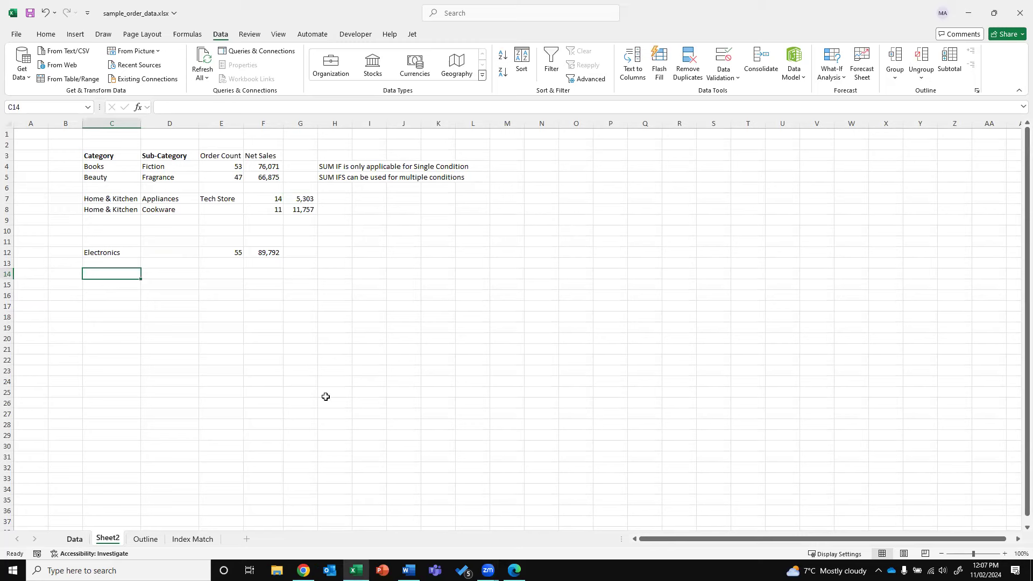
# Clear all filters on the Data sheet and insert a blank row at row 4
pyautogui.hotkey('ctrl', 'pageup')
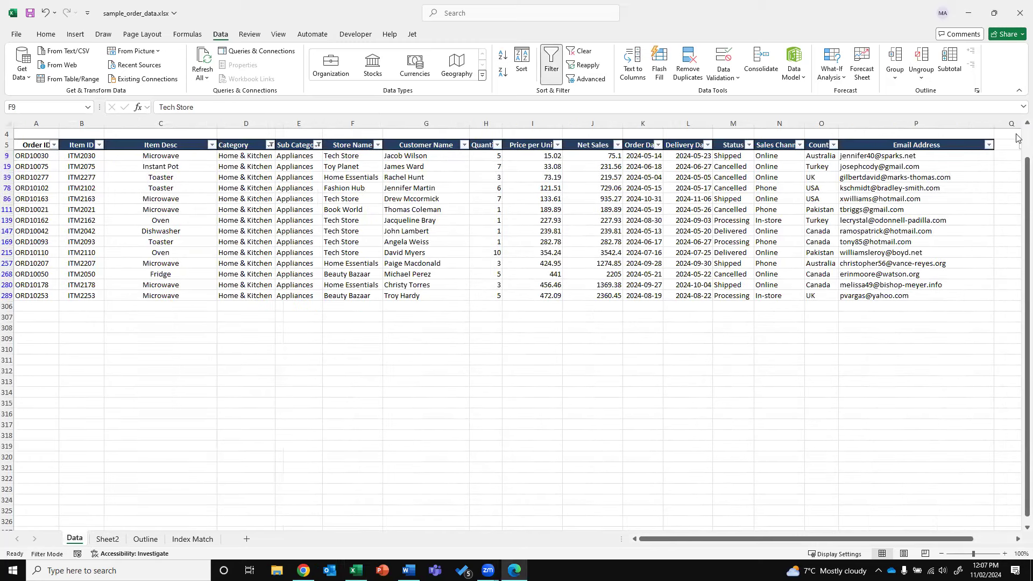
pyautogui.scroll(1, 1015, 137)
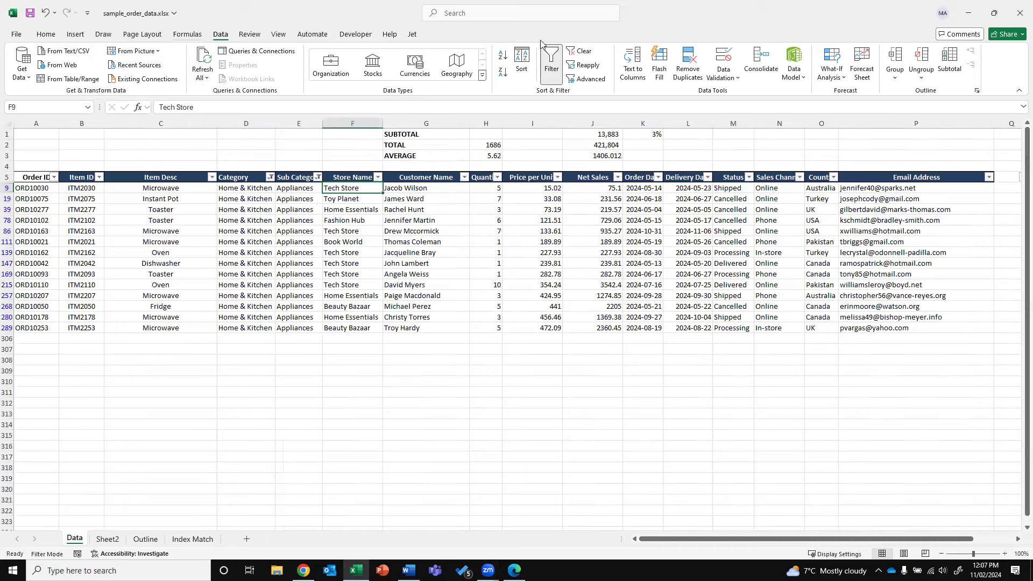
pyautogui.click(581, 51)
pyautogui.click(601, 218)
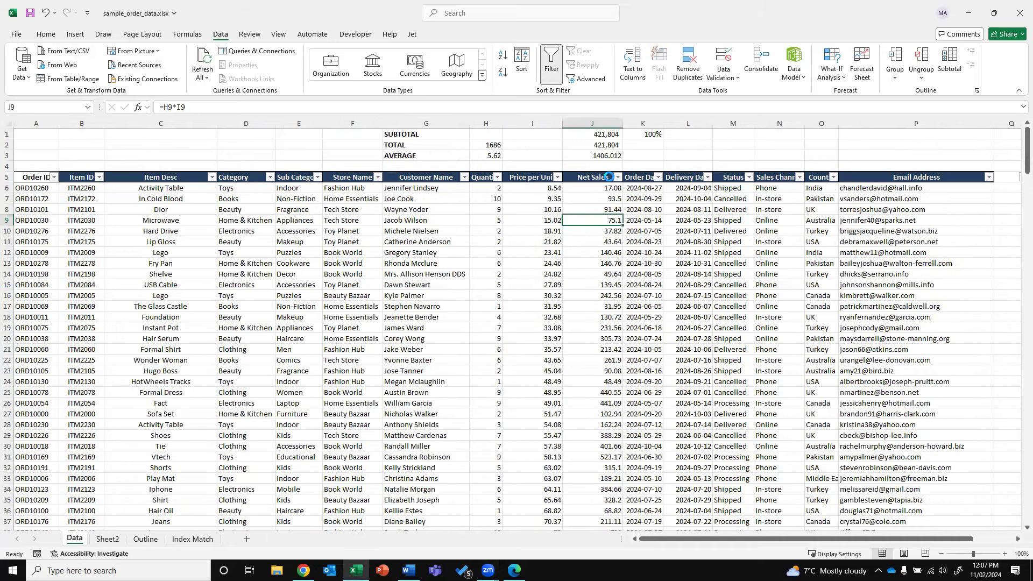
pyautogui.rightClick(8, 166)
pyautogui.click(38, 273)
pyautogui.click(592, 166)
# Look through the Net Sales filter list and close it without changes
pyautogui.click(592, 192)
pyautogui.press('Down')
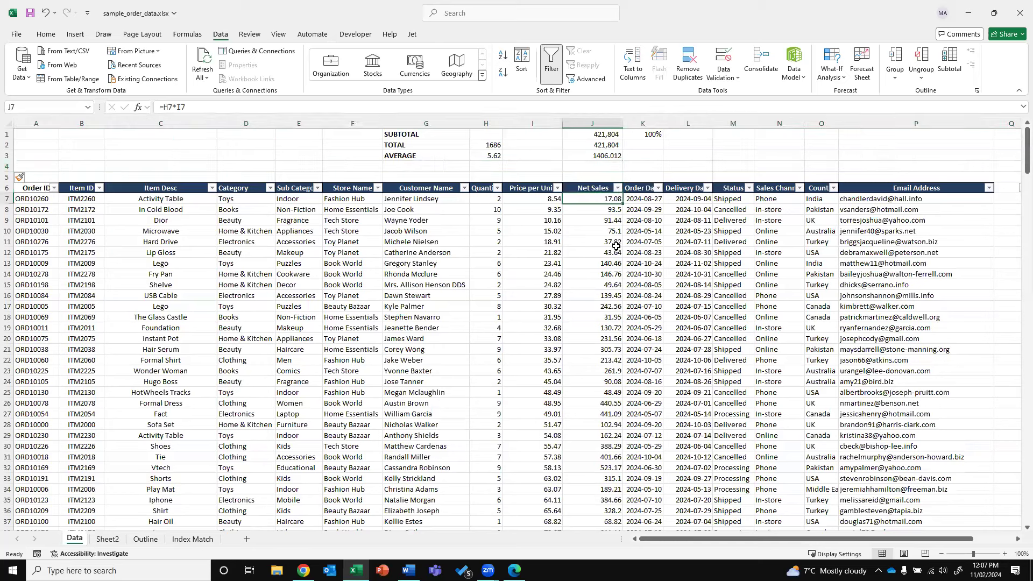
pyautogui.click(617, 192)
pyautogui.moveTo(612, 338); pyautogui.dragTo(611, 405)
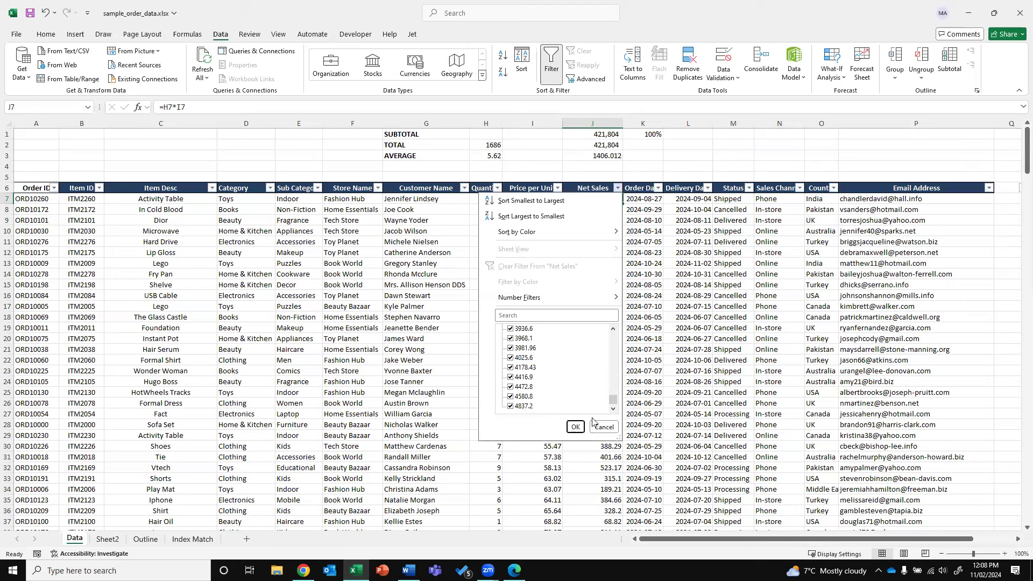
pyautogui.moveTo(613, 399); pyautogui.dragTo(624, 329)
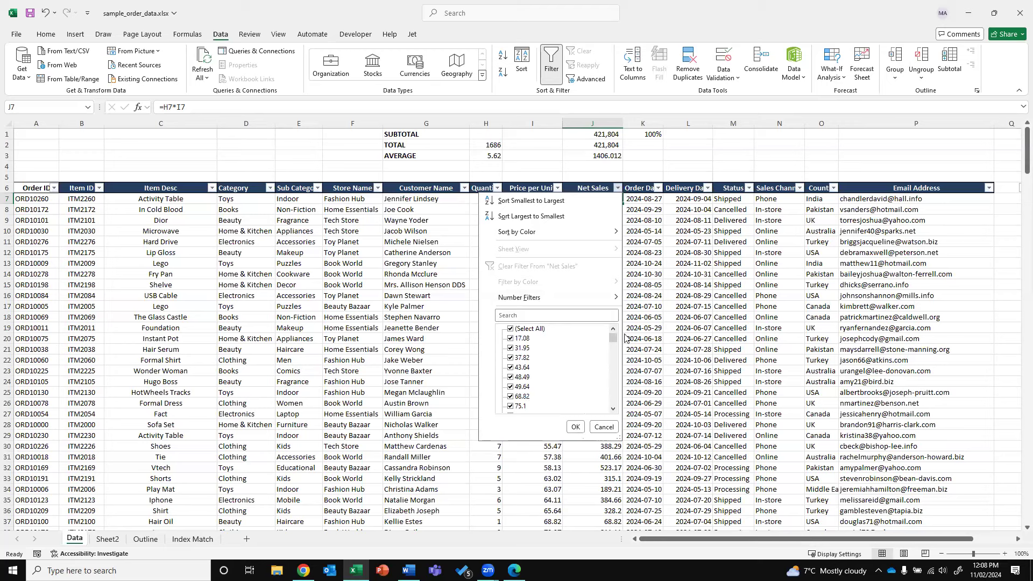
pyautogui.moveTo(611, 343); pyautogui.dragTo(601, 414)
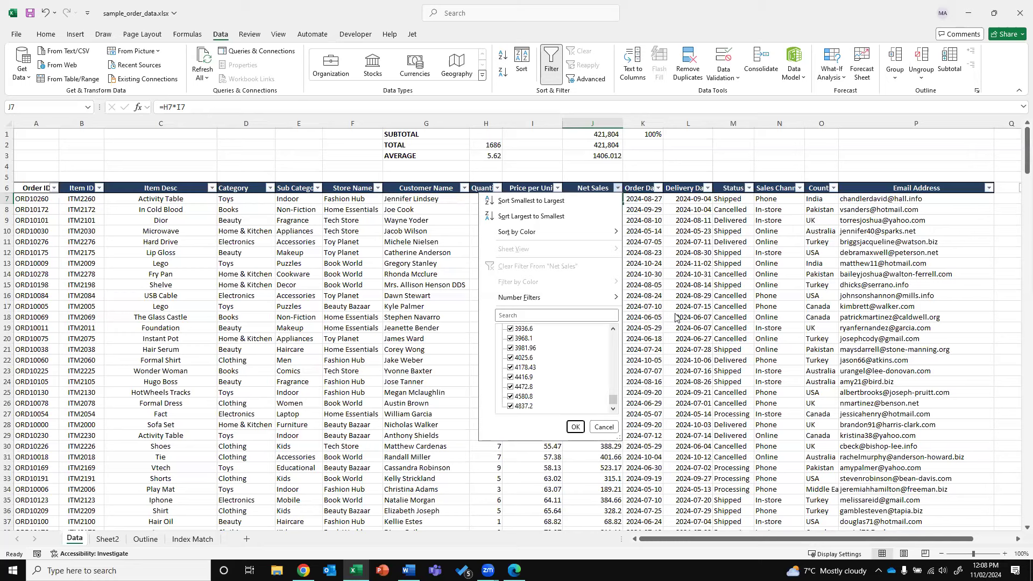
pyautogui.click(671, 283)
# Enter MINIMUM VALUE and MAXIMUM VALUE labels in G4:G5 and insert another blank row
pyautogui.click(601, 166)
pyautogui.click(425, 165)
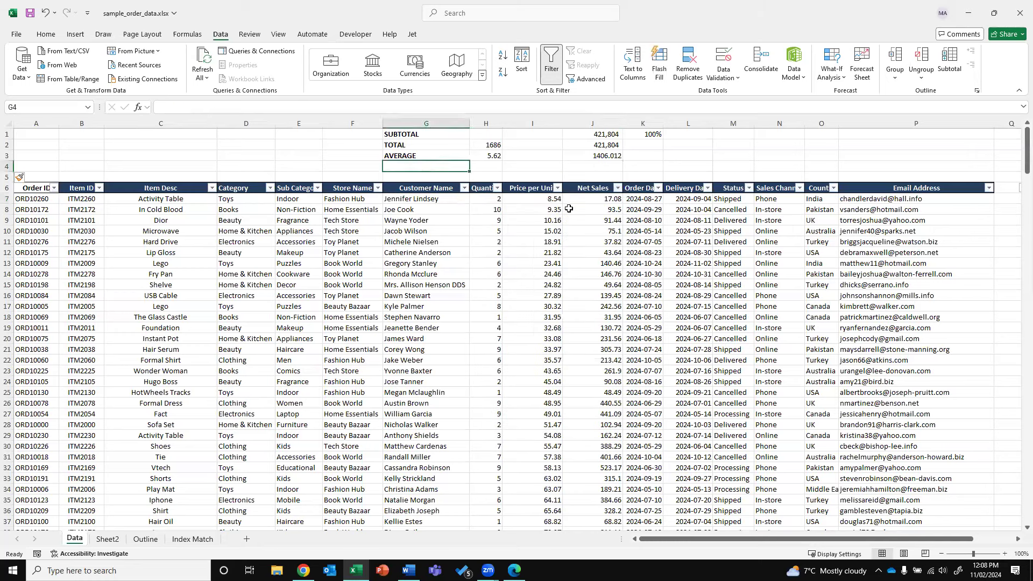
pyautogui.write('MINIMU')
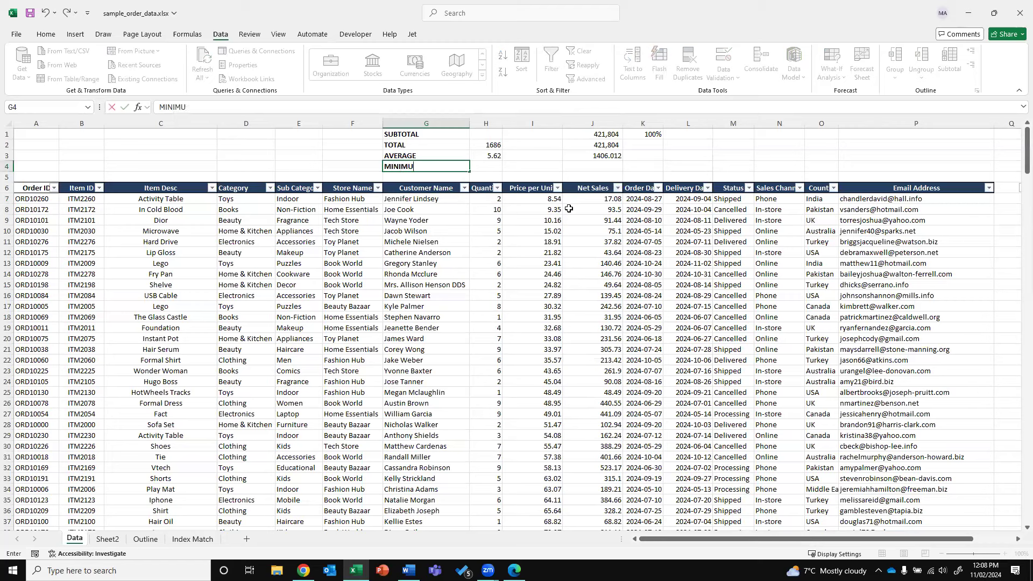
pyautogui.write('M VALUE')
pyautogui.press('Return')
pyautogui.write('MAXIM')
pyautogui.write('UM VALUE')
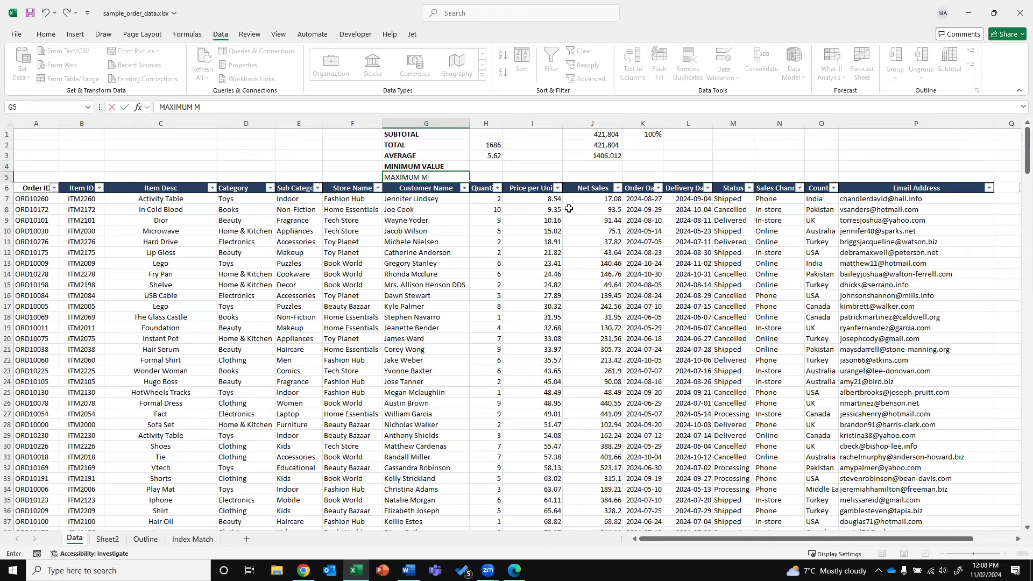
pyautogui.press('Return')
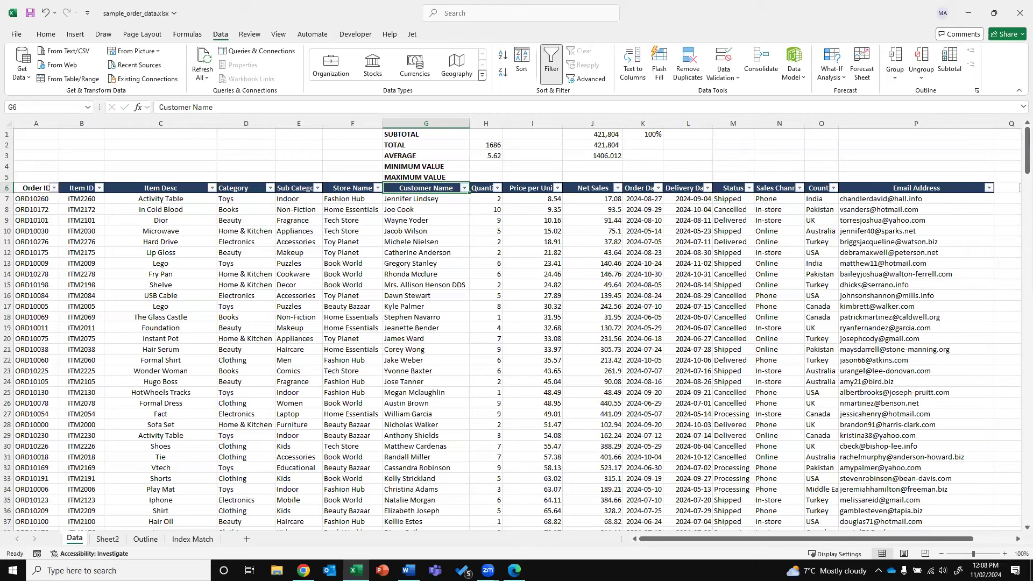
pyautogui.rightClick(7, 188)
pyautogui.click(51, 296)
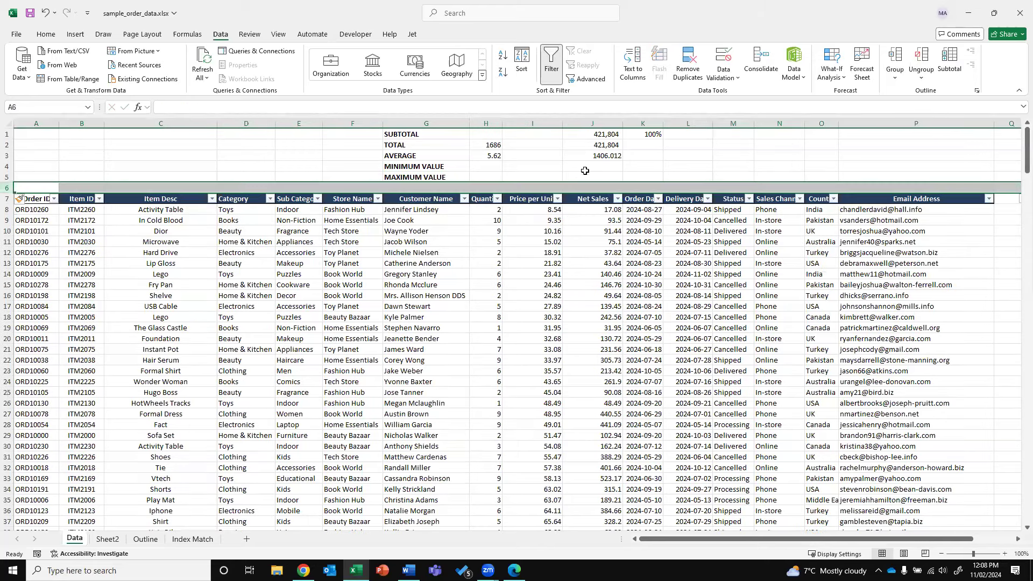
# Enter =MIN(J8:J307) in J4 and =MAX(J8:J307) in J5, giving 17.08 and 4837.2
pyautogui.click(586, 168)
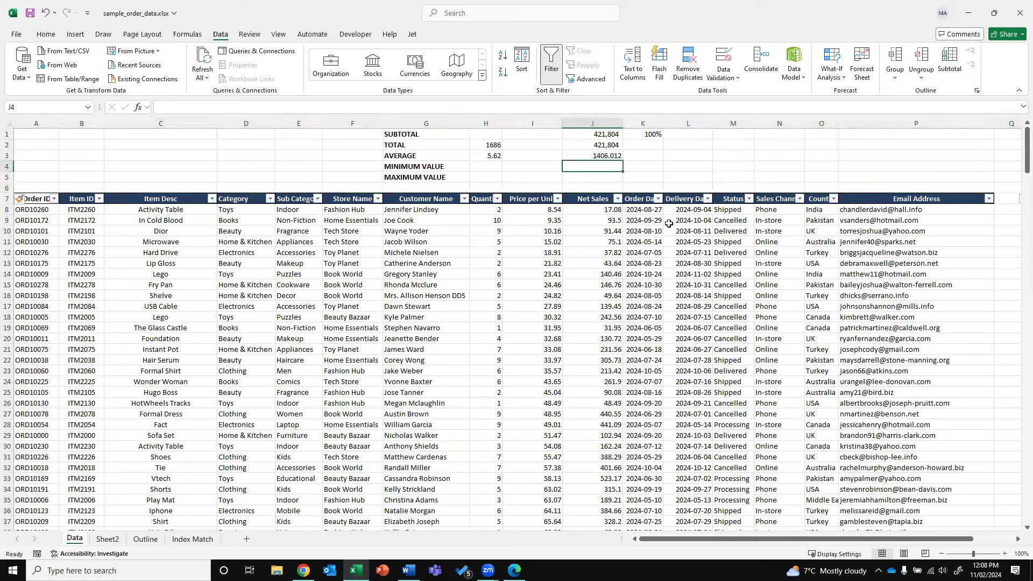
pyautogui.write('=MIN')
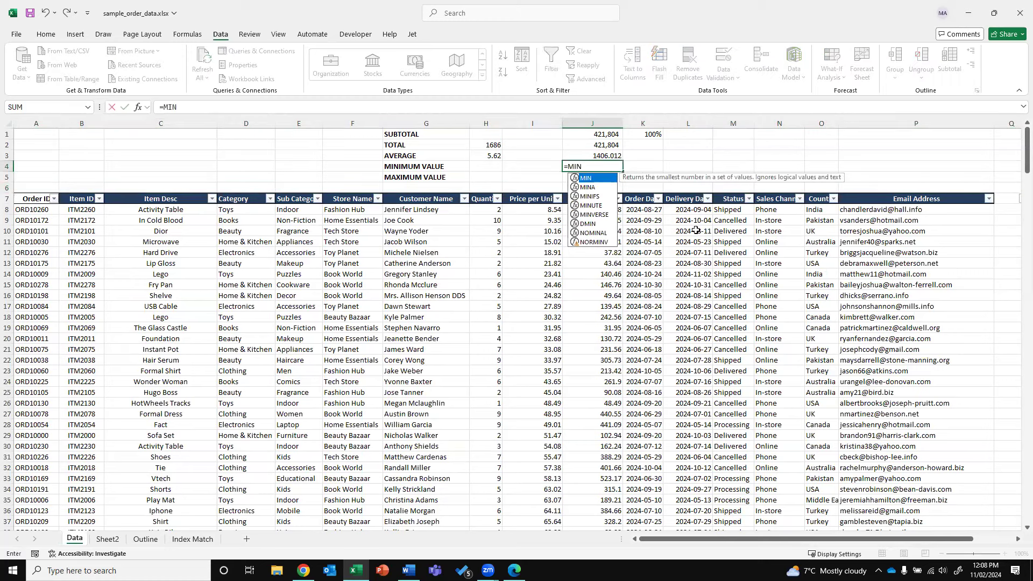
pyautogui.write('(')
pyautogui.press('Down')
pyautogui.press('Down')
pyautogui.press('Down')
pyautogui.press('Down')
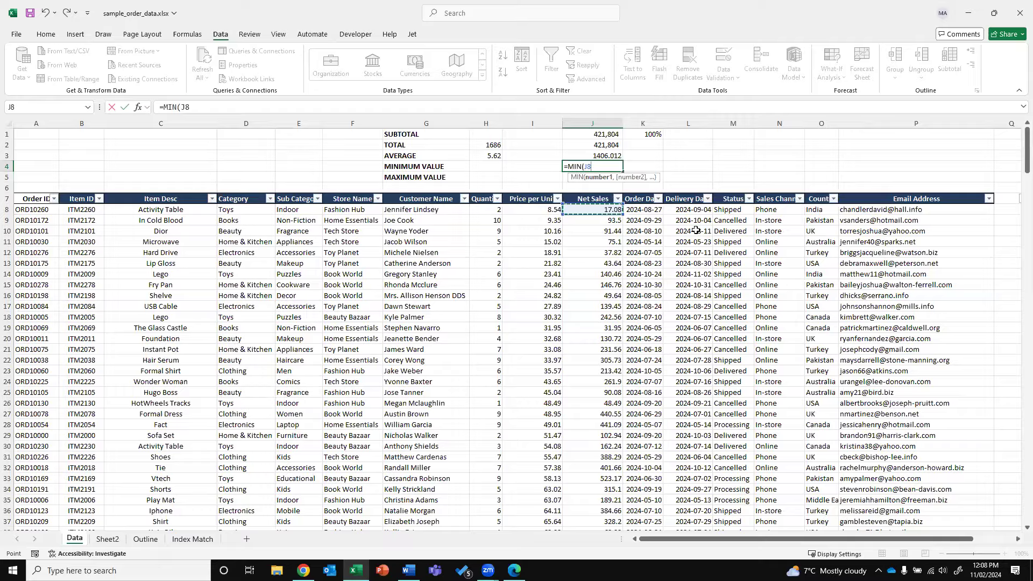
pyautogui.hotkey('ctrl', 'shift', 'Down')
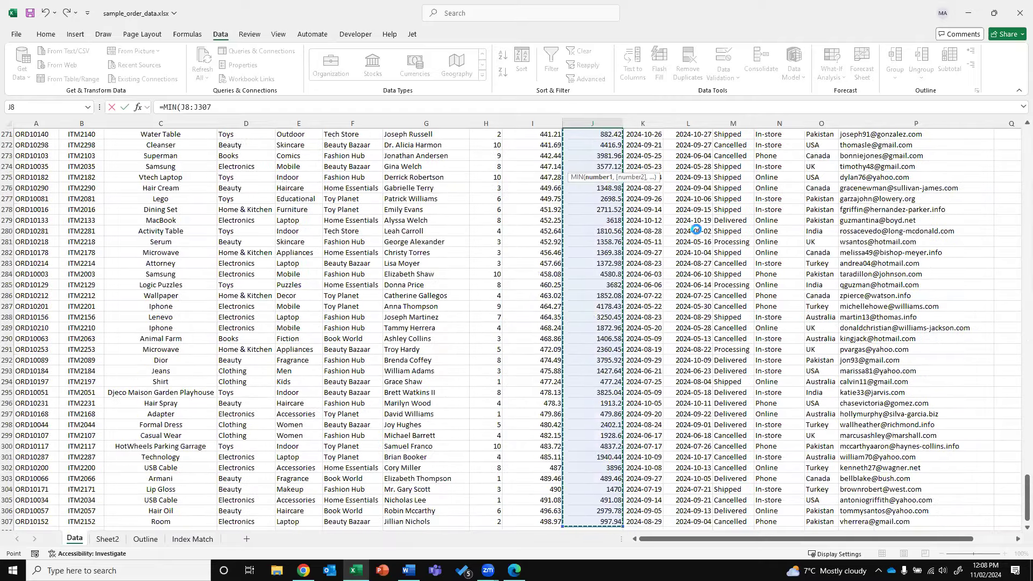
pyautogui.press('Return')
pyautogui.press('Up')
pyautogui.press('Up')
pyautogui.press('Down')
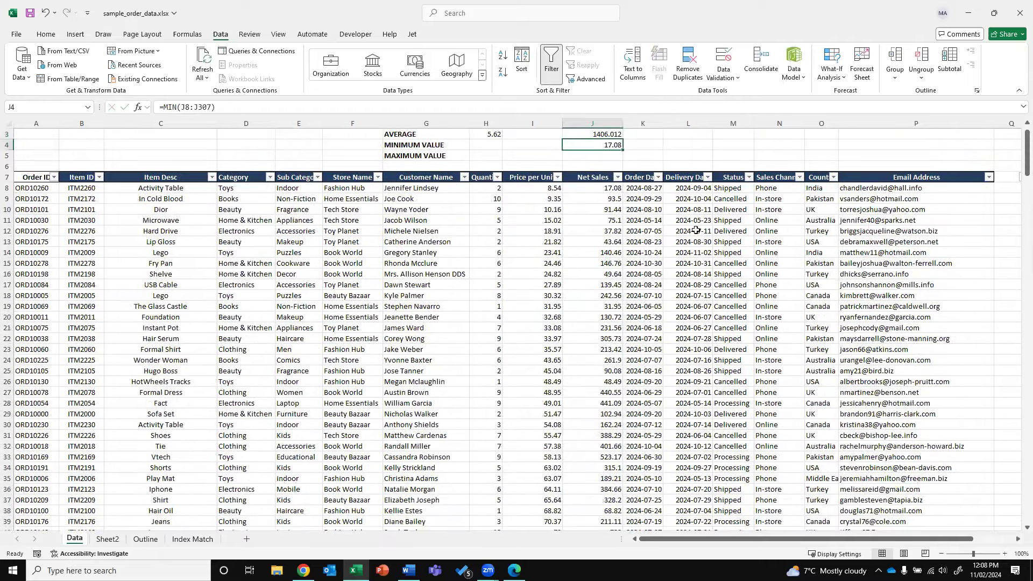
pyautogui.press('Down')
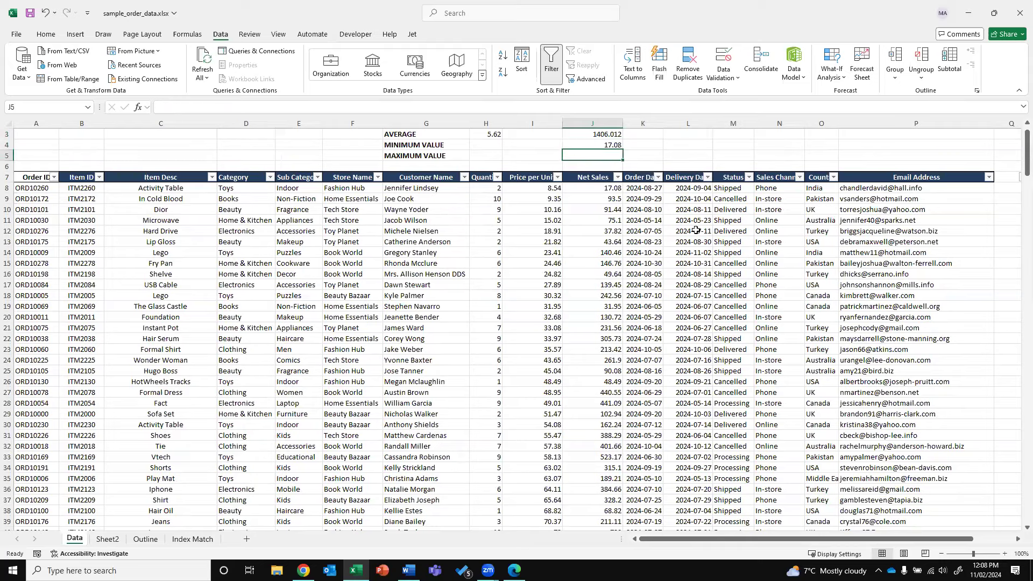
pyautogui.write('=MAX')
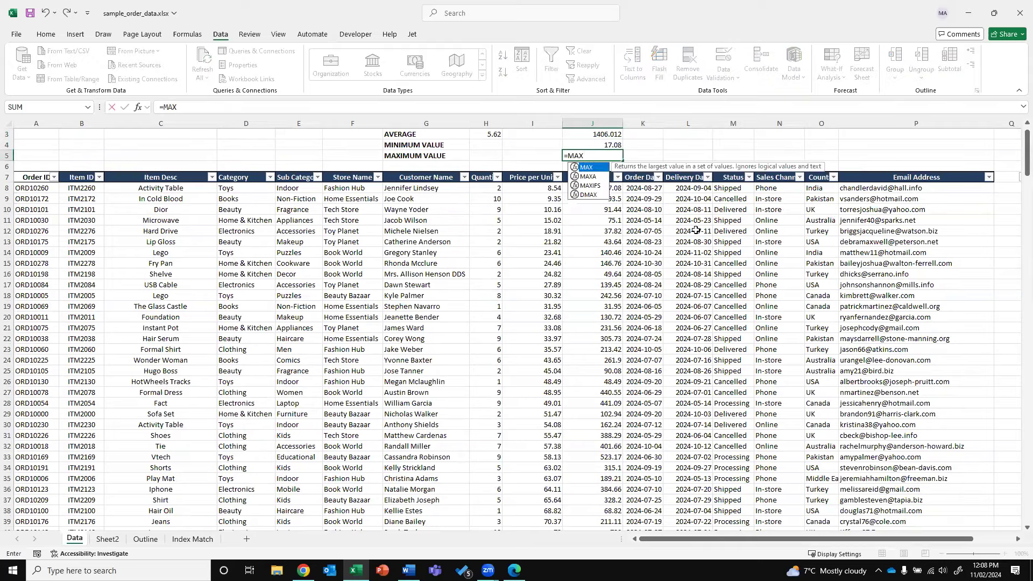
pyautogui.write('(')
pyautogui.press('Down')
pyautogui.hotkey('ctrl', 'shift', 'Down')
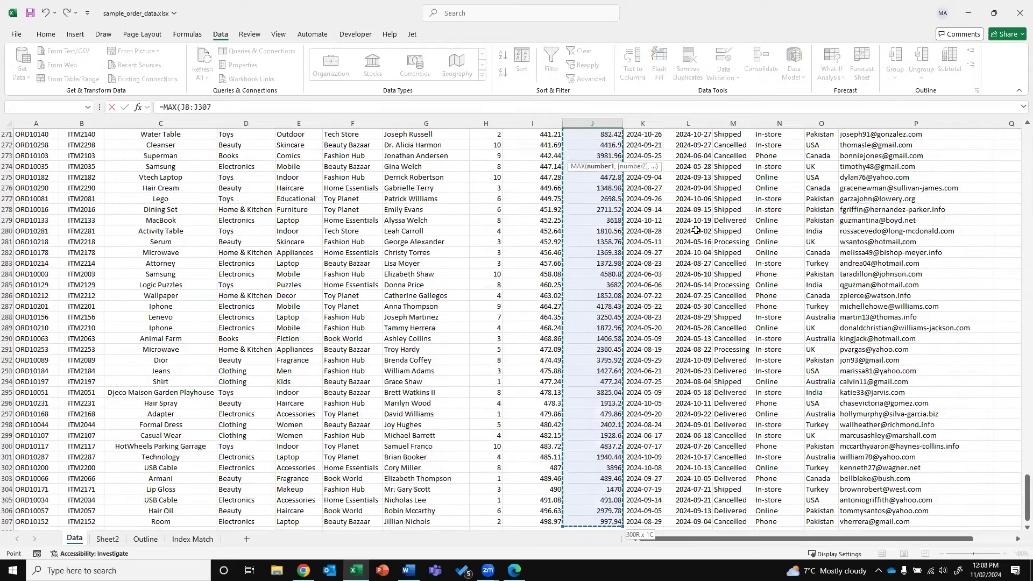
pyautogui.press('Return')
pyautogui.hotkey('ctrl', 'Up')
pyautogui.press('Down')
pyautogui.press('Down')
# Copy the MIN and MAX formulas into H4:H5 for Quantity, giving 1 and 10
pyautogui.hotkey('shift', 'Up')
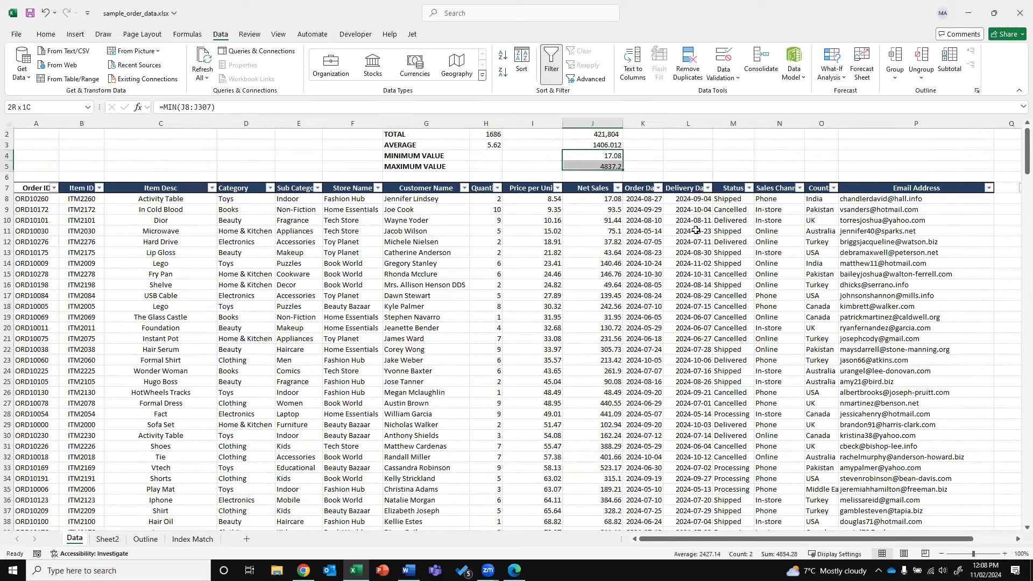
pyautogui.hotkey('ctrl', 'c')
pyautogui.press('Left')
pyautogui.press('Left')
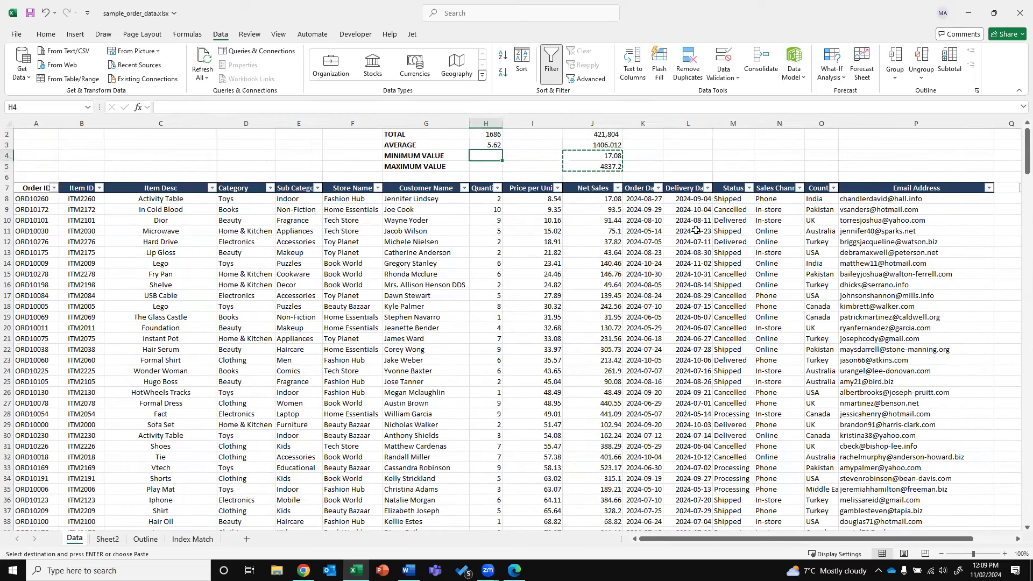
pyautogui.hotkey('ctrl', 'v')
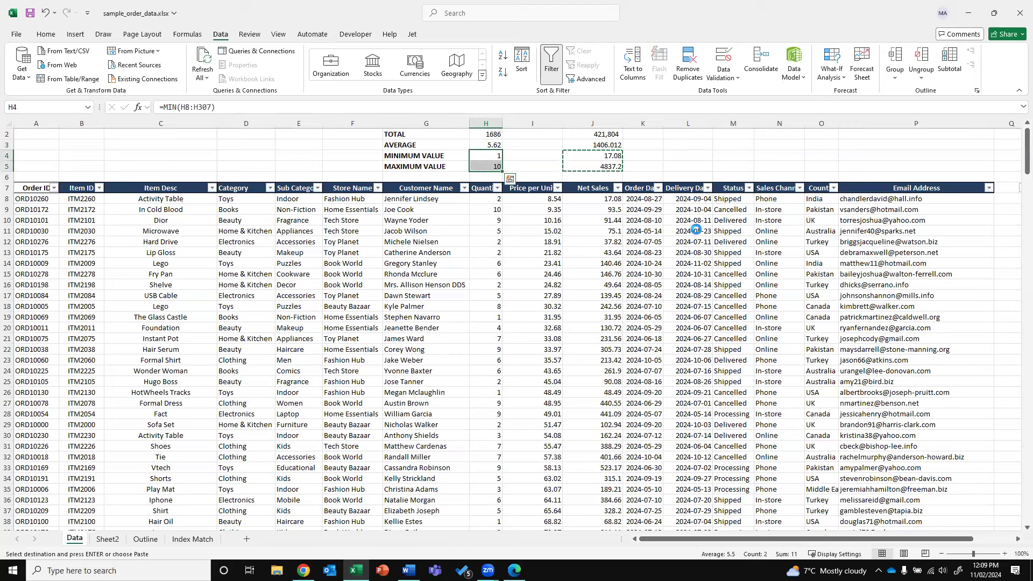
pyautogui.press('Down')
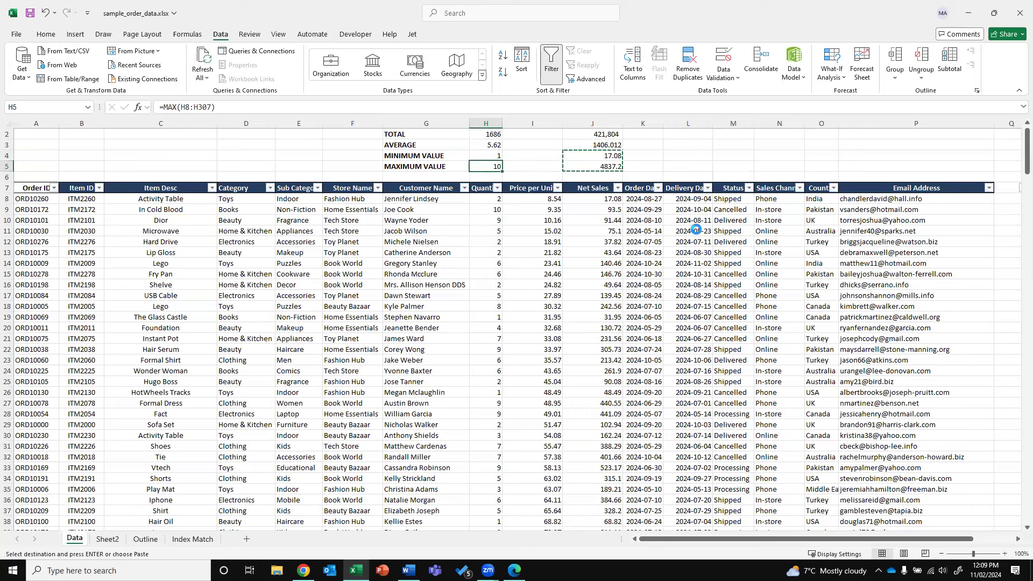
pyautogui.press('Escape')
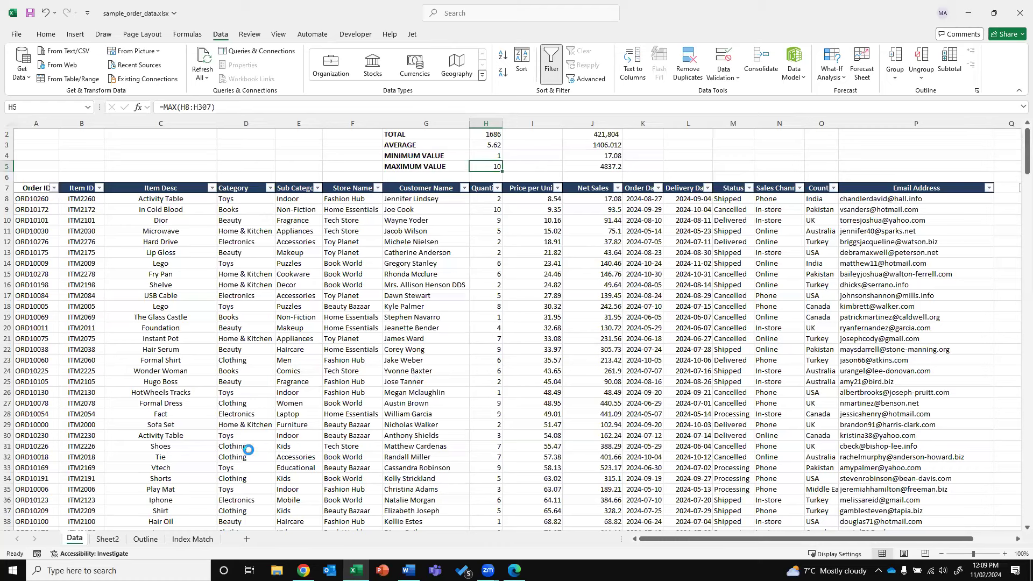
pyautogui.click(109, 538)
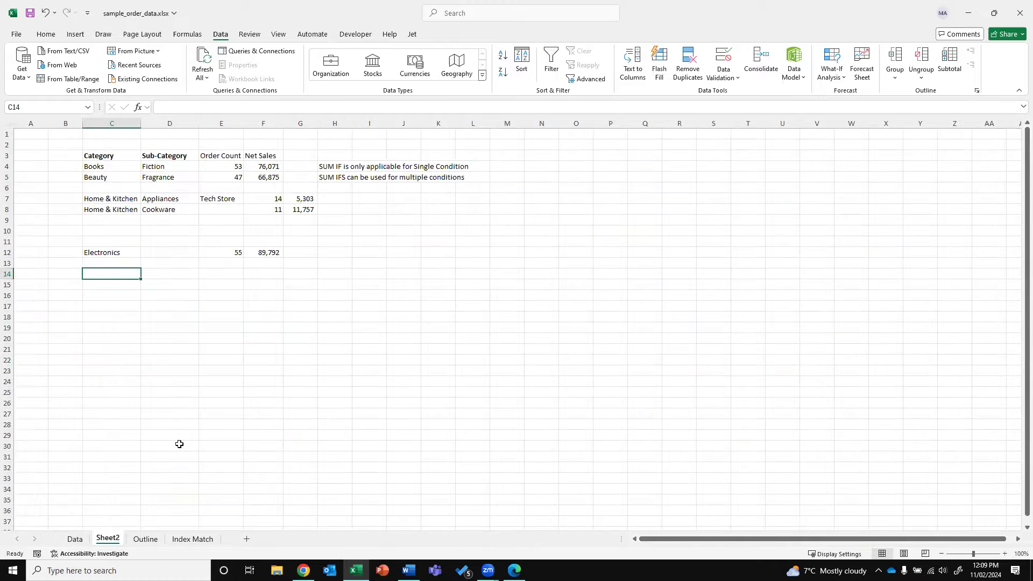
# Review the Books and Beauty categories on Sheet2, then select D8 on the Data sheet
pyautogui.click(74, 539)
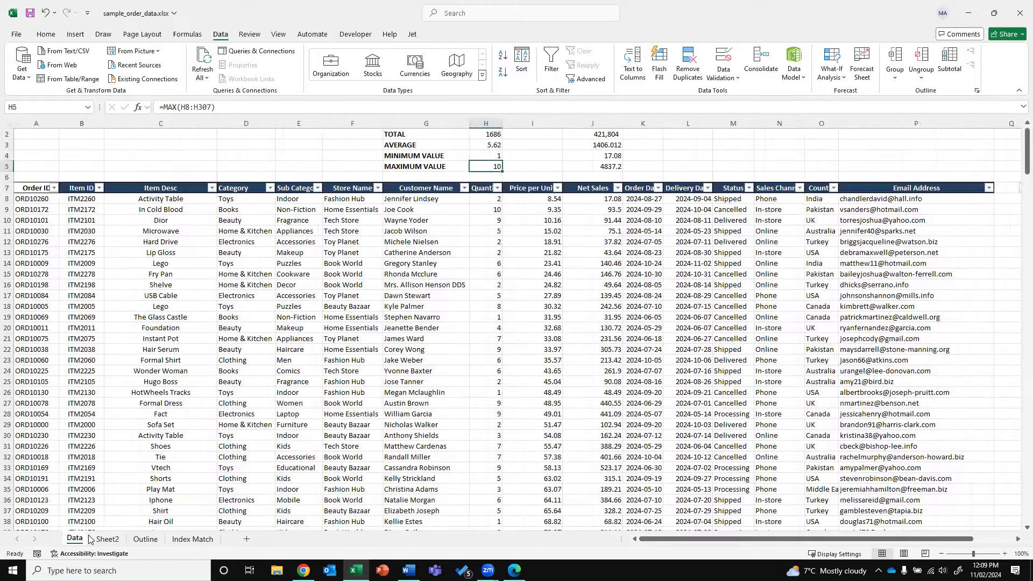
pyautogui.click(107, 539)
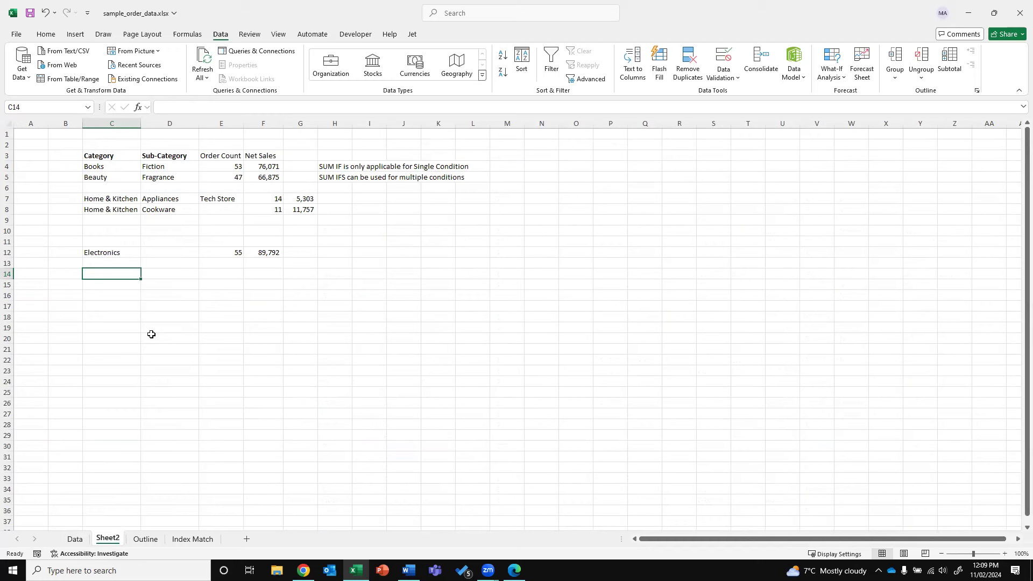
pyautogui.click(111, 166)
pyautogui.click(100, 180)
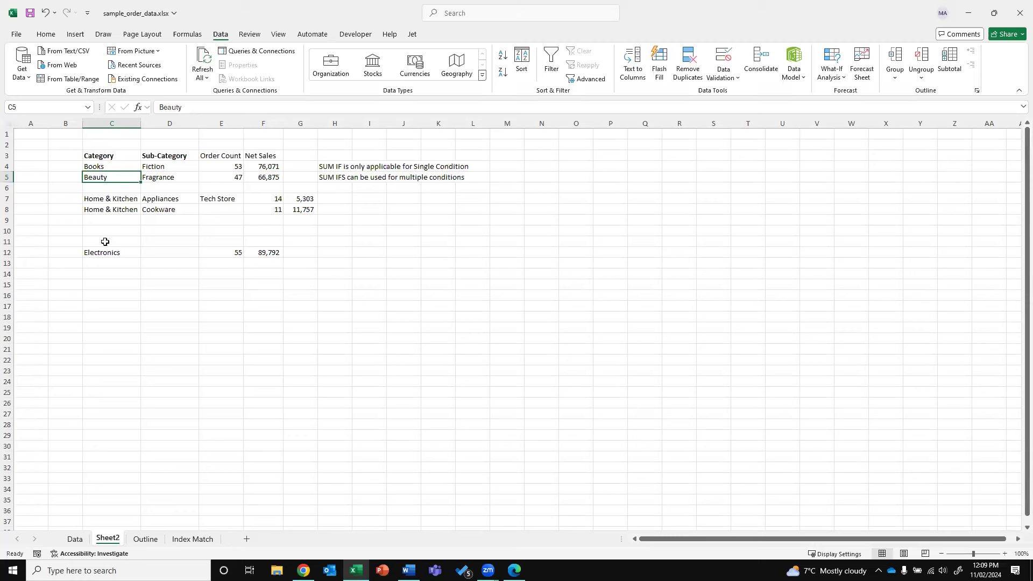
pyautogui.click(78, 539)
pyautogui.click(258, 201)
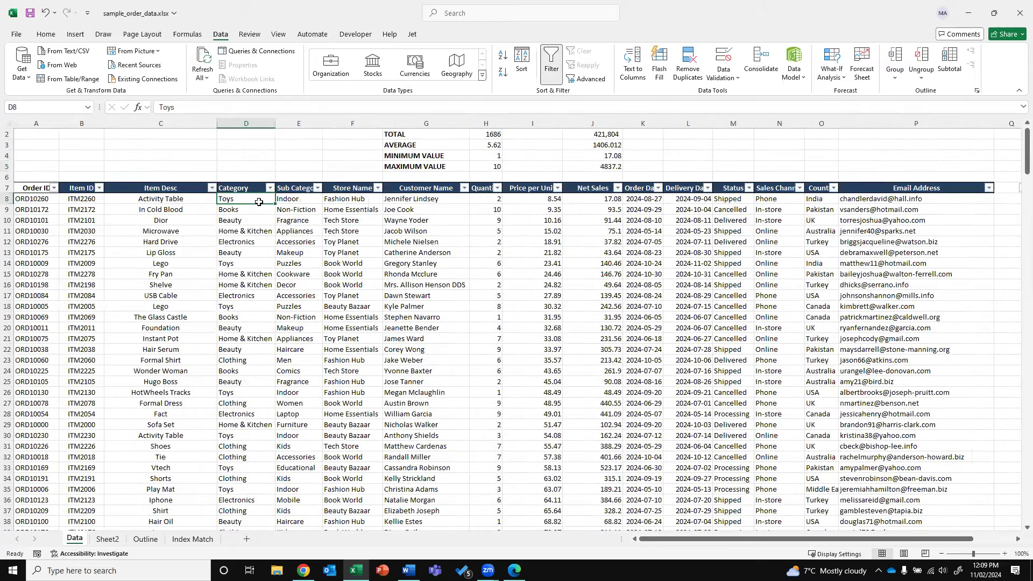
# Copy the Category values D8:D307 from the Data sheet
pyautogui.hotkey('ctrl', 'shift', 'Down')
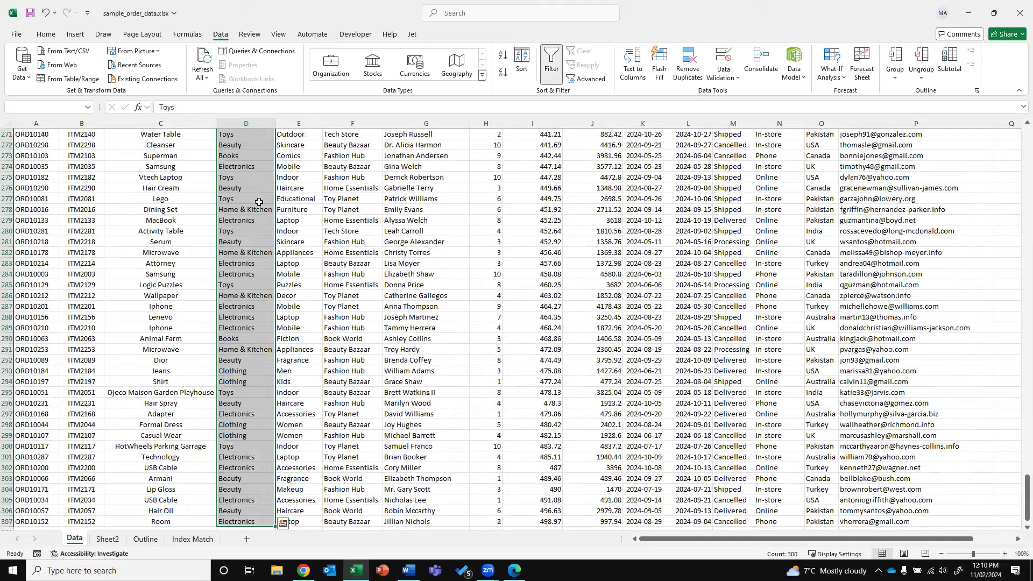
pyautogui.click(258, 202)
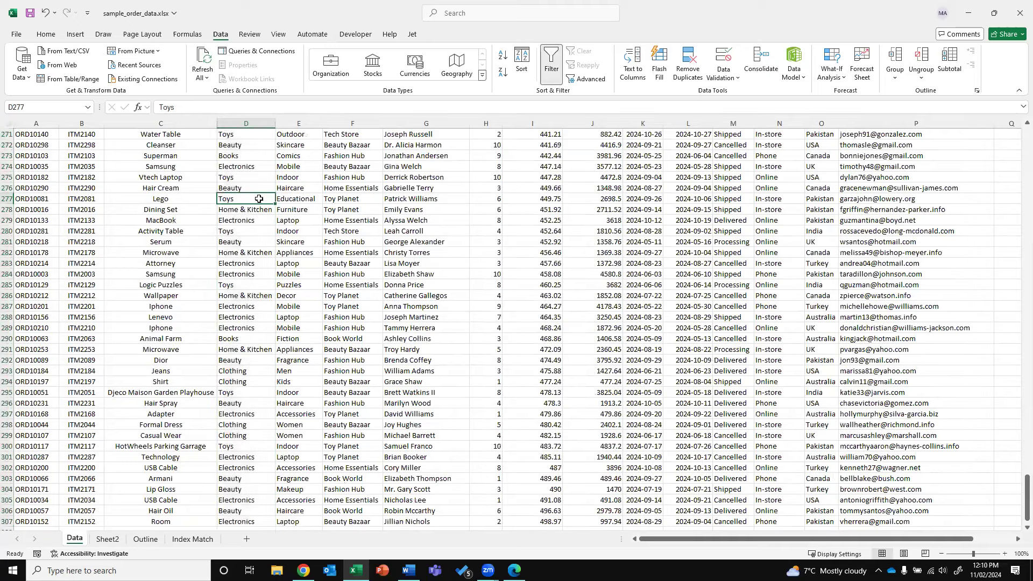
pyautogui.hotkey('ctrl', 'Up')
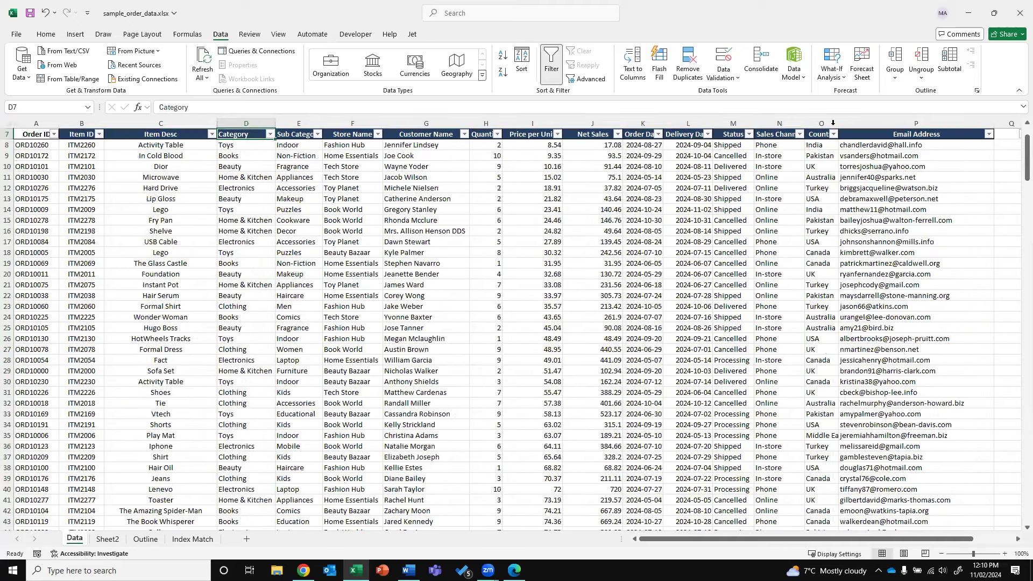
pyautogui.scroll(1, 799, 129)
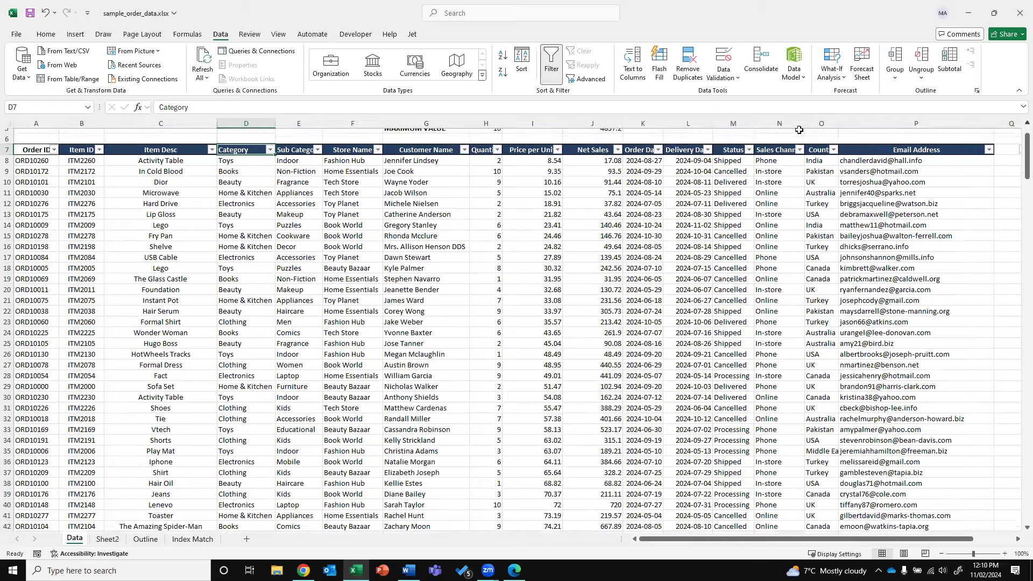
pyautogui.click(249, 167)
pyautogui.hotkey('ctrl', 'shift', 'Down')
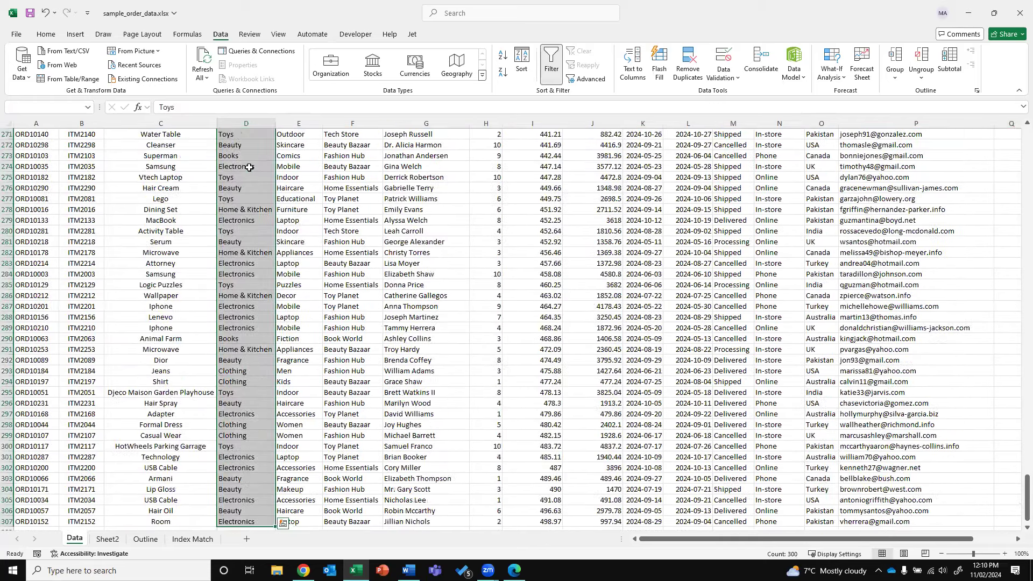
pyautogui.hotkey('ctrl', 'c')
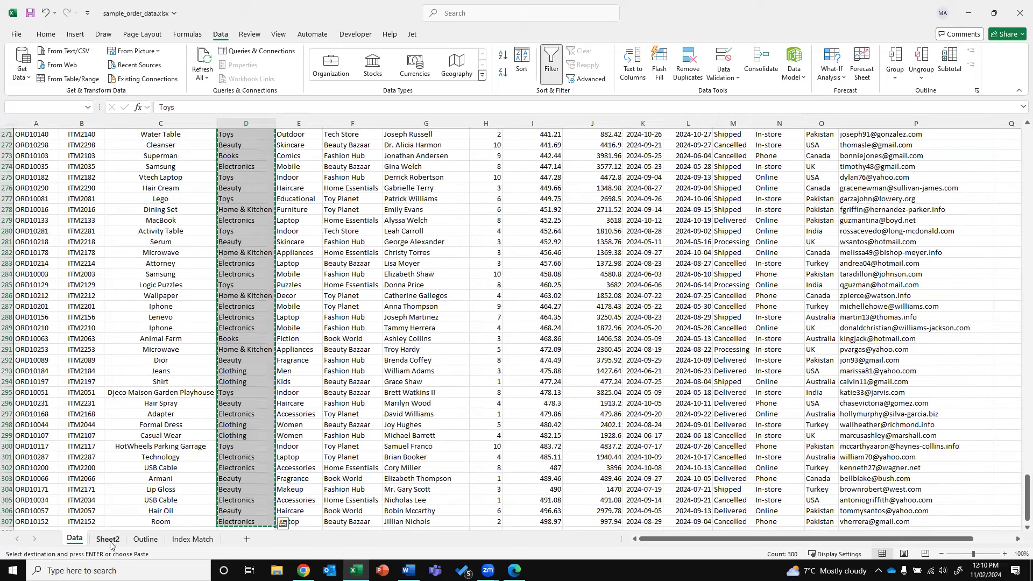
# Paste the categories into C3 of a new Sheet3 and remove 294 duplicates, leaving six
pyautogui.click(247, 538)
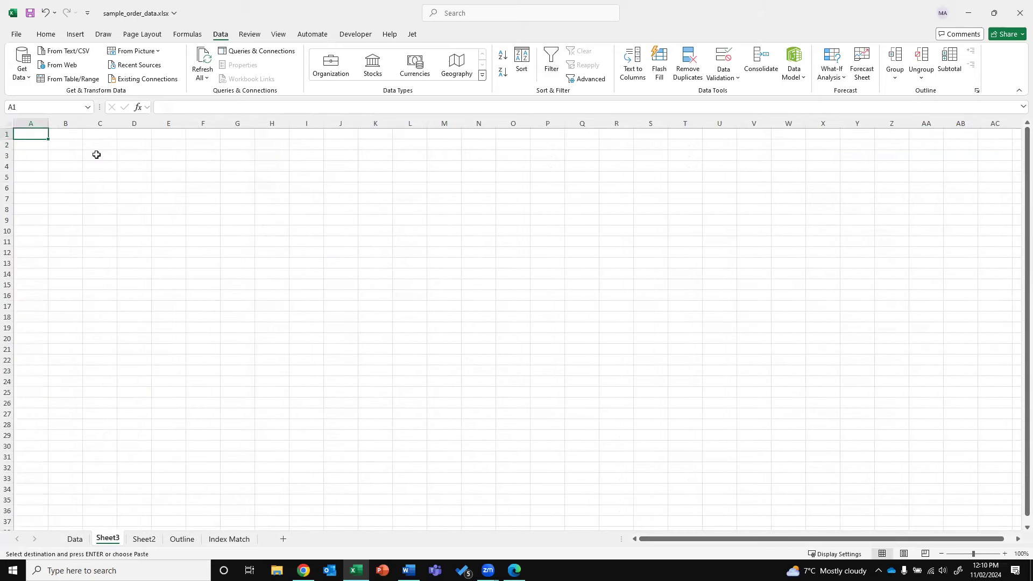
pyautogui.rightClick(98, 156)
pyautogui.click(141, 228)
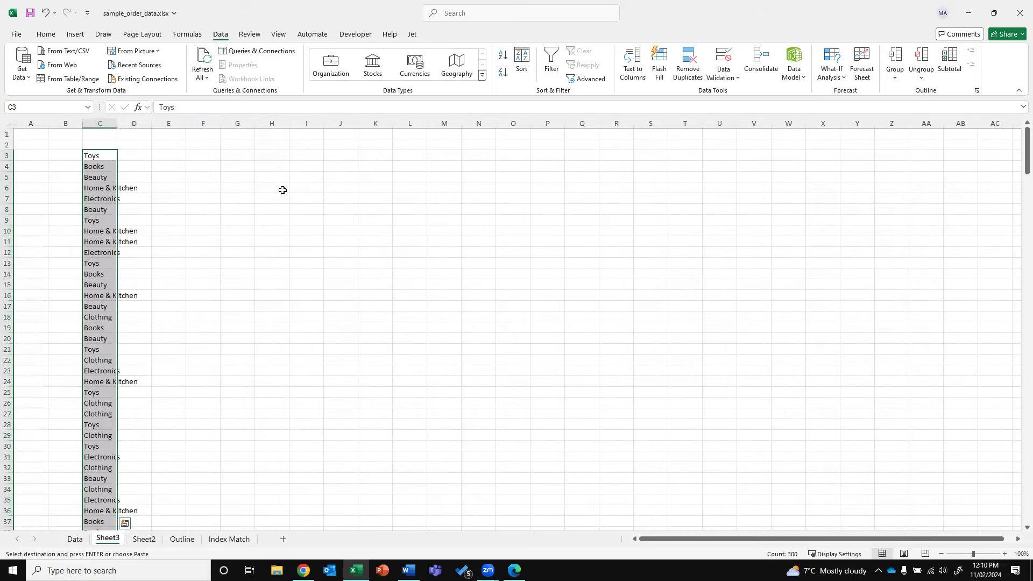
pyautogui.click(686, 65)
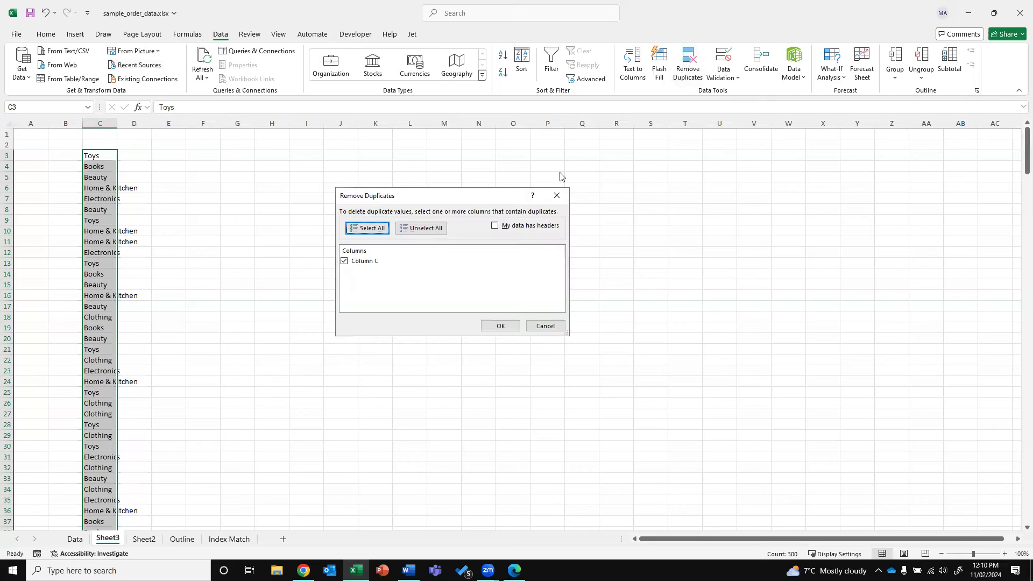
pyautogui.click(499, 326)
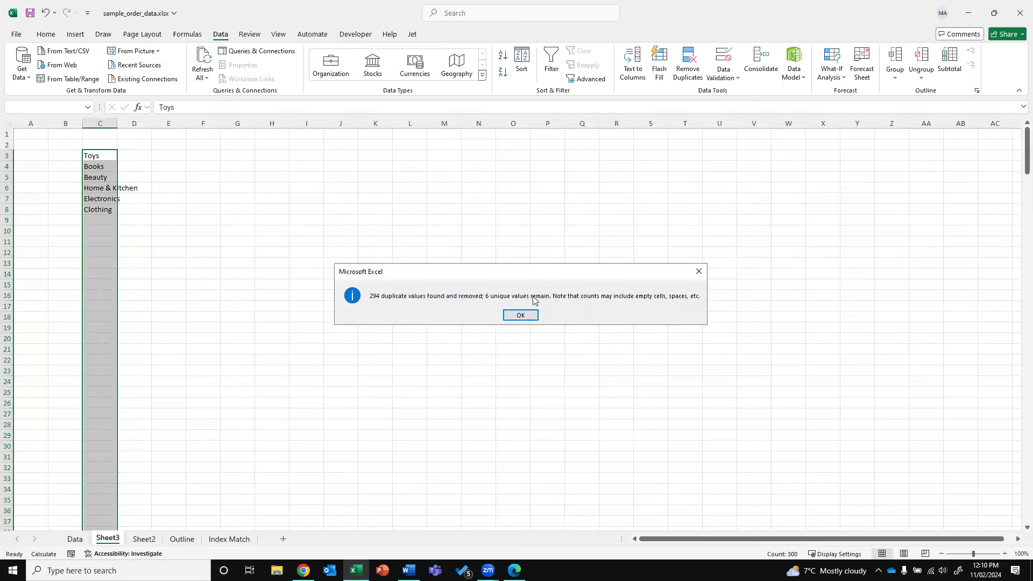
pyautogui.press('Return')
pyautogui.moveTo(105, 156); pyautogui.dragTo(97, 204)
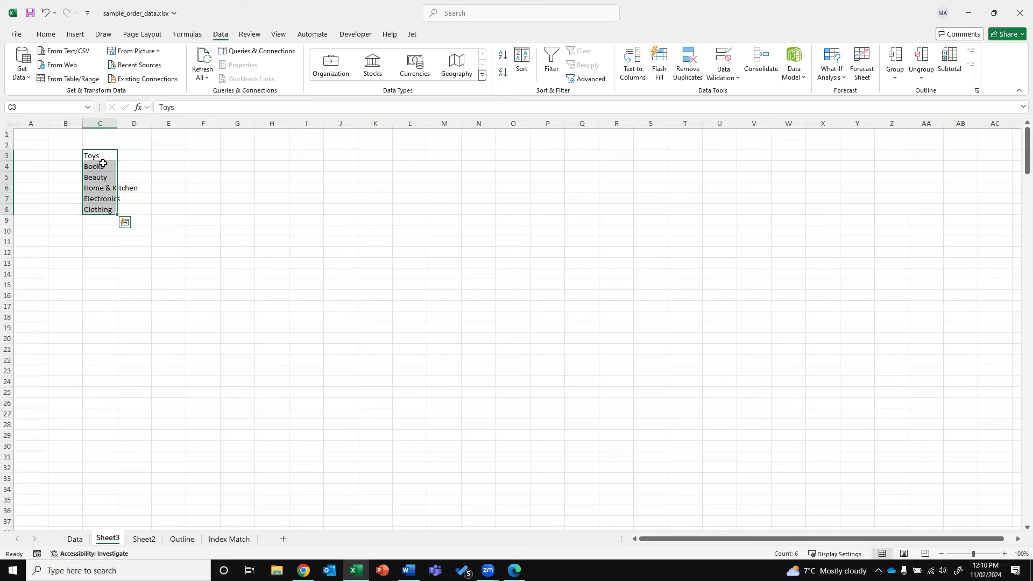
pyautogui.click(139, 149)
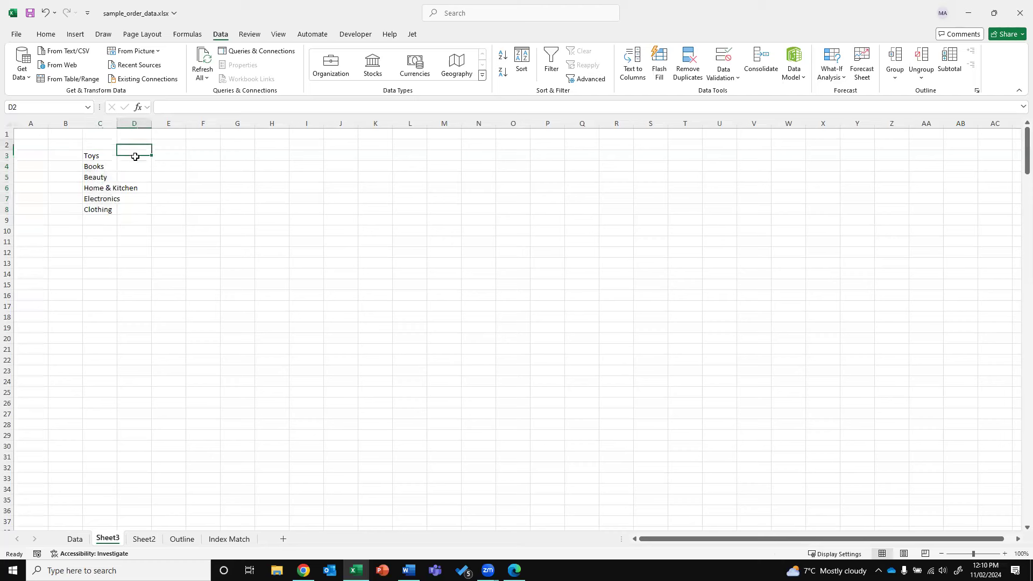
# Type the headings 'Order' in D2 and 'net Sales' in E2 beside the category list
pyautogui.write('Order')
pyautogui.press('Tab')
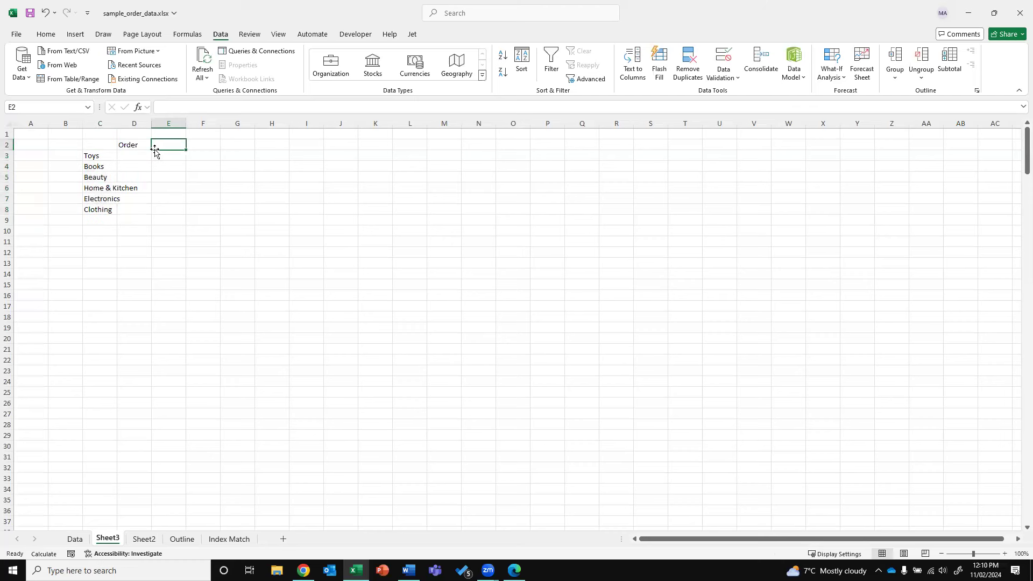
pyautogui.write('net')
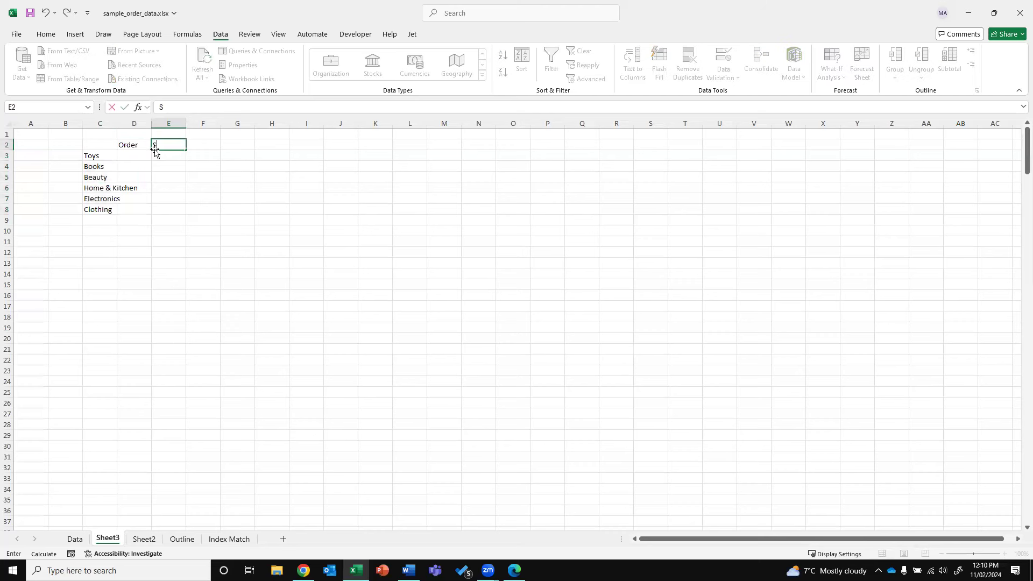
pyautogui.write(' Sales')
pyautogui.press('Return')
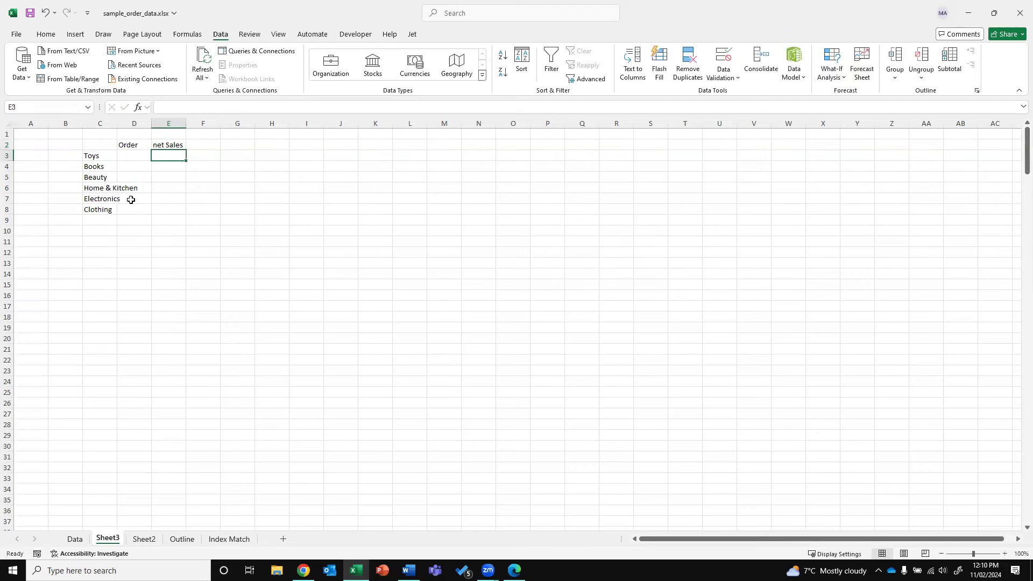
pyautogui.click(110, 218)
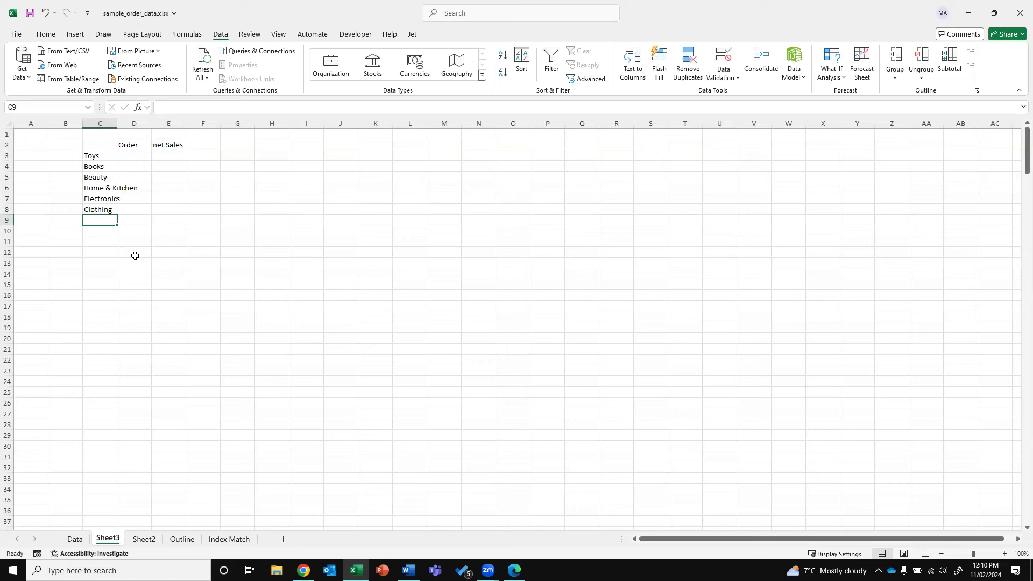
pyautogui.click(75, 538)
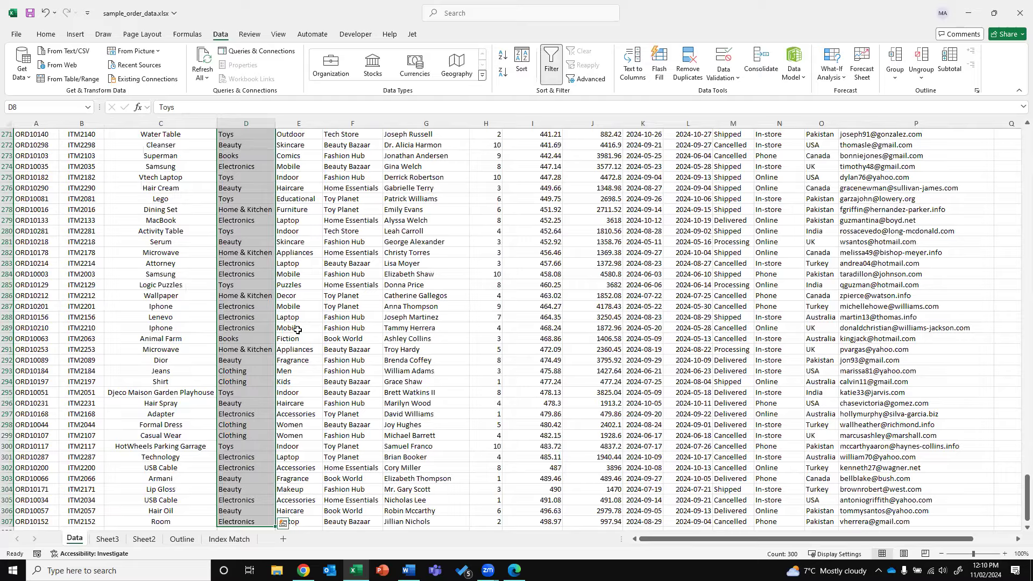
pyautogui.hotkey('ctrl', 'Up')
pyautogui.hotkey('ctrl', 'Up')
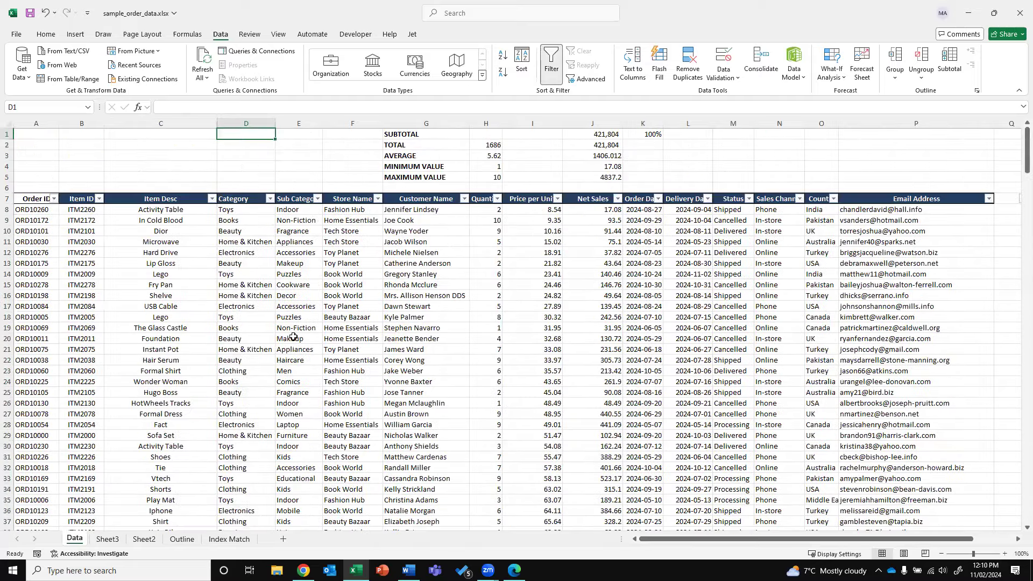
pyautogui.hotkey('ctrl', 'pagedown')
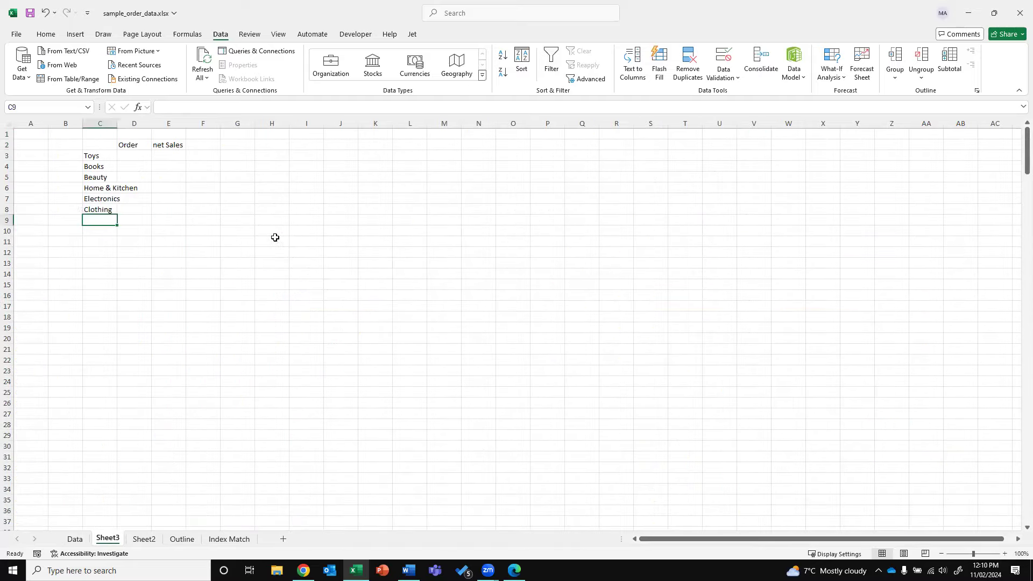
pyautogui.click(74, 538)
# Paste the Data sheet's Category values into Sheet3 G4 and remove duplicates, leaving six categories
pyautogui.click(183, 196)
pyautogui.press('Right')
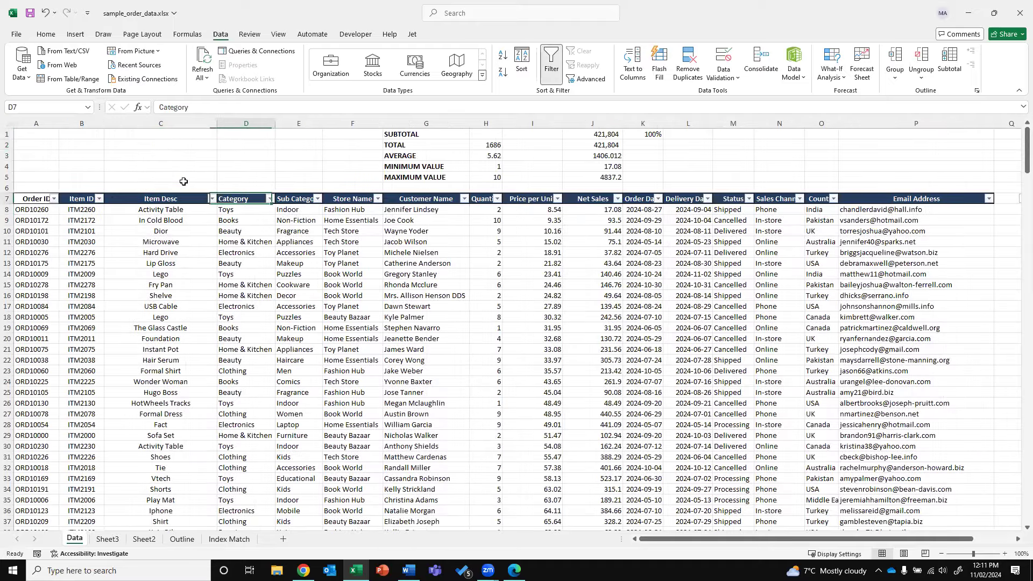
pyautogui.hotkey('ctrl', 'shift', 'Down')
pyautogui.hotkey('ctrl', 'c')
pyautogui.hotkey('ctrl', 'pagedown')
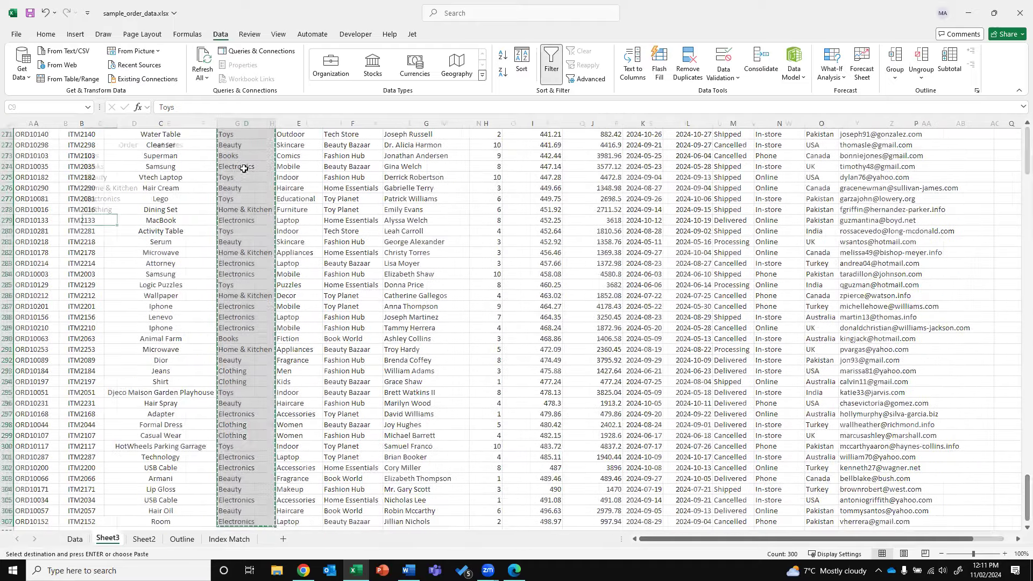
pyautogui.rightClick(244, 168)
pyautogui.click(269, 235)
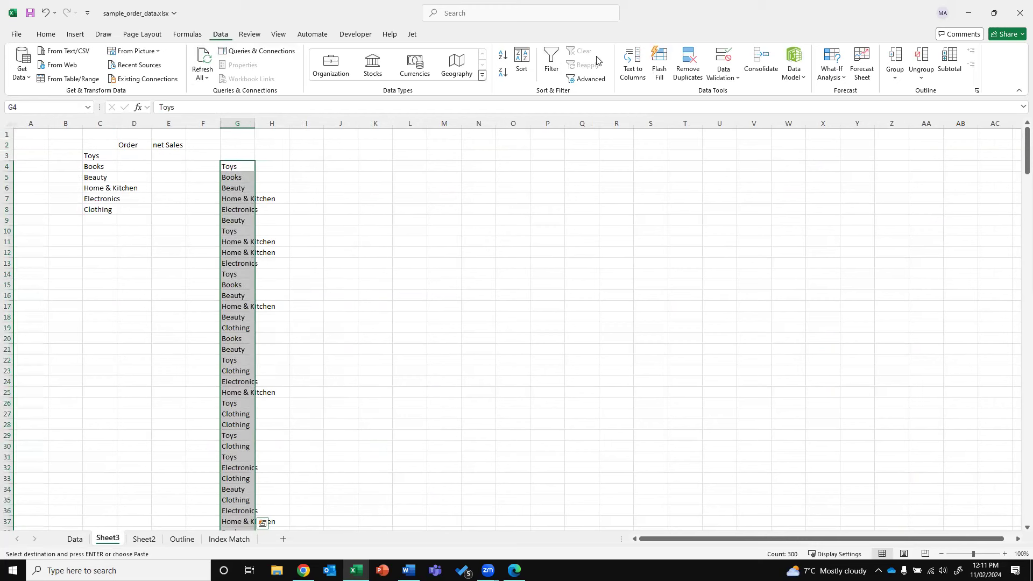
pyautogui.click(688, 64)
pyautogui.click(503, 324)
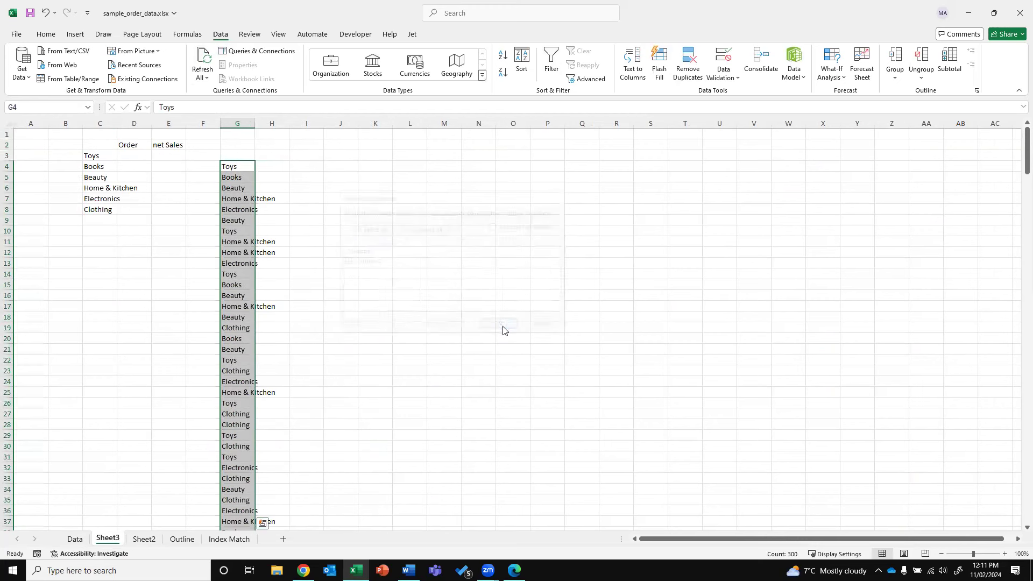
pyautogui.click(528, 320)
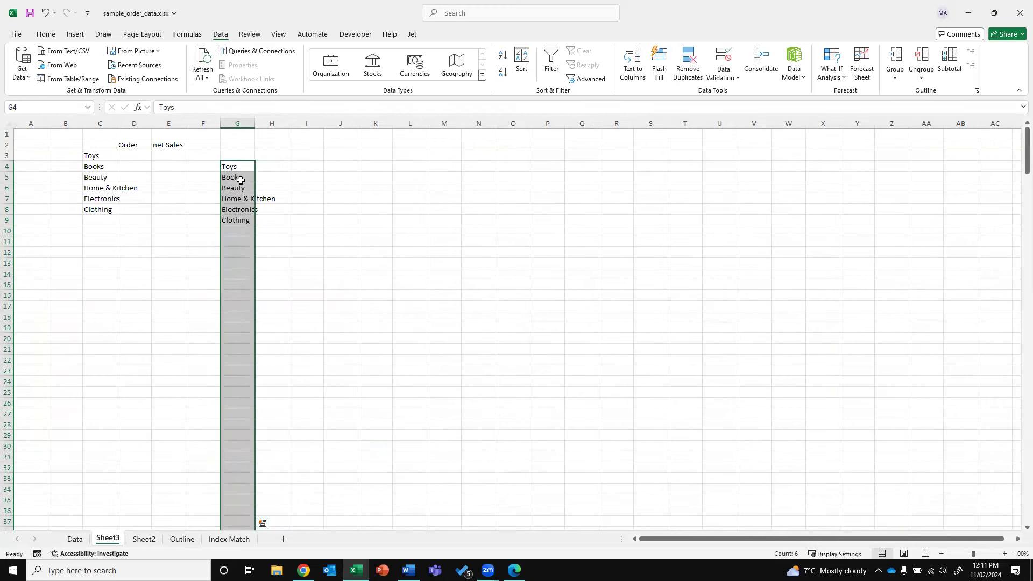
pyautogui.click(293, 164)
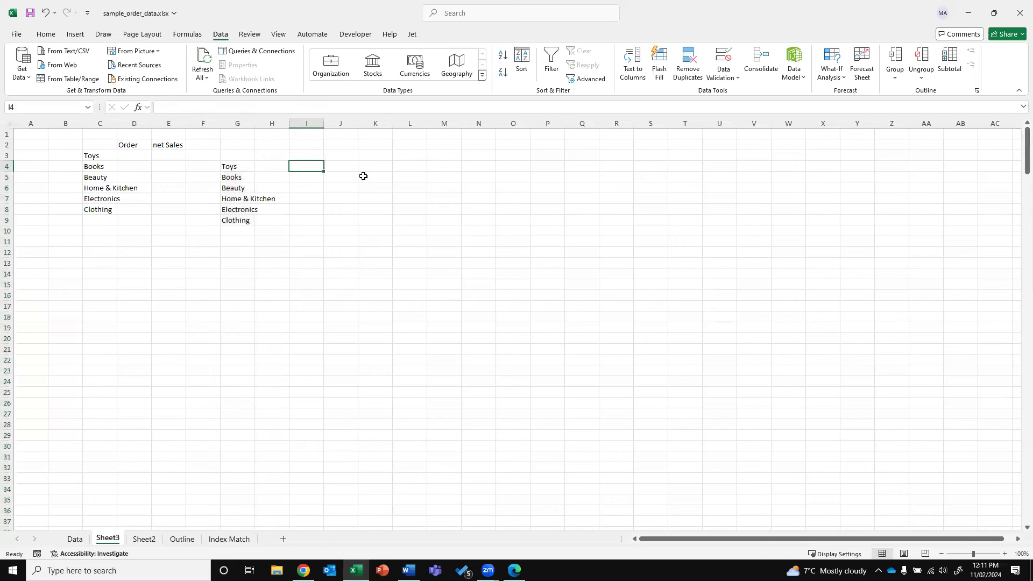
# Enter =UNIQUE(Data!D8:D307) in Sheet3 I4, spilling the six categories down to I9
pyautogui.write('=')
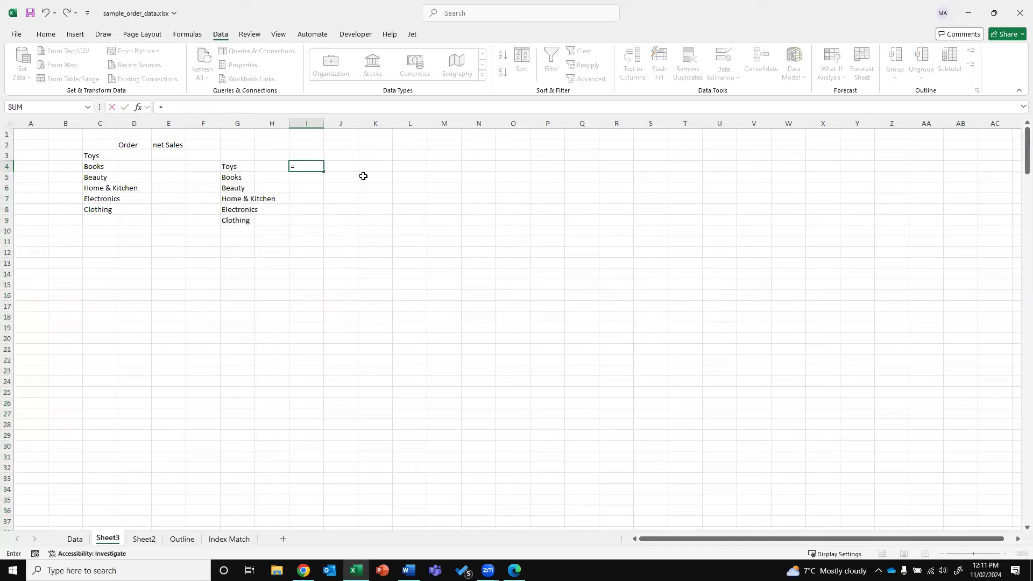
pyautogui.write('UNIQUE')
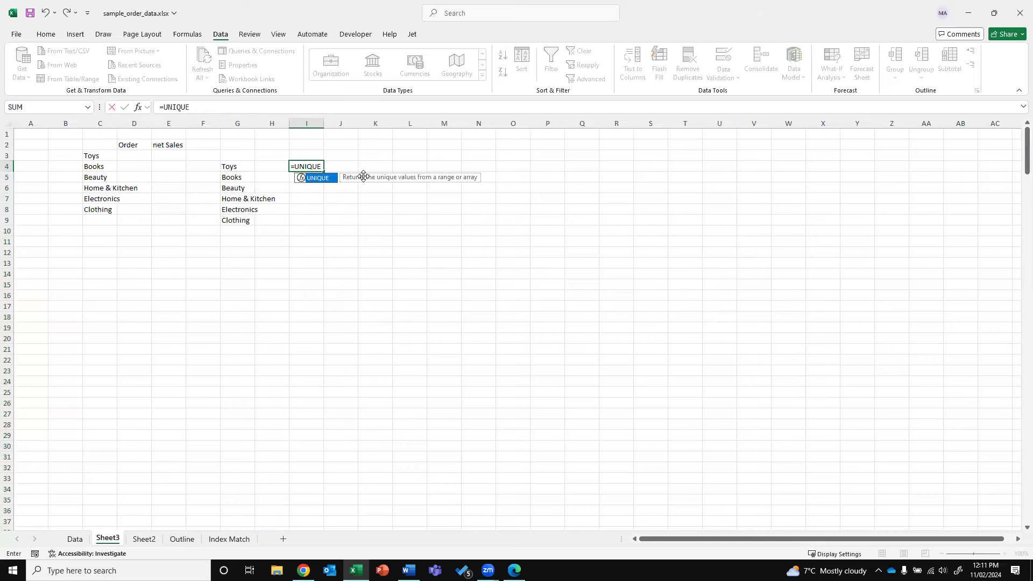
pyautogui.write('(')
pyautogui.click(75, 539)
pyautogui.click(148, 175)
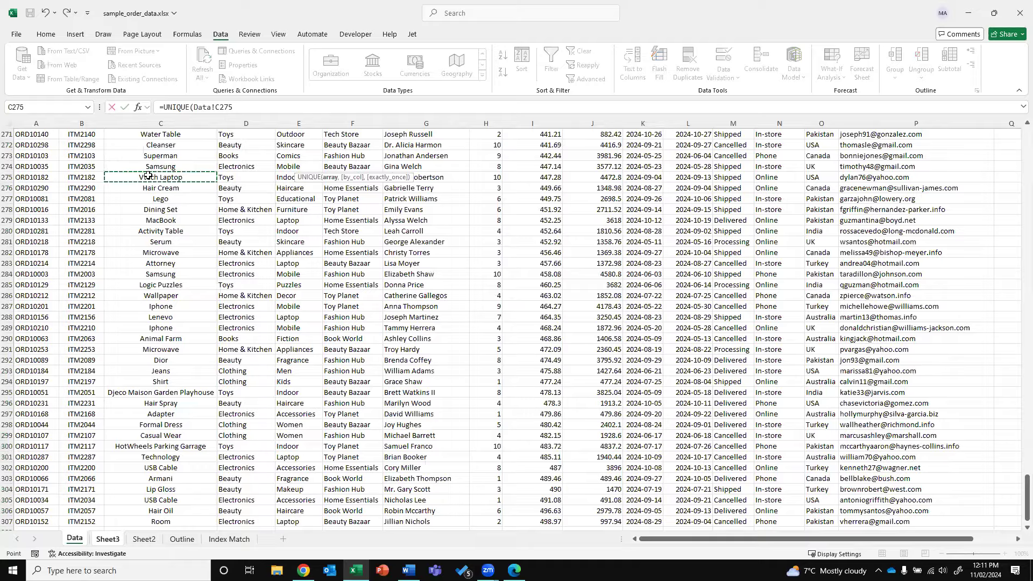
pyautogui.hotkey('ctrl', 'Up')
pyautogui.press('Right')
pyautogui.press('Down')
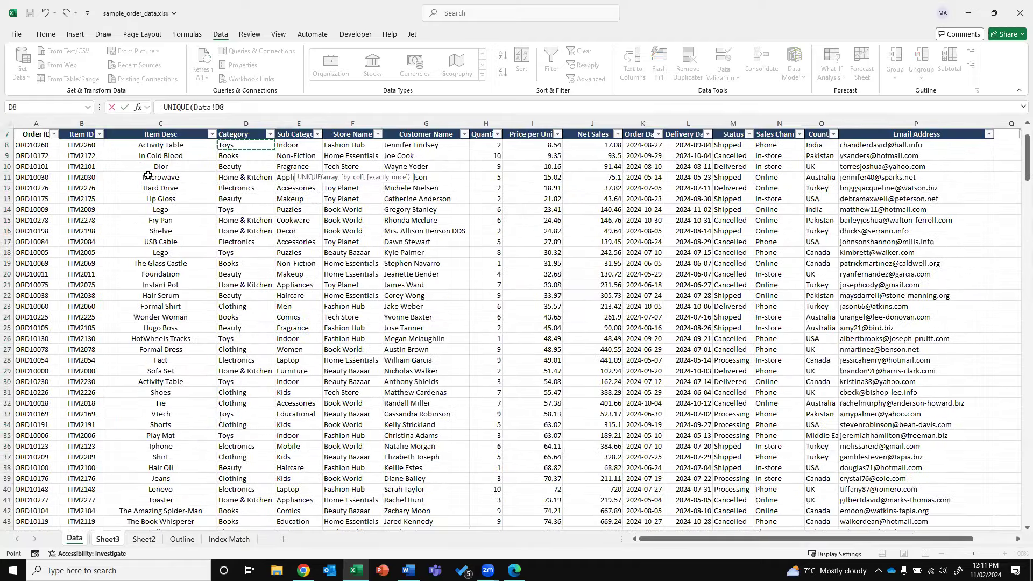
pyautogui.hotkey('ctrl', 'shift', 'Down')
pyautogui.write(')')
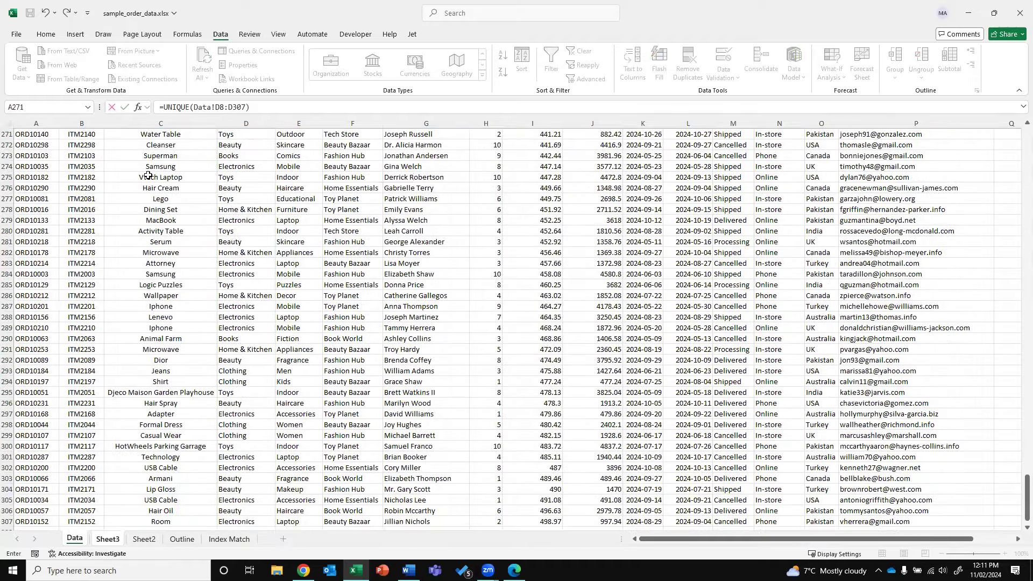
pyautogui.press('Return')
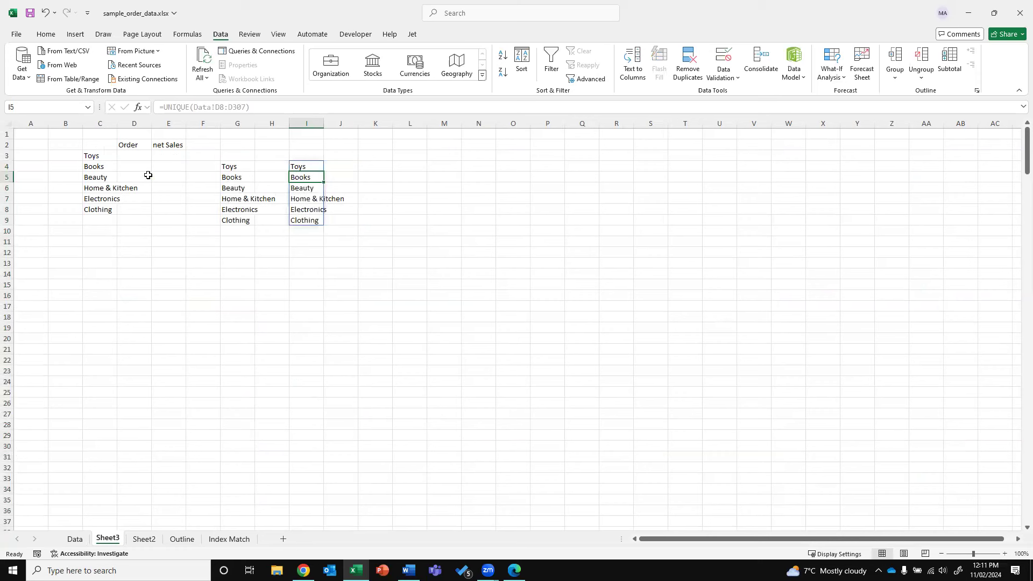
pyautogui.moveTo(315, 166); pyautogui.dragTo(307, 221)
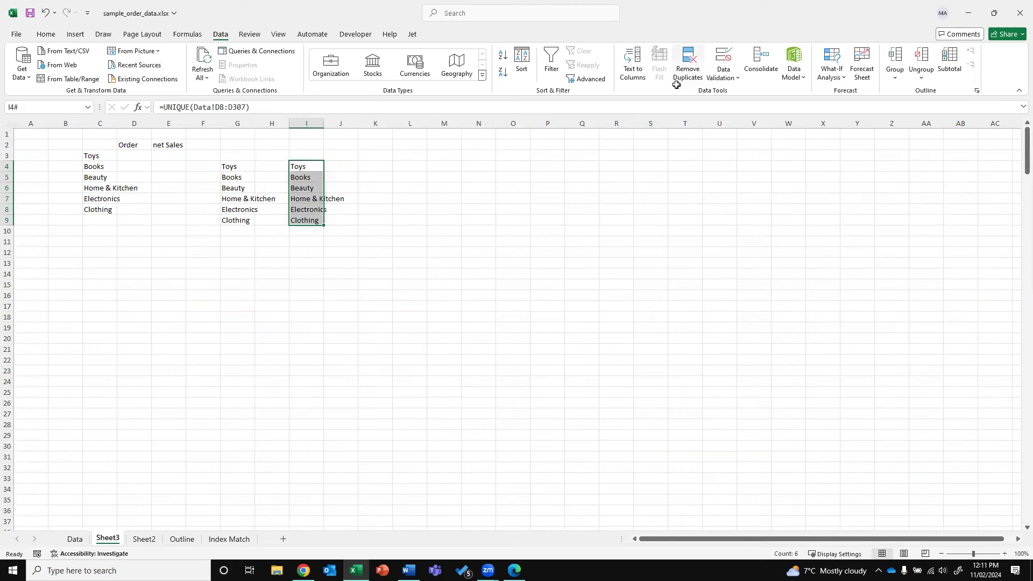
pyautogui.click(323, 337)
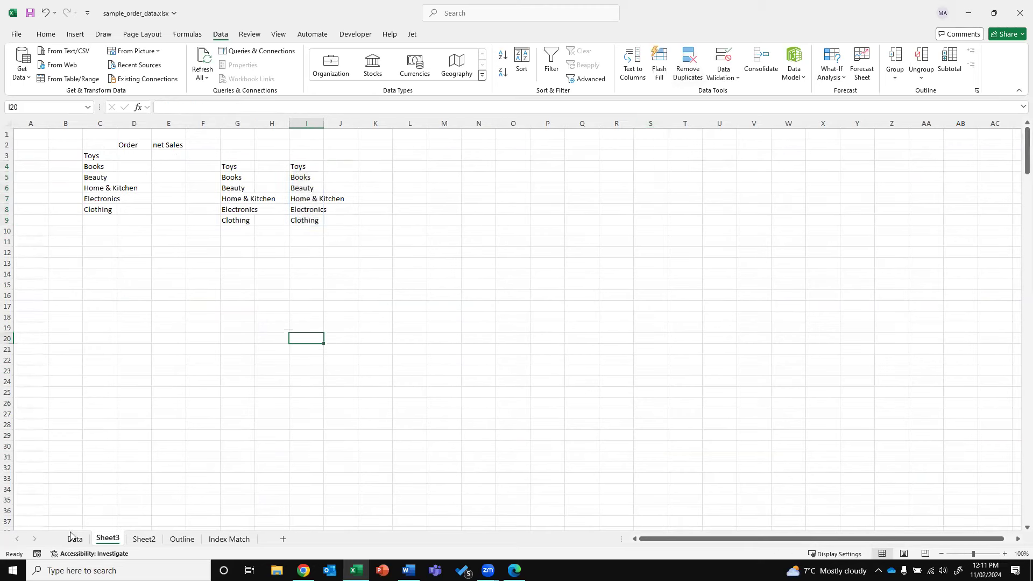
# On the Data sheet, filter the Category column to show only Toys
pyautogui.hotkey('ctrl', 'pageup')
pyautogui.click(235, 165)
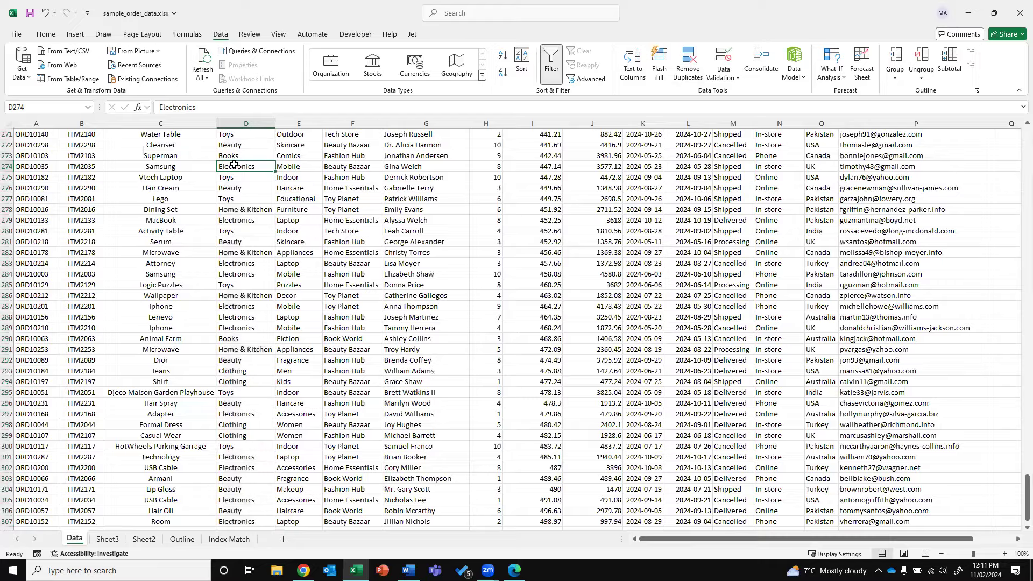
pyautogui.hotkey('ctrl', 'Up')
pyautogui.hotkey('alt', 'Down')
pyautogui.click(182, 275)
pyautogui.click(178, 334)
pyautogui.click(222, 373)
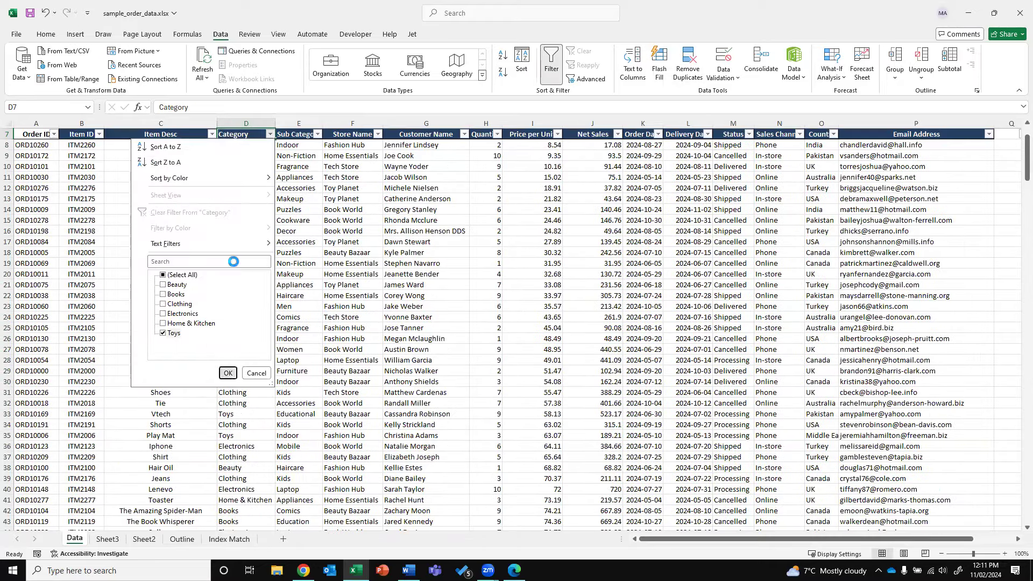
# Change D8 from Toys to Toy and check the new entry in Sheet3's unique list
pyautogui.click(234, 146)
pyautogui.click(229, 107)
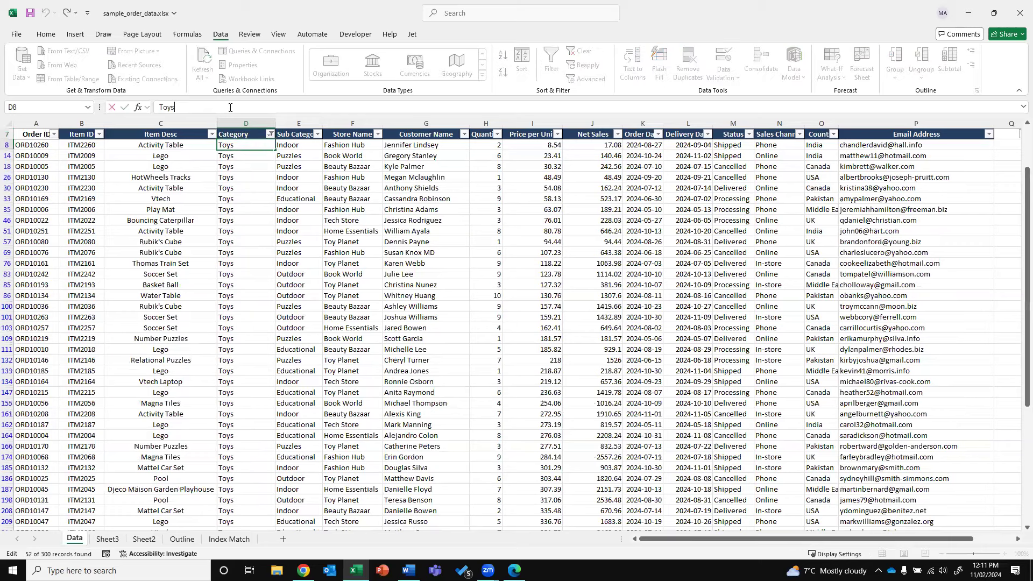
pyautogui.hotkey('ctrl', 'Return')
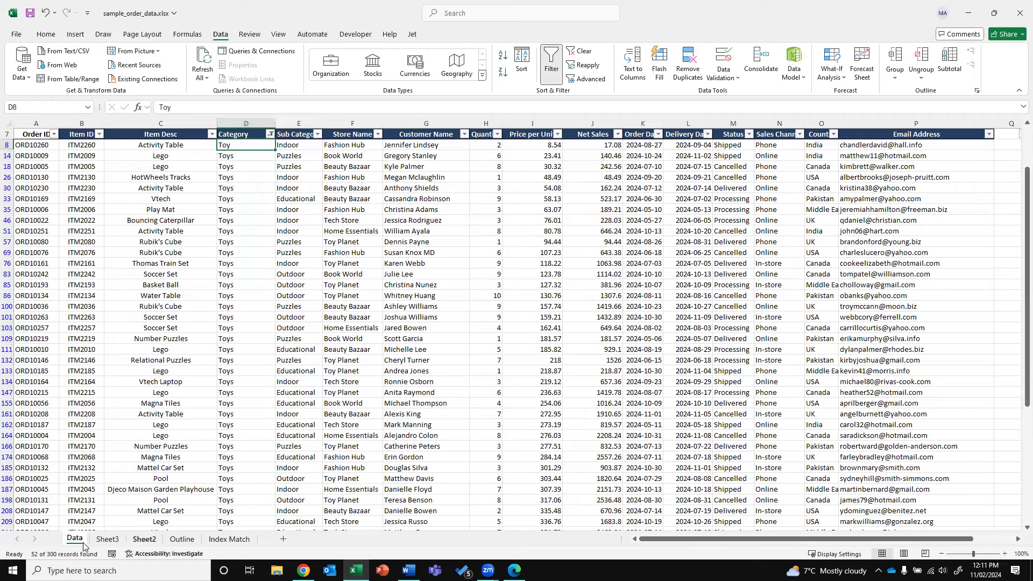
pyautogui.click(110, 544)
pyautogui.click(137, 542)
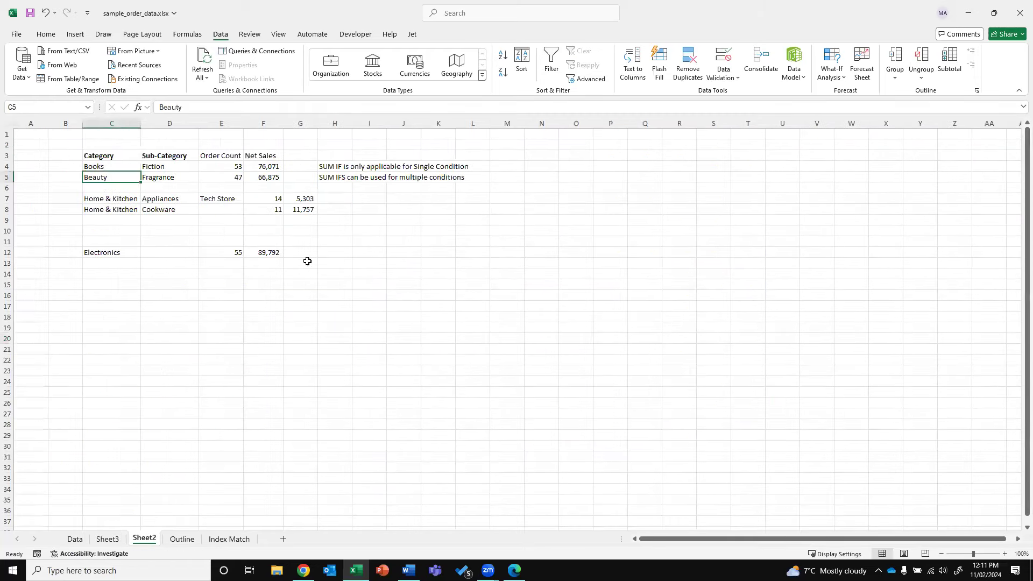
pyautogui.click(102, 535)
pyautogui.moveTo(299, 167); pyautogui.dragTo(305, 222)
pyautogui.click(304, 222)
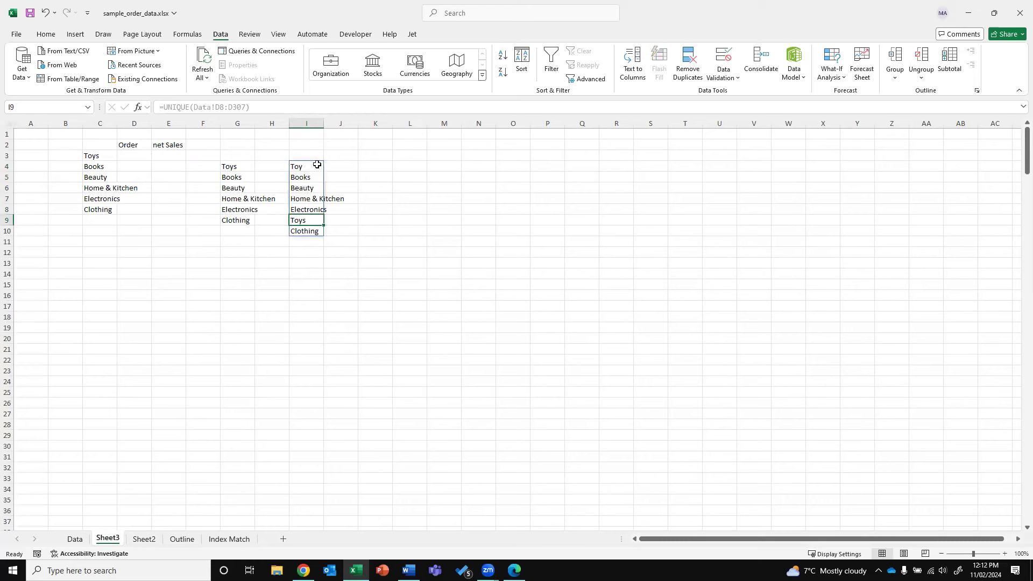
pyautogui.click(317, 166)
pyautogui.click(311, 221)
# Change the Toys category in D30 to Automobile
pyautogui.click(70, 537)
pyautogui.click(241, 165)
pyautogui.click(260, 185)
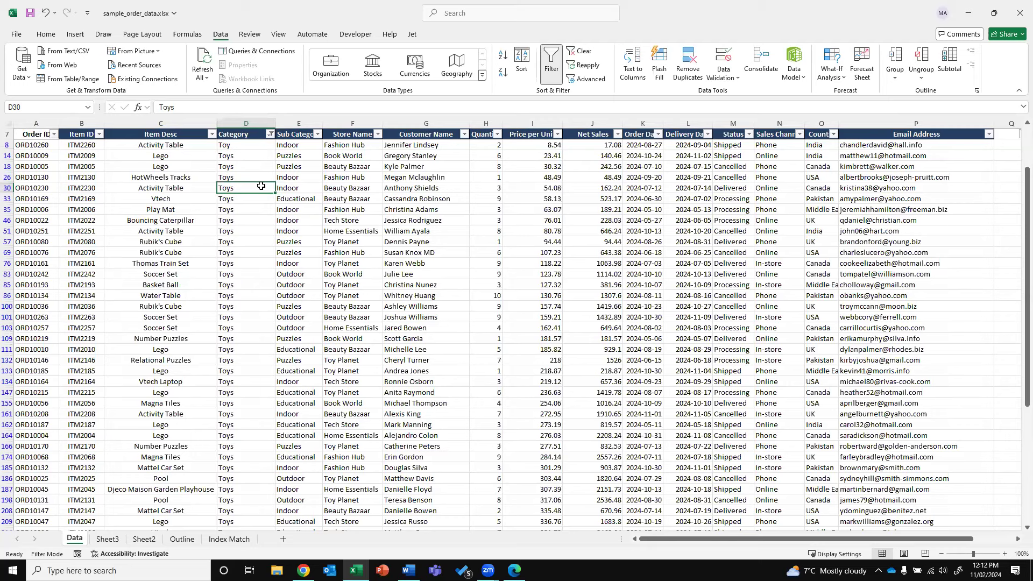
pyautogui.write('aUTOMOBILE')
pyautogui.press('Return')
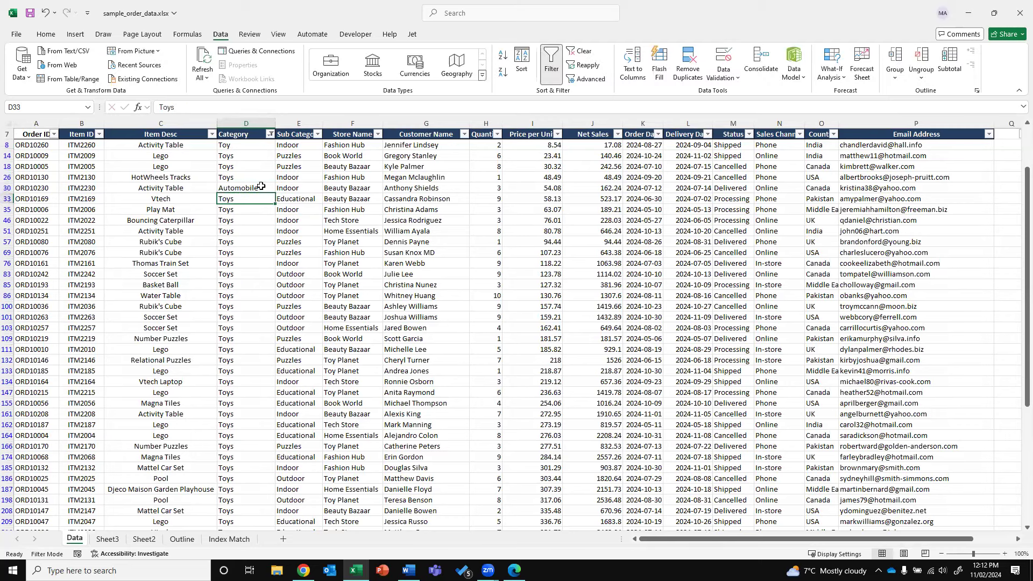
pyautogui.click(107, 538)
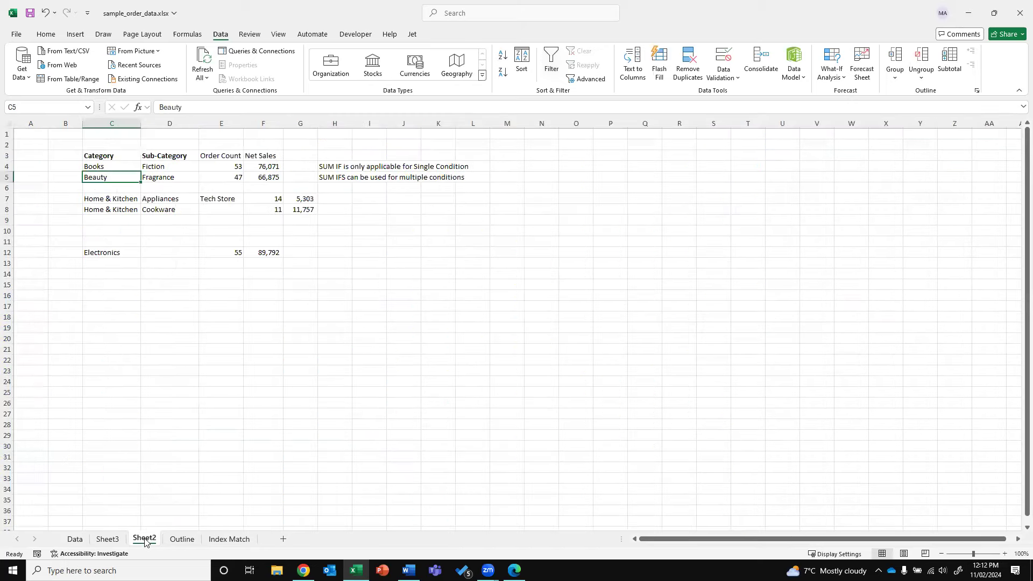
# Review Sheet3's unique list, then clear the Automobile entry in D30 on Data
pyautogui.click(302, 243)
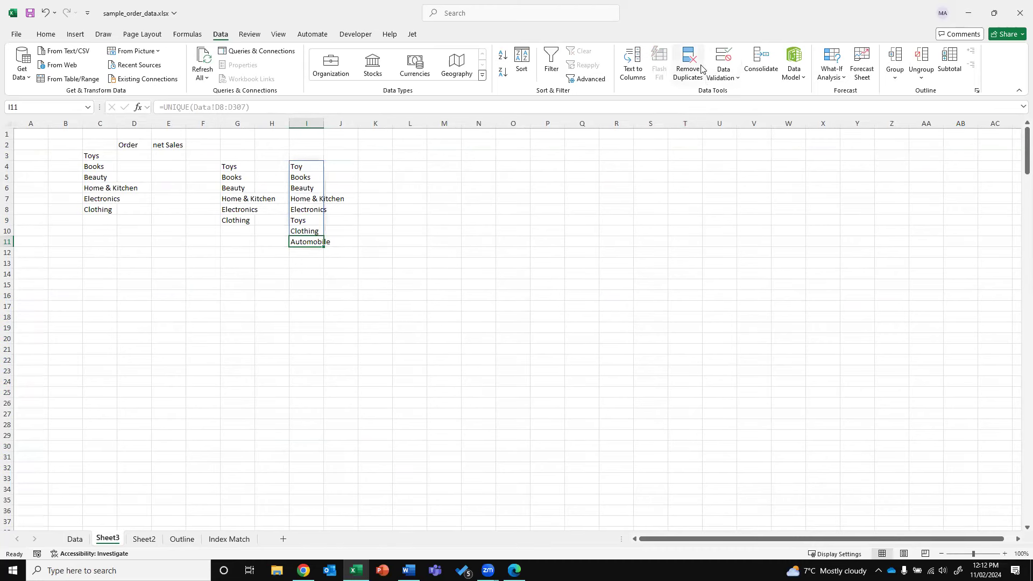
pyautogui.click(76, 541)
pyautogui.click(259, 222)
pyautogui.press('Up')
pyautogui.press('Up')
pyautogui.press('Up')
pyautogui.press('Delete')
# Copy Toys from D14 back over D8 and return to Sheet3
pyautogui.press('Up')
pyautogui.press('Up')
pyautogui.press('Up')
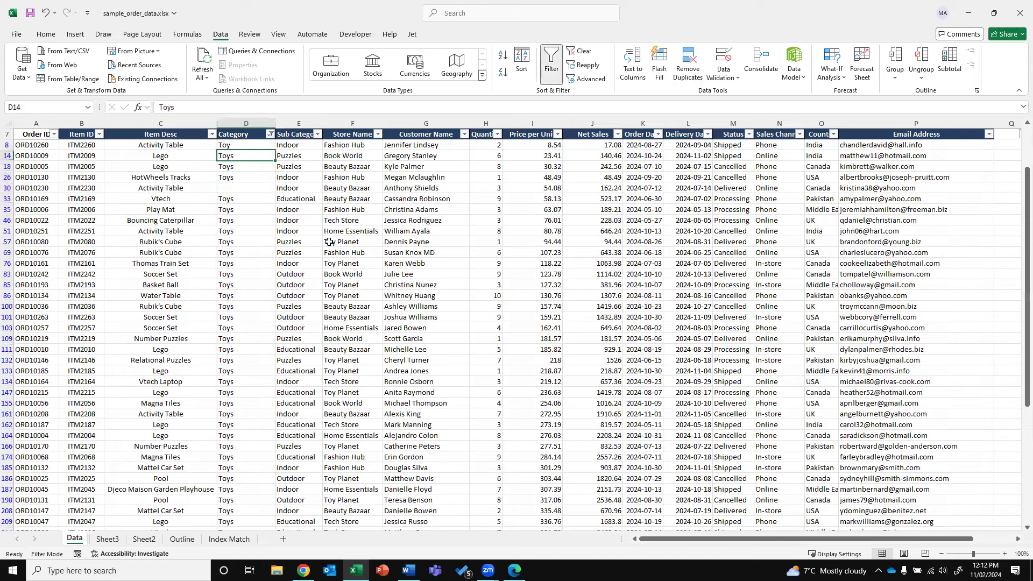
pyautogui.hotkey('ctrl', 'c')
pyautogui.press('Escape')
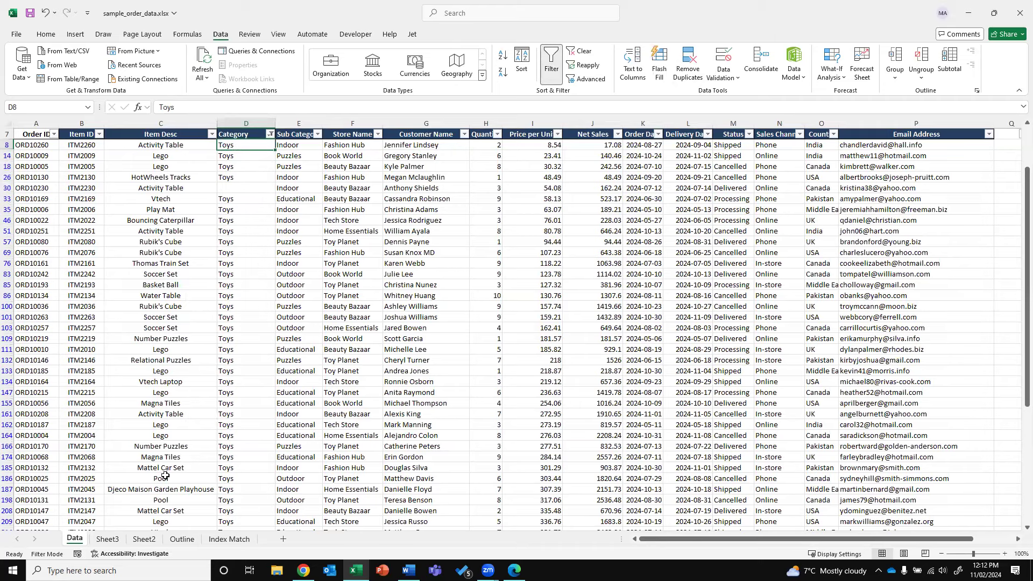
pyautogui.click(107, 539)
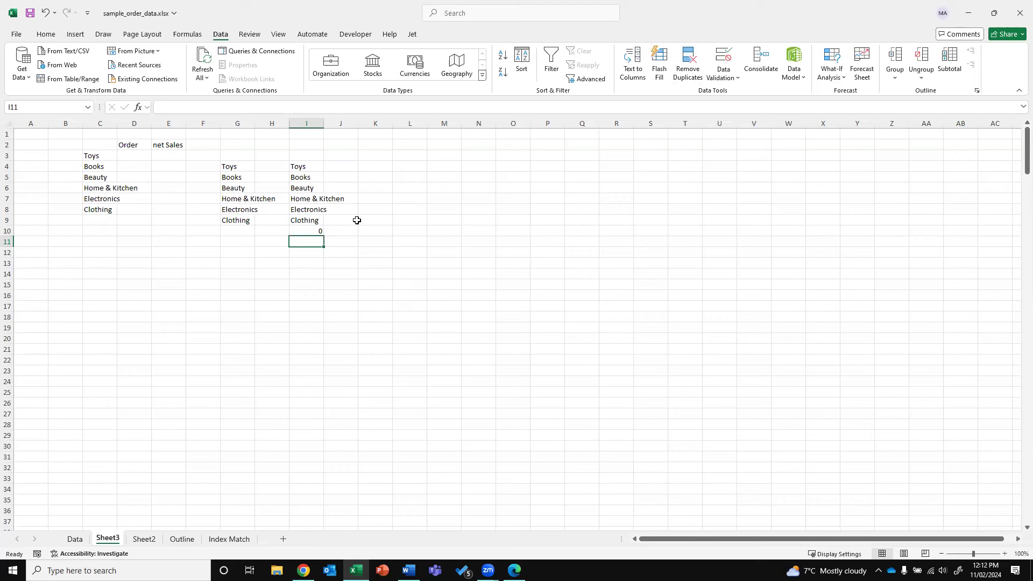
# Start =UNIQUE(FILTER( in K4 with Data!D7:D33, then cancel the unfinished formula
pyautogui.click(315, 168)
pyautogui.click(368, 165)
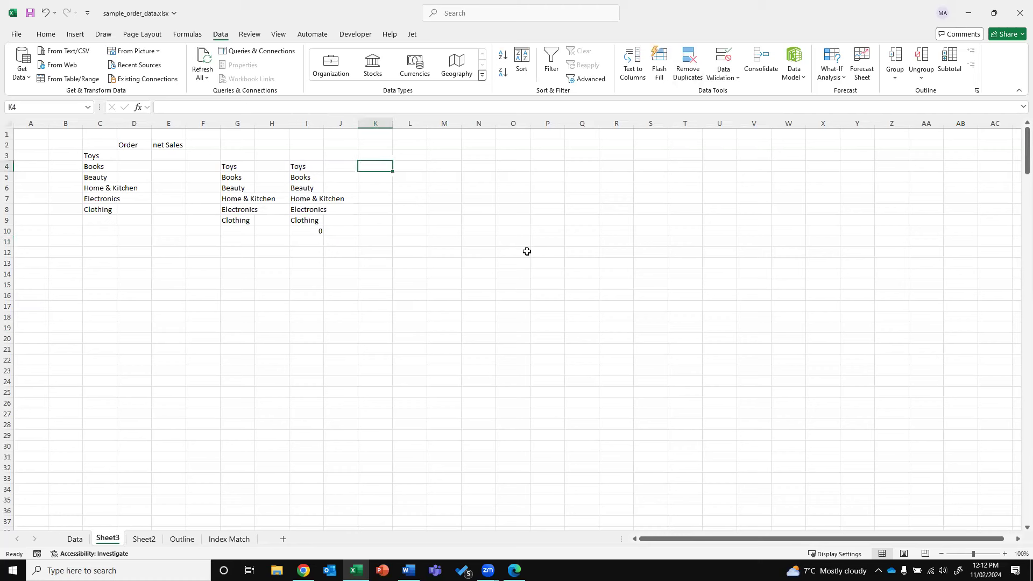
pyautogui.write('=unique')
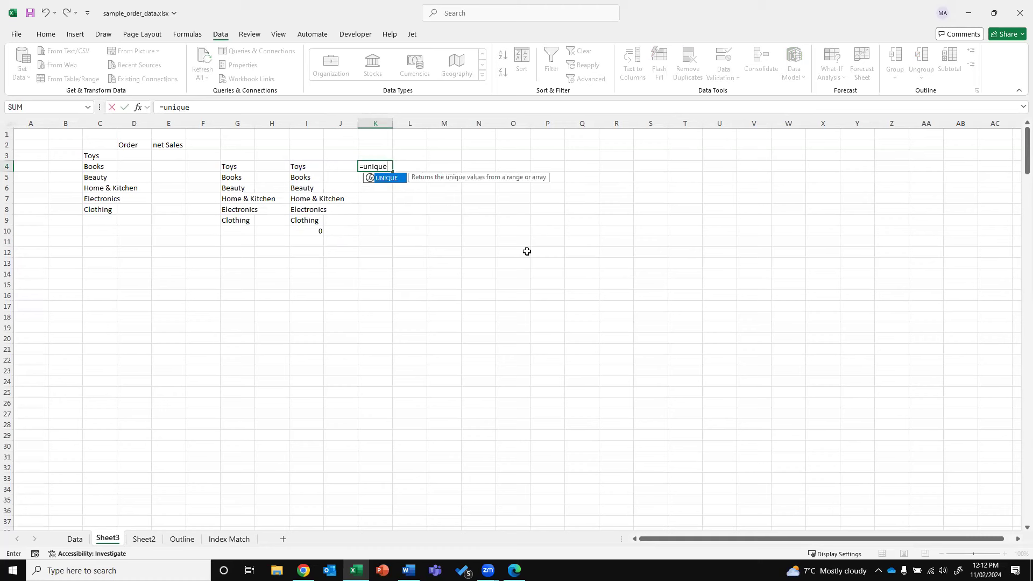
pyautogui.write('(')
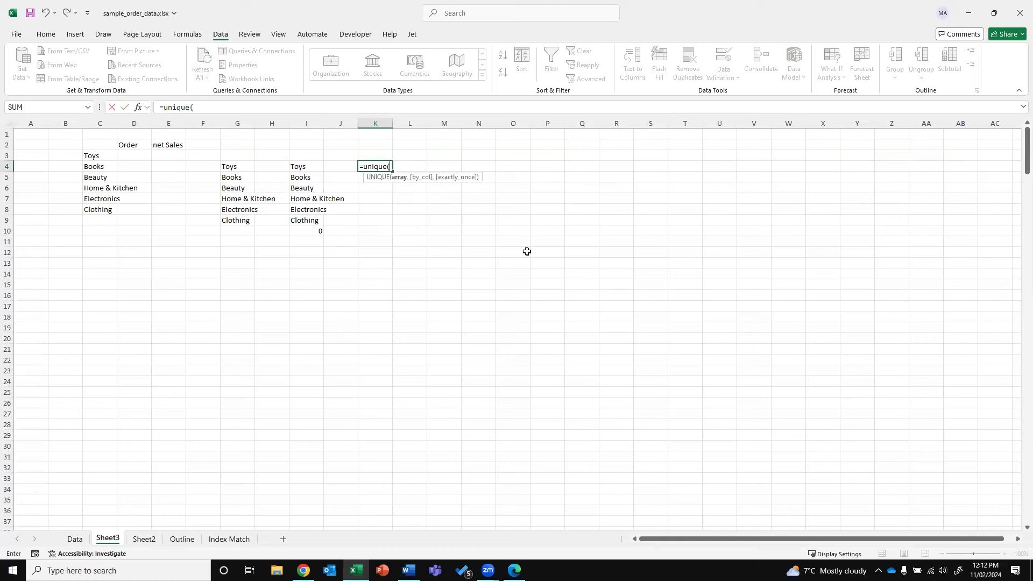
pyautogui.write('FILTER')
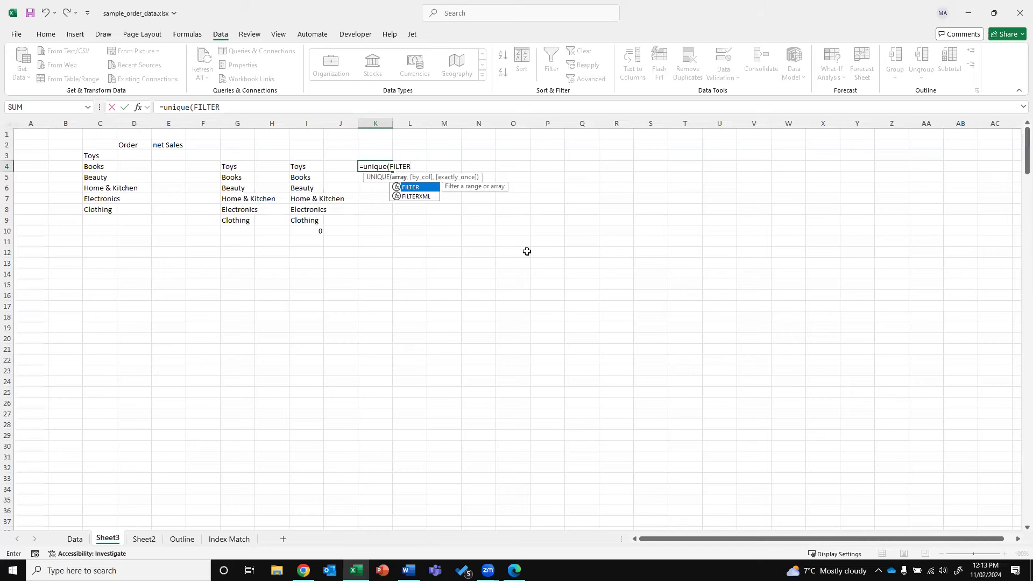
pyautogui.write('(')
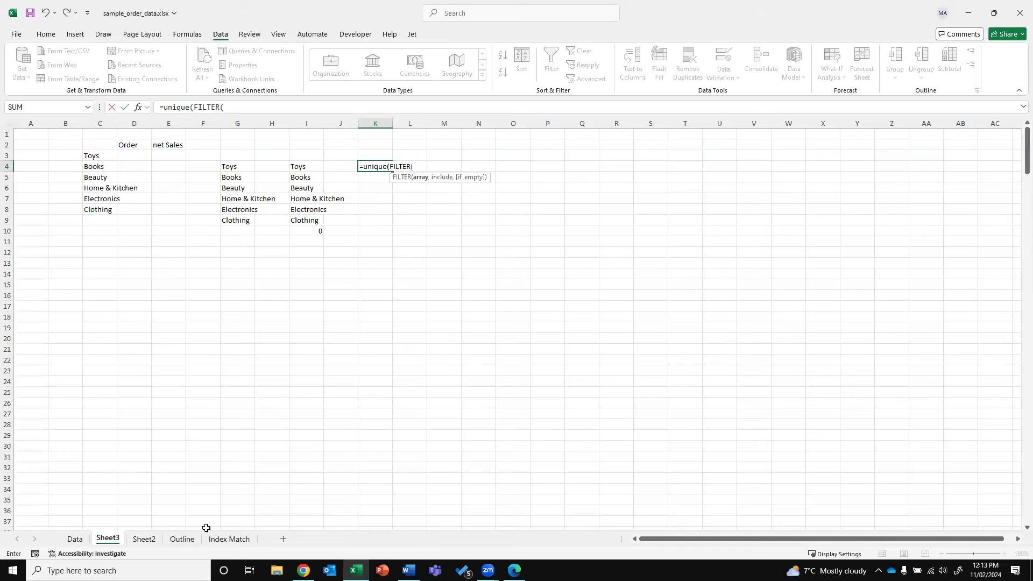
pyautogui.click(74, 540)
pyautogui.click(226, 145)
pyautogui.hotkey('ctrl', 'shift', 'Down')
pyautogui.hotkey('ctrl', 'shift', 'Down')
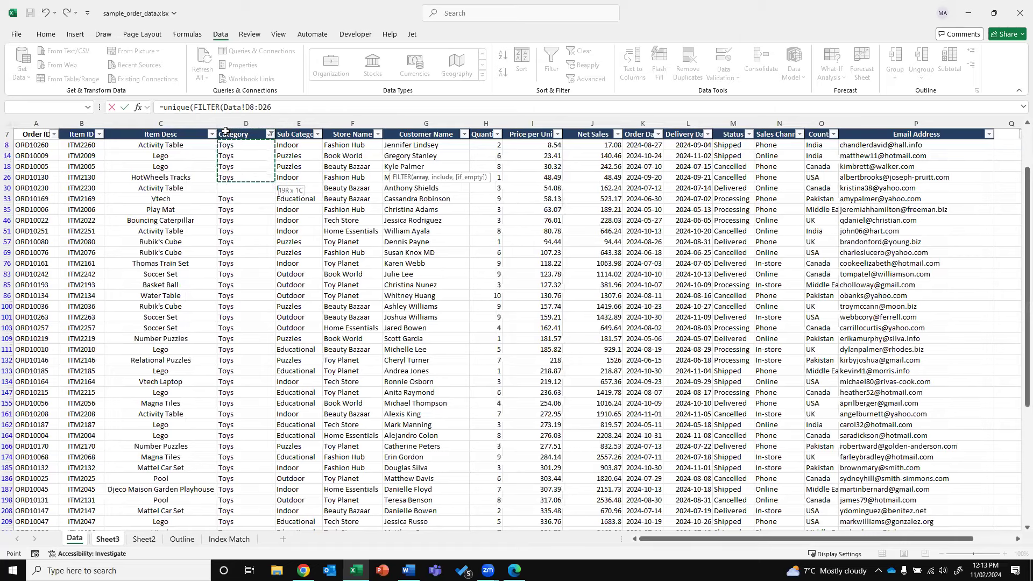
pyautogui.click(225, 132)
pyautogui.hotkey('ctrl', 'shift', 'Down')
pyautogui.hotkey('ctrl', 'shift', 'Down')
pyautogui.hotkey('ctrl', 'shift', 'Down')
pyautogui.press('Escape')
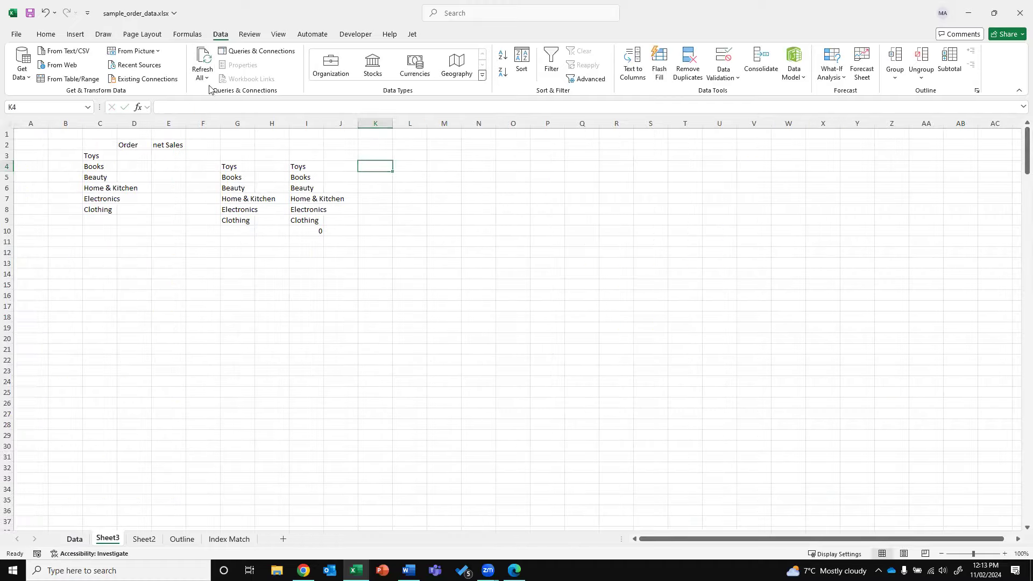
pyautogui.click(74, 539)
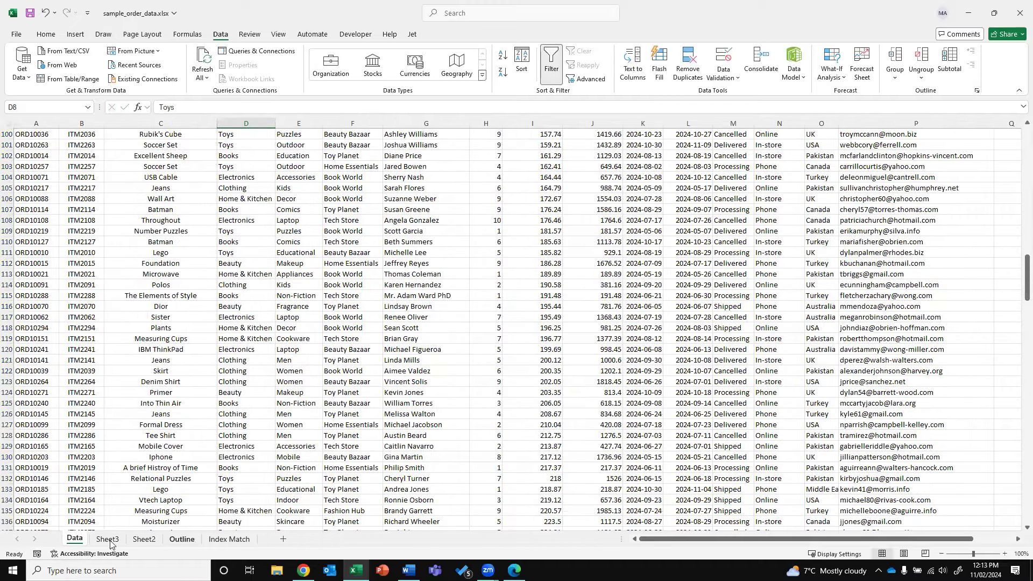
# Begin a =UNIQUE(FILTER( formula in K4, backing out of a mistaken UNICHAR entry
pyautogui.click(108, 539)
pyautogui.write('=')
pyautogui.press('Tab')
pyautogui.press('BackSpace')
pyautogui.press('Left')
pyautogui.write('=UNICHAR(')
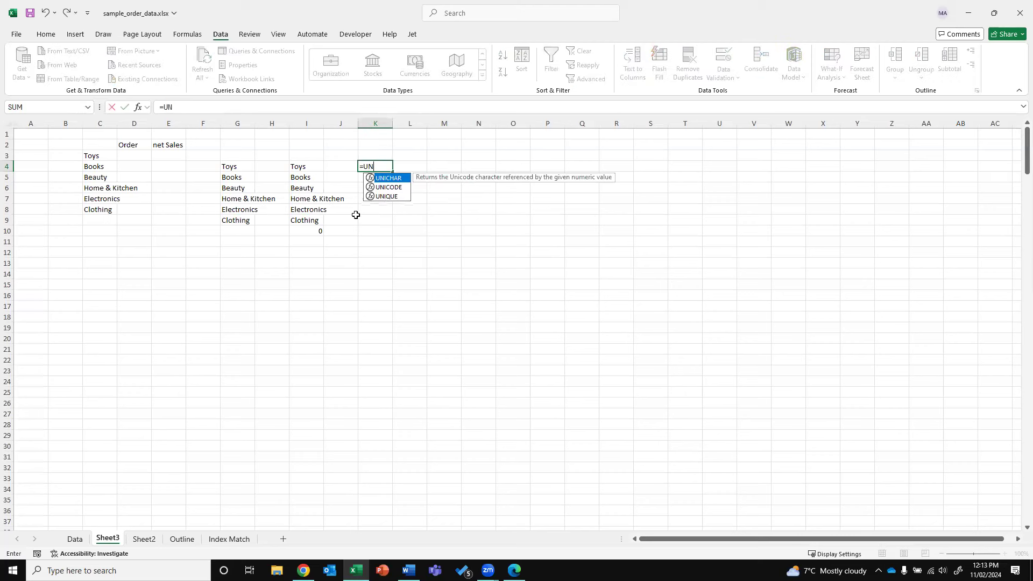
pyautogui.press('Tab')
pyautogui.press('Escape')
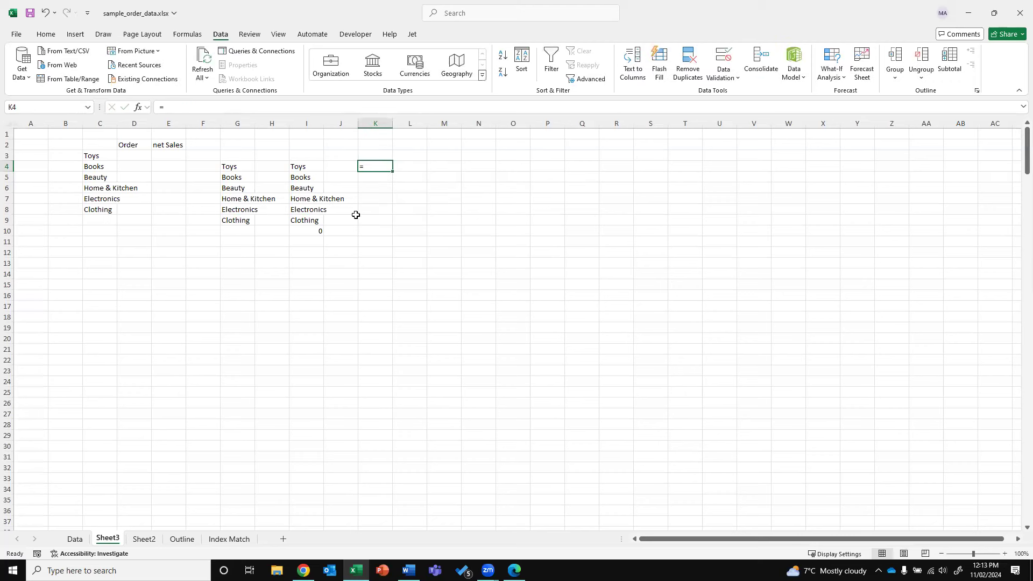
pyautogui.write('=UNIQUE')
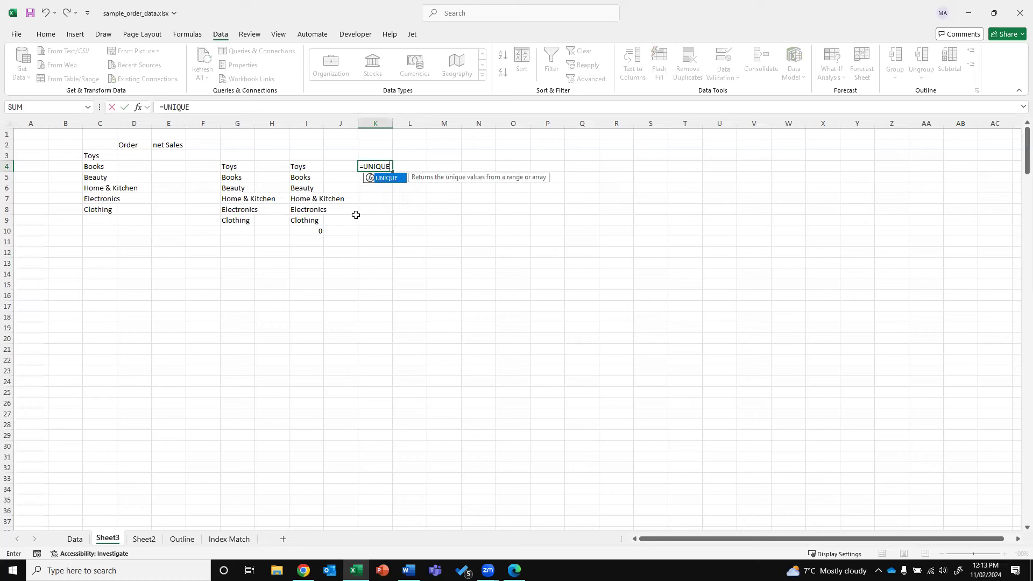
pyautogui.write('(')
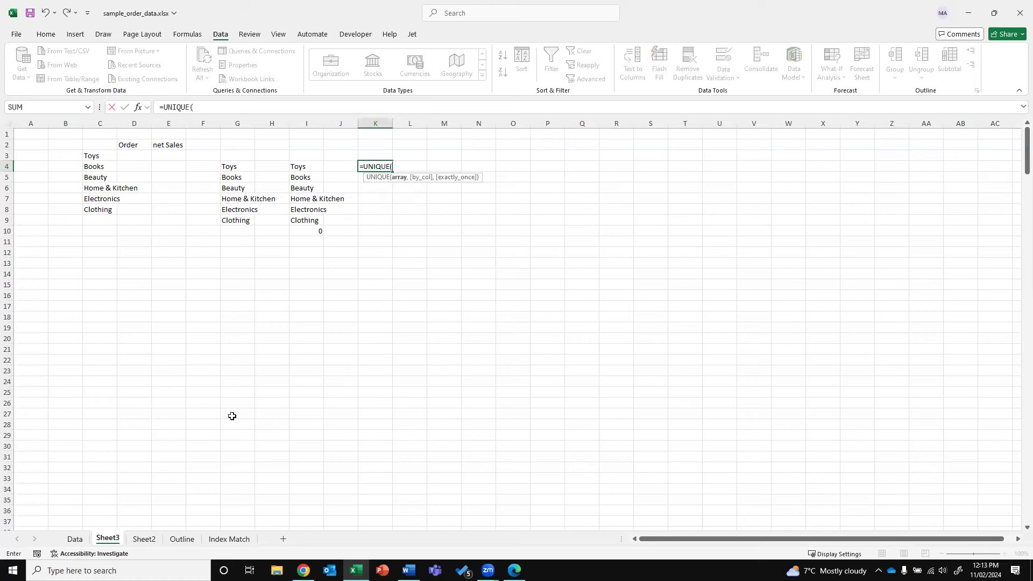
pyautogui.write('FILTER')
pyautogui.press('Tab')
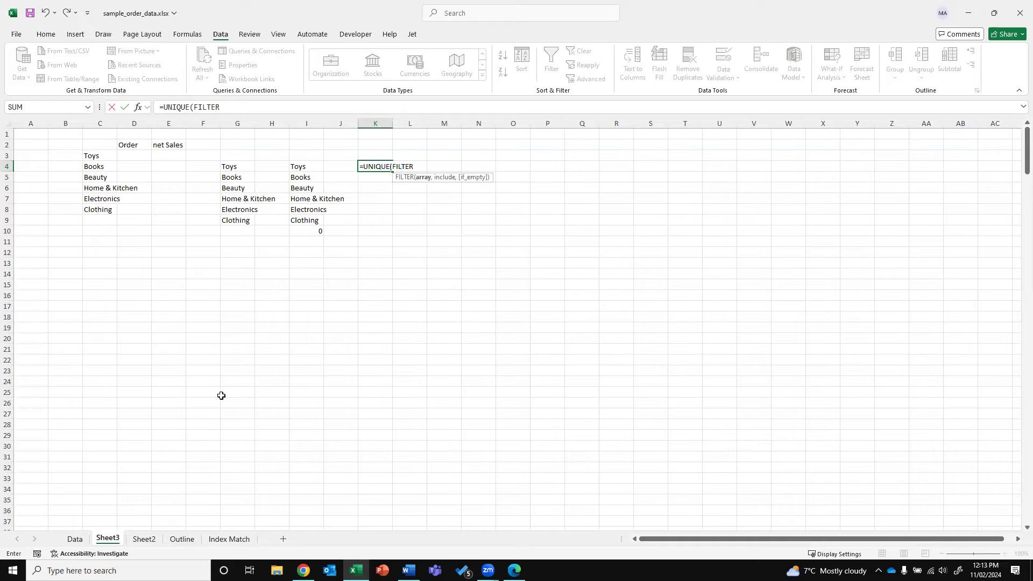
# Set FILTER's array argument to Data!D8:D307
pyautogui.click(74, 539)
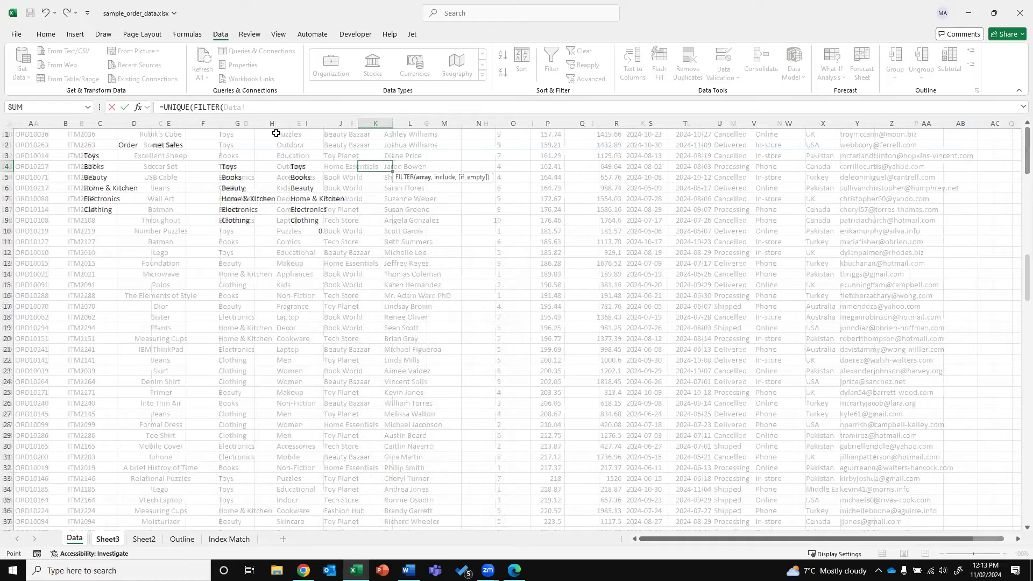
pyautogui.click(251, 139)
pyautogui.scroll(20, 251, 140)
pyautogui.click(252, 136)
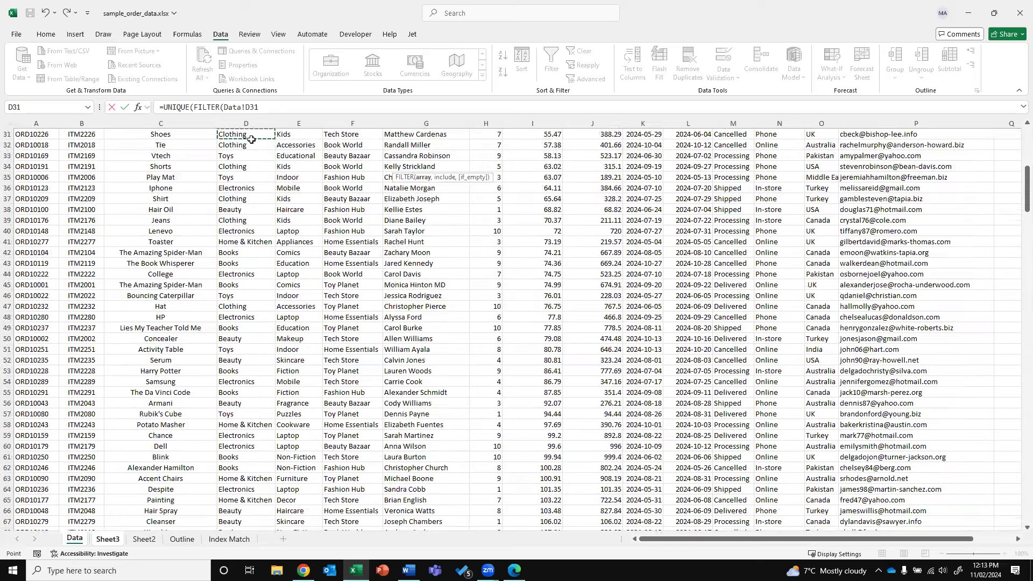
pyautogui.scroll(8, 251, 139)
pyautogui.click(251, 140)
pyautogui.hotkey('ctrl', 'shift', 'Down')
pyautogui.hotkey('ctrl', 'shift', 'Down')
pyautogui.hotkey('ctrl', 'shift', 'Down')
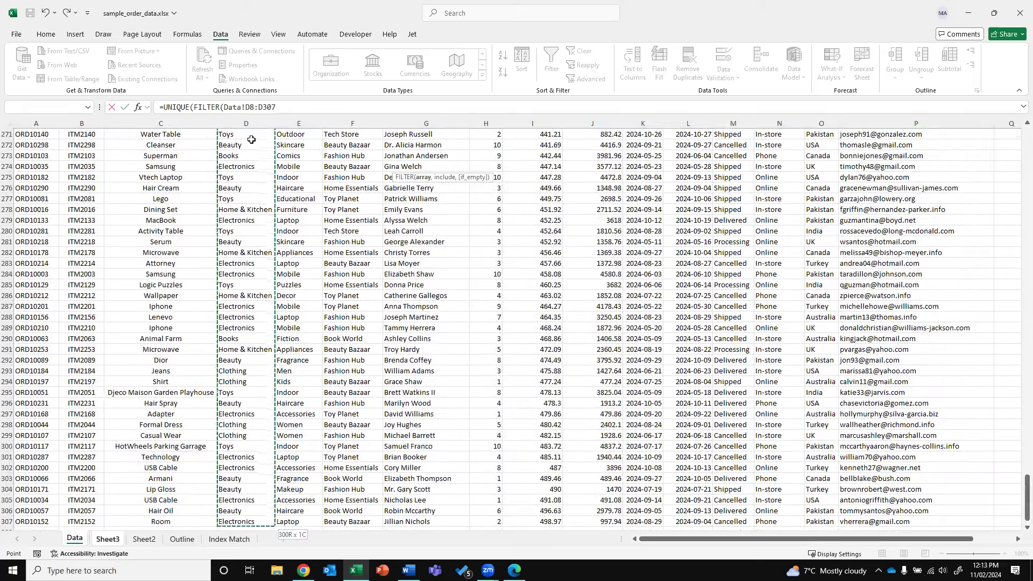
pyautogui.write(',')
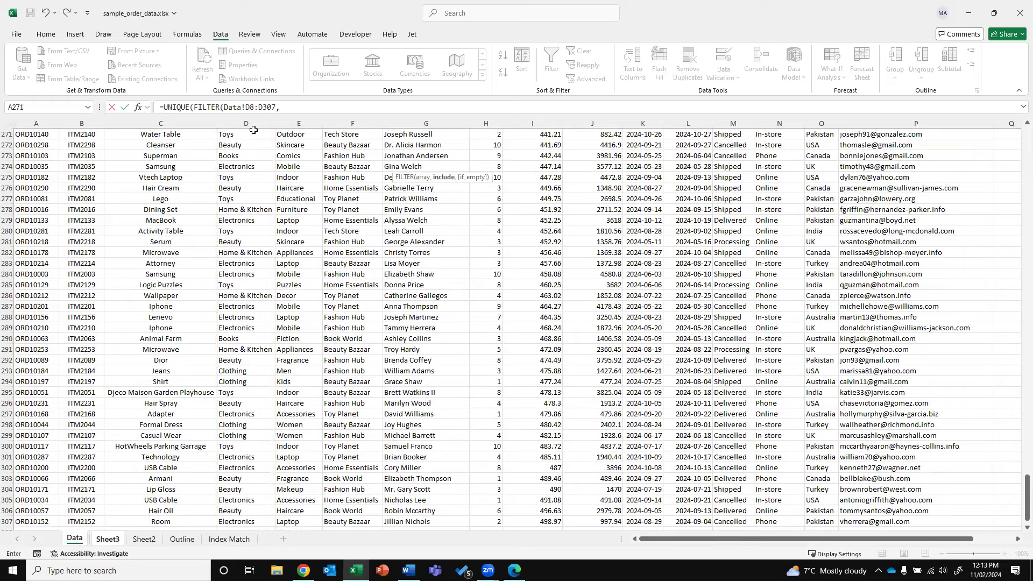
# Add the criteria Data!D8:D307<>"" and commit the formula
pyautogui.click(254, 183)
pyautogui.hotkey('ctrl', 'Up')
pyautogui.press('Down')
pyautogui.press('Up')
pyautogui.press('Up')
pyautogui.press('Up')
pyautogui.press('Up')
pyautogui.press('Up')
pyautogui.press('Up')
pyautogui.press('Up')
pyautogui.press('Up')
pyautogui.press('Up')
pyautogui.press('Up')
pyautogui.press('Up')
pyautogui.press('Up')
pyautogui.press('Up')
pyautogui.press('Up')
pyautogui.press('Up')
pyautogui.press('Up')
pyautogui.press('Up')
pyautogui.press('Up')
pyautogui.press('Up')
pyautogui.press('Up')
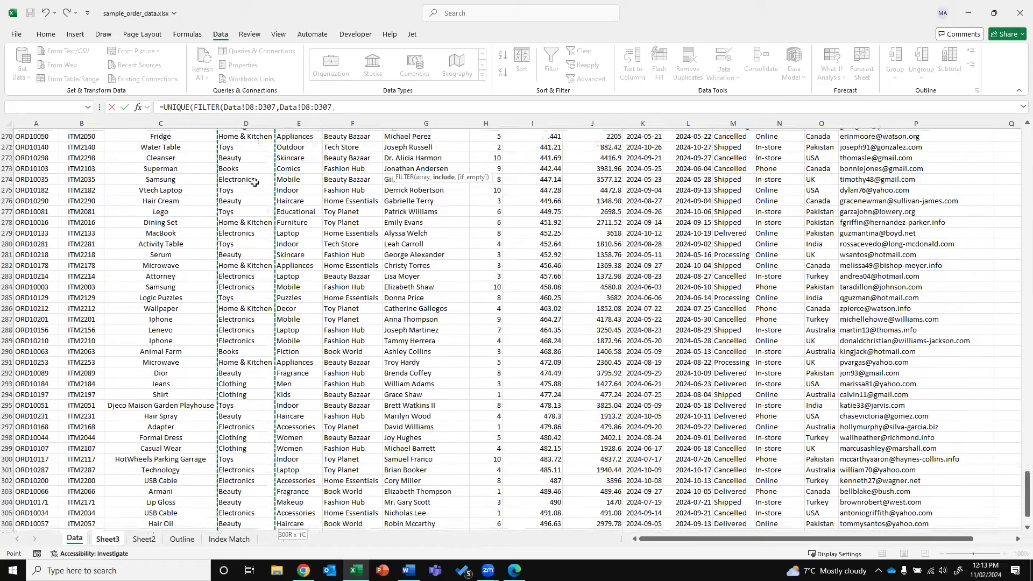
pyautogui.hotkey('ctrl', 'shift', 'Down')
pyautogui.write('<')
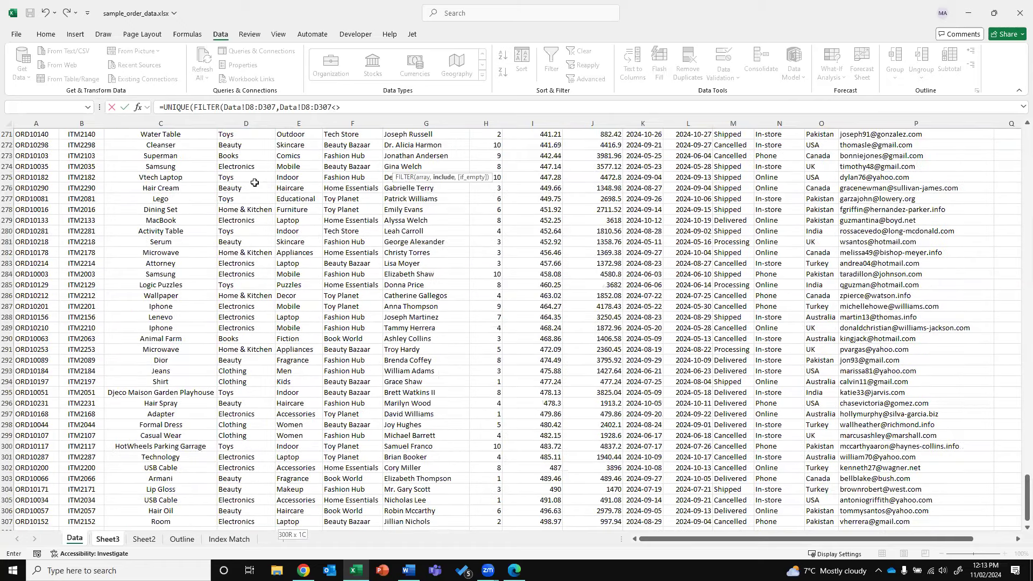
pyautogui.write('>""))')
pyautogui.press('Return')
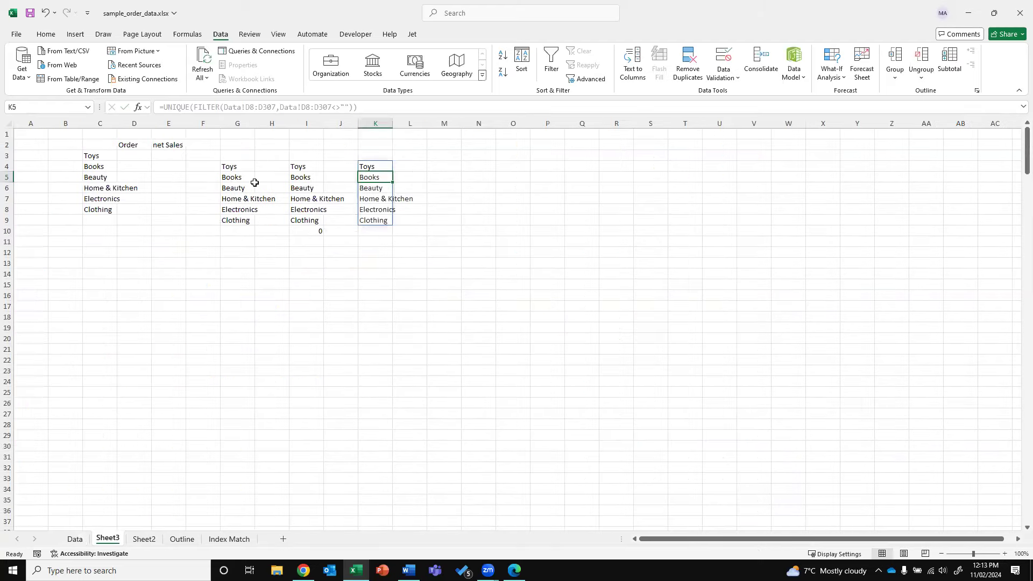
# Compare the new six-category spill with column I's list and review K4's formula
pyautogui.moveTo(308, 167); pyautogui.dragTo(318, 222)
pyautogui.click(367, 229)
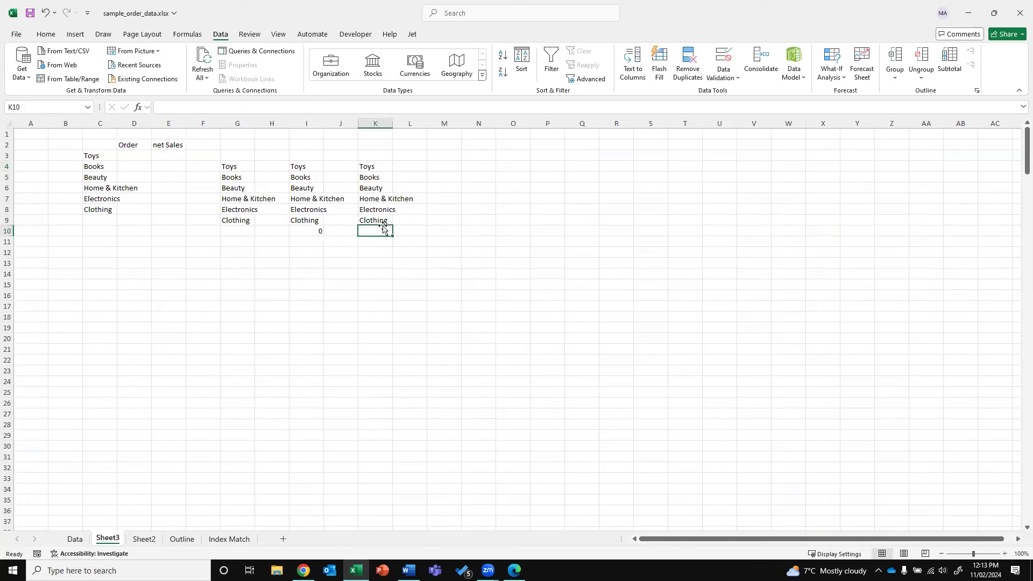
pyautogui.click(391, 169)
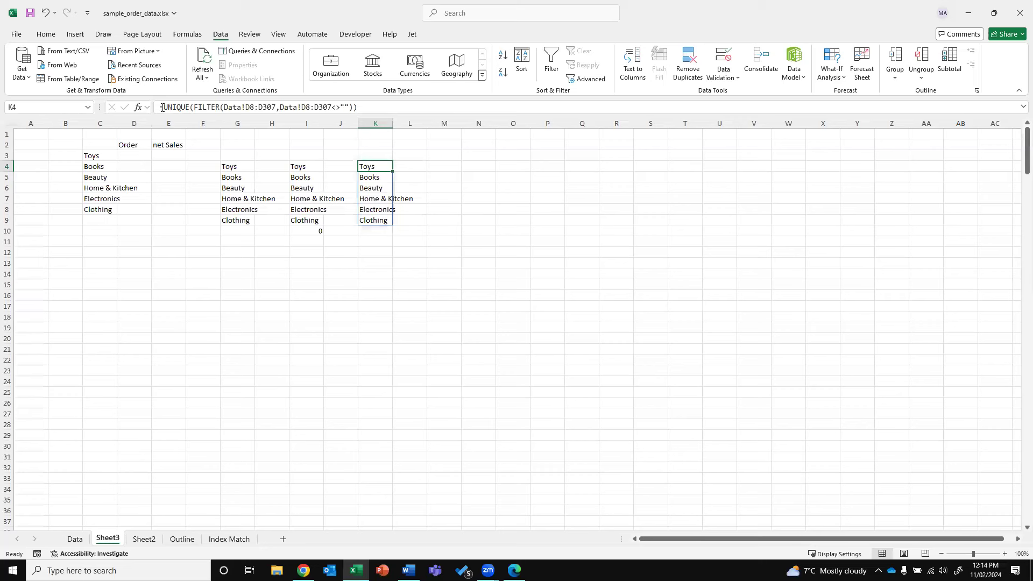
pyautogui.moveTo(162, 107); pyautogui.dragTo(219, 107)
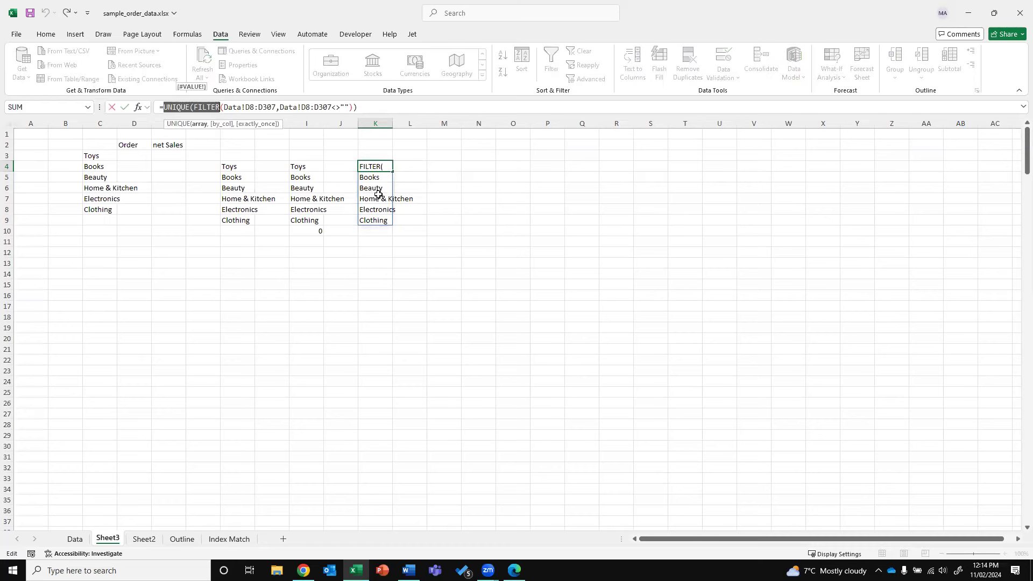
pyautogui.press('Escape')
pyautogui.click(409, 264)
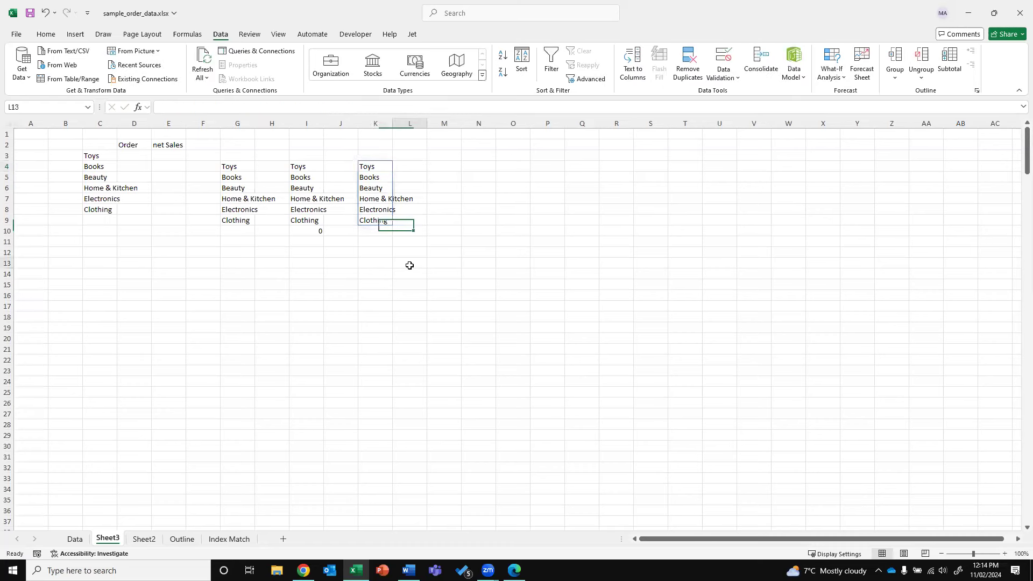
pyautogui.click(74, 544)
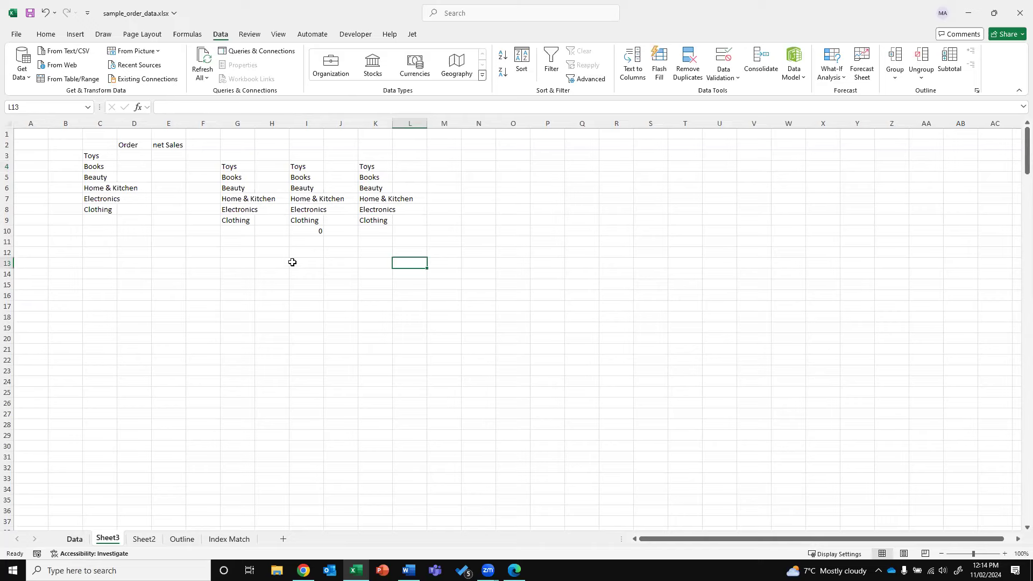
pyautogui.click(219, 173)
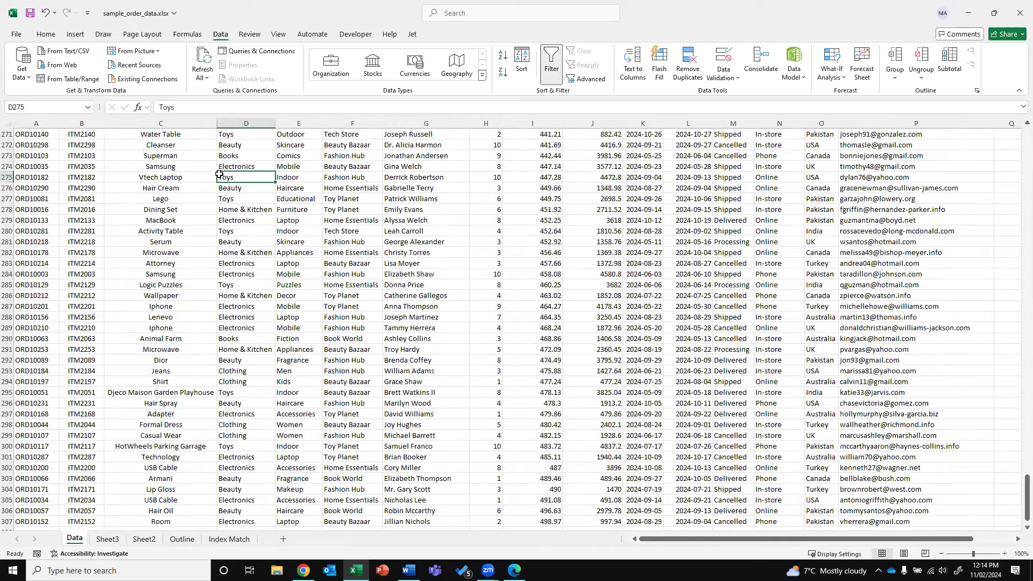
# Filter the Data sheet's Category column to show only Beauty rows
pyautogui.hotkey('ctrl', 'Up')
pyautogui.hotkey('ctrl', 'Up')
pyautogui.hotkey('ctrl', 'Up')
pyautogui.hotkey('ctrl', 'Up')
pyautogui.hotkey('ctrl', 'Up')
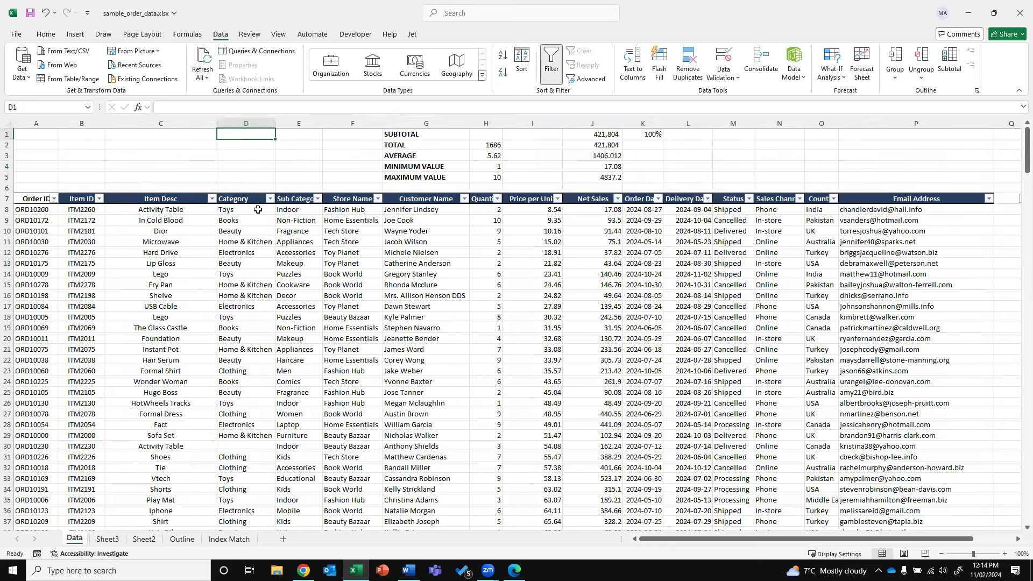
pyautogui.click(270, 198)
pyautogui.click(195, 340)
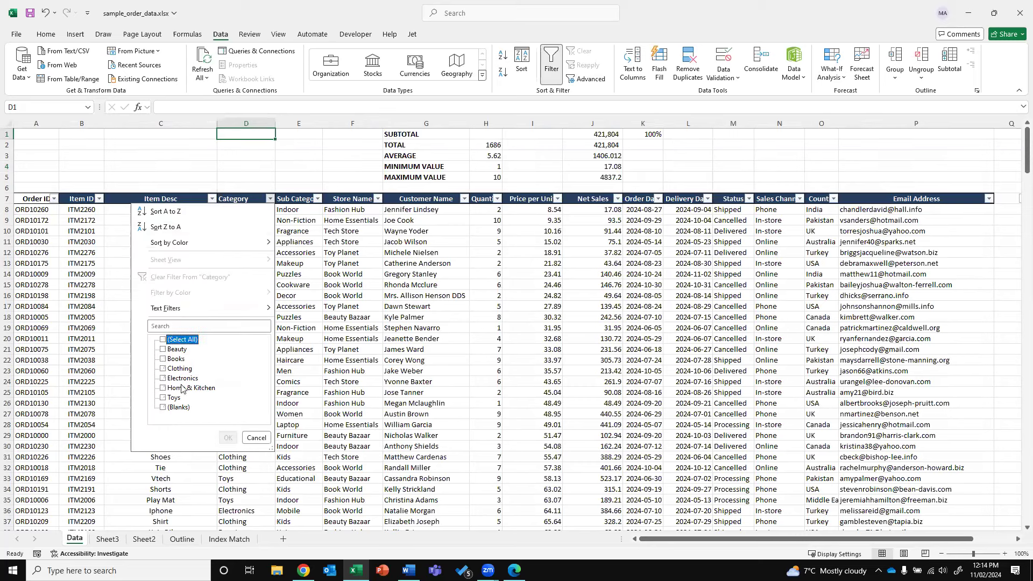
pyautogui.click(176, 398)
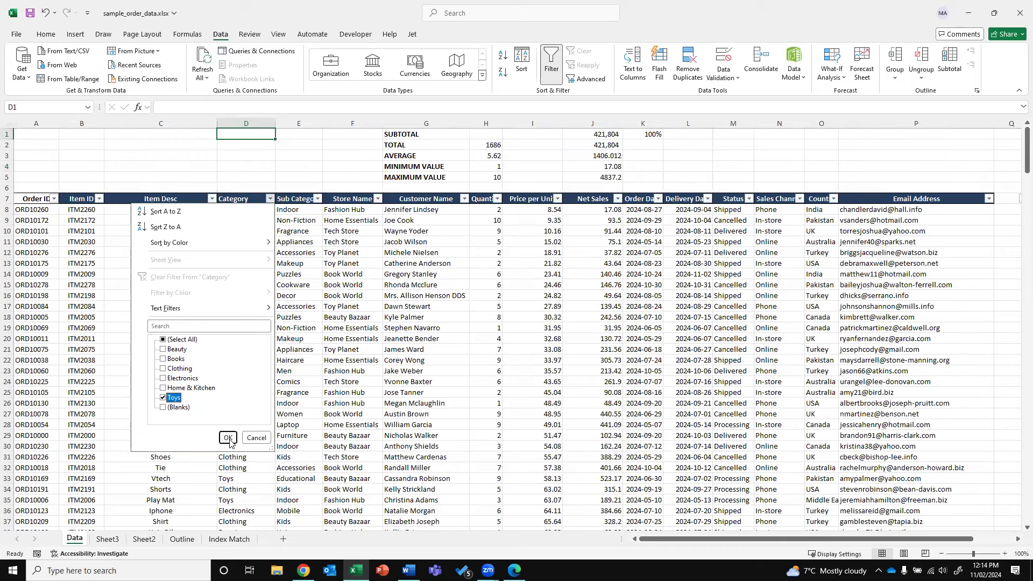
pyautogui.click(163, 407)
pyautogui.click(163, 398)
pyautogui.click(163, 407)
pyautogui.click(163, 349)
pyautogui.click(228, 437)
pyautogui.click(250, 198)
pyautogui.press('Down')
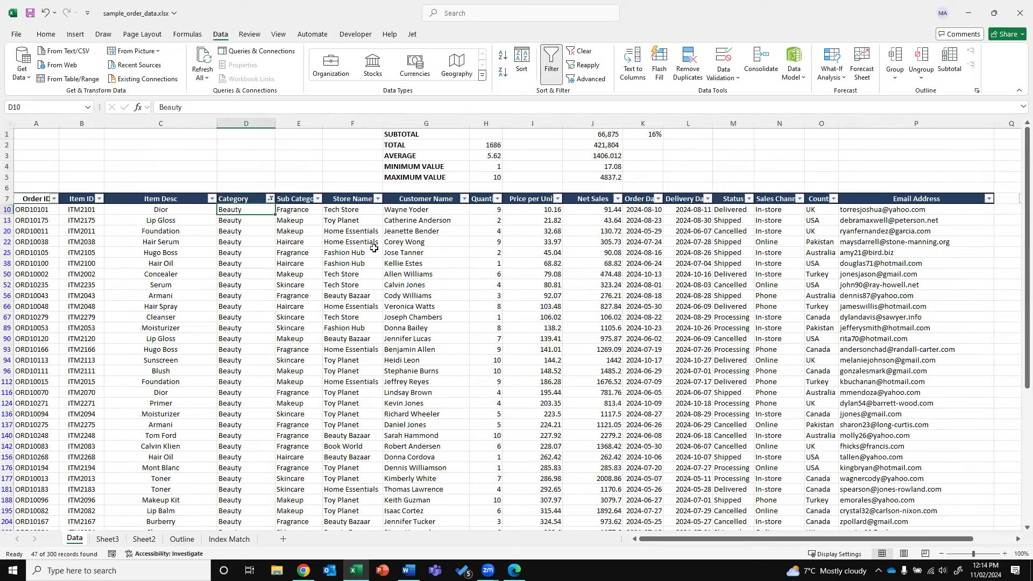
pyautogui.press('Up')
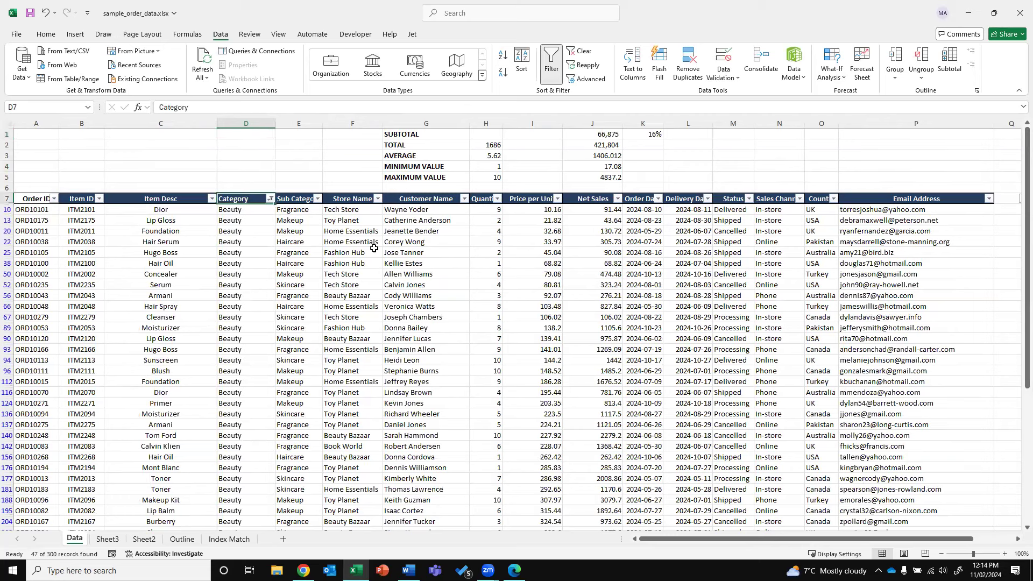
pyautogui.press('Down')
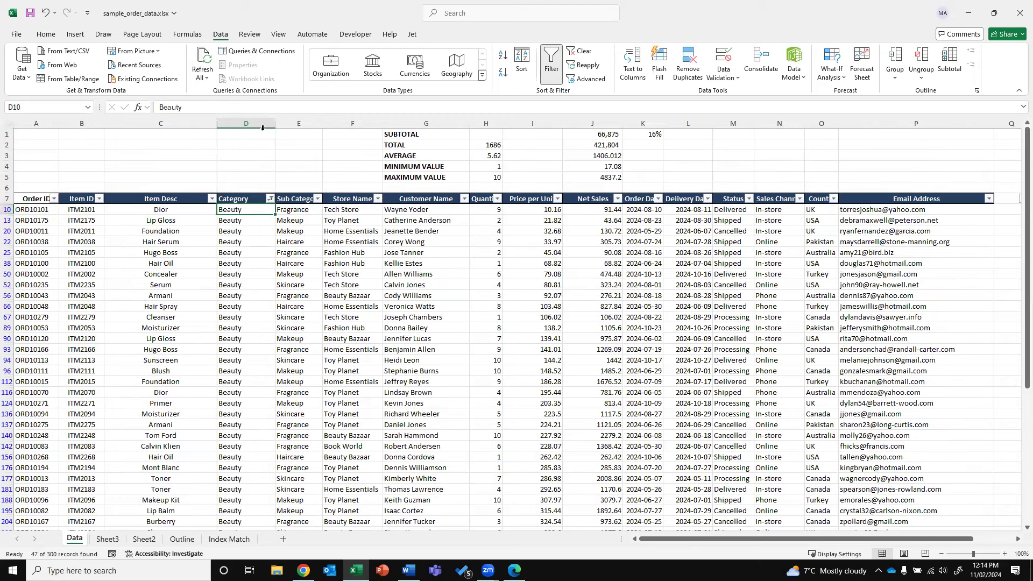
# Replace all Beauty with Health & Beauty in column D, then clear the filter
pyautogui.click(246, 123)
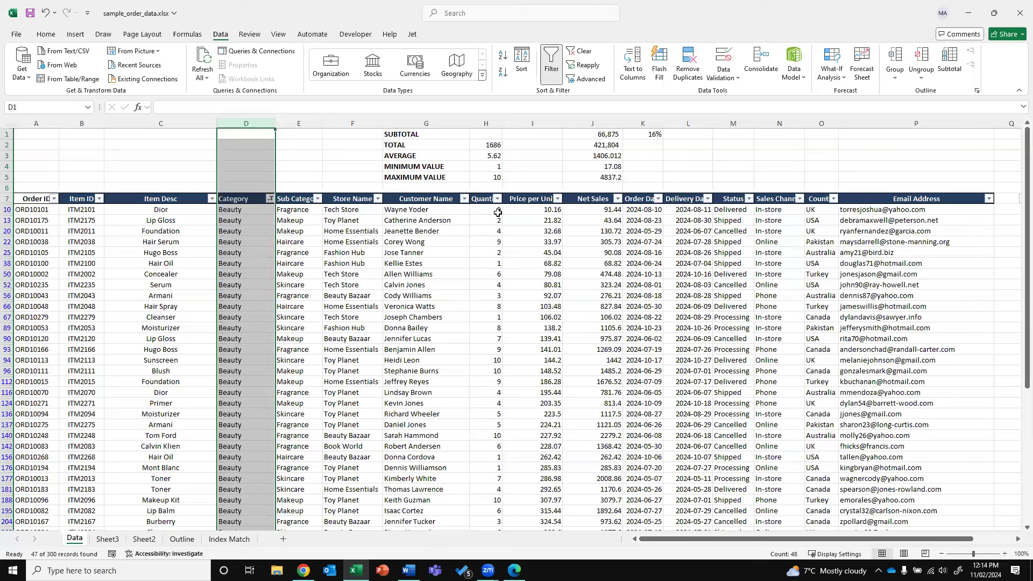
pyautogui.hotkey('ctrl', 'h')
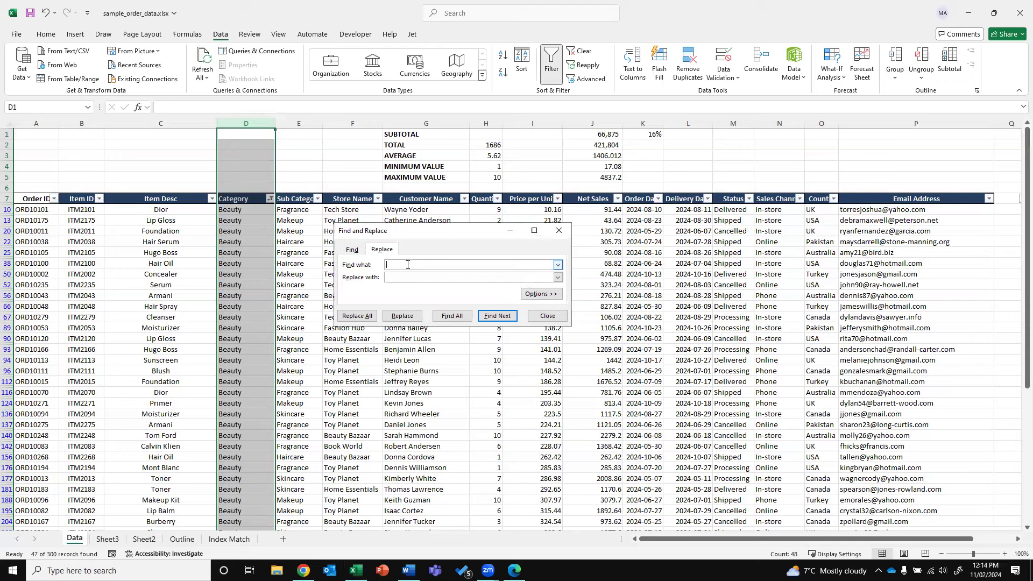
pyautogui.write('b')
pyautogui.press('BackSpace')
pyautogui.write('Beaut')
pyautogui.write('Health')
pyautogui.write(' & Beauty')
pyautogui.click(363, 315)
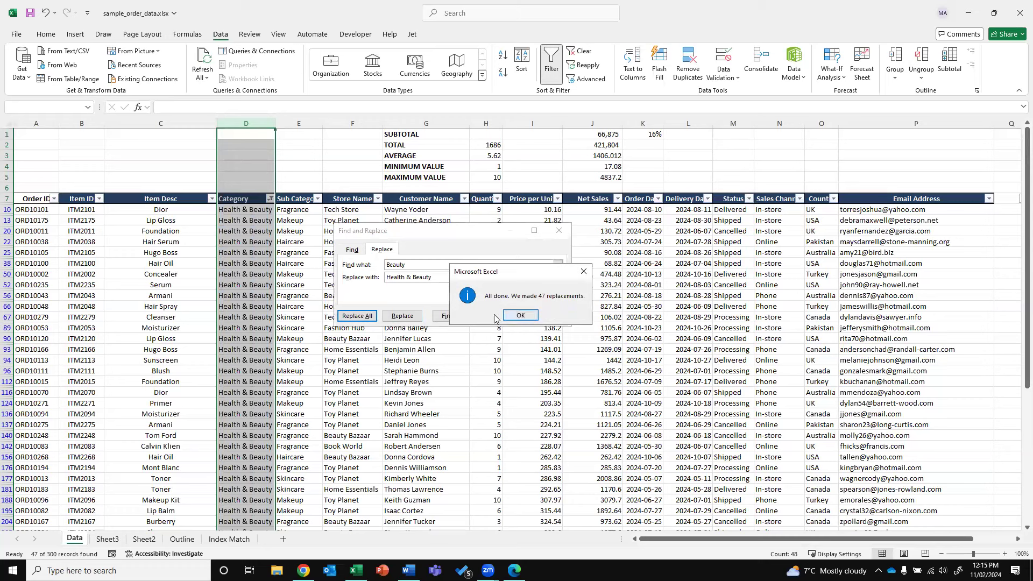
pyautogui.click(504, 316)
pyautogui.click(541, 312)
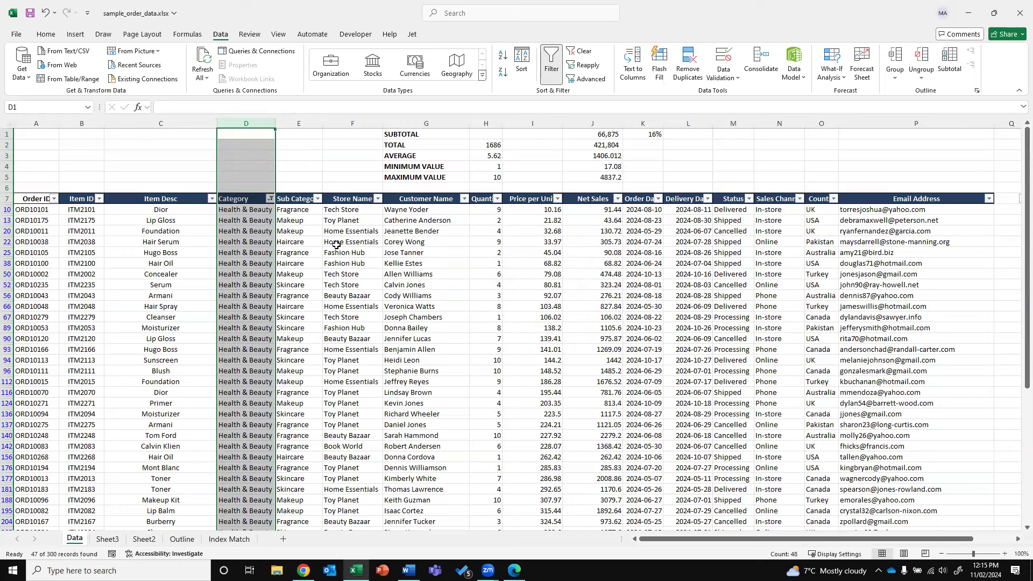
pyautogui.click(581, 51)
# Filter the Category column to show only Electronics rows
pyautogui.click(352, 241)
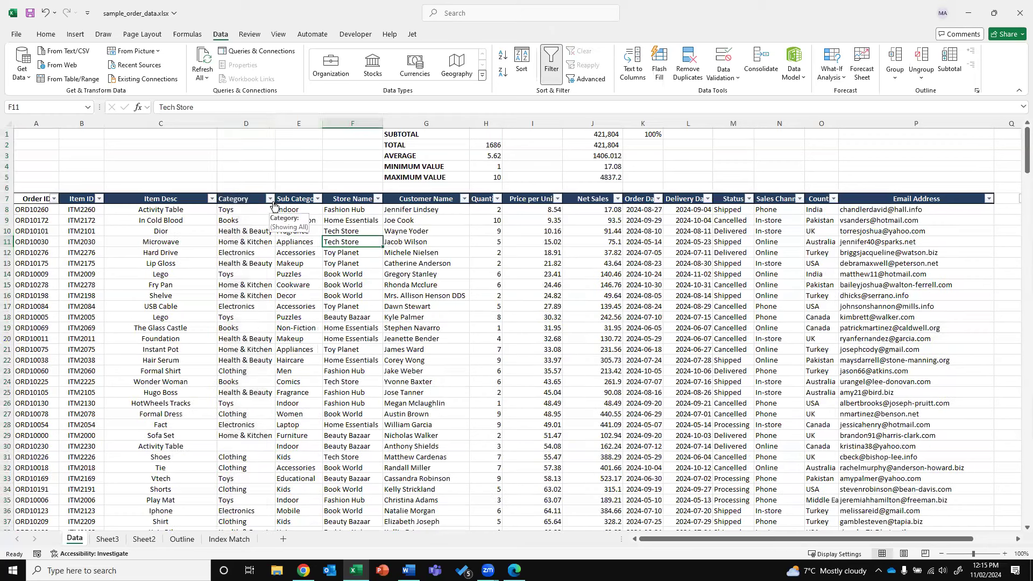
pyautogui.click(270, 199)
pyautogui.click(163, 339)
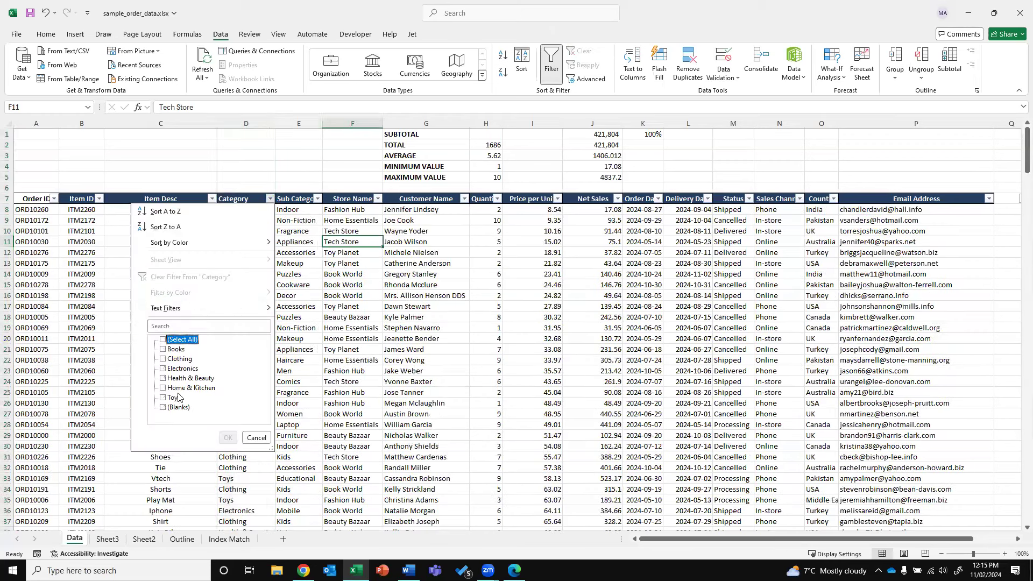
pyautogui.click(168, 369)
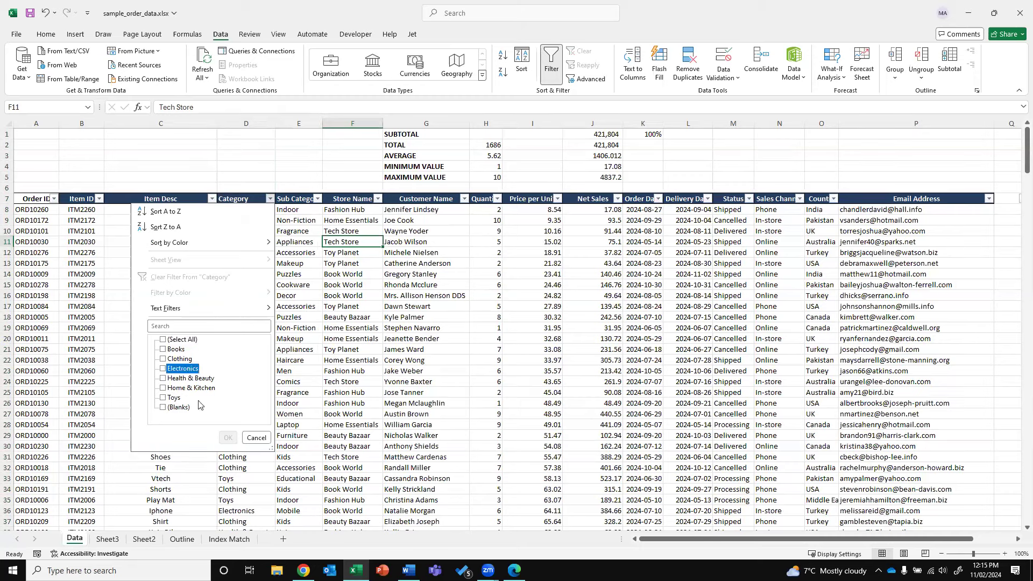
pyautogui.click(227, 438)
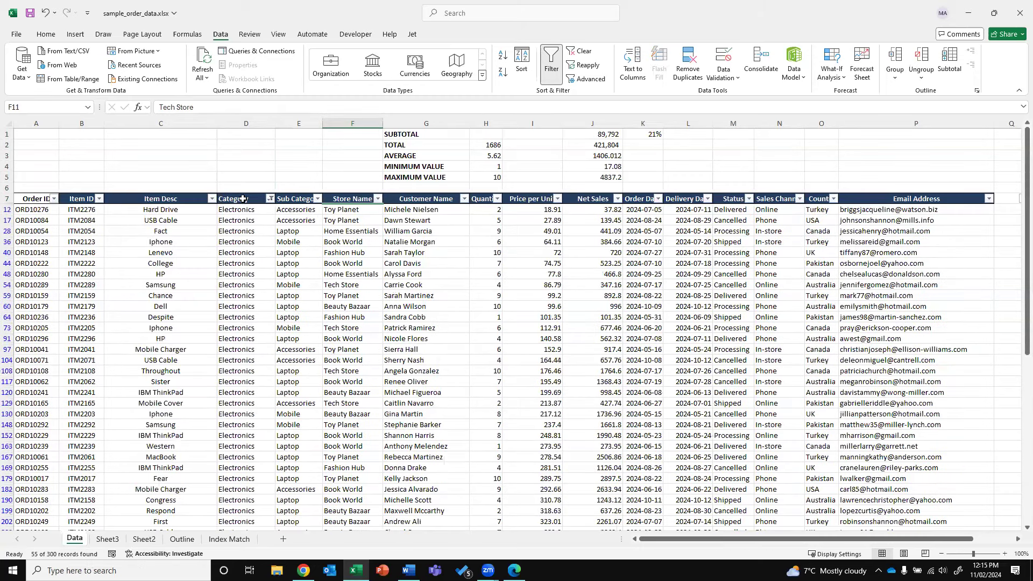
# Change D12 to Electronic and paste it down the filtered Category cells
pyautogui.press('Down')
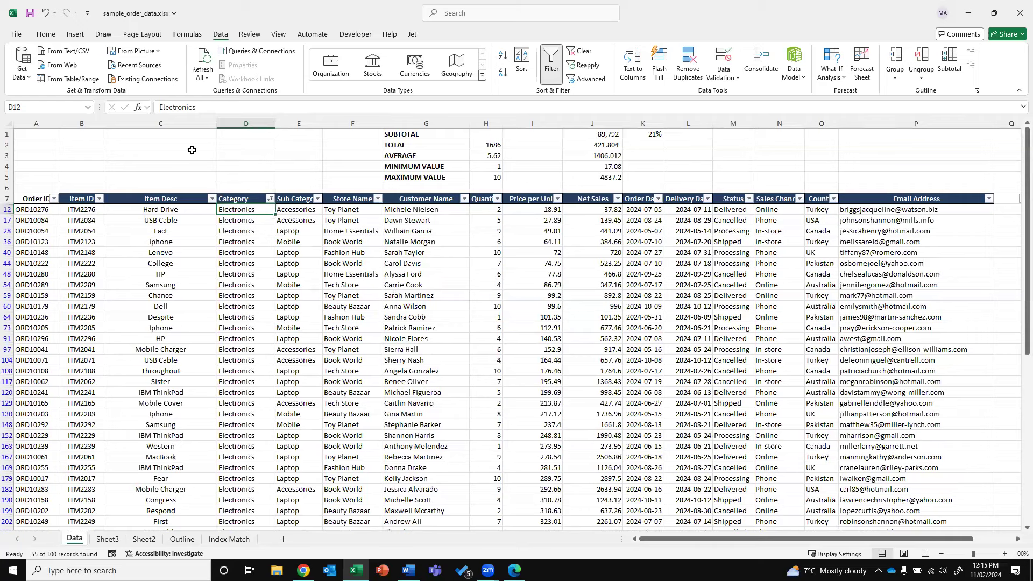
pyautogui.press('F2')
pyautogui.press('BackSpace')
pyautogui.hotkey('ctrl', 'Return')
pyautogui.hotkey('ctrl', 'c')
pyautogui.hotkey('ctrl', 'shift', 'Down')
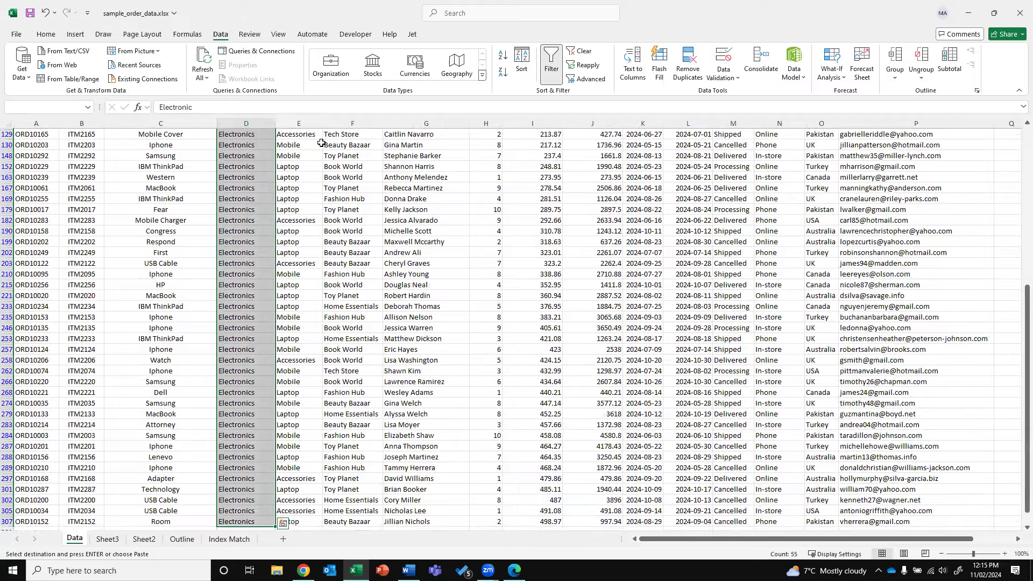
pyautogui.press('Return')
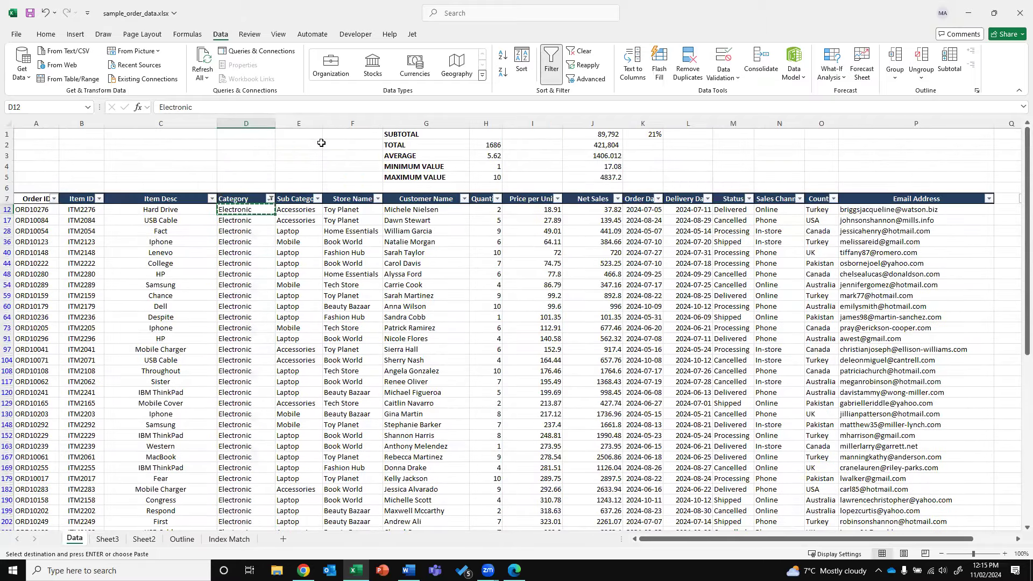
pyautogui.press('Down')
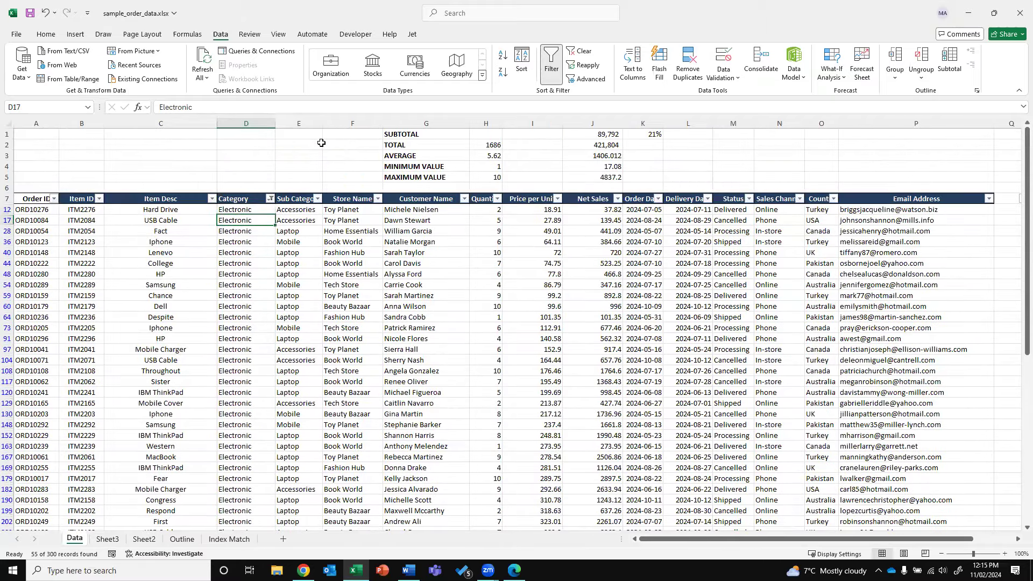
# Undo that paste, then repaste Electronic from D12 down to the last filtered row
pyautogui.moveTo(8, 220); pyautogui.dragTo(7, 231)
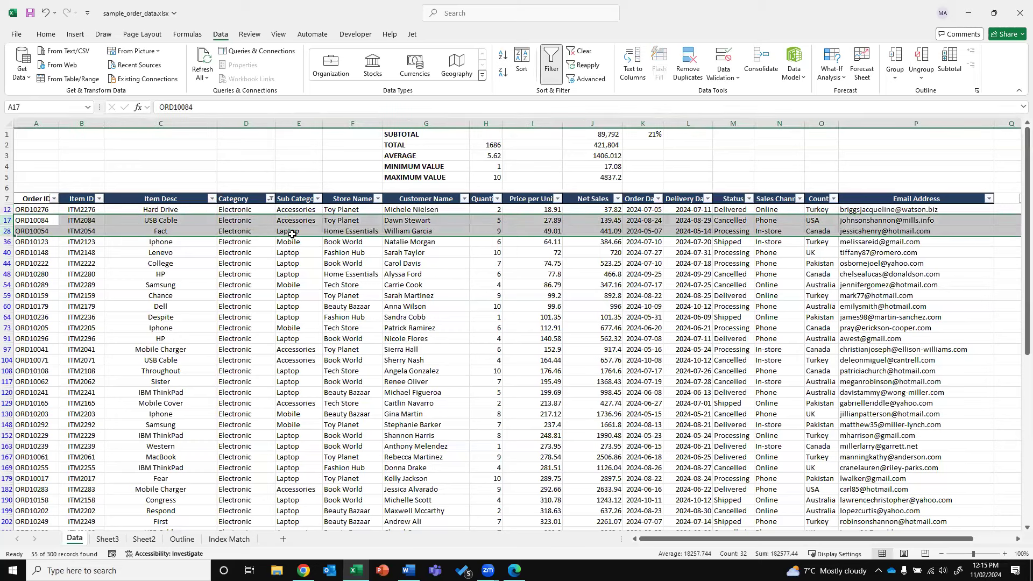
pyautogui.hotkey('ctrl', 'z')
pyautogui.click(236, 201)
pyautogui.click(253, 210)
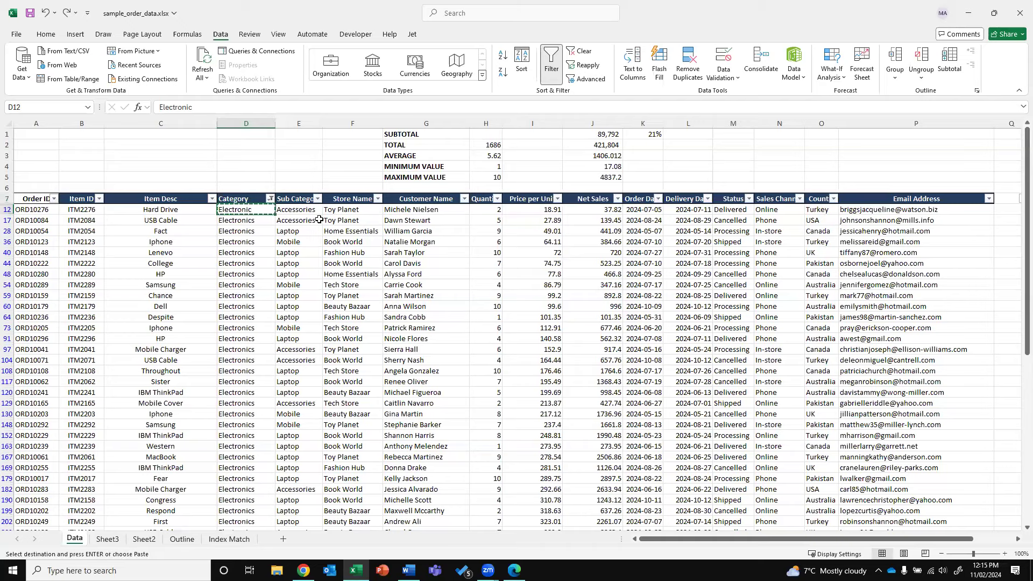
pyautogui.hotkey('ctrl', 'shift', 'Down')
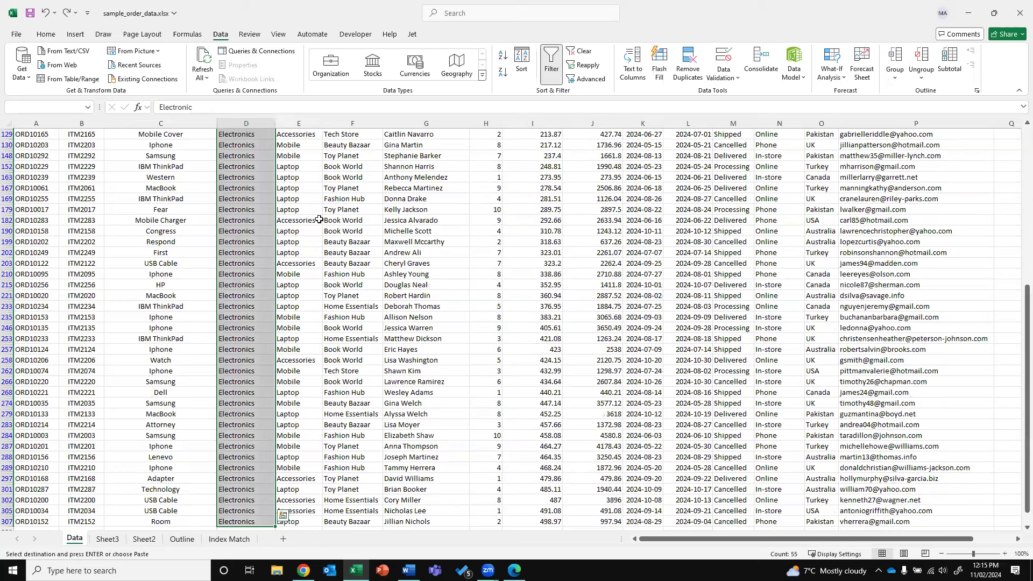
pyautogui.press('Return')
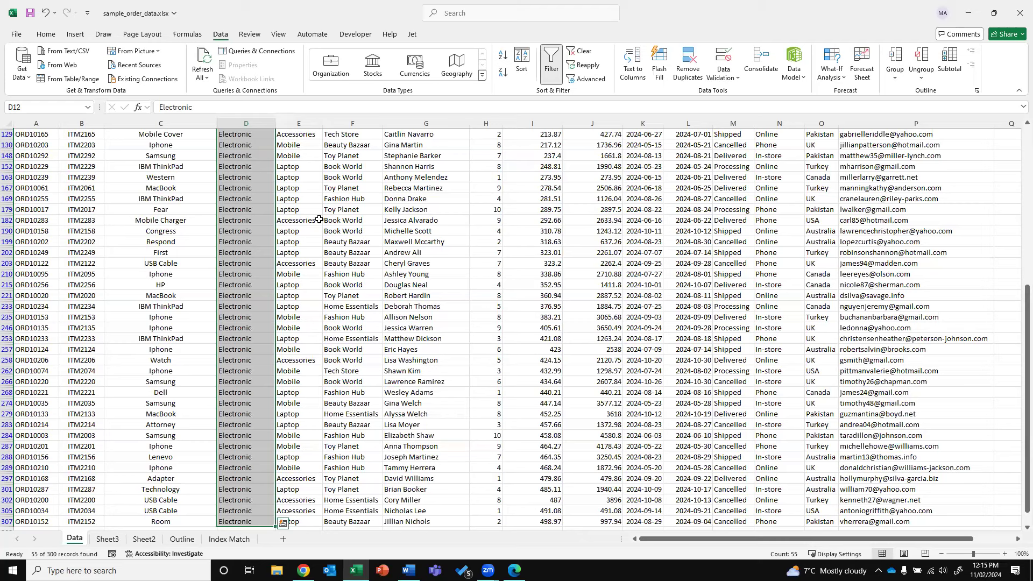
pyautogui.hotkey('ctrl', 'Up')
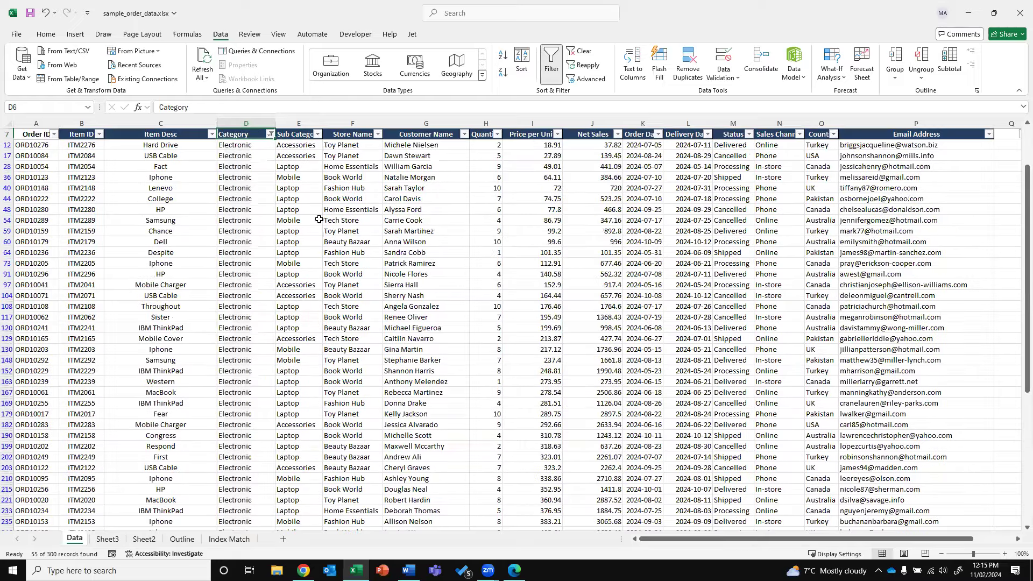
# Delete the stray 'CTLR + D' text entered in D6
pyautogui.press('Up')
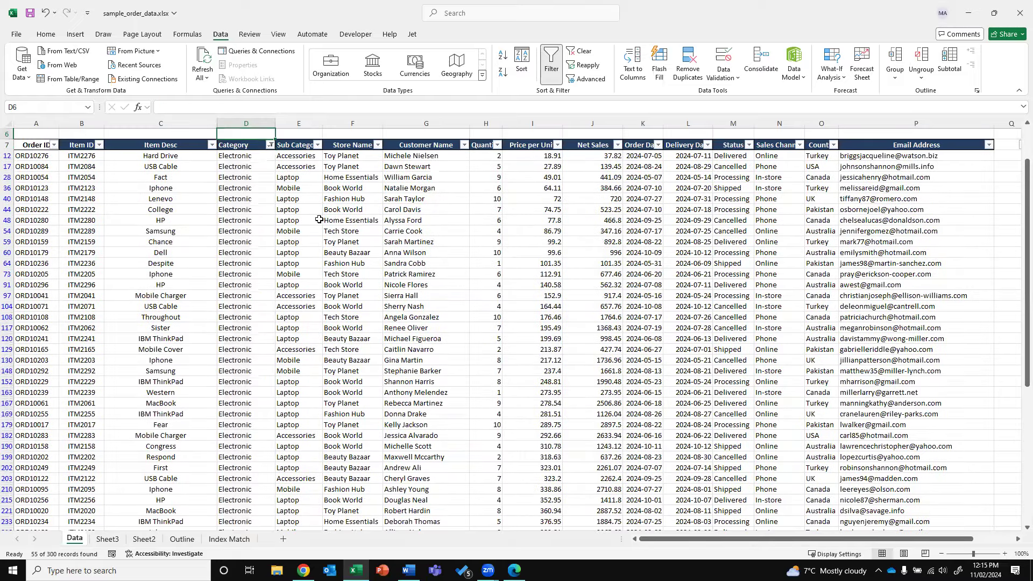
pyautogui.write('CTLR')
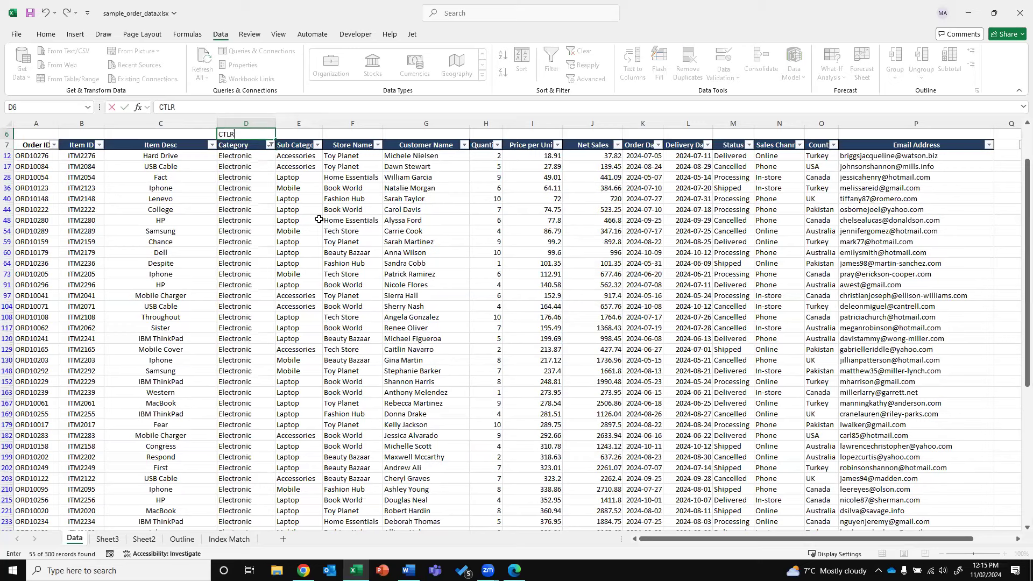
pyautogui.write(' + D')
pyautogui.press('Return')
pyautogui.press('Down')
pyautogui.press('Up')
pyautogui.press('Up')
pyautogui.press('Delete')
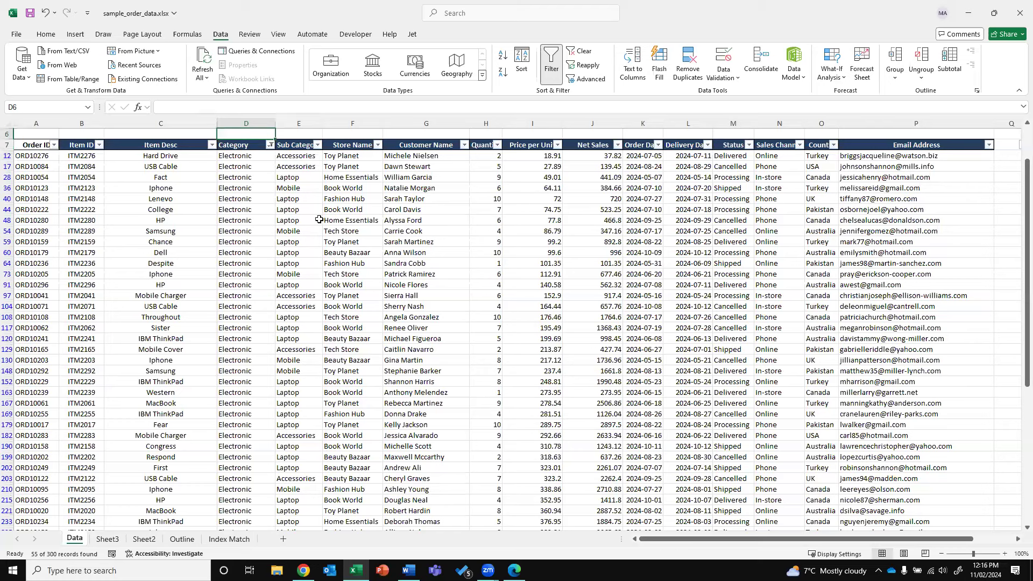
# Clear the Category filter and check the renamed categories in column D
pyautogui.press('Down')
pyautogui.click(581, 50)
pyautogui.click(355, 199)
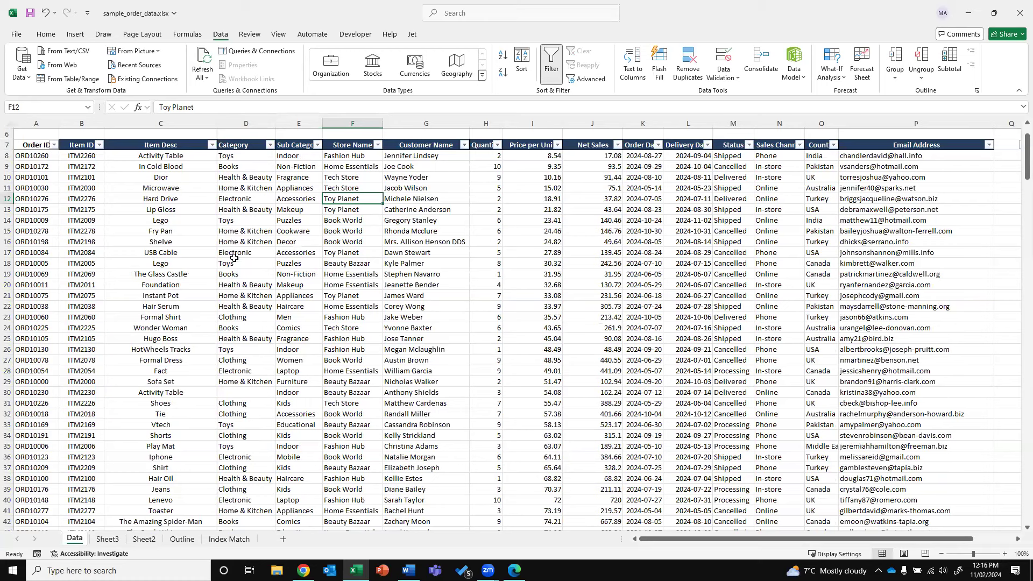
pyautogui.click(257, 372)
pyautogui.click(257, 385)
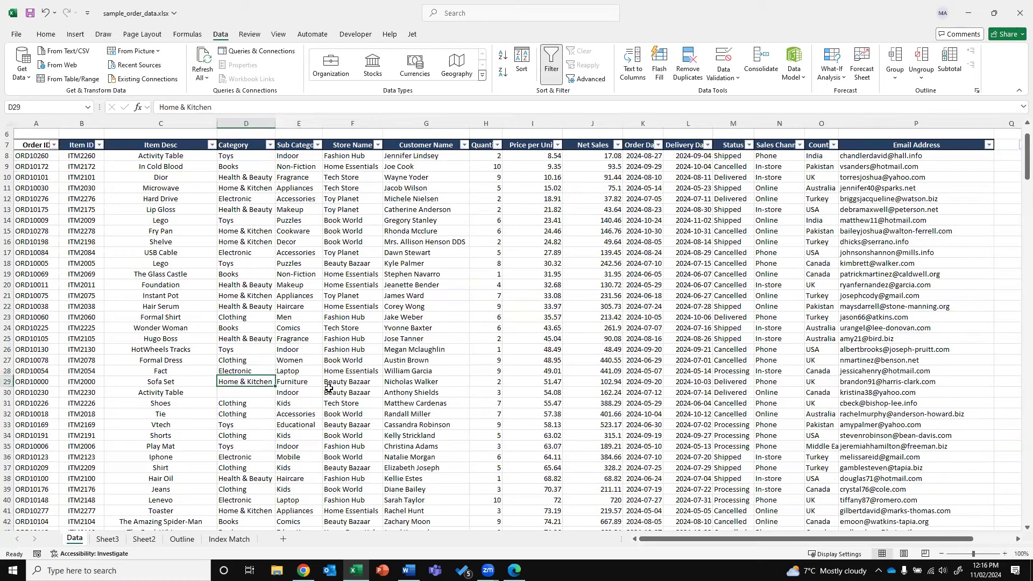
pyautogui.click(266, 125)
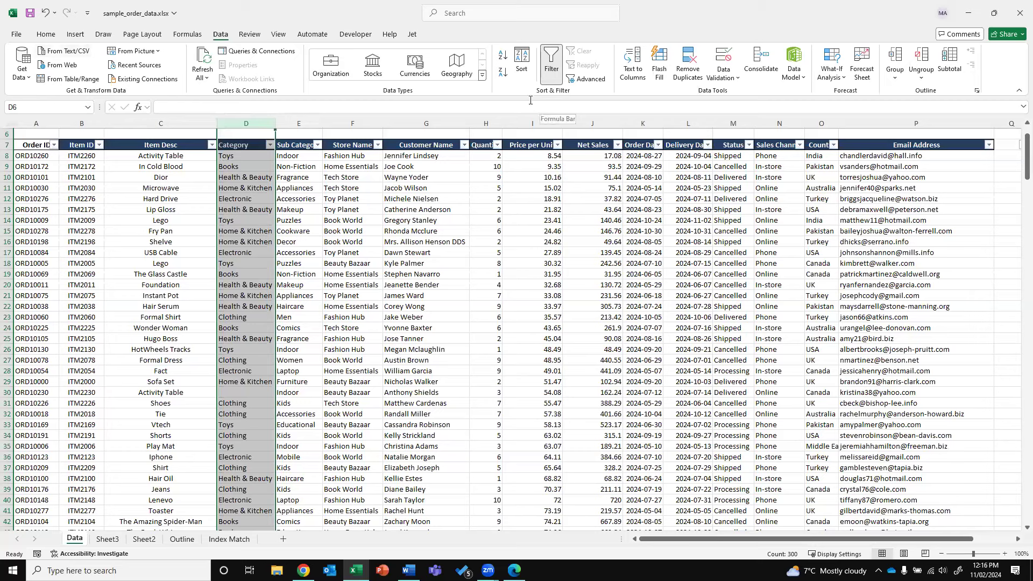
# In Find and Replace, set Find what to 'Toys' and Replace with to 'Toy'
pyautogui.click(43, 36)
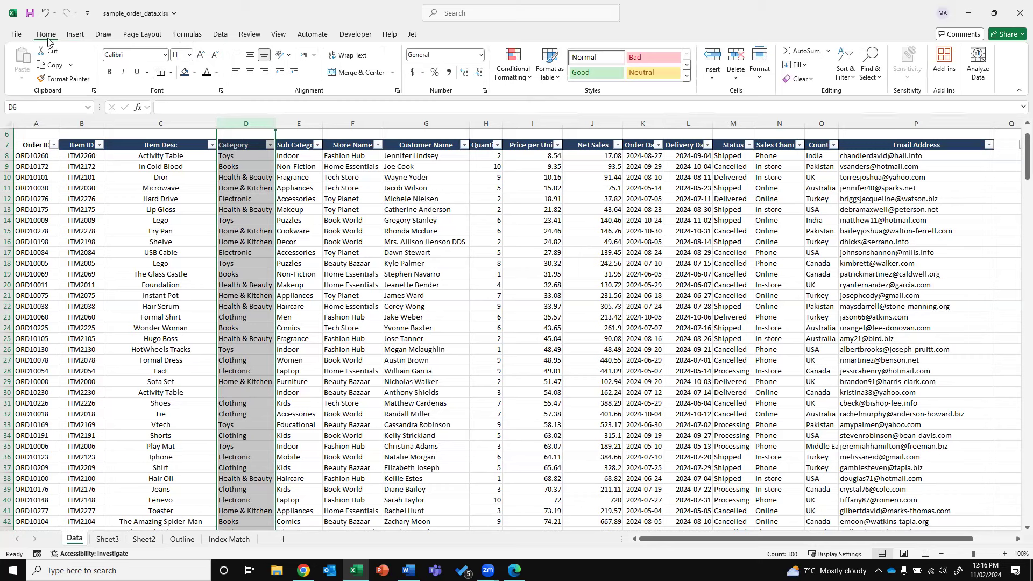
pyautogui.click(875, 80)
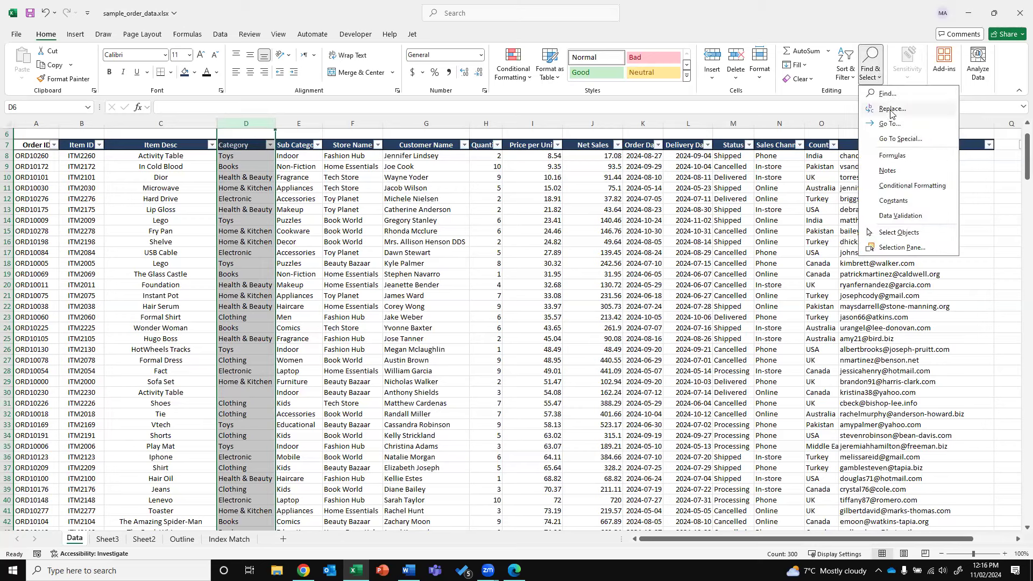
pyautogui.click(891, 110)
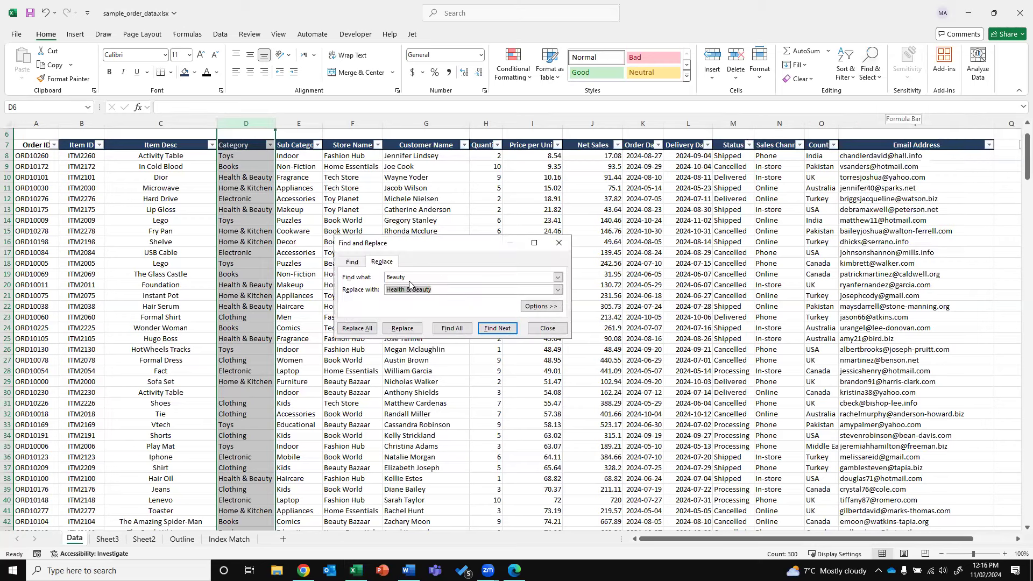
pyautogui.hotkey('shift', 'Tab')
pyautogui.write('tOY')
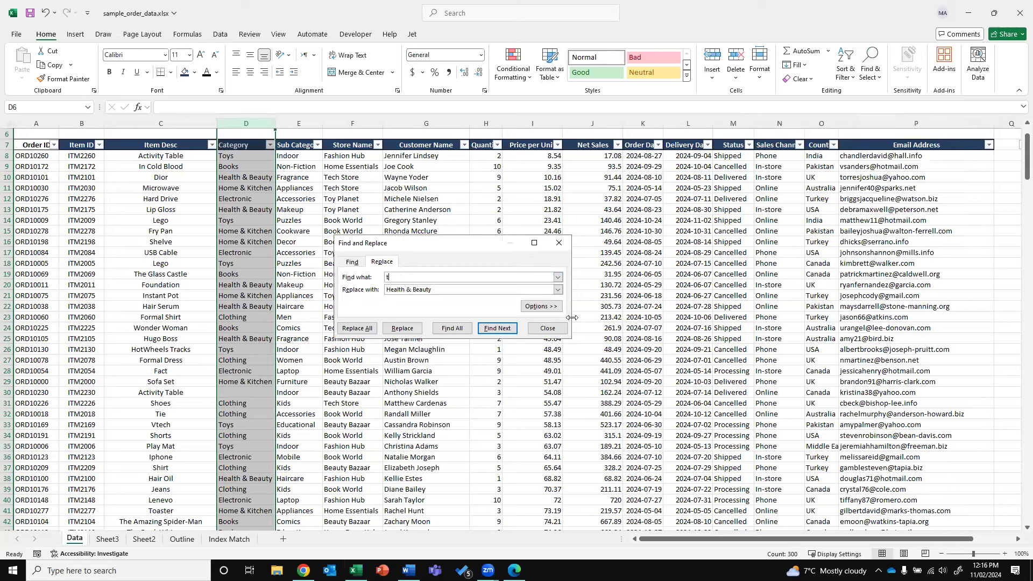
pyautogui.press('BackSpace')
pyautogui.press('BackSpace')
pyautogui.press('BackSpace')
pyautogui.write('Toys')
pyautogui.press('Tab')
pyautogui.write('Toy')
# Replace all 51 occurrences, close the dialog, and verify D18 now reads Toy
pyautogui.click(353, 329)
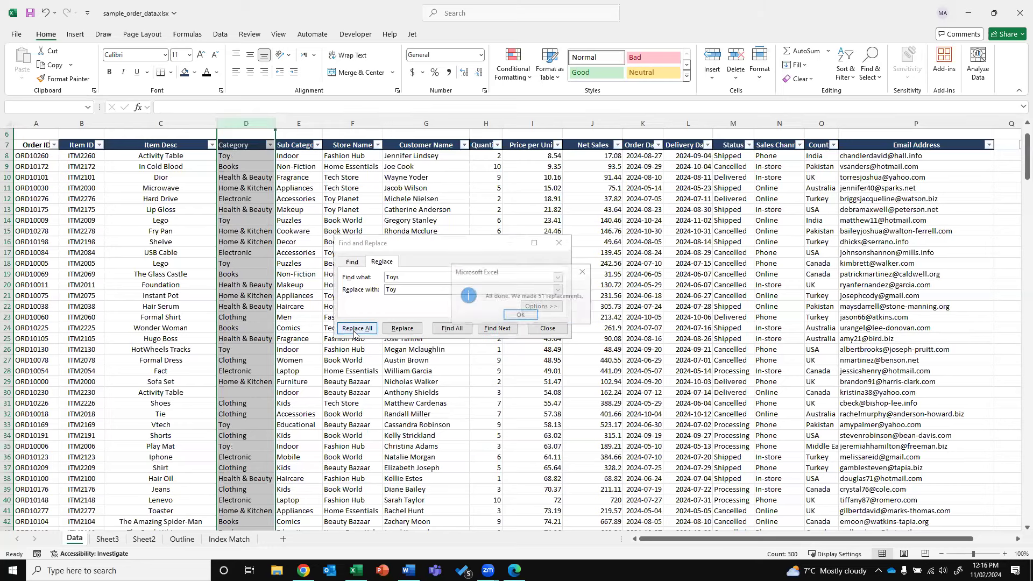
pyautogui.click(520, 315)
pyautogui.click(547, 328)
pyautogui.click(246, 155)
pyautogui.click(247, 263)
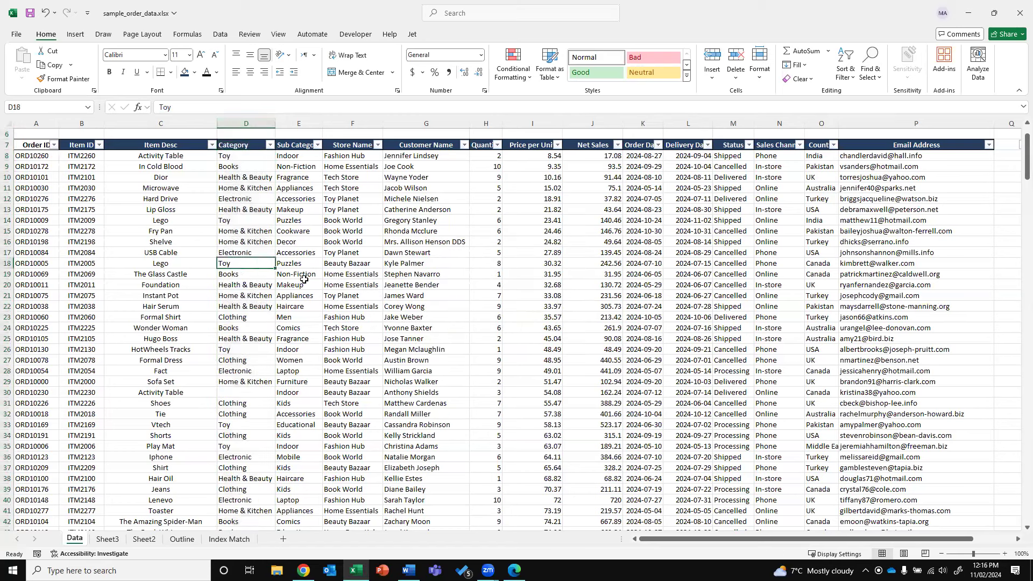
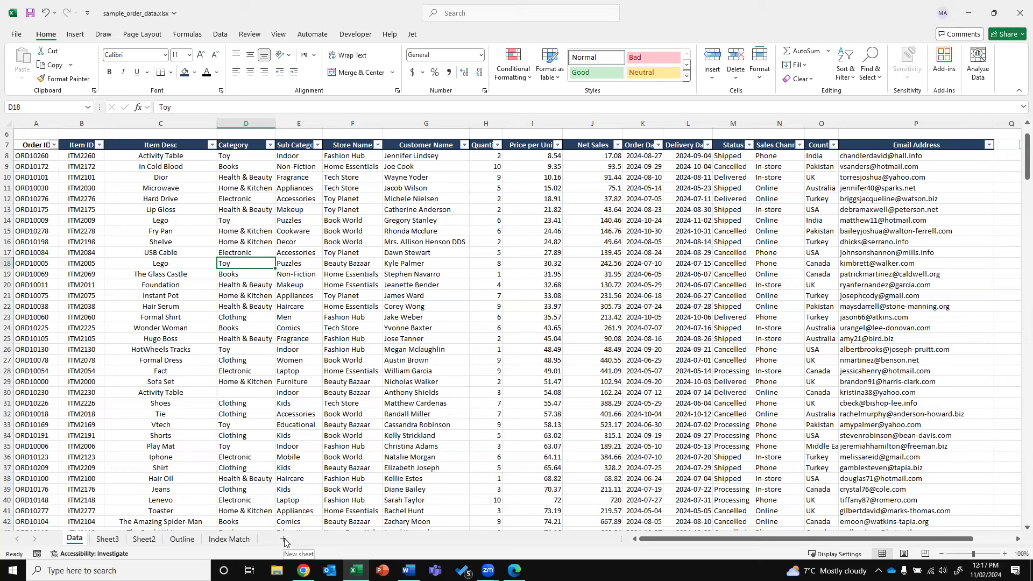
# On Sheet3, autofit column C and move a new 'Category' heading into C2
pyautogui.click(108, 538)
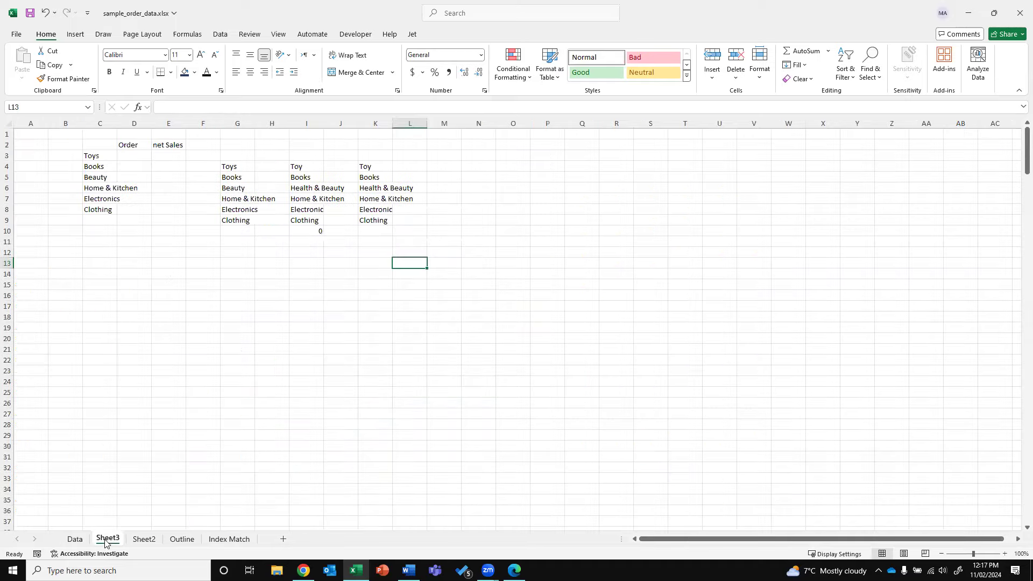
pyautogui.click(111, 124)
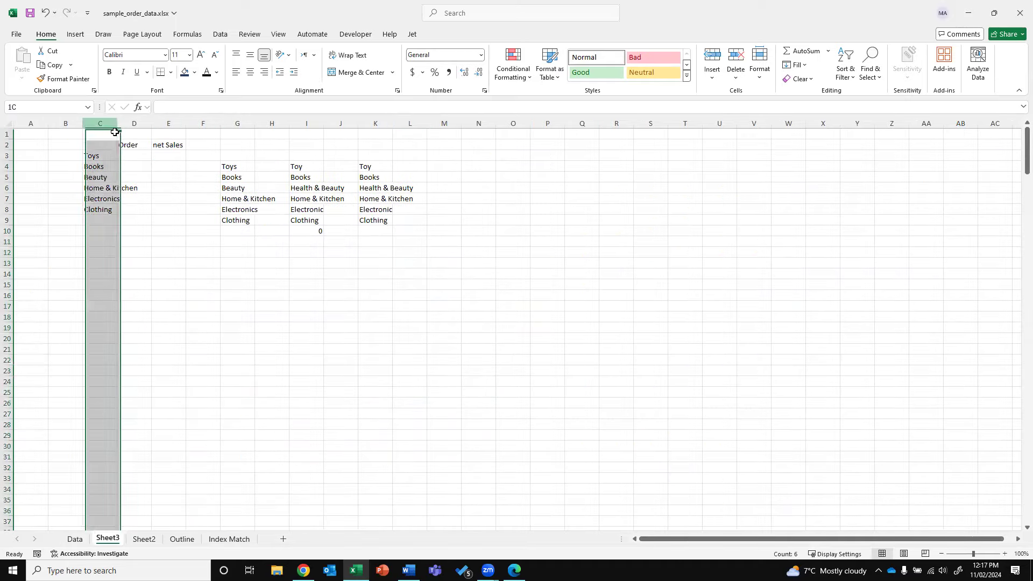
pyautogui.doubleClick(116, 127)
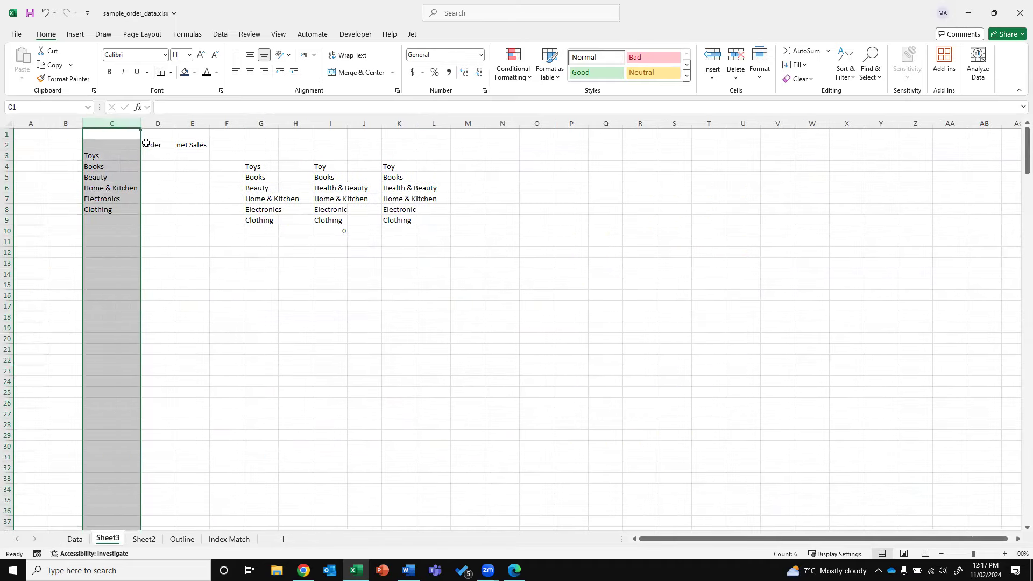
pyautogui.click(147, 144)
pyautogui.write('Category')
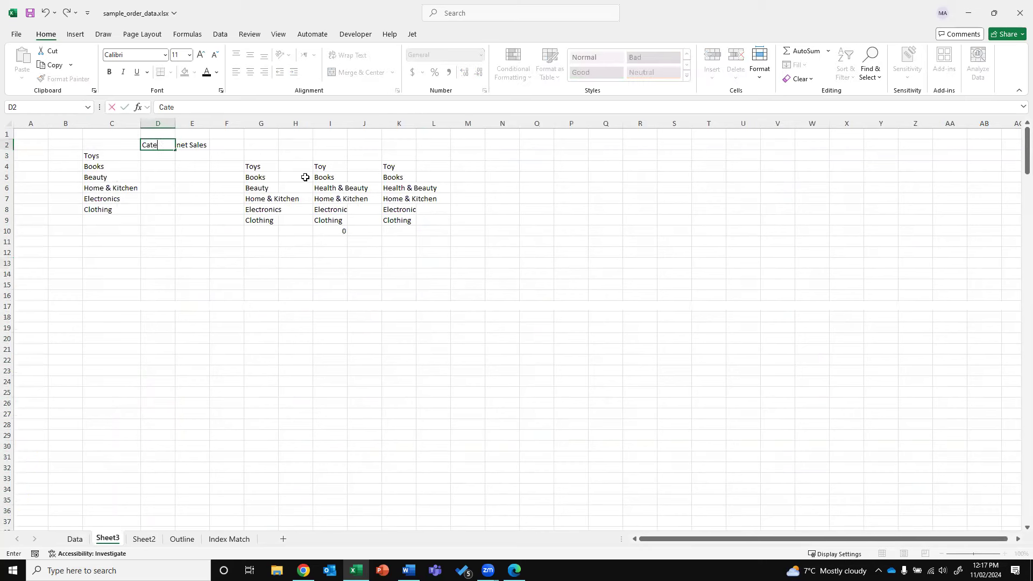
pyautogui.hotkey('ctrl', 'Return')
pyautogui.hotkey('ctrl', 'x')
pyautogui.press('Left')
pyautogui.hotkey('ctrl', 'v')
pyautogui.press('Right')
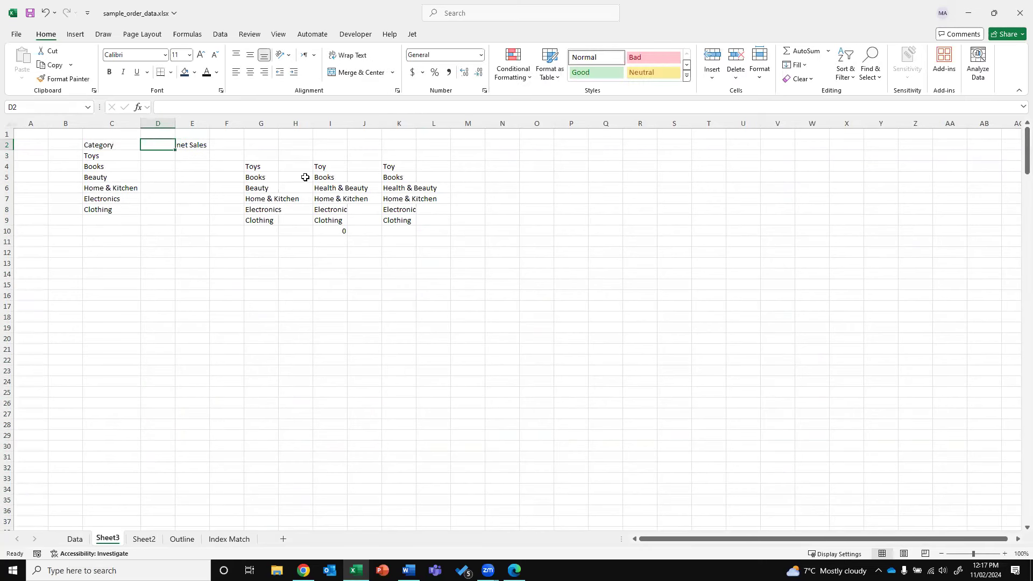
# Delete C2:E down to the last row, leaving the lists in G–K
pyautogui.press('Left')
pyautogui.hotkey('shift', 'Right')
pyautogui.hotkey('shift', 'Right')
pyautogui.hotkey('shift', 'Down')
pyautogui.hotkey('shift', 'Down')
pyautogui.hotkey('shift', 'Down')
pyautogui.hotkey('ctrl', 'shift', 'Down')
pyautogui.hotkey('ctrl', 'shift', 'Down')
pyautogui.press('Delete')
pyautogui.press('Up')
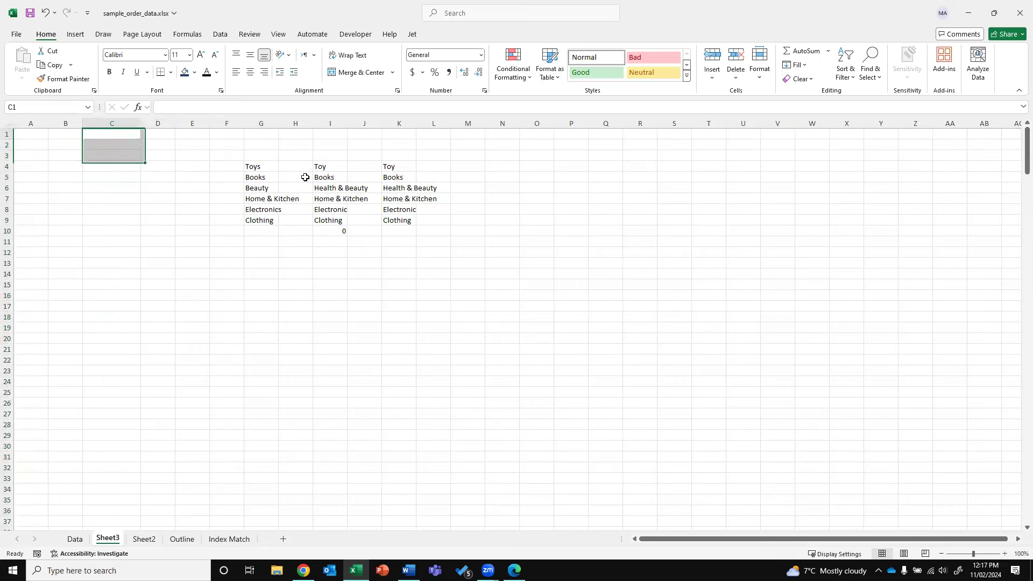
pyautogui.press('Down')
pyautogui.press('Down')
pyautogui.press('Down')
pyautogui.press('Down')
pyautogui.press('Down')
pyautogui.press('Down')
pyautogui.press('Down')
pyautogui.press('Down')
pyautogui.press('Down')
pyautogui.press('Down')
pyautogui.press('Down')
pyautogui.press('Down')
pyautogui.press('Down')
pyautogui.press('Down')
pyautogui.press('Down')
pyautogui.press('Down')
pyautogui.press('Down')
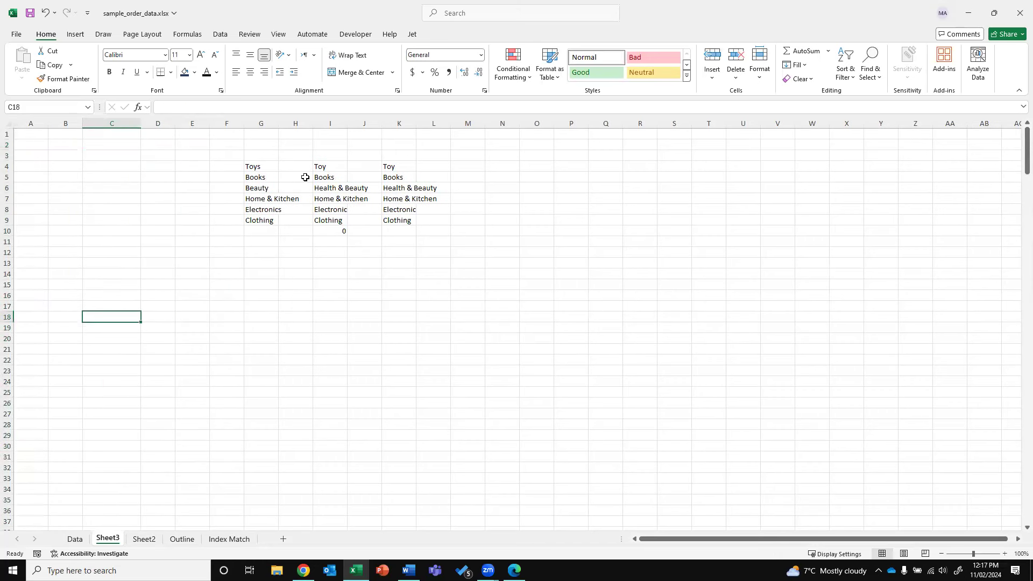
# Enter headings ITEM NO., Categroy and Sub-Category in C18:E18 and autofit columns D and E
pyautogui.write('item')
pyautogui.press('Escape')
pyautogui.write('ITEM')
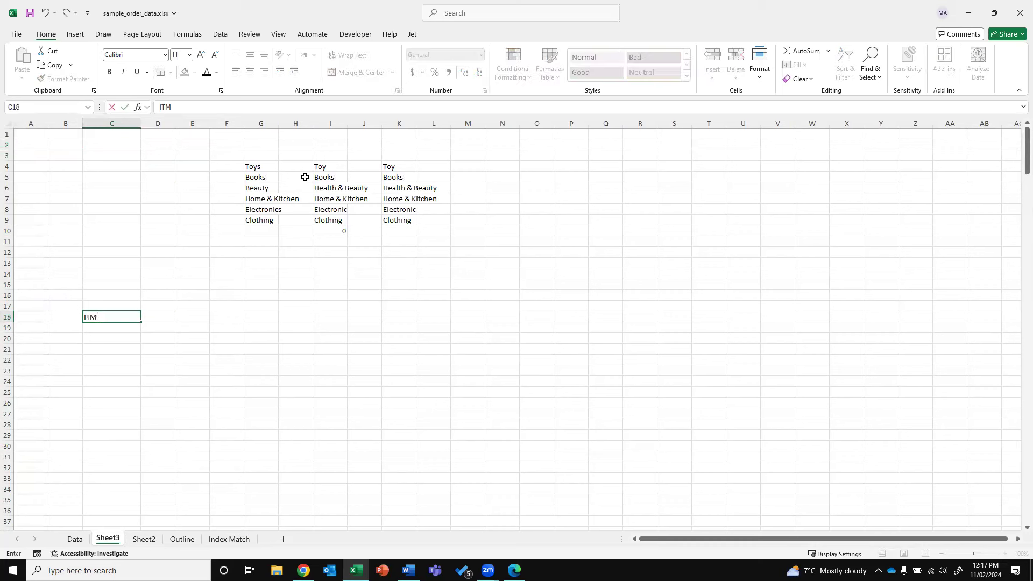
pyautogui.press('BackSpace')
pyautogui.press('BackSpace')
pyautogui.write('EM NO.')
pyautogui.press('Tab')
pyautogui.write('Categroy')
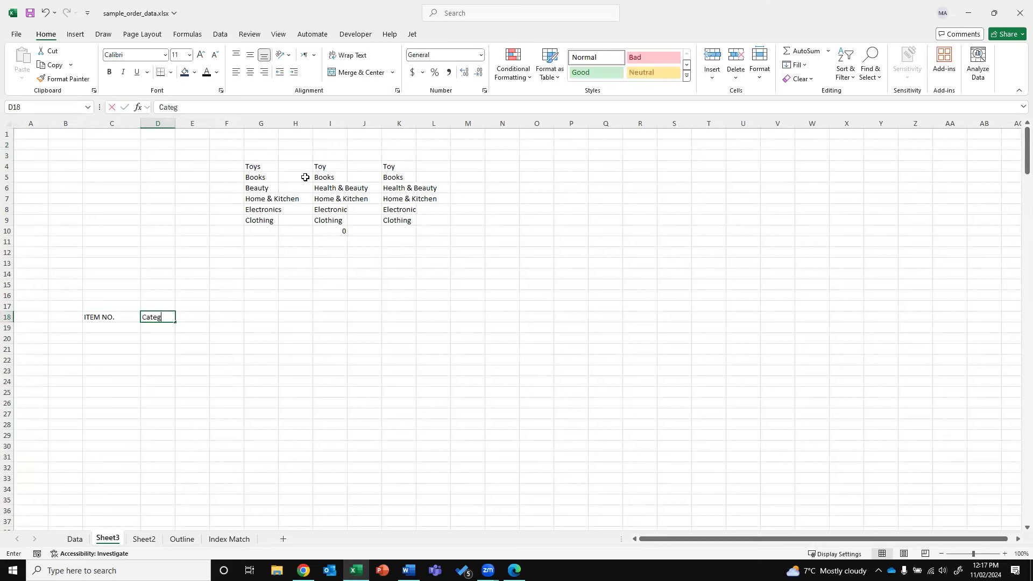
pyautogui.press('Tab')
pyautogui.write('Sub-Category')
pyautogui.press('Return')
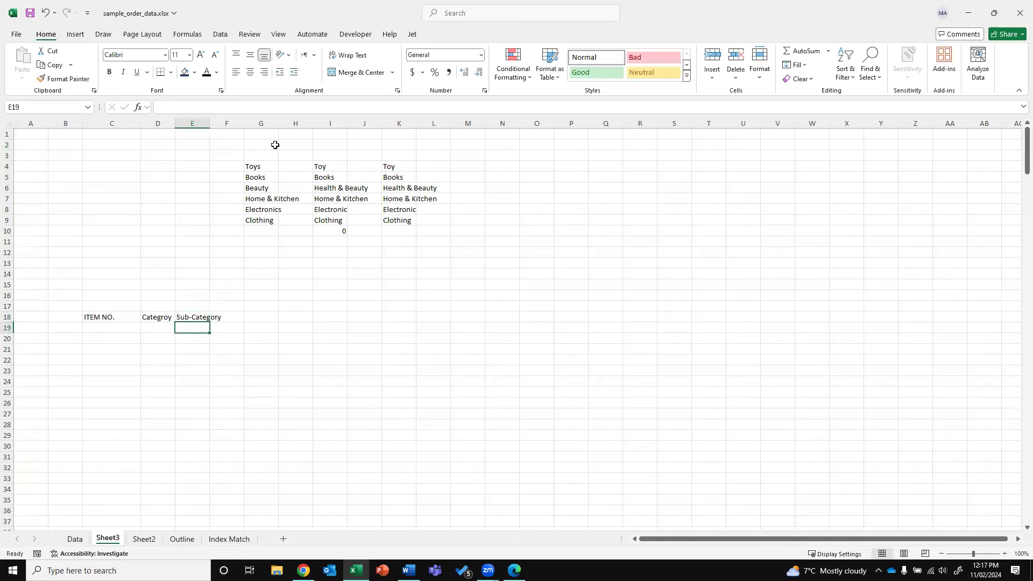
pyautogui.doubleClick(209, 122)
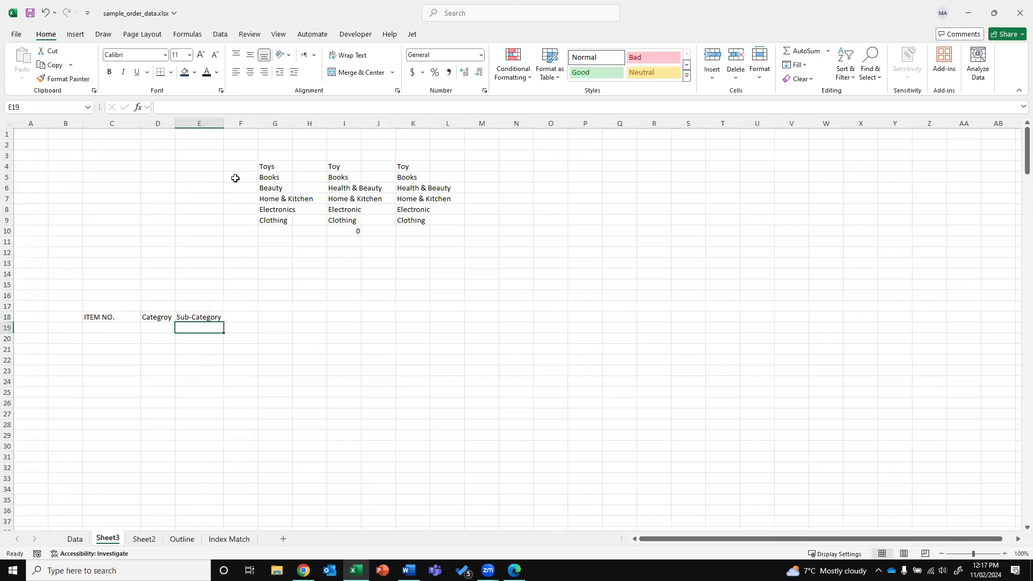
pyautogui.doubleClick(175, 123)
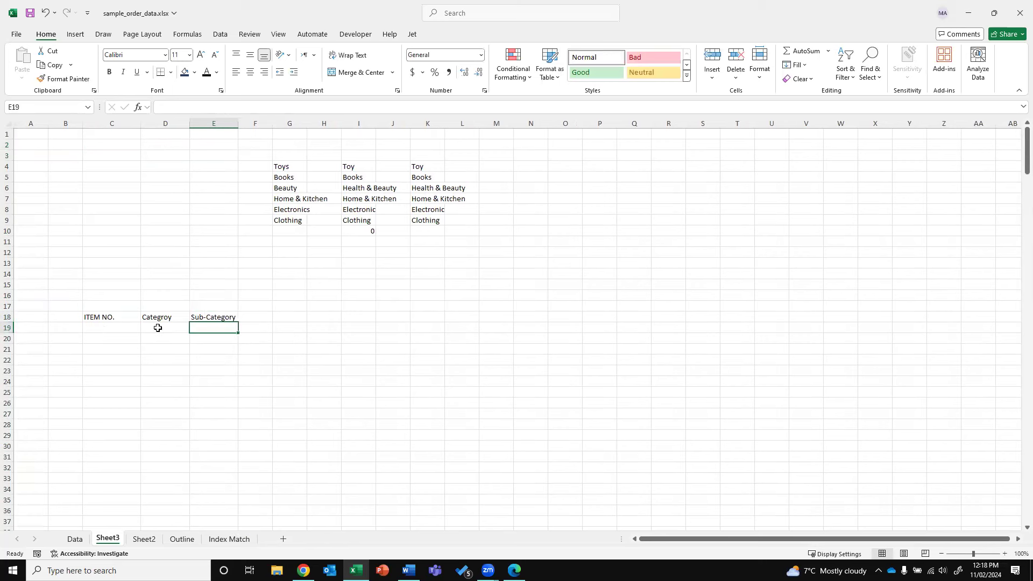
# Paste the item IDs from Data!B10:B20 into C19:C29 on Sheet3
pyautogui.click(112, 329)
pyautogui.click(75, 539)
pyautogui.moveTo(88, 178); pyautogui.dragTo(94, 285)
pyautogui.hotkey('ctrl', 'c')
pyautogui.click(108, 540)
pyautogui.rightClick(117, 328)
pyautogui.click(156, 278)
pyautogui.press('Right')
pyautogui.press('Escape')
# Correct the D18 heading to 'Category' and return to D19
pyautogui.press('Up')
pyautogui.write('Category')
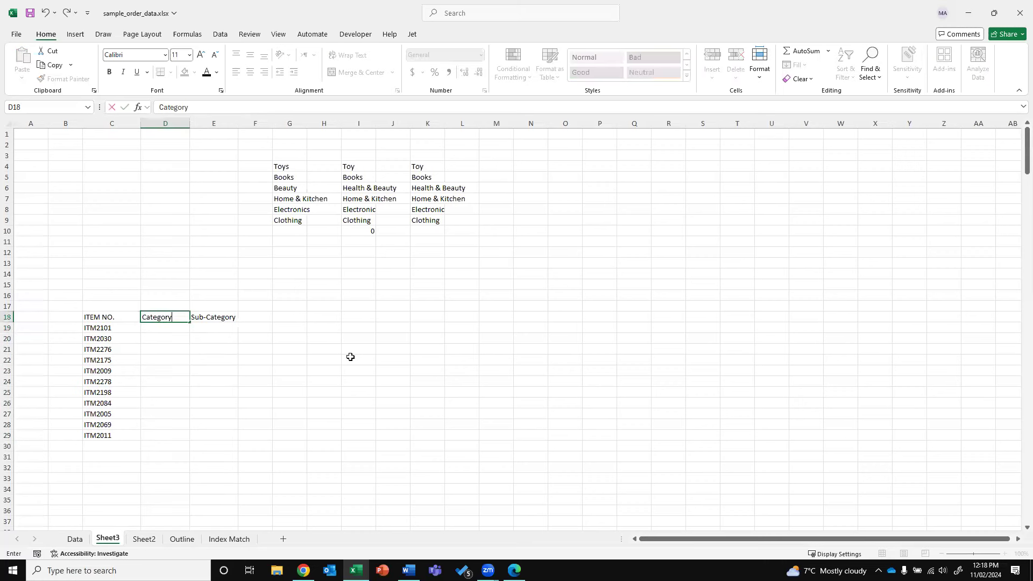
pyautogui.press('Return')
pyautogui.press('Up')
pyautogui.press('Right')
pyautogui.press('Left')
pyautogui.press('Down')
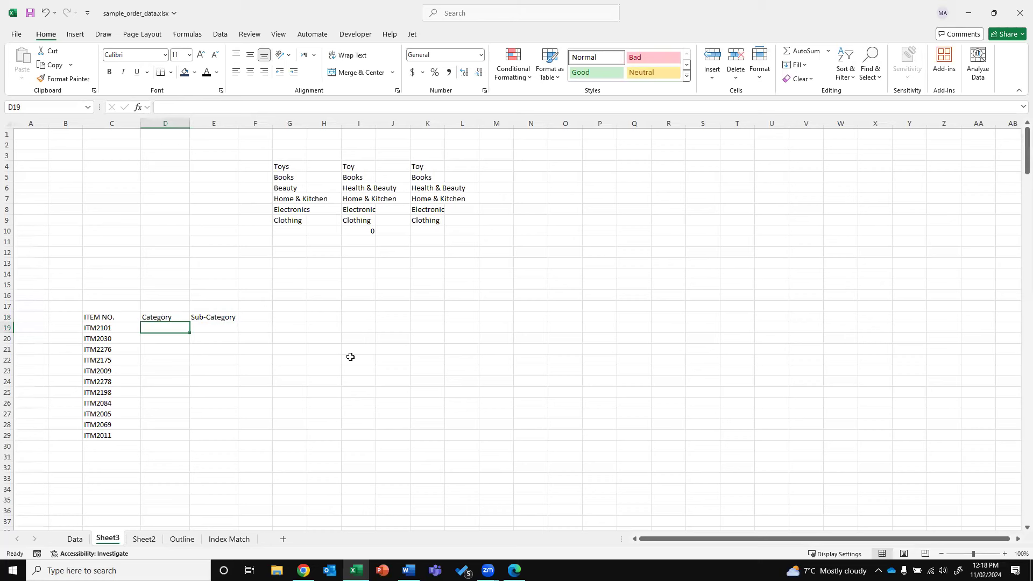
pyautogui.press('Left')
pyautogui.press('Down')
pyautogui.press('Down')
pyautogui.press('Down')
pyautogui.press('Up')
pyautogui.press('Right')
pyautogui.press('Up')
pyautogui.press('Up')
# Enter =VLOOKUP(C19,Data!B:E,3,0) in D19 to fetch ITM2101's category
pyautogui.write('=')
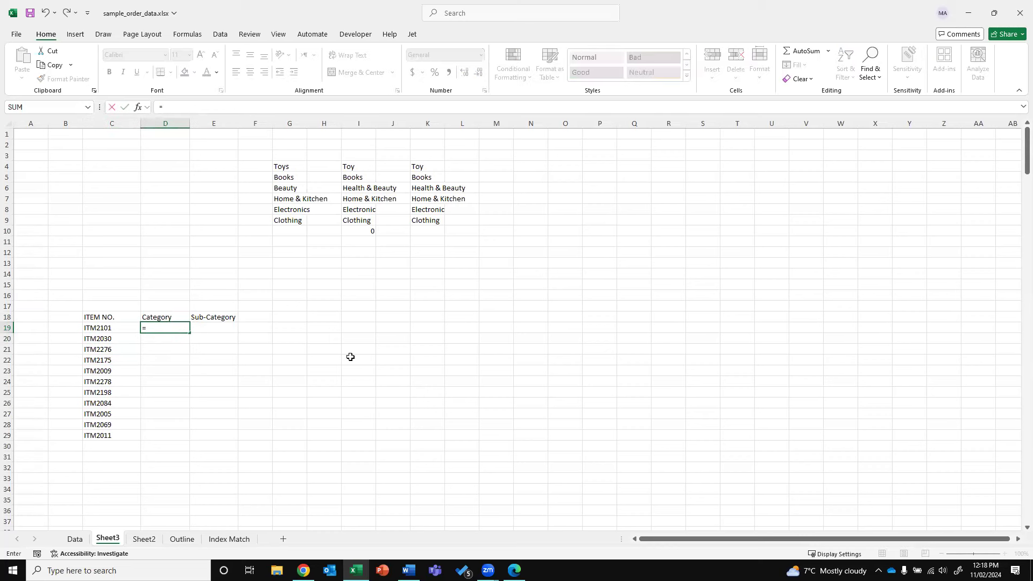
pyautogui.write('V')
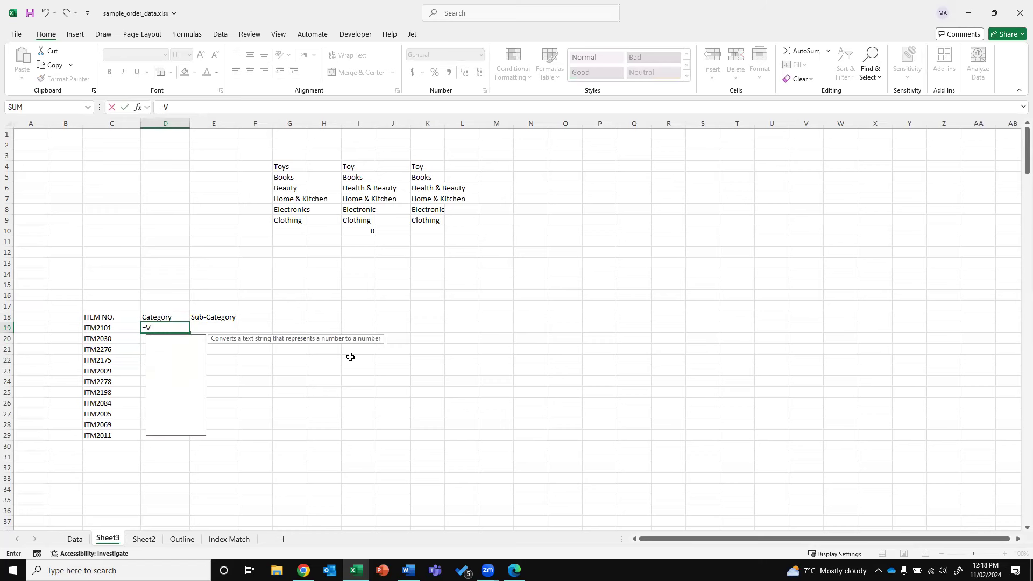
pyautogui.write('LOOKUP')
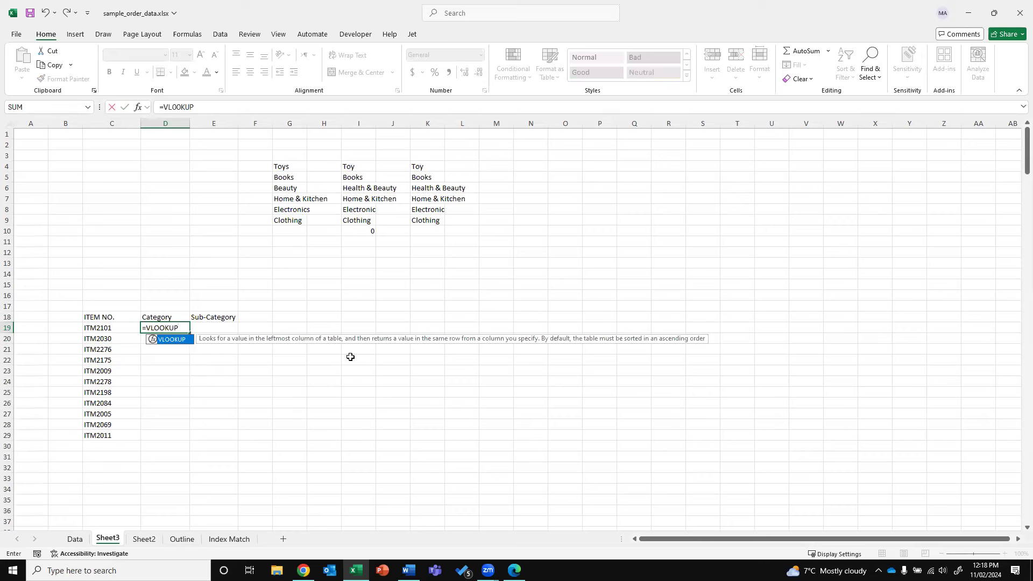
pyautogui.write('(')
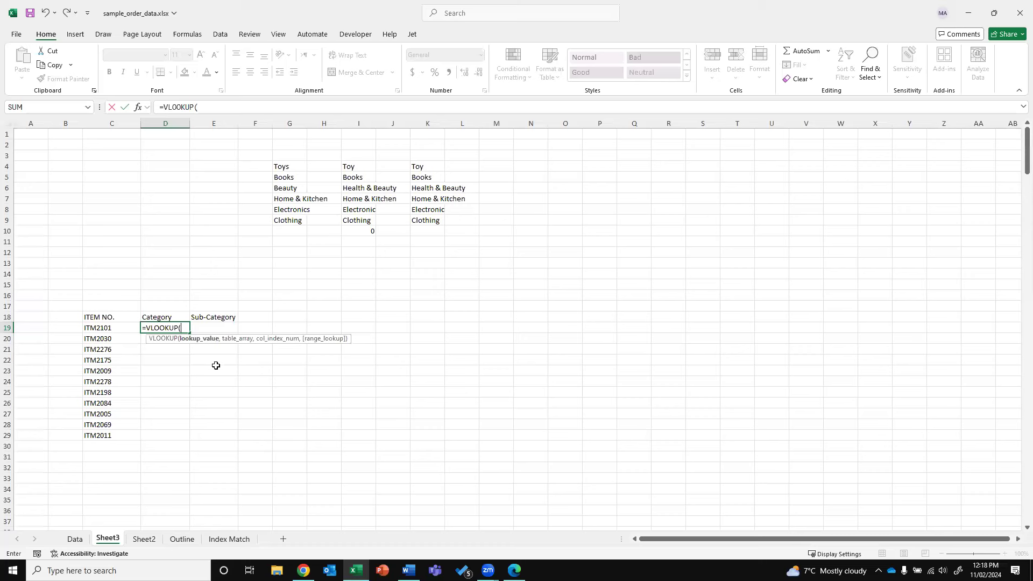
pyautogui.click(101, 329)
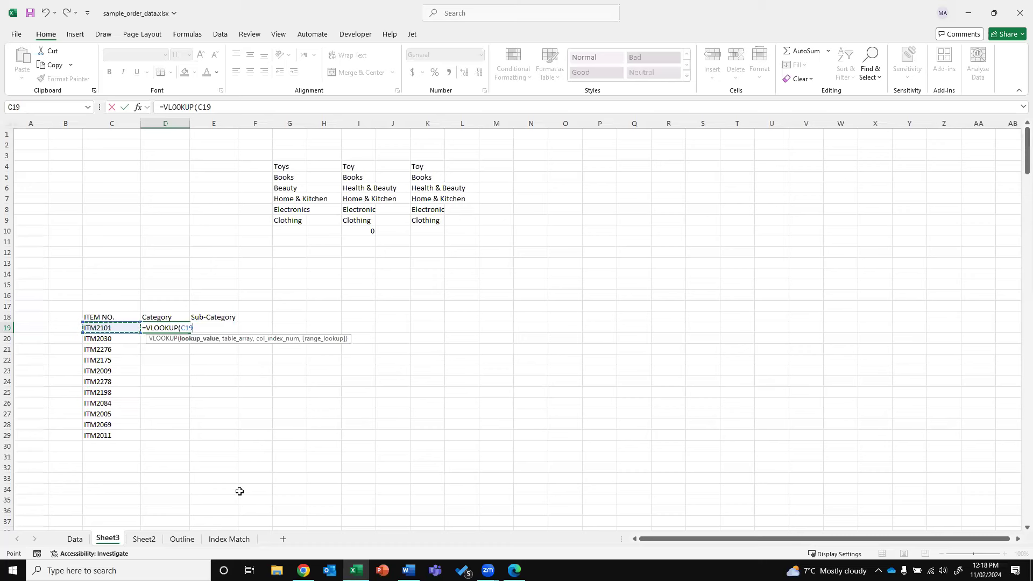
pyautogui.write(',')
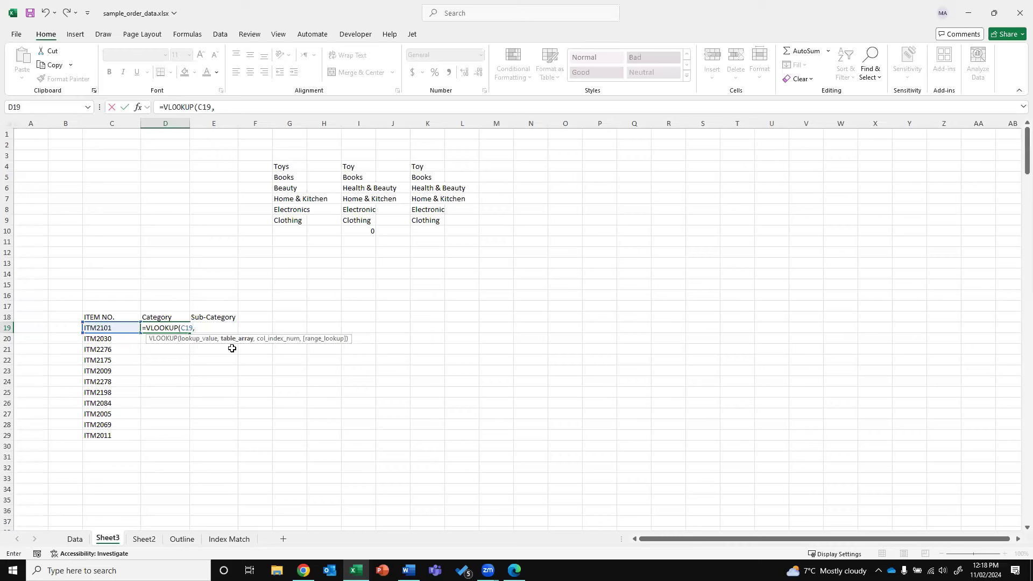
pyautogui.click(75, 538)
pyautogui.moveTo(82, 125); pyautogui.dragTo(315, 131)
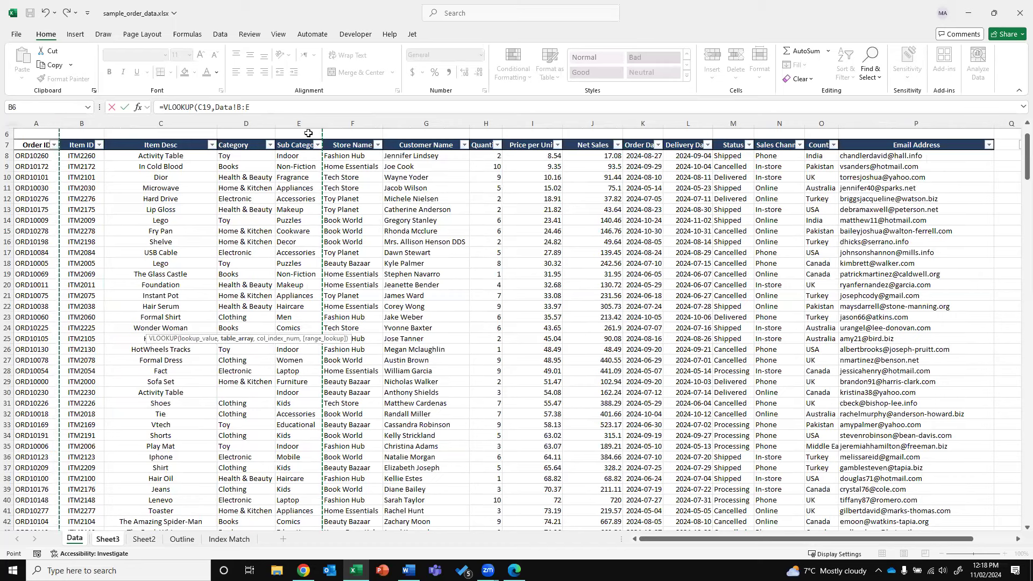
pyautogui.click(271, 106)
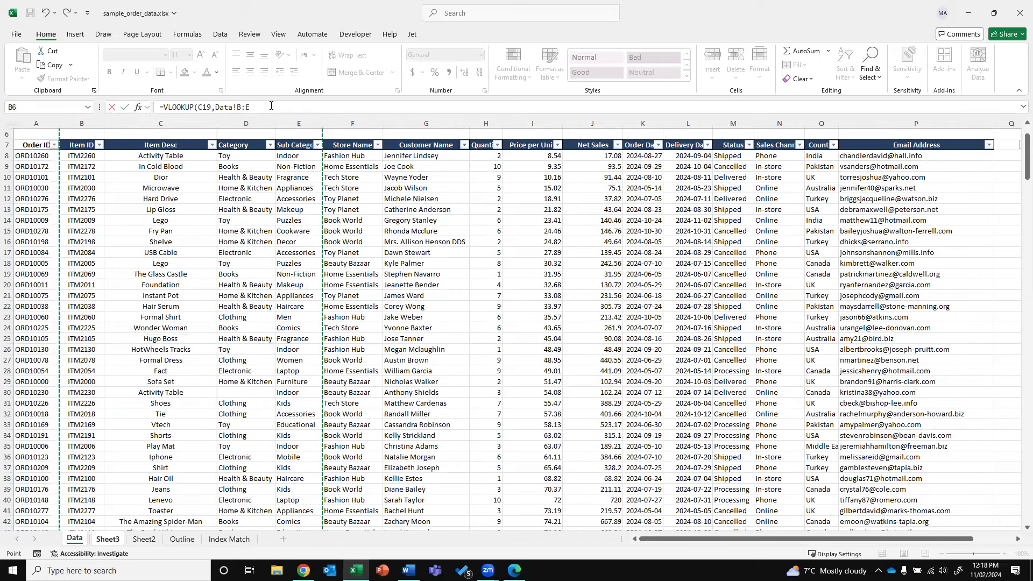
pyautogui.write(',')
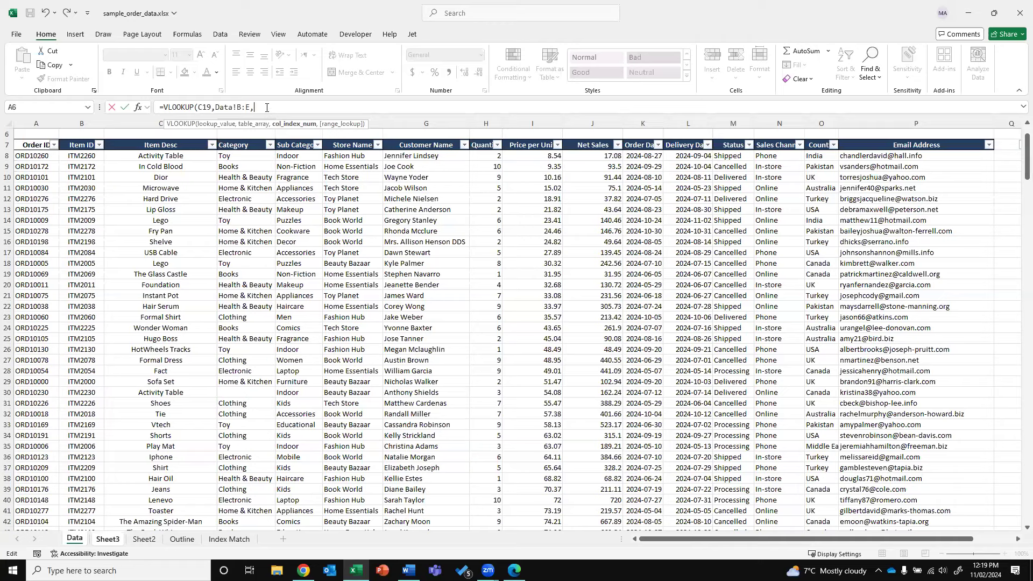
pyautogui.write(',0)')
pyautogui.press('Return')
# Widen column D to fit 'Health & Beauty' and recheck the D19 result
pyautogui.press('Up')
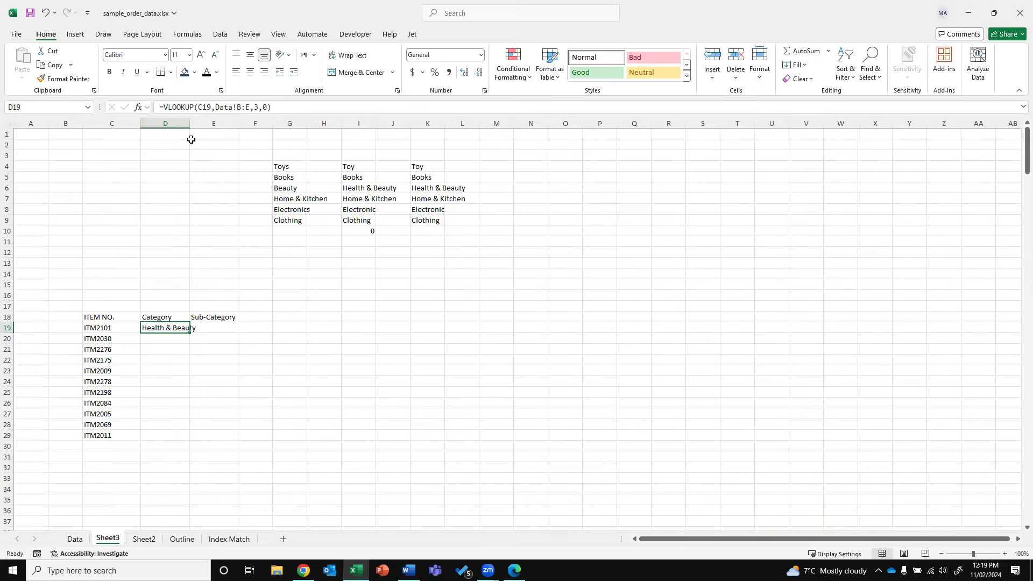
pyautogui.doubleClick(189, 123)
pyautogui.click(92, 331)
pyautogui.click(177, 329)
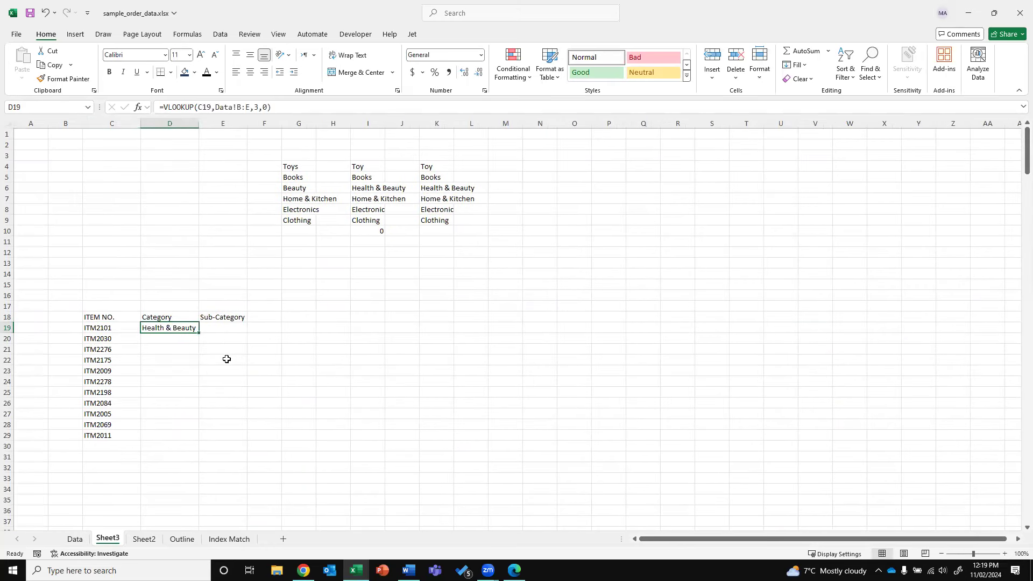
pyautogui.click(215, 328)
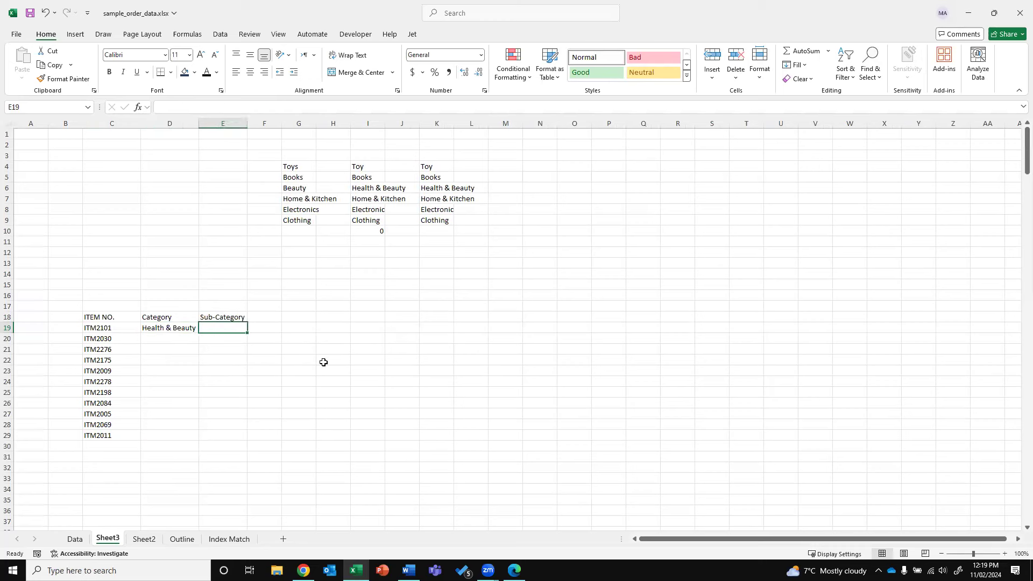
# Check the column index 3 in D19's formula against Data columns B to E
pyautogui.press('Left')
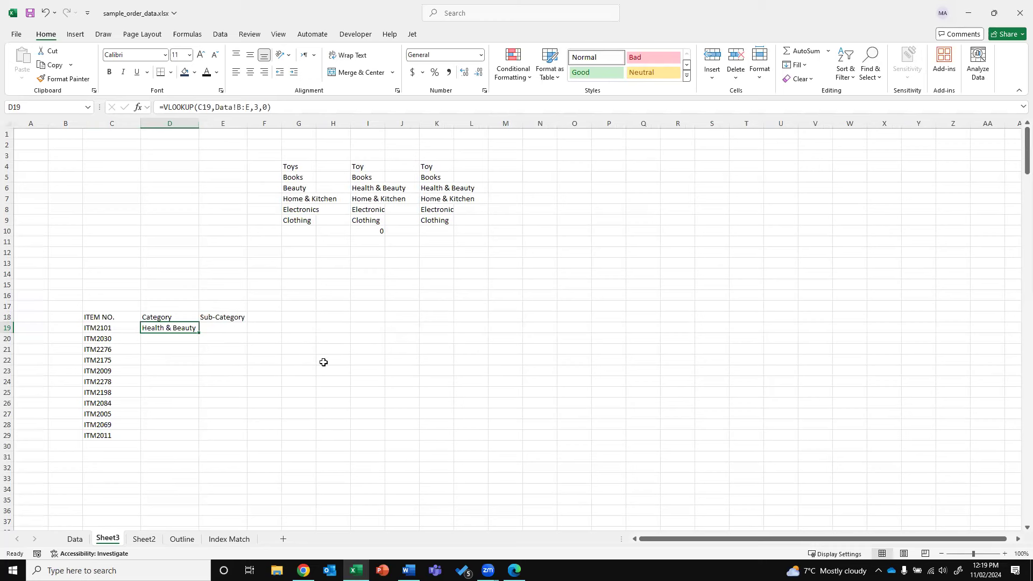
pyautogui.doubleClick(258, 107)
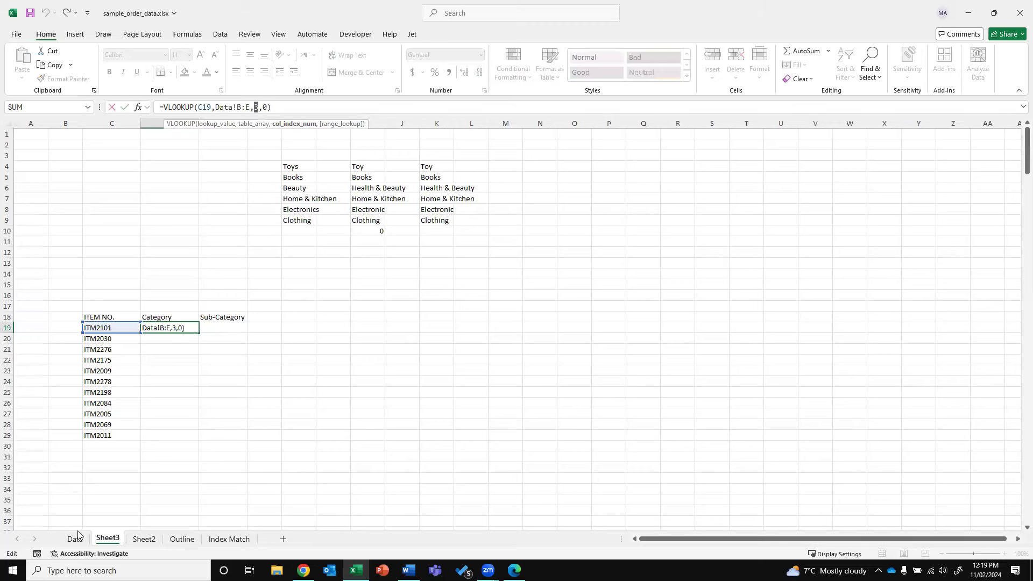
pyautogui.press('Return')
pyautogui.hotkey('ctrl', 'pageup')
pyautogui.moveTo(93, 125); pyautogui.dragTo(234, 123)
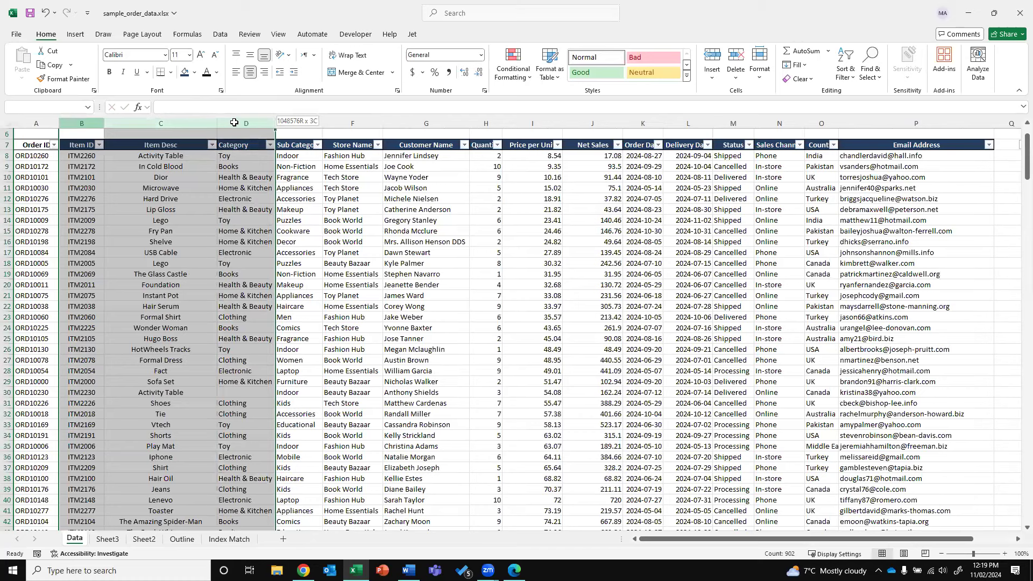
pyautogui.moveTo(234, 122); pyautogui.dragTo(314, 127)
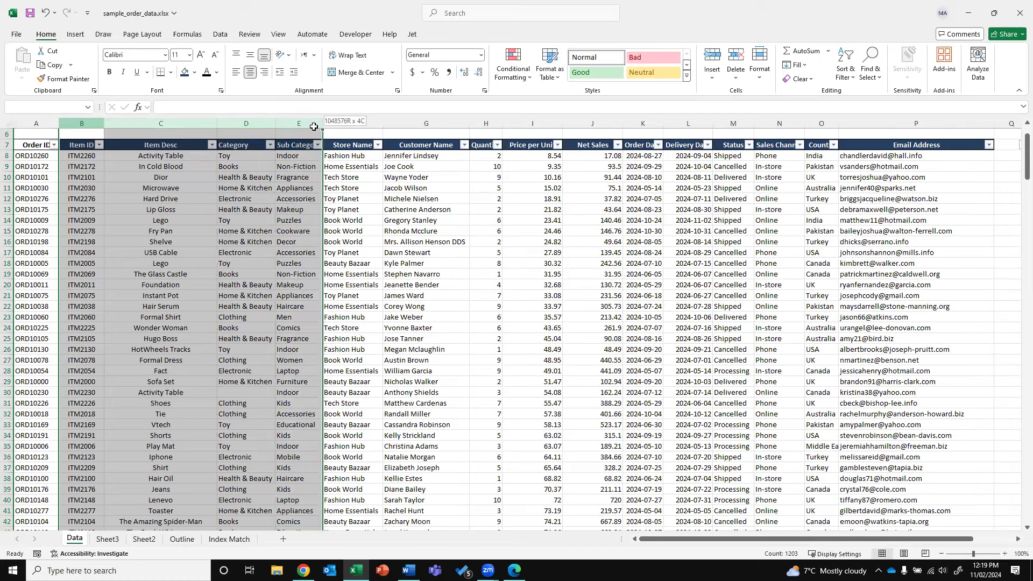
# Enter =VLOOKUP(C19,Data!B:G,4,0) in E19 so it returns Fragrance for ITM2101
pyautogui.click(107, 539)
pyautogui.click(228, 330)
pyautogui.write('=')
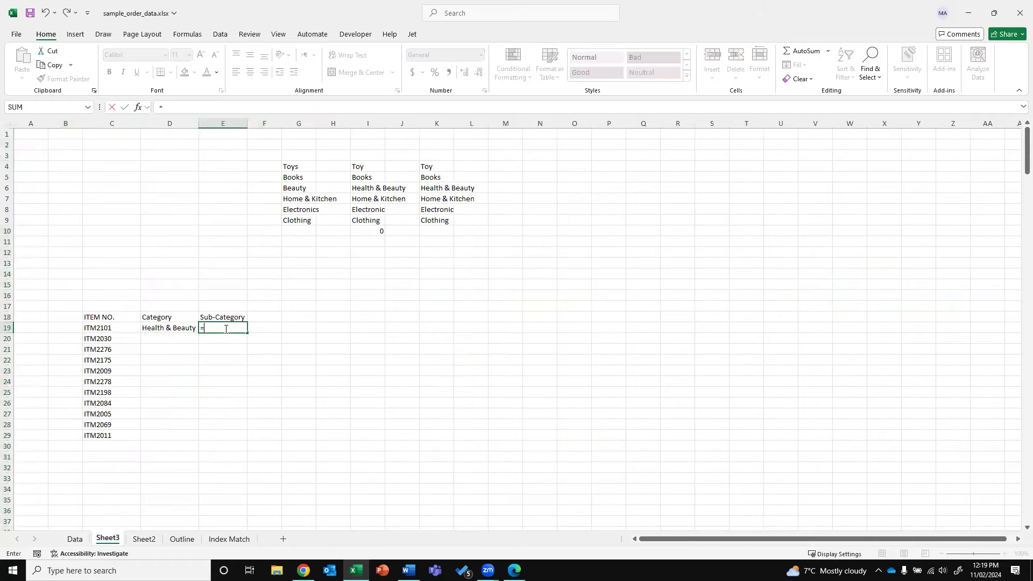
pyautogui.write('VLOOKUP')
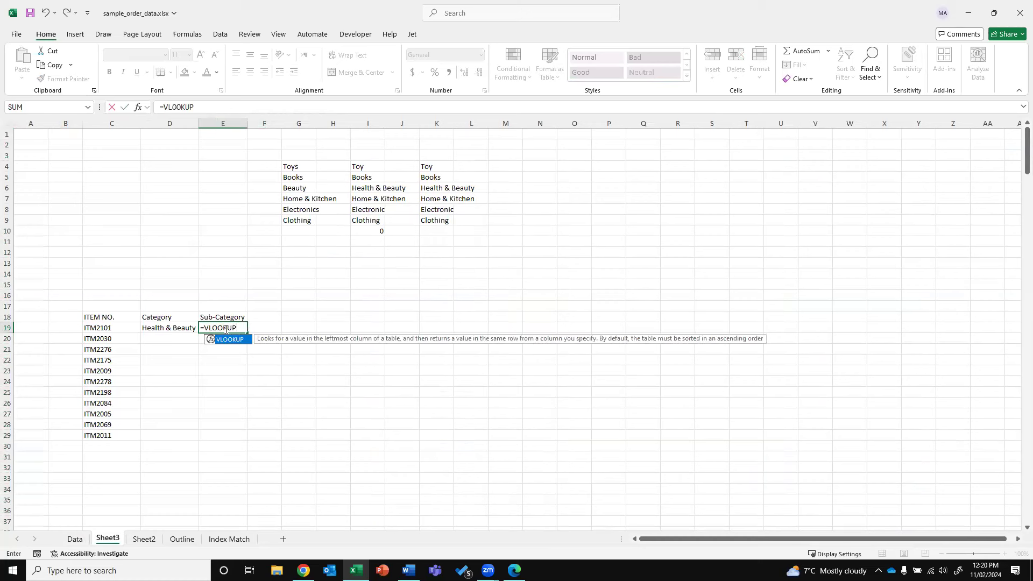
pyautogui.write('(')
pyautogui.click(92, 330)
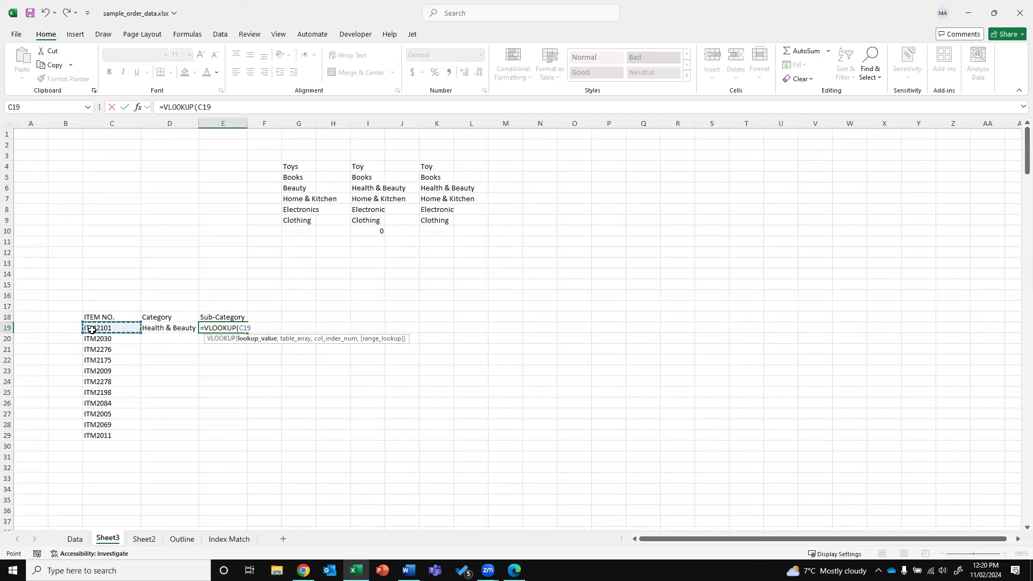
pyautogui.write(',')
pyautogui.click(80, 539)
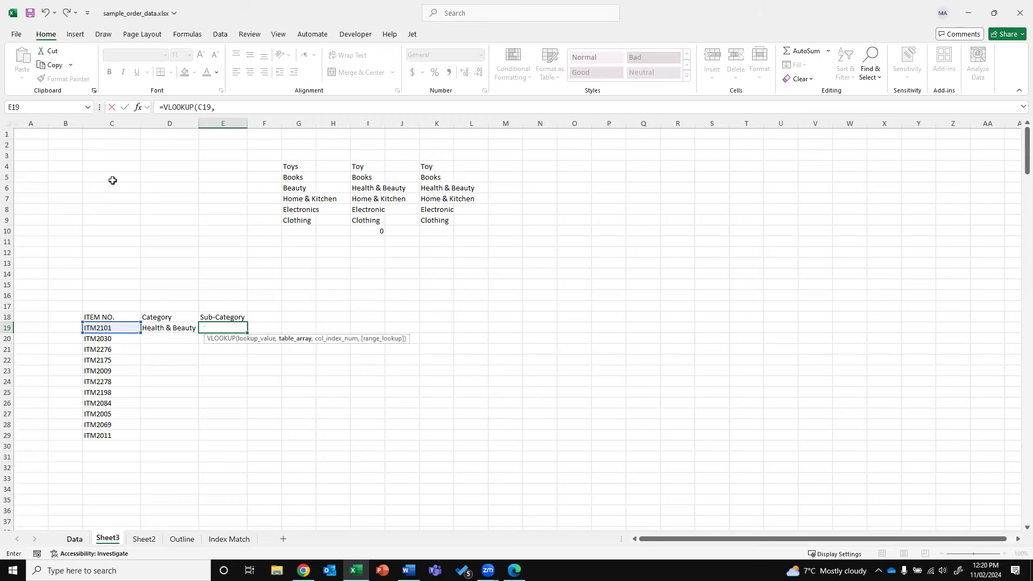
pyautogui.moveTo(219, 130); pyautogui.dragTo(295, 128)
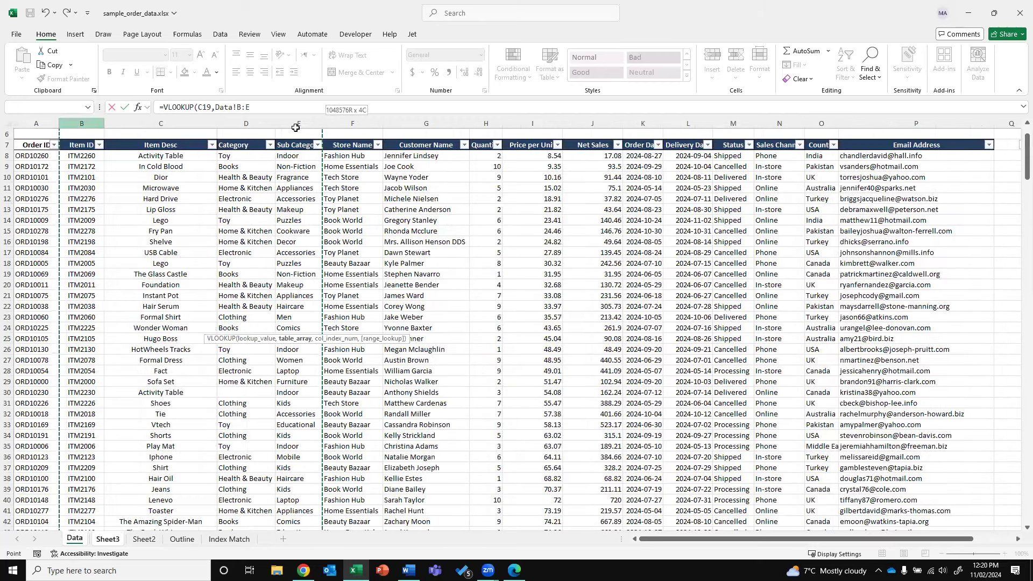
pyautogui.moveTo(394, 109); pyautogui.dragTo(440, 131)
pyautogui.write(',')
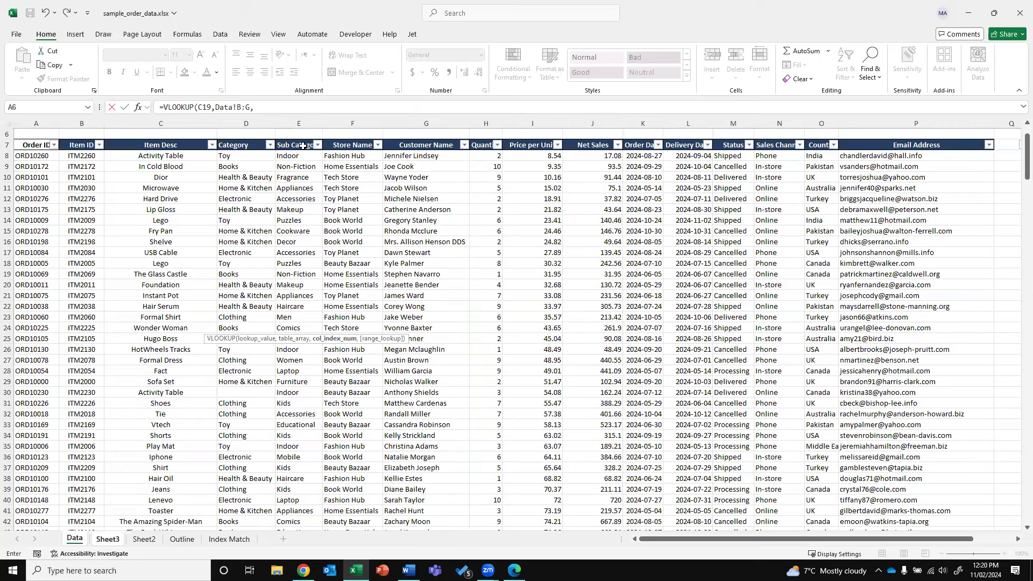
pyautogui.write('4,0)')
pyautogui.press('Return')
pyautogui.press('Up')
pyautogui.hotkey('shift', 'Left')
# Copy the D19:E19 lookup formulas down through rows 20–29
pyautogui.hotkey('ctrl', 'c')
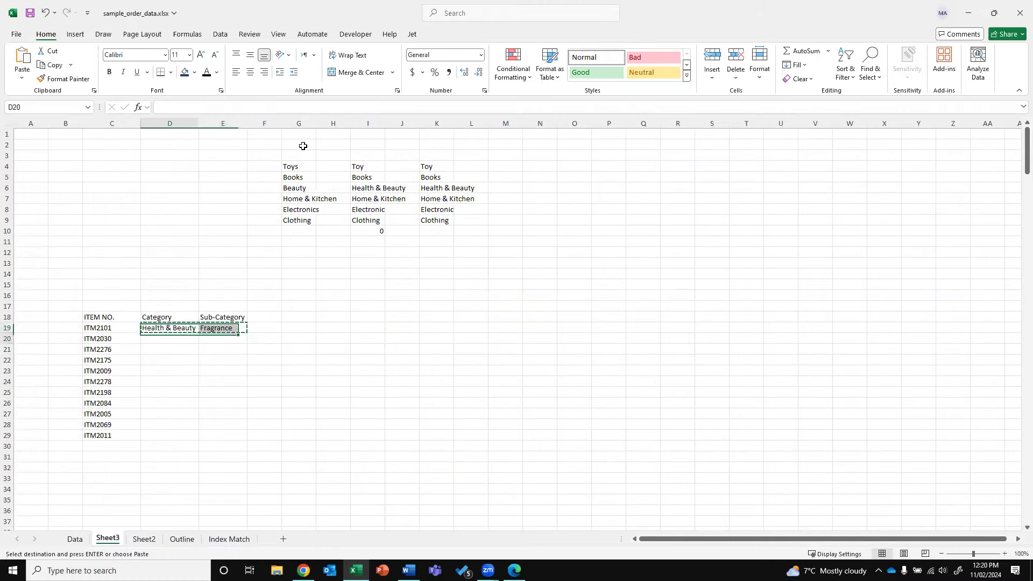
pyautogui.hotkey('shift', 'Right')
pyautogui.hotkey('shift', 'Down')
pyautogui.hotkey('shift', 'Down')
pyautogui.hotkey('shift', 'Down')
pyautogui.hotkey('shift', 'Down')
pyautogui.hotkey('shift', 'Down')
pyautogui.hotkey('shift', 'Down')
pyautogui.hotkey('shift', 'Down')
pyautogui.hotkey('shift', 'Down')
pyautogui.hotkey('shift', 'Down')
pyautogui.hotkey('ctrl', 'v')
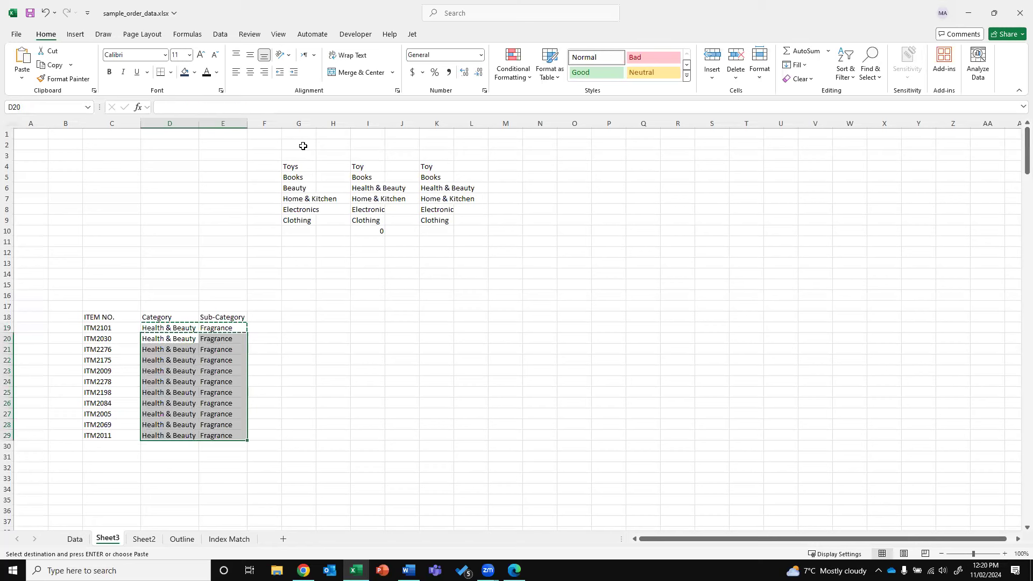
pyautogui.press('Down')
pyautogui.press('Escape')
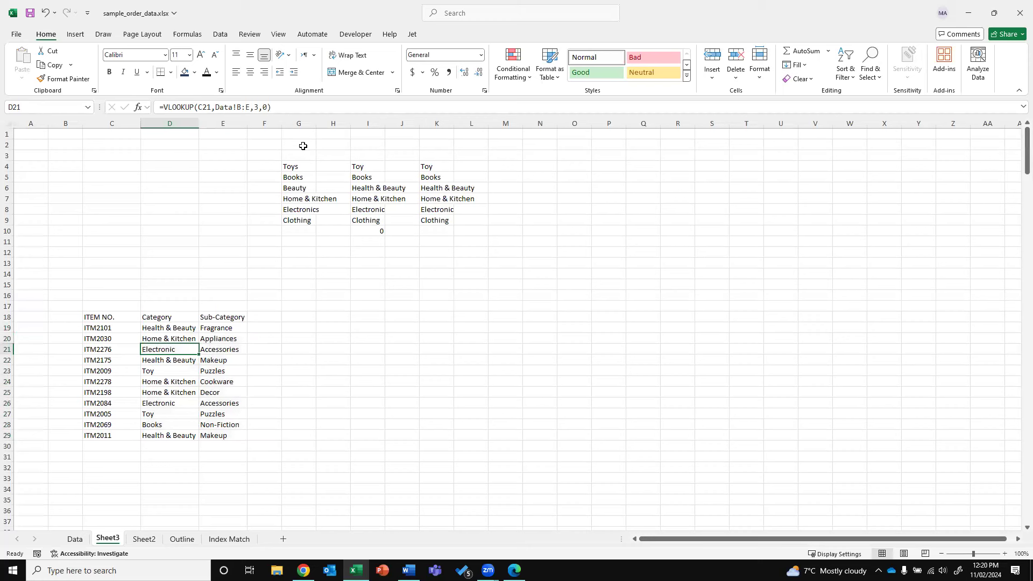
# Inspect the pasted lookups and open D19's Category formula for editing
pyautogui.press('Right')
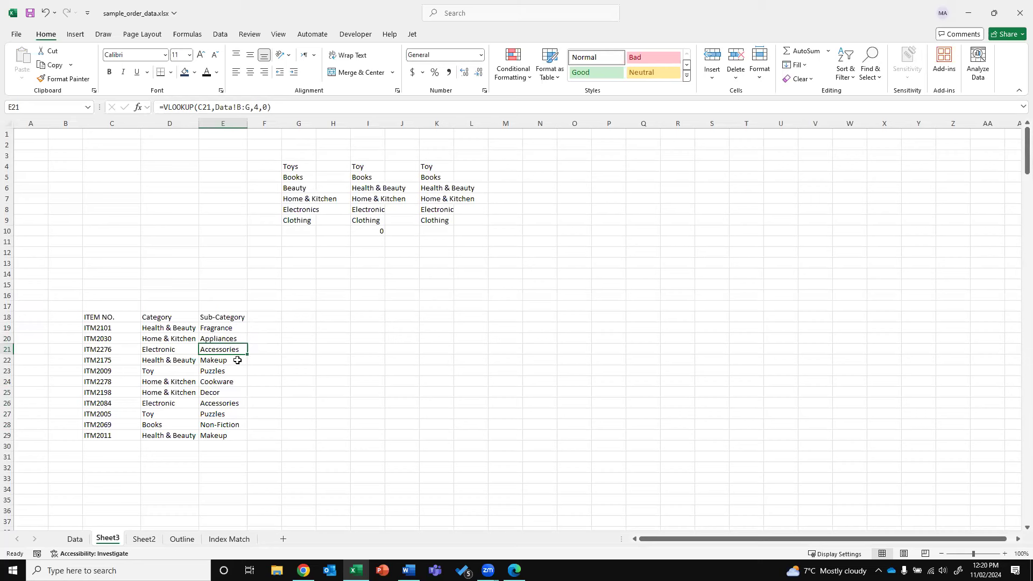
pyautogui.click(302, 318)
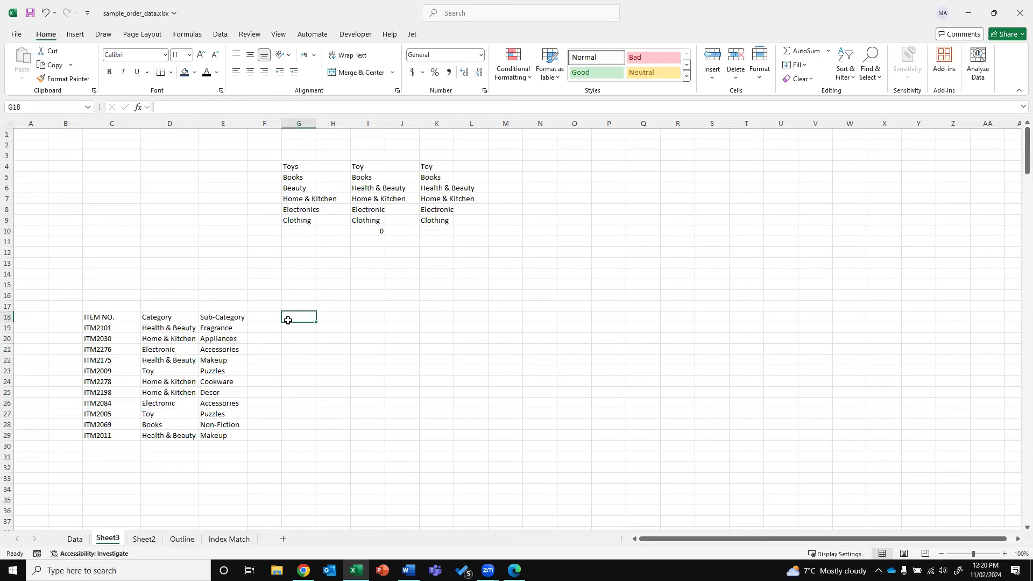
pyautogui.click(168, 317)
pyautogui.click(171, 328)
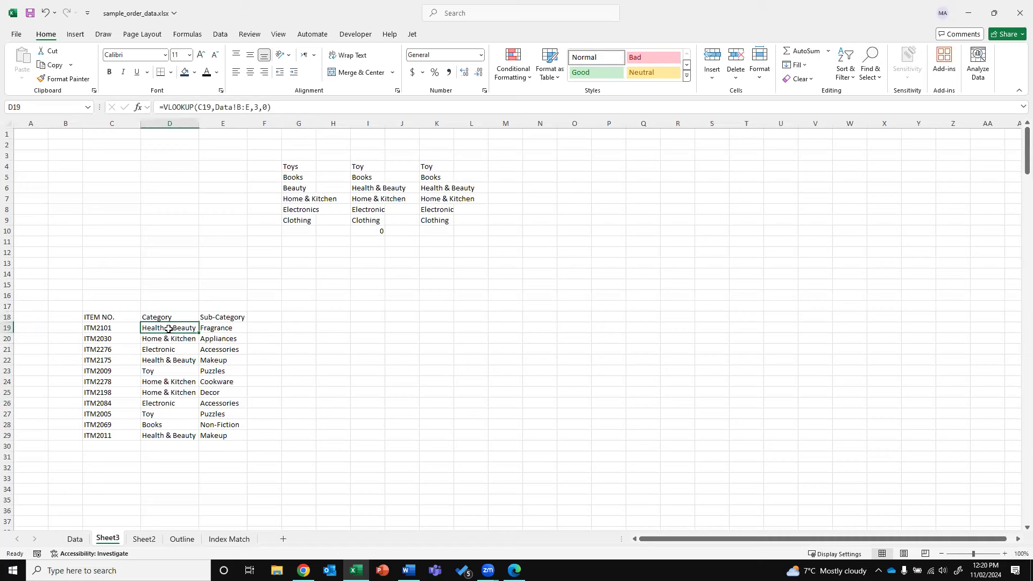
pyautogui.doubleClick(175, 329)
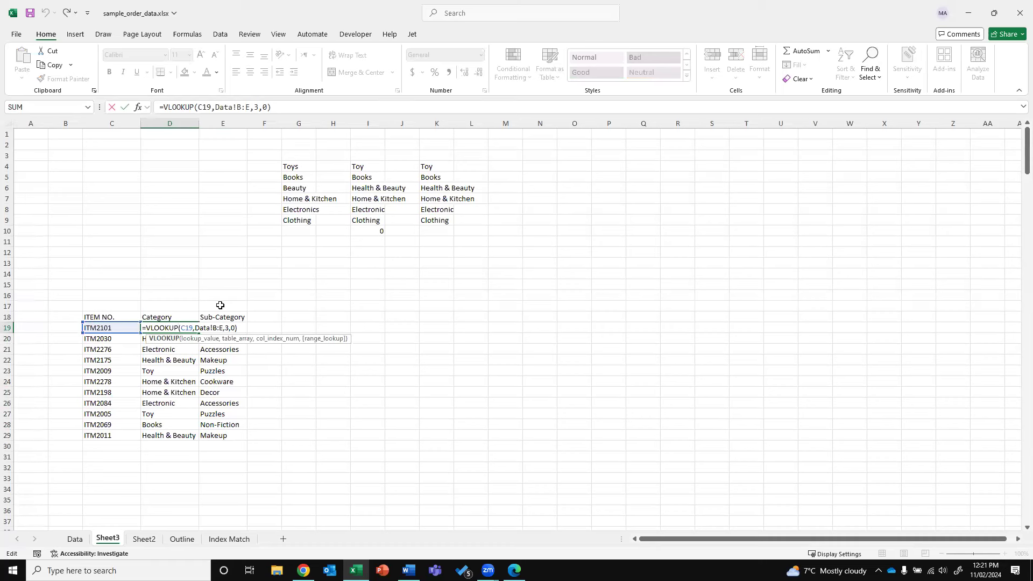
# Replace D19's formula with =VLOOKUP(C19,Data!B:E,4,0), making it return Fragrance
pyautogui.hotkey('ctrl', 'Return')
pyautogui.write('=VLO')
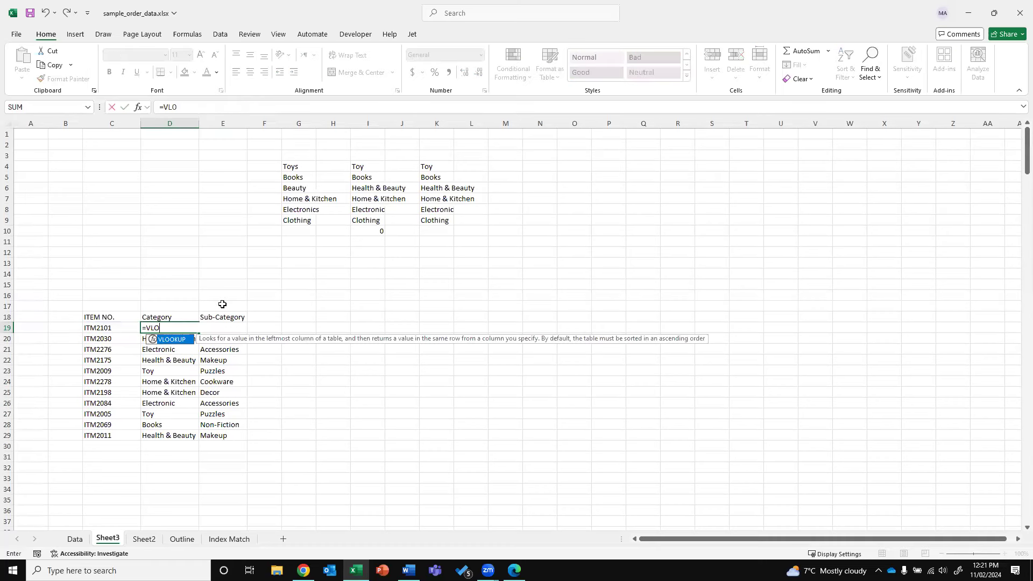
pyautogui.write('OKUP(C19,')
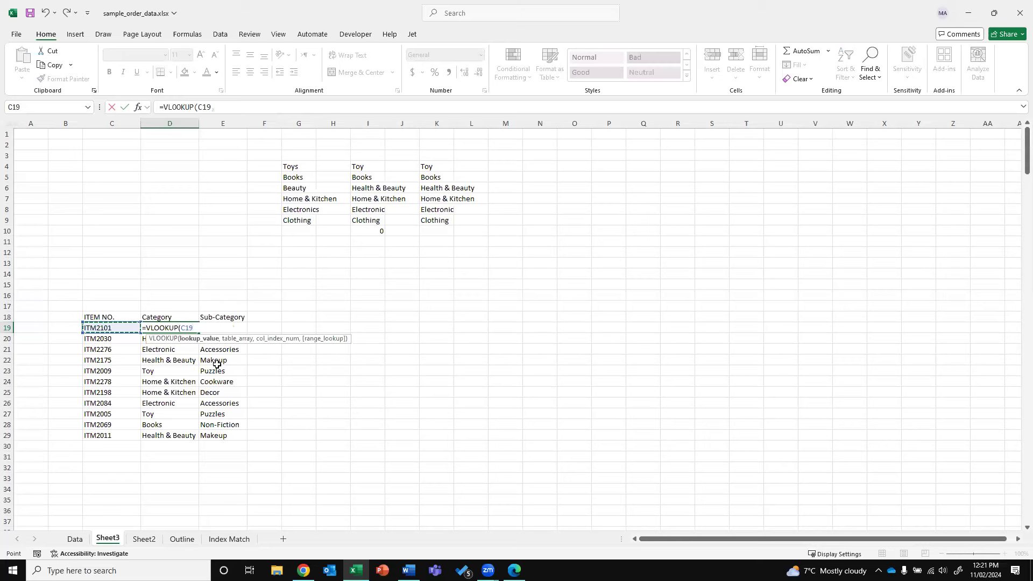
pyautogui.hotkey('ctrl', 'pageup')
pyautogui.moveTo(82, 123); pyautogui.dragTo(304, 116)
pyautogui.write(',4,0')
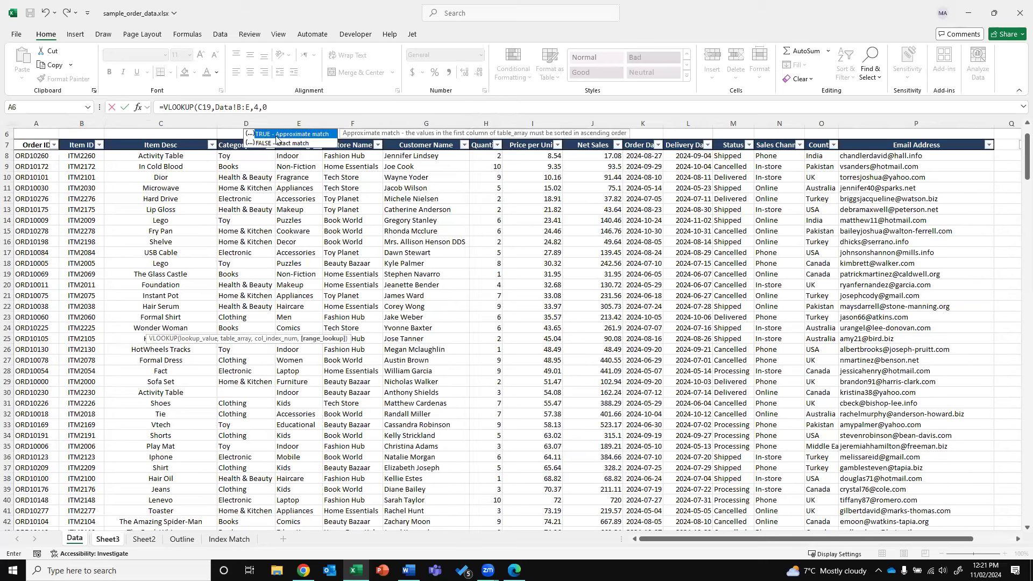
pyautogui.click(302, 107)
pyautogui.write(')')
pyautogui.press('Return')
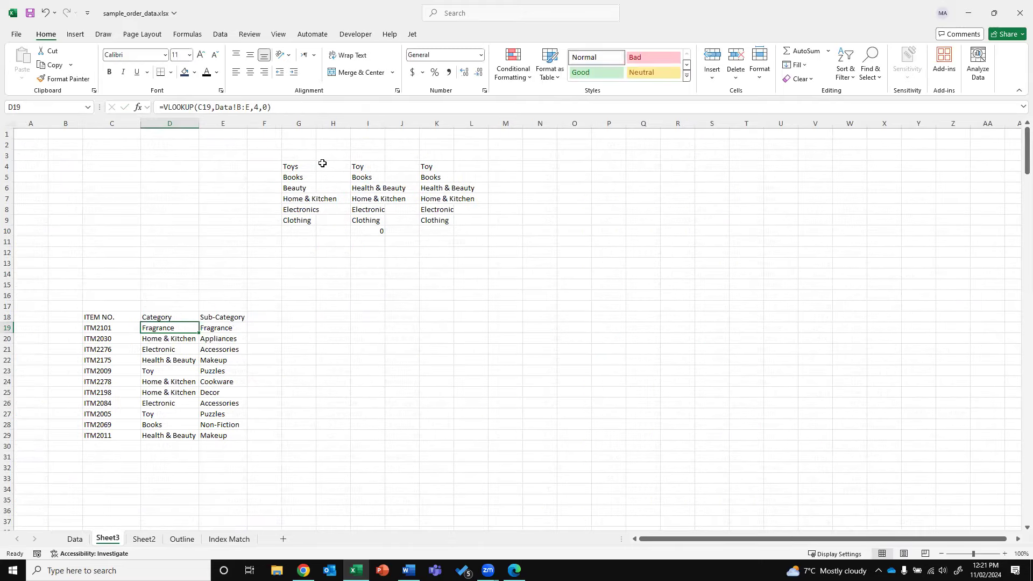
# Copy the first seven customer names from the Data sheet's Customer Name column
pyautogui.click(336, 319)
pyautogui.click(307, 330)
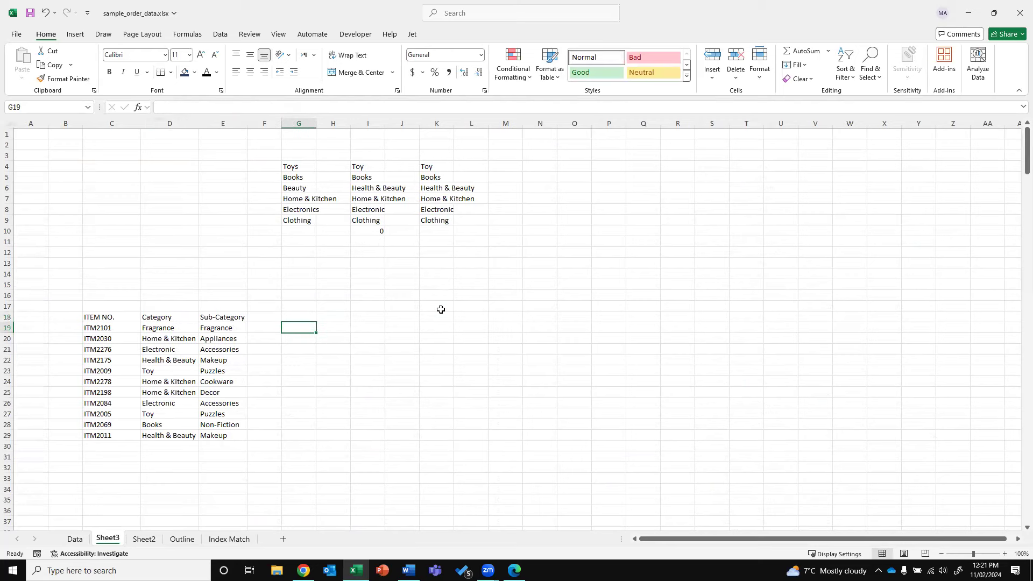
pyautogui.click(74, 539)
pyautogui.moveTo(90, 128); pyautogui.dragTo(430, 123)
pyautogui.click(251, 123)
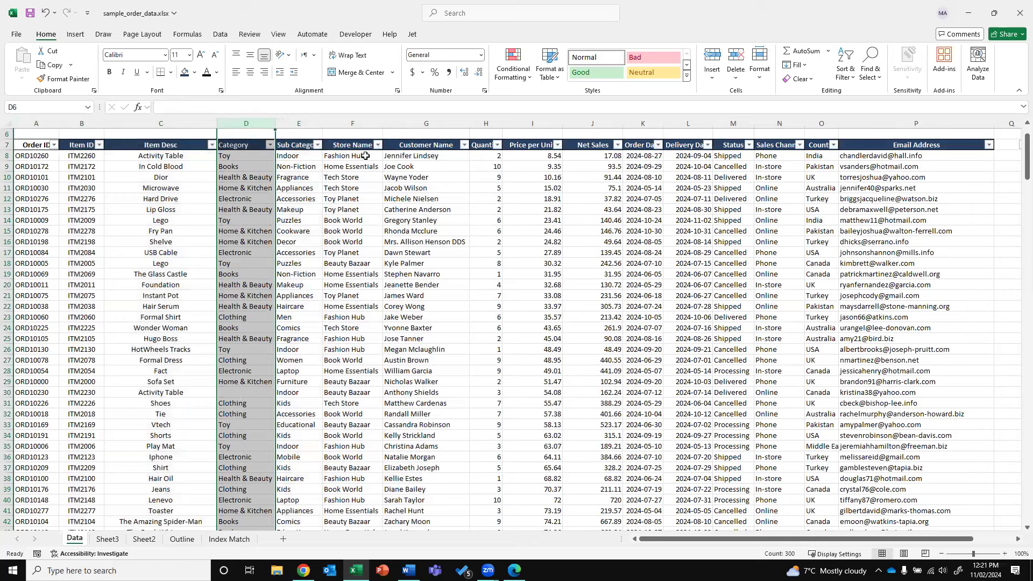
pyautogui.click(423, 123)
pyautogui.moveTo(410, 157); pyautogui.dragTo(410, 221)
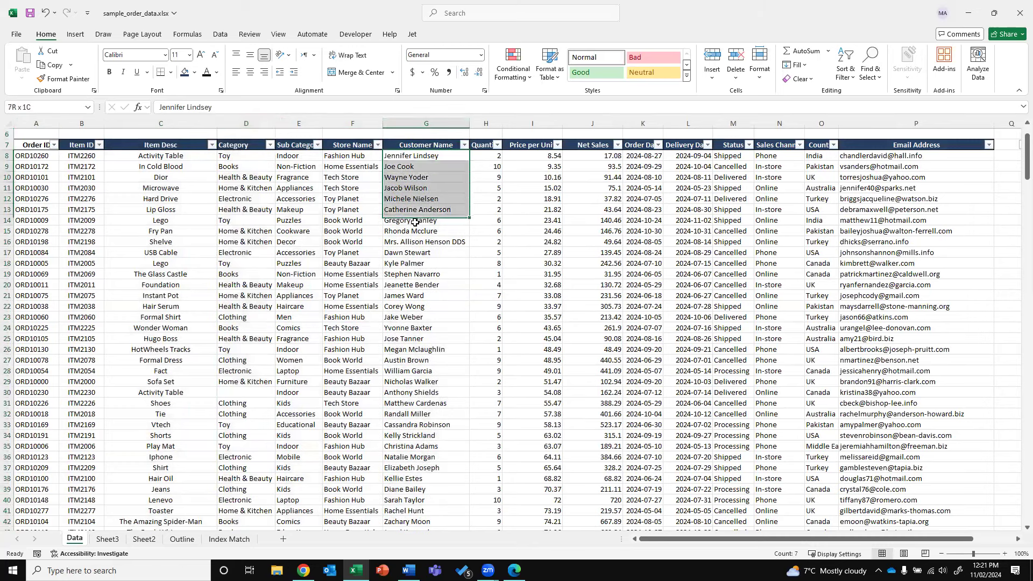
pyautogui.hotkey('ctrl', 'c')
# Paste the customer names at H18 on Sheet3 and autofit column H
pyautogui.click(108, 539)
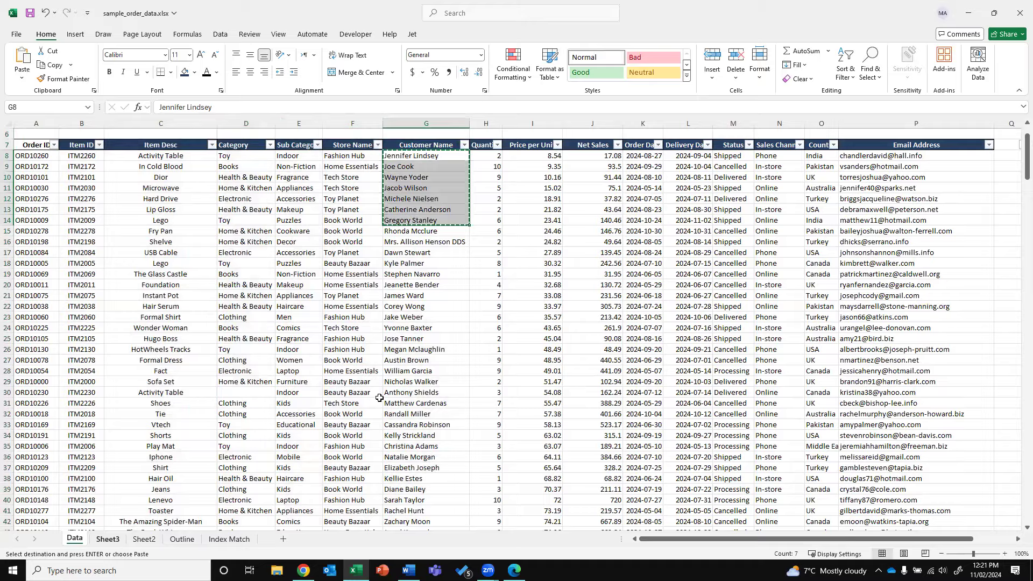
pyautogui.rightClick(348, 318)
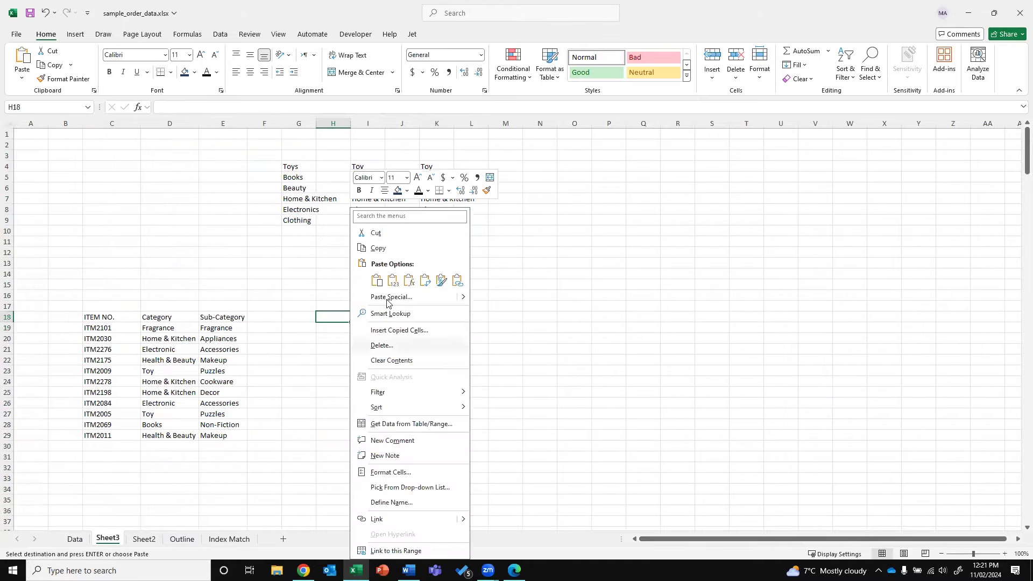
pyautogui.click(392, 280)
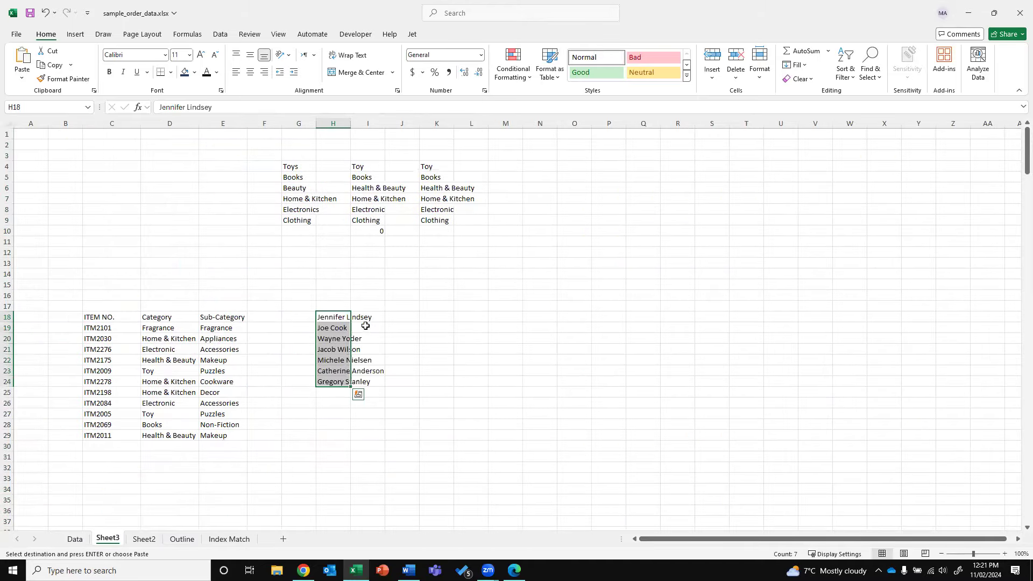
pyautogui.doubleClick(350, 123)
pyautogui.click(76, 539)
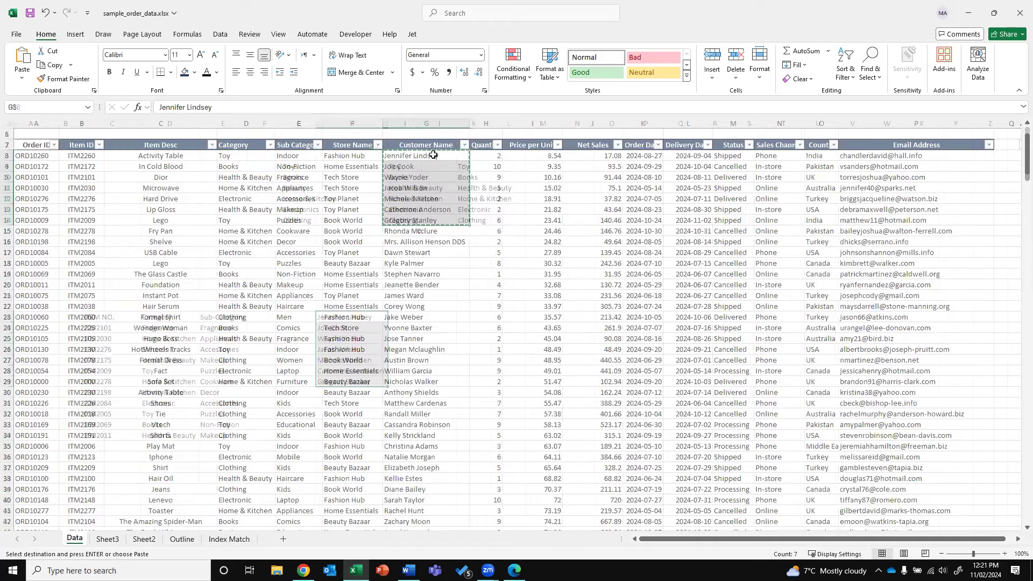
pyautogui.press('Escape')
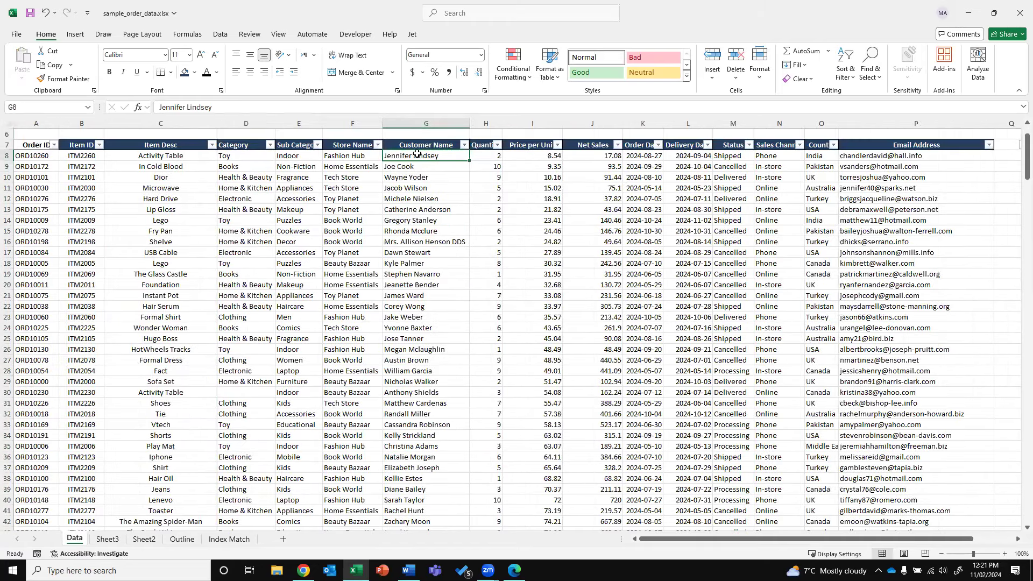
# Review Data columns B to K, then return to Sheet3 at cell I18
pyautogui.click(38, 125)
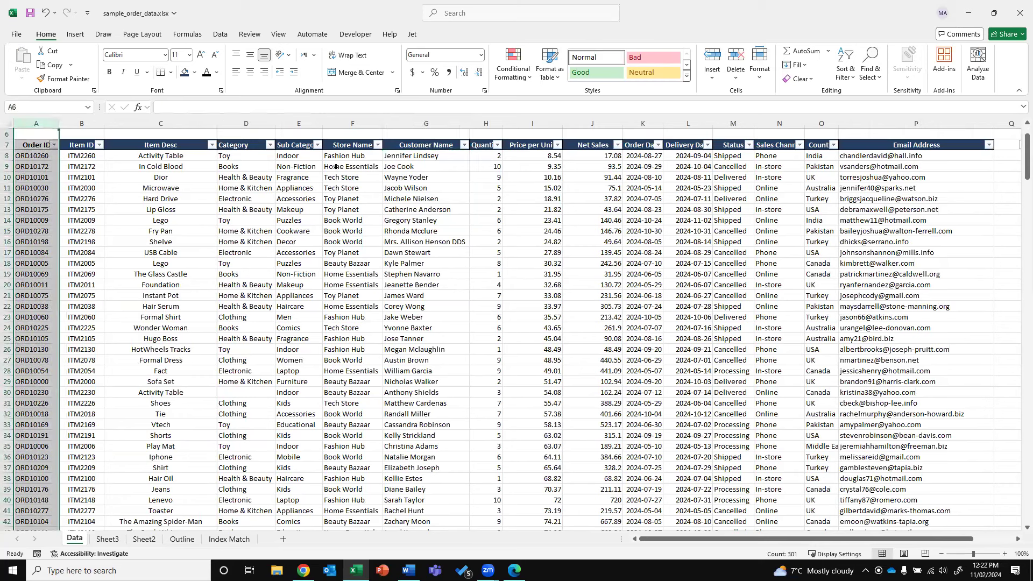
pyautogui.moveTo(87, 123); pyautogui.dragTo(640, 135)
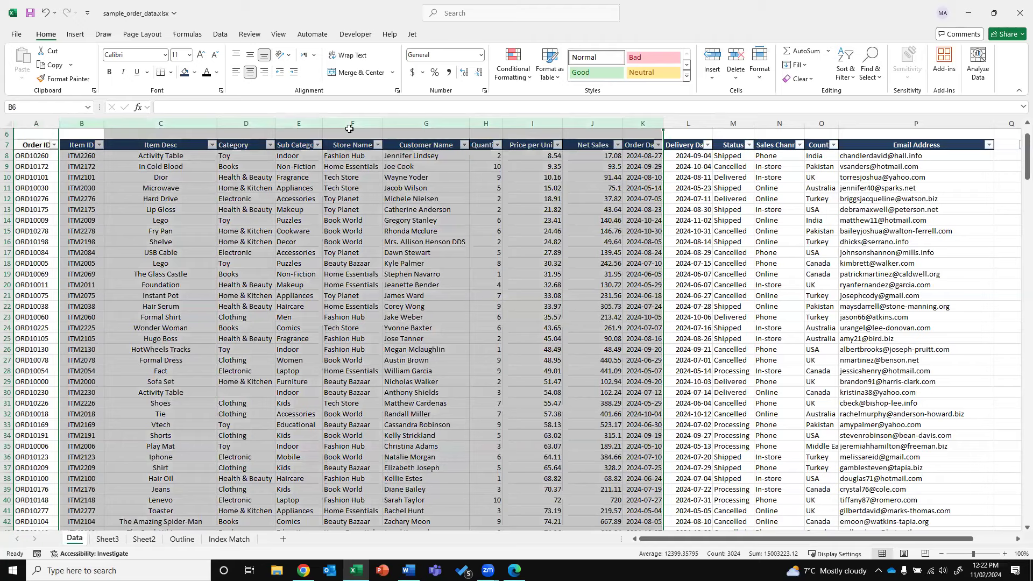
pyautogui.click(297, 338)
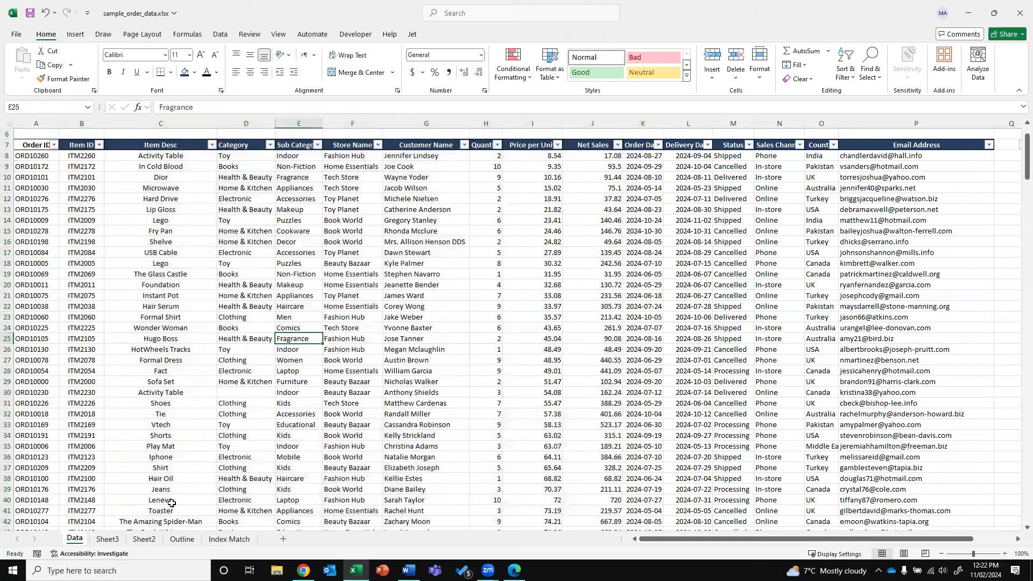
pyautogui.click(111, 538)
pyautogui.click(410, 313)
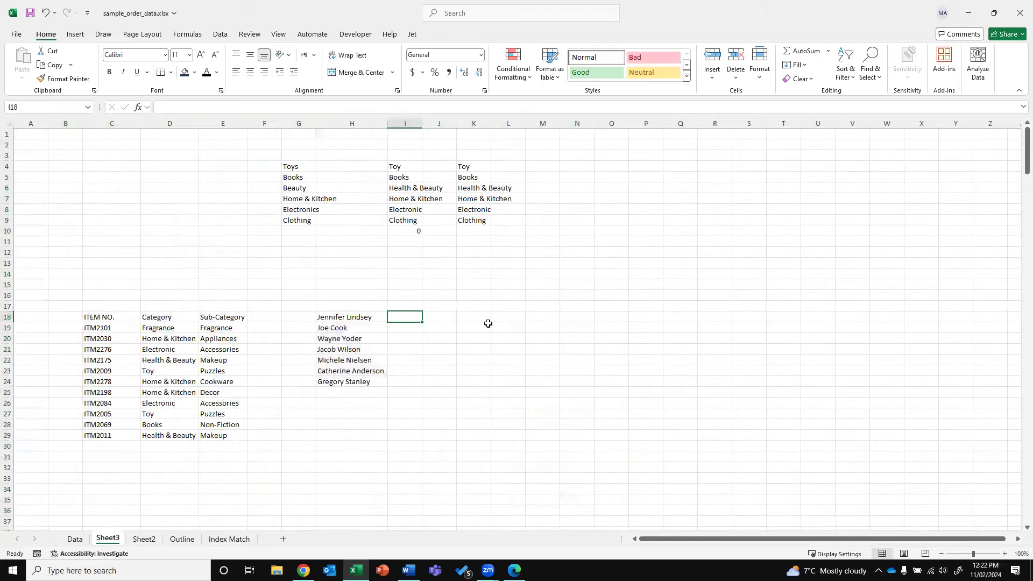
# Enter =XLOOKUP(H18,Data!A:G,Data!A:A) in I18, using the customer name in H18
pyautogui.write('=')
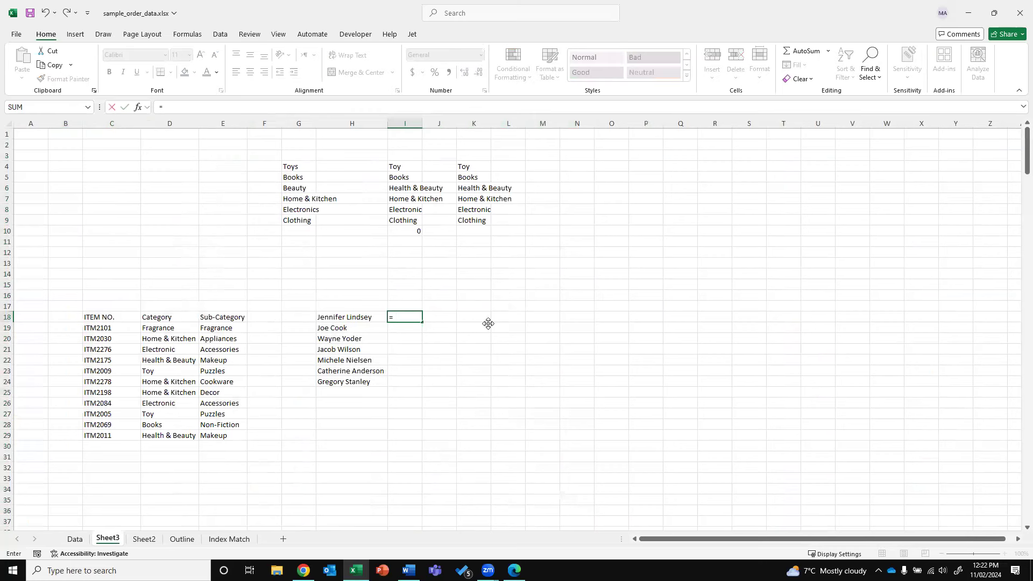
pyautogui.write('XLOOKUP(')
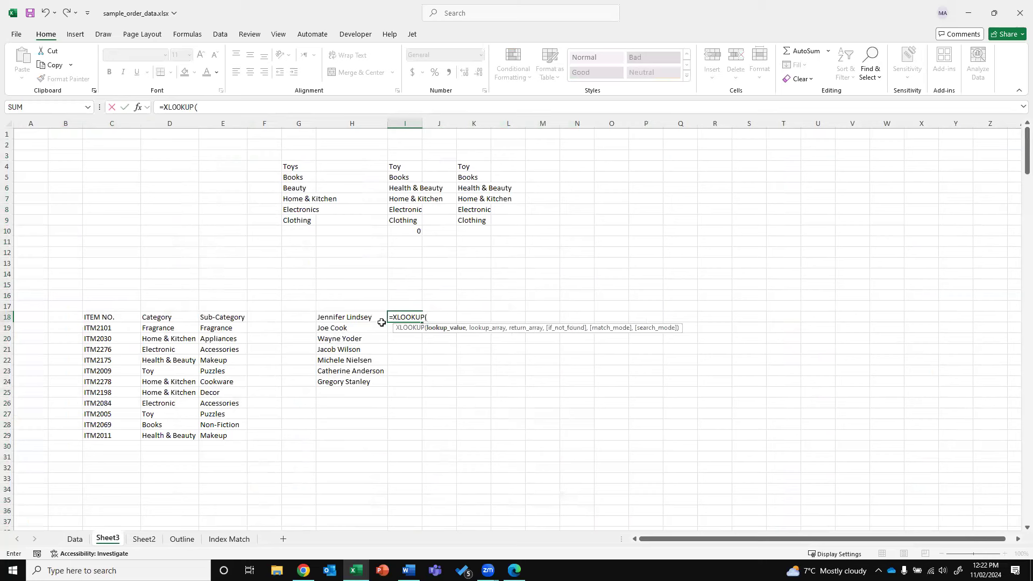
pyautogui.click(362, 317)
pyautogui.write(',')
pyautogui.click(75, 539)
pyautogui.moveTo(36, 123); pyautogui.dragTo(452, 113)
pyautogui.write(',')
pyautogui.click(37, 117)
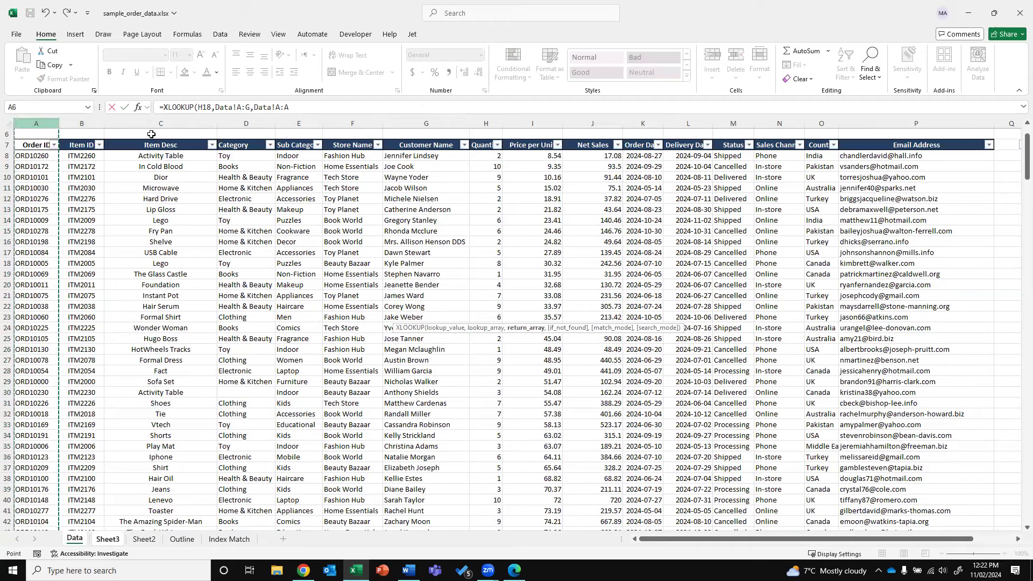
pyautogui.write(')')
pyautogui.press('Return')
# Redo I18's return range as Data column A and recommit the formula
pyautogui.press('Up')
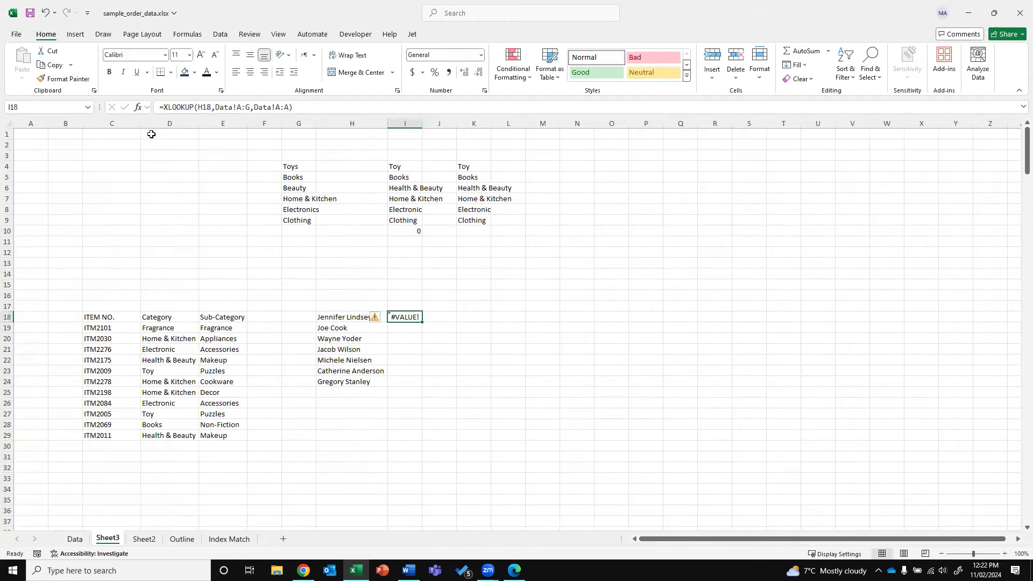
pyautogui.click(294, 106)
pyautogui.press('BackSpace')
pyautogui.press('BackSpace')
pyautogui.press('BackSpace')
pyautogui.press('BackSpace')
pyautogui.press('BackSpace')
pyautogui.press('BackSpace')
pyautogui.press('BackSpace')
pyautogui.press('BackSpace')
pyautogui.press('BackSpace')
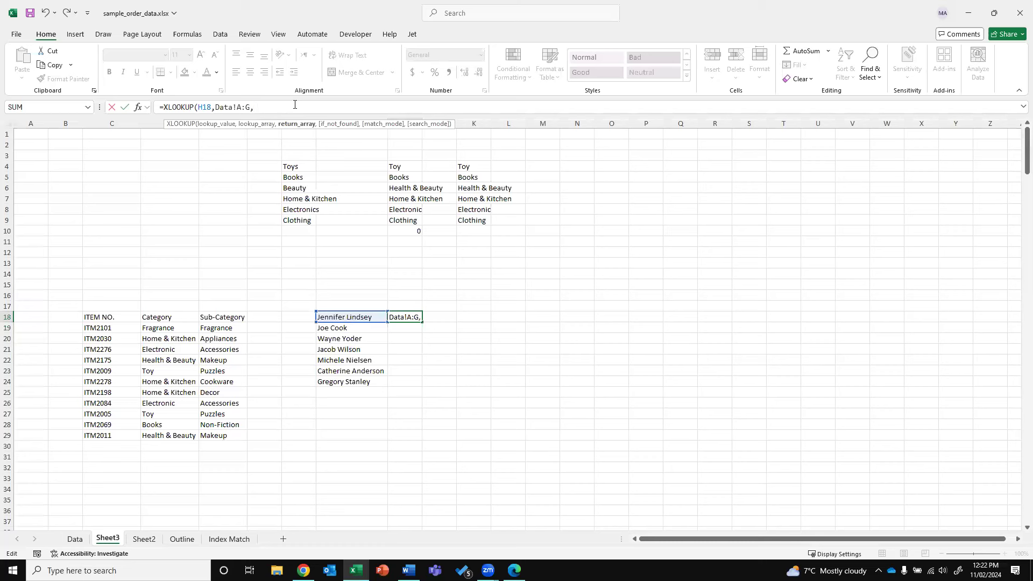
pyautogui.click(69, 540)
pyautogui.click(37, 123)
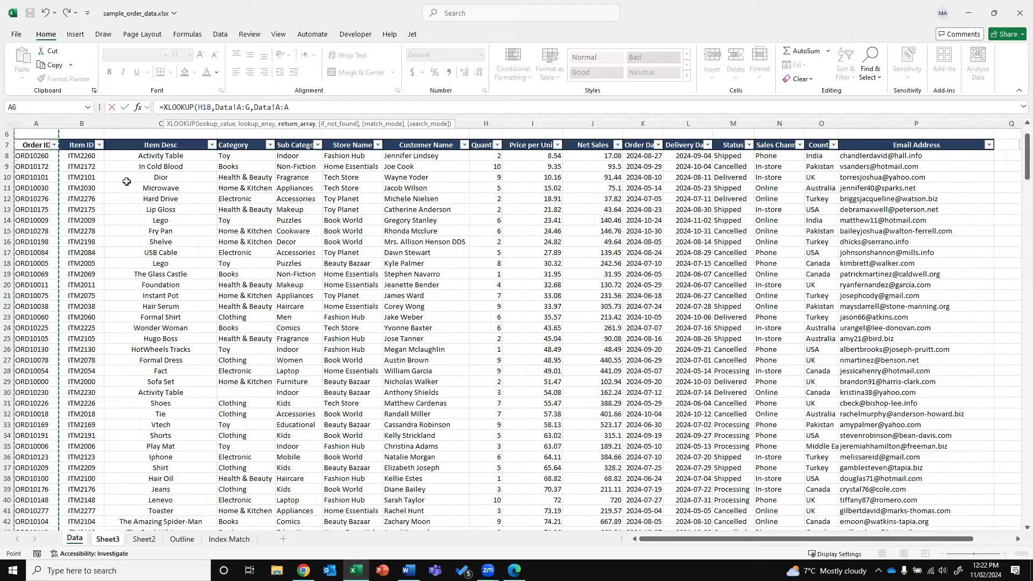
pyautogui.hotkey('ctrl', 'Return')
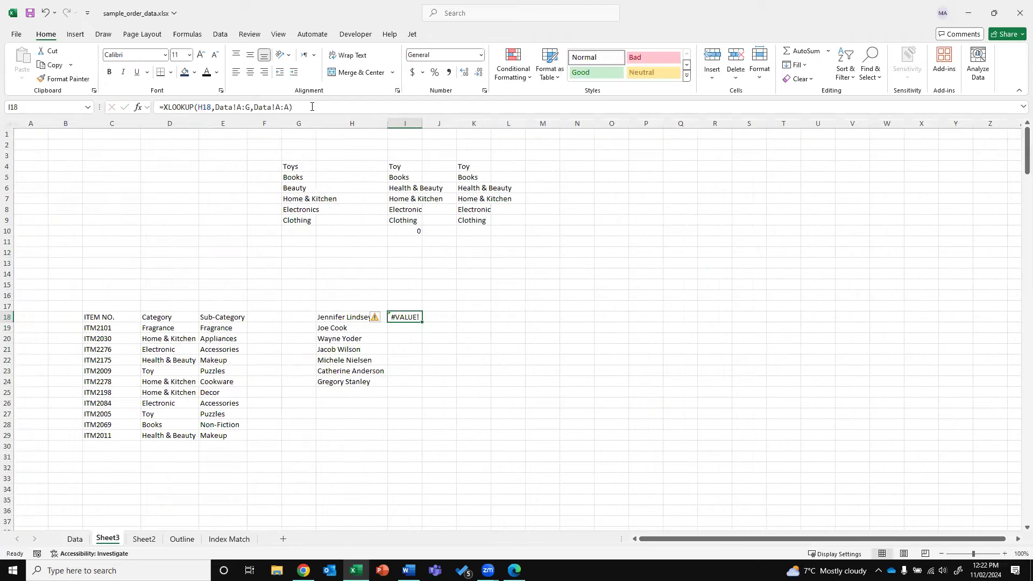
# Inspect I18's formula, then briefly switch to the browser and back to Excel
pyautogui.press('F2')
pyautogui.press('Escape')
pyautogui.hotkey('alt', 'Tab')
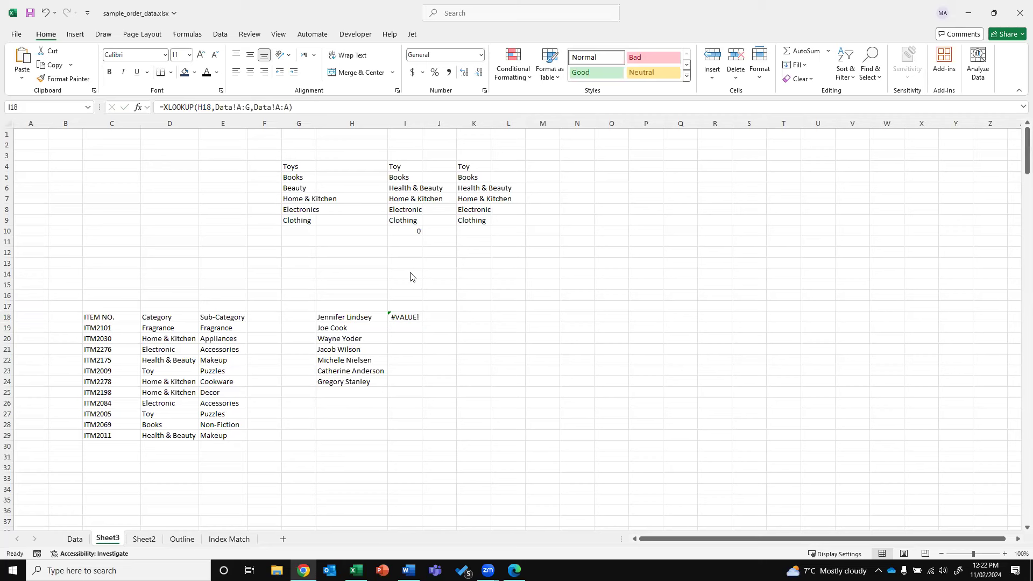
pyautogui.click(417, 314)
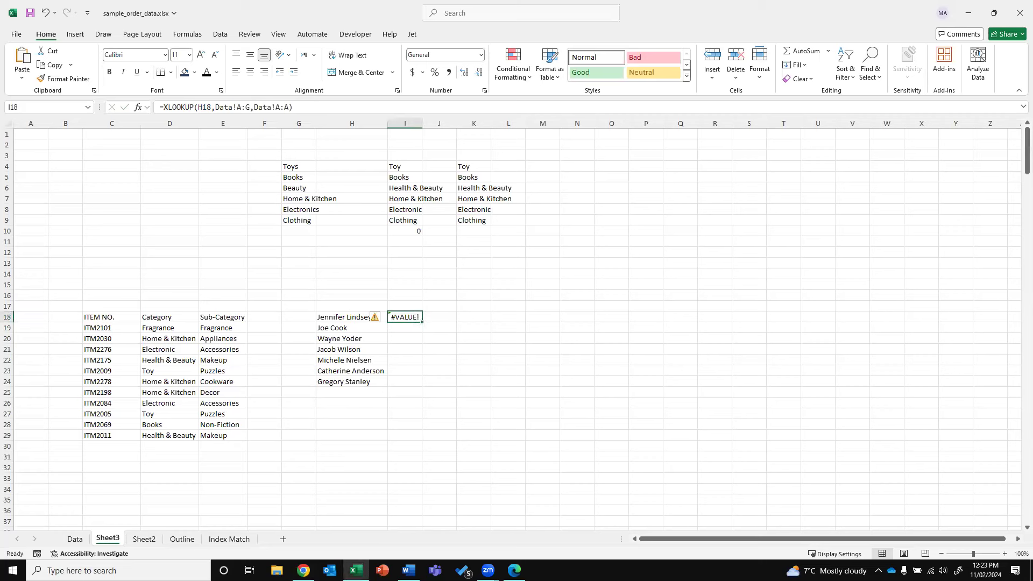
# Retype I18 as =XLOOKUP(H18,Data!A:A,Data!A:A), which now returns #N/A
pyautogui.click(445, 347)
pyautogui.click(410, 315)
pyautogui.write('=XLOOKU')
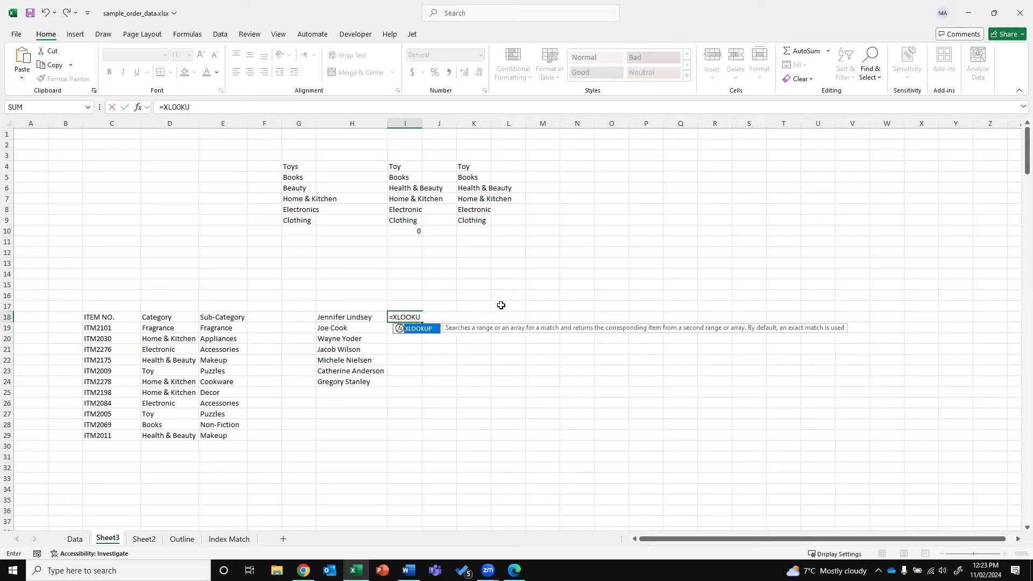
pyautogui.write('P(')
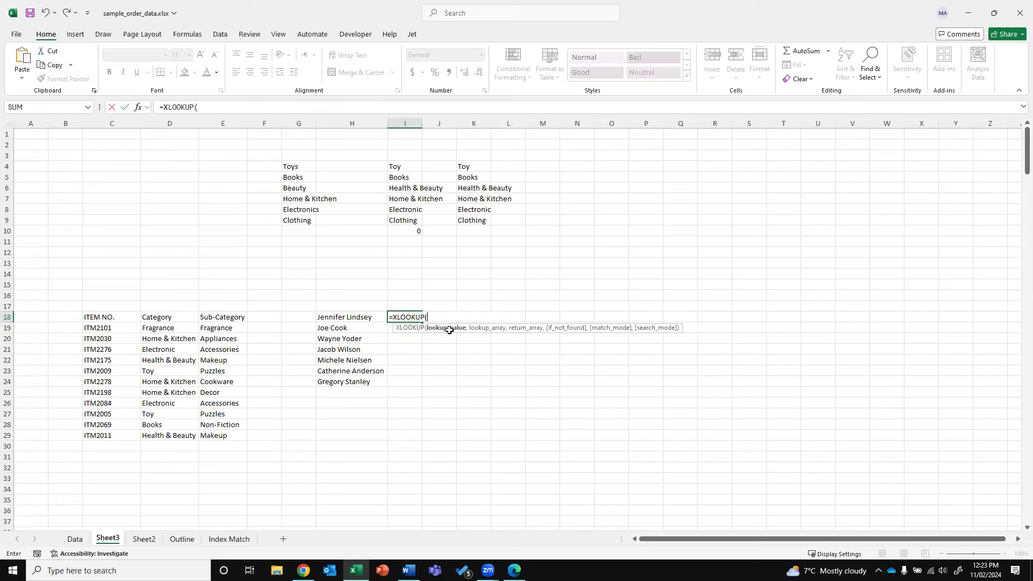
pyautogui.click(325, 313)
pyautogui.write(',')
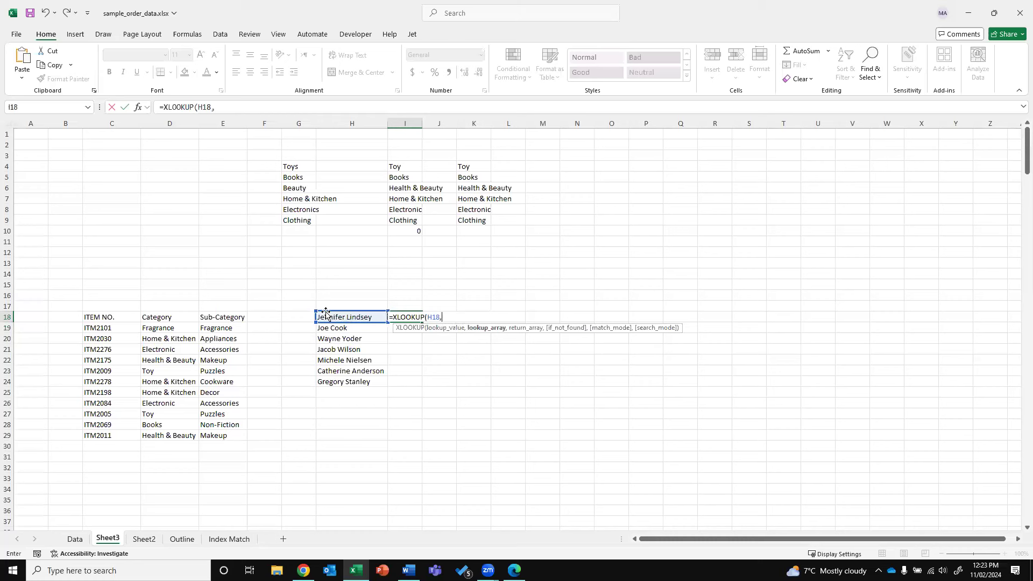
pyautogui.click(74, 539)
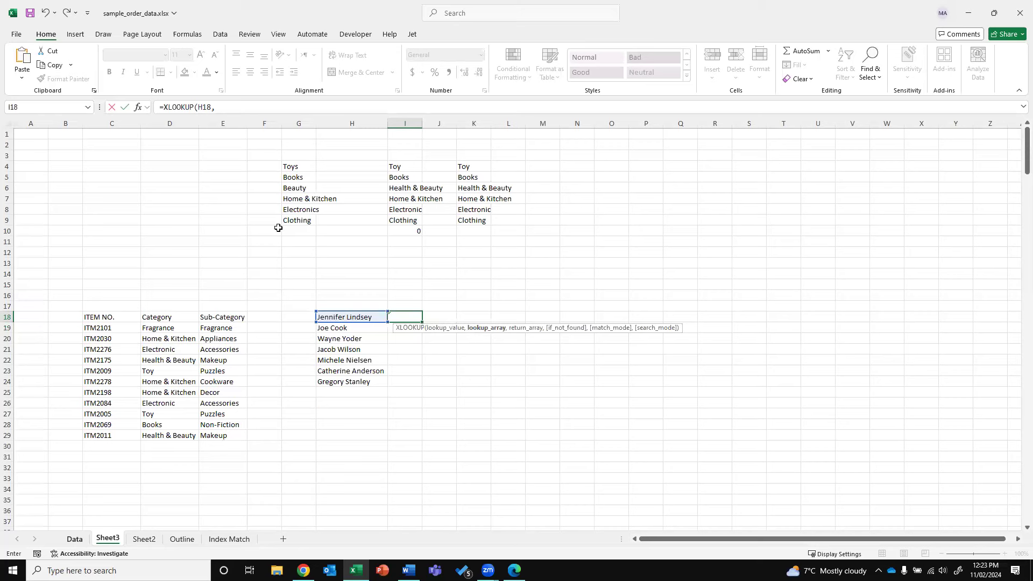
pyautogui.click(52, 119)
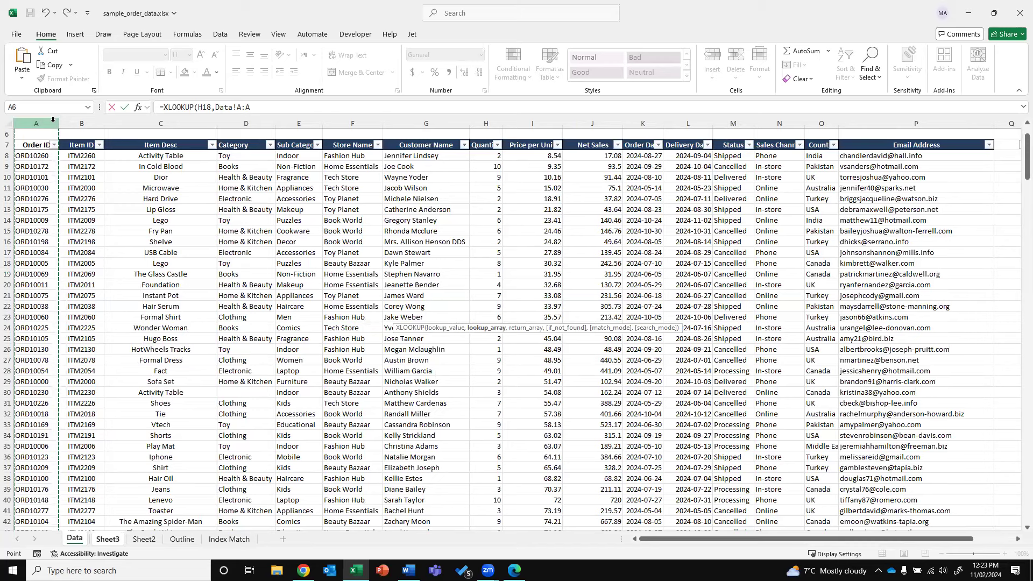
pyautogui.write(',')
pyautogui.click(52, 119)
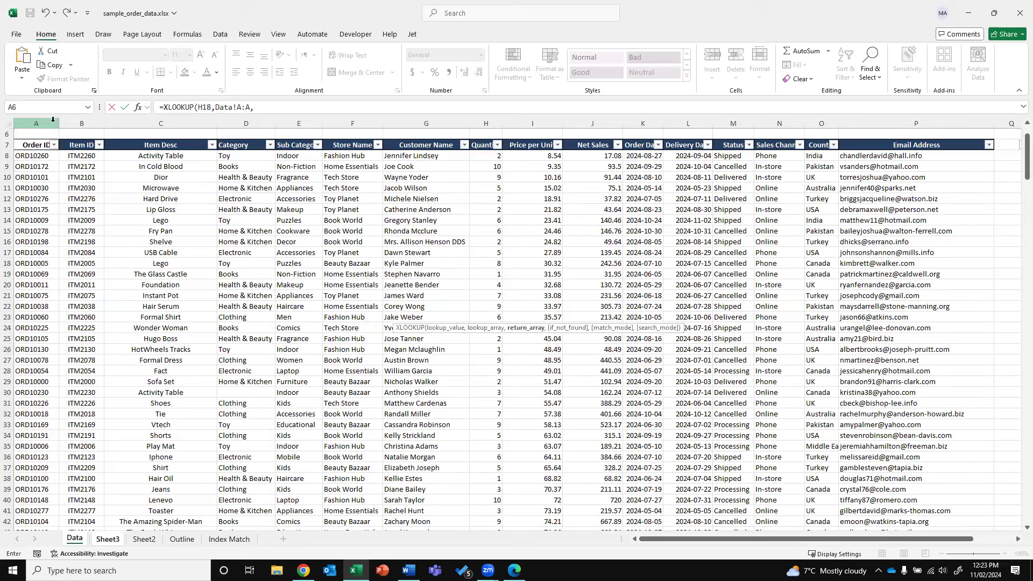
pyautogui.hotkey('ctrl', 'Return')
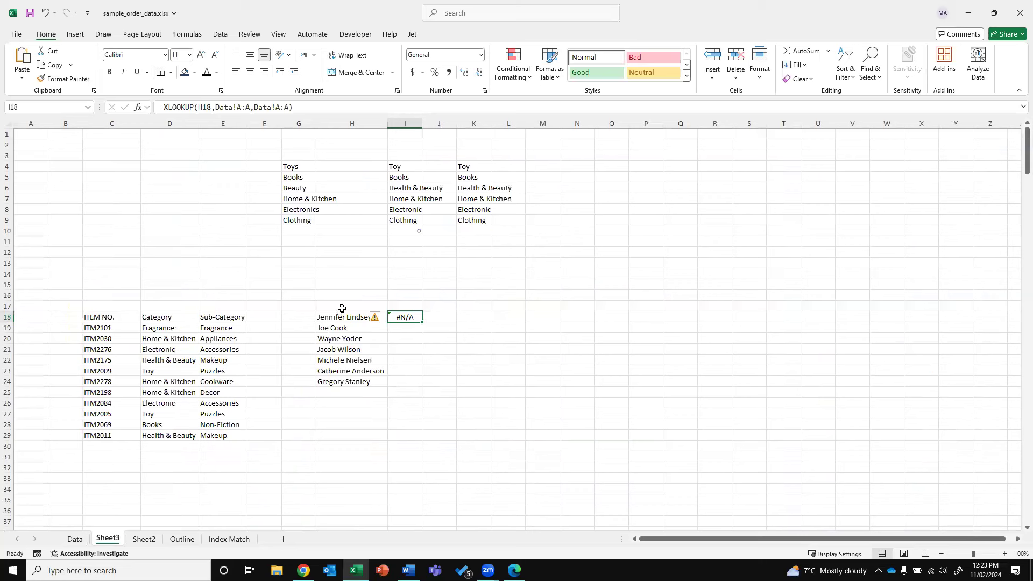
pyautogui.write('=XLO')
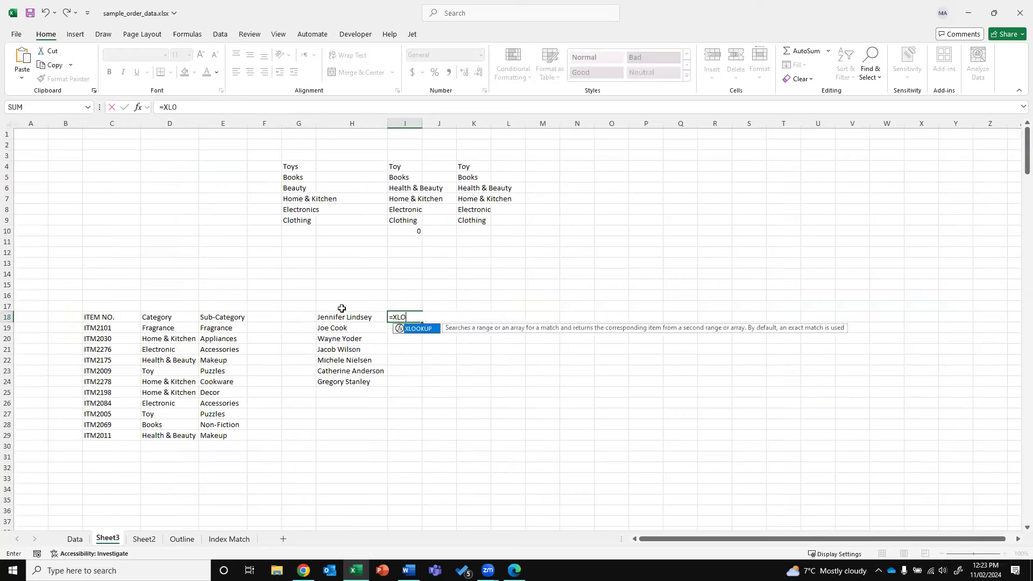
pyautogui.write('OKUP(')
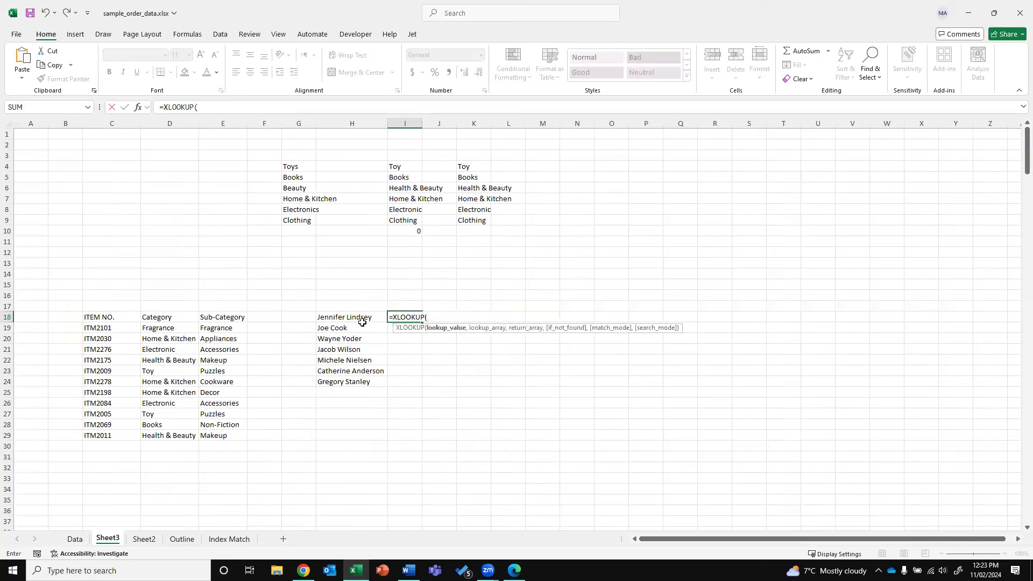
# Complete I18's XLOOKUP with H18, Data column A as lookup and column G as return
pyautogui.click(358, 316)
pyautogui.write(',')
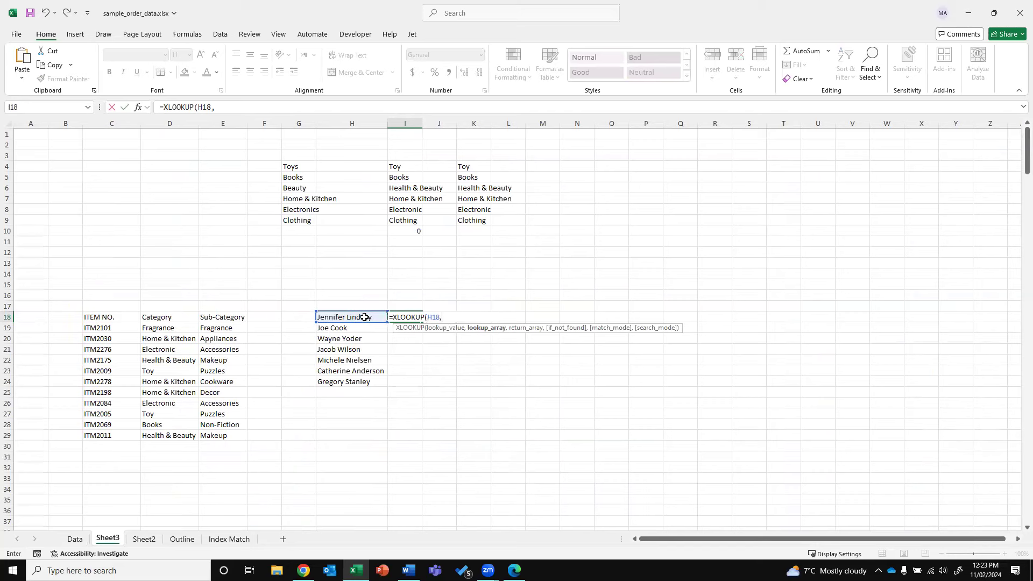
pyautogui.click(76, 539)
pyautogui.click(36, 123)
pyautogui.write(',')
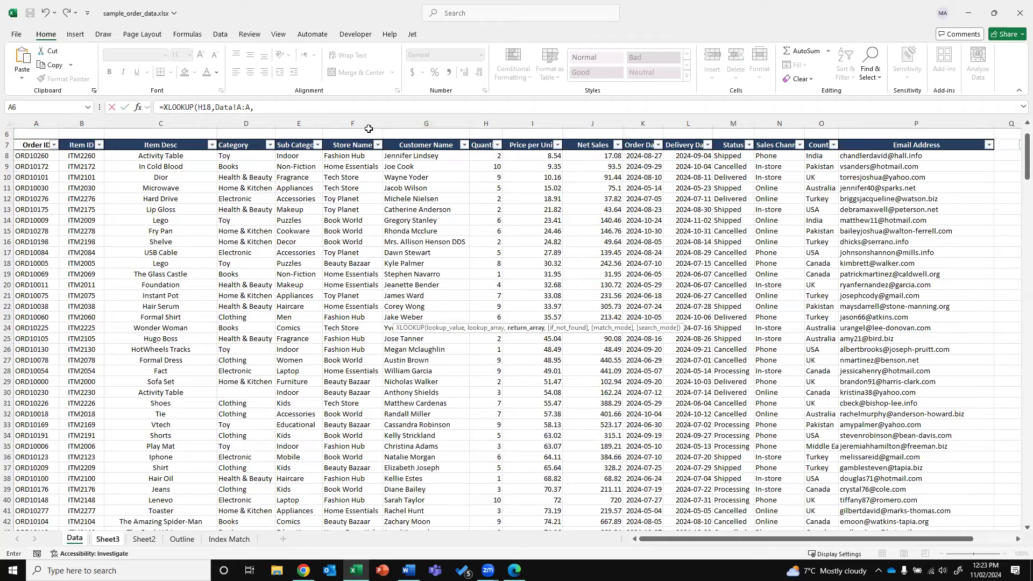
pyautogui.click(412, 124)
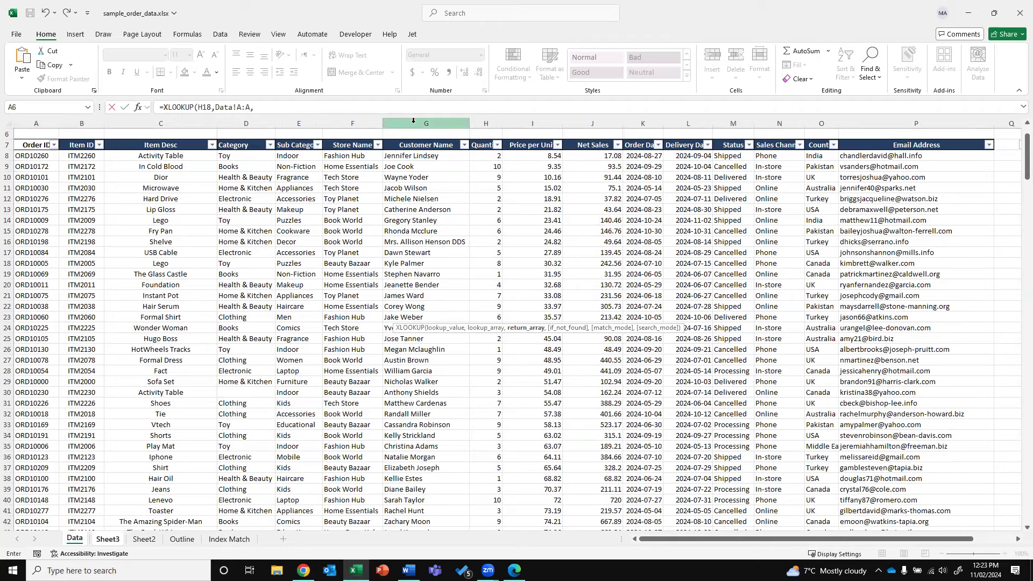
pyautogui.press('Return')
pyautogui.press('Up')
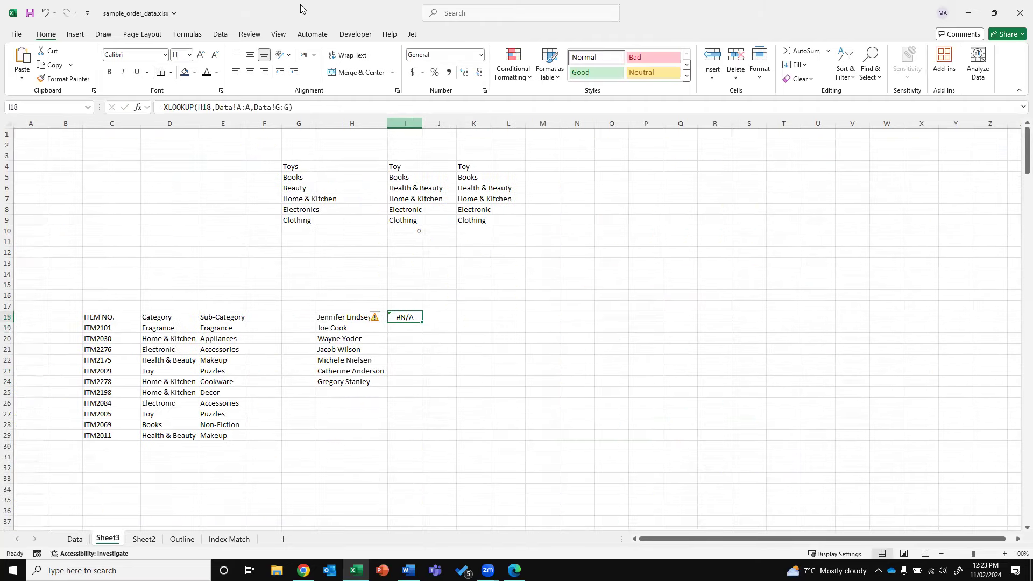
# Correct I18 to =XLOOKUP(H18,Data!G:G,Data!A:A) and autofit column I
pyautogui.click(241, 107)
pyautogui.press('BackSpace')
pyautogui.write('G')
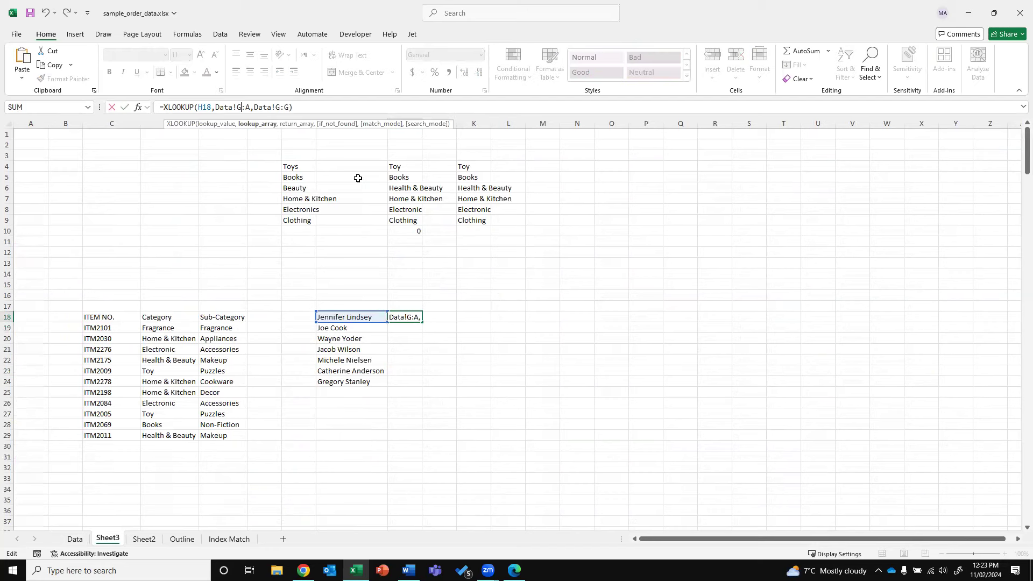
pyautogui.press('Delete')
pyautogui.write('G')
pyautogui.press('Right')
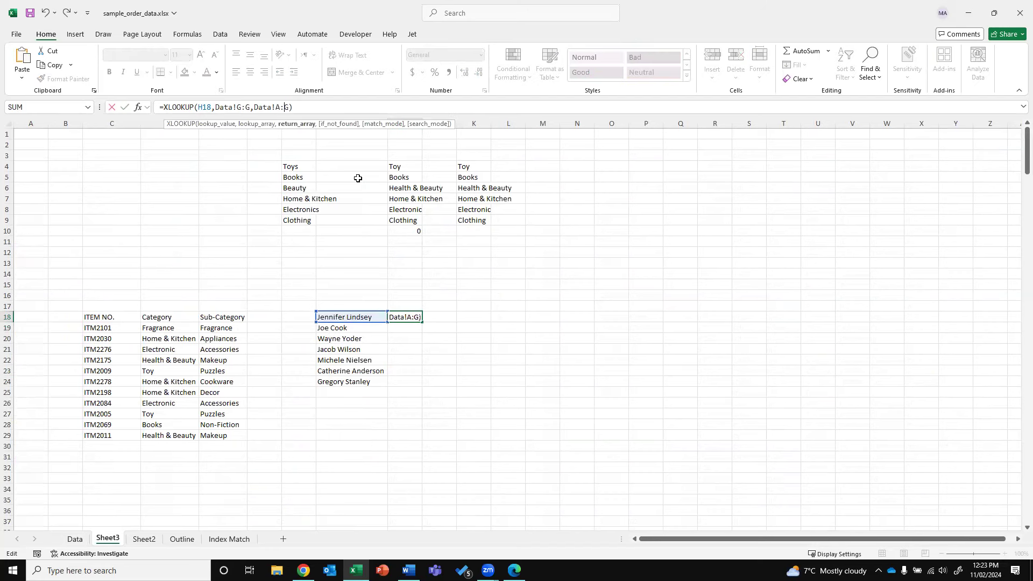
pyautogui.press('BackSpace')
pyautogui.write('A')
pyautogui.press('Return')
pyautogui.press('Up')
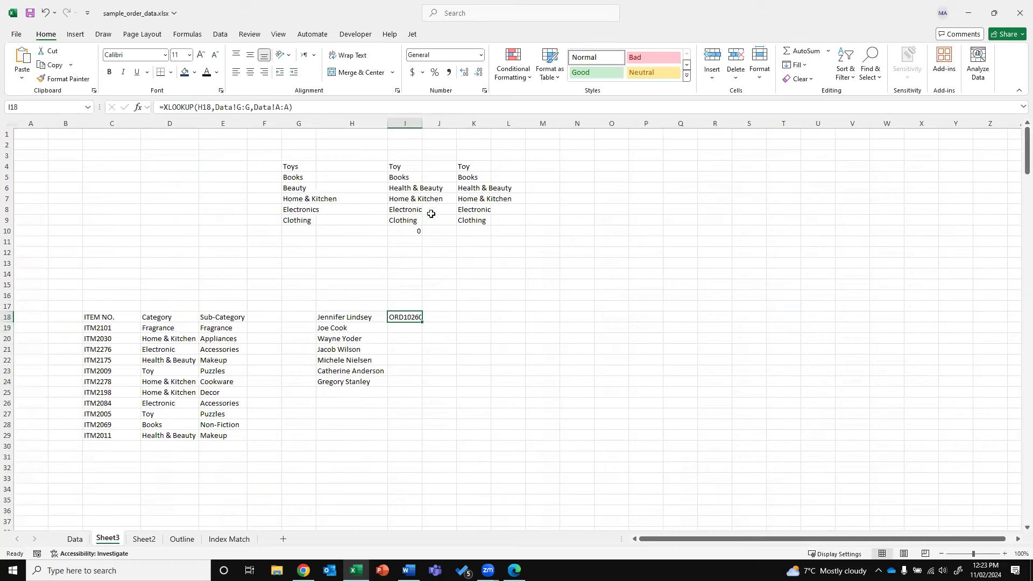
pyautogui.doubleClick(421, 123)
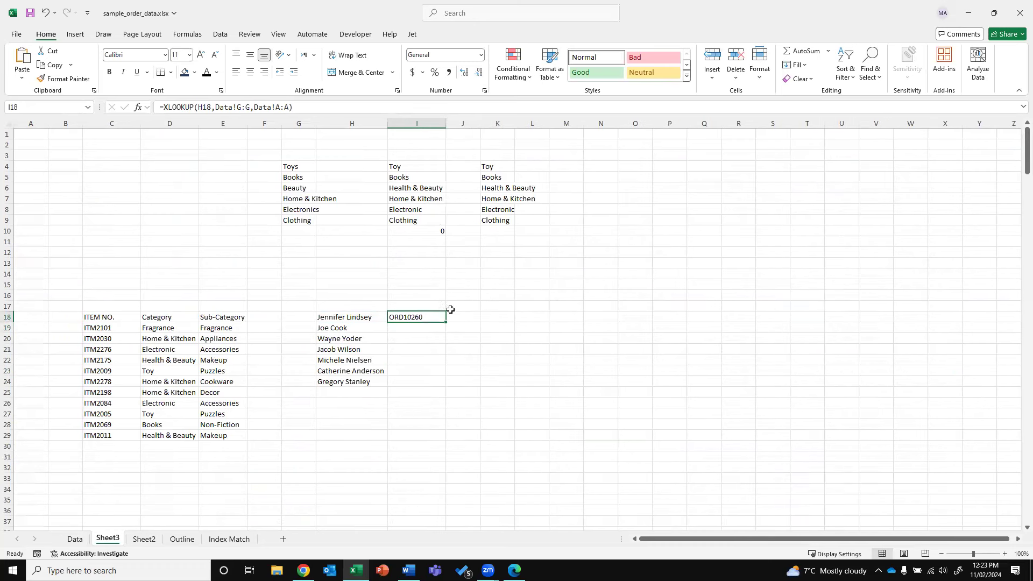
# Re-enter =XLOOKUP(H18,Data!G:G,Data!A:A) in I18 by picking Data columns G and A
pyautogui.write('=')
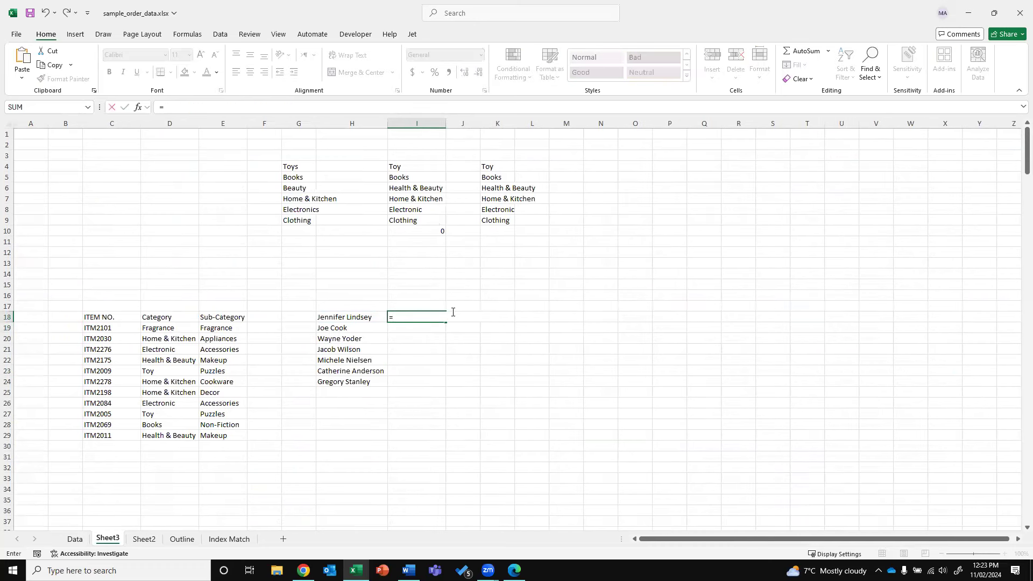
pyautogui.write('XLOOKUP')
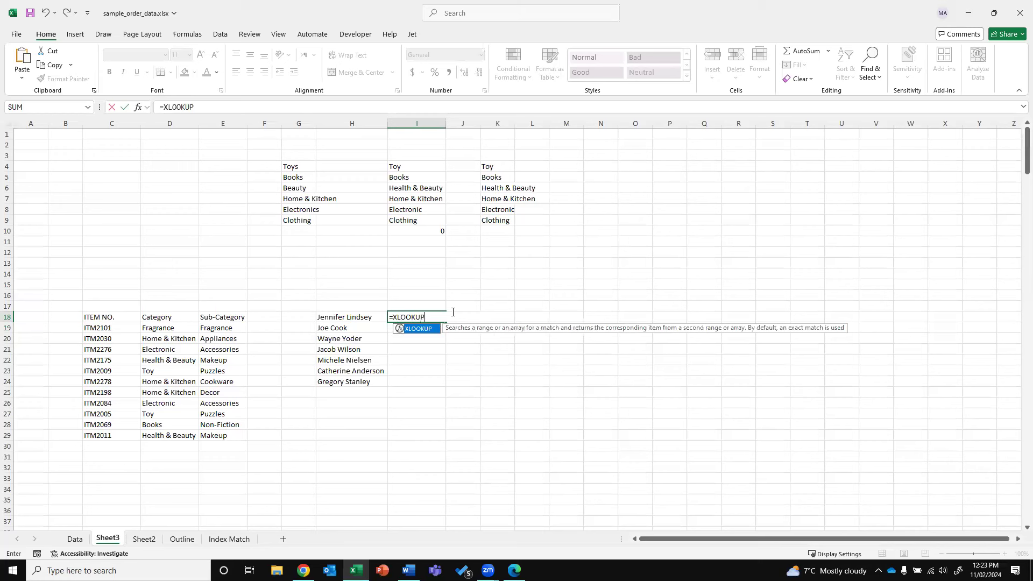
pyautogui.write('(')
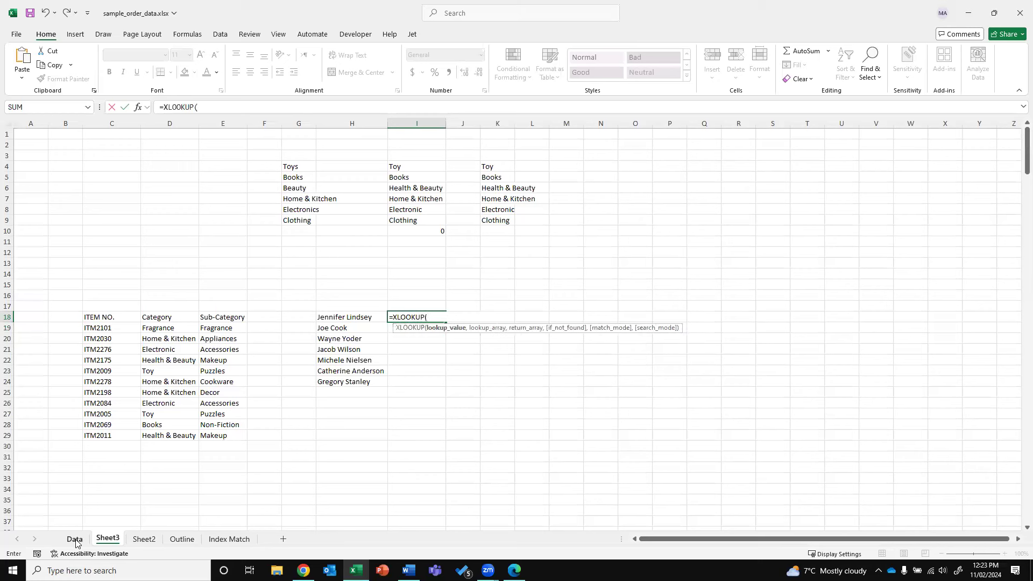
pyautogui.click(362, 317)
pyautogui.write(',')
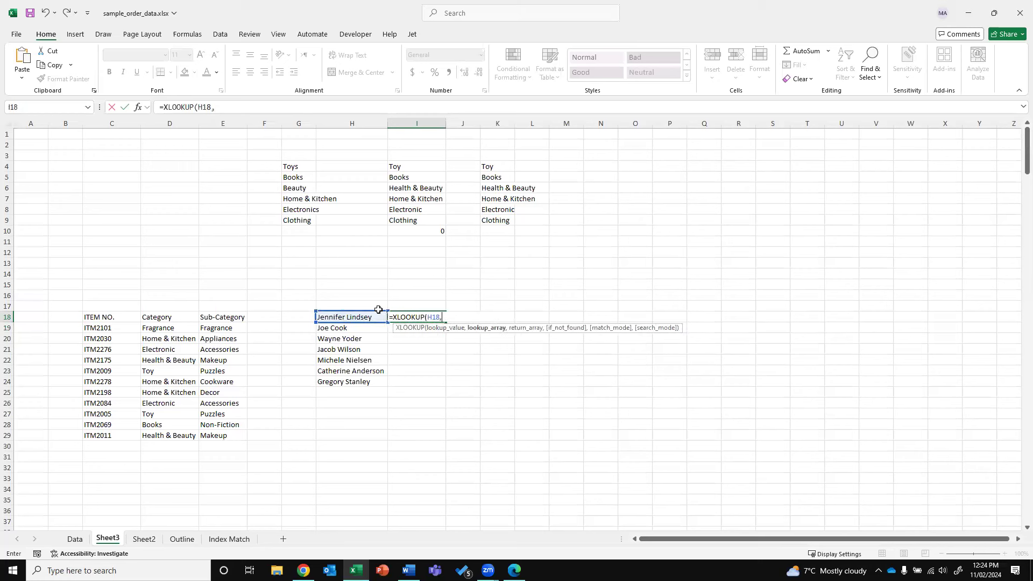
pyautogui.click(74, 538)
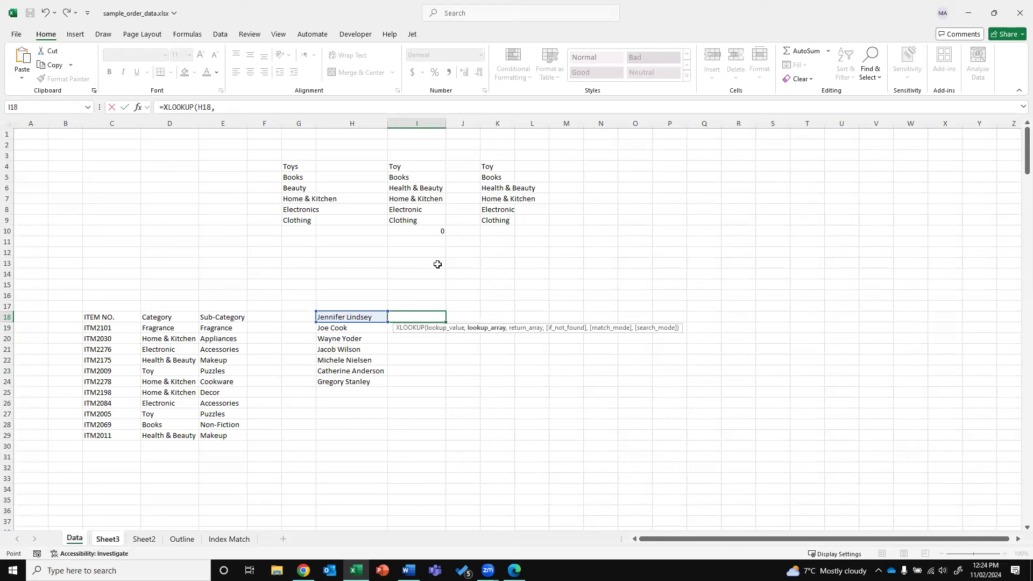
pyautogui.click(426, 123)
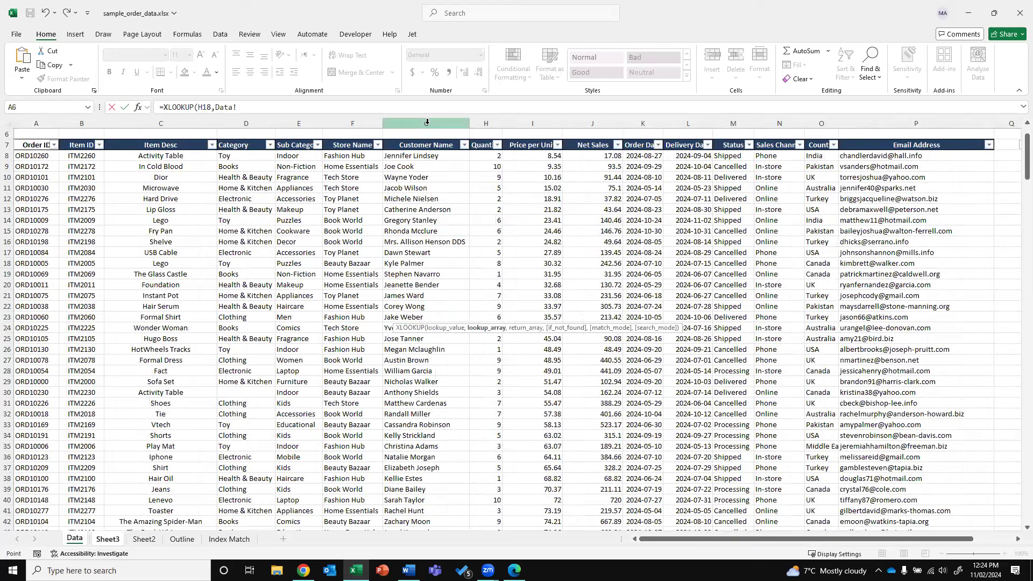
pyautogui.write(',')
pyautogui.click(36, 124)
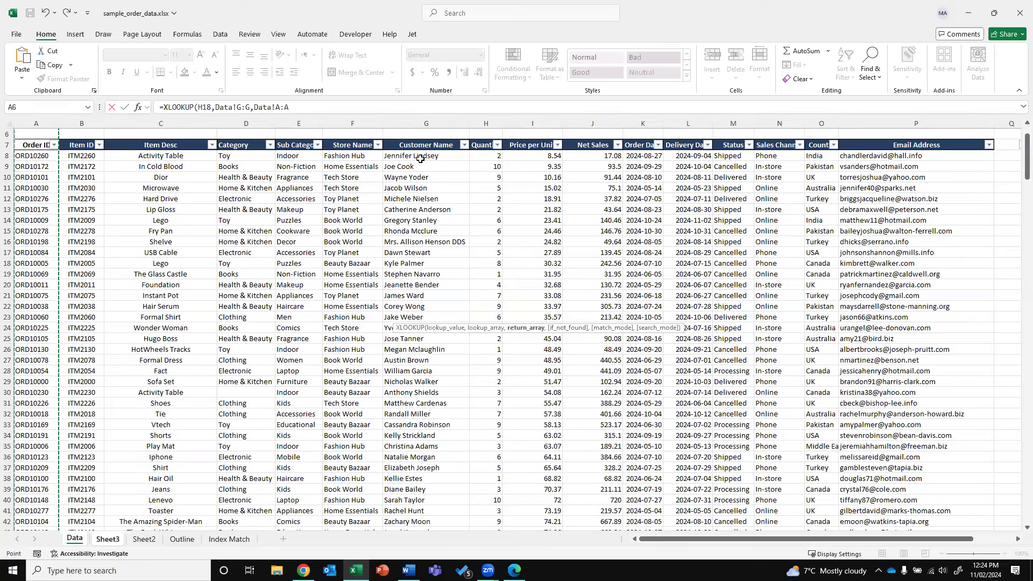
pyautogui.click(47, 120)
pyautogui.press('Return')
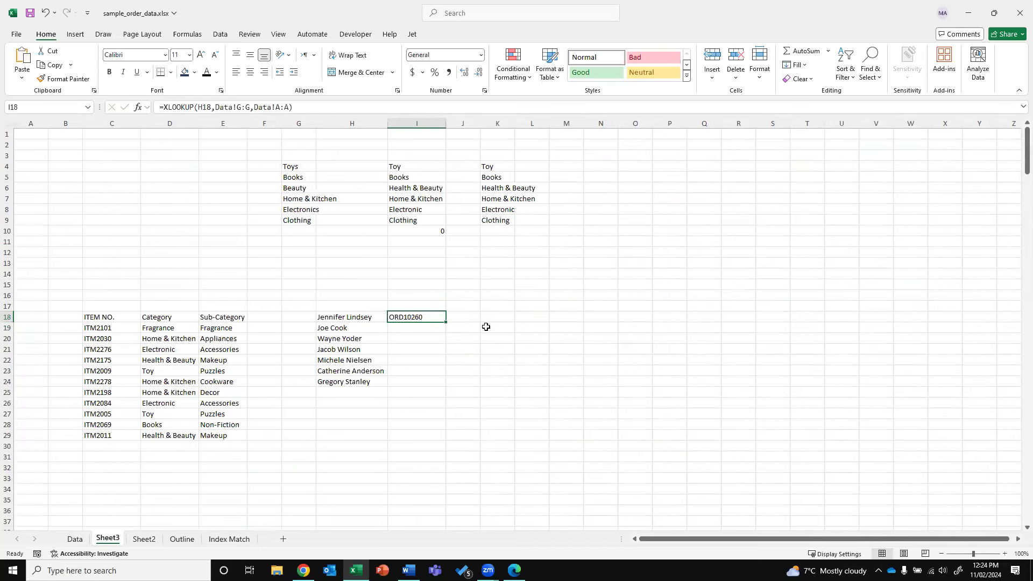
# Fill the order ID lookup down through I24 for all seven customers
pyautogui.click(448, 324)
pyautogui.click(444, 319)
pyautogui.doubleClick(445, 324)
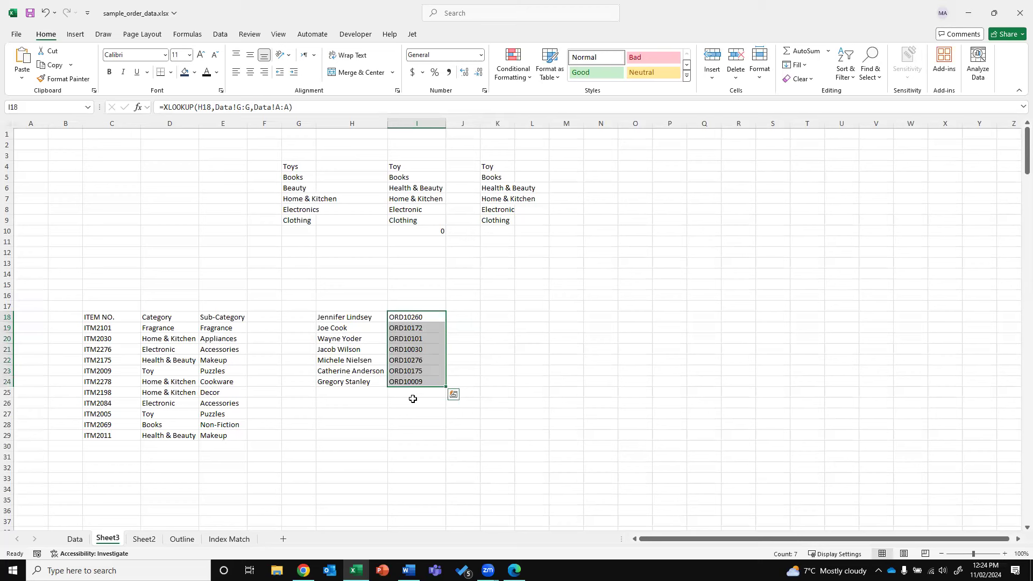
pyautogui.moveTo(337, 317); pyautogui.dragTo(344, 349)
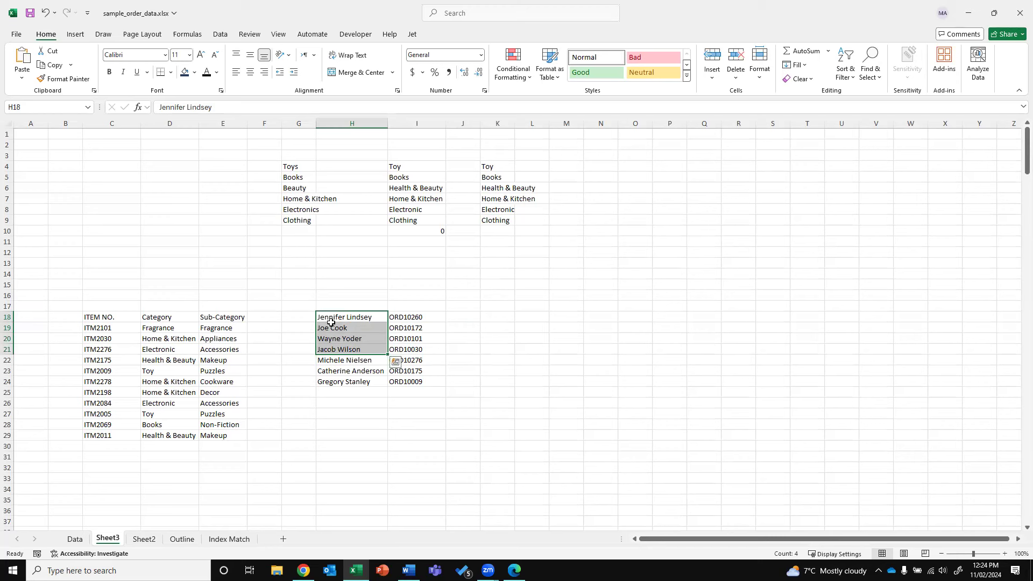
pyautogui.click(398, 316)
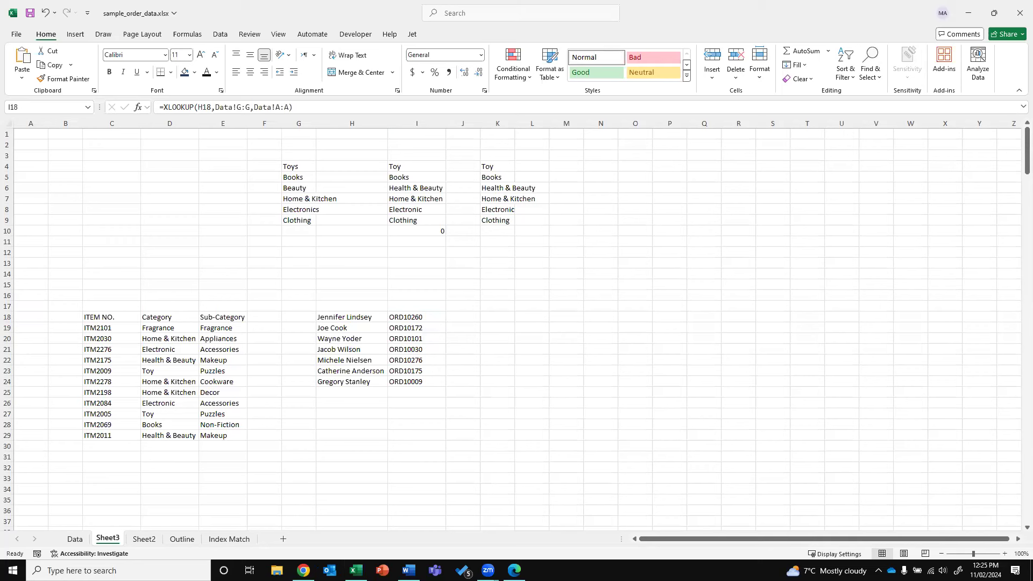
pyautogui.click(460, 304)
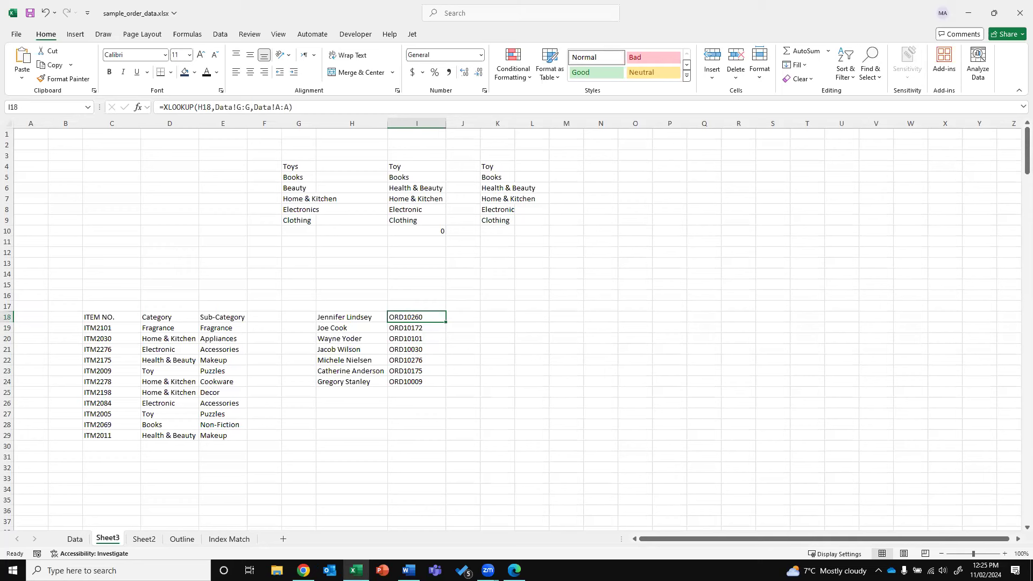
pyautogui.hotkey('alt', 'Tab')
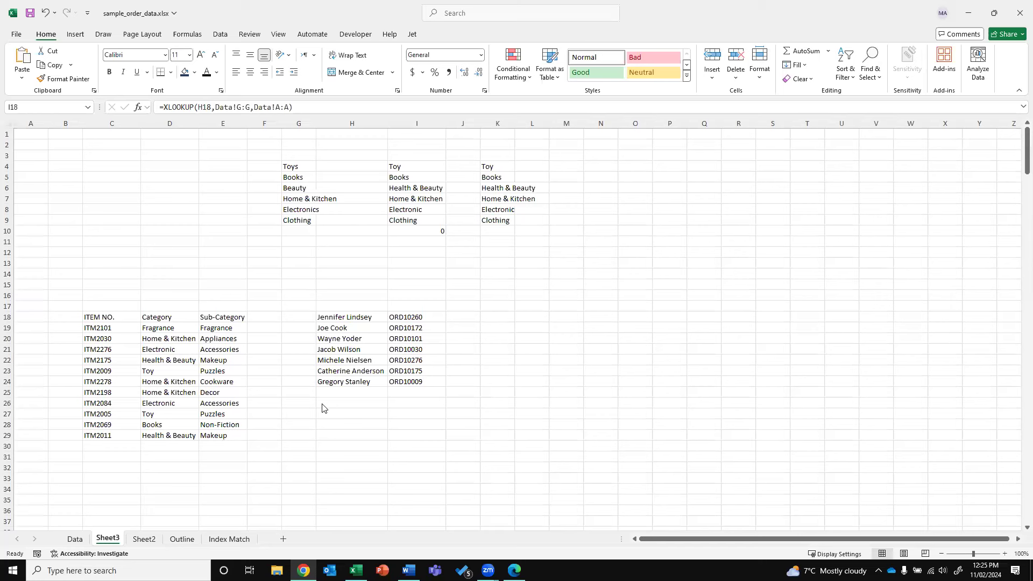
pyautogui.click(473, 322)
pyautogui.click(472, 318)
pyautogui.click(349, 319)
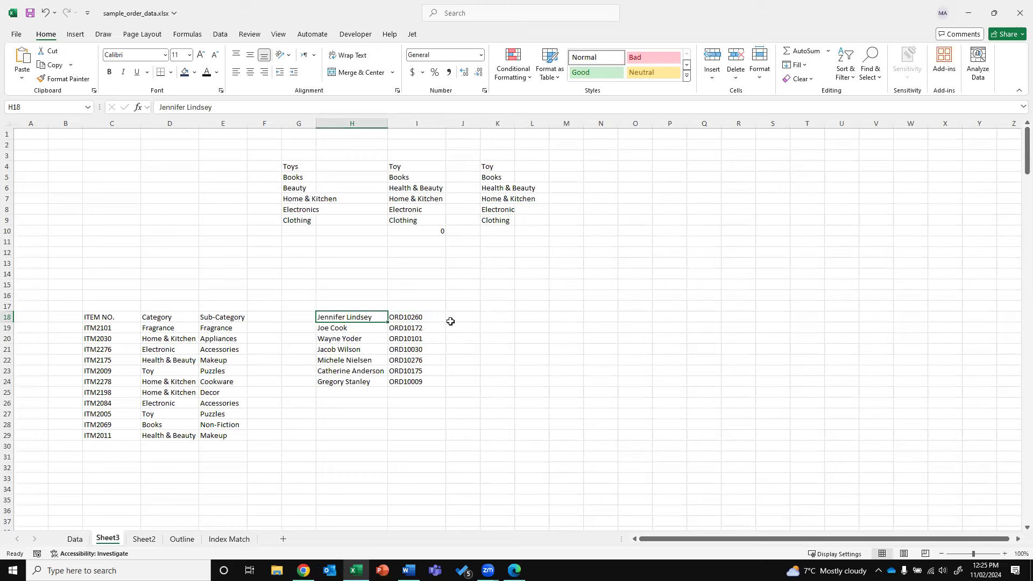
pyautogui.click(79, 538)
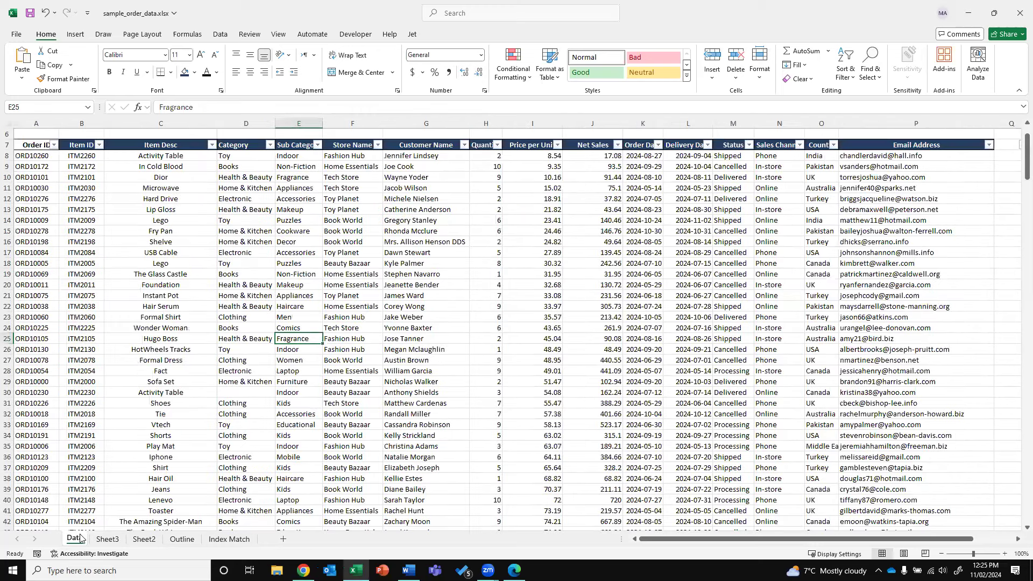
pyautogui.click(107, 538)
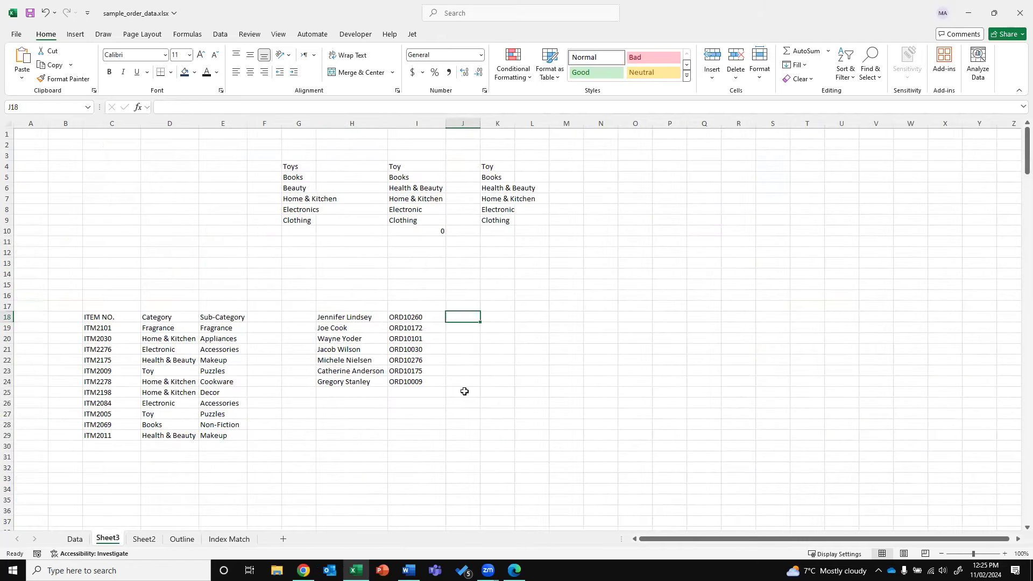
# Enter =XLOOKUP(H18,Data!G:G,Data!P:P) in J18 to return the customer's email
pyautogui.write('=XLOOKUP(')
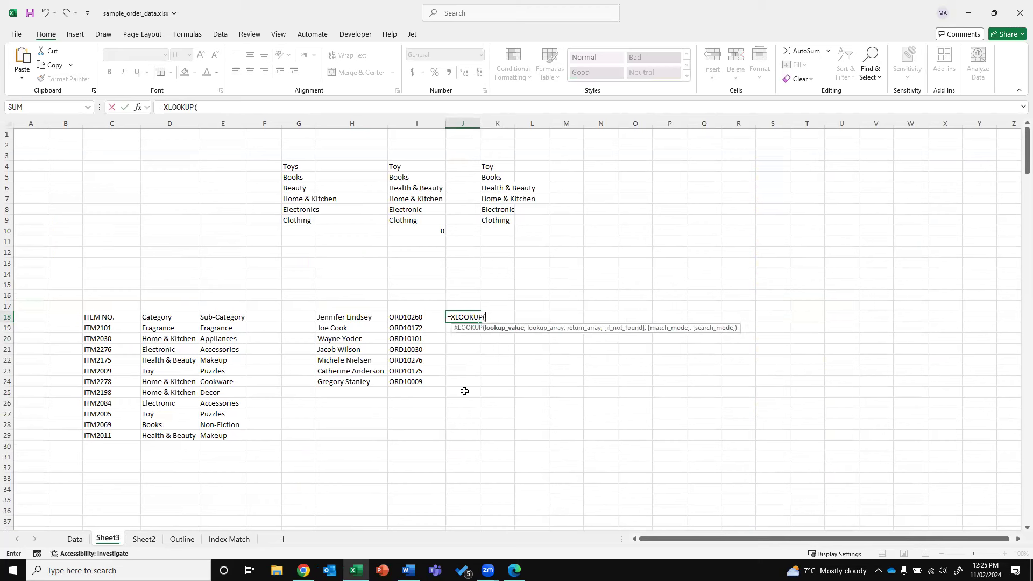
pyautogui.press('Left')
pyautogui.press('Left')
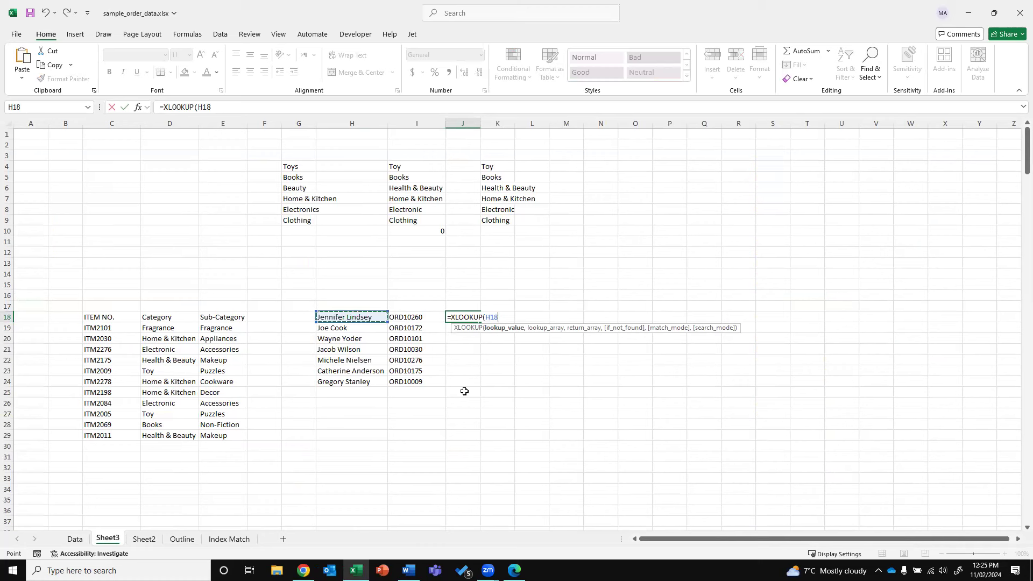
pyautogui.write(',')
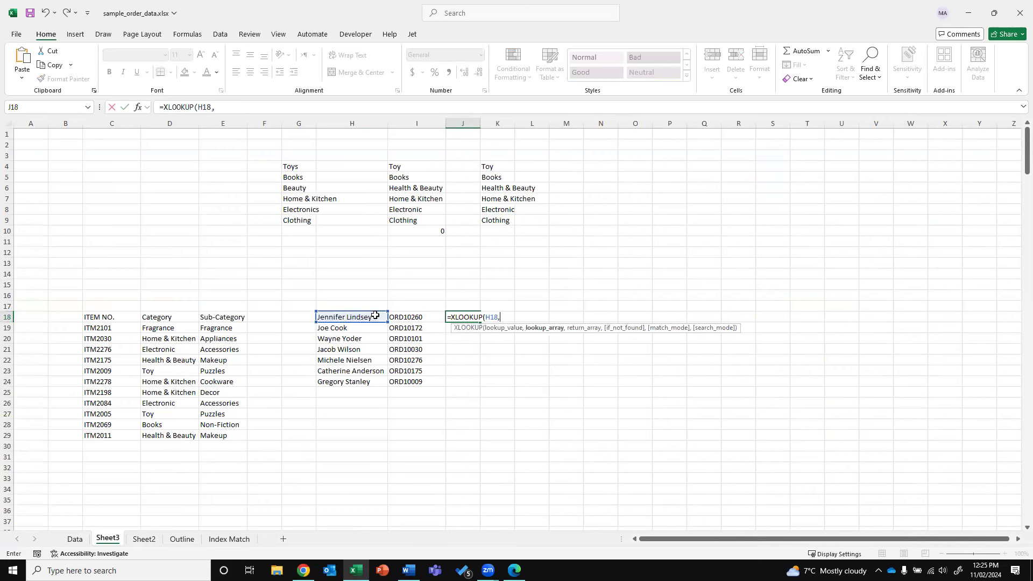
pyautogui.click(83, 540)
pyautogui.click(427, 124)
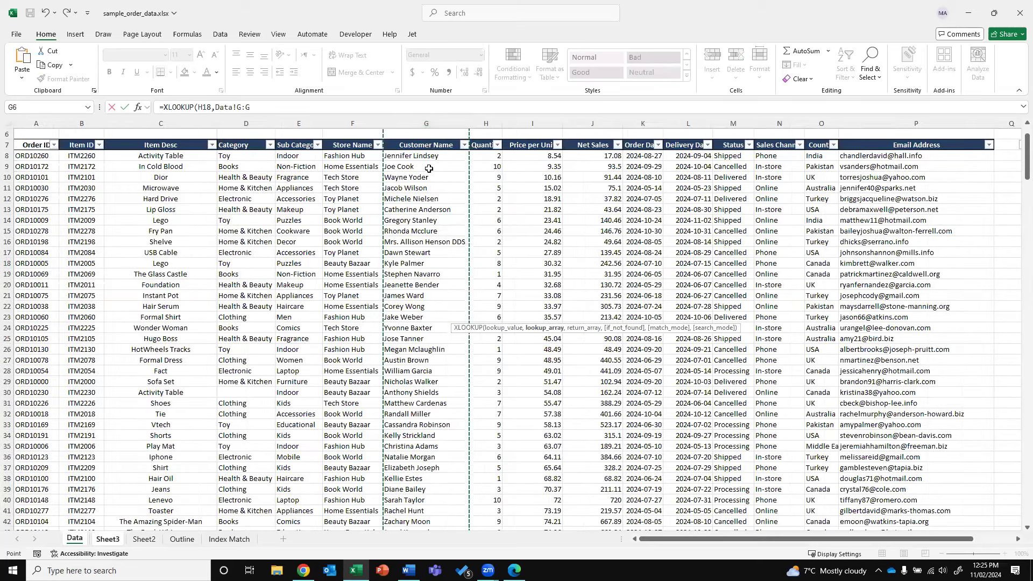
pyautogui.write(',')
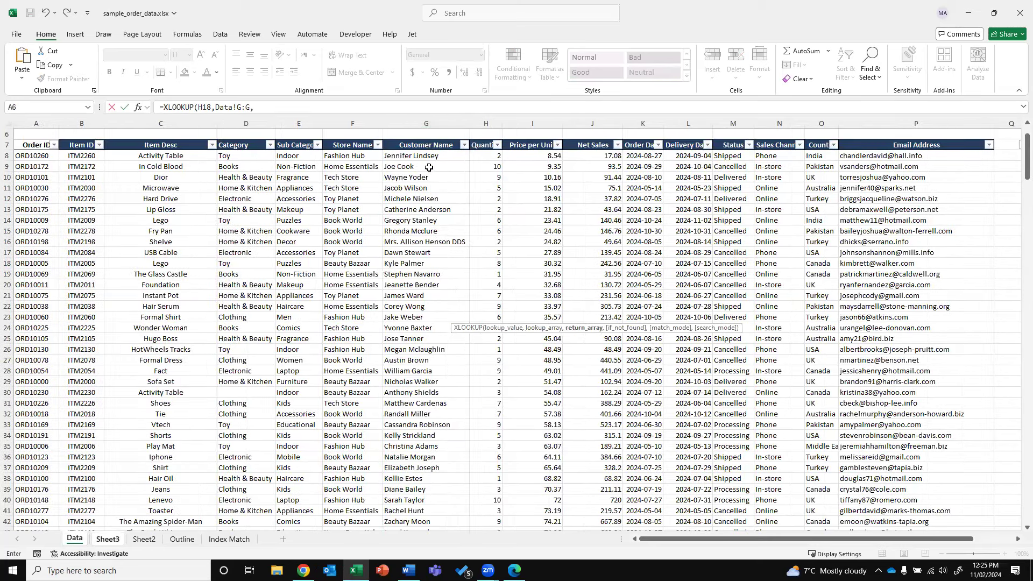
pyautogui.click(885, 125)
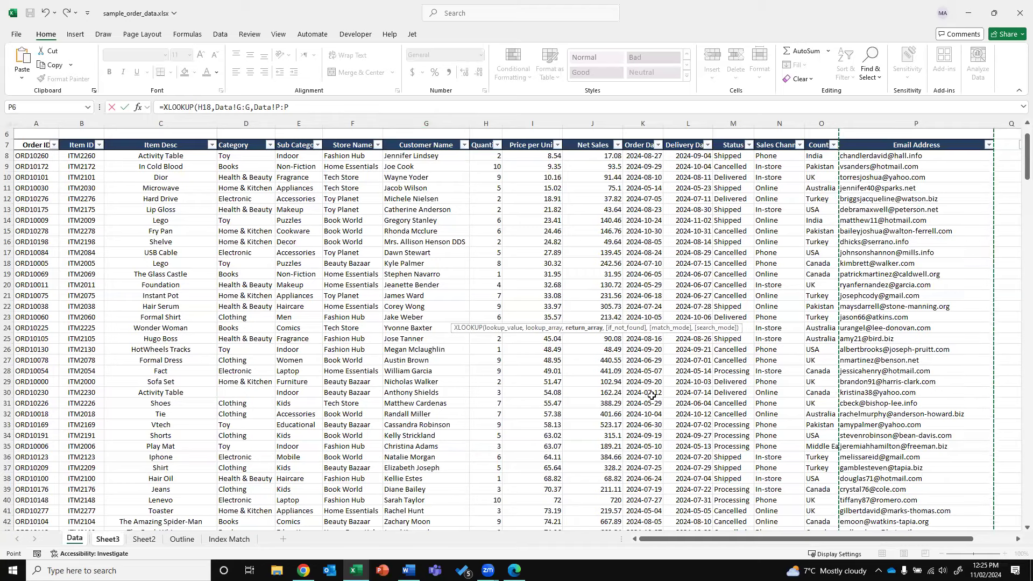
pyautogui.press('Return')
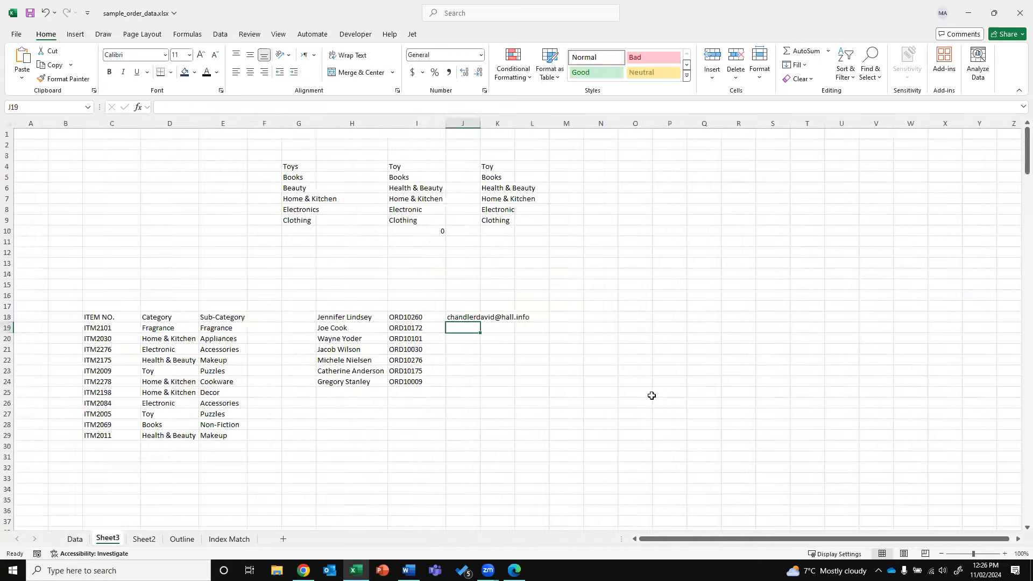
# Copy the email lookup down from J18 through J29
pyautogui.click(467, 317)
pyautogui.moveTo(480, 322); pyautogui.dragTo(474, 393)
pyautogui.click(474, 392)
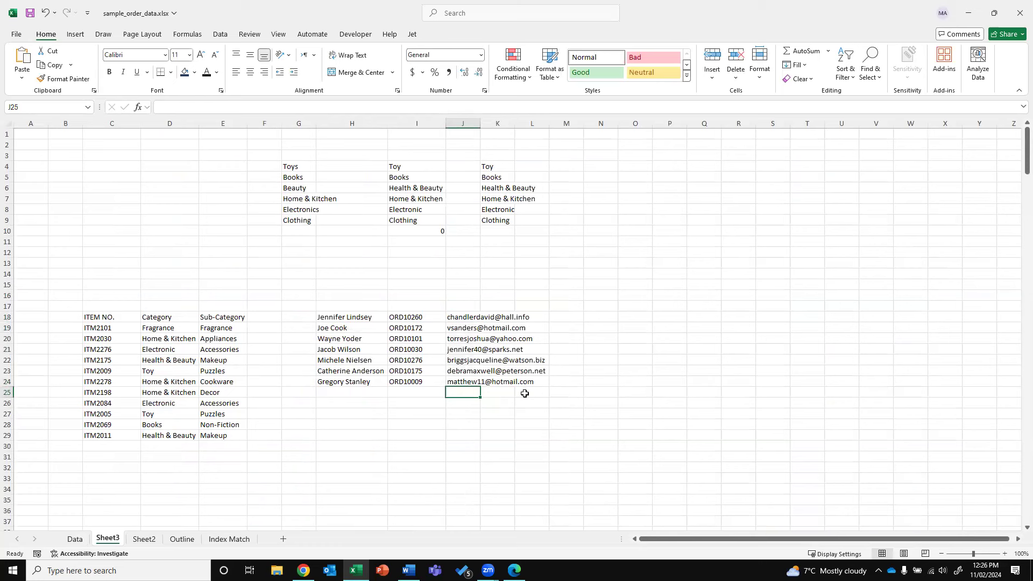
pyautogui.click(463, 383)
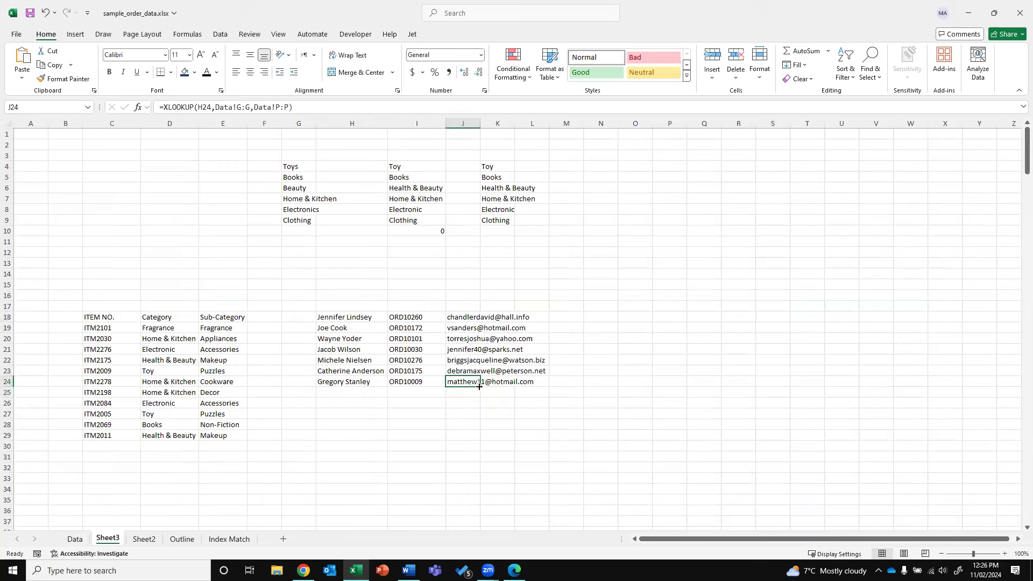
pyautogui.keyDown('shift'); pyautogui.click(471, 436); pyautogui.keyUp('shift')
pyautogui.hotkey('ctrl', 'd')
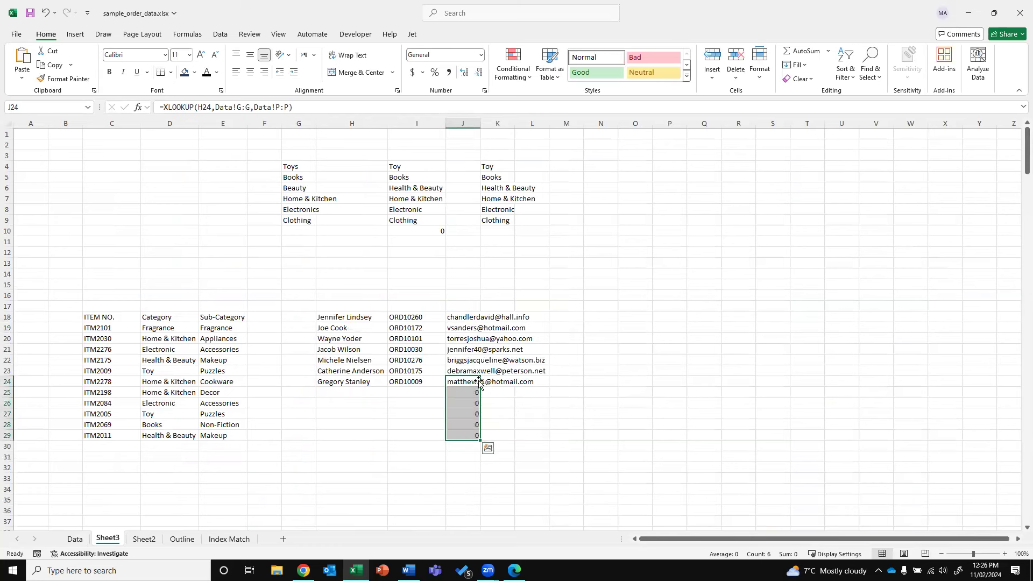
# Clear the customer name in H22 to test the email lookups
pyautogui.click(463, 363)
pyautogui.click(331, 361)
pyautogui.press('Delete')
pyautogui.press('Right')
pyautogui.press('Right')
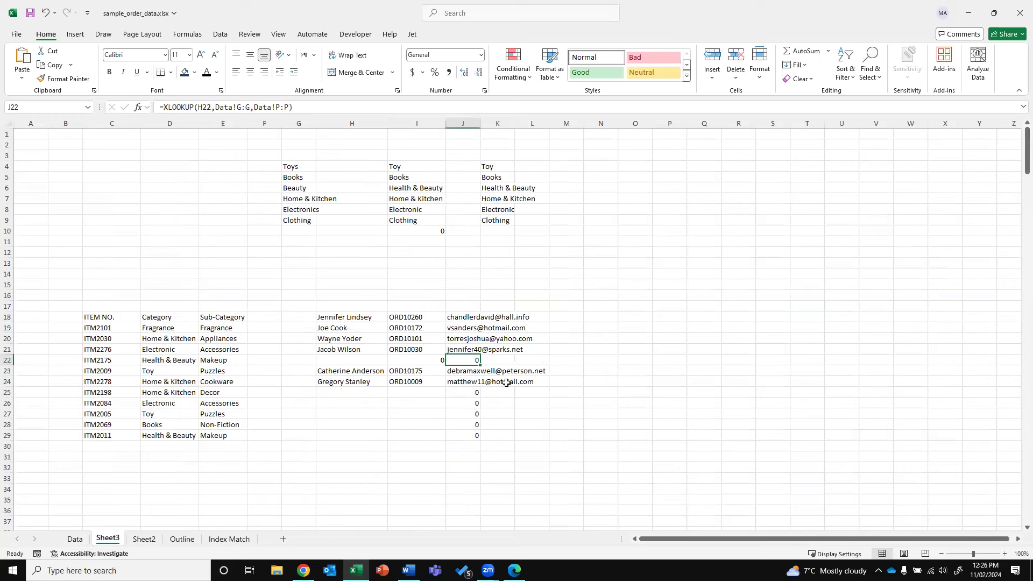
pyautogui.click(467, 317)
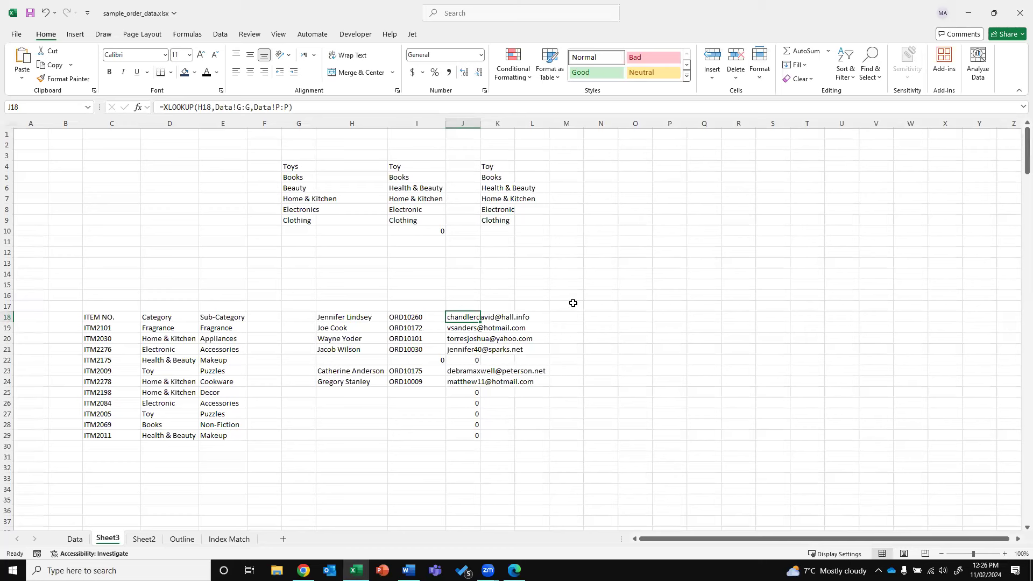
pyautogui.click(164, 107)
# Change J18 to =IFERROR(XLOOKUP(H18,Data!G:G,Data!P:P),"")
pyautogui.press('Escape')
pyautogui.press('Left')
pyautogui.click(467, 319)
pyautogui.click(165, 107)
pyautogui.write('iferror')
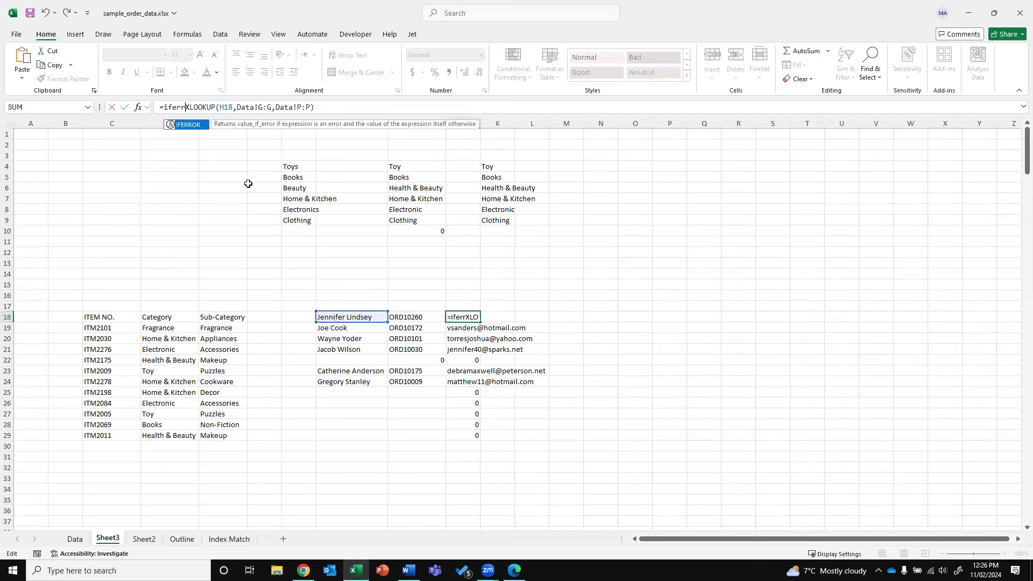
pyautogui.write('(')
pyautogui.press('End')
pyautogui.write(',')
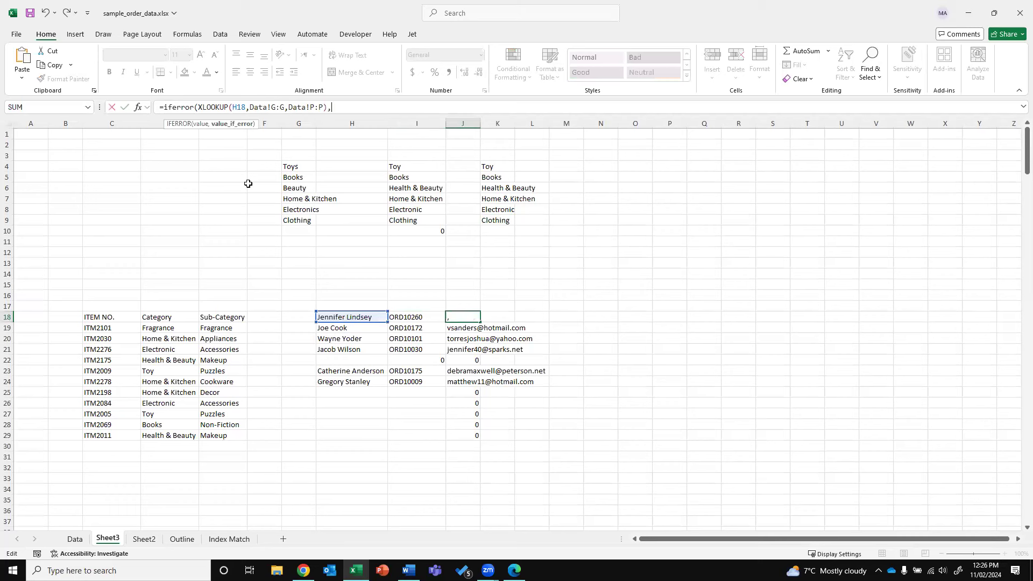
pyautogui.write('"")')
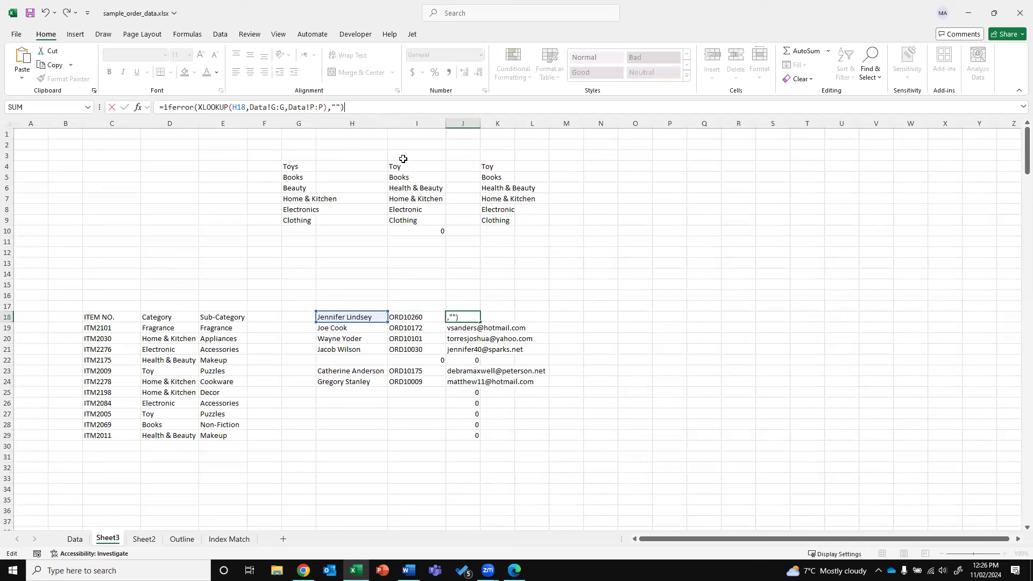
pyautogui.press('Return')
# Fill the IFERROR email lookup down through J29 and check its formula
pyautogui.click(478, 317)
pyautogui.moveTo(480, 322); pyautogui.dragTo(480, 442)
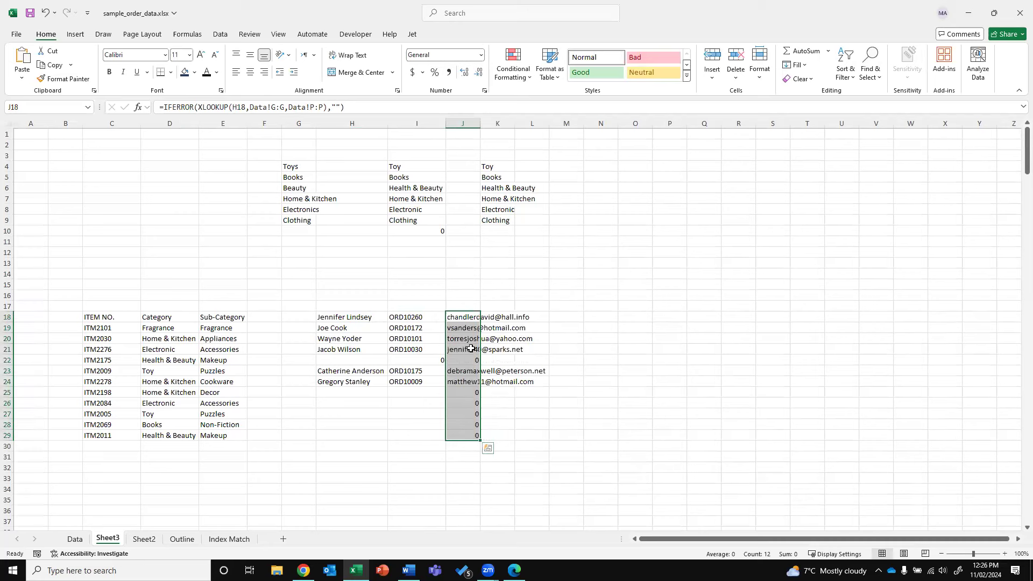
pyautogui.press('F2')
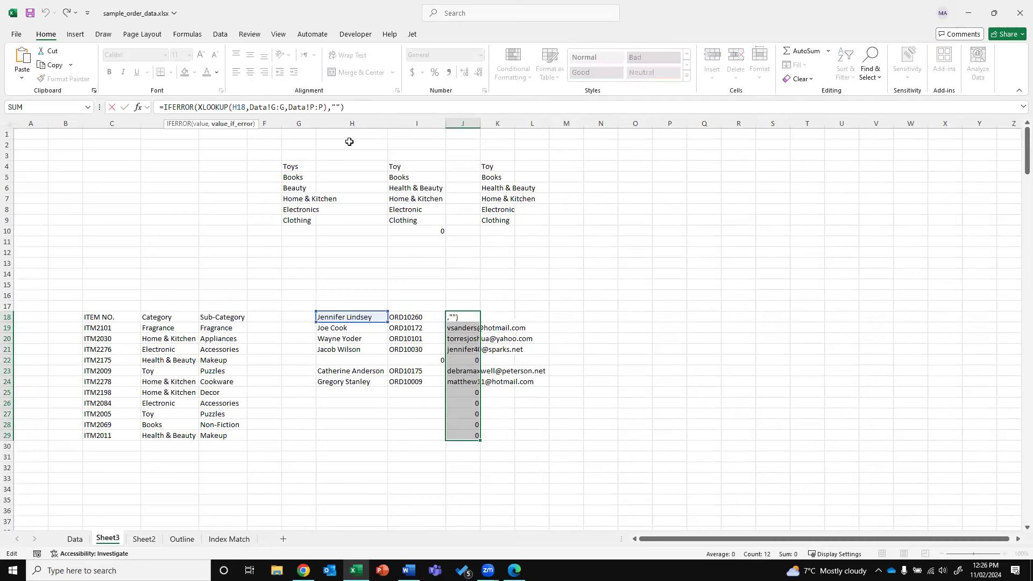
pyautogui.press('Return')
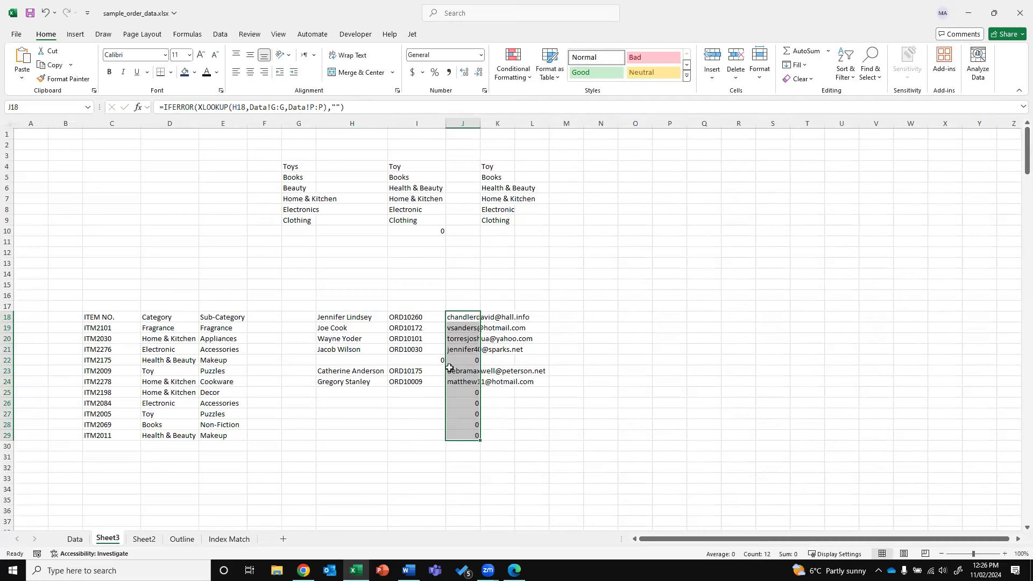
pyautogui.click(353, 360)
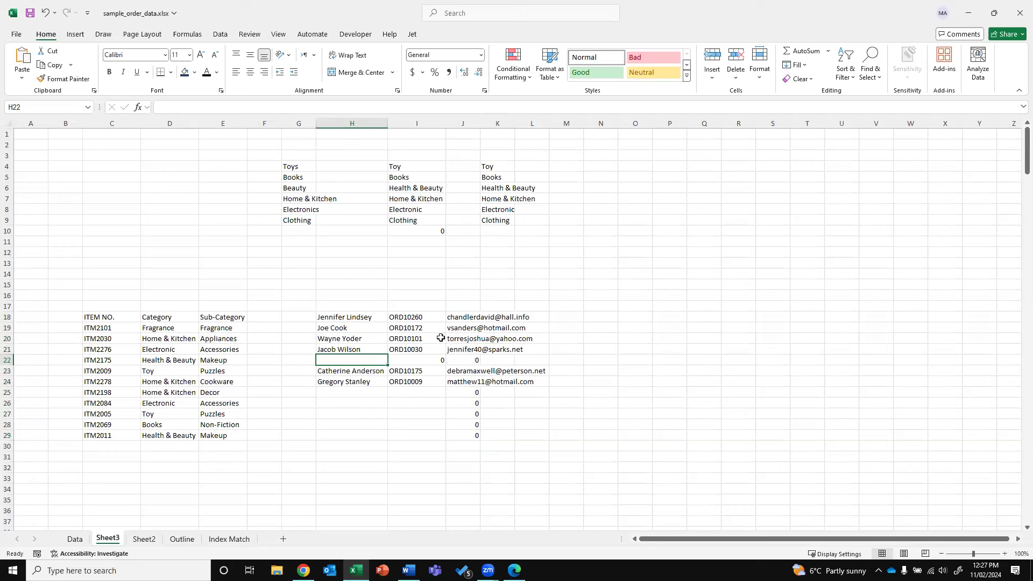
# Enter the test name 'aaa' in H22
pyautogui.click(464, 347)
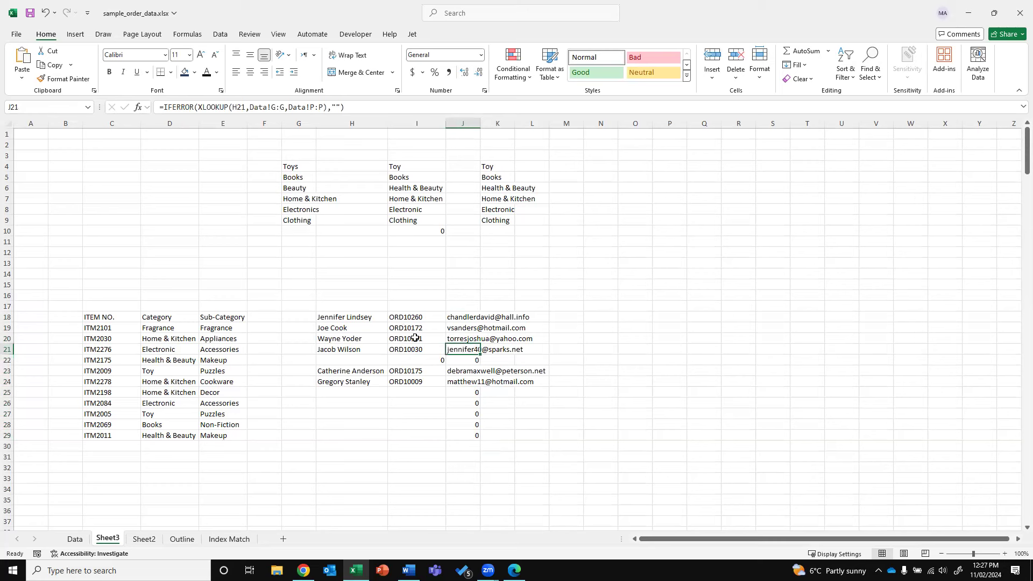
pyautogui.click(383, 359)
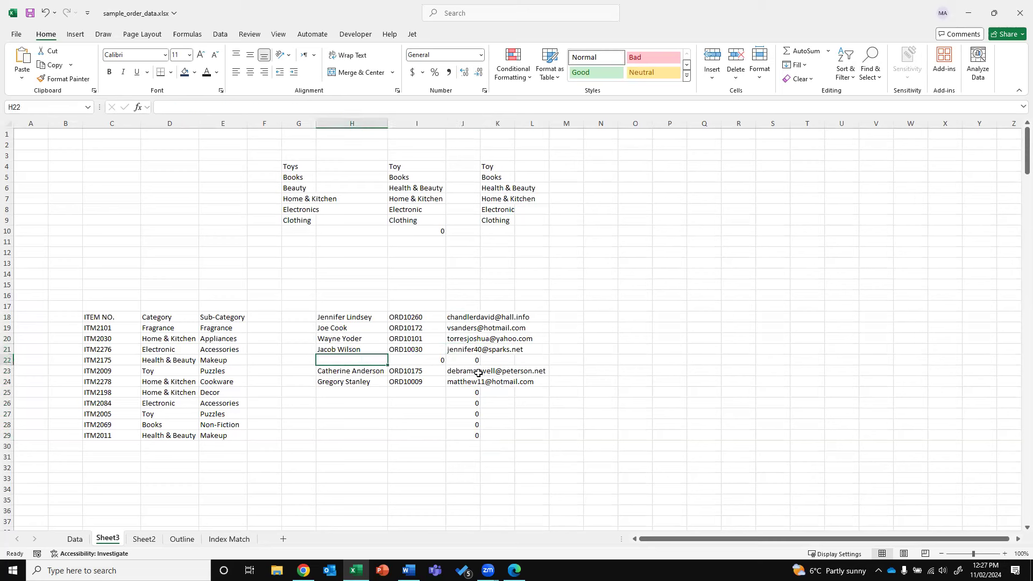
pyautogui.write('aaa')
pyautogui.press('Return')
pyautogui.press('Up')
pyautogui.press('Right')
pyautogui.press('Right')
pyautogui.press('Left')
pyautogui.press('Left')
# Compare I22's #N/A with J22's IFERROR formula and its blank "" fallback
pyautogui.click(421, 359)
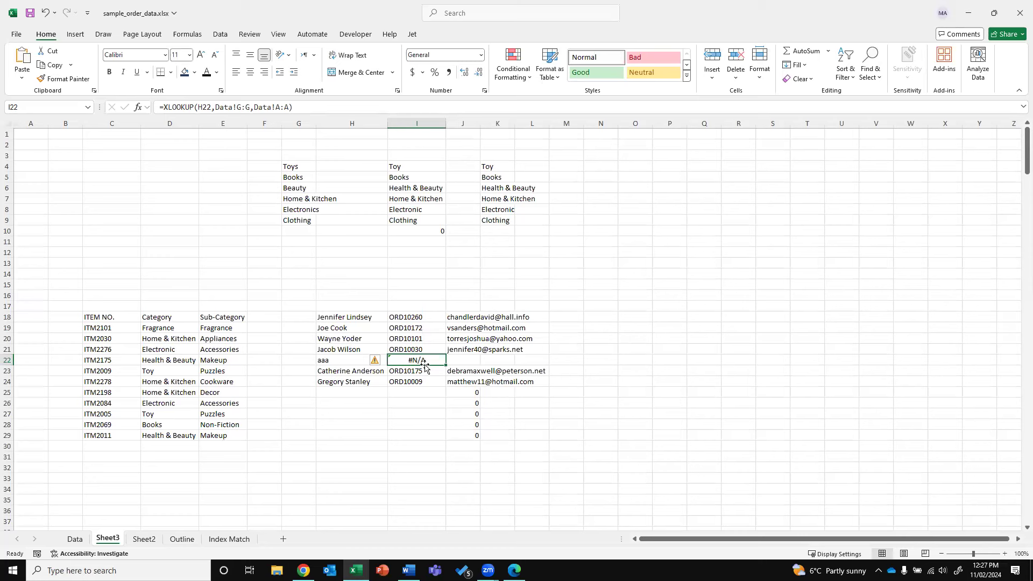
pyautogui.click(467, 359)
pyautogui.moveTo(163, 107); pyautogui.dragTo(198, 107)
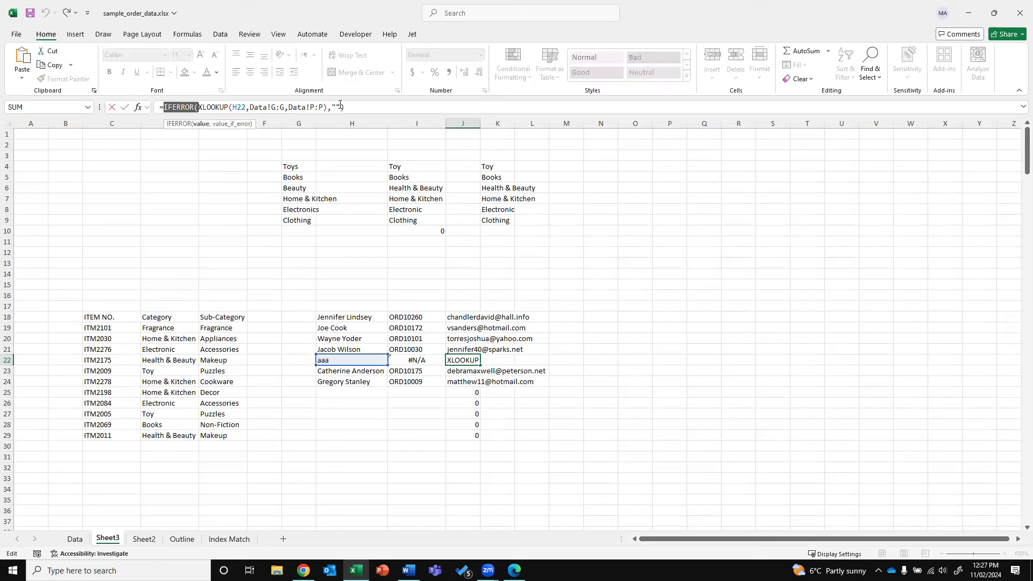
pyautogui.moveTo(342, 107); pyautogui.dragTo(327, 107)
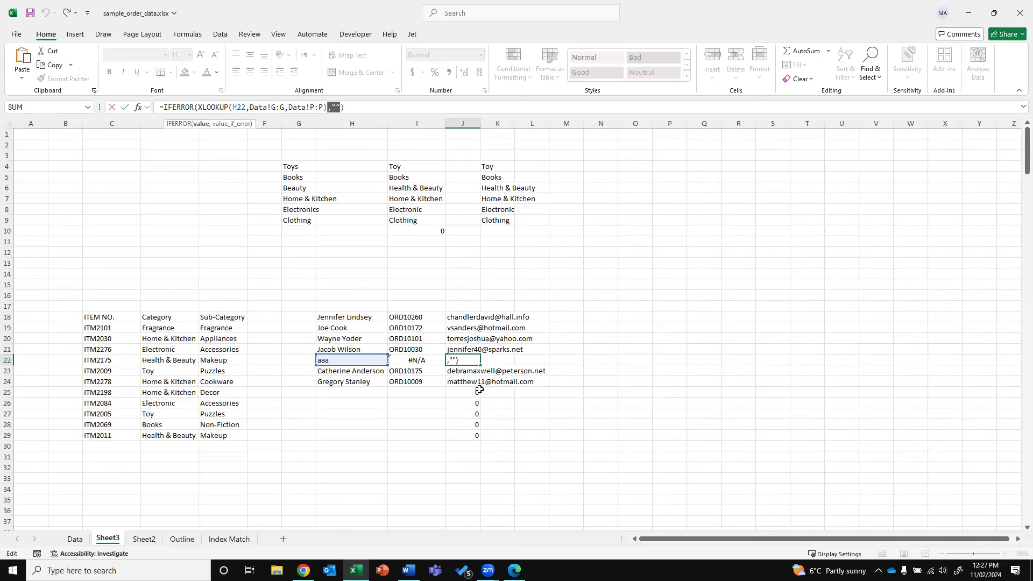
pyautogui.press('Escape')
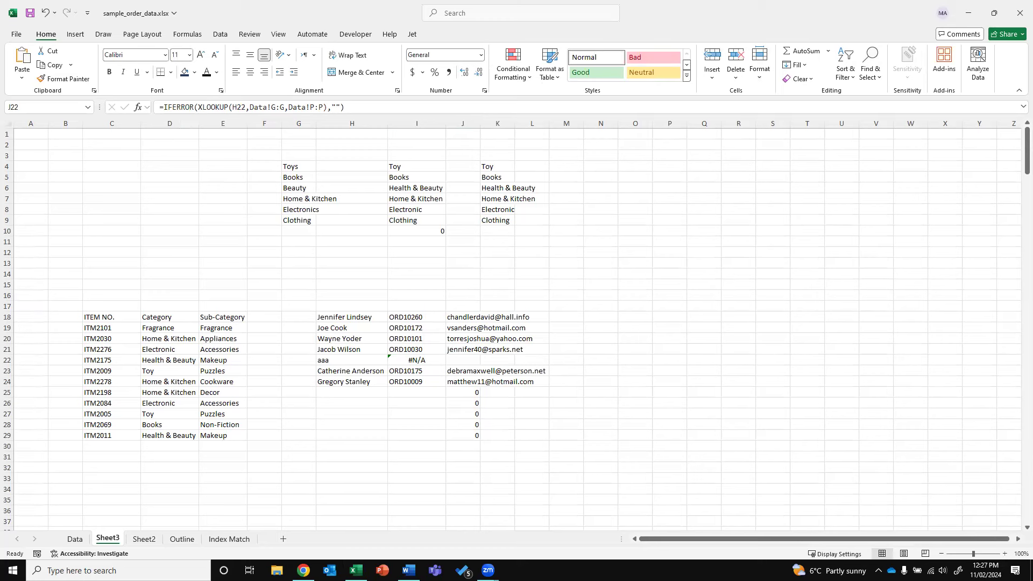
# Return from the email results on Sheet3 to the Data sheet's full order table
pyautogui.click(604, 324)
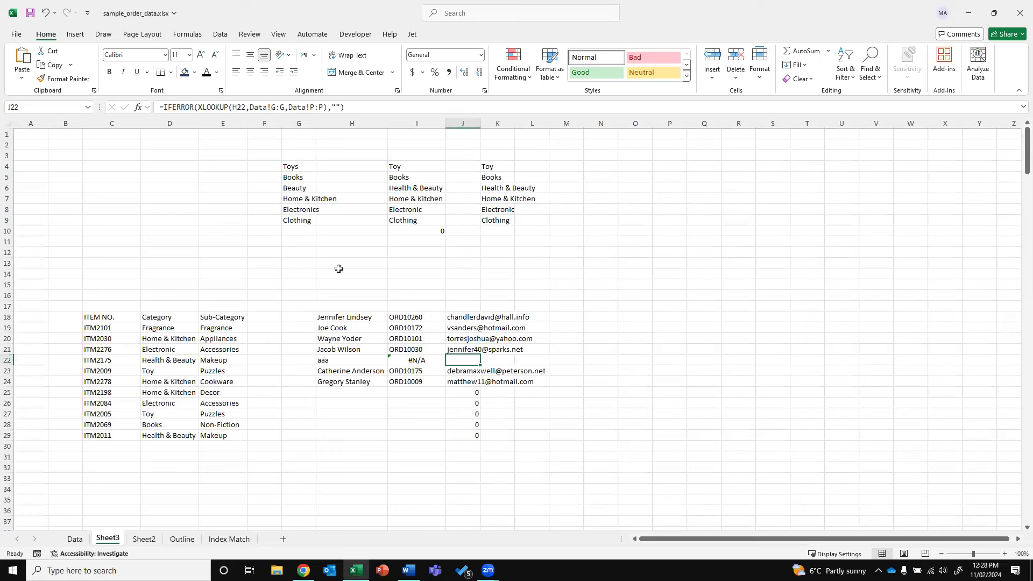
pyautogui.click(602, 283)
pyautogui.click(473, 359)
pyautogui.hotkey('alt', 'Tab')
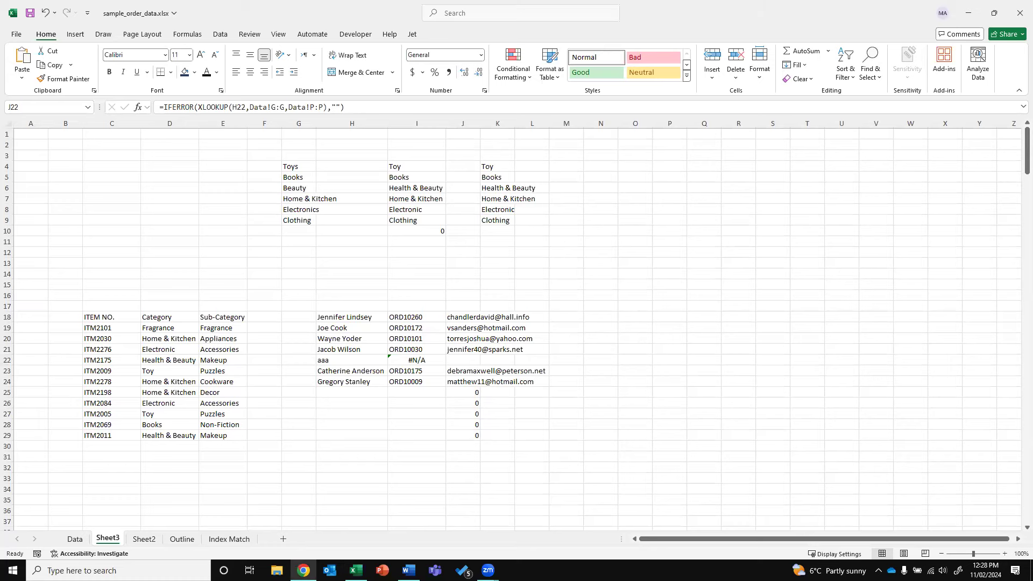
pyautogui.click(74, 539)
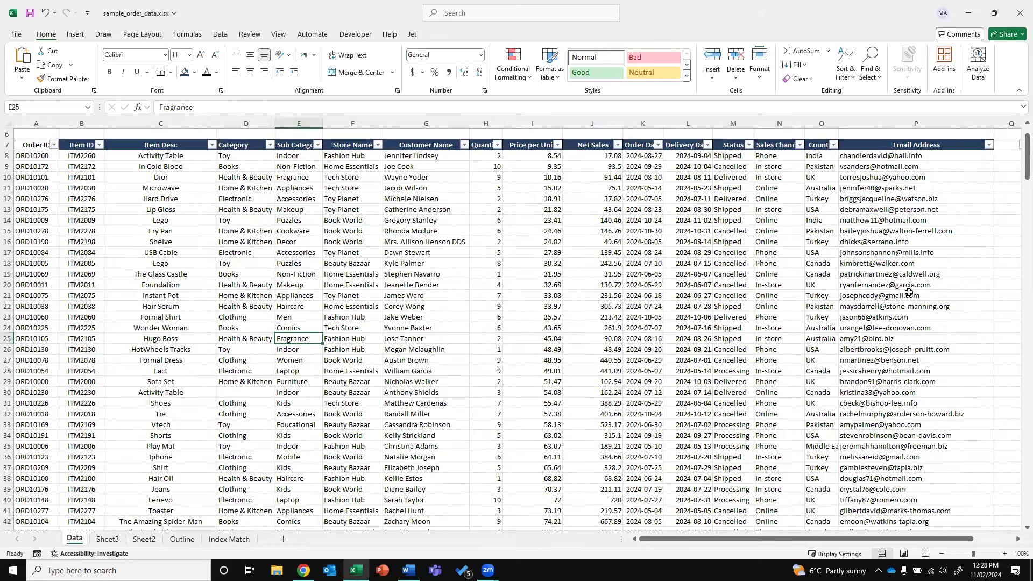
# Widen column Q beside the email addresses and select the Email Address column
pyautogui.moveTo(843, 539); pyautogui.dragTo(884, 539)
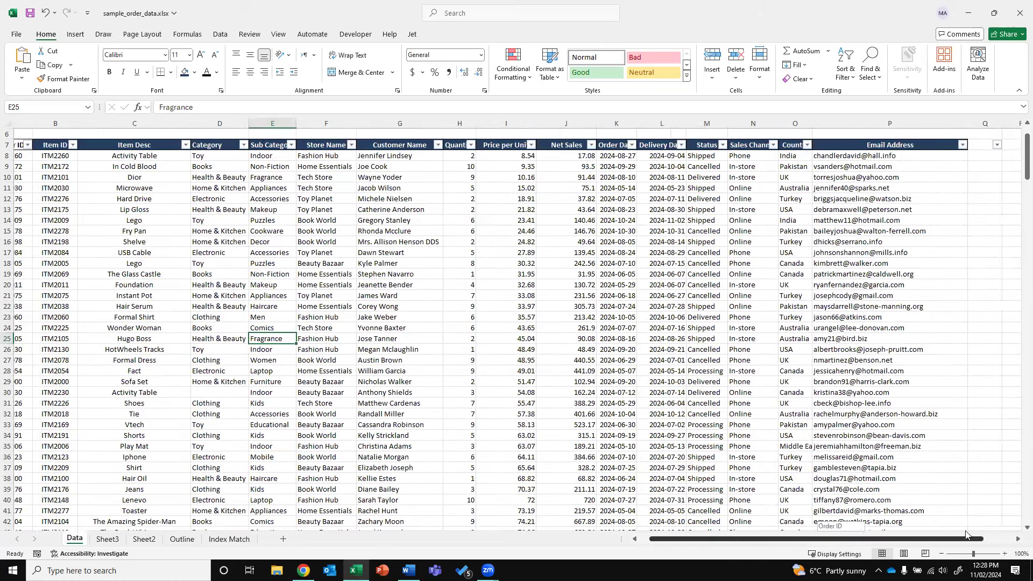
pyautogui.click(897, 144)
pyautogui.moveTo(911, 123); pyautogui.dragTo(962, 123)
pyautogui.moveTo(817, 155); pyautogui.dragTo(816, 360)
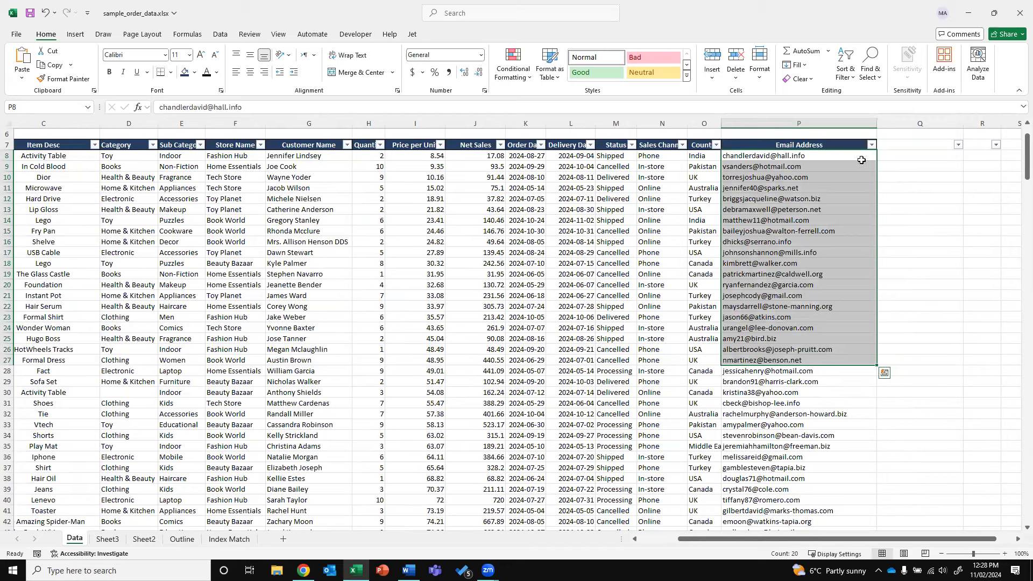
pyautogui.click(908, 157)
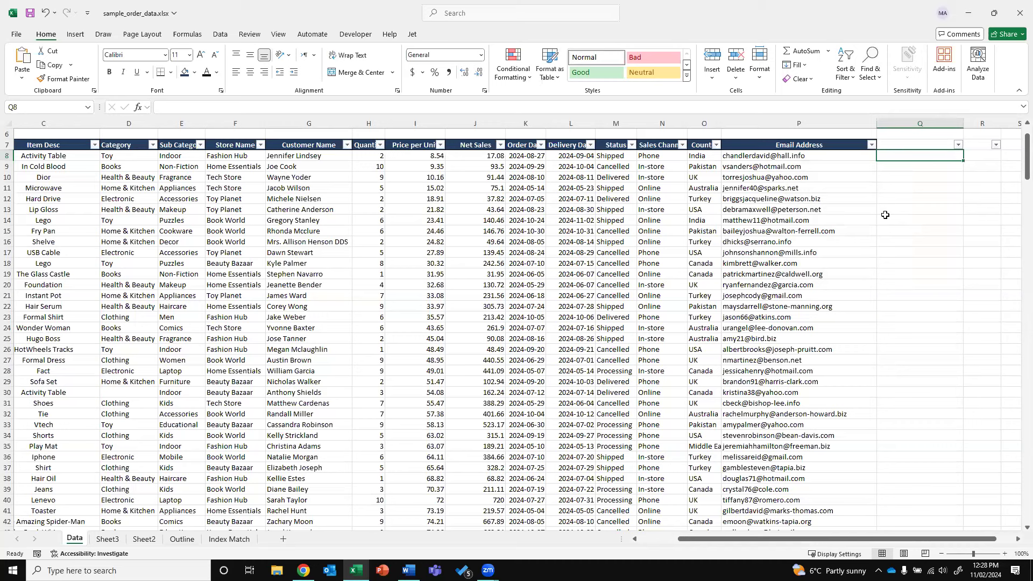
pyautogui.moveTo(811, 124); pyautogui.dragTo(813, 170)
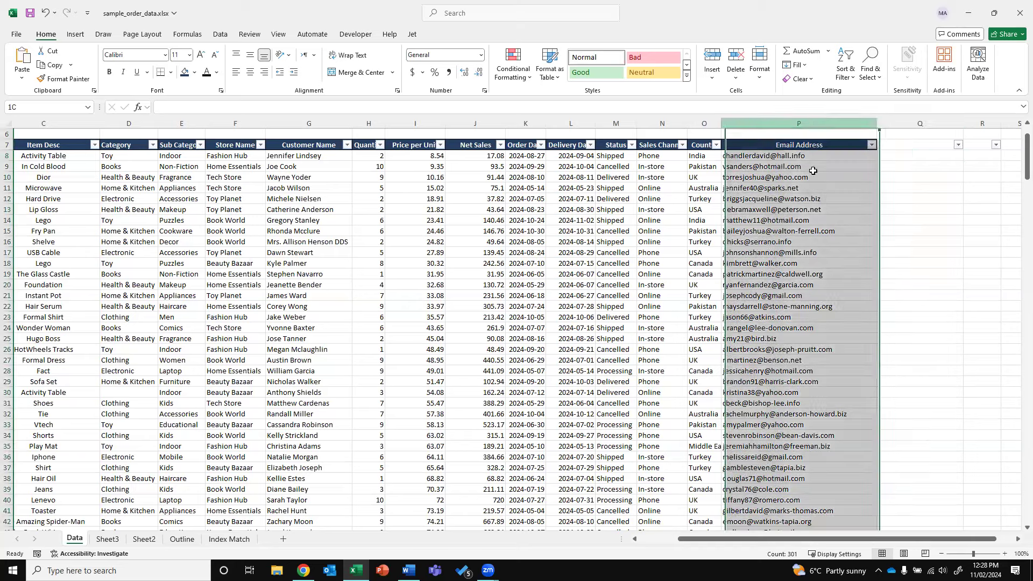
pyautogui.moveTo(816, 539); pyautogui.dragTo(834, 538)
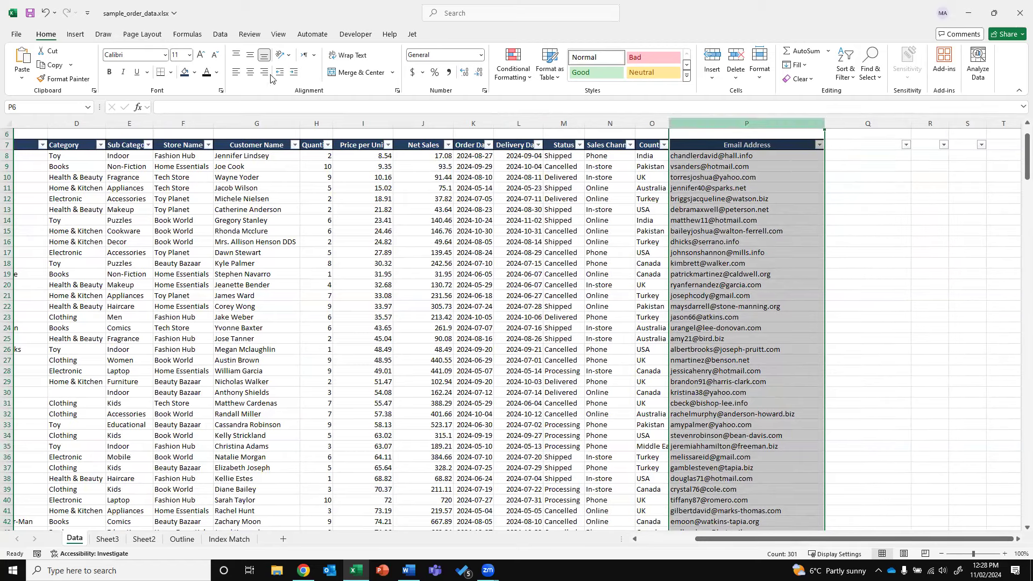
pyautogui.click(652, 540)
# Copy the Item ID column into column B of a new sheet
pyautogui.click(81, 122)
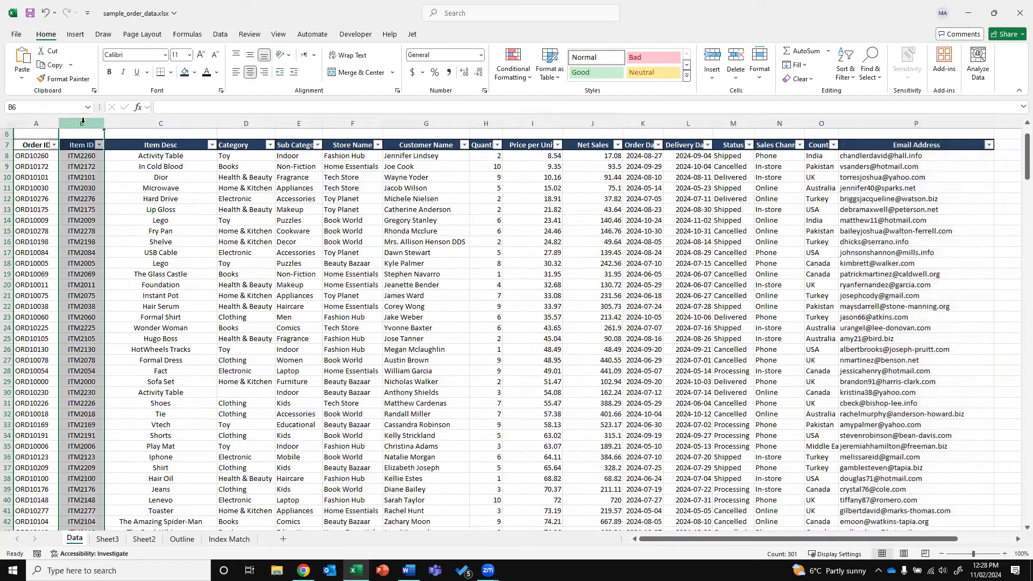
pyautogui.hotkey('ctrl', 'c')
pyautogui.click(283, 538)
pyautogui.click(65, 123)
pyautogui.hotkey('ctrl', 'v')
pyautogui.click(142, 165)
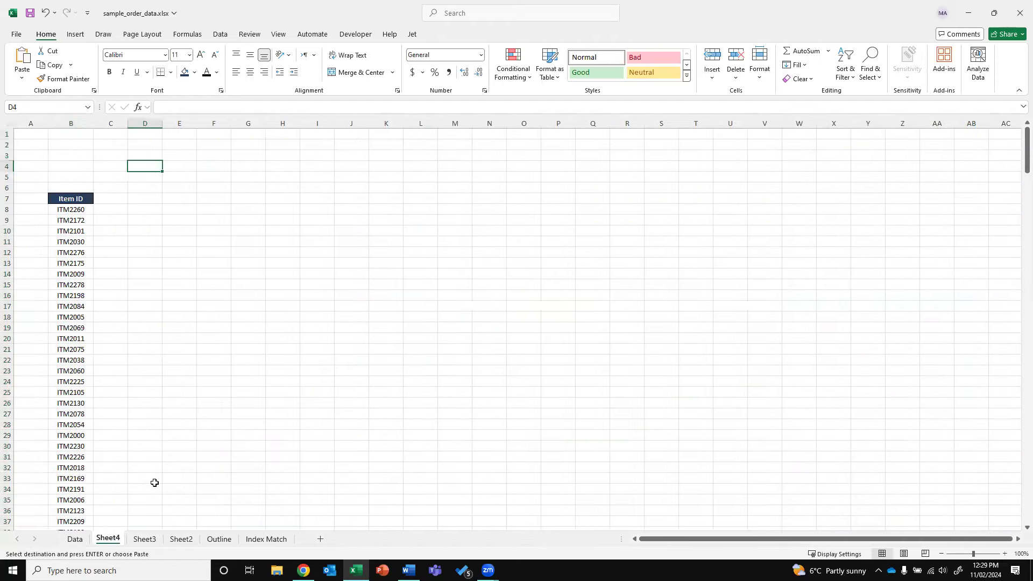
# Cancel the pending copy on the Data sheet and go to the Index Match sheet
pyautogui.click(74, 539)
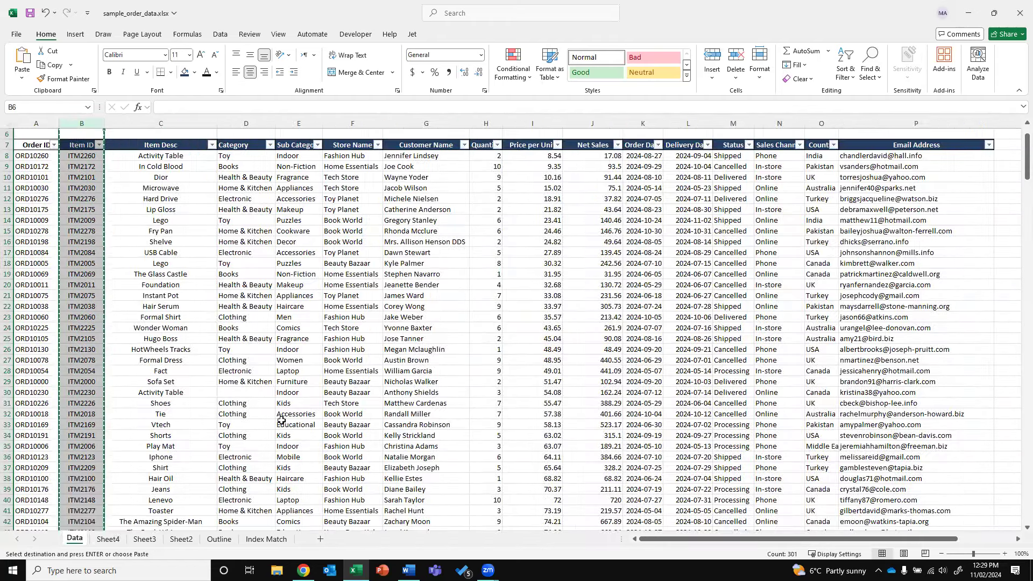
pyautogui.press('Escape')
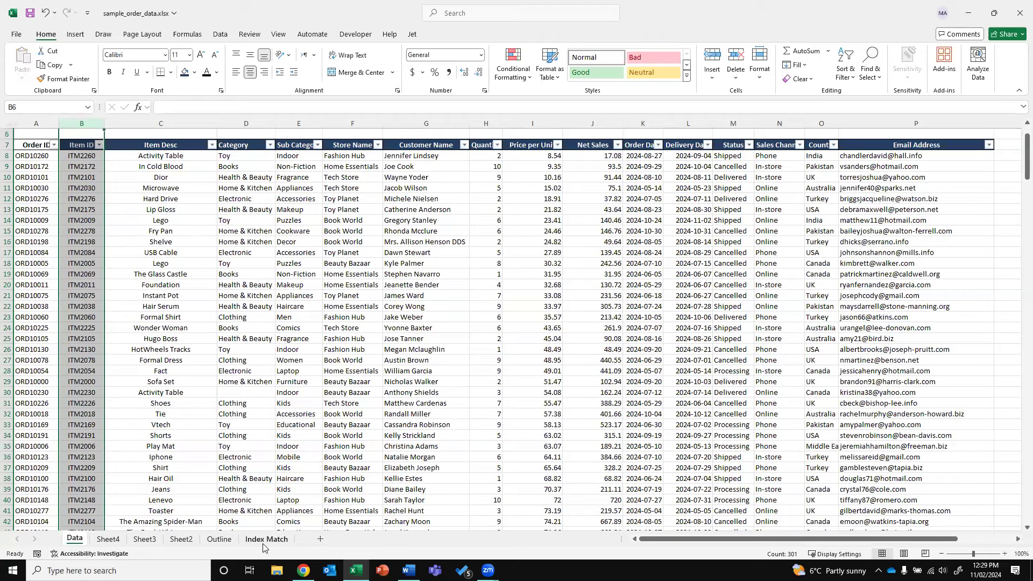
pyautogui.click(265, 539)
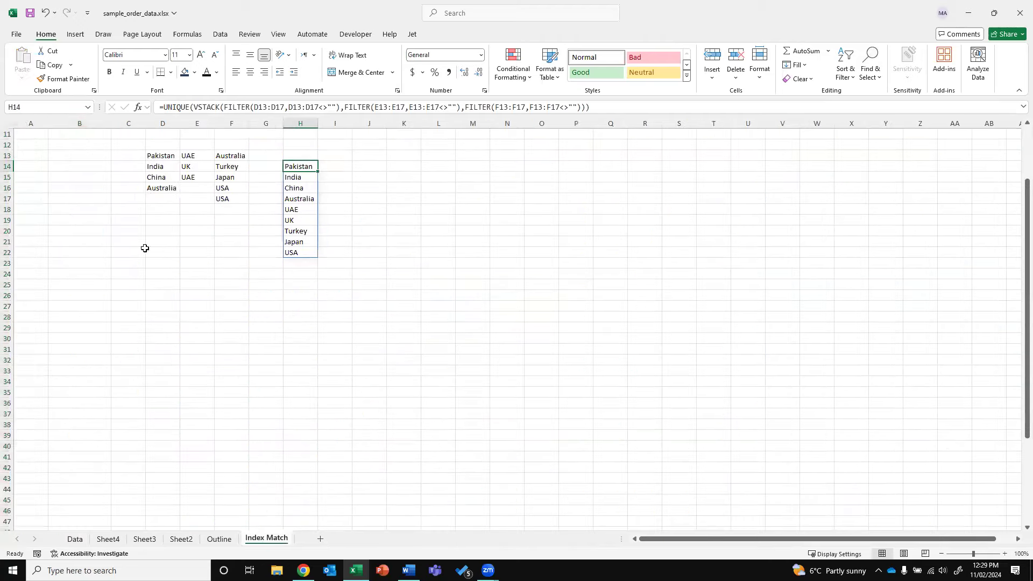
# Enter item codes ITM-001 in K14 and ITM-002 in K15
pyautogui.click(398, 168)
pyautogui.write('ITM')
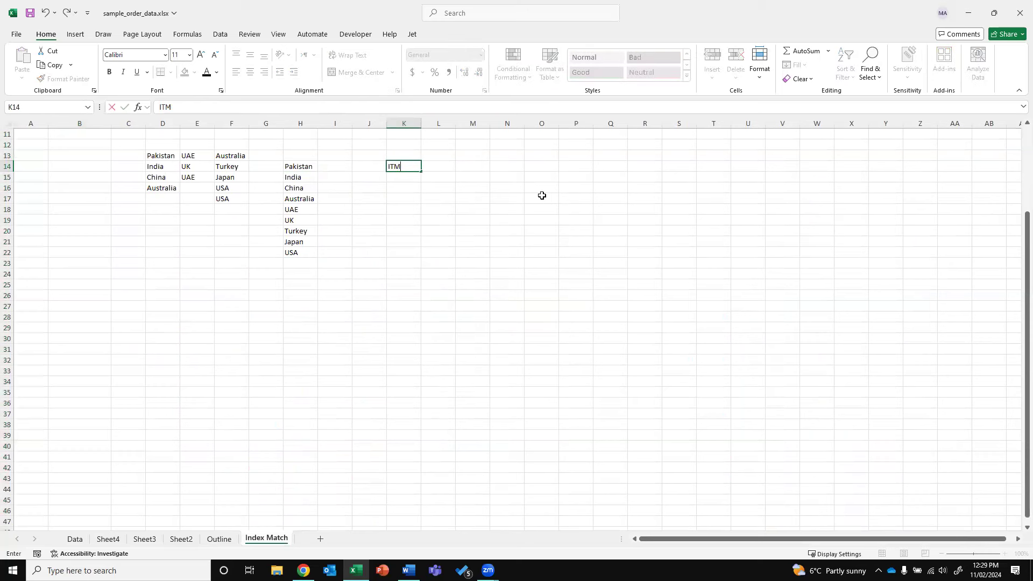
pyautogui.write('-001')
pyautogui.press('Return')
pyautogui.write('IE')
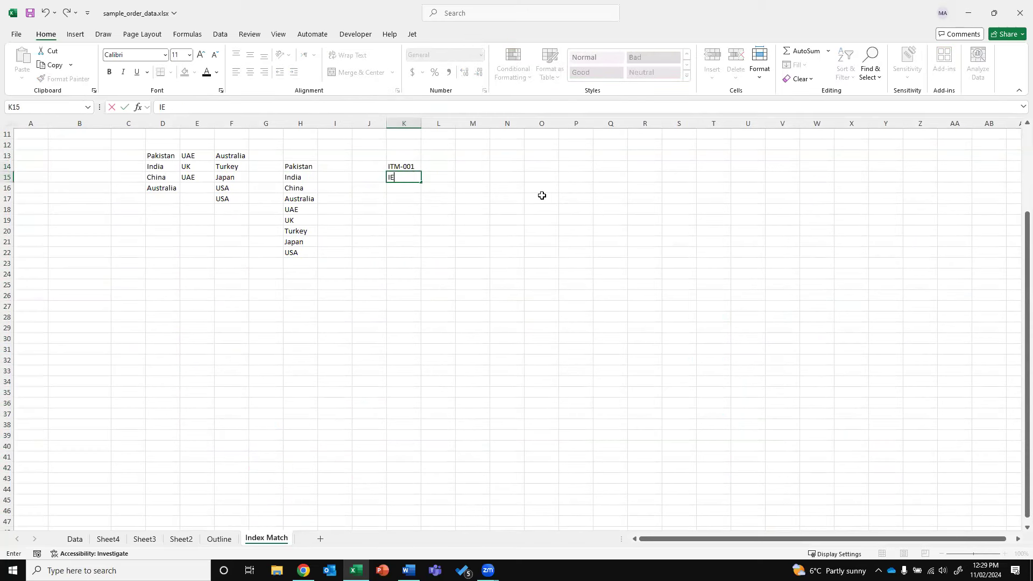
pyautogui.press('BackSpace')
pyautogui.write('TM')
pyautogui.press('Return')
# Fill the item codes down to row 44 (ITM-031) and select column K
pyautogui.click(403, 166)
pyautogui.moveTo(420, 172); pyautogui.dragTo(421, 183)
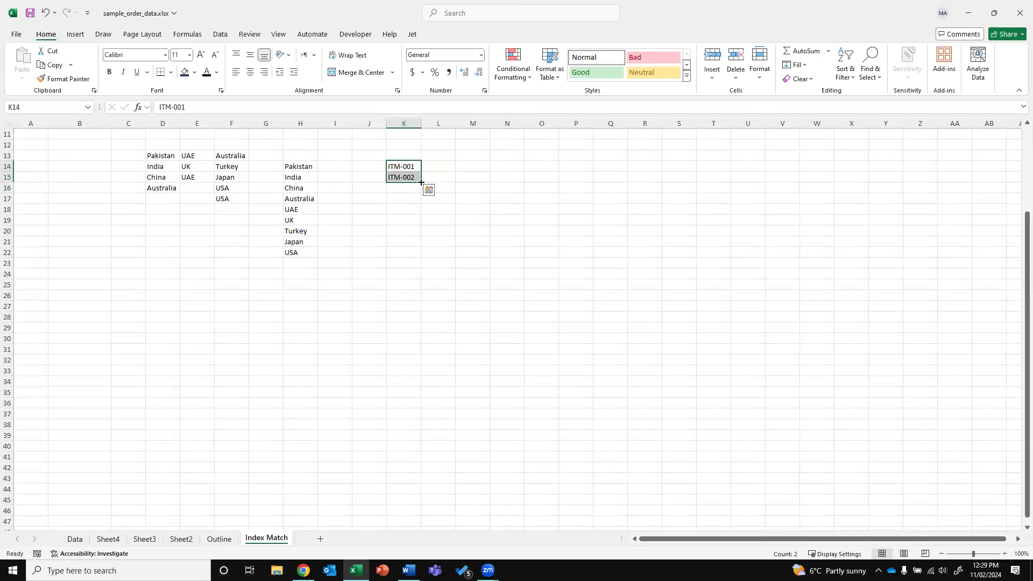
pyautogui.moveTo(466, 490); pyautogui.dragTo(467, 491)
pyautogui.click(581, 382)
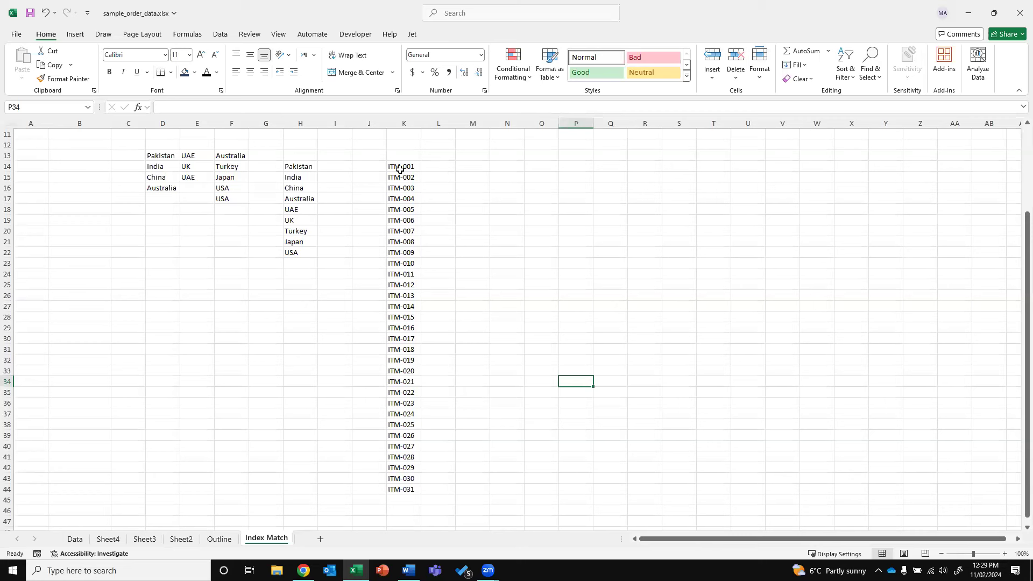
pyautogui.click(404, 123)
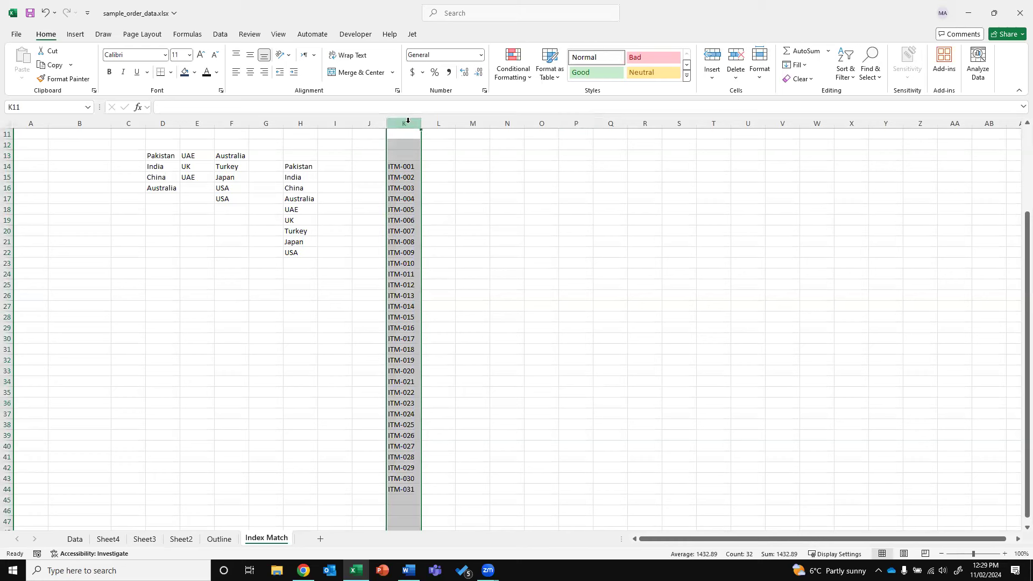
pyautogui.click(225, 36)
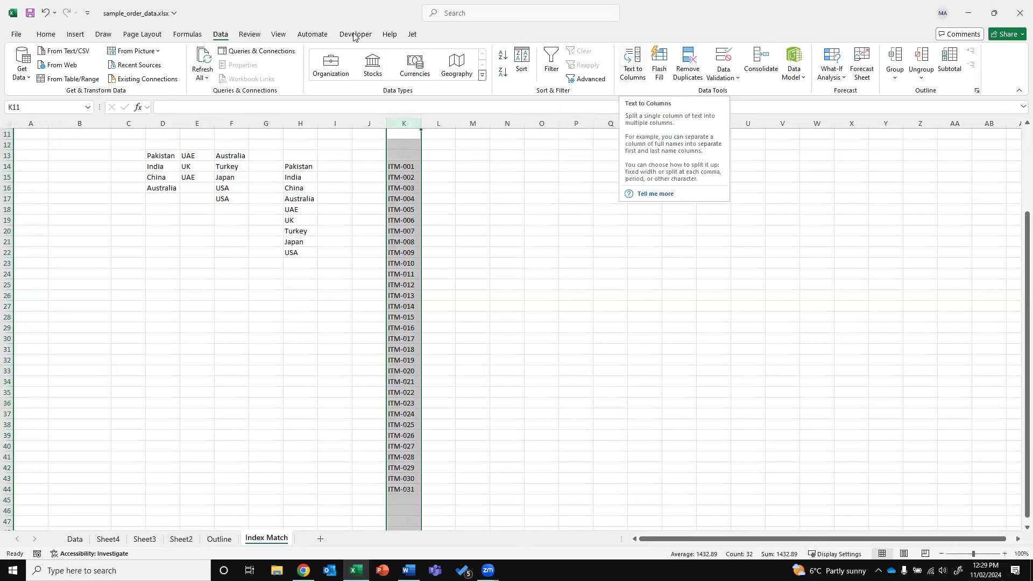
pyautogui.click(635, 68)
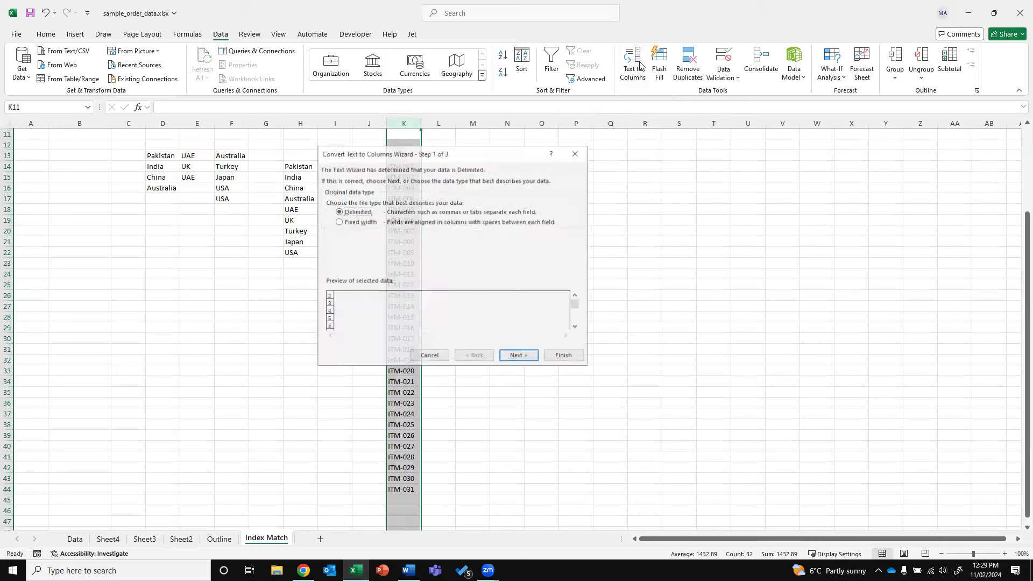
pyautogui.click(524, 357)
pyautogui.click(328, 242)
pyautogui.click(329, 201)
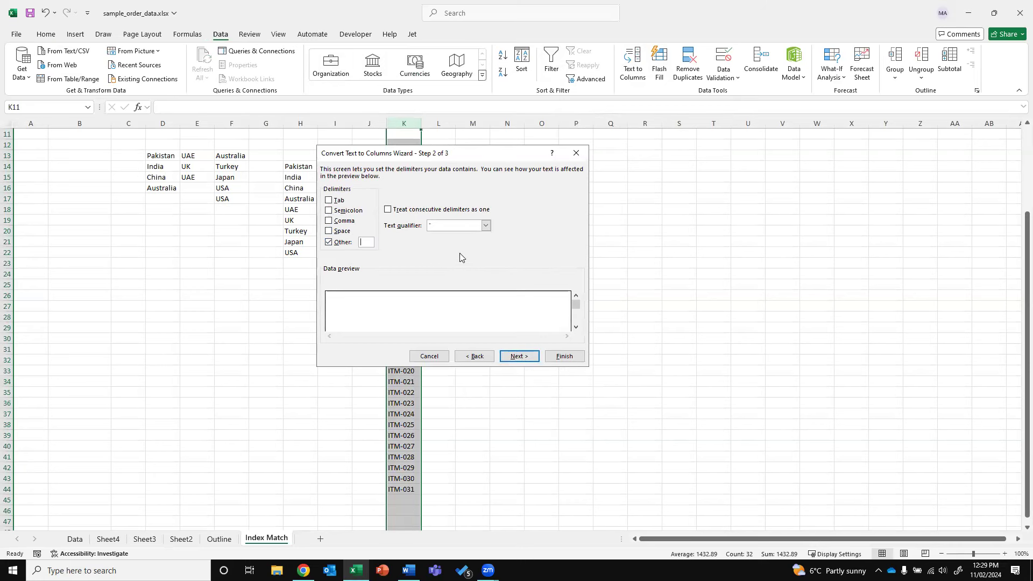
pyautogui.click(513, 355)
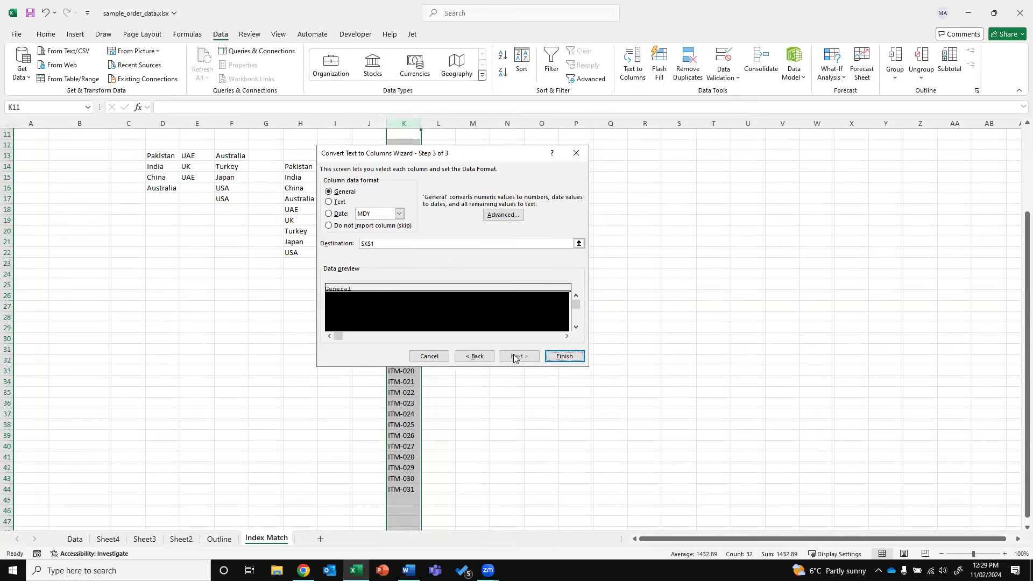
pyautogui.click(564, 357)
pyautogui.click(531, 316)
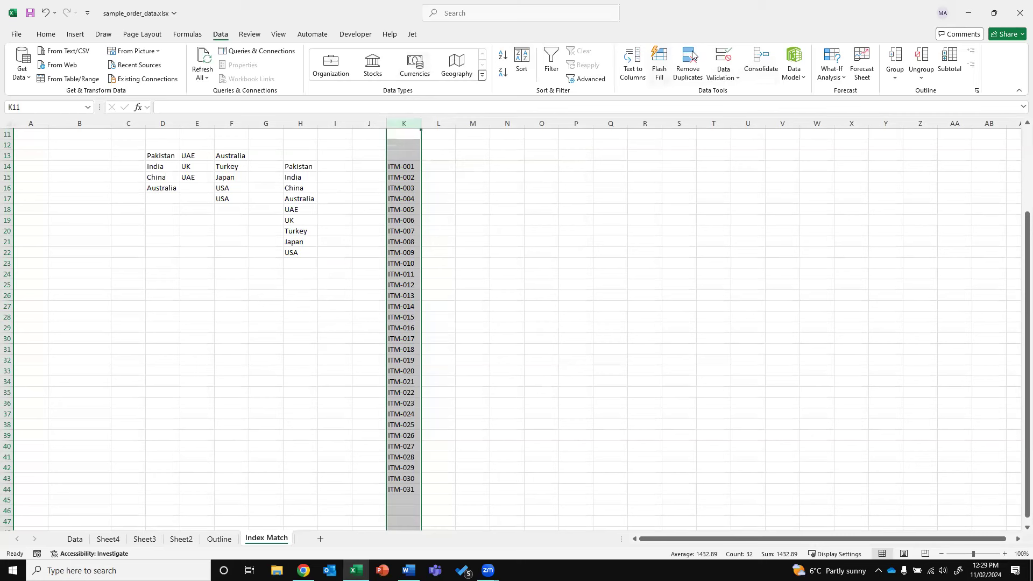
pyautogui.click(640, 63)
pyautogui.click(534, 356)
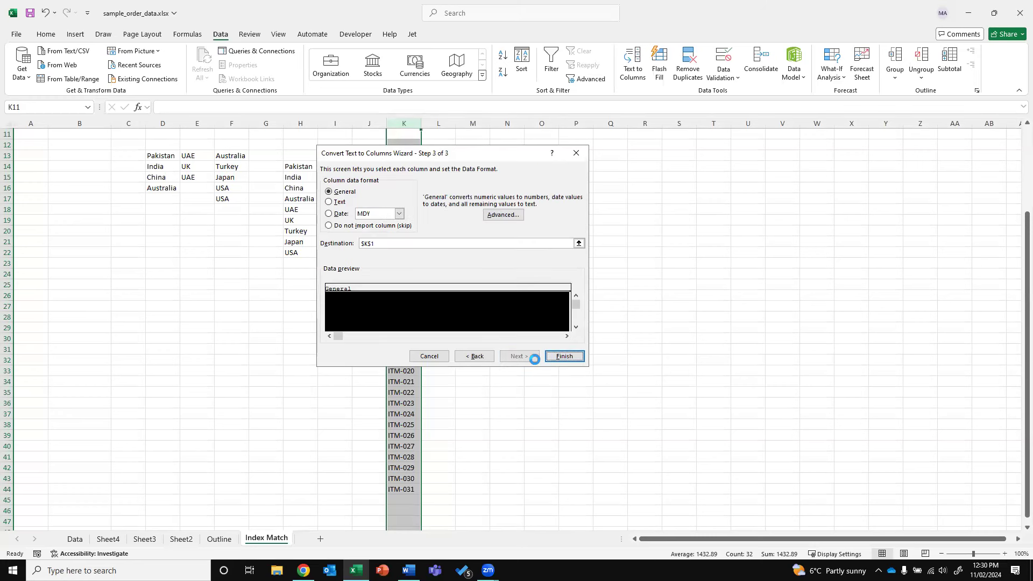
pyautogui.click(564, 356)
pyautogui.press('Return')
pyautogui.click(412, 166)
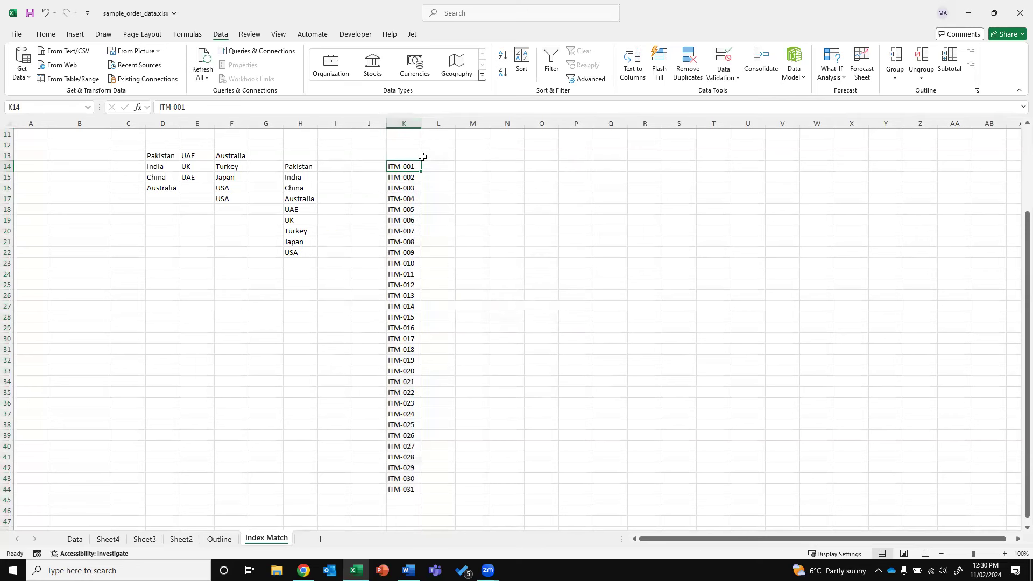
pyautogui.click(404, 123)
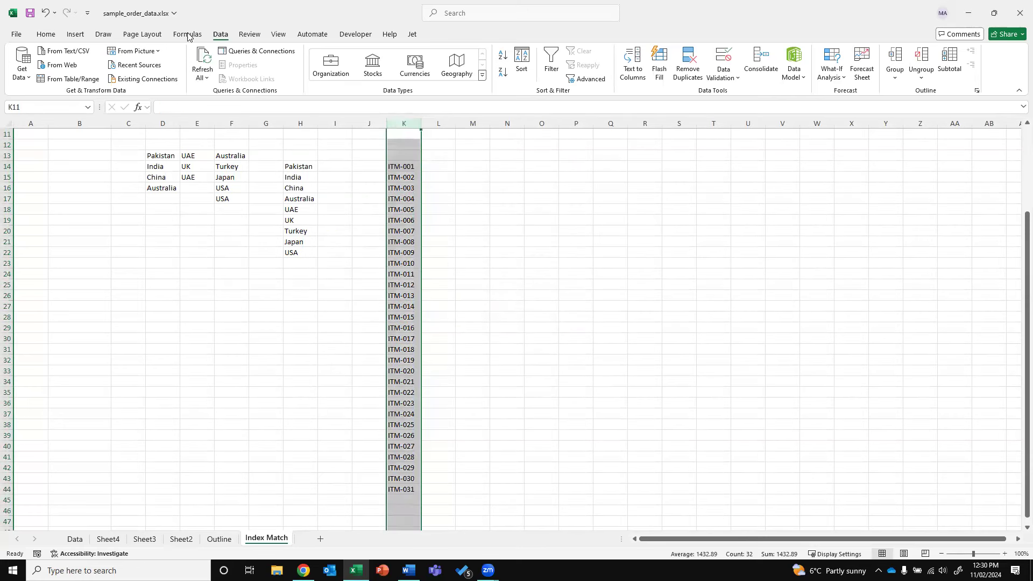
pyautogui.click(75, 538)
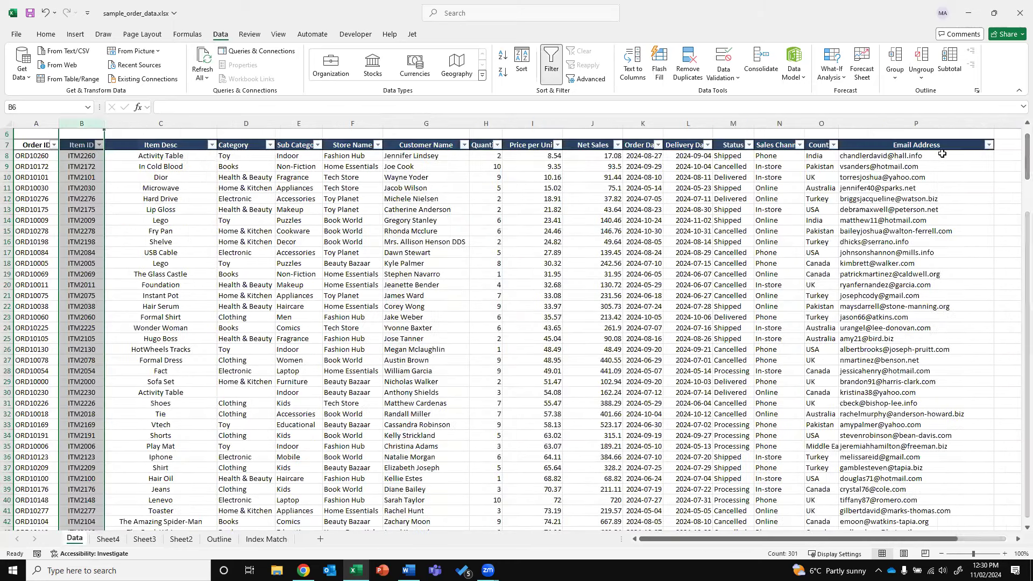
pyautogui.press('Down')
pyautogui.press('Down')
pyautogui.hotkey('ctrl', 'Right')
pyautogui.press('Right')
pyautogui.press('Right')
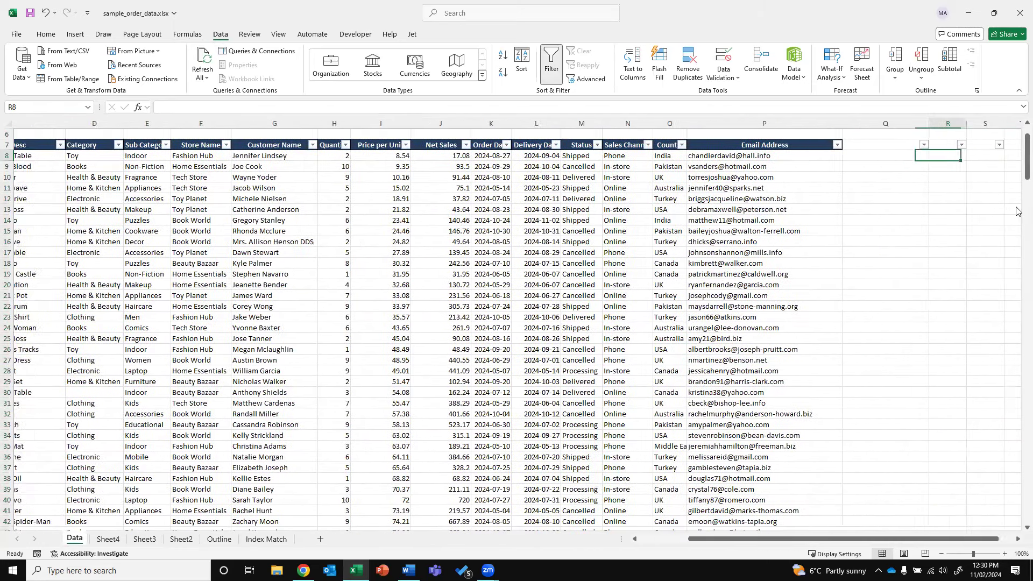
pyautogui.press('Left')
pyautogui.click(266, 539)
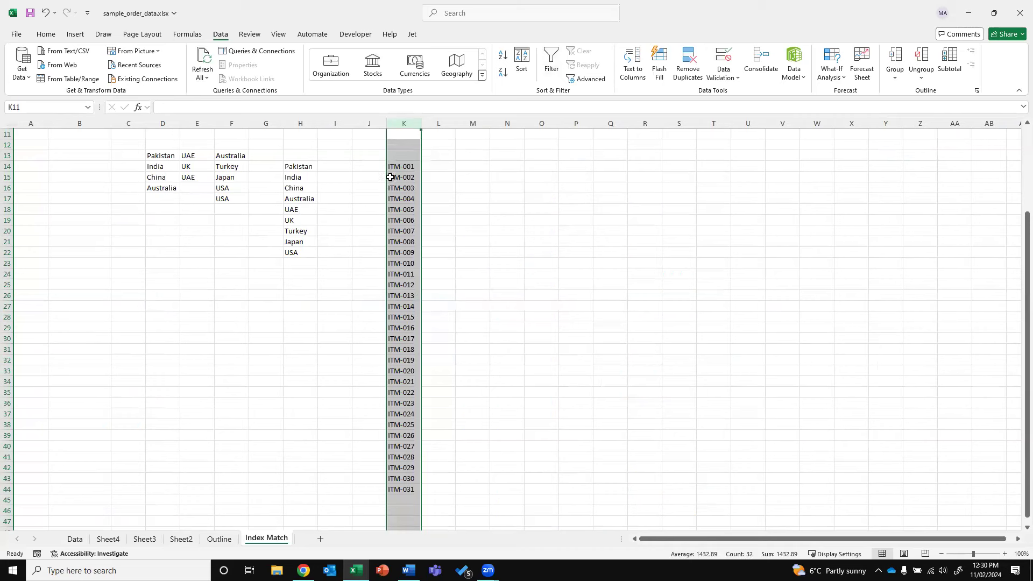
# Replace the hyphens in K14 and K15 with spaces, giving ITM 001 and ITM 002
pyautogui.click(405, 168)
pyautogui.press('F2')
pyautogui.press('Left')
pyautogui.press('Left')
pyautogui.press('Left')
pyautogui.press('BackSpace')
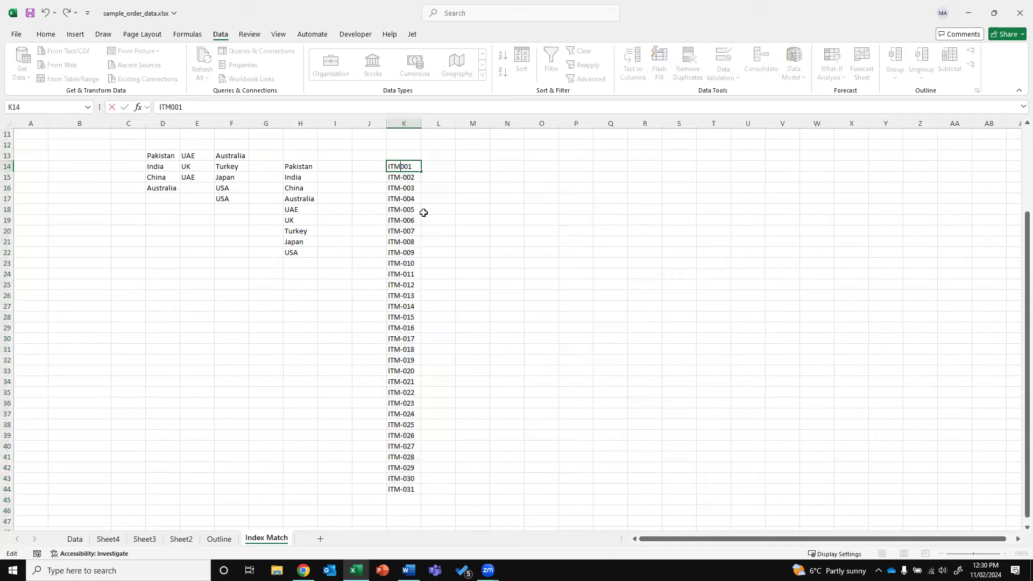
pyautogui.press('Return')
pyautogui.press('Up')
pyautogui.press('Down')
pyautogui.press('F2')
pyautogui.press('Left')
pyautogui.press('Left')
pyautogui.press('Left')
pyautogui.press('Left')
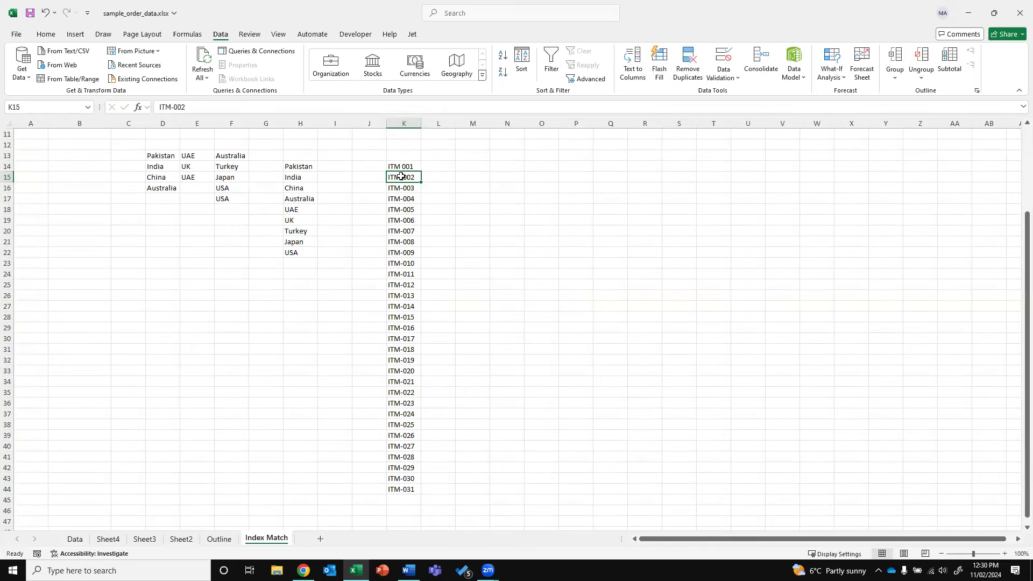
pyautogui.press('Delete')
pyautogui.press('Return')
# Fill ITM 001–ITM 031 down column K and run Text to Columns with Tab delimiter
pyautogui.moveTo(414, 168); pyautogui.dragTo(421, 184)
pyautogui.doubleClick(421, 183)
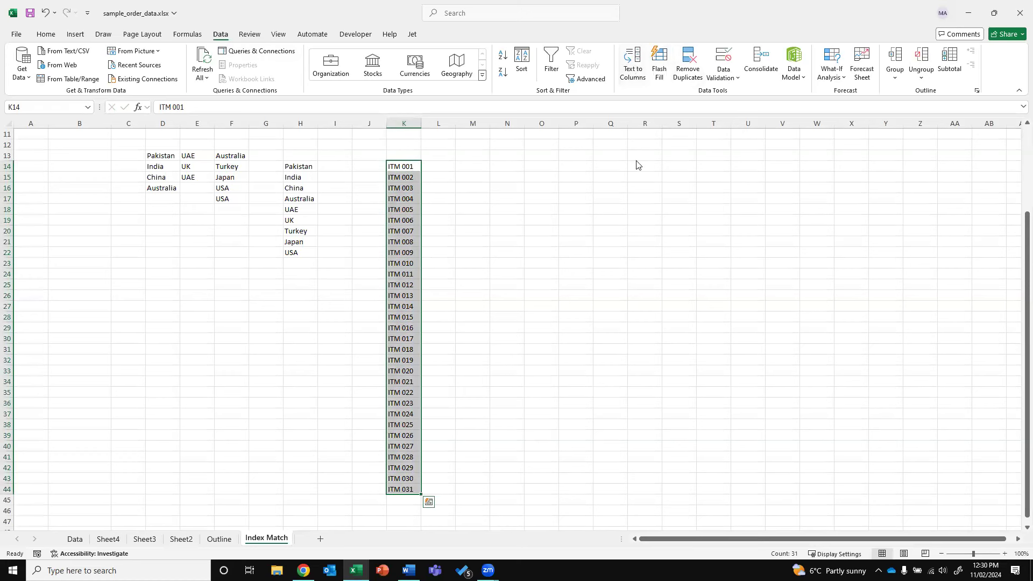
pyautogui.click(632, 65)
pyautogui.click(517, 356)
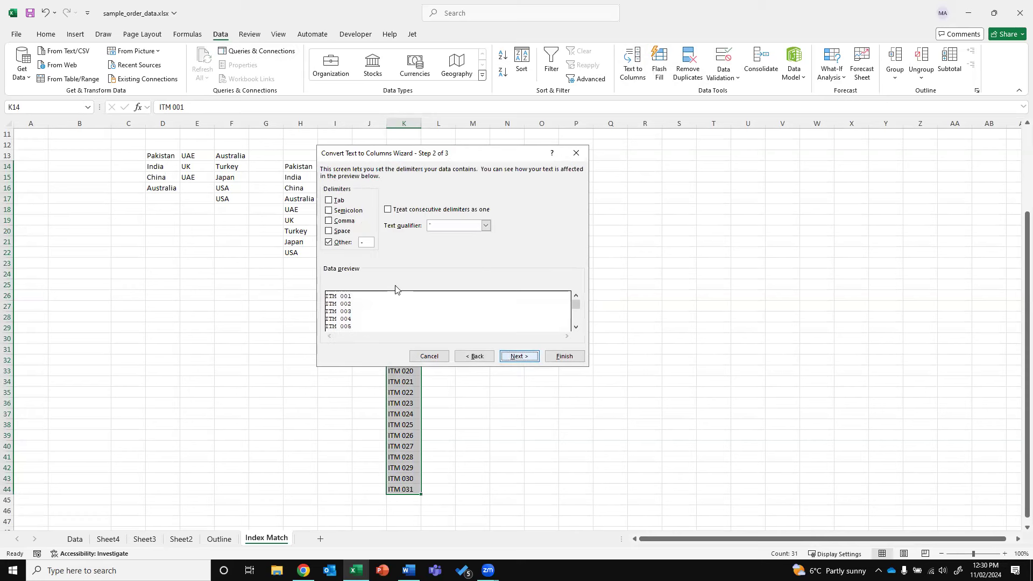
pyautogui.click(329, 201)
pyautogui.click(516, 356)
pyautogui.click(563, 356)
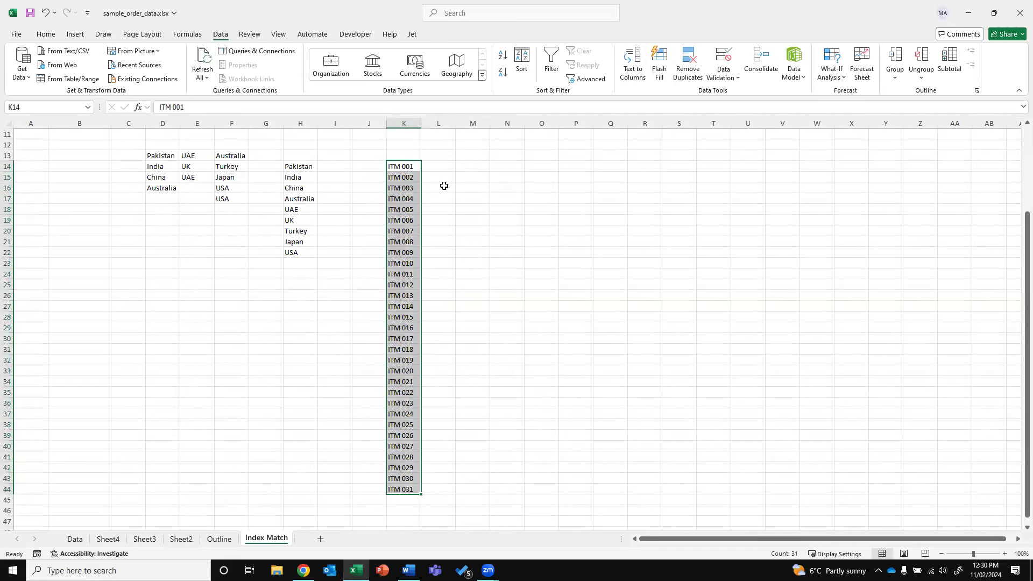
pyautogui.click(75, 538)
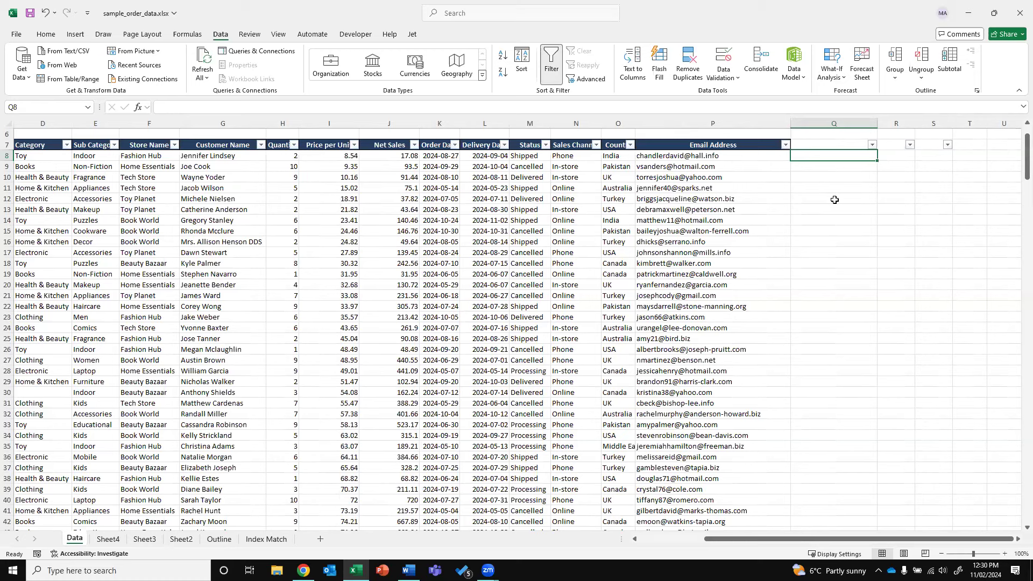
# Add the headers Username in Q7 and Domain in R7
pyautogui.press('Up')
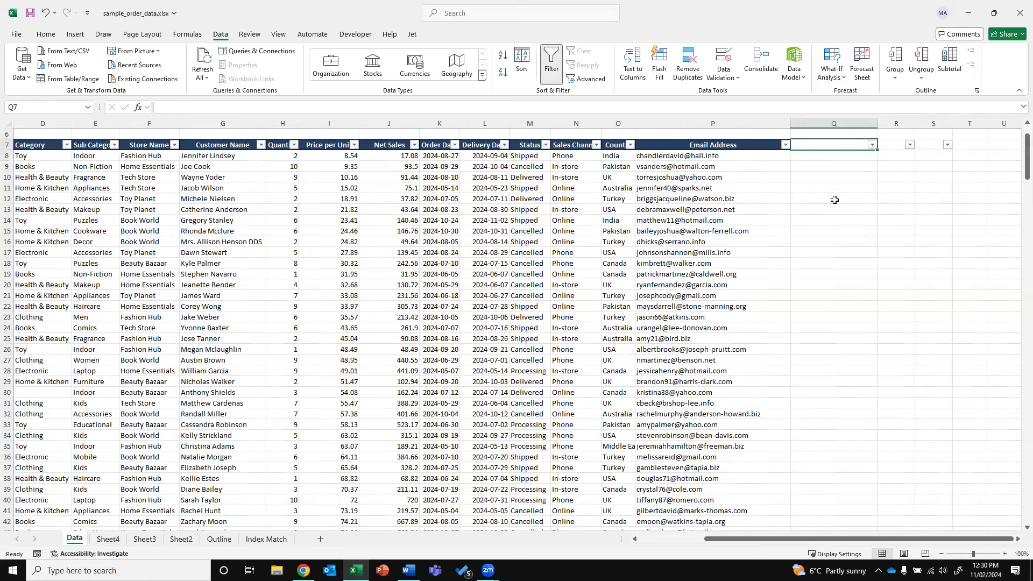
pyautogui.write('uSERNAME')
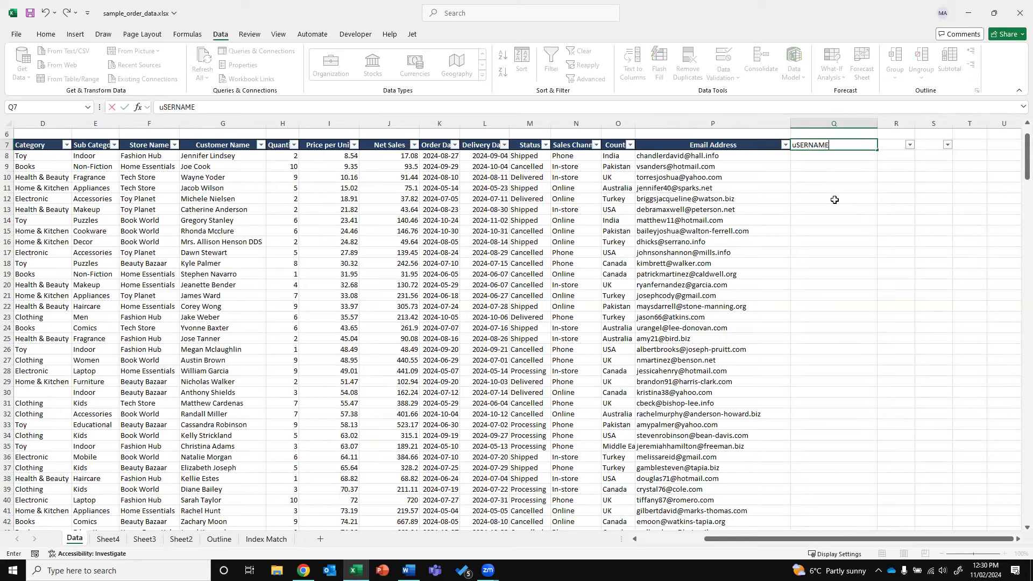
pyautogui.press('Tab')
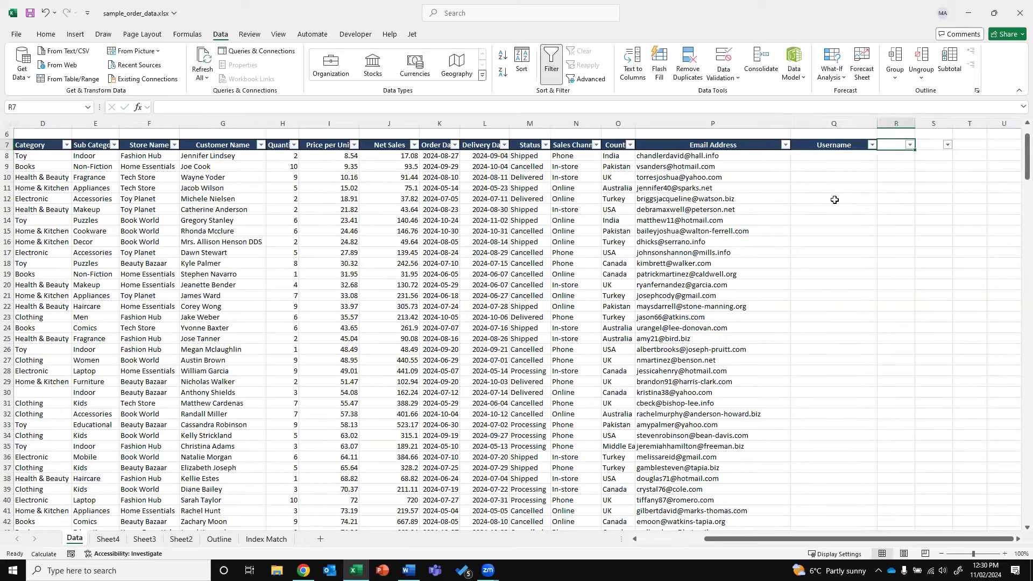
pyautogui.write('Domain')
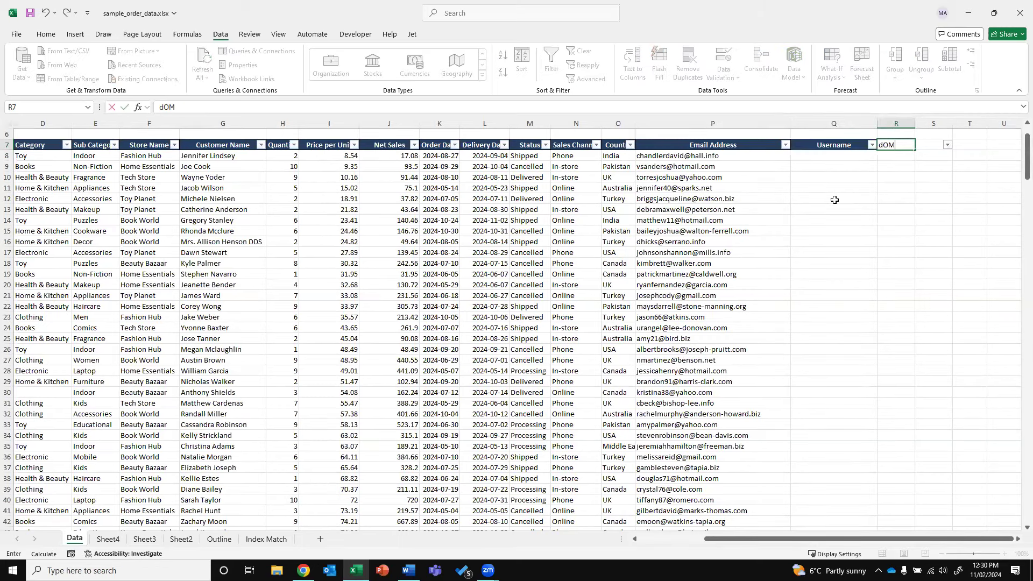
pyautogui.press('Return')
# Enter =TEXTBEFORE(P8,"@") in Q8 to extract the e-mail's username
pyautogui.write('=')
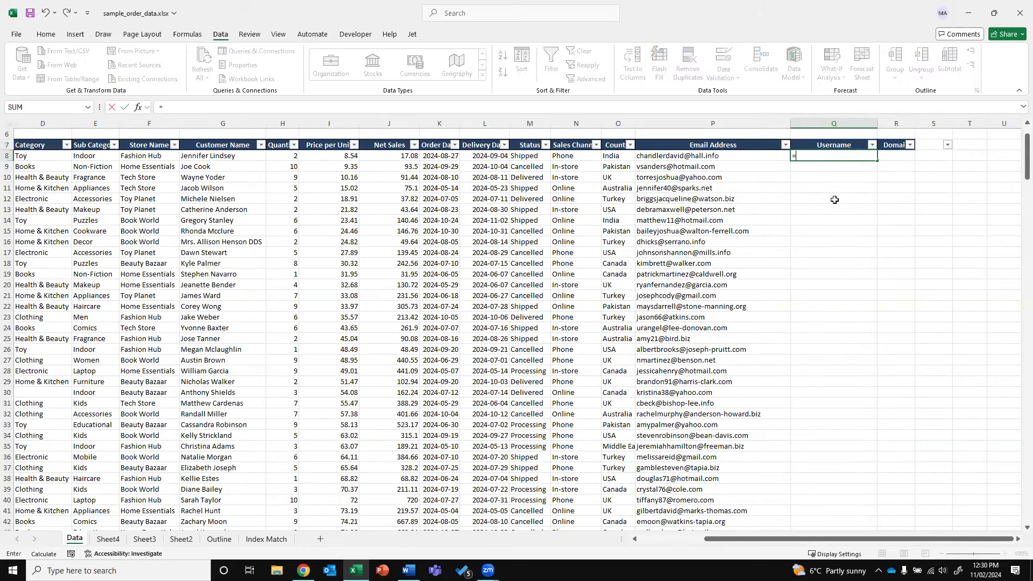
pyautogui.write('t')
pyautogui.press('BackSpace')
pyautogui.write('TEX')
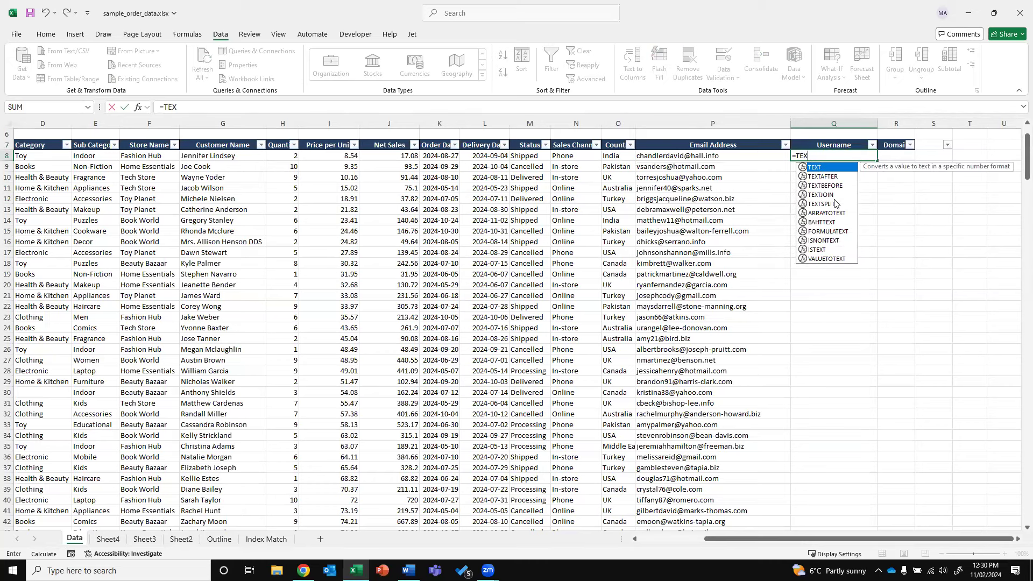
pyautogui.write('TBEFORE(')
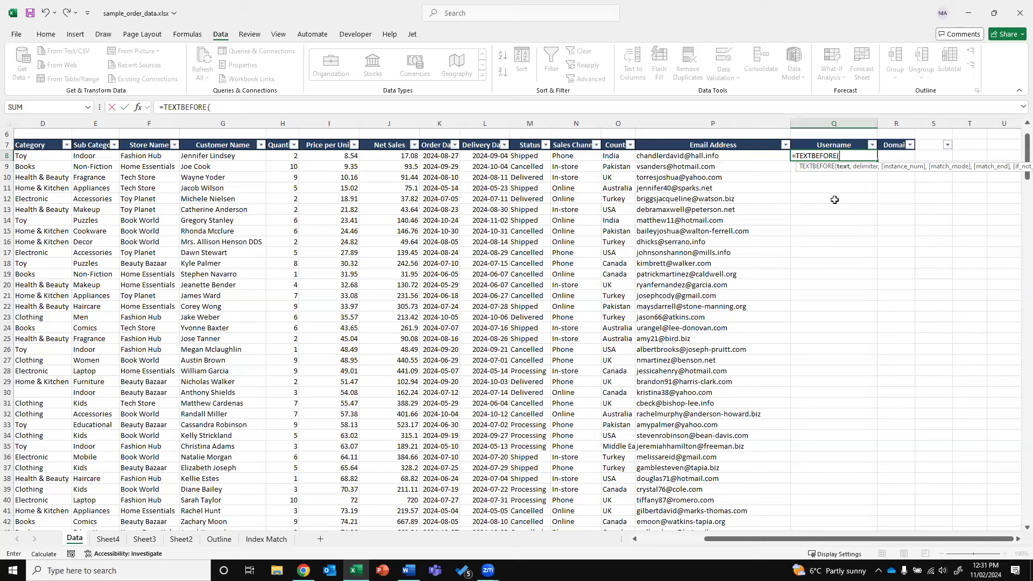
pyautogui.click(676, 157)
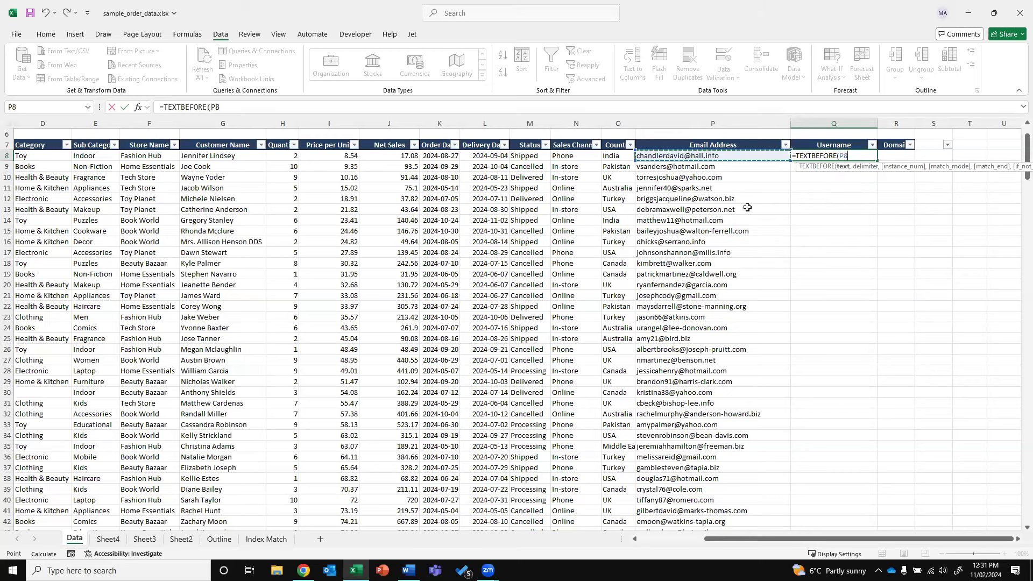
pyautogui.write(',')
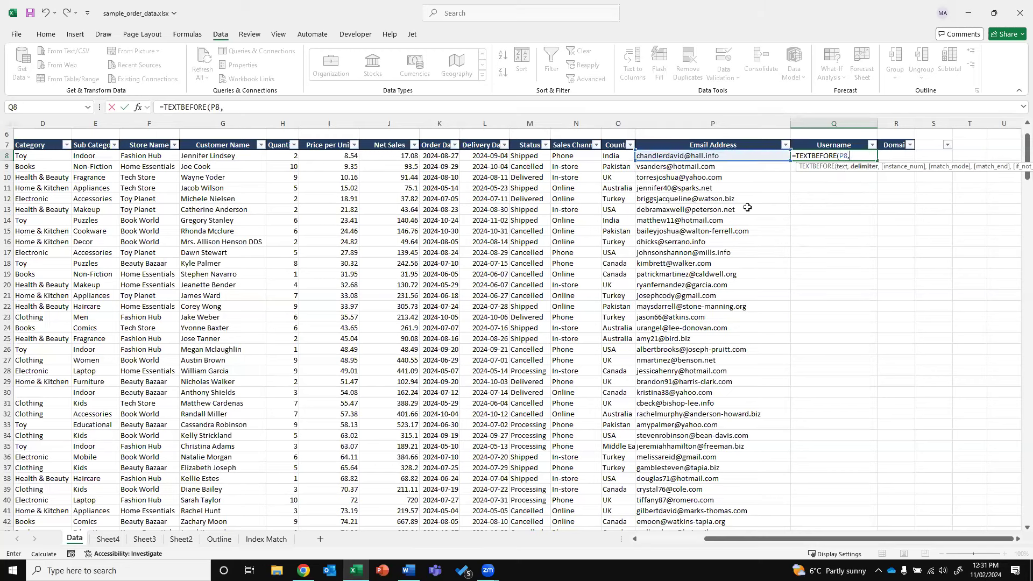
pyautogui.write('"@")')
pyautogui.press('Return')
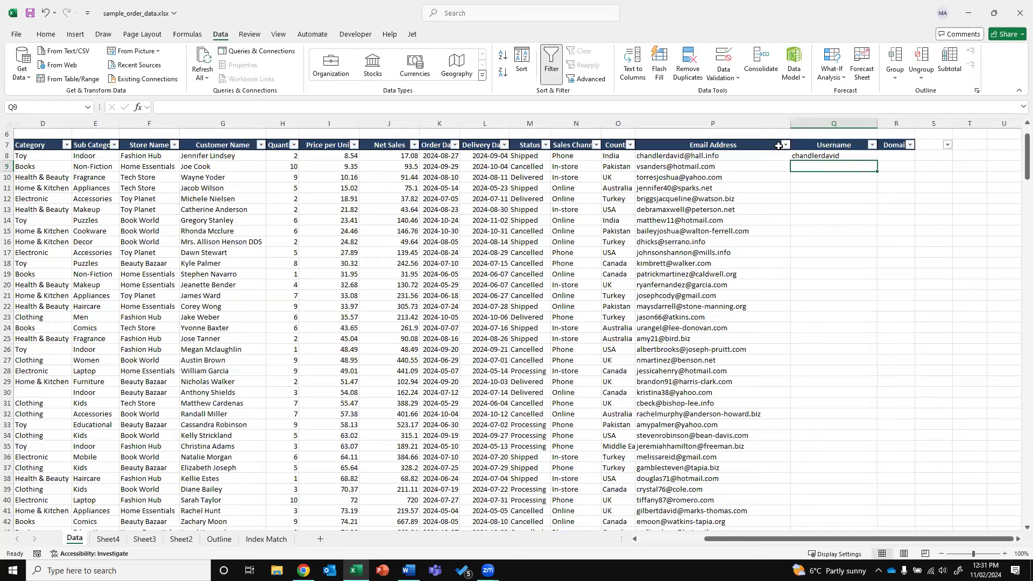
pyautogui.click(895, 157)
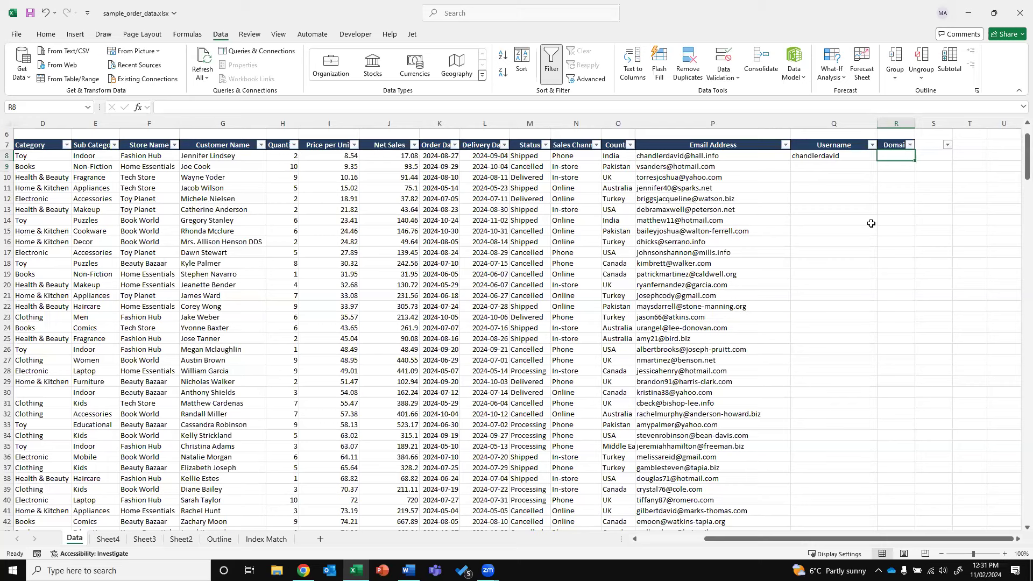
pyautogui.write('=')
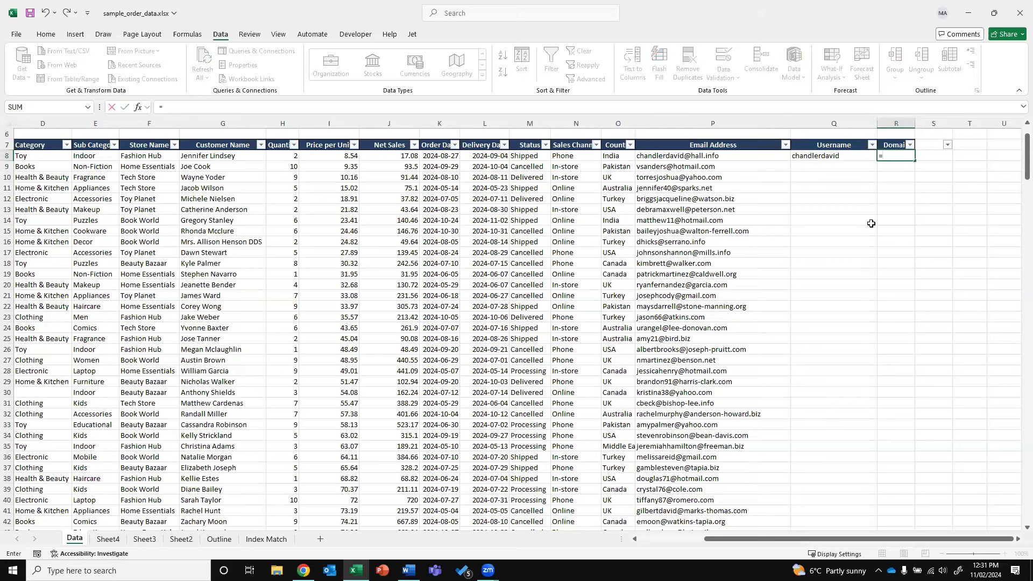
pyautogui.write('TE')
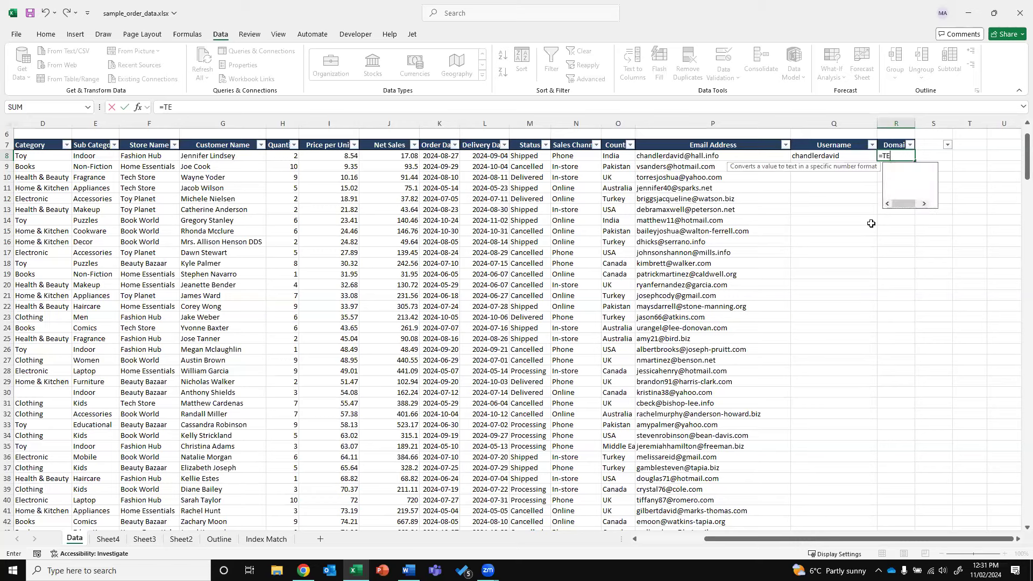
pyautogui.write('XTAFTER(')
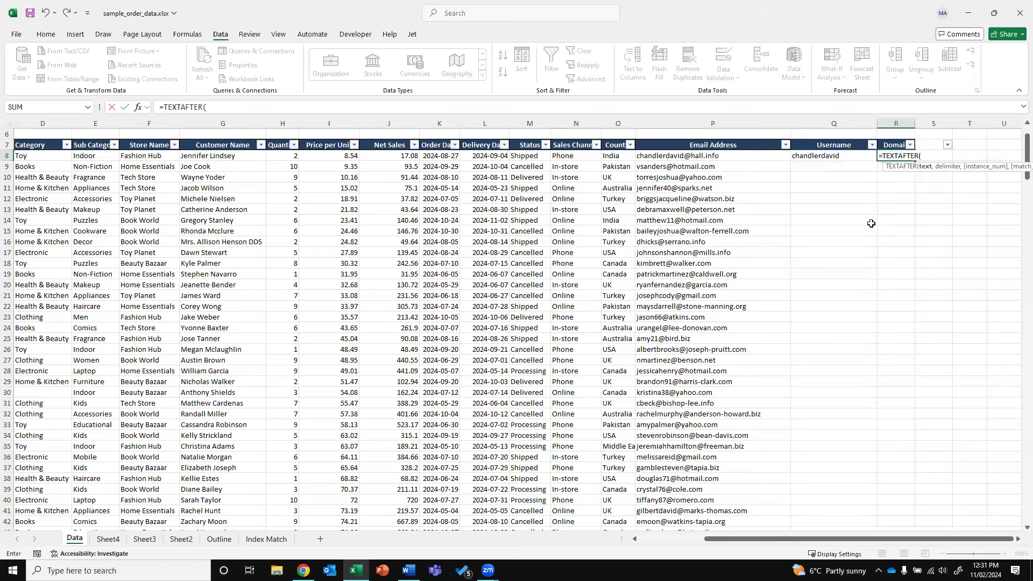
# Complete =TEXTAFTER(P8,"@") in R8, fill Q8:R8 down the table, and autofit column R
pyautogui.click(720, 155)
pyautogui.write(',"@")')
pyautogui.hotkey('ctrl', 'Return')
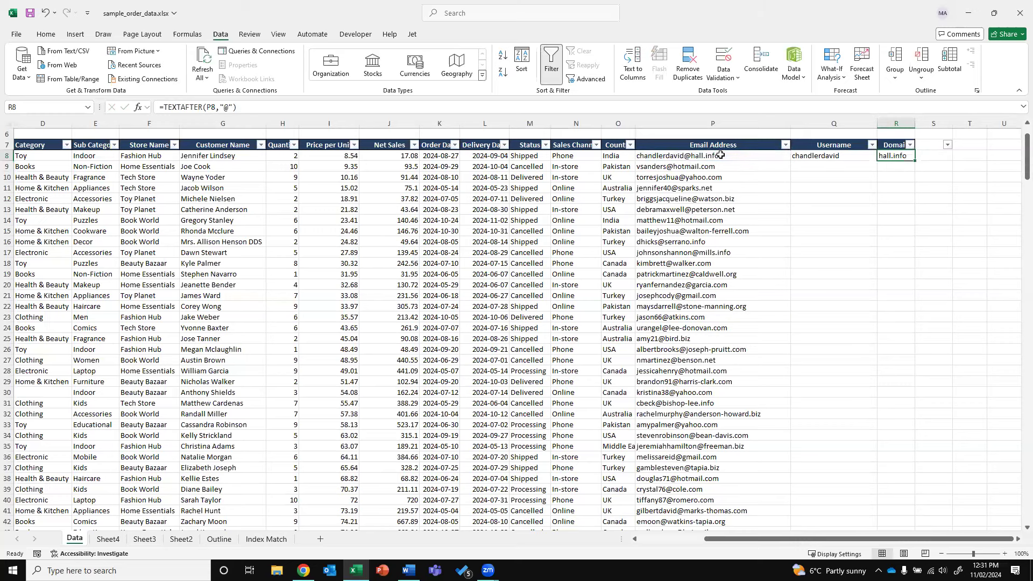
pyautogui.moveTo(796, 155); pyautogui.dragTo(882, 155)
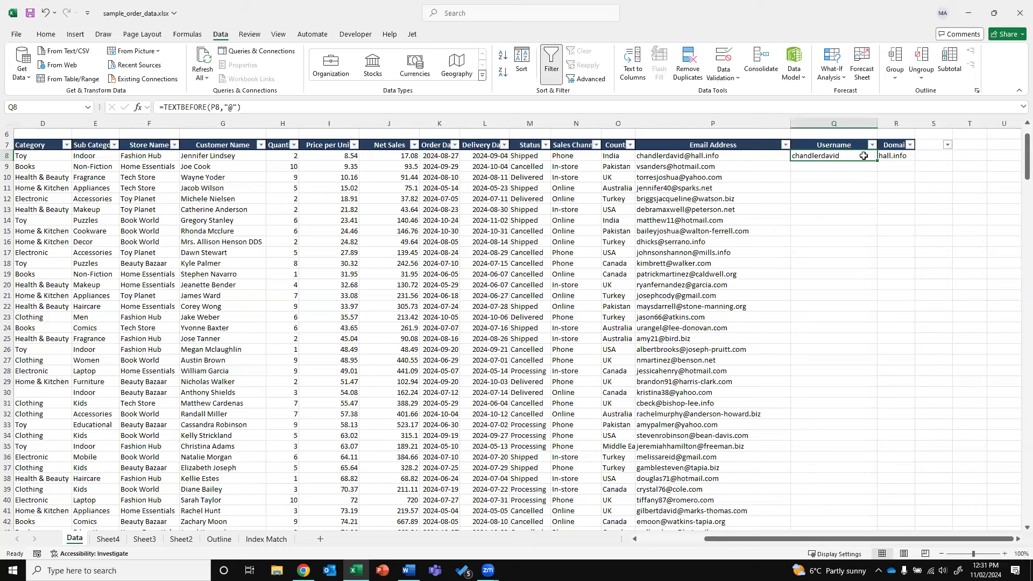
pyautogui.doubleClick(909, 161)
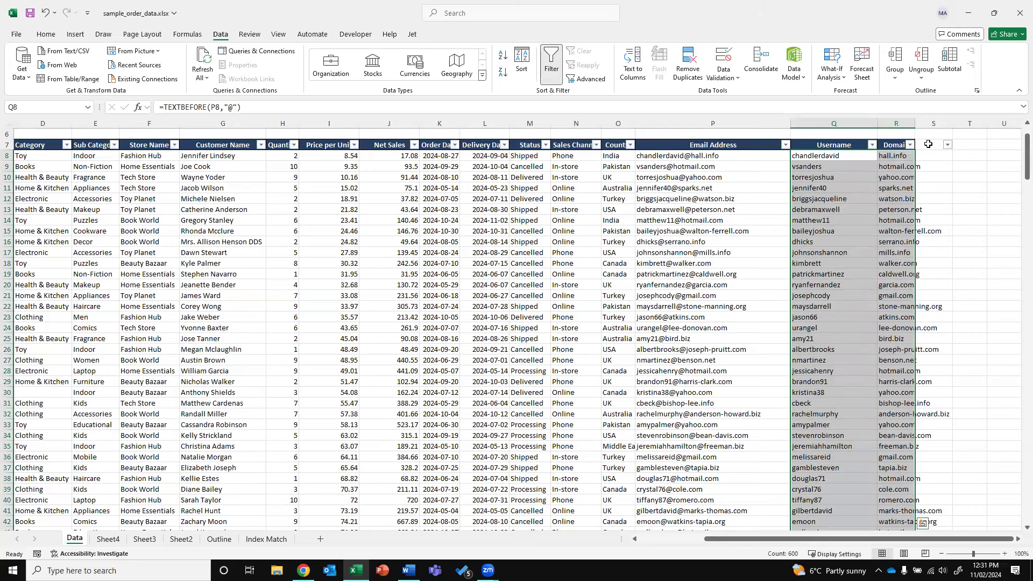
pyautogui.click(927, 144)
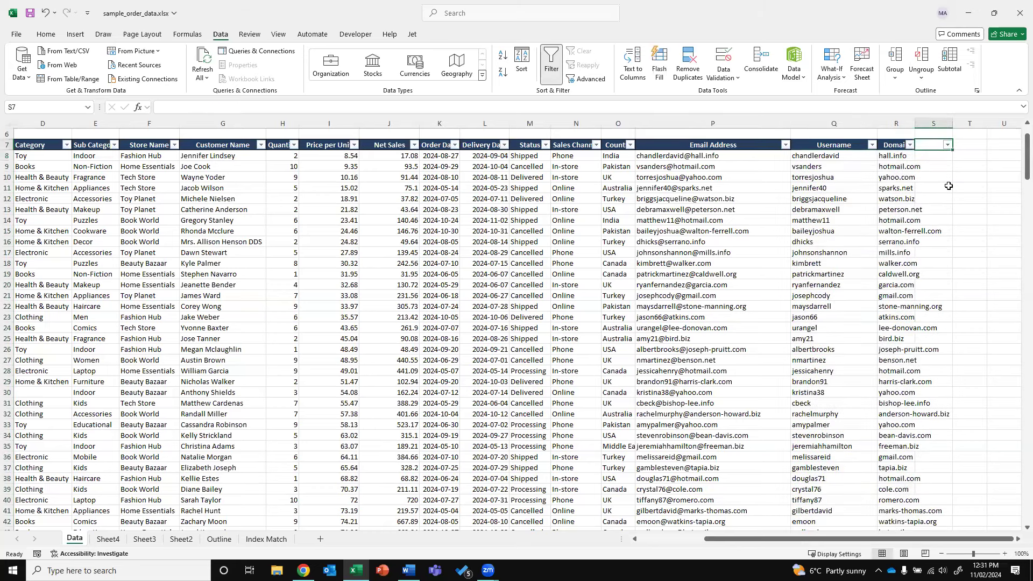
pyautogui.doubleClick(914, 123)
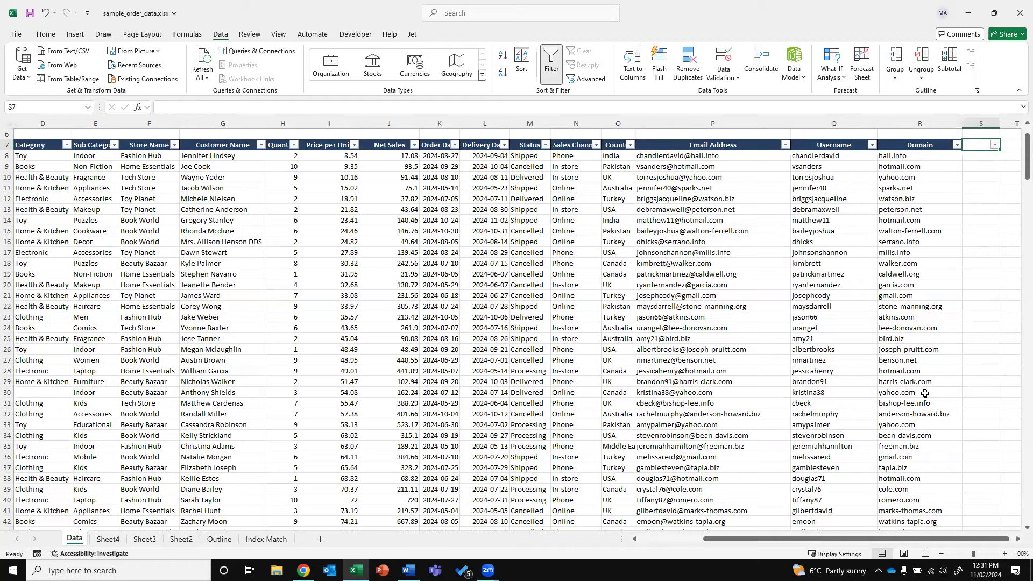
pyautogui.click(647, 539)
# Insert an empty column C after Item ID
pyautogui.hscroll(-2, 142, 252)
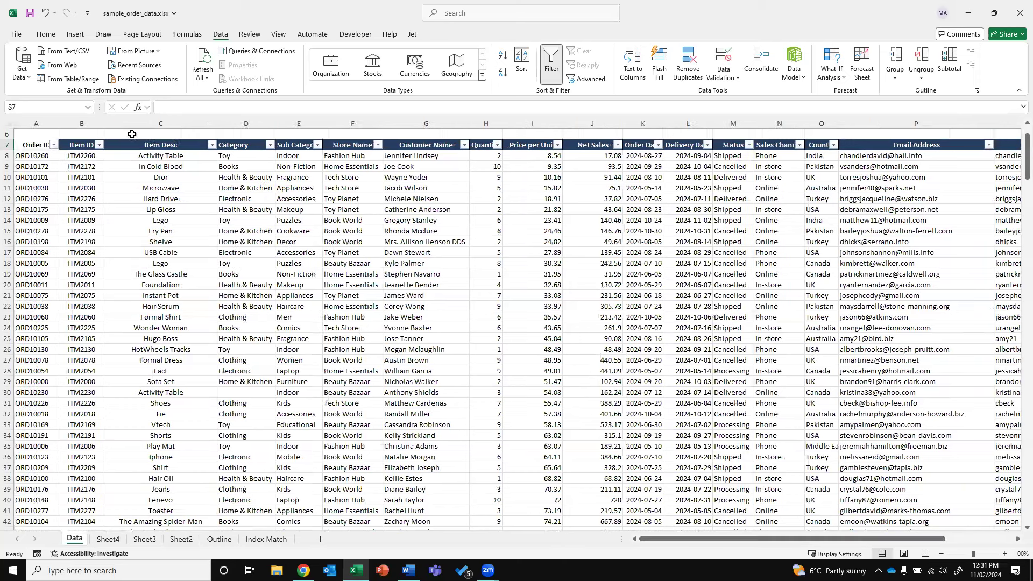
pyautogui.rightClick(137, 124)
pyautogui.press('Escape')
pyautogui.hotkey('ctrl', 'shift', '+')
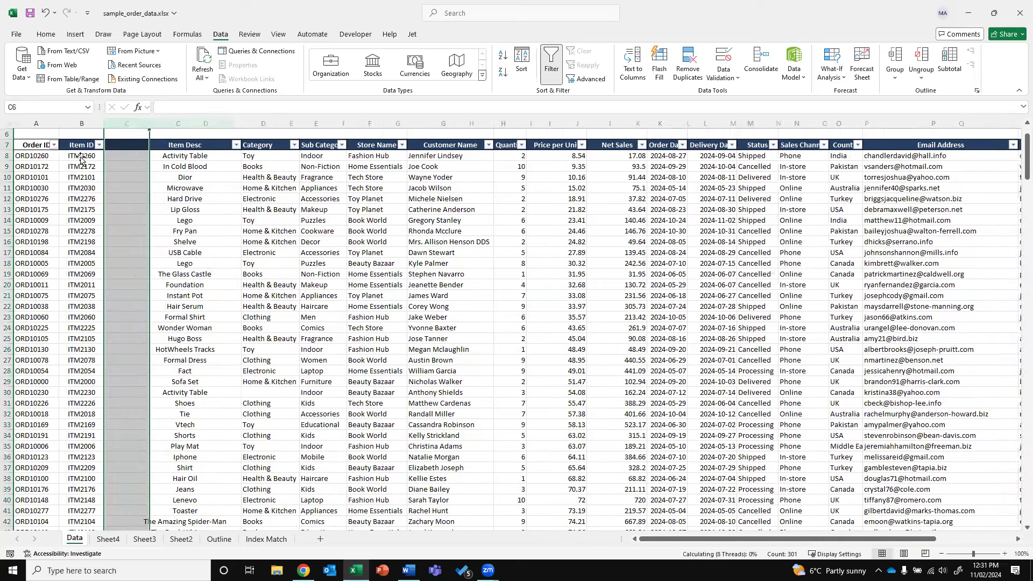
# Lengthen the Item IDs in B8 to ITM2260000 and in B12 to ITM227600
pyautogui.click(81, 155)
pyautogui.click(241, 112)
pyautogui.write('000')
pyautogui.press('Return')
pyautogui.press('Down')
pyautogui.press('Down')
pyautogui.press('Down')
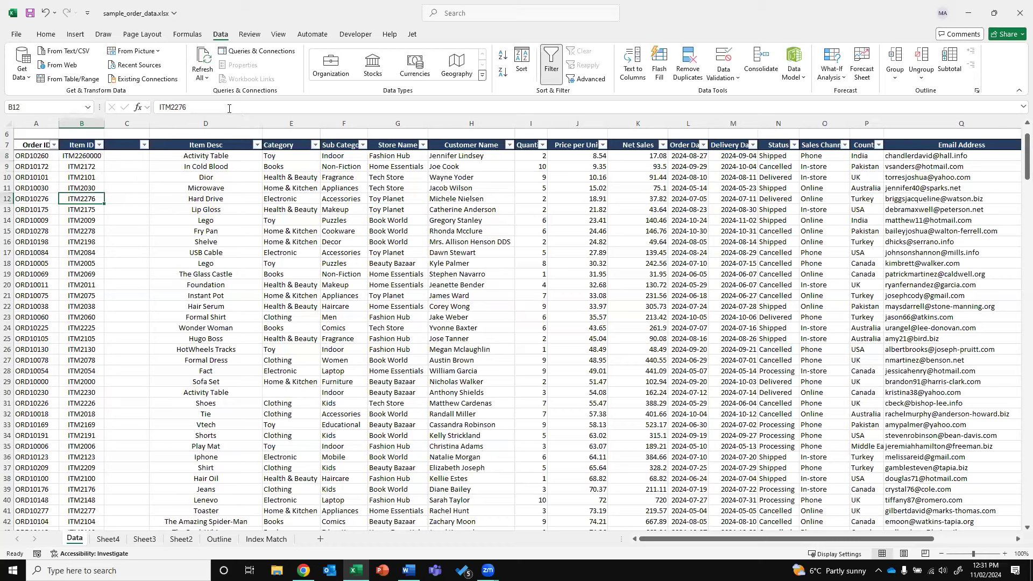
pyautogui.click(229, 106)
pyautogui.write('00')
pyautogui.press('Return')
pyautogui.press('Down')
pyautogui.press('Down')
# Enter =LEN(B11) in C11 to measure the Item ID length
pyautogui.click(124, 188)
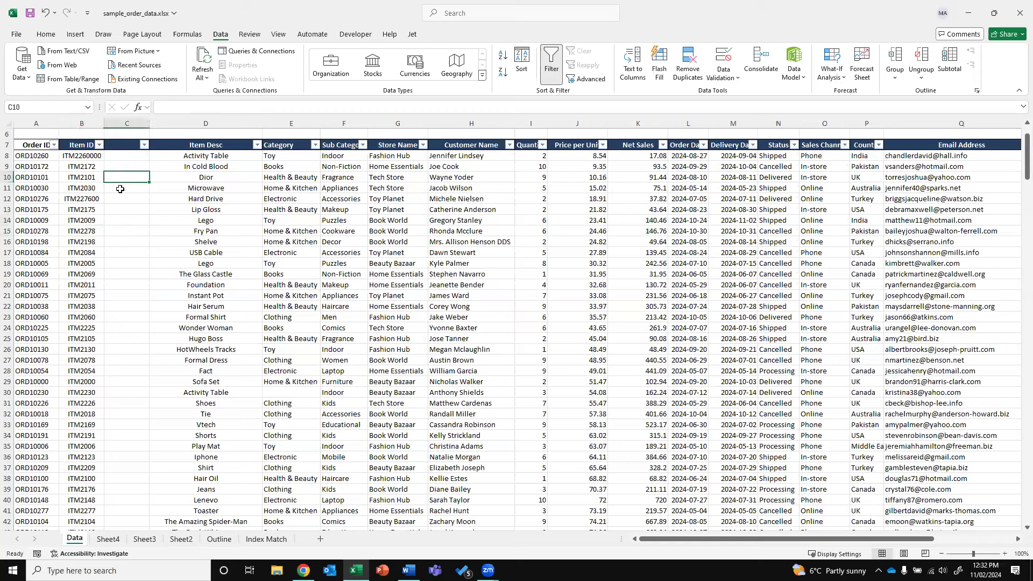
pyautogui.write('=')
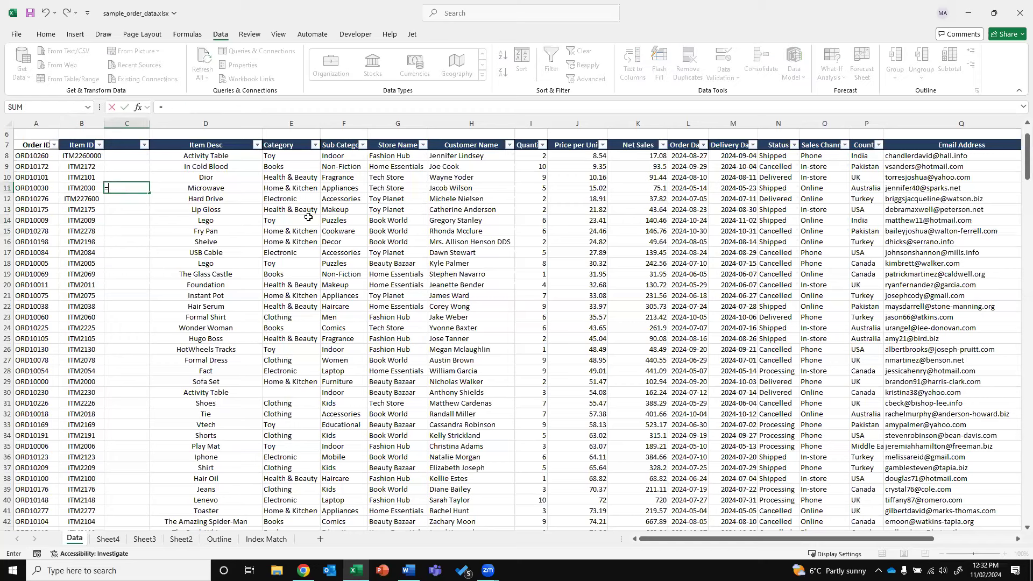
pyautogui.write('LEN(')
pyautogui.press('Left')
pyautogui.write(')')
pyautogui.press('Return')
# Copy the length formula into C15:C35
pyautogui.press('Up')
pyautogui.hotkey('ctrl', 'c')
pyautogui.press('Down')
pyautogui.press('Down')
pyautogui.press('Down')
pyautogui.press('Down')
pyautogui.hotkey('shift', 'Down')
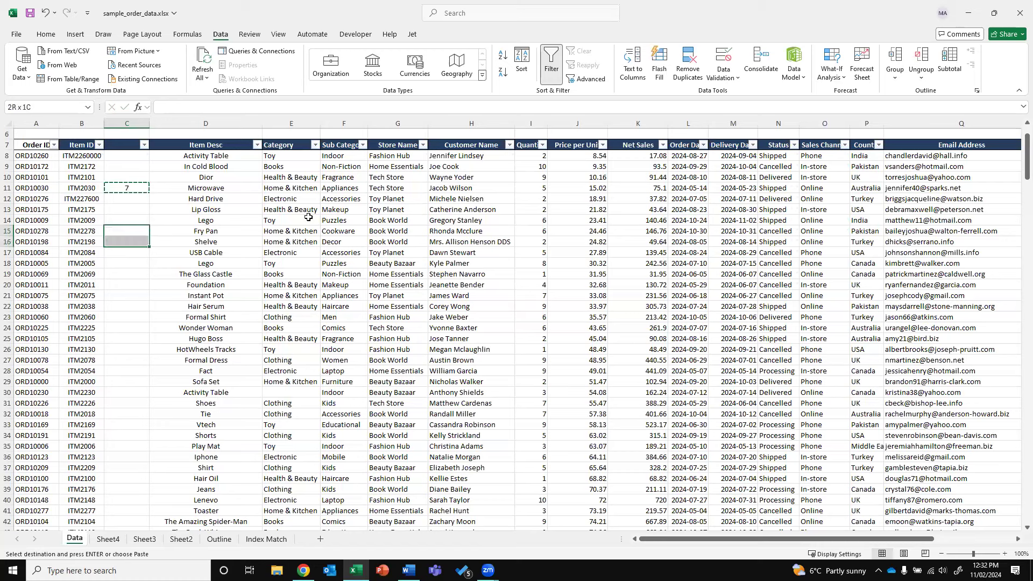
pyautogui.hotkey('shift', 'Down')
pyautogui.hotkey('shift', 'Down')
pyautogui.hotkey('shift', 'Down')
pyautogui.hotkey('shift', 'Down')
pyautogui.hotkey('shift', 'Down')
pyautogui.hotkey('shift', 'Down')
pyautogui.hotkey('shift', 'Down')
pyautogui.hotkey('shift', 'Down')
pyautogui.hotkey('shift', 'Down')
pyautogui.hotkey('shift', 'Down')
pyautogui.hotkey('shift', 'Down')
pyautogui.hotkey('shift', 'Down')
pyautogui.hotkey('shift', 'Down')
pyautogui.hotkey('shift', 'Down')
pyautogui.hotkey('shift', 'Down')
pyautogui.hotkey('shift', 'Down')
pyautogui.hotkey('shift', 'Down')
pyautogui.hotkey('shift', 'Down')
pyautogui.hotkey('shift', 'Down')
pyautogui.hotkey('ctrl', 'v')
pyautogui.press('Up')
pyautogui.press('Escape')
pyautogui.press('Down')
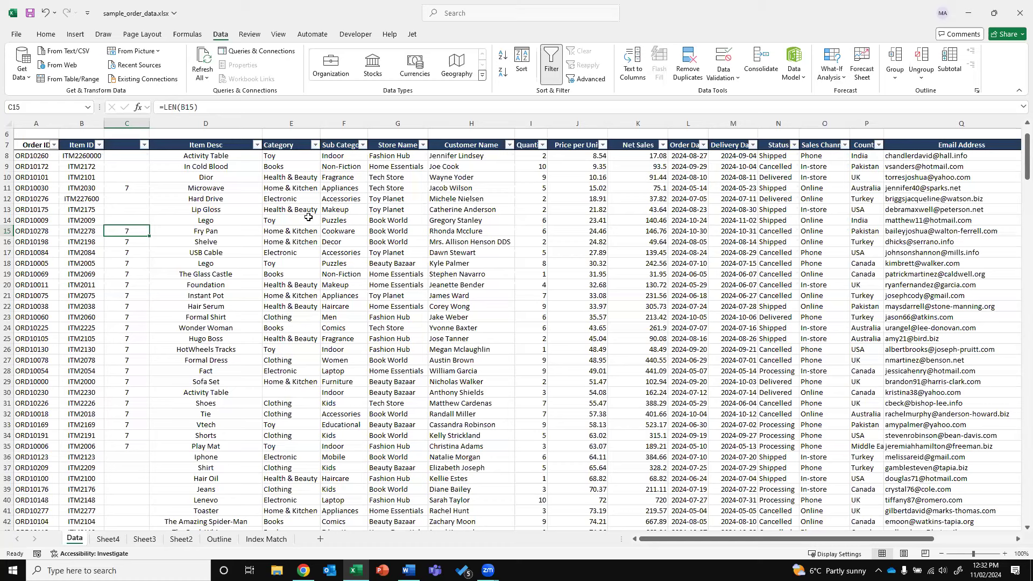
pyautogui.click(85, 272)
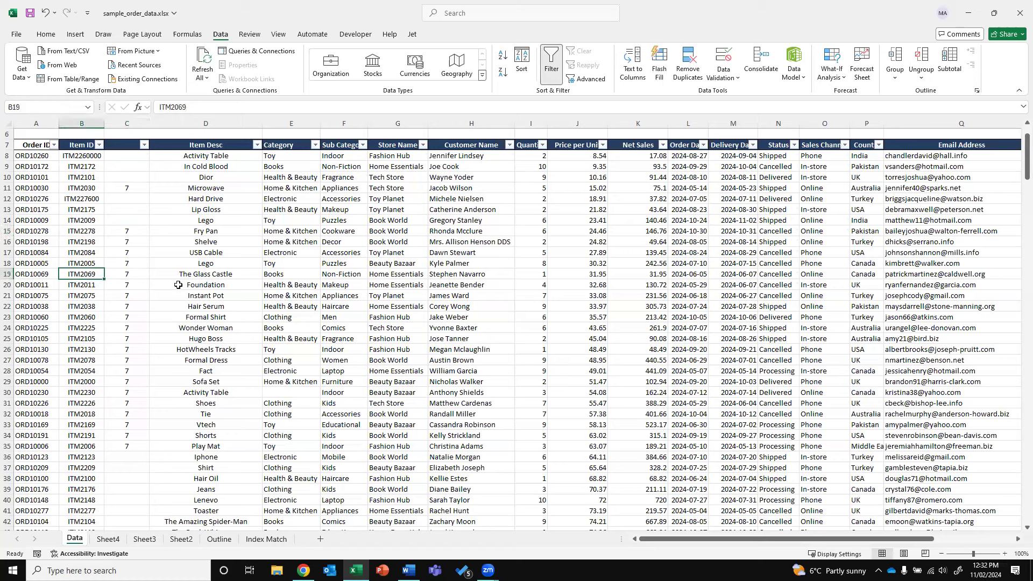
# Copy the length formula into C12:C14 and C8:C10 to complete column C
pyautogui.click(128, 190)
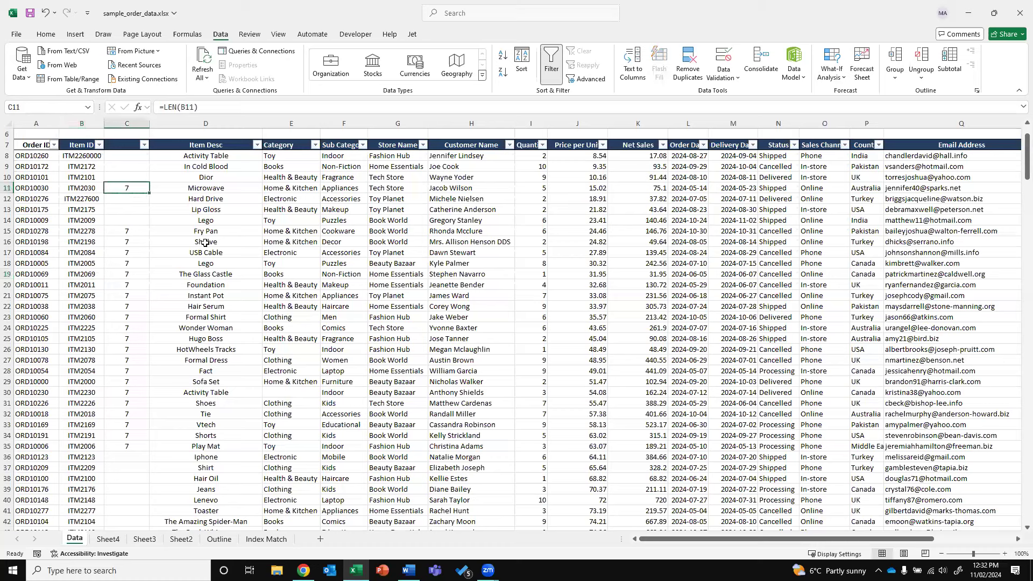
pyautogui.hotkey('ctrl', 'c')
pyautogui.press('Down')
pyautogui.hotkey('ctrl', 'v')
pyautogui.press('Down')
pyautogui.hotkey('ctrl', 'v')
pyautogui.press('Down')
pyautogui.hotkey('ctrl', 'v')
pyautogui.press('Up')
pyautogui.press('Up')
pyautogui.press('Up')
pyautogui.press('Up')
pyautogui.press('Up')
pyautogui.press('Up')
pyautogui.hotkey('ctrl', 'v')
pyautogui.press('Down')
pyautogui.hotkey('ctrl', 'v')
pyautogui.press('Down')
pyautogui.press('Return')
pyautogui.click(144, 144)
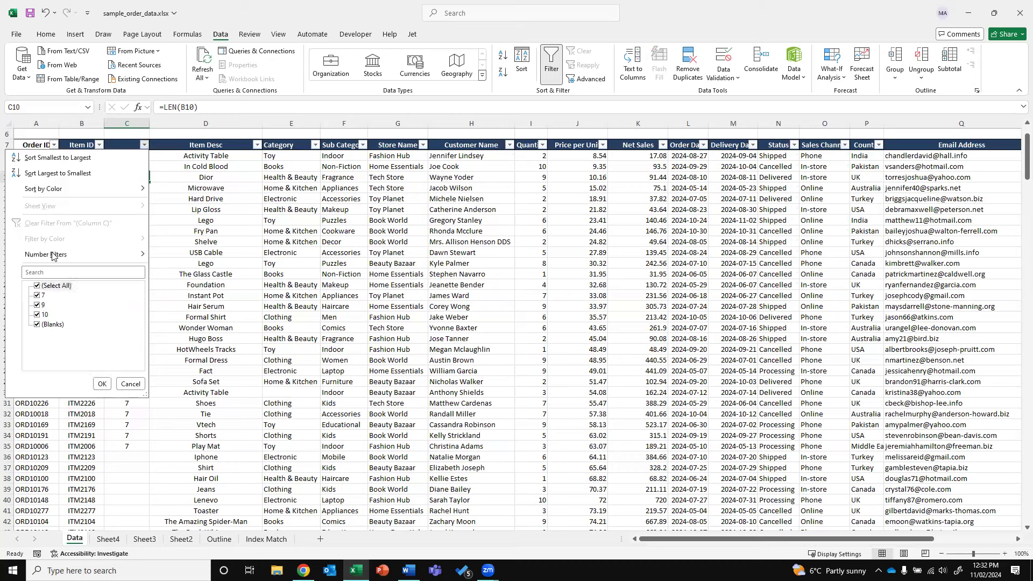
# Apply a custom 'does not equal 7' filter on the length column, leaving 274 records
pyautogui.moveTo(53, 255)
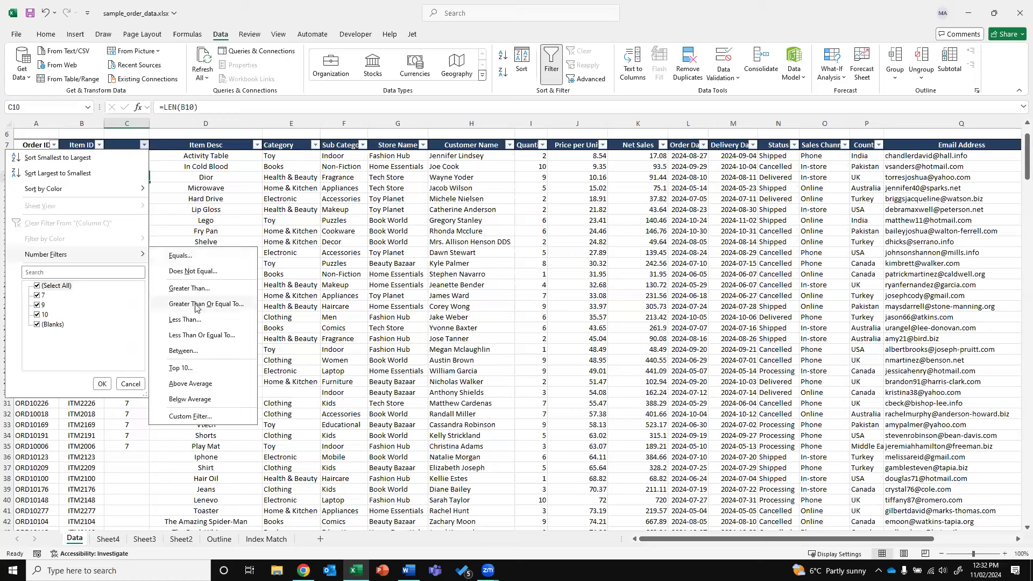
pyautogui.click(193, 271)
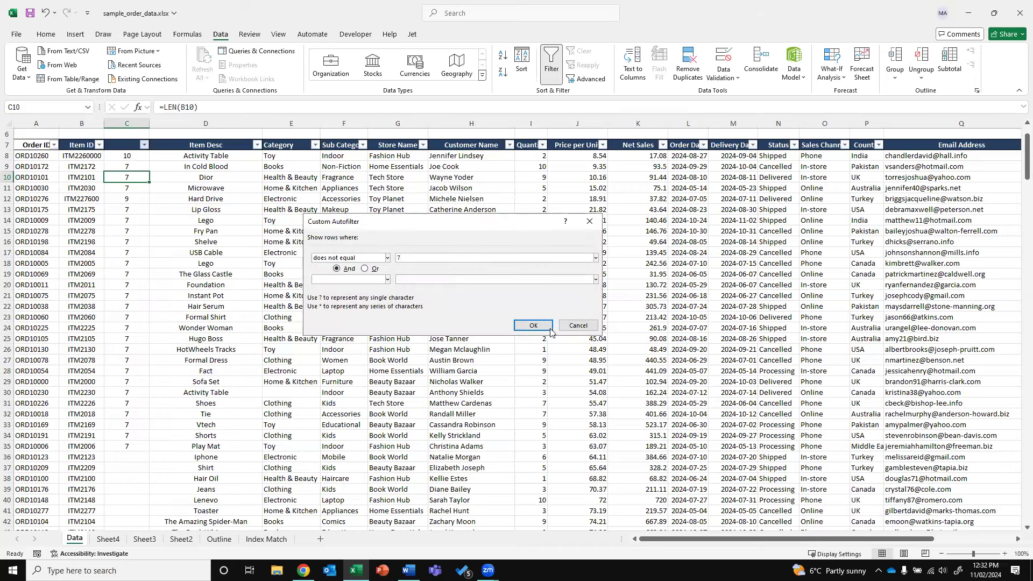
pyautogui.click(532, 325)
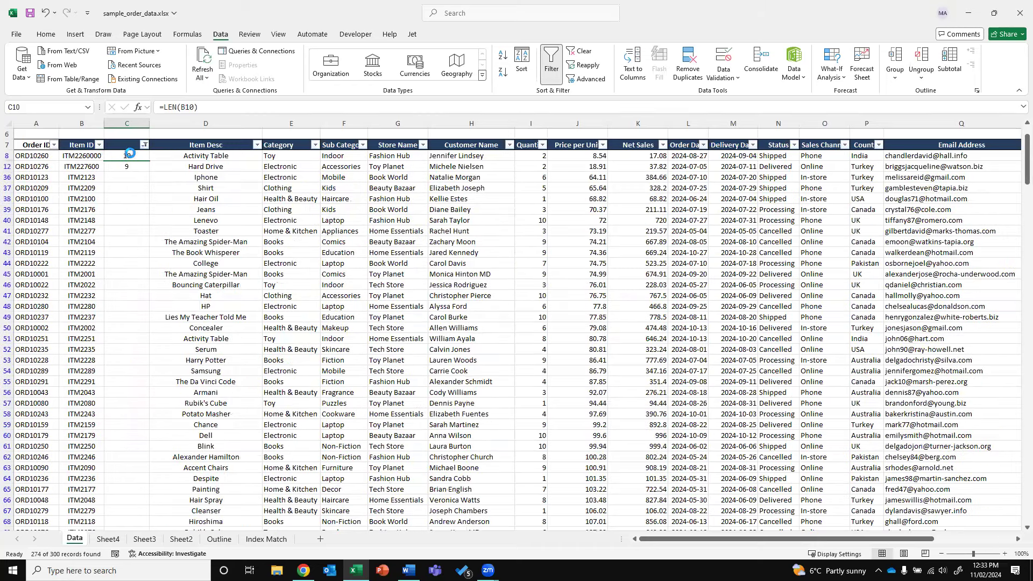
pyautogui.moveTo(131, 155); pyautogui.dragTo(88, 167)
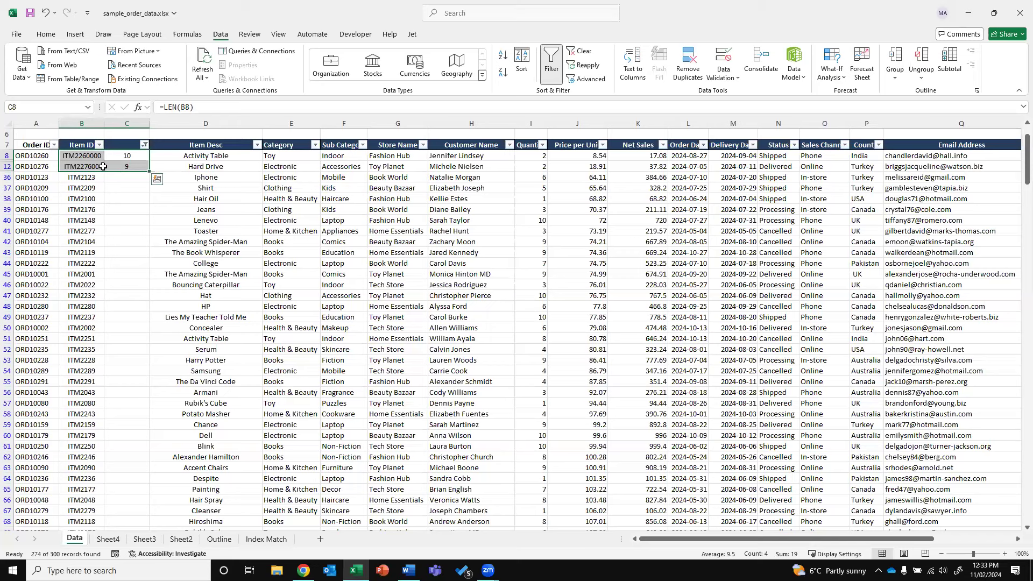
pyautogui.click(131, 155)
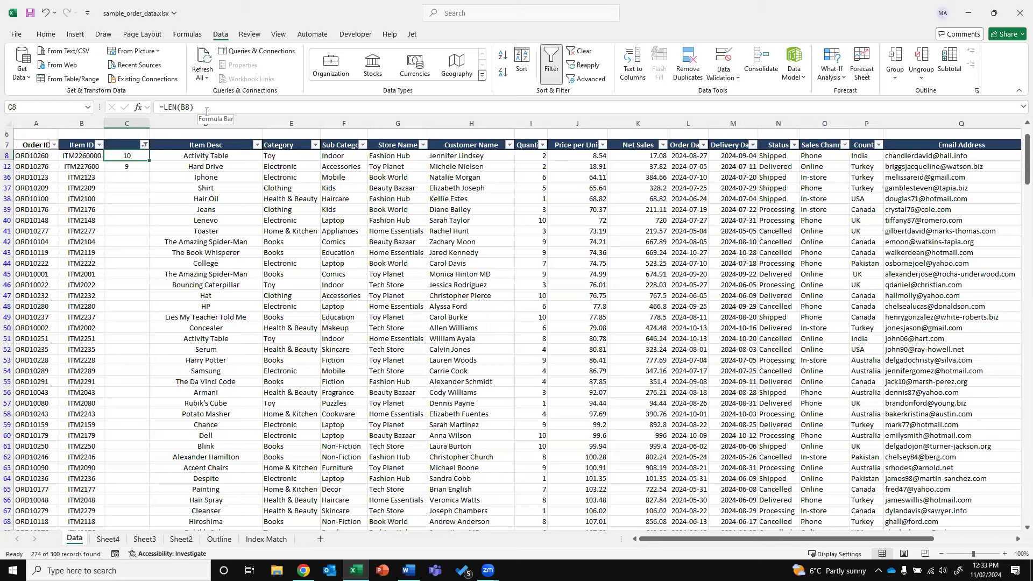
pyautogui.click(114, 187)
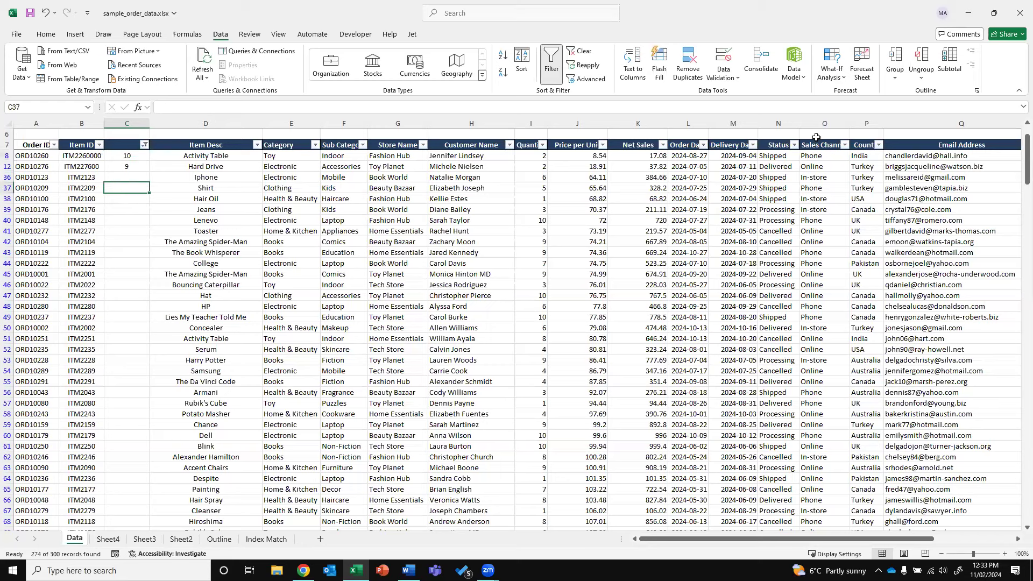
# Insert a widened column Q before Email Address headed Country Initials
pyautogui.moveTo(778, 539); pyautogui.dragTo(930, 539)
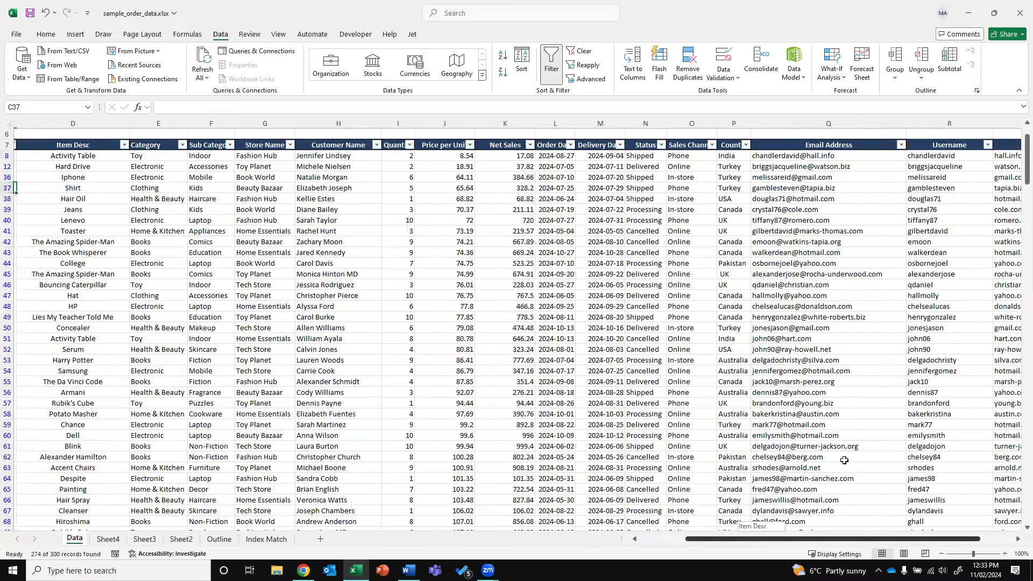
pyautogui.rightClick(655, 127)
pyautogui.click(679, 215)
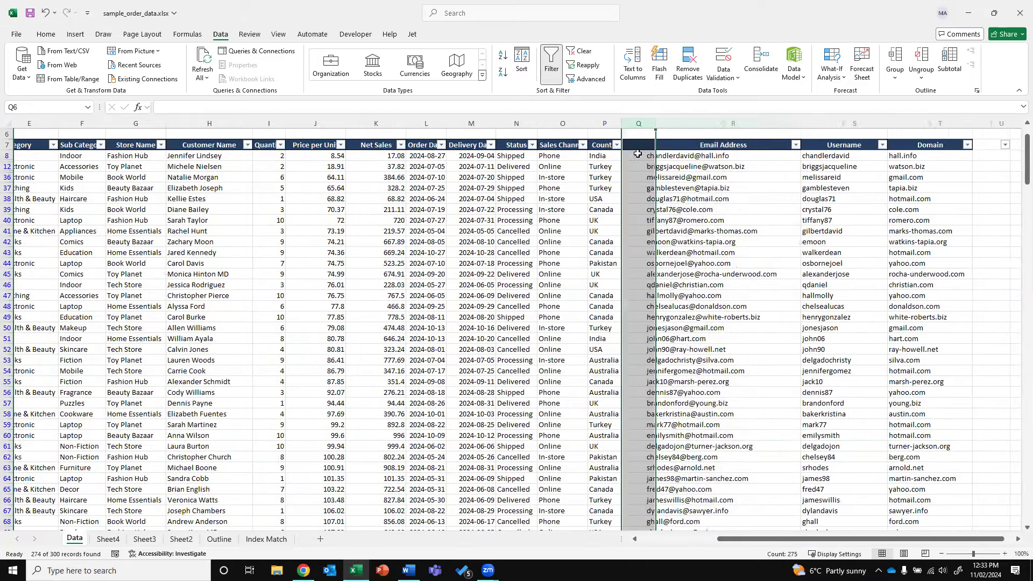
pyautogui.moveTo(653, 125); pyautogui.dragTo(680, 124)
pyautogui.click(649, 143)
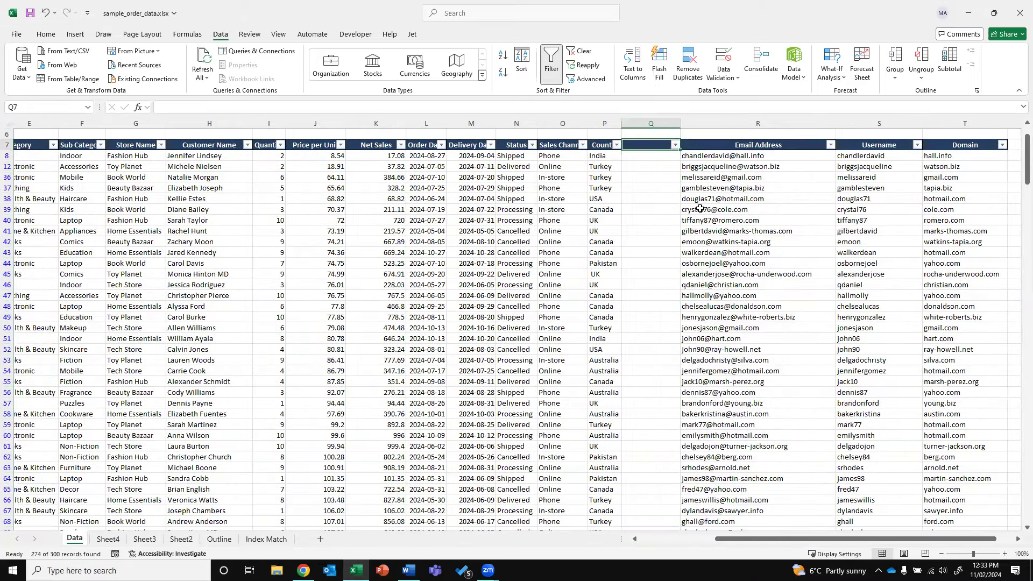
pyautogui.write('Country Init')
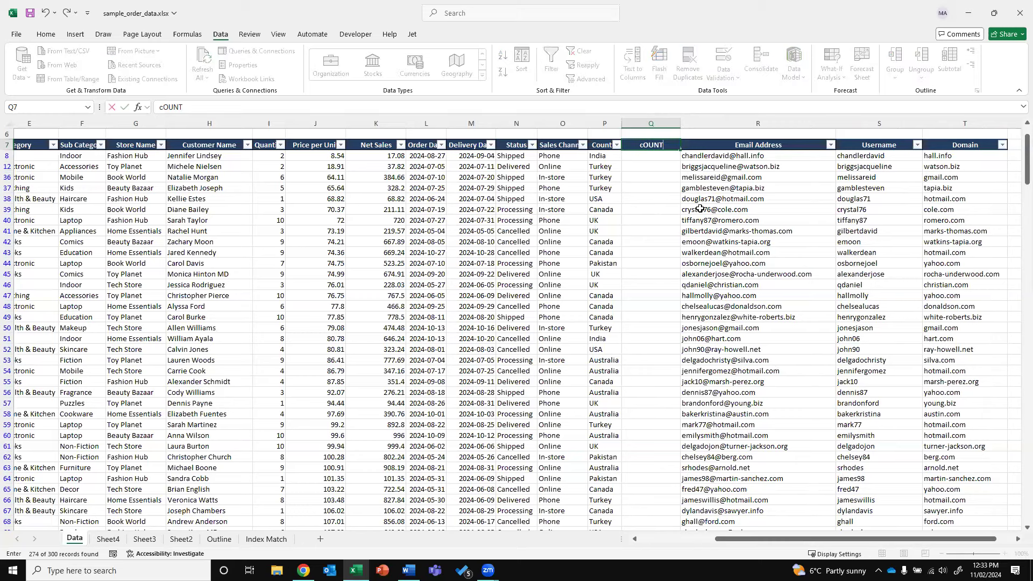
pyautogui.write('ials')
pyautogui.press('Return')
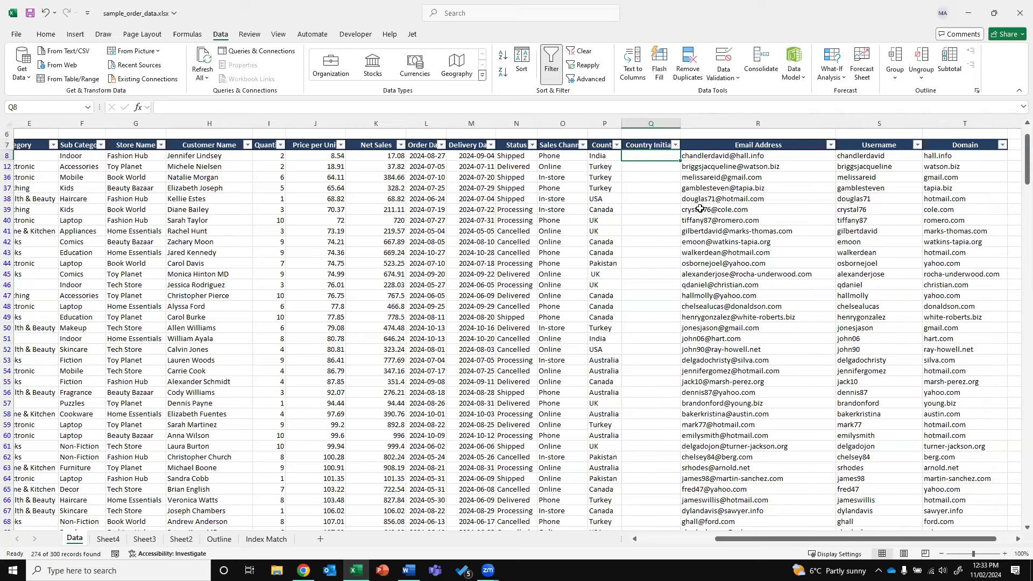
# Clear the filter so all records show again
pyautogui.write('=')
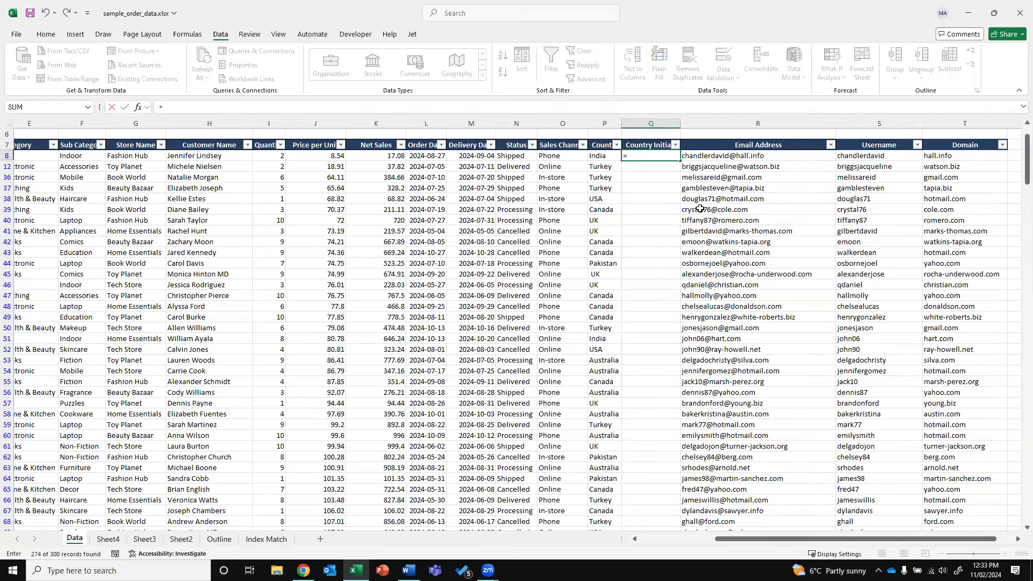
pyautogui.press('Escape')
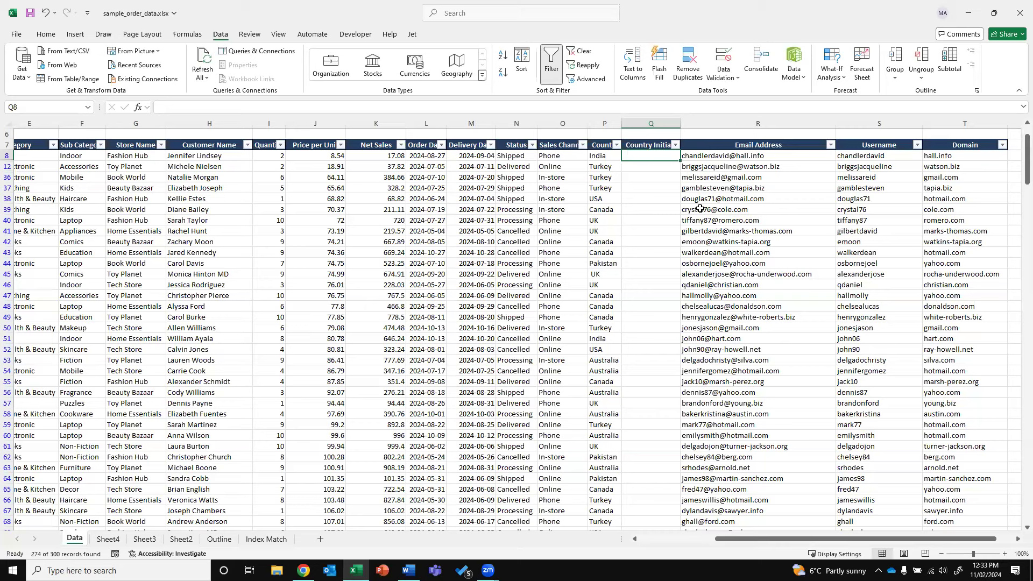
pyautogui.write('=')
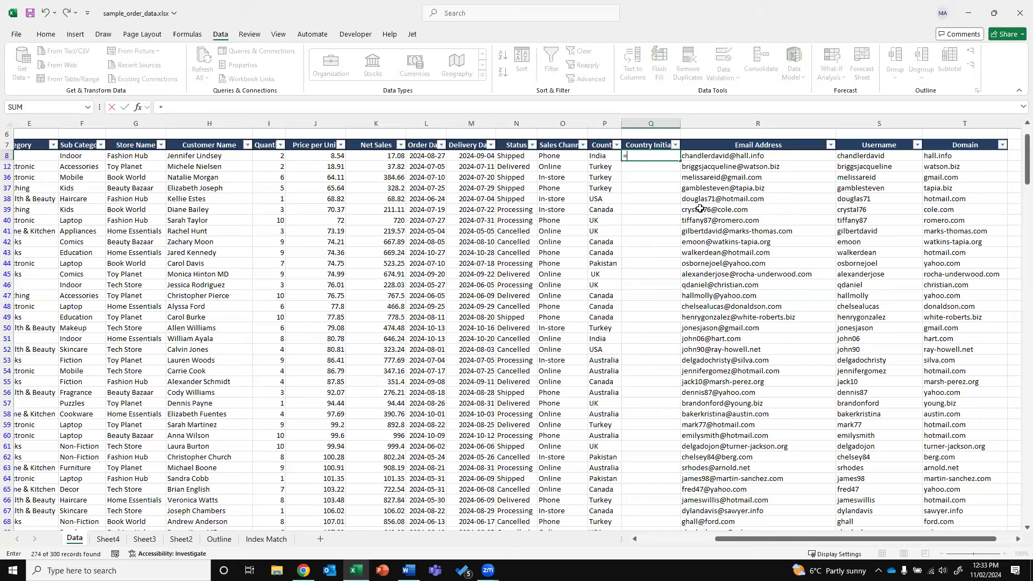
pyautogui.press('Escape')
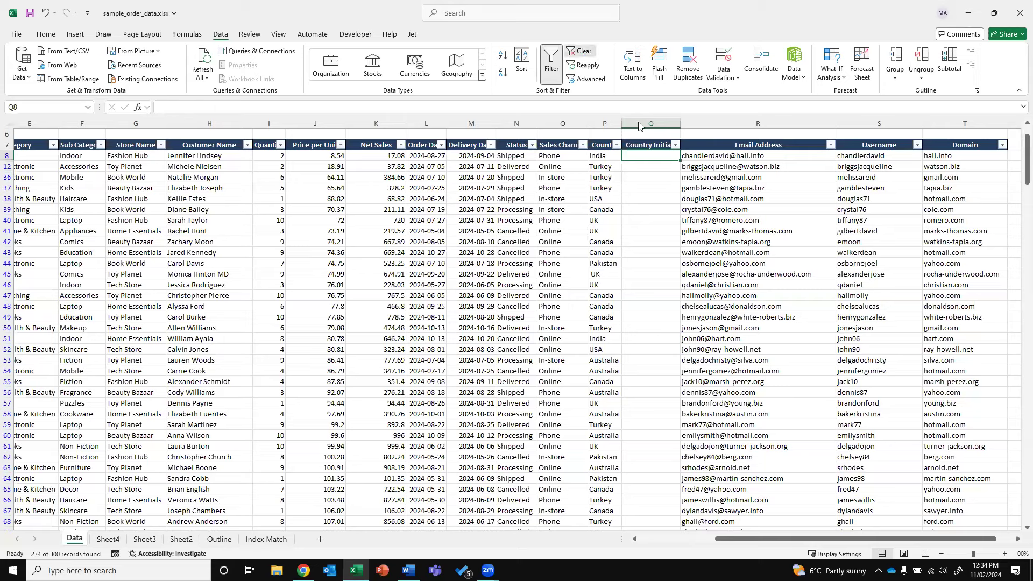
pyautogui.click(581, 50)
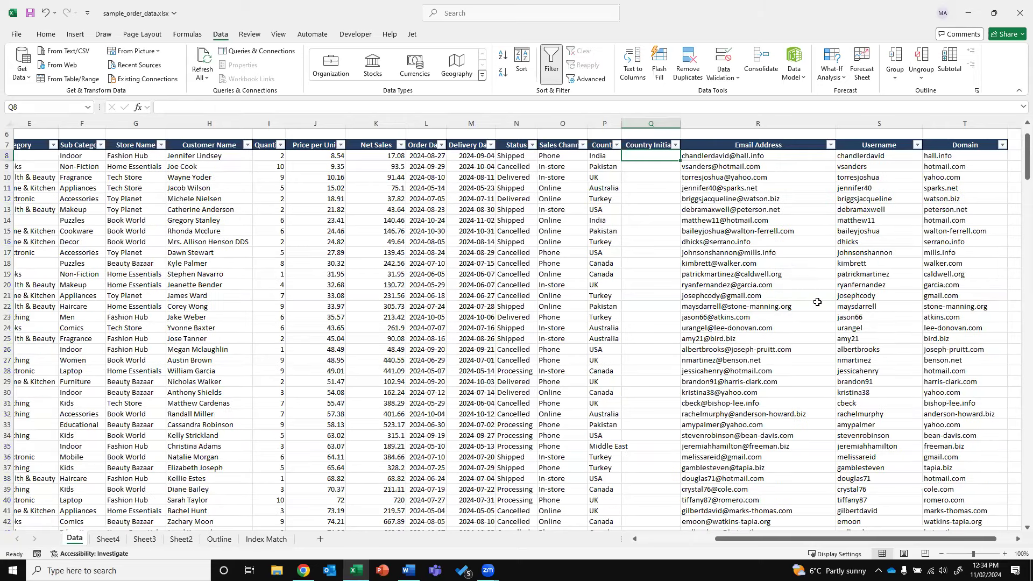
pyautogui.write('=')
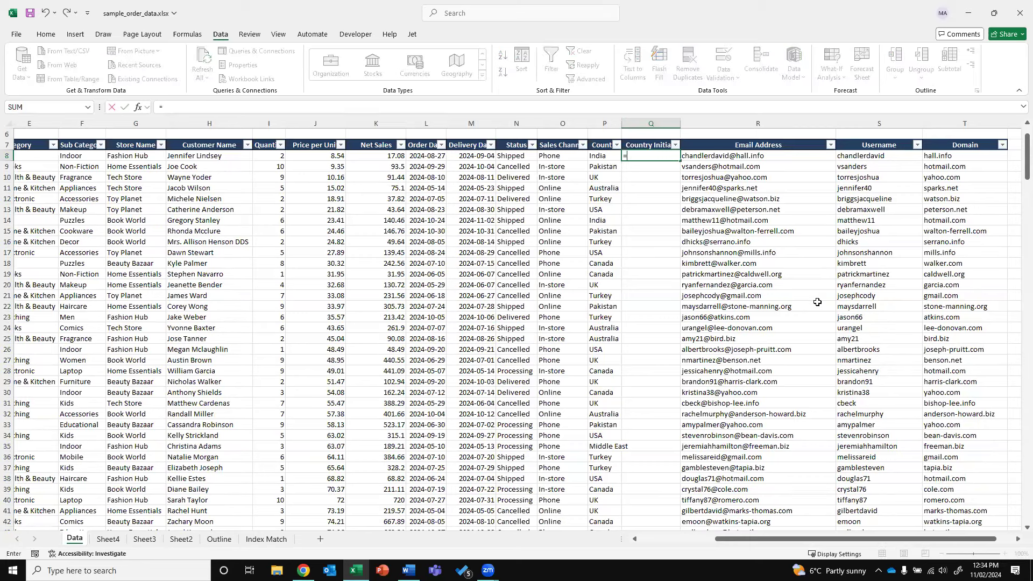
pyautogui.write('LEFT(')
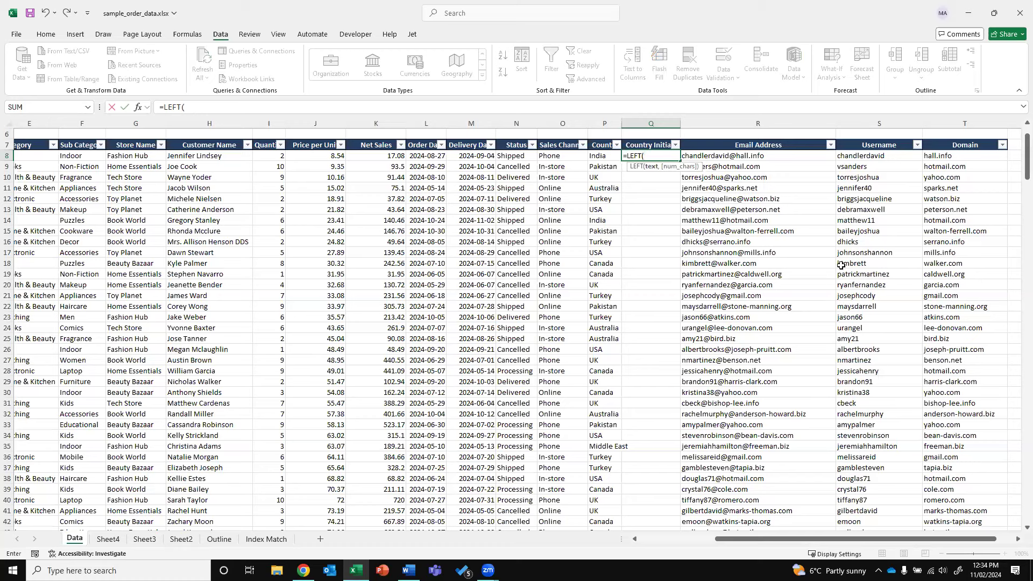
# Enter =LEFT(P8,1) in Q8 and fill it down to row 30
pyautogui.click(599, 156)
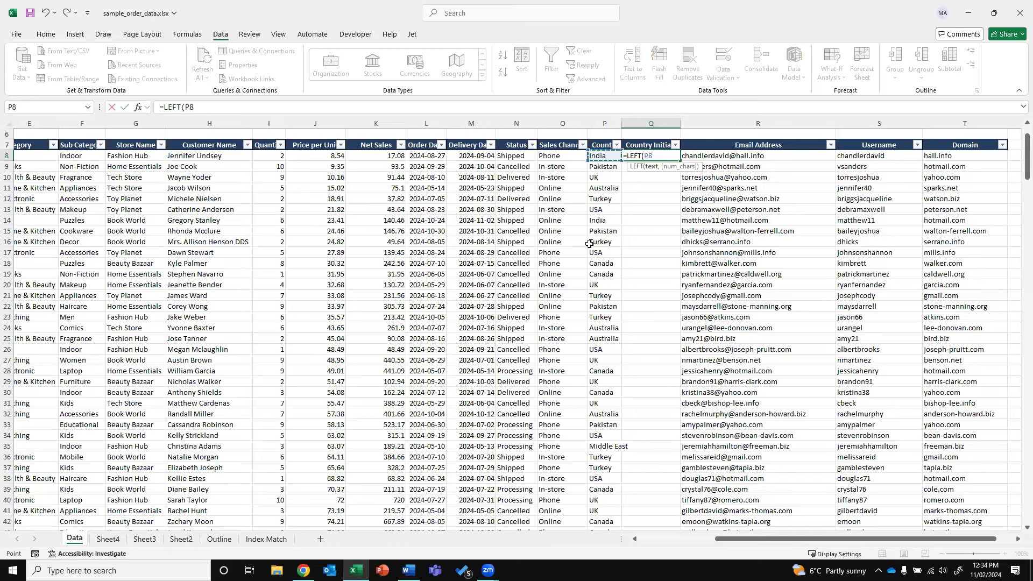
pyautogui.write(',')
pyautogui.write(')')
pyautogui.press('Return')
pyautogui.press('Up')
pyautogui.scroll(1, 647, 180)
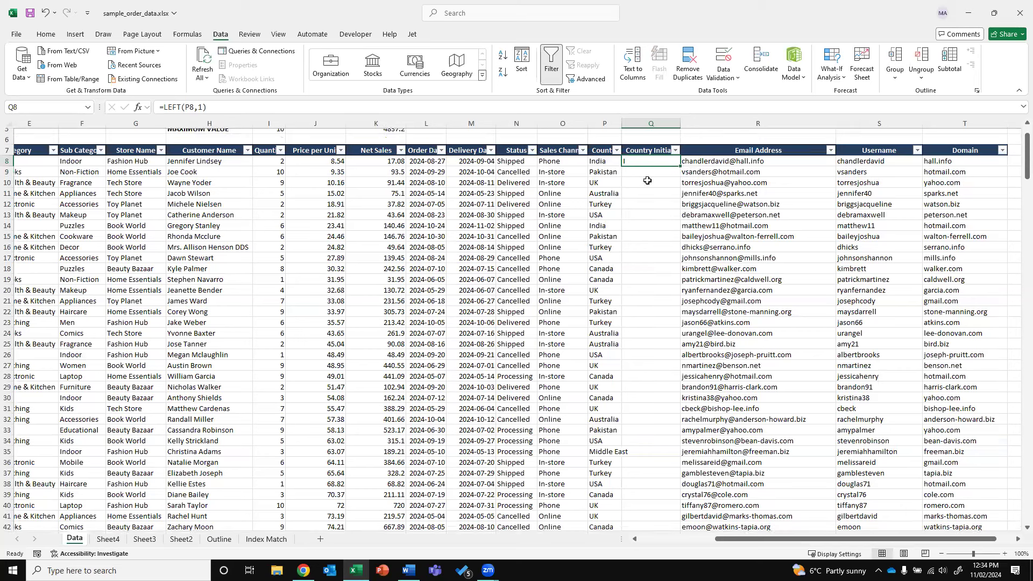
pyautogui.scroll(2, 647, 181)
pyautogui.moveTo(680, 220); pyautogui.dragTo(679, 451)
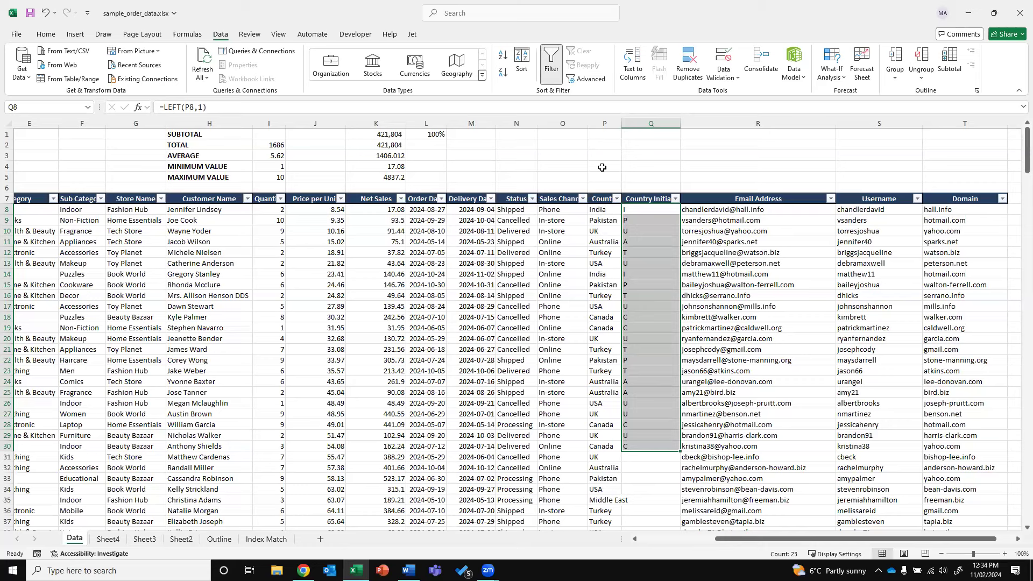
# Autofit column P, change Q8 to =LEFT(P8,2) and fill it down to Q32
pyautogui.doubleClick(621, 123)
pyautogui.moveTo(651, 210); pyautogui.dragTo(679, 451)
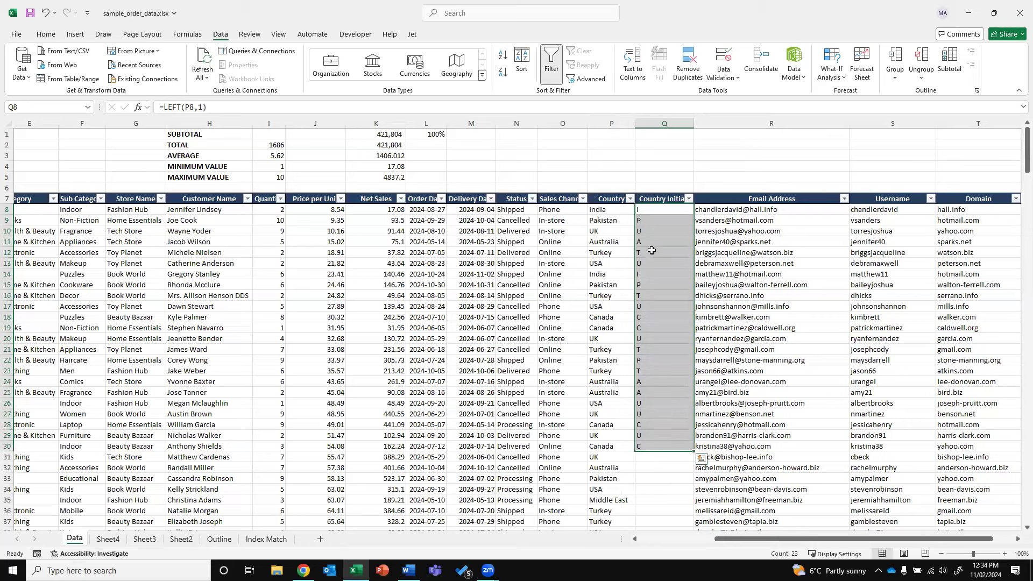
pyautogui.click(647, 208)
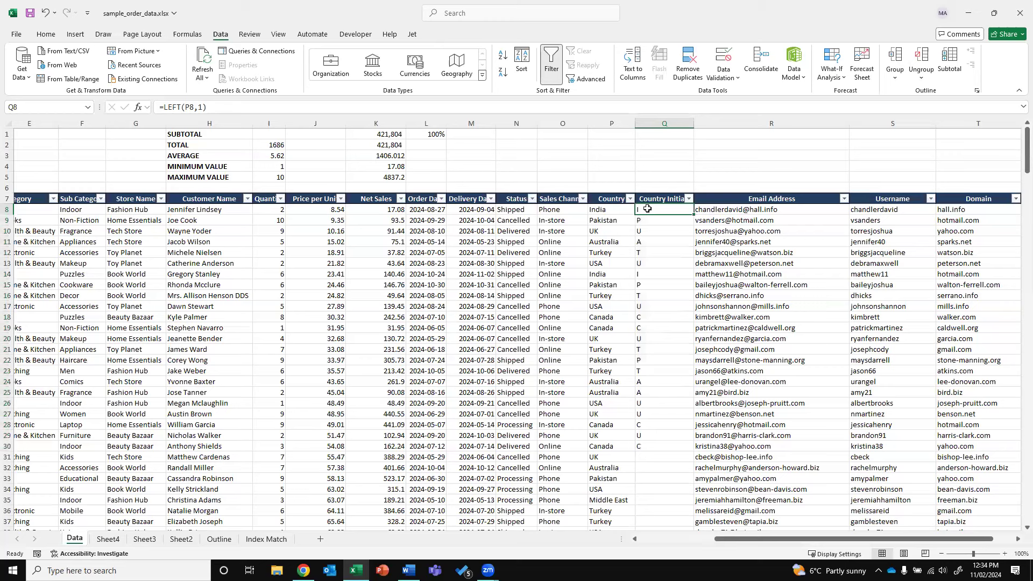
pyautogui.click(201, 107)
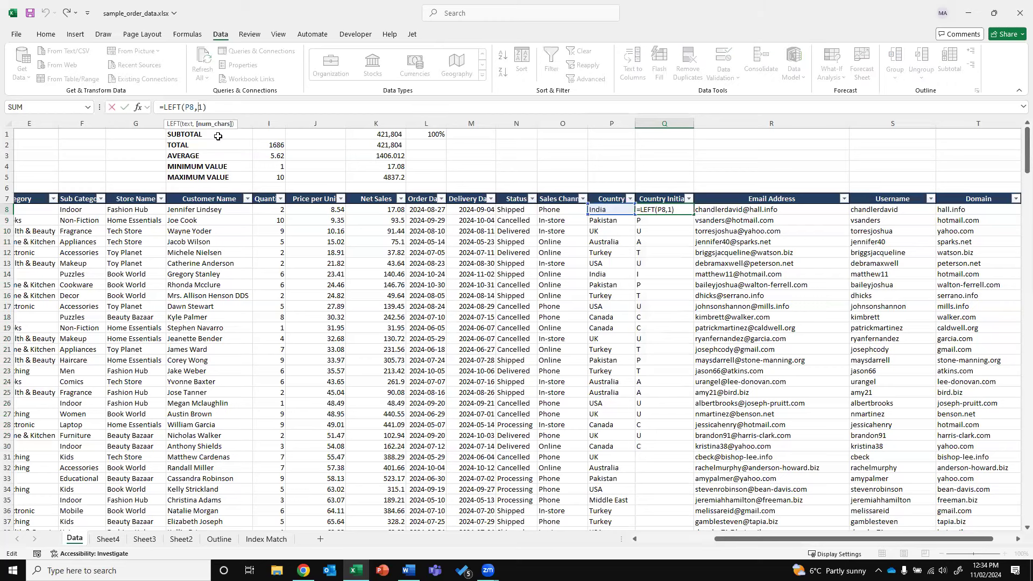
pyautogui.press('Delete')
pyautogui.write('2')
pyautogui.hotkey('ctrl', 'Return')
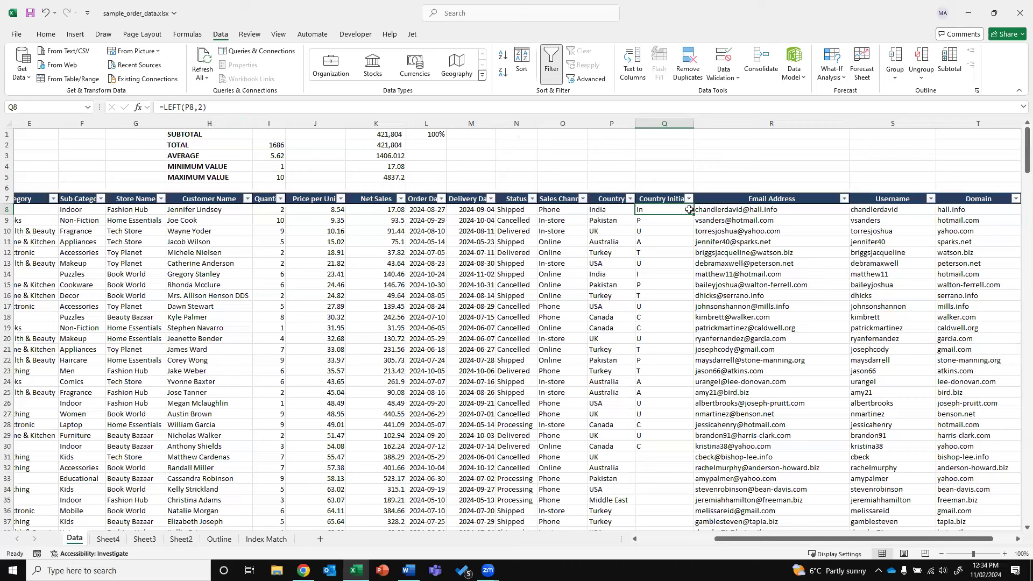
pyautogui.moveTo(693, 215); pyautogui.dragTo(697, 472)
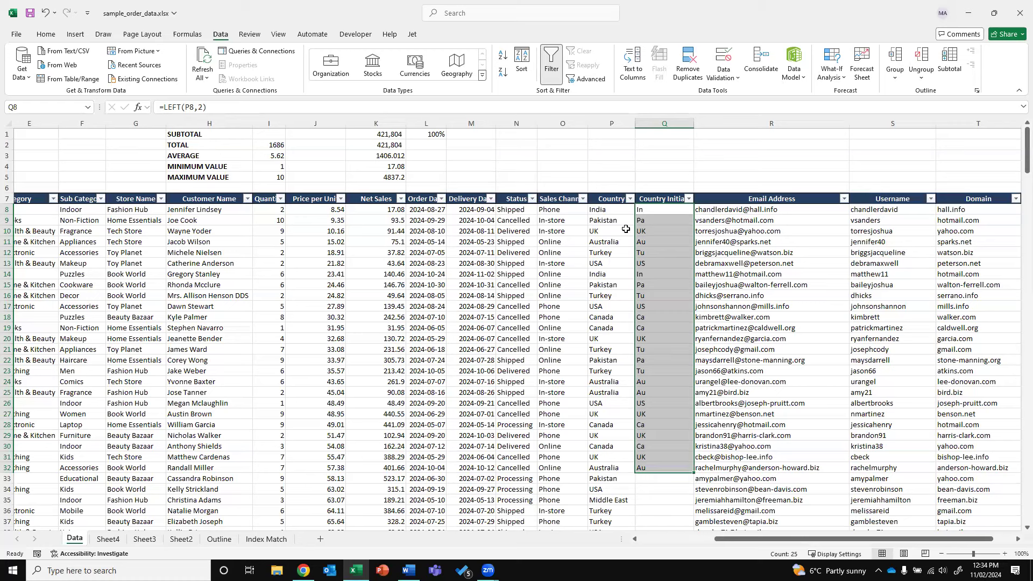
pyautogui.doubleClick(172, 107)
# Change Q8 to =RIGHT(P8,2), fill it to Q32, and check Canada and Turkey
pyautogui.write('RIGHT')
pyautogui.press('Return')
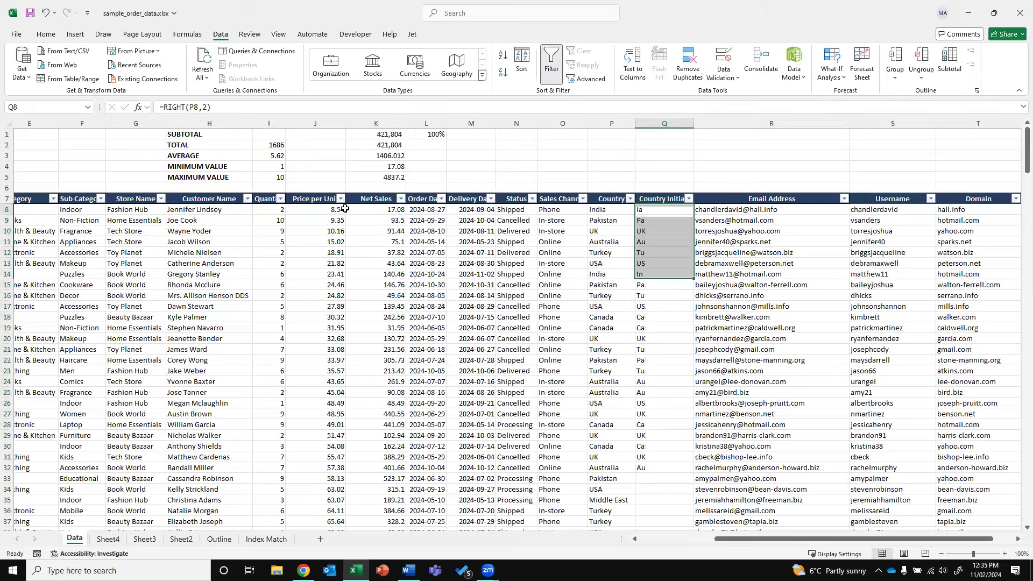
pyautogui.moveTo(692, 214); pyautogui.dragTo(691, 470)
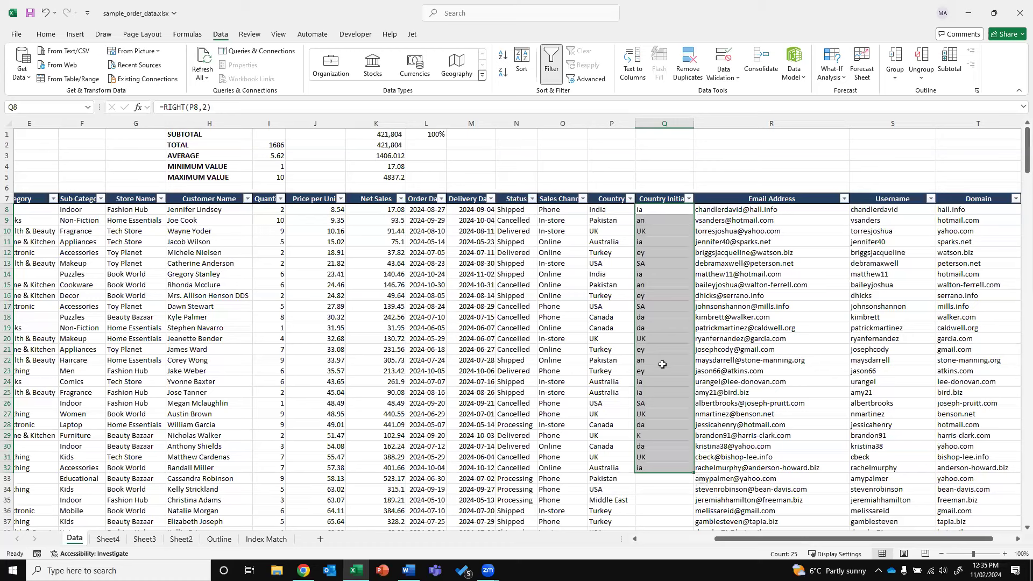
pyautogui.click(612, 329)
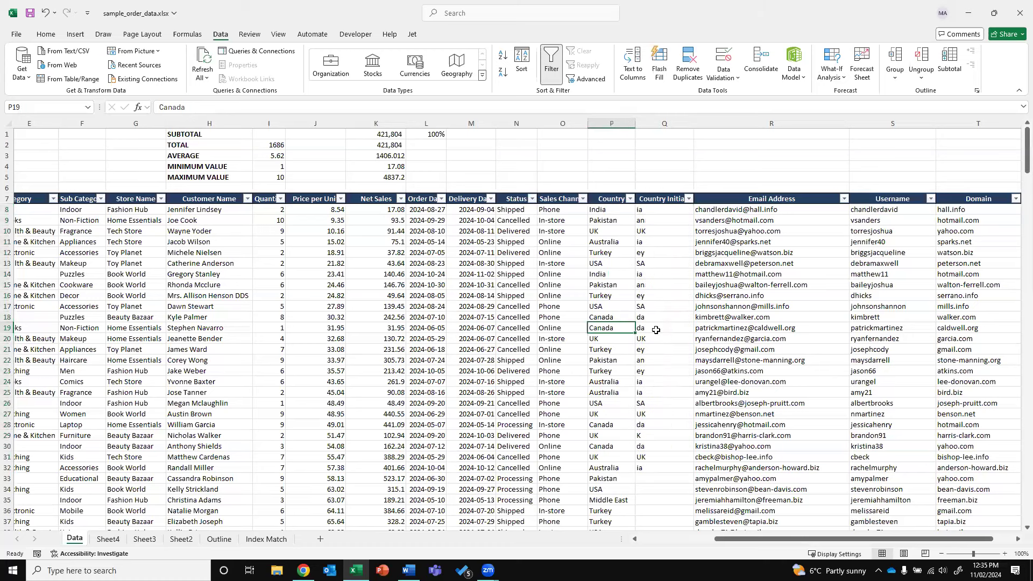
pyautogui.click(616, 298)
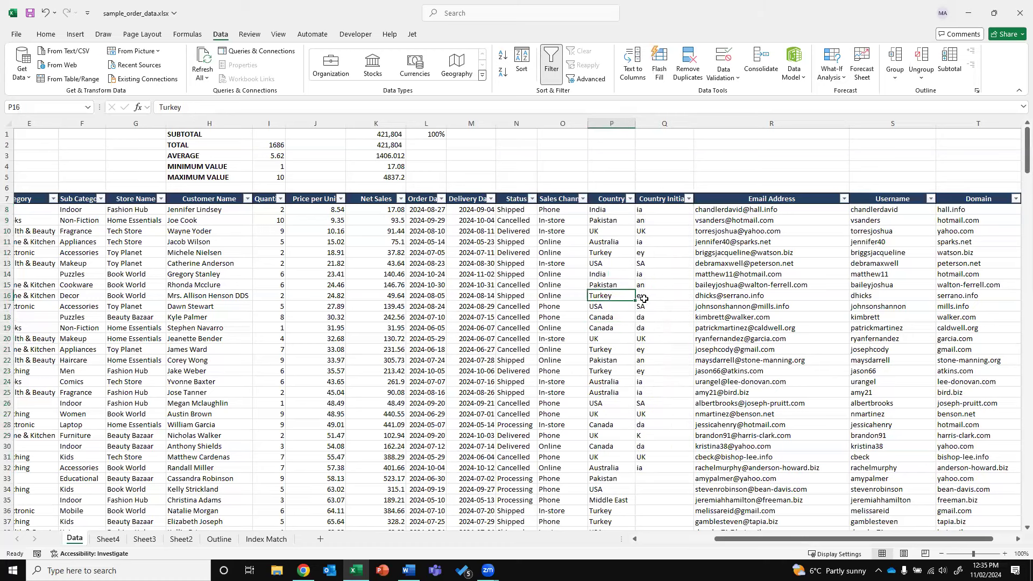
pyautogui.moveTo(657, 210); pyautogui.dragTo(663, 477)
pyautogui.click(650, 210)
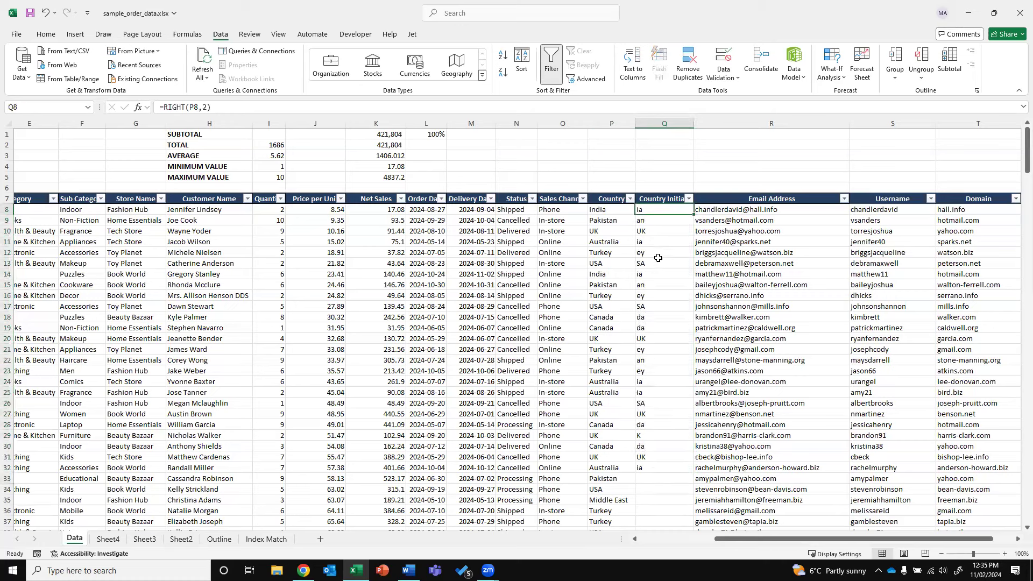
# Enter =MID(P8,3,2) in Q8 and fill it down to Q34
pyautogui.write('=')
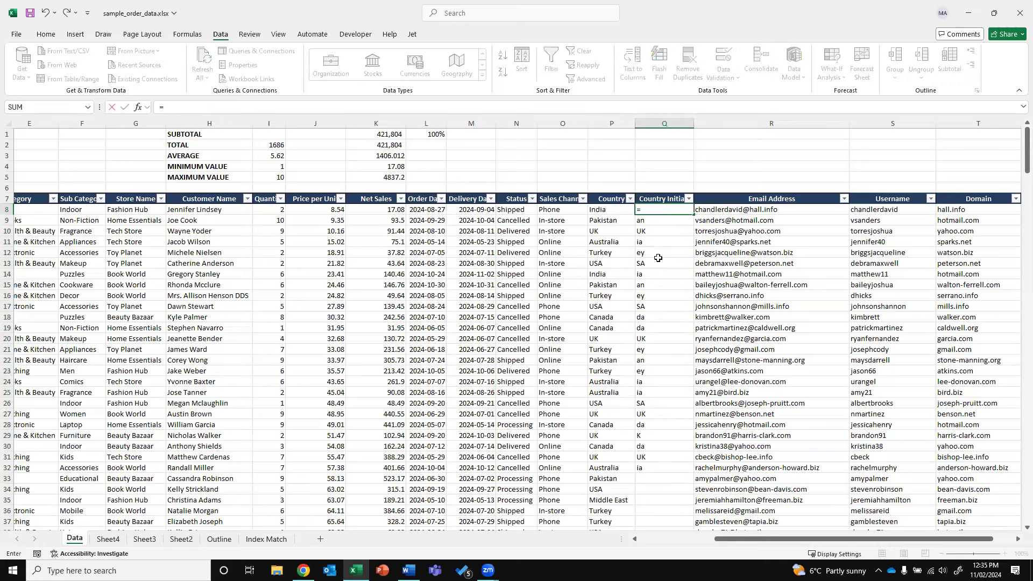
pyautogui.write('mid(')
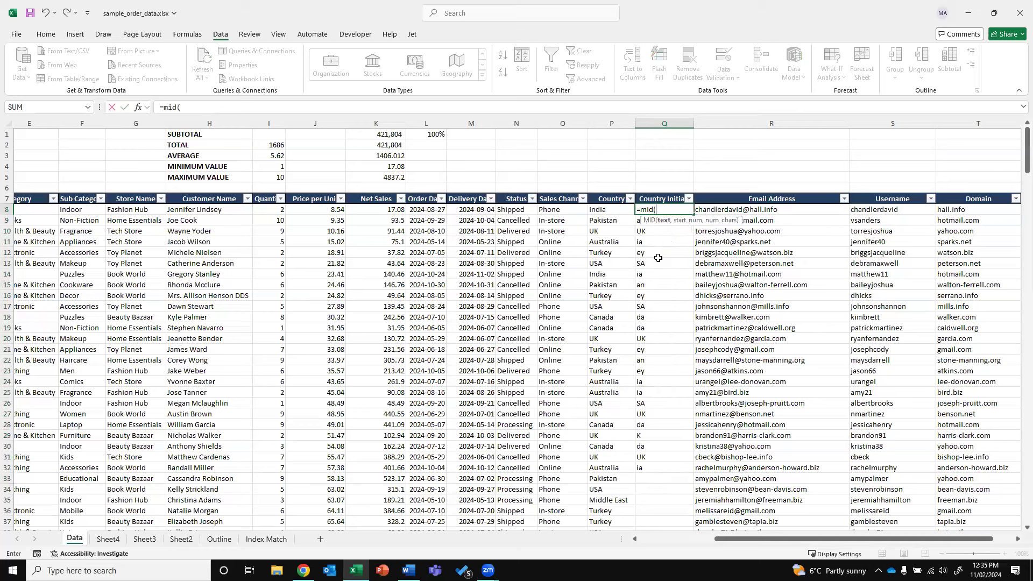
pyautogui.click(605, 210)
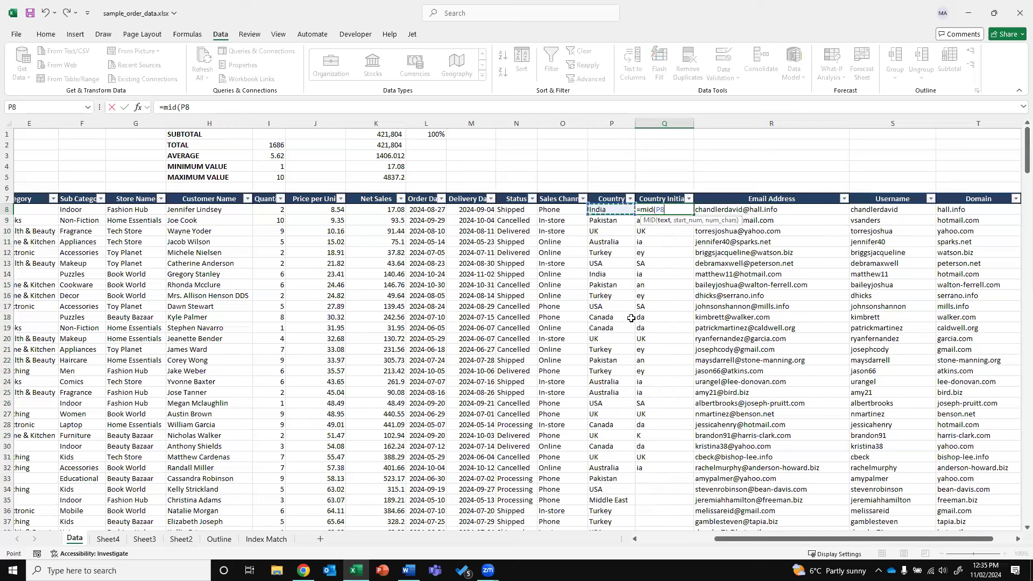
pyautogui.write(',')
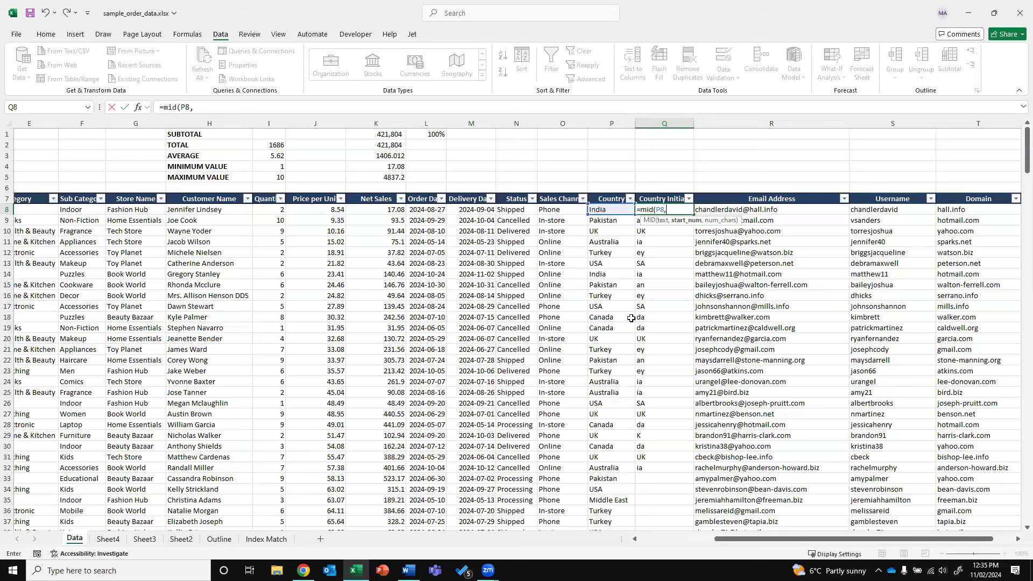
pyautogui.write('3,2')
pyautogui.hotkey('ctrl', 'Return')
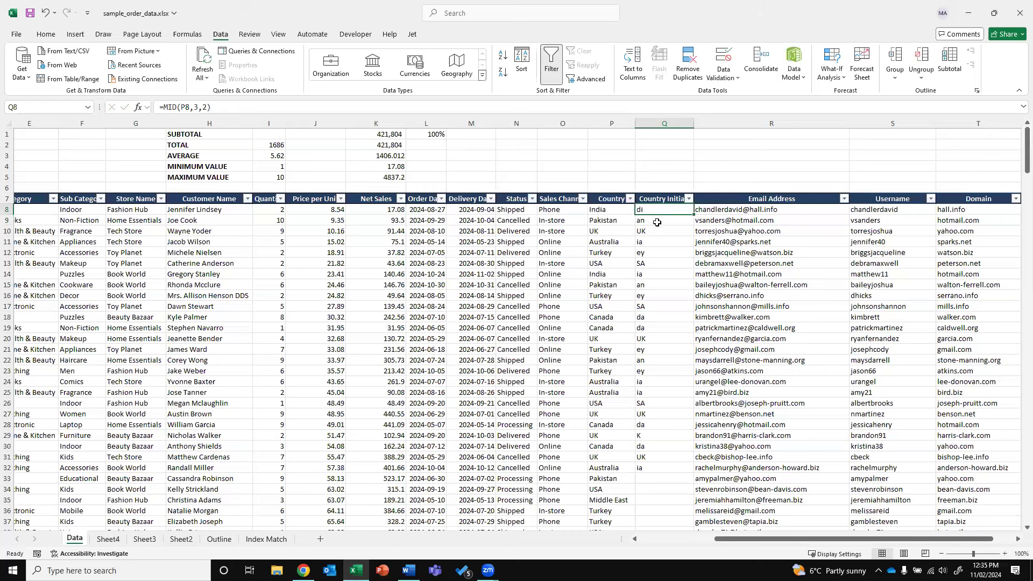
pyautogui.moveTo(696, 213); pyautogui.dragTo(690, 491)
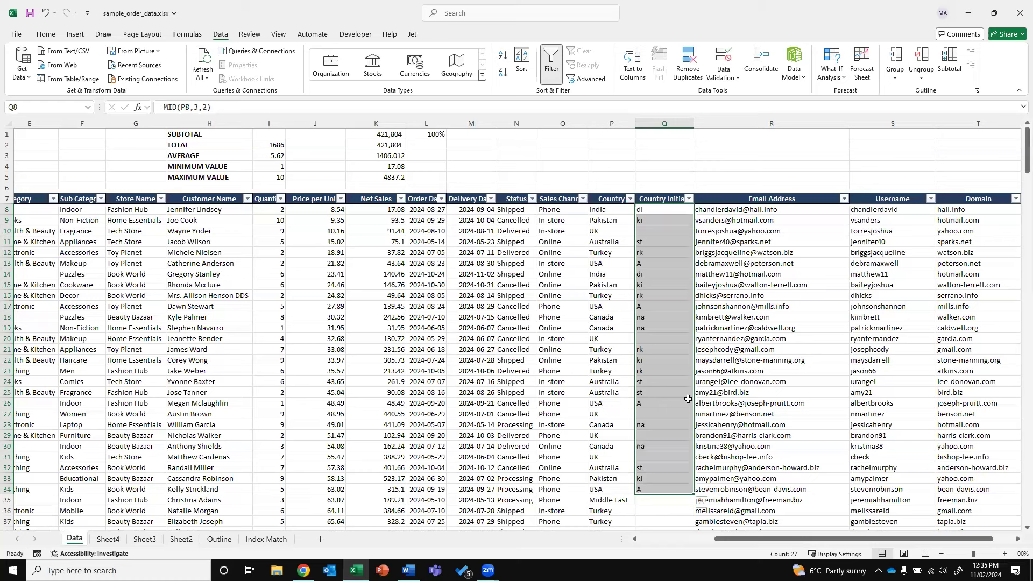
# Change Q9's formula to =MID(P9,3,3) so it returns three letters
pyautogui.click(642, 224)
pyautogui.click(205, 107)
pyautogui.doubleClick(195, 107)
pyautogui.press('Escape')
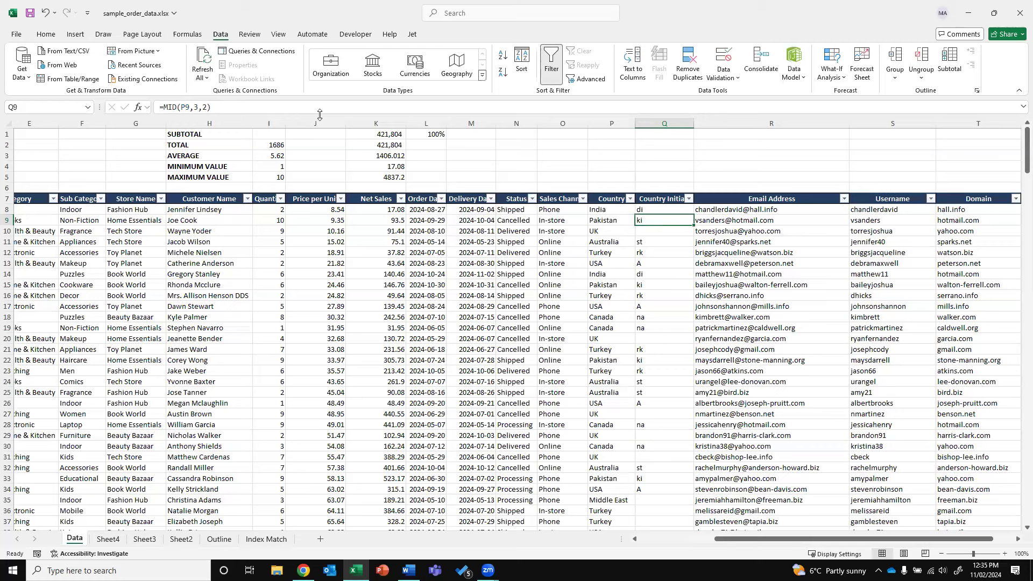
pyautogui.click(207, 107)
pyautogui.press('BackSpace')
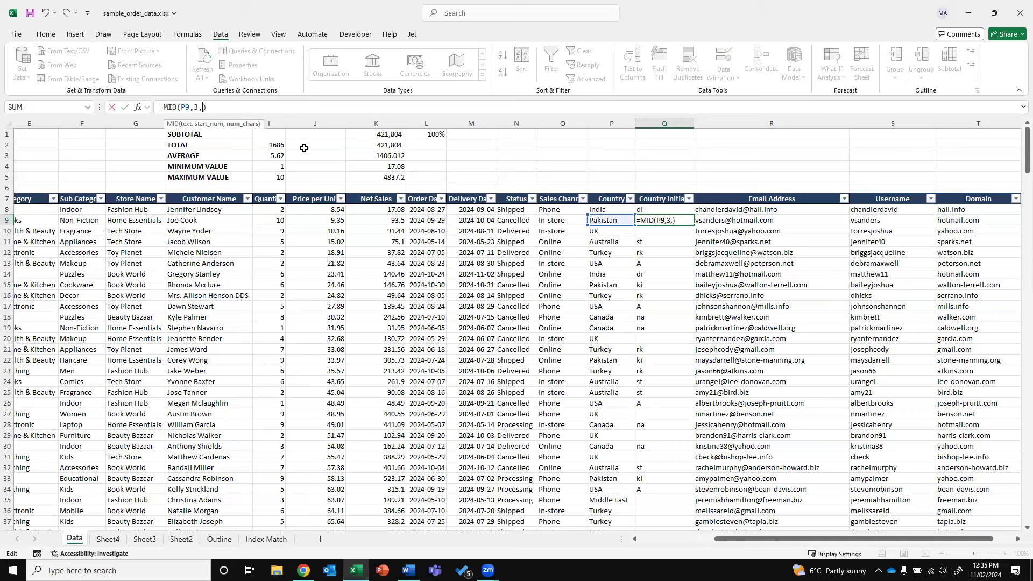
pyautogui.write('3')
pyautogui.hotkey('ctrl', 'Return')
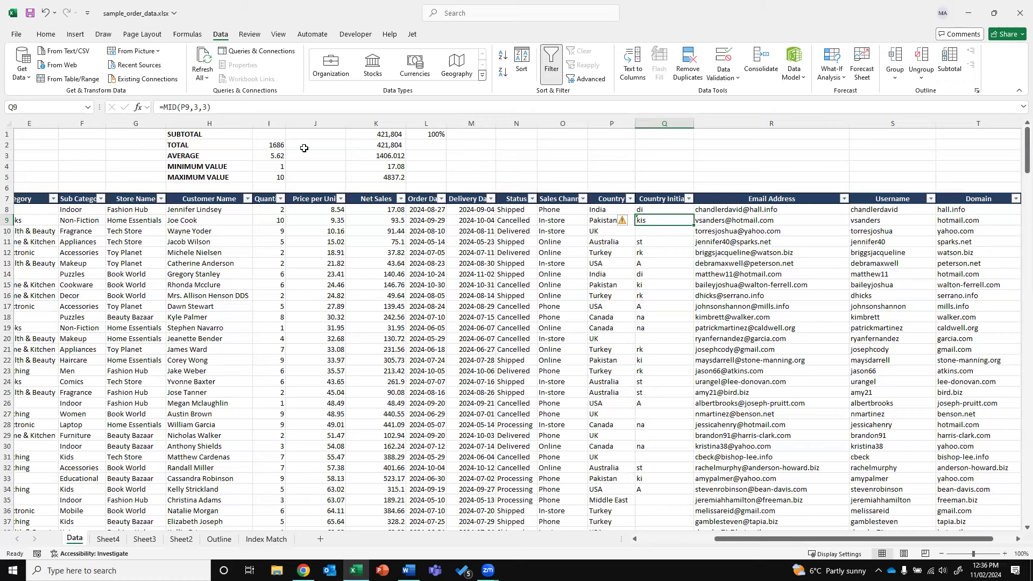
pyautogui.press('Up')
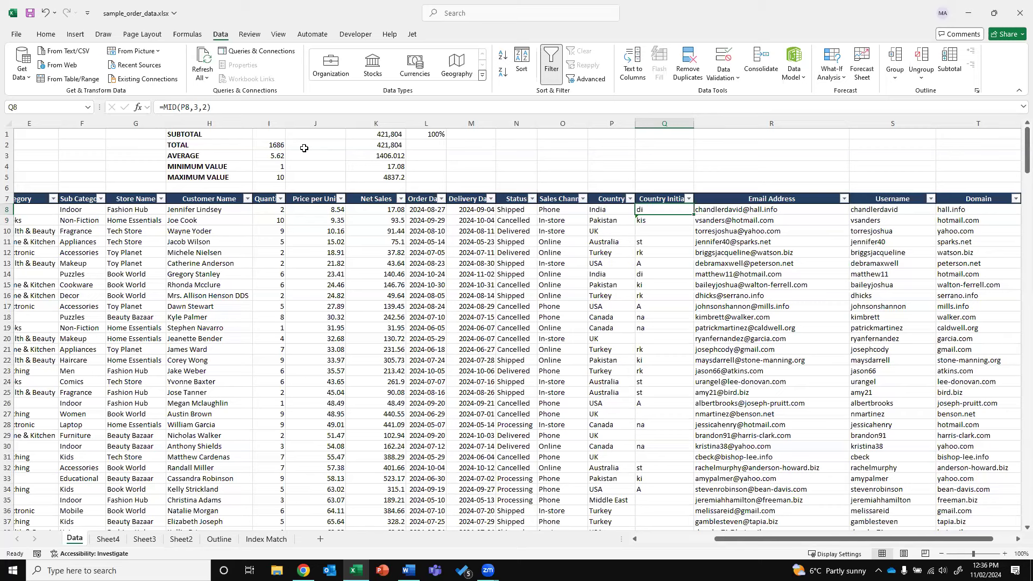
# Enter =SUBSTITUTE(P8,"India","IND") in Q8 so it displays IND
pyautogui.write('=')
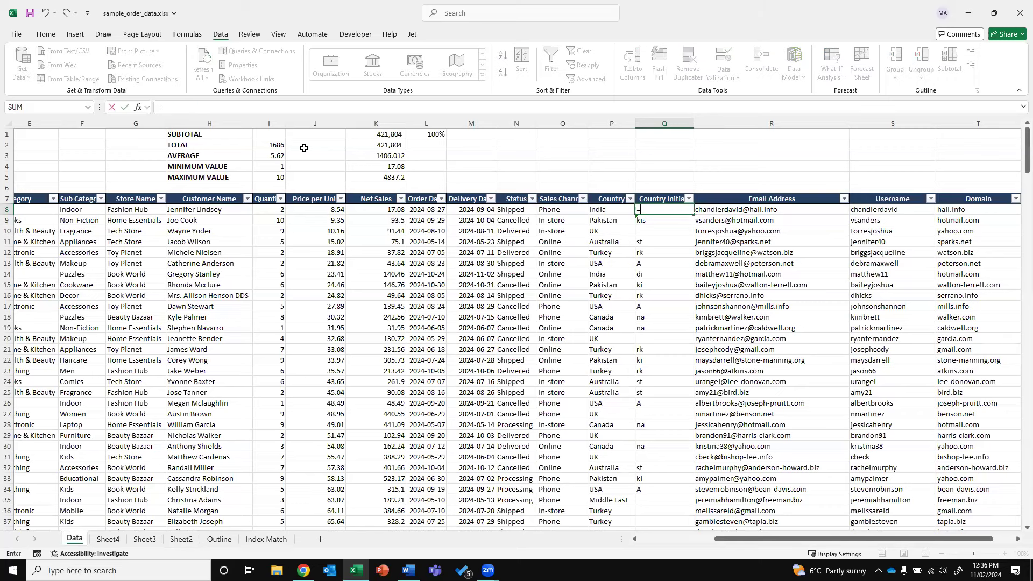
pyautogui.write('SUBSTITUTE')
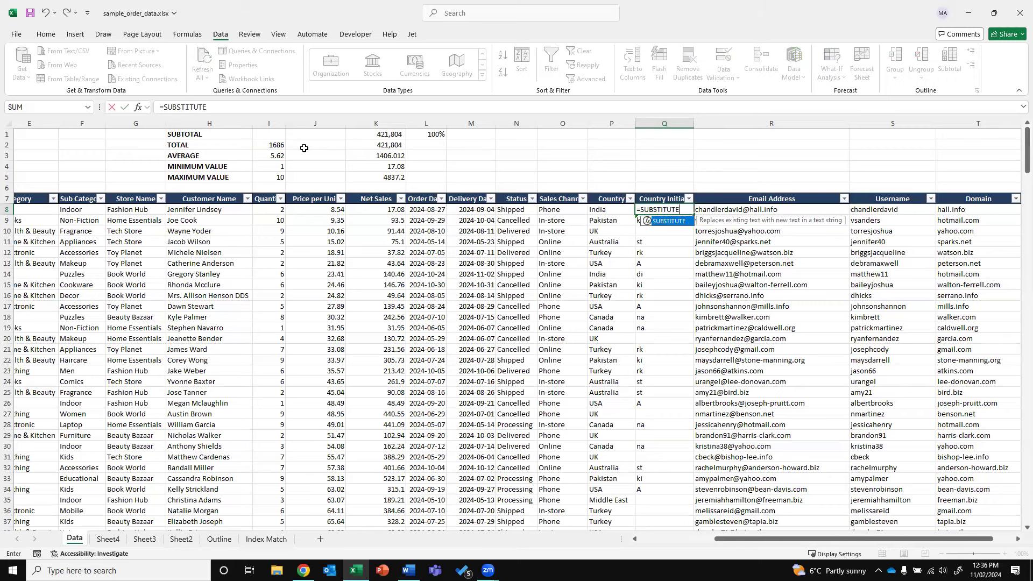
pyautogui.write('(')
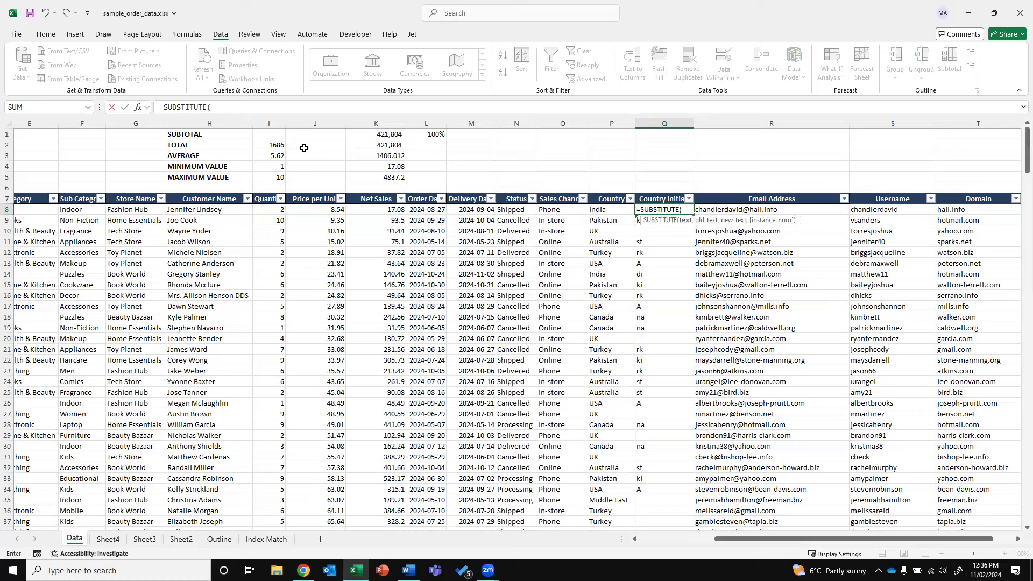
pyautogui.click(605, 209)
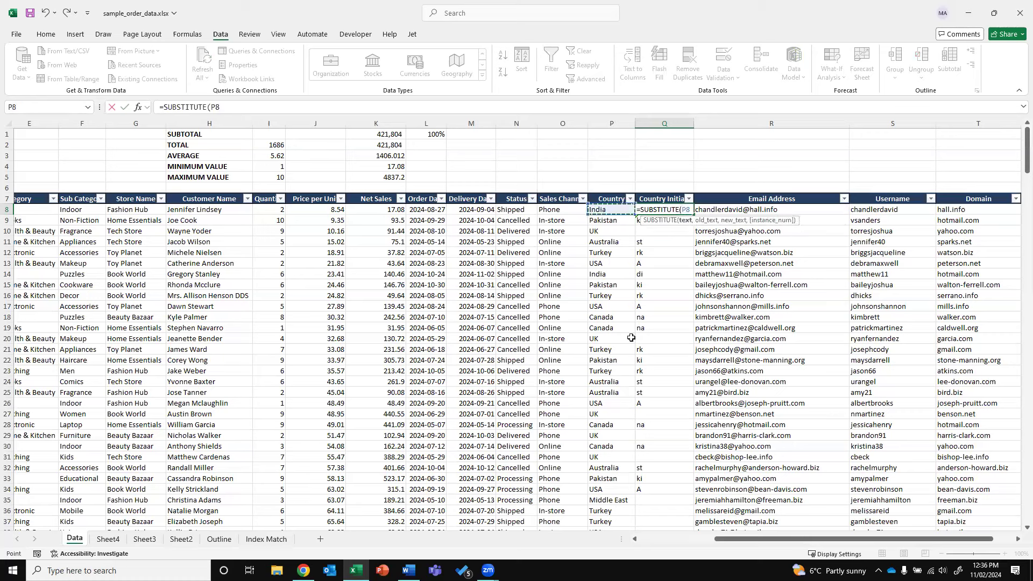
pyautogui.write(',"')
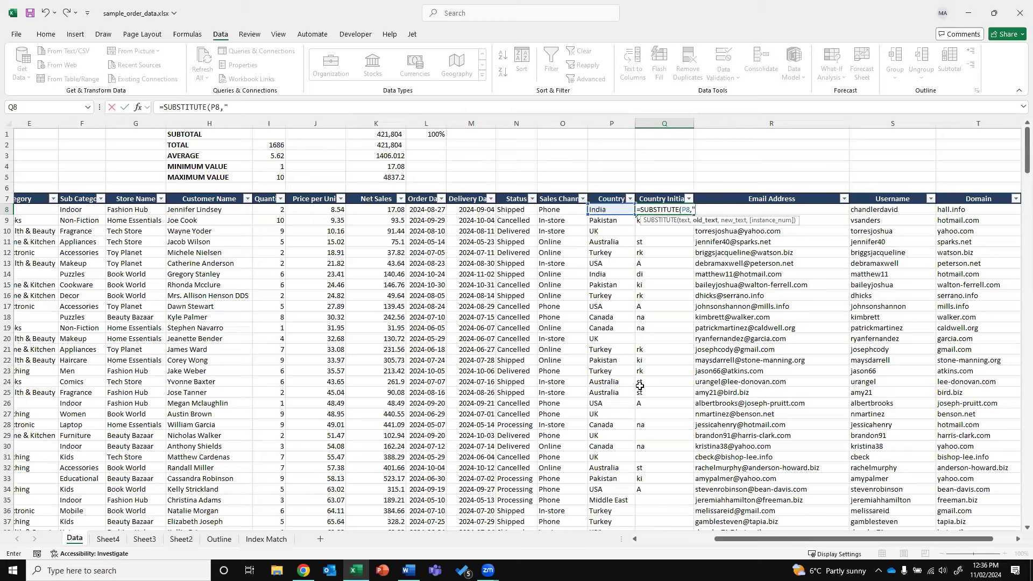
pyautogui.write('iNDIA","IND')
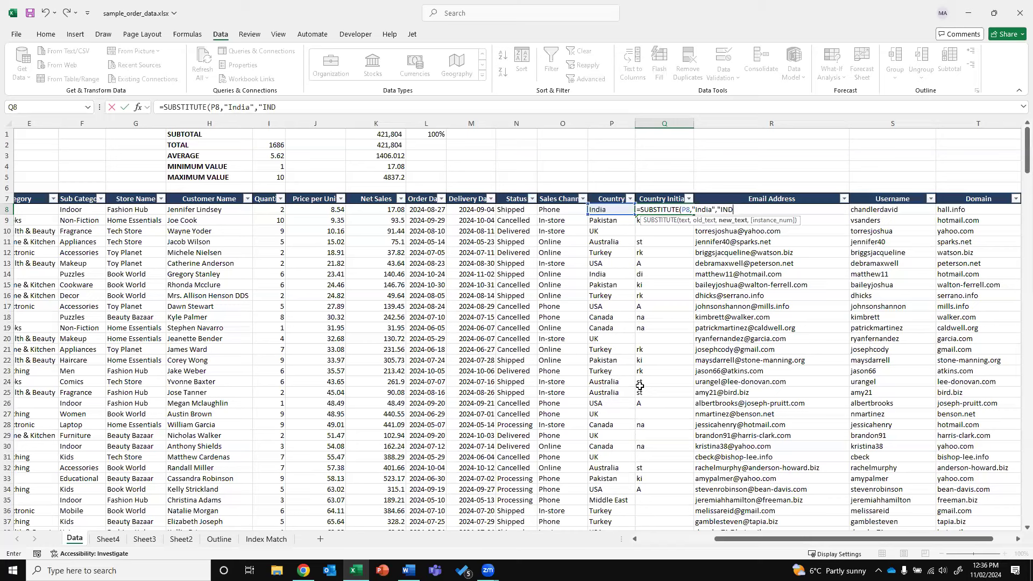
pyautogui.write(')')
pyautogui.hotkey('ctrl', 'Return')
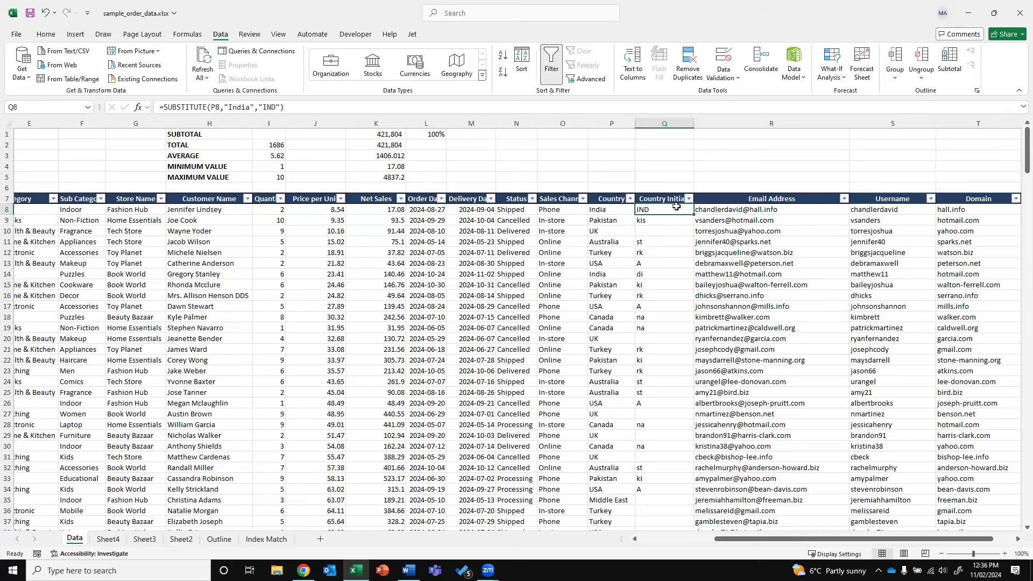
pyautogui.click(595, 118)
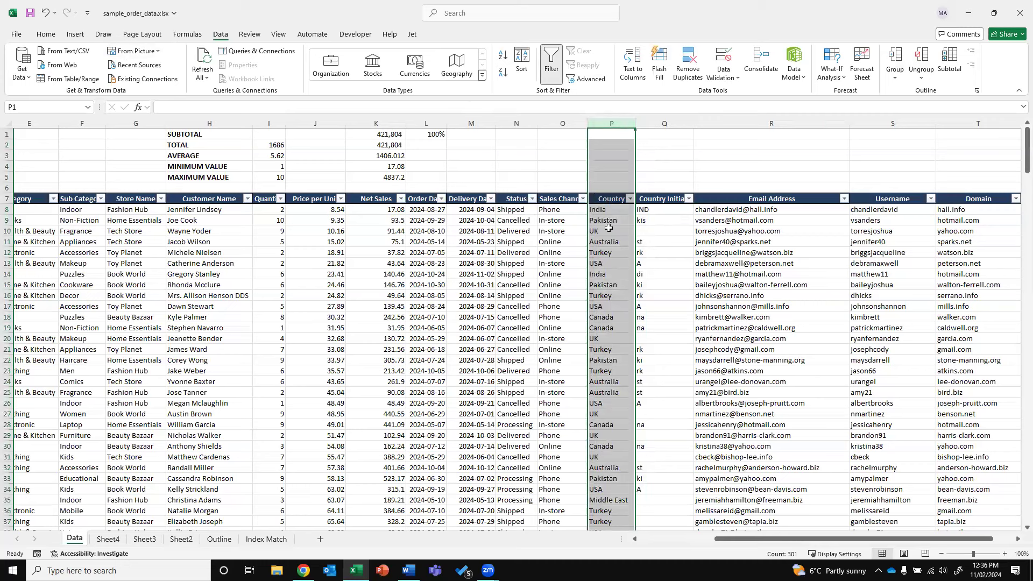
pyautogui.click(663, 209)
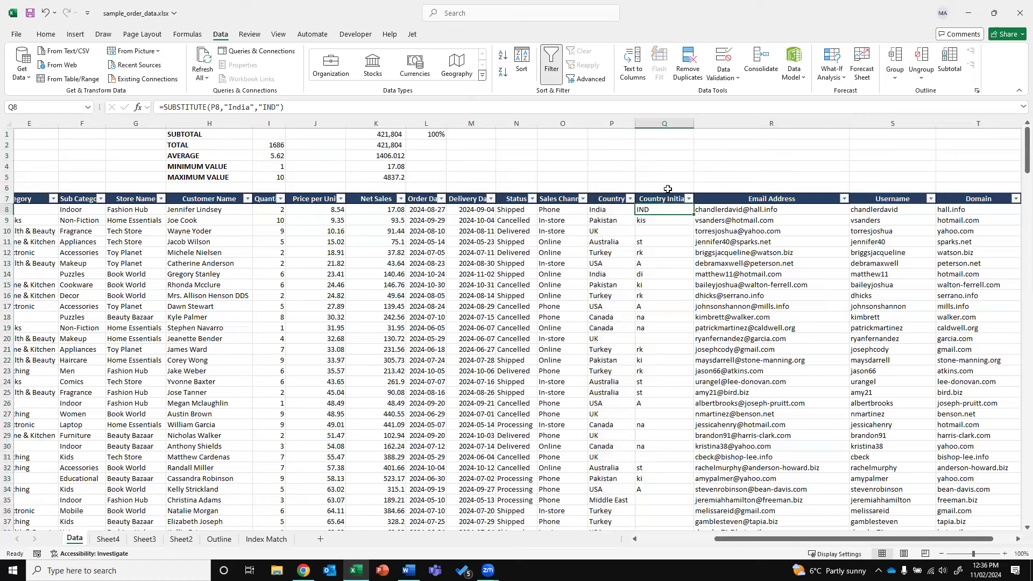
# Copy the countries P8:P24 into a new sheet starting at L9
pyautogui.moveTo(597, 209); pyautogui.dragTo(602, 383)
pyautogui.hotkey('ctrl', 'c')
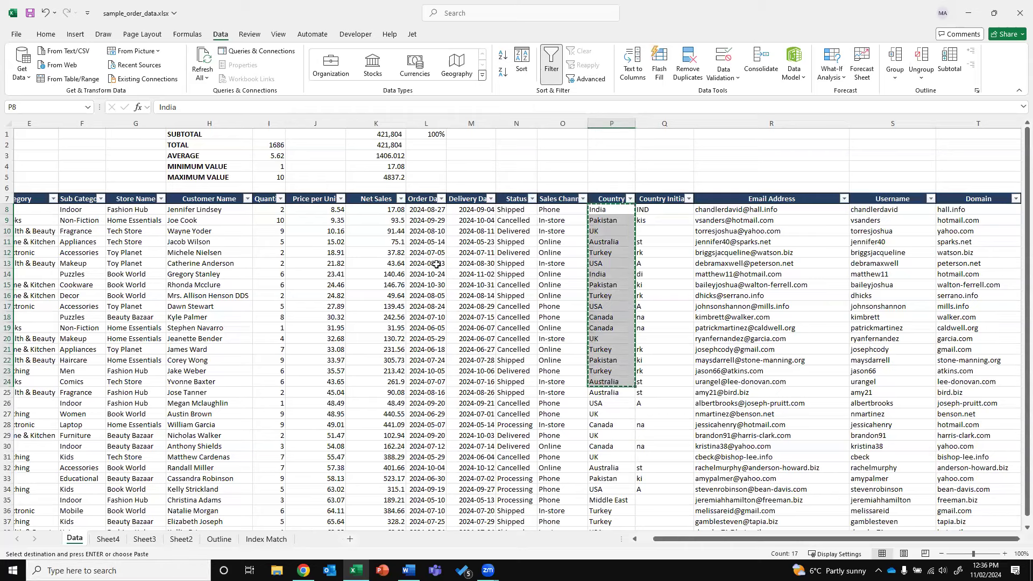
pyautogui.click(319, 539)
pyautogui.rightClick(401, 220)
pyautogui.click(433, 278)
# Type codes IND, PAK, UK and AUS in M9:M12, then return to the Data sheet
pyautogui.press('Right')
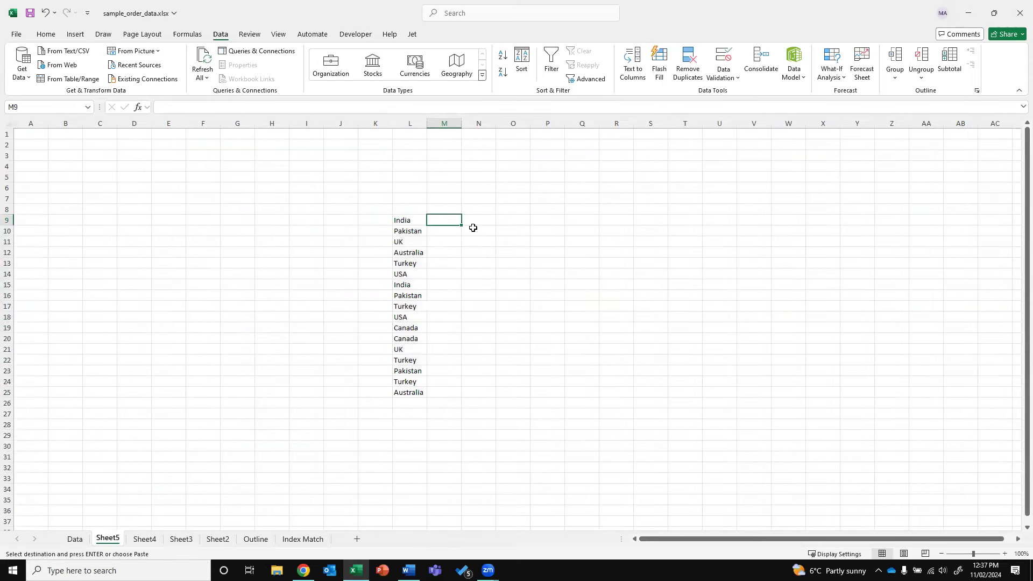
pyautogui.write('IND')
pyautogui.press('Return')
pyautogui.write('PAK')
pyautogui.press('Return')
pyautogui.hotkey('ctrl', 'z')
pyautogui.write('PA')
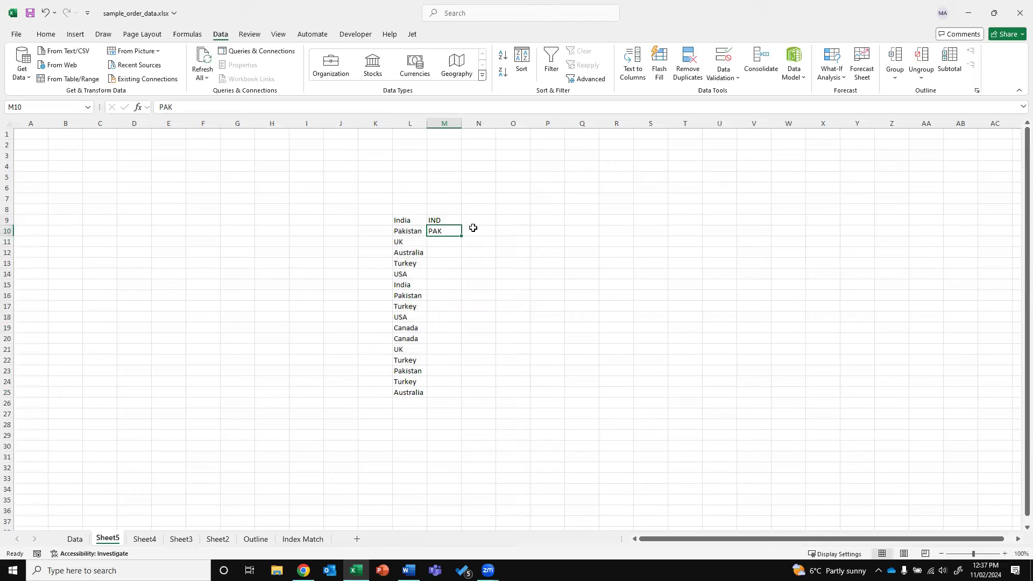
pyautogui.write('K')
pyautogui.press('Return')
pyautogui.write('UK')
pyautogui.press('Return')
pyautogui.write('AUS')
pyautogui.press('Return')
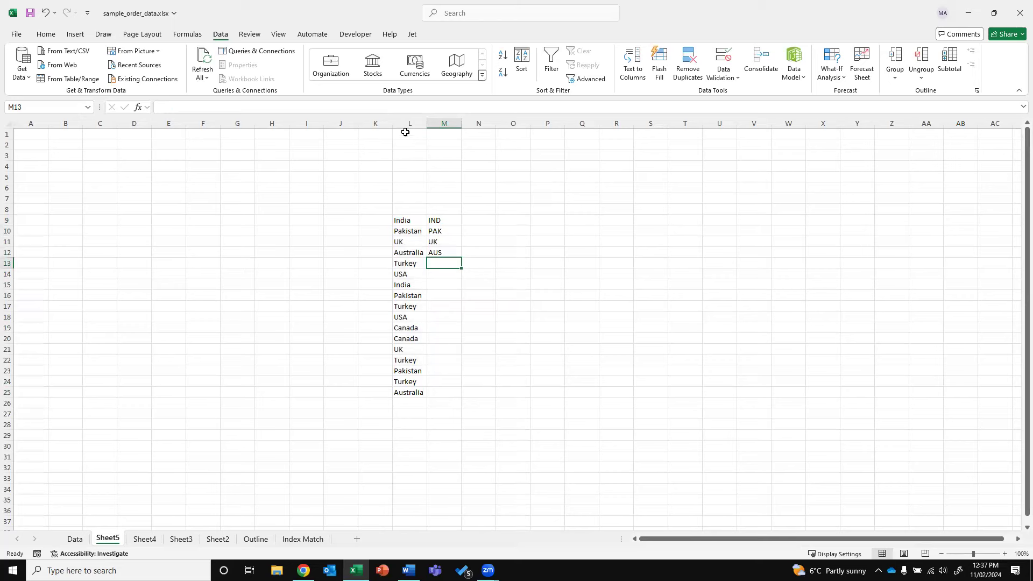
pyautogui.hotkey('ctrl', 'pageup')
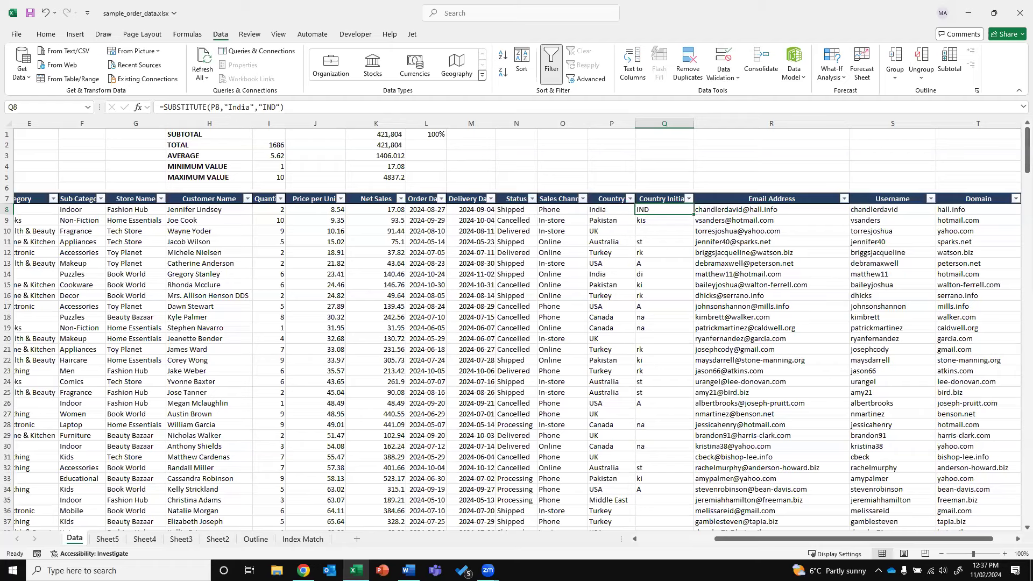
pyautogui.click(520, 305)
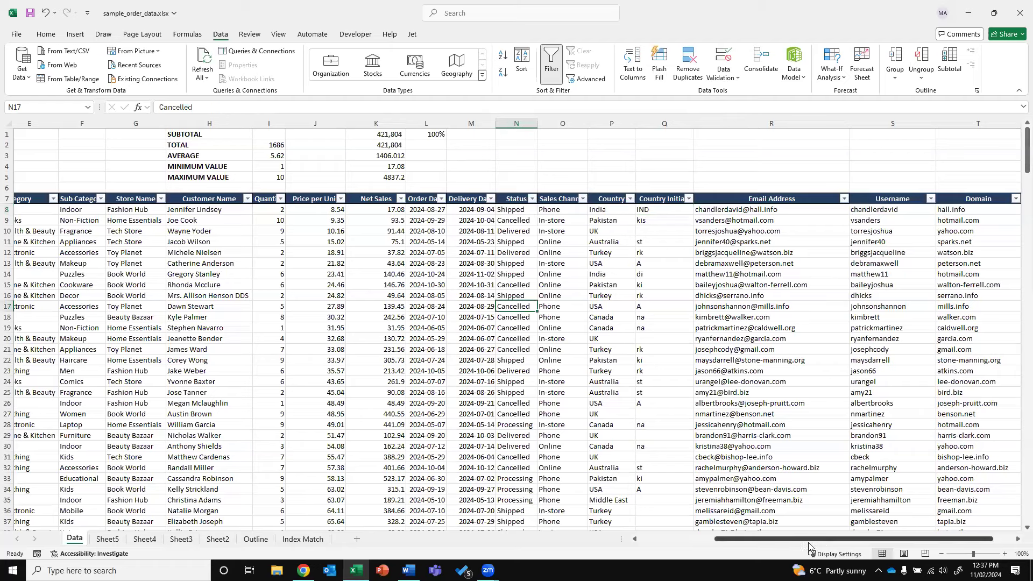
pyautogui.moveTo(928, 539); pyautogui.dragTo(953, 538)
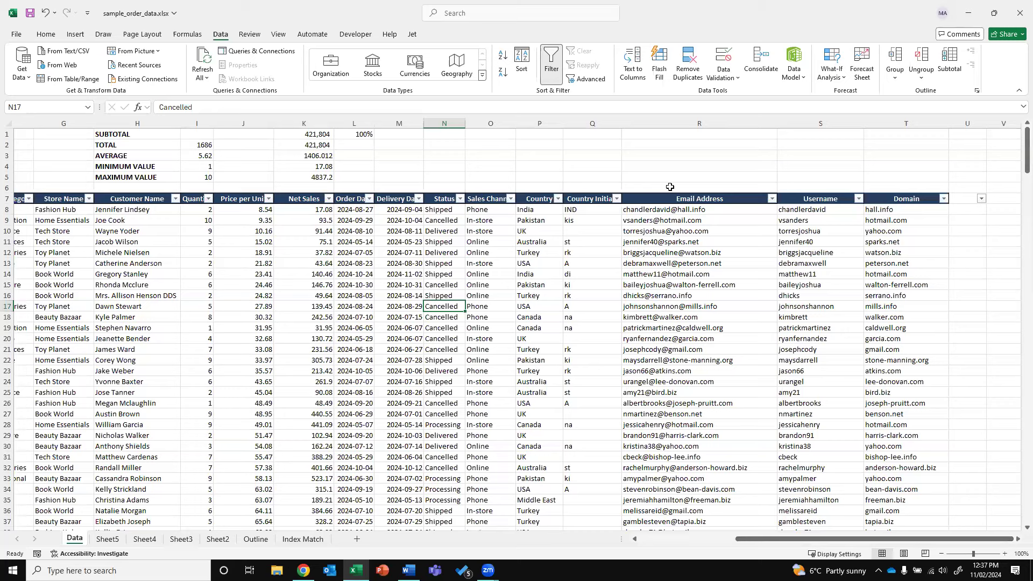
pyautogui.click(663, 122)
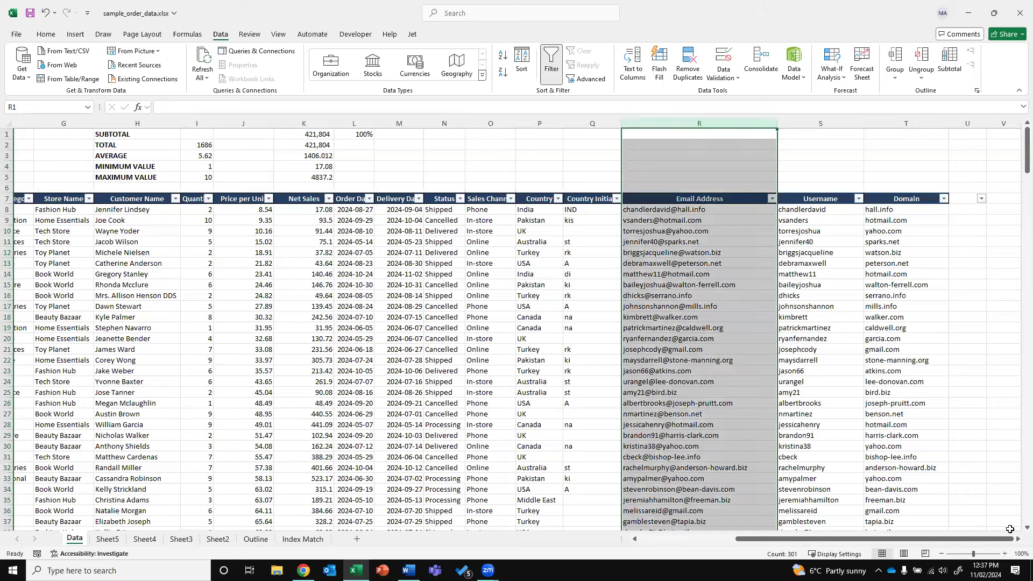
pyautogui.click(1017, 539)
pyautogui.click(1017, 540)
pyautogui.click(1017, 539)
pyautogui.click(1017, 539)
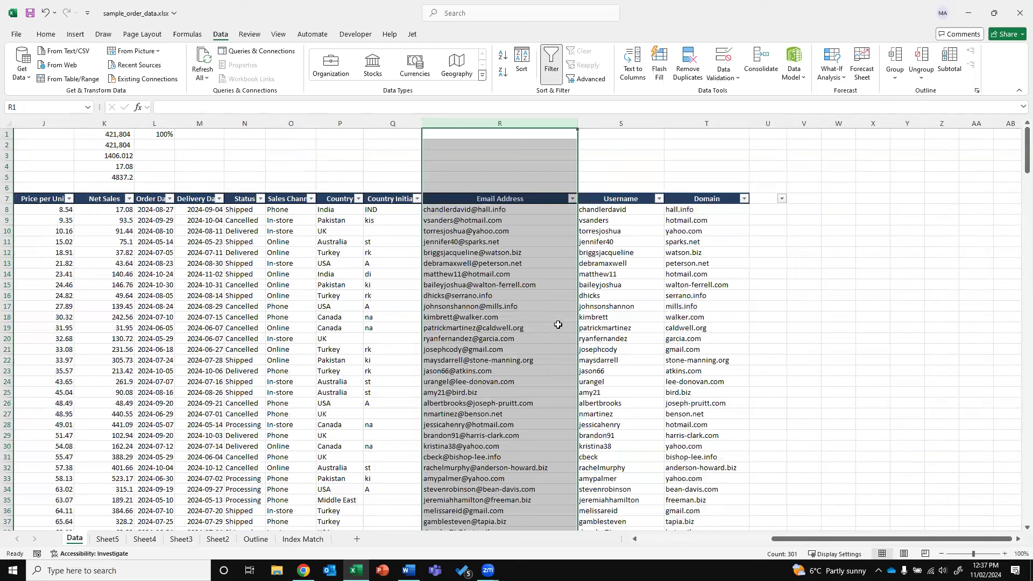
pyautogui.click(497, 211)
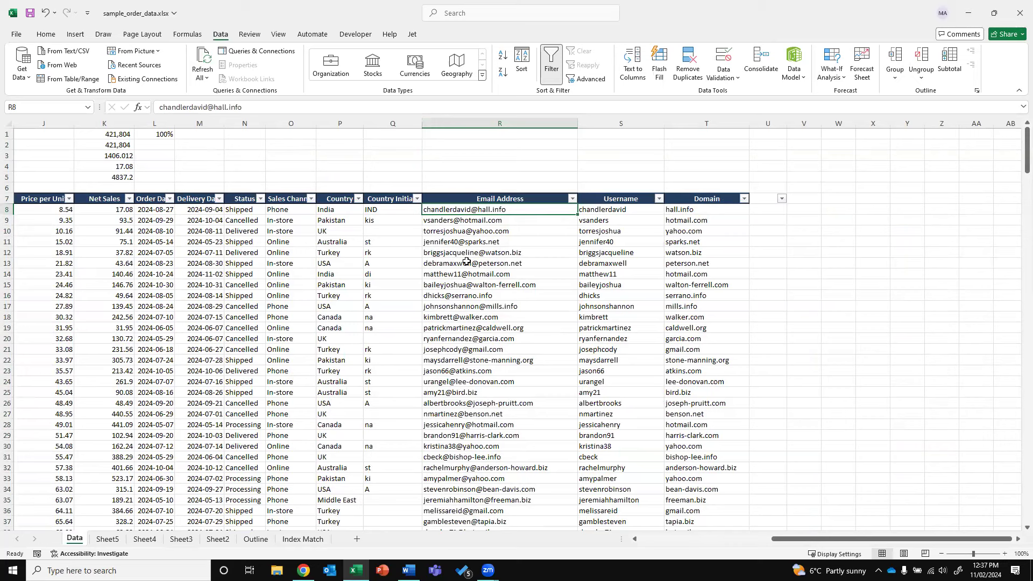
pyautogui.click(472, 123)
pyautogui.click(805, 209)
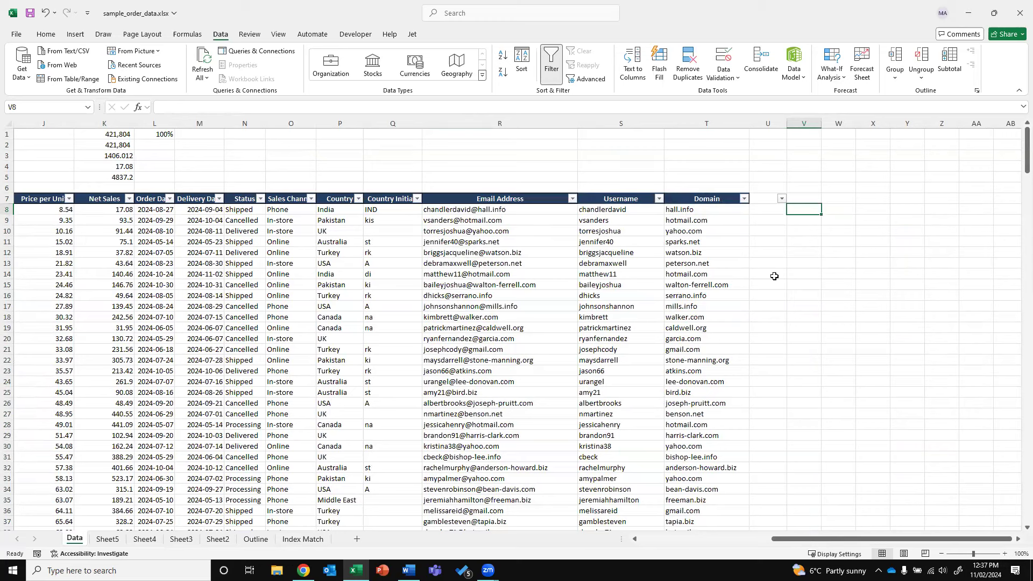
# Start a =TEXTJOIN(" formula in cell V8
pyautogui.write('=')
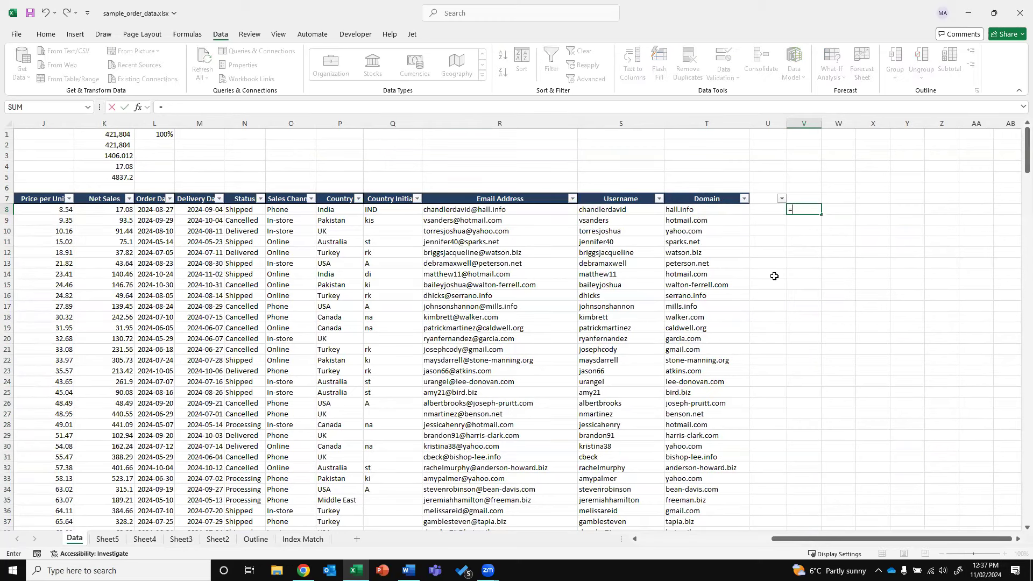
pyautogui.write('te')
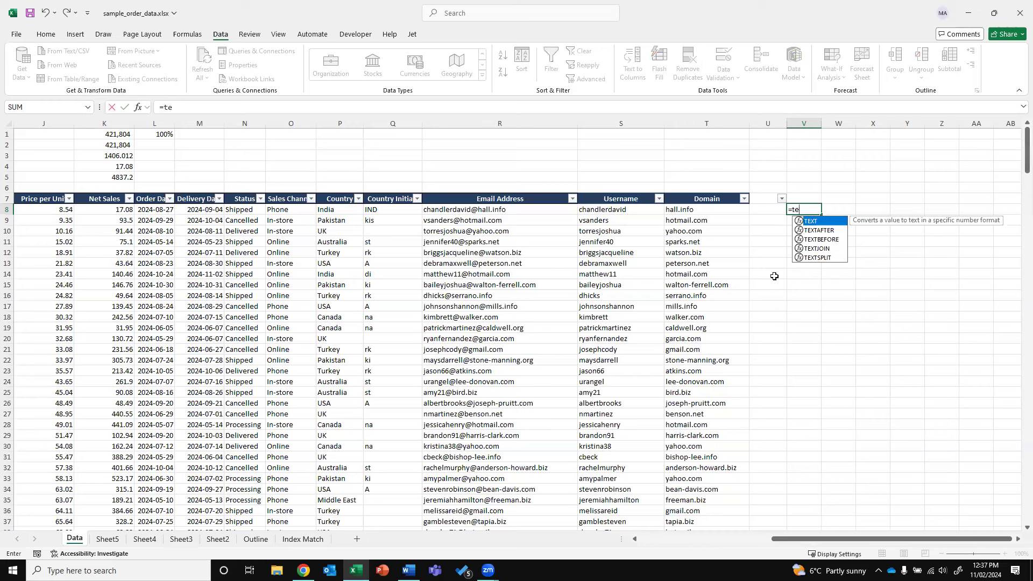
pyautogui.write('xtjoin')
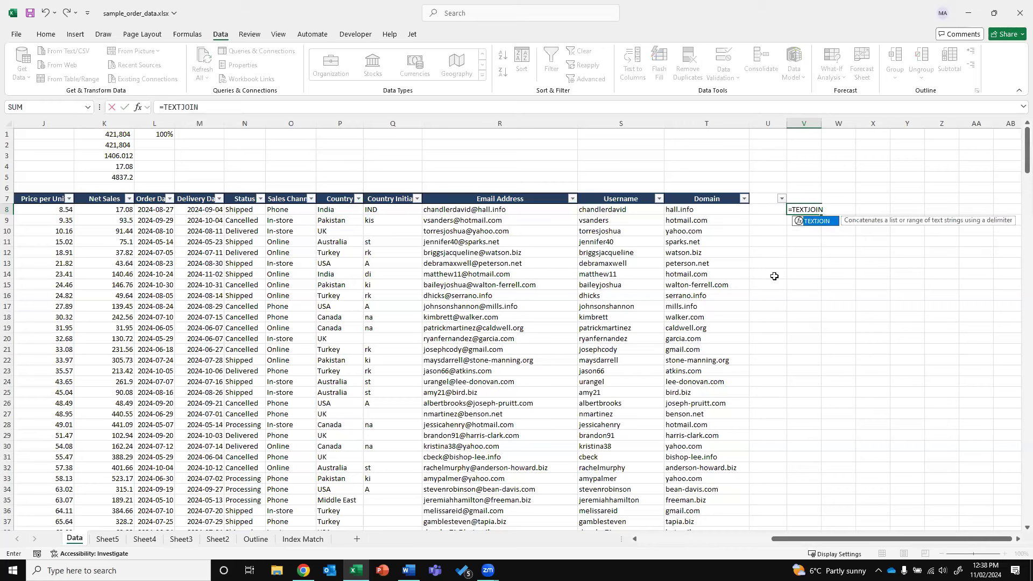
pyautogui.write('(')
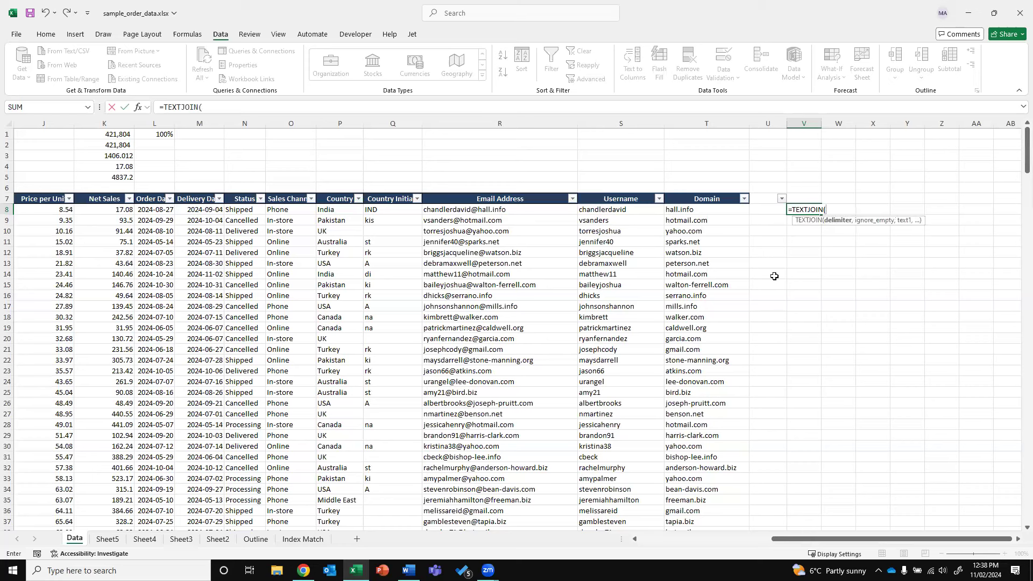
pyautogui.write('"; ",TRUE,')
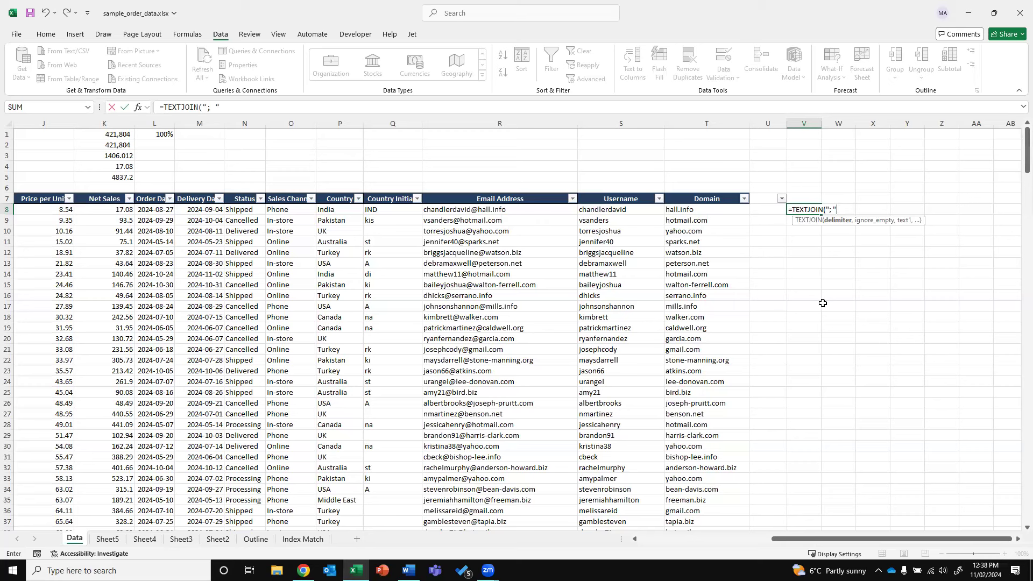
# Complete V8 as =TEXTJOIN("; ",TRUE,R8:R307) to join every email address
pyautogui.write(',')
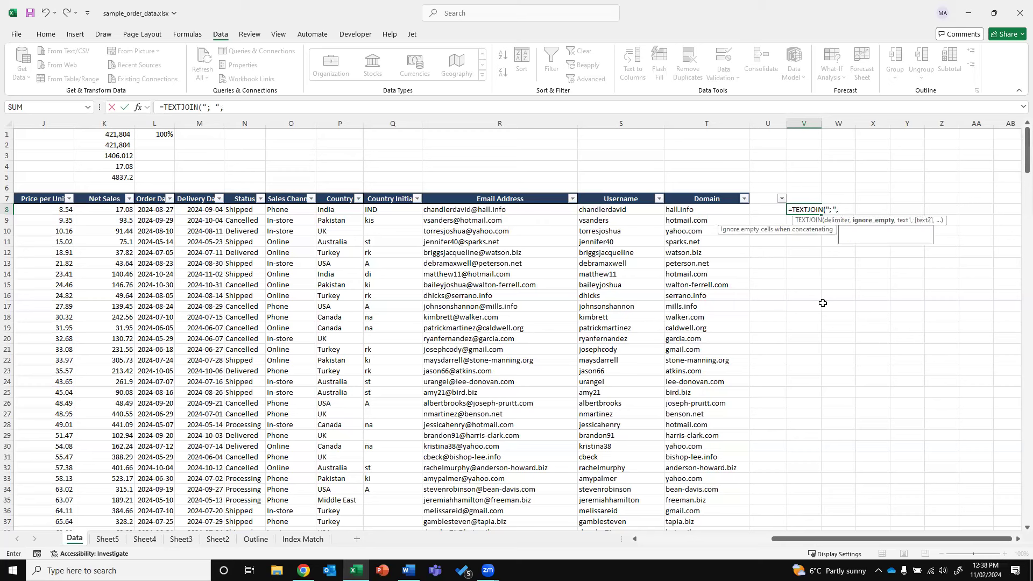
pyautogui.write('TRUE')
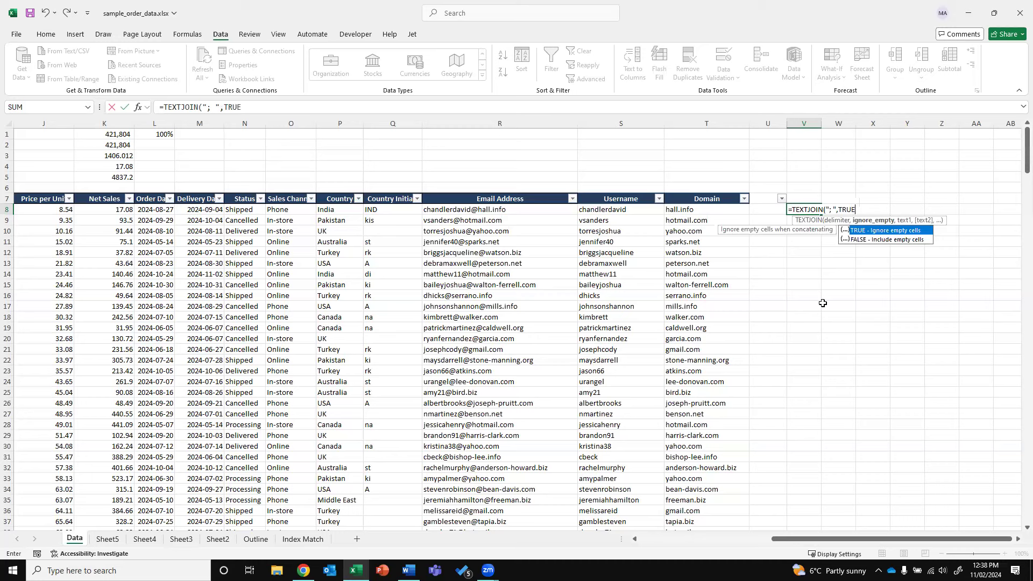
pyautogui.write(',')
pyautogui.click(516, 213)
pyautogui.hotkey('ctrl', 'shift', 'Down')
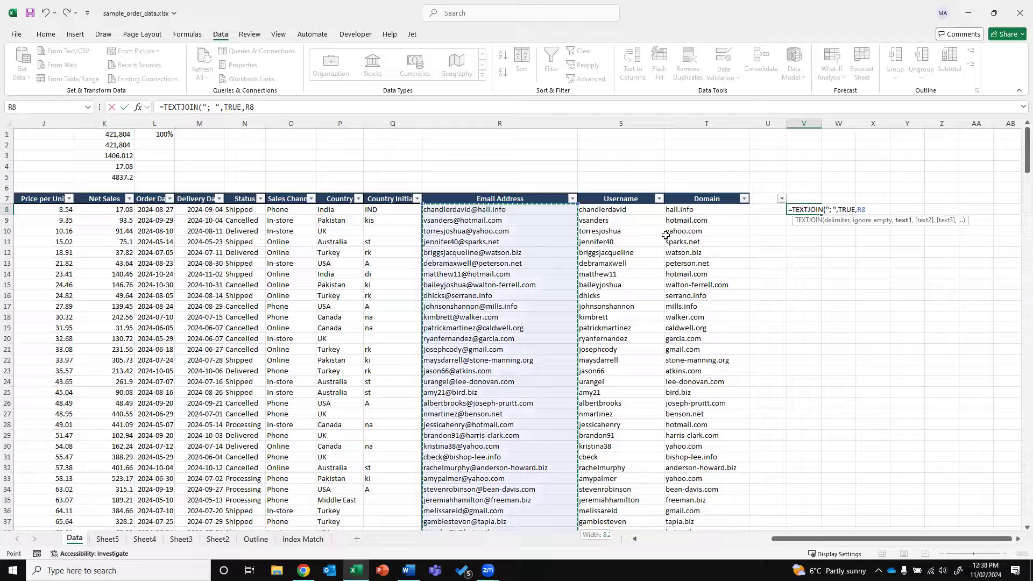
pyautogui.press('Return')
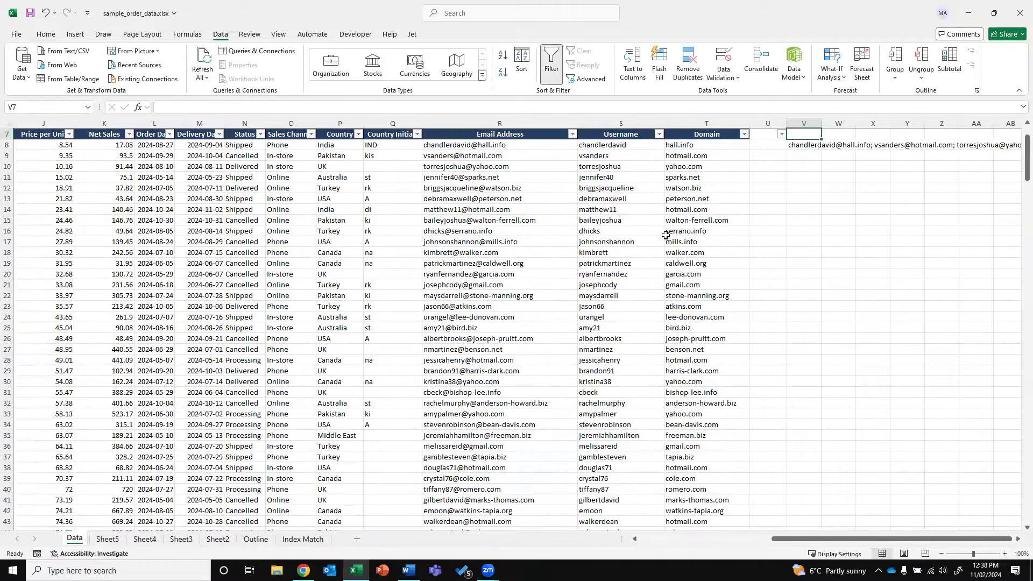
# Review the joined email string and the TEXTJOIN formula in V8
pyautogui.press('Down')
pyautogui.press('Right')
pyautogui.moveTo(893, 539); pyautogui.dragTo(896, 539)
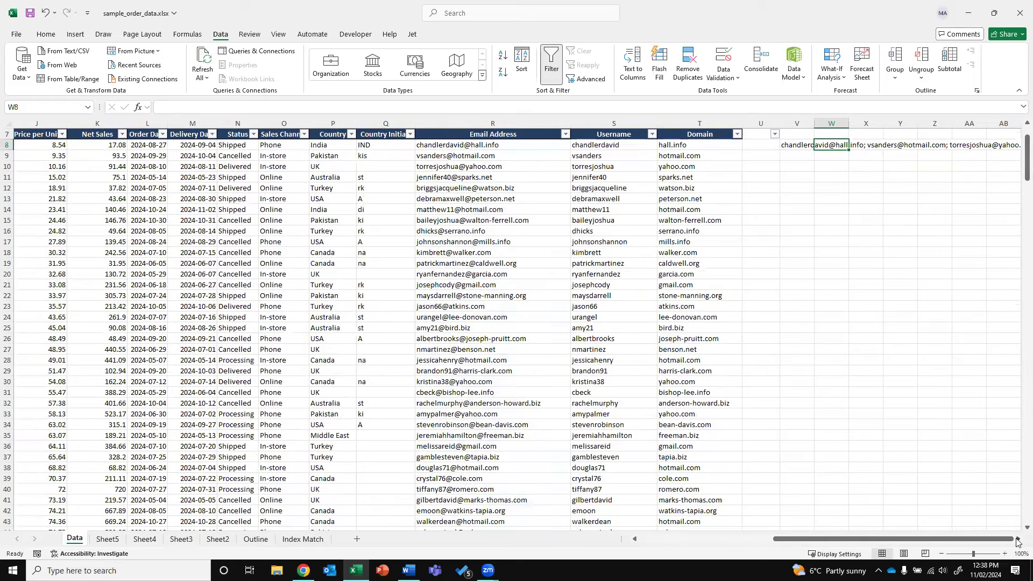
pyautogui.click(1016, 539)
pyautogui.click(377, 262)
pyautogui.click(63, 143)
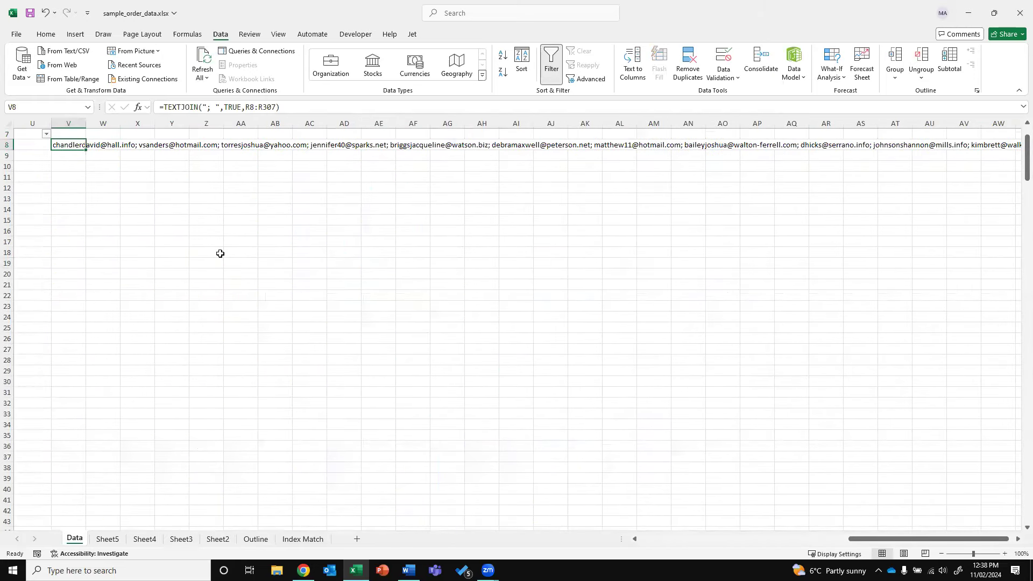
pyautogui.moveTo(883, 541); pyautogui.dragTo(788, 545)
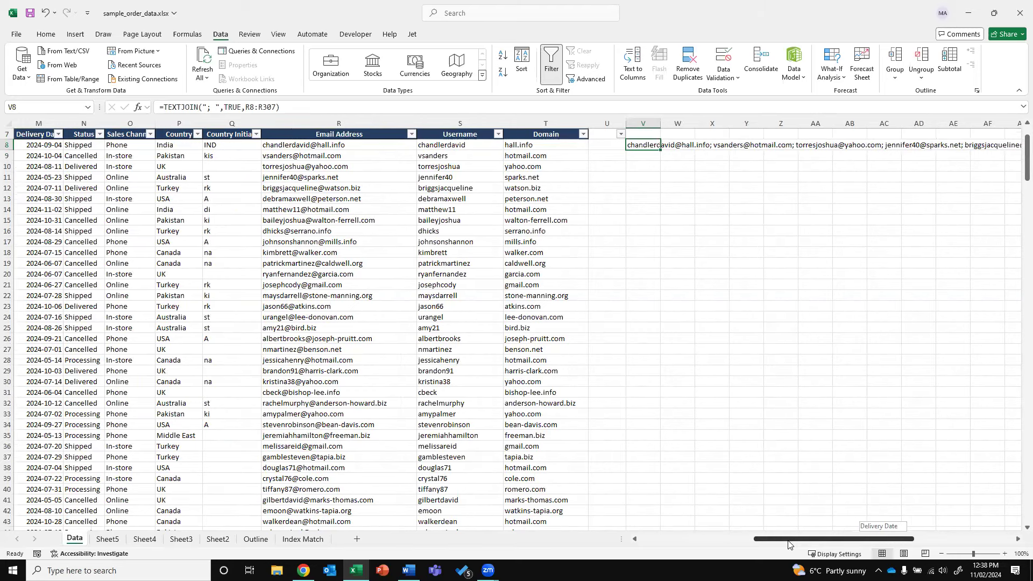
pyautogui.moveTo(788, 545); pyautogui.dragTo(788, 544)
# Check an email and the Email Address column's count, then select V8's semicolon delimiter
pyautogui.click(297, 198)
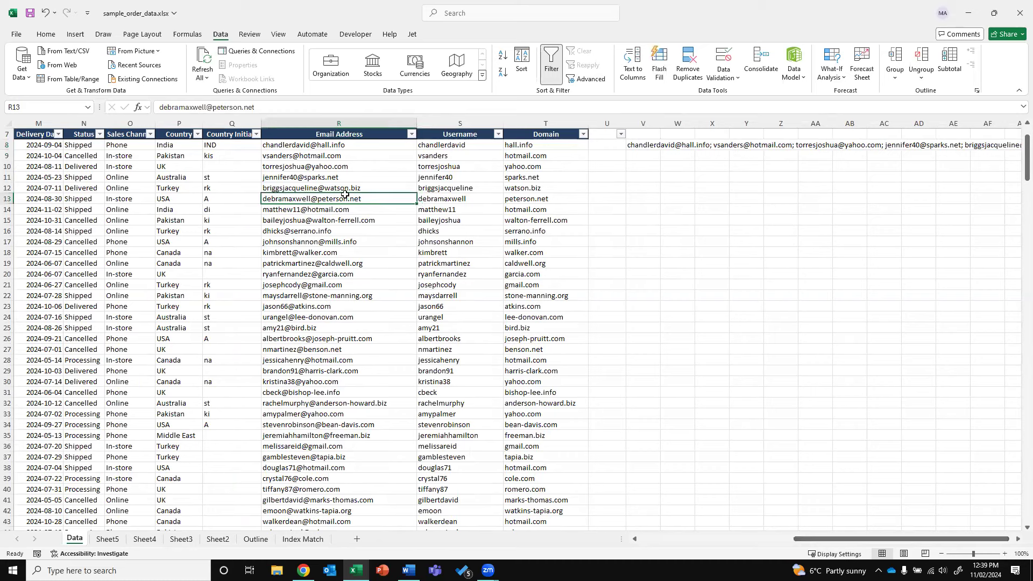
pyautogui.click(641, 146)
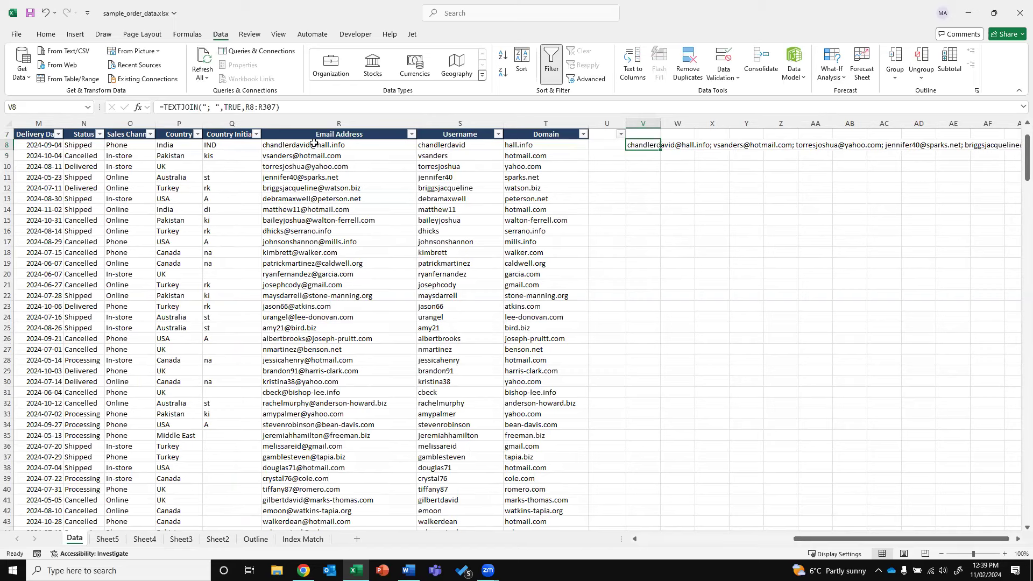
pyautogui.click(321, 123)
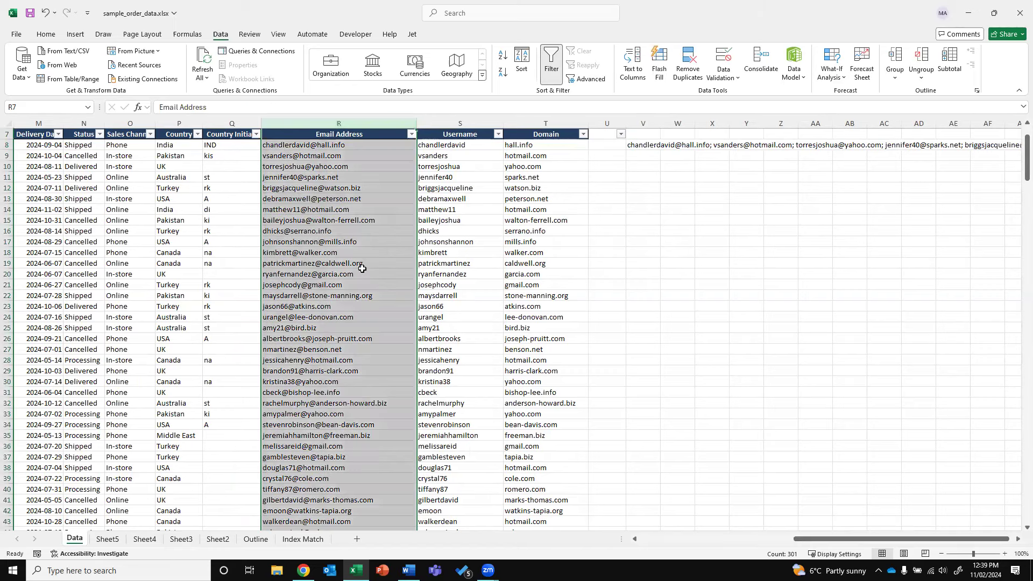
pyautogui.click(640, 145)
pyautogui.doubleClick(210, 110)
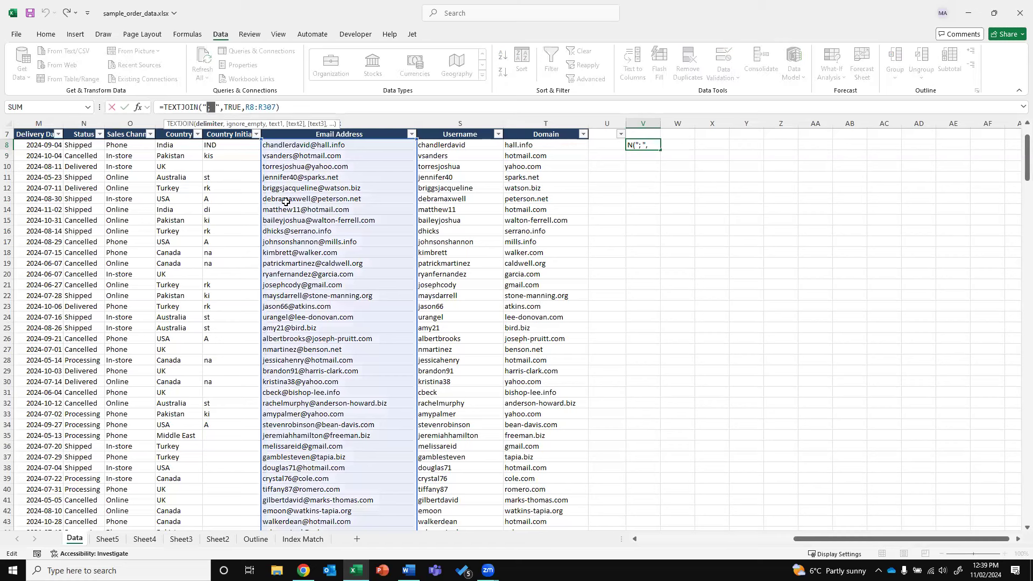
# Replace V8's "; " delimiter with "|" so emails are joined by vertical bars
pyautogui.write('|')
pyautogui.press('Left')
pyautogui.press('BackSpace')
pyautogui.press('Return')
# Zoom in and review V8's joined result and the Domain formulas in column T
pyautogui.press('Up')
pyautogui.press('Right')
pyautogui.press('Right')
pyautogui.press('Right')
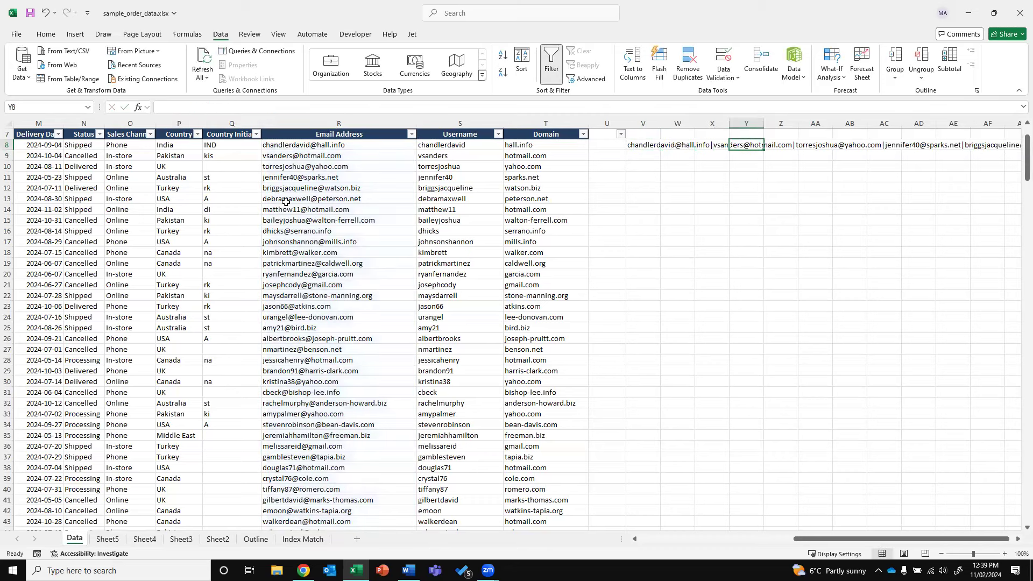
pyautogui.click(1004, 554)
pyautogui.click(1003, 554)
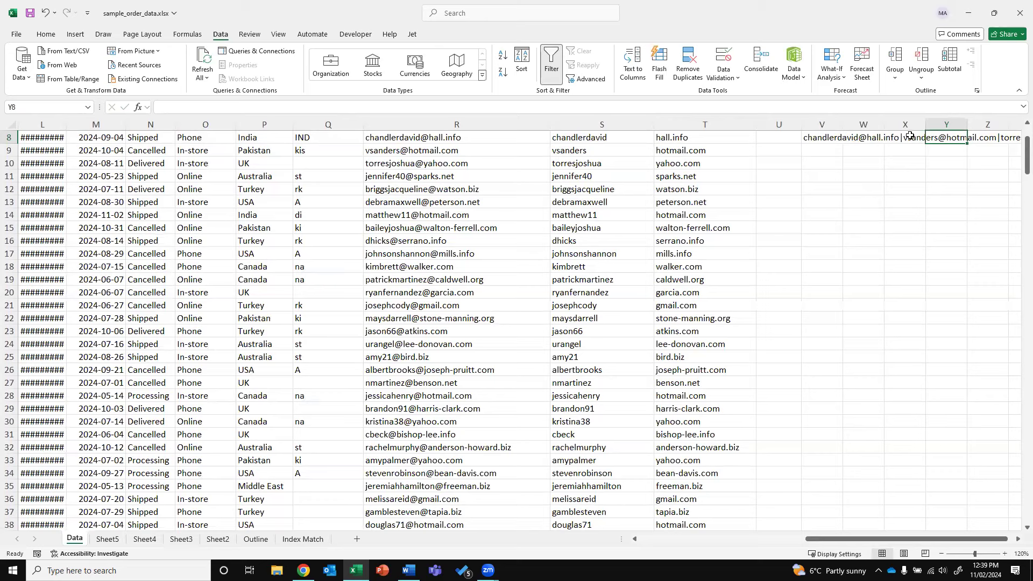
pyautogui.press('Left')
pyautogui.press('Left')
pyautogui.press('Left')
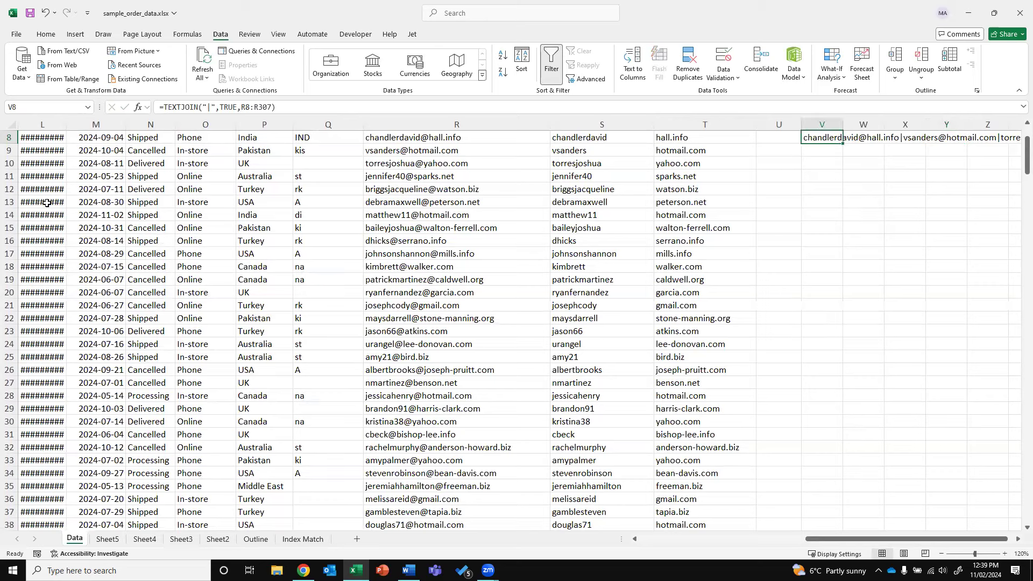
pyautogui.click(715, 207)
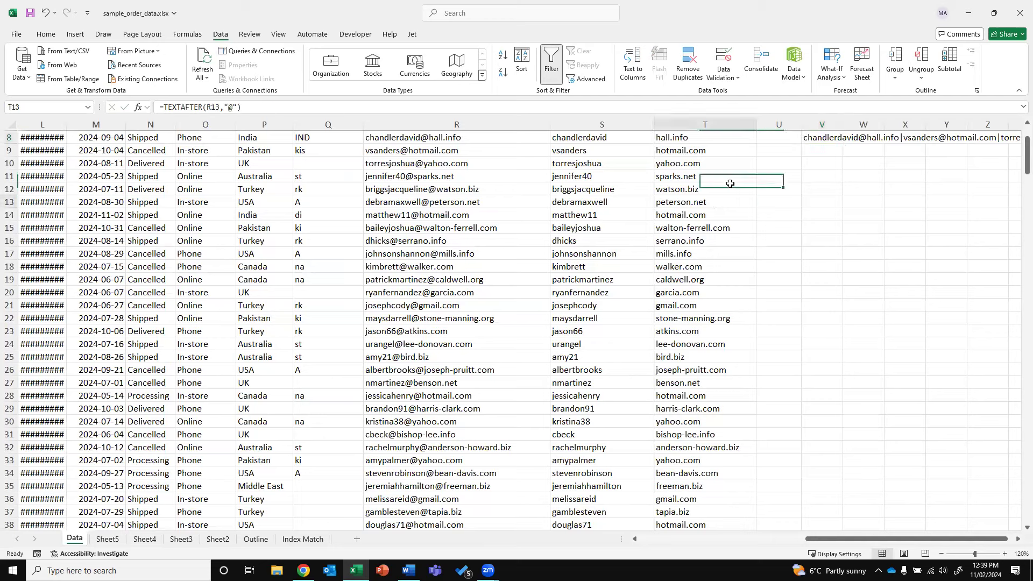
pyautogui.click(744, 140)
pyautogui.scroll(3, 1019, 132)
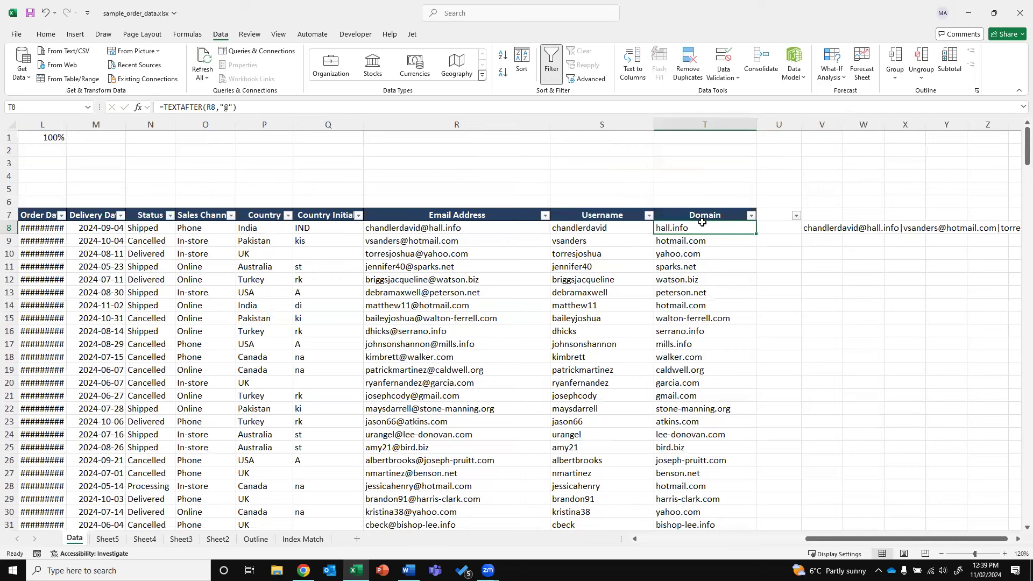
pyautogui.doubleClick(660, 228)
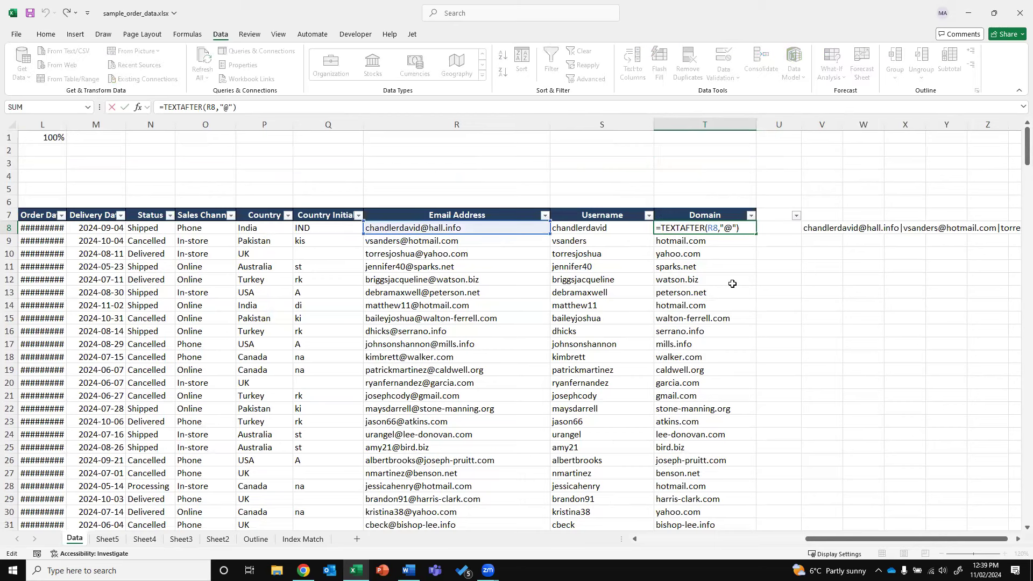
pyautogui.press('Return')
pyautogui.press('Left')
pyautogui.press('Left')
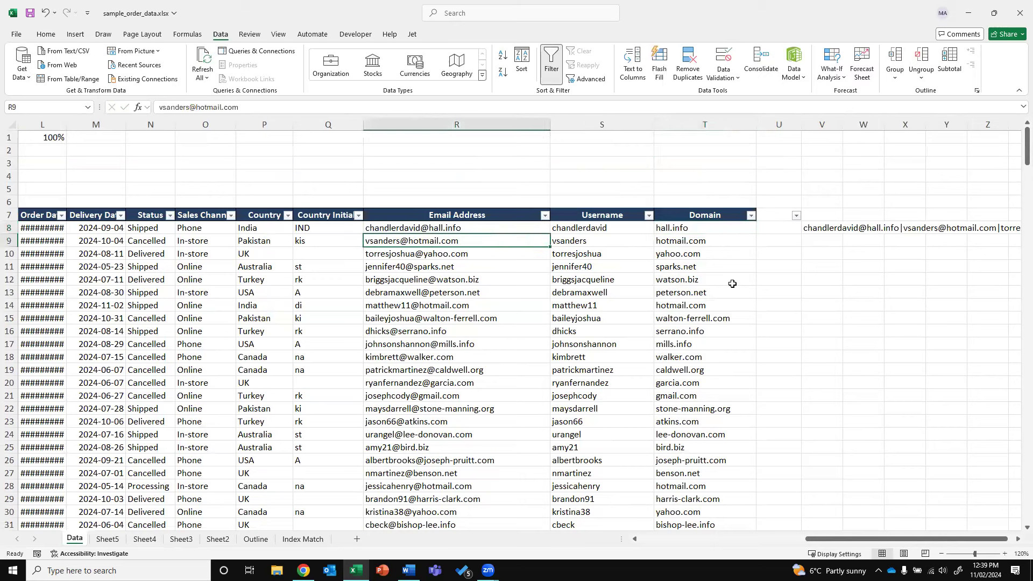
pyautogui.click(161, 107)
pyautogui.press('Delete')
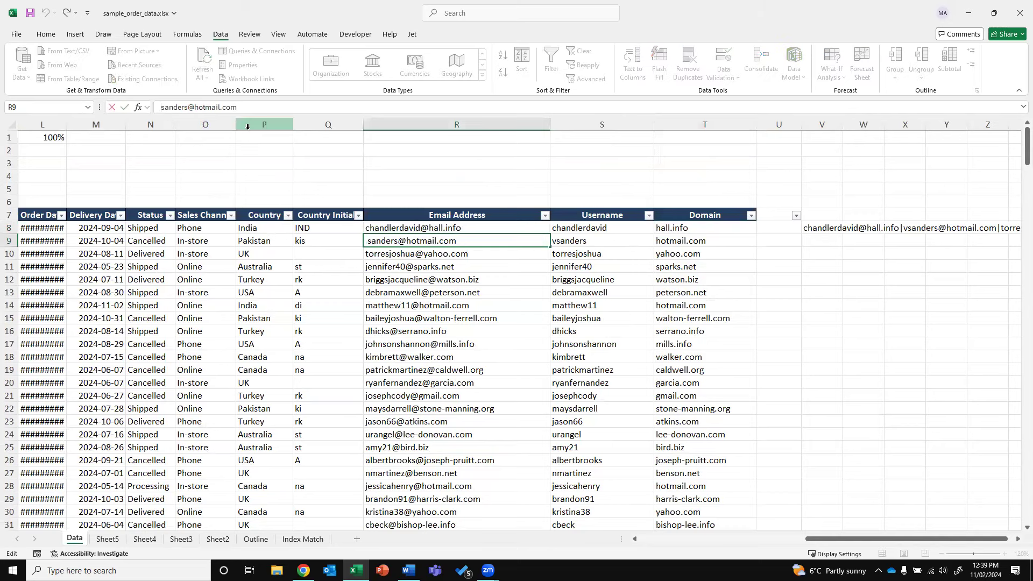
pyautogui.hotkey('ctrl', 'z')
pyautogui.press('Return')
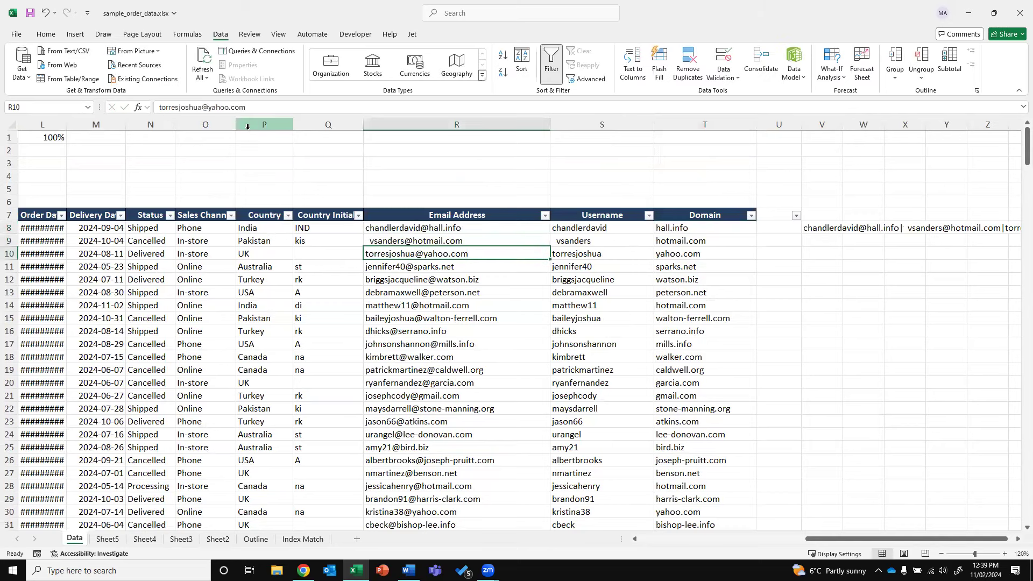
pyautogui.click(267, 106)
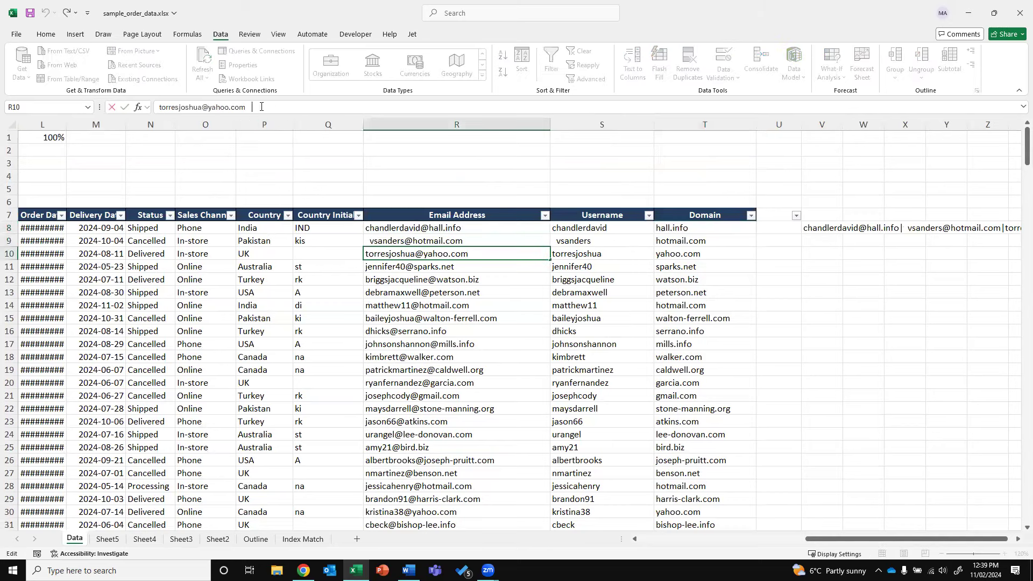
pyautogui.press('Return')
pyautogui.press('Up')
pyautogui.press('Right')
pyautogui.press('Right')
pyautogui.press('Right')
pyautogui.write('=')
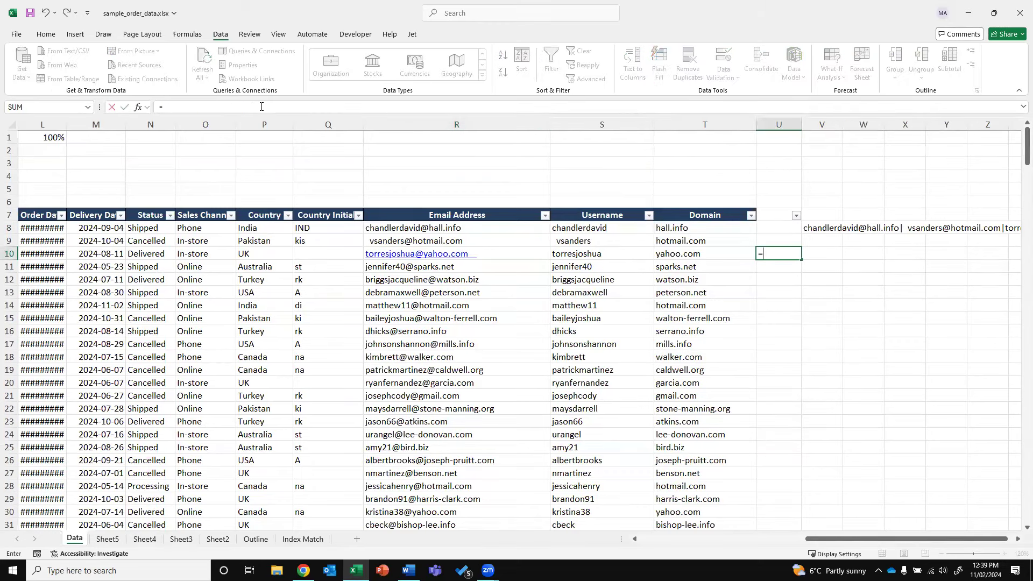
pyautogui.write('TRIM')
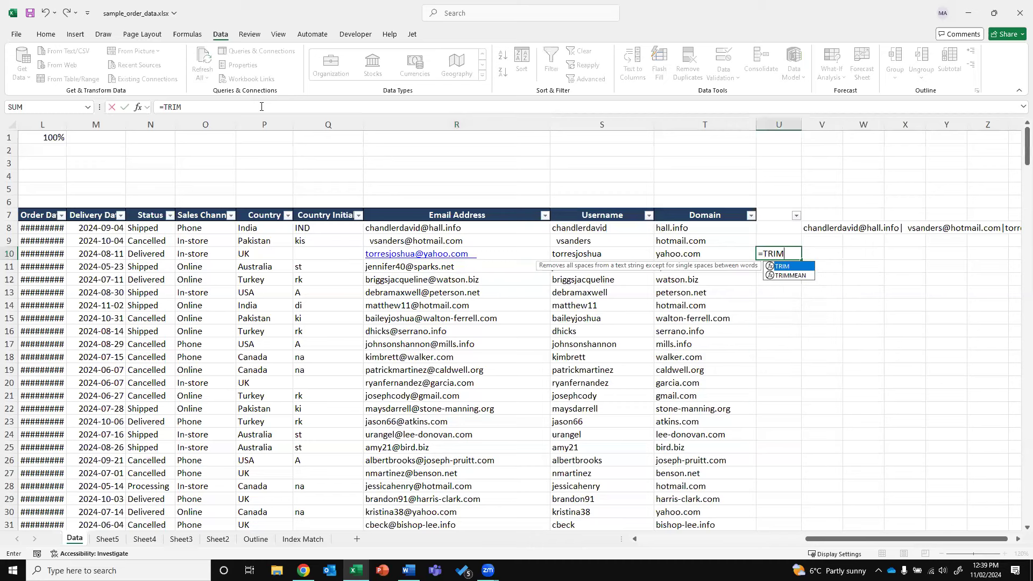
pyautogui.write('(')
pyautogui.press('Left')
pyautogui.press('Left')
pyautogui.press('Left')
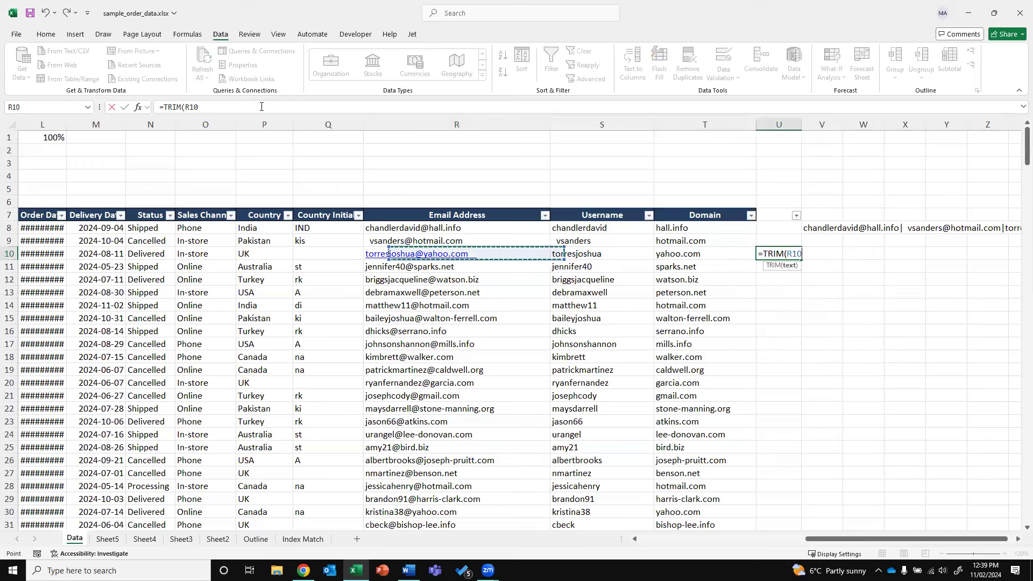
pyautogui.hotkey('ctrl', 'Return')
pyautogui.hotkey('ctrl', 'c')
pyautogui.press('Up')
pyautogui.hotkey('ctrl', 'v')
pyautogui.press('Escape')
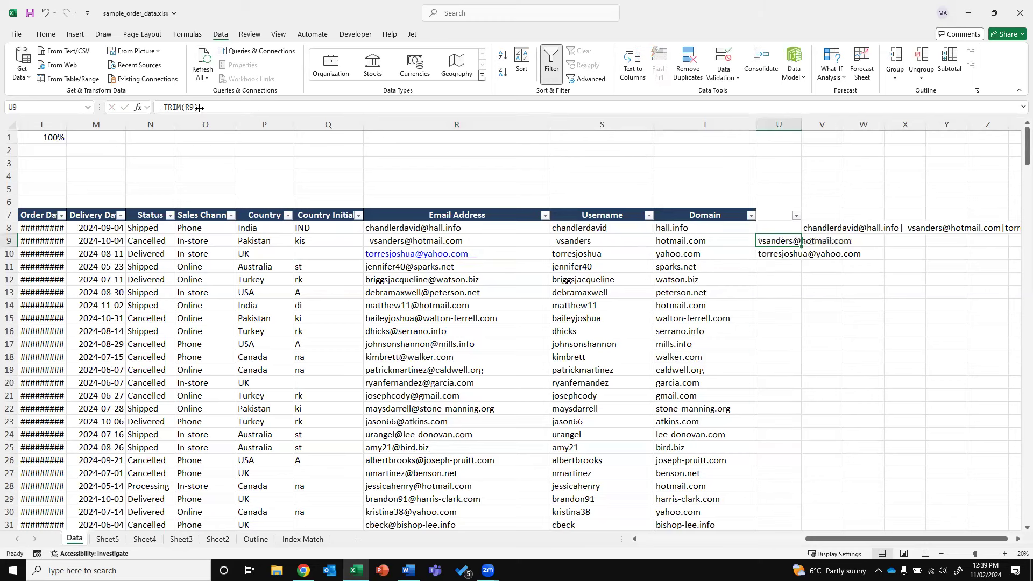
pyautogui.click(372, 241)
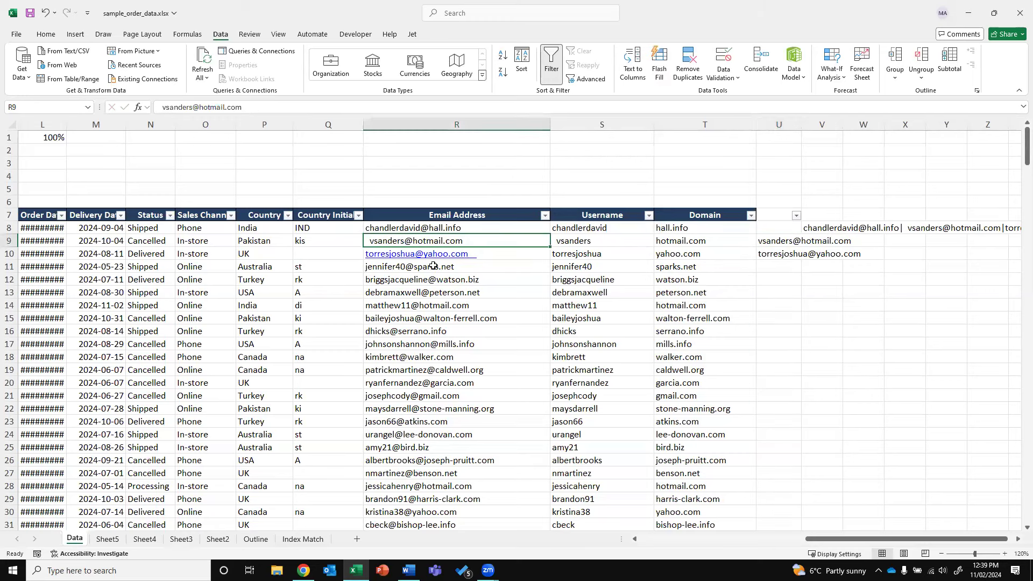
pyautogui.doubleClick(401, 240)
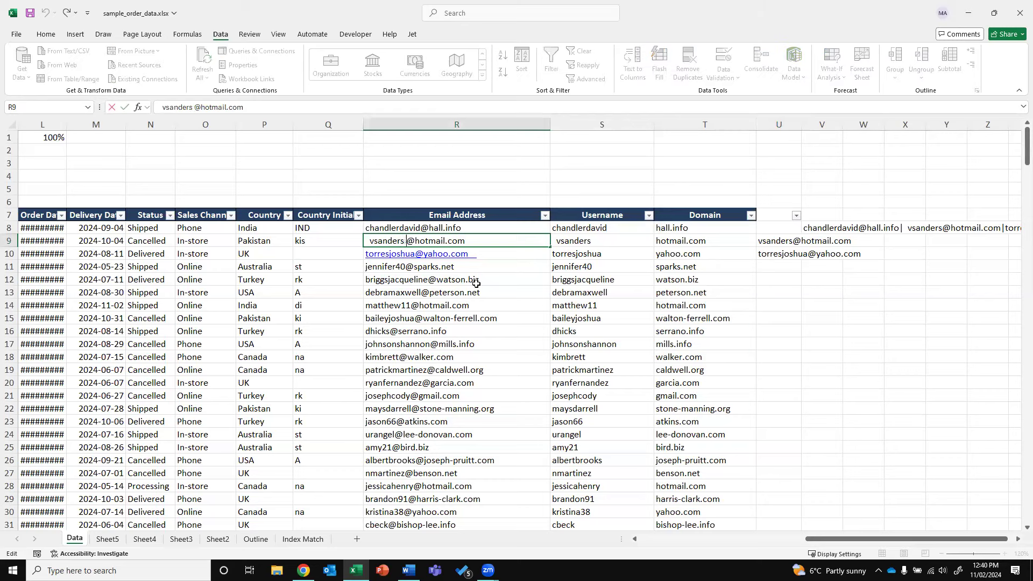
pyautogui.press('Return')
pyautogui.hotkey('ctrl', 'z')
pyautogui.press('Left')
pyautogui.doubleClick(372, 241)
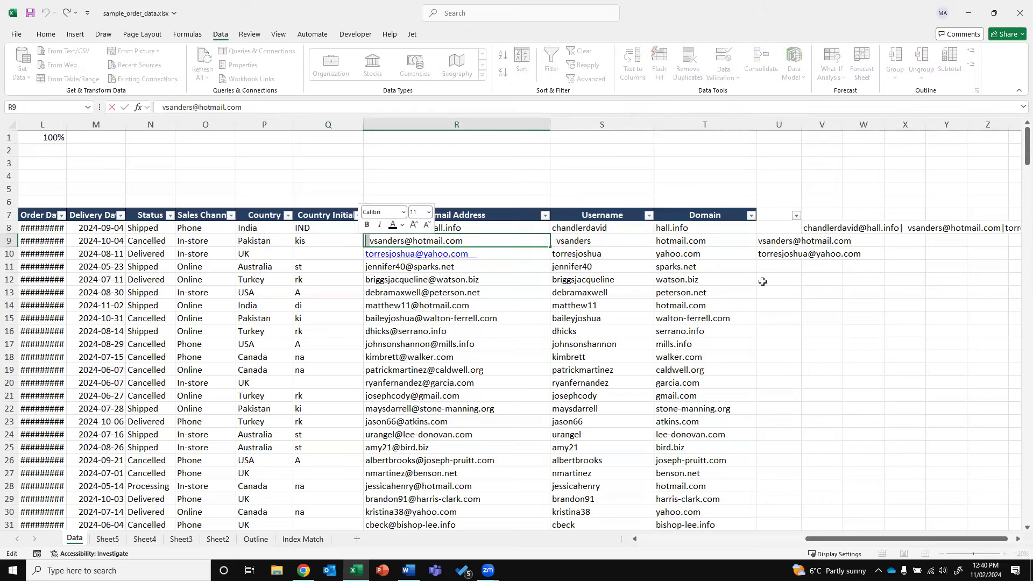
pyautogui.press('Escape')
pyautogui.moveTo(774, 242); pyautogui.dragTo(775, 254)
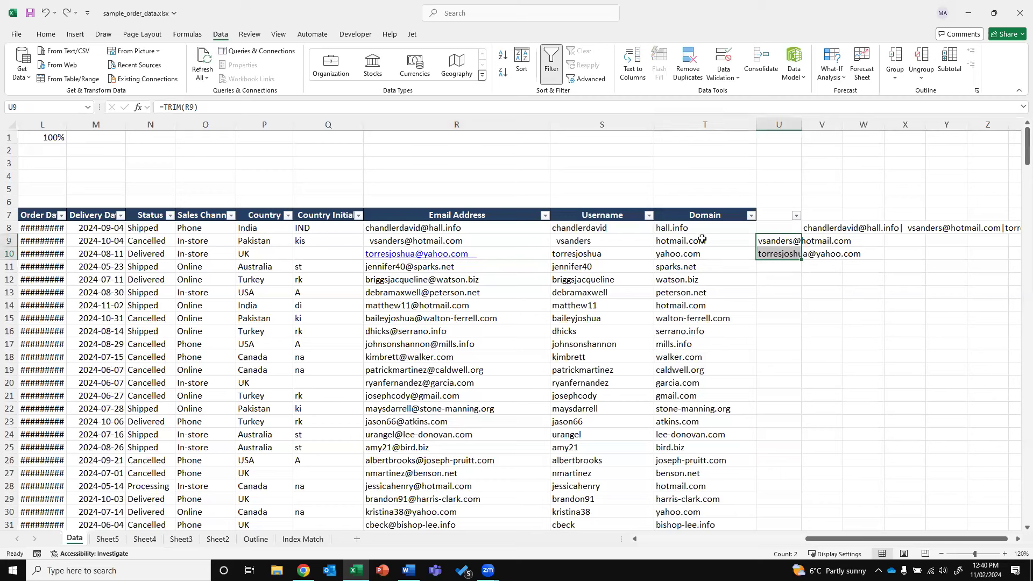
pyautogui.click(820, 226)
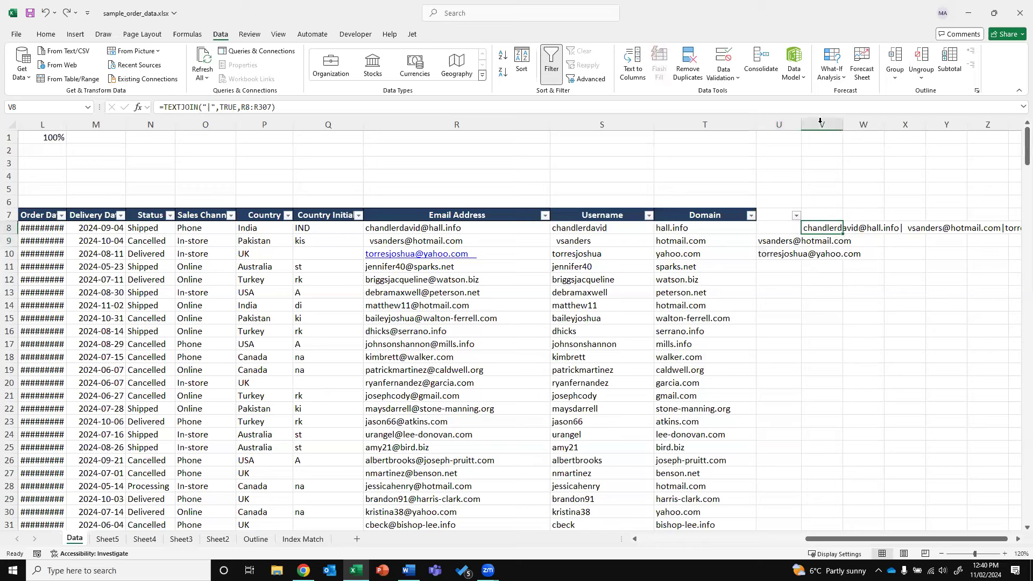
pyautogui.rightClick(784, 125)
# Insert a blank column at U and review the Username formulas in S8 and S10
pyautogui.click(813, 228)
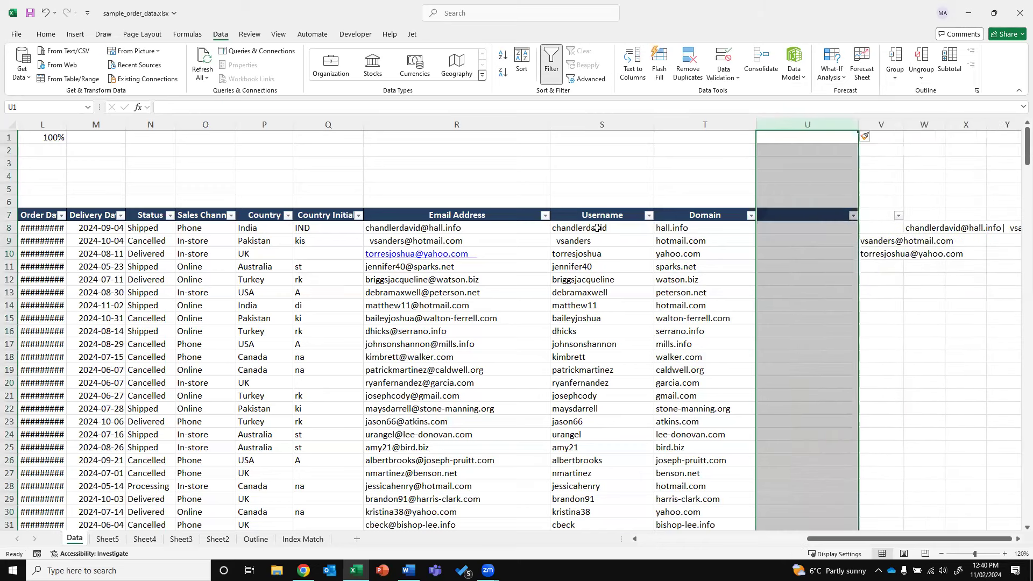
pyautogui.click(592, 227)
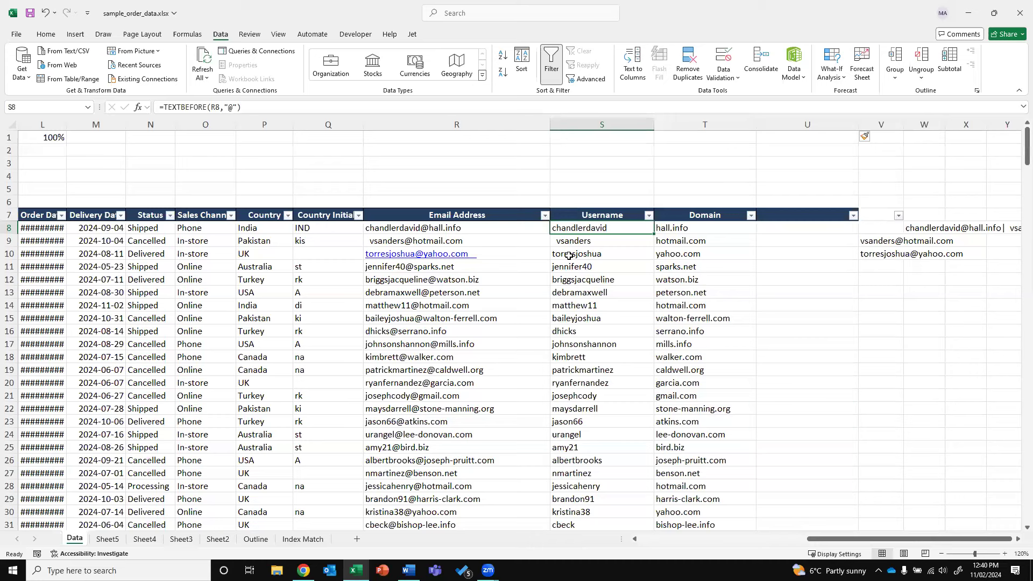
pyautogui.click(568, 256)
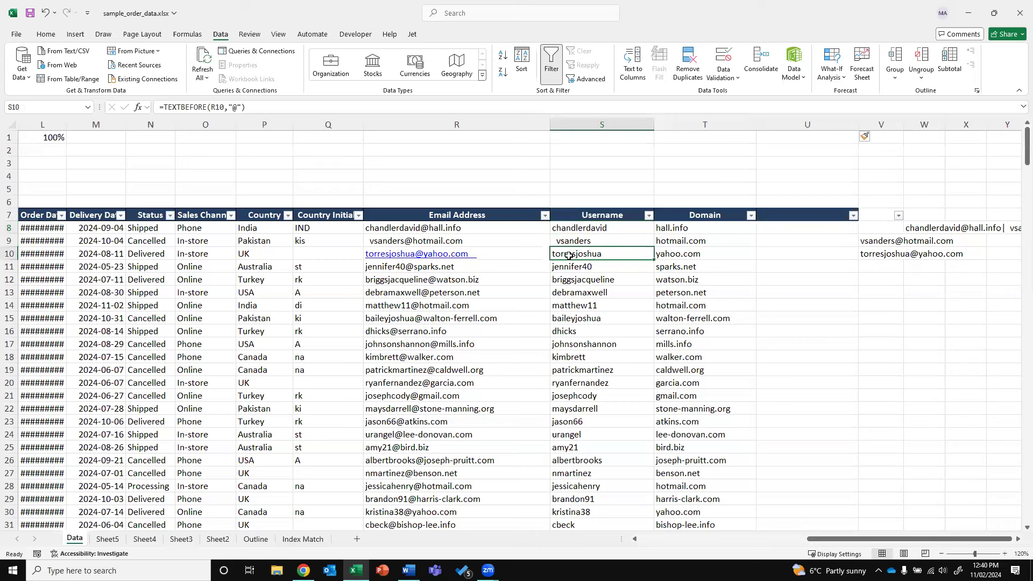
pyautogui.click(556, 227)
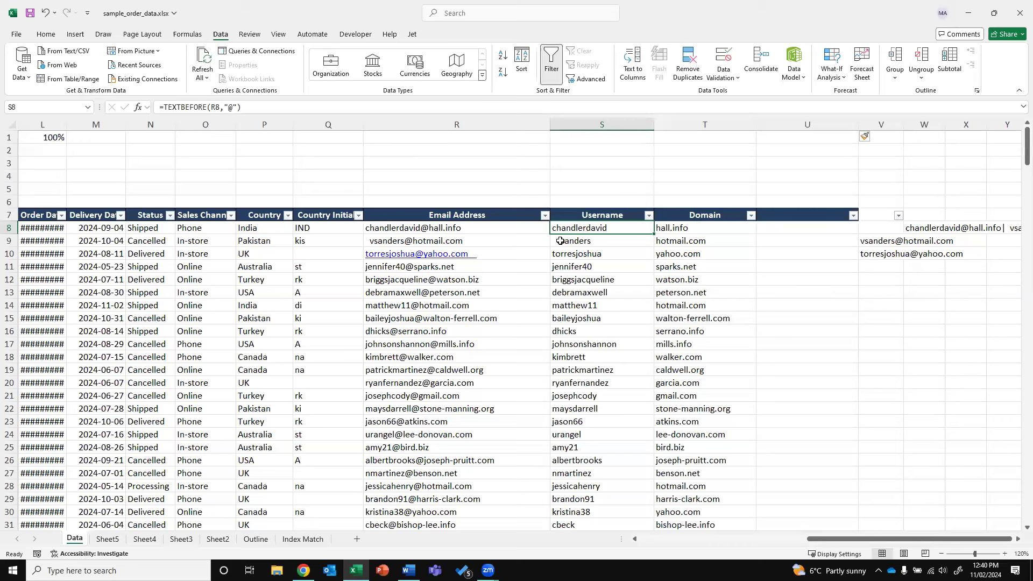
pyautogui.click(429, 229)
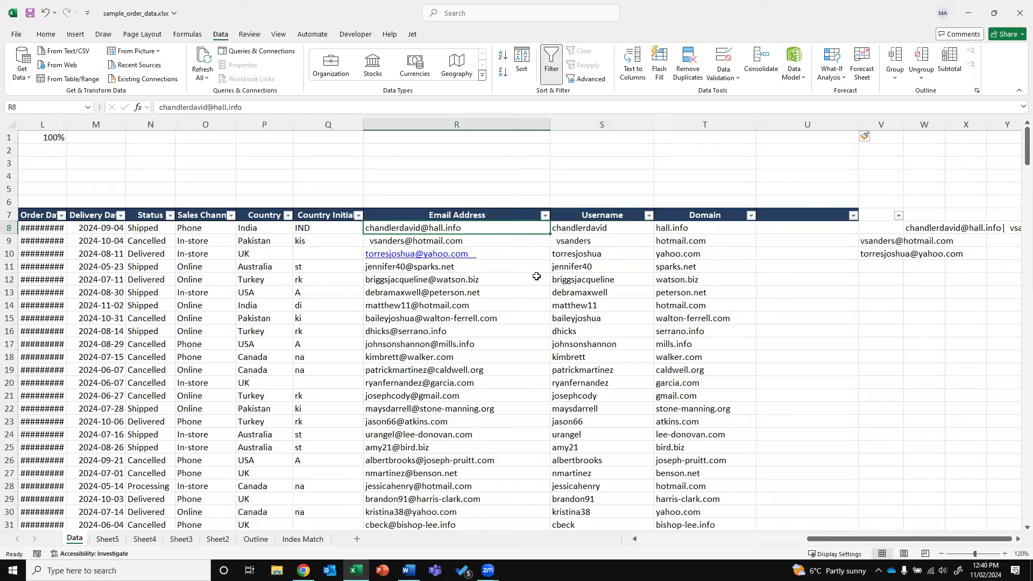
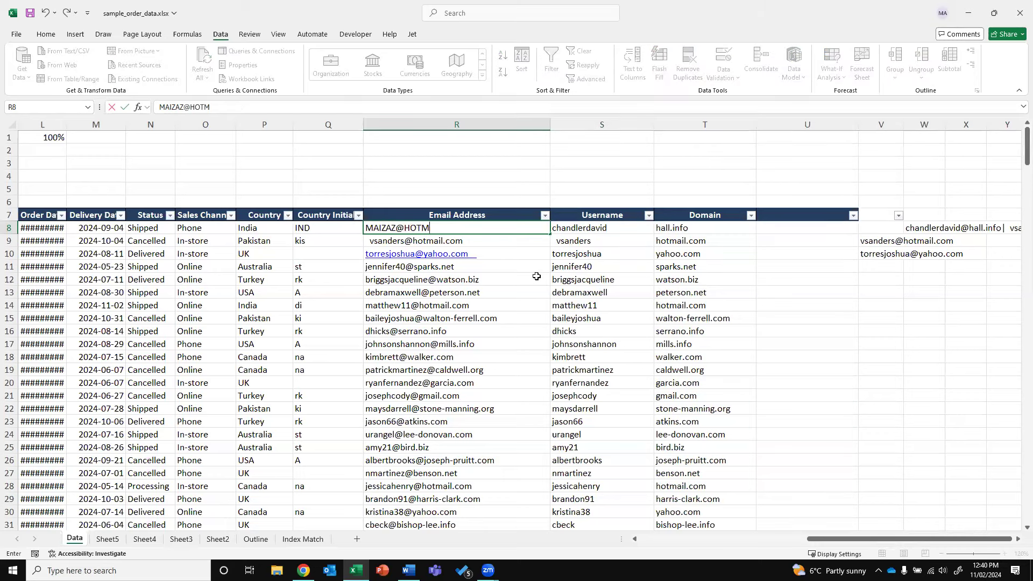
# Replace R8's email with an all-caps live.com address
pyautogui.press('Return')
# Type a sample spaced, capitalised username in U8, then clear it
pyautogui.press('Up')
pyautogui.press('Right')
pyautogui.press('Right')
pyautogui.press('Right')
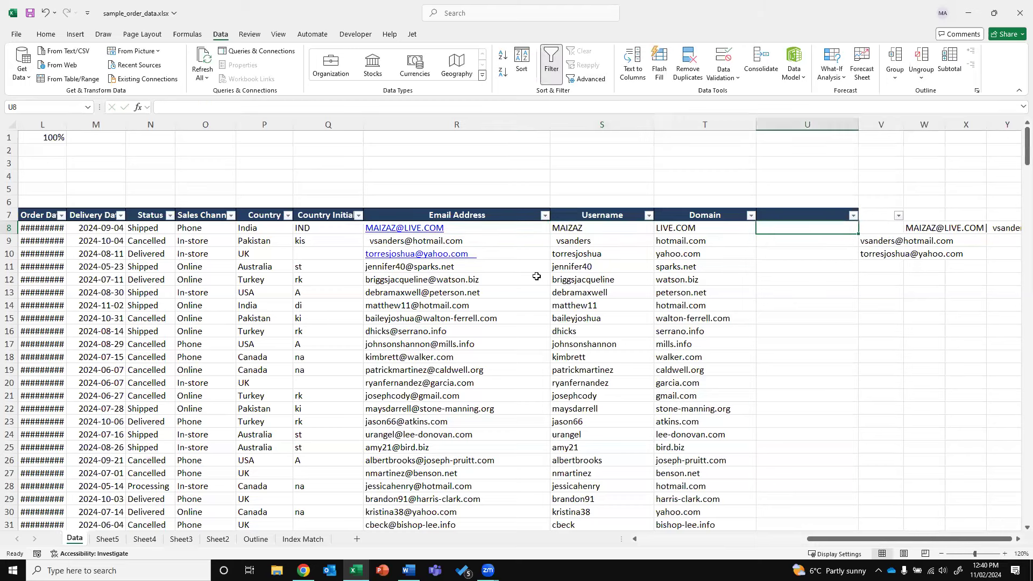
pyautogui.write('M AIZ')
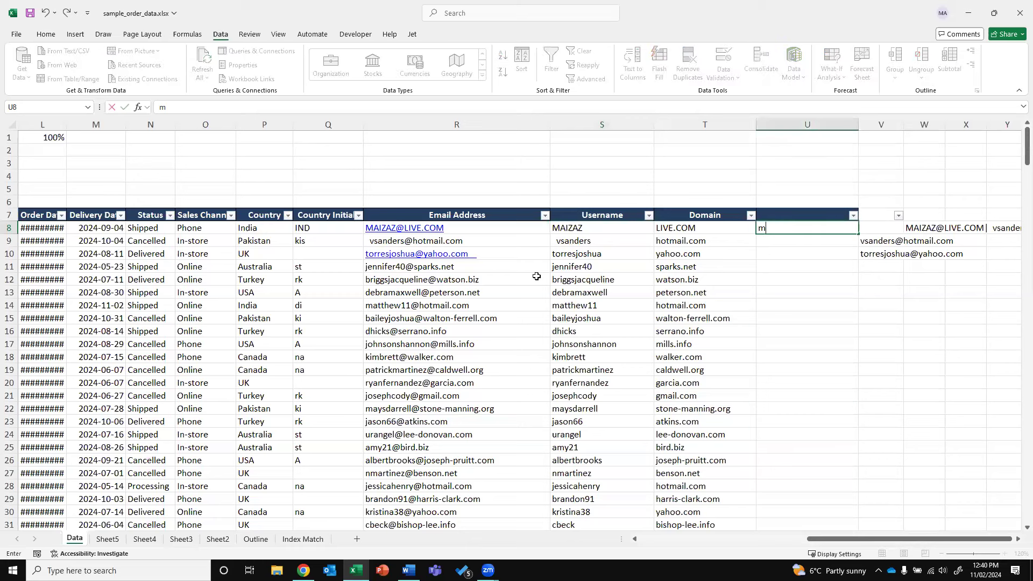
pyautogui.write('AZ')
pyautogui.press('Return')
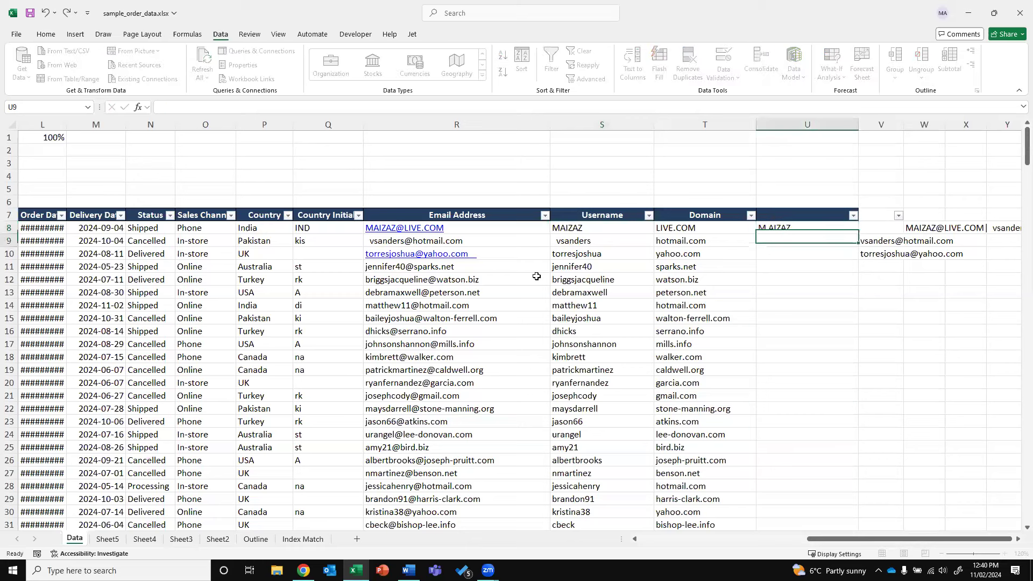
pyautogui.press('Up')
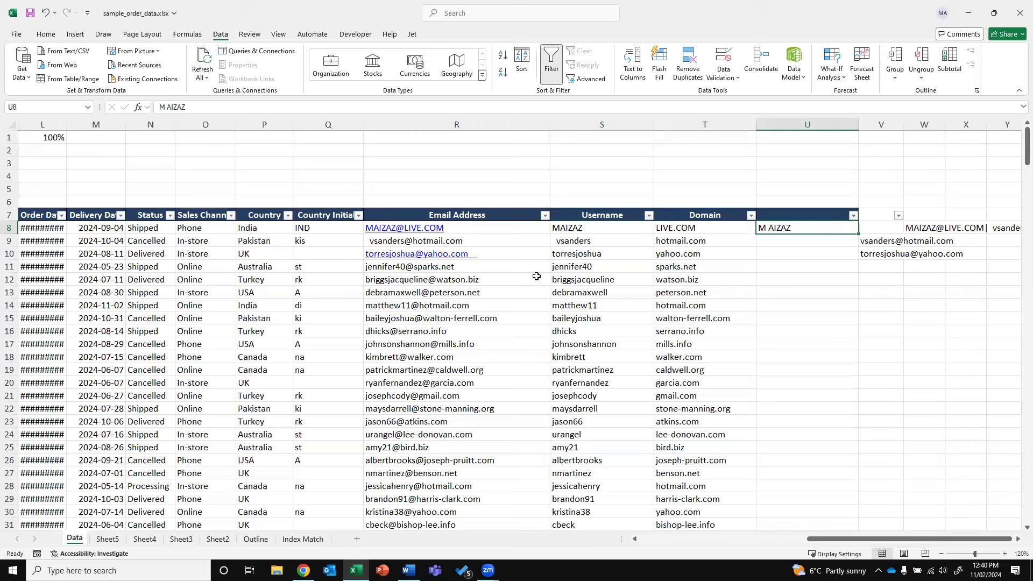
pyautogui.press('Delete')
# Enter =LEFT(R8,1)&" "&MID(R8,2,1) in U8 so it shows M A
pyautogui.write('=LEFT')
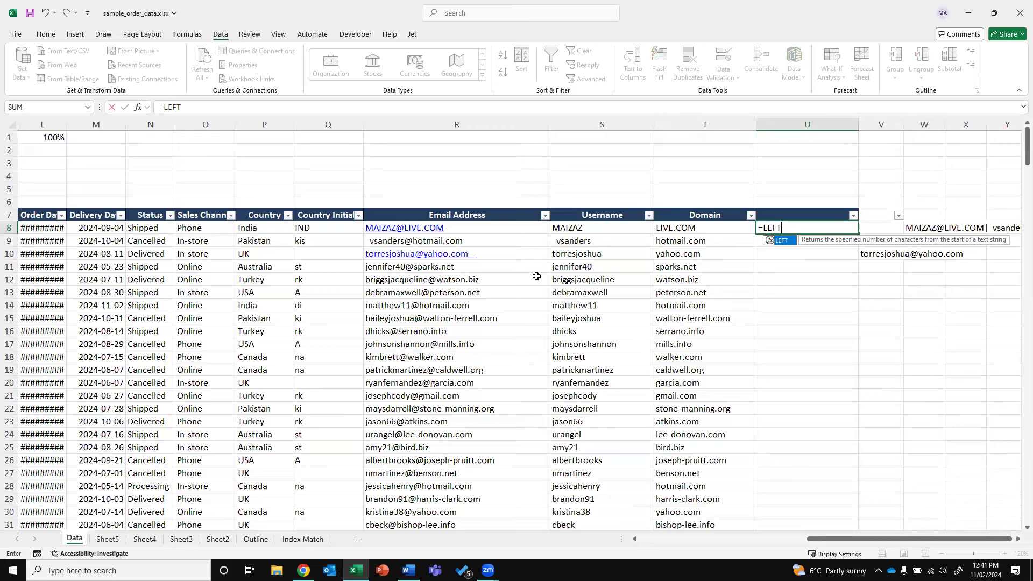
pyautogui.write('(')
pyautogui.press('Left')
pyautogui.press('Left')
pyautogui.press('Left')
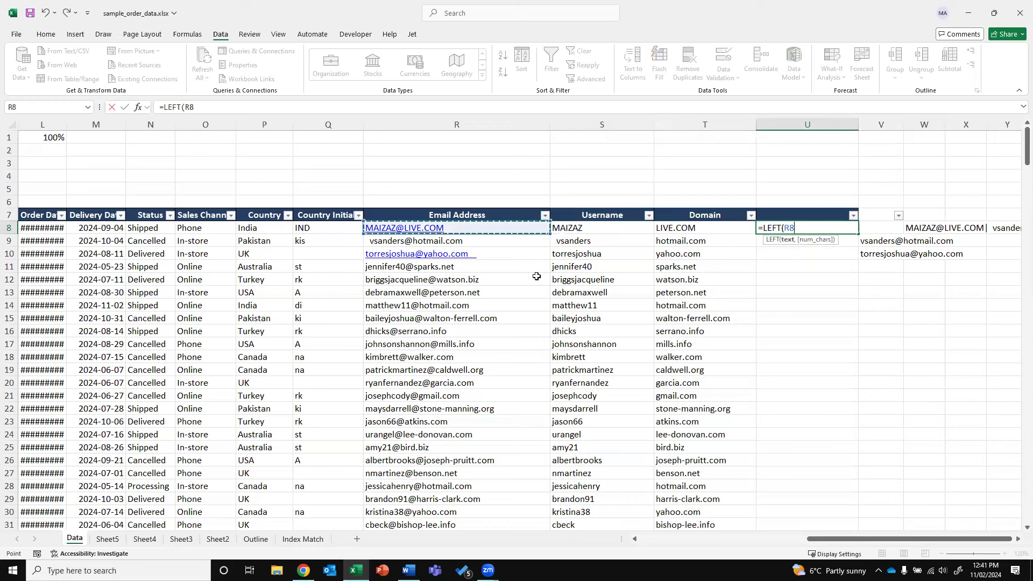
pyautogui.write(',1')
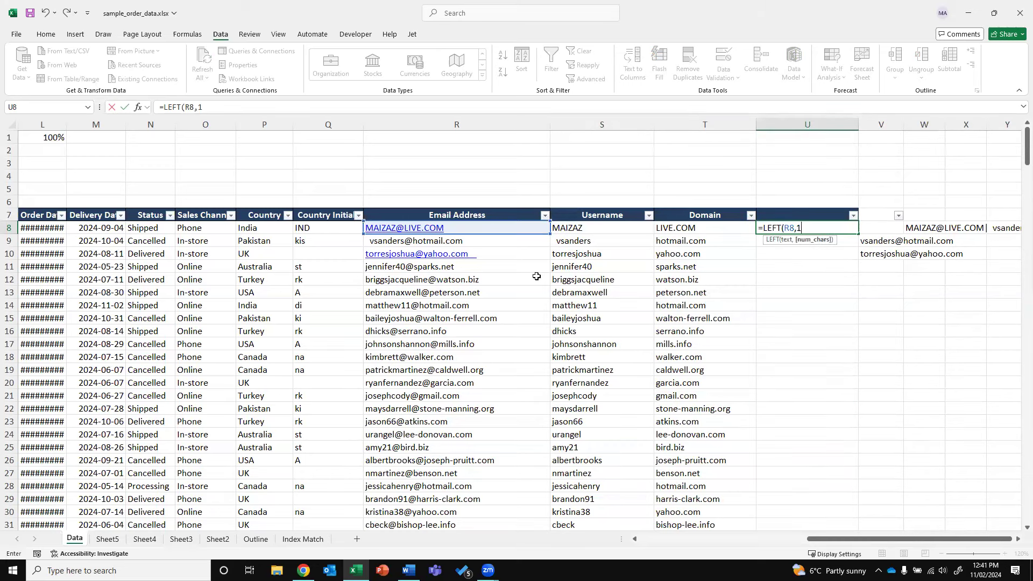
pyautogui.write(')')
pyautogui.hotkey('ctrl', 'Return')
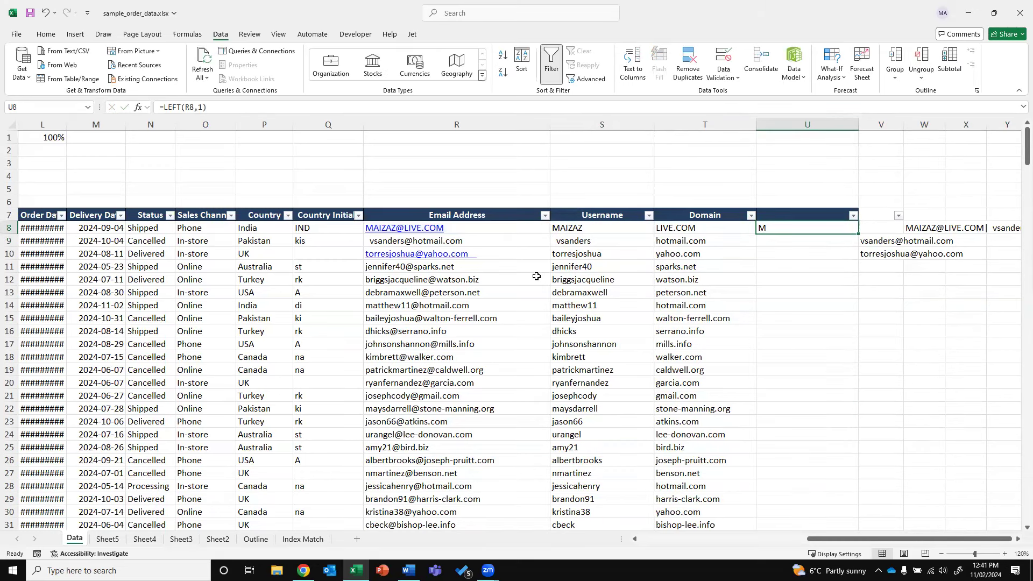
pyautogui.press('F2')
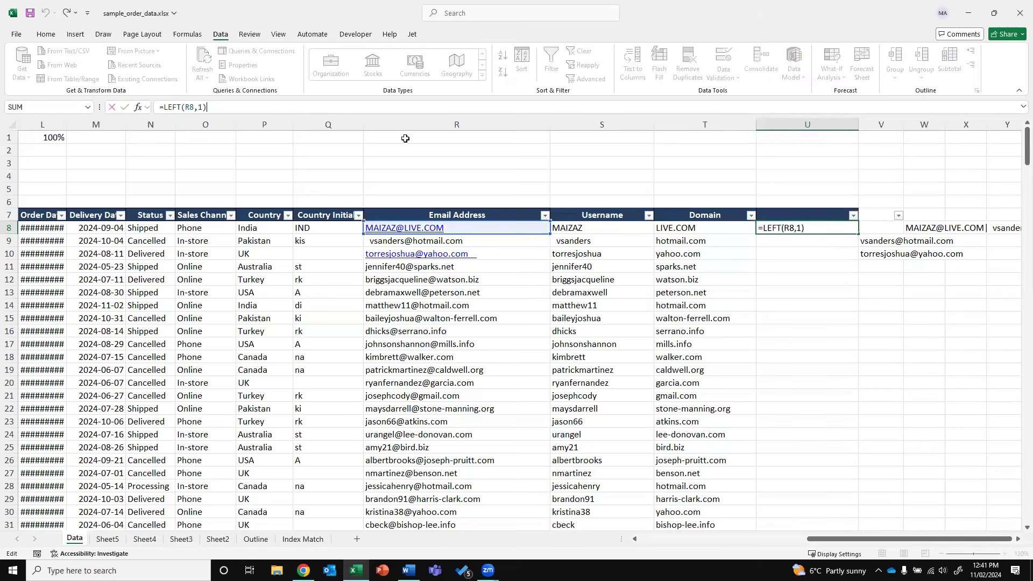
pyautogui.write('&" "&')
pyautogui.write('MID')
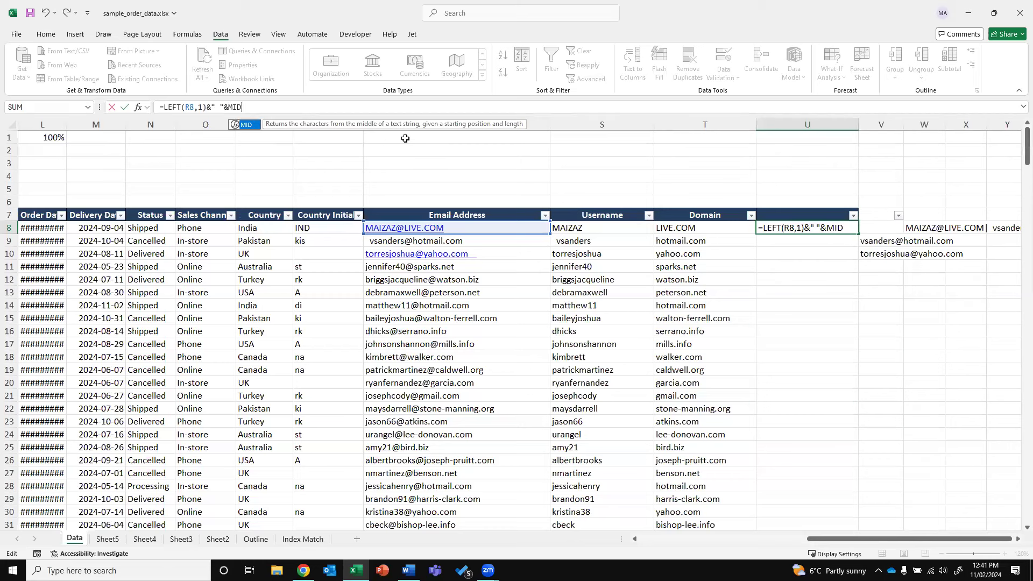
pyautogui.write('(')
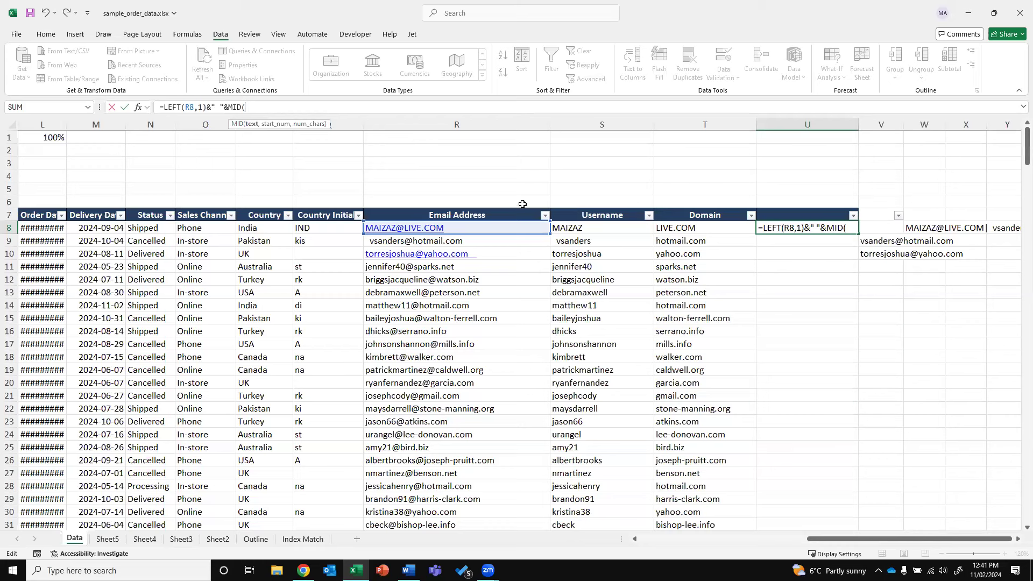
pyautogui.click(465, 227)
pyautogui.write(',2,1)')
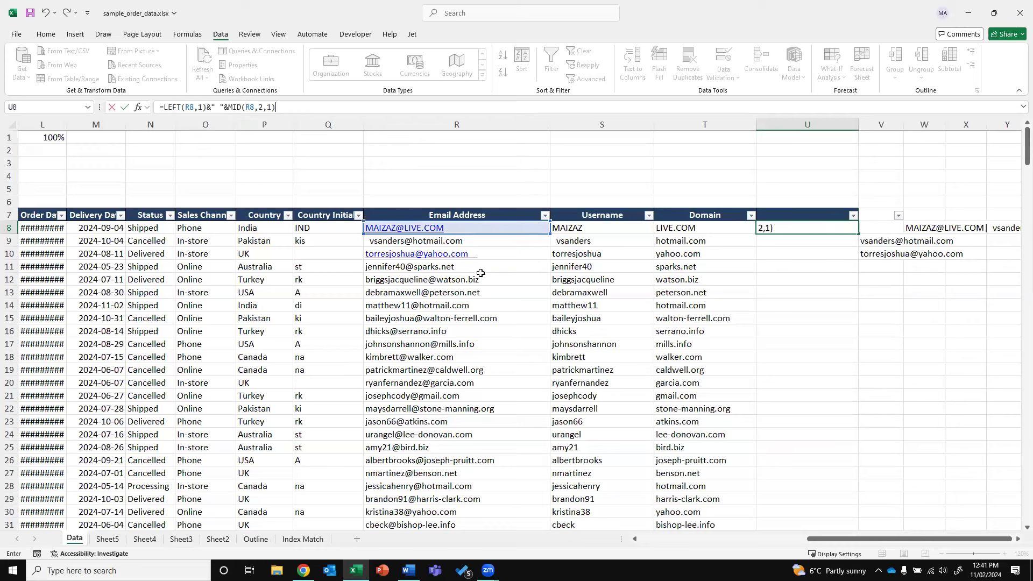
pyautogui.hotkey('ctrl', 'Return')
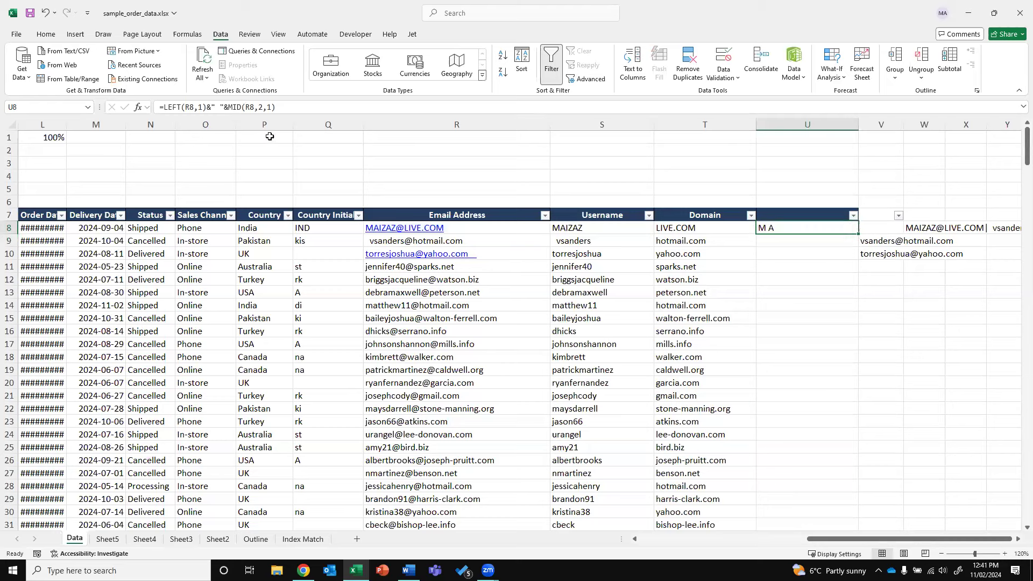
# Try dropping MID's length argument, cancel after Excel's warning, and keep U8's formula unchanged
pyautogui.click(272, 108)
pyautogui.press('BackSpace')
pyautogui.press('BackSpace')
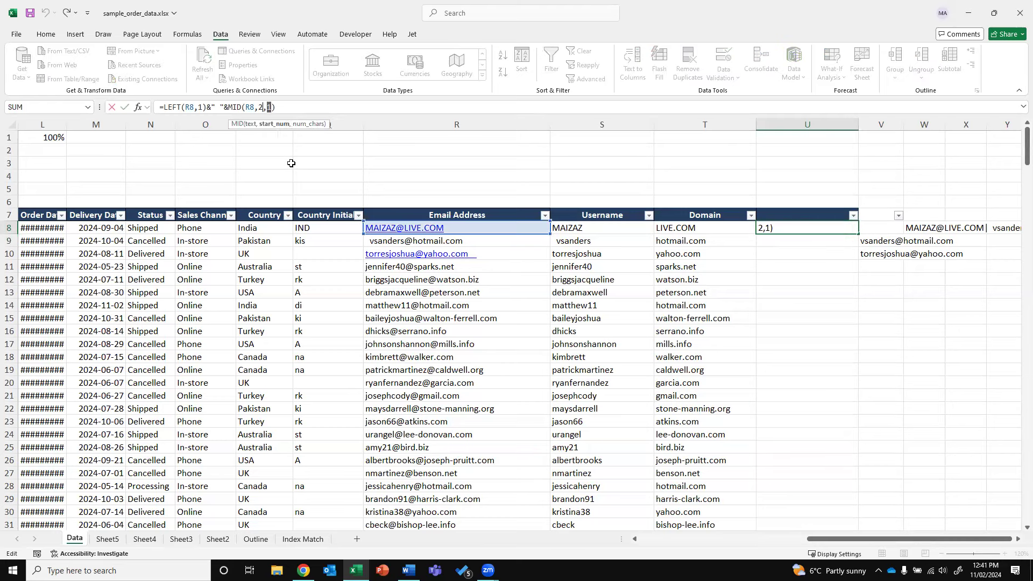
pyautogui.press('Return')
pyautogui.press('Return')
pyautogui.press('Escape')
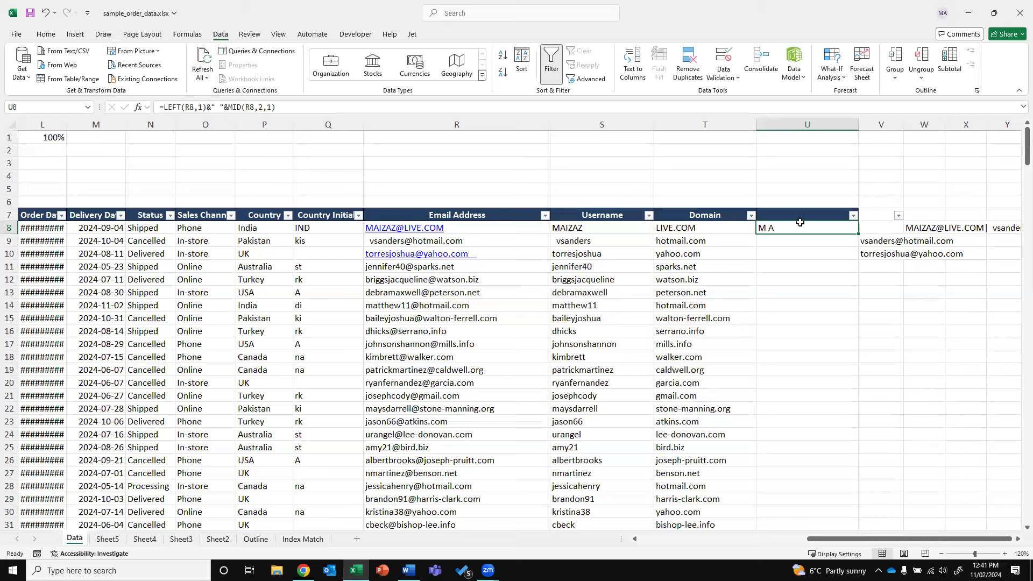
pyautogui.write('=U')
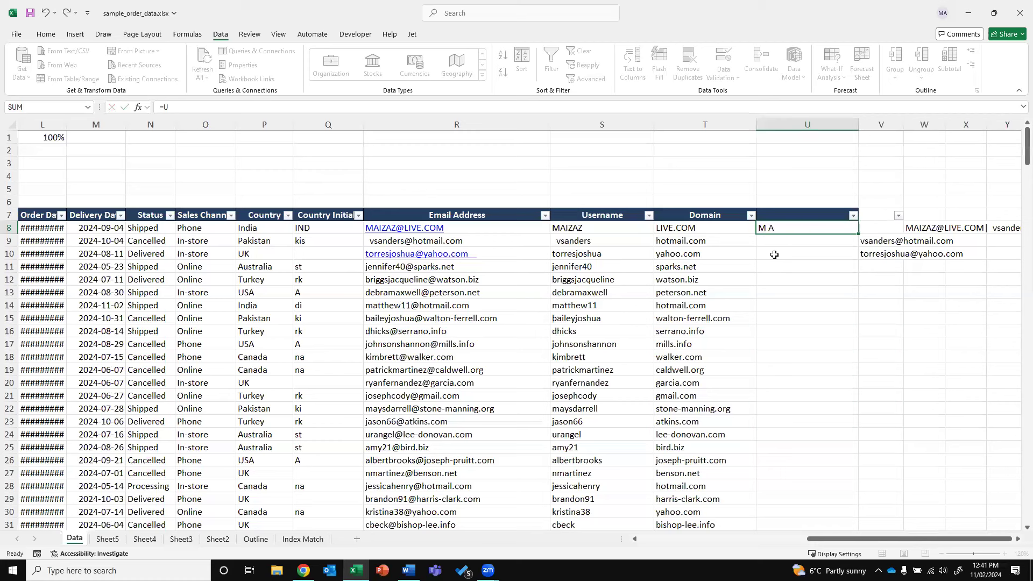
pyautogui.press('Escape')
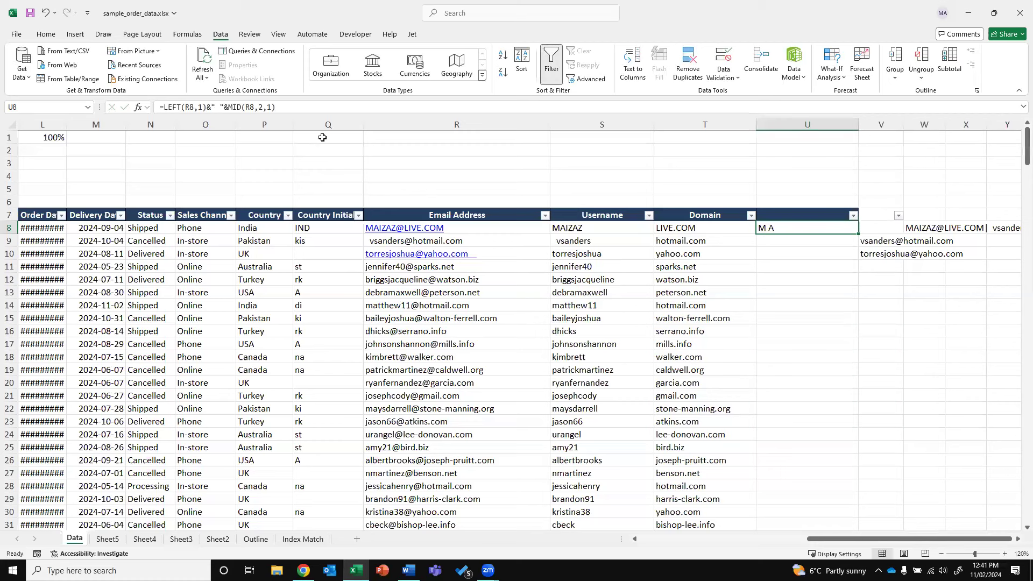
pyautogui.moveTo(227, 105); pyautogui.dragTo(242, 104)
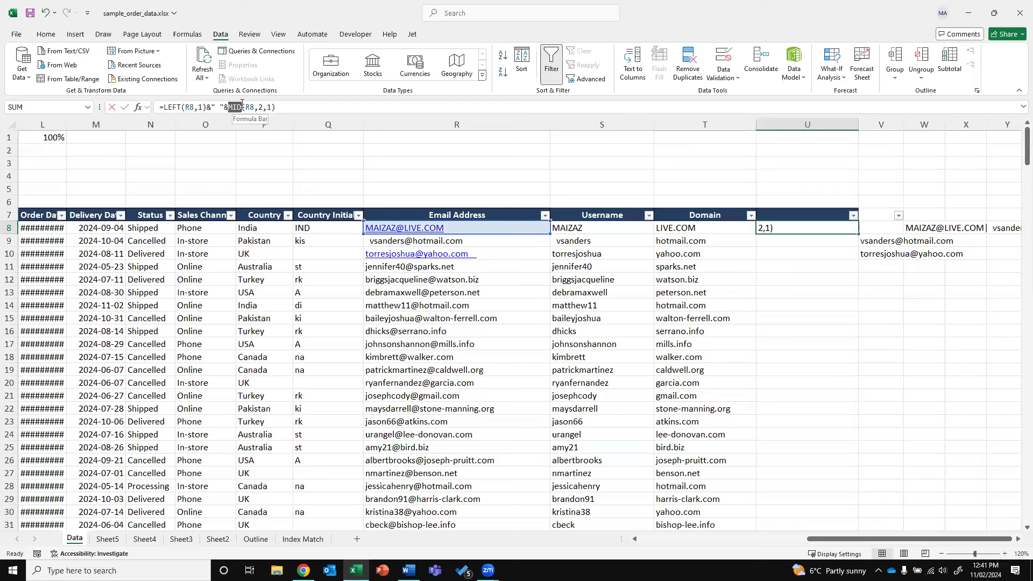
pyautogui.click(263, 107)
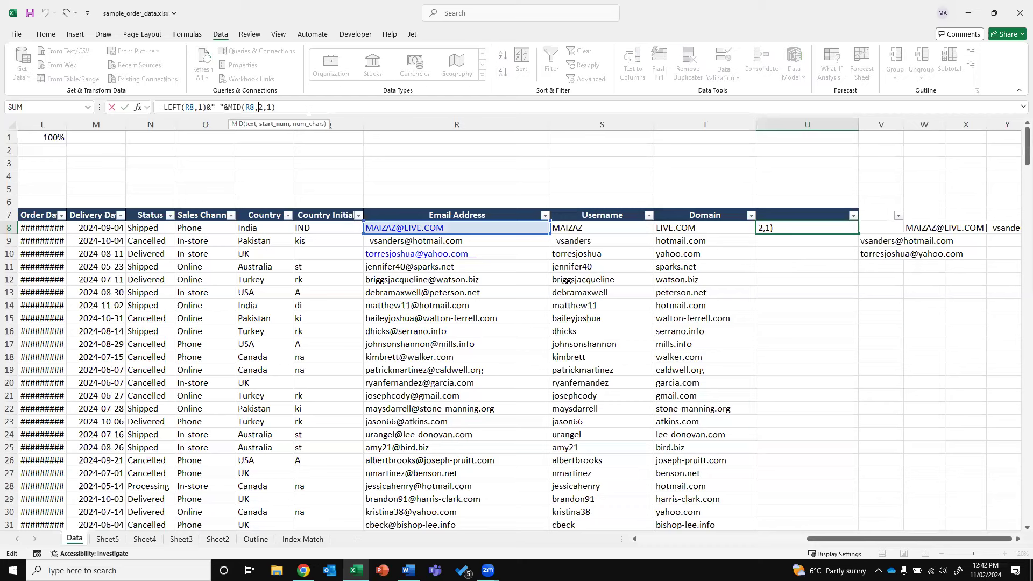
pyautogui.press('Left')
pyautogui.press('Left')
pyautogui.press('Left')
pyautogui.press('Left')
pyautogui.press('Left')
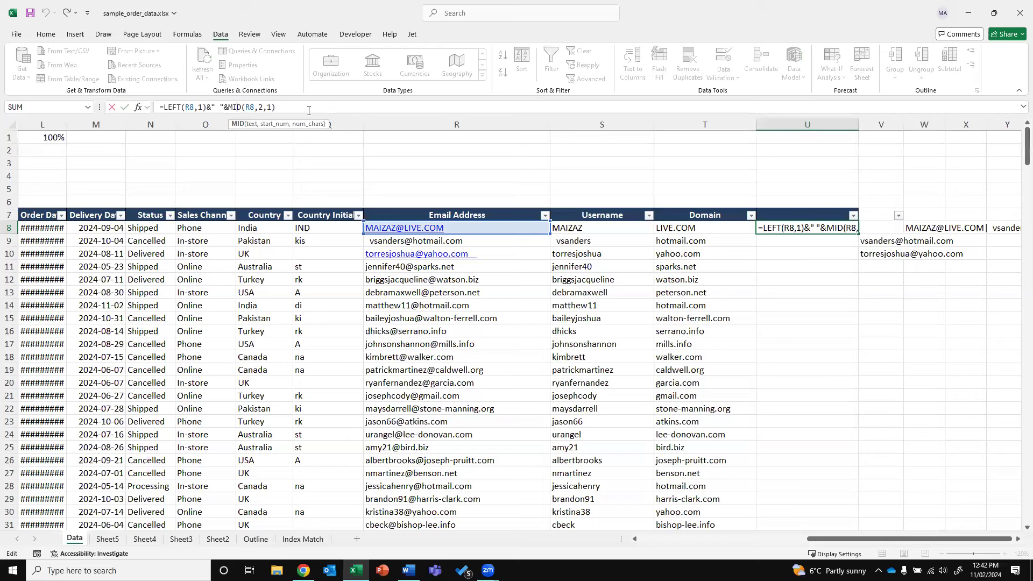
pyautogui.press('Right')
pyautogui.press('Right')
pyautogui.press('Right')
pyautogui.press('Right')
pyautogui.press('Right')
pyautogui.press('Right')
pyautogui.press('Right')
pyautogui.press('Right')
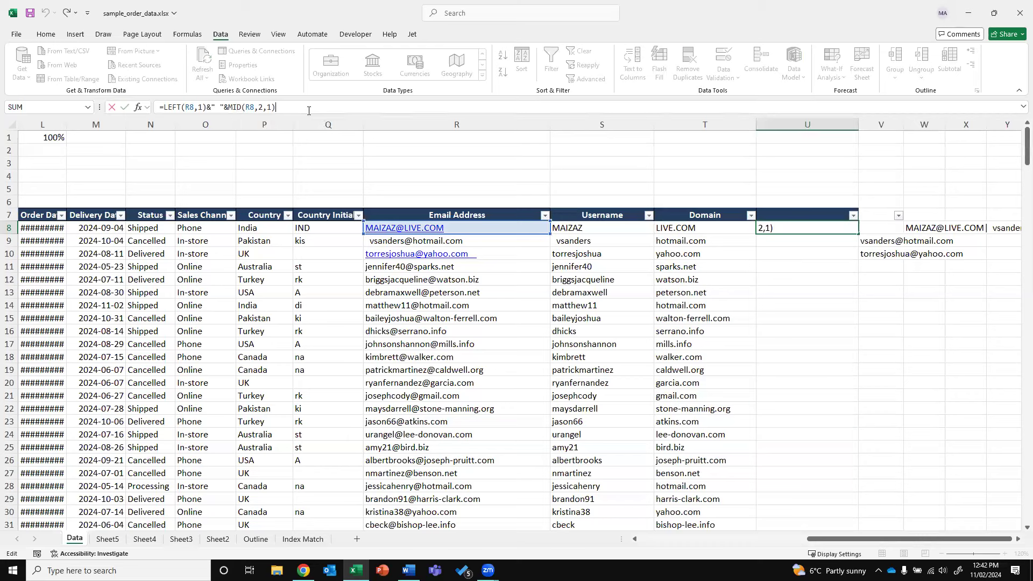
pyautogui.write(')&')
pyautogui.press('BackSpace')
pyautogui.press('BackSpace')
pyautogui.click(783, 229)
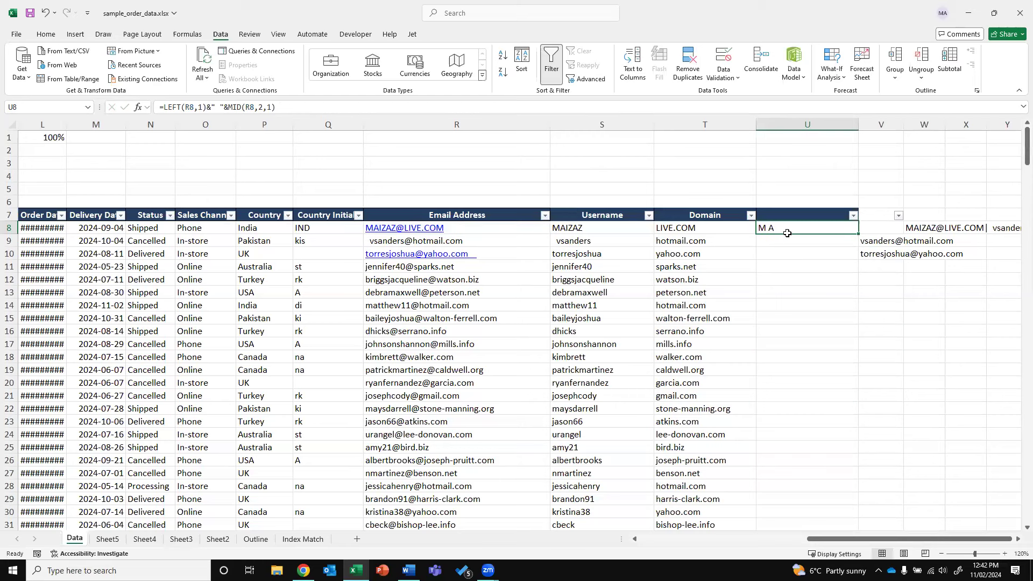
pyautogui.click(486, 229)
# Retype R8's email address in all lowercase
pyautogui.write('MAIZA')
pyautogui.press('BackSpace')
pyautogui.press('BackSpace')
pyautogui.press('BackSpace')
pyautogui.press('BackSpace')
pyautogui.press('BackSpace')
pyautogui.press('Return')
# Change U8's MID length to LEN(R8)-2 and accept Excel's formula correction
pyautogui.press('Up')
pyautogui.press('Right')
pyautogui.press('Right')
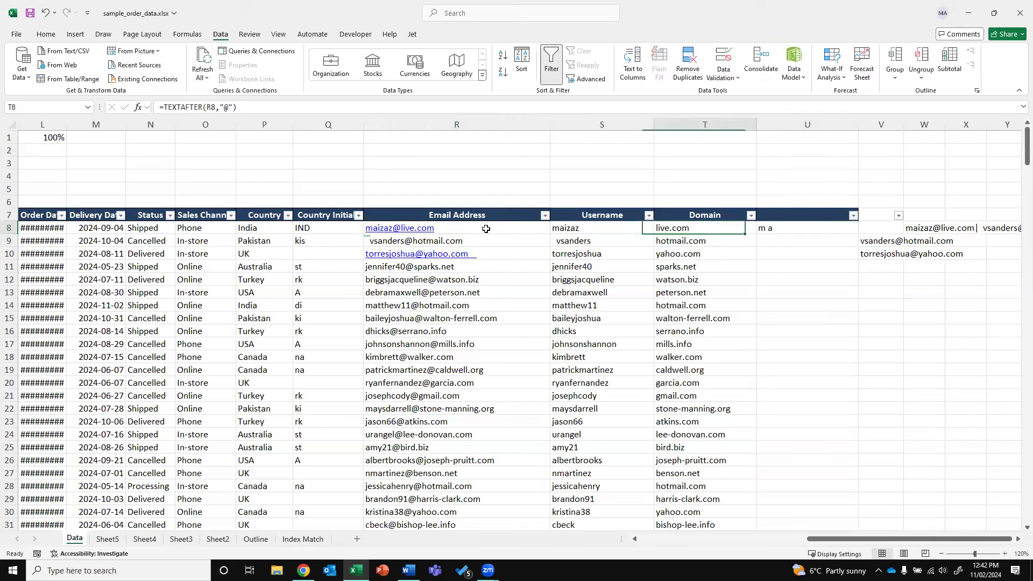
pyautogui.press('Right')
pyautogui.moveTo(228, 107); pyautogui.dragTo(254, 107)
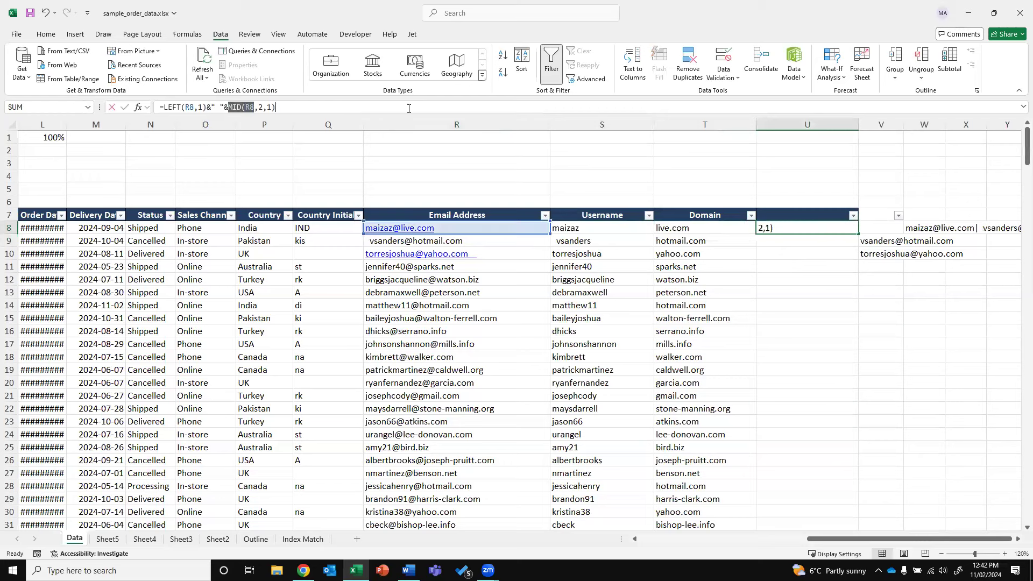
pyautogui.hotkey('shift', 'End')
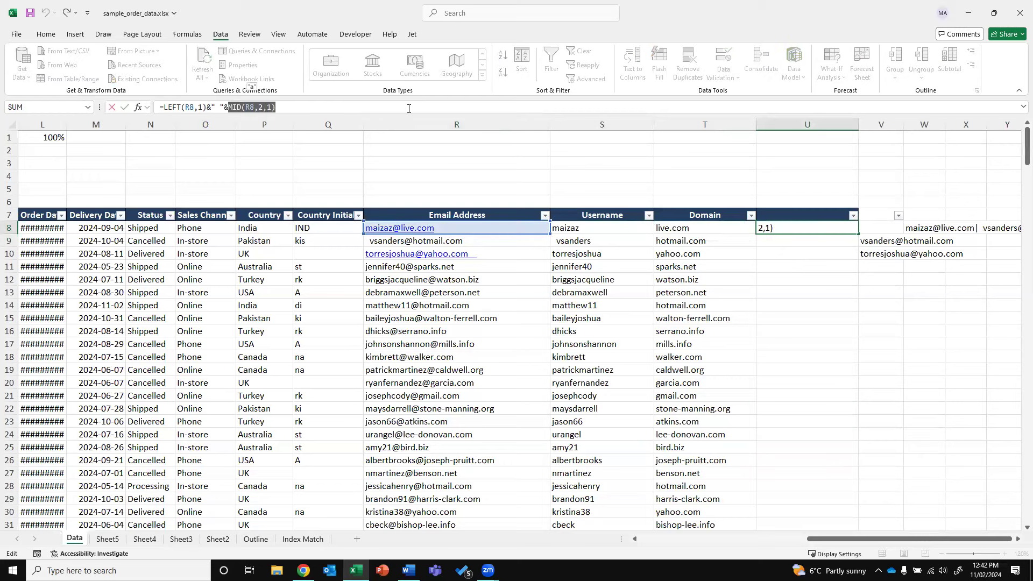
pyautogui.press('End')
pyautogui.press('Left')
pyautogui.hotkey('shift', 'Left')
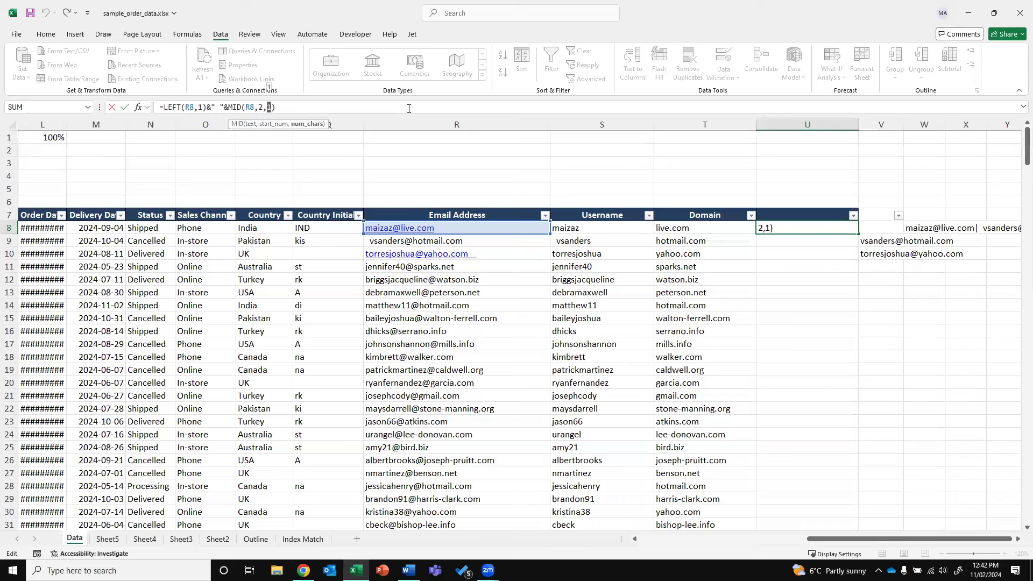
pyautogui.write('3')
pyautogui.press('BackSpace')
pyautogui.write('len')
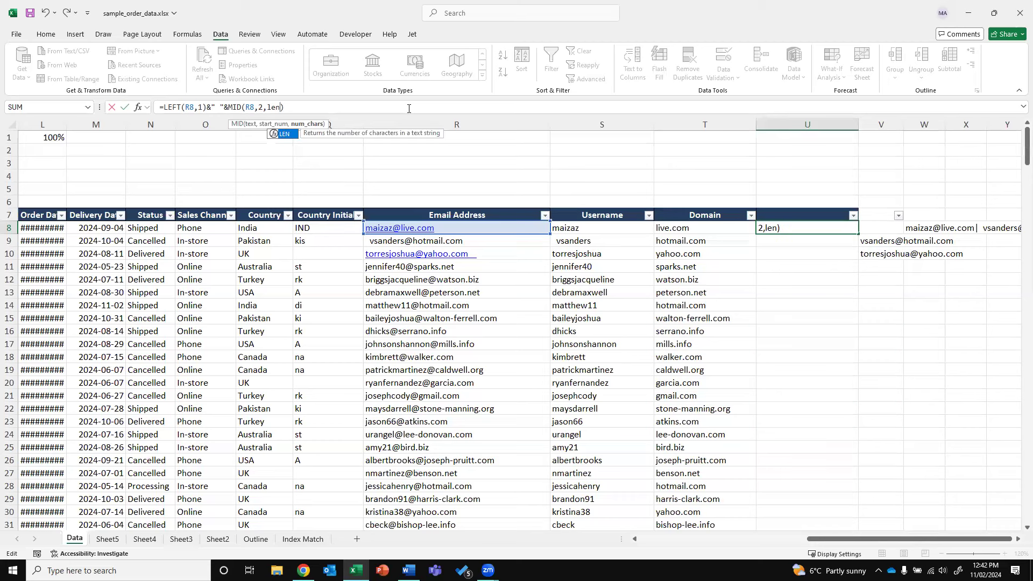
pyautogui.write('(')
pyautogui.click(504, 227)
pyautogui.write('-2)))')
pyautogui.press('Return')
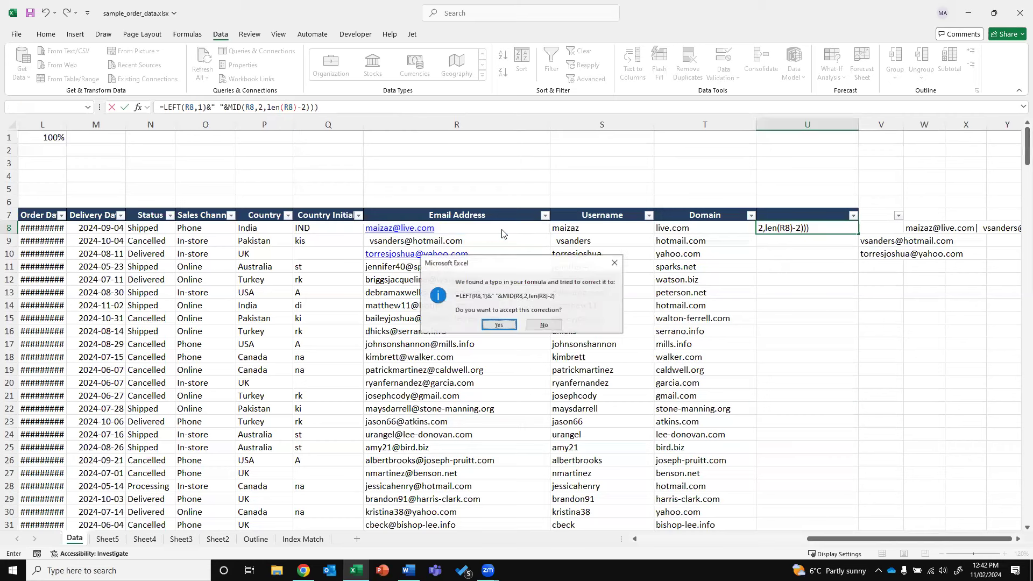
pyautogui.press('Return')
# Correct U8 to =LEFT(R8,1)&" "&MID(R8,2,LEN(R8)-1), then begin a fresh LEFT formula
pyautogui.press('Up')
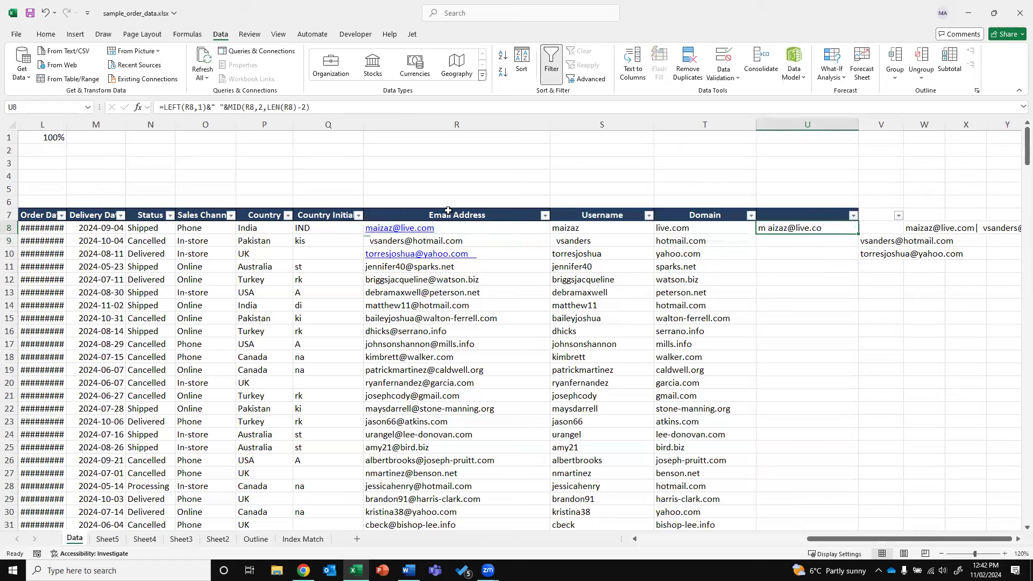
pyautogui.click(306, 107)
pyautogui.press('BackSpace')
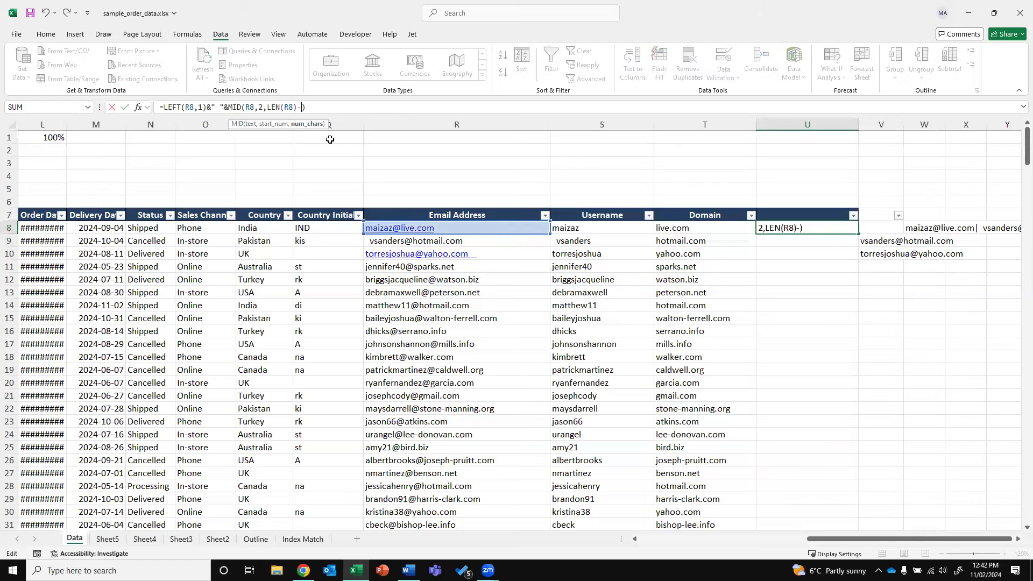
pyautogui.write('1')
pyautogui.press('Return')
pyautogui.press('Up')
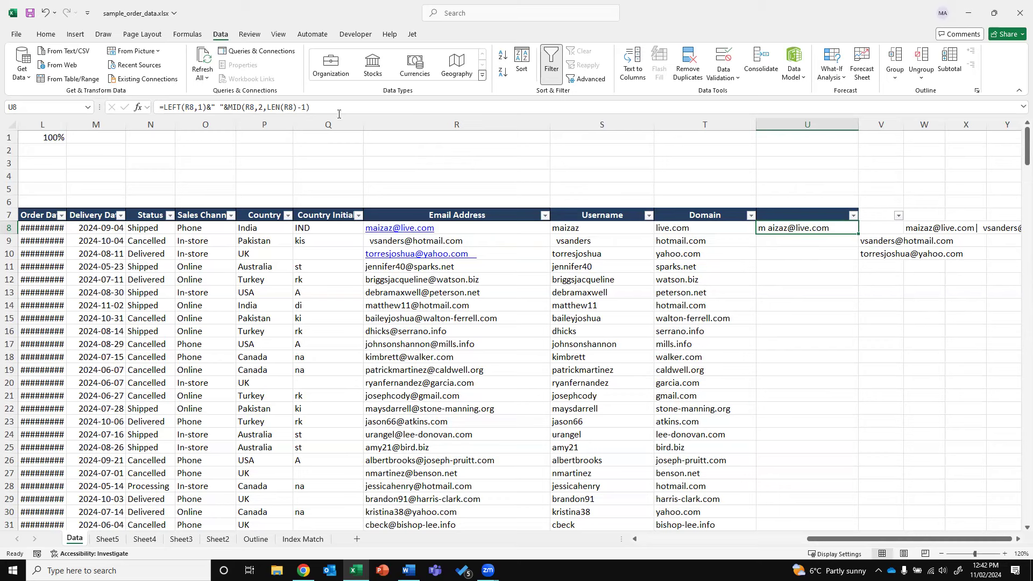
pyautogui.write('=')
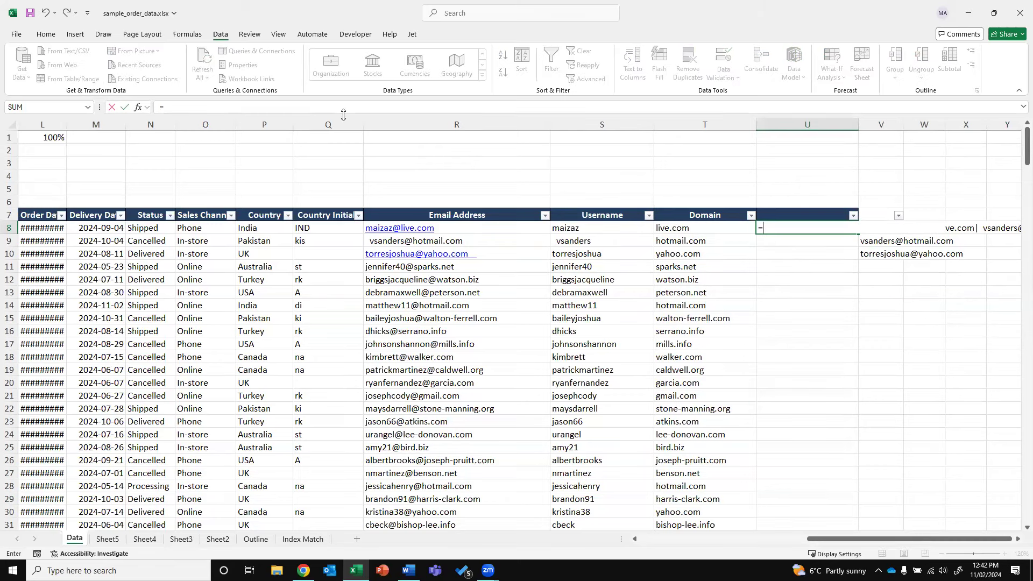
pyautogui.write('LEFT')
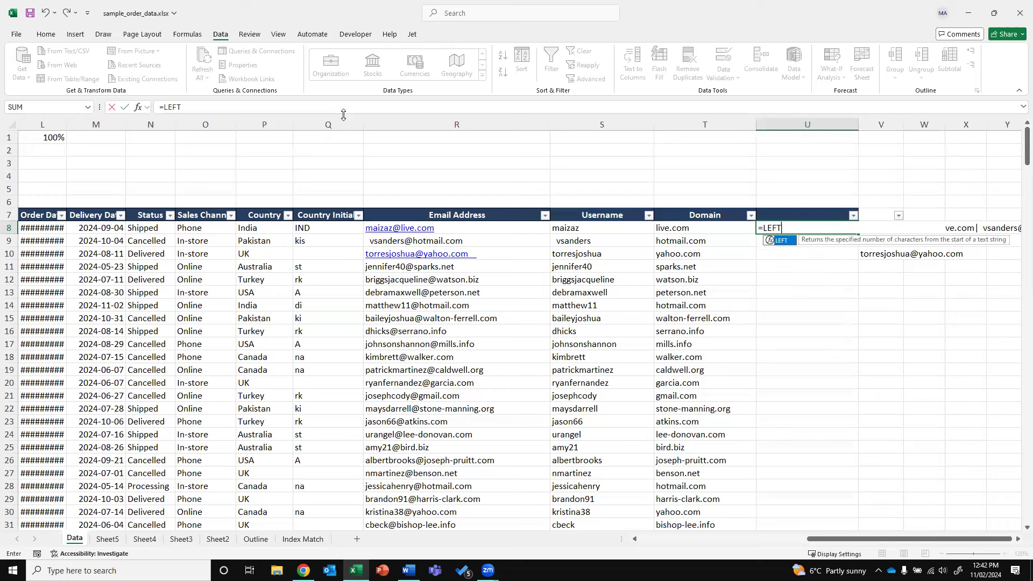
pyautogui.write('(')
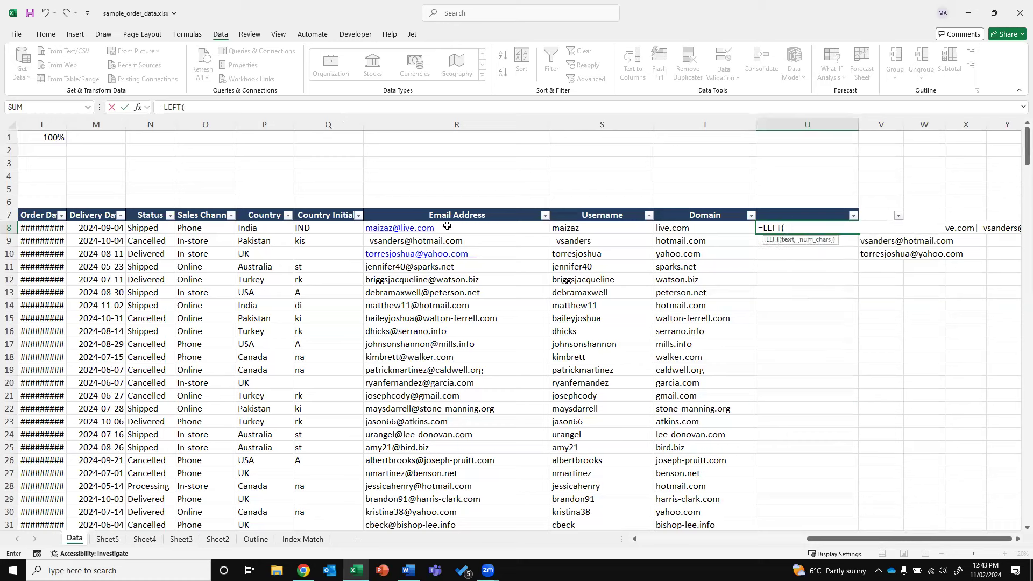
pyautogui.write('R8M1')
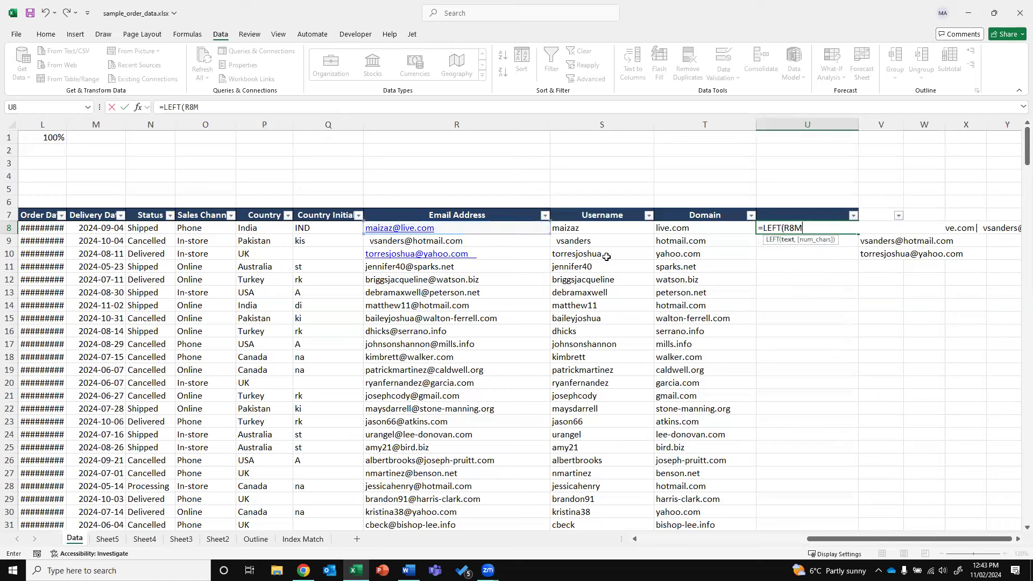
# Enter =LEFT(R8,1) in U8 and wrap it as =UPPER(LEFT(R8,1)) to show M
pyautogui.press('BackSpace')
pyautogui.press('BackSpace')
pyautogui.write(',1')
pyautogui.press('Return')
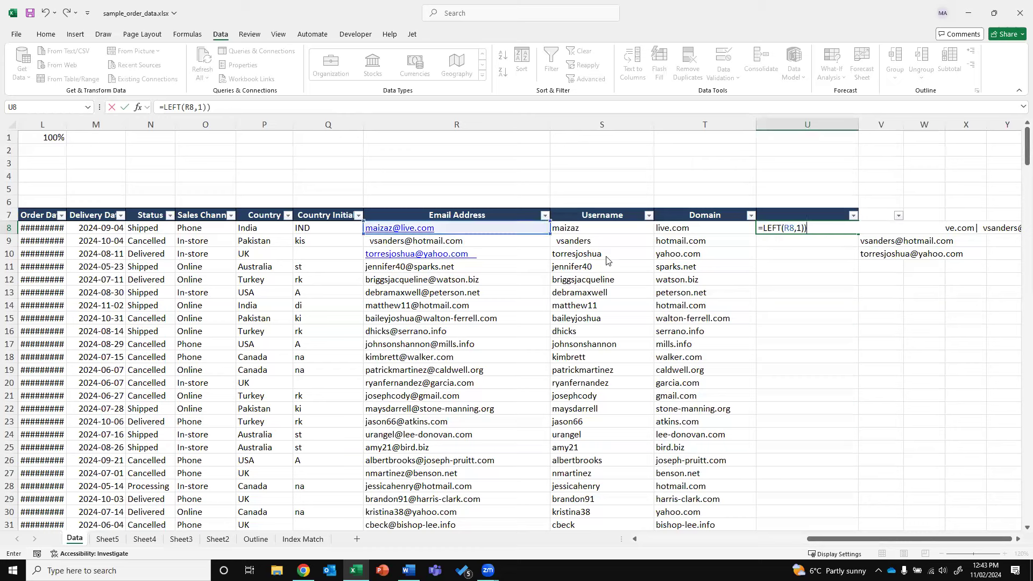
pyautogui.press('Return')
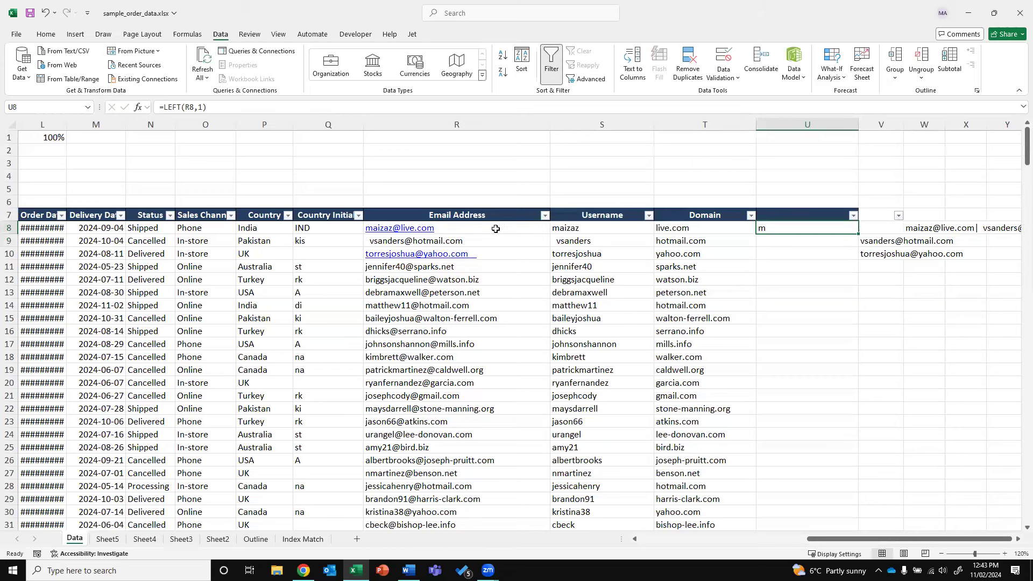
pyautogui.click(163, 107)
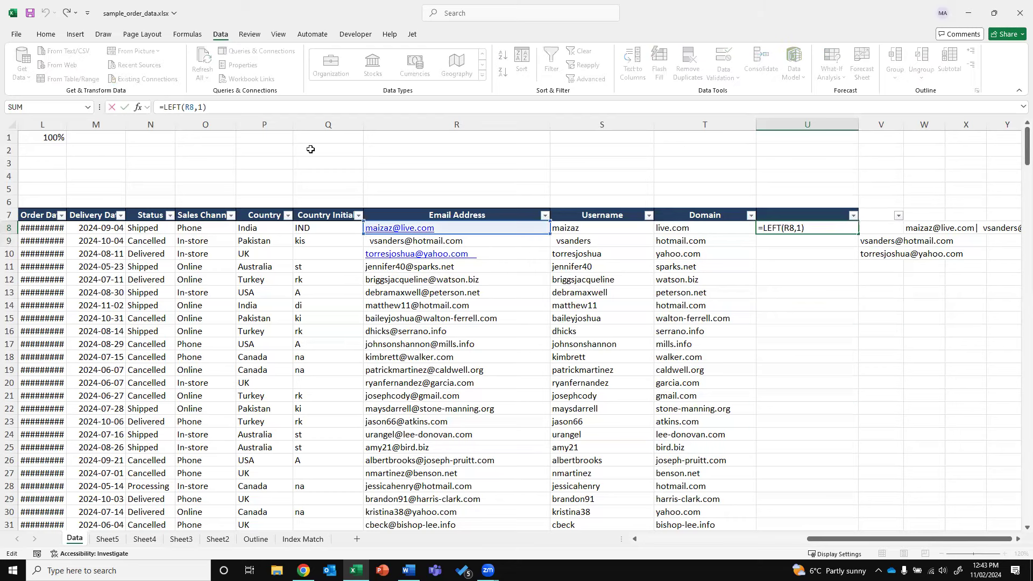
pyautogui.write('upper(')
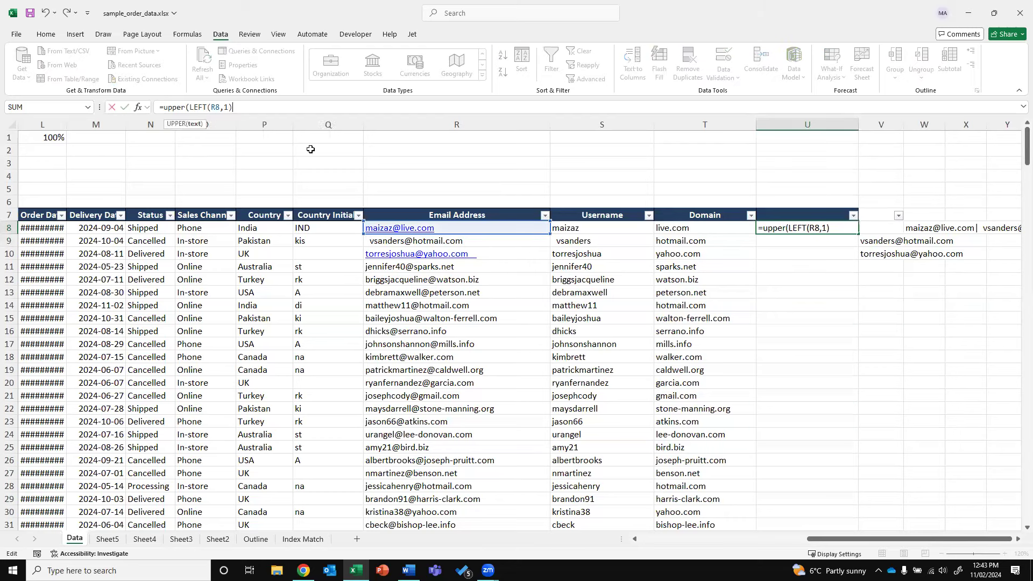
pyautogui.write(')')
pyautogui.hotkey('ctrl', 'Return')
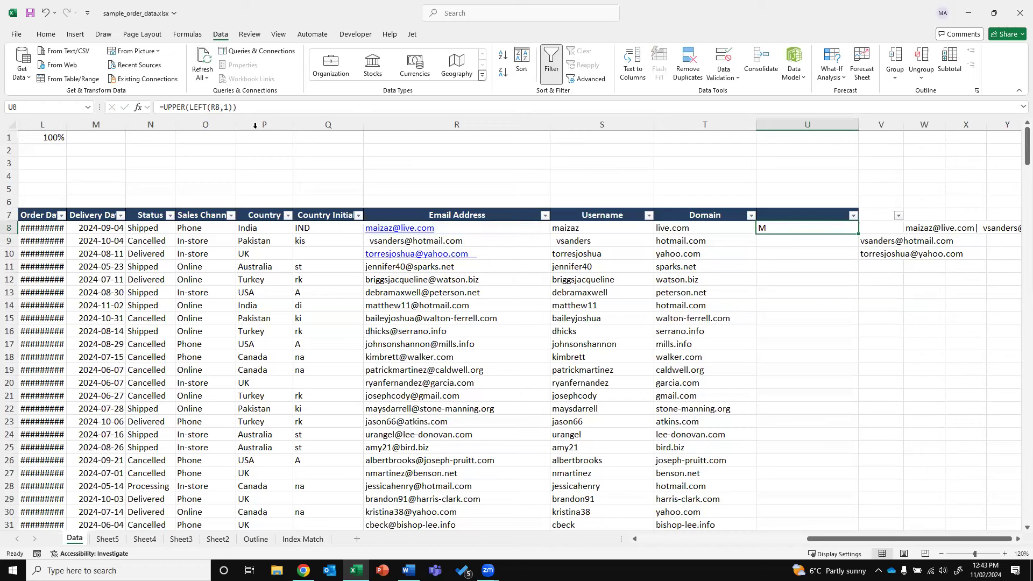
# Append &" " to U8's UPPER(LEFT) formula
pyautogui.click(315, 114)
pyautogui.write('&')
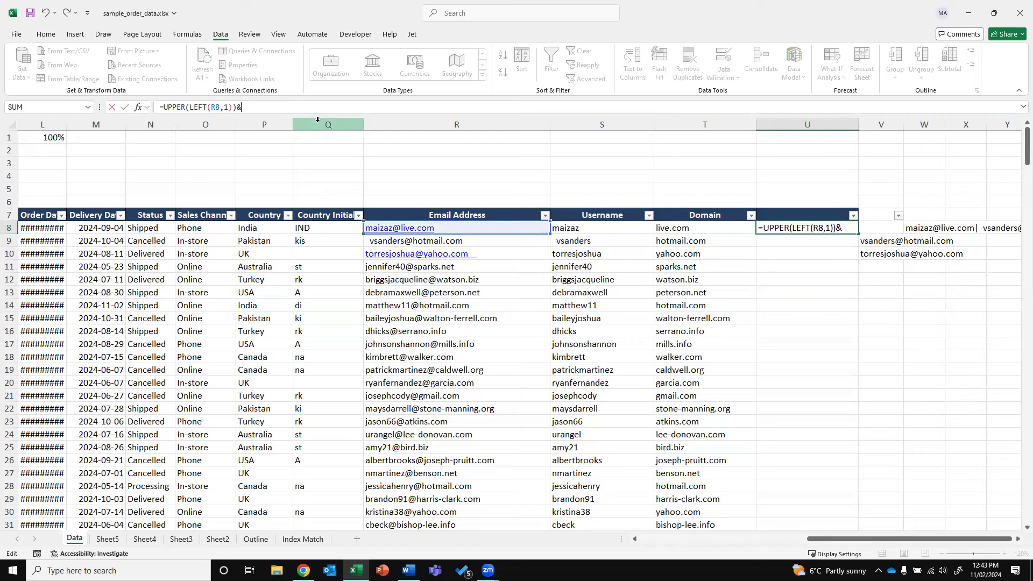
pyautogui.write('" "&')
pyautogui.press('BackSpace')
pyautogui.press('Return')
pyautogui.press('Up')
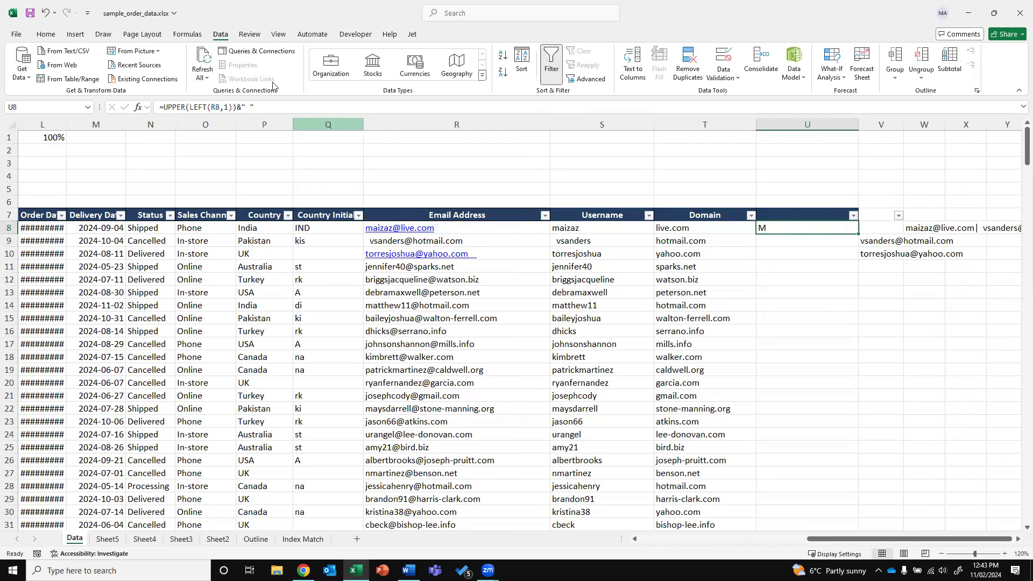
# Add &UPPER(MID(R8,2,1)) to U8's formula so it shows M A
pyautogui.click(267, 104)
pyautogui.write('&')
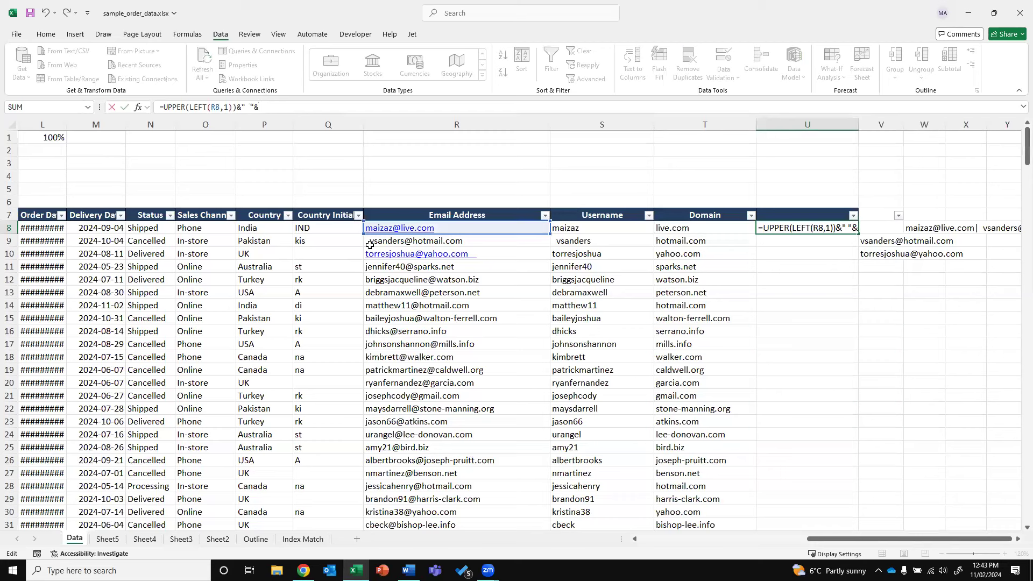
pyautogui.write('upper(')
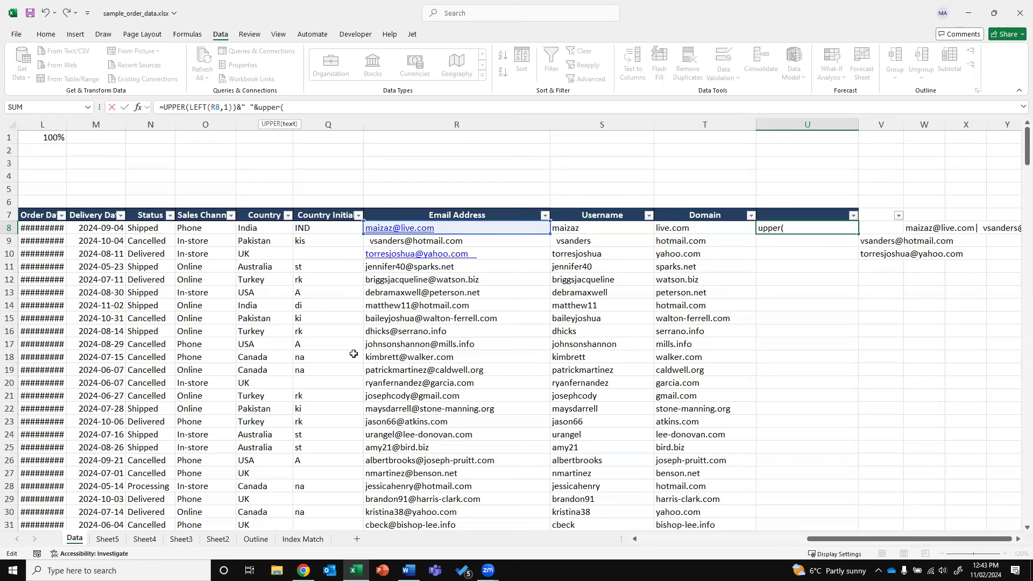
pyautogui.write('mid')
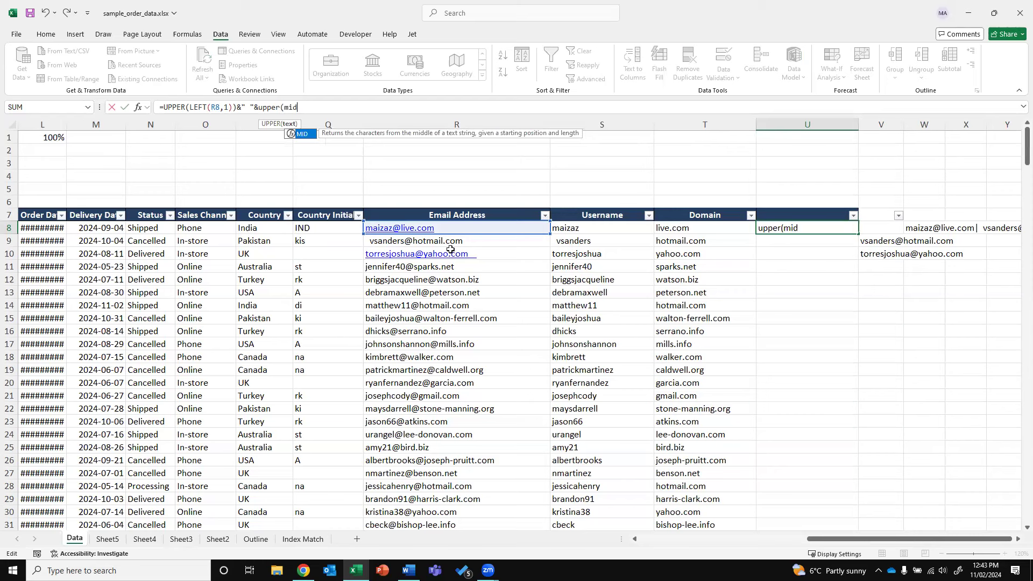
pyautogui.click(448, 226)
pyautogui.press('Escape')
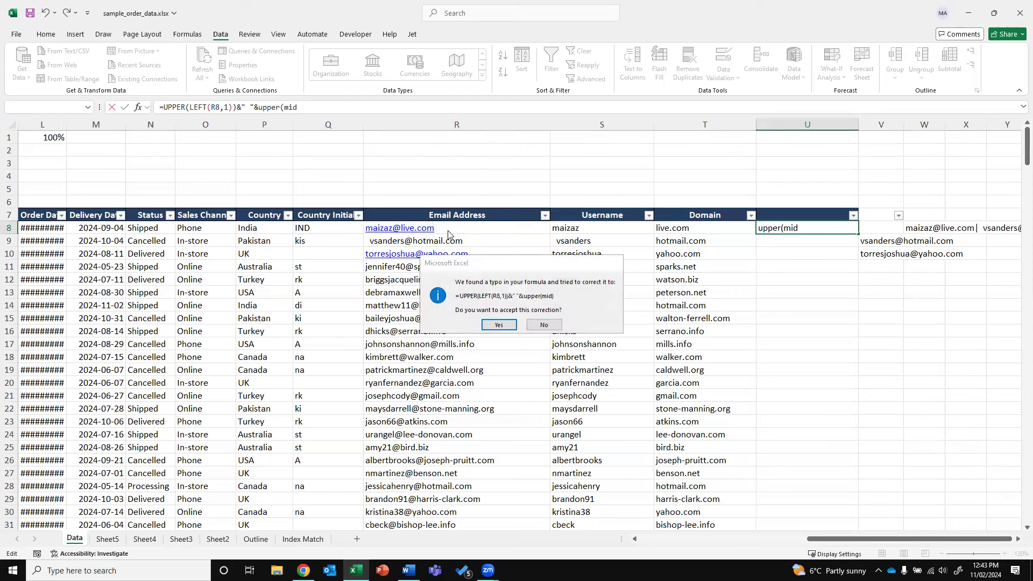
pyautogui.press('Return')
pyautogui.click(447, 227)
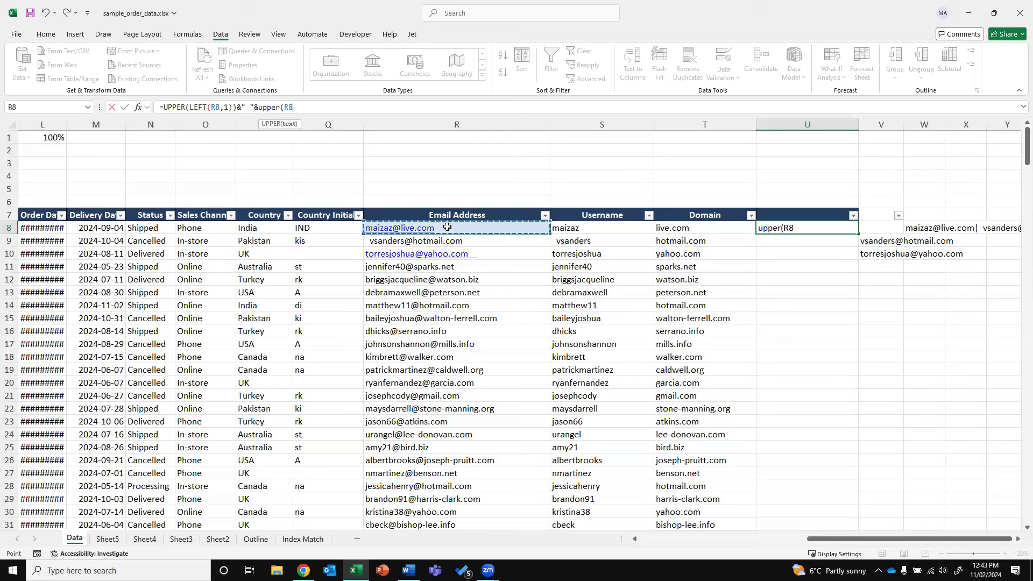
pyautogui.press('BackSpace')
pyautogui.press('BackSpace')
pyautogui.write('mid')
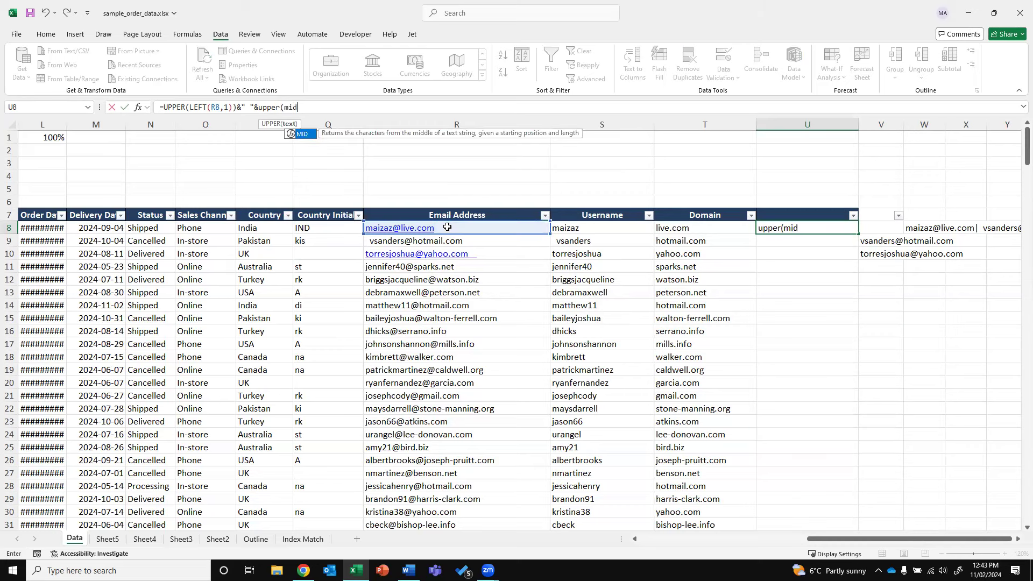
pyautogui.write('(r8')
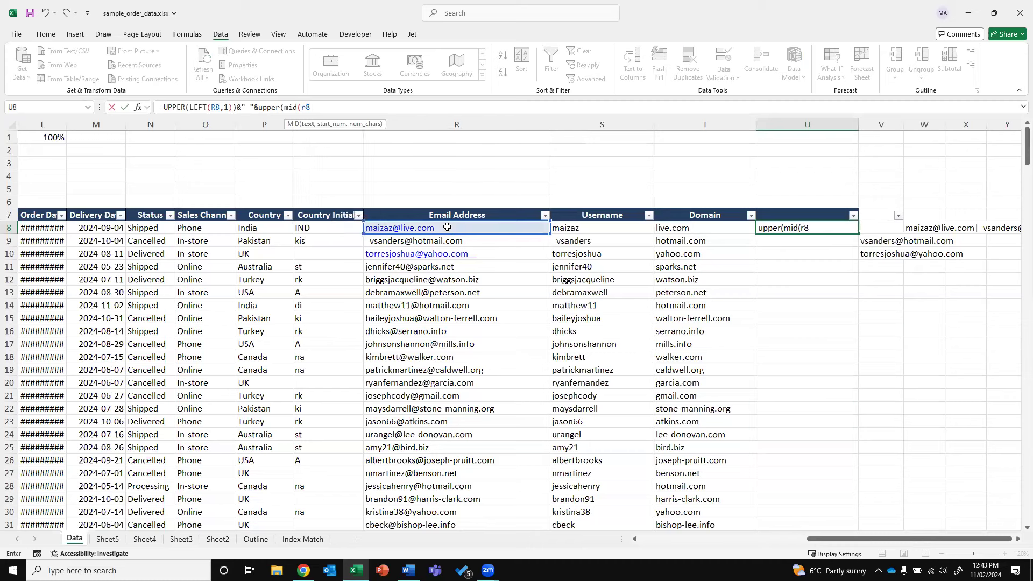
pyautogui.write(',2,1)')
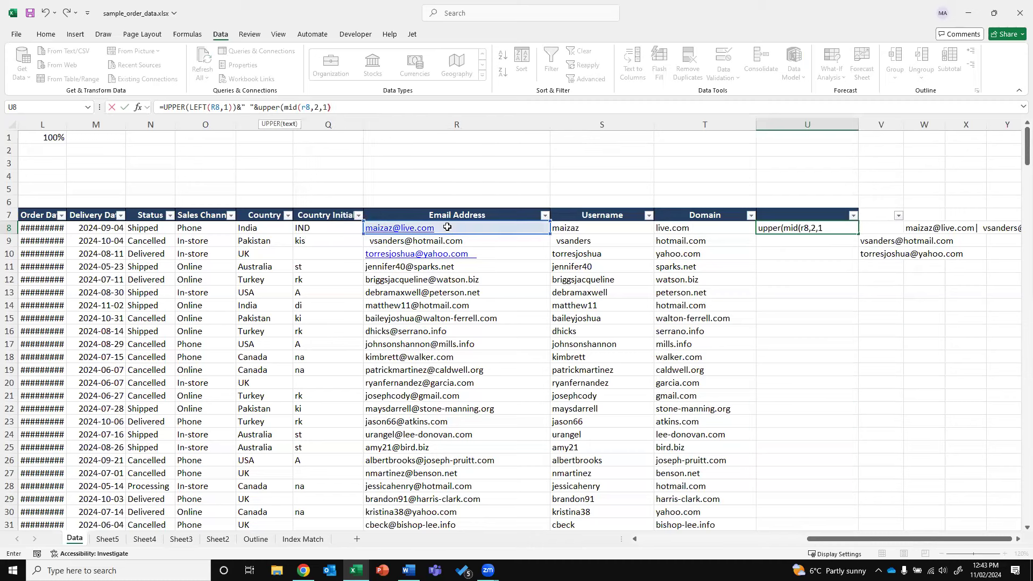
pyautogui.write(')')
pyautogui.hotkey('ctrl', 'Return')
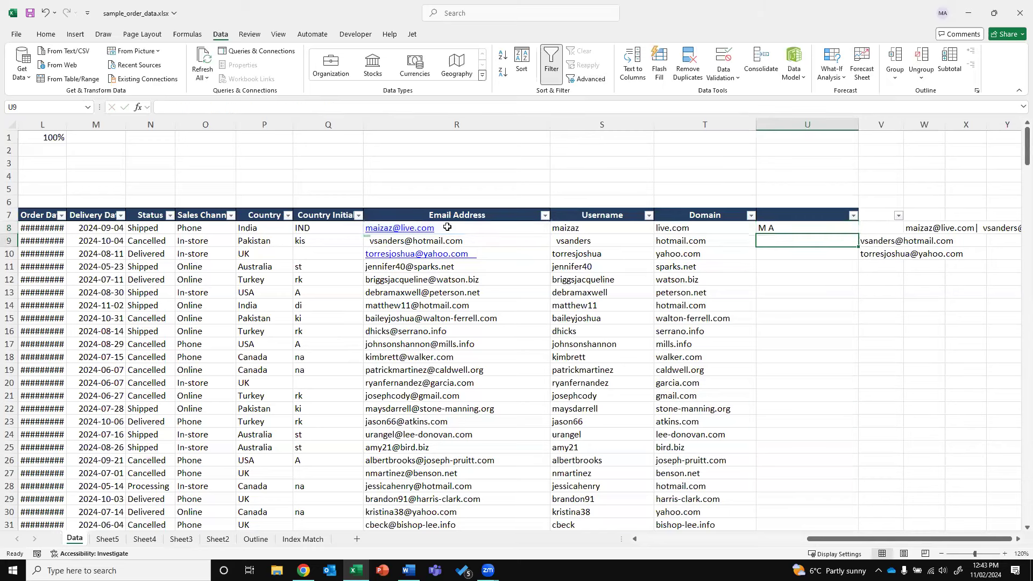
# Append &LOWER(MID(R8,3,LEN(R8)-2)) to U8 so it shows the full email with capitalised initials
pyautogui.click(362, 110)
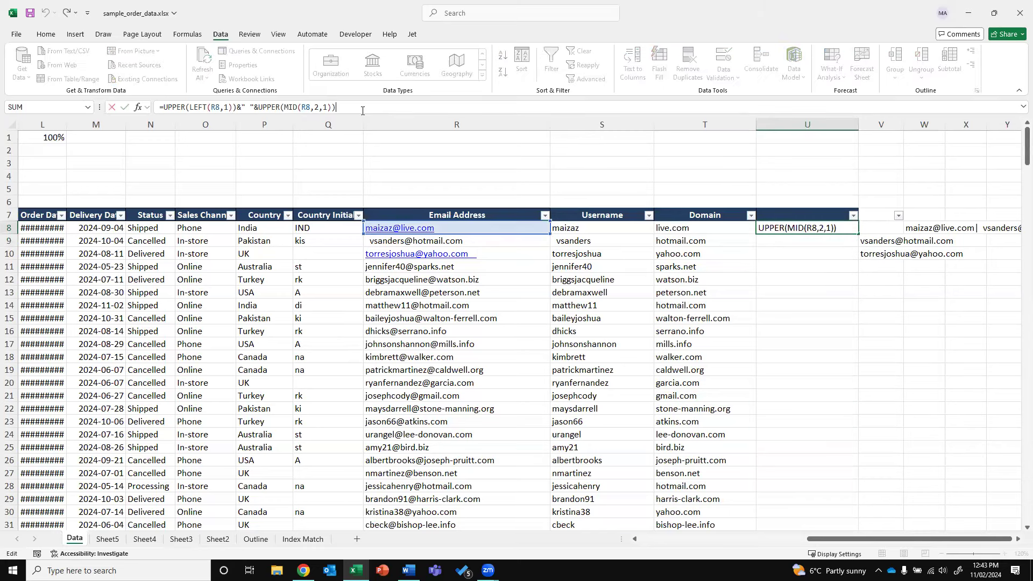
pyautogui.write('&lower')
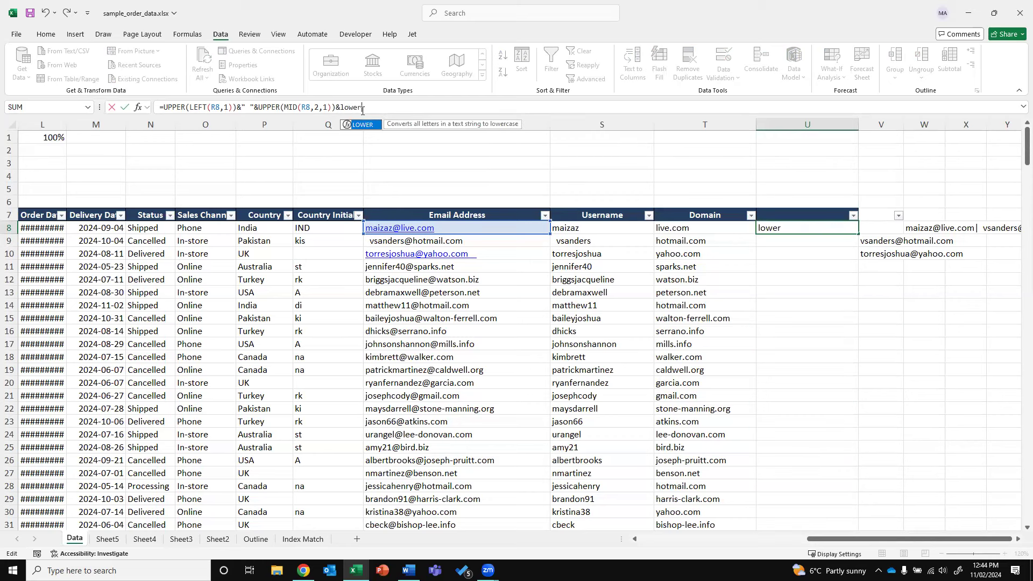
pyautogui.write('(')
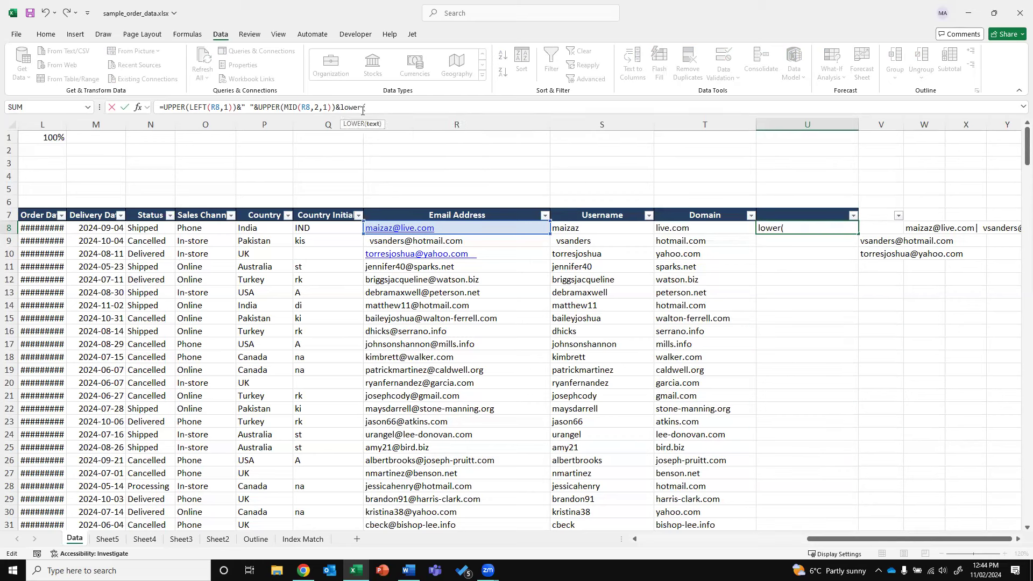
pyautogui.write('mid(')
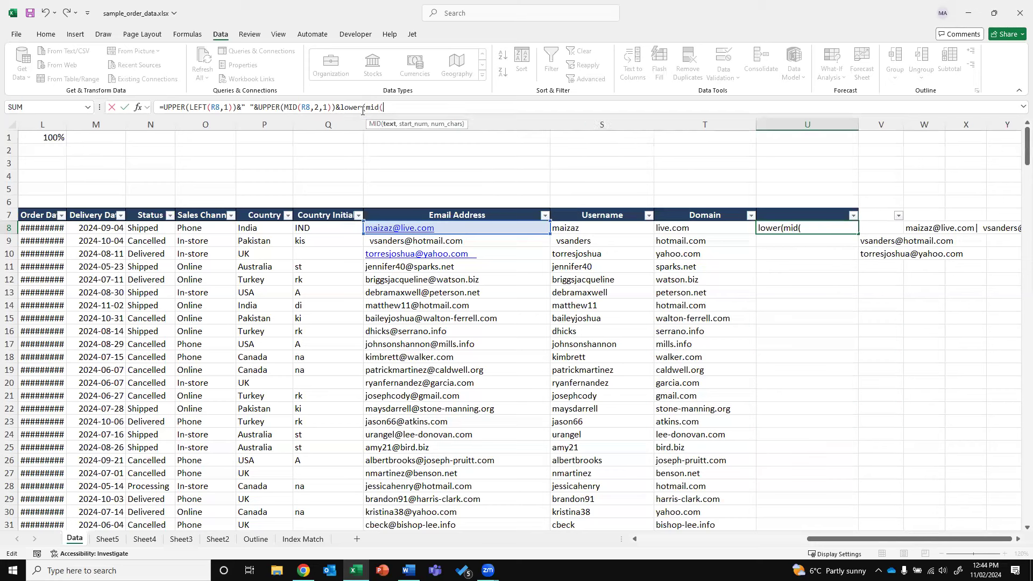
pyautogui.write('r8,3,le')
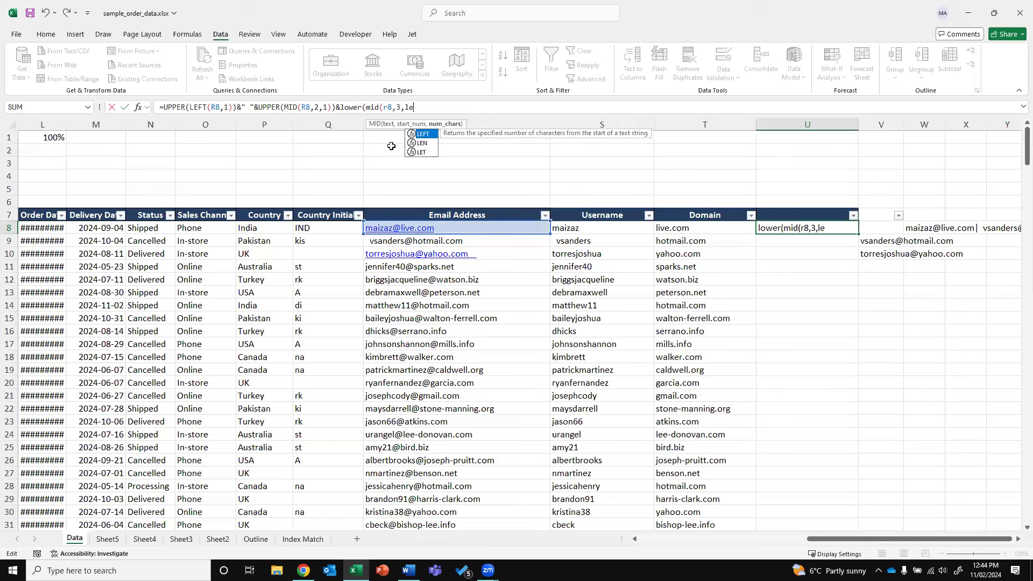
pyautogui.write('n(a')
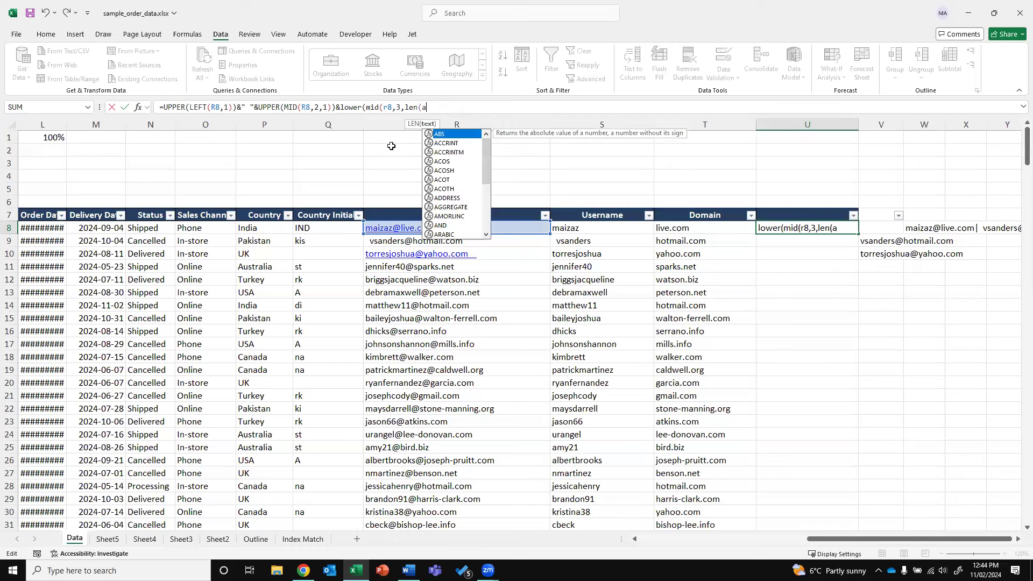
pyautogui.write('1')
pyautogui.press('BackSpace')
pyautogui.press('BackSpace')
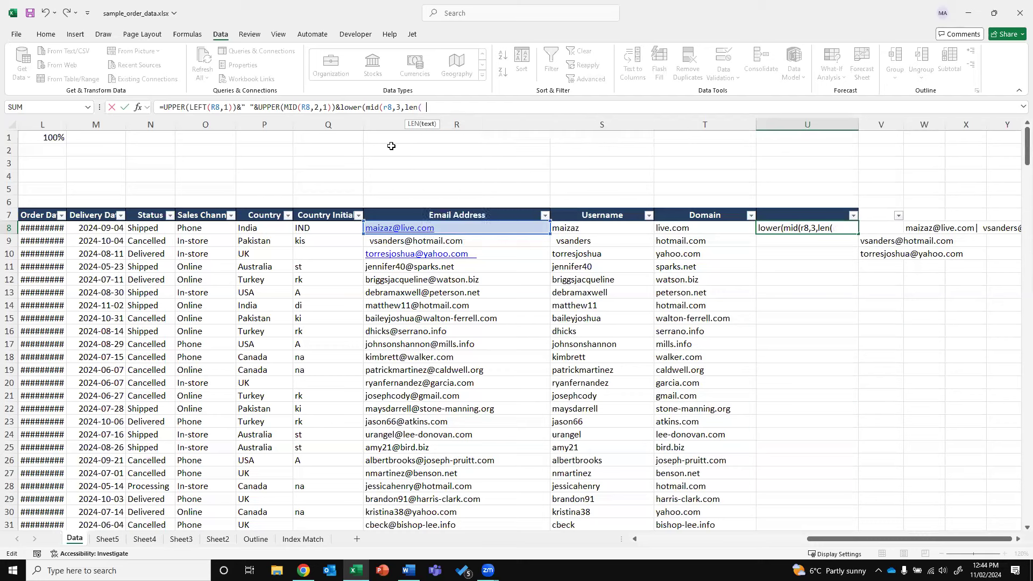
pyautogui.write('r')
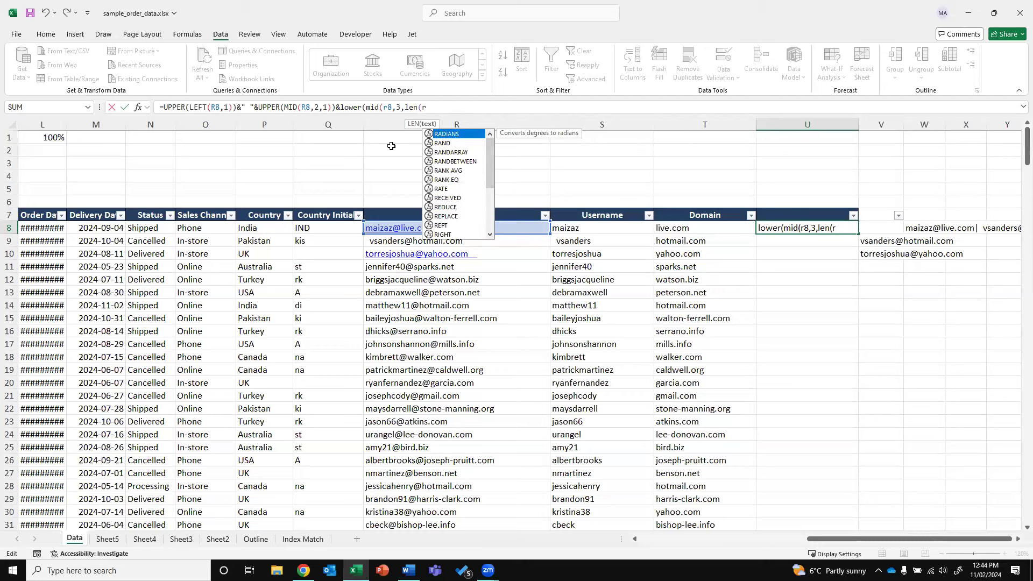
pyautogui.write('8)-2')
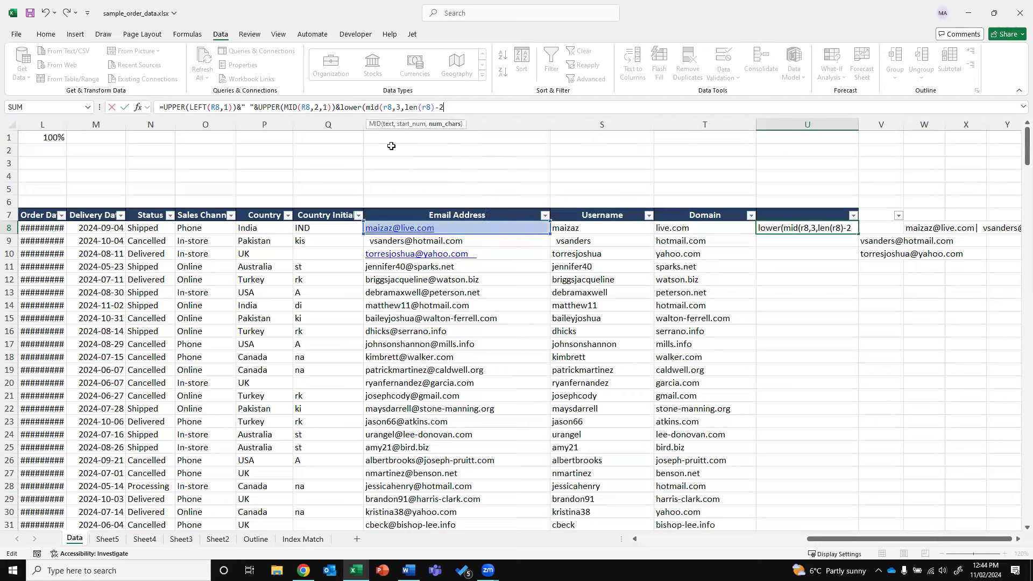
pyautogui.write('))')
pyautogui.hotkey('ctrl', 'Return')
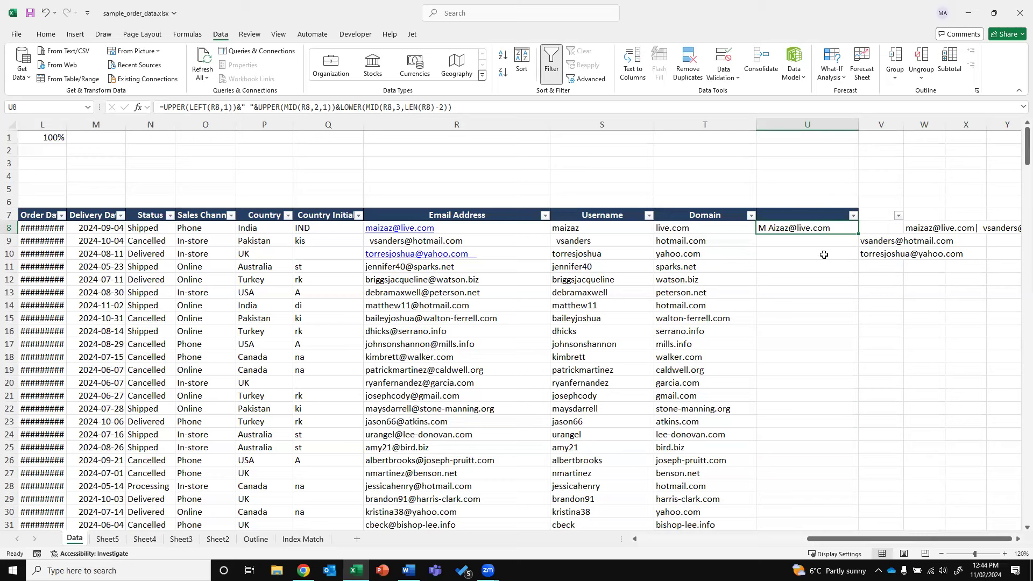
# Enter the sample username with spaced capital initials in U9
pyautogui.click(817, 240)
pyautogui.write('M A')
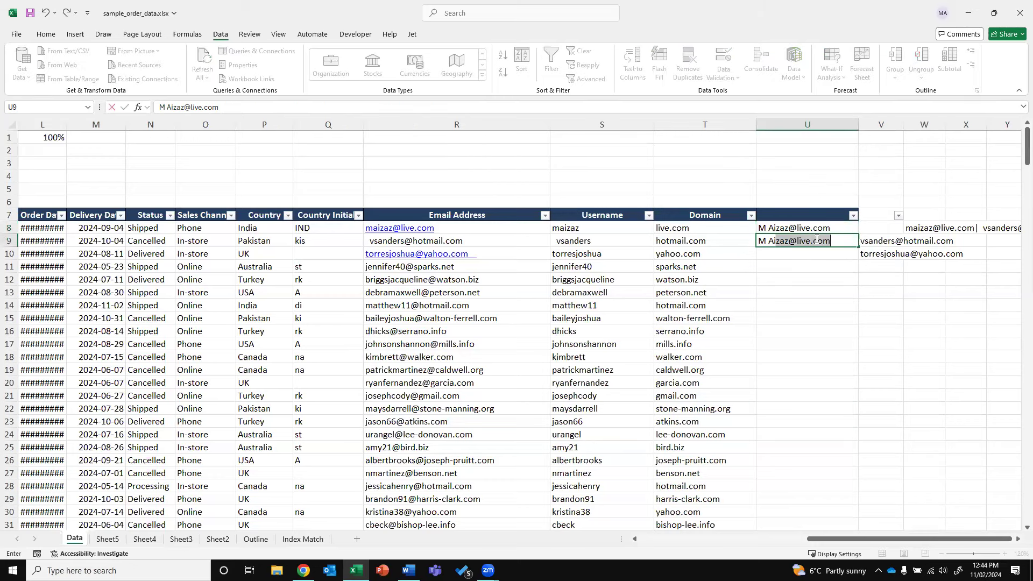
pyautogui.write('izaz')
pyautogui.press('Delete')
pyautogui.press('Return')
pyautogui.click(816, 239)
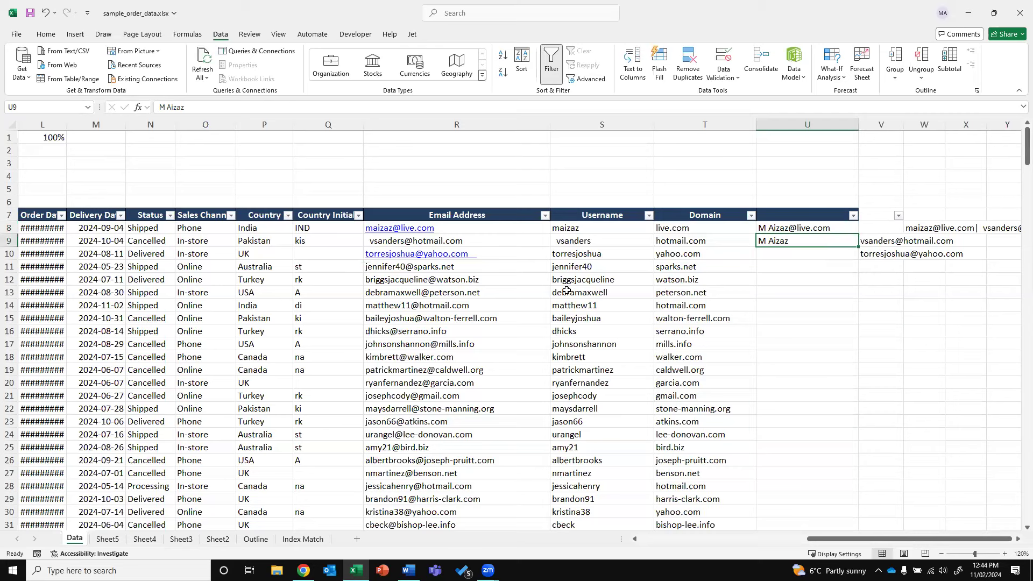
# Review the Username and Domain cells, then autofit column L so order dates display fully
pyautogui.click(613, 227)
pyautogui.hotkey('shift', 'Right')
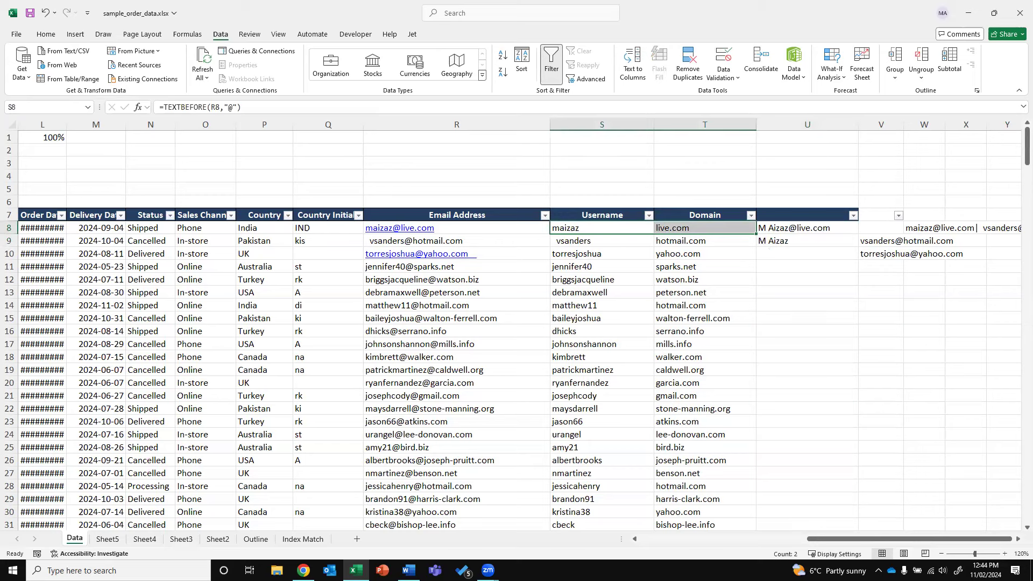
pyautogui.hotkey('alt', 'Tab')
pyautogui.hotkey('alt', 'Tab')
pyautogui.moveTo(829, 541); pyautogui.dragTo(778, 542)
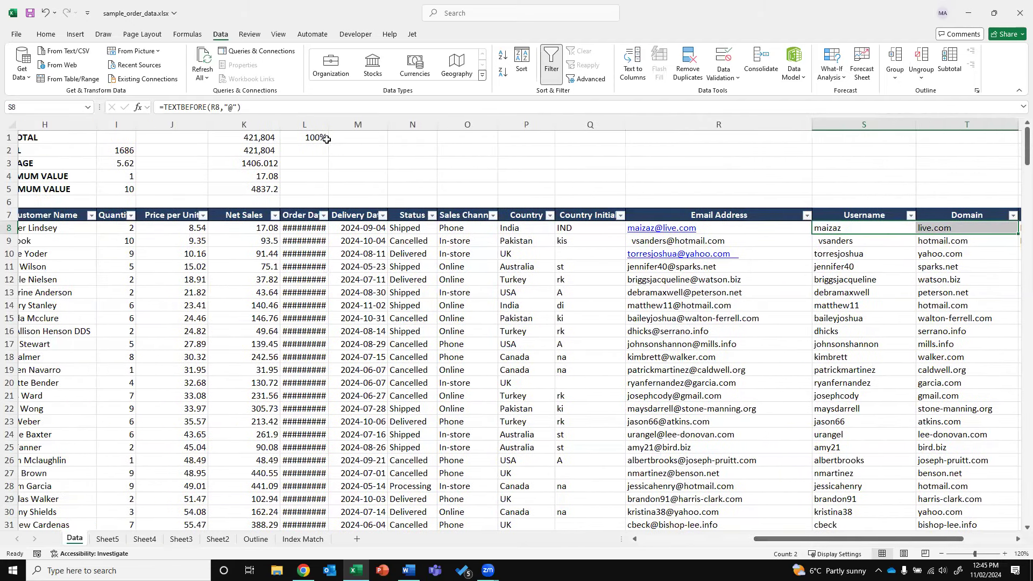
pyautogui.doubleClick(330, 127)
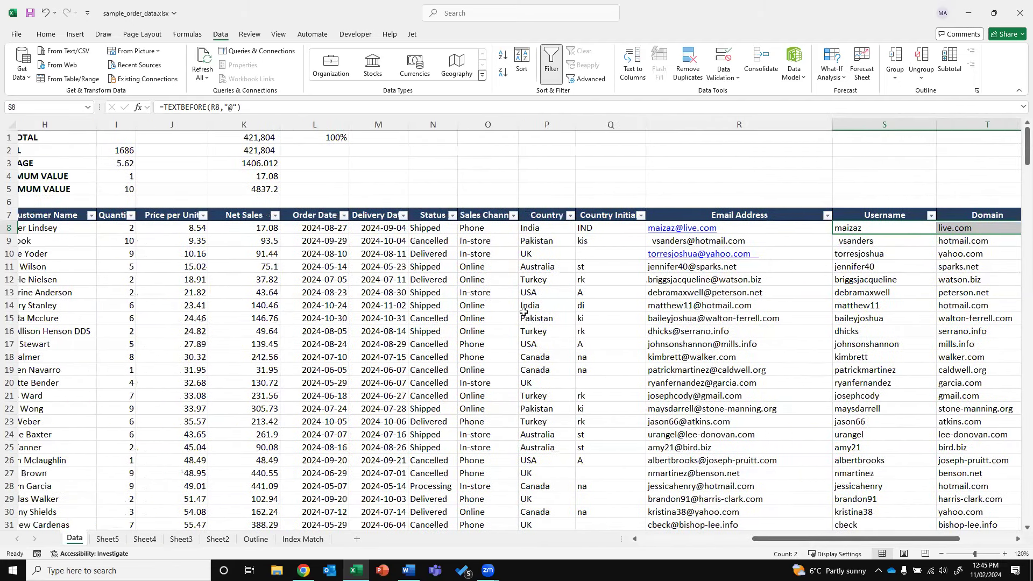
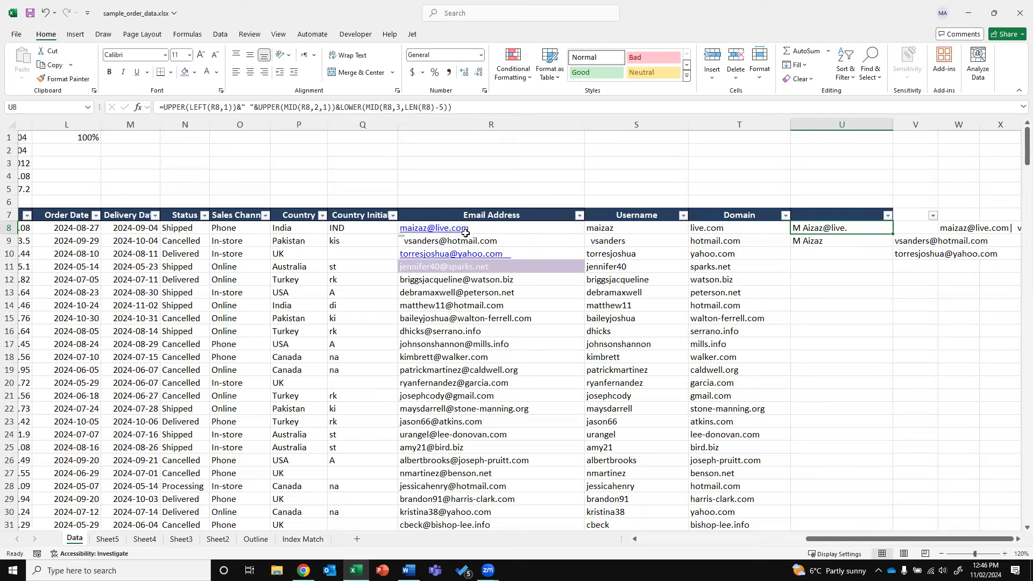
# Change U8's MID length from LEN(R8)-5 to LEN(R8)-8
pyautogui.click(442, 107)
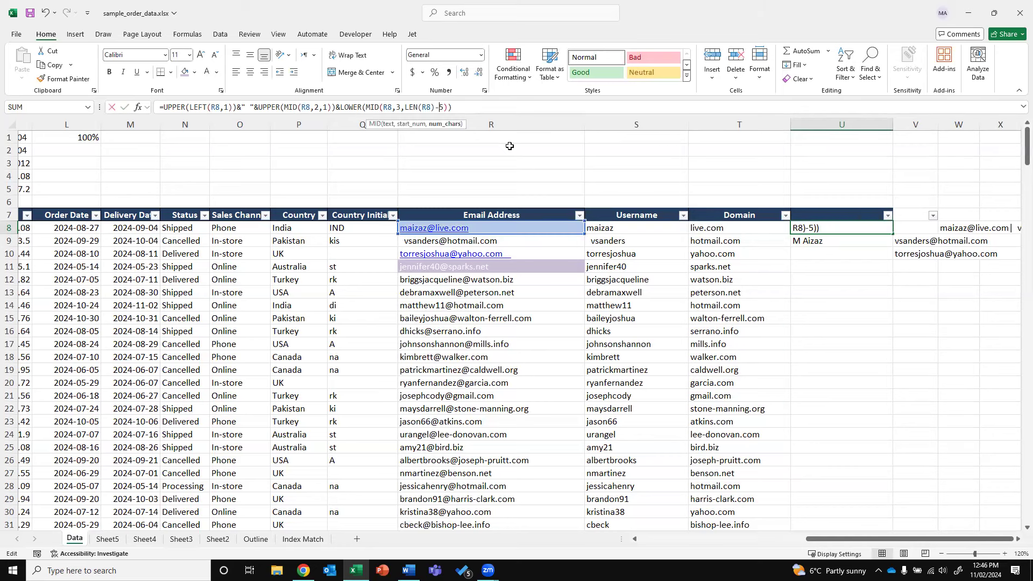
pyautogui.click(440, 107)
pyautogui.press('Delete')
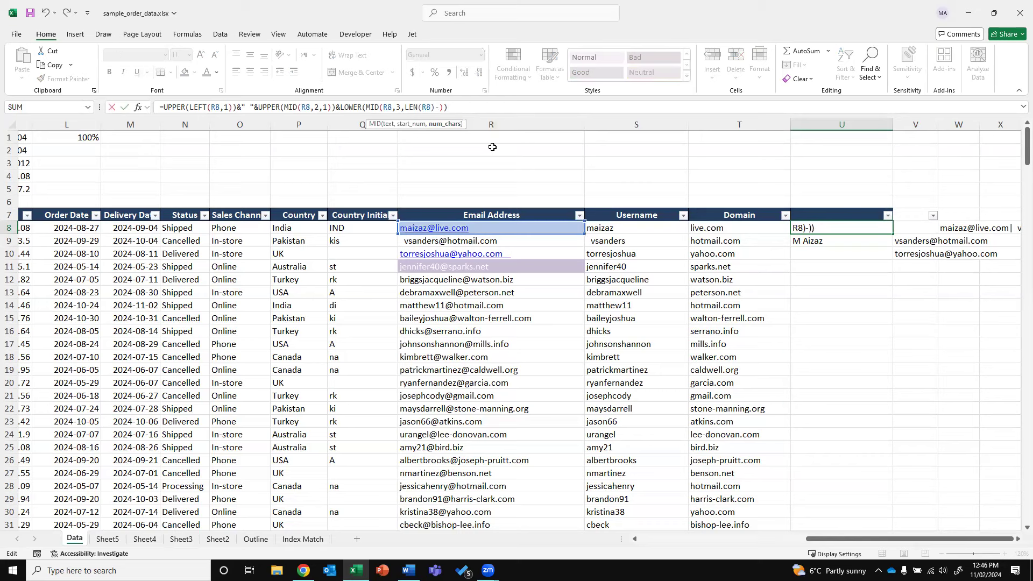
pyautogui.write('8')
pyautogui.press('Return')
pyautogui.press('Up')
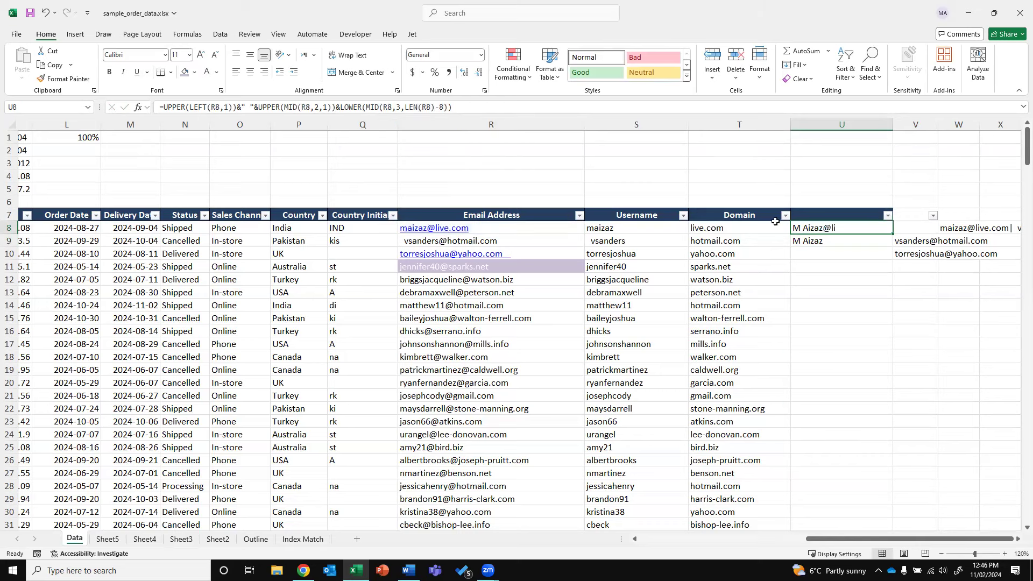
# Check the new 8 in U8's formula, then glance at the browser and return to Excel
pyautogui.doubleClick(442, 108)
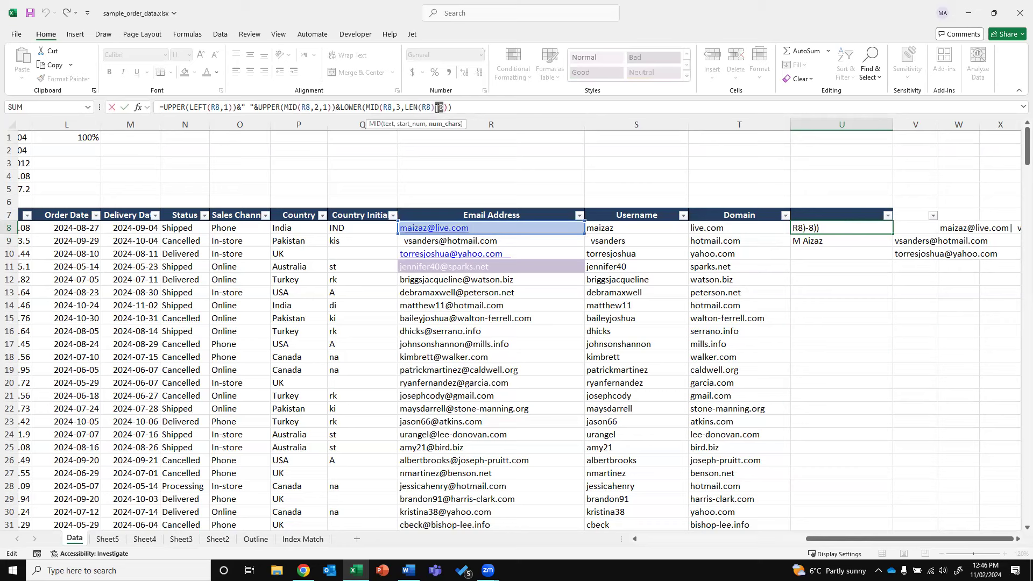
pyautogui.press('Escape')
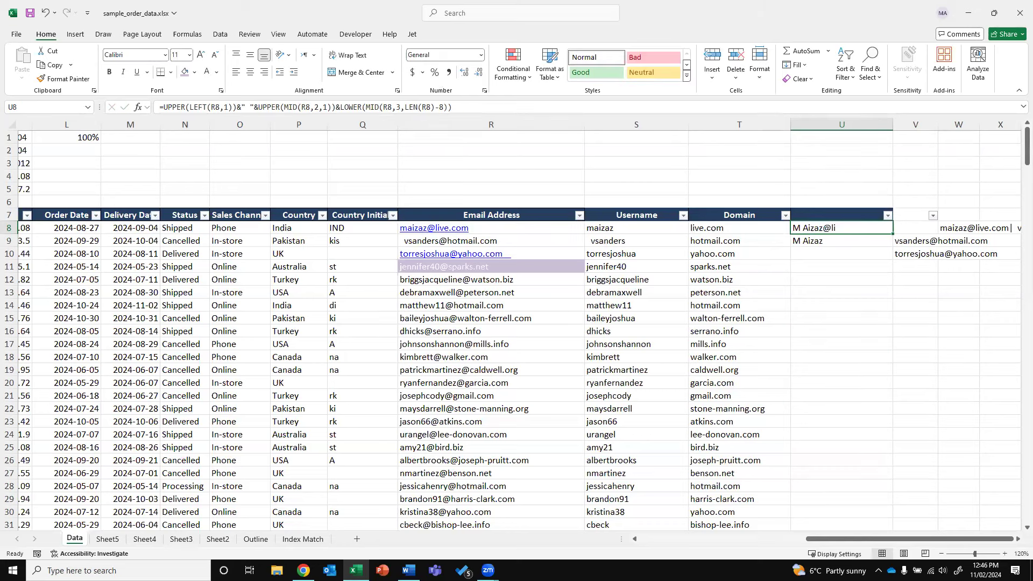
pyautogui.hotkey('alt', 'Tab')
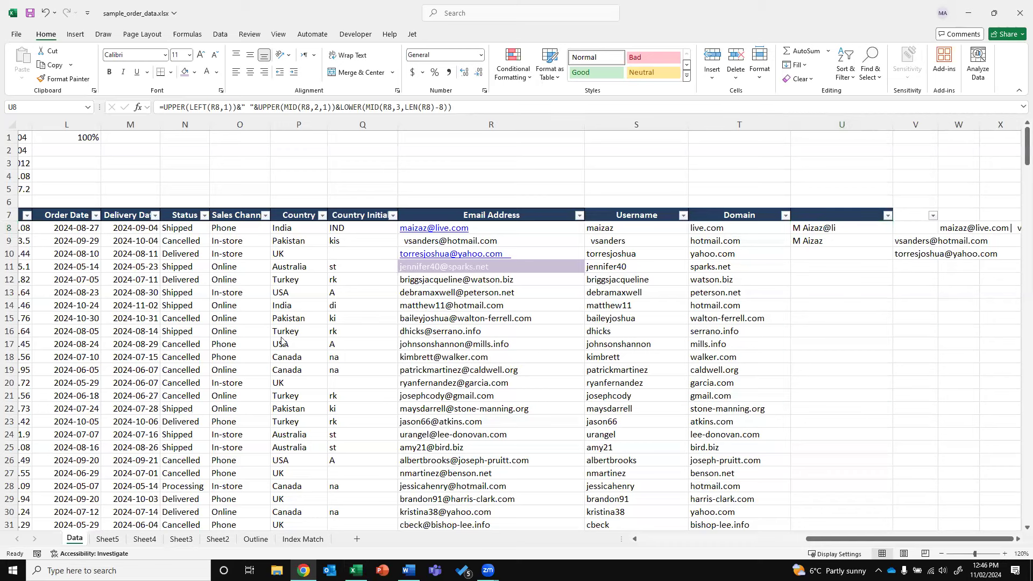
pyautogui.hotkey('alt', 'Tab')
# Insert a blank column to the left of Status
pyautogui.hscroll(-3, 161, 188)
pyautogui.click(374, 125)
pyautogui.hotkey('ctrl', 'shift', '+')
pyautogui.click(379, 228)
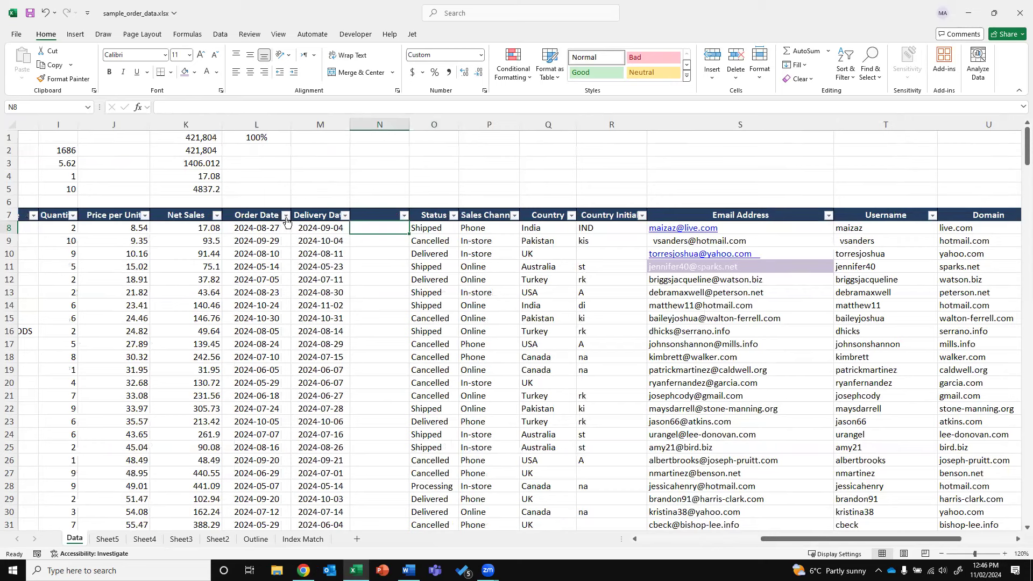
# Filter Order Date to show only July 01, 02 and 03, 2024
pyautogui.click(286, 215)
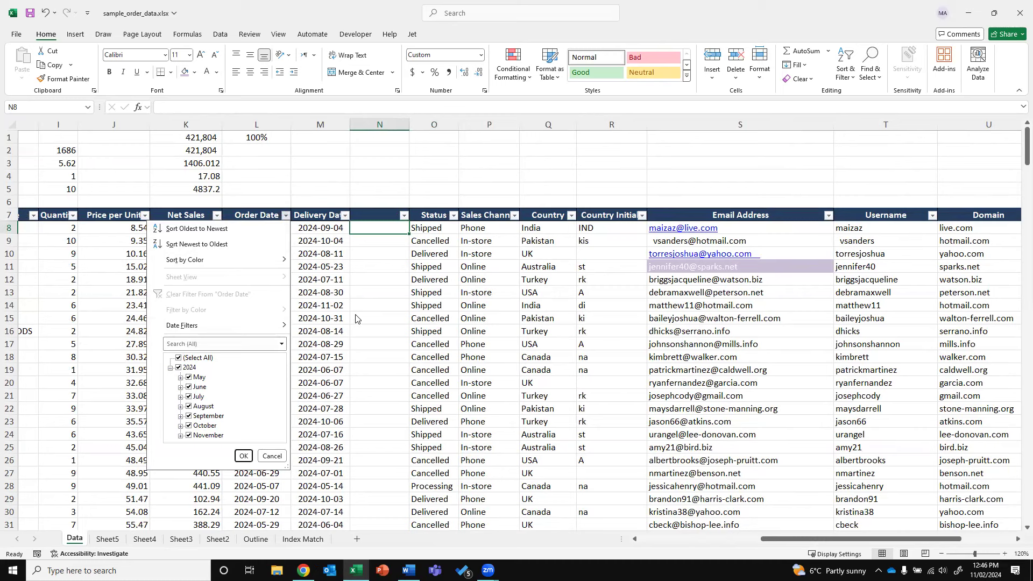
pyautogui.click(181, 377)
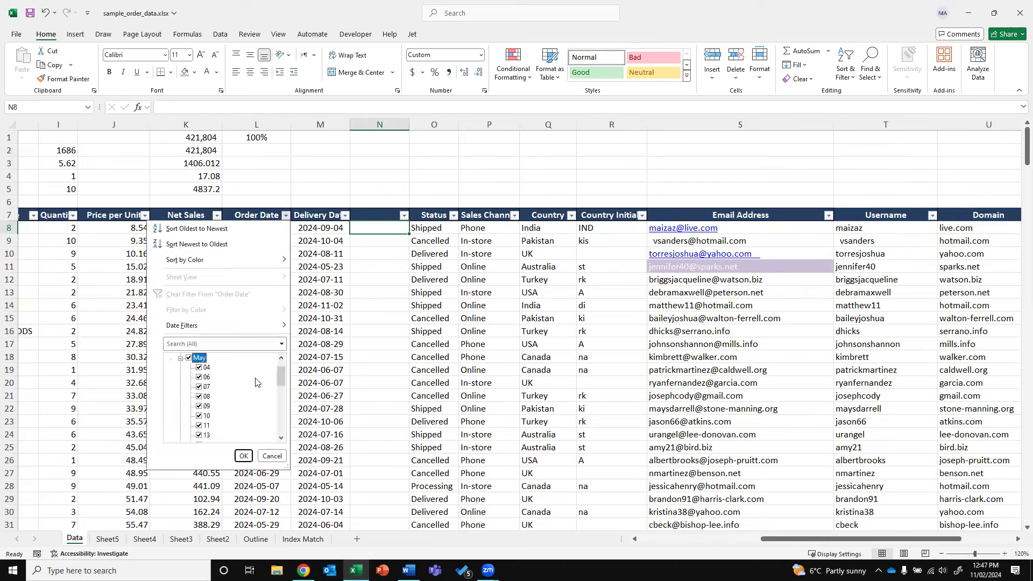
pyautogui.click(282, 358)
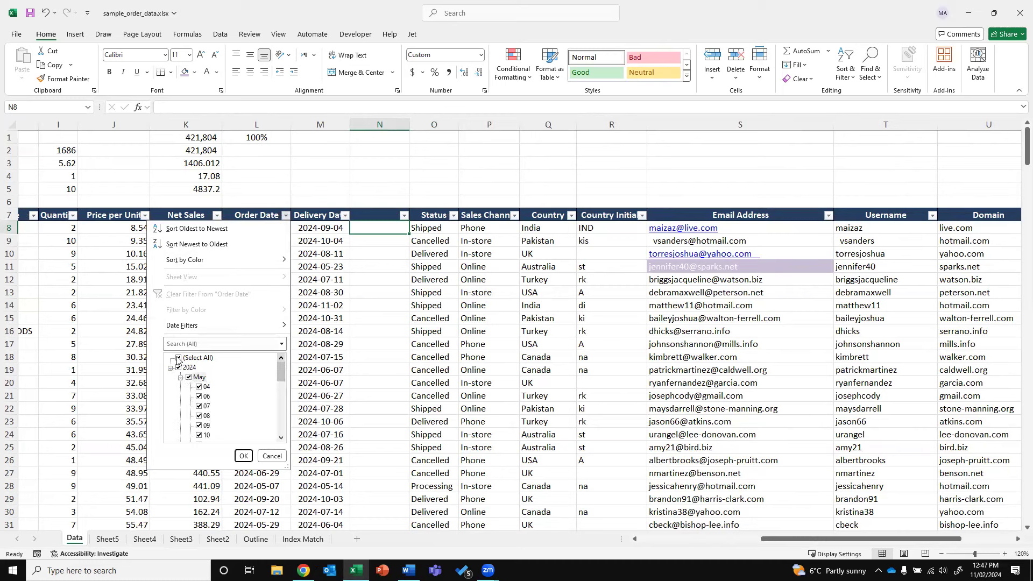
pyautogui.click(178, 358)
pyautogui.click(181, 378)
pyautogui.click(181, 397)
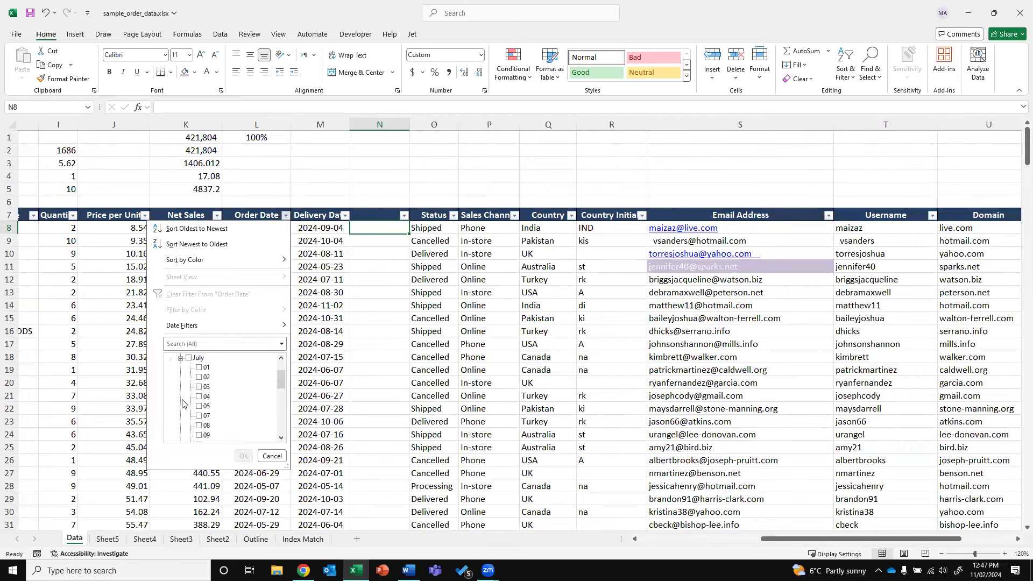
pyautogui.click(198, 367)
pyautogui.click(199, 377)
pyautogui.click(198, 387)
pyautogui.click(243, 455)
# Clear the Order Date filter so all rows show again
pyautogui.click(258, 227)
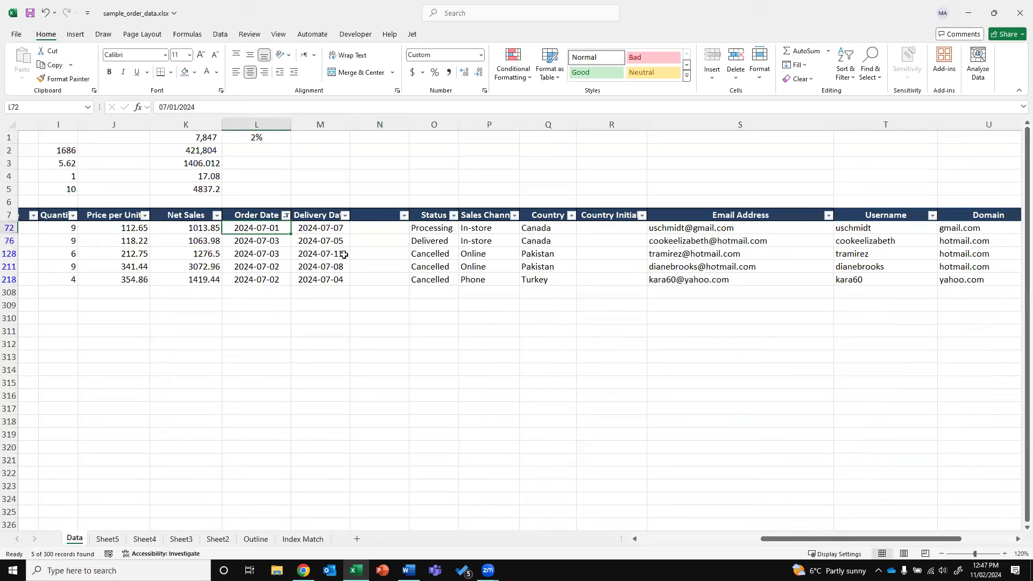
pyautogui.click(220, 34)
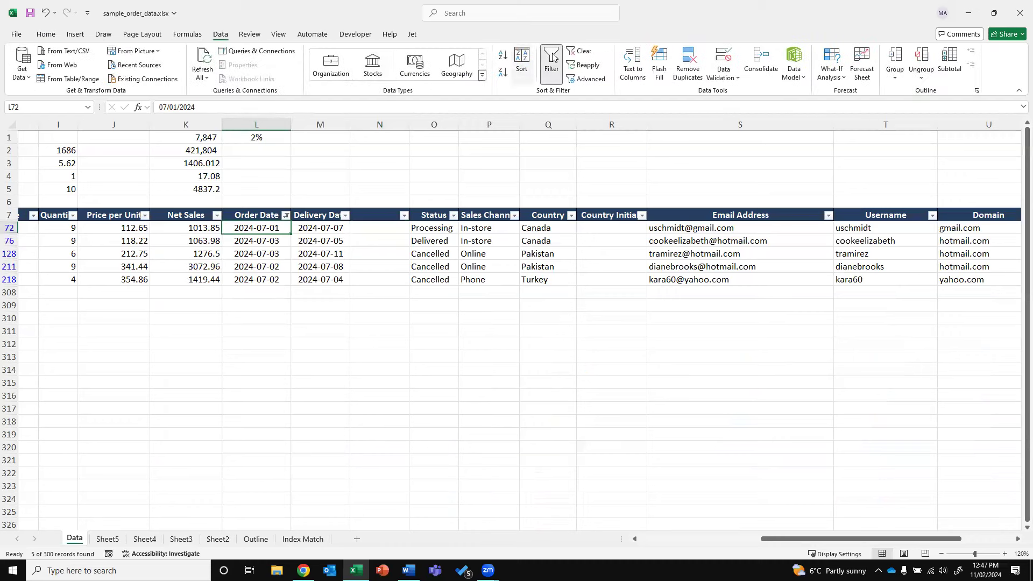
pyautogui.click(582, 56)
# Add a trailing period to the order date in L8
pyautogui.click(276, 226)
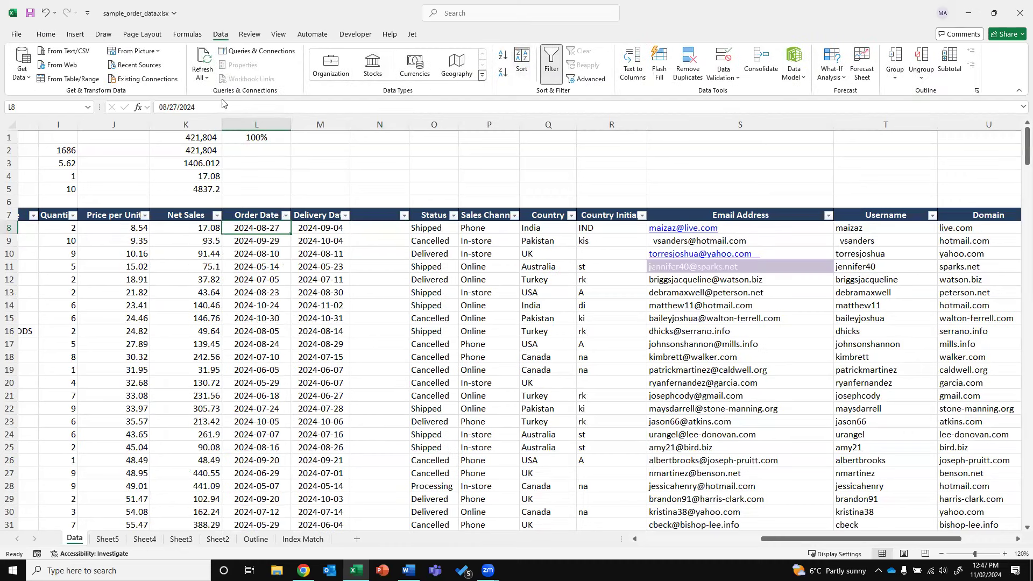
pyautogui.click(216, 107)
pyautogui.write('.')
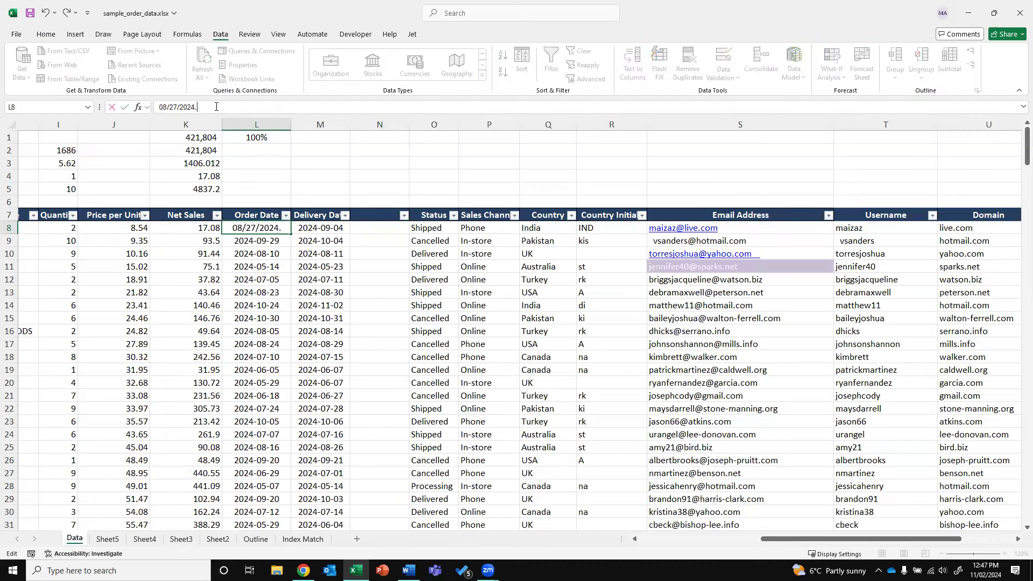
pyautogui.press('Return')
# Test =DATEVALUE(L8) in N8, then delete its #VALUE! result
pyautogui.click(286, 215)
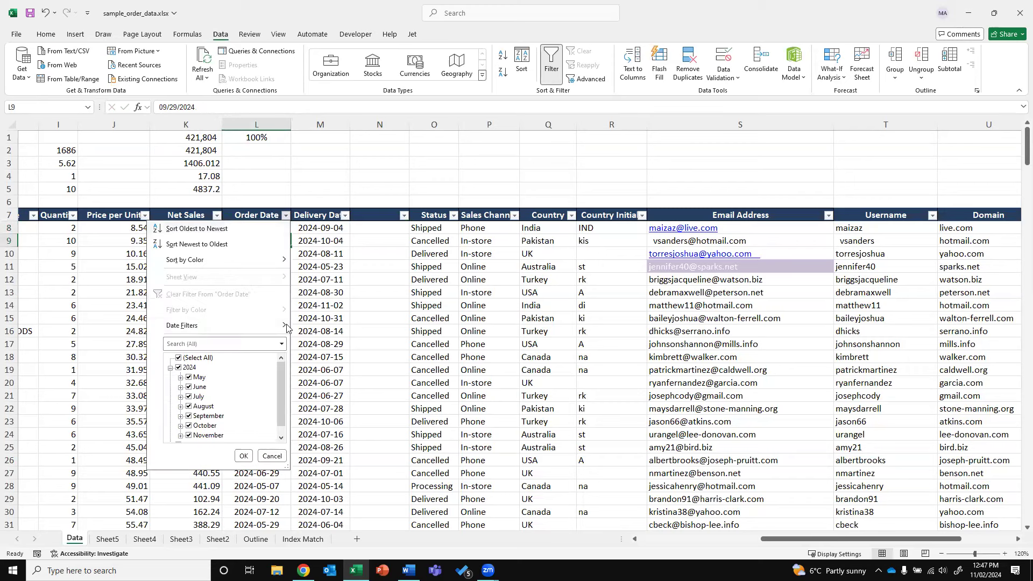
pyautogui.scroll(-2, 278, 407)
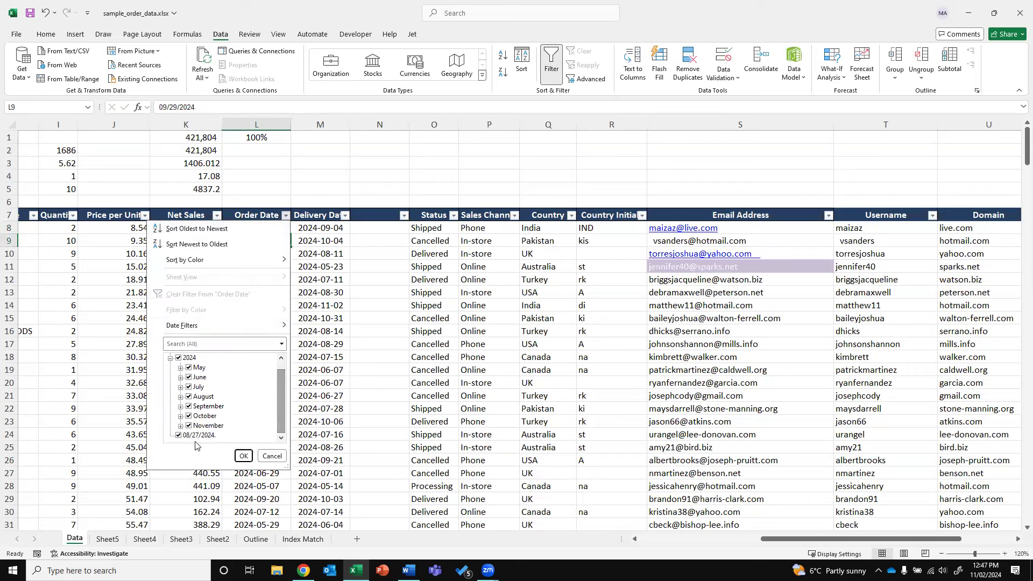
pyautogui.click(382, 231)
pyautogui.write('=date')
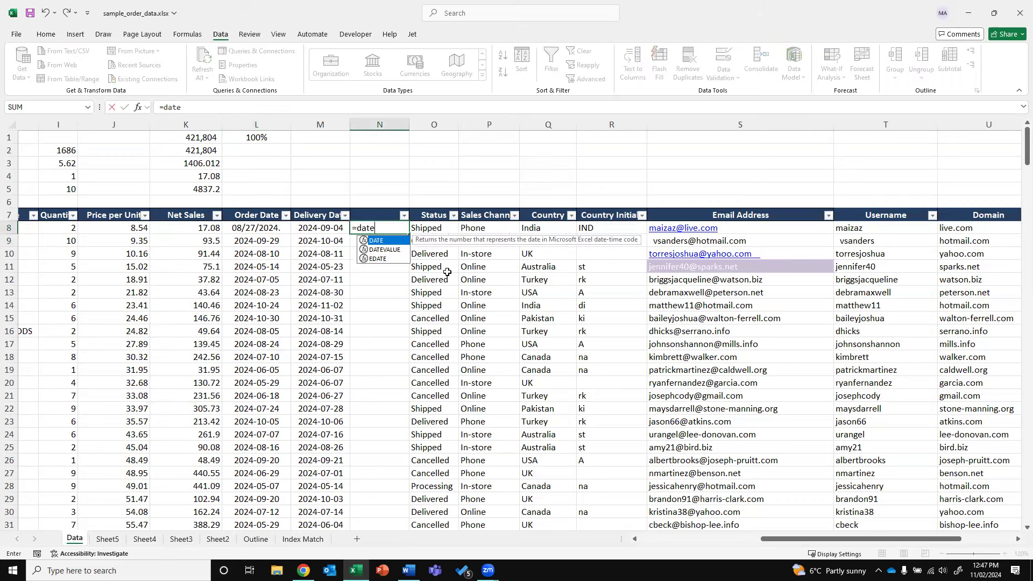
pyautogui.write('value(')
pyautogui.press('Left')
pyautogui.press('Left')
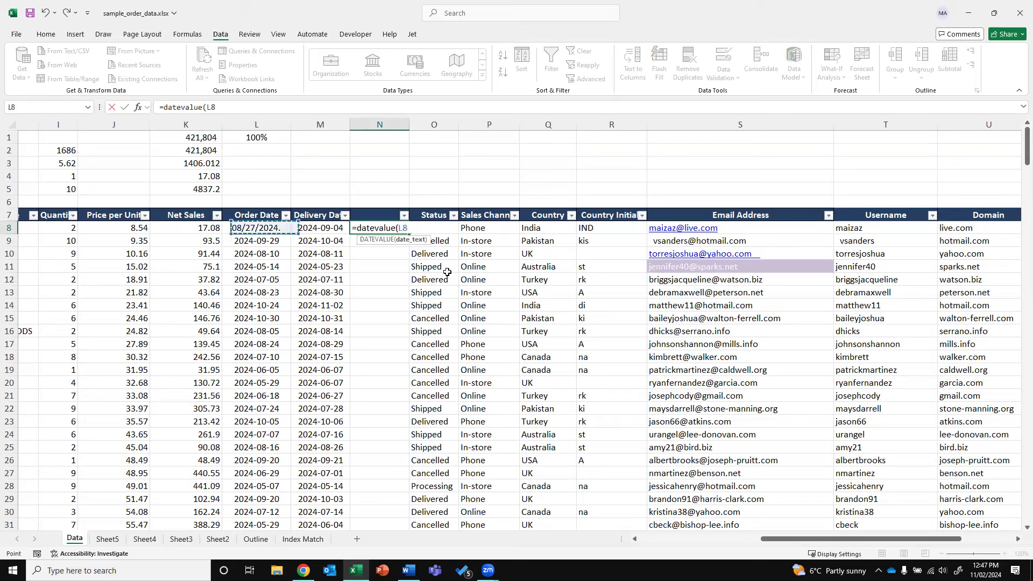
pyautogui.press('Return')
pyautogui.press('Delete')
# Remove the period from L8's date and apply Text number format, showing 45531
pyautogui.press('Left')
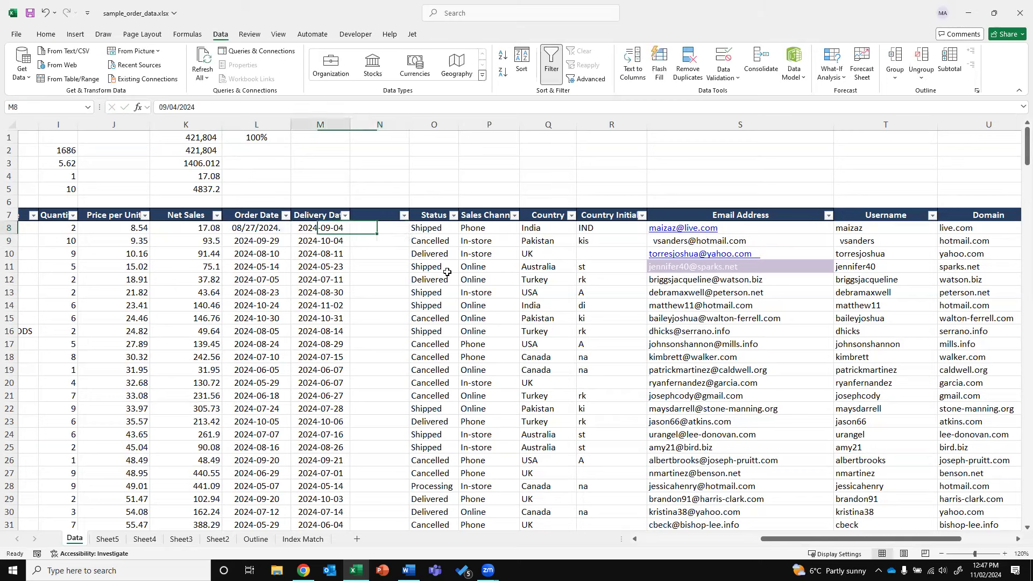
pyautogui.press('Left')
pyautogui.press('F2')
pyautogui.press('BackSpace')
pyautogui.hotkey('ctrl', 'Return')
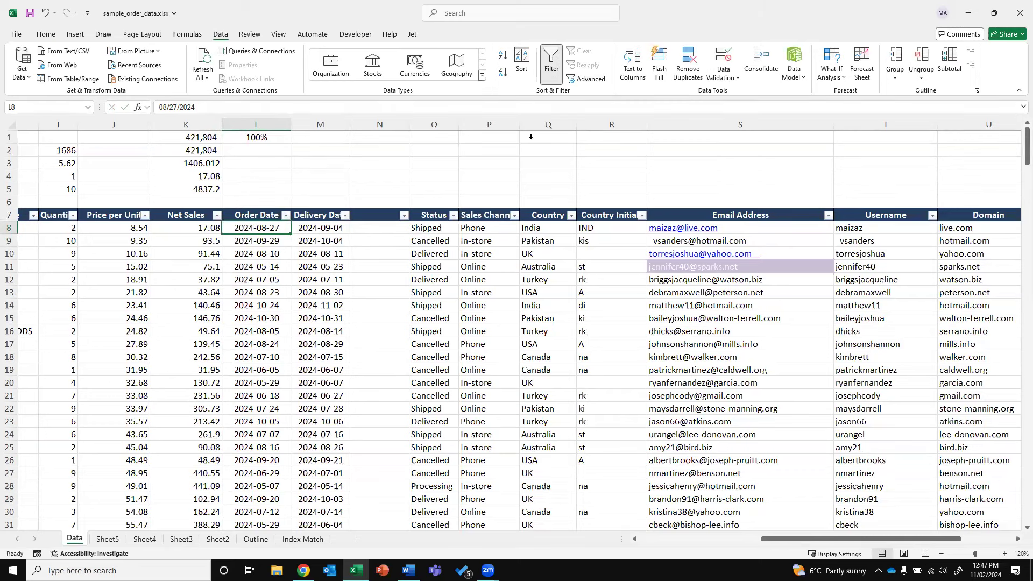
pyautogui.hotkey('alt', 'h')
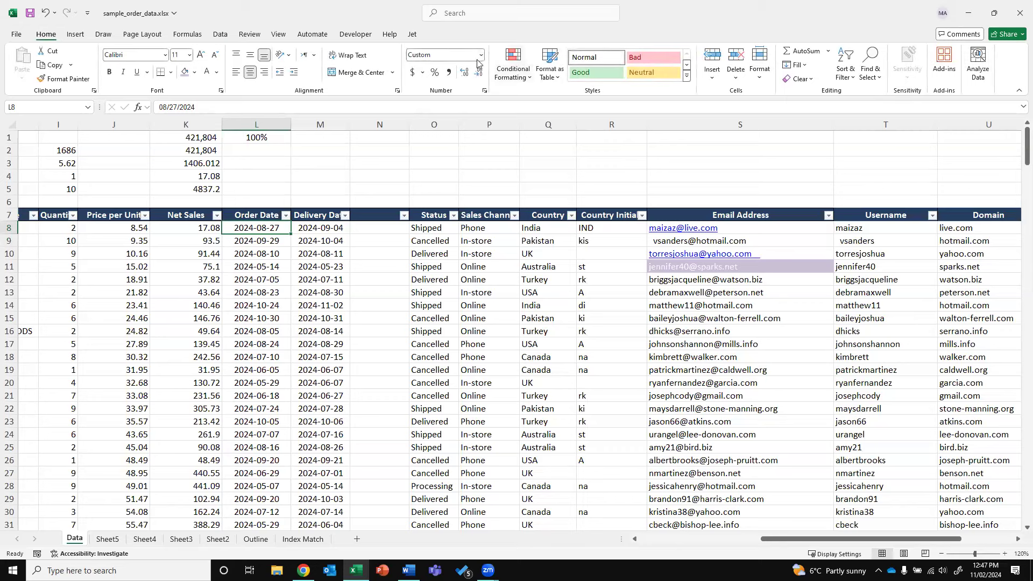
pyautogui.press('n')
pyautogui.press('Return')
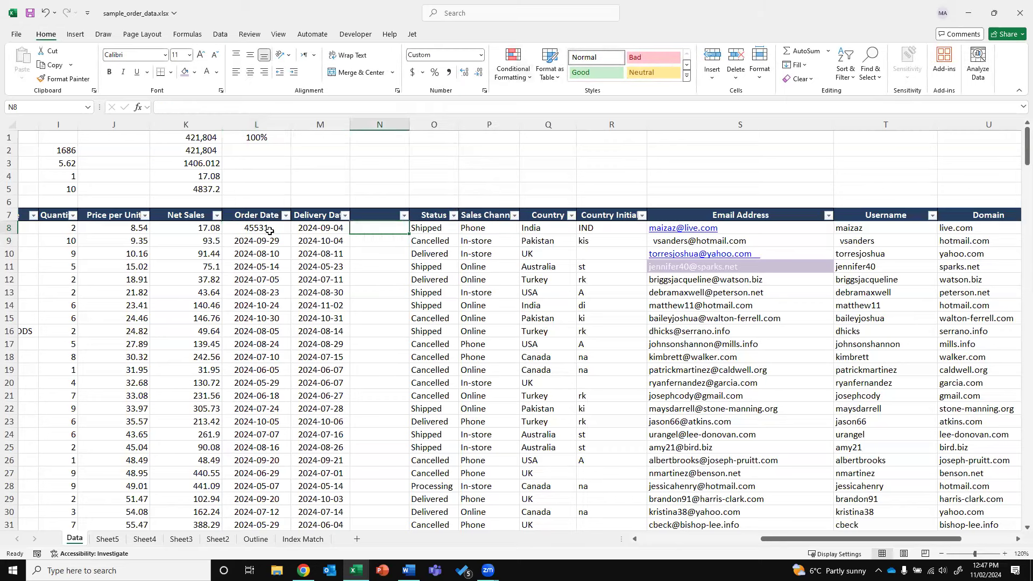
# Enter =DATEVALUE(L8) in N8 and fill it down to N12
pyautogui.click(483, 56)
pyautogui.click(452, 74)
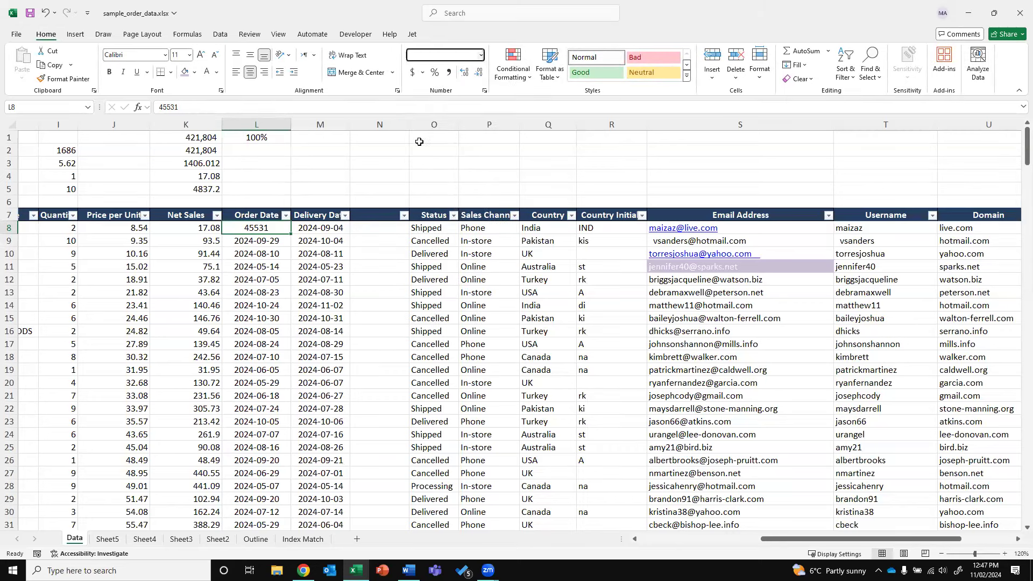
pyautogui.click(379, 227)
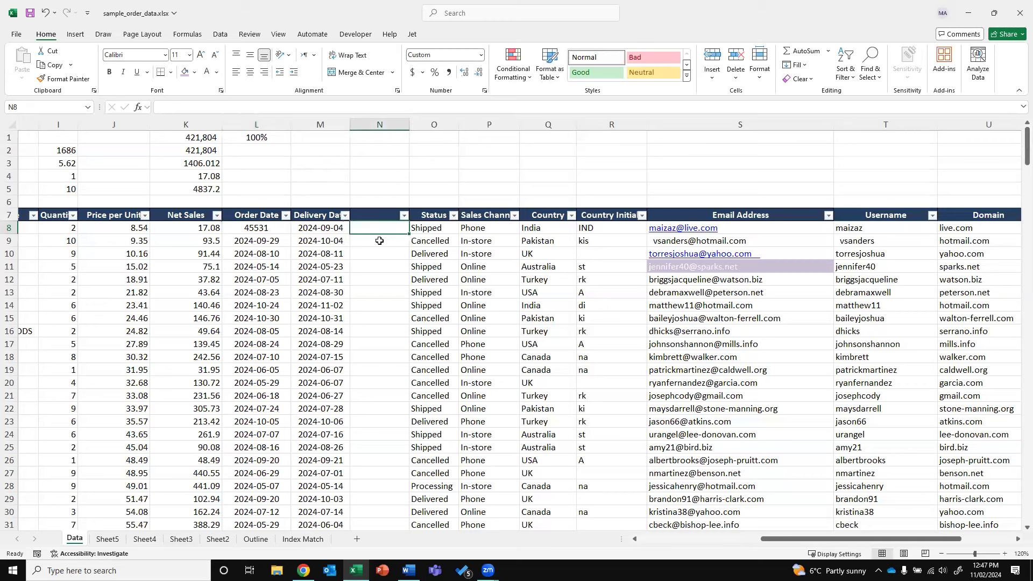
pyautogui.write('=d')
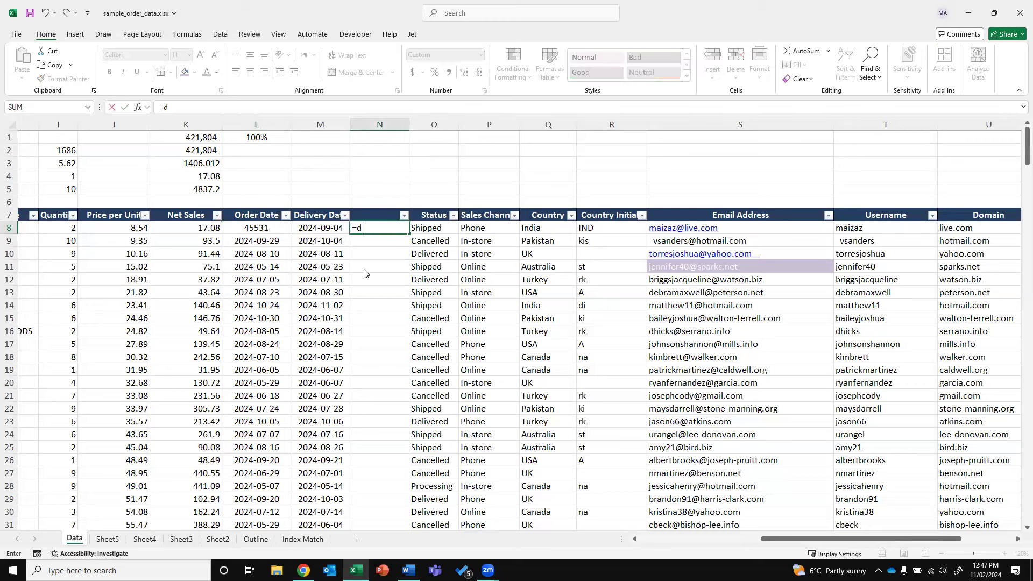
pyautogui.write('atevalue(')
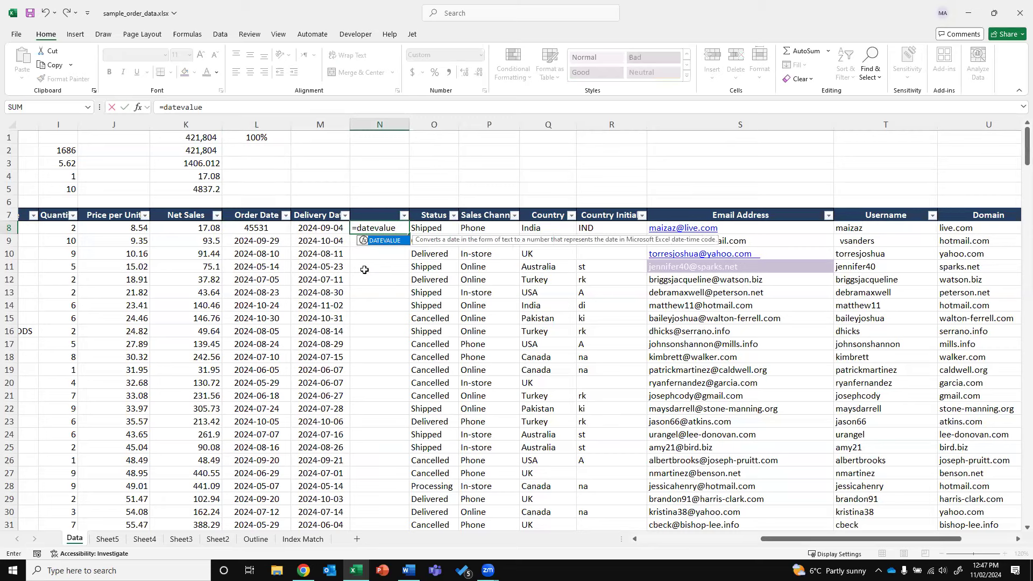
pyautogui.press('Left')
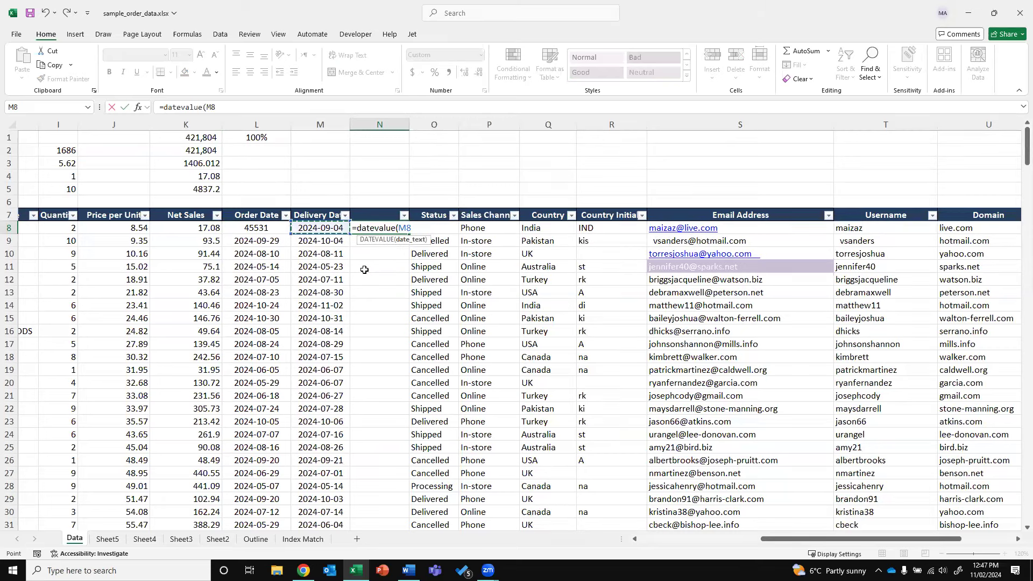
pyautogui.press('Left')
pyautogui.write(')')
pyautogui.press('Return')
pyautogui.press('Up')
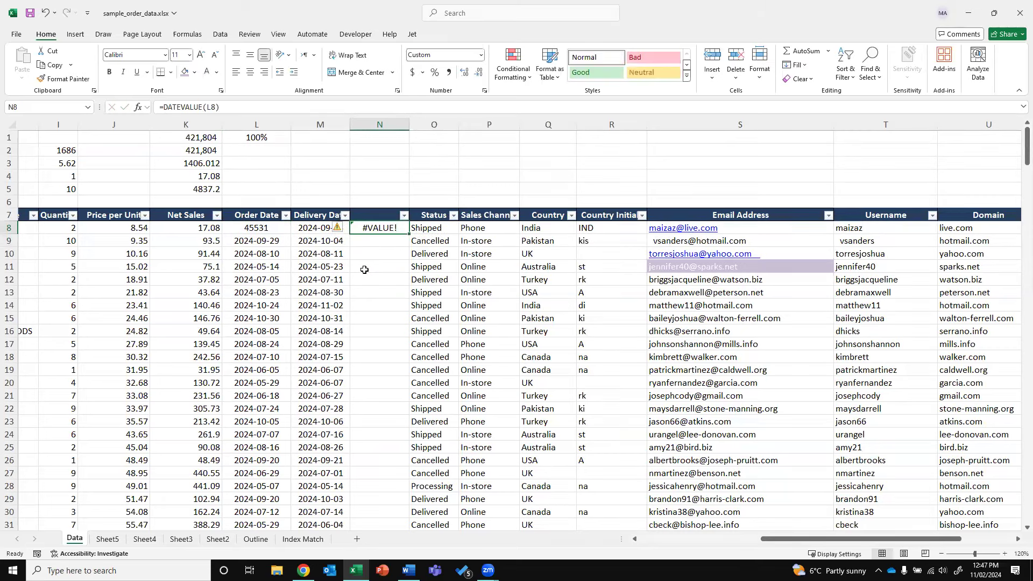
pyautogui.moveTo(408, 234); pyautogui.dragTo(381, 280)
# Inspect N9's formula and apply Short Date format to it
pyautogui.press('Down')
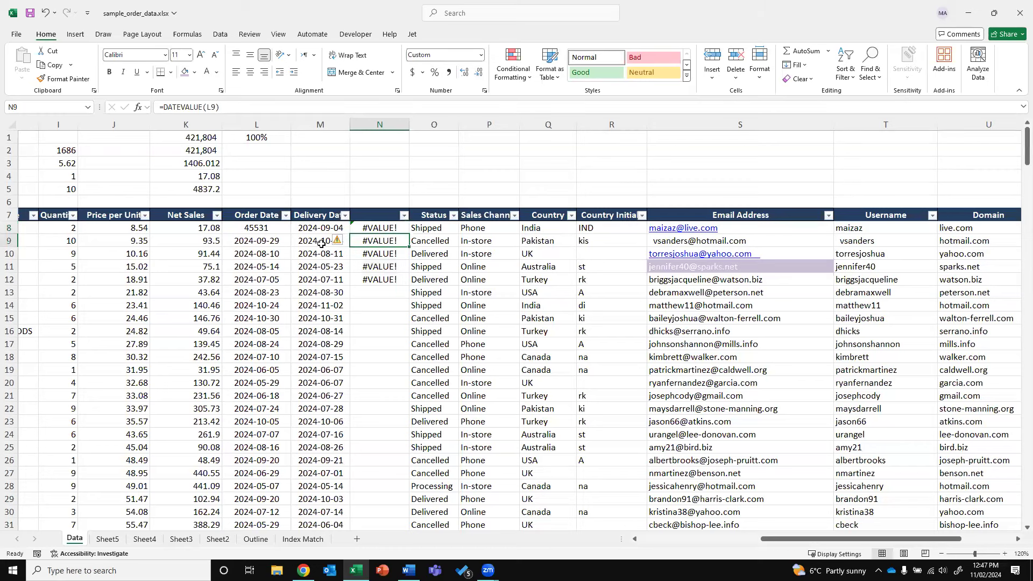
pyautogui.doubleClick(393, 239)
pyautogui.press('Return')
pyautogui.press('Up')
pyautogui.click(481, 56)
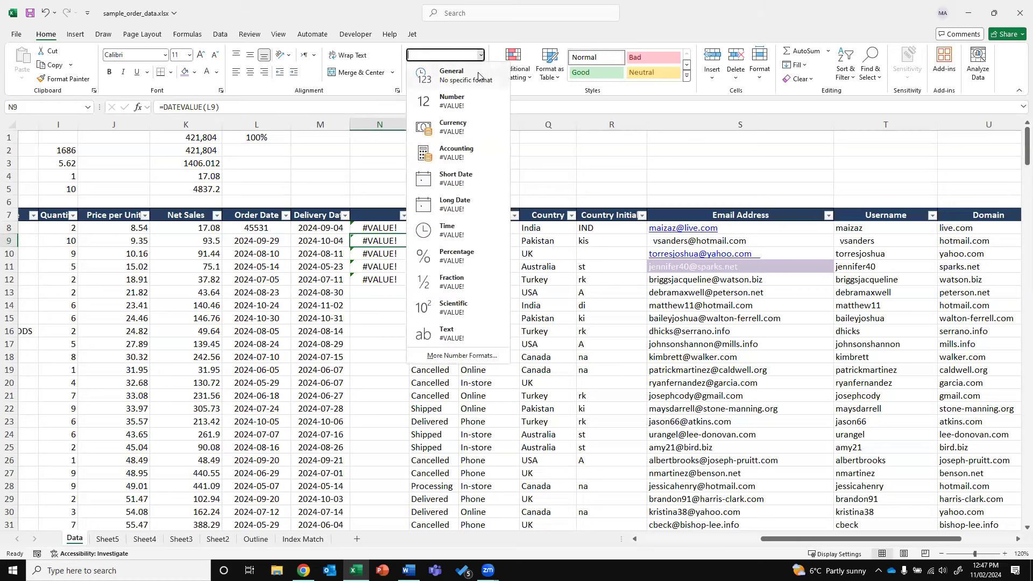
pyautogui.click(481, 56)
pyautogui.click(481, 56)
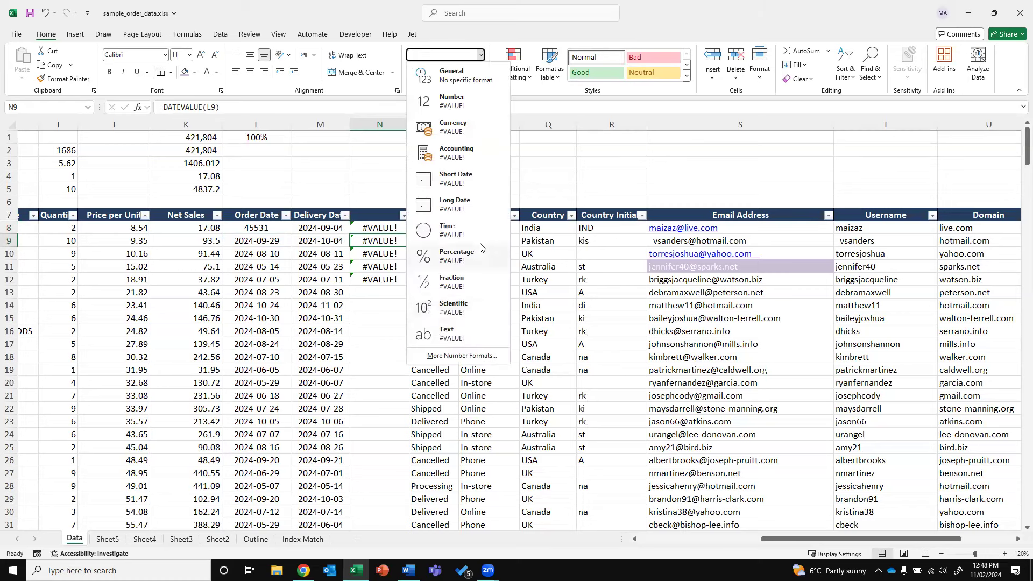
pyautogui.click(459, 181)
# Test =DATEVALUE(M10) in O2, then select the failed #VALUE! results in column N
pyautogui.click(275, 237)
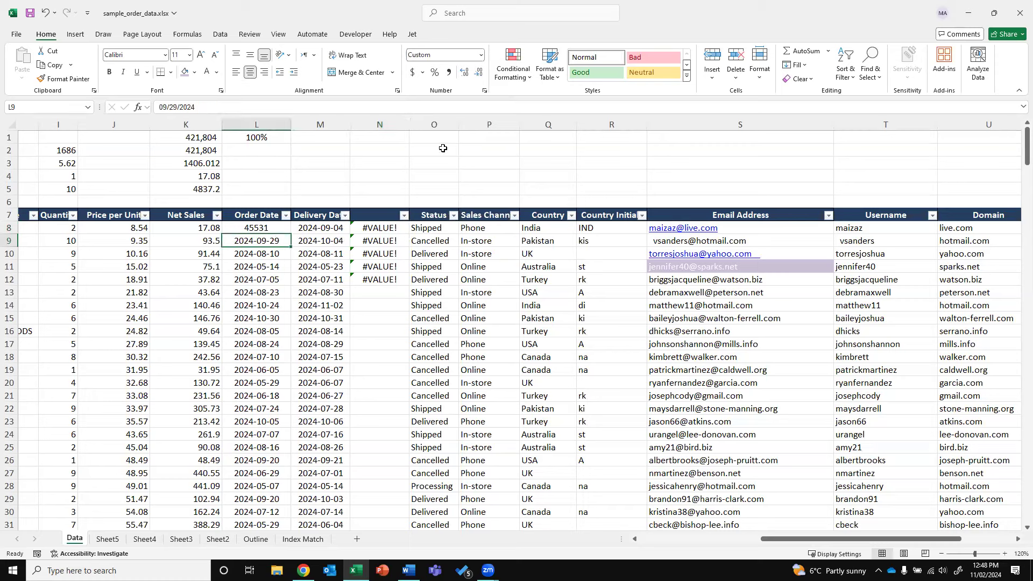
pyautogui.click(441, 150)
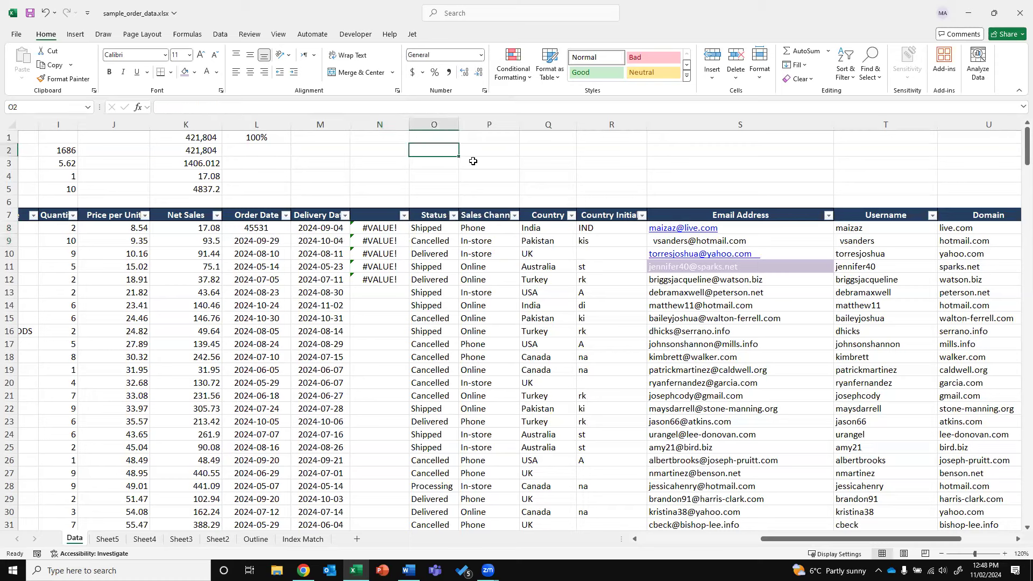
pyautogui.write('=D')
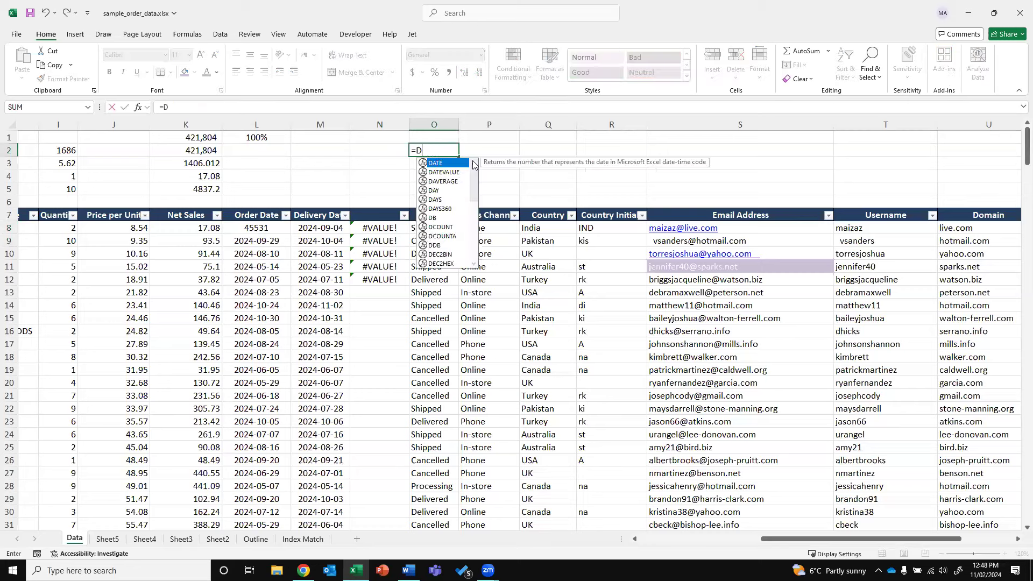
pyautogui.write('ATEVALUE(')
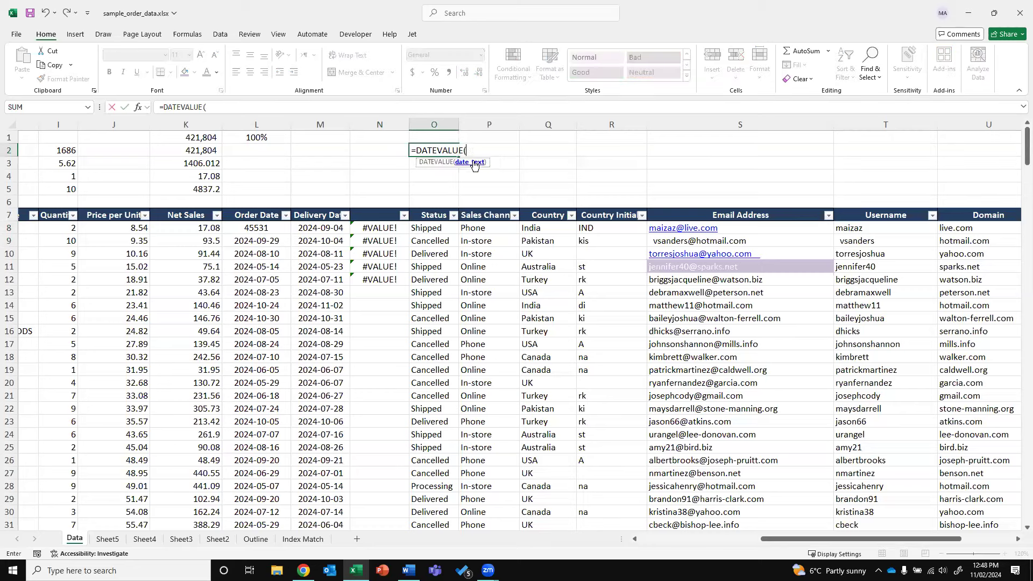
pyautogui.click(322, 253)
pyautogui.write(')')
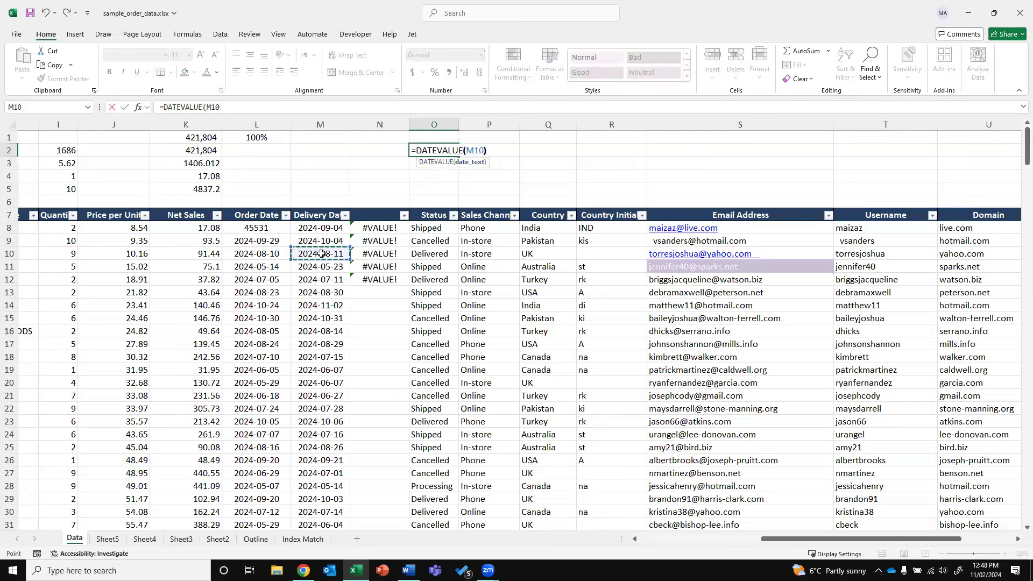
pyautogui.hotkey('ctrl', 'Return')
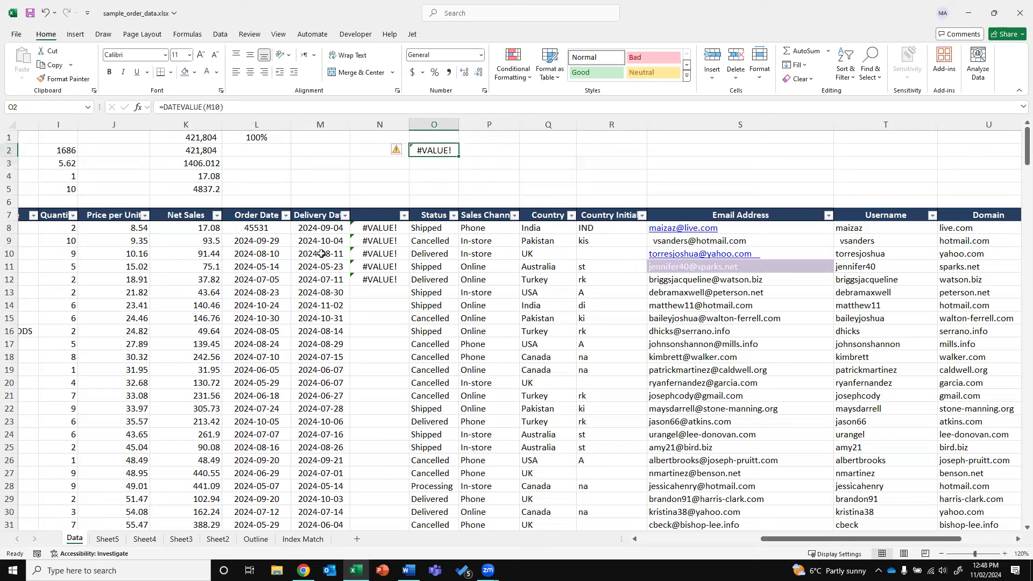
pyautogui.click(236, 249)
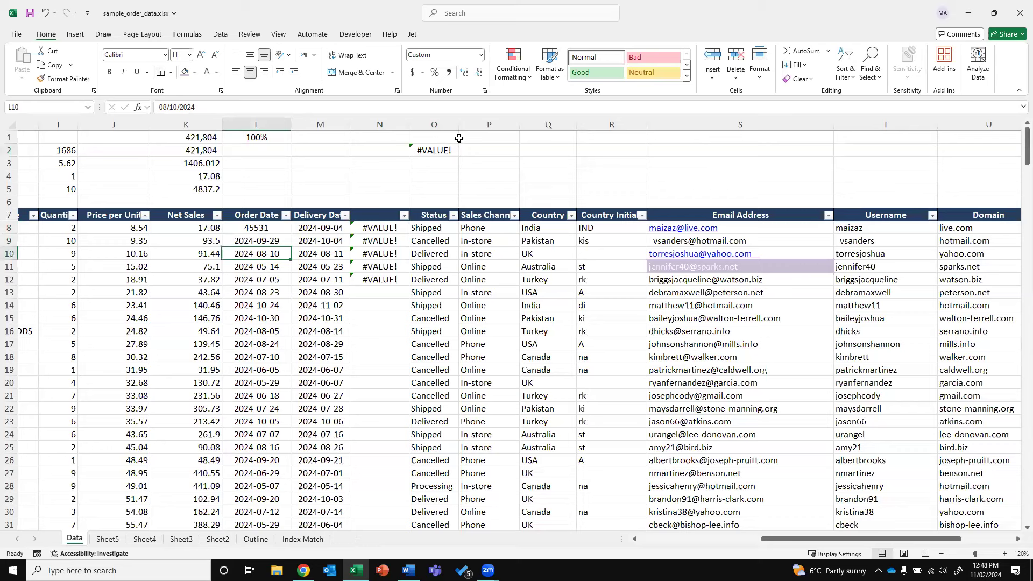
pyautogui.click(445, 149)
pyautogui.moveTo(380, 228); pyautogui.dragTo(379, 318)
# Clear the #VALUE! results and title column N7 'Duration'
pyautogui.press('Delete')
pyautogui.click(373, 213)
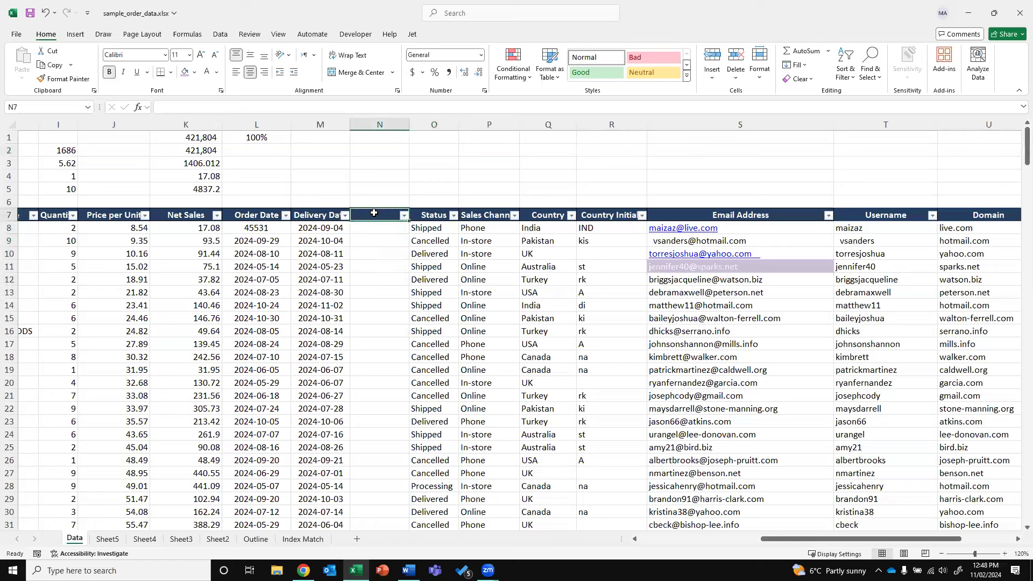
pyautogui.click(256, 217)
pyautogui.click(321, 216)
pyautogui.click(362, 215)
pyautogui.write('D')
pyautogui.write('uration')
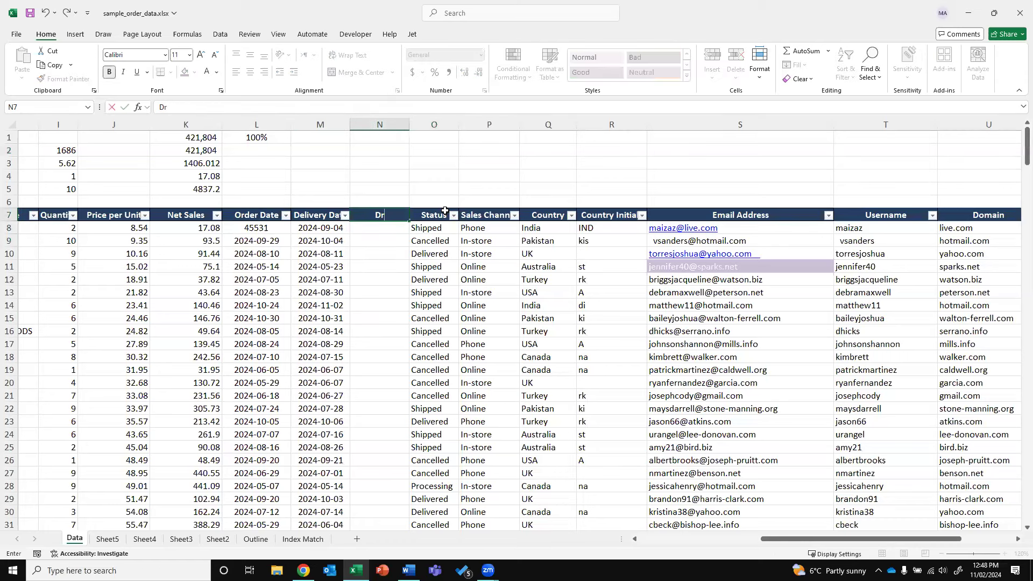
pyautogui.press('Return')
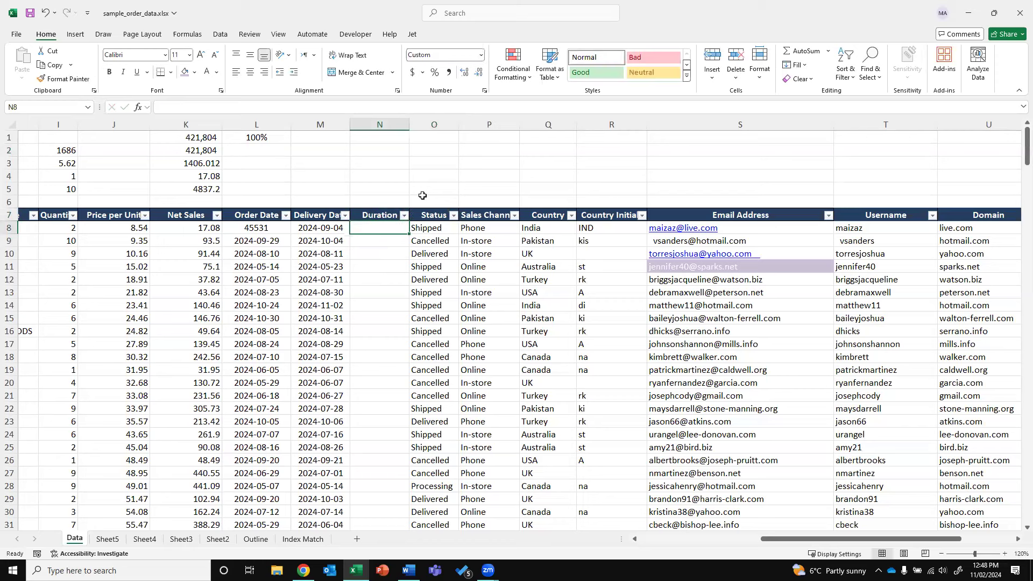
# Copy L9's order date 2024-09-29 over the 45531 in L8
pyautogui.click(274, 236)
pyautogui.hotkey('ctrl', 'c')
pyautogui.press('Up')
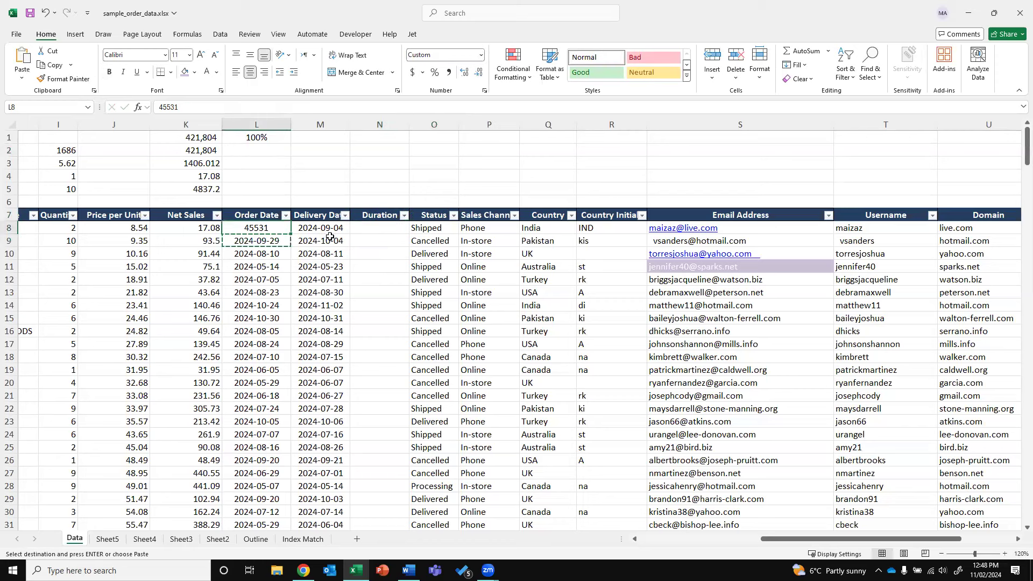
pyautogui.press('Return')
# Enter a subtraction formula in N8 using delivery date M8 and order date L8
pyautogui.press('Right')
pyautogui.press('Right')
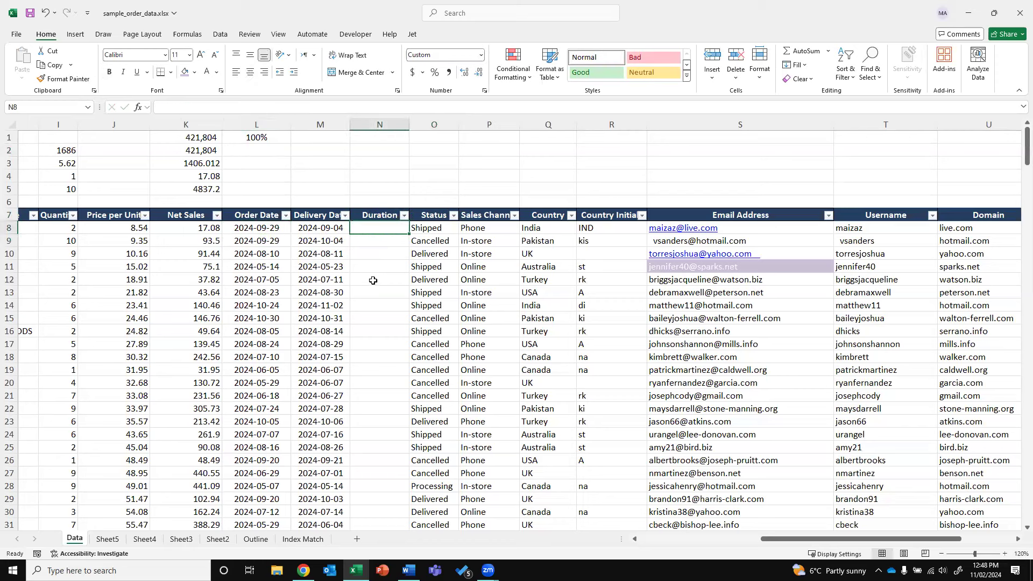
pyautogui.write('=')
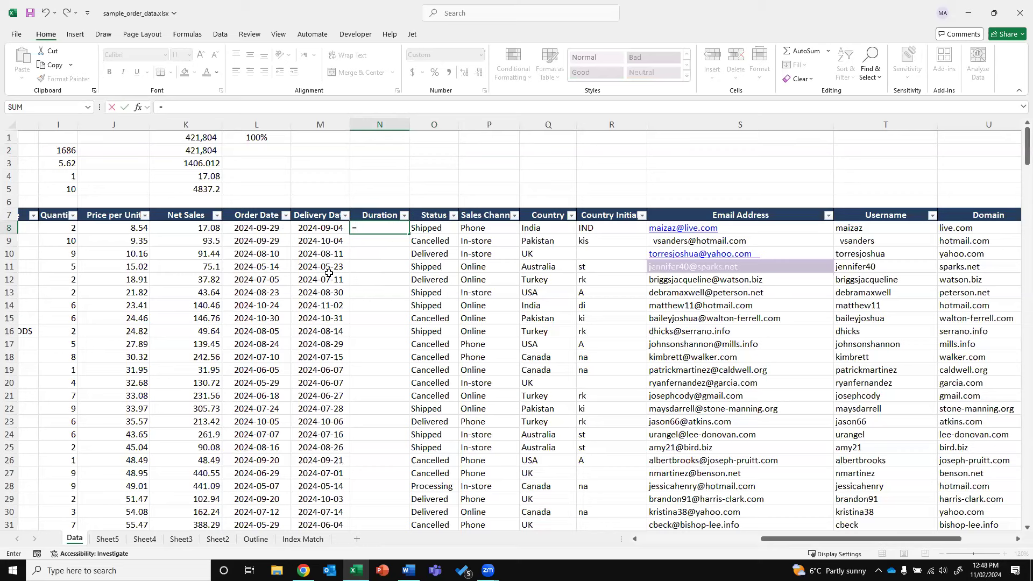
pyautogui.press('Left')
pyautogui.write('-')
pyautogui.press('Left')
pyautogui.press('Return')
pyautogui.press('Up')
# Rewrite N8 as =L8-M8 and give it General number format
pyautogui.write('=')
pyautogui.press('Left')
pyautogui.press('Left')
pyautogui.write('-')
pyautogui.press('Left')
pyautogui.press('Return')
pyautogui.press('Up')
pyautogui.click(481, 55)
pyautogui.click(452, 72)
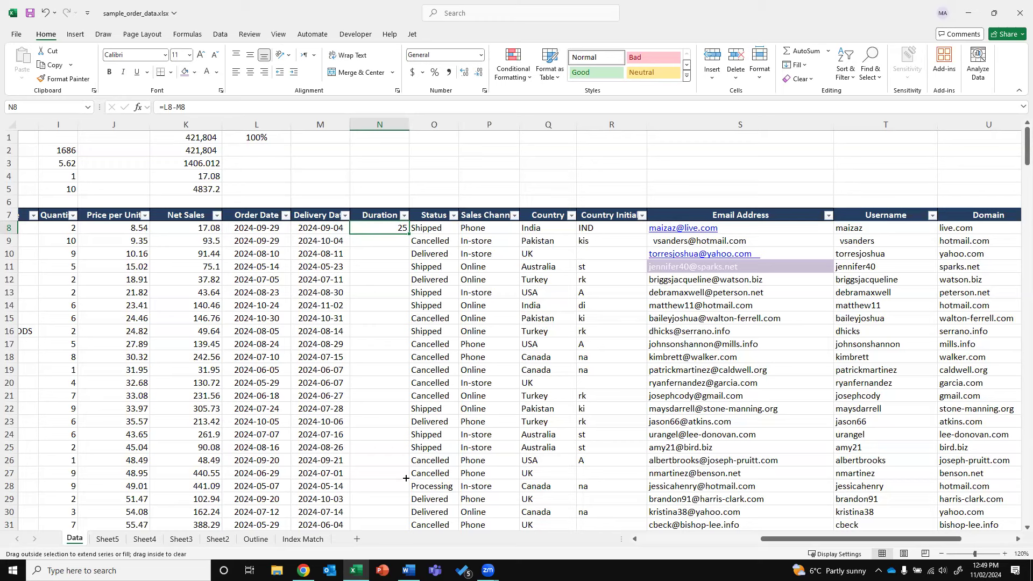
# Fill the Duration formula down to row 27 and centre the values
pyautogui.doubleClick(410, 235)
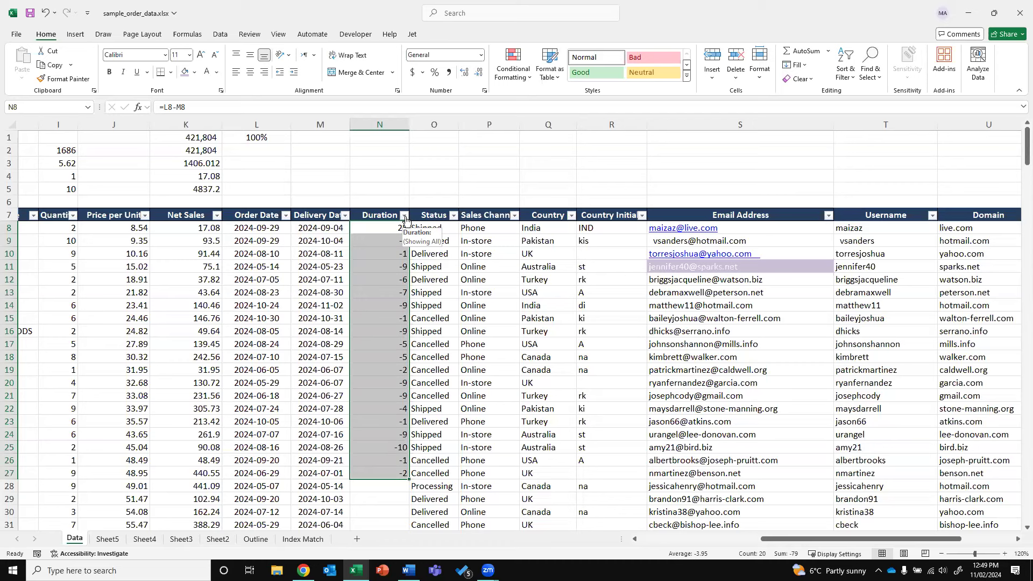
pyautogui.click(250, 72)
pyautogui.press('Down')
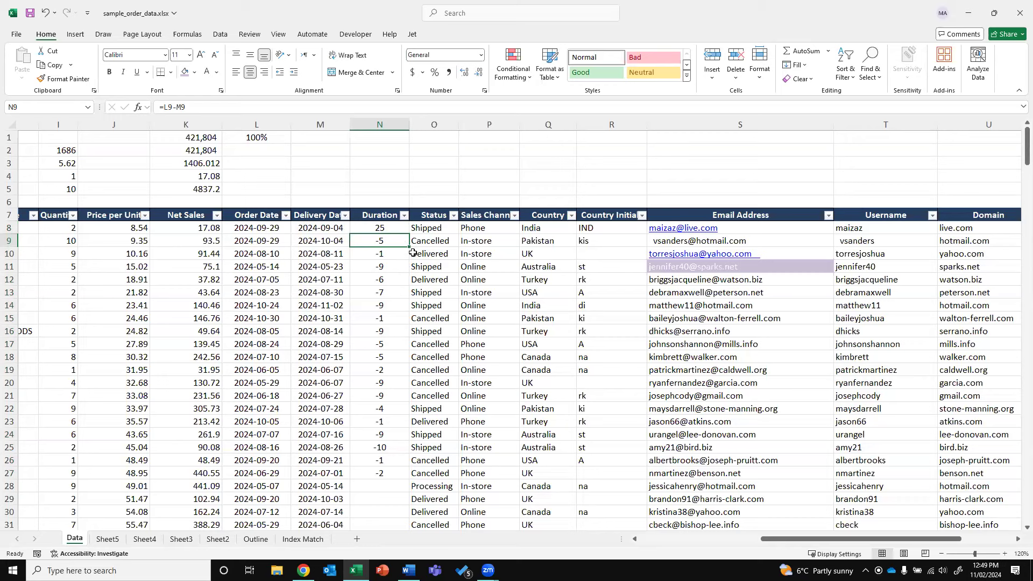
pyautogui.click(383, 265)
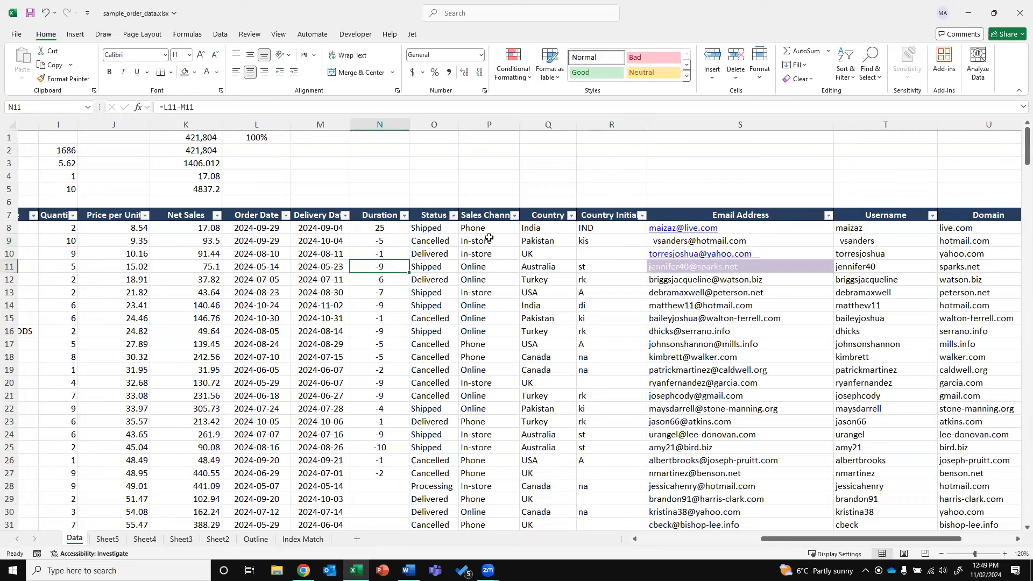
# Insert a new column before Status headed 'Delay Flag'
pyautogui.rightClick(435, 124)
pyautogui.click(460, 227)
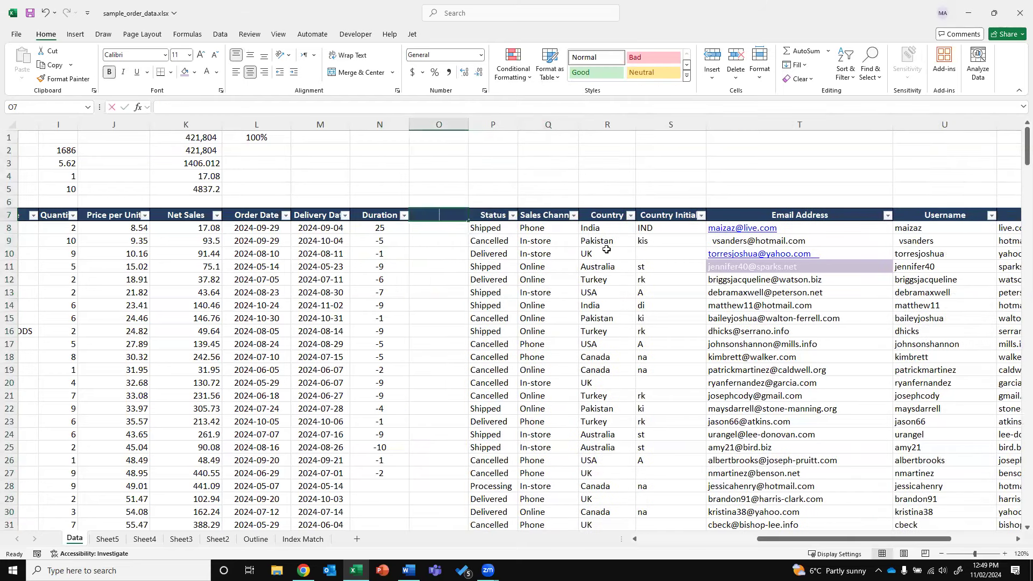
pyautogui.write('Delay Flag')
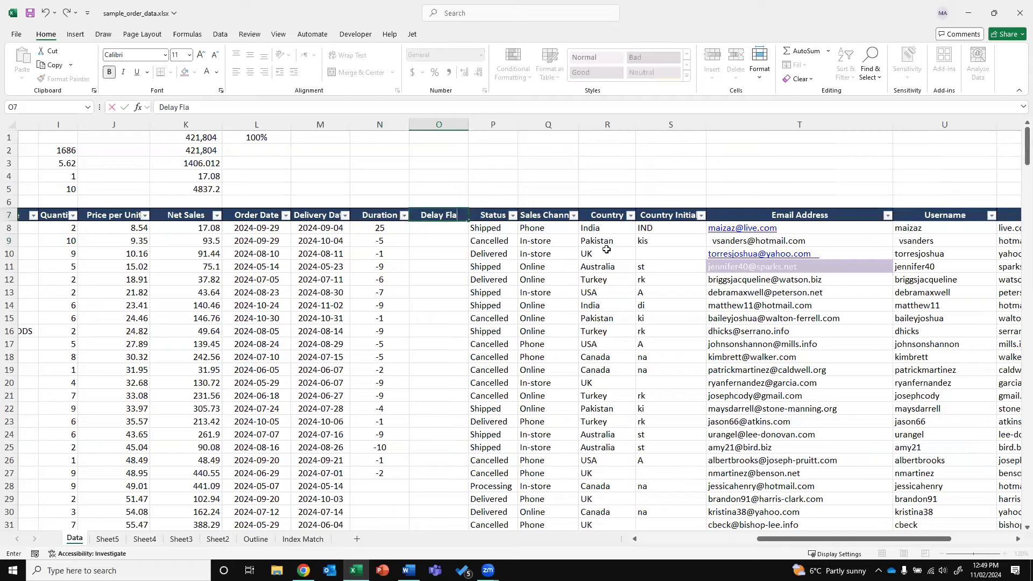
pyautogui.press('Return')
# Extend the Duration formula down and rewrite N8 as =M8-L8
pyautogui.click(397, 243)
pyautogui.moveTo(409, 247); pyautogui.dragTo(377, 302)
pyautogui.scroll(-20, 381, 300)
pyautogui.click(375, 303)
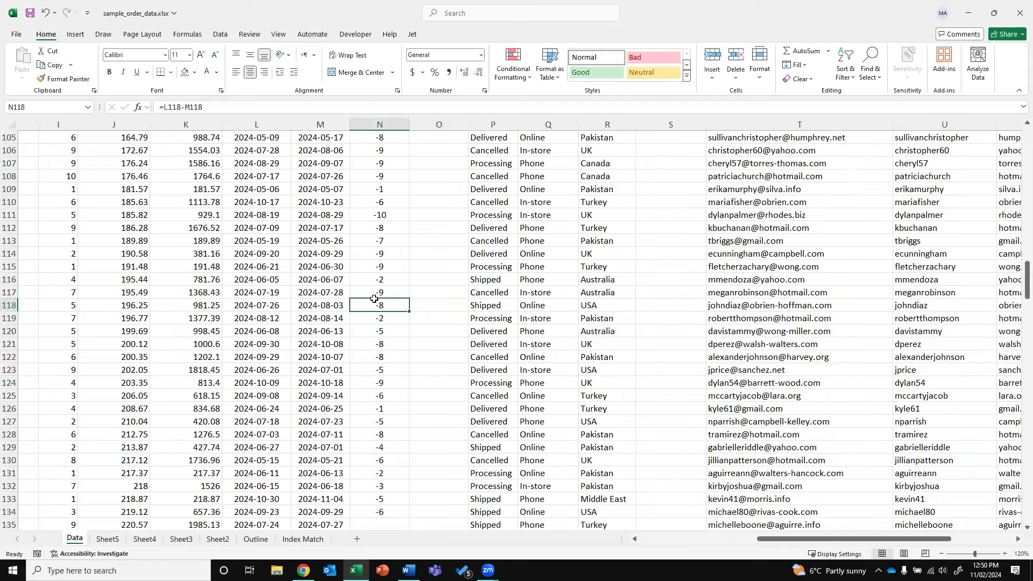
pyautogui.hotkey('ctrl', 'Up')
pyautogui.press('Down')
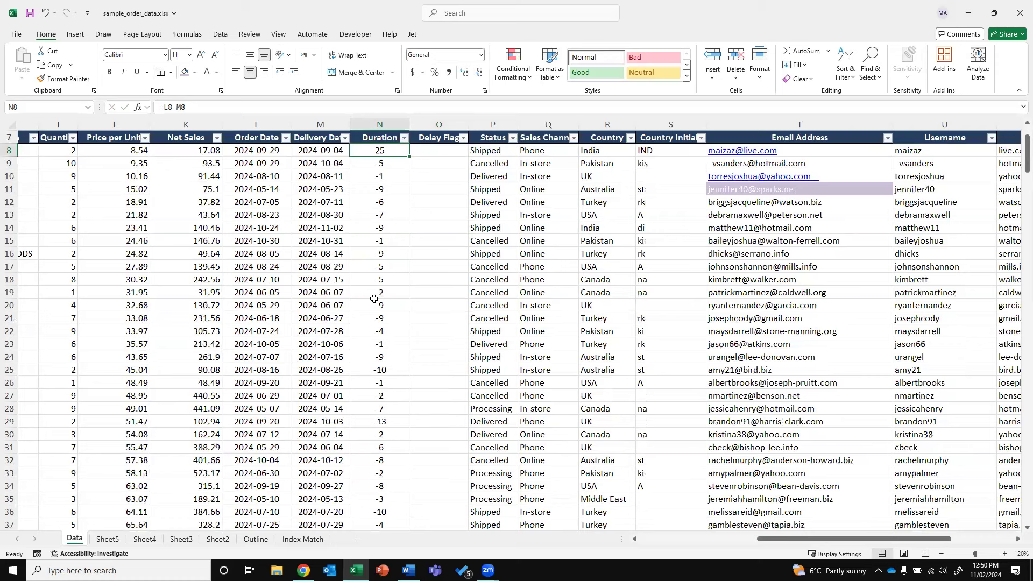
pyautogui.write('=M8-L8')
pyautogui.hotkey('ctrl', 'Return')
# Try changing L8's order month to 10, then undo it
pyautogui.click(250, 151)
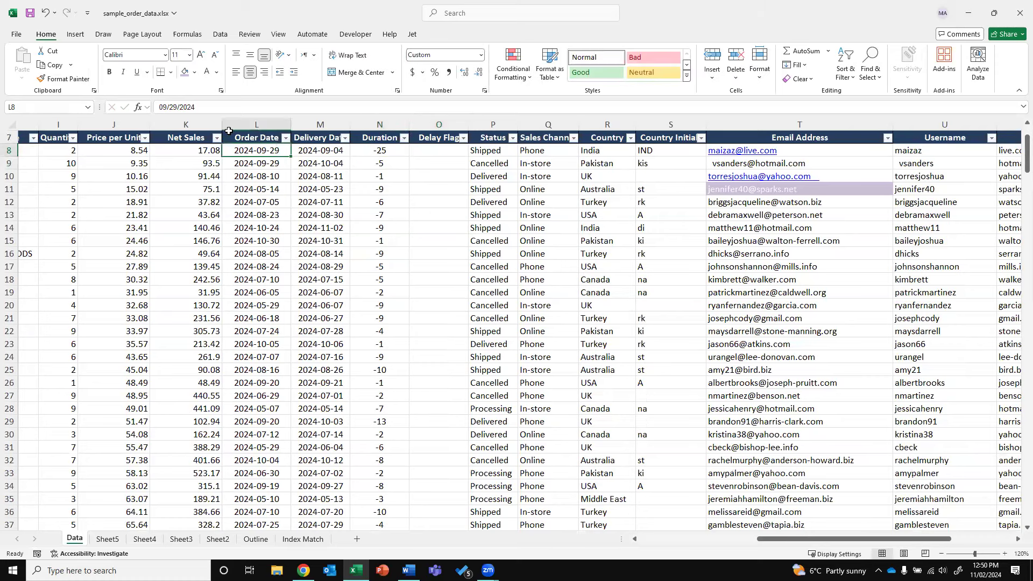
pyautogui.press('F2')
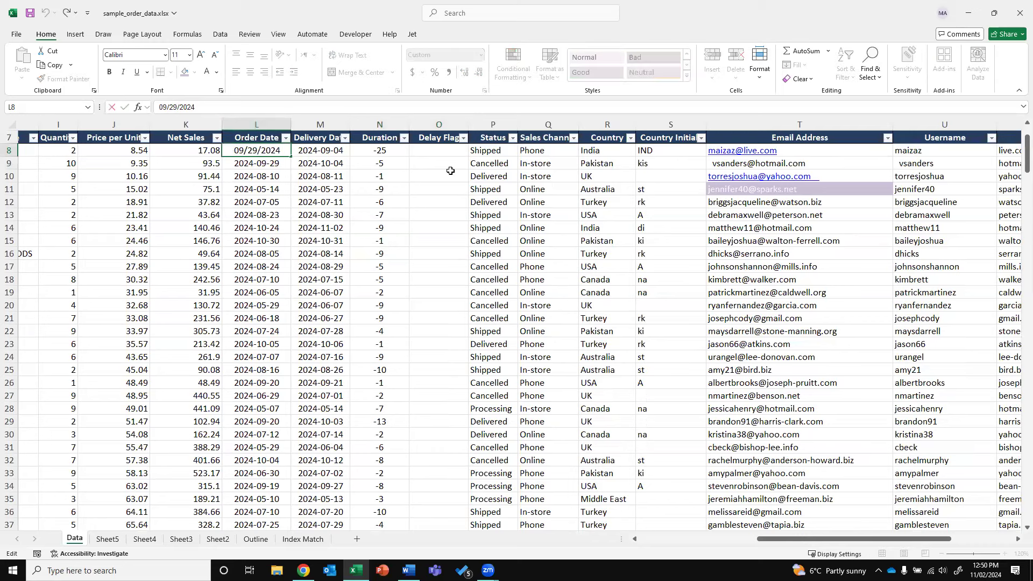
pyautogui.press('Left')
pyautogui.press('Left')
pyautogui.hotkey('shift', 'Left')
pyautogui.hotkey('shift', 'Left')
pyautogui.write('10')
pyautogui.press('Return')
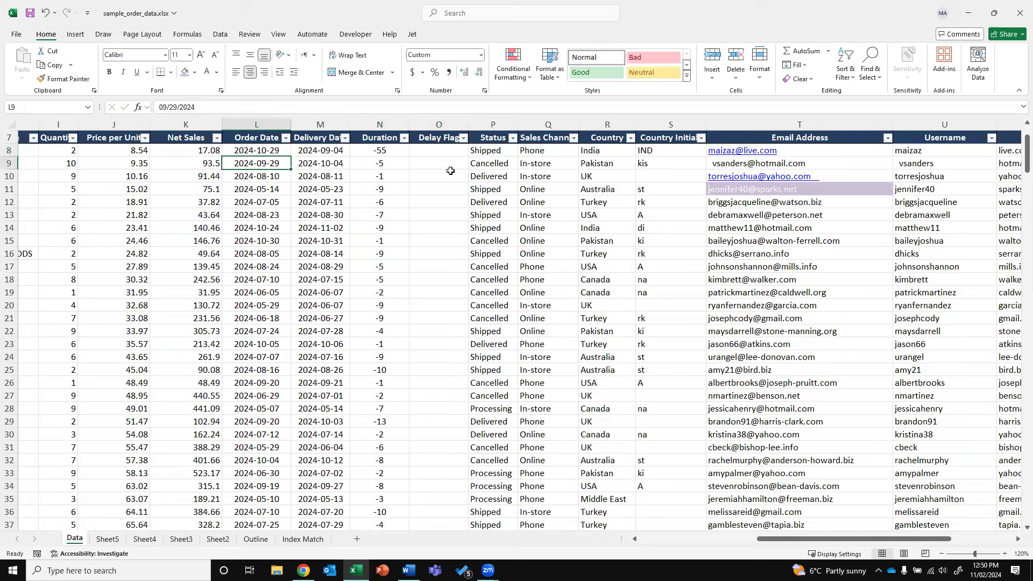
pyautogui.hotkey('ctrl', 'z')
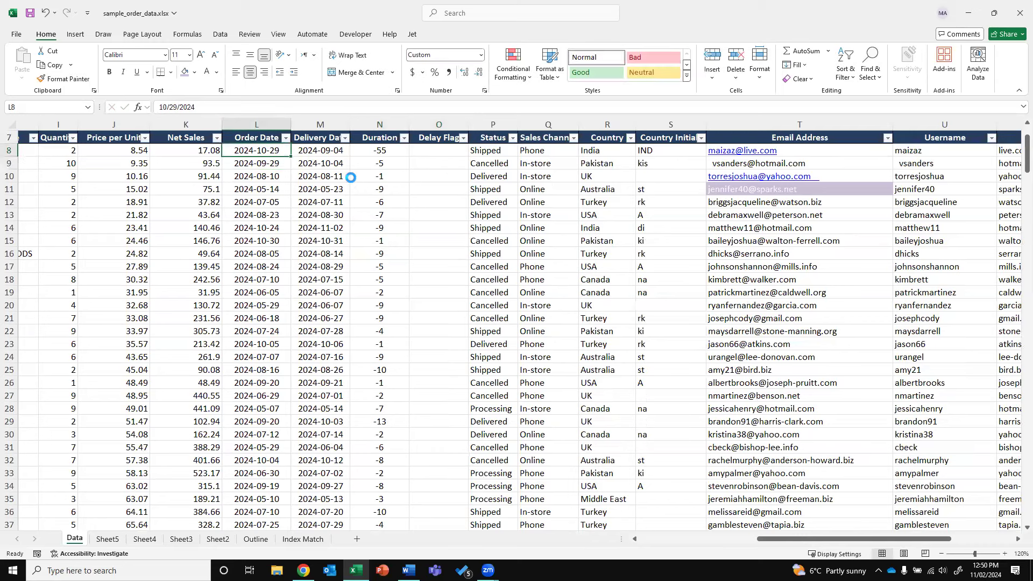
# Change the first order's delivery date in M8 to 2024-10-04
pyautogui.click(320, 150)
pyautogui.click(167, 106)
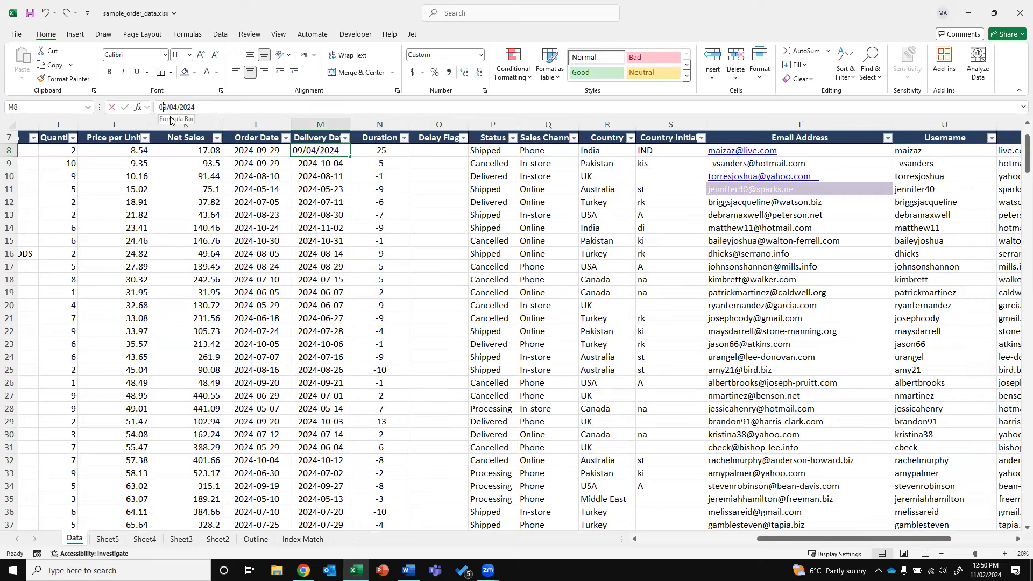
pyautogui.hotkey('shift', 'Left')
pyautogui.hotkey('shift', 'Left')
pyautogui.write('10')
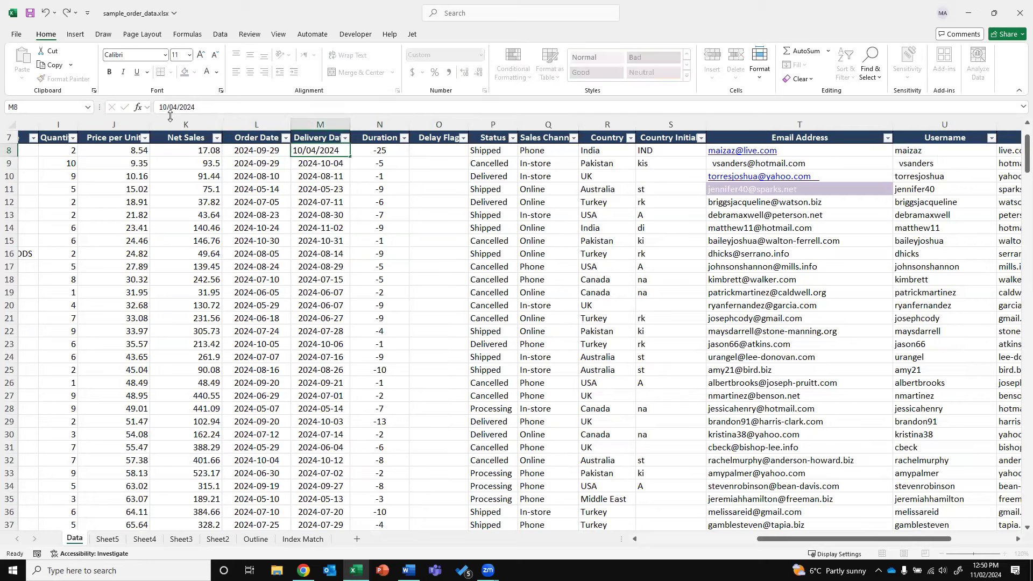
pyautogui.hotkey('ctrl', 'Return')
# Refill the Duration formula from N8 down column N
pyautogui.click(392, 150)
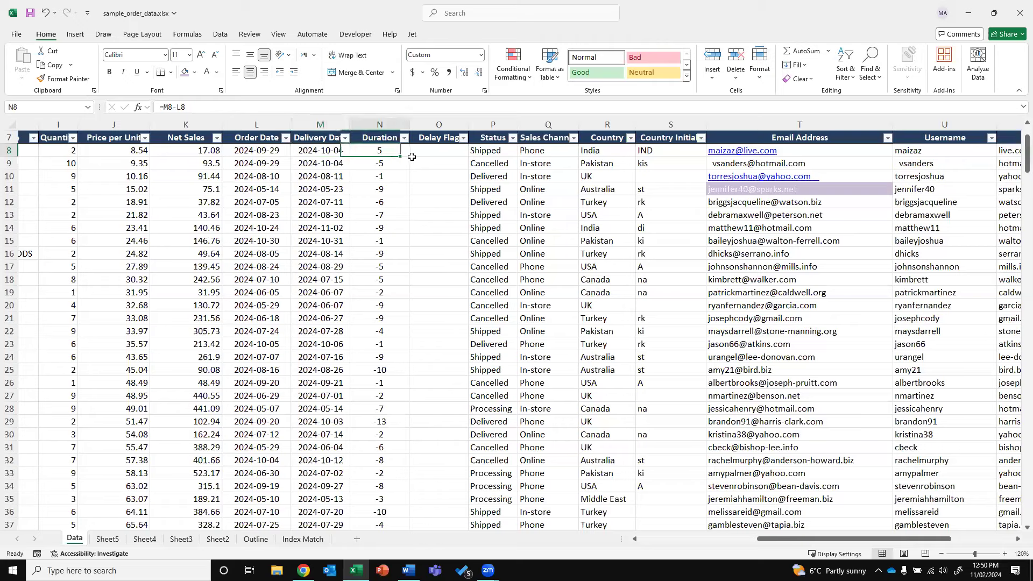
pyautogui.doubleClick(409, 156)
pyautogui.click(394, 152)
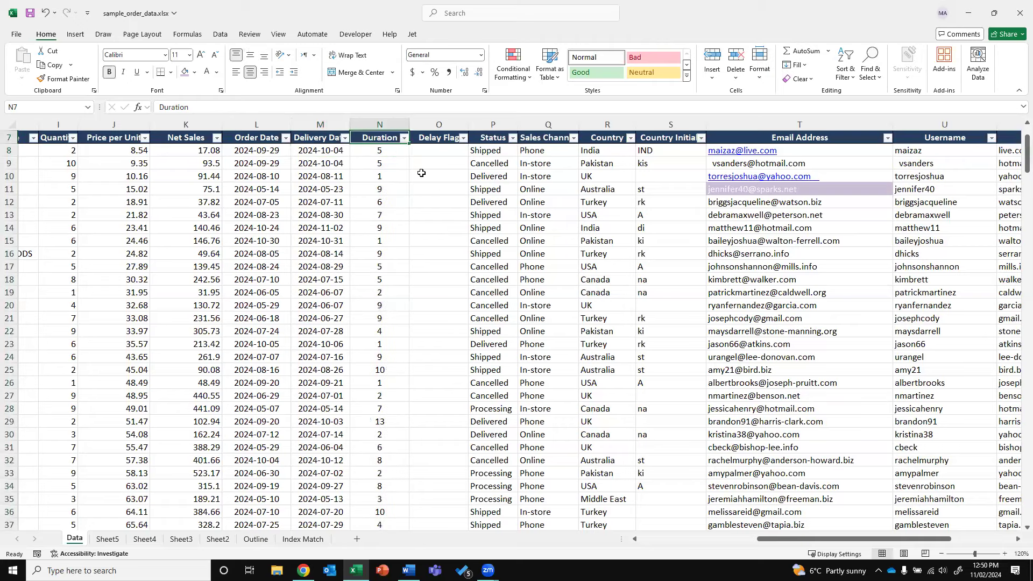
pyautogui.scroll(1, 421, 173)
# Enter =IF(N8>5,"Delayed","On-Time") in the first Delay Flag cell O8
pyautogui.click(421, 172)
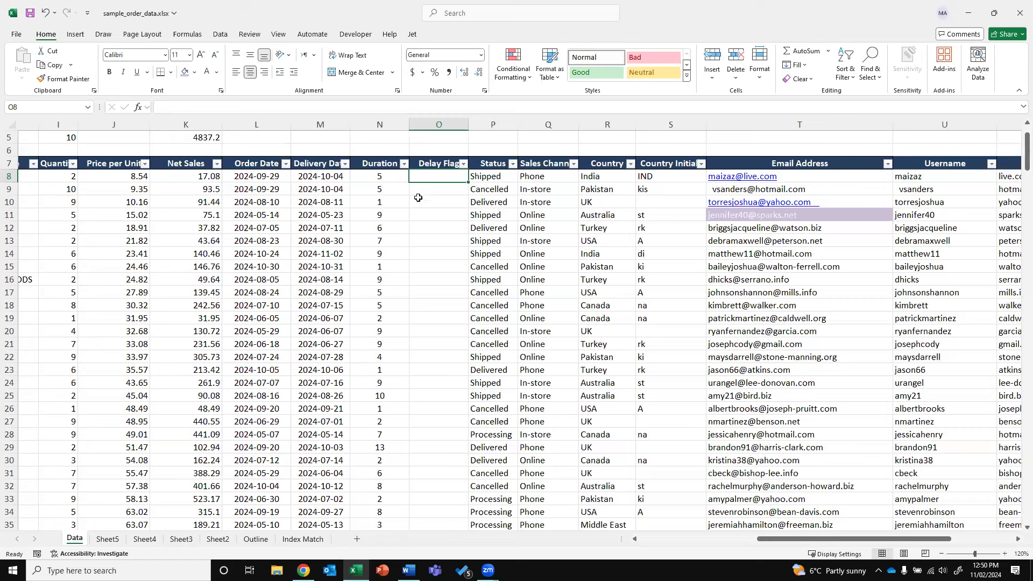
pyautogui.write('=')
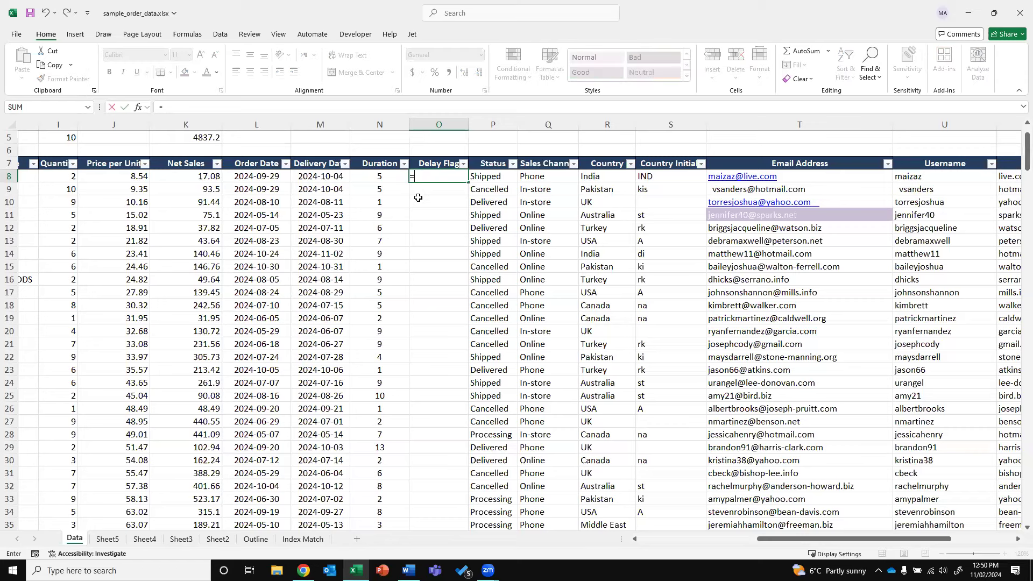
pyautogui.press('Escape')
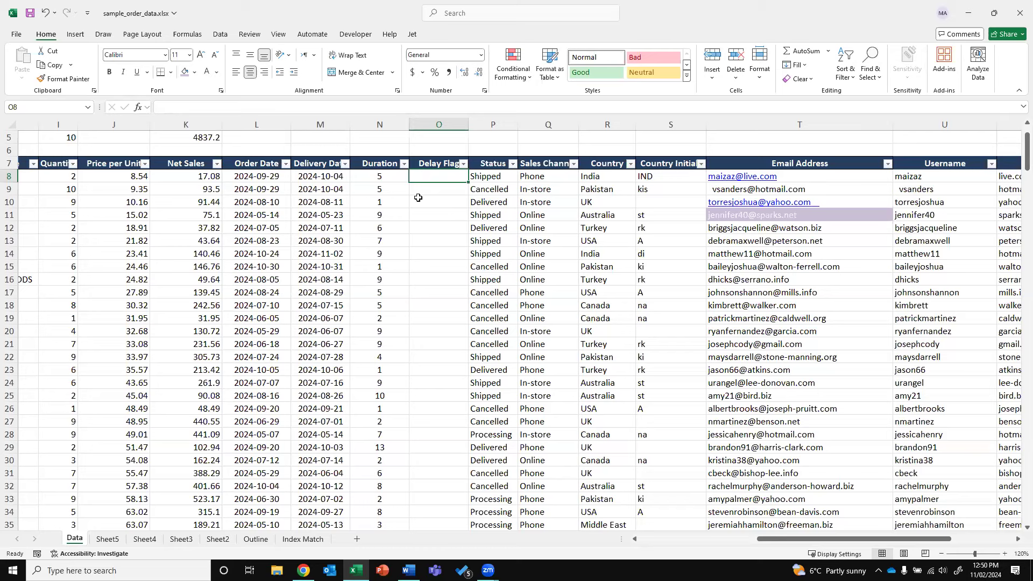
pyautogui.write('=IF')
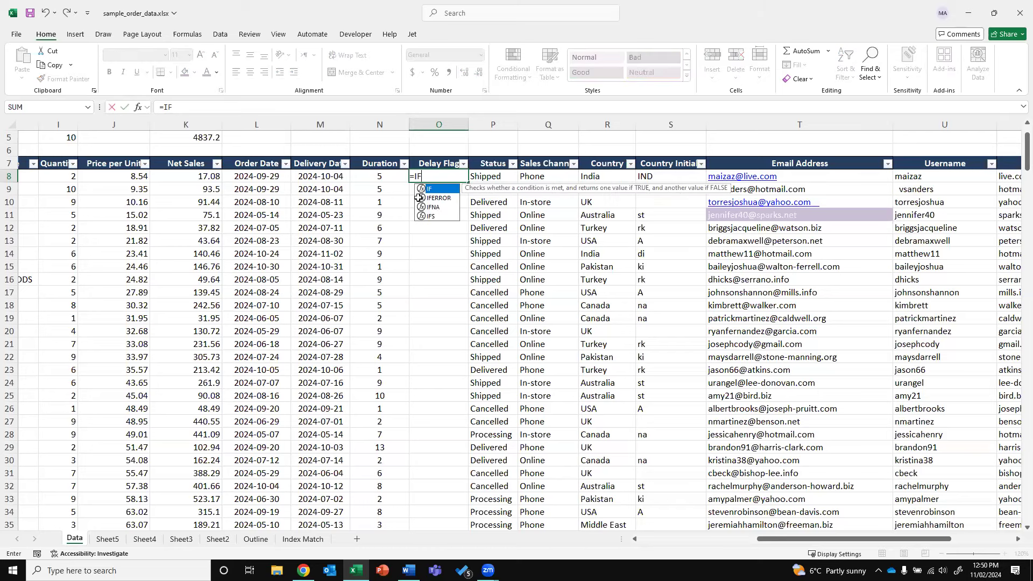
pyautogui.write('(')
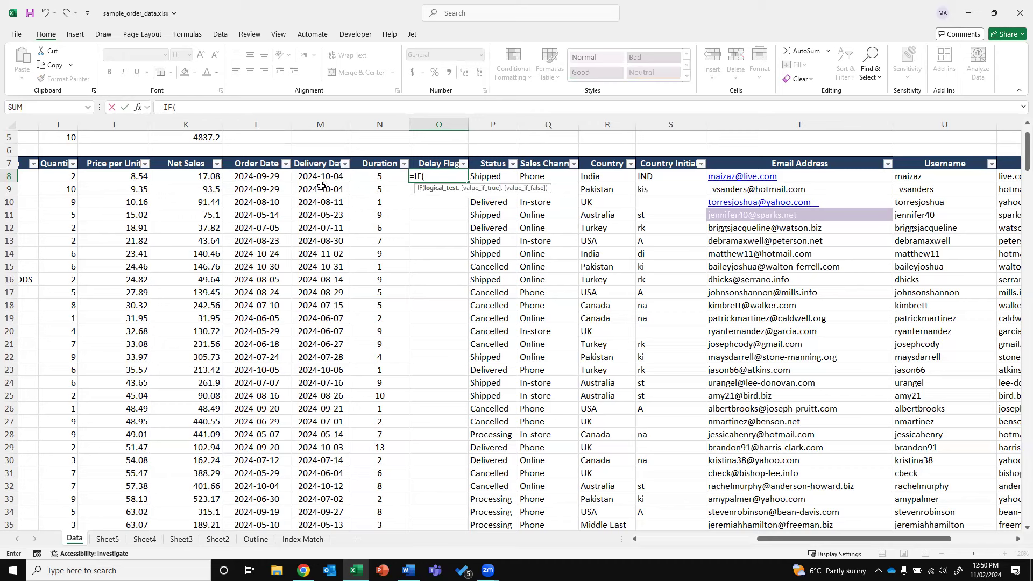
pyautogui.click(368, 177)
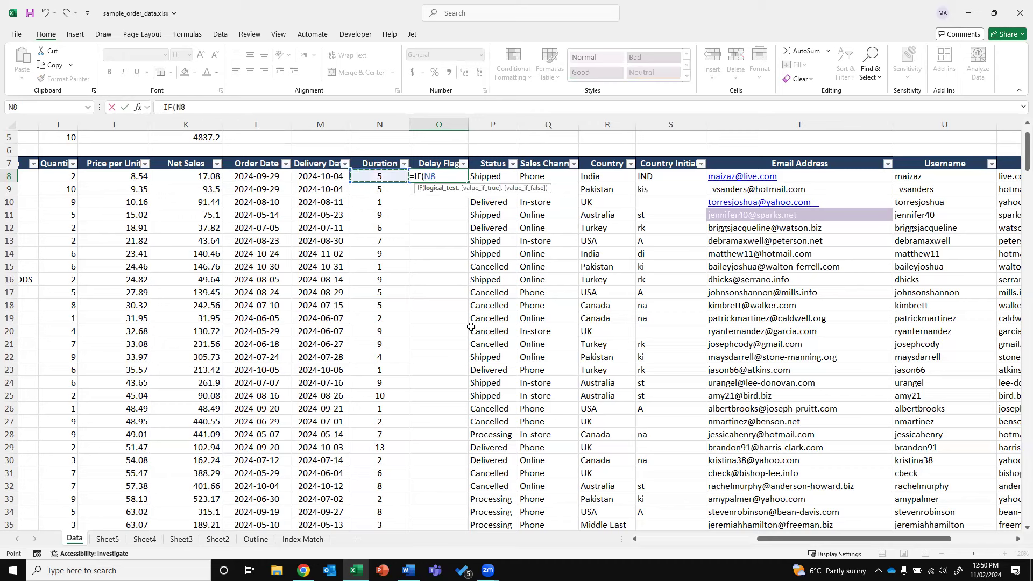
pyautogui.write('>5,"')
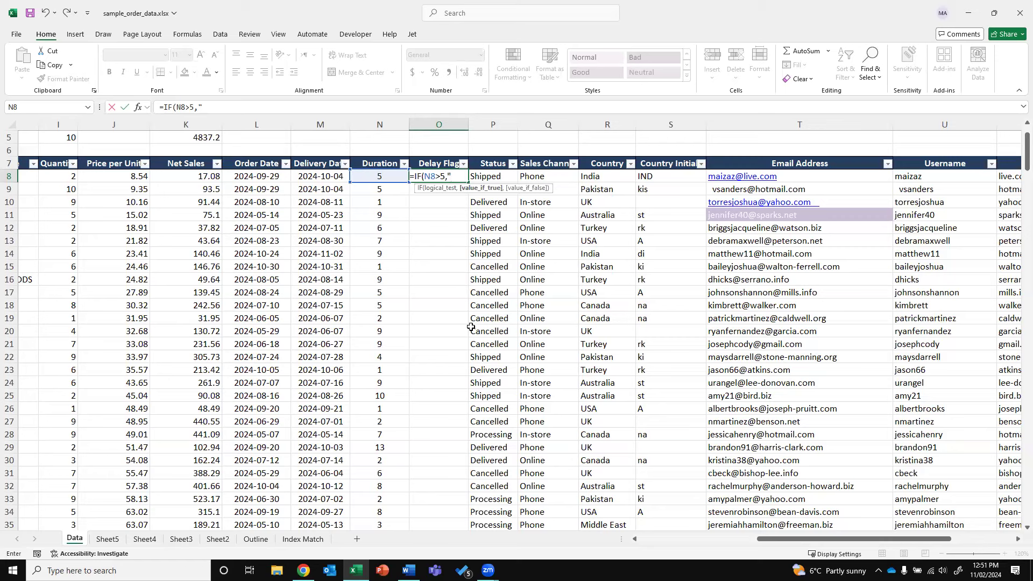
pyautogui.write('Delayed","')
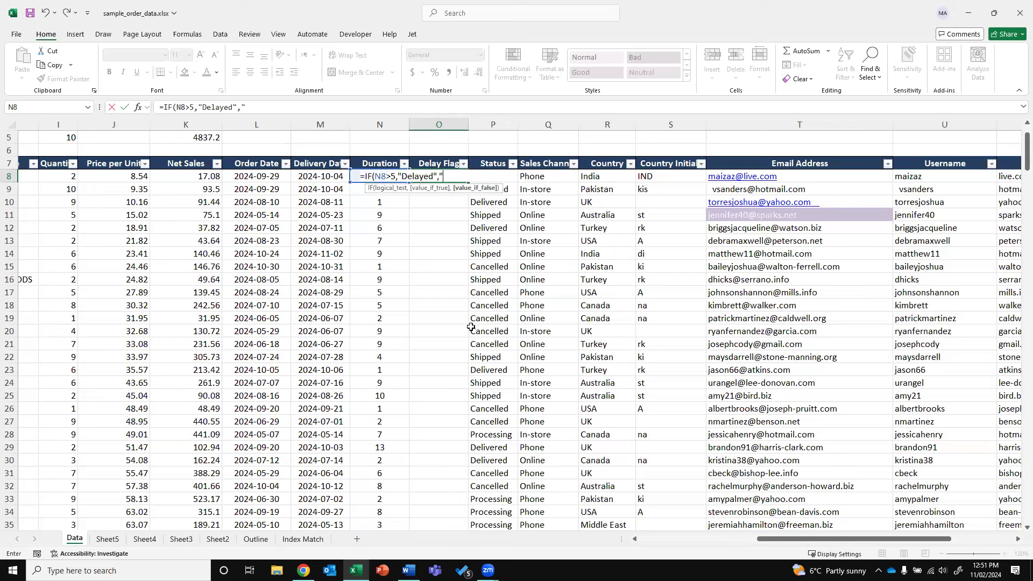
pyautogui.write('o')
pyautogui.press('BackSpace')
pyautogui.write('On-Time")')
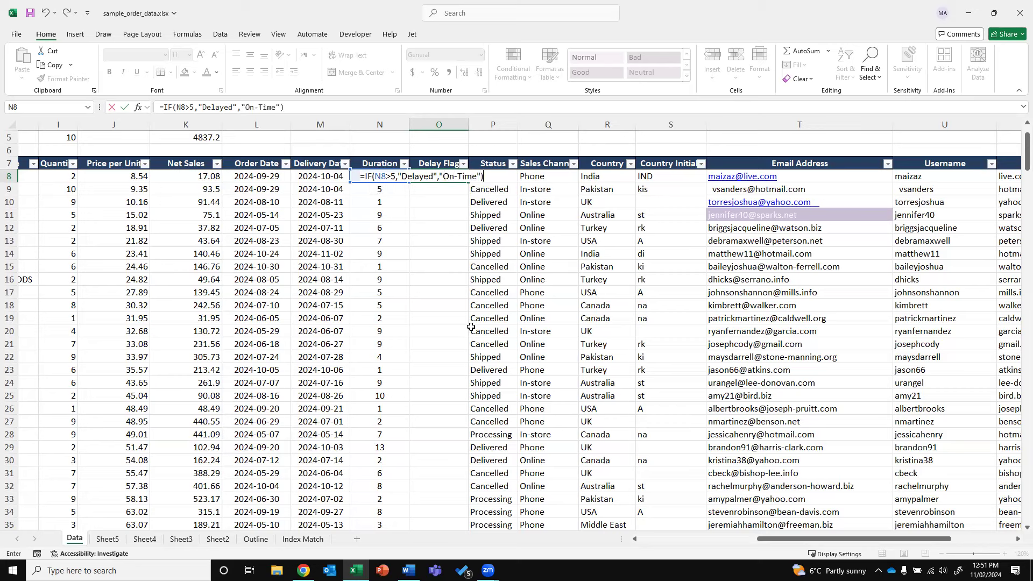
pyautogui.press('Return')
# Fill the Delay Flag formula down column O and check row 11's result
pyautogui.click(460, 178)
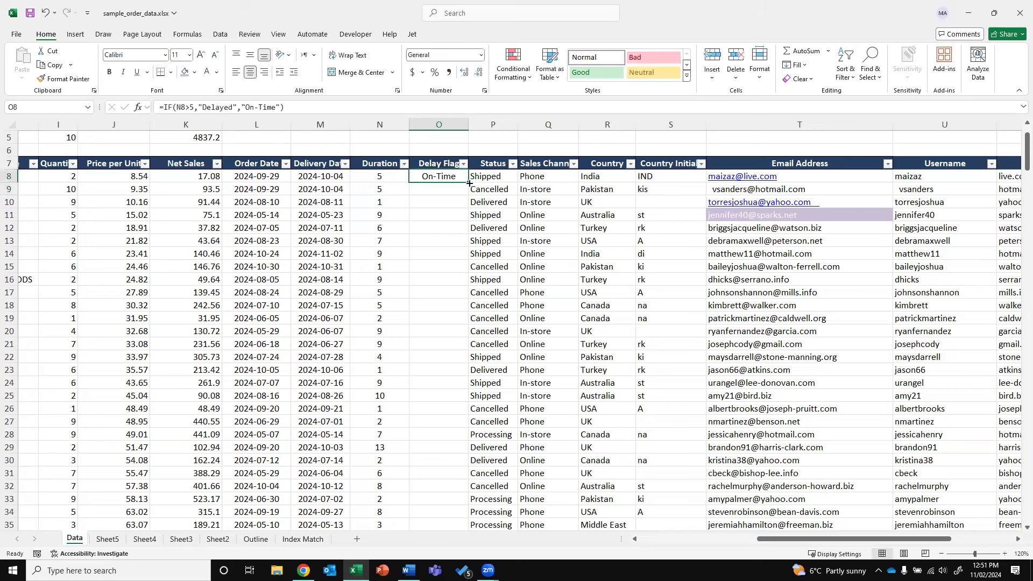
pyautogui.doubleClick(467, 182)
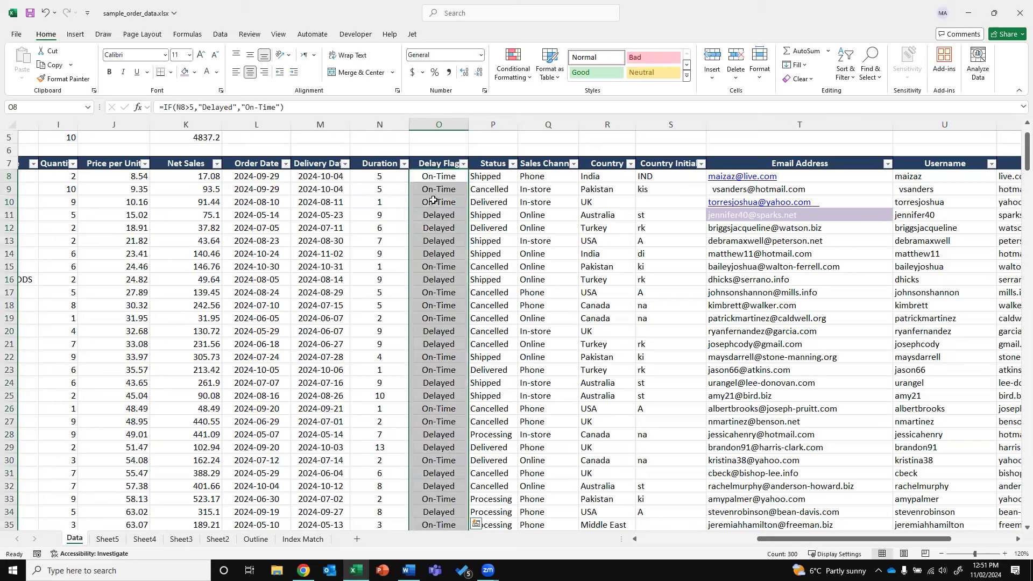
pyautogui.click(423, 216)
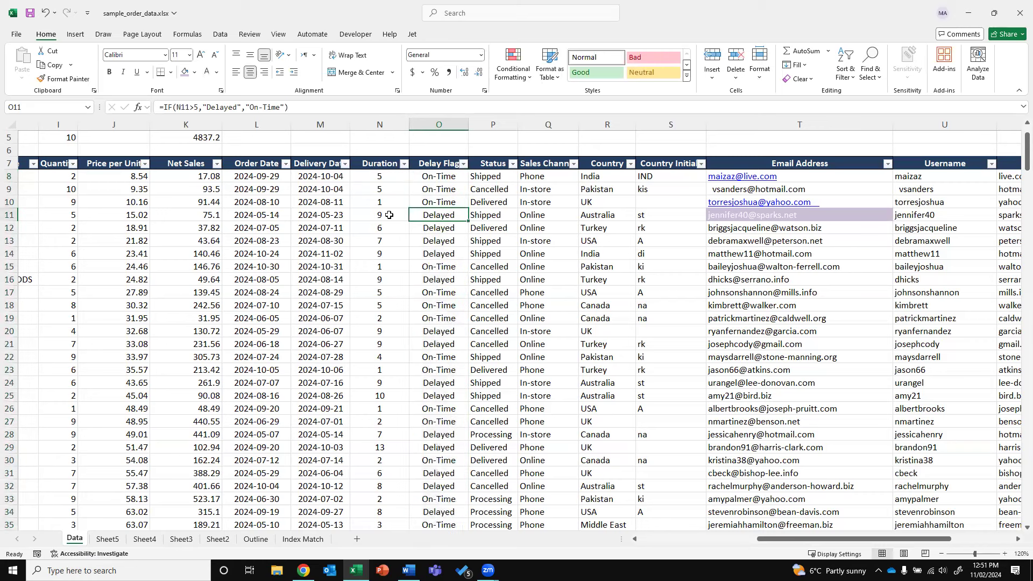
pyautogui.click(457, 145)
# Type the summary labels On-Time and Delayed into N4 and N5
pyautogui.press('Up')
pyautogui.press('Up')
pyautogui.press('Up')
pyautogui.press('Up')
pyautogui.press('Up')
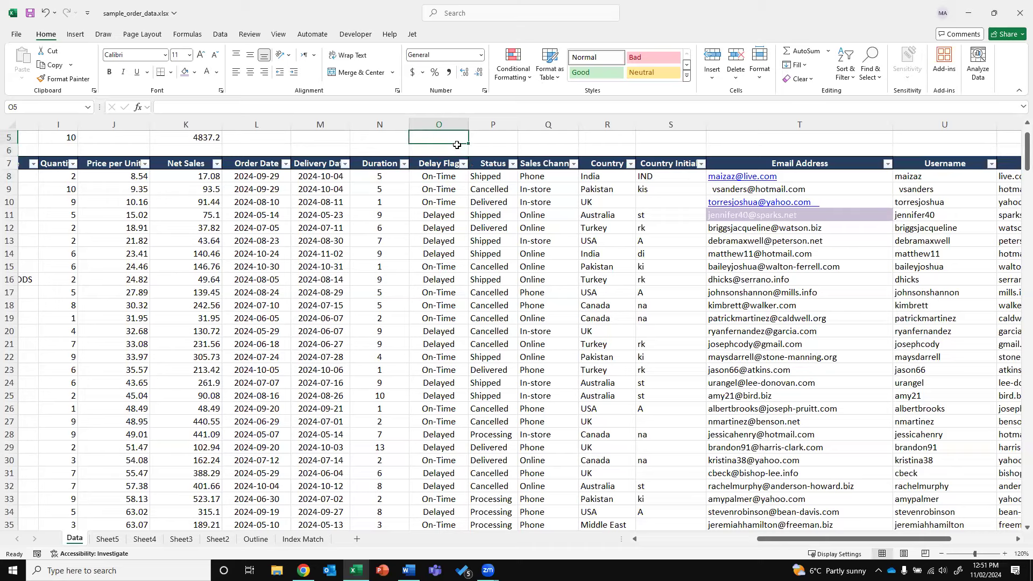
pyautogui.press('Down')
pyautogui.press('Down')
pyautogui.press('Left')
pyautogui.press('Down')
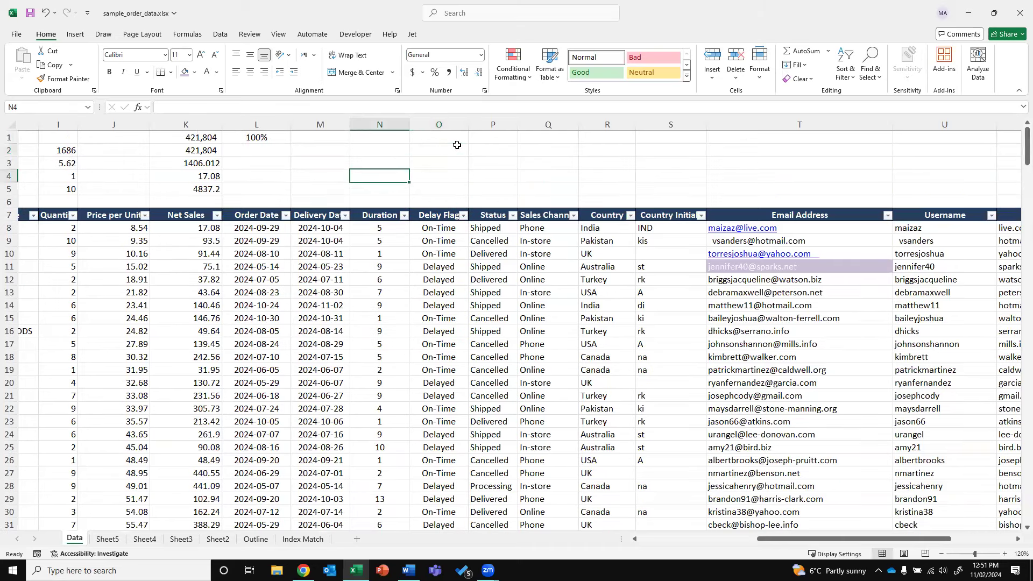
pyautogui.write('On-Time')
pyautogui.press('Return')
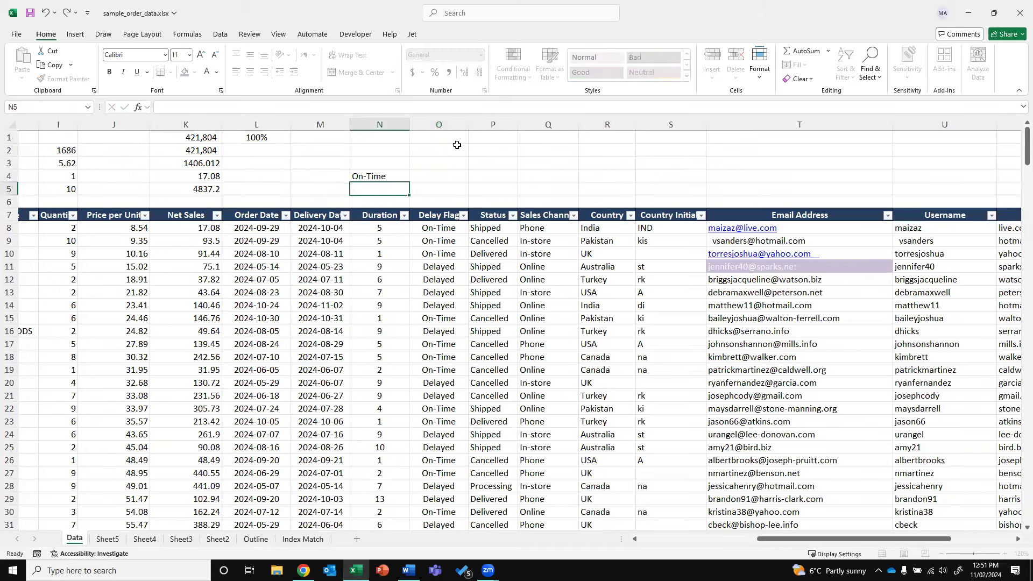
pyautogui.write('Delive')
pyautogui.press('BackSpace')
pyautogui.press('BackSpace')
pyautogui.press('BackSpace')
pyautogui.write('ayed')
pyautogui.press('Return')
# Count On-Time and Delayed flags in O4:O5 with COUNTIF, giving 239 and 61
pyautogui.press('Up')
pyautogui.press('Right')
pyautogui.press('Up')
pyautogui.write('=COUNTIF(')
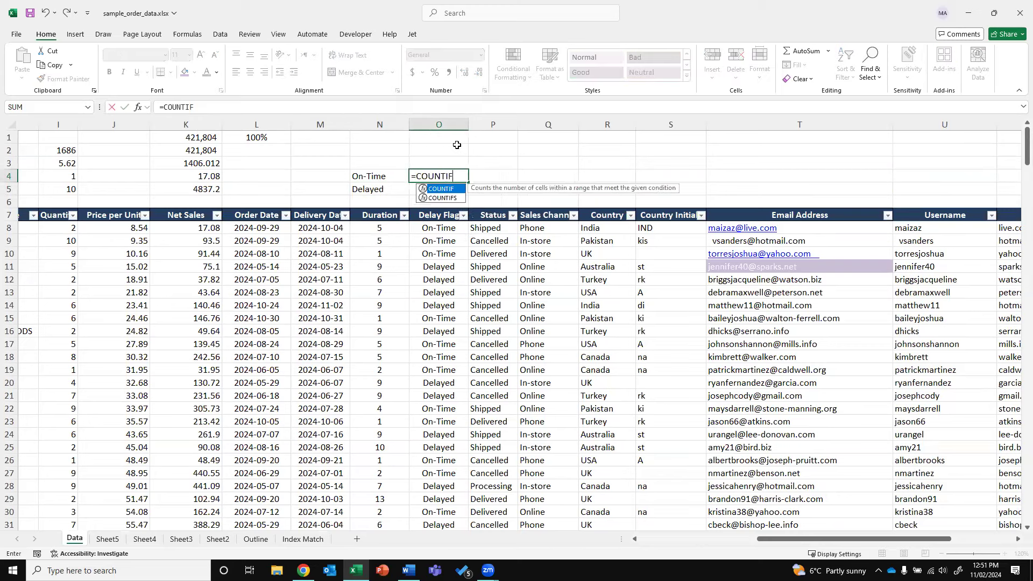
pyautogui.press('Down')
pyautogui.press('Down')
pyautogui.press('Down')
pyautogui.press('Down')
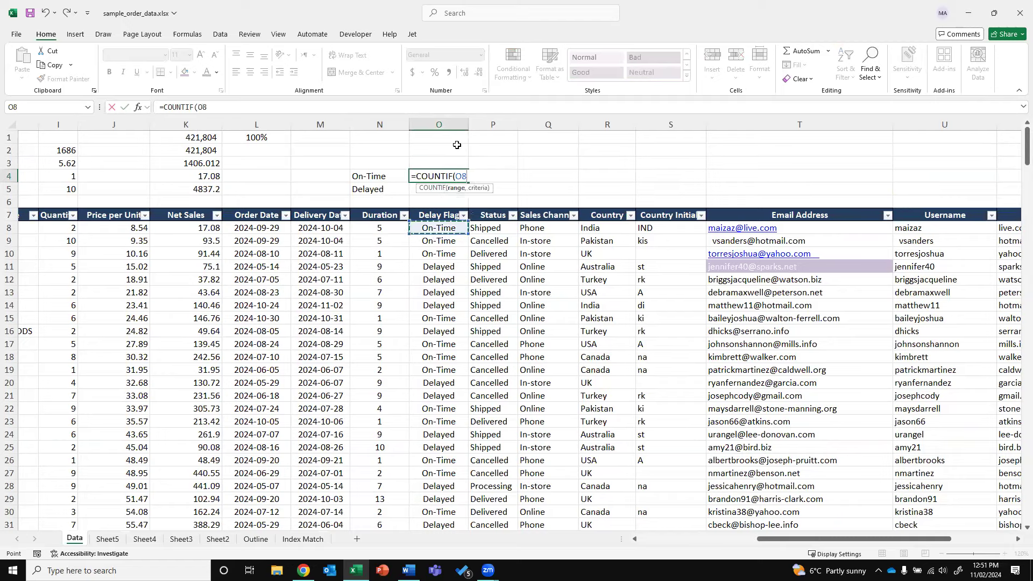
pyautogui.hotkey('ctrl', 'shift', 'Down')
pyautogui.write(',')
pyautogui.press('Left')
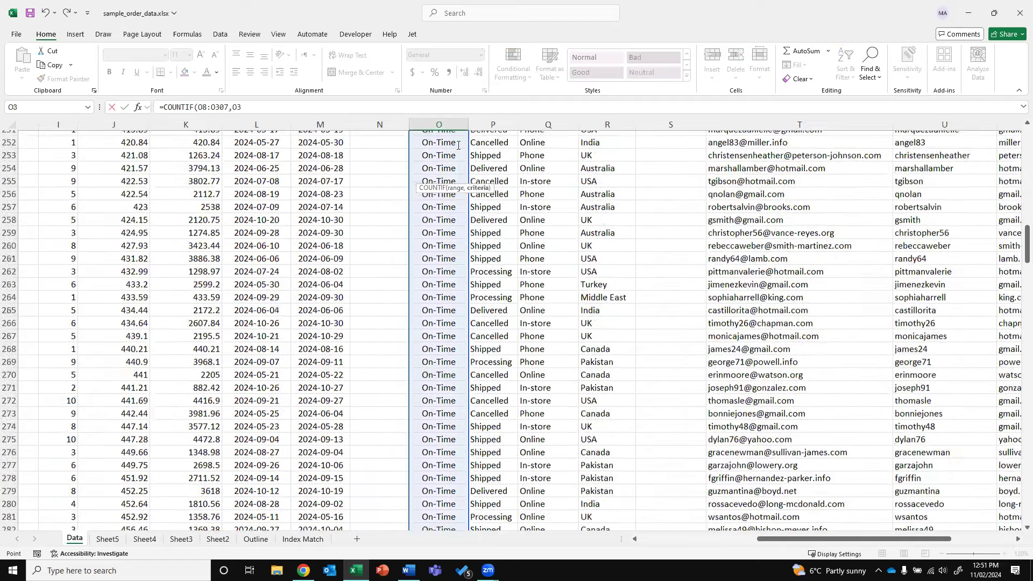
pyautogui.hotkey('ctrl', 'Return')
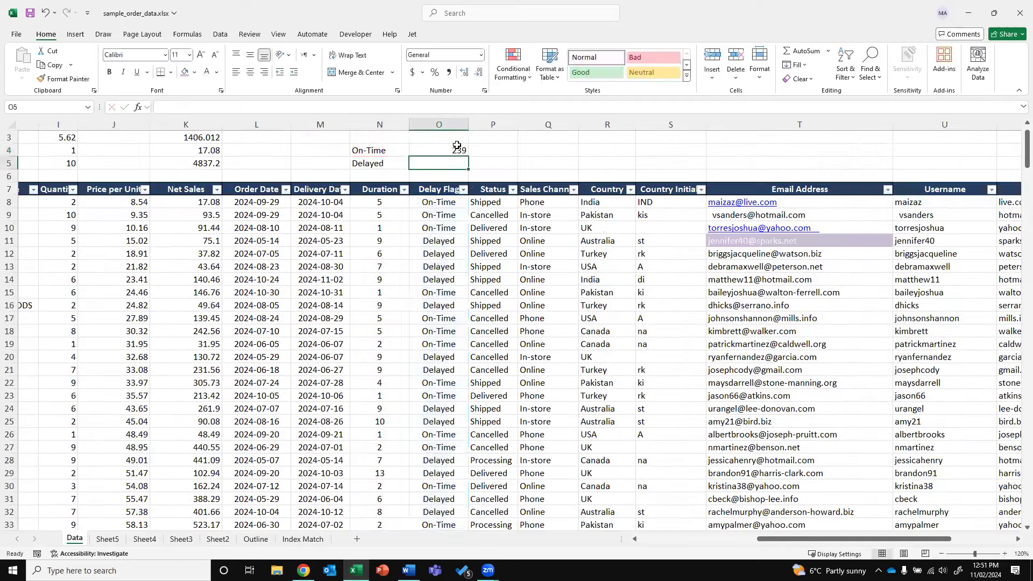
pyautogui.hotkey('ctrl', 'c')
pyautogui.press('Down')
pyautogui.hotkey('ctrl', 'v')
pyautogui.press('F2')
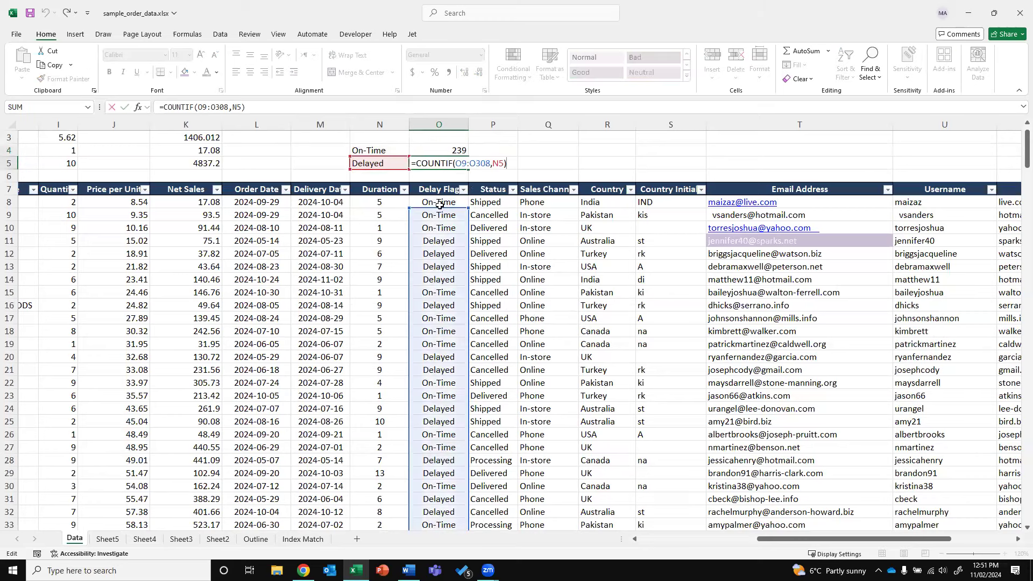
pyautogui.press('Return')
# Total the counts in O3 with =SUM(O4:O5), giving 300
pyautogui.press('Up')
pyautogui.press('Up')
pyautogui.press('Up')
pyautogui.write('=SUM(')
pyautogui.press('Down')
pyautogui.hotkey('shift', 'Down')
pyautogui.write(')')
pyautogui.press('Return')
pyautogui.press('Up')
pyautogui.press('Up')
# Compute each share of the total in P4:P5 as =O4/O3 and =O5/O3
pyautogui.press('Right')
pyautogui.press('Down')
pyautogui.press('Down')
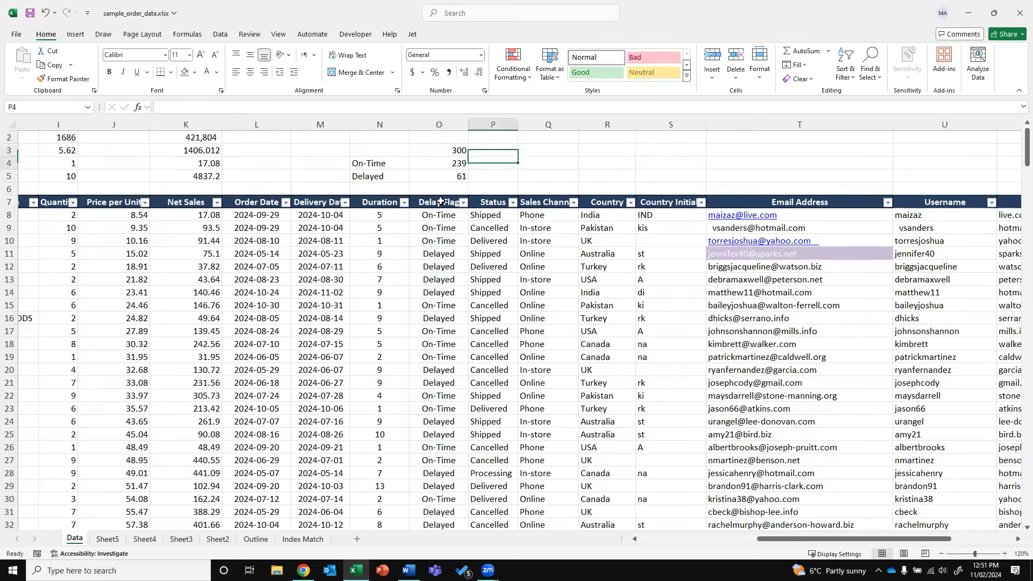
pyautogui.write('=')
pyautogui.press('Left')
pyautogui.write('/')
pyautogui.press('Left')
pyautogui.press('Up')
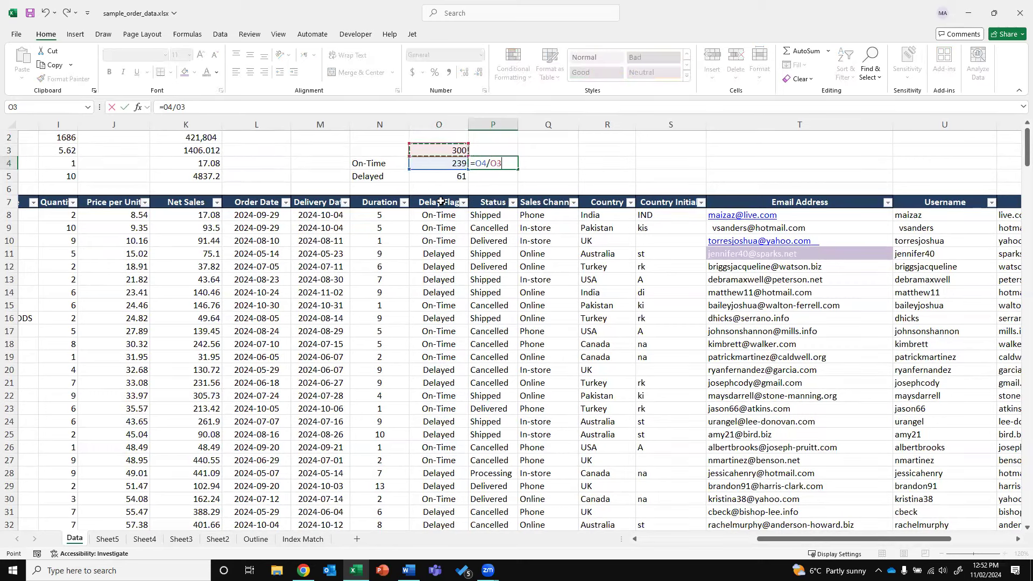
pyautogui.press('Return')
pyautogui.write('=')
pyautogui.press('Left')
pyautogui.write('/')
pyautogui.press('Left')
pyautogui.press('Up')
pyautogui.press('Up')
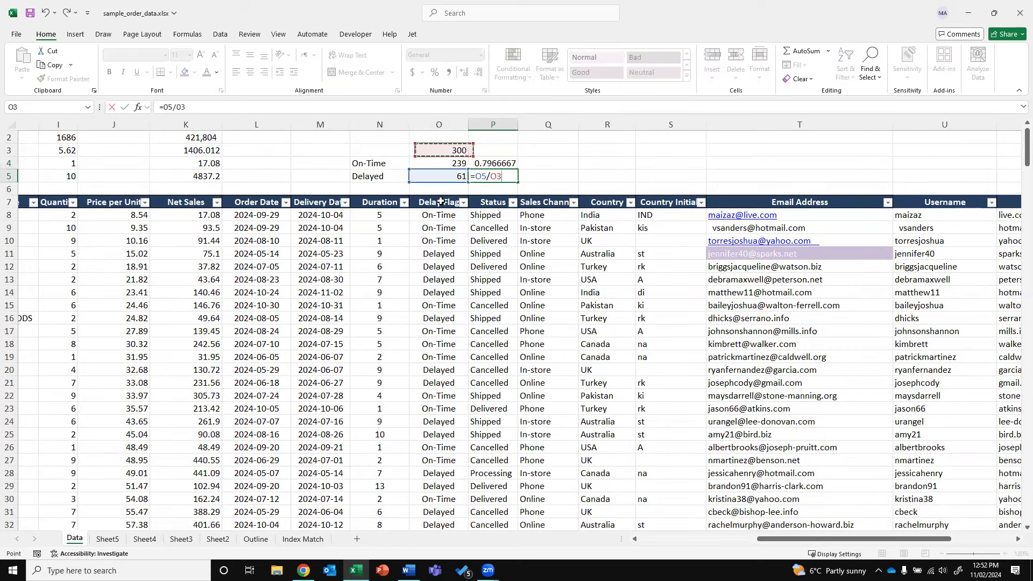
pyautogui.hotkey('ctrl', 'Return')
# Format P4:P5 in Percent Style so the shares show 80% and 20%
pyautogui.hotkey('shift', 'Up')
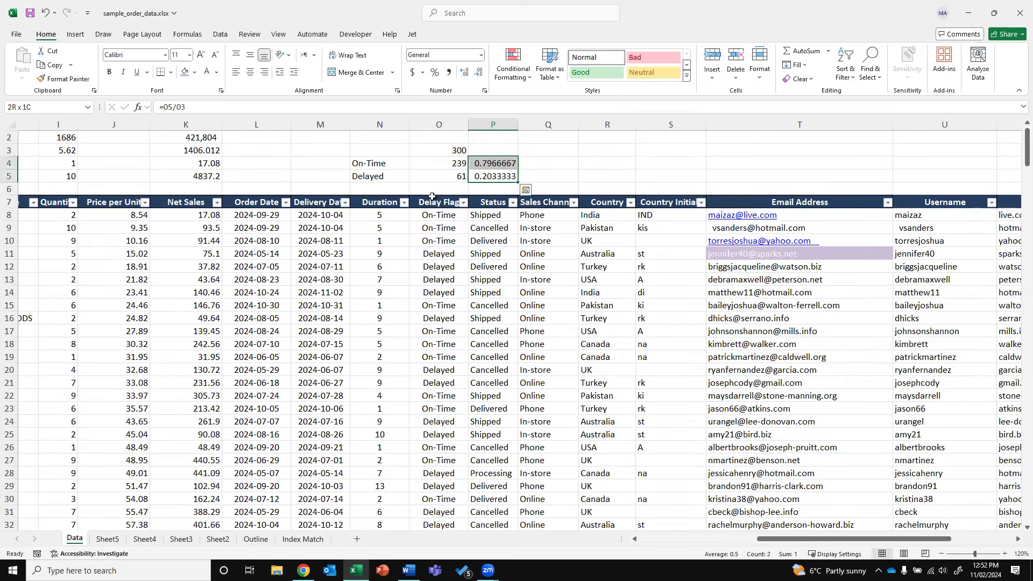
pyautogui.click(435, 73)
pyautogui.click(503, 176)
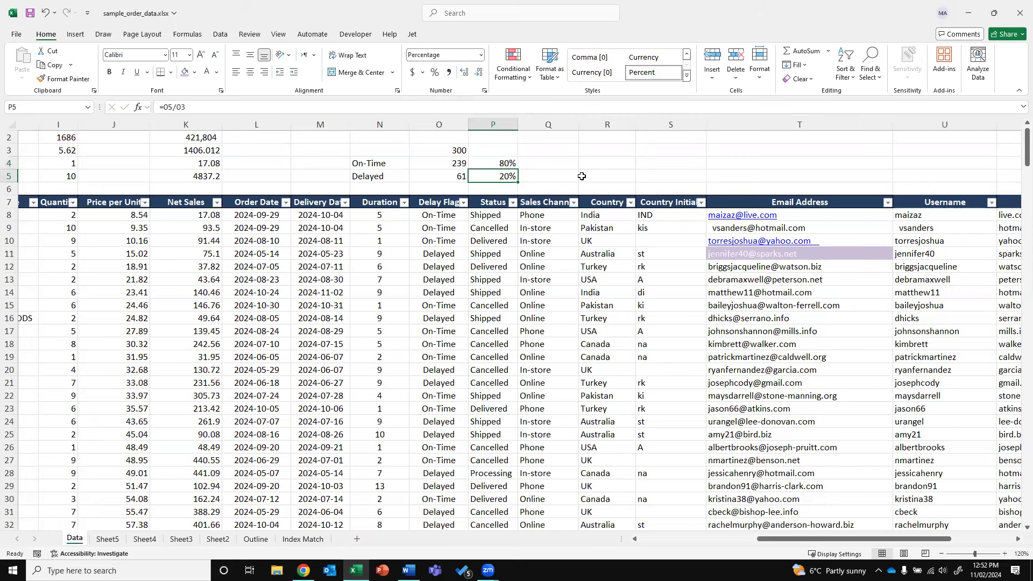
pyautogui.click(452, 217)
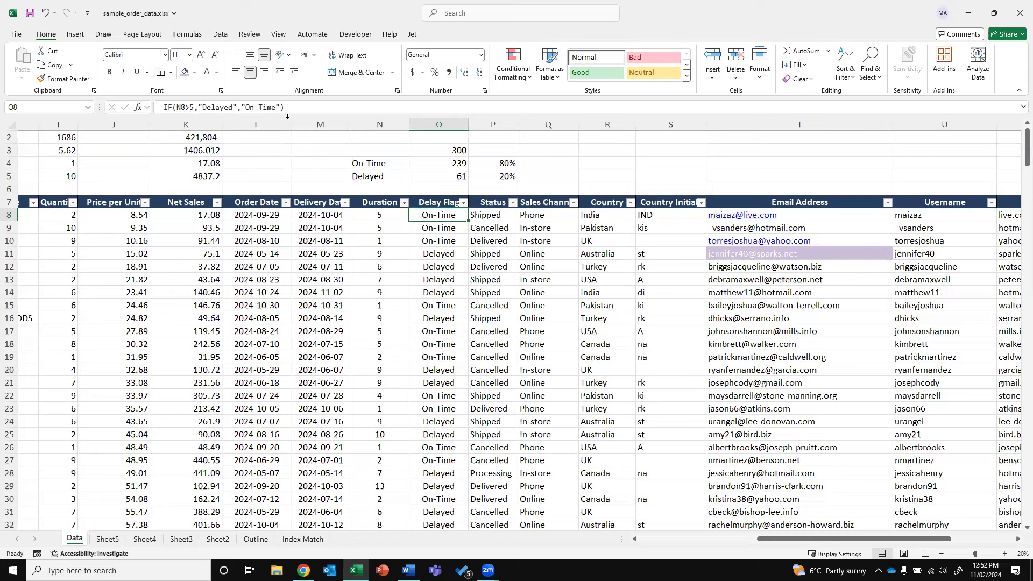
# Change O8's test to N8=5 returning "Ready to Ship" and delete the On-Time fallback
pyautogui.click(371, 106)
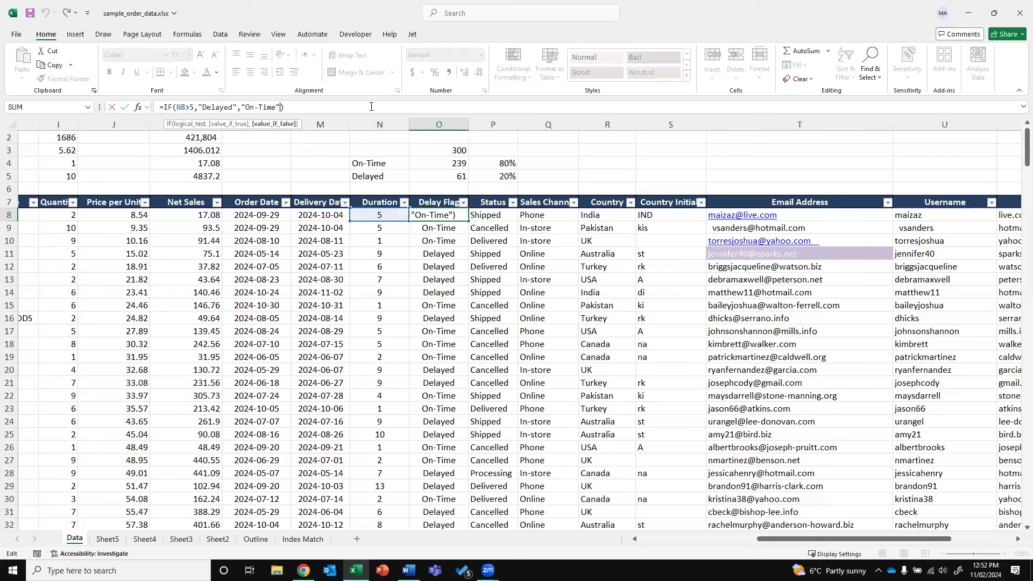
pyautogui.click(188, 107)
pyautogui.press('BackSpace')
pyautogui.write('=')
pyautogui.press('Right')
pyautogui.press('Right')
pyautogui.press('Right')
pyautogui.hotkey('shift', 'Right')
pyautogui.hotkey('shift', 'Right')
pyautogui.hotkey('shift', 'Right')
pyautogui.hotkey('shift', 'Right')
pyautogui.hotkey('shift', 'Right')
pyautogui.hotkey('shift', 'Right')
pyautogui.hotkey('shift', 'Right')
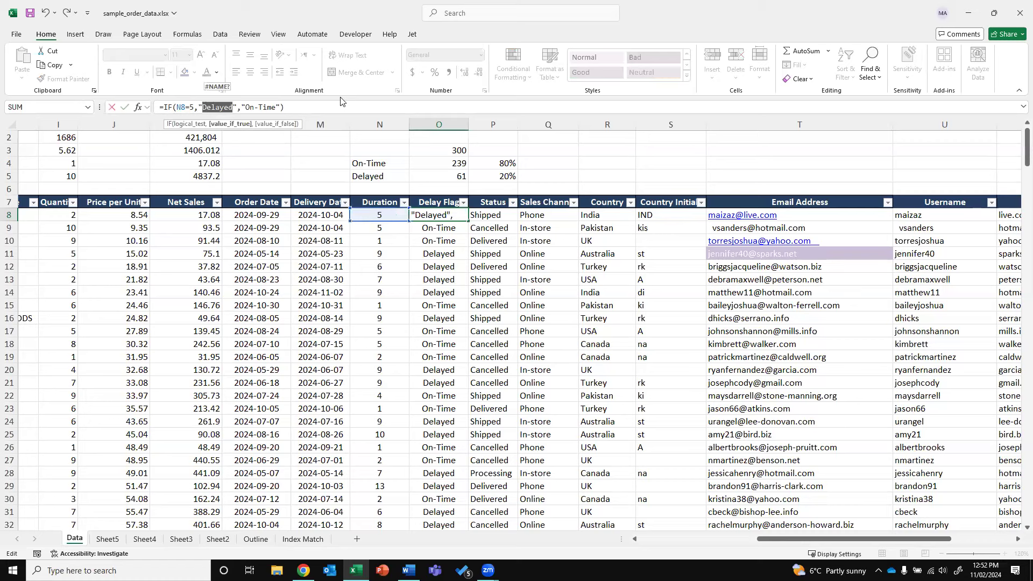
pyautogui.write('reADY')
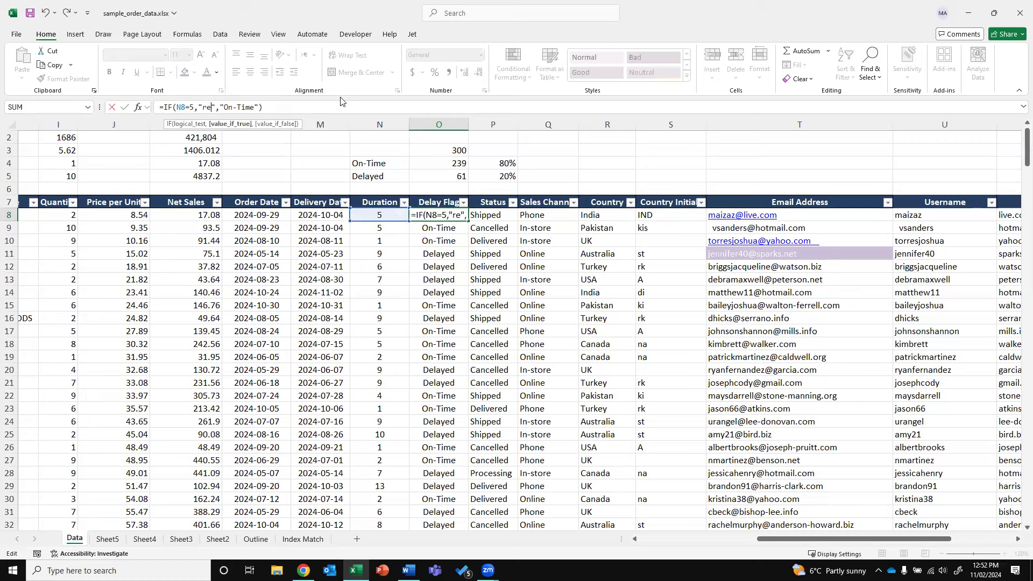
pyautogui.press('BackSpace')
pyautogui.press('BackSpace')
pyautogui.press('BackSpace')
pyautogui.press('BackSpace')
pyautogui.press('BackSpace')
pyautogui.write('Ready')
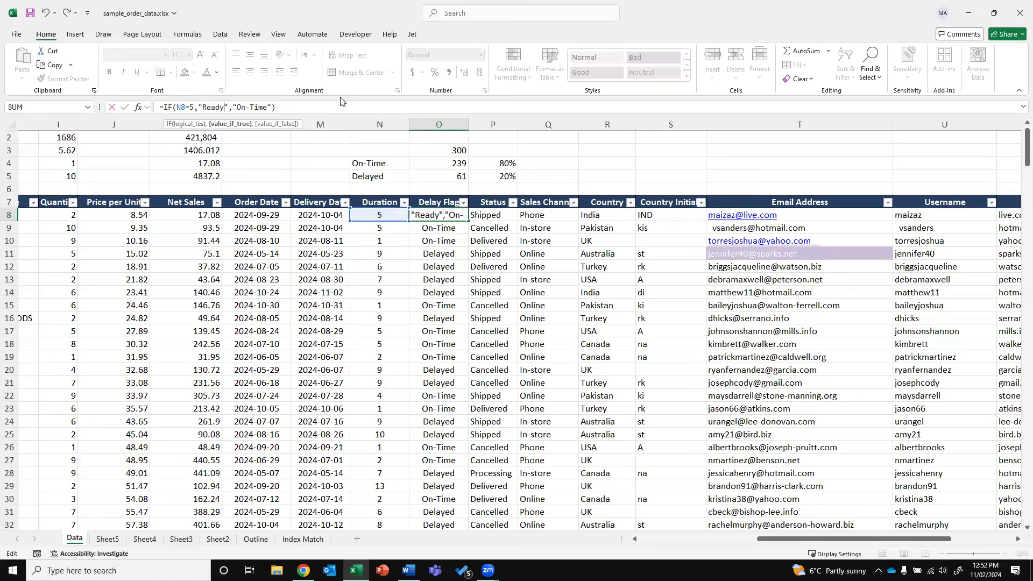
pyautogui.write(' to Ship')
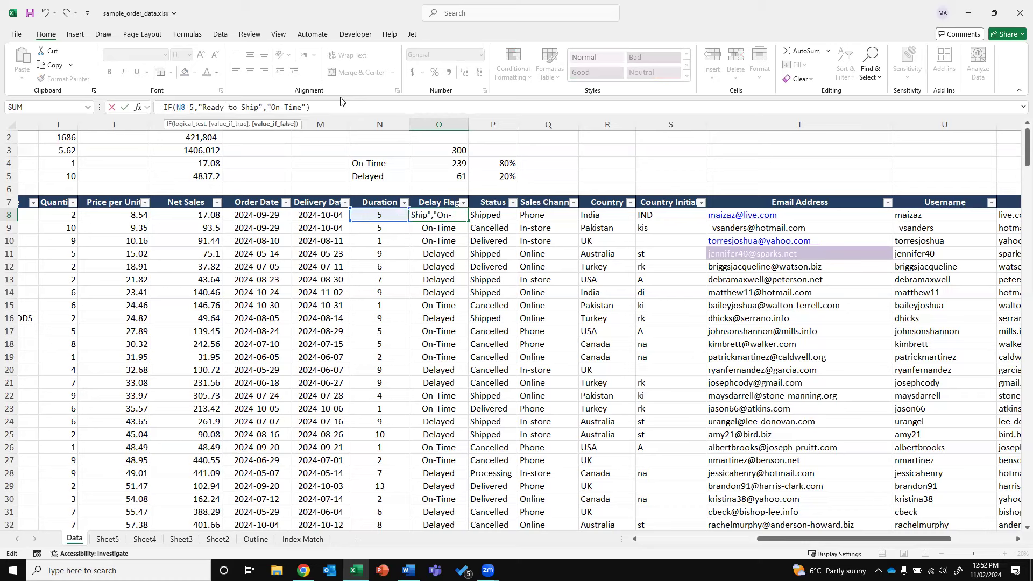
pyautogui.hotkey('shift', 'End')
pyautogui.press('Delete')
# Append nested IFs returning Delayed for N8>5 and Red Flag for N8>10
pyautogui.write('i')
pyautogui.press('BackSpace')
pyautogui.write('(')
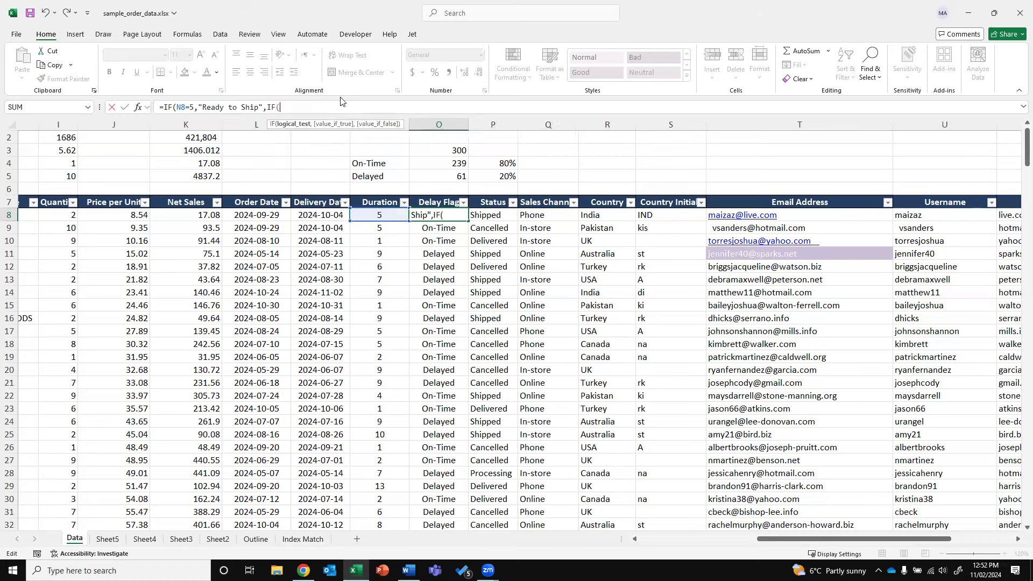
pyautogui.click(402, 213)
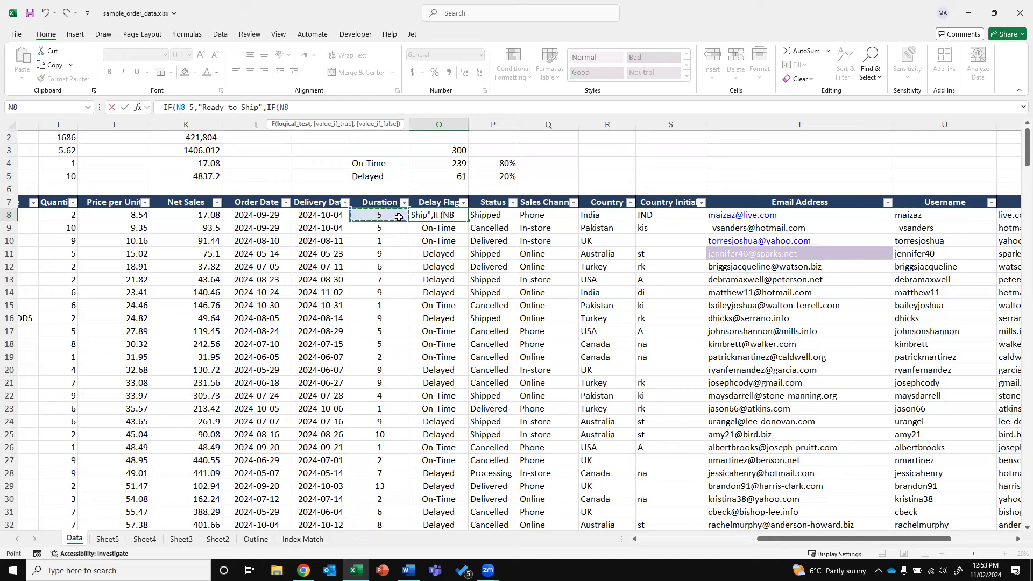
pyautogui.write('>5,"D')
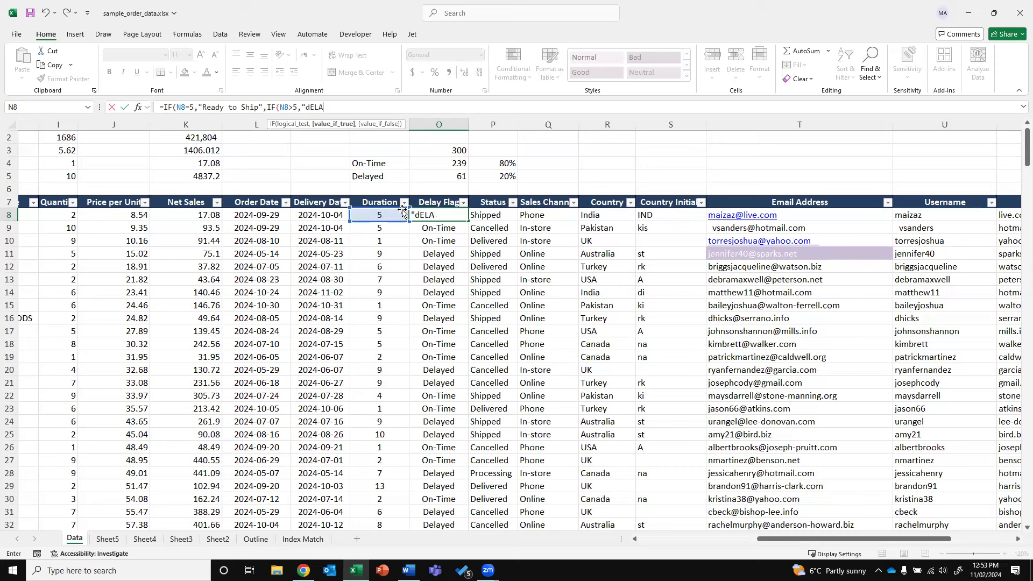
pyautogui.write('elayed",')
pyautogui.write('IF')
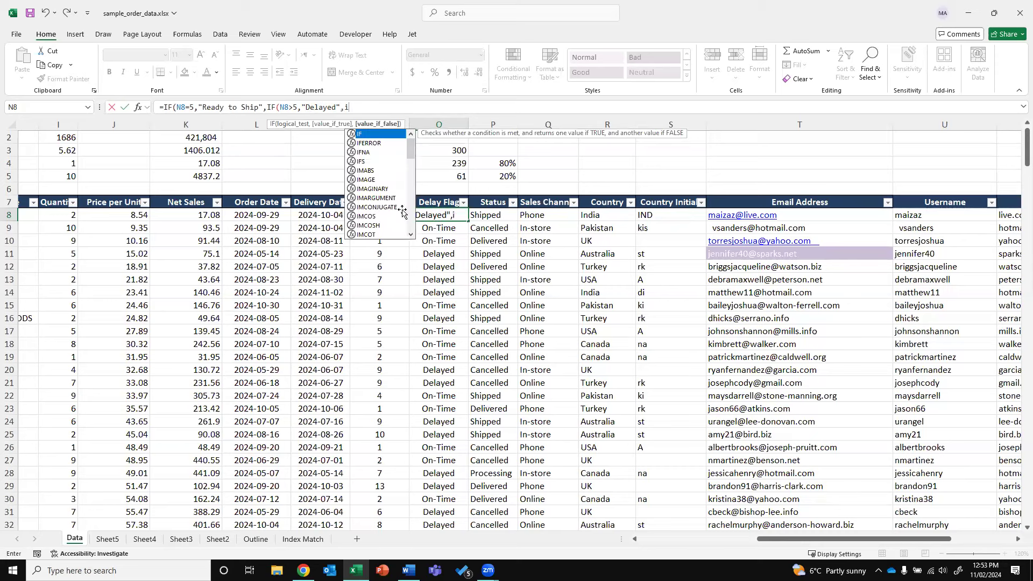
pyautogui.write('(')
pyautogui.click(393, 215)
pyautogui.write('>')
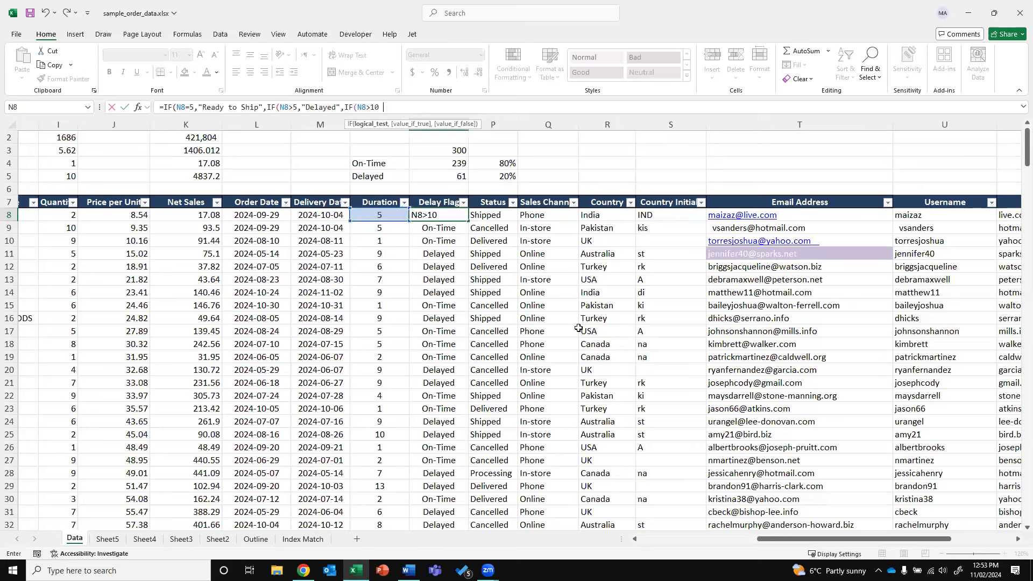
pyautogui.write('10,"c')
pyautogui.press('BackSpace')
pyautogui.write('Red Flag"')
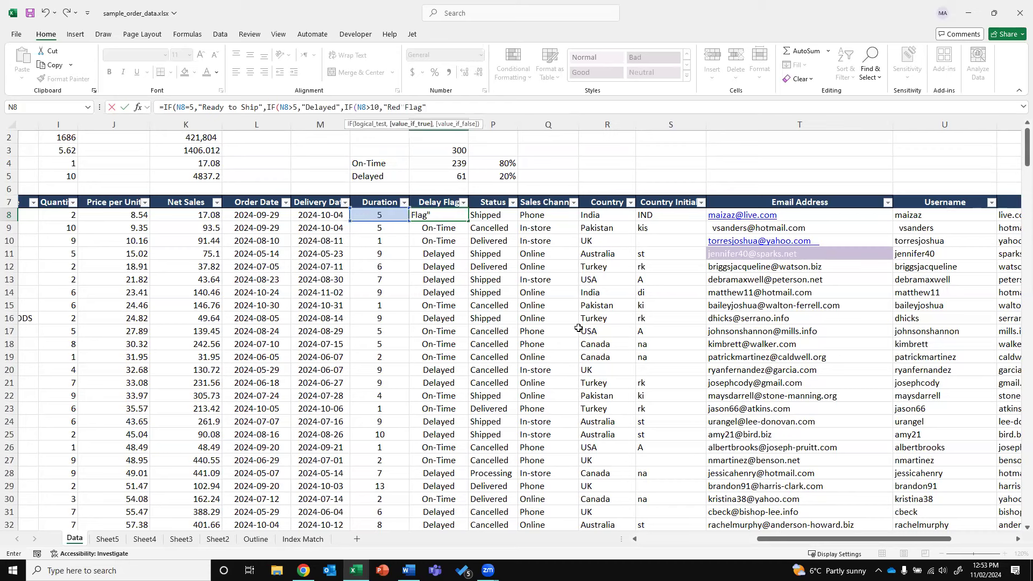
pyautogui.write(',')
pyautogui.click(370, 215)
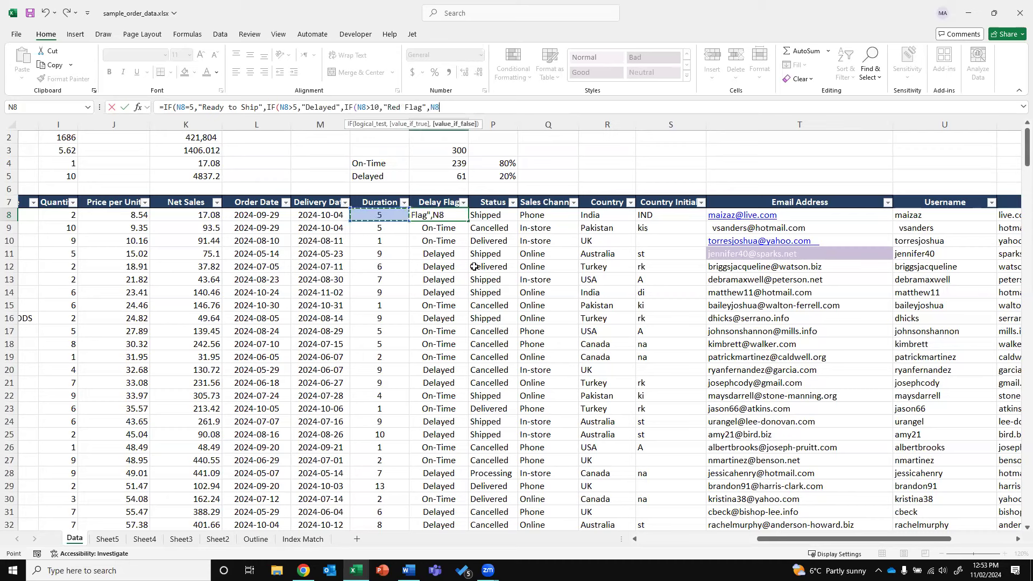
pyautogui.write('<=5,"On-Time")')
# Fix the formula's parentheses, remove the surplus On-Time argument and commit it
pyautogui.press('Return')
pyautogui.press('Return')
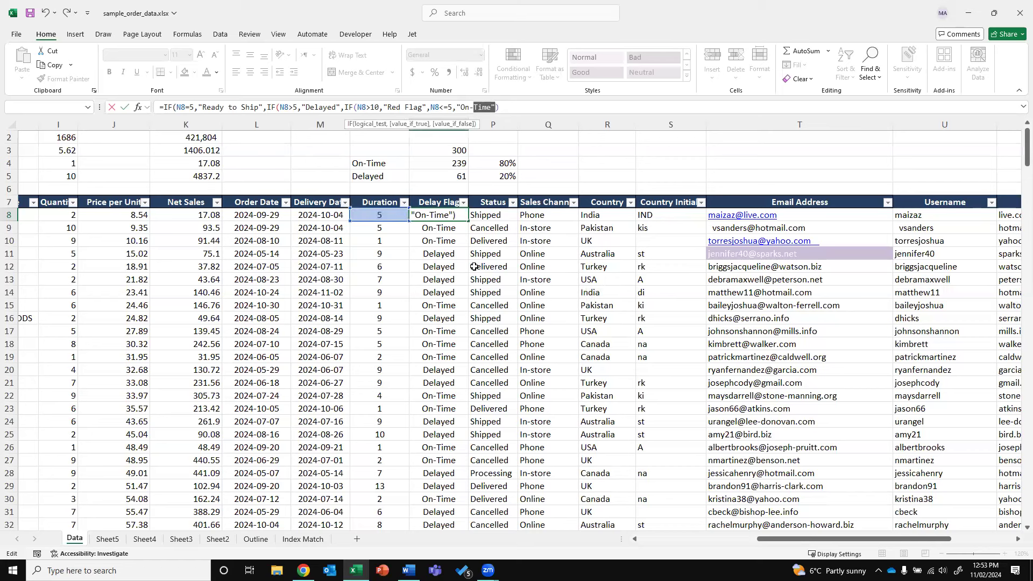
pyautogui.press('Left')
pyautogui.press('Left')
pyautogui.press('Left')
pyautogui.press('Left')
pyautogui.press('Left')
pyautogui.press('Left')
pyautogui.press('Left')
pyautogui.press('Left')
pyautogui.press('Left')
pyautogui.press('Left')
pyautogui.press('Left')
pyautogui.press('Left')
pyautogui.press('Left')
pyautogui.press('Left')
pyautogui.press('Left')
pyautogui.press('Left')
pyautogui.press('Left')
pyautogui.press('Left')
pyautogui.press('Left')
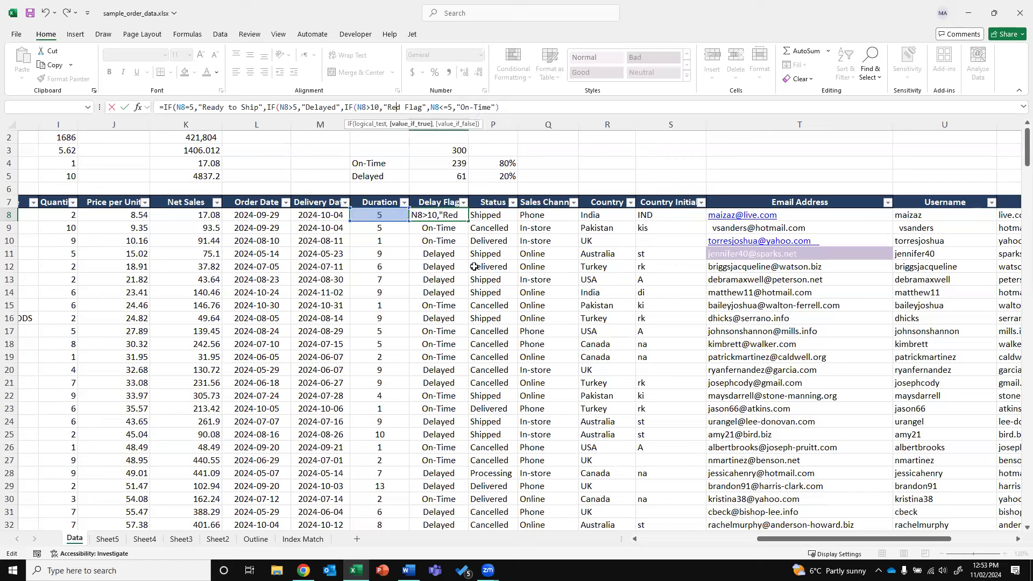
pyautogui.press('Right')
pyautogui.press('Right')
pyautogui.press('Right')
pyautogui.press('Right')
pyautogui.press('Right')
pyautogui.press('Right')
pyautogui.press('Right')
pyautogui.press('Right')
pyautogui.press('Right')
pyautogui.press('Right')
pyautogui.press('Right')
pyautogui.press('Right')
pyautogui.press('Left')
pyautogui.press('Left')
pyautogui.press('Left')
pyautogui.press('Left')
pyautogui.press('Left')
pyautogui.press('Left')
pyautogui.press('Left')
pyautogui.press('Left')
pyautogui.press('Left')
pyautogui.press('Left')
pyautogui.press('Left')
pyautogui.press('Left')
pyautogui.press('Left')
pyautogui.press('Left')
pyautogui.press('Left')
pyautogui.press('Left')
pyautogui.press('Left')
pyautogui.press('Left')
pyautogui.press('Left')
pyautogui.press('Left')
pyautogui.press('Right')
pyautogui.press('Right')
pyautogui.press('Right')
pyautogui.press('Right')
pyautogui.press('Right')
pyautogui.press('Right')
pyautogui.press('Right')
pyautogui.press('Right')
pyautogui.press('Right')
pyautogui.press('Right')
pyautogui.press('Right')
pyautogui.press('Right')
pyautogui.press('Right')
pyautogui.press('Right')
pyautogui.press('Right')
pyautogui.press('Right')
pyautogui.press('Right')
pyautogui.press('Right')
pyautogui.press('Right')
pyautogui.press('Right')
pyautogui.press('Right')
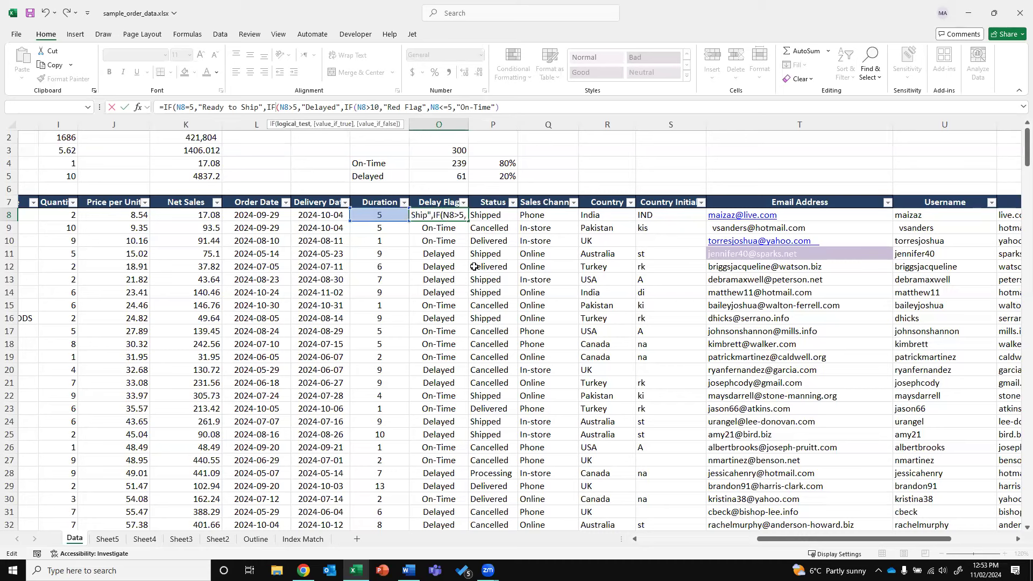
pyautogui.press('Right')
pyautogui.press('Right')
pyautogui.press('Right')
pyautogui.press('Right')
pyautogui.press('Right')
pyautogui.press('Right')
pyautogui.press('Right')
pyautogui.press('Right')
pyautogui.press('Right')
pyautogui.press('Right')
pyautogui.press('Right')
pyautogui.press('Right')
pyautogui.press('Right')
pyautogui.press('Right')
pyautogui.press('Right')
pyautogui.press('Right')
pyautogui.press('Right')
pyautogui.press('Right')
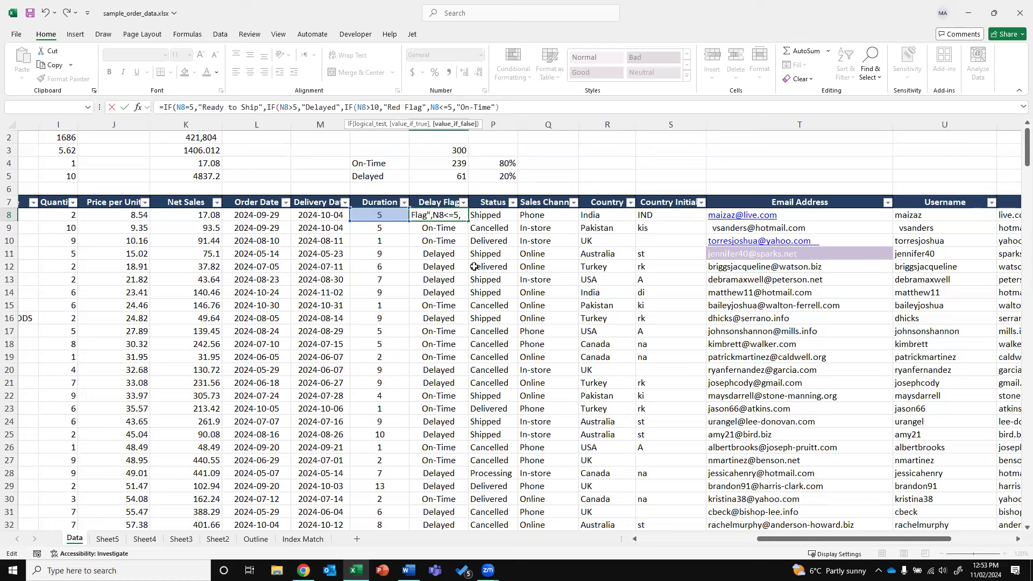
pyautogui.press('Left')
pyautogui.press('Left')
pyautogui.press('Left')
pyautogui.write(')')
pyautogui.press('Return')
pyautogui.press('Return')
pyautogui.press('Left')
pyautogui.press('Left')
pyautogui.press('Left')
pyautogui.hotkey('shift', 'End')
pyautogui.press('BackSpace')
pyautogui.press('BackSpace')
pyautogui.press('Return')
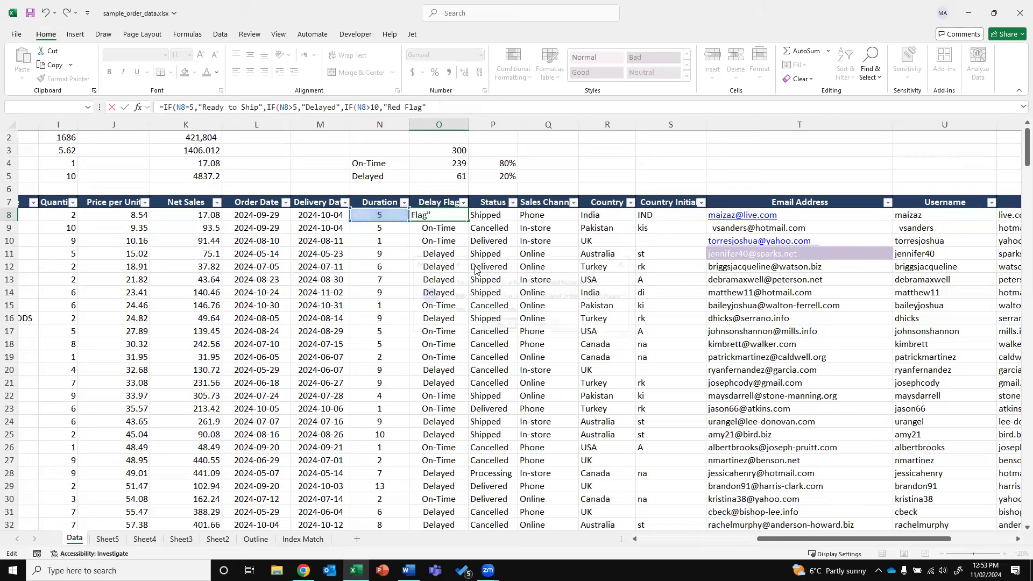
pyautogui.press('Return')
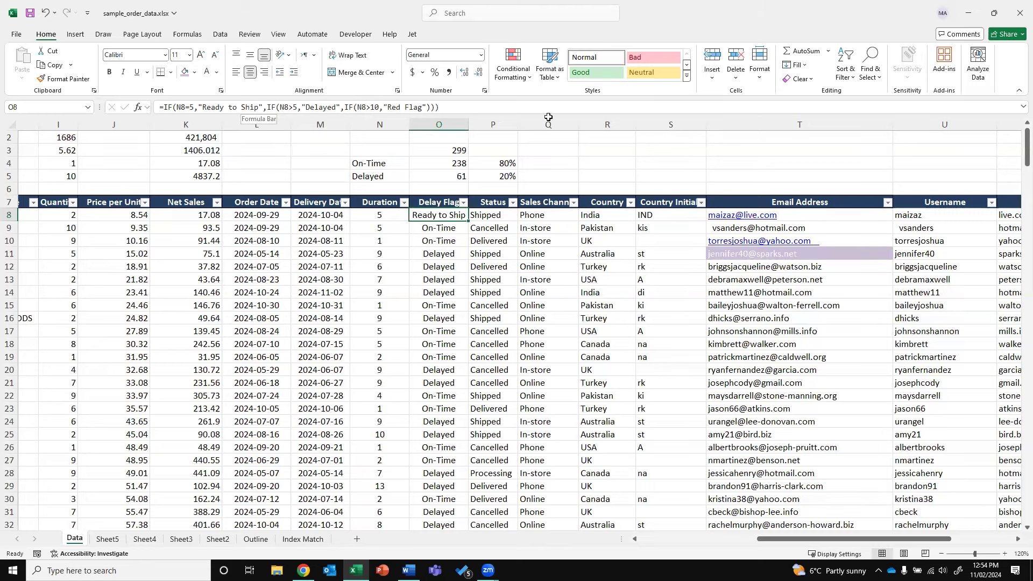
# Fill the nested formula down column O and change N9's duration to 11
pyautogui.doubleClick(474, 216)
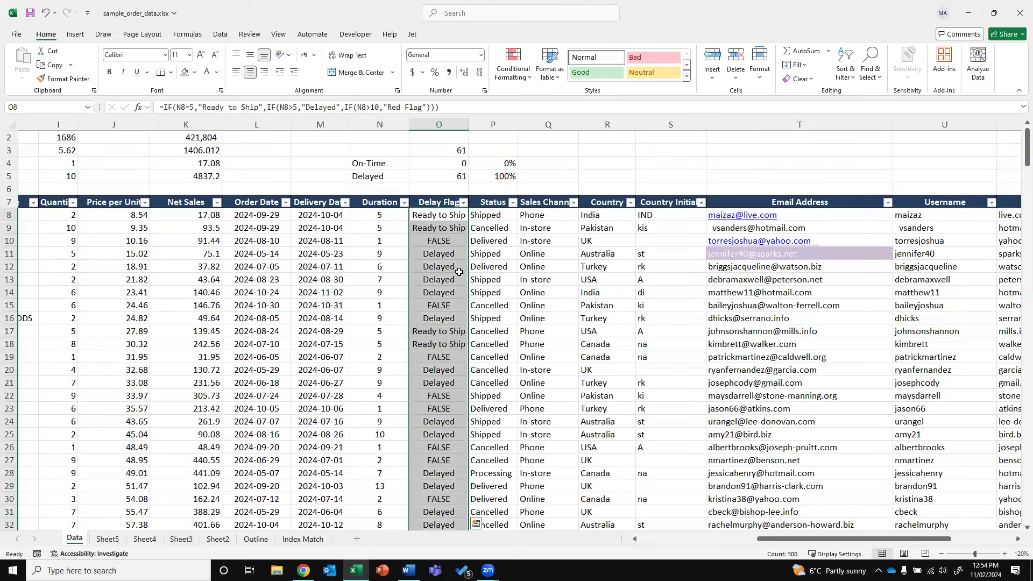
pyautogui.click(389, 236)
pyautogui.press('Up')
pyautogui.write('10')
pyautogui.press('Return')
pyautogui.press('Up')
pyautogui.write('11')
pyautogui.press('Return')
pyautogui.press('Up')
pyautogui.press('Right')
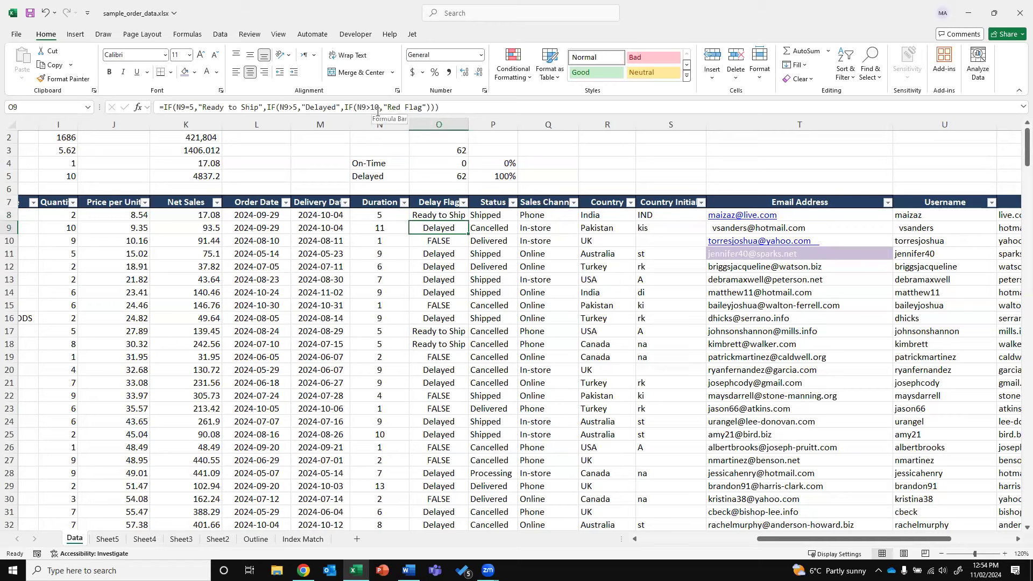
# Start retyping O8's nested IF formula, then discard it and select O8 downward
pyautogui.doubleClick(443, 215)
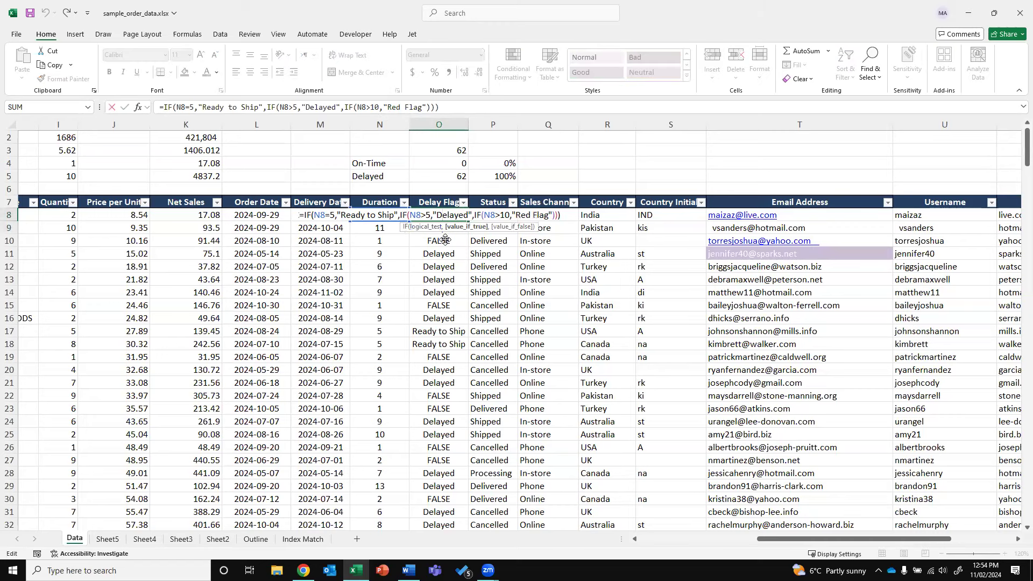
pyautogui.press('Escape')
pyautogui.write('=')
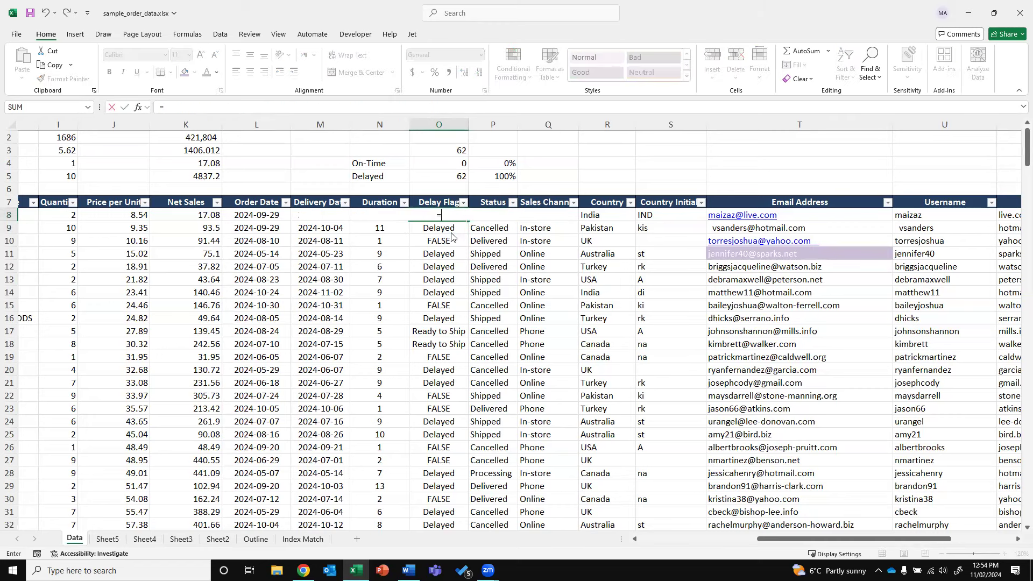
pyautogui.write('if(')
pyautogui.press('Left')
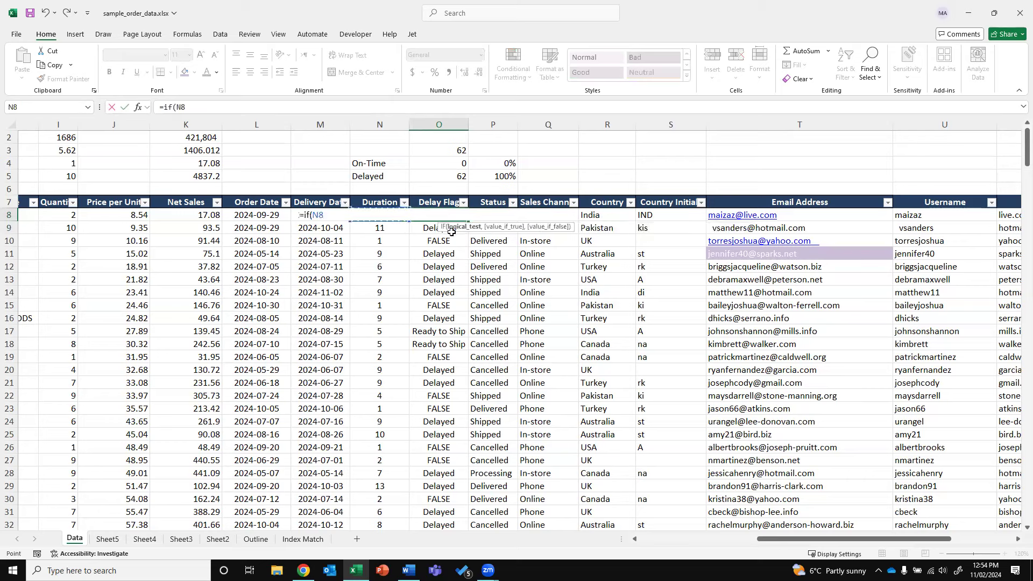
pyautogui.write('=')
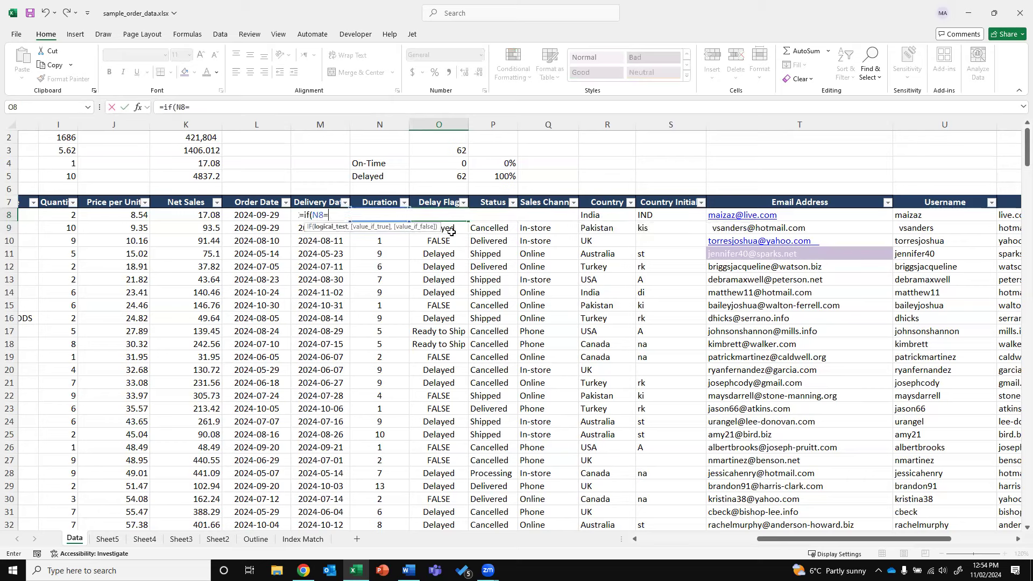
pyautogui.write('5,"R')
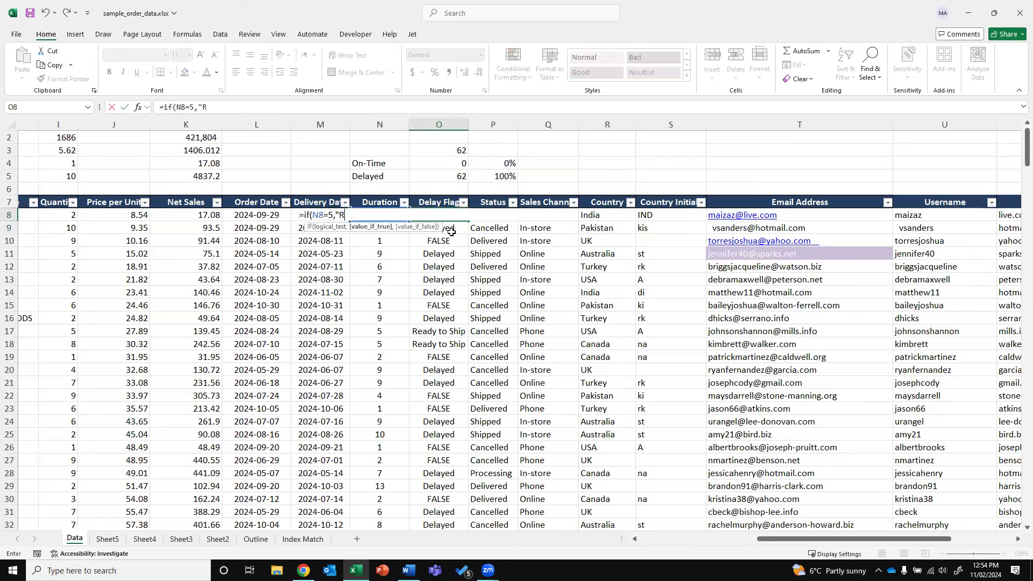
pyautogui.write('eady to Ship",if(n8="')
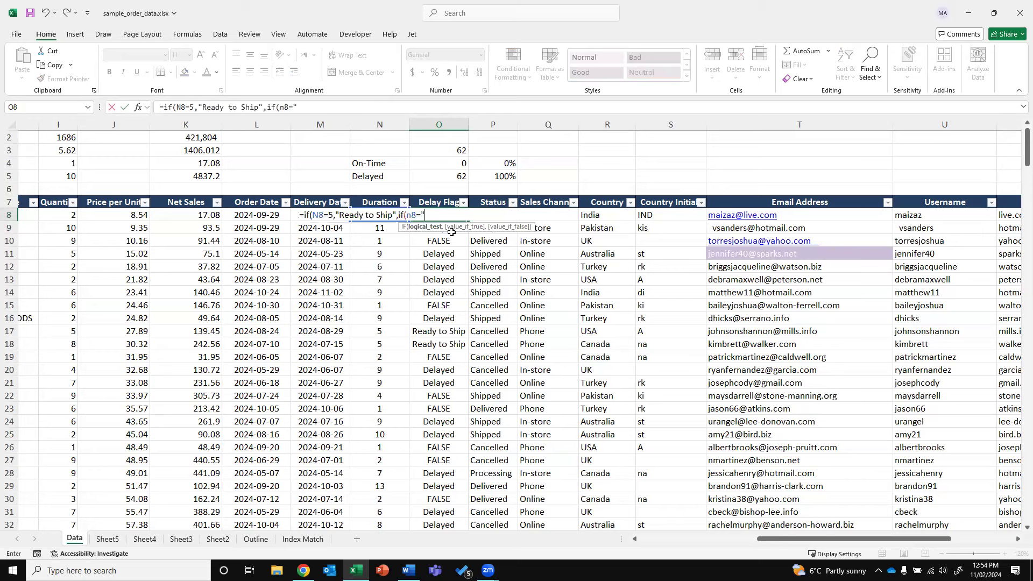
pyautogui.press('BackSpace')
pyautogui.press('BackSpace')
pyautogui.write('>10,"Reg flag')
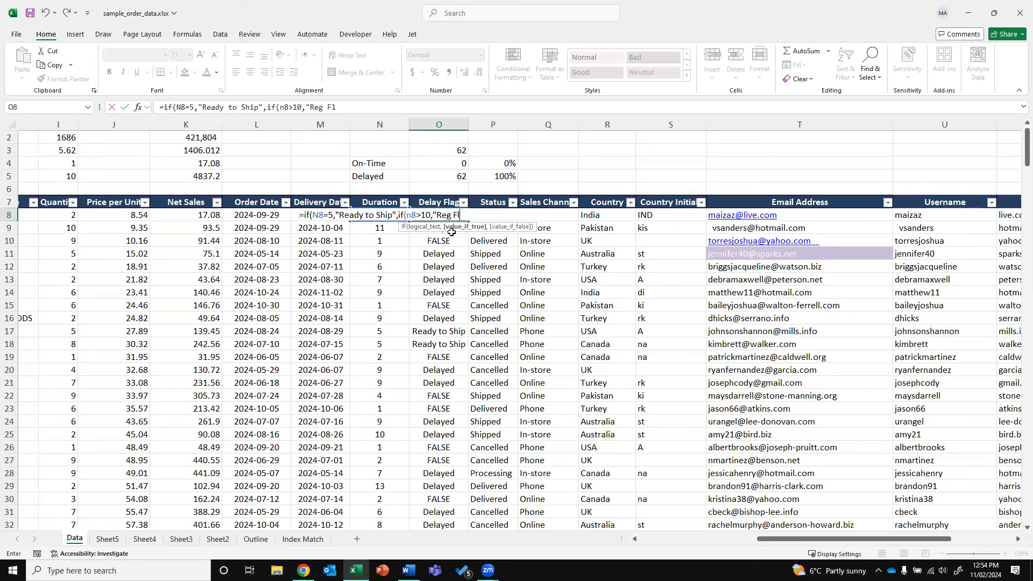
pyautogui.write(',"if(')
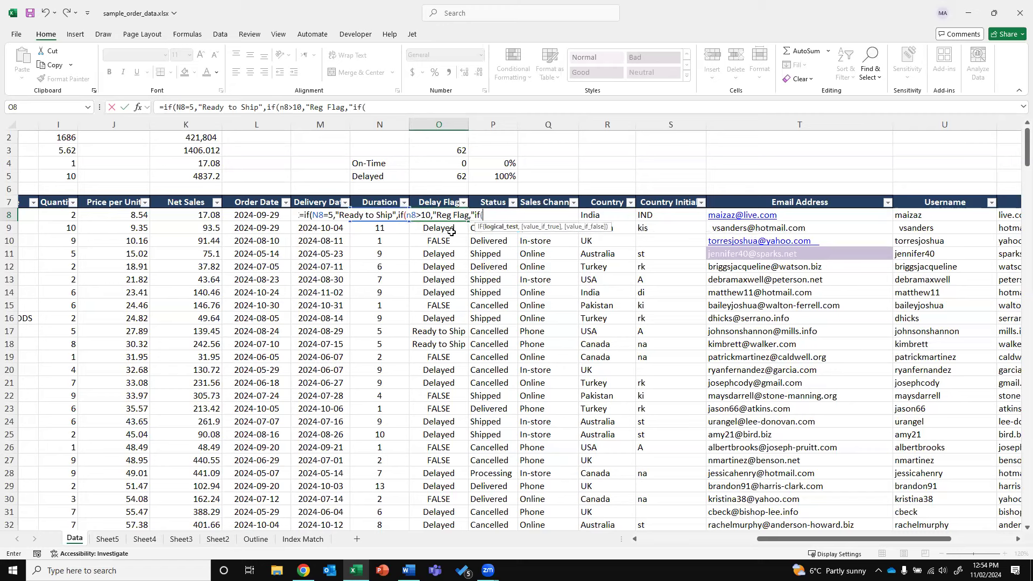
pyautogui.press('Escape')
pyautogui.hotkey('ctrl', 'shift', 'Down')
# Clear the old Delay Flag results from O8 down the column
pyautogui.press('Delete')
pyautogui.press('Down')
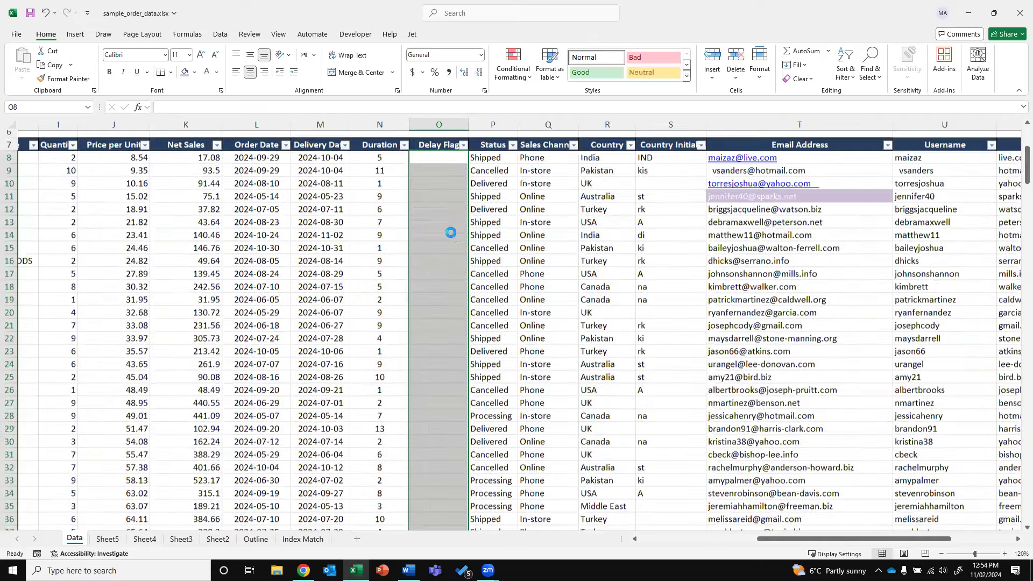
pyautogui.press('Up')
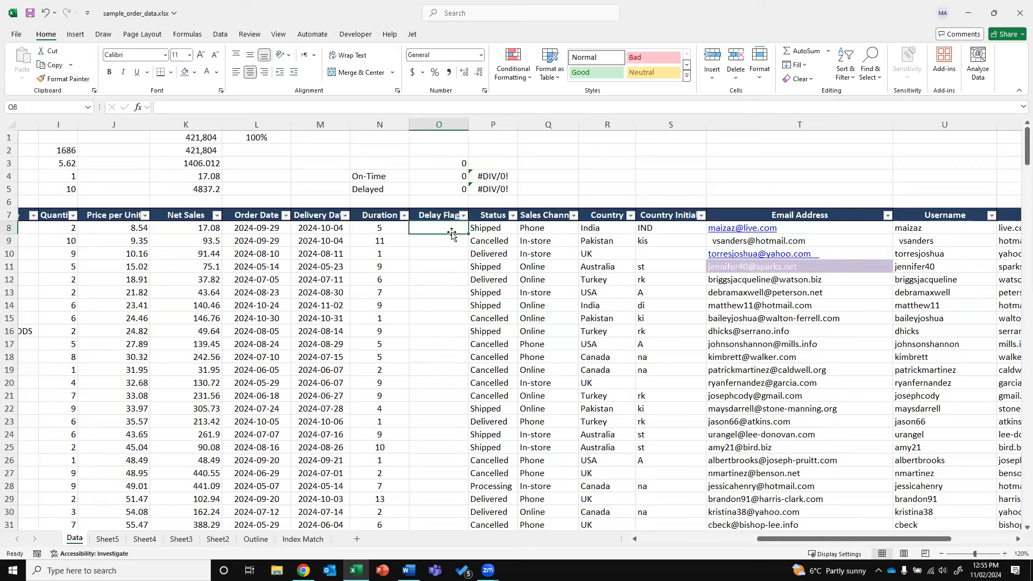
pyautogui.write('=IF')
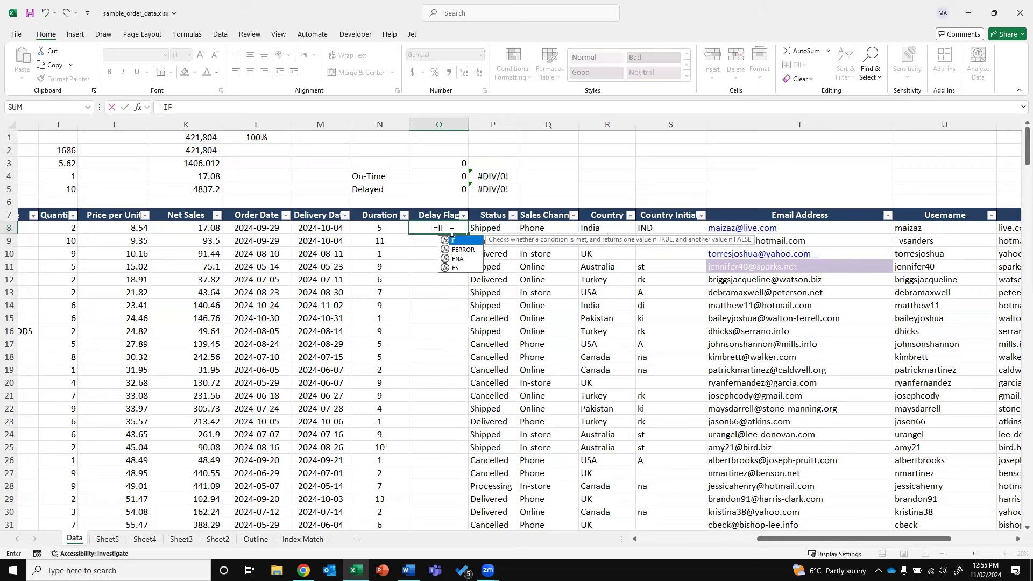
pyautogui.press('Escape')
pyautogui.press('Escape')
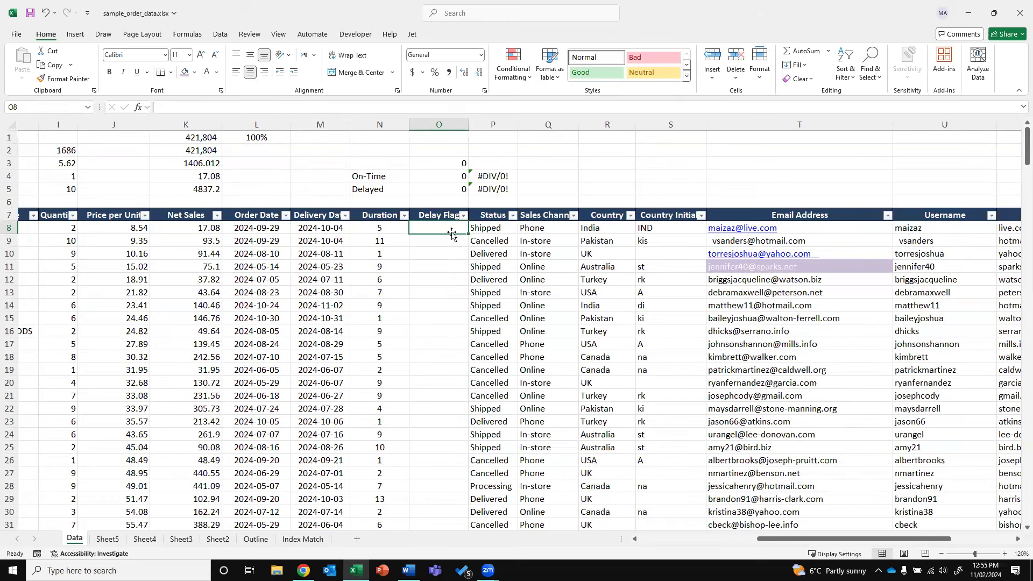
# Start an =IF(N8=5,"On-Time",IF(...)) formula in O8, then abandon it
pyautogui.write('=IF')
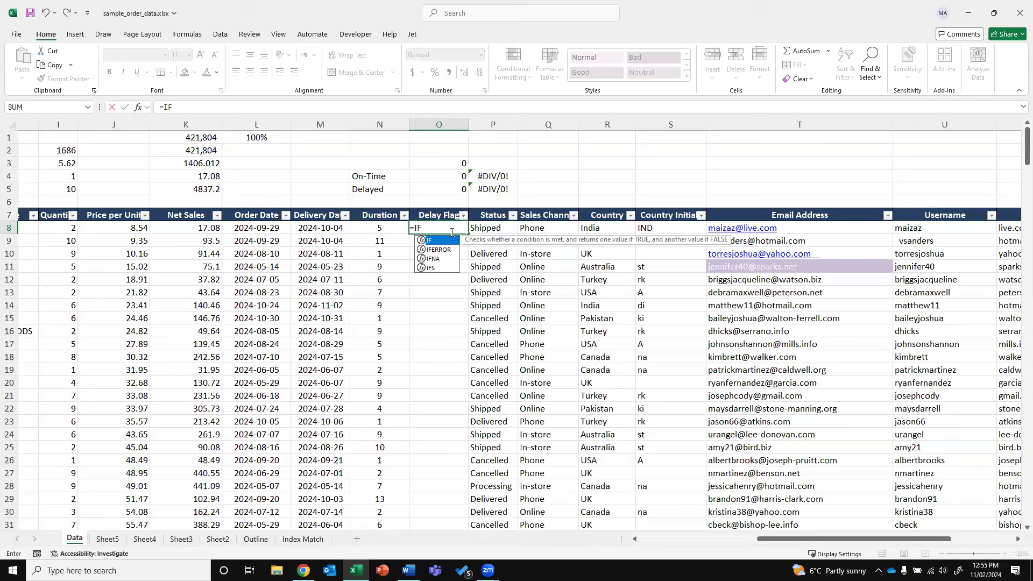
pyautogui.write('(')
pyautogui.click(371, 228)
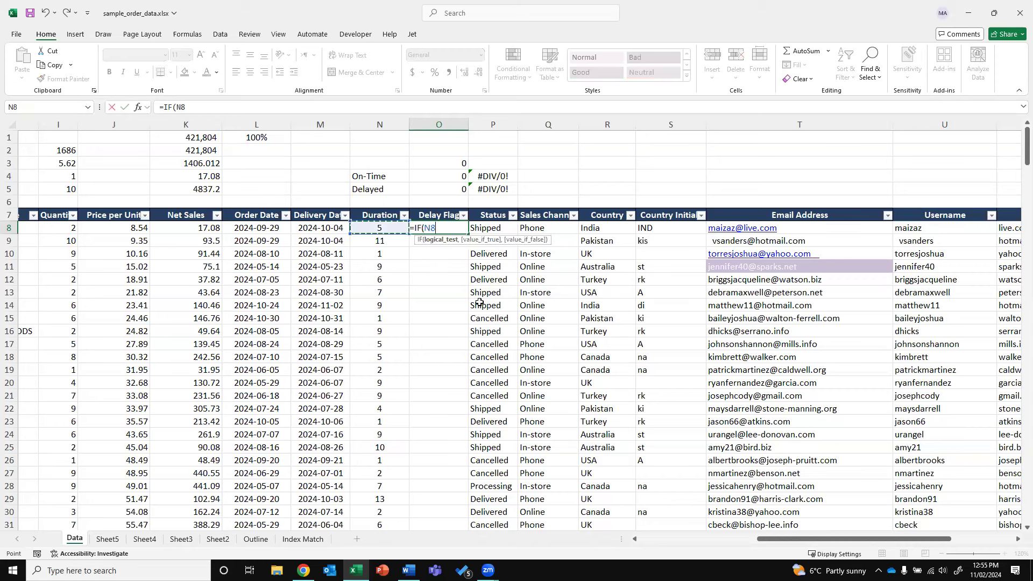
pyautogui.write('=5,')
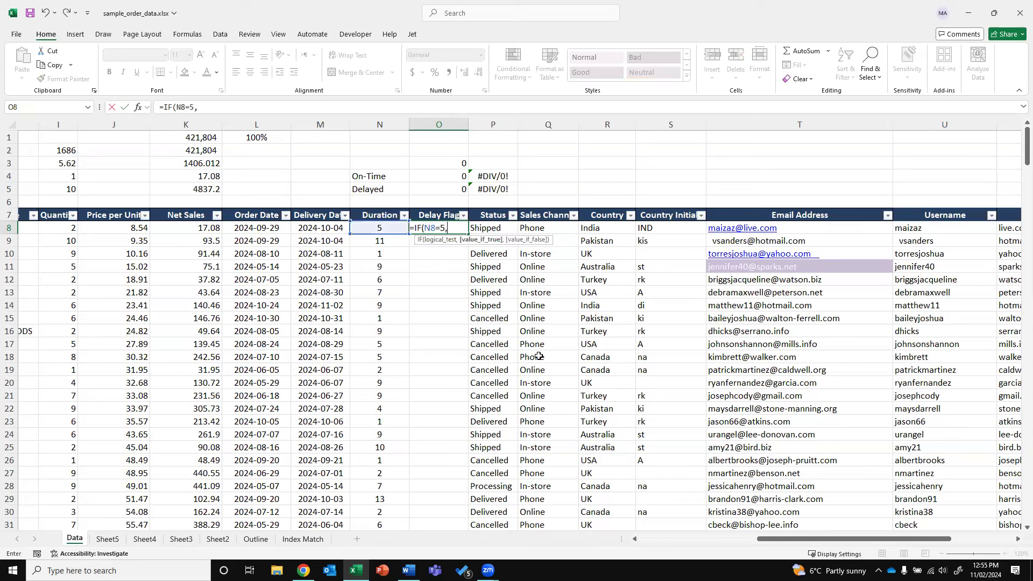
pyautogui.write('"On-T')
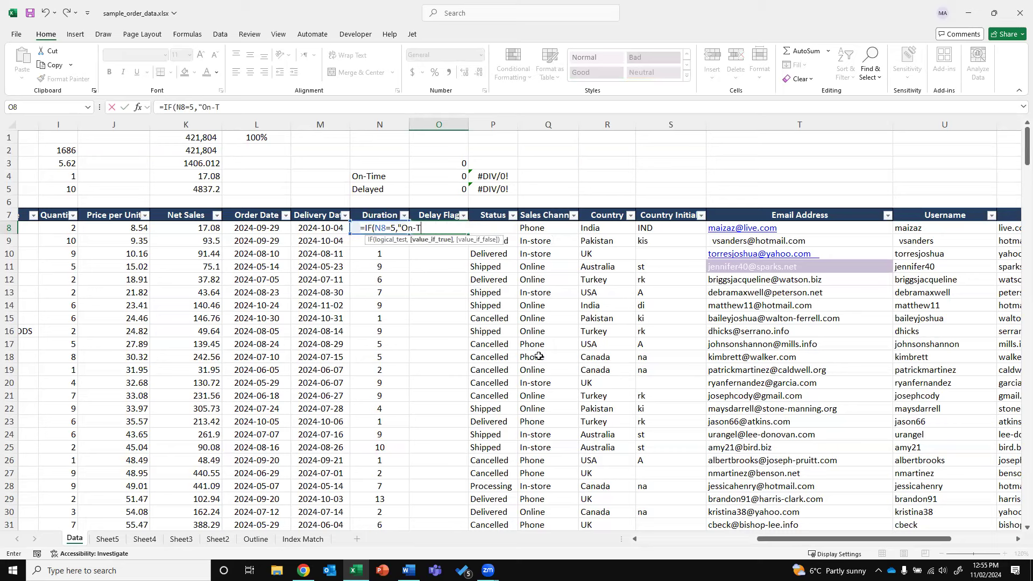
pyautogui.write('ime",if(')
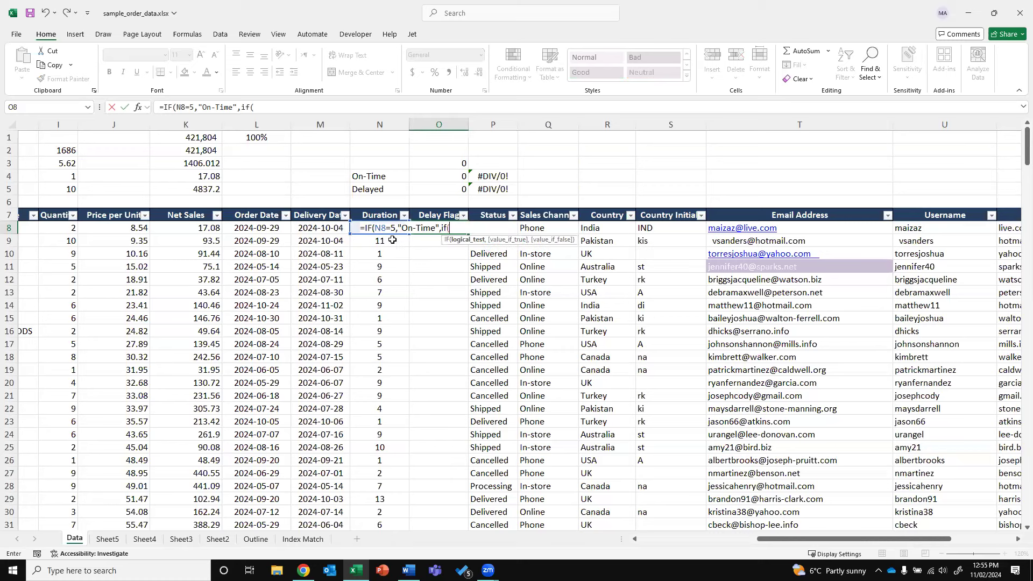
pyautogui.click(375, 228)
pyautogui.click(364, 236)
pyautogui.press('BackSpace')
pyautogui.press('BackSpace')
pyautogui.press('Escape')
# Enter =IF(N8>5,"Delayed",IF(N8<5,"On Time")) in O8 and fill it down the column
pyautogui.write('=')
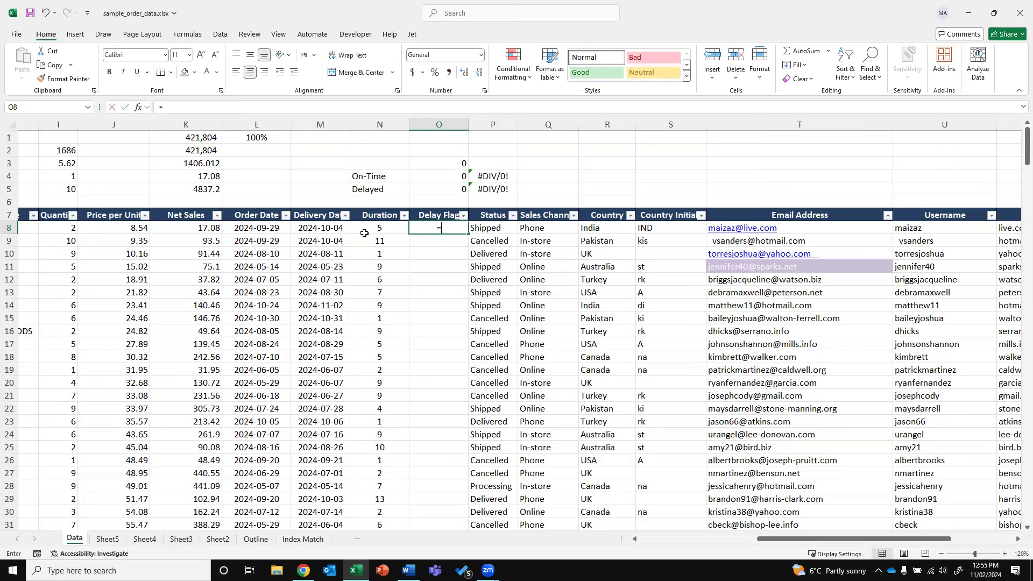
pyautogui.write('if')
pyautogui.press('Tab')
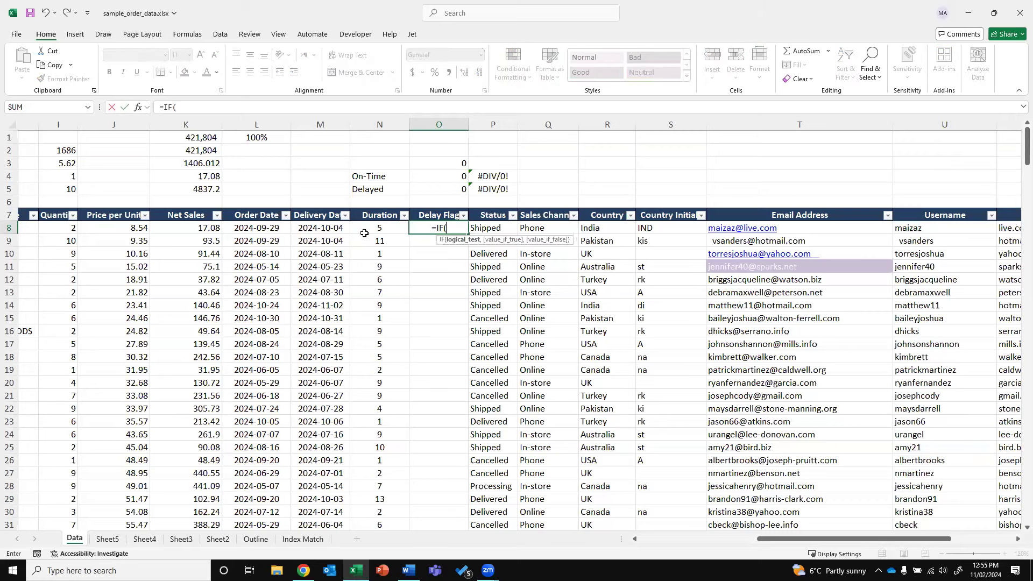
pyautogui.write('N8')
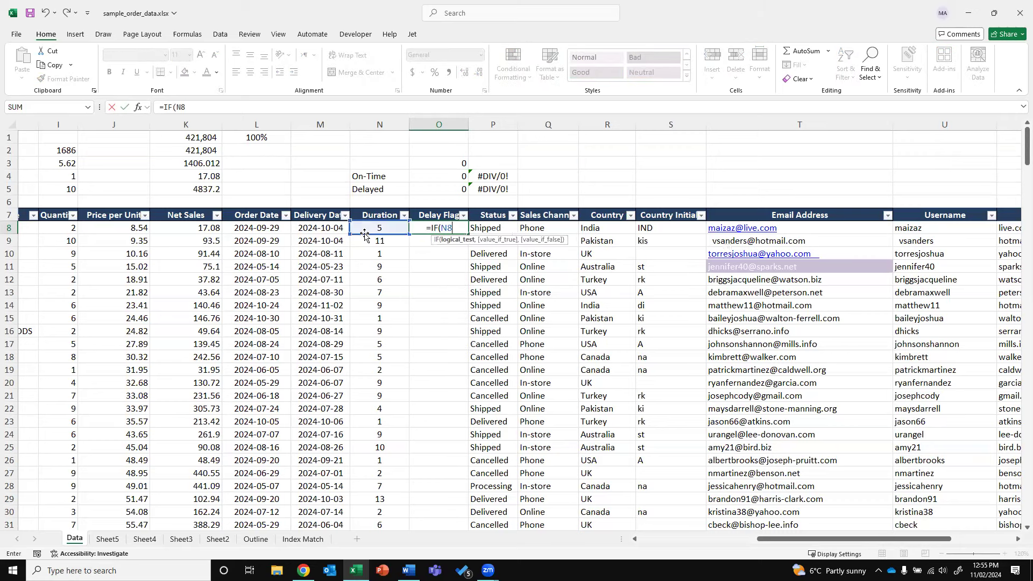
pyautogui.write('>5,"Del')
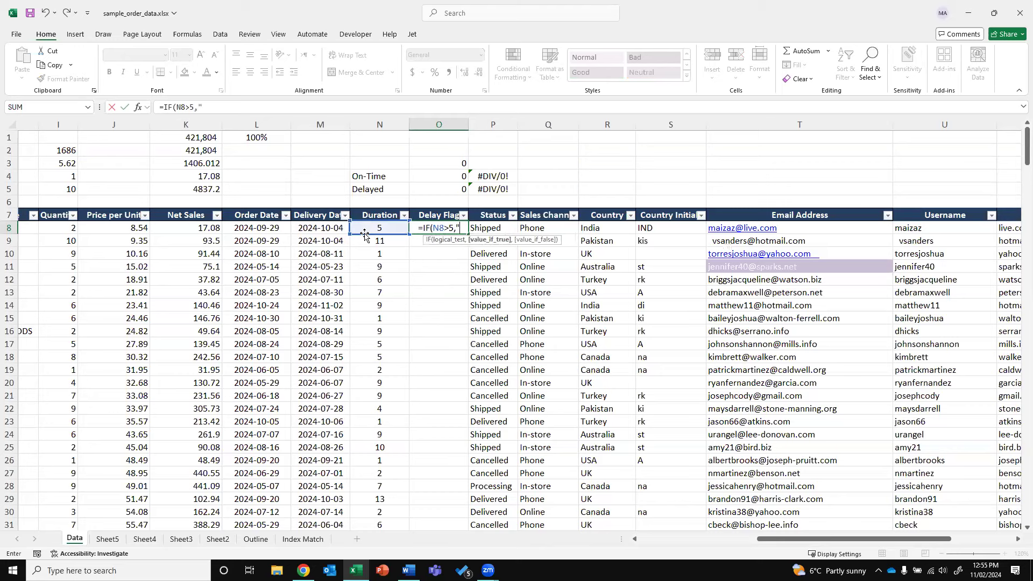
pyautogui.write('ayed",')
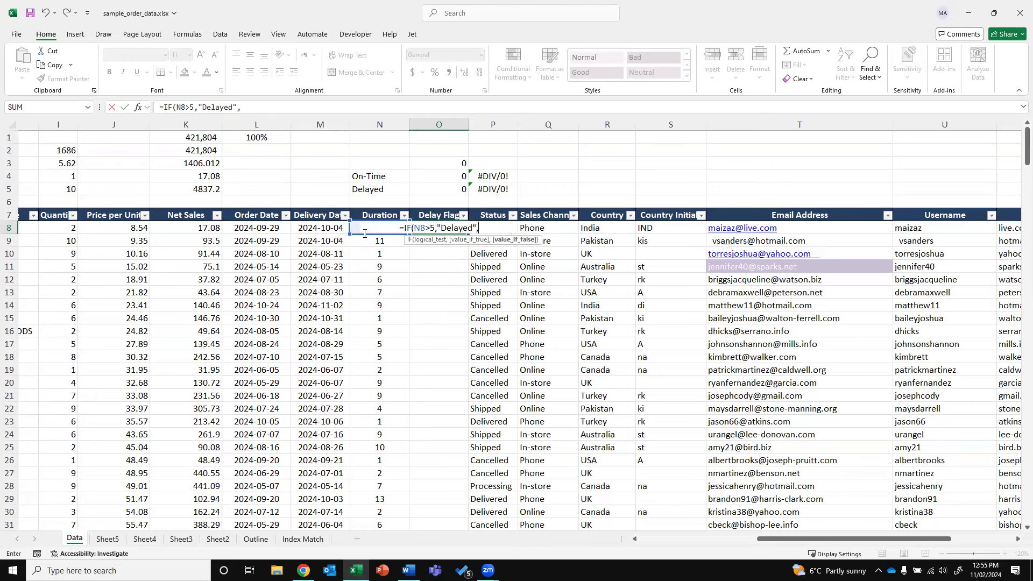
pyautogui.write('if(n')
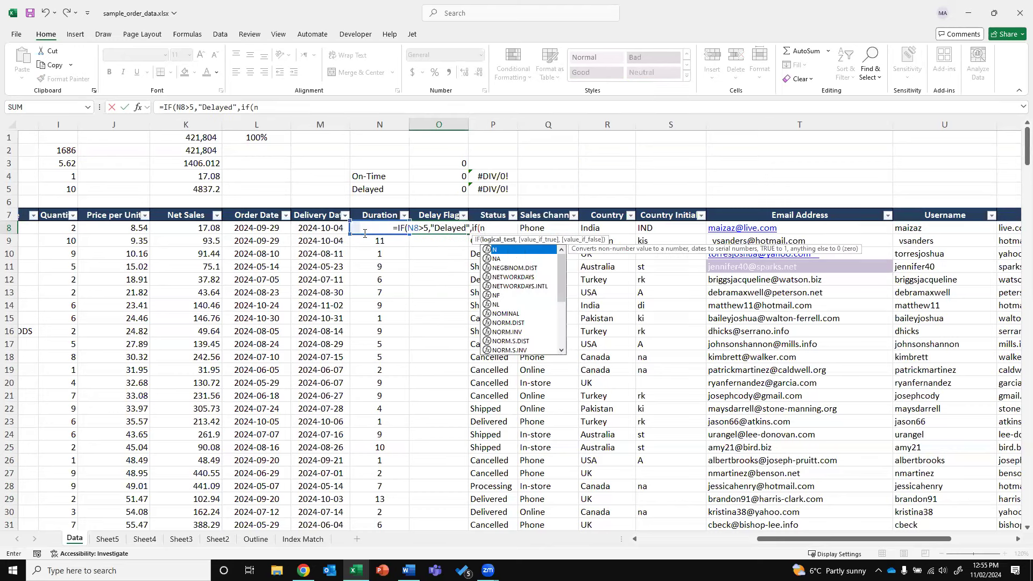
pyautogui.write('8')
pyautogui.write('<')
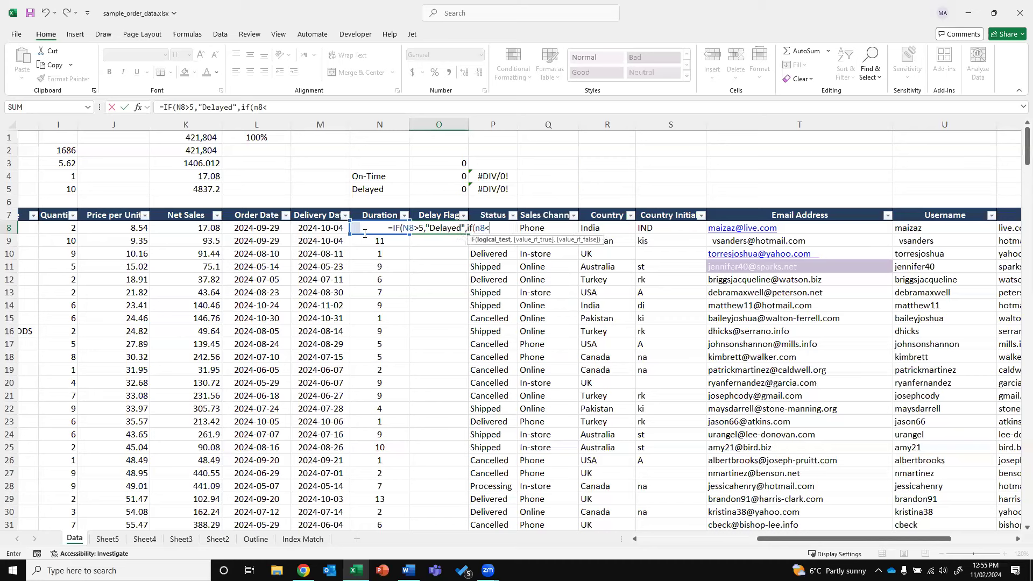
pyautogui.write('5,"')
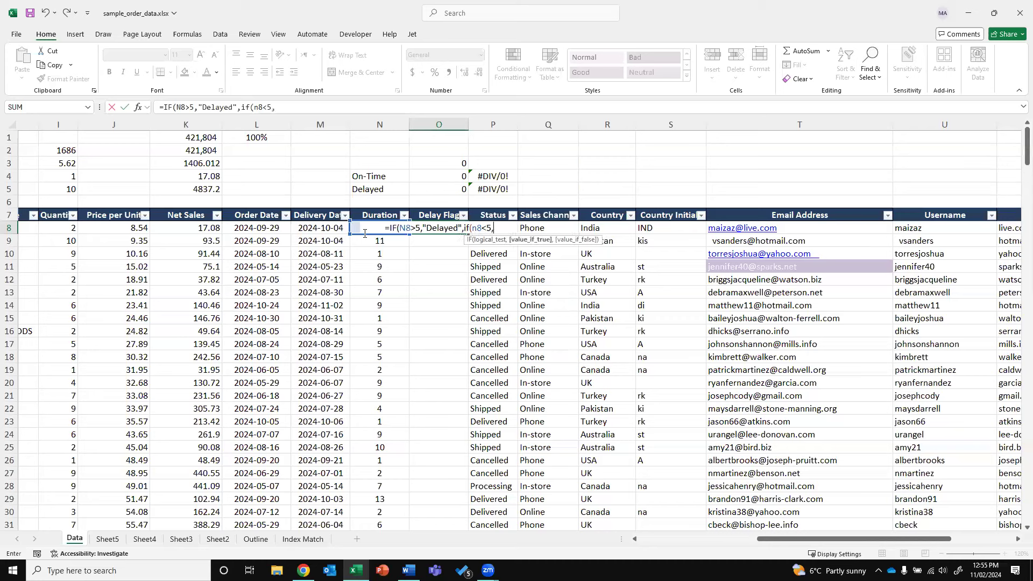
pyautogui.press('BackSpace')
pyautogui.press('BackSpace')
pyautogui.write(',"')
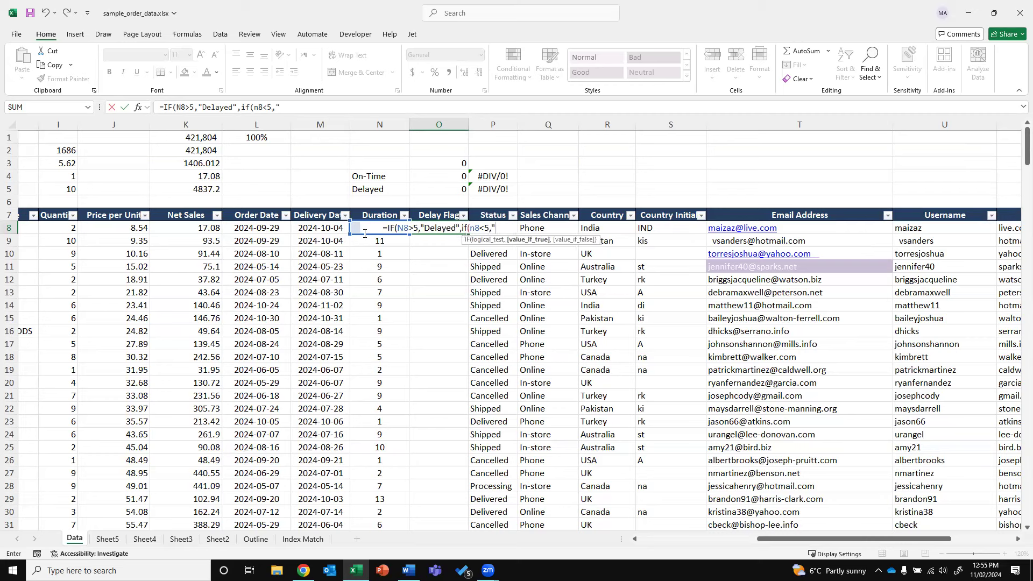
pyautogui.write('On Time"')
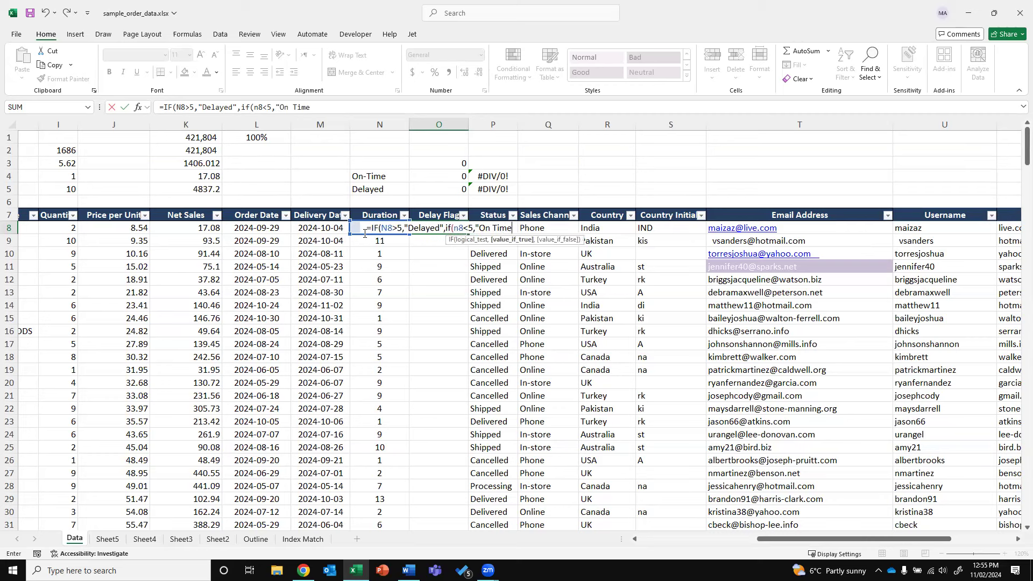
pyautogui.press('Return')
pyautogui.press('Return')
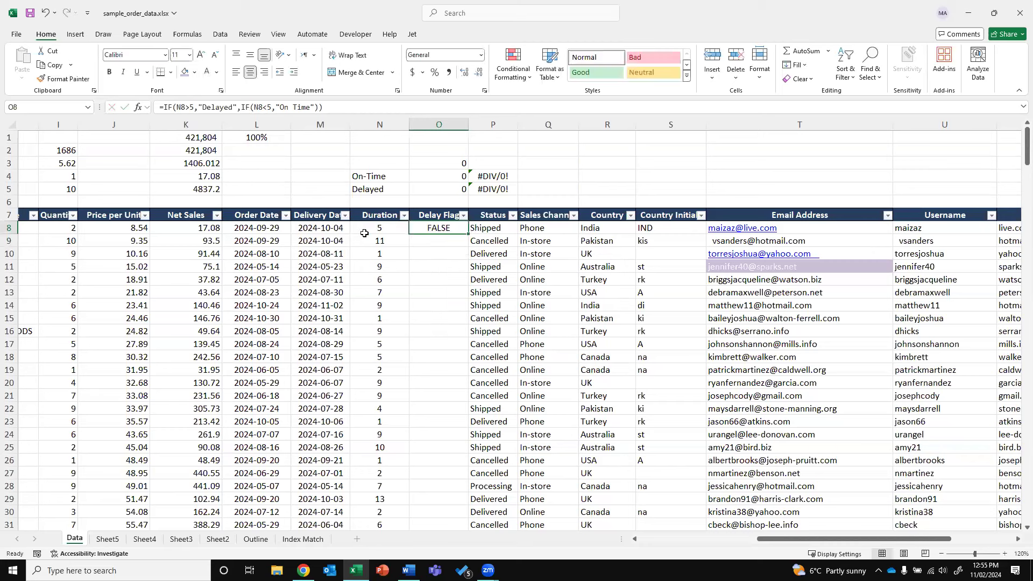
pyautogui.doubleClick(467, 235)
# Check the filled Delay Flag formulas in O9 and O10 and the On-Time/Delayed counts
pyautogui.click(460, 243)
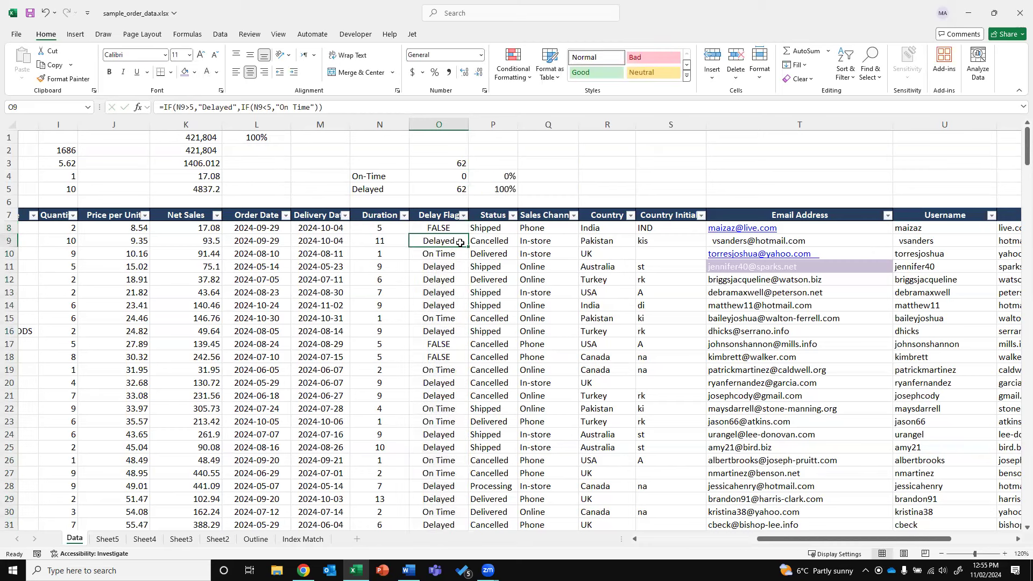
pyautogui.press('Down')
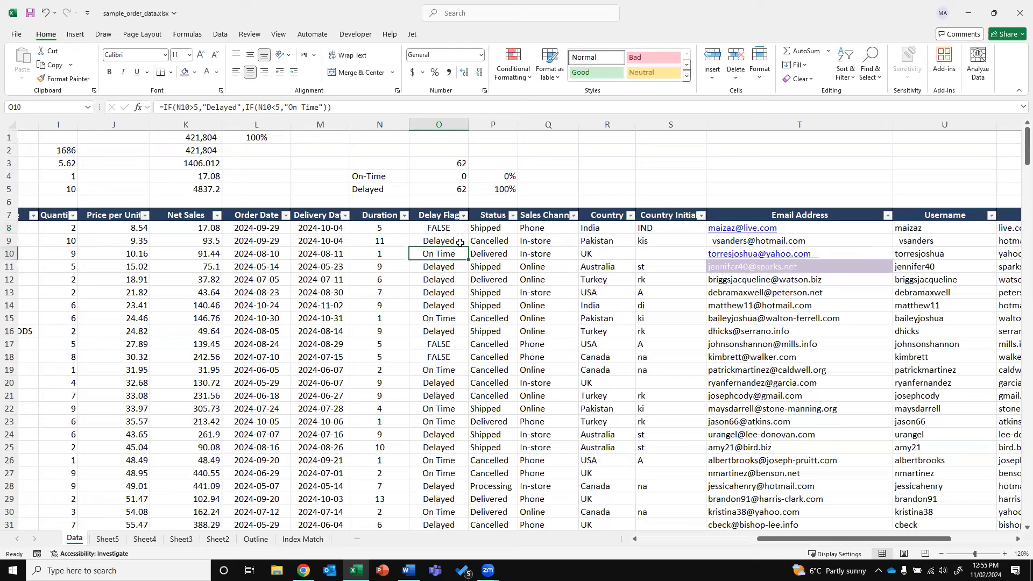
pyautogui.press('Up')
pyautogui.press('Up')
pyautogui.press('Up')
pyautogui.press('Up')
pyautogui.press('Up')
pyautogui.press('Up')
pyautogui.press('Up')
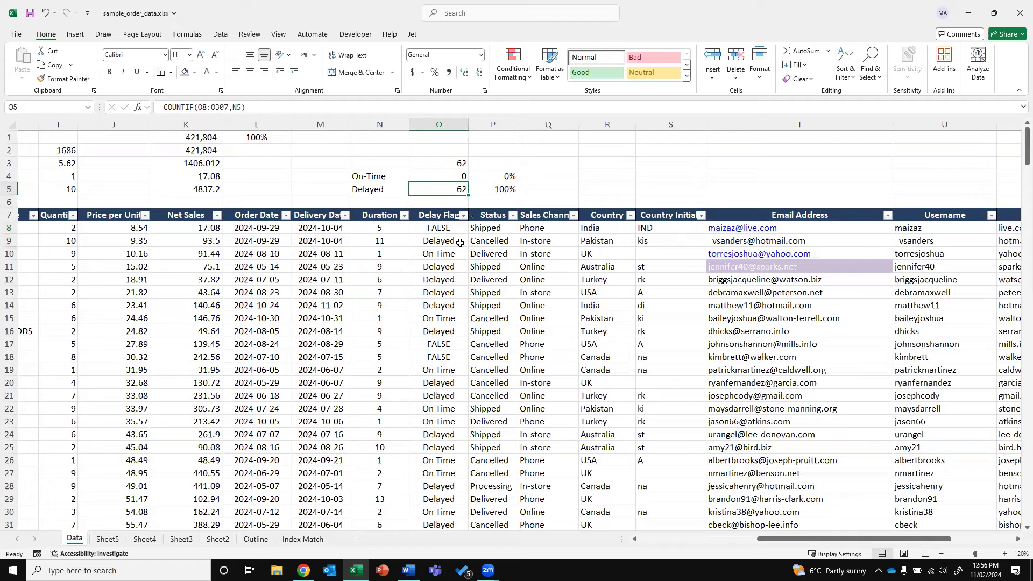
pyautogui.press('Down')
pyautogui.press('Down')
pyautogui.press('Down')
# Clear the Delay Flag results from O8 down to the end of the column
pyautogui.press('Down')
pyautogui.press('Down')
pyautogui.press('Down')
pyautogui.press('Up')
pyautogui.hotkey('ctrl', 'shift', 'Down')
pyautogui.press('Delete')
pyautogui.press('Up')
pyautogui.press('Down')
pyautogui.press('Left')
# Enter 7/5 in R2, where it shows as the date 07-May, then clear it
pyautogui.press('Up')
pyautogui.press('Up')
pyautogui.press('Up')
pyautogui.press('Up')
pyautogui.press('Up')
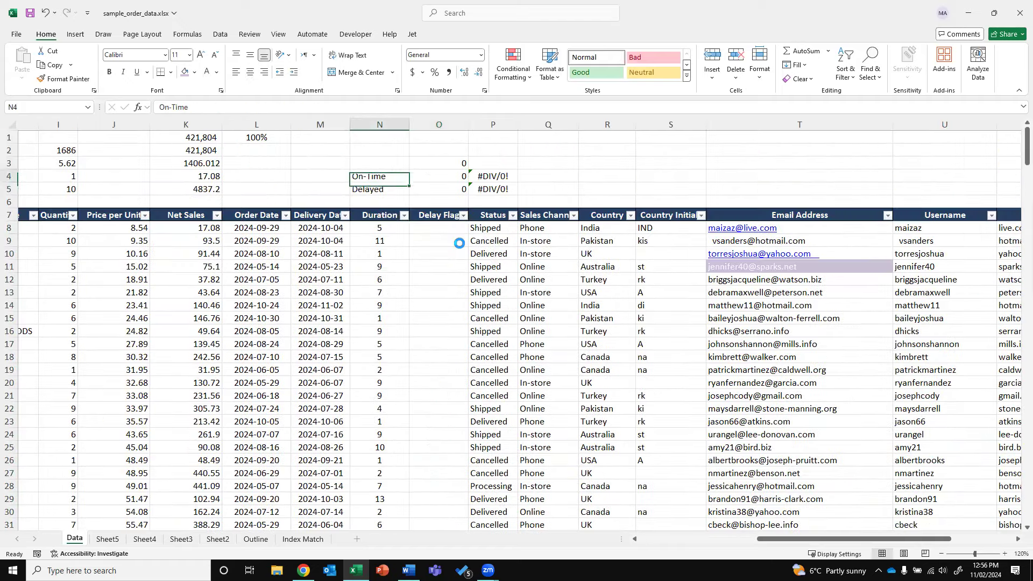
pyautogui.press('Right')
pyautogui.press('Right')
pyautogui.press('Right')
pyautogui.press('Right')
pyautogui.press('Up')
pyautogui.write('7/5')
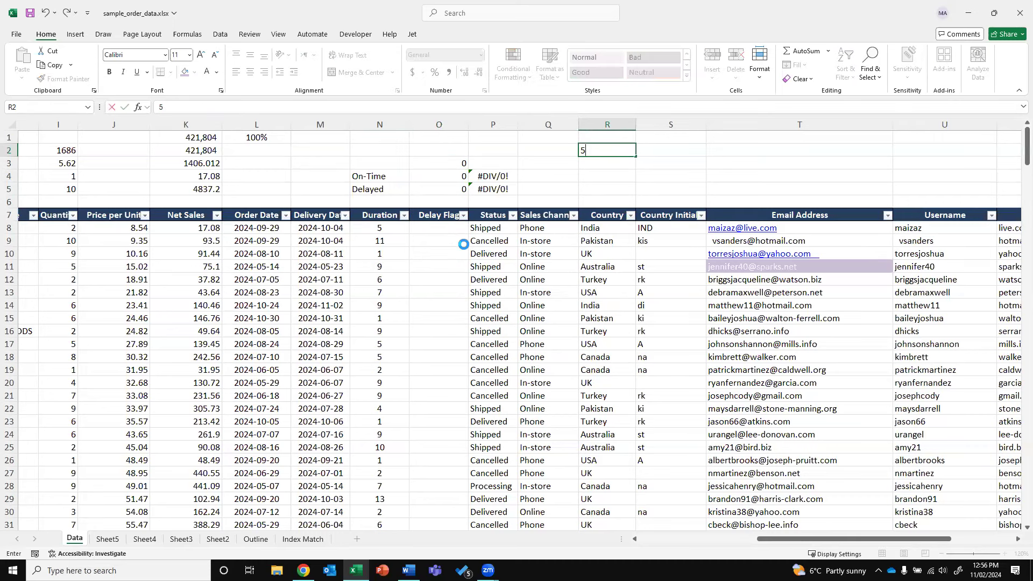
pyautogui.press('Tab')
pyautogui.press('Left')
pyautogui.press('Delete')
pyautogui.press('Right')
# Try entering 7/5 and 5-7 in Q2, switch it to General, then clear the converted date
pyautogui.press('Left')
pyautogui.press('Left')
pyautogui.write('7/5')
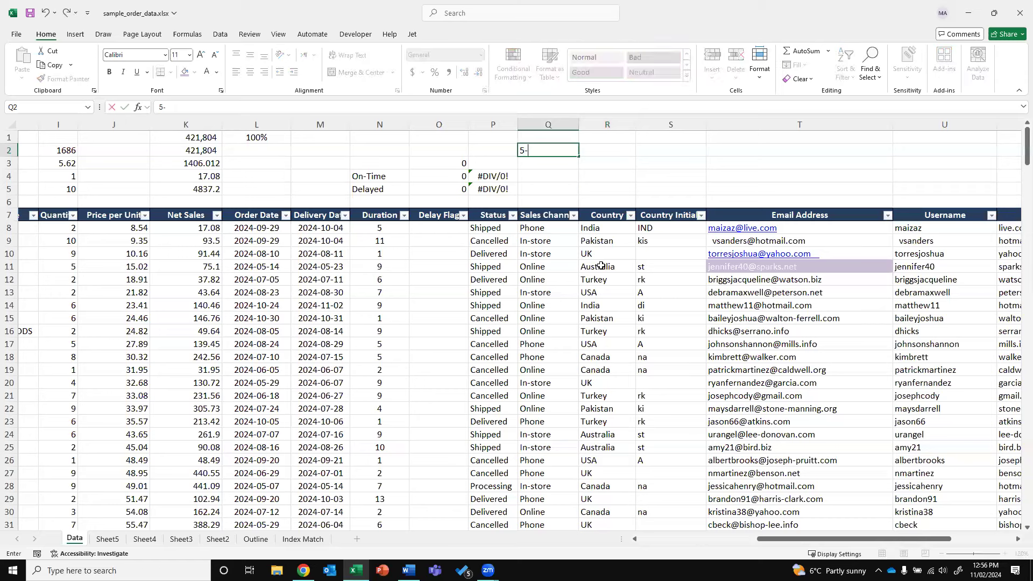
pyautogui.press('Return')
pyautogui.press('Up')
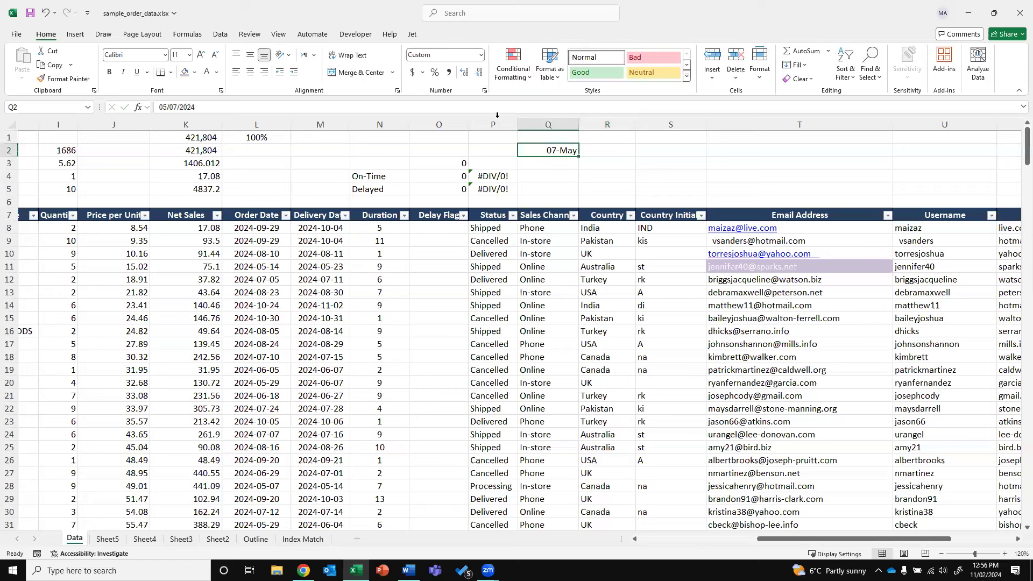
pyautogui.click(476, 56)
pyautogui.click(446, 75)
pyautogui.write('5-7')
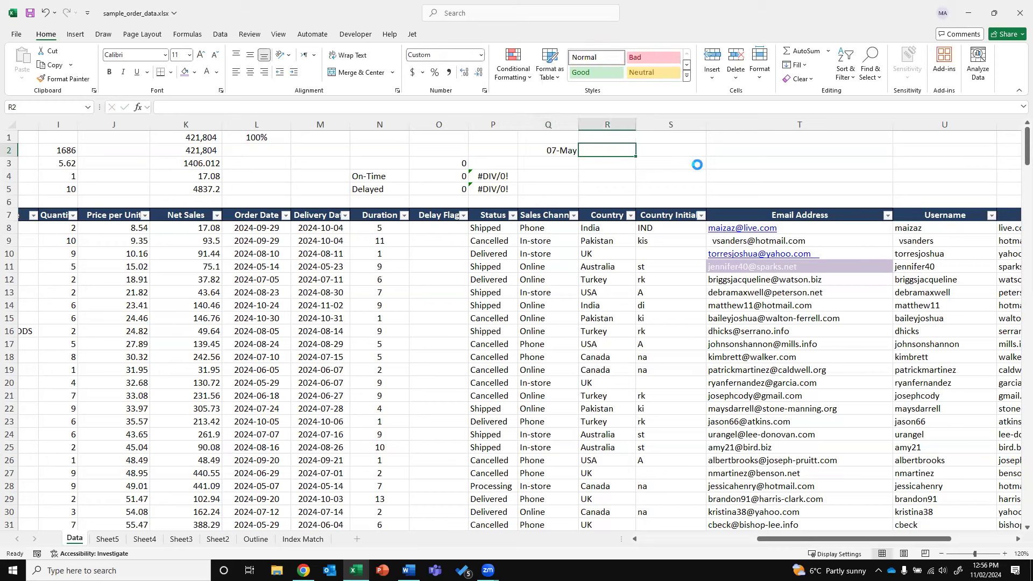
pyautogui.press('Left')
pyautogui.press('Delete')
# Format Q2:R6 as Text and enter 5-7 with the label On Time
pyautogui.moveTo(565, 151); pyautogui.dragTo(618, 202)
pyautogui.click(479, 56)
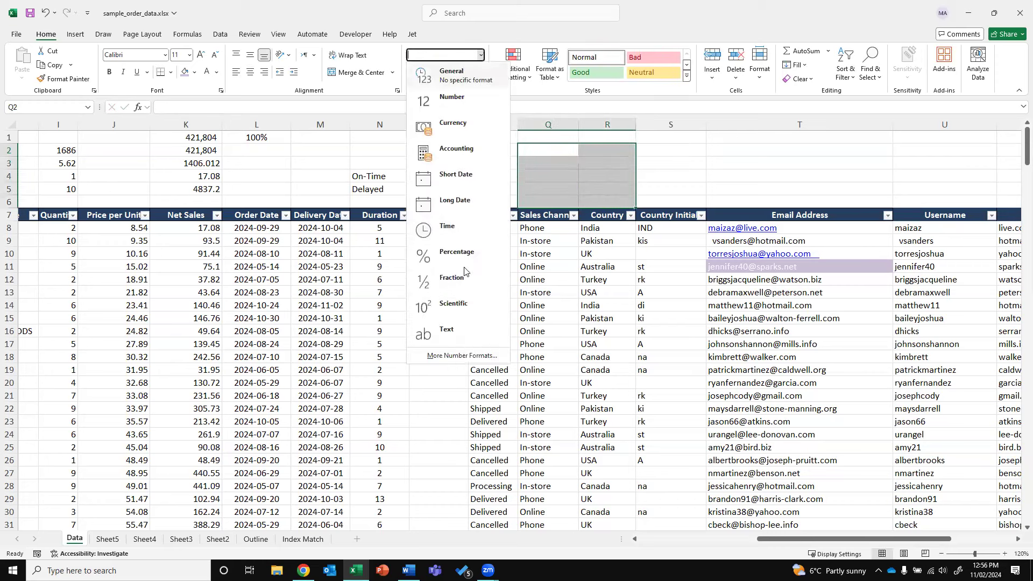
pyautogui.click(455, 334)
pyautogui.click(548, 147)
pyautogui.write('5-7')
pyautogui.press('Tab')
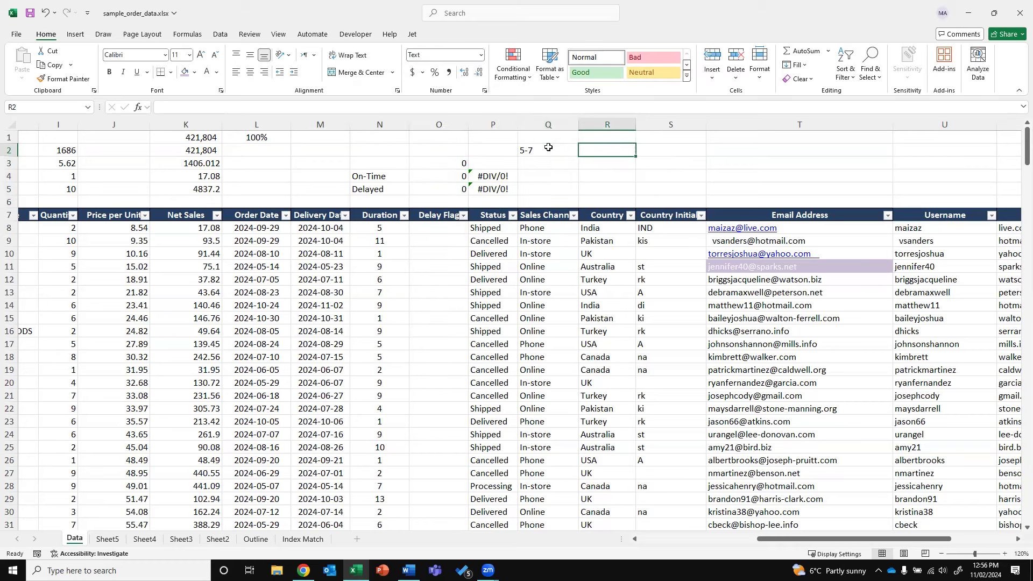
pyautogui.write('On Time')
pyautogui.press('Return')
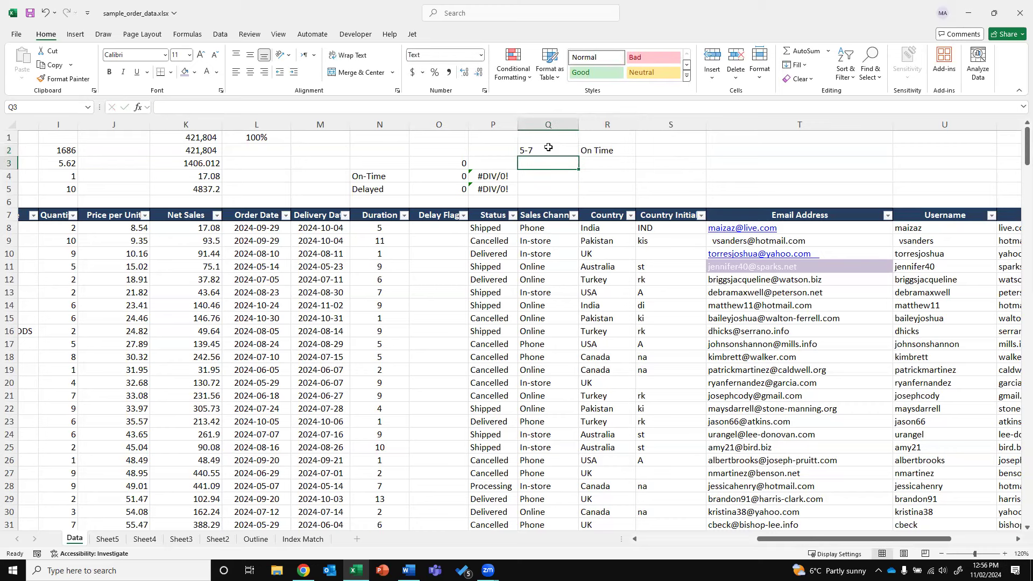
# Add the legend row 1-4 labelled Early
pyautogui.write('1-5')
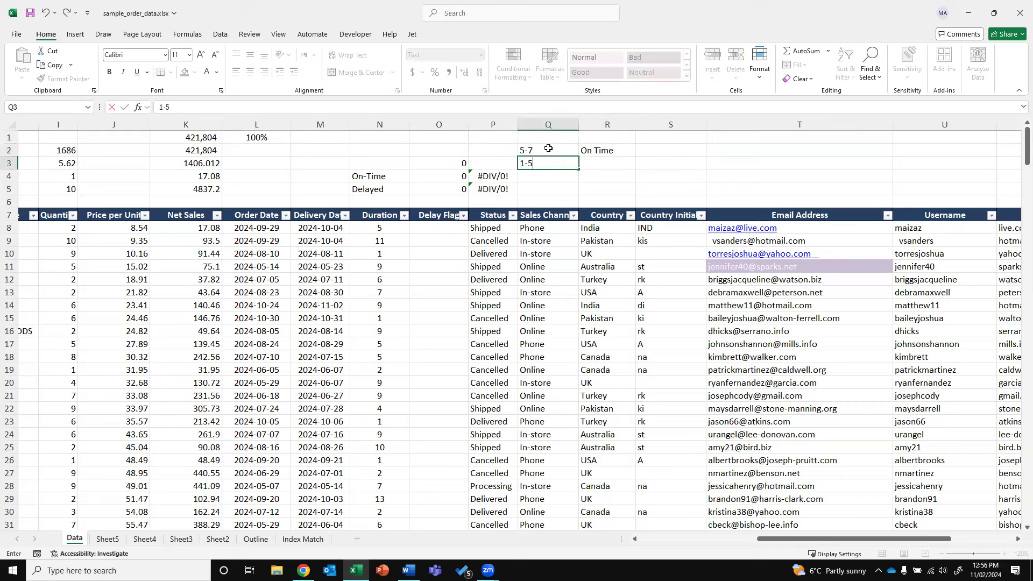
pyautogui.press('BackSpace')
pyautogui.write('4')
pyautogui.press('Tab')
pyautogui.write('Early')
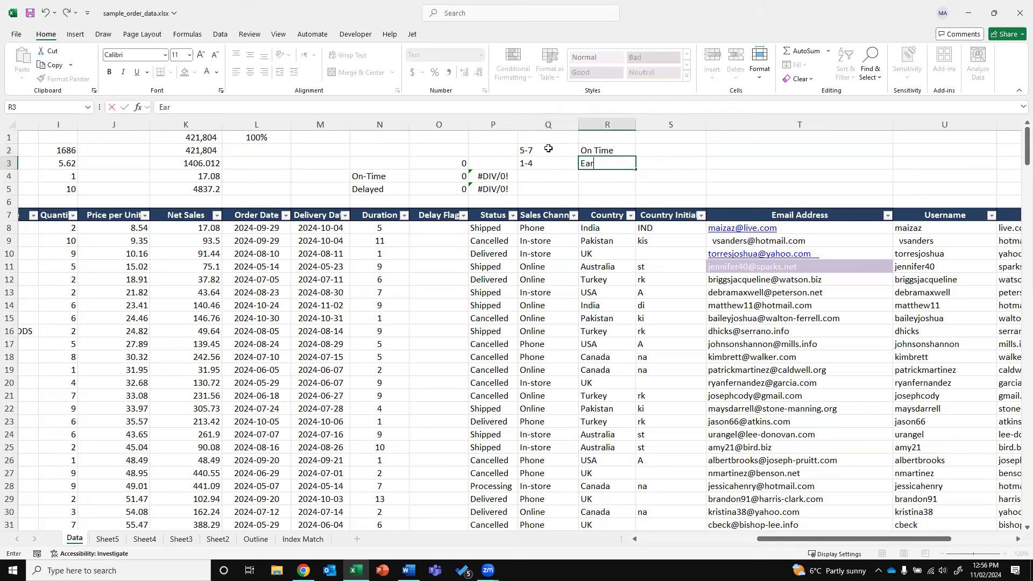
pyautogui.press('BackSpace')
pyautogui.write('y')
pyautogui.press('Return')
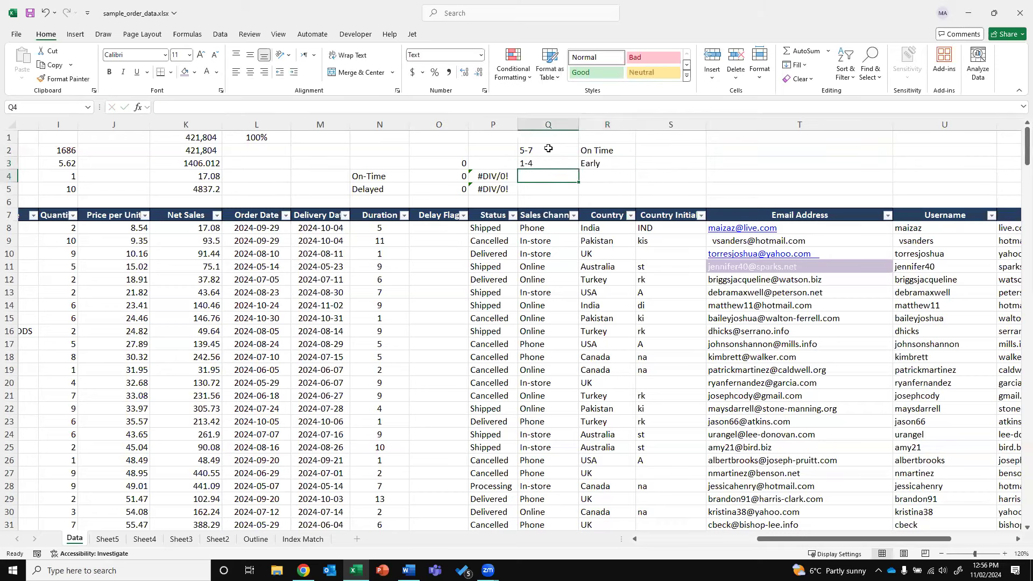
# Add the legend row >7 labelled Delayed
pyautogui.write('>7')
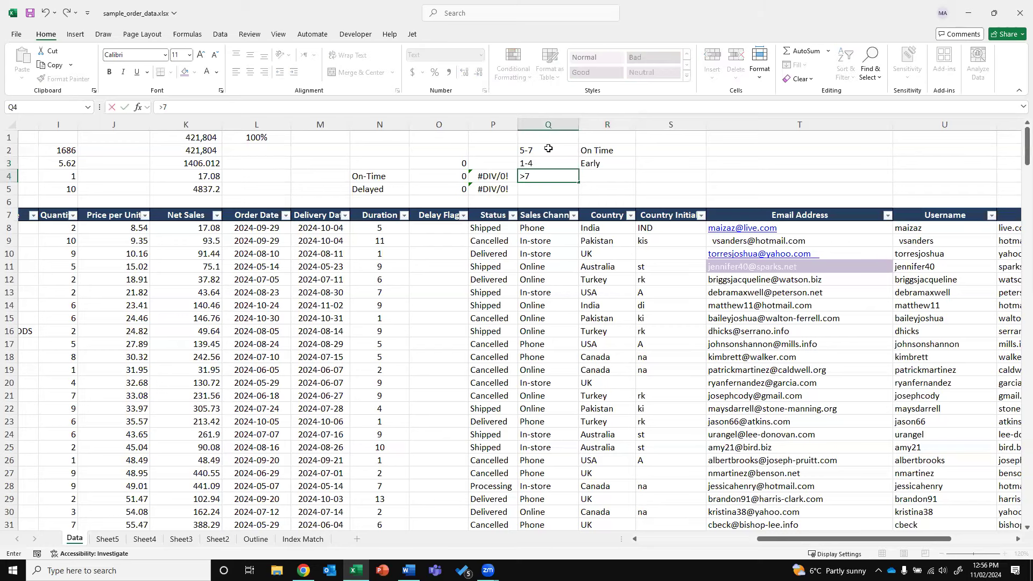
pyautogui.press('Tab')
pyautogui.write('Delayed')
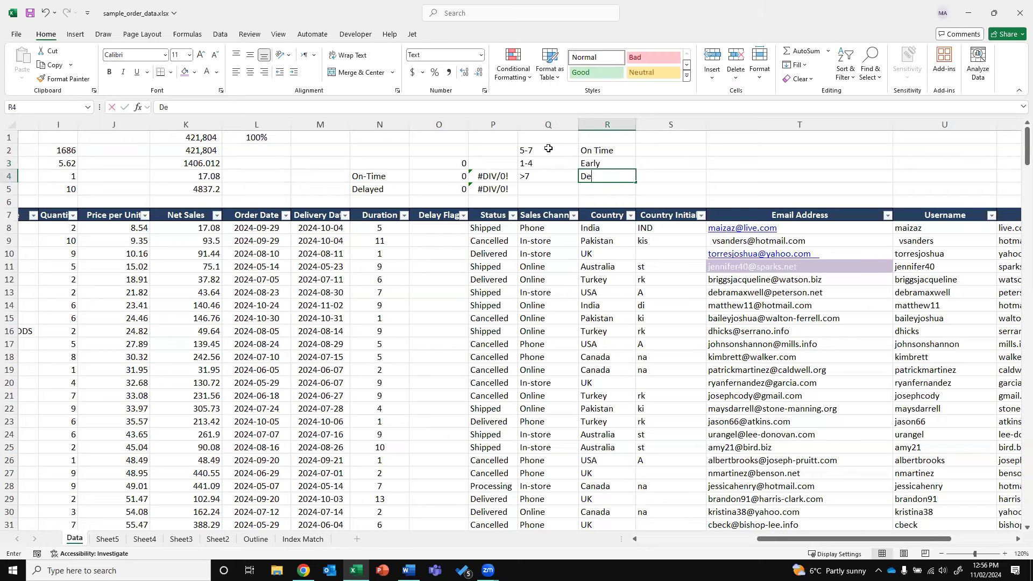
pyautogui.hotkey('ctrl', 'Return')
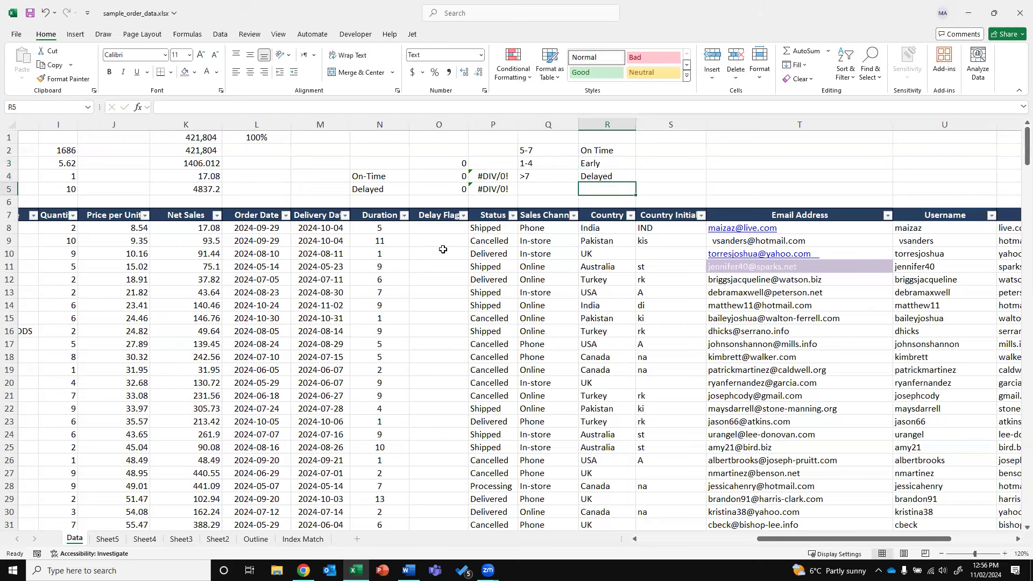
pyautogui.click(429, 227)
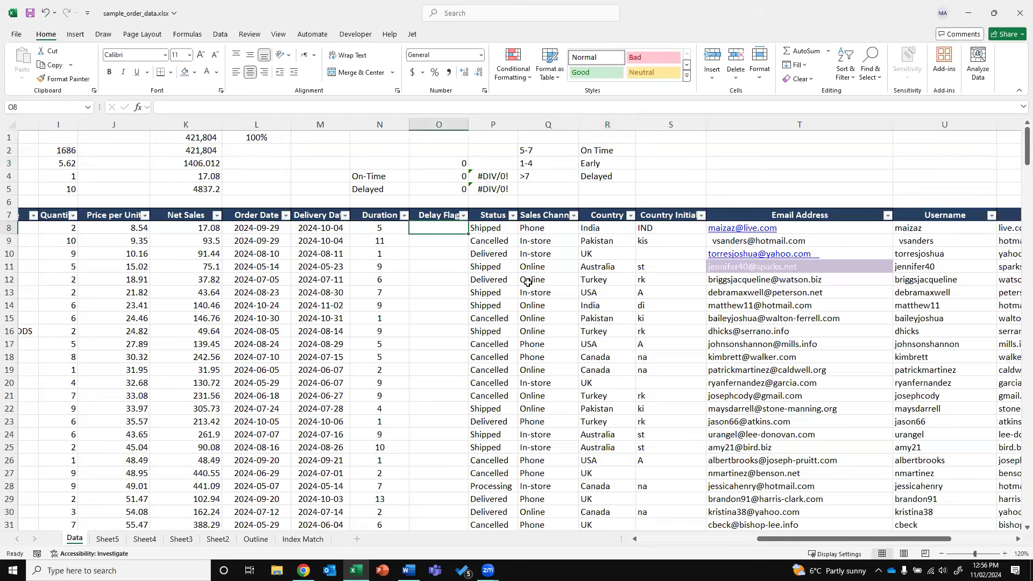
# Type the nested IF/AND formula in O8 using N8: 1–4 early, 5–7 On-Time, >7 Delayed
pyautogui.write('=if(')
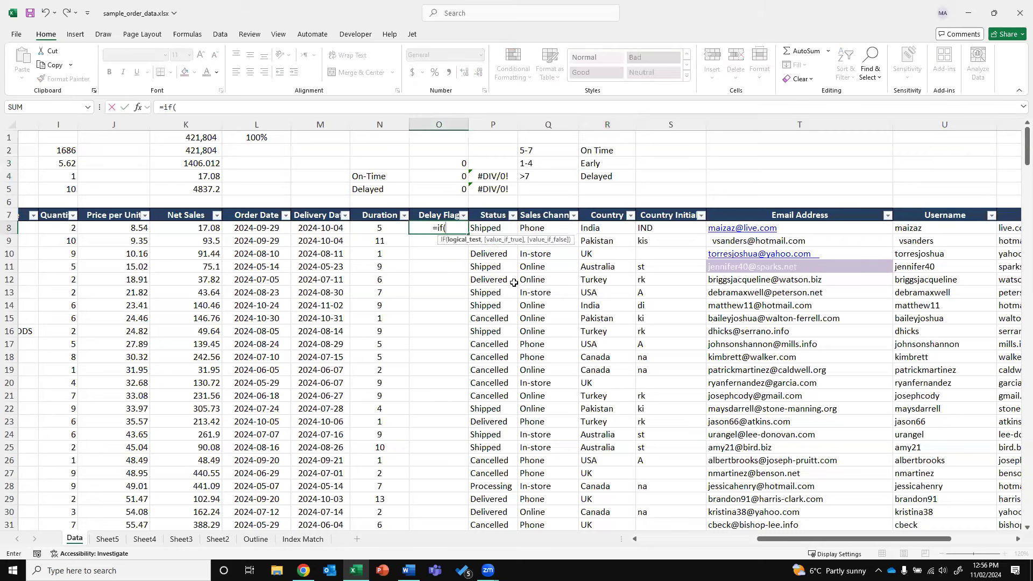
pyautogui.click(380, 229)
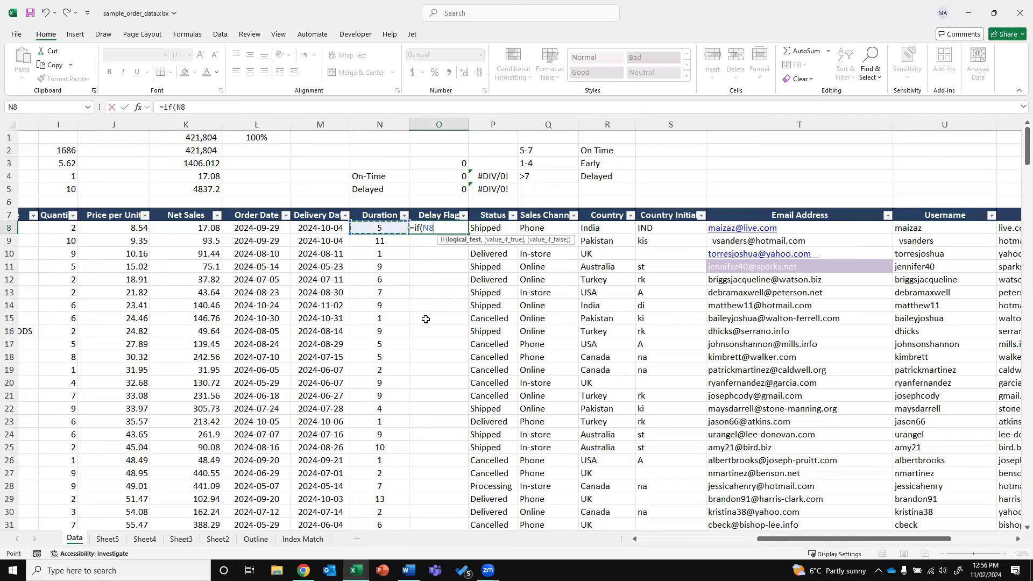
pyautogui.press('BackSpace')
pyautogui.press('BackSpace')
pyautogui.press('BackSpace')
pyautogui.press('BackSpace')
pyautogui.press('BackSpace')
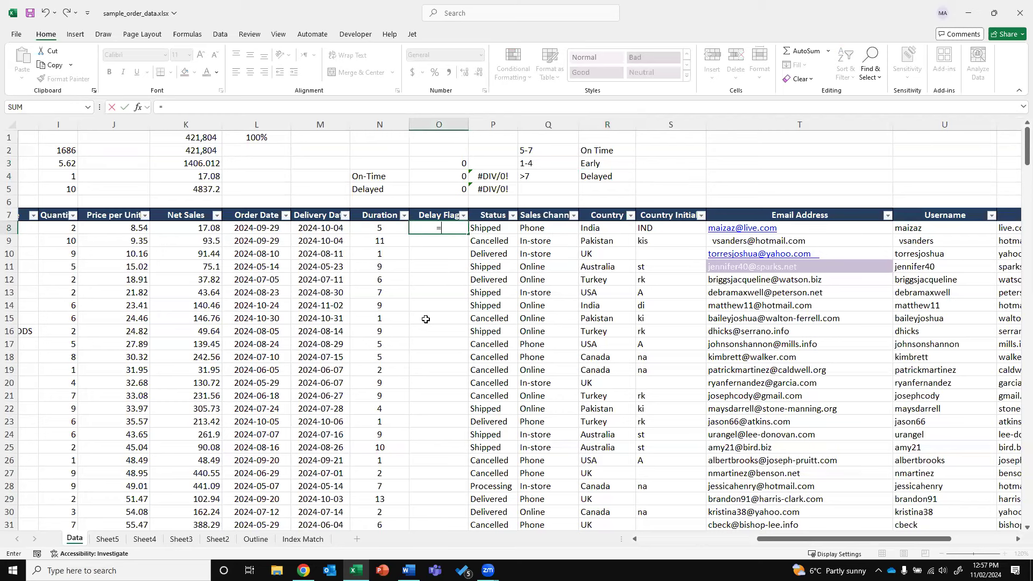
pyautogui.write('IF(AN')
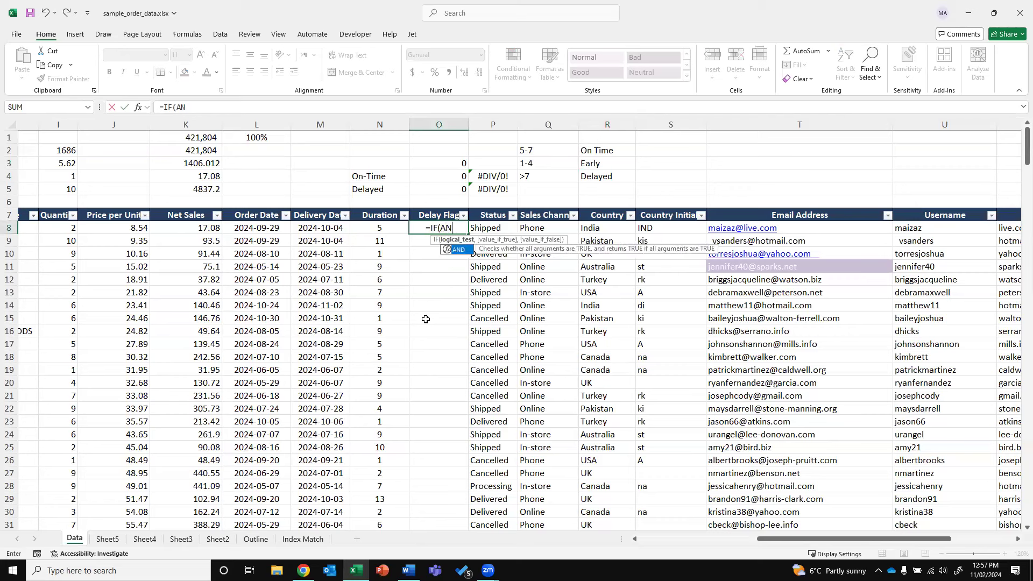
pyautogui.write('D(')
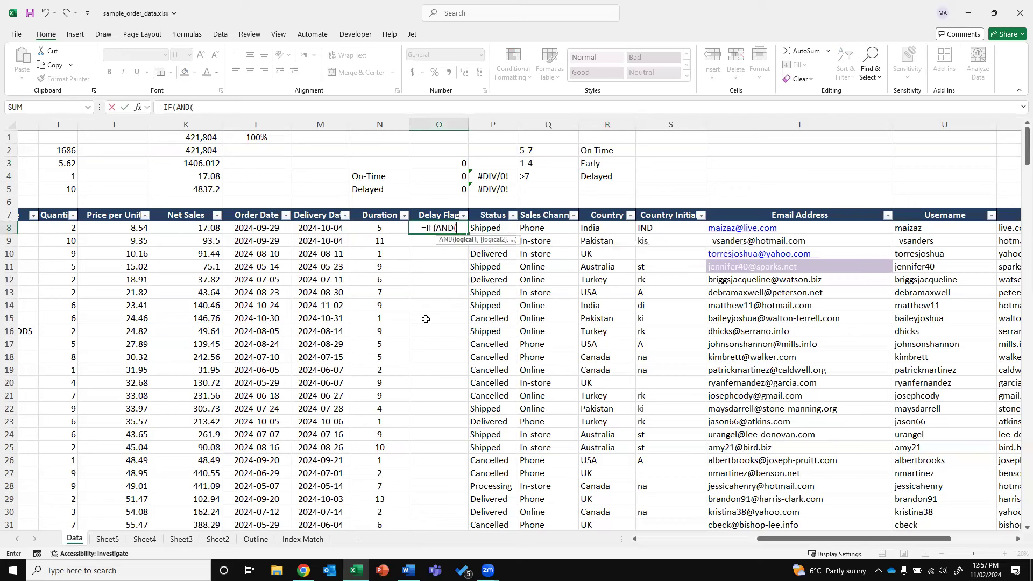
pyautogui.click(373, 229)
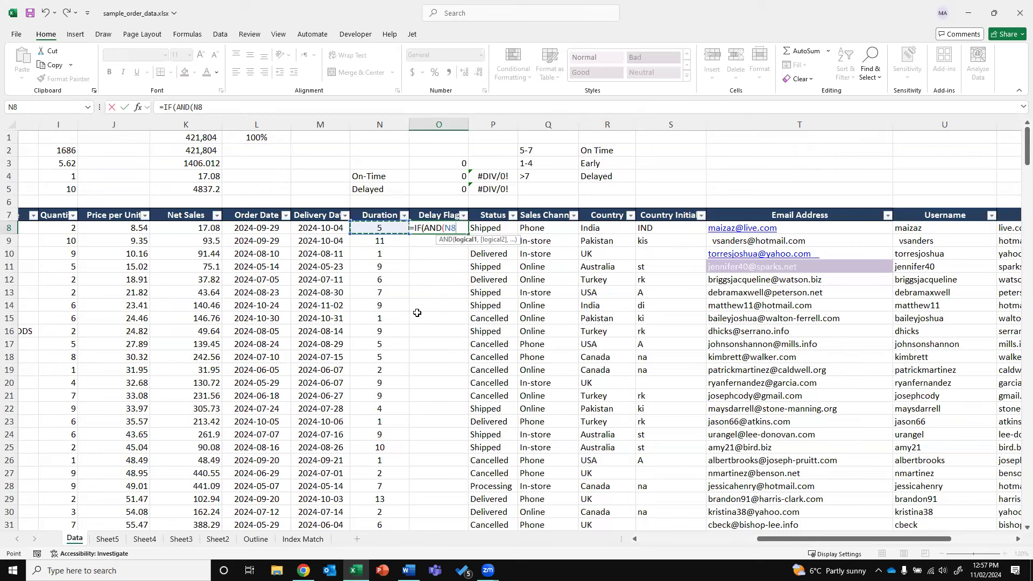
pyautogui.write('>=')
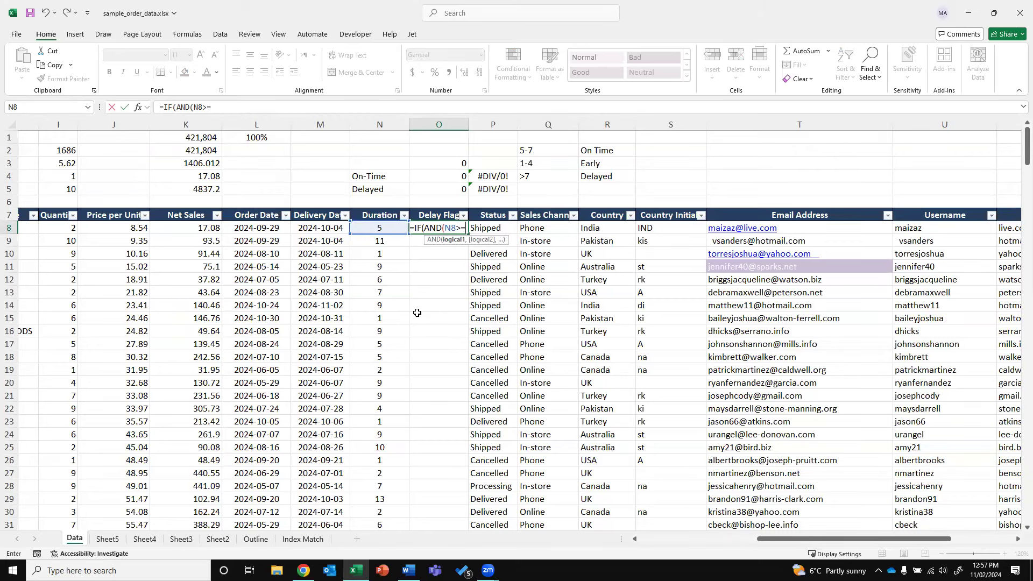
pyautogui.write('1,')
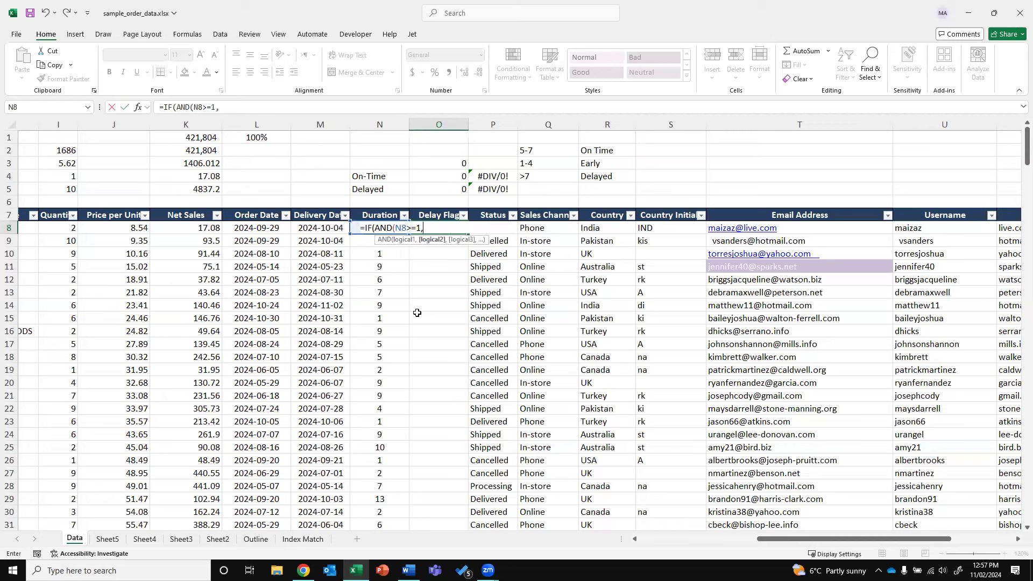
pyautogui.write('N')
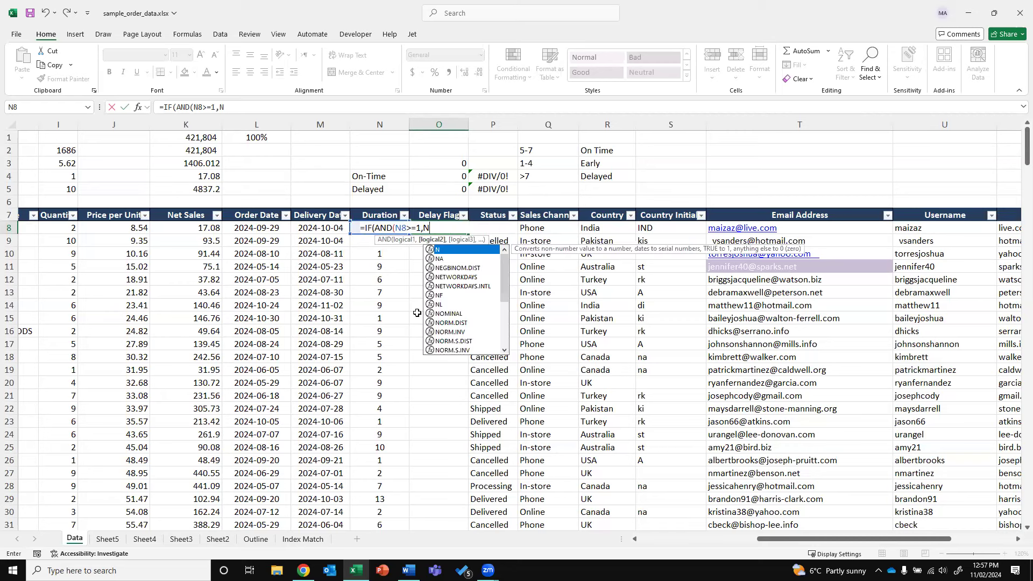
pyautogui.write('8<=4')
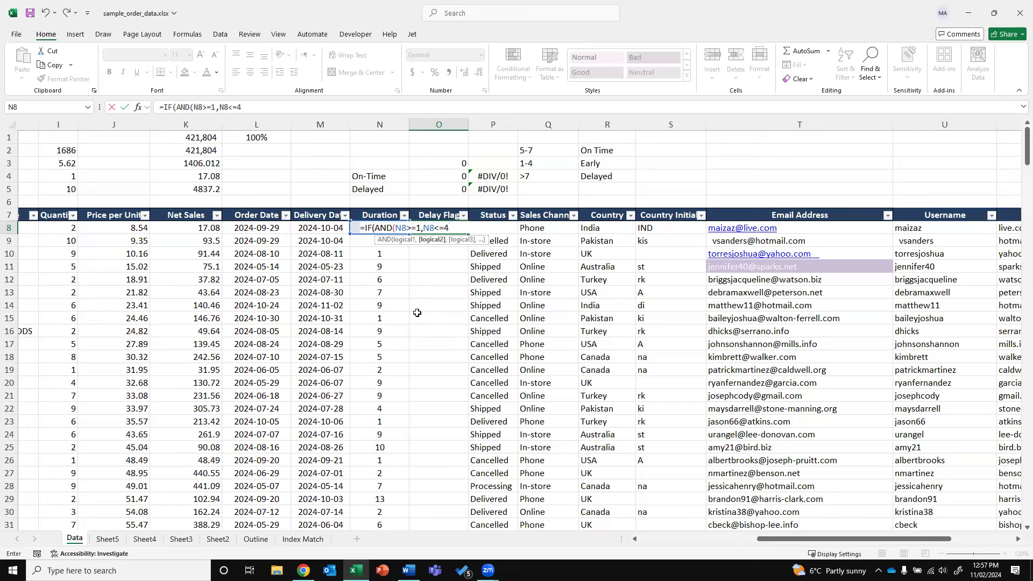
pyautogui.write('),"early')
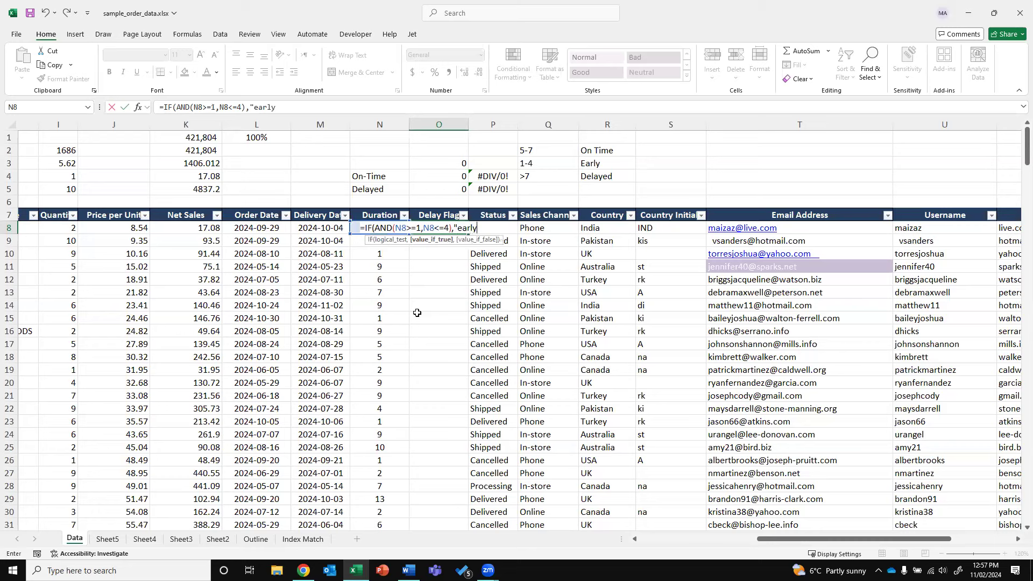
pyautogui.write('",if')
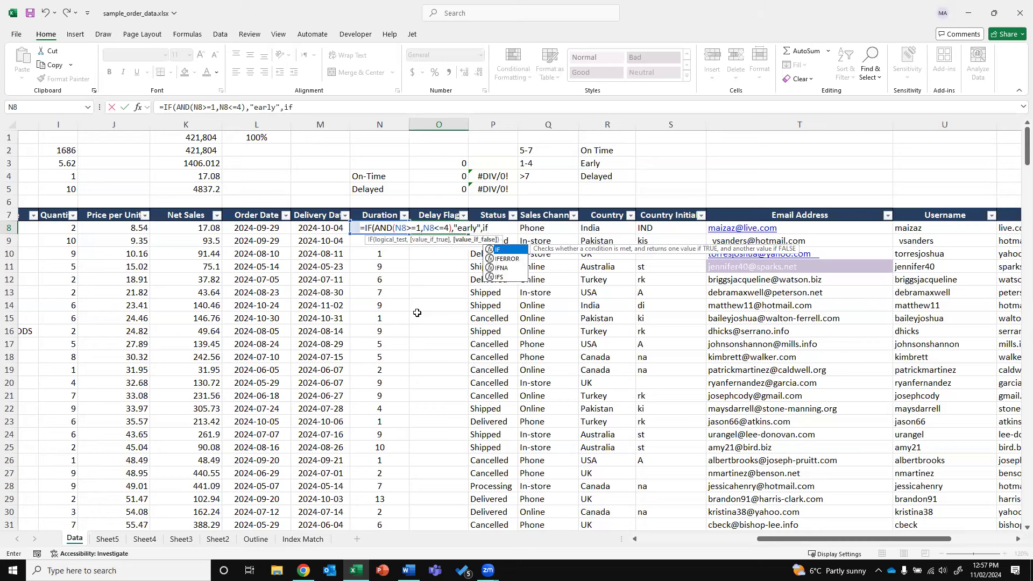
pyautogui.write('(and(')
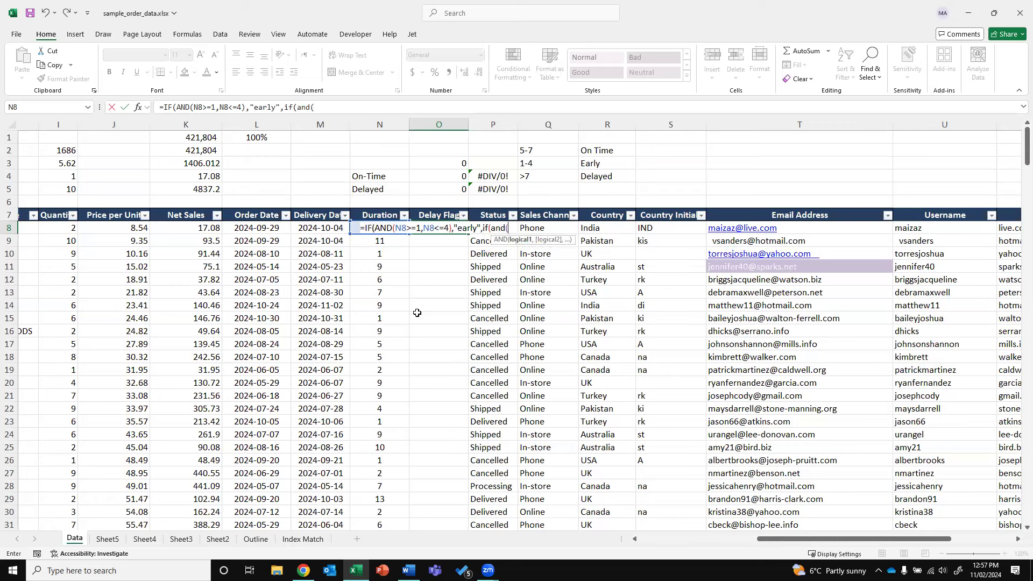
pyautogui.write('n8')
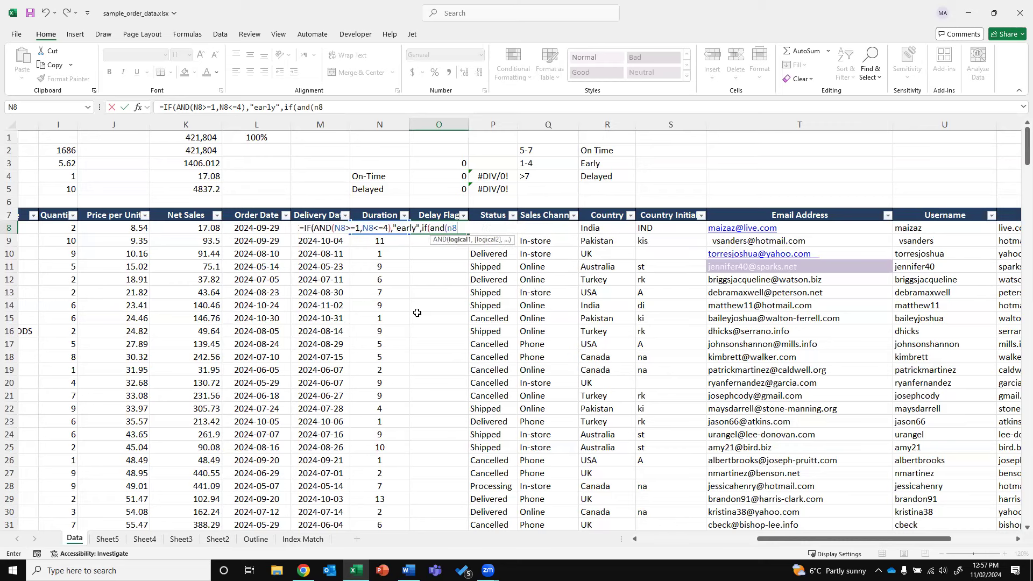
pyautogui.write('>=5,n')
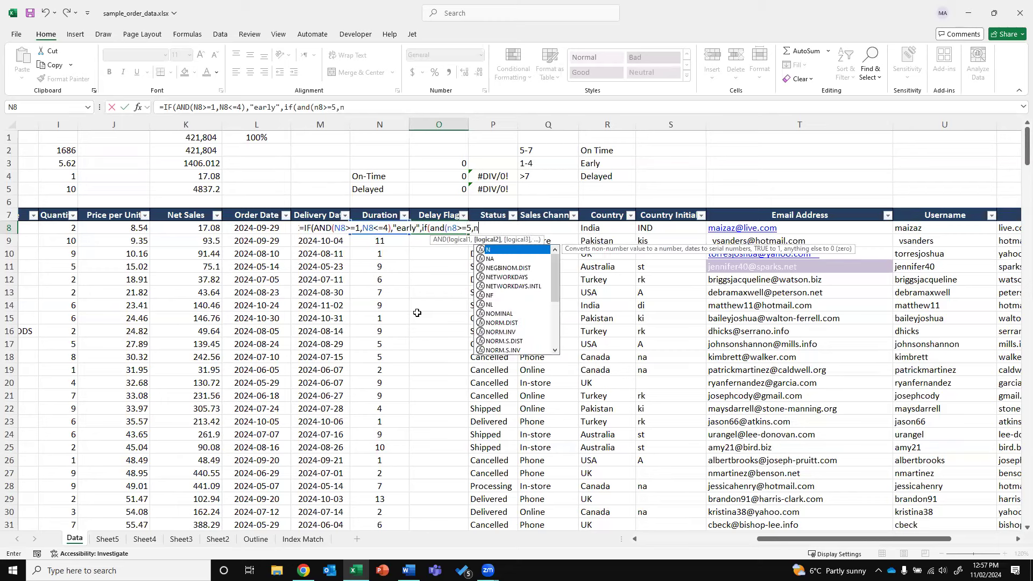
pyautogui.write('8<=7')
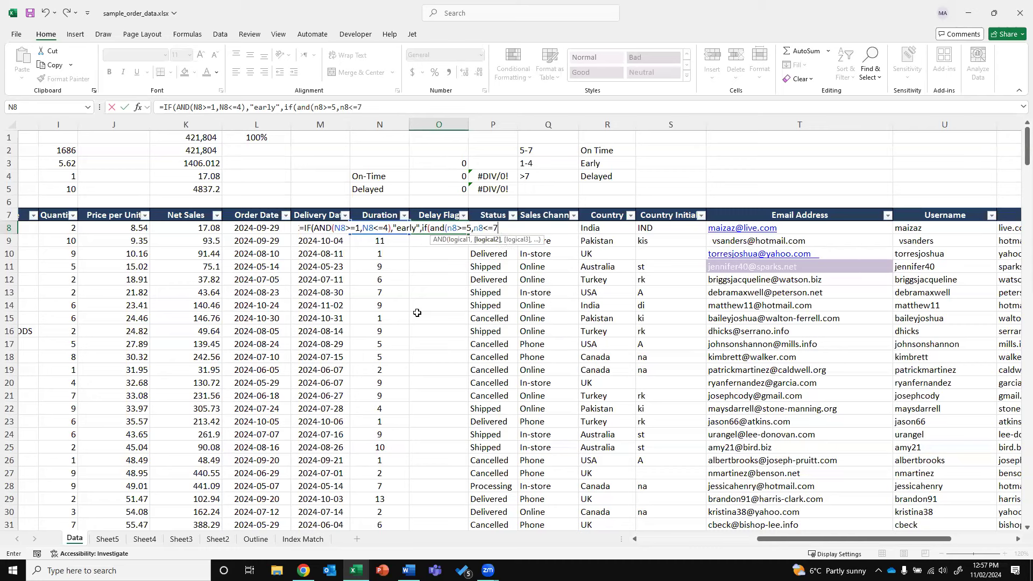
pyautogui.write('),"')
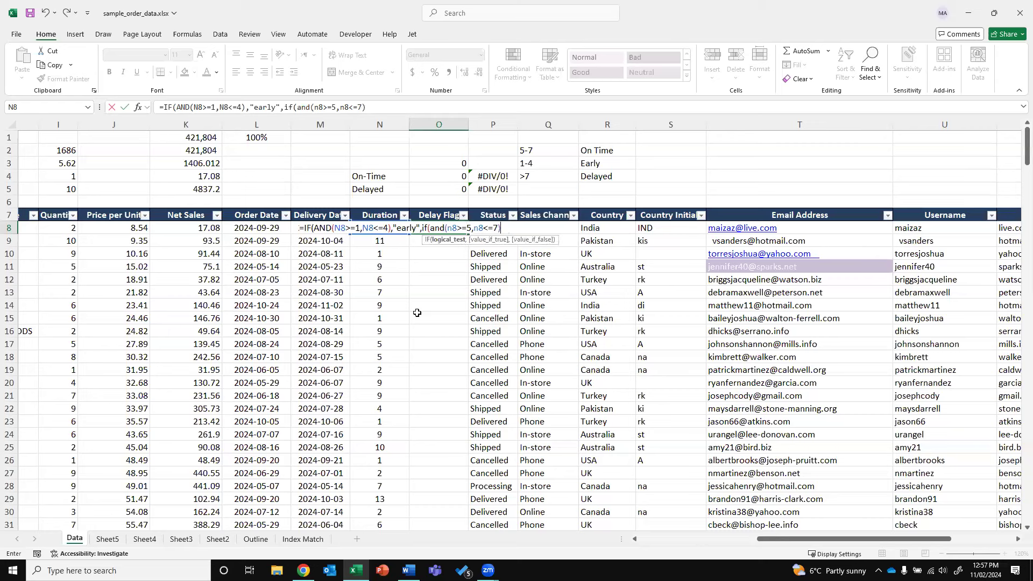
pyautogui.write('On')
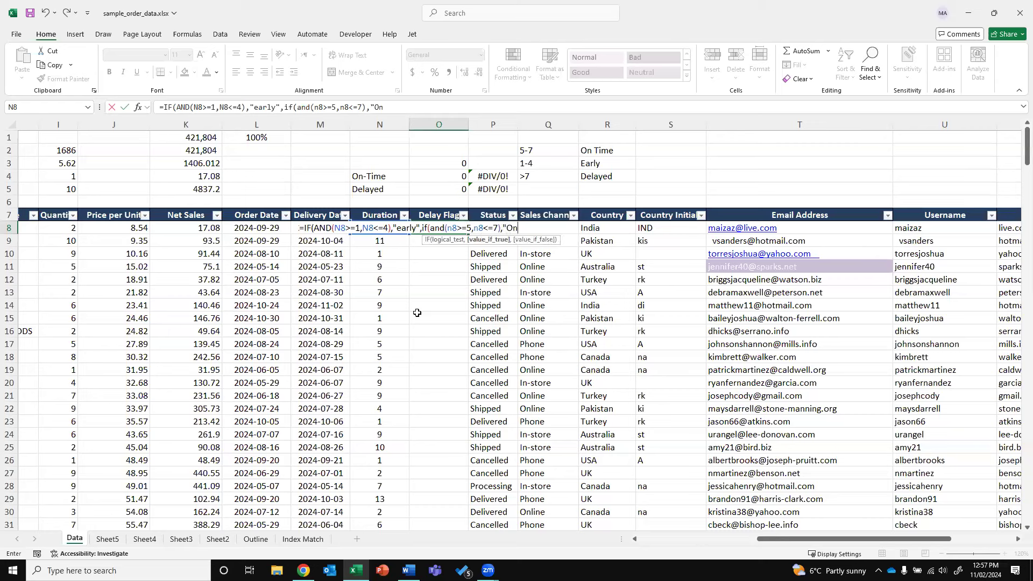
pyautogui.write('-Time",')
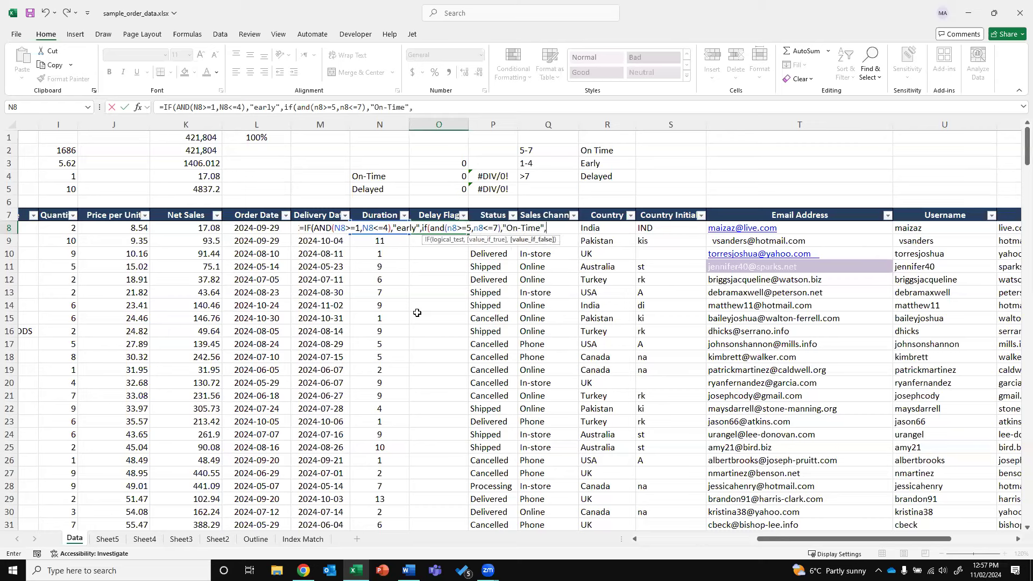
pyautogui.write('if')
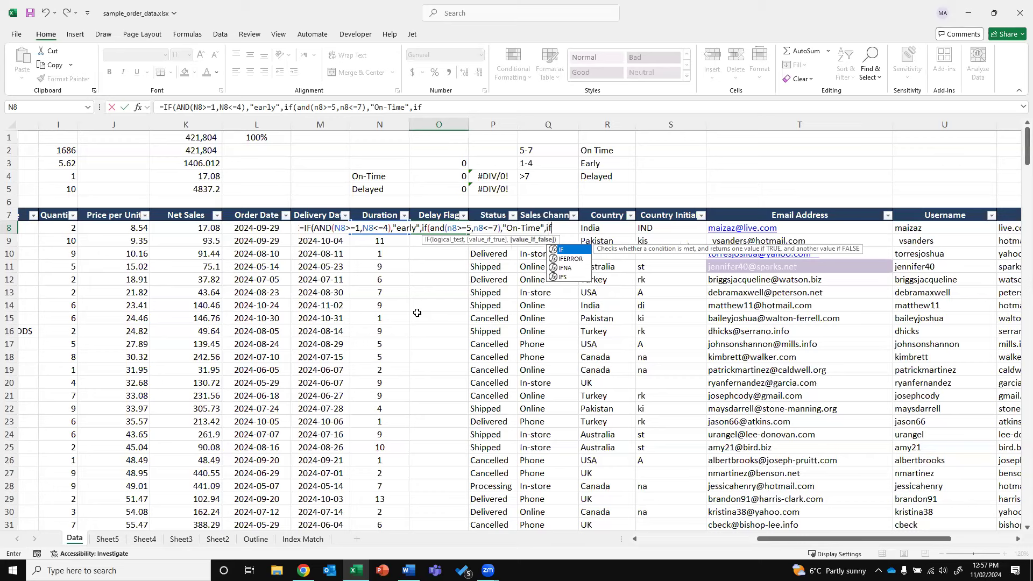
pyautogui.write('(n8')
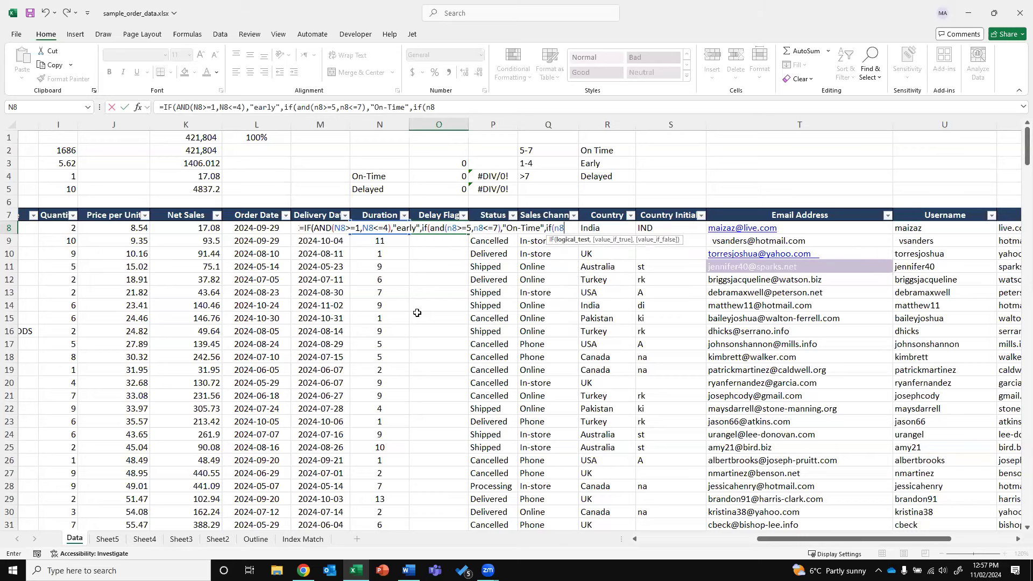
pyautogui.write('>7,"Delayed"')
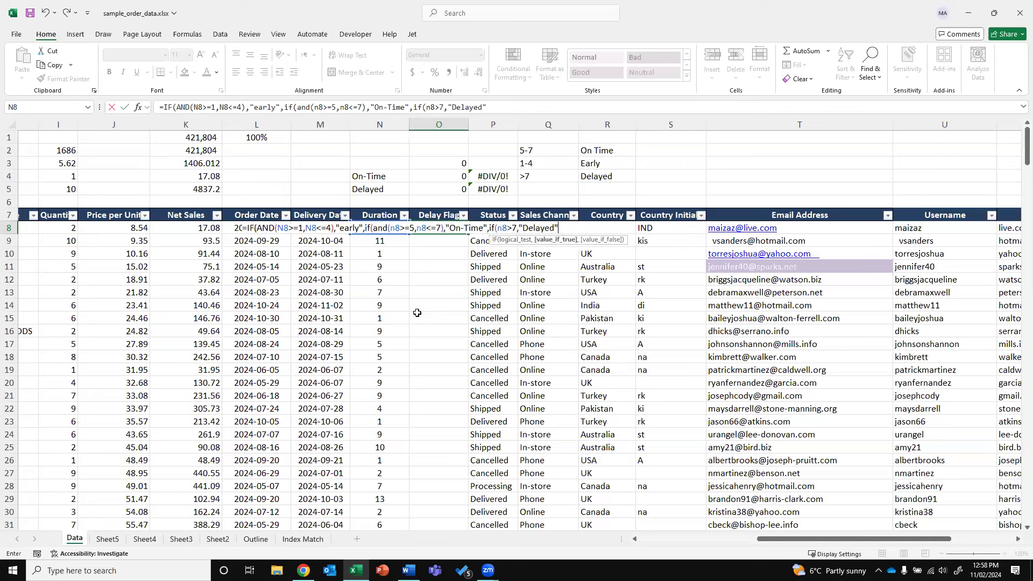
# Commit the O8 formula, accept Excel's correction, and capitalise early to Early
pyautogui.press('Return')
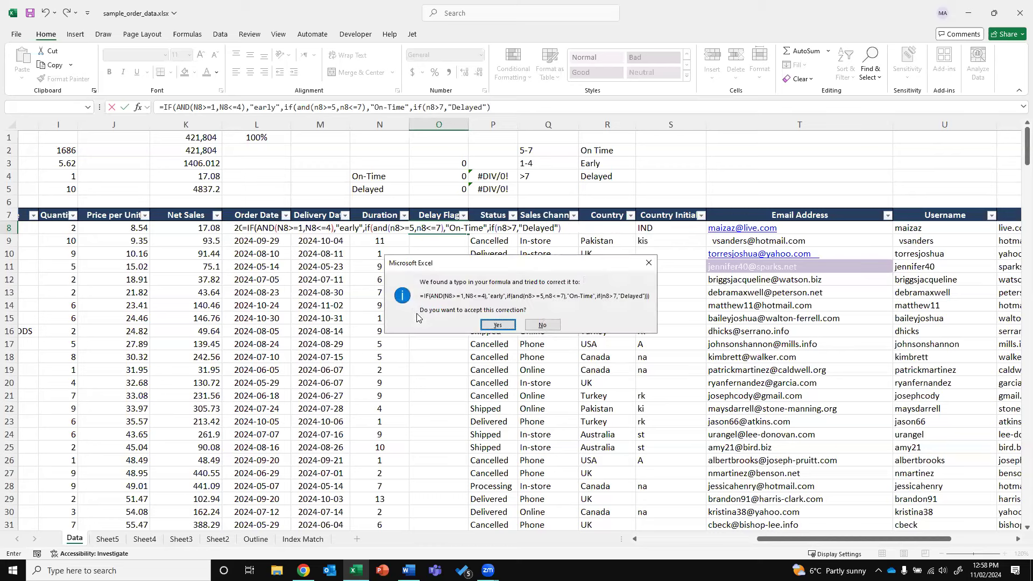
pyautogui.press('Return')
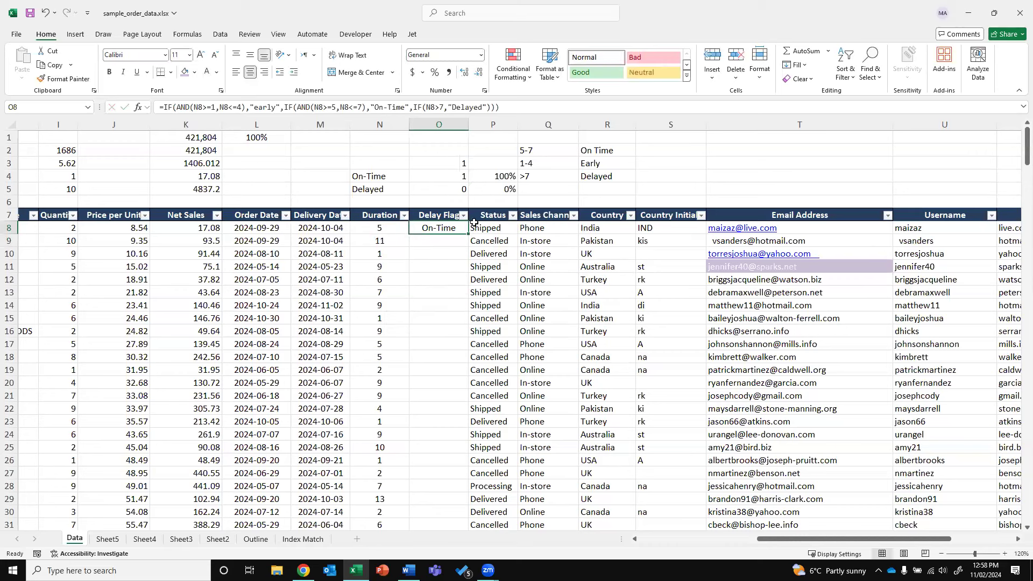
pyautogui.click(259, 107)
pyautogui.press('BackSpace')
pyautogui.write('E')
pyautogui.press('Return')
# Fill the Delay Flag formula down column O and spot-check the flags for rows 8–10
pyautogui.doubleClick(467, 235)
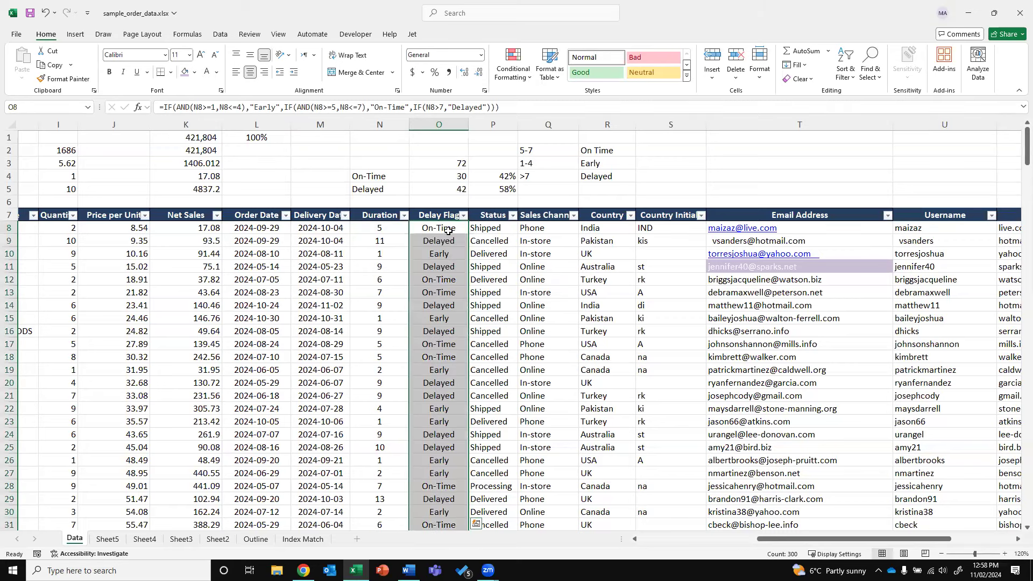
pyautogui.click(393, 224)
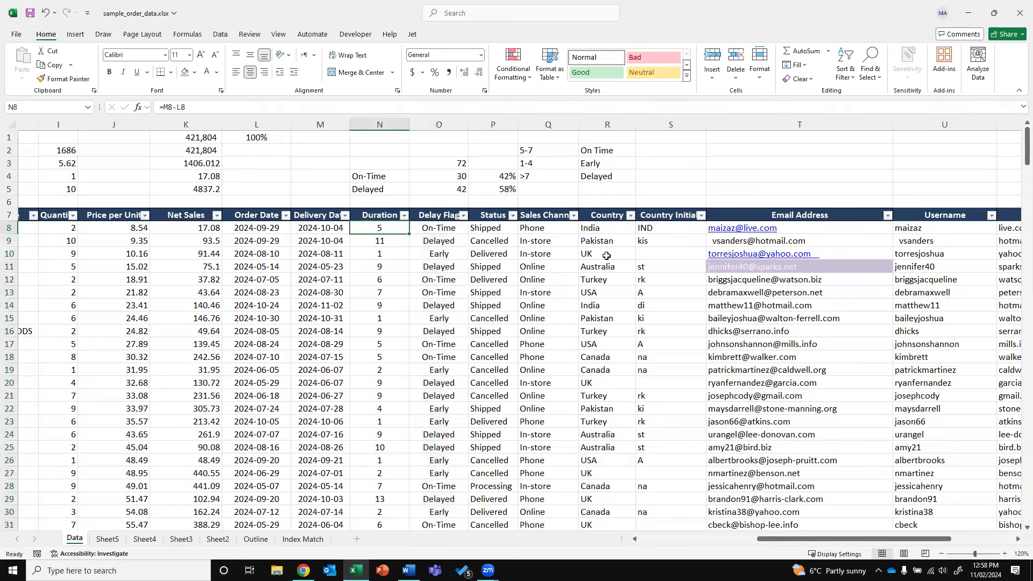
pyautogui.press('Right')
pyautogui.press('Down')
pyautogui.press('Left')
pyautogui.press('Right')
pyautogui.press('Down')
pyautogui.press('Left')
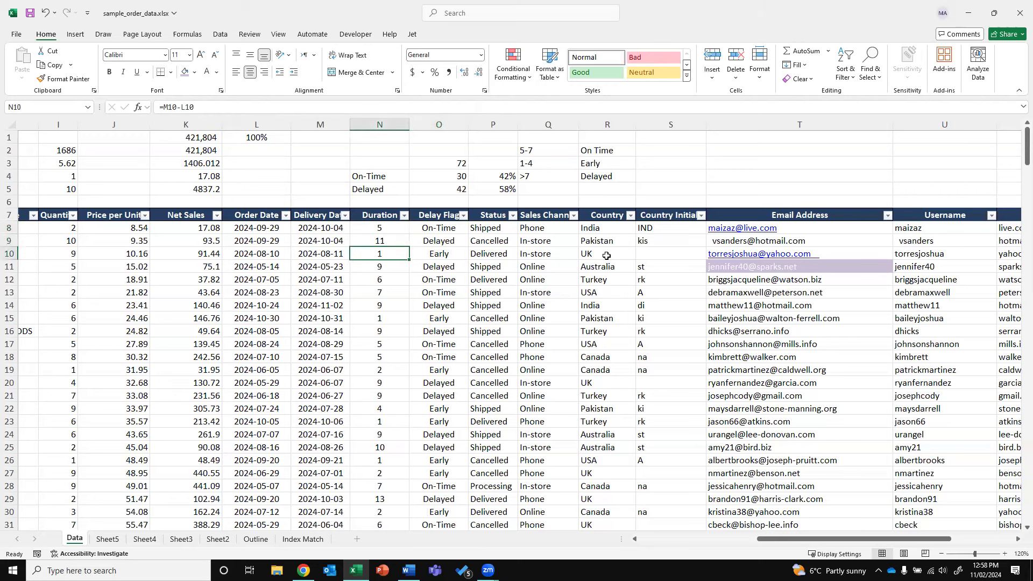
pyautogui.press('Right')
pyautogui.press('Up')
pyautogui.press('Up')
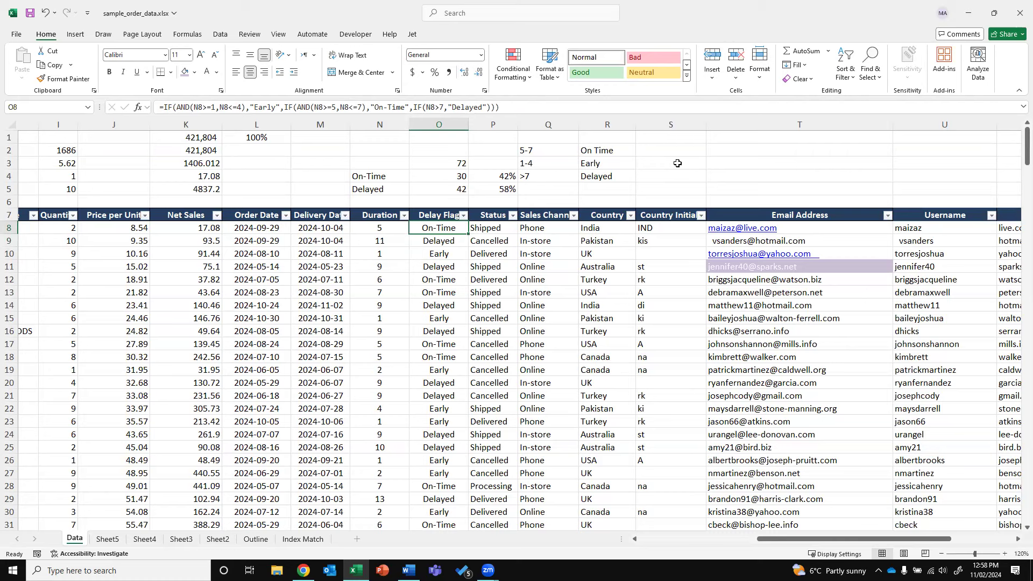
pyautogui.click(403, 224)
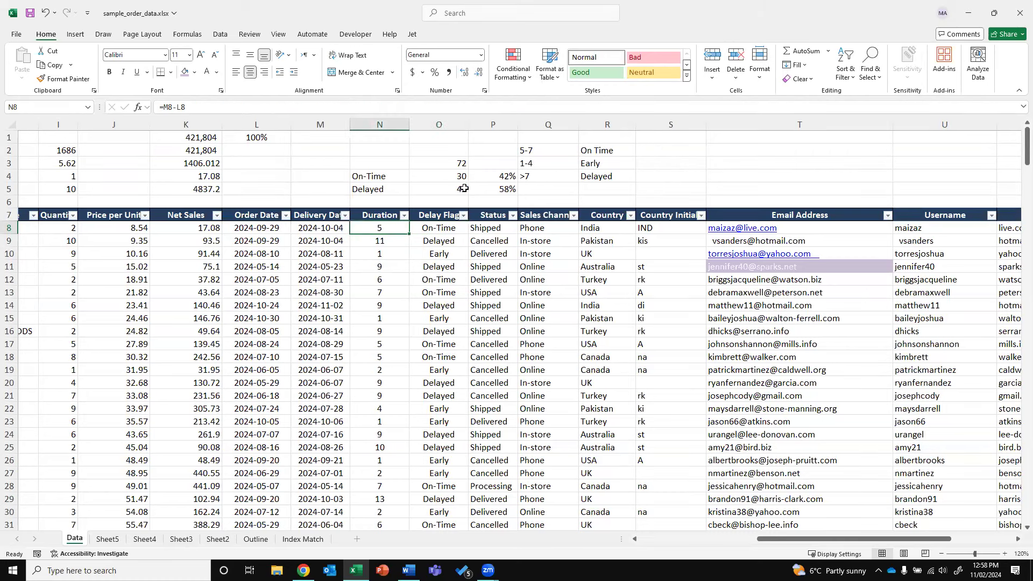
pyautogui.click(535, 175)
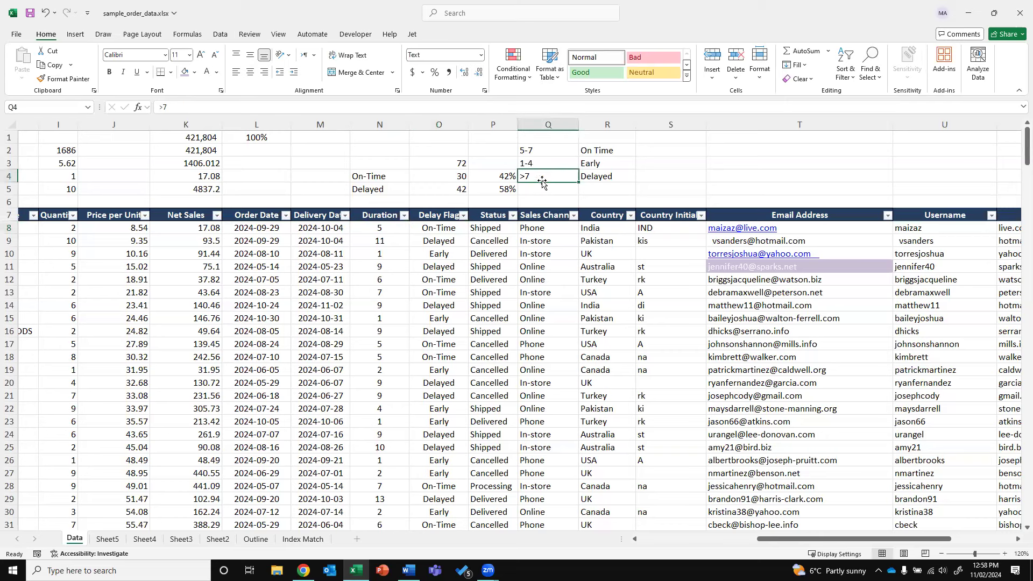
pyautogui.moveTo(545, 150); pyautogui.dragTo(522, 164)
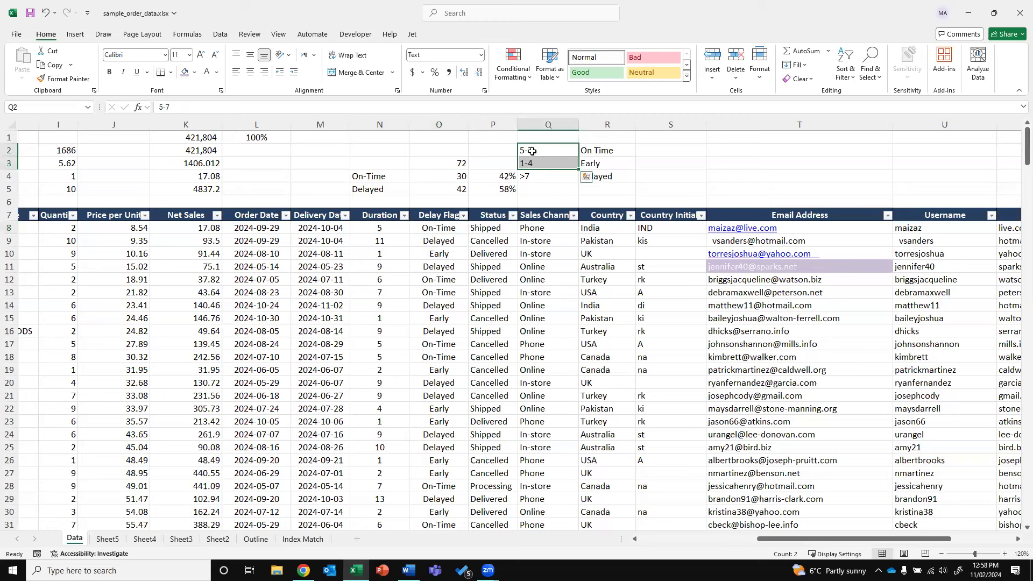
pyautogui.click(541, 175)
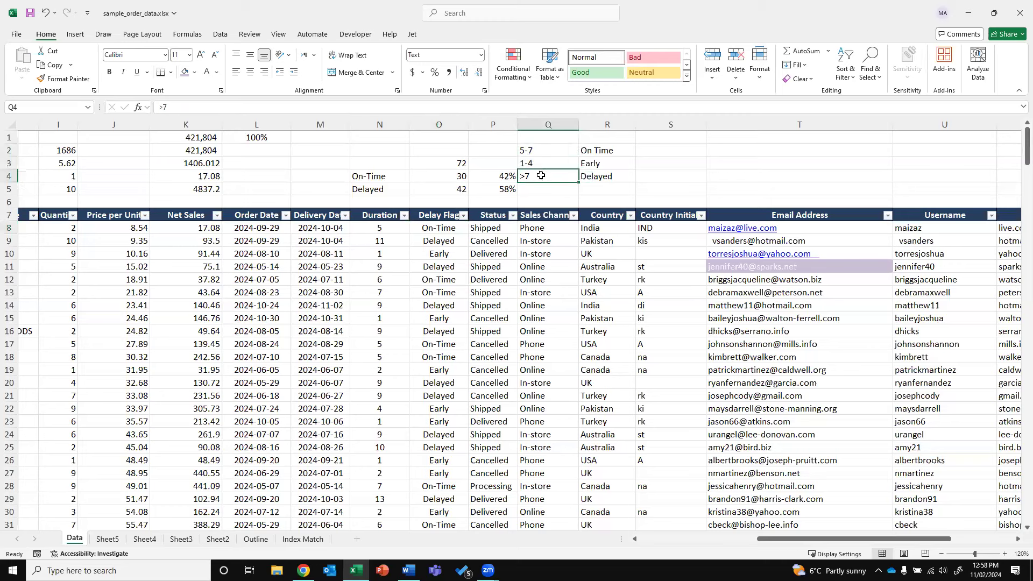
pyautogui.click(391, 223)
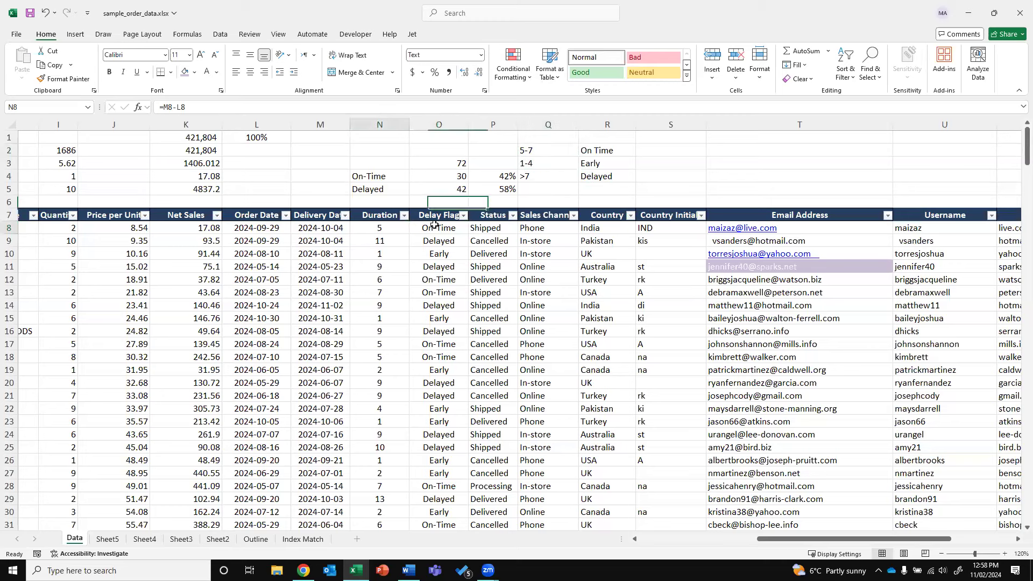
pyautogui.click(433, 226)
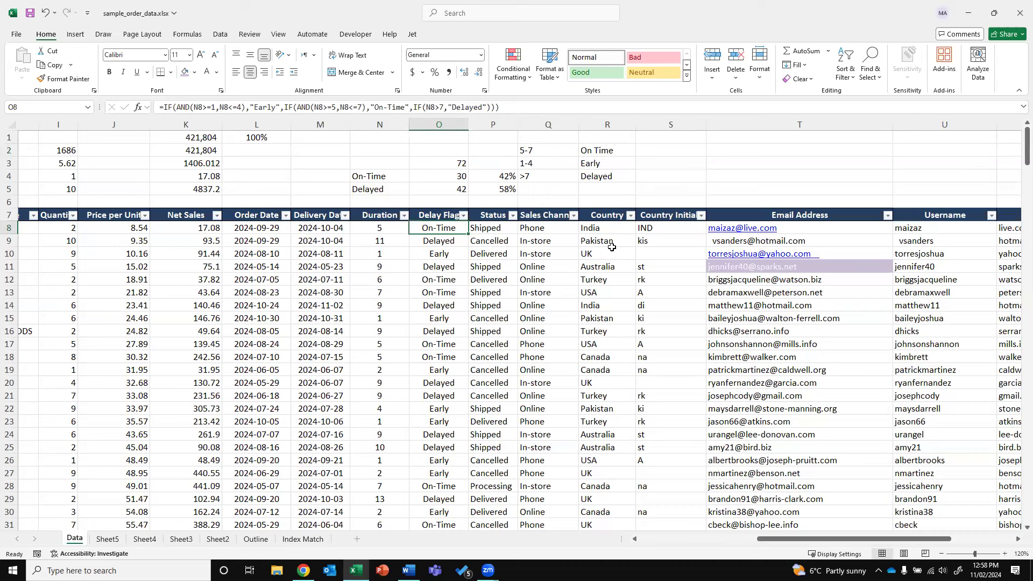
pyautogui.click(692, 154)
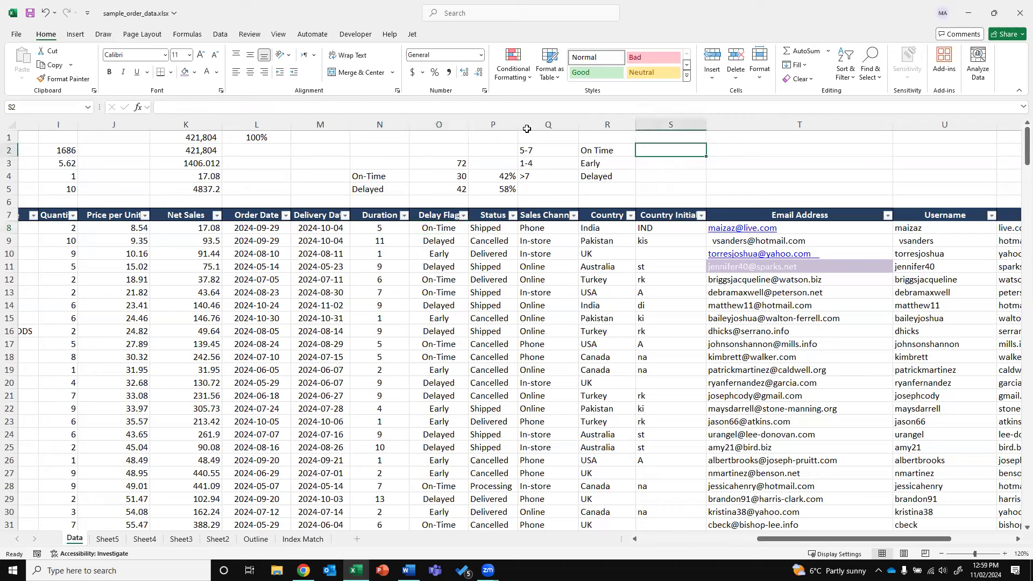
# Check the Status values, then insert a new empty column at Q
pyautogui.click(494, 227)
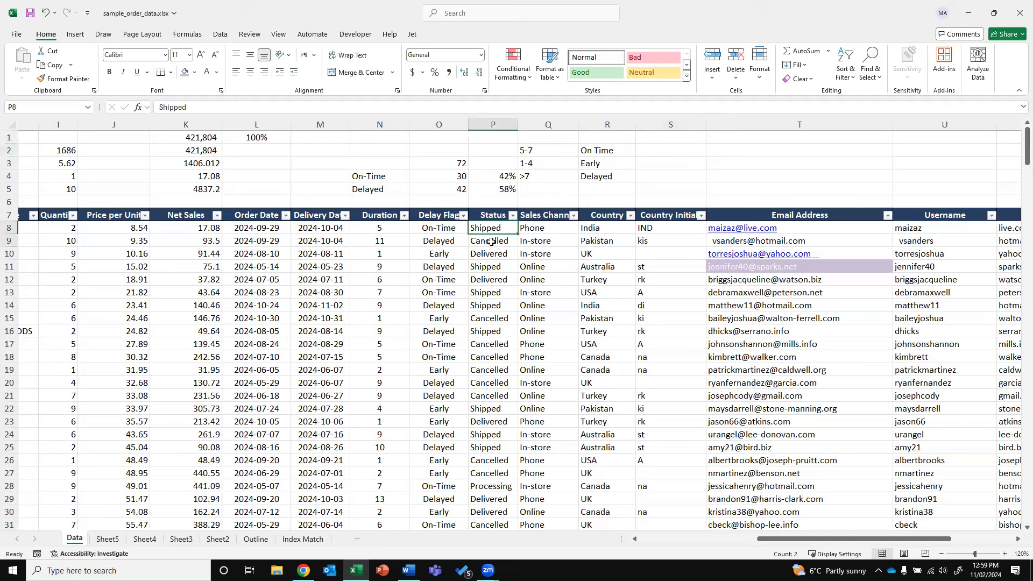
pyautogui.click(512, 215)
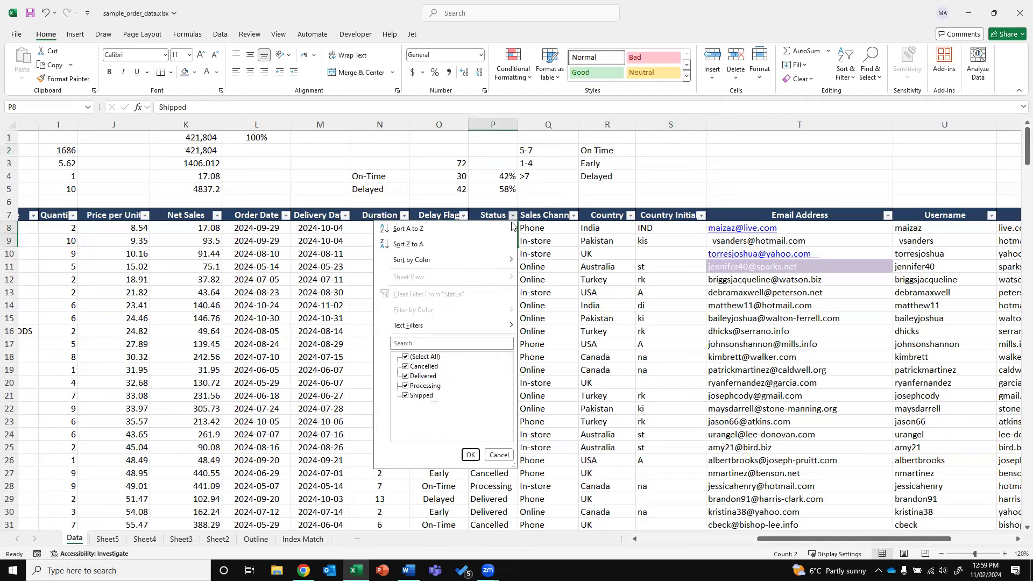
pyautogui.click(625, 387)
pyautogui.rightClick(552, 119)
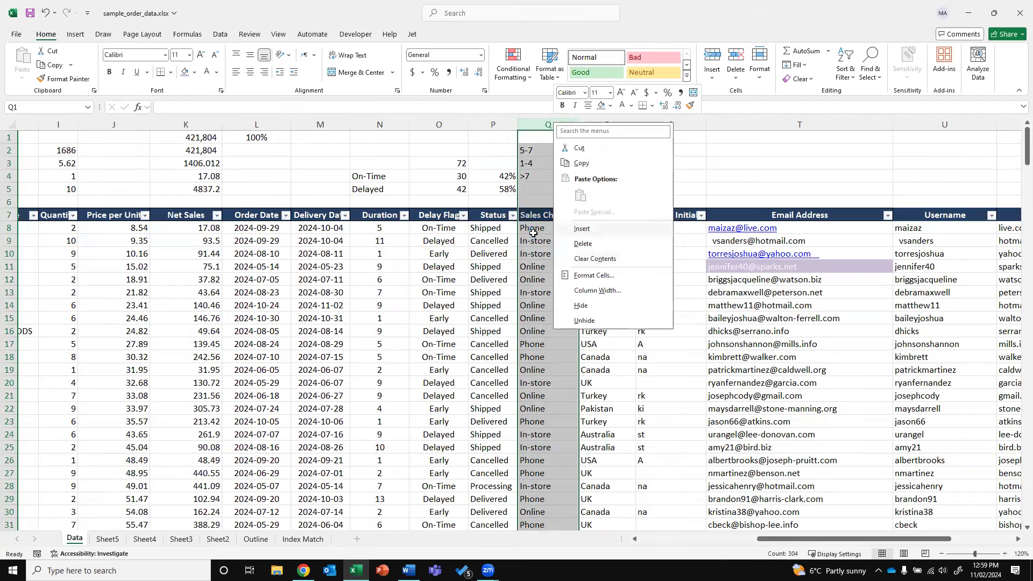
pyautogui.click(584, 232)
# List Shipped, Cancelled, Delivered and Processing in T2:T5
pyautogui.click(752, 151)
pyautogui.write('Shipped')
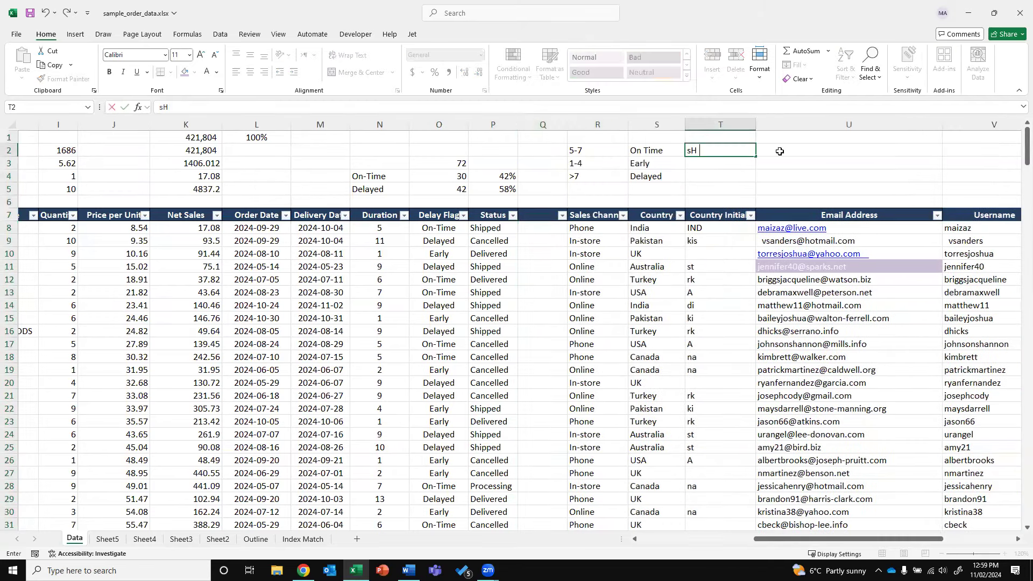
pyautogui.press('Return')
pyautogui.write('Cancelled')
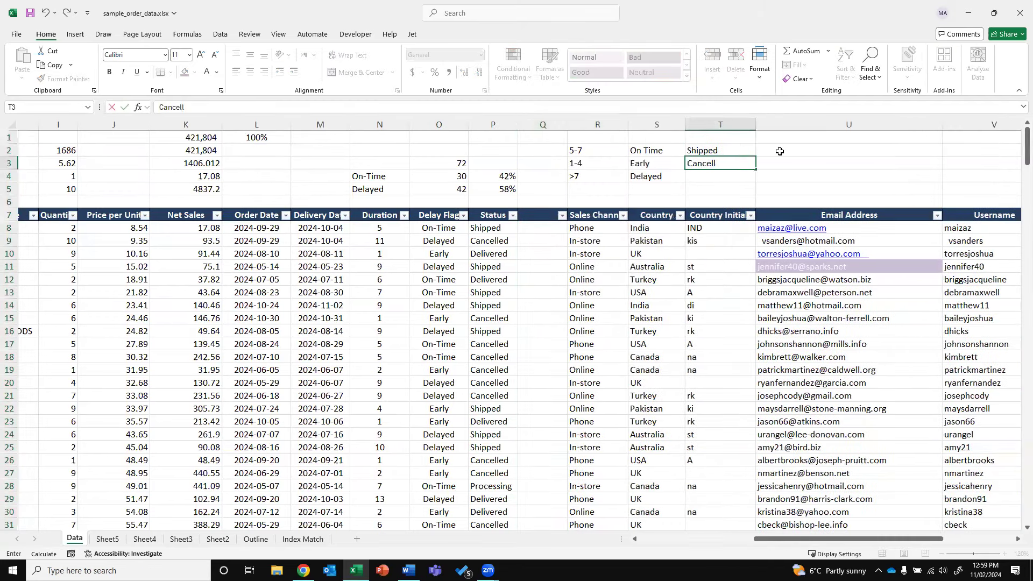
pyautogui.press('Return')
pyautogui.write('Delivered')
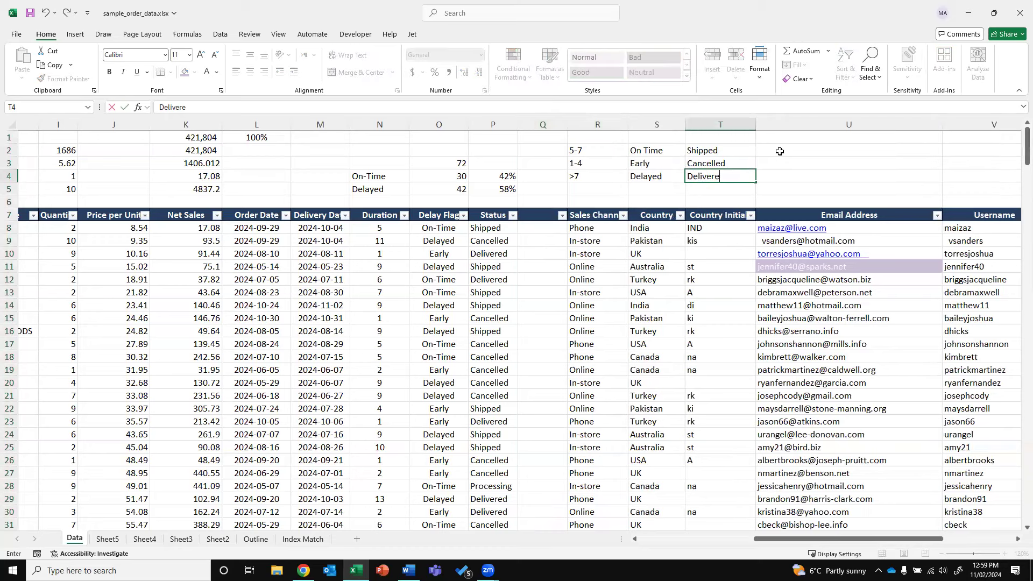
pyautogui.press('Return')
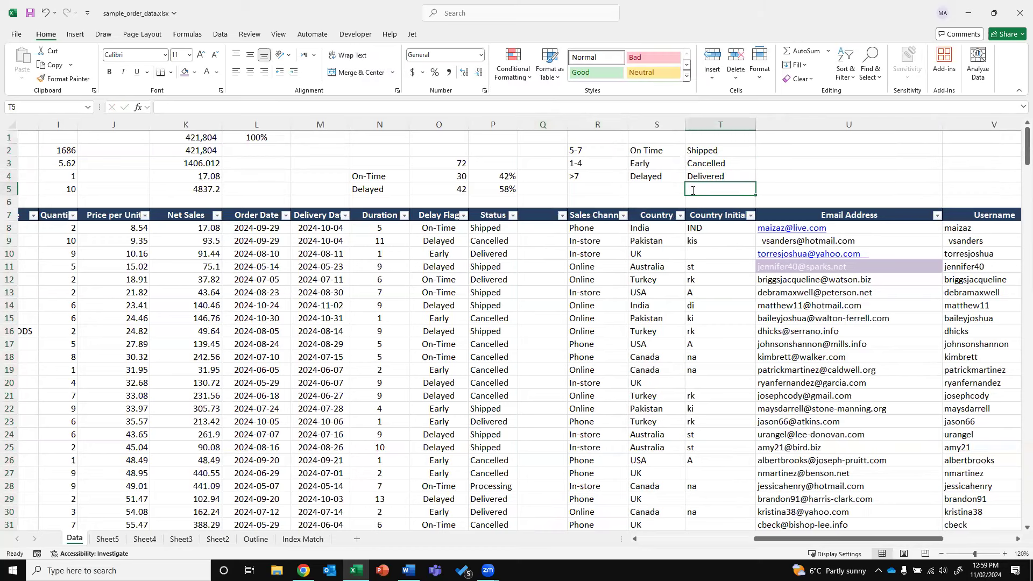
pyautogui.write('Processing')
pyautogui.press('Return')
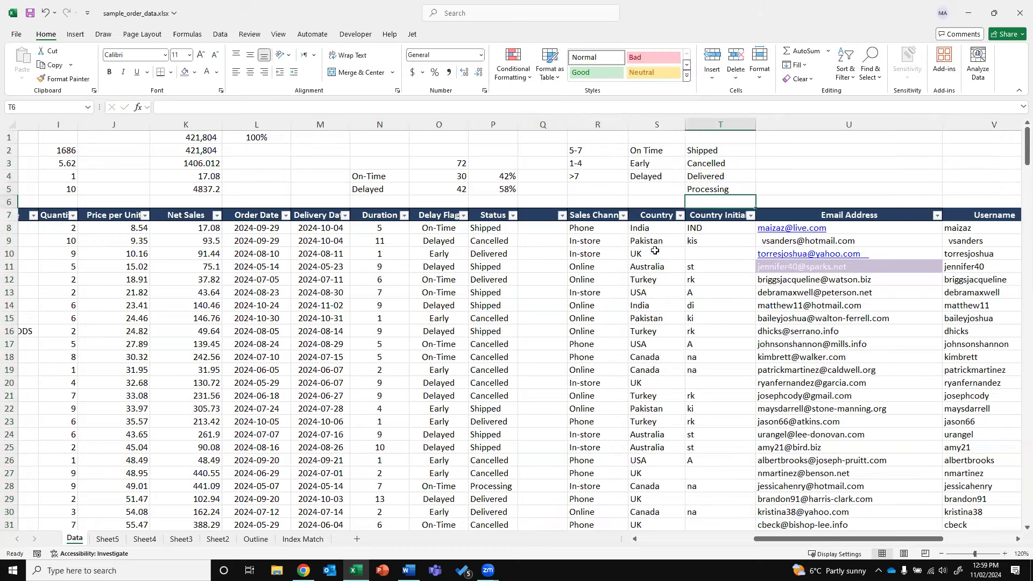
pyautogui.click(807, 153)
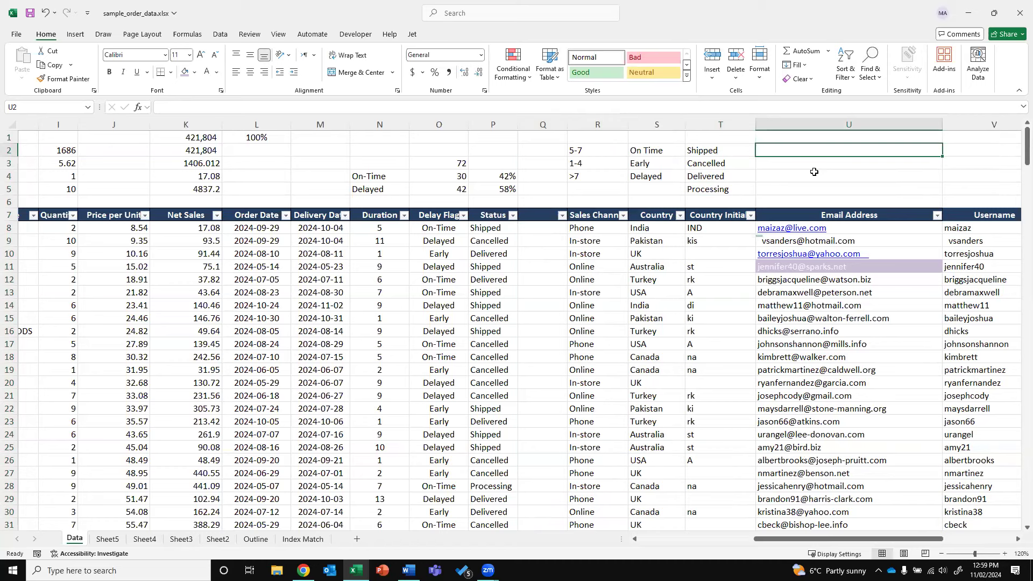
# Enter Done as the result beside Shipped and Delivered
pyautogui.write('Done')
pyautogui.click(813, 173)
pyautogui.write('D')
pyautogui.press('Return')
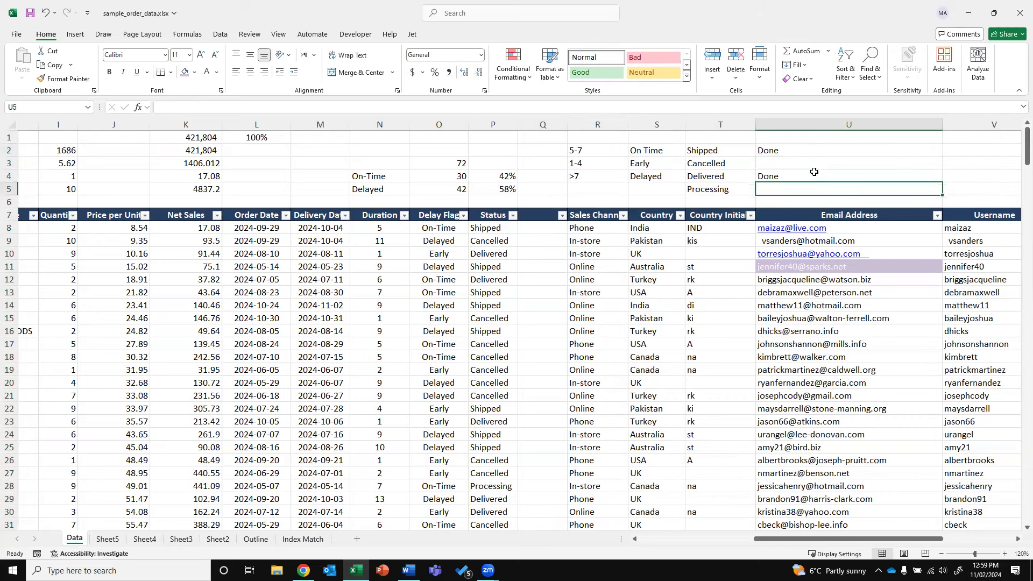
pyautogui.press('Left')
pyautogui.press('Up')
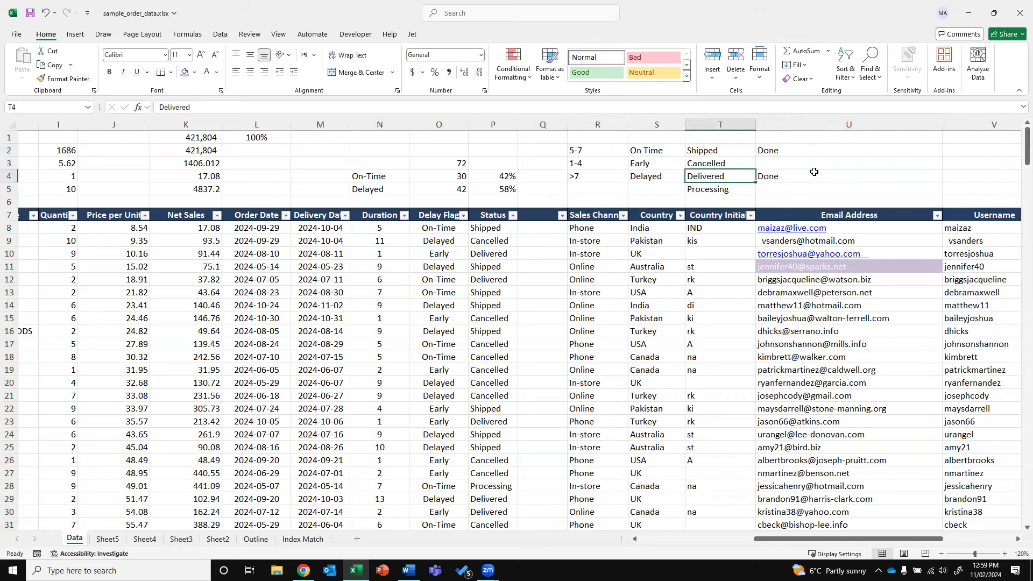
pyautogui.keyDown('ctrl'); pyautogui.click(720, 151); pyautogui.keyUp('ctrl')
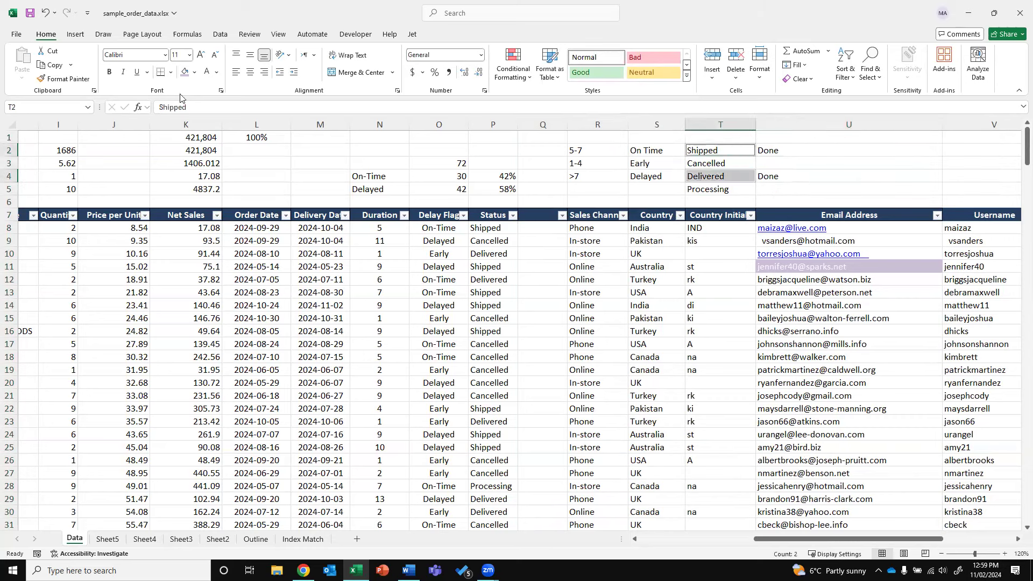
# Enter N/A beside Cancelled and Review beside Processing
pyautogui.click(771, 165)
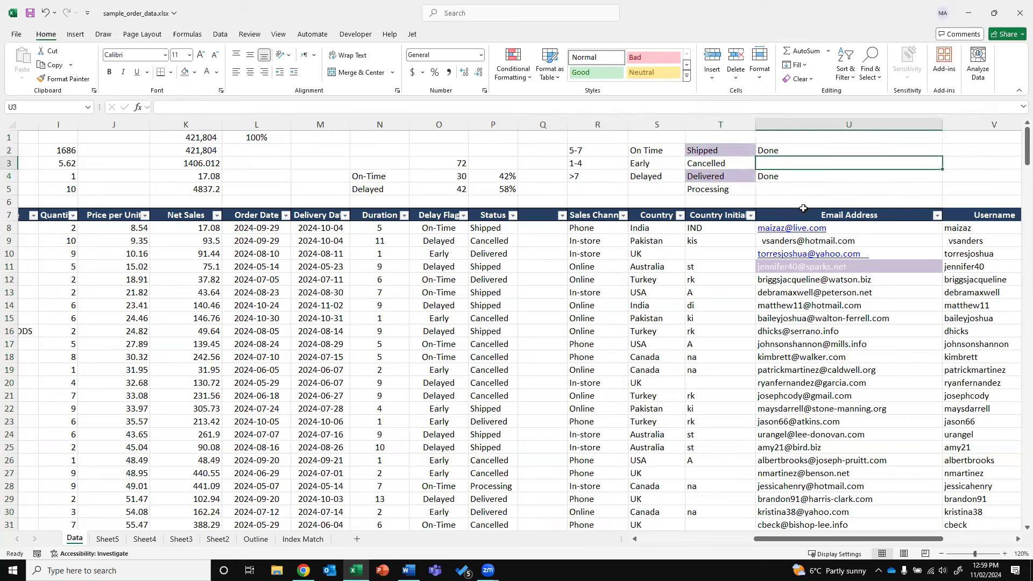
pyautogui.write('n/a')
pyautogui.press('BackSpace')
pyautogui.press('BackSpace')
pyautogui.press('BackSpace')
pyautogui.write('NA')
pyautogui.press('BackSpace')
pyautogui.write('/A')
pyautogui.press('Return')
pyautogui.press('Return')
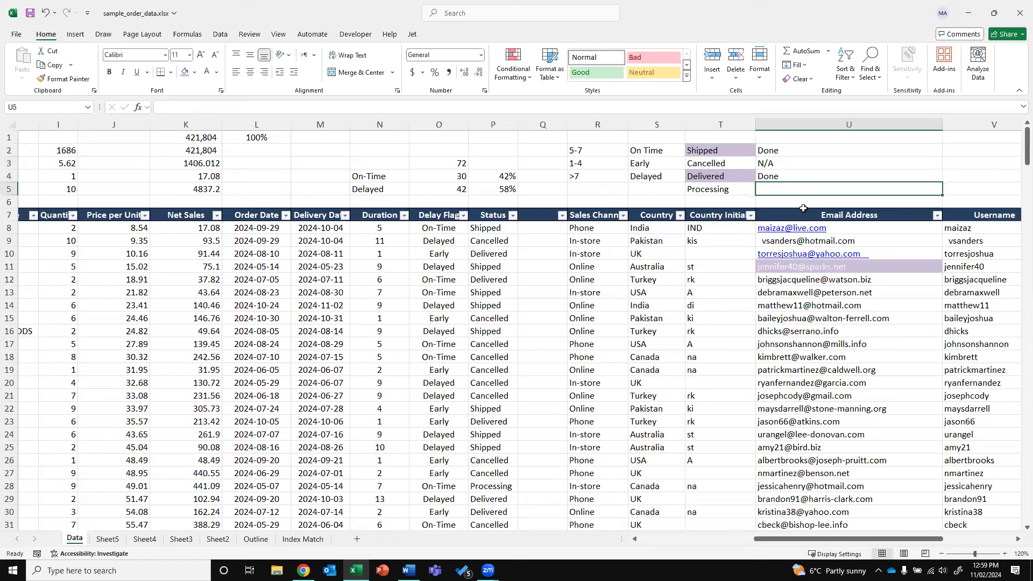
pyautogui.write('Review')
pyautogui.press('Return')
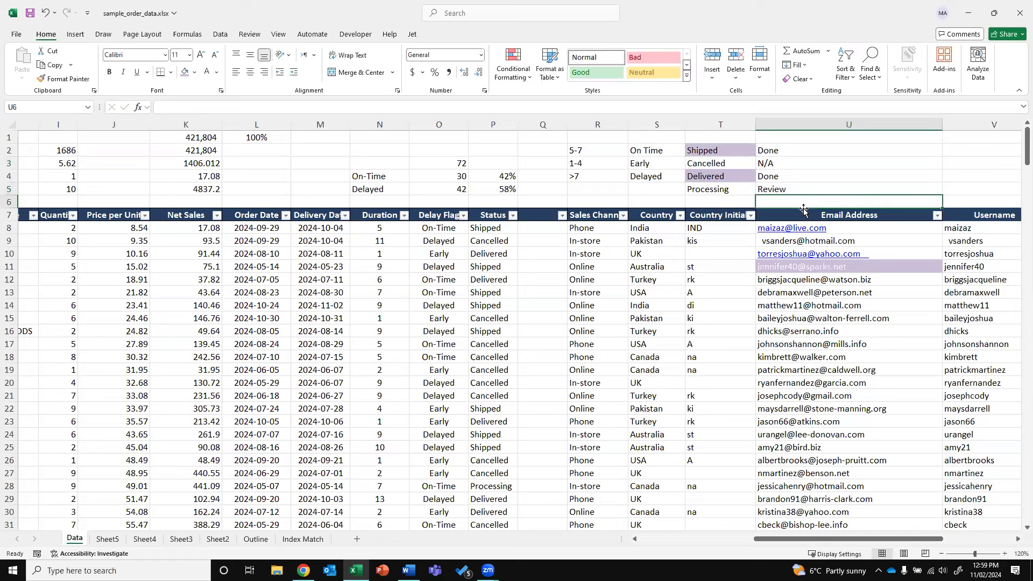
# Select the T2:U5 mapping pairs to review Shipped and Delivered mapping to Done
pyautogui.click(724, 188)
pyautogui.moveTo(793, 153); pyautogui.dragTo(767, 187)
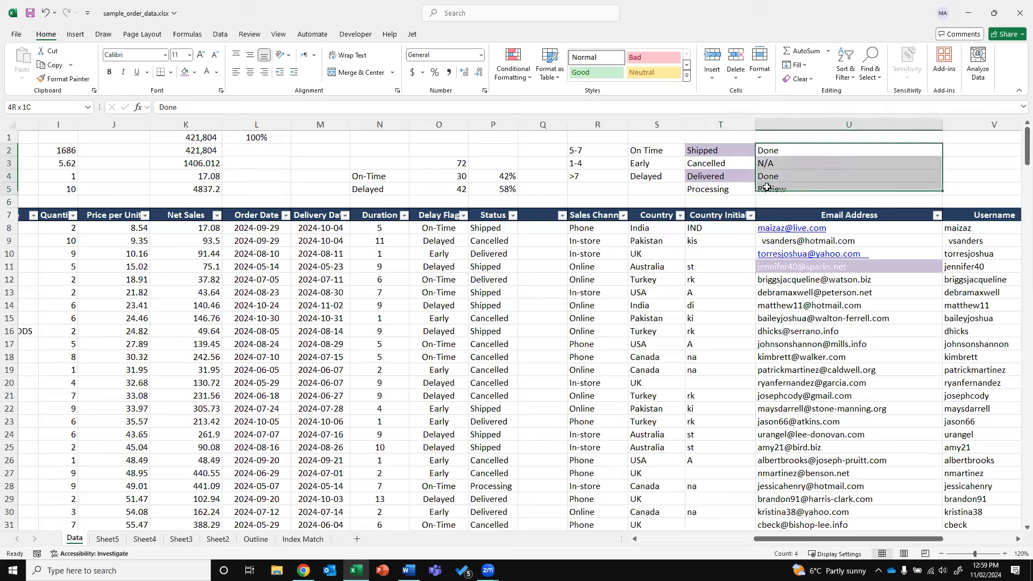
pyautogui.moveTo(741, 153); pyautogui.dragTo(781, 177)
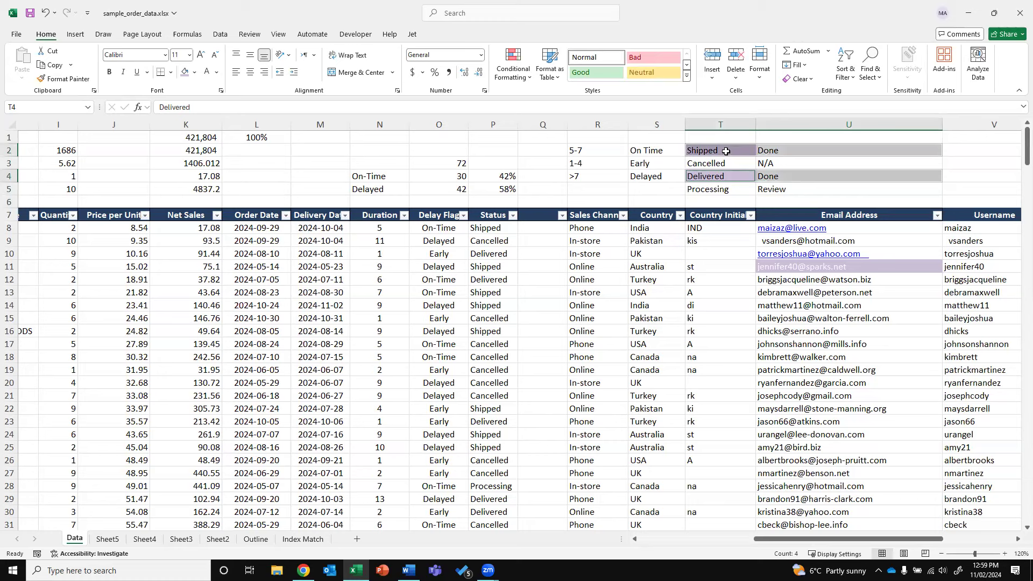
pyautogui.click(719, 151)
pyautogui.click(716, 176)
pyautogui.click(773, 176)
# View O8's Delay Flag formula for reference, then return to Q8
pyautogui.click(547, 226)
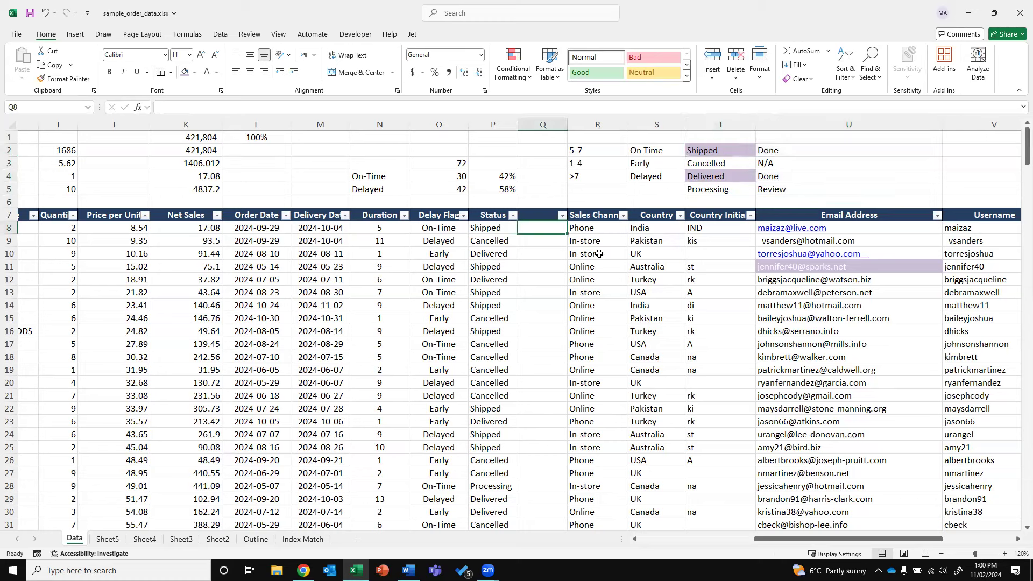
pyautogui.press('Left')
pyautogui.press('Left')
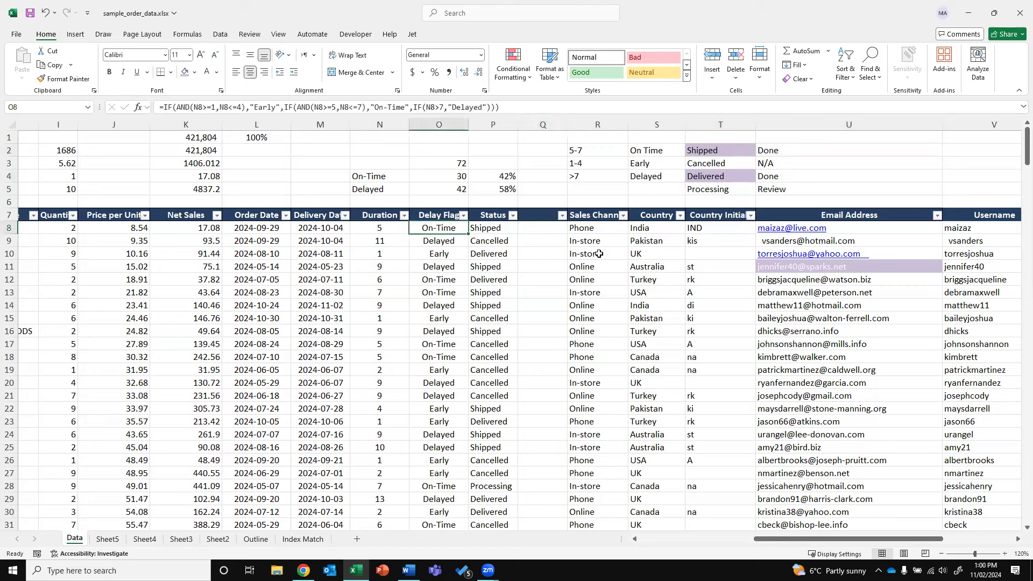
pyautogui.click(177, 108)
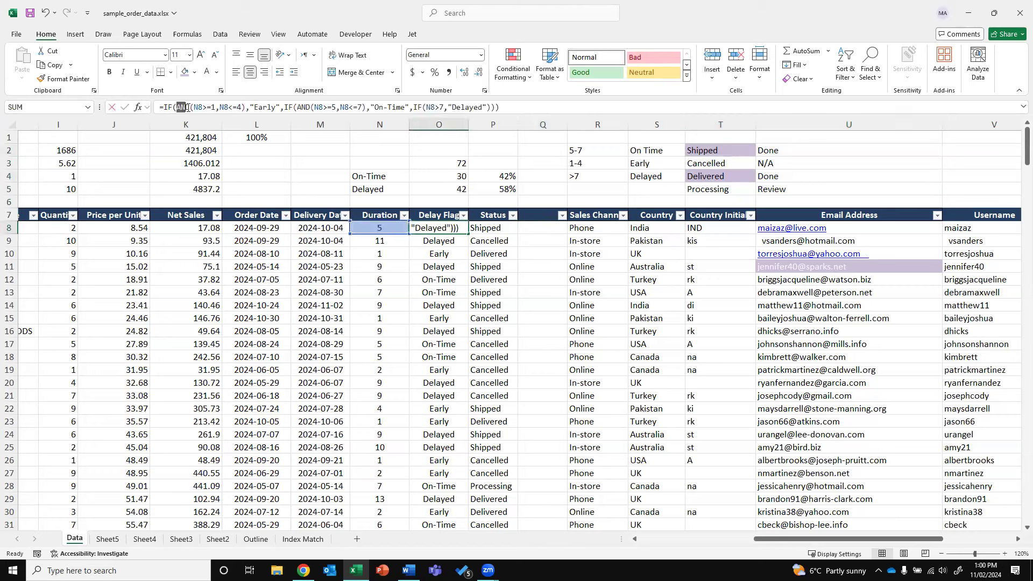
pyautogui.click(523, 233)
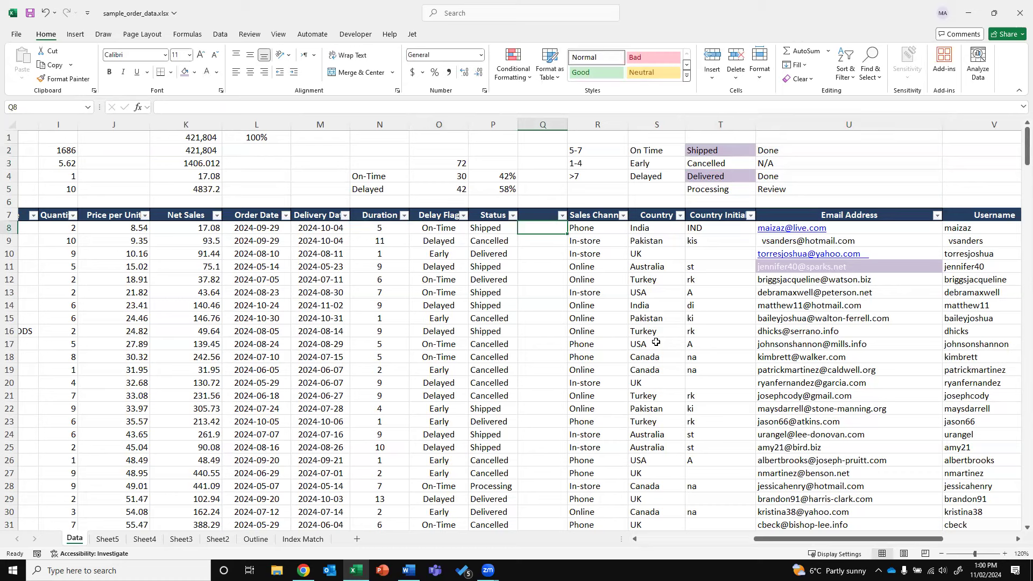
# Enter =IF(OR(P8="Shipped",P8="Delivered"),"Done",IF(P8="Cancelled","N/A",IF(P8="Processing","Review"))) in Q8
pyautogui.write('=if(or')
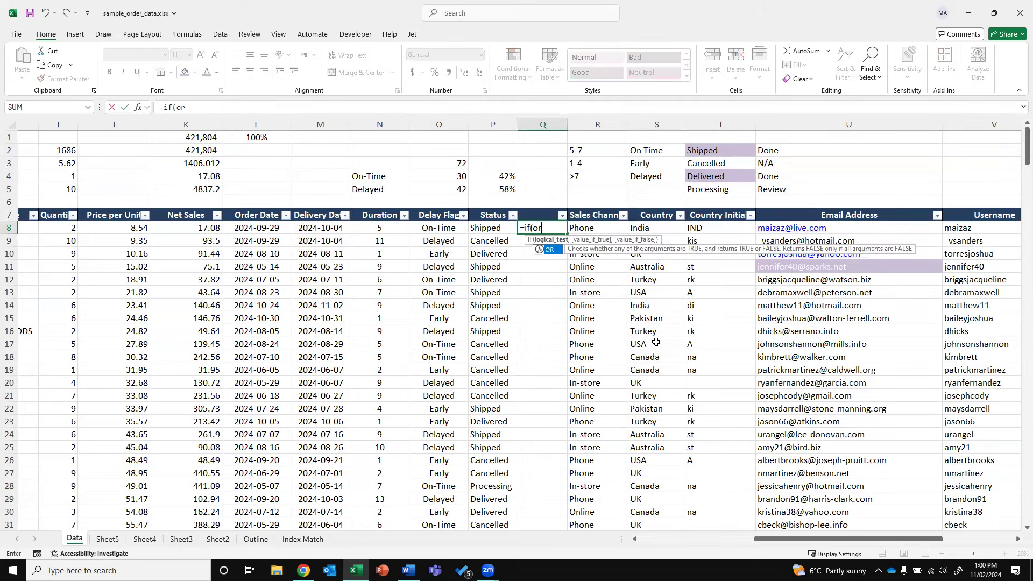
pyautogui.write('(')
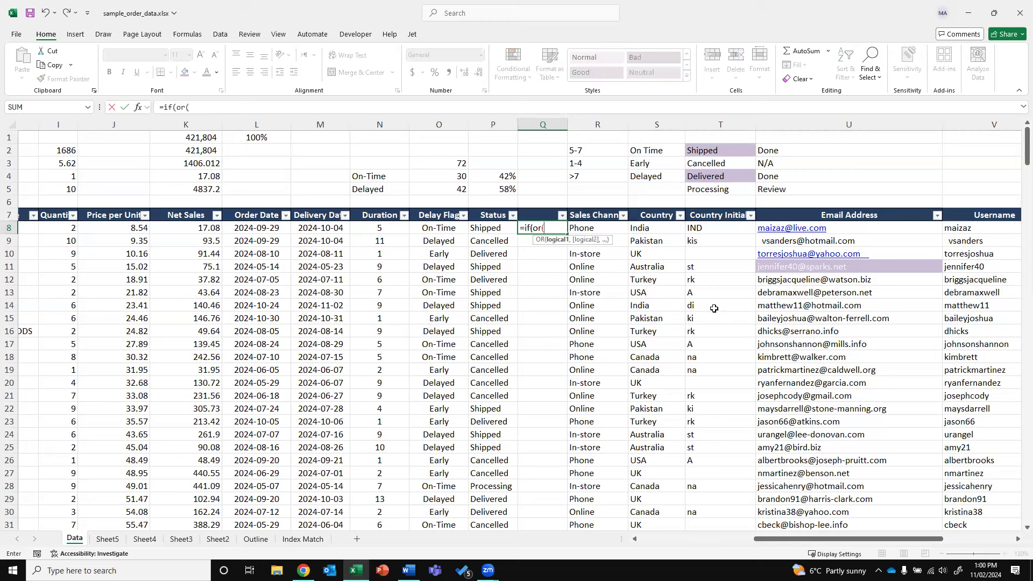
pyautogui.write('p8')
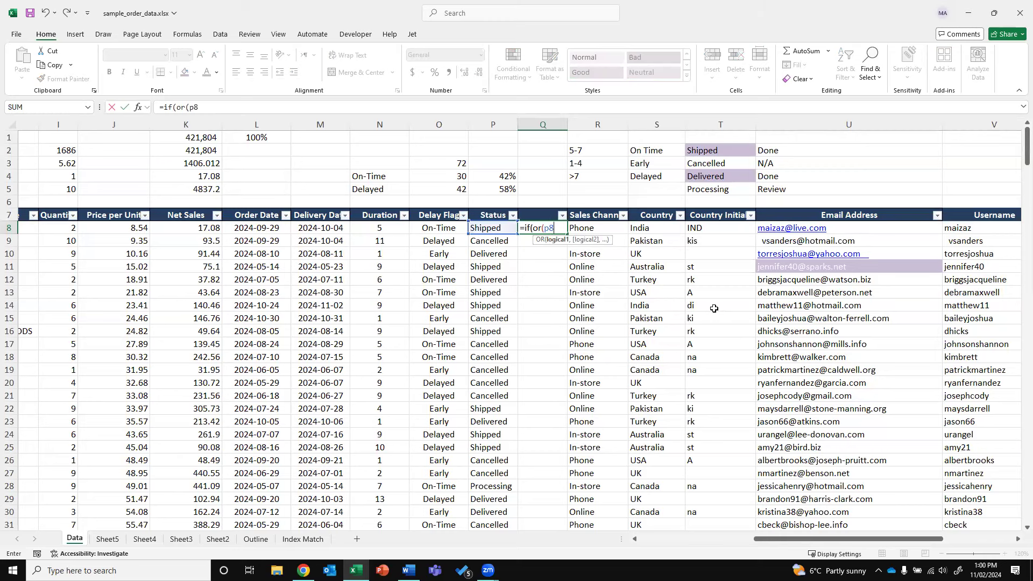
pyautogui.write('="Shipped",p8=')
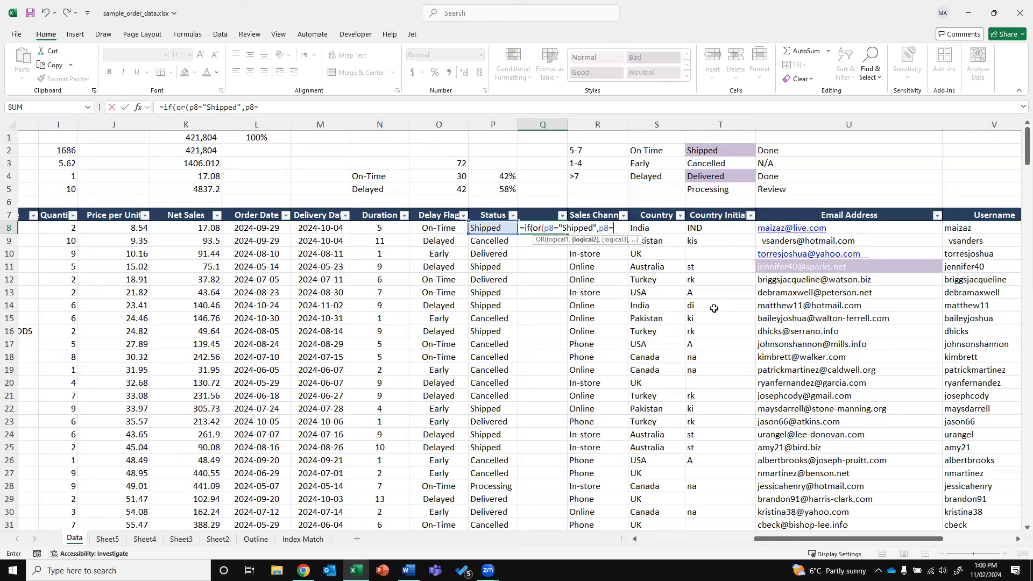
pyautogui.write('"Delivered"),"Done')
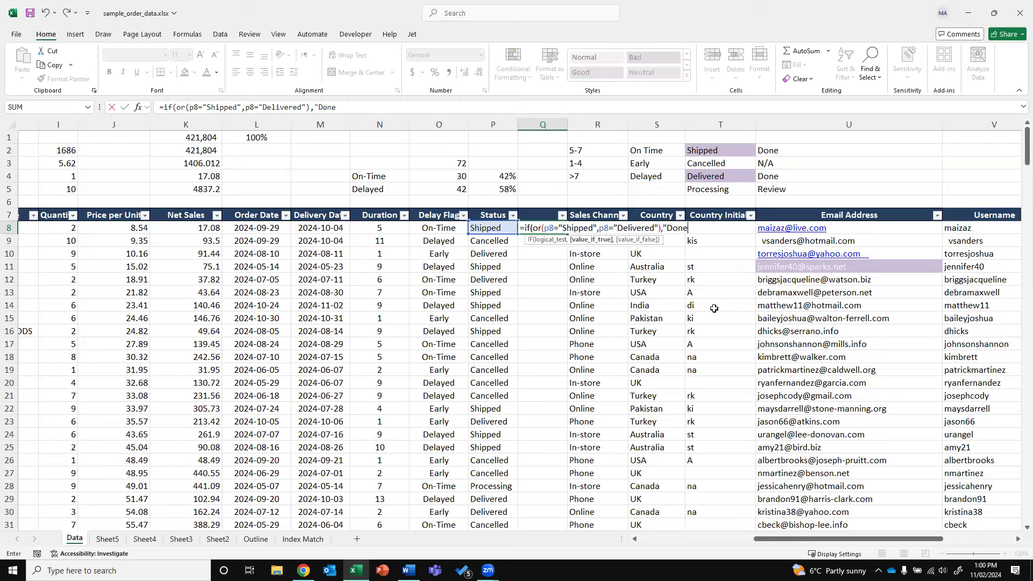
pyautogui.write('",if')
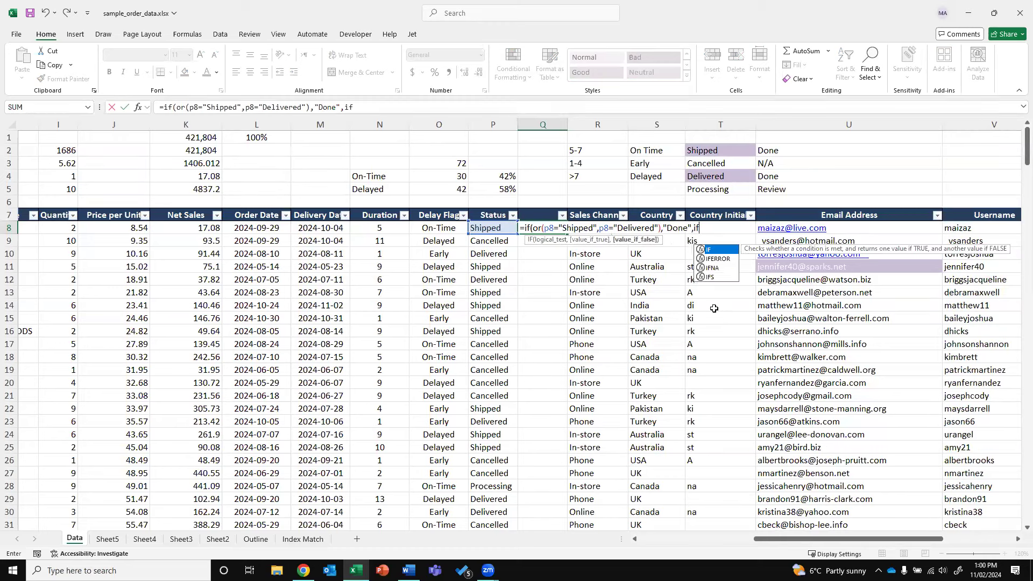
pyautogui.write('(p8="Cancelled')
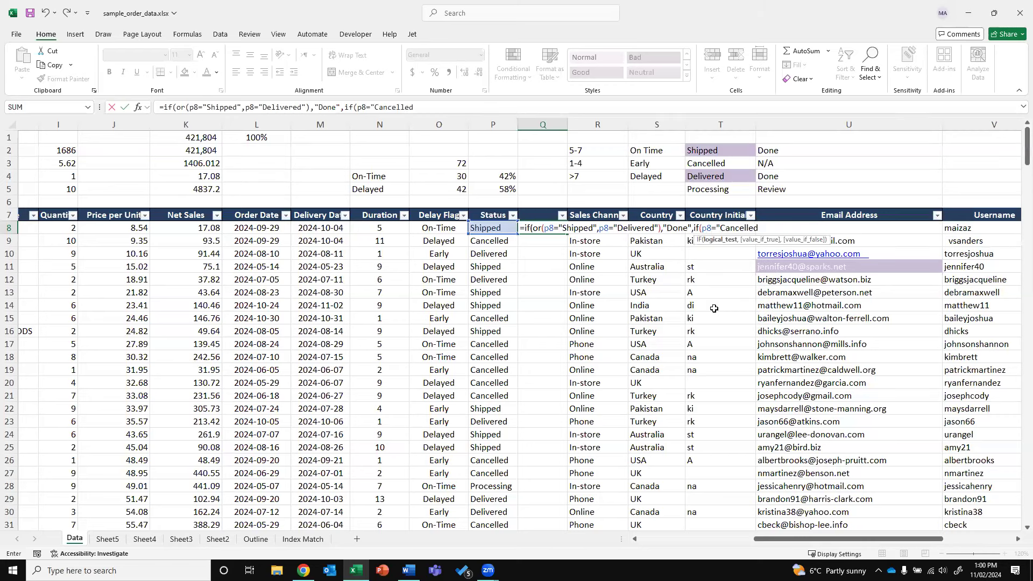
pyautogui.write('","N/A"')
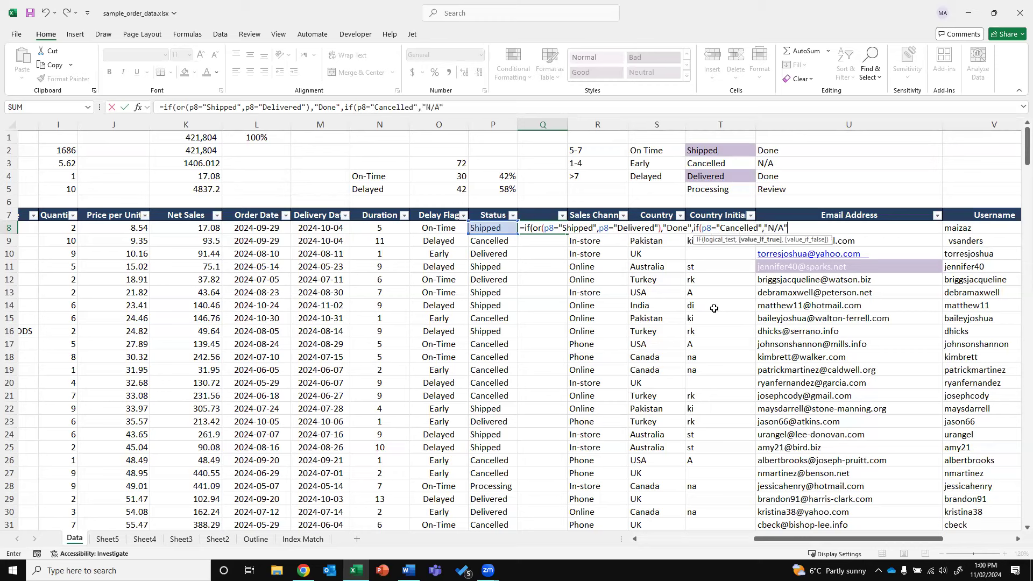
pyautogui.write(',if')
pyautogui.press('Tab')
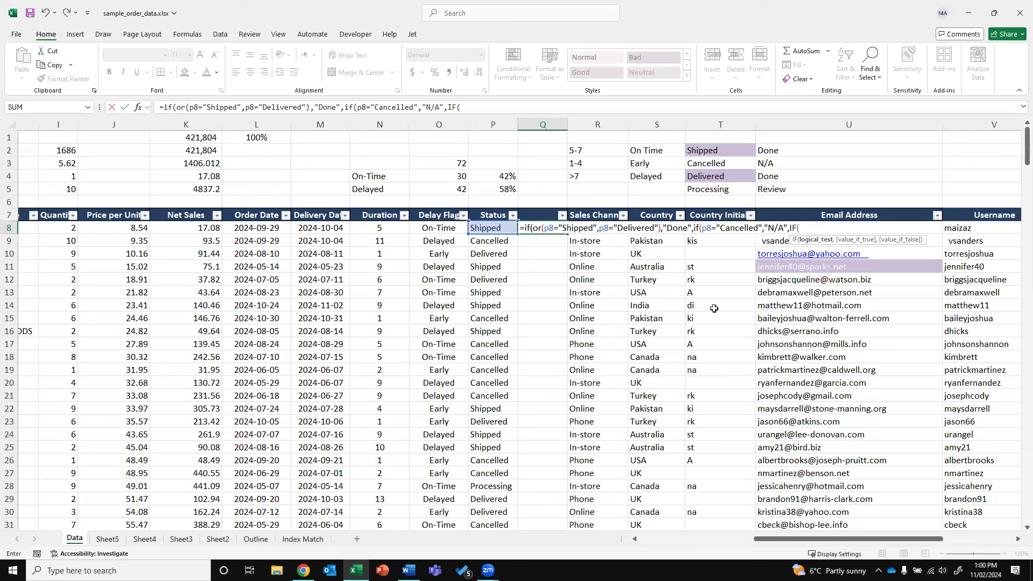
pyautogui.write('P')
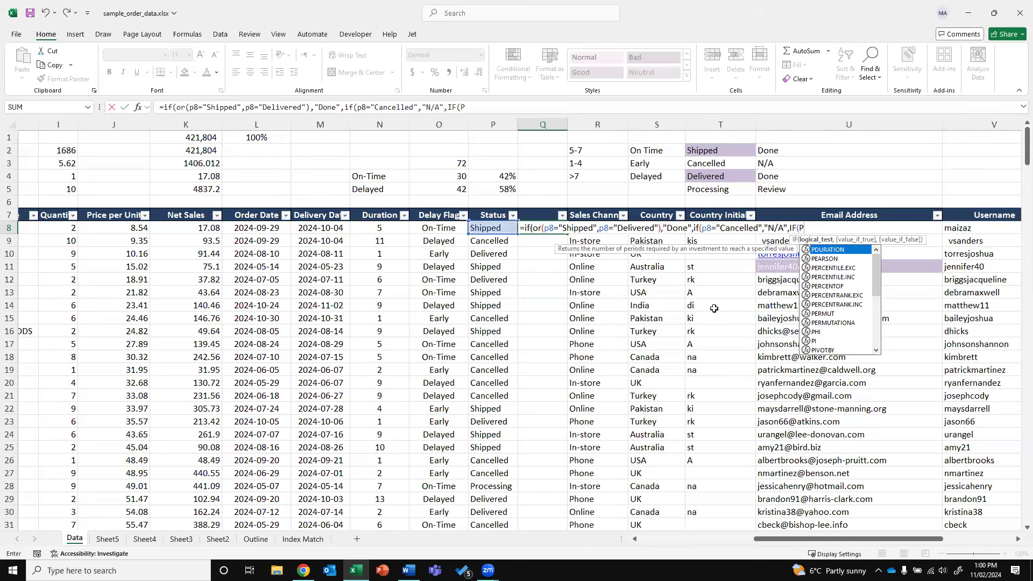
pyautogui.write('8="Processing","Review")')
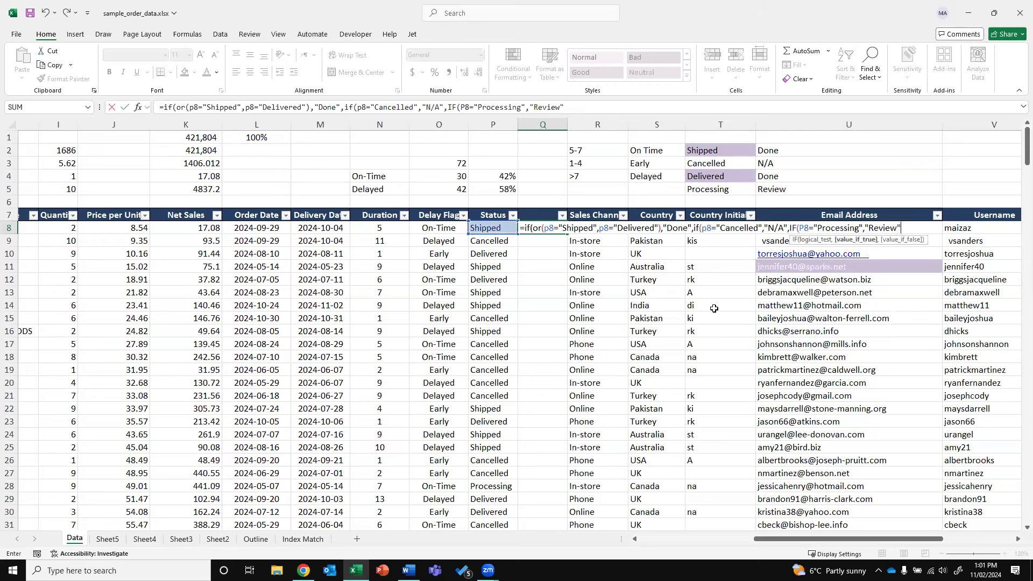
pyautogui.press('Return')
pyautogui.press('Return')
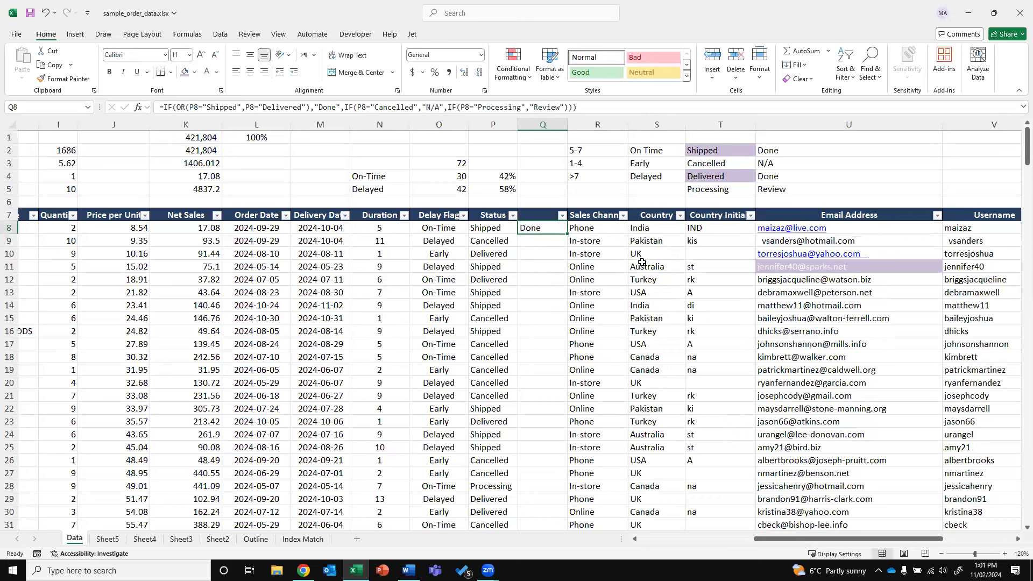
# Fill Q8's formula down column Q and verify rows 9, 10 and 28 (N/A, Done, Review)
pyautogui.doubleClick(568, 234)
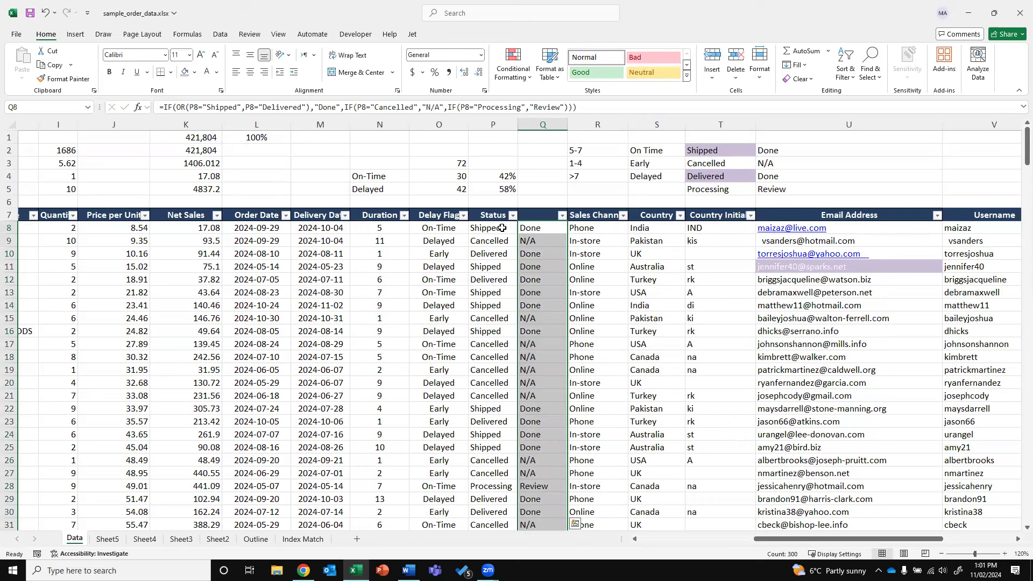
pyautogui.click(503, 227)
pyautogui.keyDown('ctrl'); pyautogui.click(541, 226); pyautogui.keyUp('ctrl')
pyautogui.moveTo(504, 254); pyautogui.dragTo(538, 253)
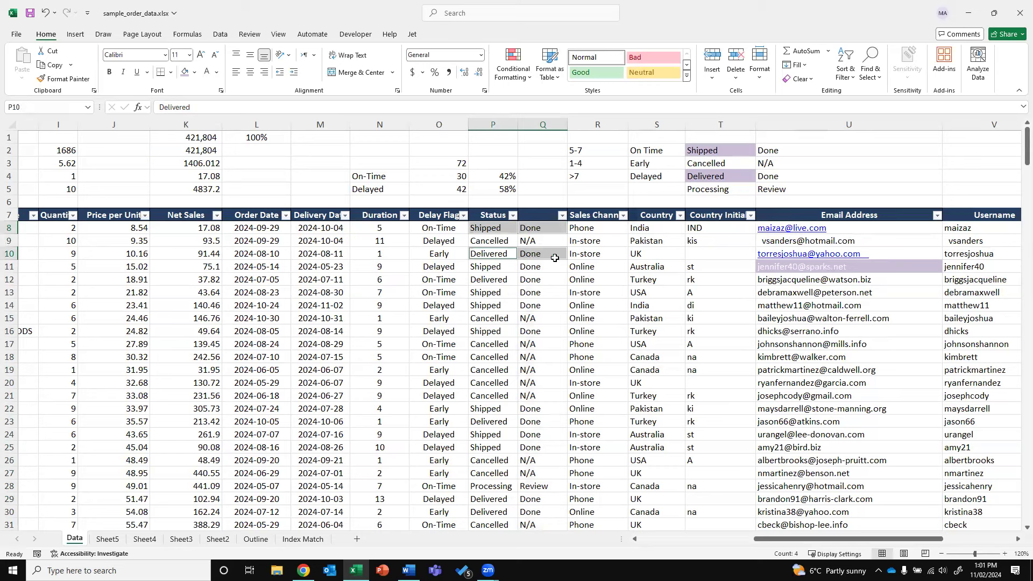
pyautogui.moveTo(490, 241); pyautogui.dragTo(559, 240)
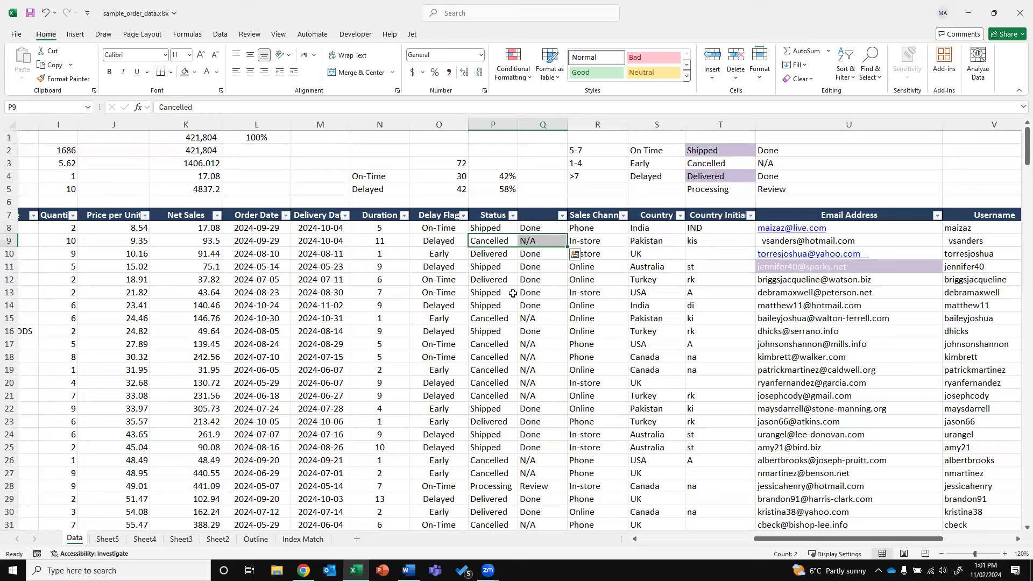
pyautogui.moveTo(506, 483); pyautogui.dragTo(538, 487)
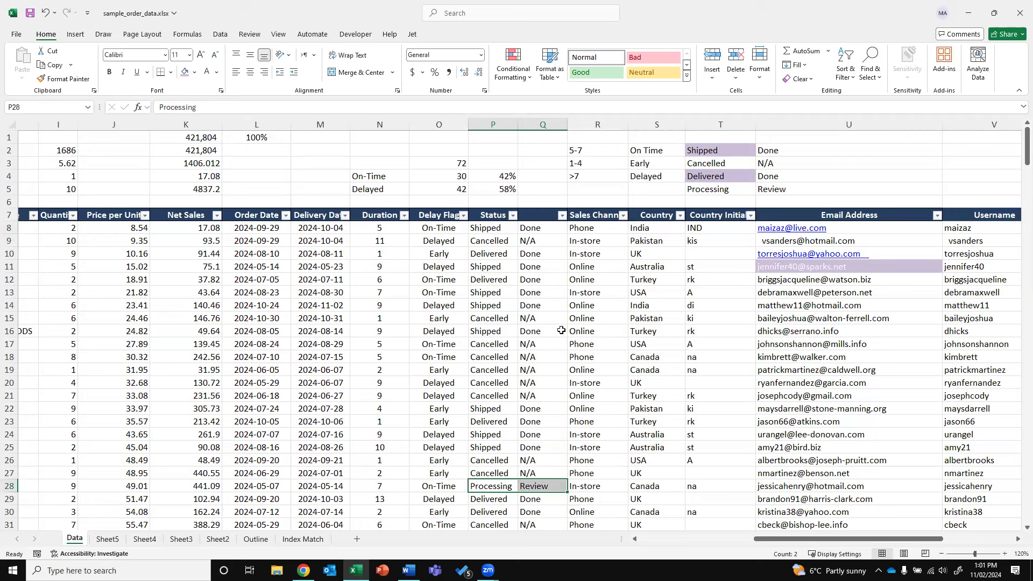
# Compare the copied formulas in row 10 against the status mapping table and duration legend
pyautogui.click(450, 253)
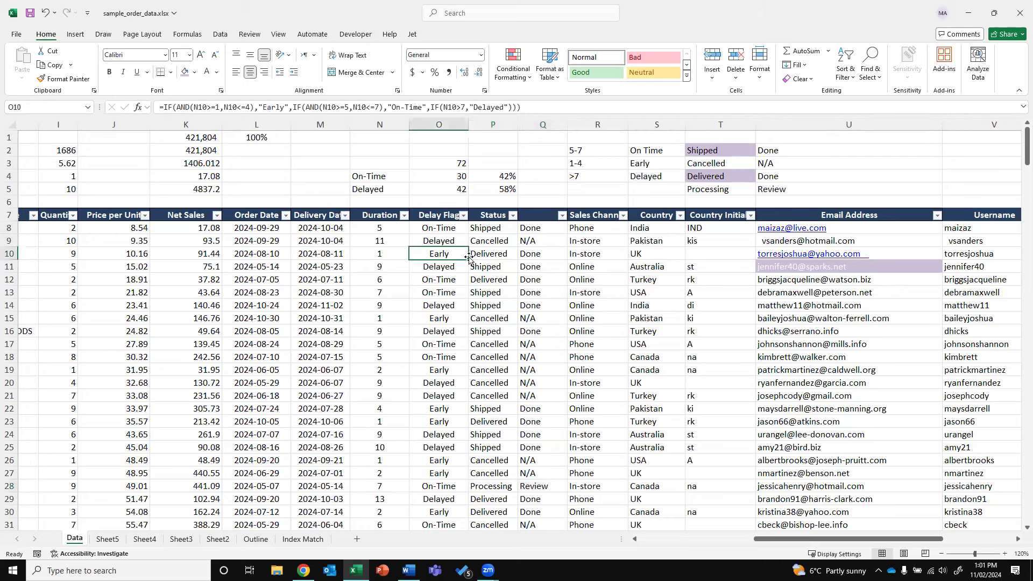
pyautogui.click(533, 253)
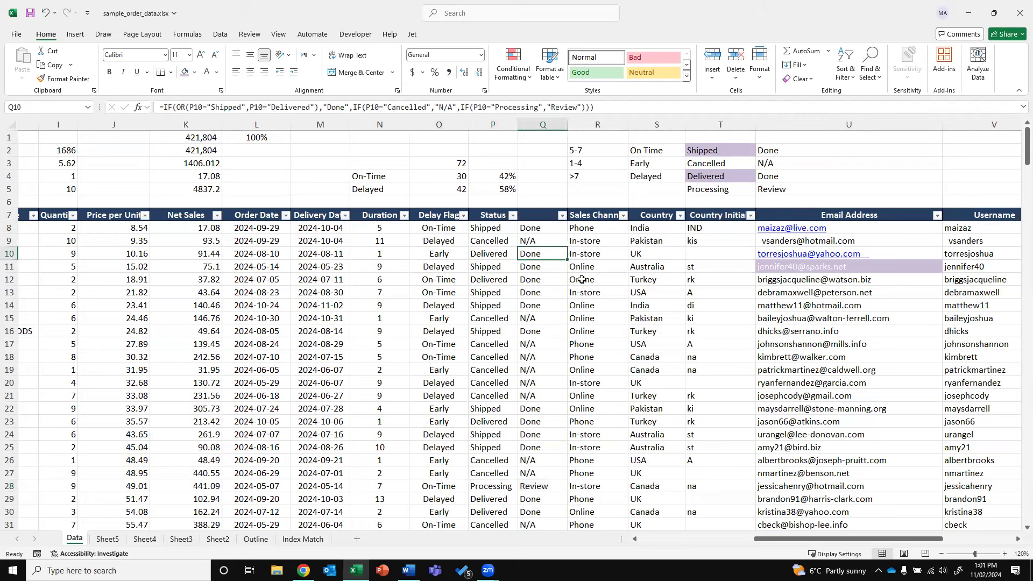
pyautogui.click(739, 148)
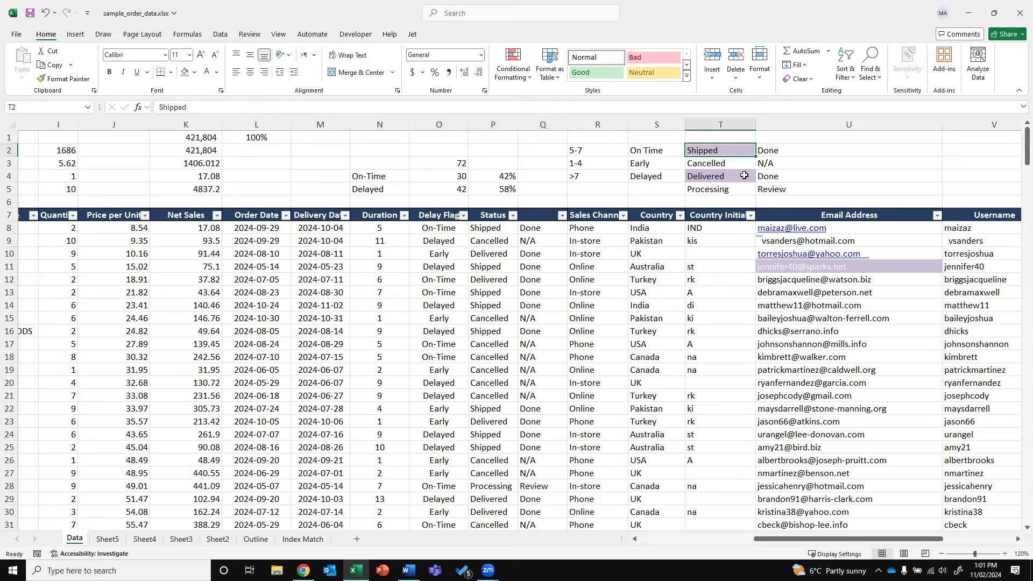
pyautogui.click(775, 149)
pyautogui.click(772, 175)
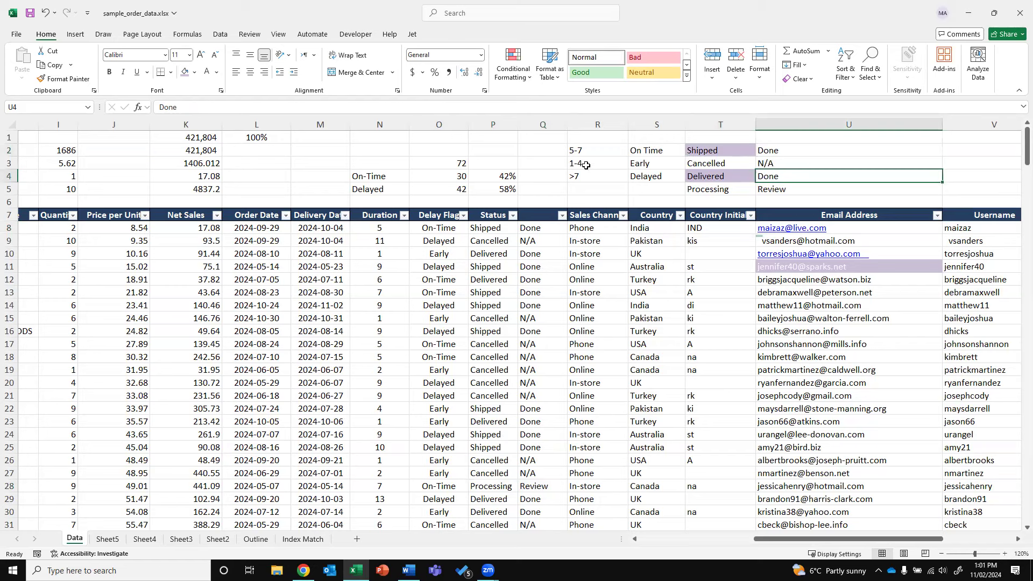
pyautogui.moveTo(586, 152); pyautogui.dragTo(588, 164)
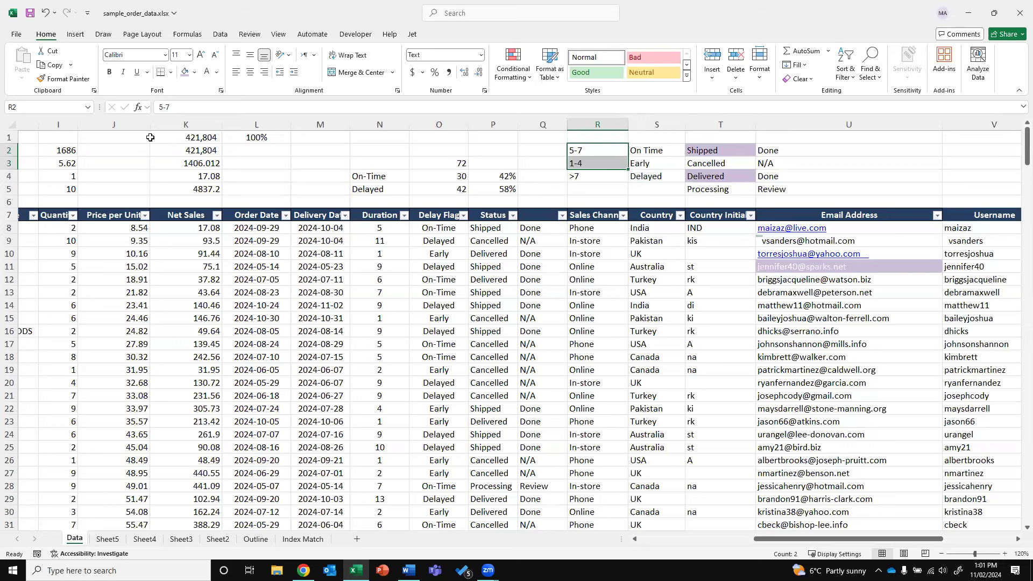
# Inspect the Delay Flag formula in O17, then bring the Order ID and Item ID columns into view
pyautogui.click(441, 340)
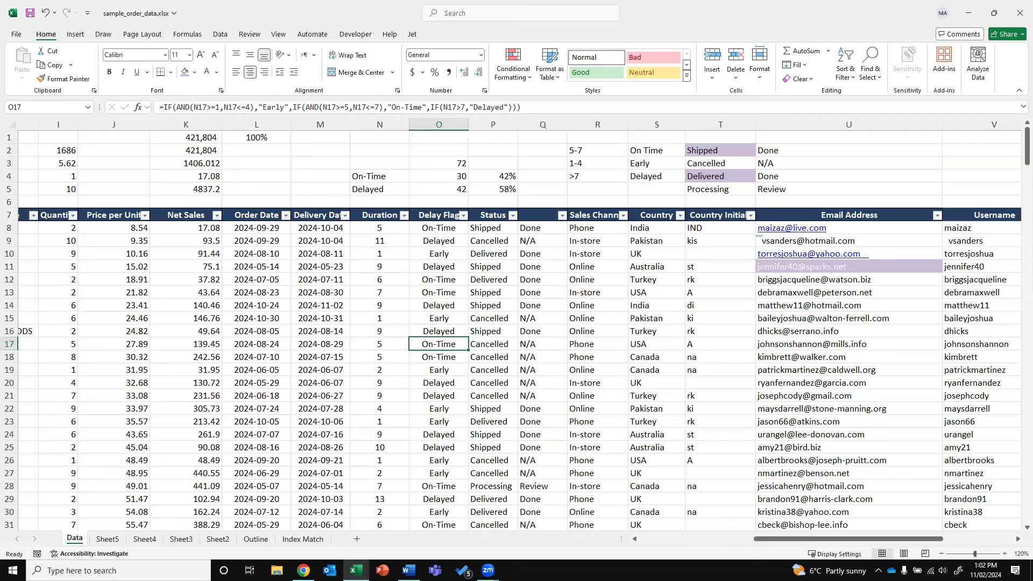
pyautogui.hotkey('alt', 'Tab')
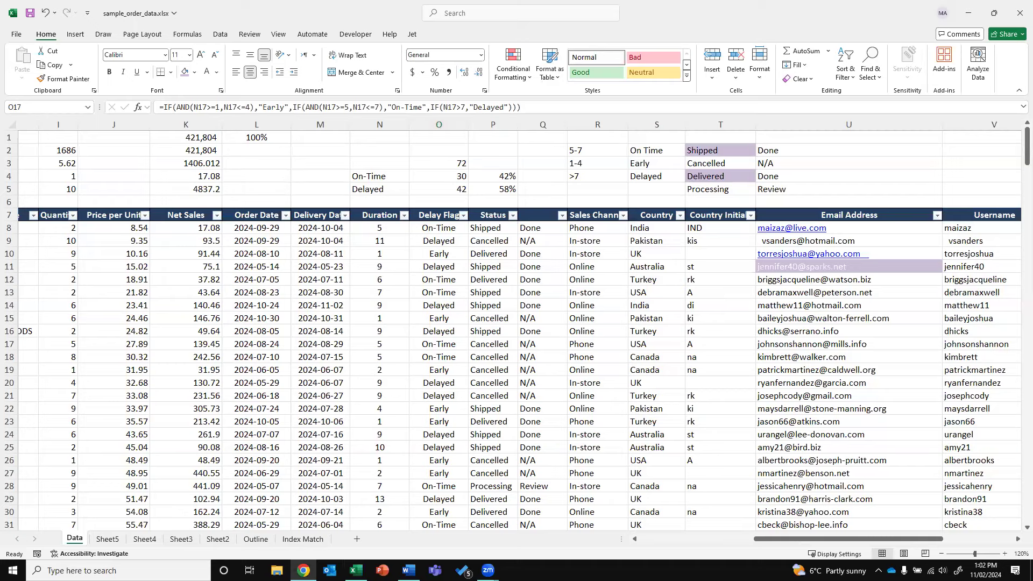
pyautogui.hotkey('alt', 'Tab')
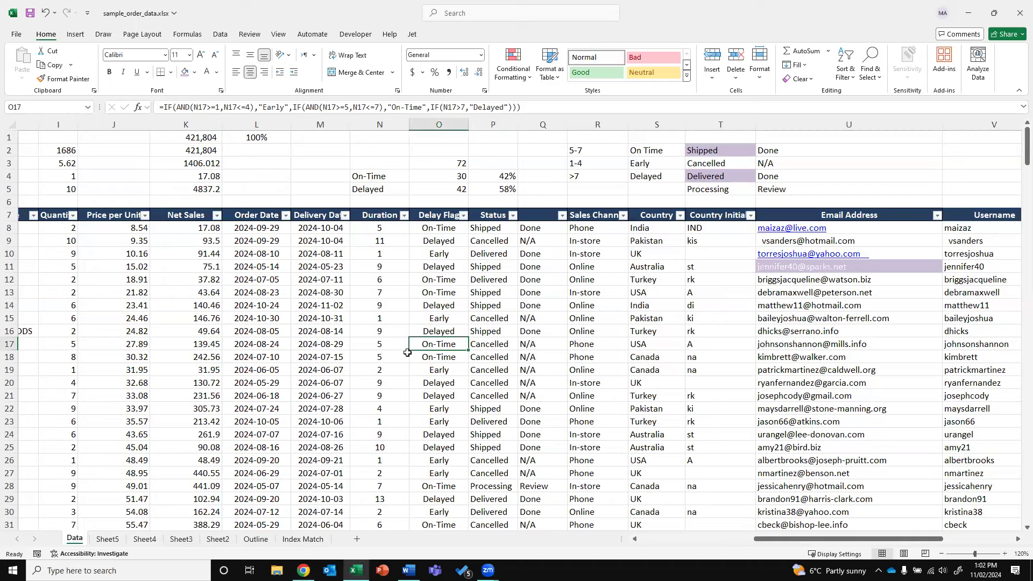
pyautogui.click(668, 539)
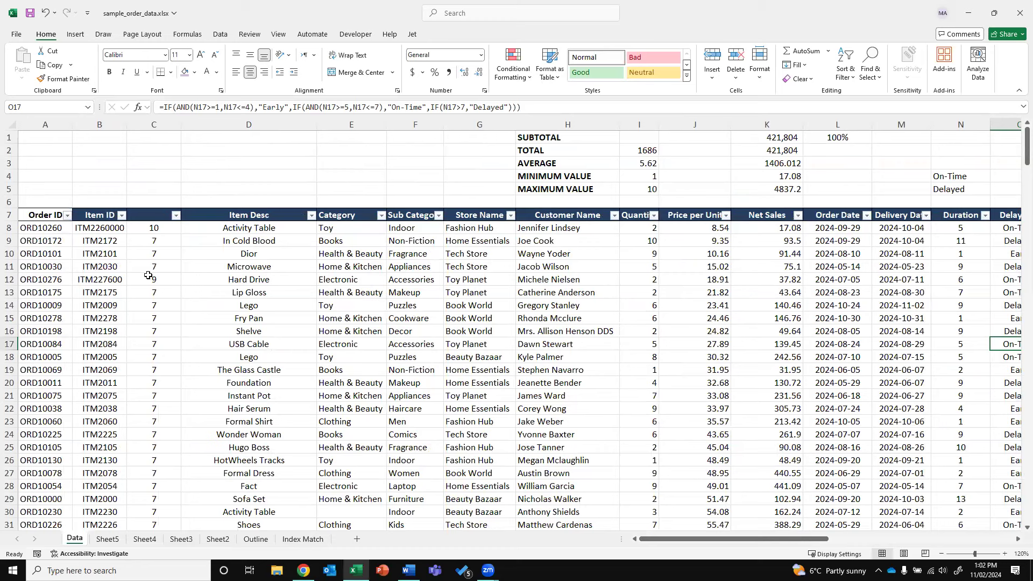
# Copy Item ID ITM2101 from B10 into B17, B20, B23 and B26
pyautogui.click(113, 254)
pyautogui.hotkey('ctrl', 'c')
pyautogui.click(101, 343)
pyautogui.hotkey('ctrl', 'v')
pyautogui.click(104, 381)
pyautogui.hotkey('ctrl', 'v')
pyautogui.click(105, 423)
pyautogui.hotkey('ctrl', 'v')
pyautogui.click(110, 463)
pyautogui.press('Return')
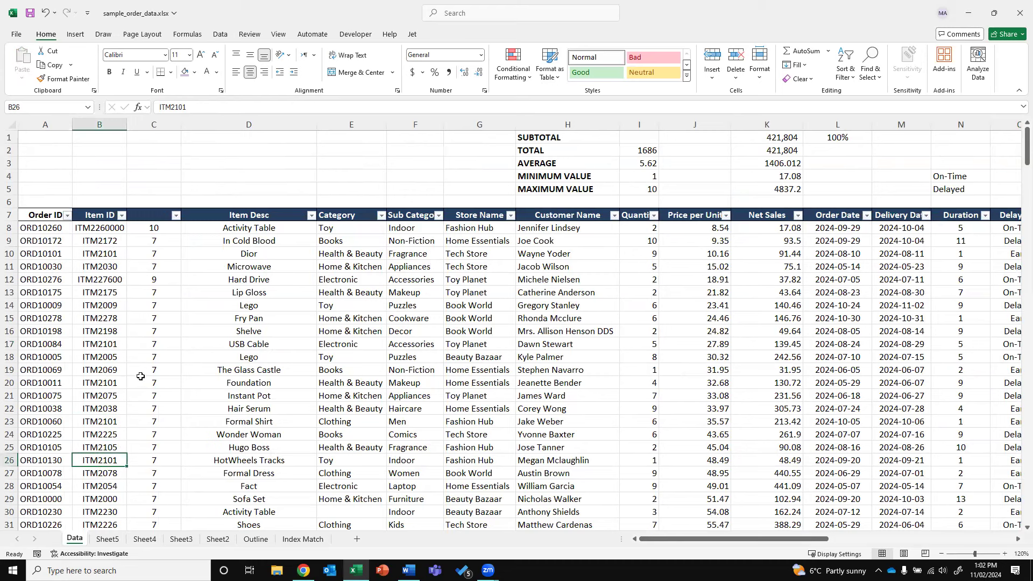
# Select column B and start a Duplicate Values conditional formatting rule
pyautogui.click(90, 125)
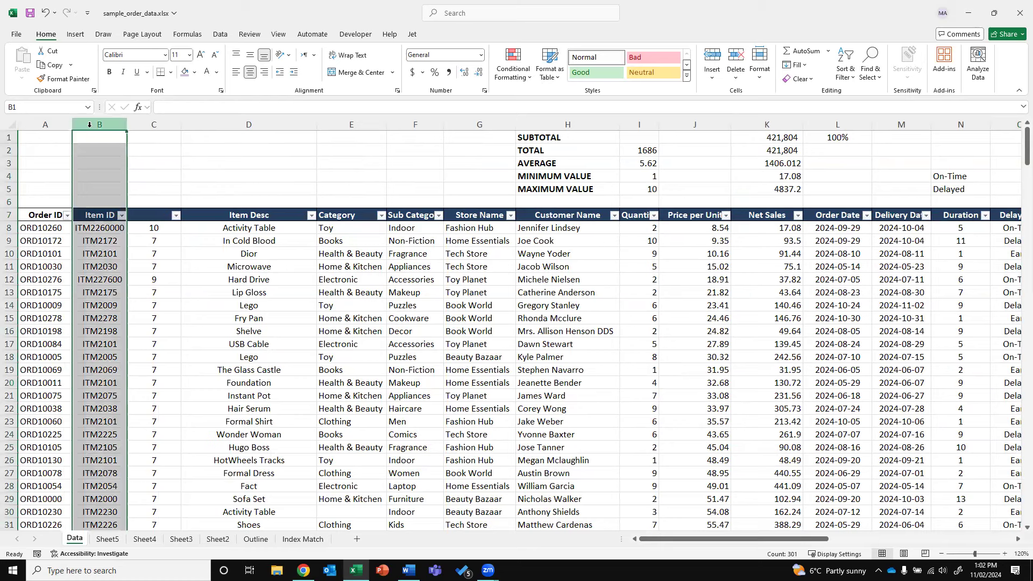
pyautogui.click(220, 35)
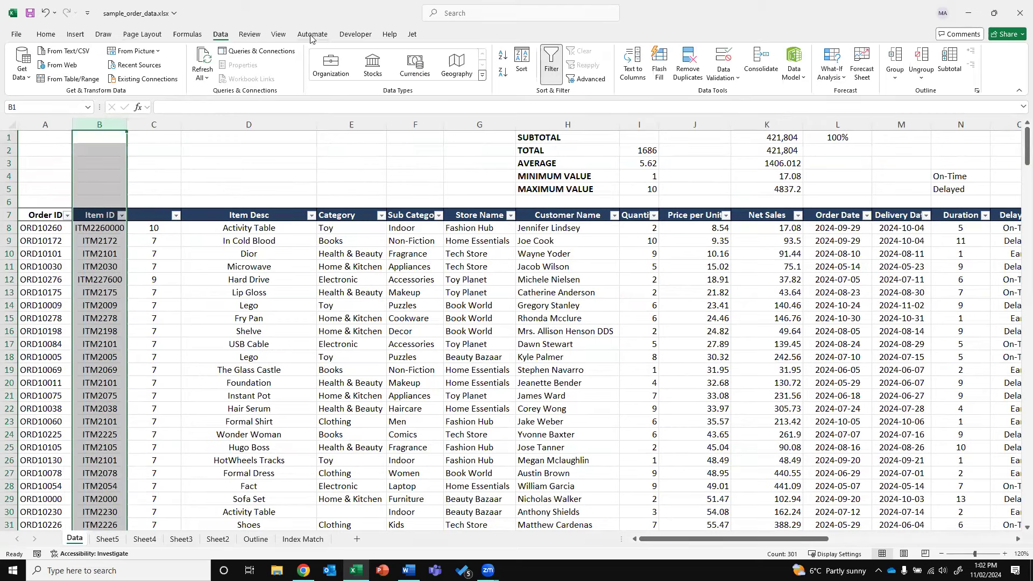
pyautogui.click(45, 34)
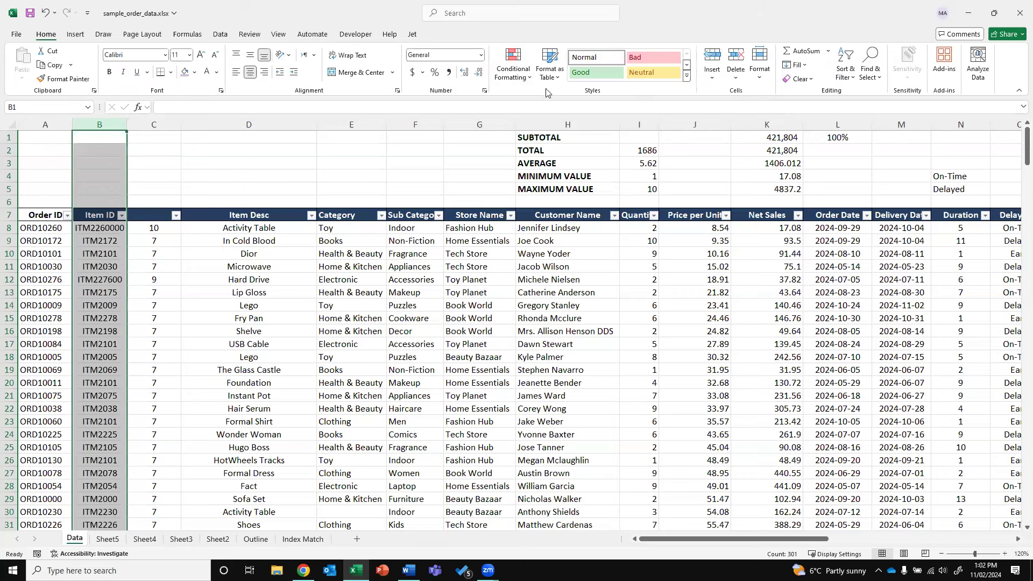
pyautogui.click(510, 80)
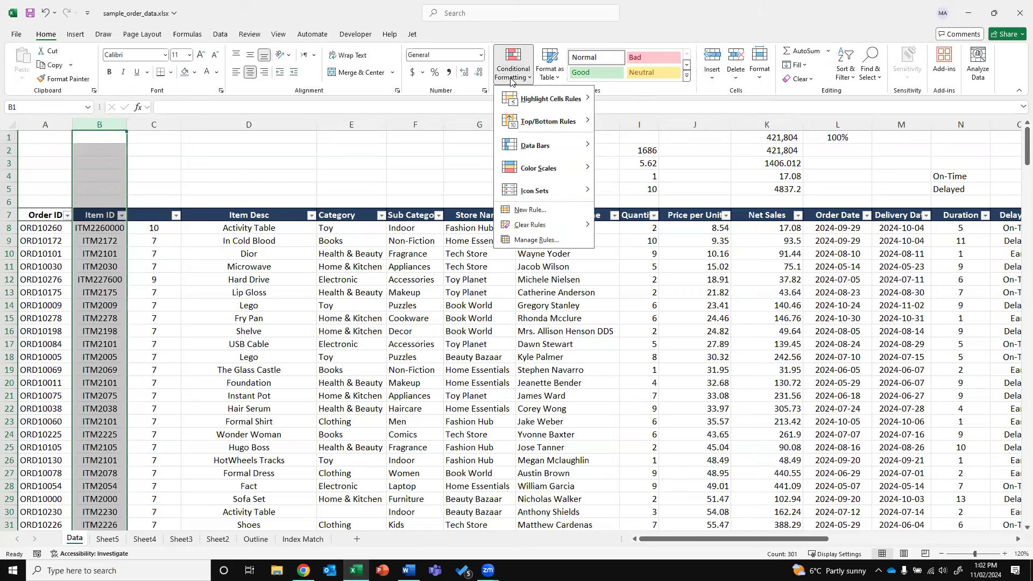
pyautogui.moveTo(527, 103)
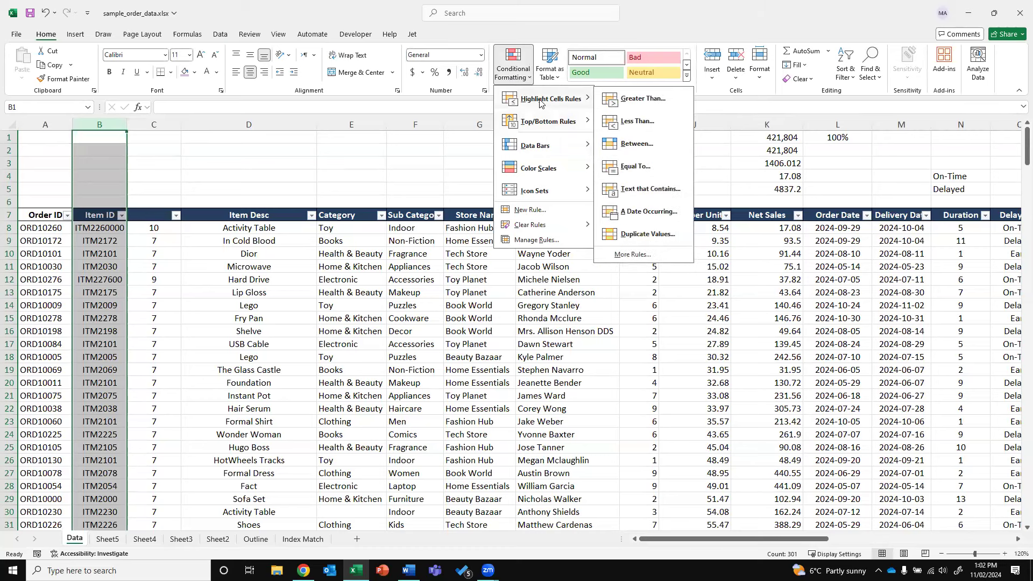
pyautogui.click(229, 293)
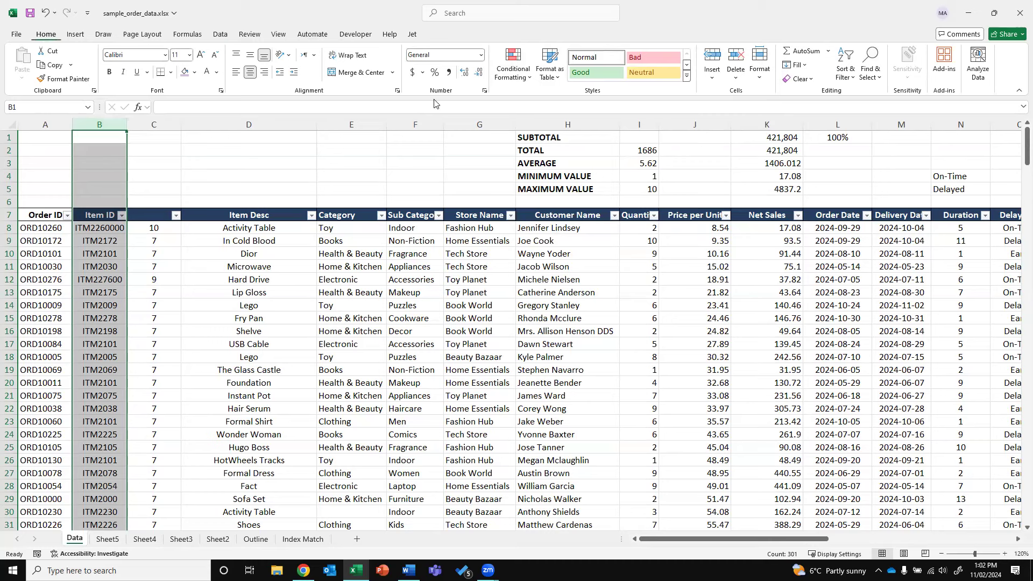
pyautogui.click(518, 77)
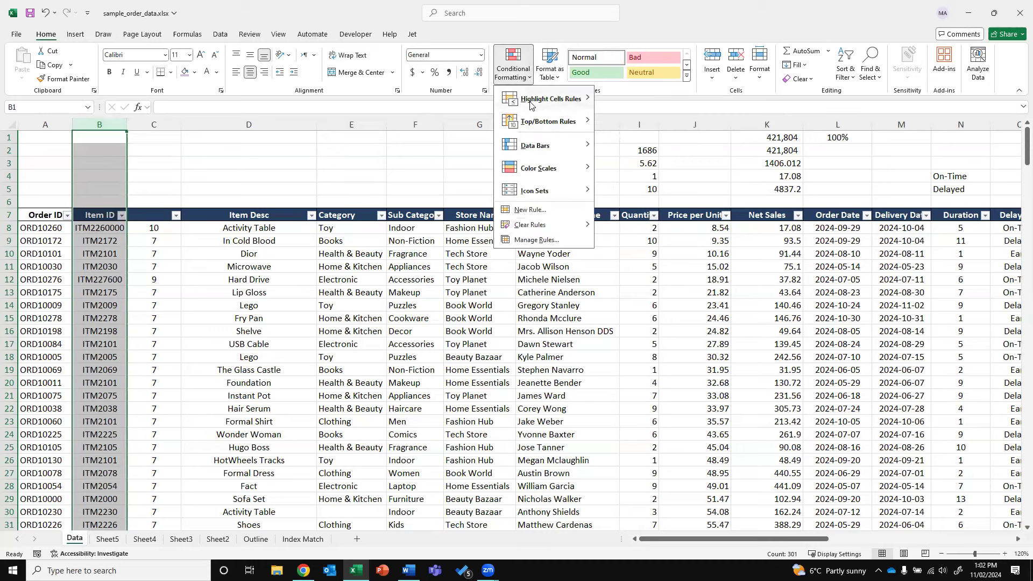
pyautogui.moveTo(532, 102)
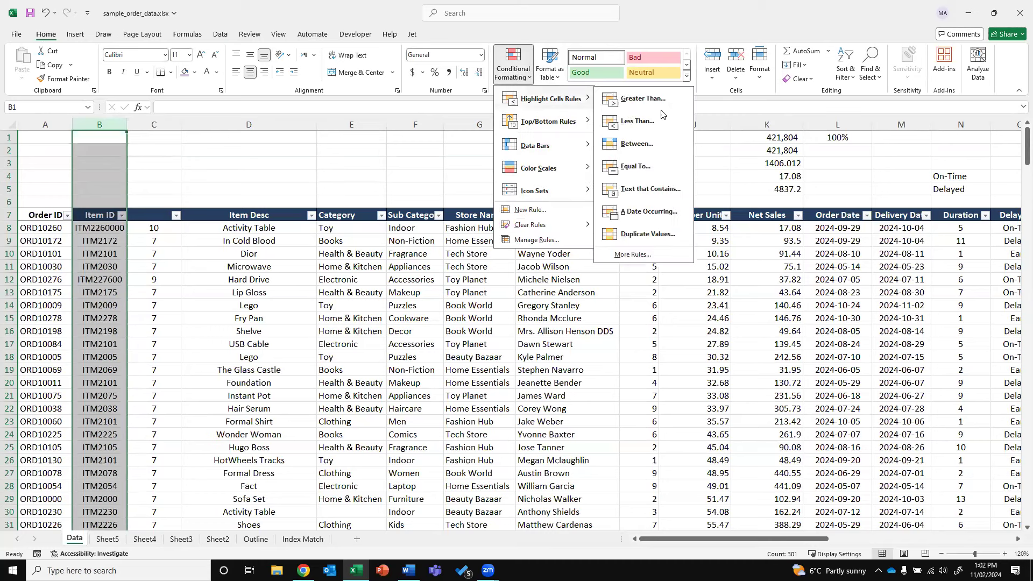
pyautogui.click(643, 241)
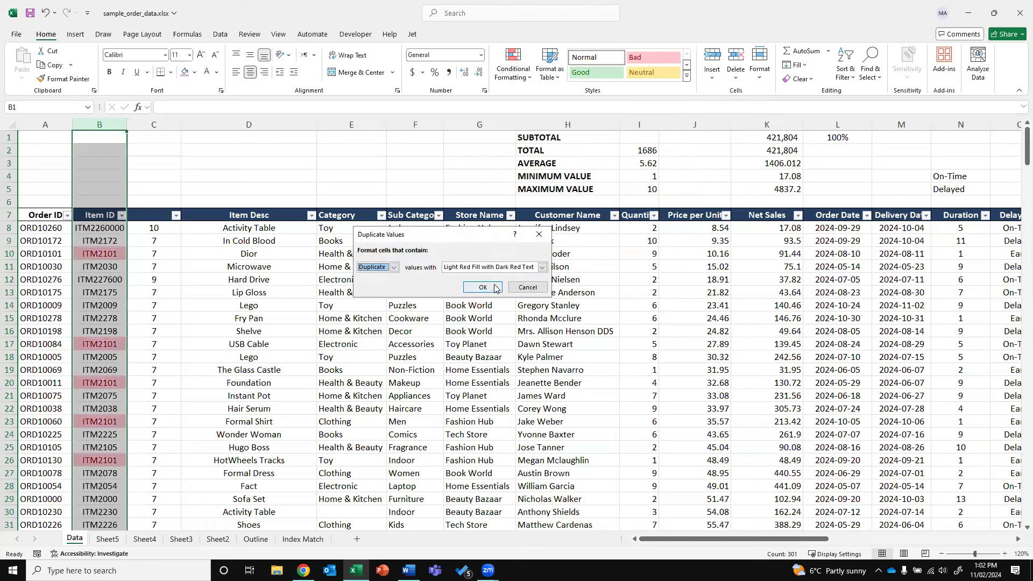
# Apply Yellow Fill with Dark Yellow Text to the duplicate Item IDs
pyautogui.press('Tab')
pyautogui.hotkey('alt', 'Down')
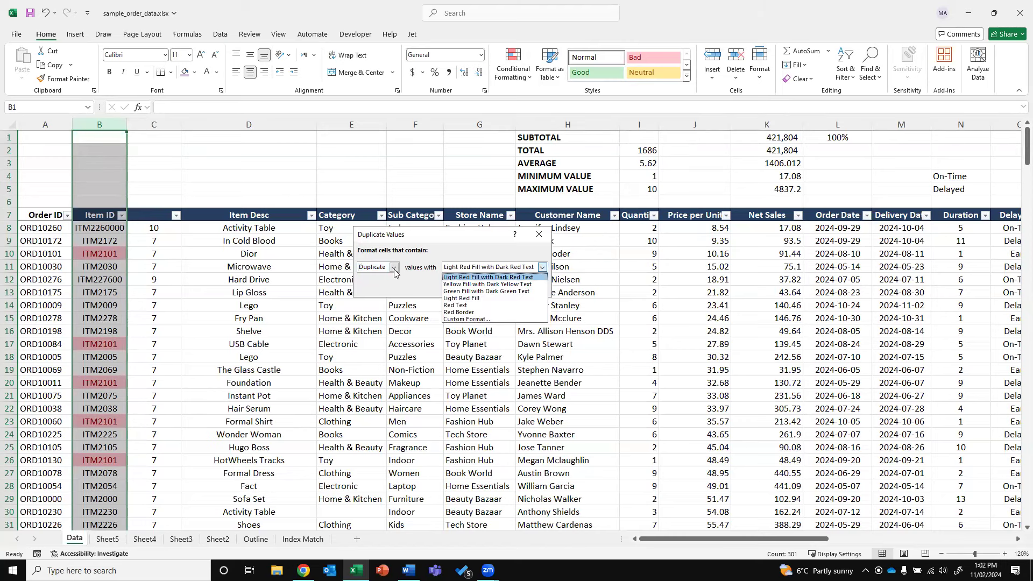
pyautogui.press('Down')
pyautogui.press('Return')
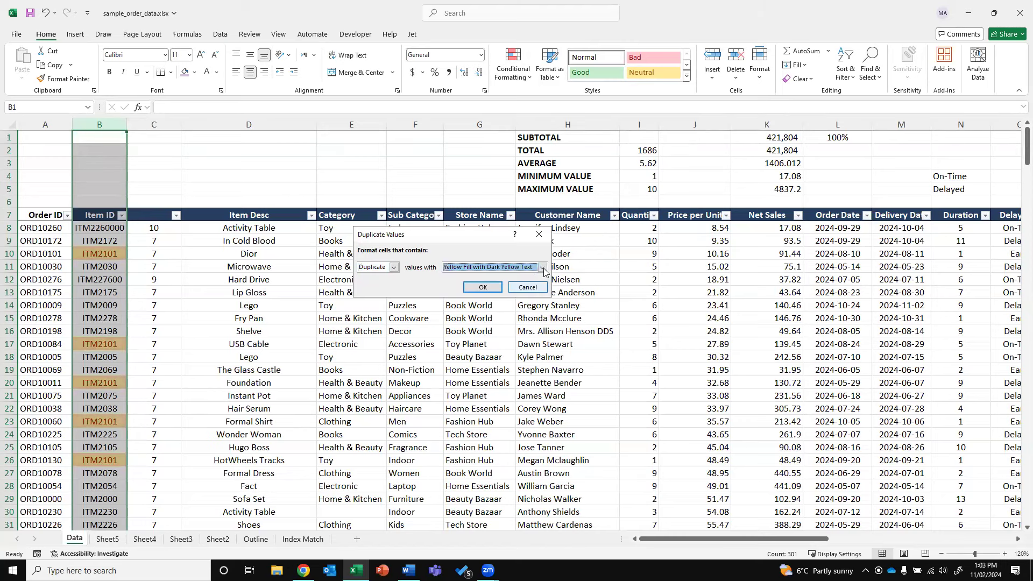
pyautogui.click(543, 268)
pyautogui.press('Down')
pyautogui.press('Down')
pyautogui.press('Return')
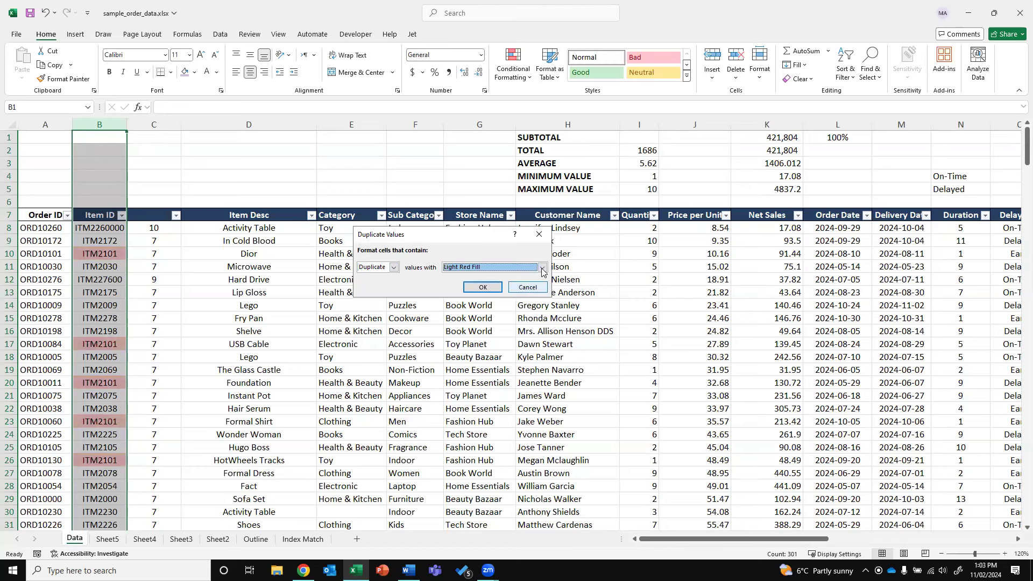
pyautogui.click(541, 272)
pyautogui.click(504, 285)
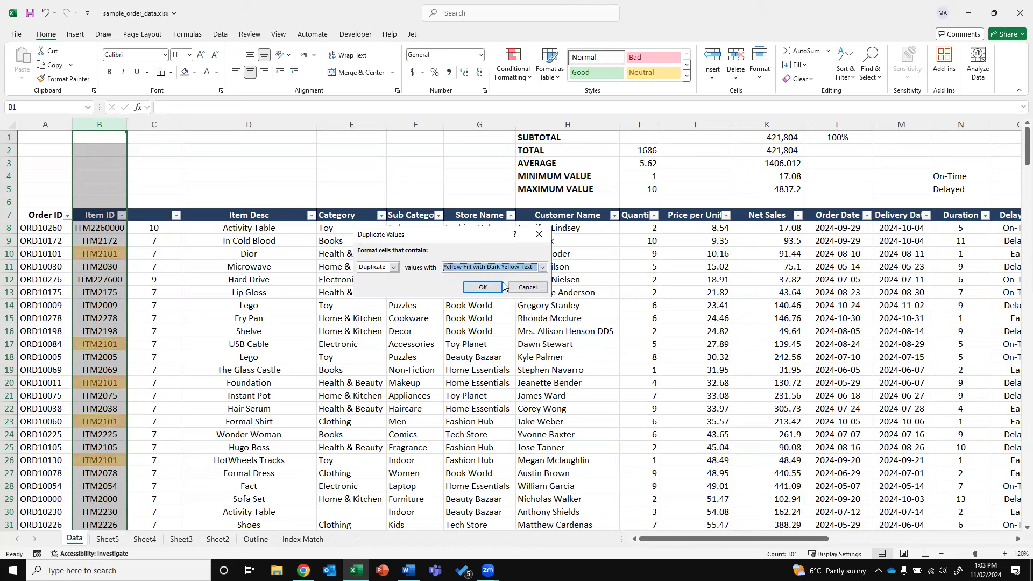
pyautogui.click(482, 287)
# Check the highlighted ITM2101 duplicates in B10, B17 and B20
pyautogui.click(161, 267)
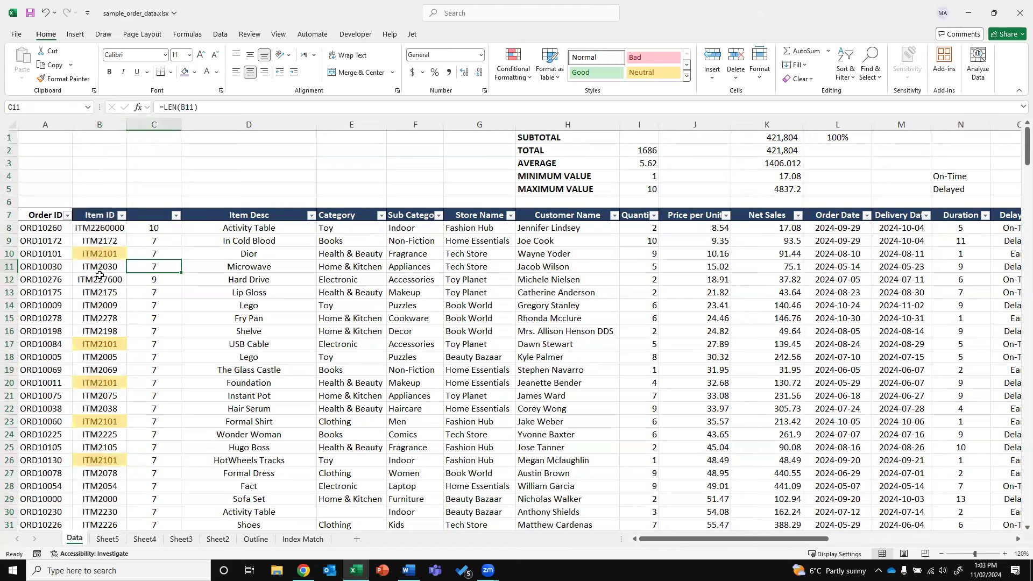
pyautogui.click(98, 249)
pyautogui.click(99, 345)
pyautogui.click(100, 382)
# Confirm B26 is highlighted, browse Sheet5 through Outline, and add a new Sheet6
pyautogui.click(101, 460)
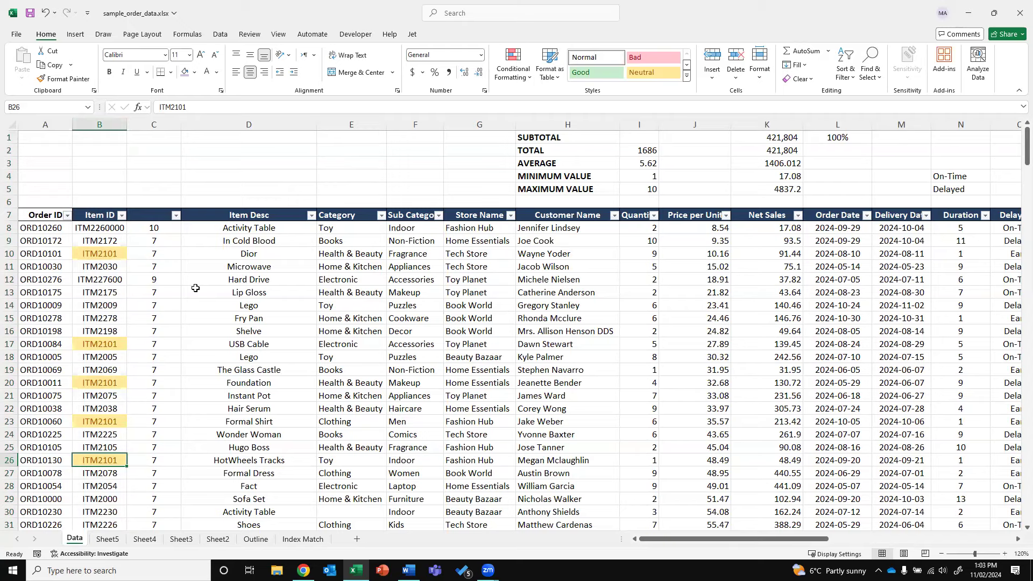
pyautogui.click(100, 539)
pyautogui.click(144, 539)
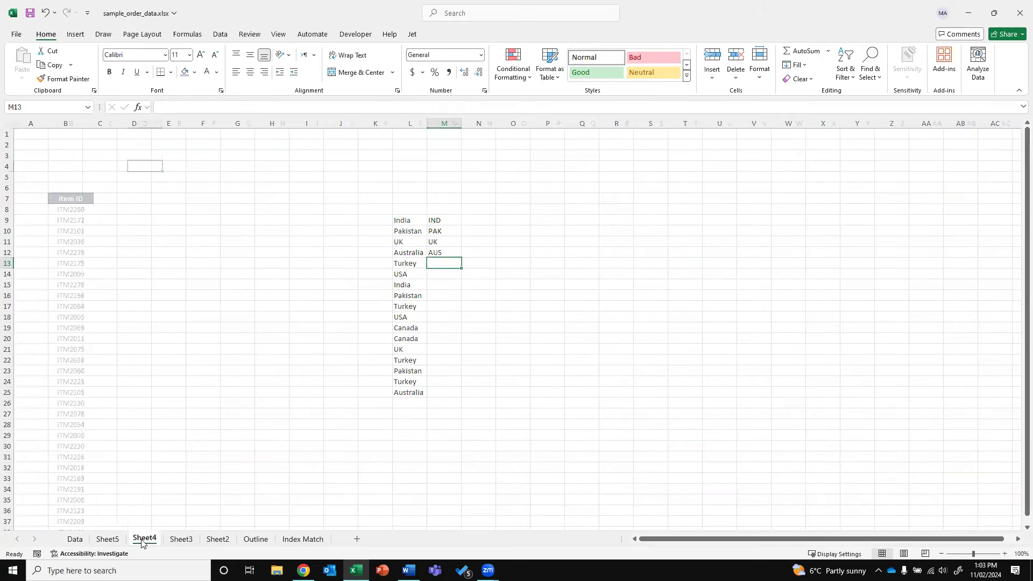
pyautogui.click(181, 539)
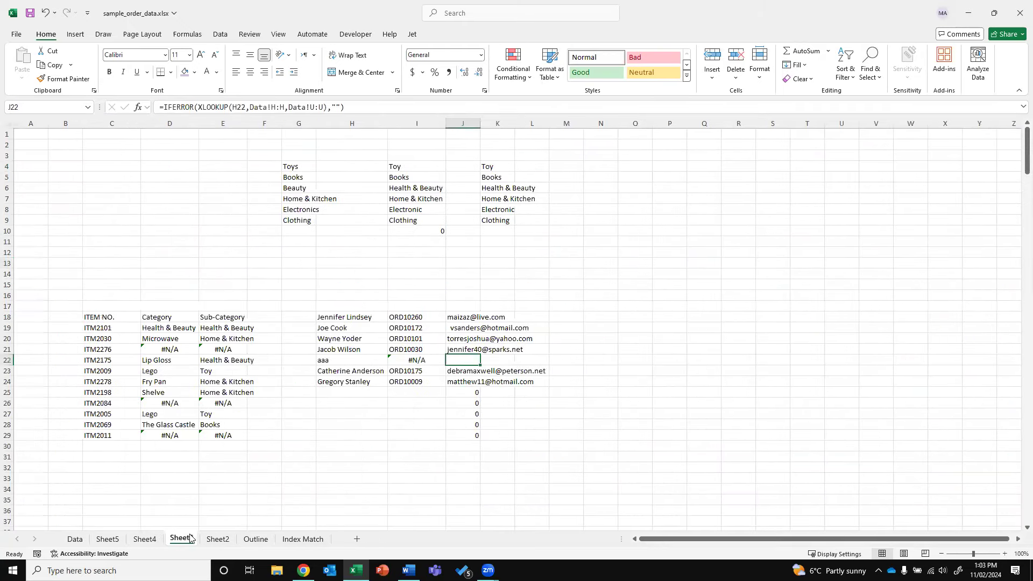
pyautogui.click(221, 538)
pyautogui.click(256, 539)
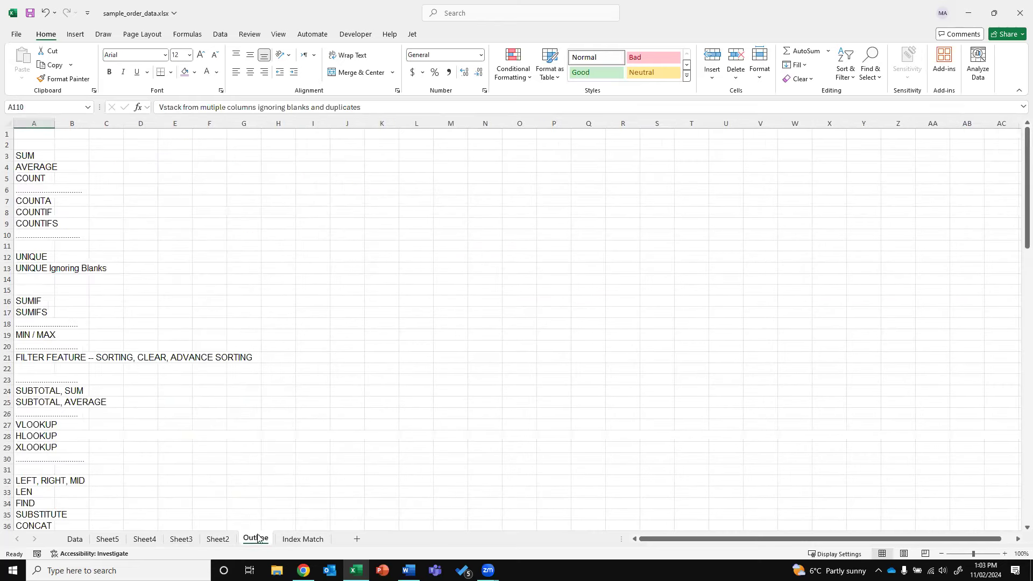
pyautogui.click(105, 540)
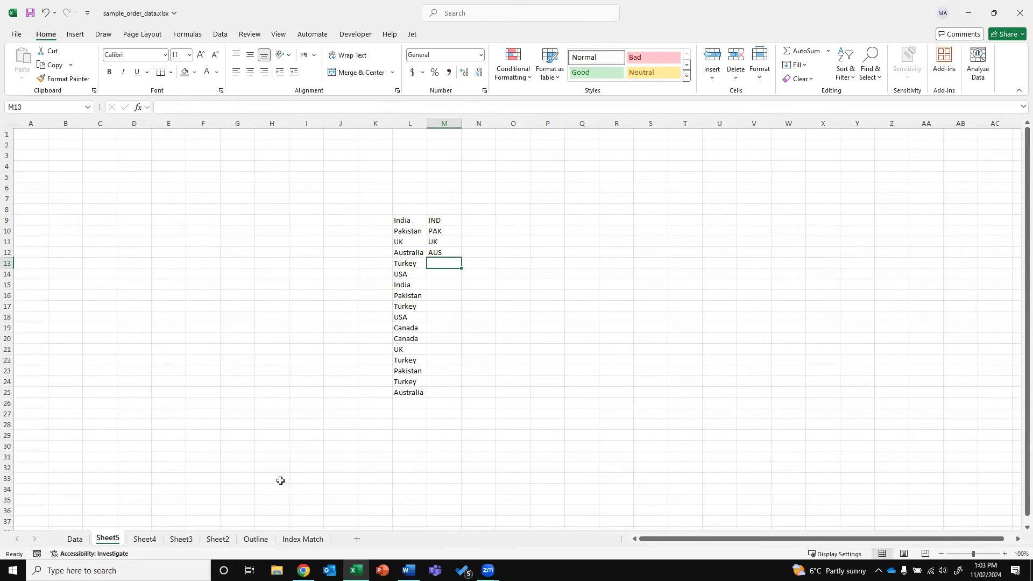
pyautogui.click(356, 539)
# Enter the headings Category and Net Sales in C2 and D2
pyautogui.click(86, 145)
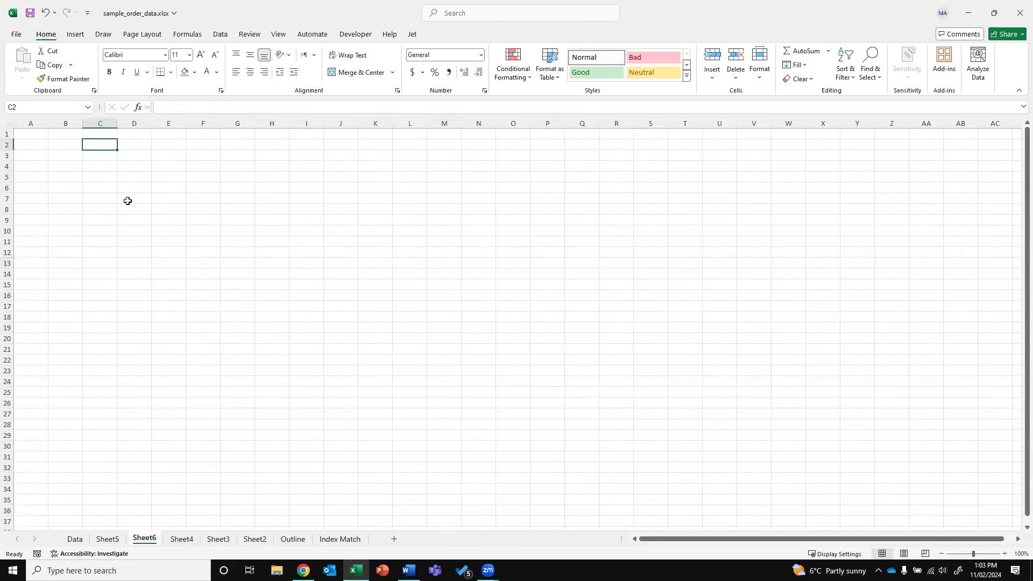
pyautogui.write('Category')
pyautogui.press('Tab')
pyautogui.write('Net Sales')
pyautogui.press('Return')
# Enter =UNIQUE(Data!E8:E307) in C3 to list the distinct categories
pyautogui.write('=unique(')
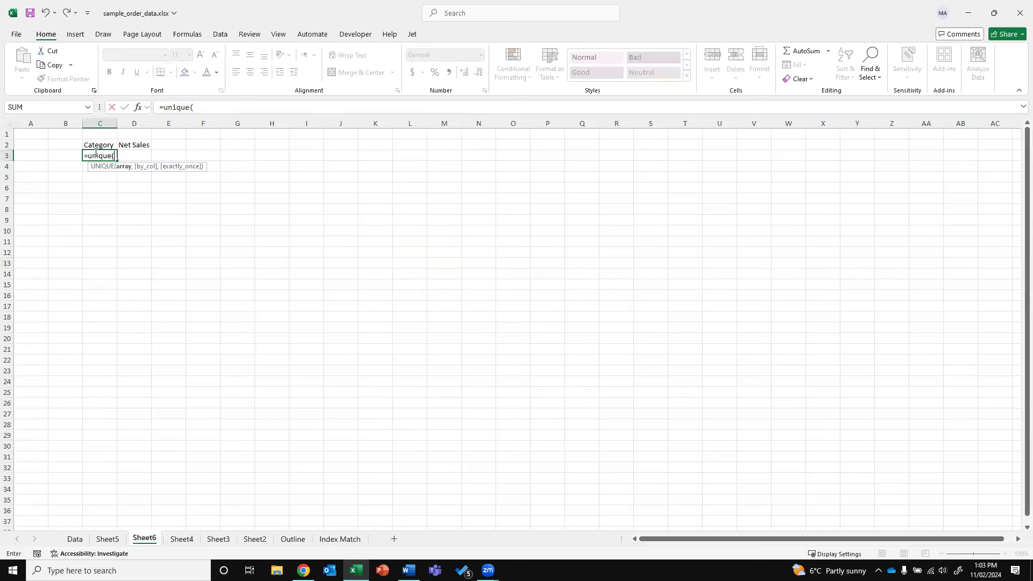
pyautogui.click(75, 538)
pyautogui.click(344, 215)
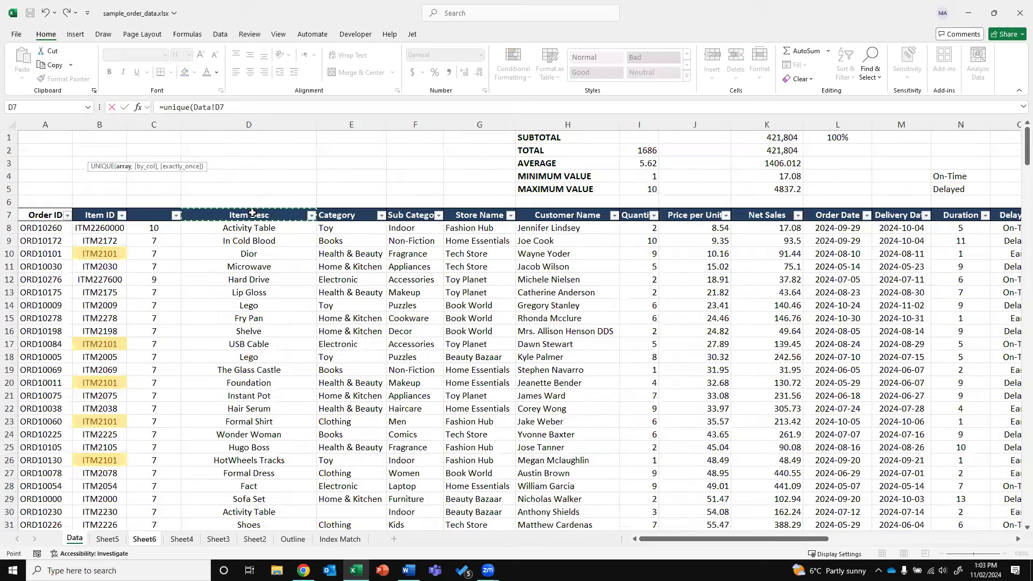
pyautogui.press('Down')
pyautogui.hotkey('ctrl', 'shift', 'Down')
pyautogui.hotkey('ctrl', 'shift', 'Down')
pyautogui.hotkey('ctrl', 'shift', 'Down')
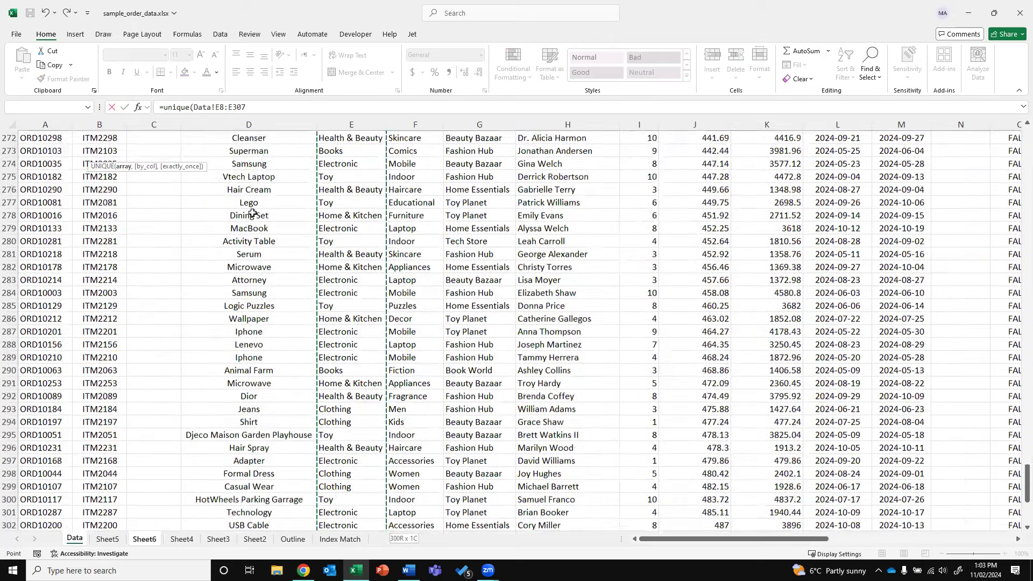
pyautogui.hotkey('ctrl', 'Return')
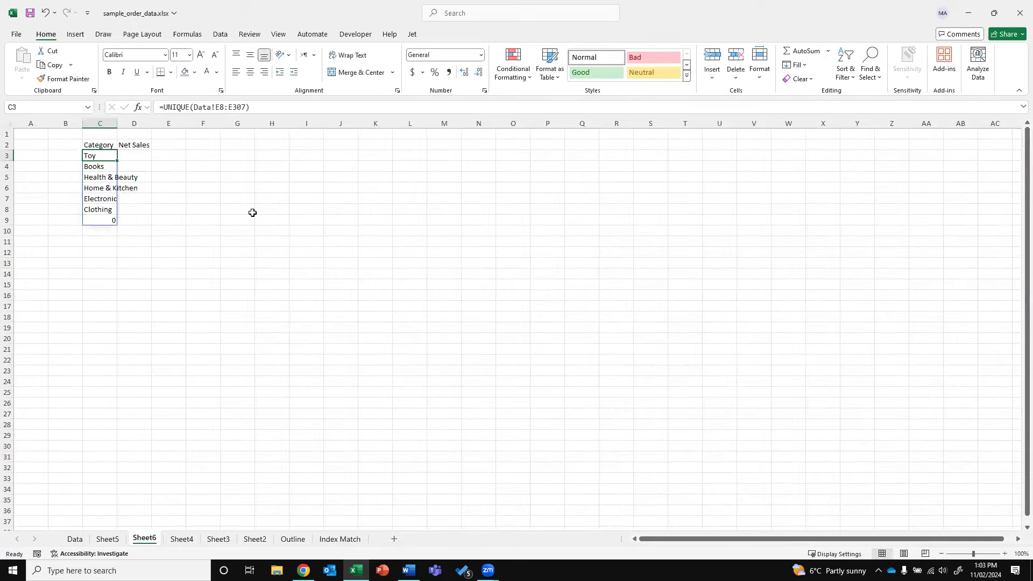
pyautogui.press('Right')
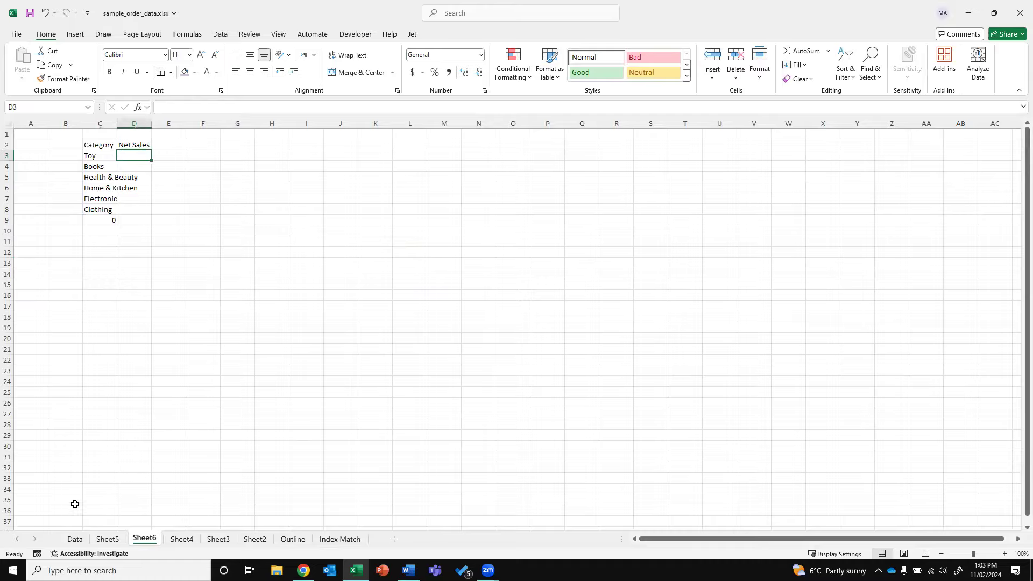
# Inspect the Data sheet's Category column to find where the blank category cell is
pyautogui.click(74, 538)
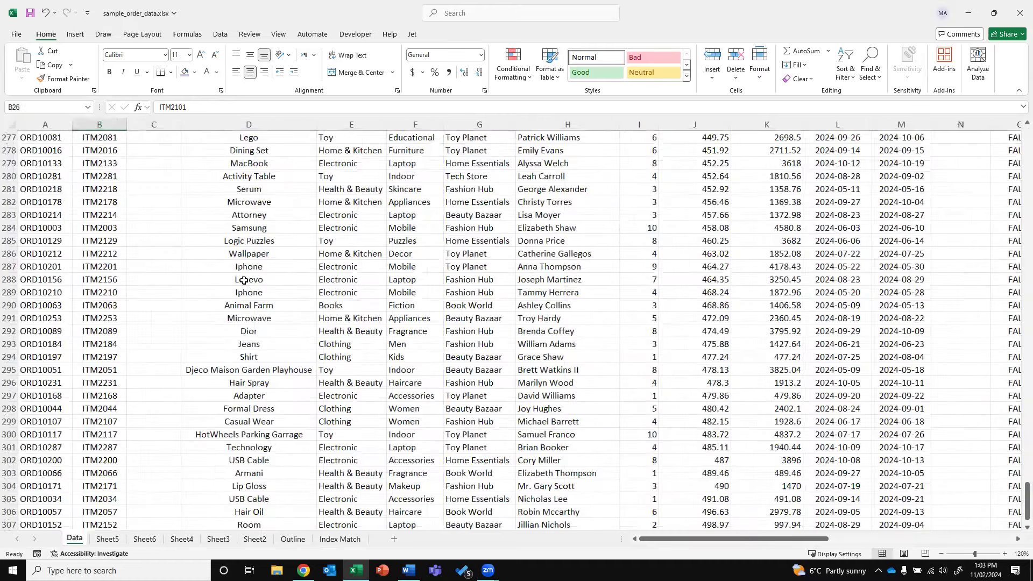
pyautogui.hotkey('ctrl', 'Up')
pyautogui.hotkey('ctrl', 'Right')
pyautogui.press('Right')
pyautogui.press('Right')
pyautogui.hotkey('ctrl', 'Down')
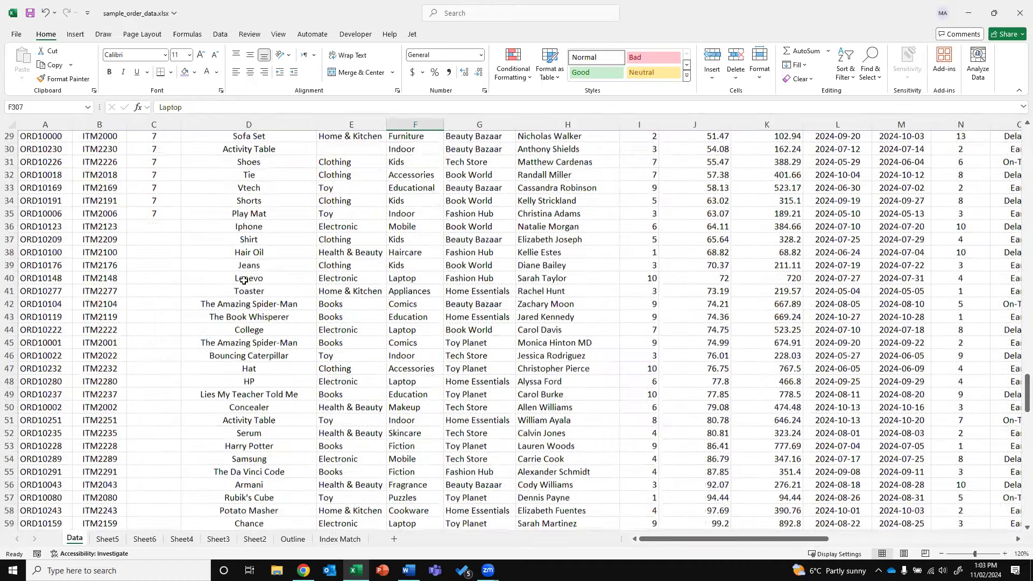
pyautogui.hotkey('ctrl', 'Up')
pyautogui.press('Left')
pyautogui.hotkey('ctrl', 'Down')
# Enter Toy in the blank Data cell E30
pyautogui.press('Down')
pyautogui.write('T')
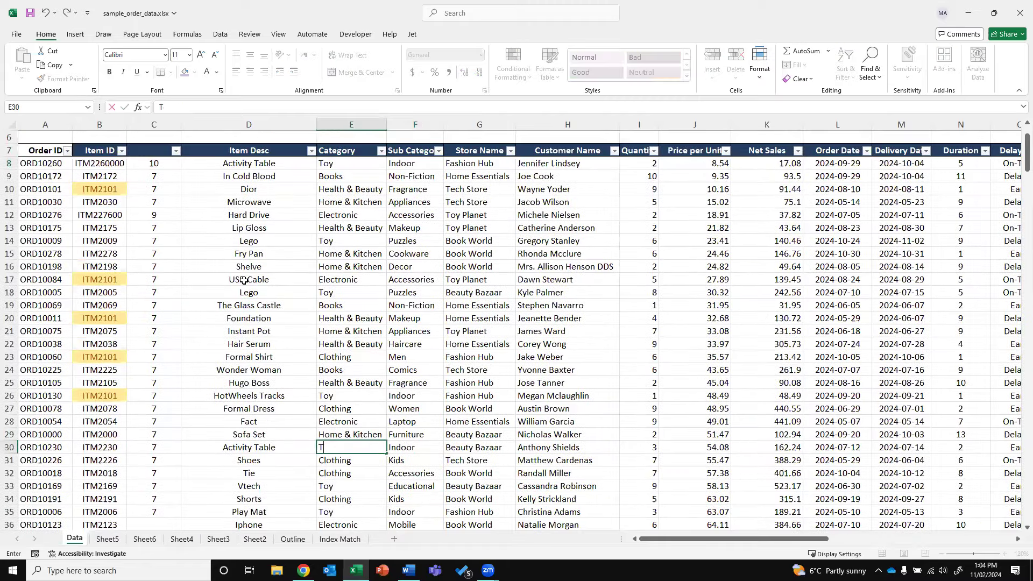
pyautogui.write('oy')
pyautogui.press('Return')
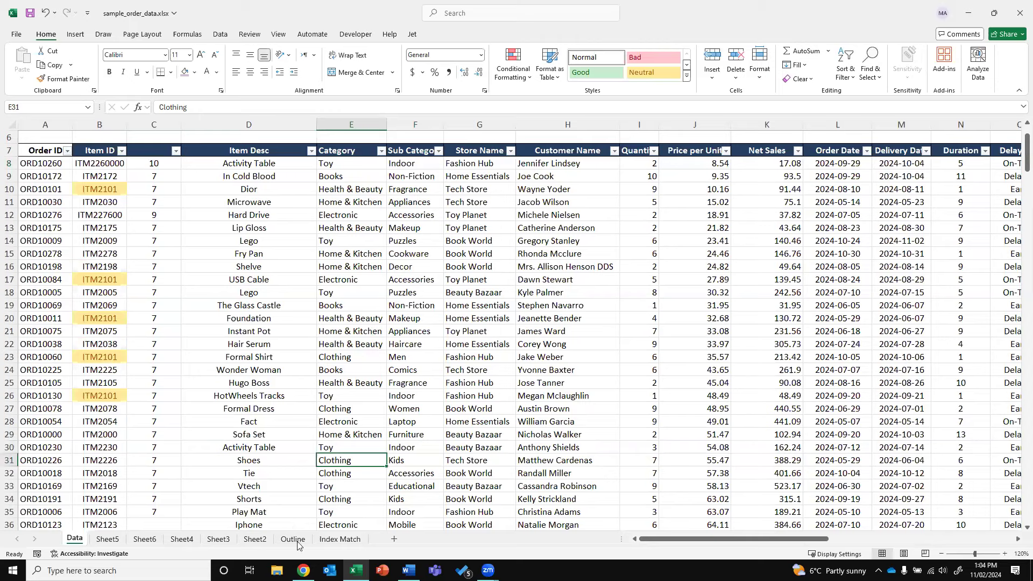
# Return to Sheet6 and widen column C to fit the category names
pyautogui.click(255, 539)
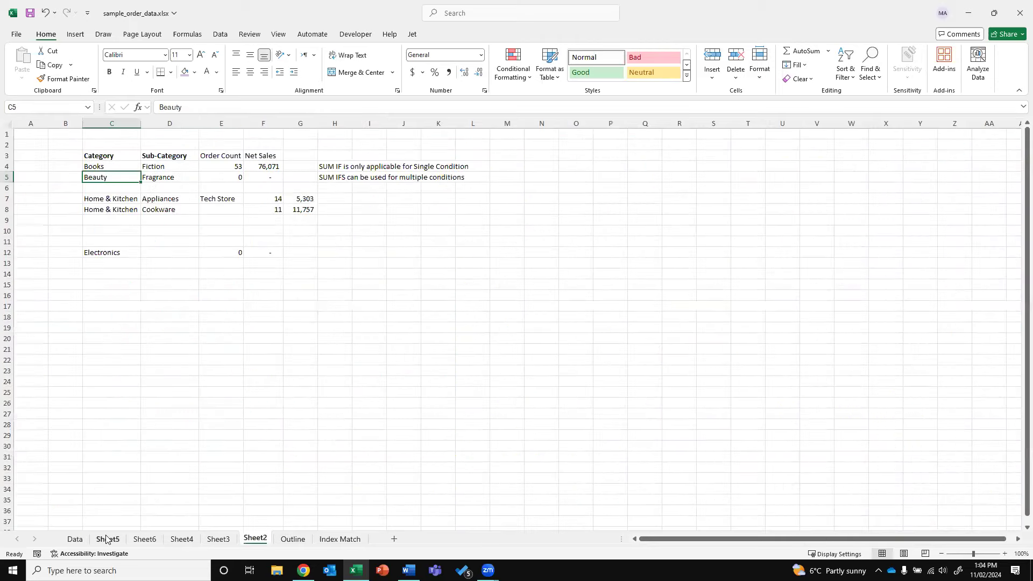
pyautogui.click(107, 539)
pyautogui.click(143, 539)
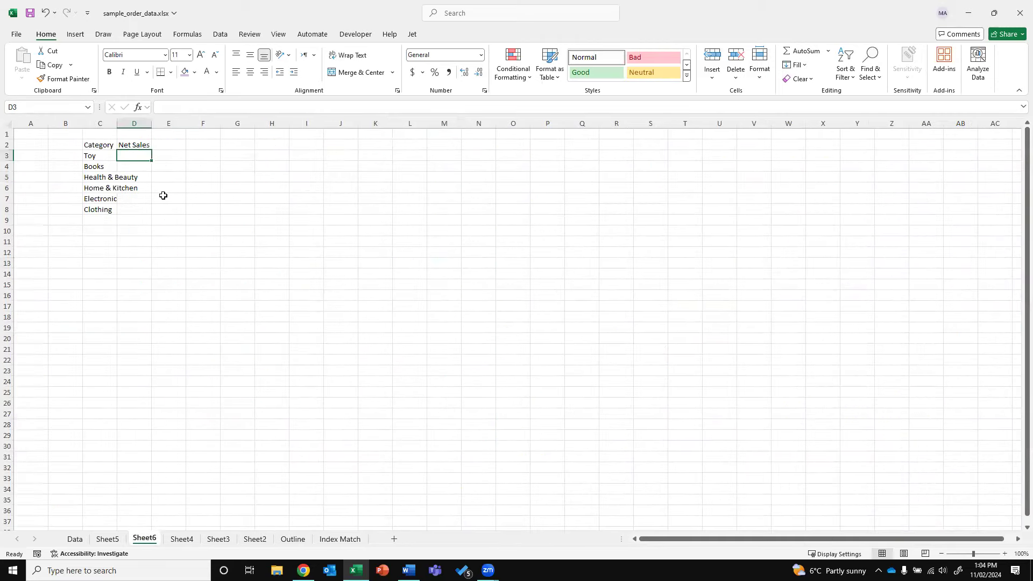
pyautogui.doubleClick(117, 124)
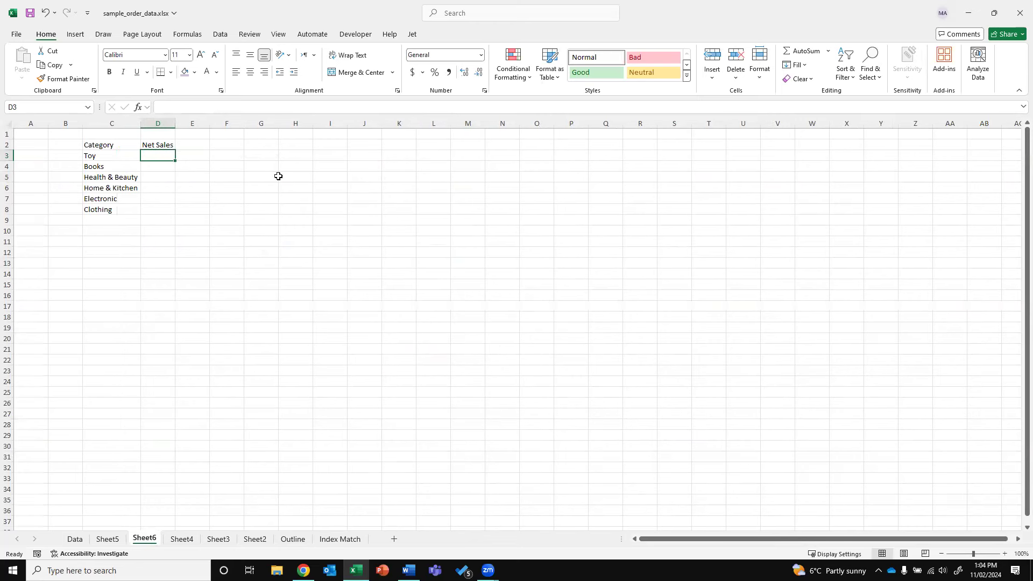
# Enter =SUMIF(Data!E:E,Sheet6!C3,Data!K:K) in D3 to total Toy net sales
pyautogui.write('=sumif')
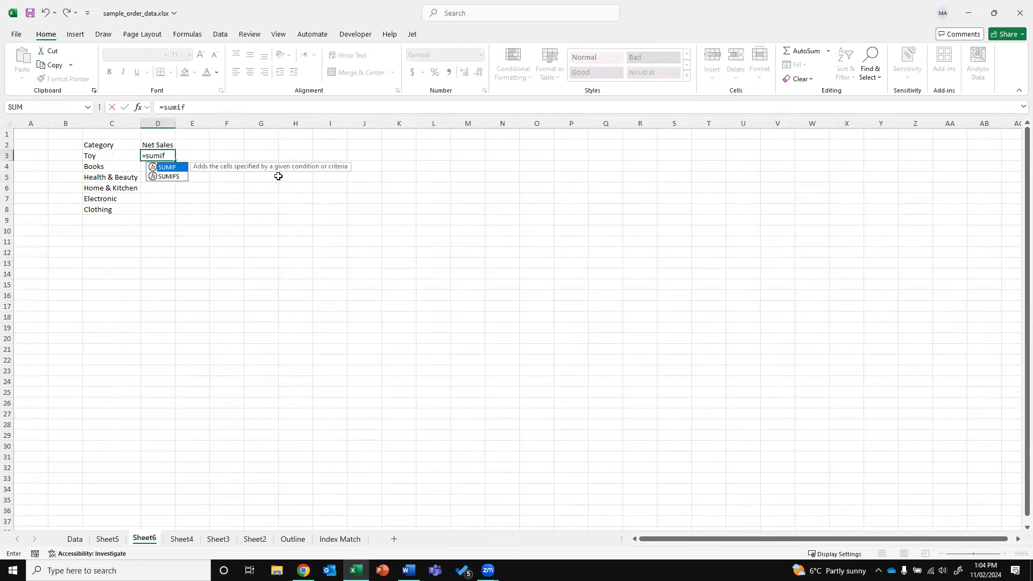
pyautogui.write('(')
pyautogui.click(75, 539)
pyautogui.click(359, 126)
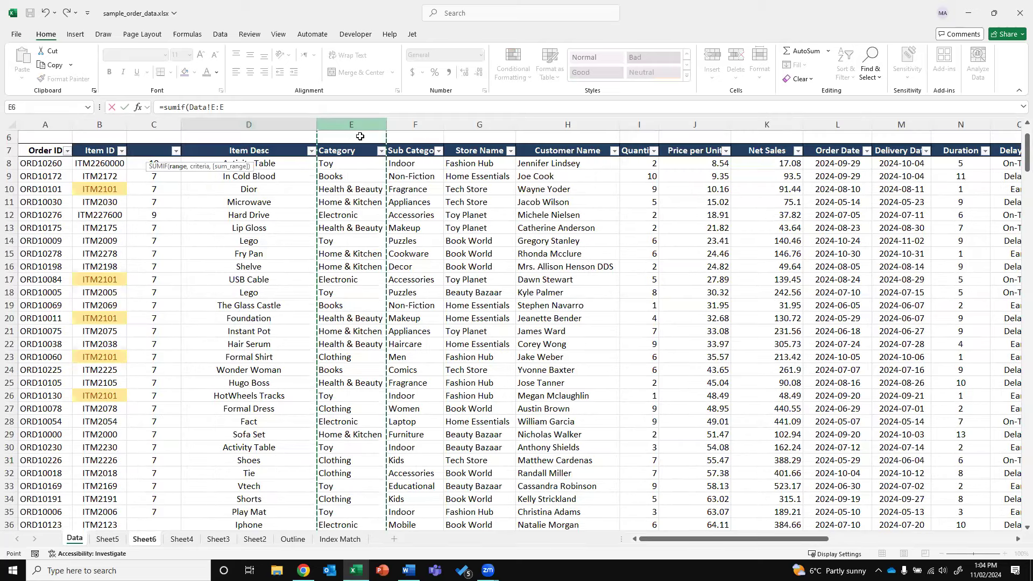
pyautogui.write(',')
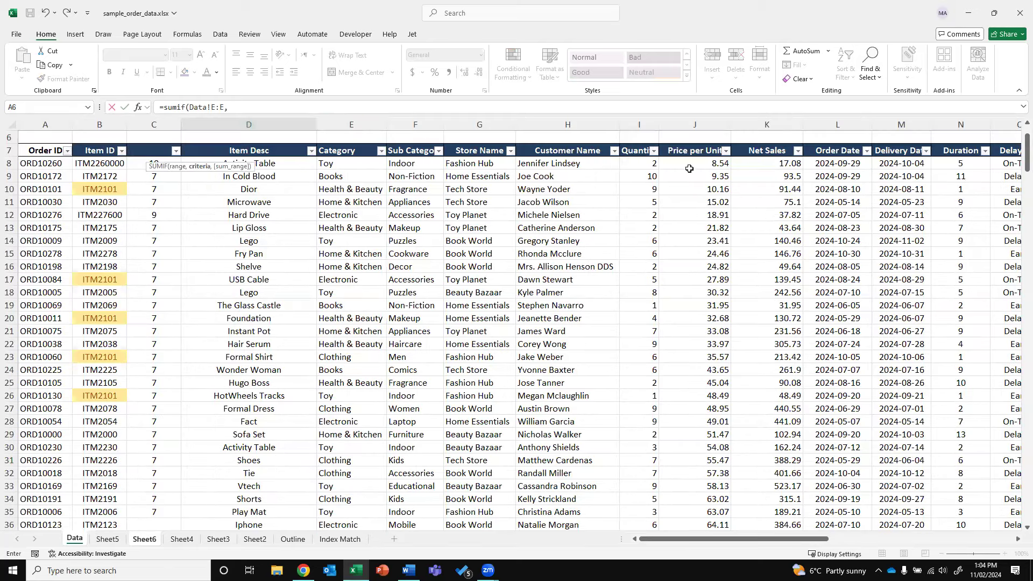
pyautogui.click(233, 105)
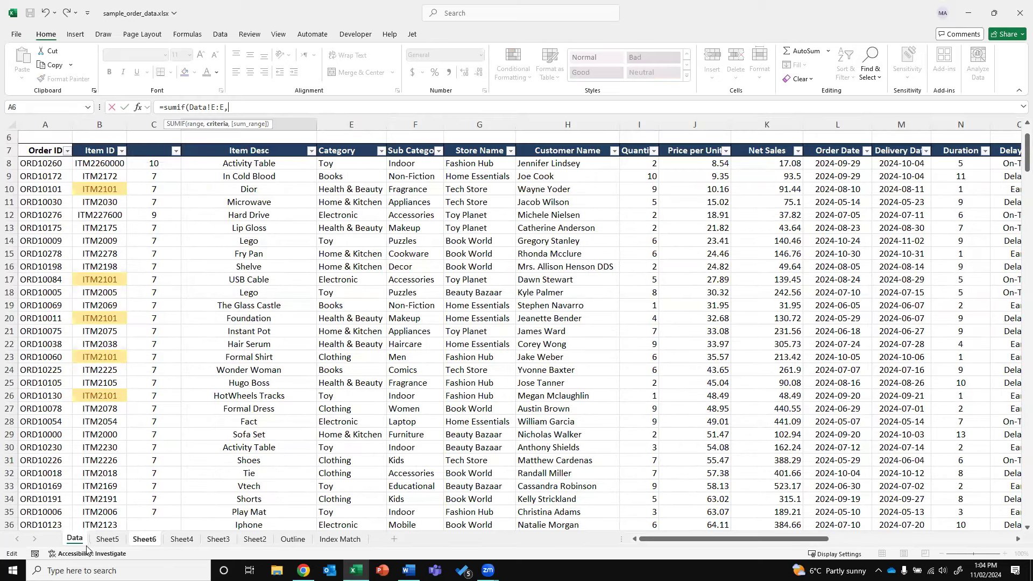
pyautogui.click(144, 538)
pyautogui.click(102, 155)
pyautogui.write(',')
pyautogui.click(74, 538)
pyautogui.click(769, 124)
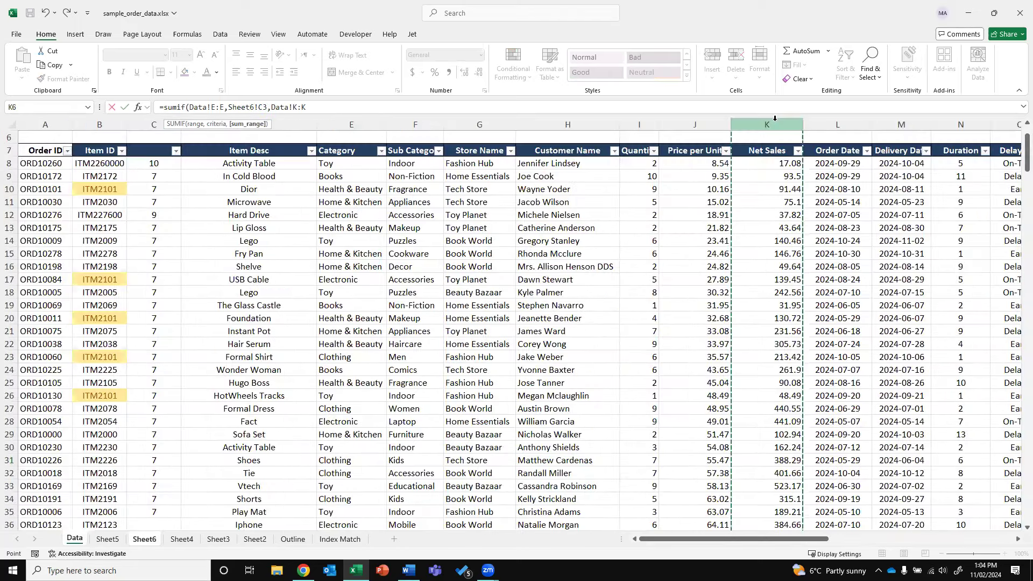
pyautogui.press('Return')
# Copy the SUMIF formula down D4:D8 for the remaining categories
pyautogui.press('Up')
pyautogui.hotkey('ctrl', 'c')
pyautogui.press('Down')
pyautogui.hotkey('shift', 'Down')
pyautogui.hotkey('shift', 'Down')
pyautogui.hotkey('shift', 'Down')
pyautogui.hotkey('shift', 'Down')
pyautogui.hotkey('ctrl', 'v')
pyautogui.press('Escape')
# Format D3:D8 in Comma Style with no decimals (Toy 74,954, Electronic 89,792)
pyautogui.moveTo(168, 156); pyautogui.dragTo(167, 210)
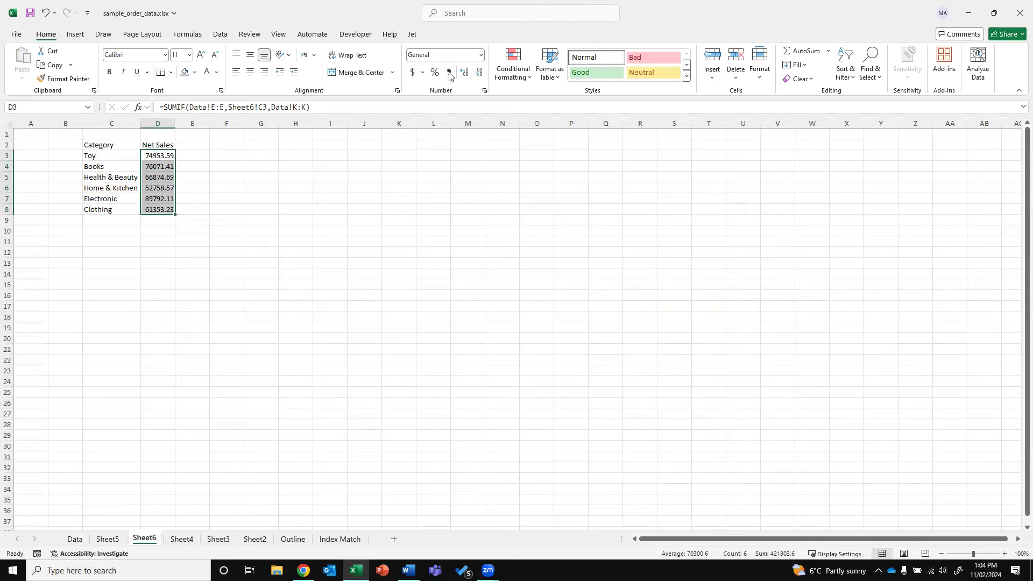
pyautogui.click(449, 72)
pyautogui.click(478, 72)
pyautogui.click(478, 72)
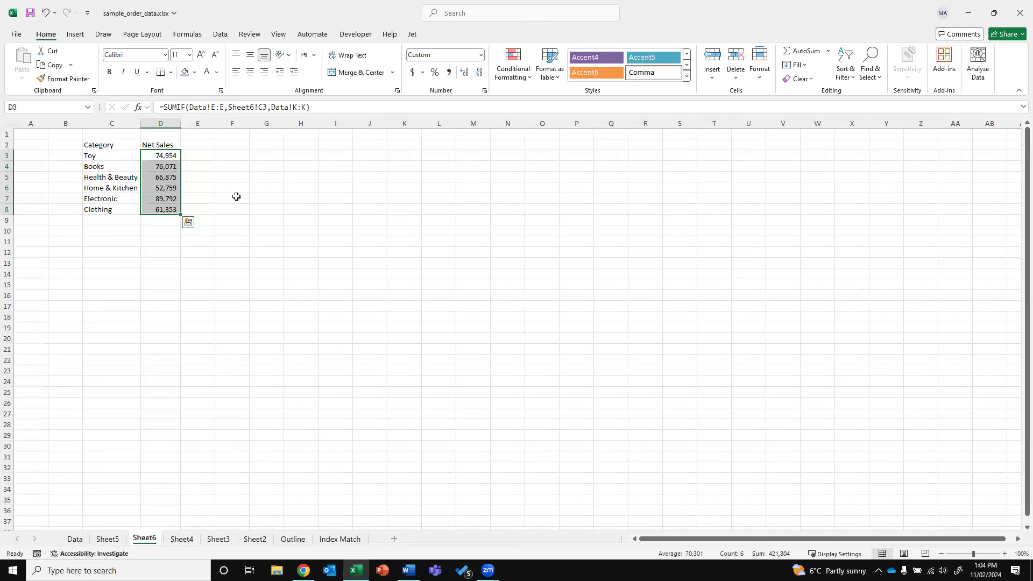
pyautogui.press('Right')
pyautogui.press('Up')
pyautogui.write('Ra')
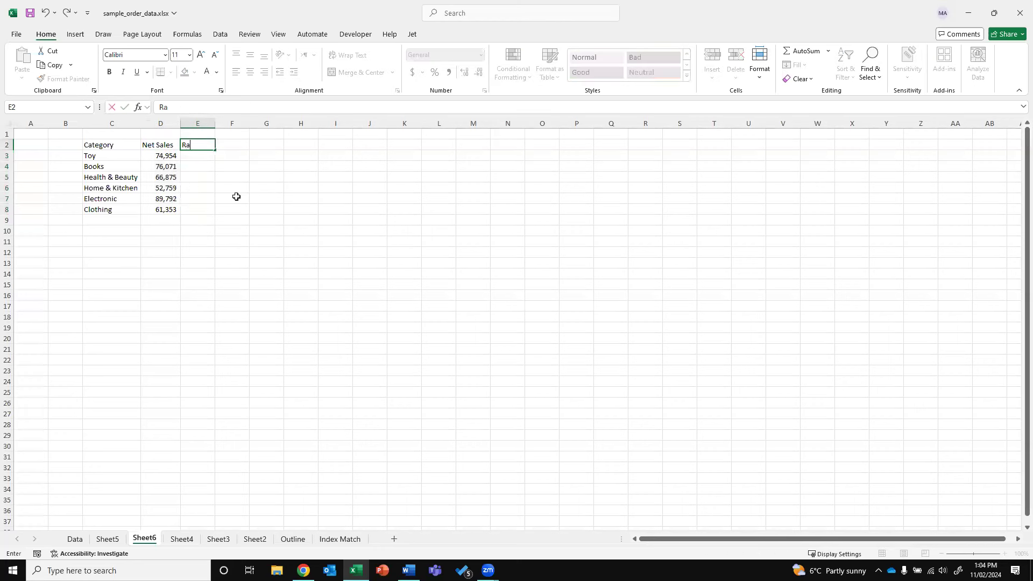
pyautogui.press('Return')
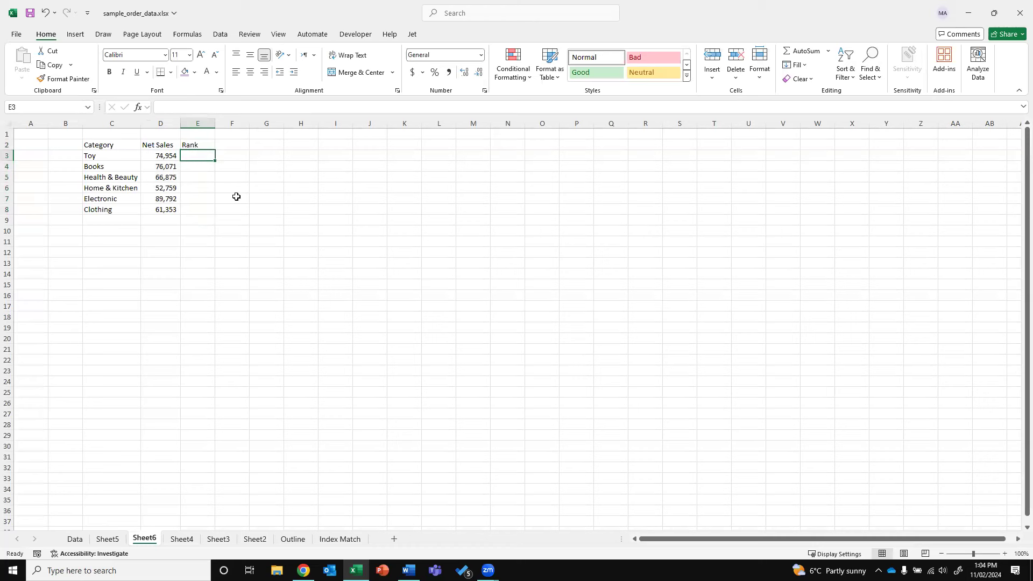
pyautogui.write('=RANK')
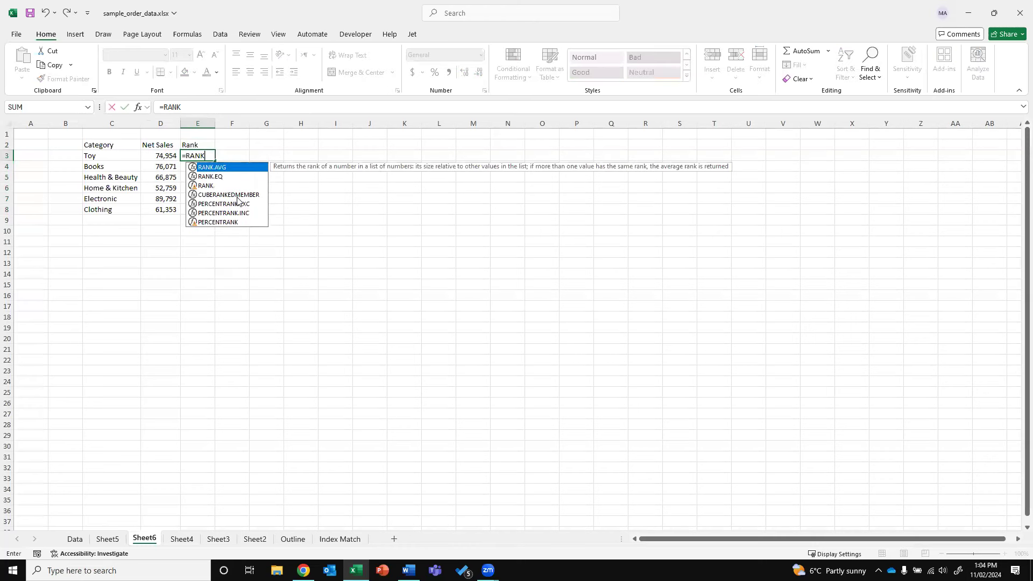
pyautogui.write('(')
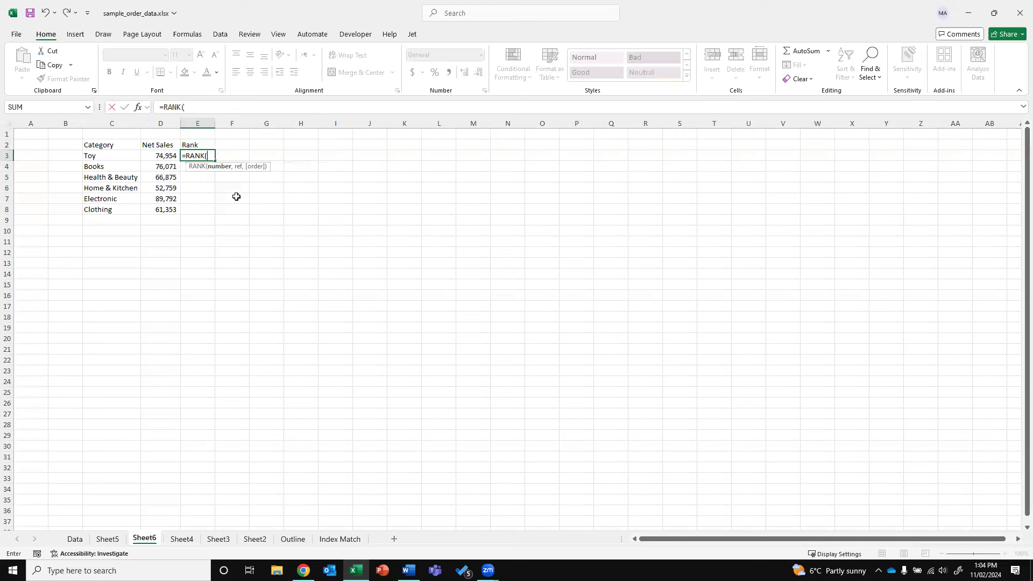
pyautogui.press('Left')
pyautogui.hotkey('shift', 'Down')
pyautogui.hotkey('shift', 'Down')
pyautogui.hotkey('shift', 'Down')
pyautogui.hotkey('shift', 'Down')
pyautogui.hotkey('shift', 'Down')
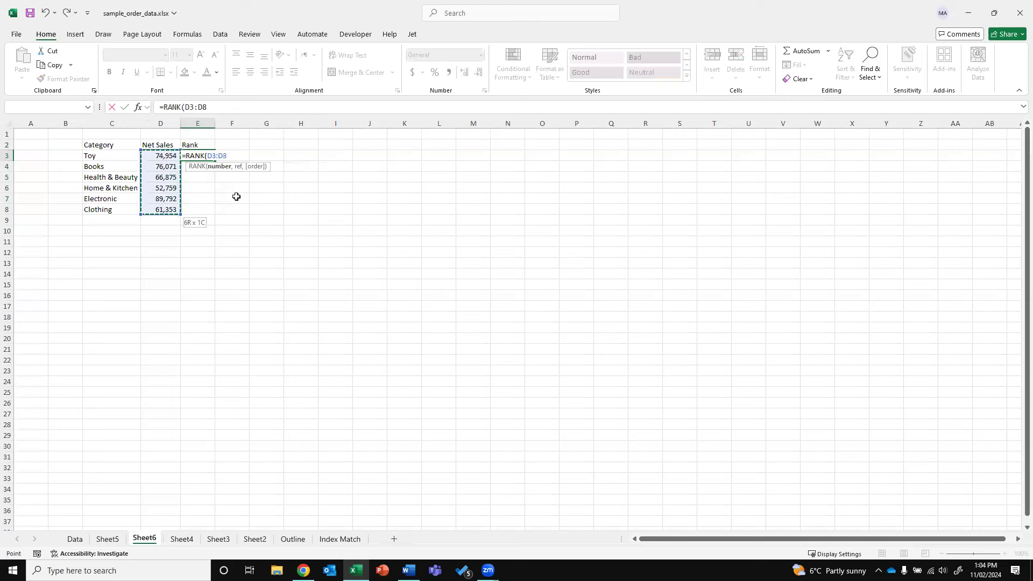
pyautogui.write(',')
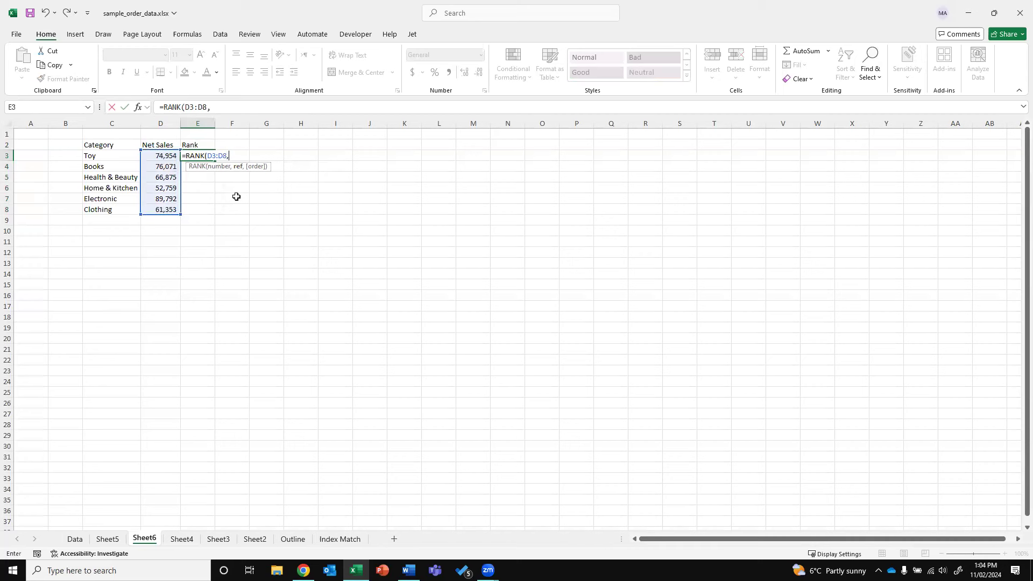
pyautogui.click(153, 154)
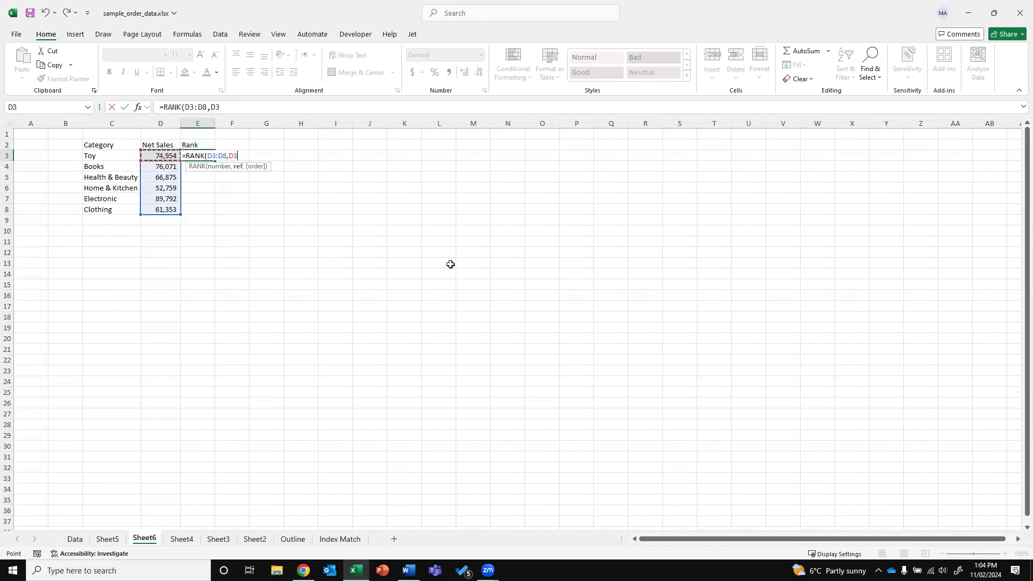
pyautogui.write(')')
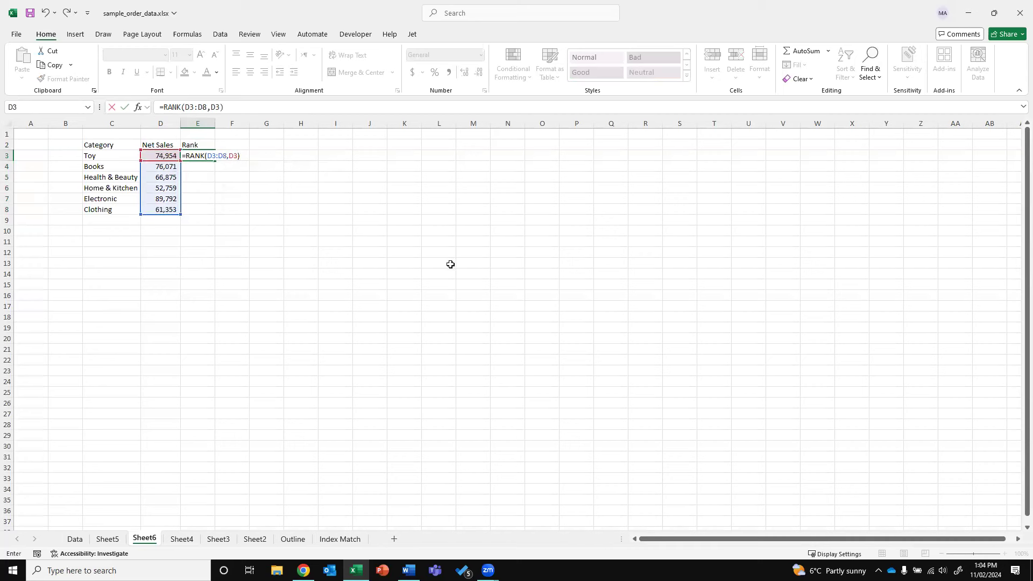
pyautogui.hotkey('ctrl', 'Return')
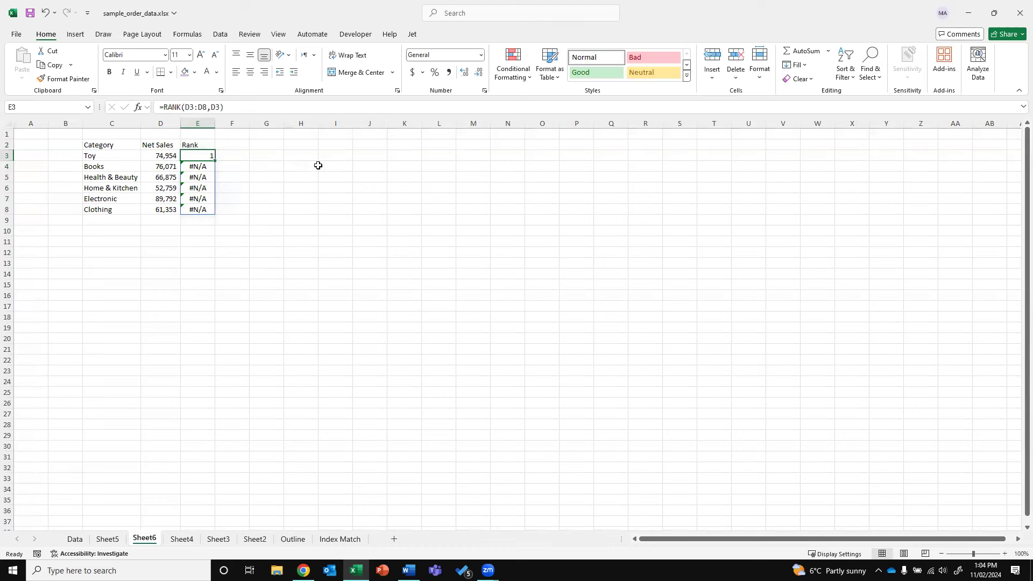
pyautogui.click(186, 107)
pyautogui.write('$D$3:$')
pyautogui.press('Right')
pyautogui.write('$')
pyautogui.press('Left')
pyautogui.press('Left')
pyautogui.press('Left')
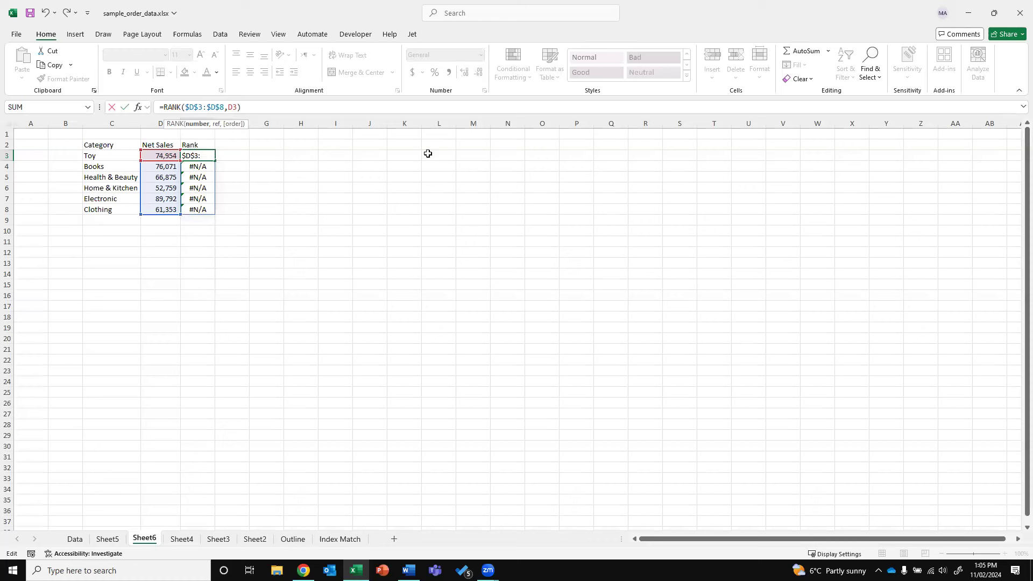
pyautogui.press('Return')
pyautogui.press('Up')
pyautogui.hotkey('ctrl', 'c')
pyautogui.press('Down')
pyautogui.hotkey('ctrl', 'v')
pyautogui.press('Down')
pyautogui.hotkey('ctrl', 'v')
pyautogui.press('Down')
pyautogui.hotkey('ctrl', 'v')
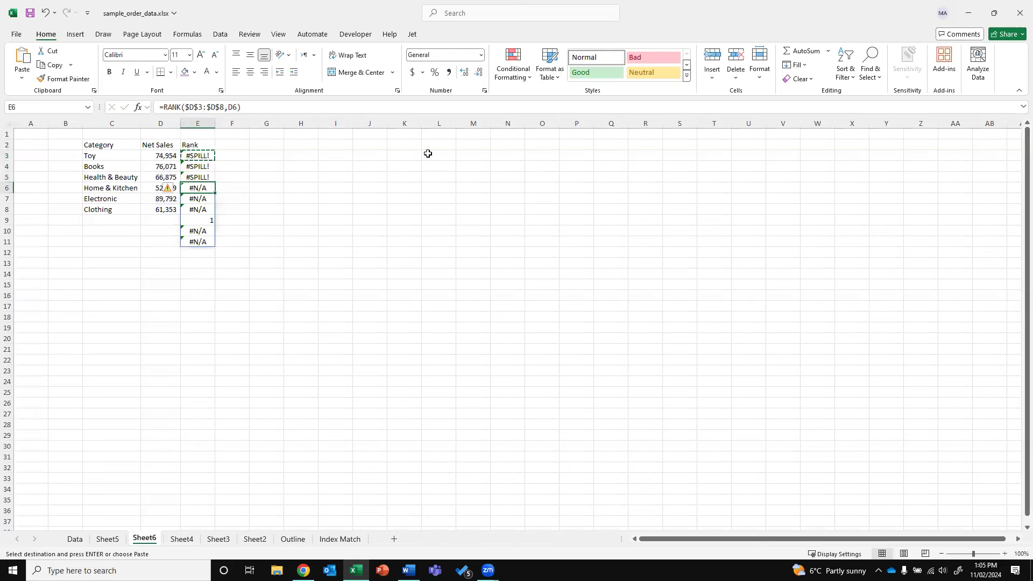
pyautogui.hotkey('ctrl', 'z')
pyautogui.hotkey('ctrl', 'z')
pyautogui.hotkey('ctrl', 'z')
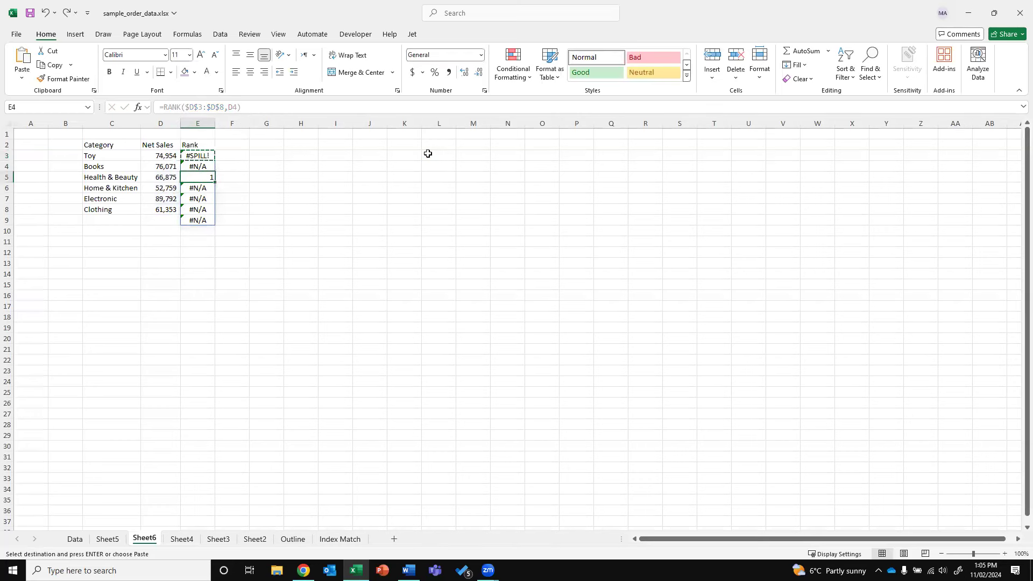
pyautogui.moveTo(197, 156); pyautogui.dragTo(189, 244)
pyautogui.press('Delete')
pyautogui.click(266, 155)
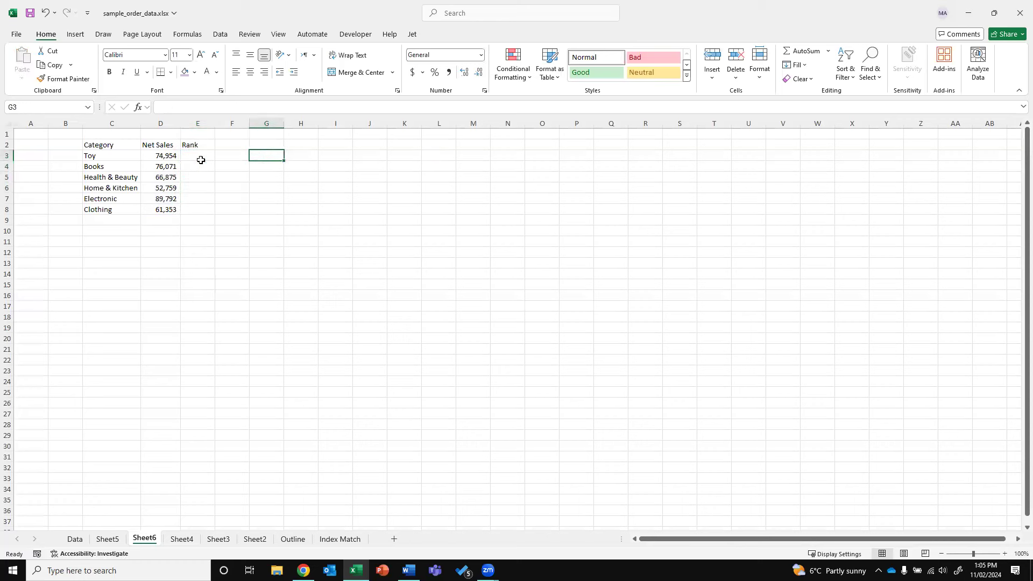
# Copy the Net Sales figures D3:D8 and paste them as values into H3
pyautogui.moveTo(161, 155); pyautogui.dragTo(162, 207)
pyautogui.hotkey('ctrl', 'c')
pyautogui.click(295, 155)
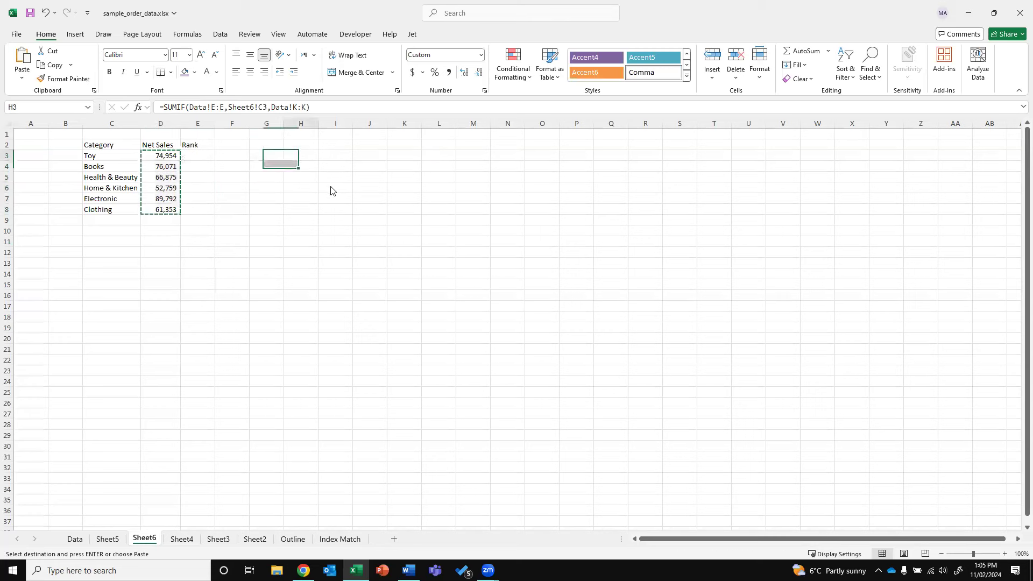
pyautogui.rightClick(295, 155)
pyautogui.click(338, 228)
# Enter a RANK formula in I3 ranking H3 against H3:H8
pyautogui.click(340, 160)
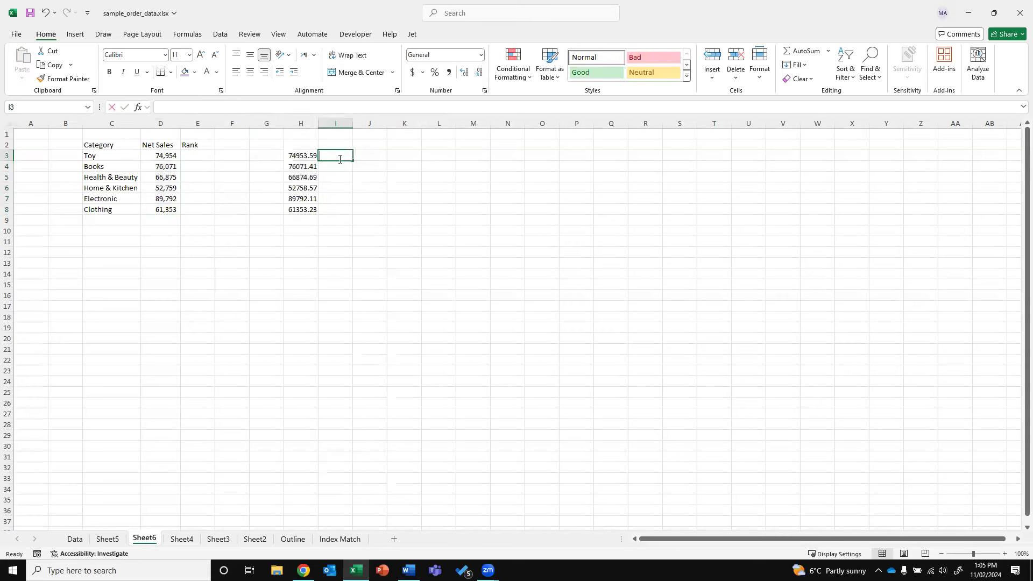
pyautogui.write('=RANK(')
pyautogui.press('Left')
pyautogui.write(',')
pyautogui.press('Left')
pyautogui.hotkey('shift', 'Down')
pyautogui.hotkey('shift', 'Down')
pyautogui.hotkey('shift', 'Down')
pyautogui.hotkey('shift', 'Down')
pyautogui.hotkey('shift', 'Down')
pyautogui.hotkey('ctrl', 'Return')
# Try adding $ anchors to I3's ranking range, then cancel the edit
pyautogui.click(184, 107)
pyautogui.write('$H$')
pyautogui.press('Right')
pyautogui.press('Right')
pyautogui.write('$')
pyautogui.press('Right')
pyautogui.write('$')
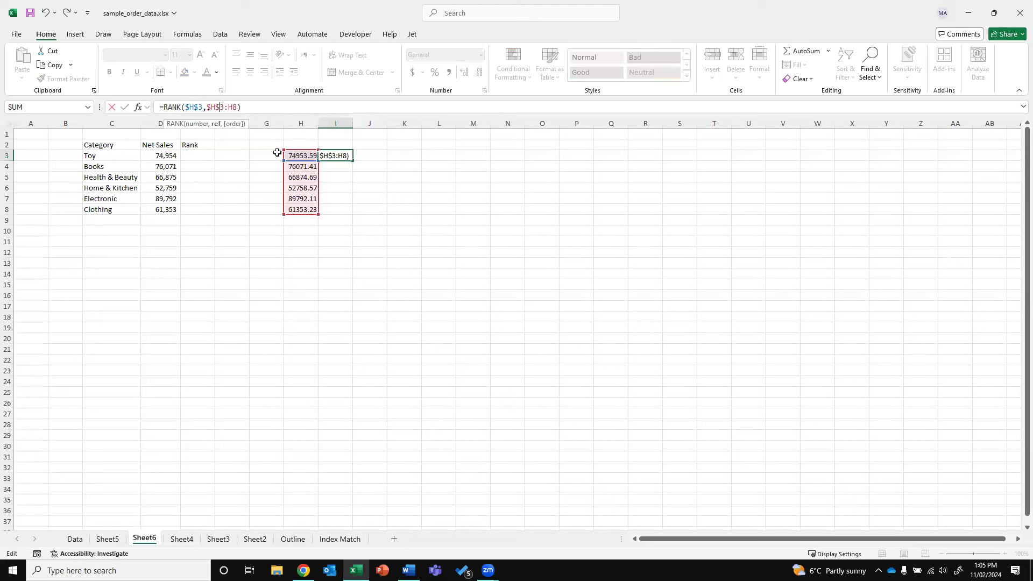
pyautogui.press('Escape')
# Fill the rank formula down to I8 and inspect the shifted ranges in I4, I6 and I8
pyautogui.moveTo(353, 160); pyautogui.dragTo(346, 210)
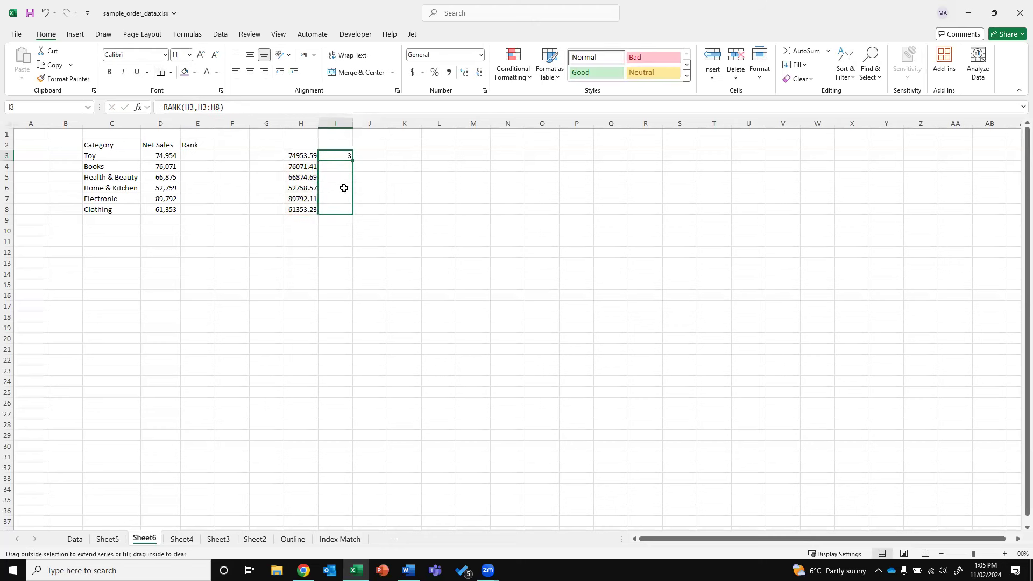
pyautogui.doubleClick(342, 168)
pyautogui.press('Escape')
pyautogui.doubleClick(343, 188)
pyautogui.press('Escape')
pyautogui.doubleClick(339, 209)
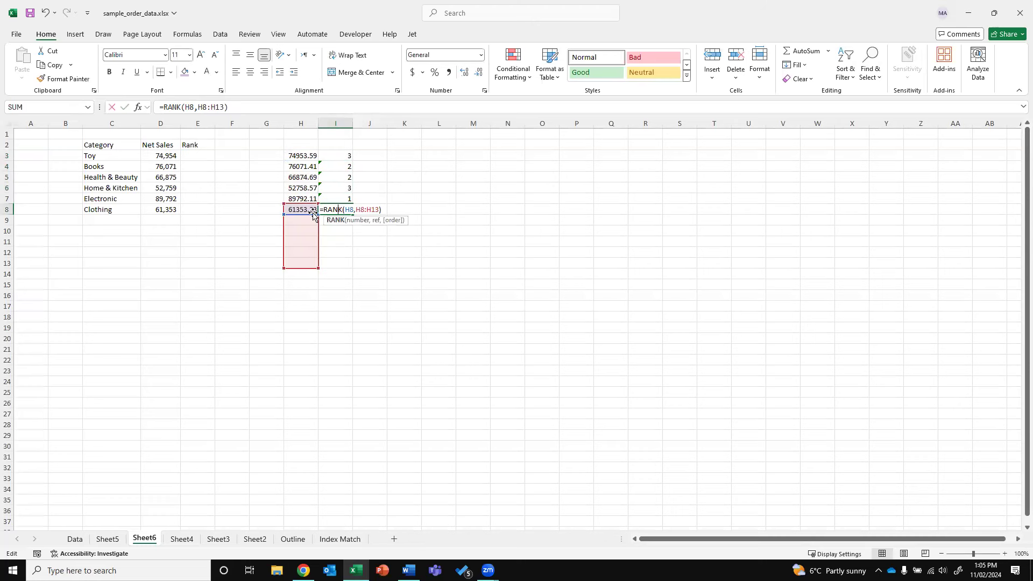
pyautogui.press('Escape')
pyautogui.click(338, 155)
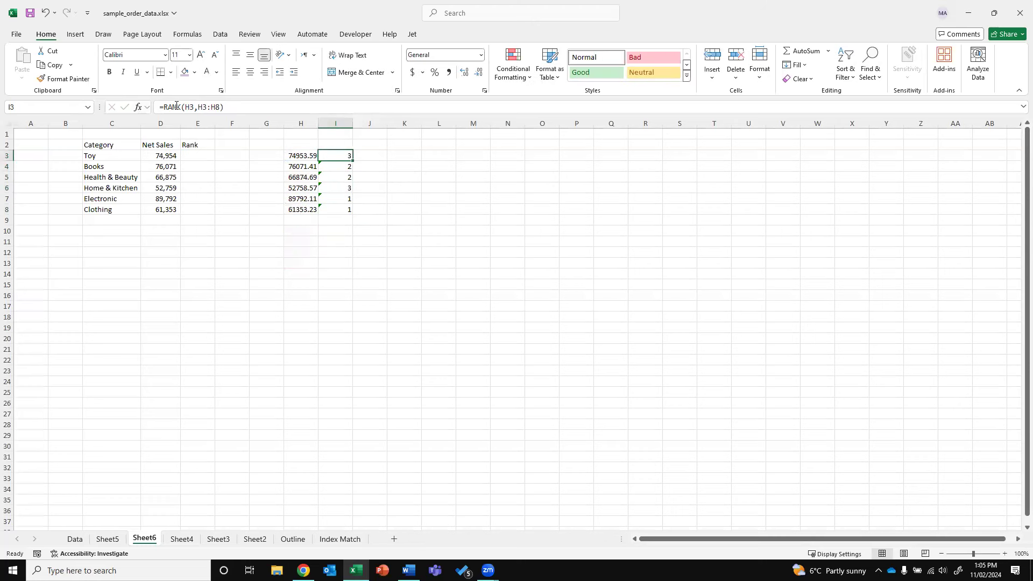
# Add $ signs to lock the range references in I3's rank formula
pyautogui.click(183, 106)
pyautogui.write('$')
pyautogui.press('Right')
pyautogui.write('$')
pyautogui.press('Right')
pyautogui.press('Right')
pyautogui.write('$')
pyautogui.press('Right')
pyautogui.write('$')
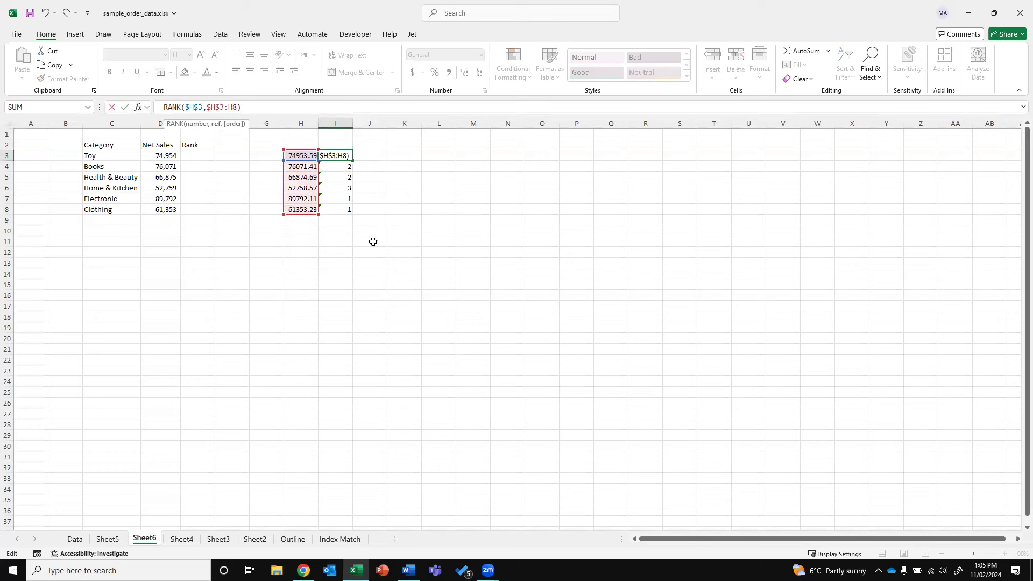
pyautogui.hotkey('ctrl', 'Return')
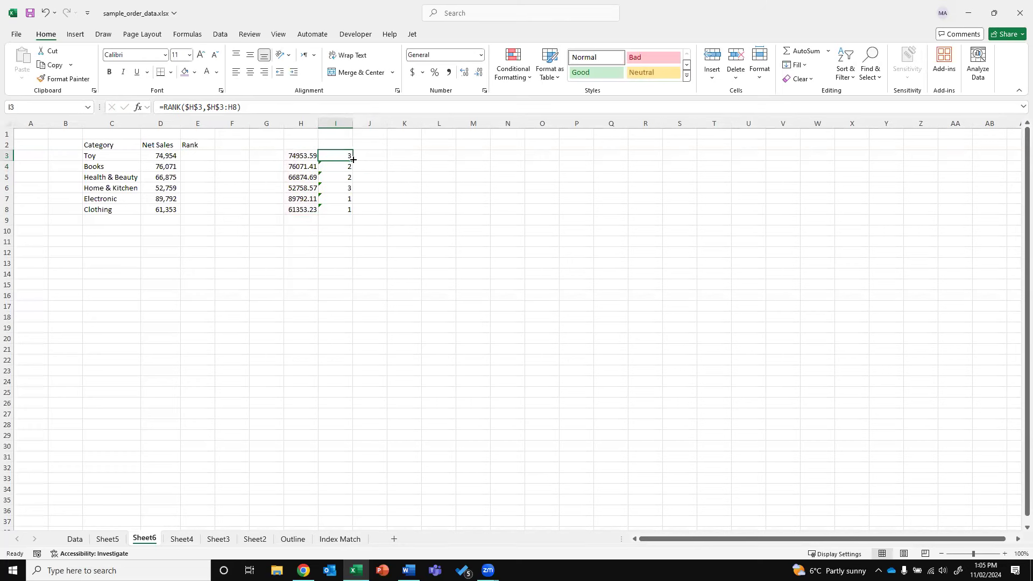
# Fill the locked rank formula down column I and check I4's copy
pyautogui.doubleClick(353, 160)
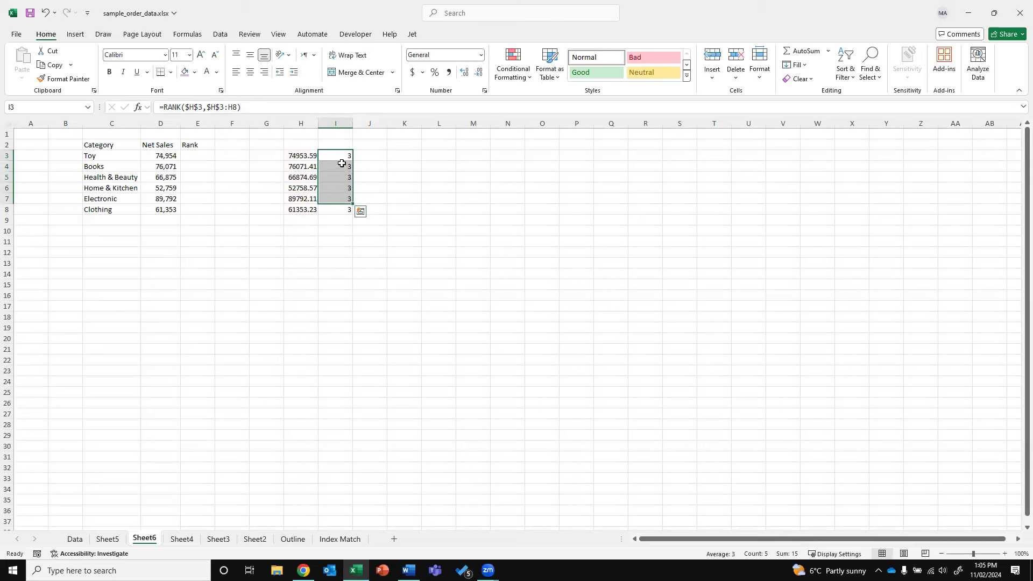
pyautogui.doubleClick(337, 165)
pyautogui.press('Escape')
pyautogui.click(333, 154)
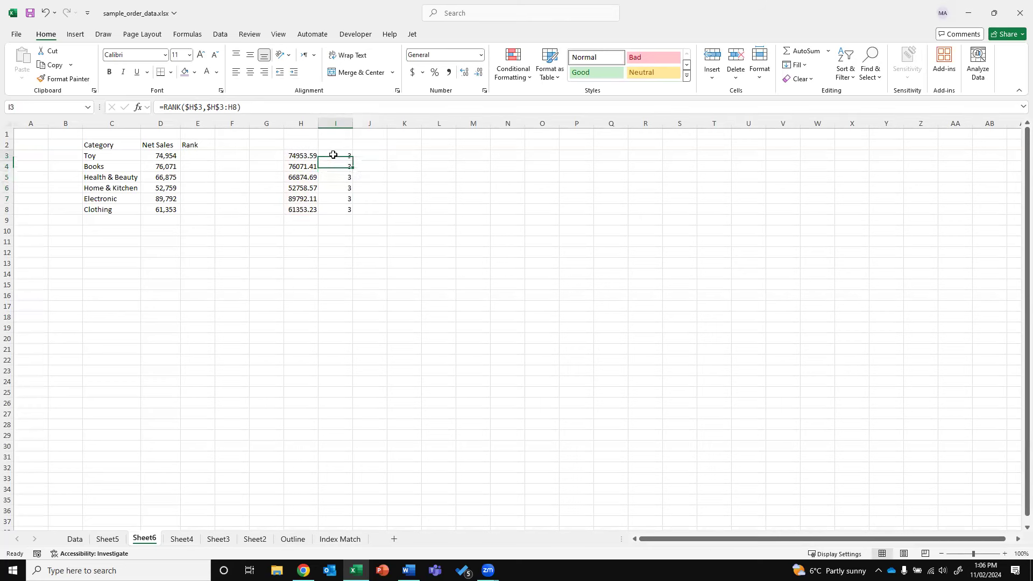
# Change the starting row of I3's ranking range to 8 and recheck the cell
pyautogui.click(221, 105)
pyautogui.press('Delete')
pyautogui.write('8')
pyautogui.hotkey('ctrl', 'Return')
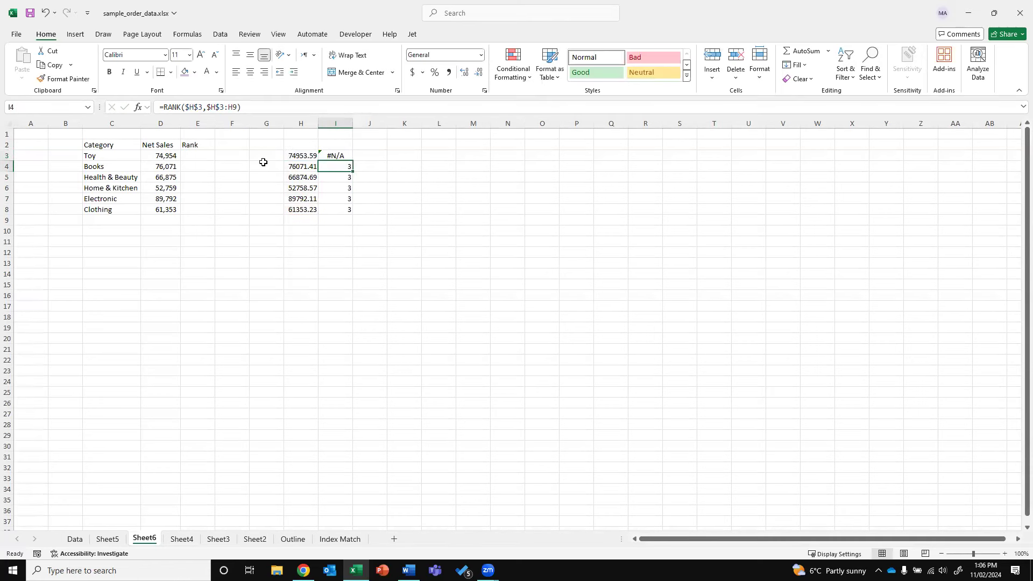
pyautogui.doubleClick(335, 155)
pyautogui.press('Escape')
# Re-enter =RANK(H3,H3:H8) in I3
pyautogui.write('=RANK(')
pyautogui.click(296, 153)
pyautogui.write(',')
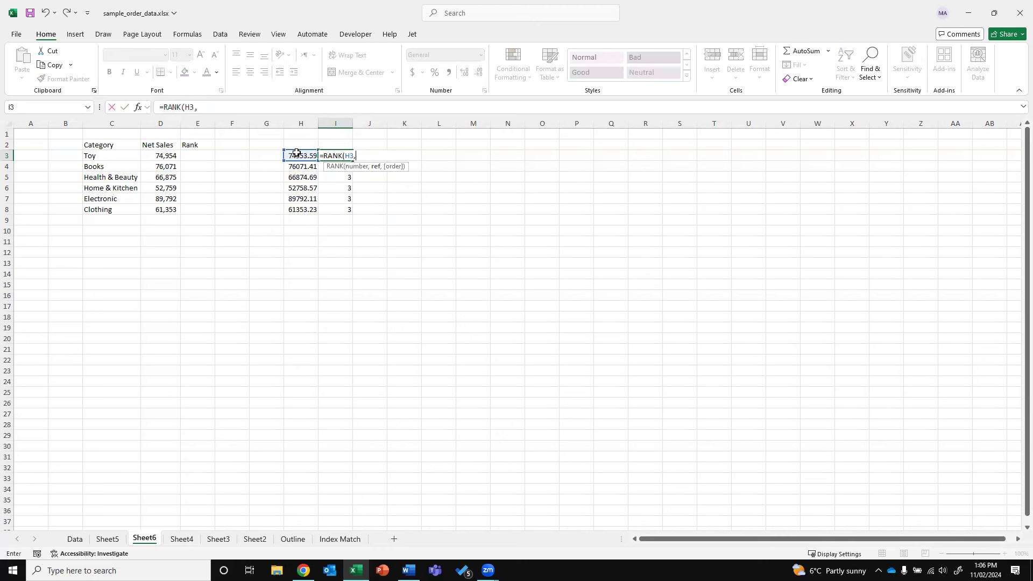
pyautogui.moveTo(298, 157); pyautogui.dragTo(299, 211)
pyautogui.write(')')
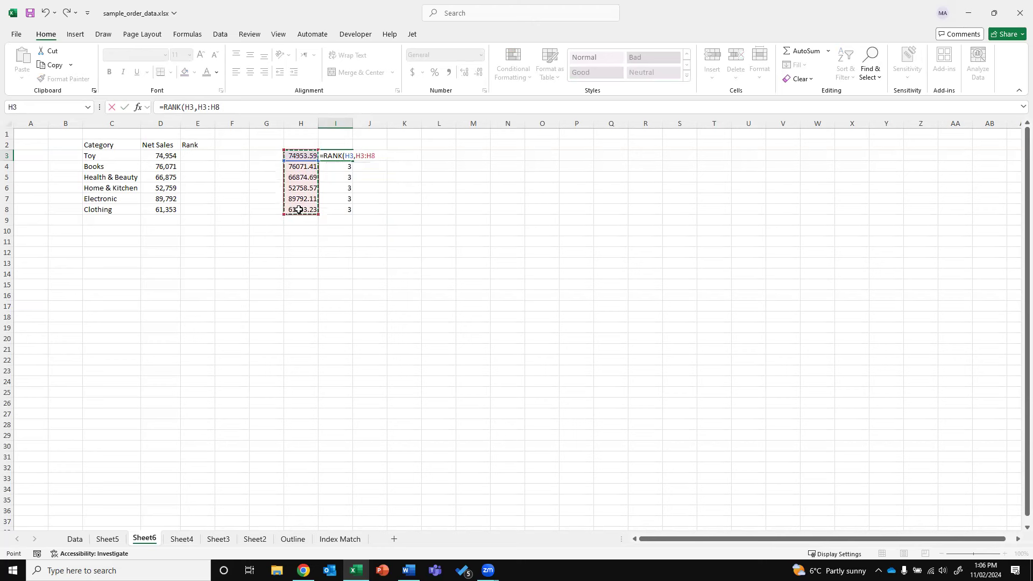
pyautogui.hotkey('ctrl', 'Return')
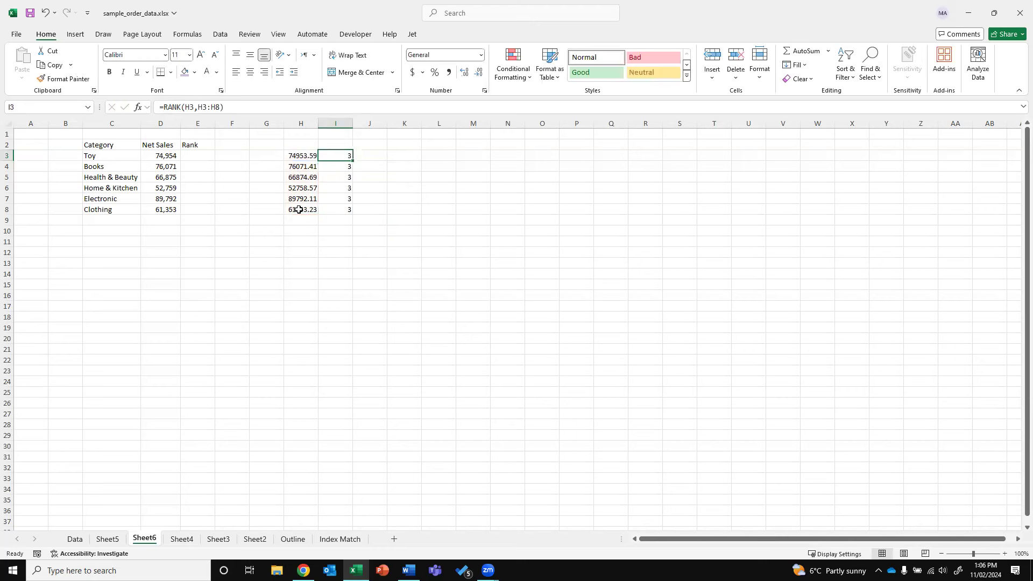
# Lock I3's ranking range as $H$3:$H$8
pyautogui.click(198, 106)
pyautogui.write('$H$')
pyautogui.press('Right')
pyautogui.press('Right')
pyautogui.write('$')
pyautogui.press('Right')
pyautogui.write('$')
pyautogui.hotkey('ctrl', 'Return')
# Copy the rank formula into I3:I8, giving ranks 3, 2, 4, 6, 1, 5
pyautogui.hotkey('ctrl', 'c')
pyautogui.hotkey('ctrl', 'shift', 'Down')
pyautogui.hotkey('ctrl', 'v')
pyautogui.hotkey('shift', 'BackSpace')
pyautogui.press('Escape')
pyautogui.moveTo(333, 156); pyautogui.dragTo(311, 200)
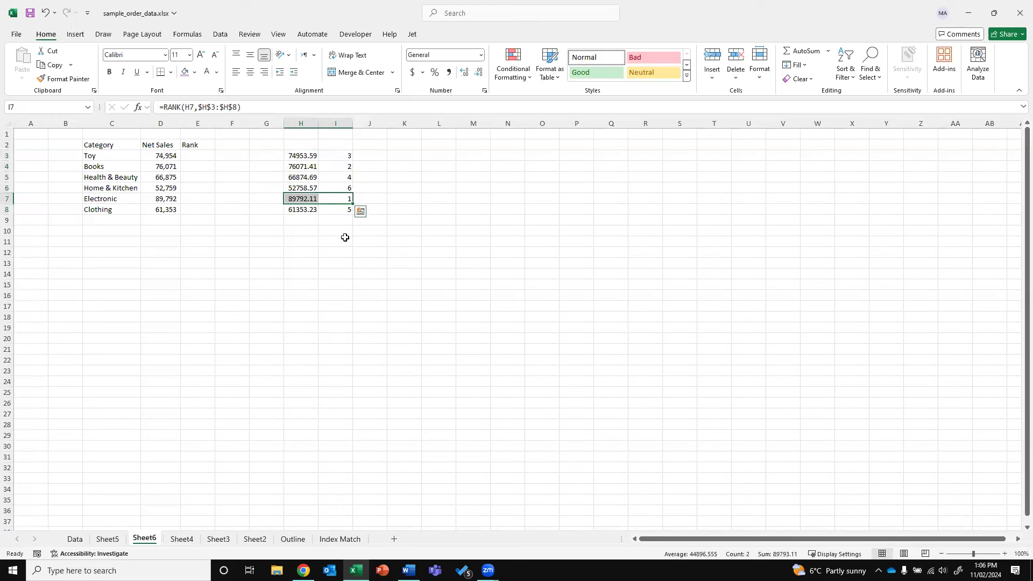
# Format H3:H8 with thousands separators and no decimals, then check the rank formulas
pyautogui.moveTo(298, 160); pyautogui.dragTo(295, 208)
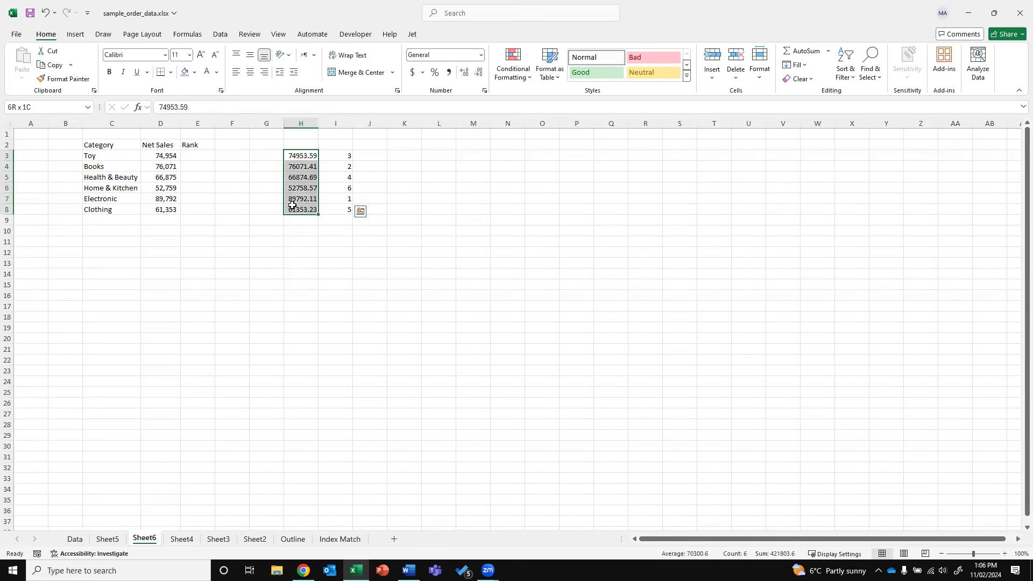
pyautogui.click(448, 72)
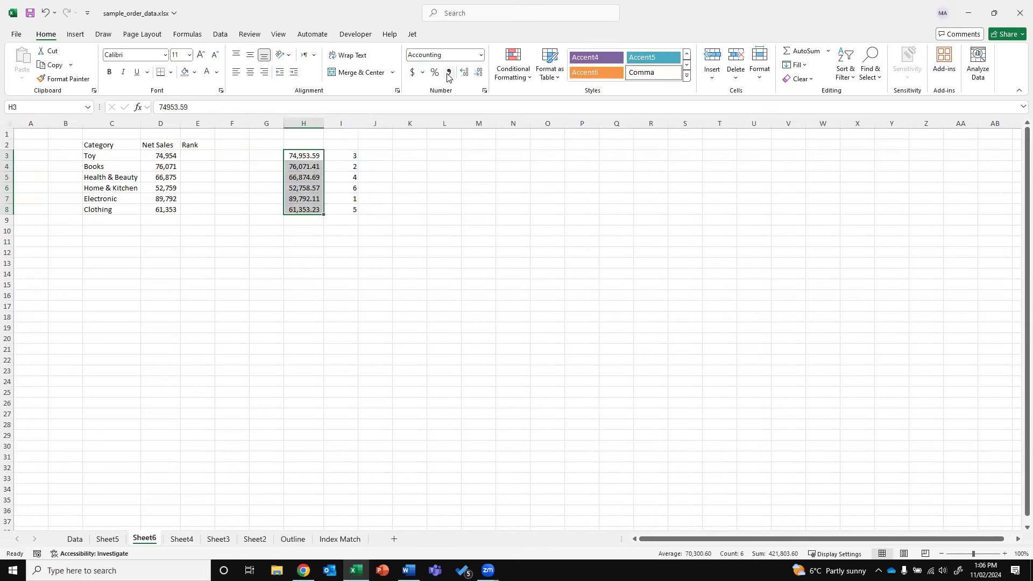
pyautogui.click(478, 72)
pyautogui.click(478, 72)
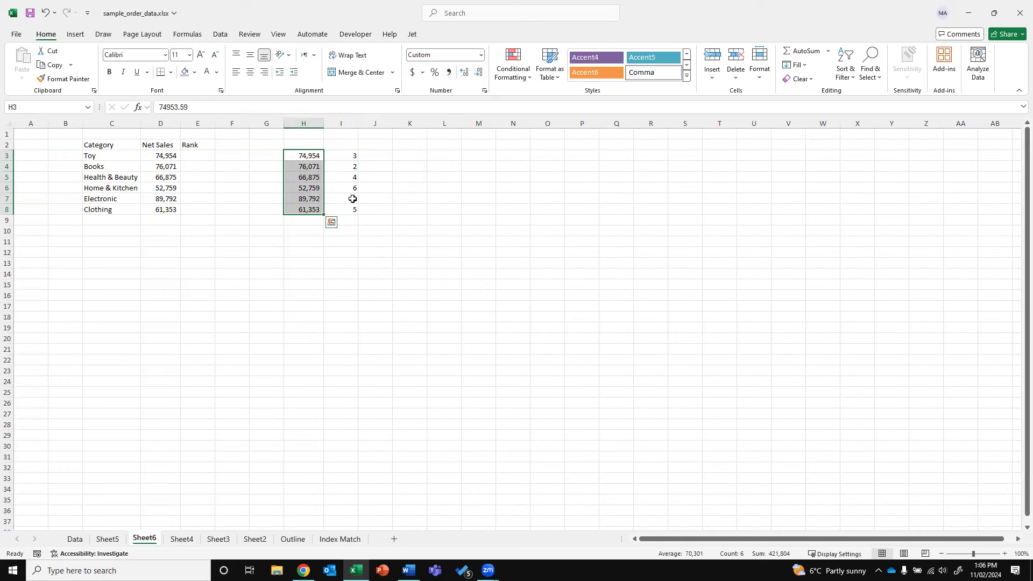
pyautogui.click(352, 198)
pyautogui.click(348, 166)
pyautogui.click(311, 167)
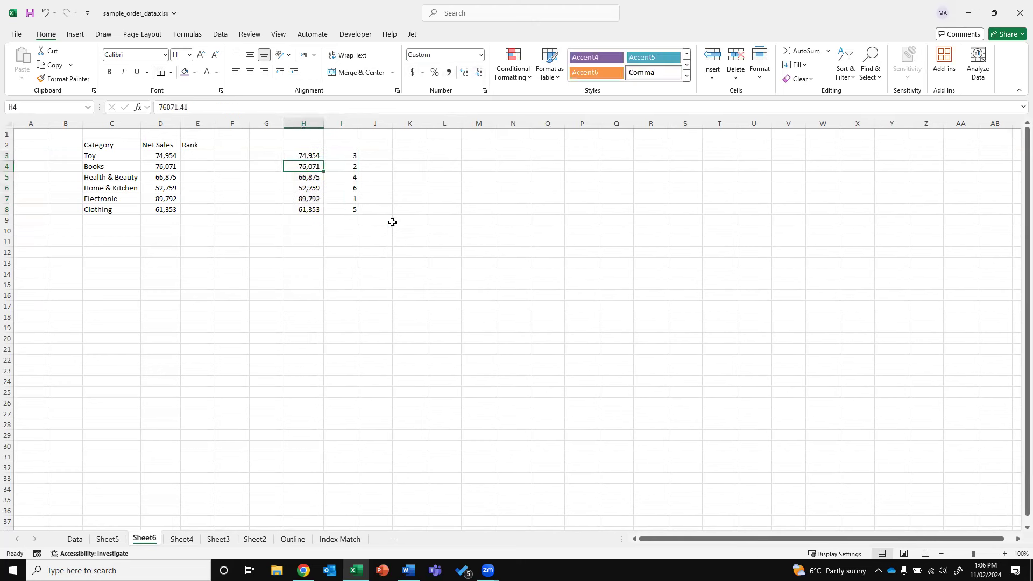
pyautogui.click(349, 155)
# Highlight the top 3 Net Sales values in H3:H8 with a Top 10 Items rule set to 3
pyautogui.moveTo(310, 156); pyautogui.dragTo(313, 212)
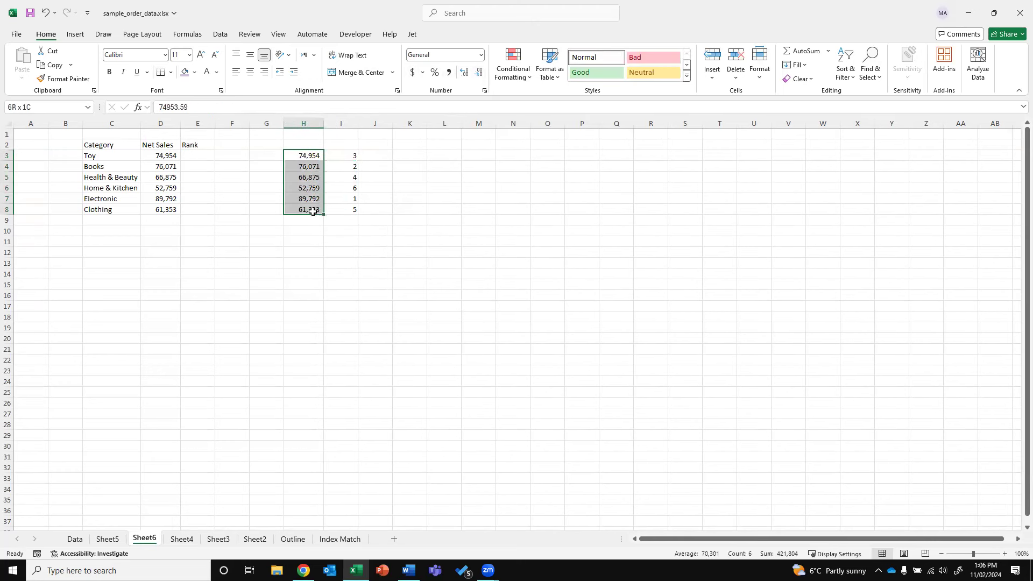
pyautogui.click(520, 80)
pyautogui.moveTo(533, 102)
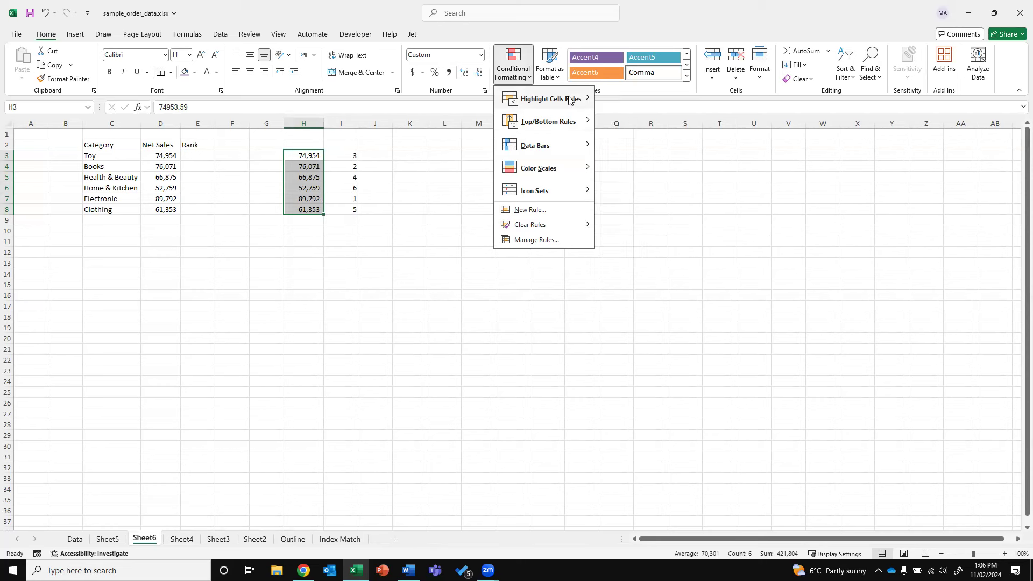
pyautogui.moveTo(570, 120)
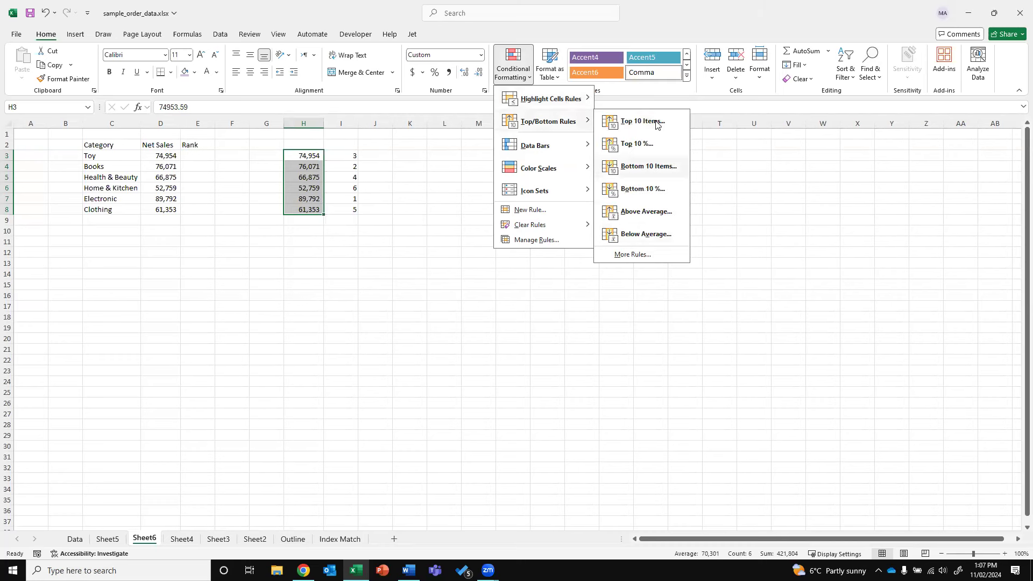
pyautogui.click(645, 122)
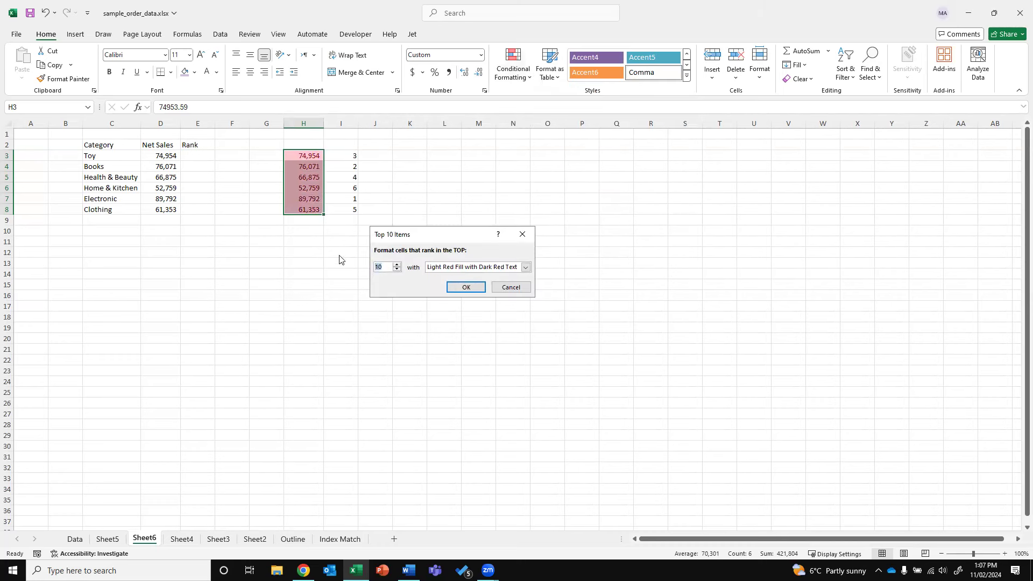
pyautogui.write('3')
pyautogui.click(480, 287)
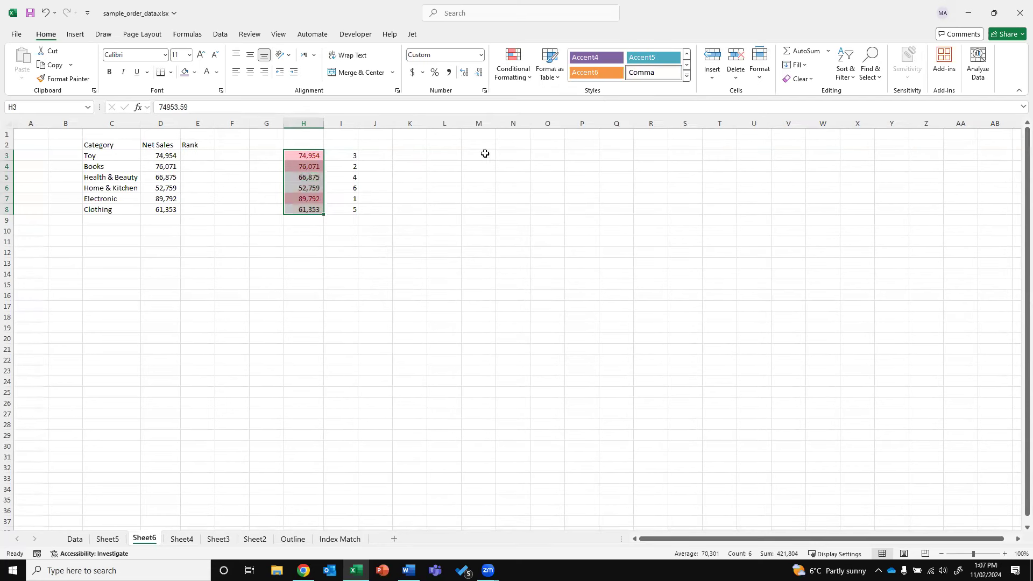
pyautogui.click(513, 65)
pyautogui.moveTo(543, 123)
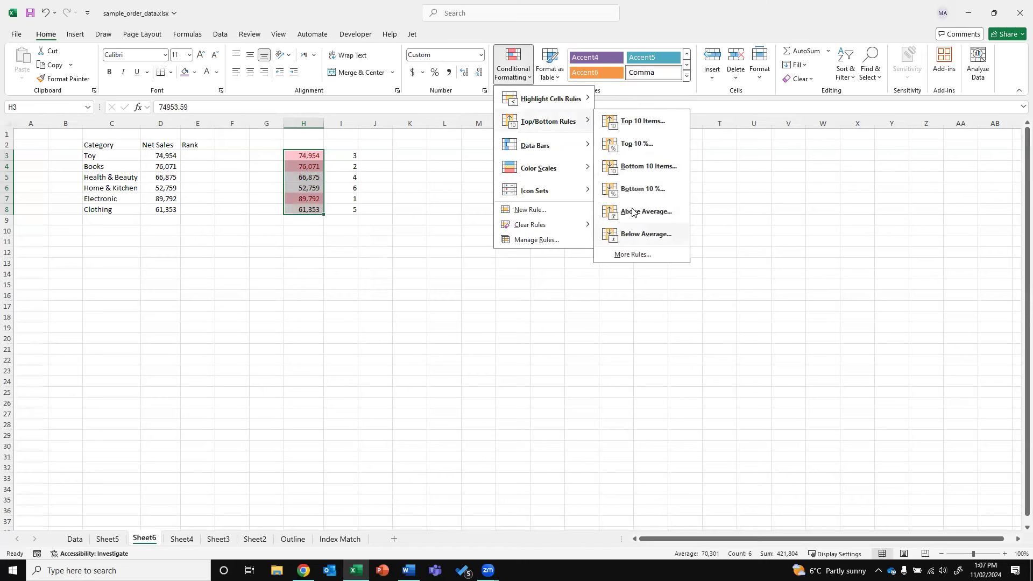
# Apply a Bottom 10 Items rule, then clear all conditional formatting from the sheet
pyautogui.click(647, 166)
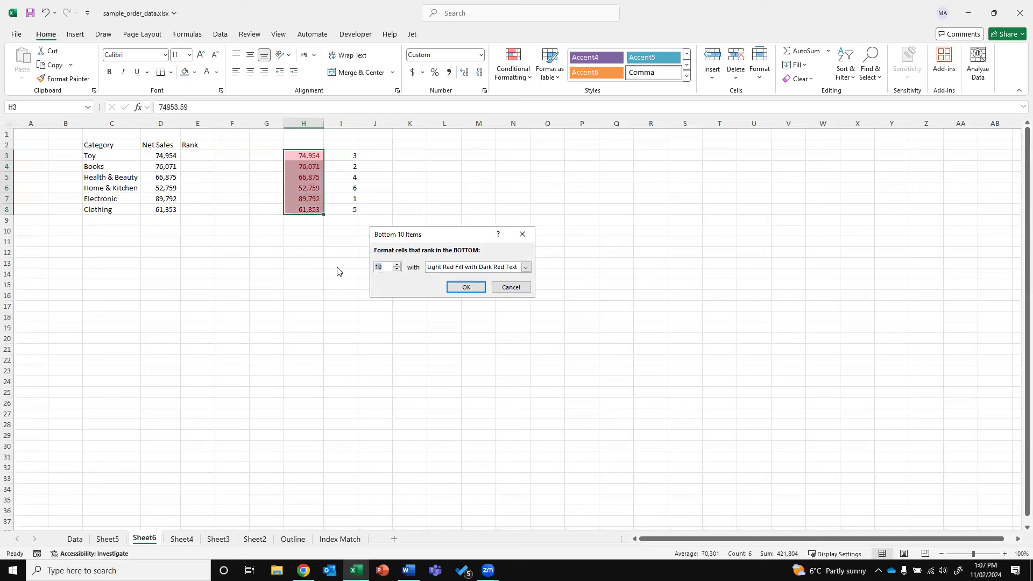
pyautogui.click(466, 287)
pyautogui.click(514, 72)
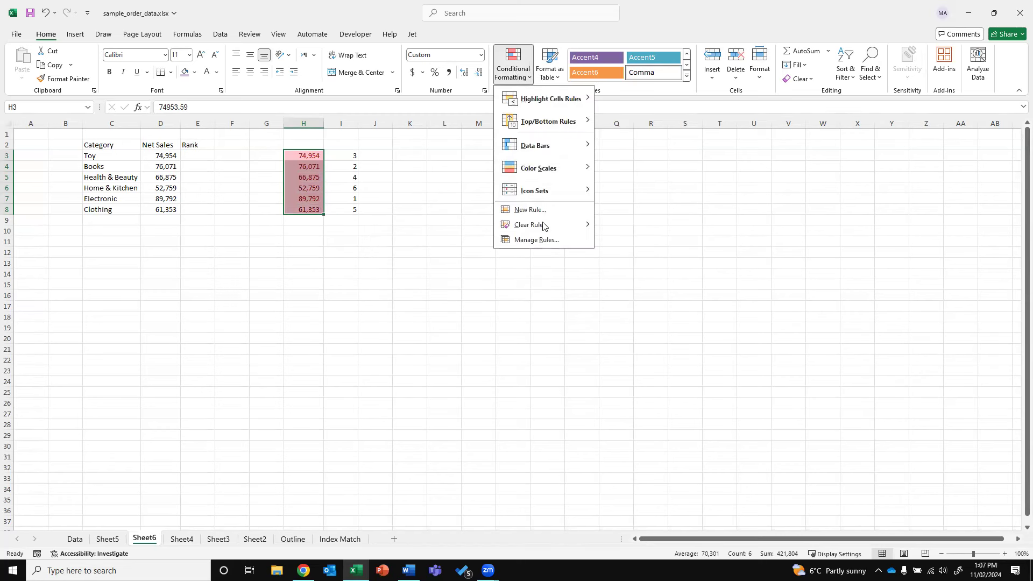
pyautogui.moveTo(545, 225)
pyautogui.click(625, 240)
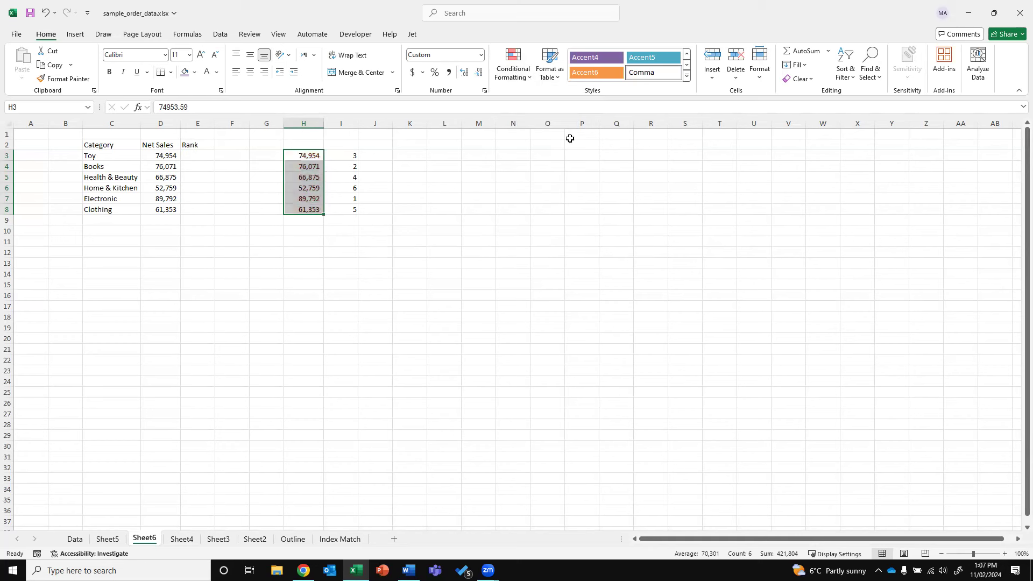
# Highlight the bottom 3 Net Sales values in H3:H8 light red and review the ranks
pyautogui.click(526, 51)
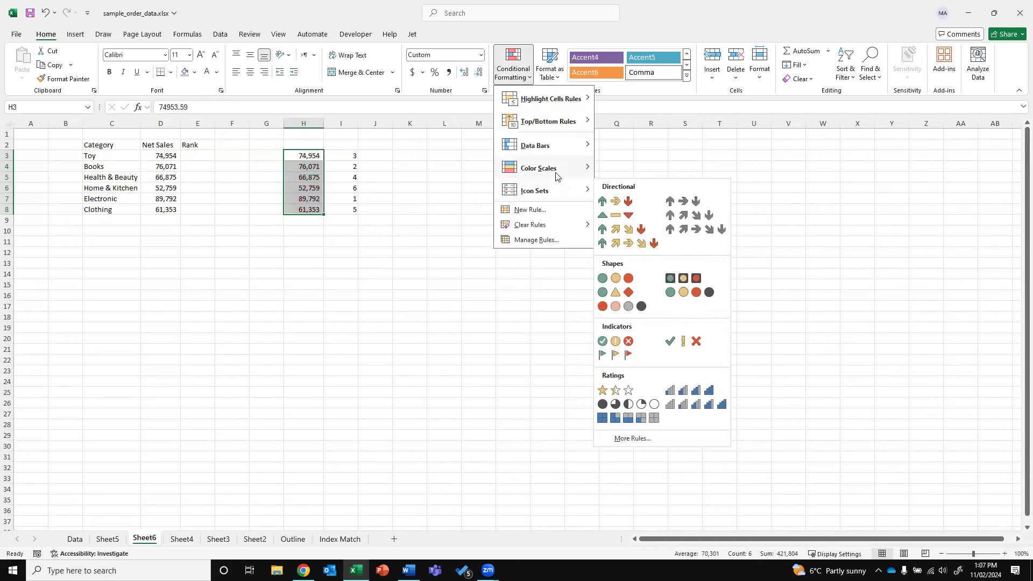
pyautogui.moveTo(547, 118)
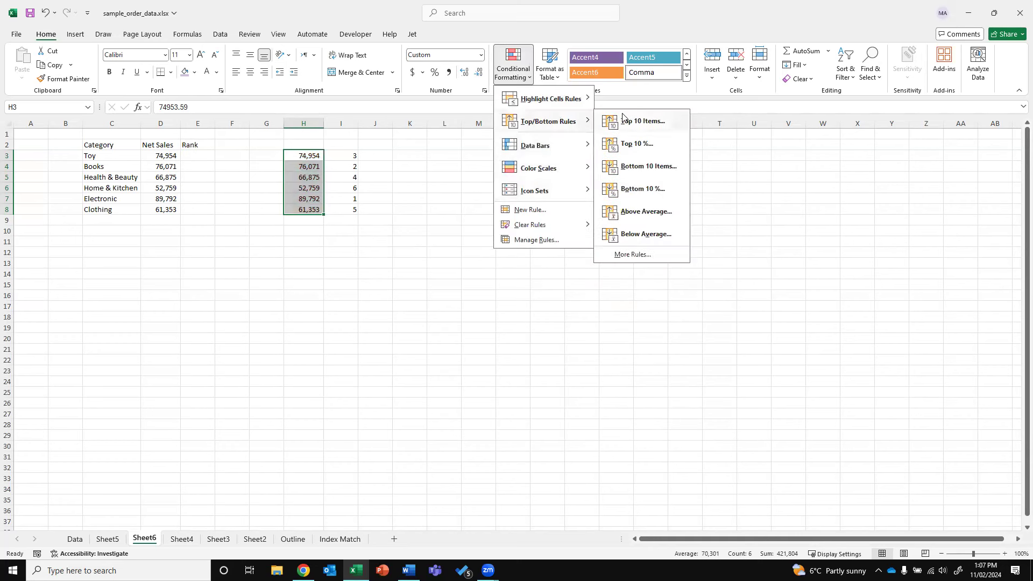
pyautogui.click(640, 167)
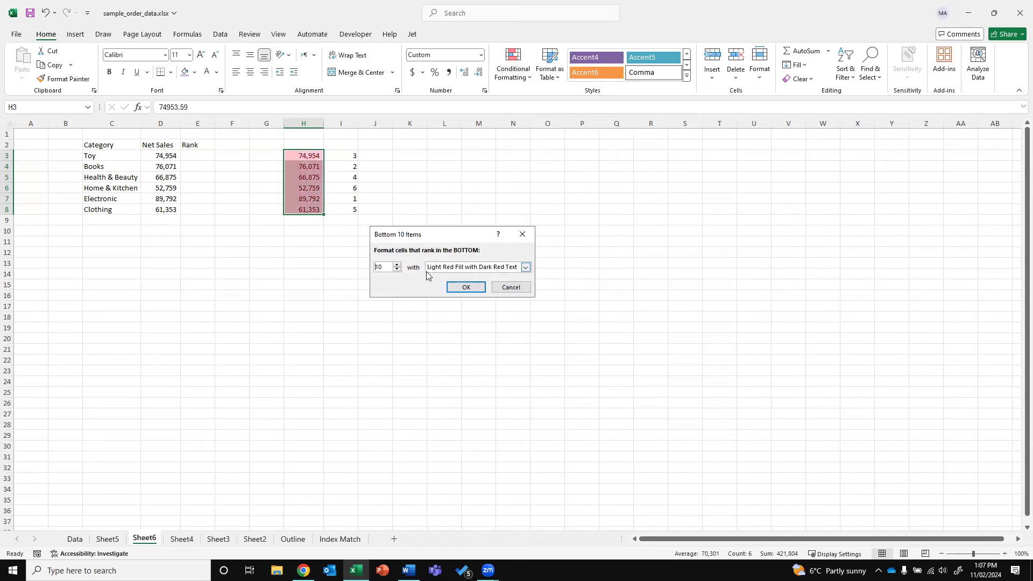
pyautogui.write('3')
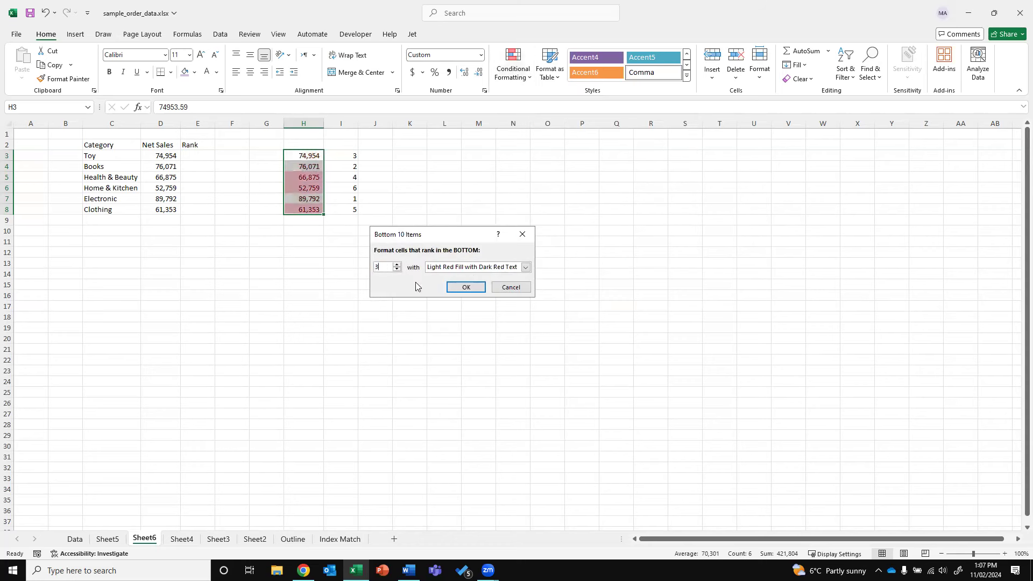
pyautogui.click(454, 287)
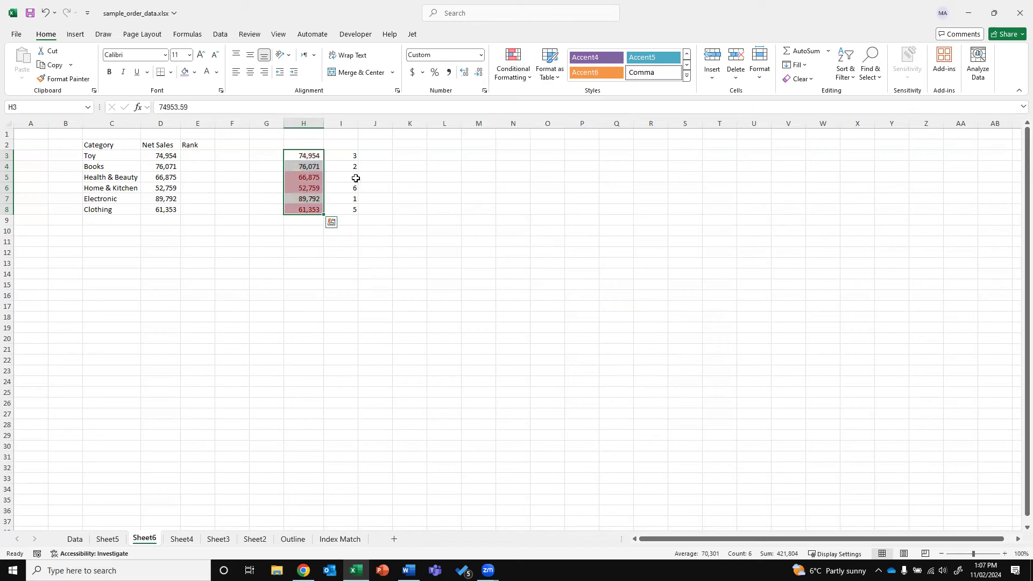
pyautogui.click(356, 178)
pyautogui.press('Down')
pyautogui.press('Down')
pyautogui.press('Down')
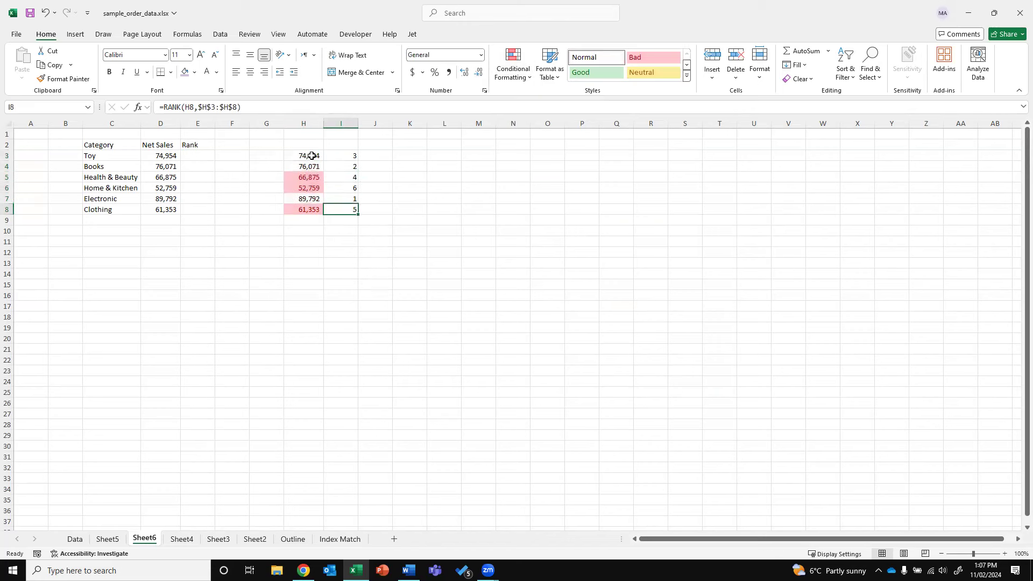
pyautogui.moveTo(312, 155); pyautogui.dragTo(306, 208)
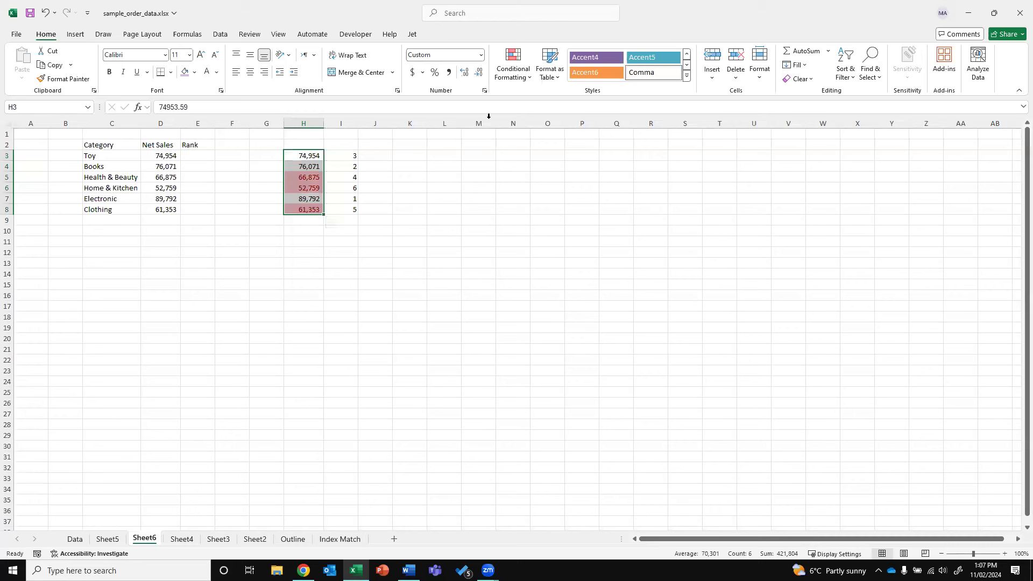
# Clear the bottom-three rule and apply the Green - White - Red Color Scale to H3:H8
pyautogui.click(513, 73)
pyautogui.moveTo(538, 226)
pyautogui.click(670, 226)
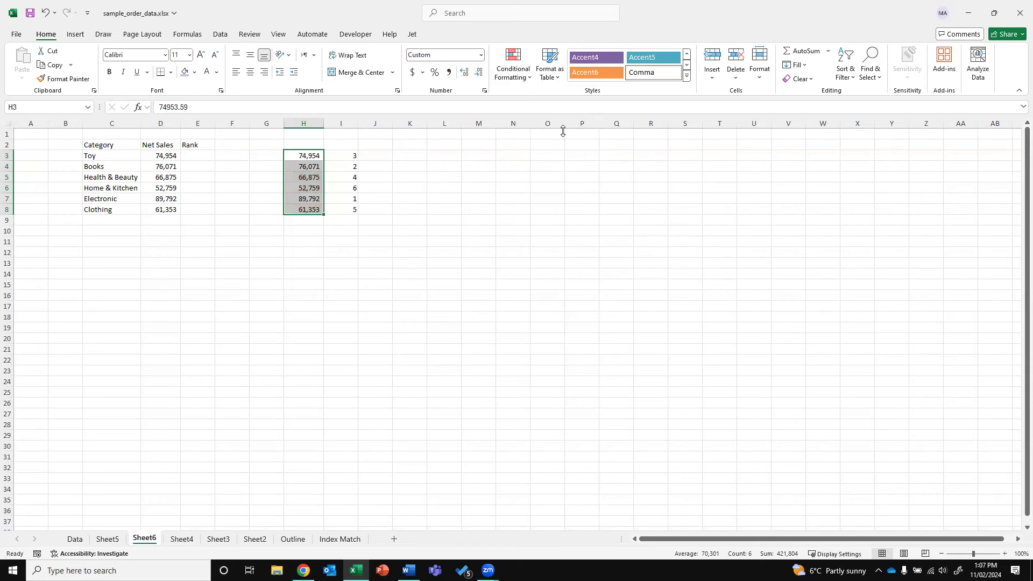
pyautogui.click(513, 63)
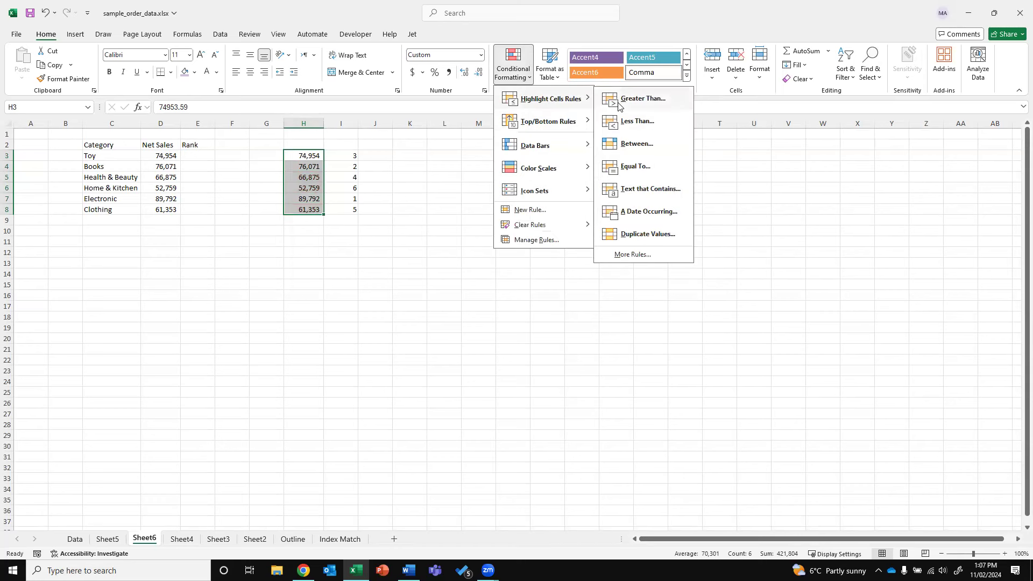
pyautogui.moveTo(584, 146)
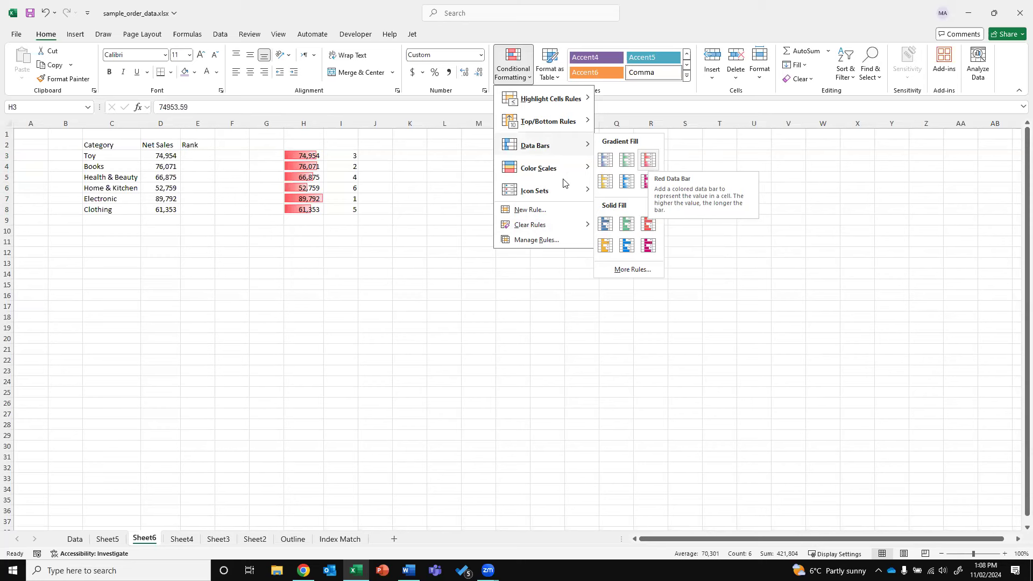
pyautogui.moveTo(563, 176)
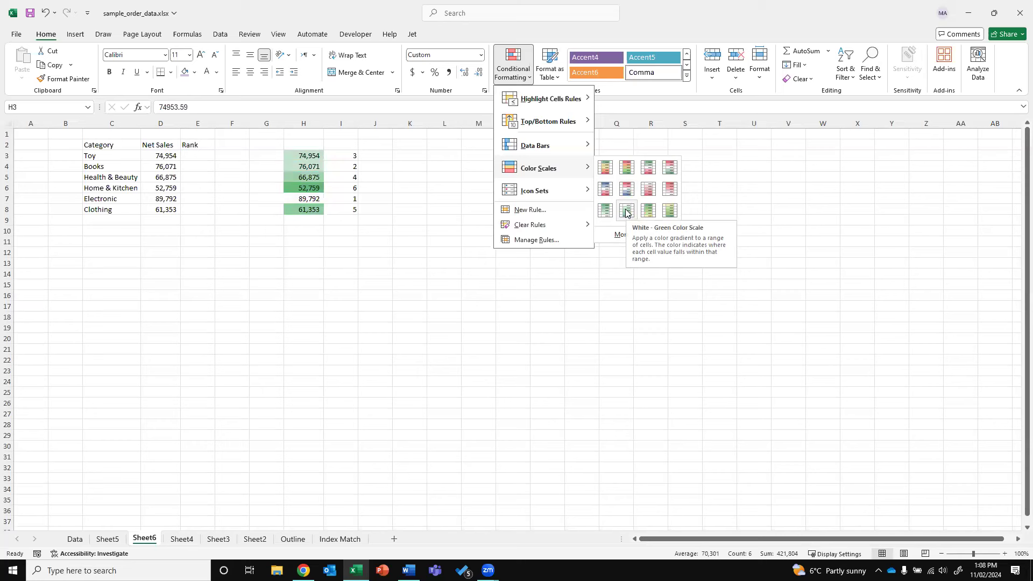
pyautogui.click(647, 168)
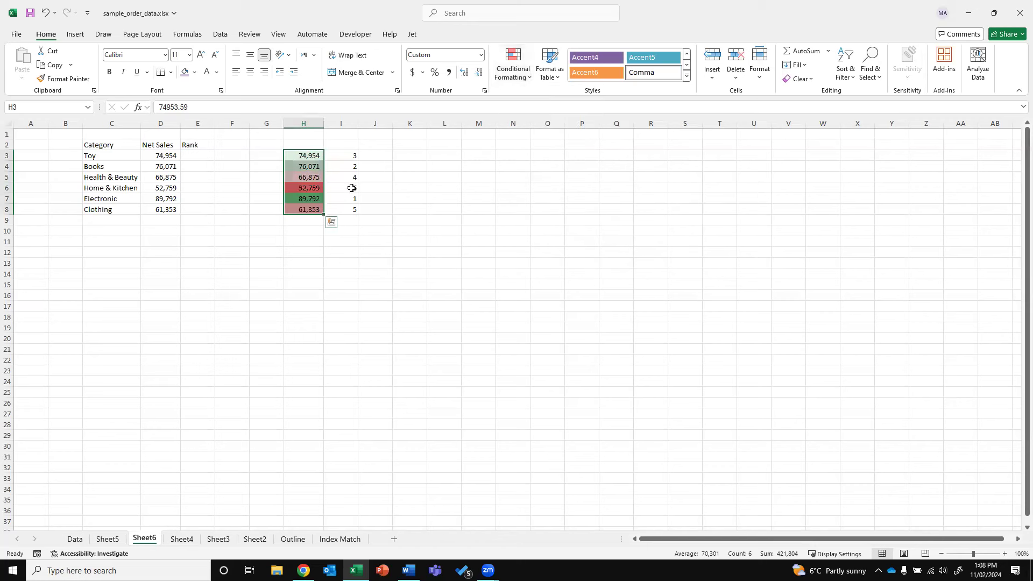
pyautogui.moveTo(334, 188)
pyautogui.mouseDown()
pyautogui.moveTo(308, 188)
pyautogui.moveTo(305, 210)
pyautogui.moveTo(335, 201)
pyautogui.mouseUp()
pyautogui.click(341, 239)
pyautogui.moveTo(313, 153); pyautogui.dragTo(308, 209)
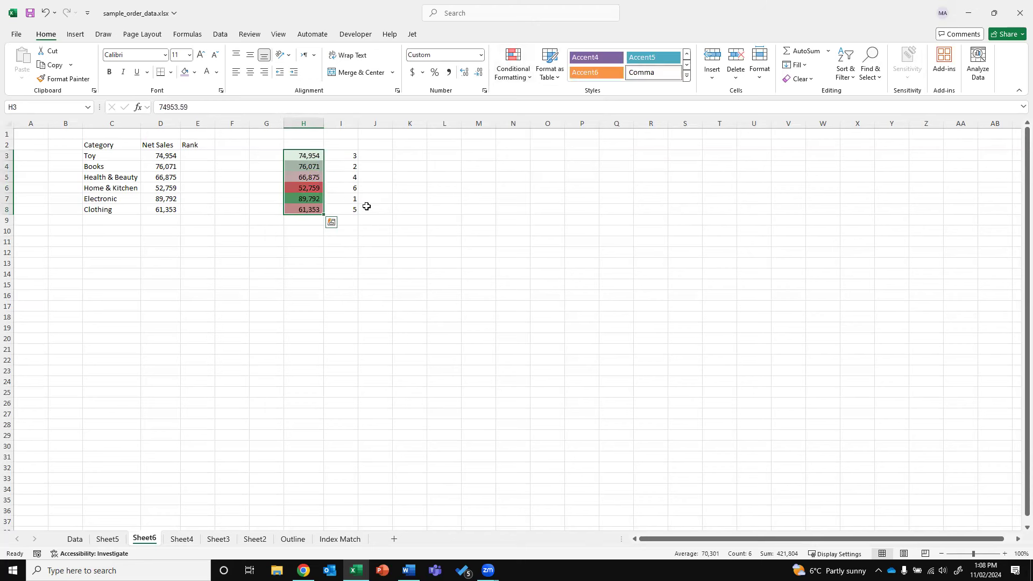
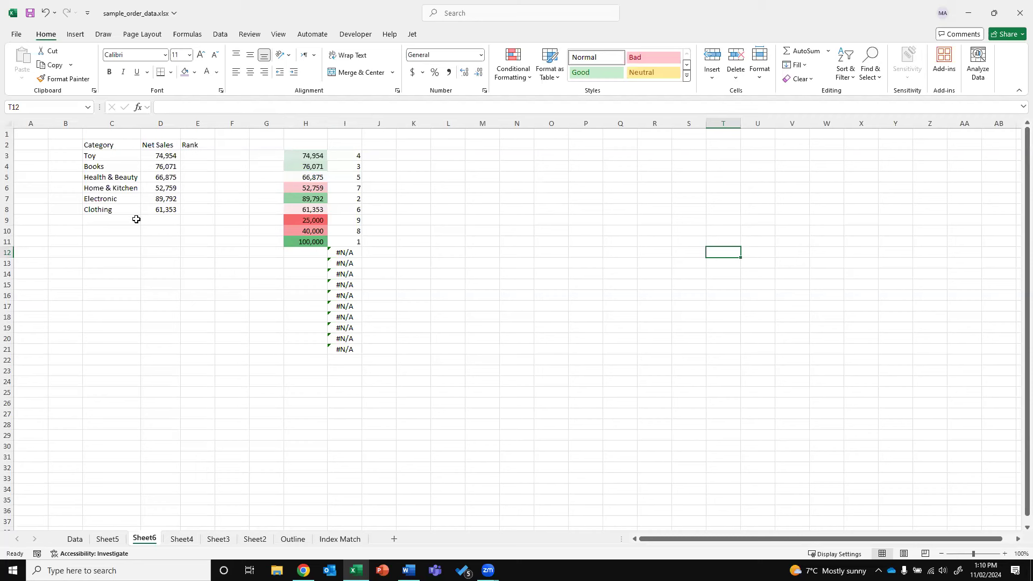
# Copy the category names Books through Clothing from C4:C8 for pasting at M5
pyautogui.moveTo(120, 220); pyautogui.dragTo(122, 407)
pyautogui.moveTo(102, 164); pyautogui.dragTo(102, 209)
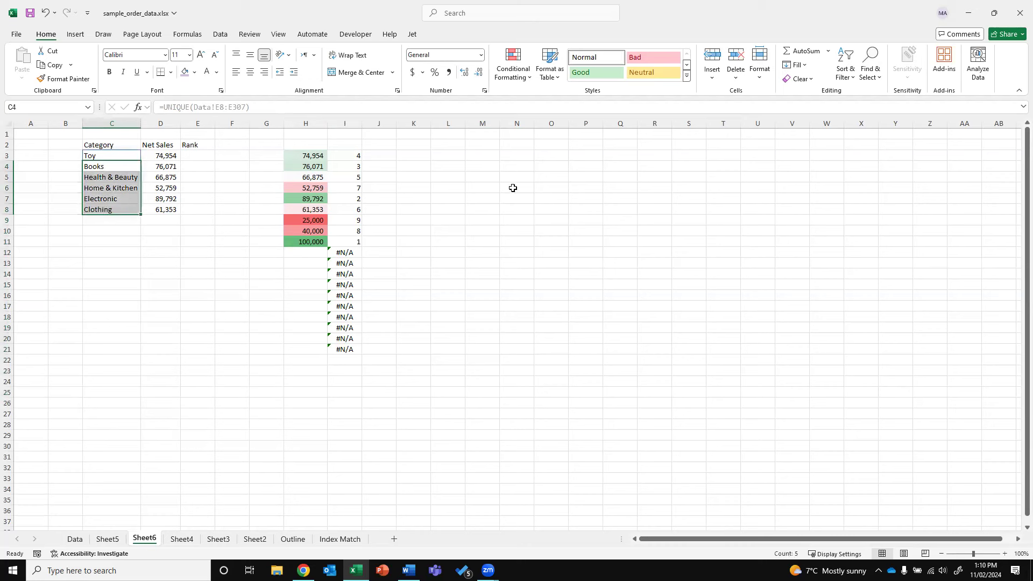
pyautogui.hotkey('ctrl', 'c')
pyautogui.click(493, 177)
# Paste the categories at M5, then repeat Health & Beauty–Clothing three times down to M20
pyautogui.rightClick(492, 175)
pyautogui.click(534, 244)
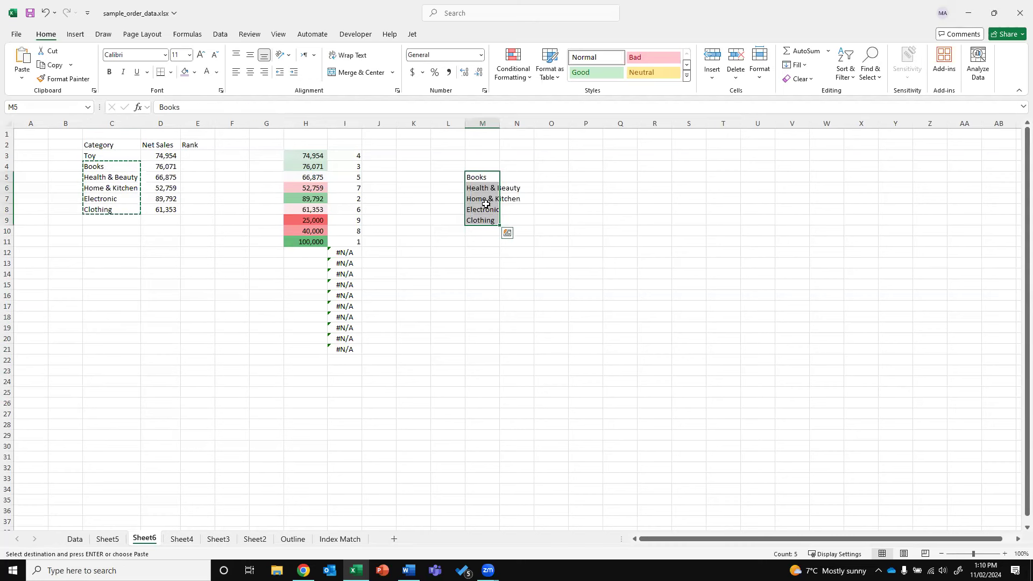
pyautogui.moveTo(484, 188); pyautogui.dragTo(484, 219)
pyautogui.hotkey('ctrl', 'c')
pyautogui.click(484, 232)
pyautogui.hotkey('ctrl', 'v')
pyautogui.press('Down')
pyautogui.press('Down')
pyautogui.press('Down')
pyautogui.press('Down')
pyautogui.hotkey('ctrl', 'v')
pyautogui.press('Down')
pyautogui.press('Down')
pyautogui.press('Down')
pyautogui.hotkey('ctrl', 'v')
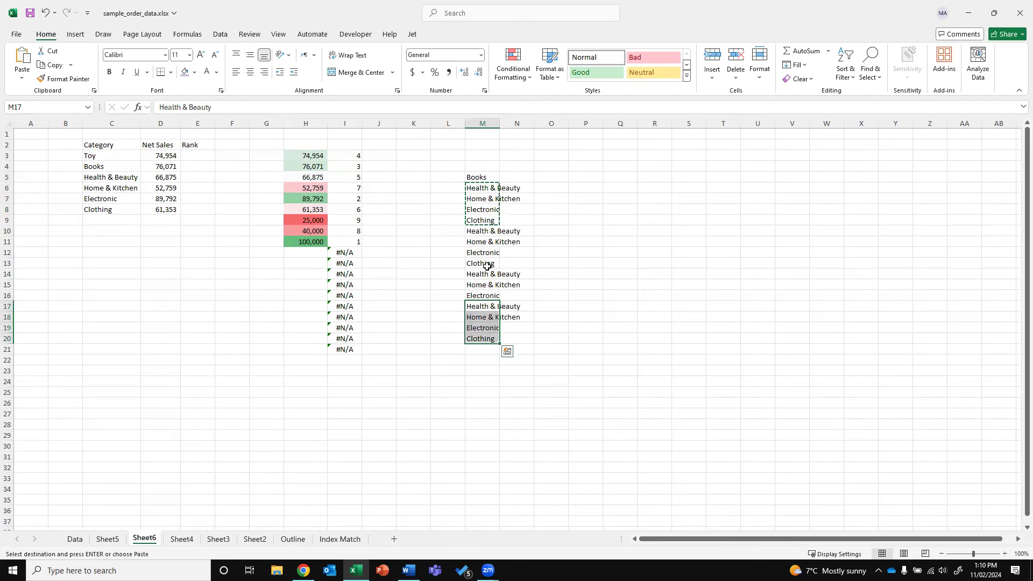
pyautogui.press('Escape')
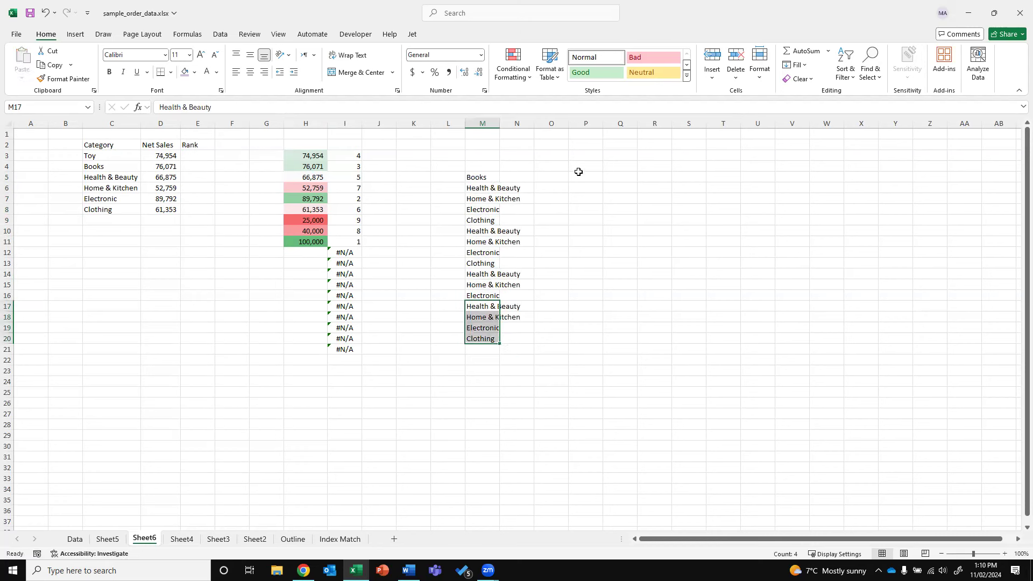
# Try moving Health & Beauty from M6 into N5, then undo the move
pyautogui.click(487, 186)
pyautogui.moveTo(490, 186)
pyautogui.mouseDown()
pyautogui.moveTo(524, 176)
pyautogui.moveTo(490, 195)
pyautogui.moveTo(562, 180)
pyautogui.mouseUp()
pyautogui.click(491, 197)
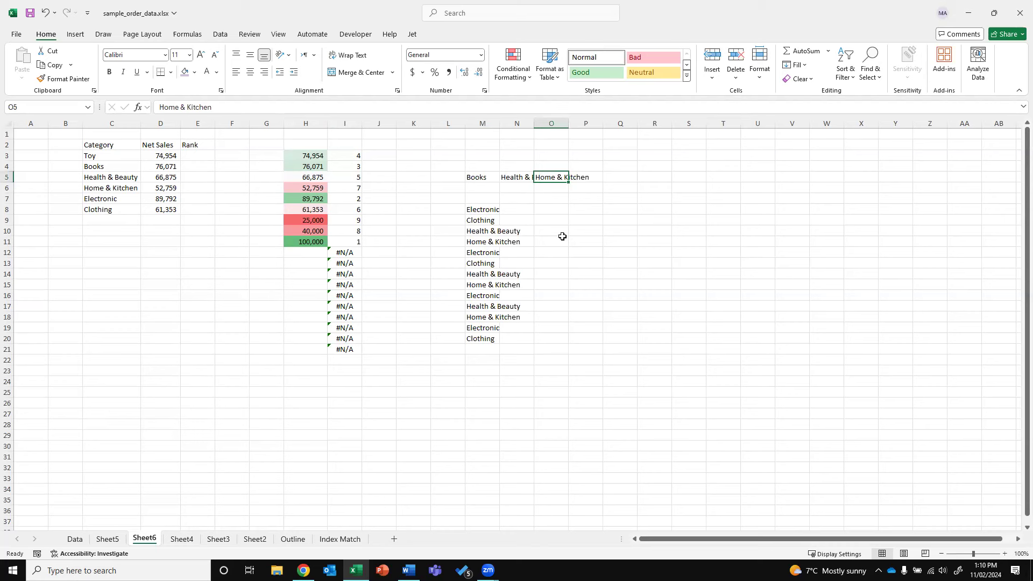
pyautogui.hotkey('ctrl', 'z')
pyautogui.hotkey('ctrl', 'z')
# Copy M5:M20 and paste it transposed across row 5 starting at P5
pyautogui.click(584, 176)
pyautogui.moveTo(487, 177); pyautogui.dragTo(478, 337)
pyautogui.hotkey('ctrl', 'c')
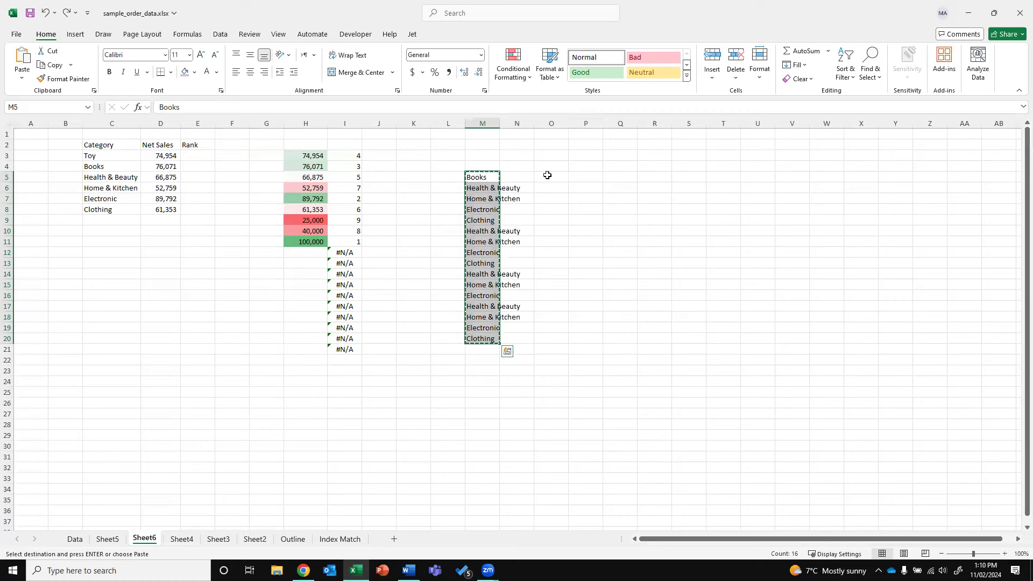
pyautogui.rightClick(586, 178)
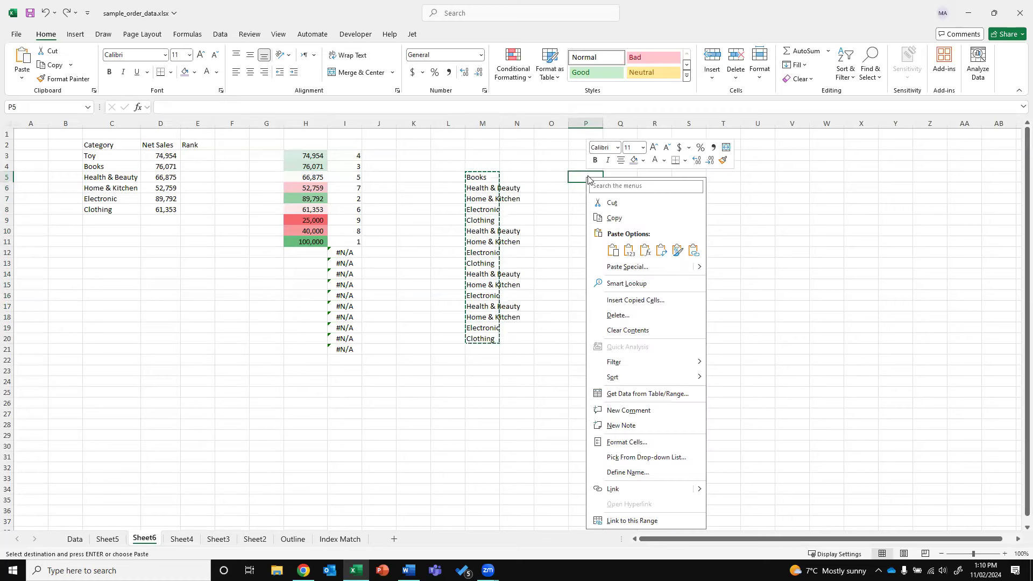
pyautogui.click(661, 251)
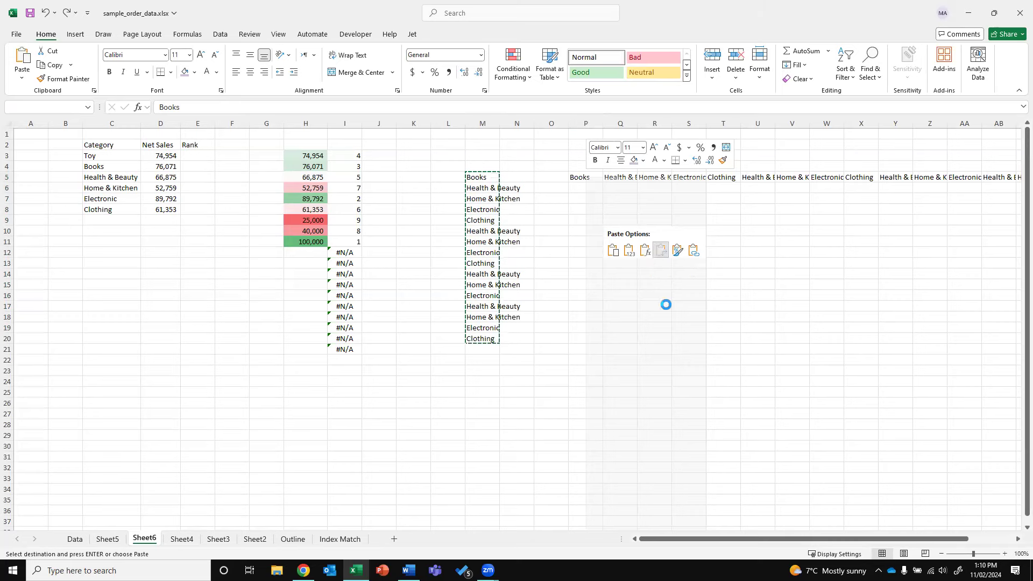
pyautogui.moveTo(666, 544); pyautogui.dragTo(711, 545)
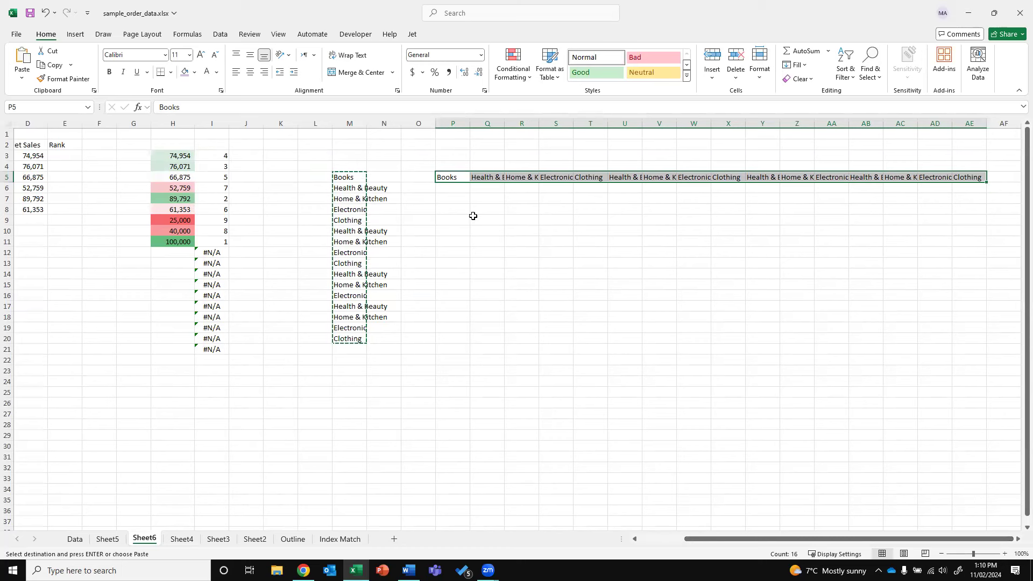
# Enter =TRANSPOSE(M5:M20) in P7 to spill the categories across row 7
pyautogui.click(464, 198)
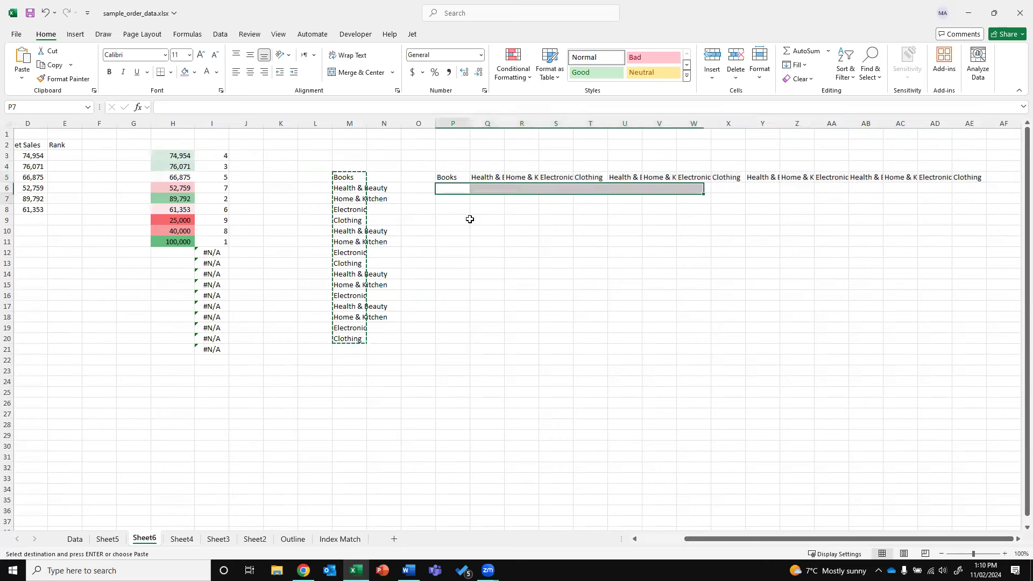
pyautogui.press('Escape')
pyautogui.write('=')
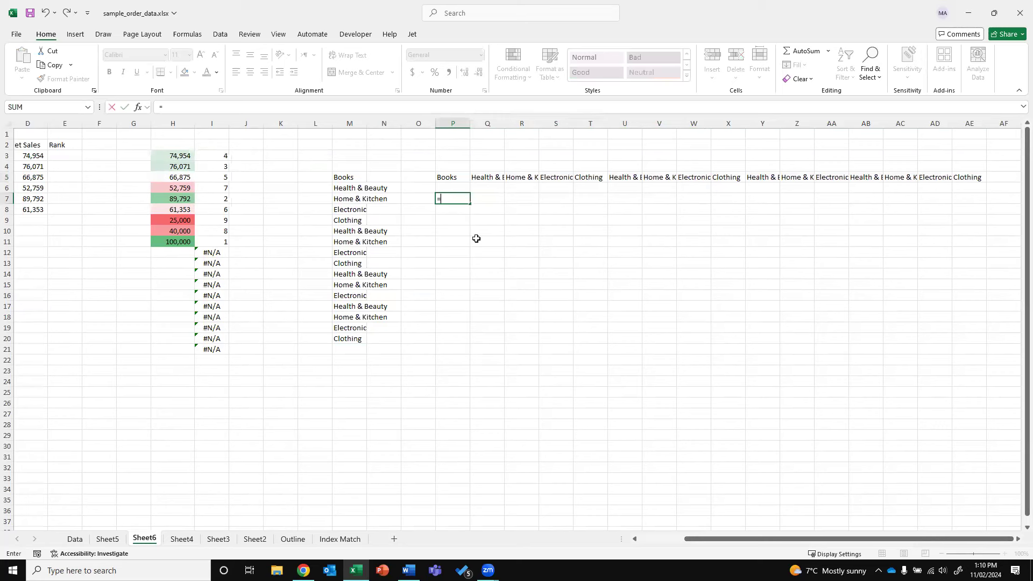
pyautogui.write('TRANSP')
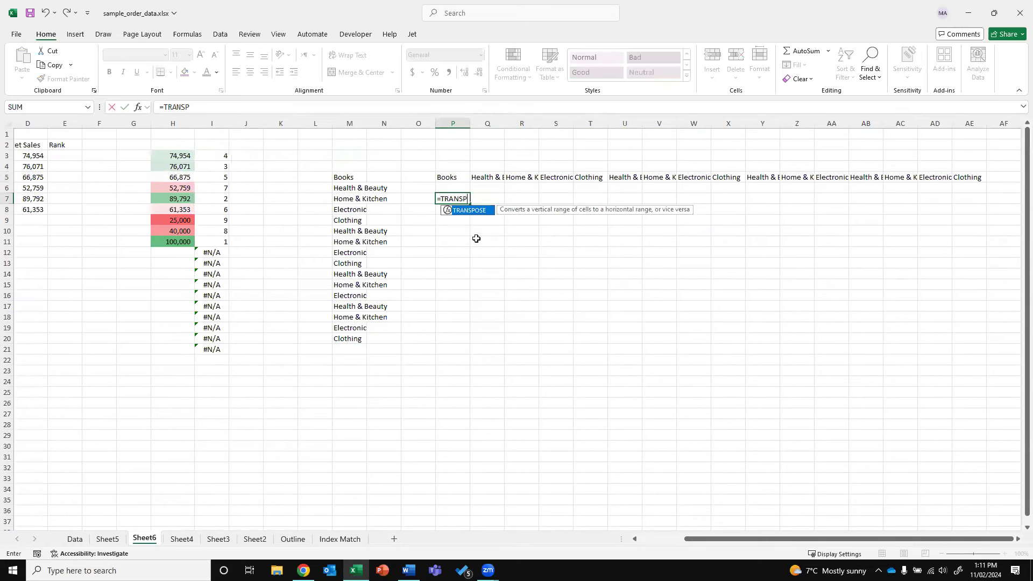
pyautogui.write('OSE(')
pyautogui.moveTo(342, 175); pyautogui.dragTo(340, 341)
pyautogui.press('Return')
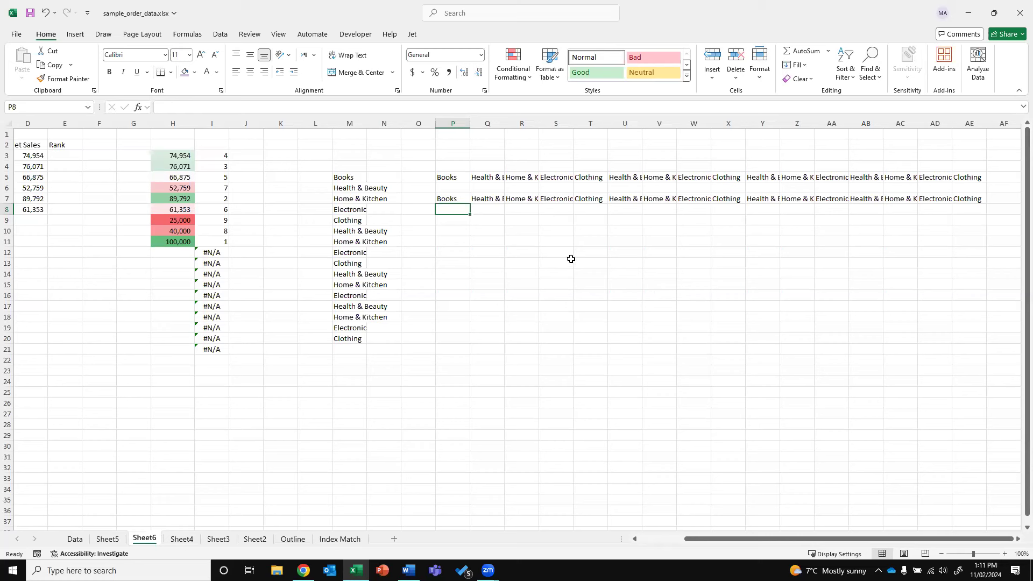
# Copy M5:M20 again and paste it transposed across row 10 starting at P10
pyautogui.click(452, 198)
pyautogui.click(440, 176)
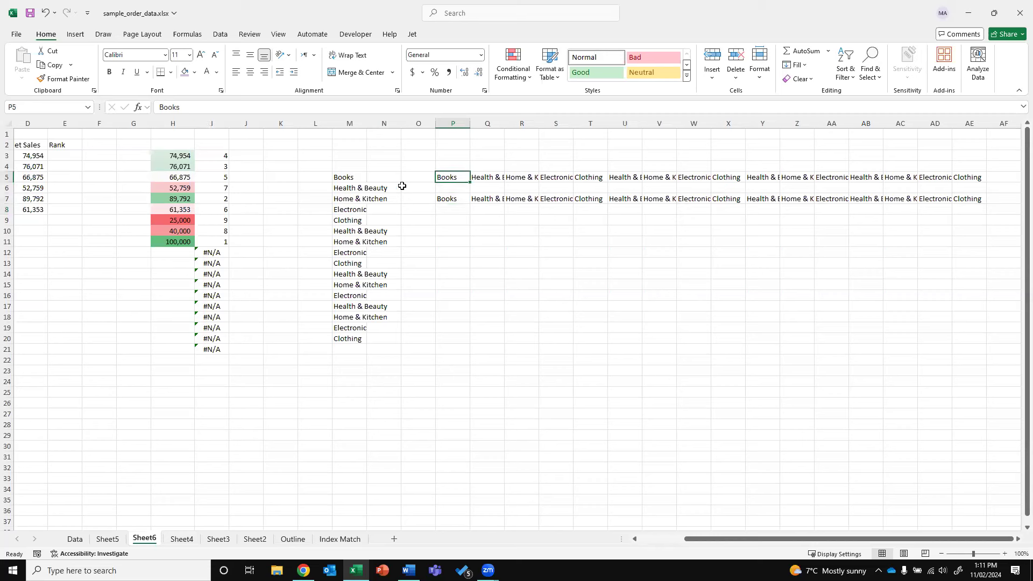
pyautogui.moveTo(344, 177); pyautogui.dragTo(350, 339)
pyautogui.hotkey('ctrl', 'c')
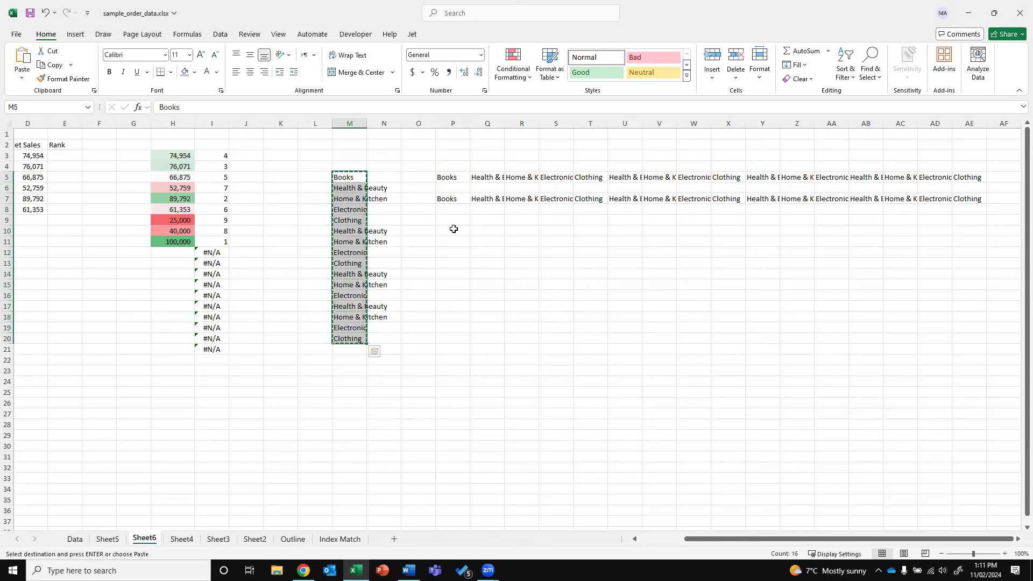
pyautogui.rightClick(452, 230)
pyautogui.click(529, 281)
pyautogui.click(528, 287)
pyautogui.press('Escape')
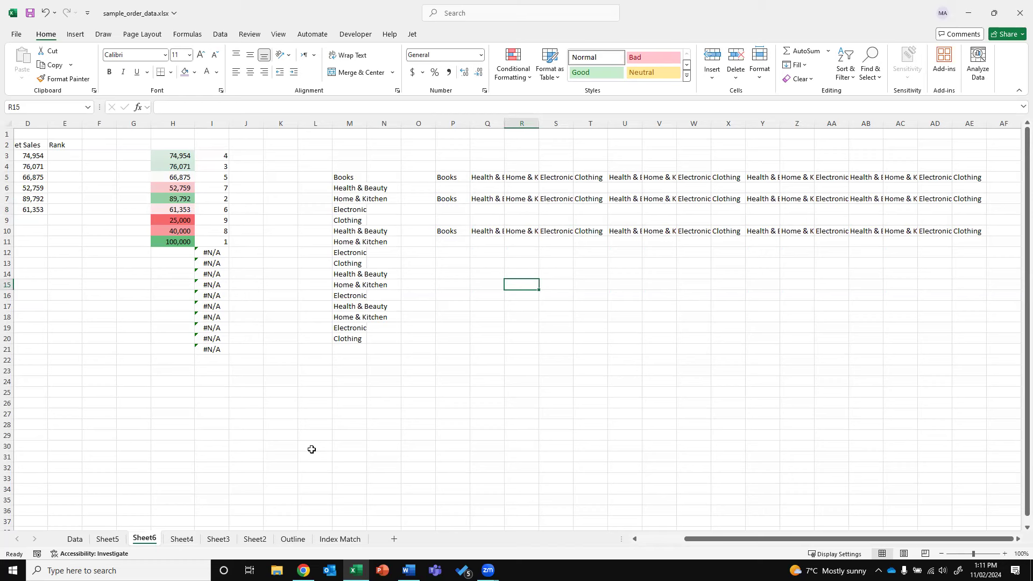
# Insert a new sheet and name it DataList
pyautogui.click(110, 540)
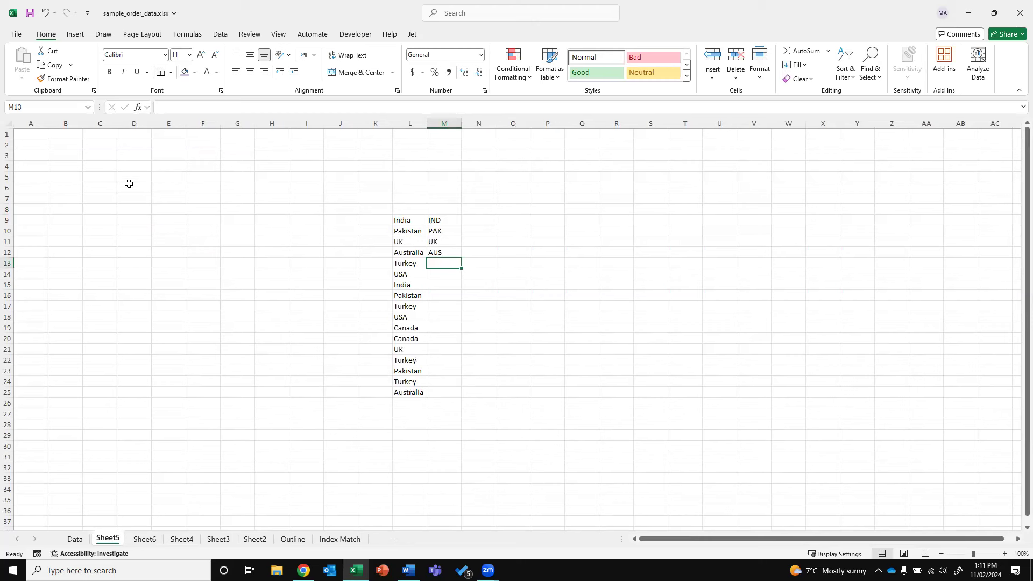
pyautogui.click(395, 539)
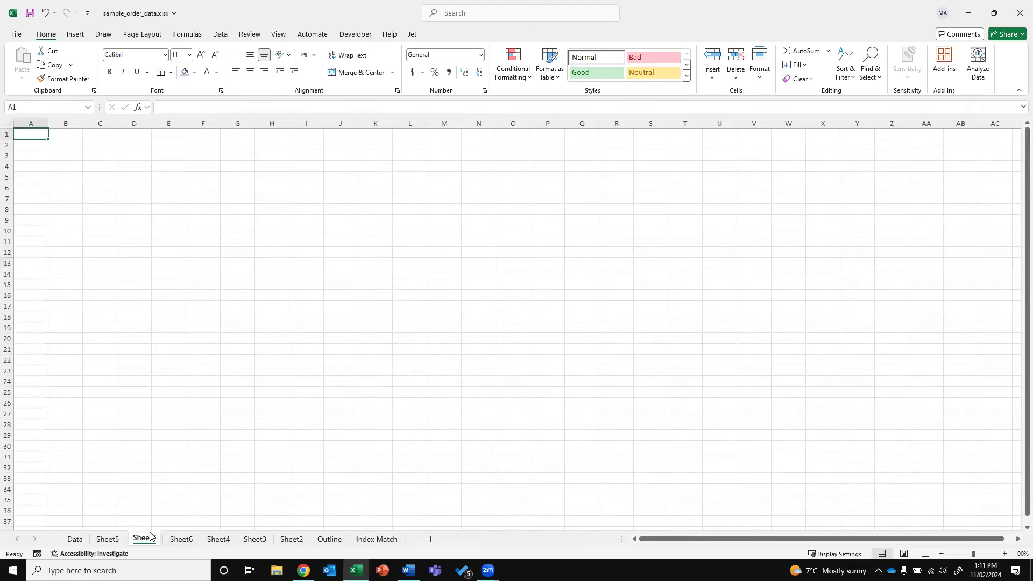
pyautogui.doubleClick(144, 538)
pyautogui.write('AT AT')
pyautogui.press('BackSpace')
pyautogui.press('BackSpace')
pyautogui.press('BackSpace')
pyautogui.press('BackSpace')
pyautogui.press('BackSpace')
pyautogui.write('DataList')
pyautogui.press('Return')
# Enter headings Categroy, Sub Category and Store Name in B2:D2 and widen columns B to D
pyautogui.click(76, 148)
pyautogui.write('Categr')
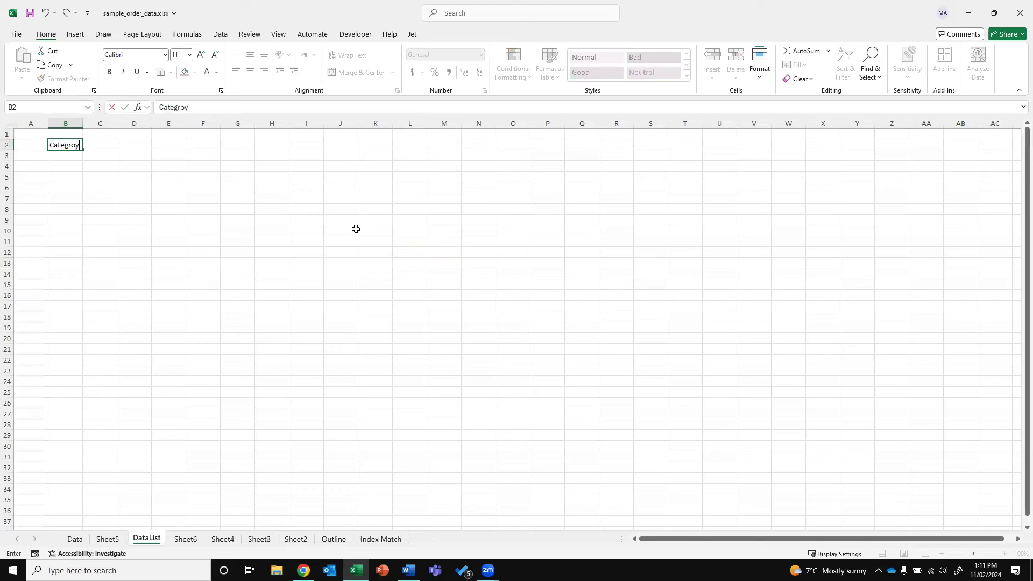
pyautogui.write('oy')
pyautogui.press('Tab')
pyautogui.write('Sub Catego')
pyautogui.press('Tab')
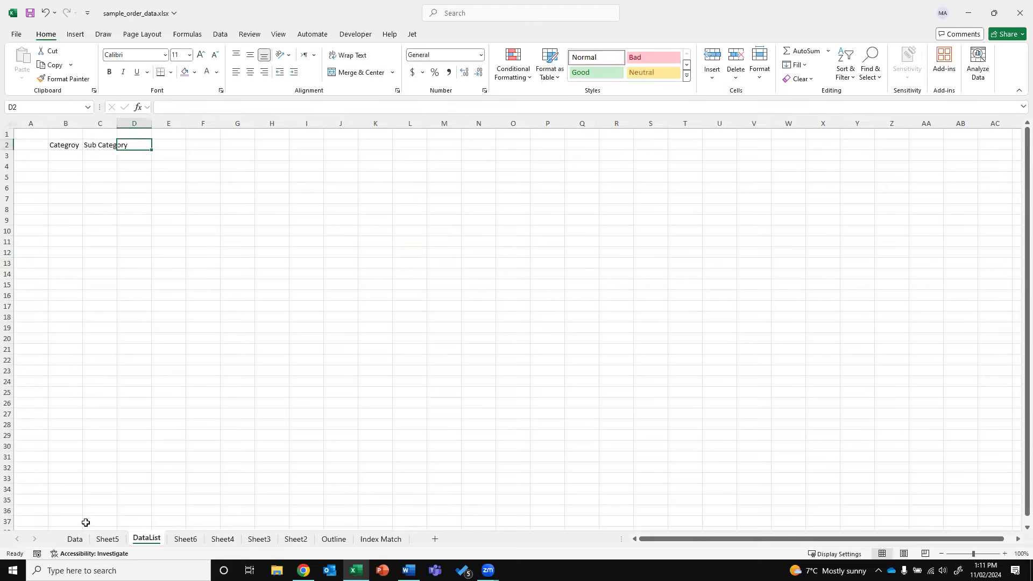
pyautogui.write('Store Name')
pyautogui.press('Return')
pyautogui.moveTo(66, 123); pyautogui.dragTo(190, 130)
pyautogui.click(204, 155)
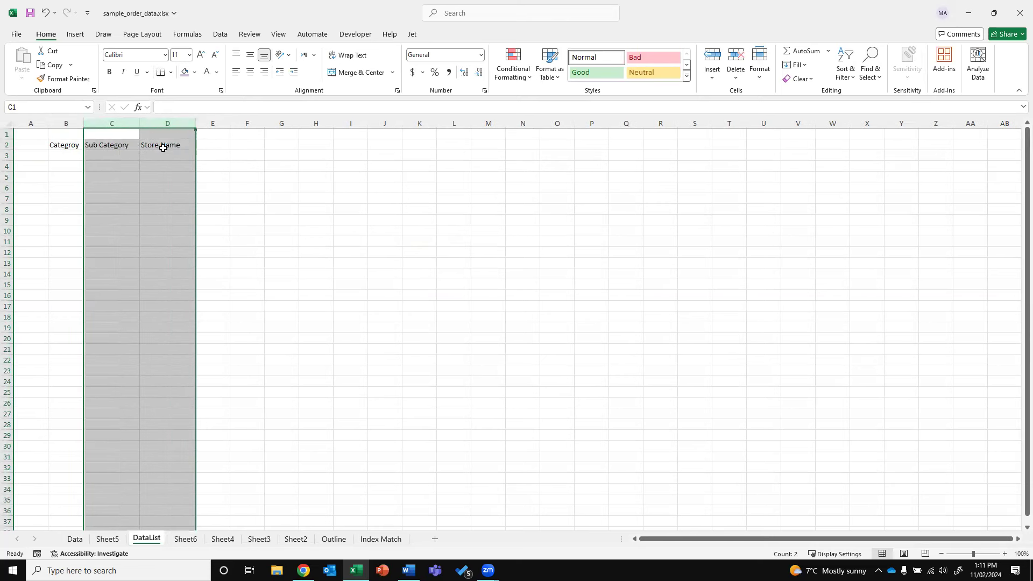
# Enter =UNIQUE(Data!E8:E307) in B3 to list the six categories
pyautogui.click(96, 155)
pyautogui.moveTo(83, 123); pyautogui.dragTo(101, 124)
pyautogui.click(84, 155)
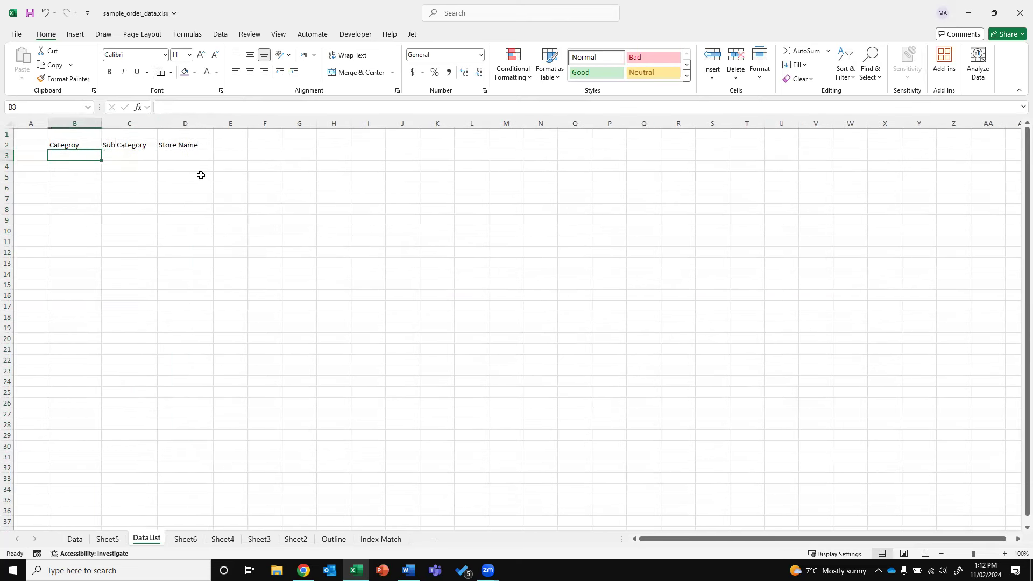
pyautogui.write('=unique(')
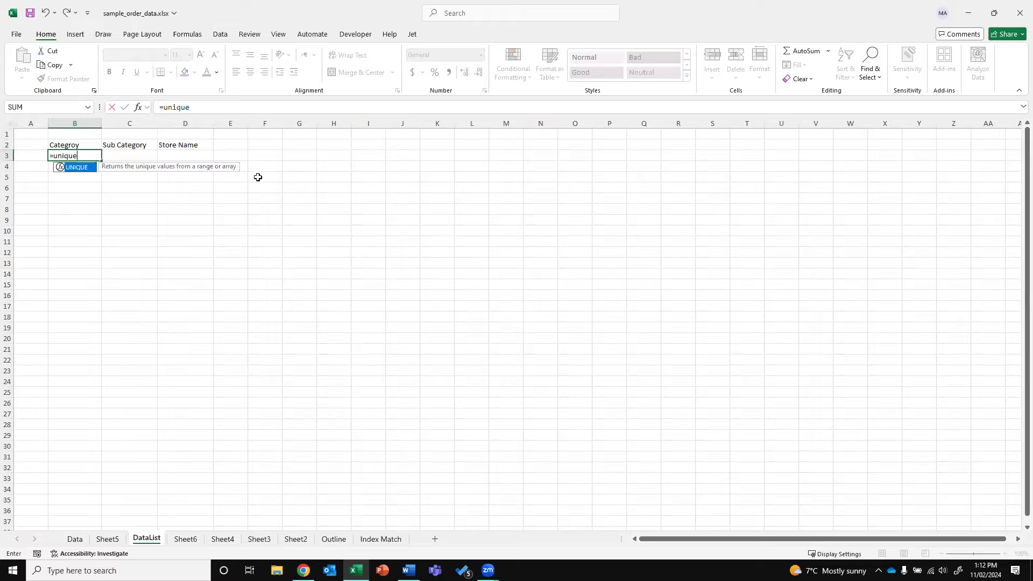
pyautogui.click(75, 539)
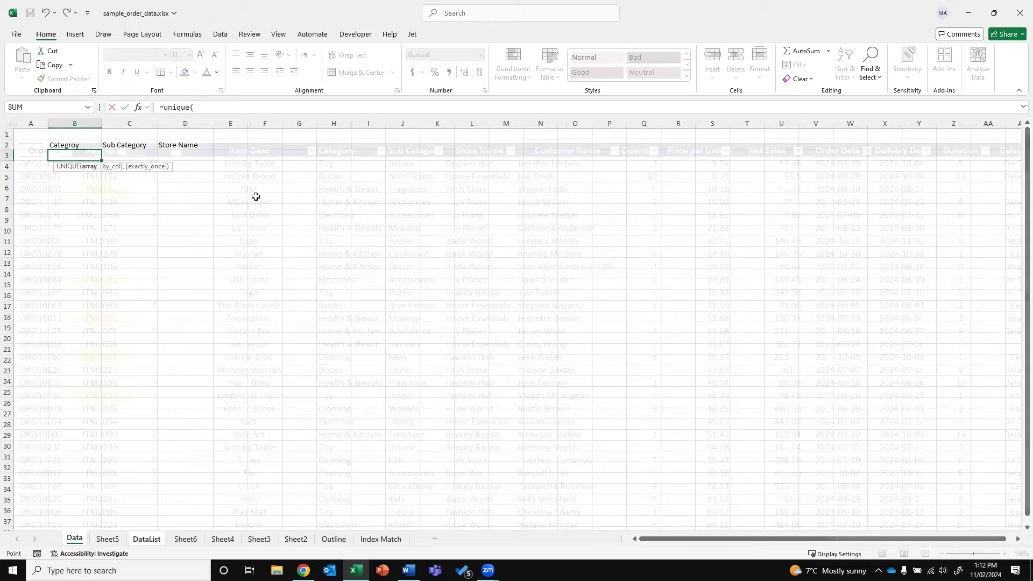
pyautogui.click(354, 149)
pyautogui.press('Down')
pyautogui.hotkey('ctrl', 'shift', 'Down')
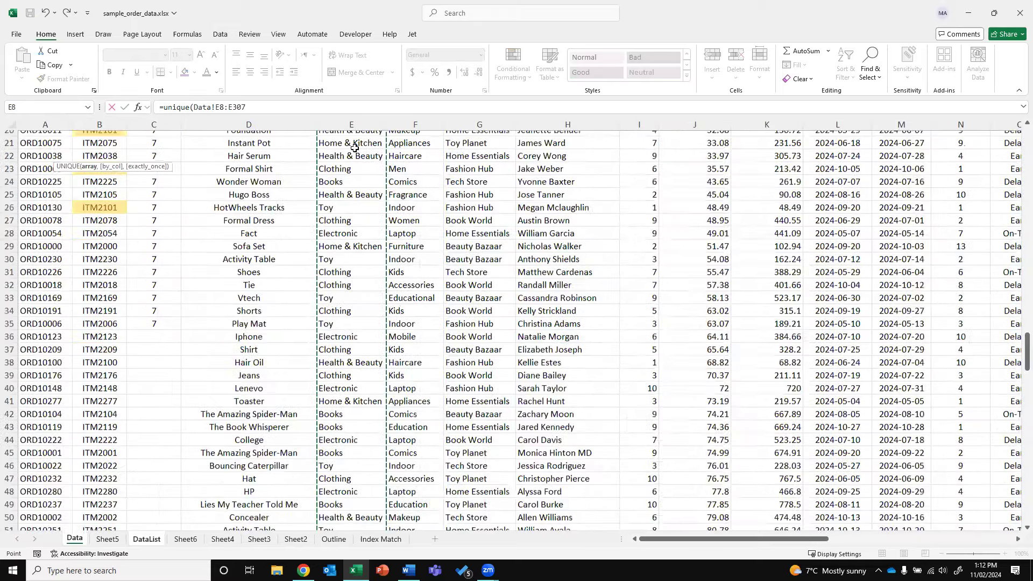
pyautogui.press('Return')
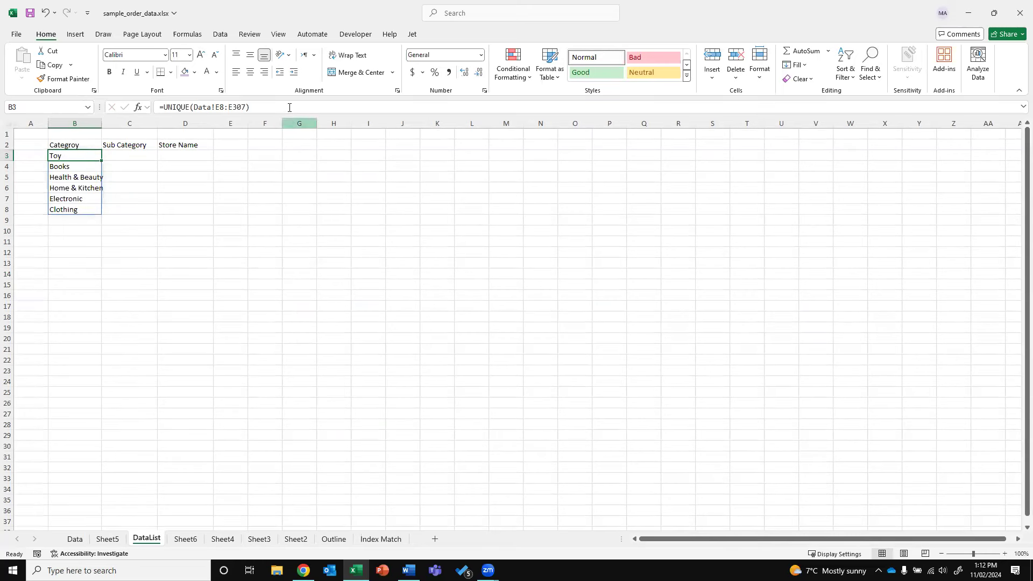
# Copy the UNIQUE formula into C3 and switch its references to column F for sub categories
pyautogui.moveTo(251, 107); pyautogui.dragTo(159, 107)
pyautogui.hotkey('ctrl', 'c')
pyautogui.press('Escape')
pyautogui.press('Right')
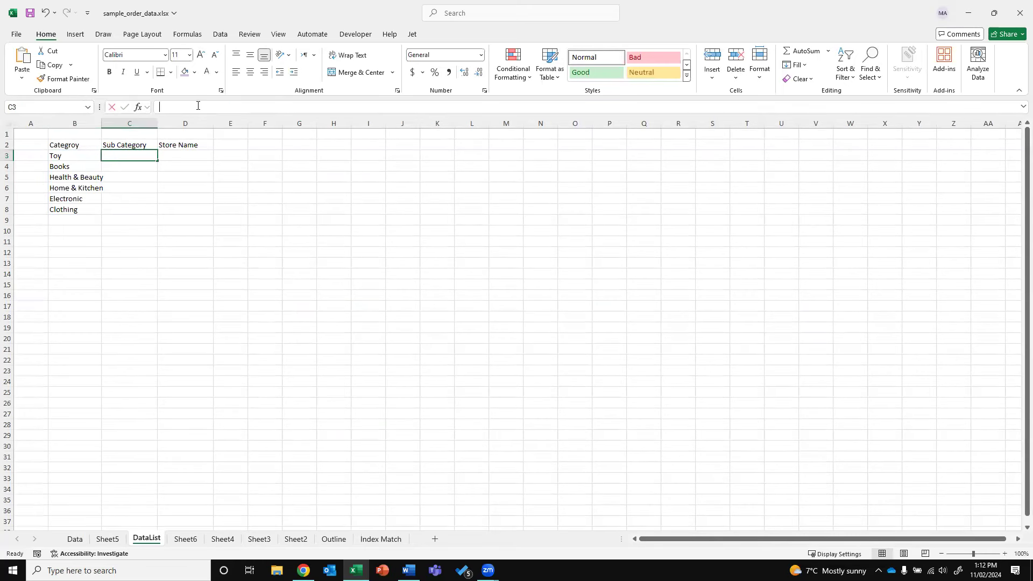
pyautogui.click(198, 105)
pyautogui.hotkey('ctrl', 'v')
pyautogui.click(224, 107)
pyautogui.press('BackSpace')
pyautogui.write('f')
pyautogui.press('Delete')
pyautogui.write('F')
pyautogui.press('Return')
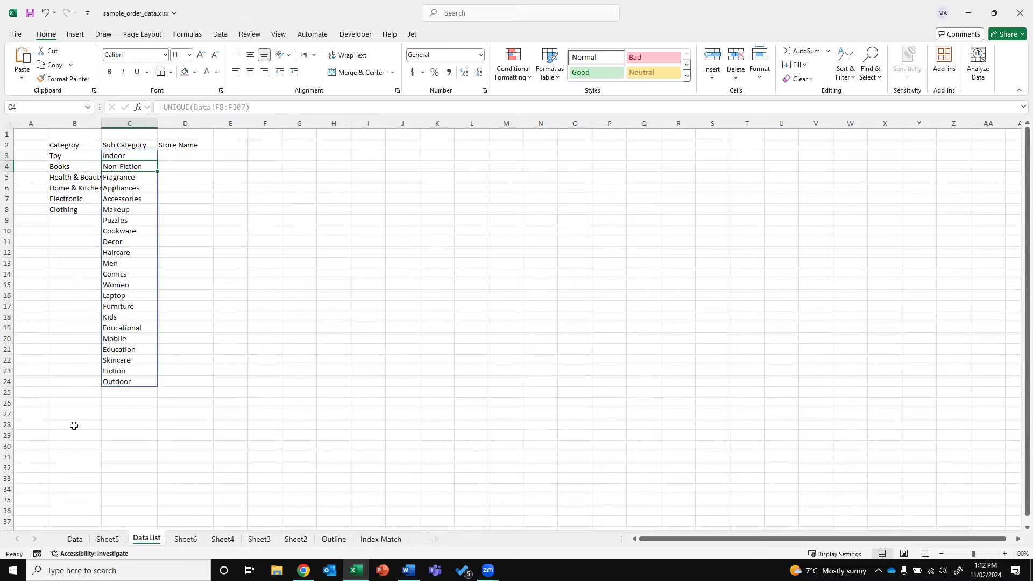
# Browse the Data sheet and the other worksheets, then return to DataList
pyautogui.click(75, 539)
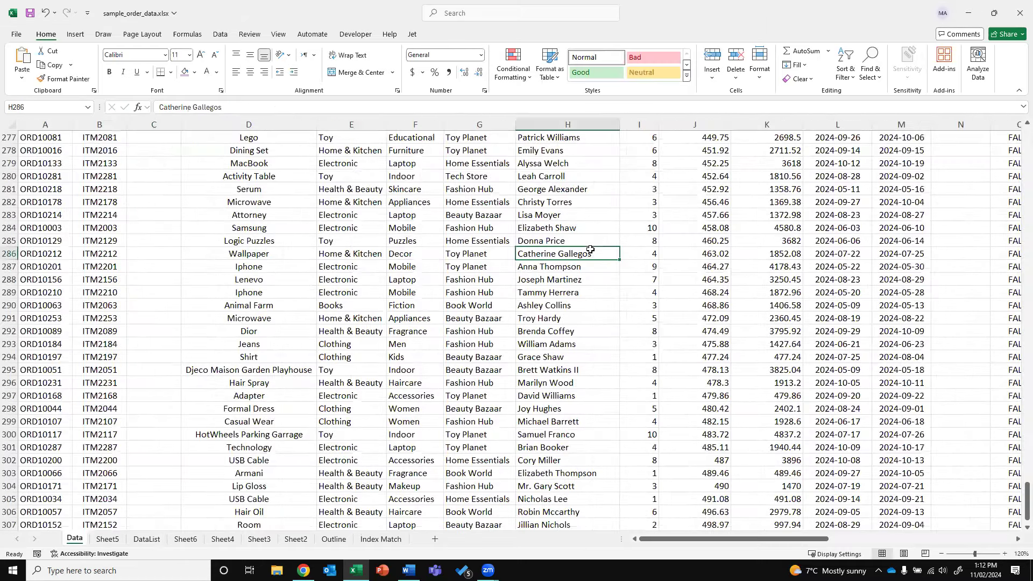
pyautogui.scroll(4, 590, 249)
pyautogui.press('Up')
pyautogui.press('Up')
pyautogui.press('Down')
pyautogui.press('Down')
pyautogui.press('Down')
pyautogui.press('Left')
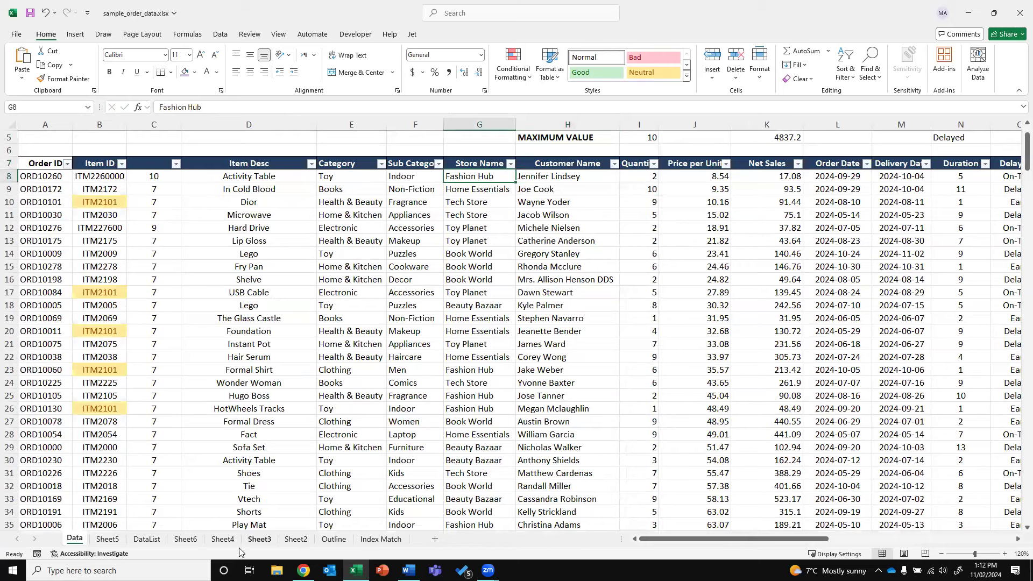
pyautogui.click(107, 539)
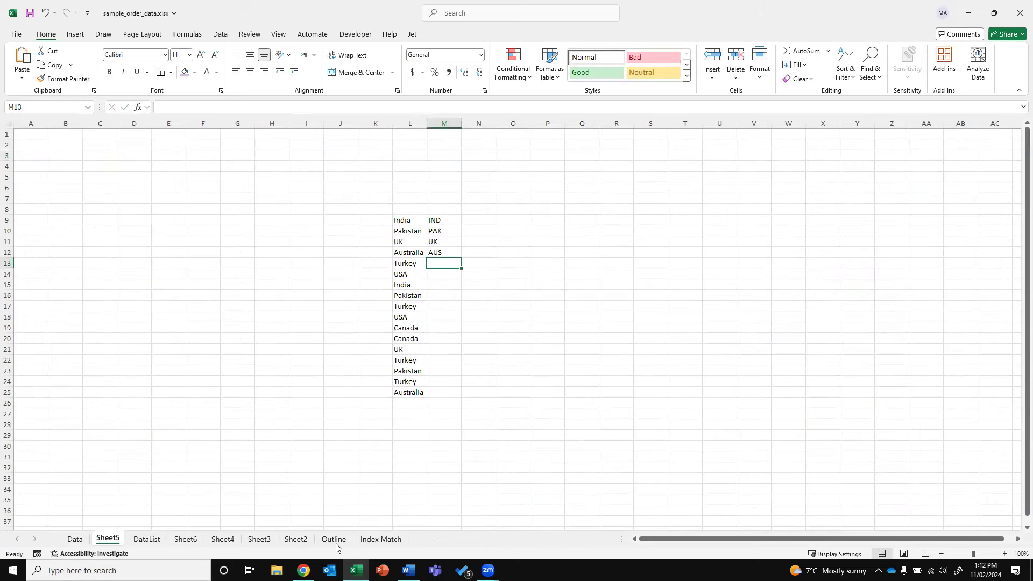
pyautogui.click(295, 540)
pyautogui.click(259, 539)
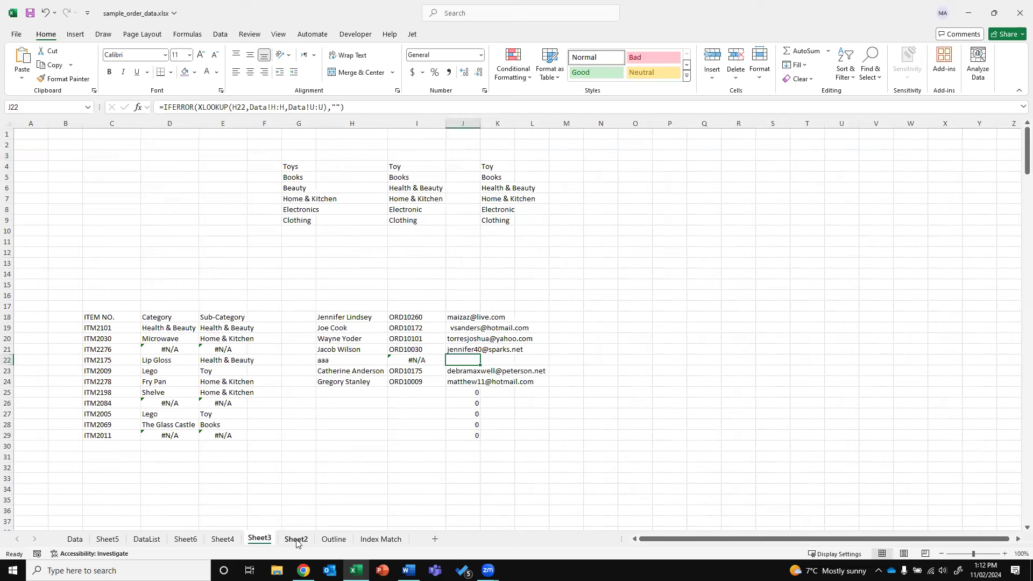
pyautogui.click(295, 540)
pyautogui.click(185, 539)
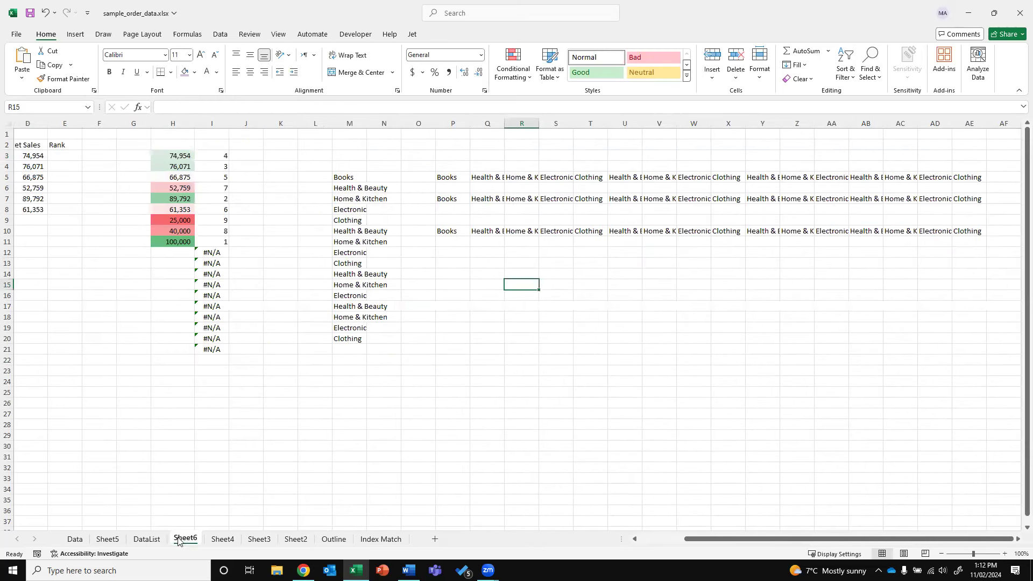
pyautogui.click(219, 541)
pyautogui.click(146, 539)
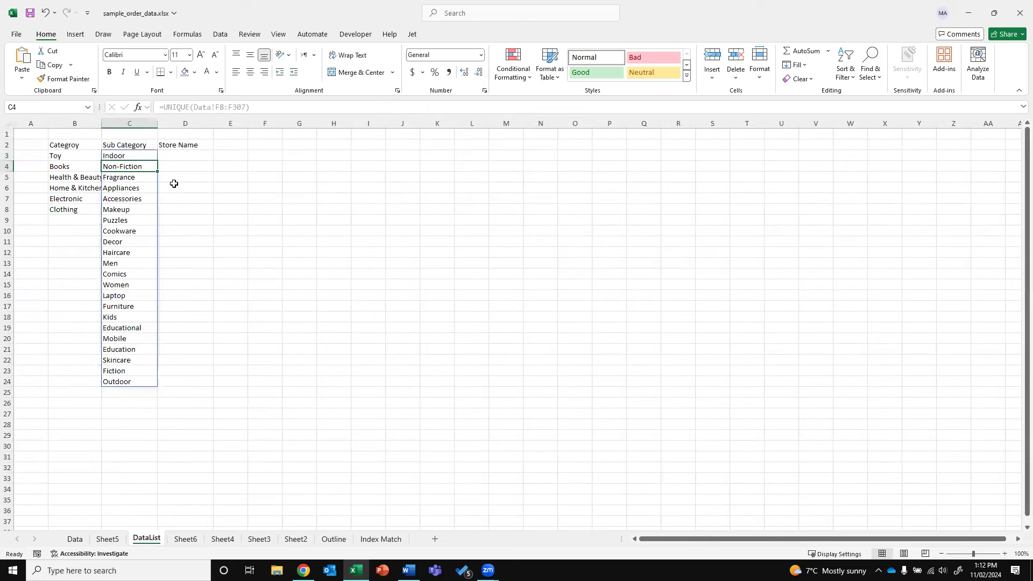
# Copy the Sub Category UNIQUE formula from C3 into D3
pyautogui.click(182, 154)
pyautogui.click(142, 155)
pyautogui.moveTo(275, 108); pyautogui.dragTo(56, 106)
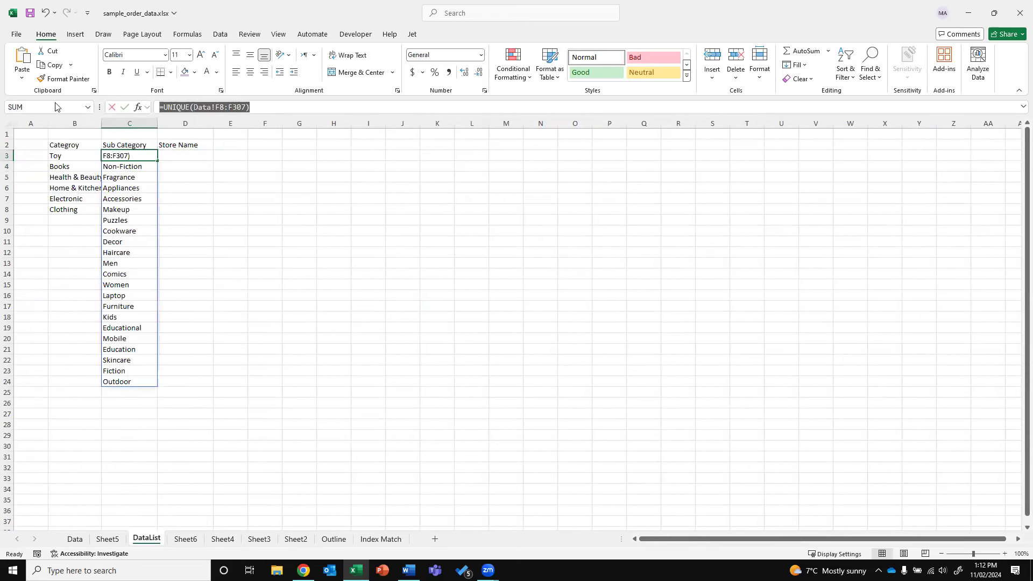
pyautogui.hotkey('ctrl', 'c')
pyautogui.press('Escape')
pyautogui.click(171, 160)
pyautogui.click(216, 108)
pyautogui.hotkey('ctrl', 'v')
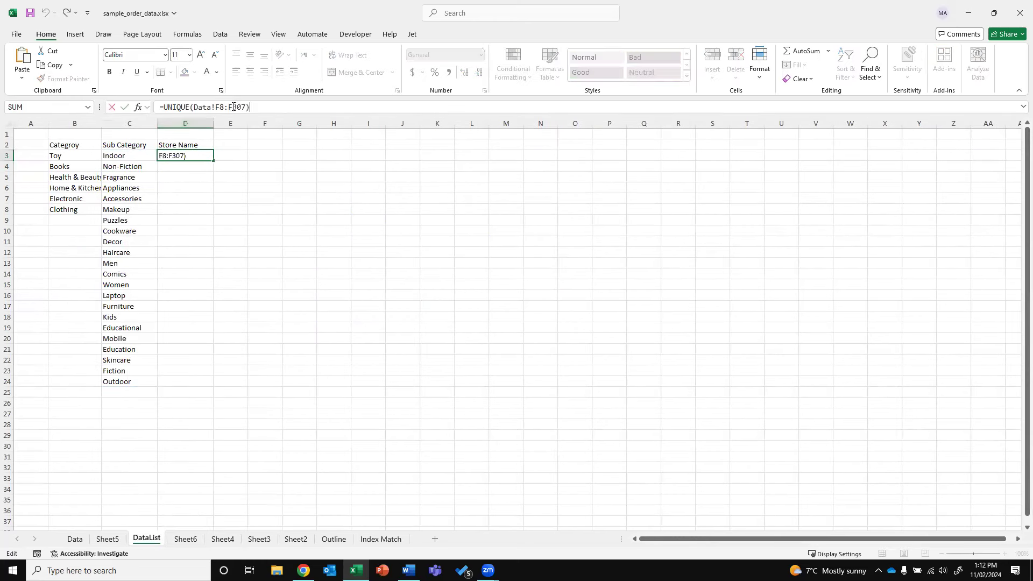
# Change D3's references from column F to G so it lists the store names
pyautogui.click(217, 107)
pyautogui.press('Delete')
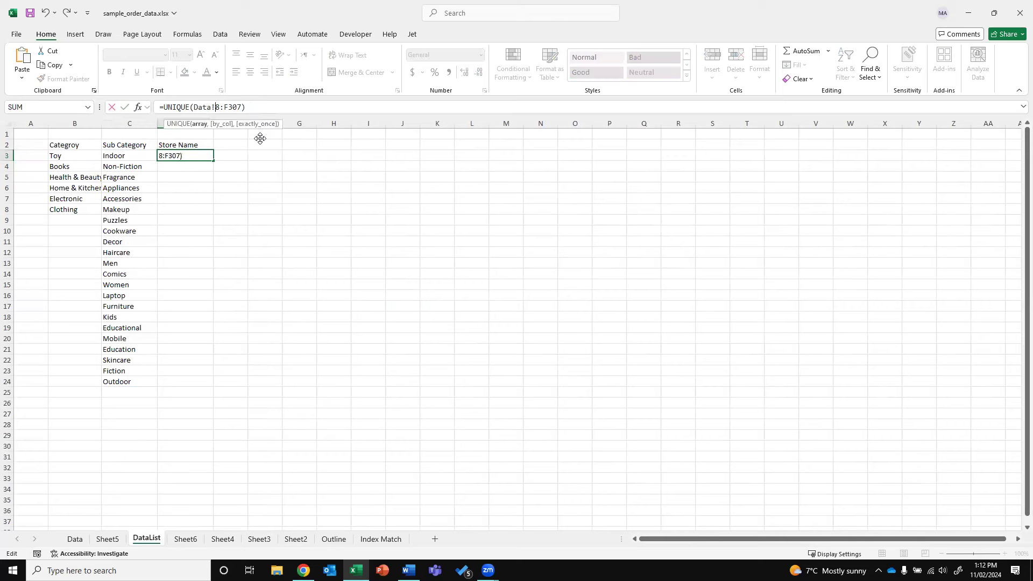
pyautogui.write('g')
pyautogui.press('Right')
pyautogui.press('Right')
pyautogui.press('Delete')
pyautogui.write('g')
pyautogui.press('Return')
pyautogui.press('Up')
pyautogui.click(264, 175)
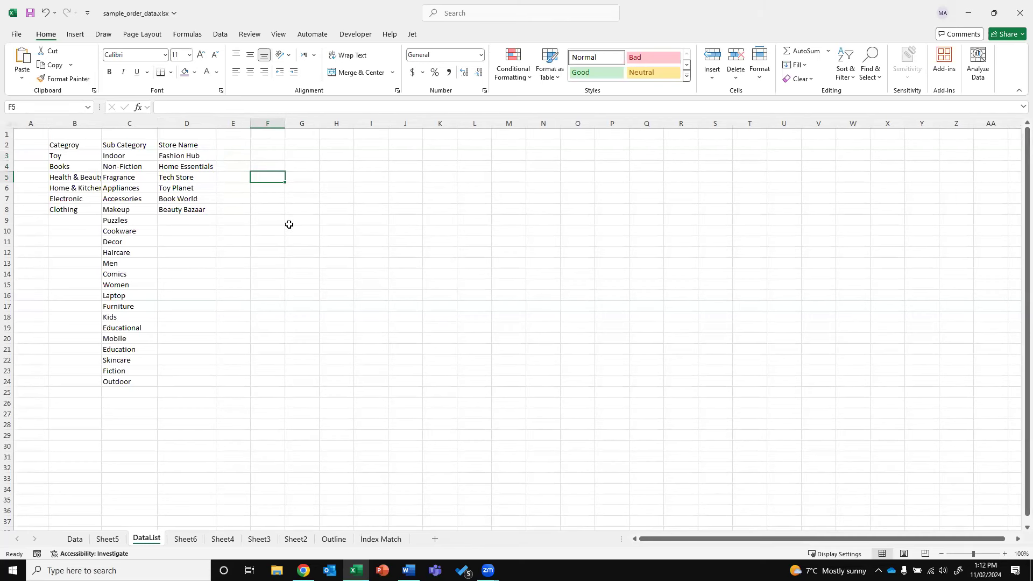
# Add a new Sheet8 with the labels Category in B2 and Sub Category in B3
pyautogui.click(434, 539)
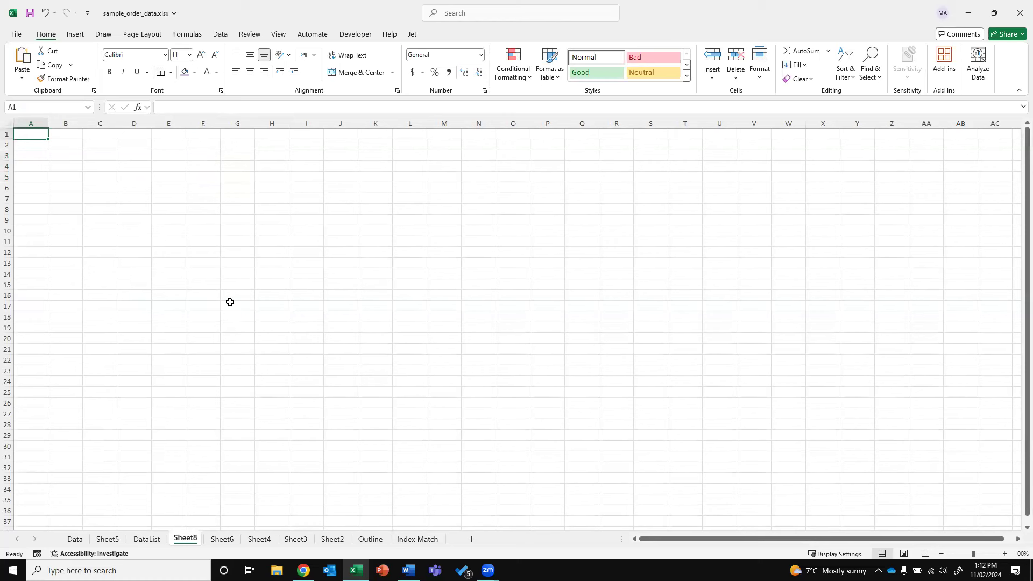
pyautogui.click(59, 148)
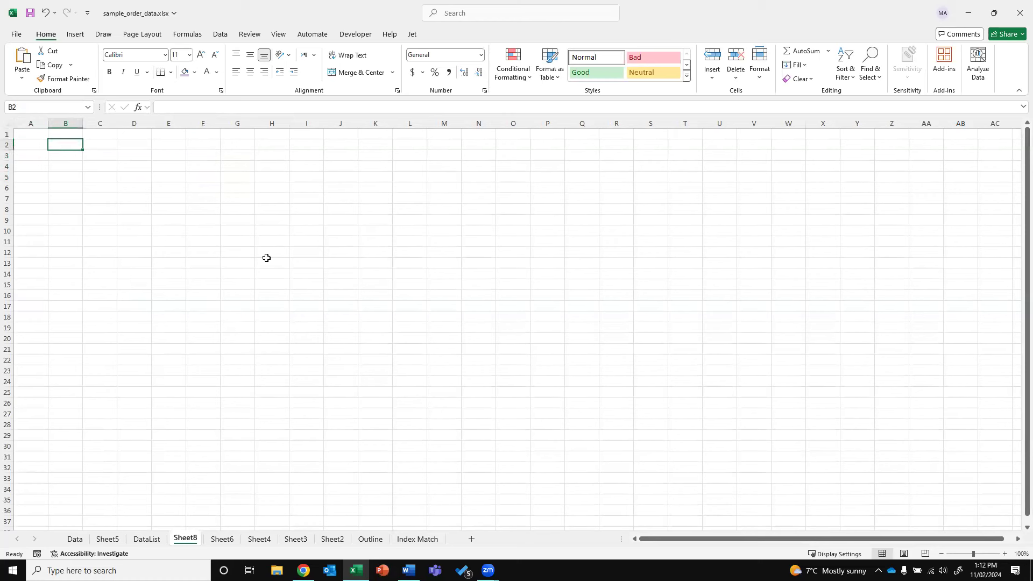
pyautogui.write('Categr')
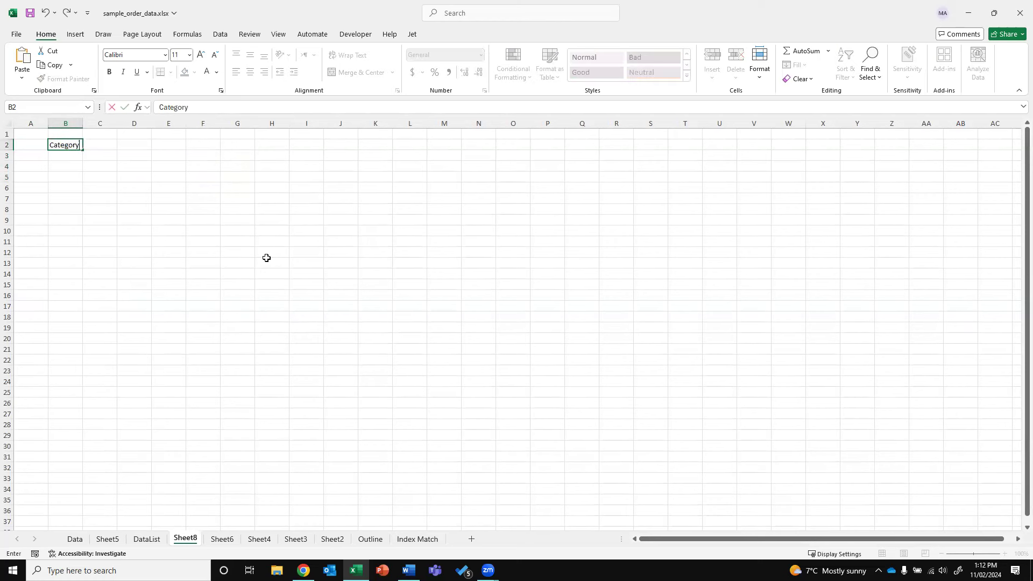
pyautogui.press('Return')
pyautogui.write('Sub Category')
pyautogui.press('Return')
# Add the Store Name label in B4 and widen column B to fit
pyautogui.write('Store Name')
pyautogui.press('Return')
pyautogui.moveTo(83, 124); pyautogui.dragTo(95, 138)
# Give C2 a List data validation sourced from DataList!$B$3:$B$8
pyautogui.click(117, 144)
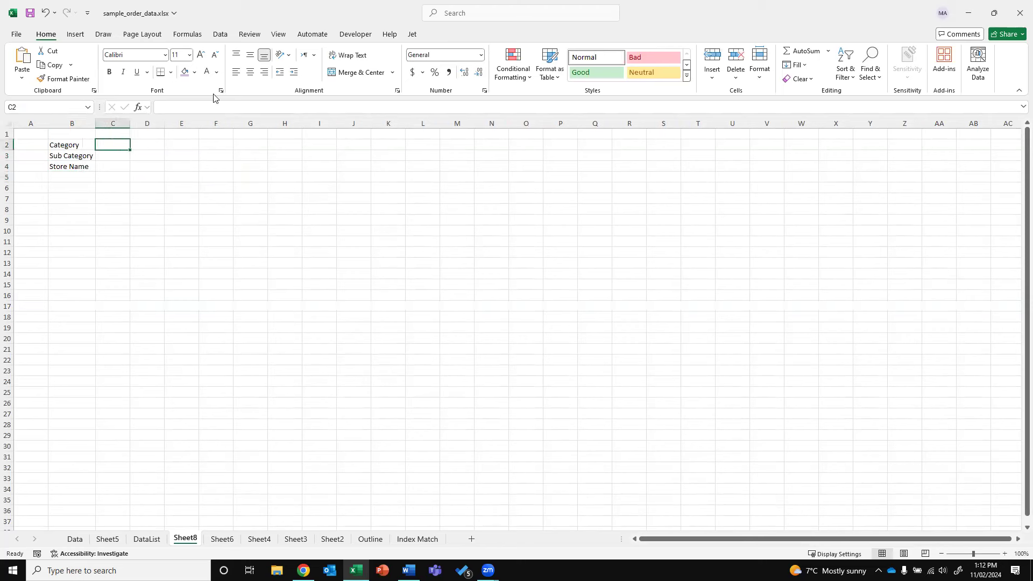
pyautogui.click(220, 35)
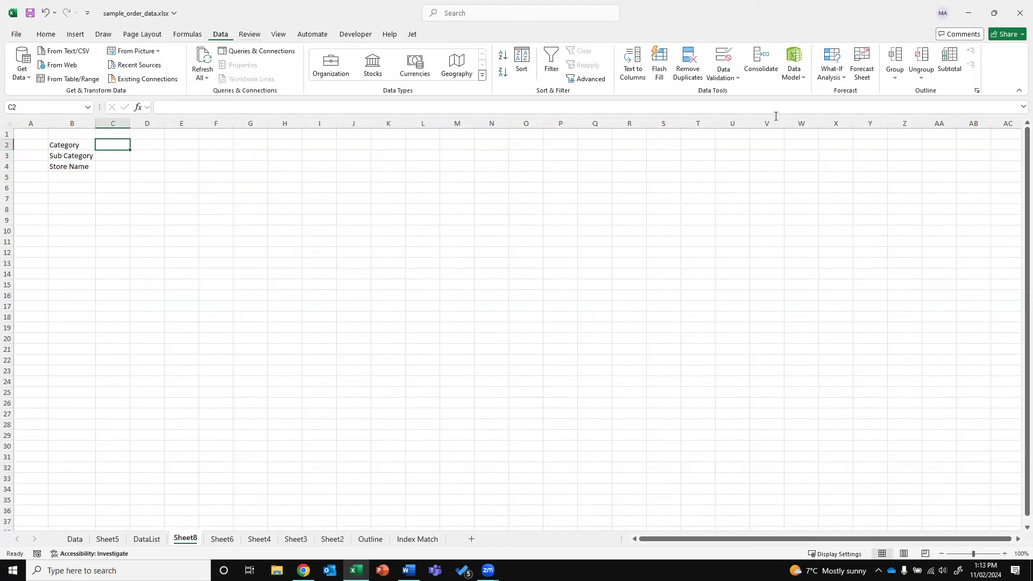
pyautogui.click(726, 81)
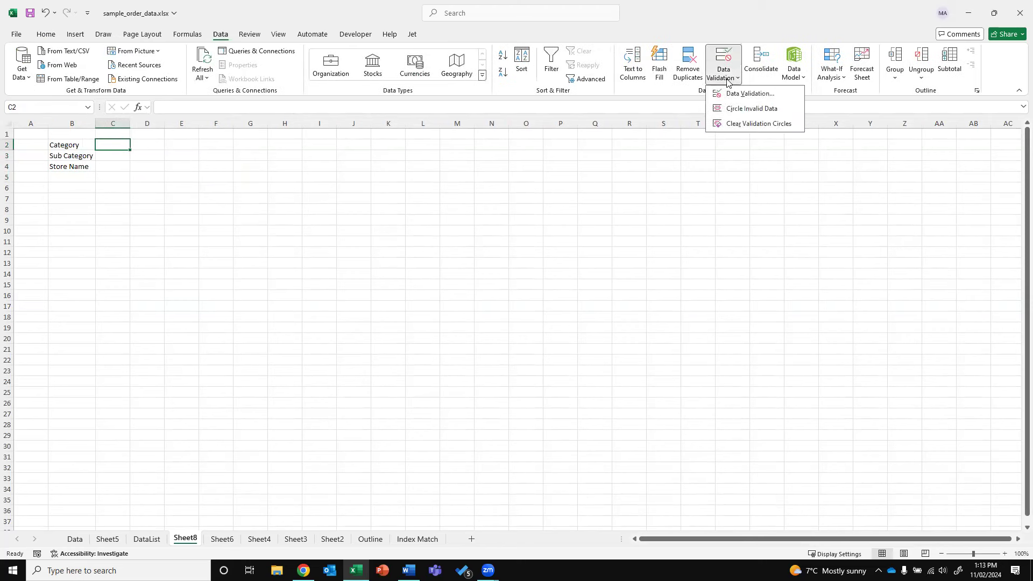
pyautogui.click(730, 95)
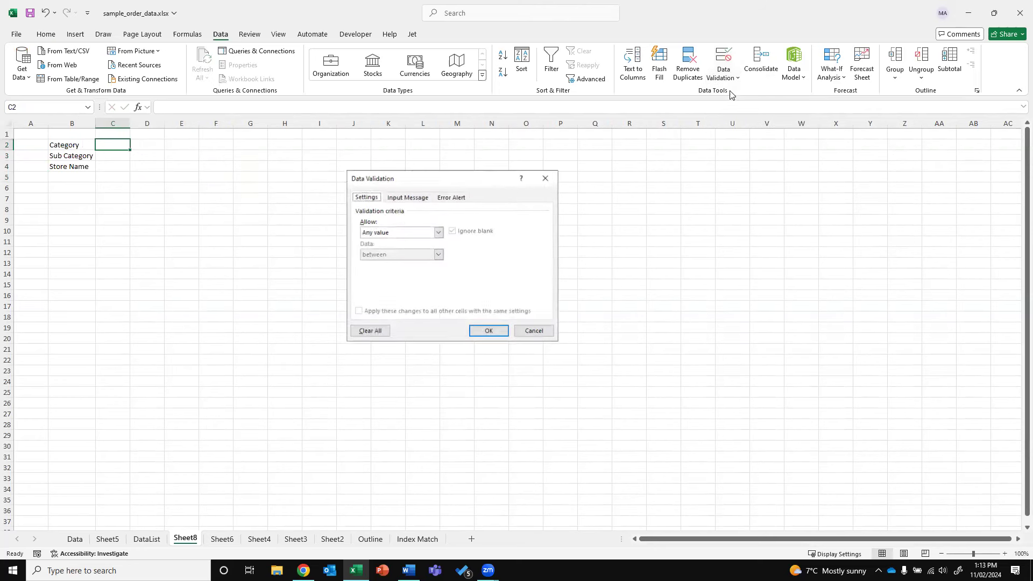
pyautogui.click(420, 233)
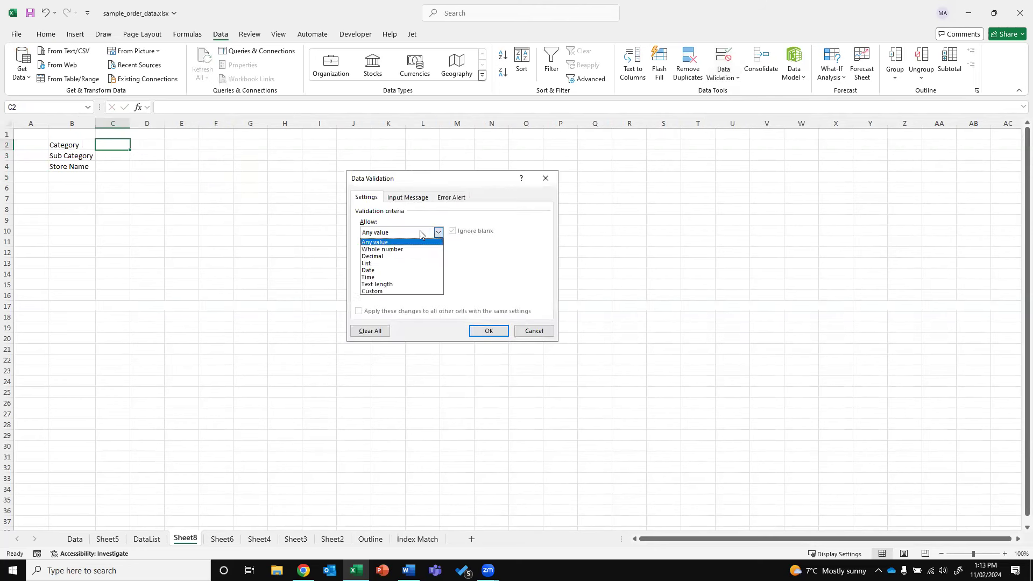
pyautogui.click(390, 263)
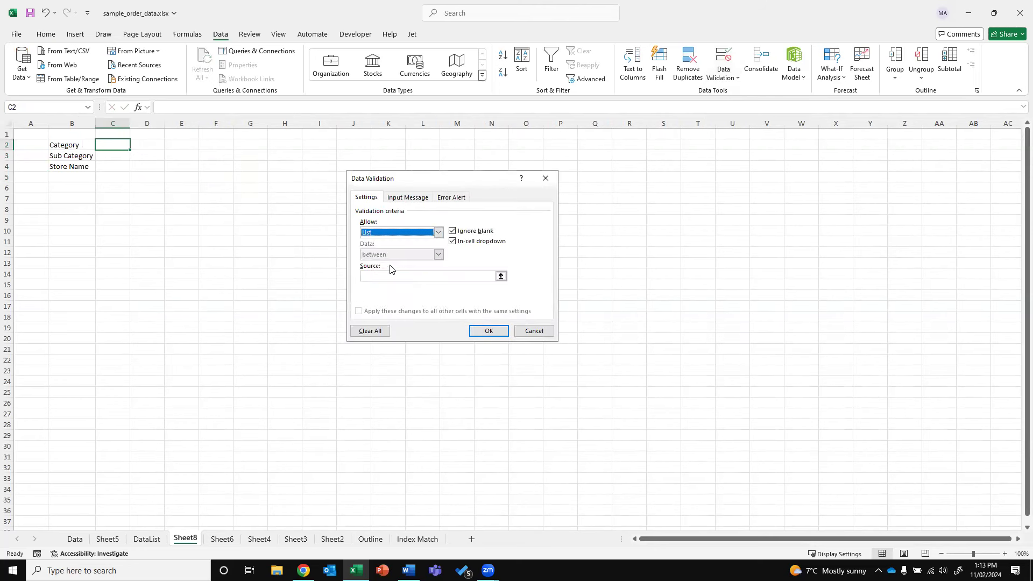
pyautogui.click(500, 276)
pyautogui.click(147, 538)
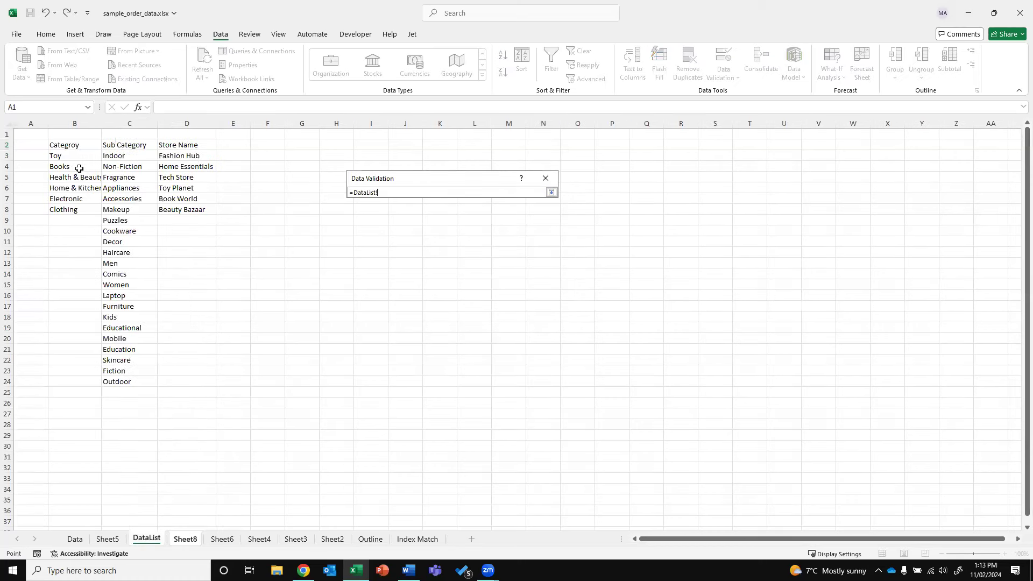
pyautogui.moveTo(76, 158); pyautogui.dragTo(81, 212)
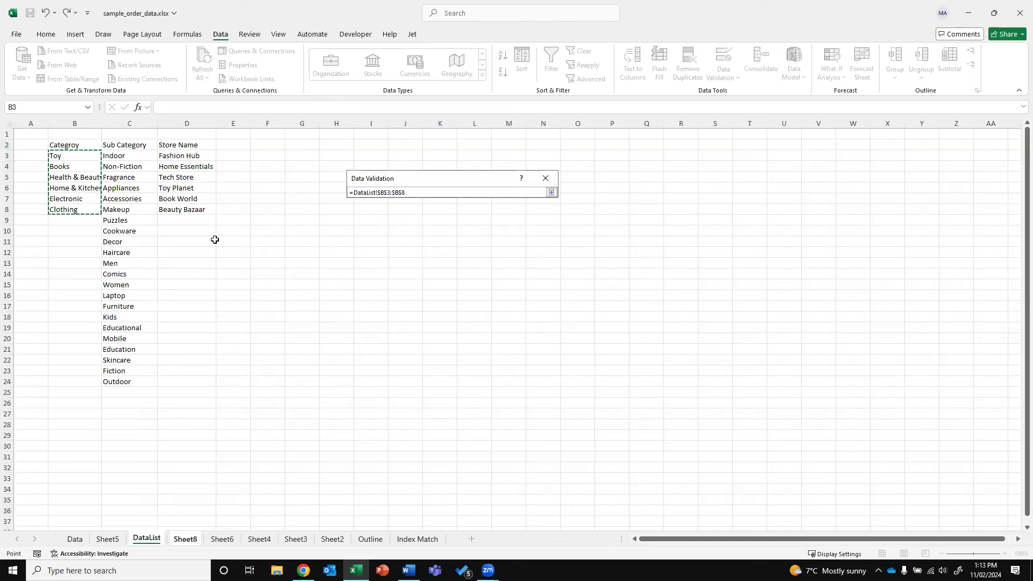
pyautogui.press('Return')
pyautogui.press('Return')
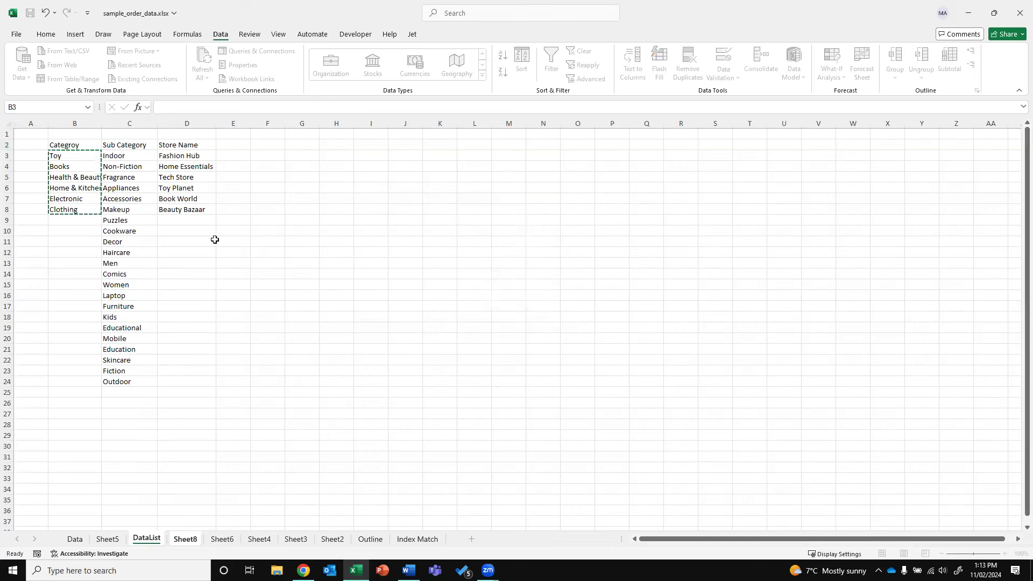
# Test the category dropdown in C2, then reselect C2
pyautogui.click(136, 149)
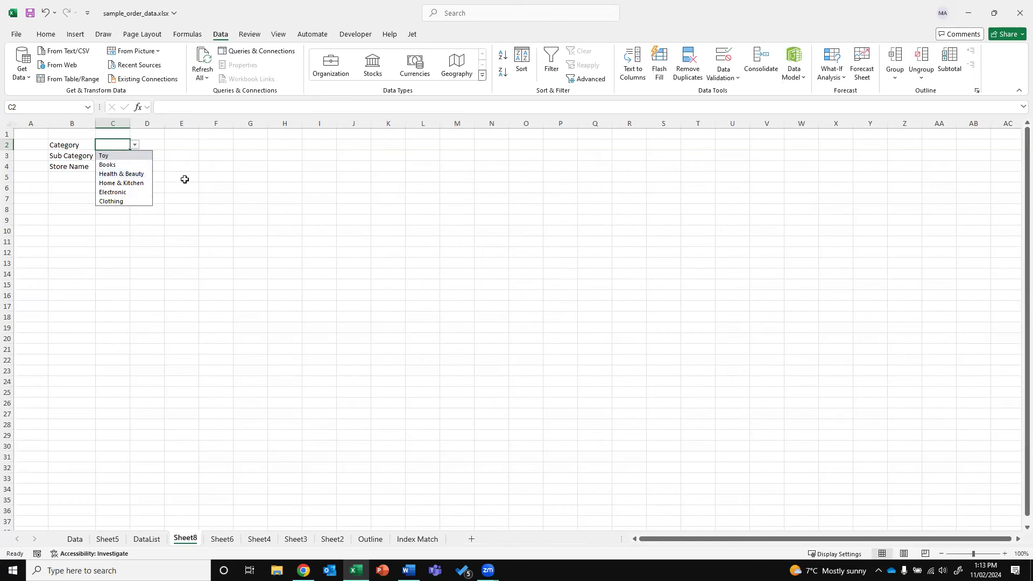
pyautogui.click(215, 176)
pyautogui.click(119, 155)
pyautogui.click(119, 144)
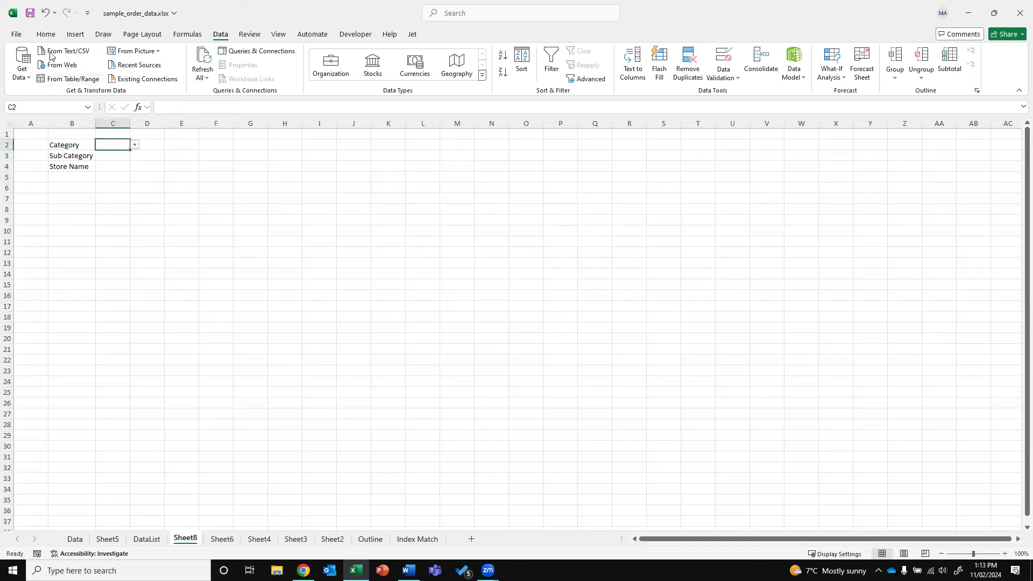
# Fill the Category cell C2 orange and widen column C
pyautogui.click(46, 34)
pyautogui.click(194, 72)
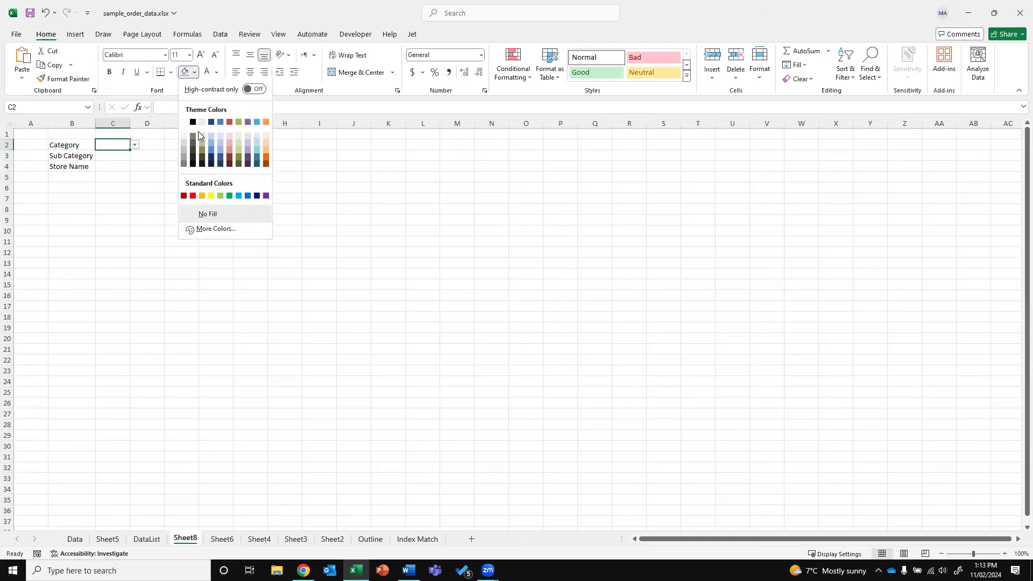
pyautogui.click(204, 197)
pyautogui.moveTo(130, 123); pyautogui.dragTo(156, 123)
# Give C3 a list validation dropdown sourced from DataList!$C$3:$C$24
pyautogui.click(119, 154)
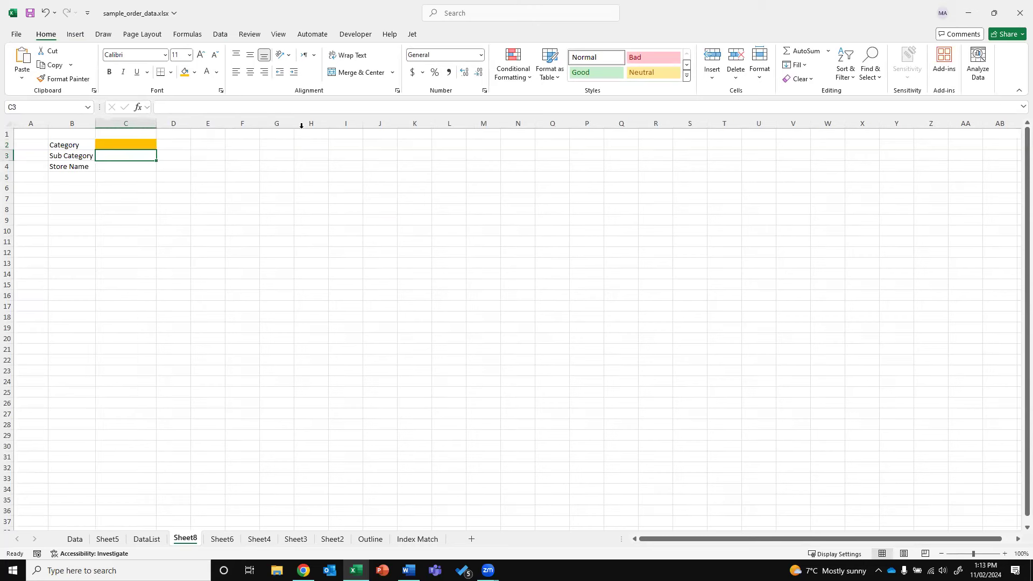
pyautogui.click(512, 64)
pyautogui.click(515, 23)
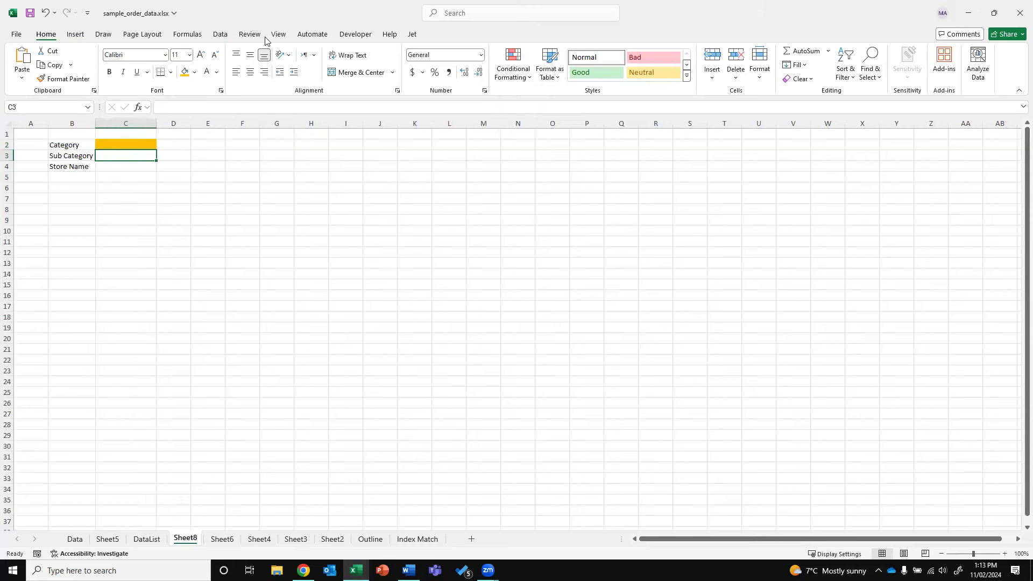
pyautogui.click(221, 33)
pyautogui.click(723, 73)
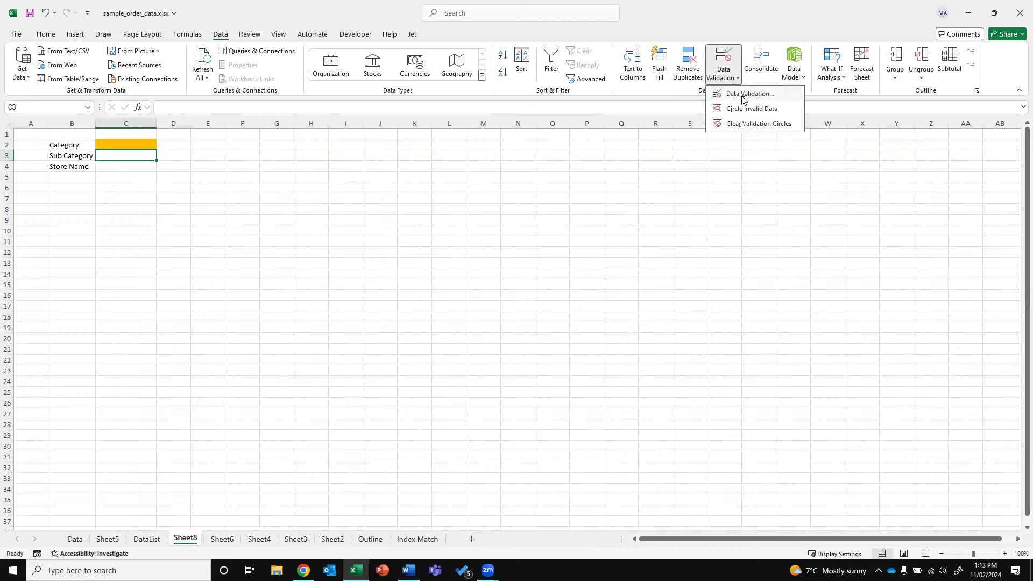
pyautogui.click(742, 95)
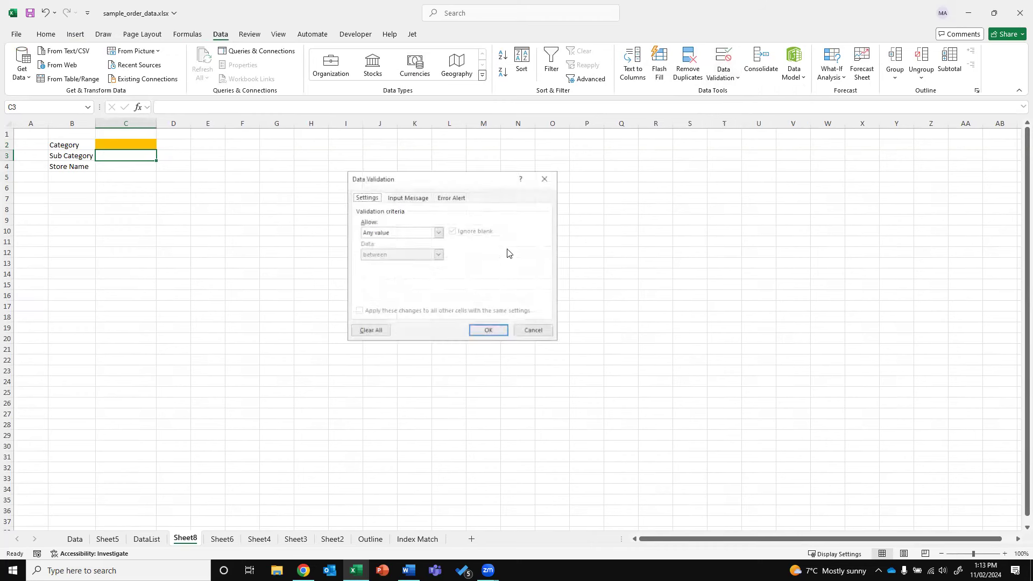
pyautogui.click(431, 232)
pyautogui.click(398, 263)
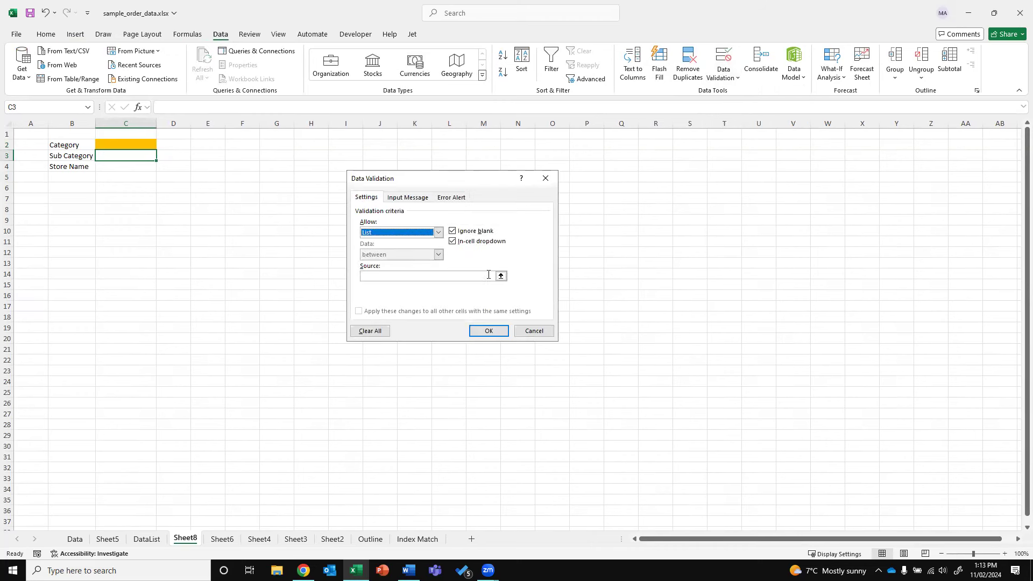
pyautogui.click(500, 274)
pyautogui.click(146, 538)
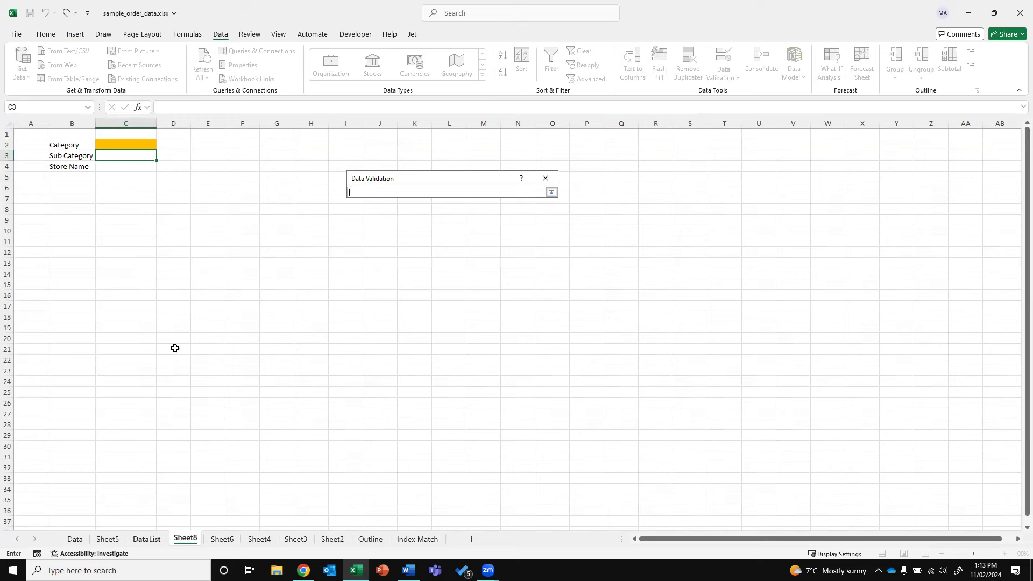
pyautogui.moveTo(139, 154); pyautogui.dragTo(111, 379)
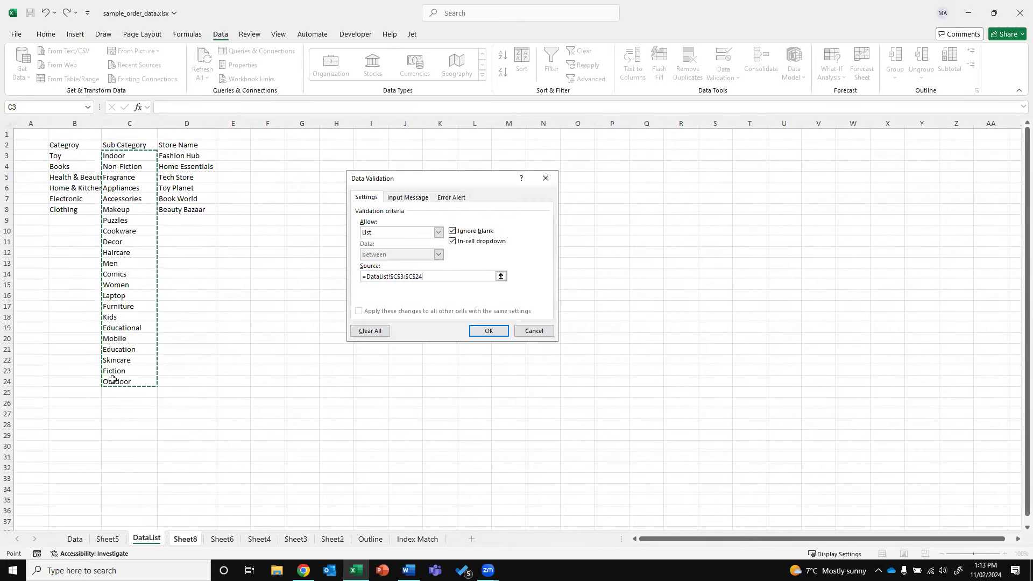
pyautogui.click(490, 330)
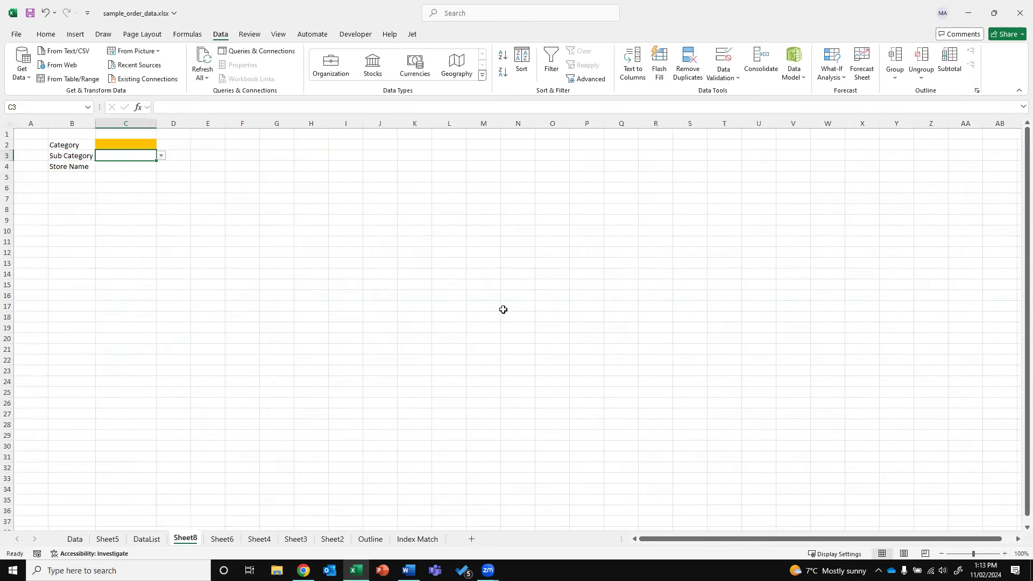
# Fill the Sub Category cell C3 orange to match C2
pyautogui.click(45, 35)
pyautogui.click(184, 72)
pyautogui.click(129, 169)
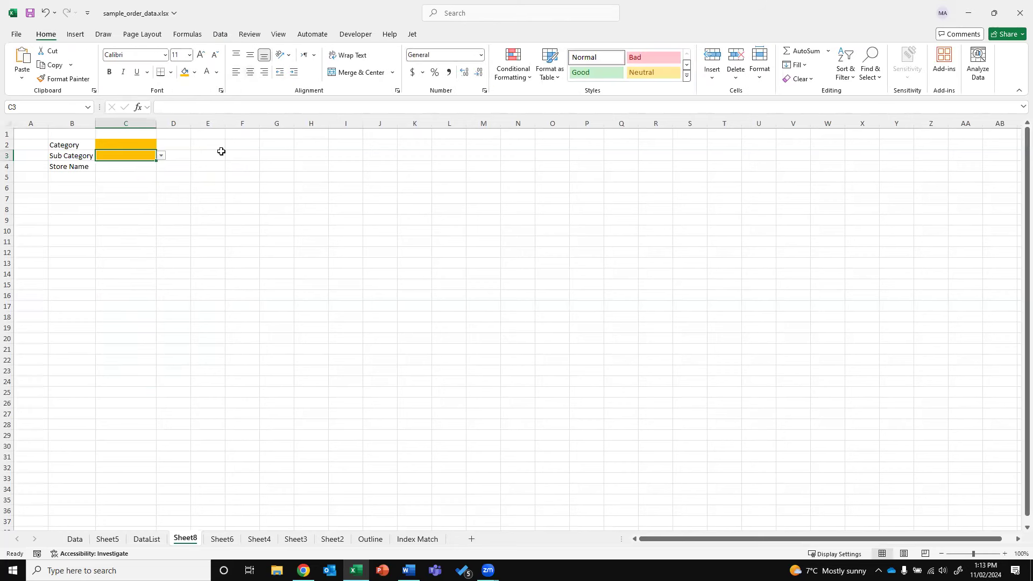
# Give C4 a list validation dropdown sourced from the store names in DataList!$D$3:$D$8
pyautogui.click(221, 35)
pyautogui.click(723, 78)
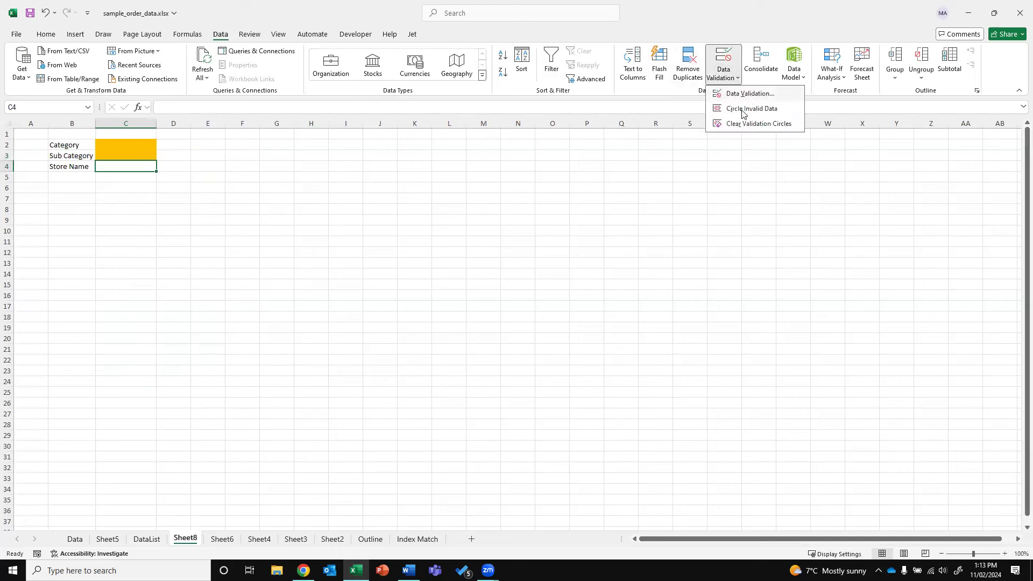
pyautogui.click(739, 95)
pyautogui.click(438, 232)
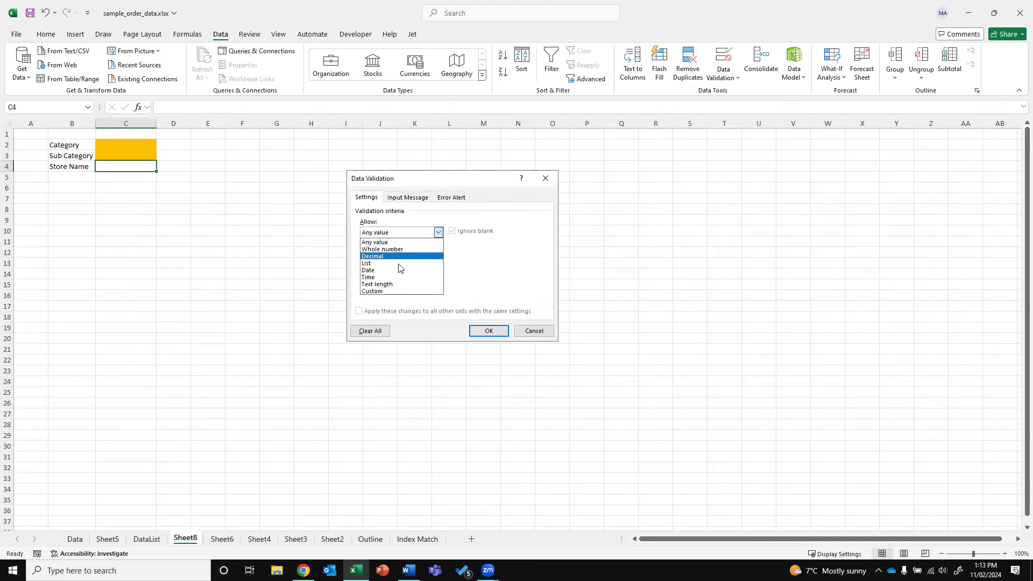
pyautogui.click(438, 261)
pyautogui.click(501, 277)
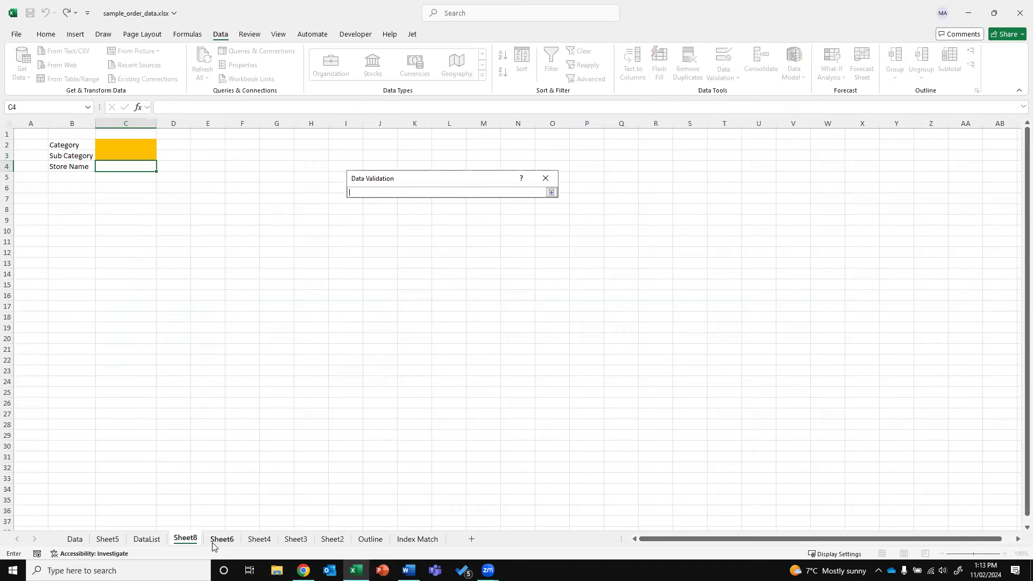
pyautogui.click(151, 546)
pyautogui.moveTo(184, 156); pyautogui.dragTo(181, 206)
pyautogui.press('Return')
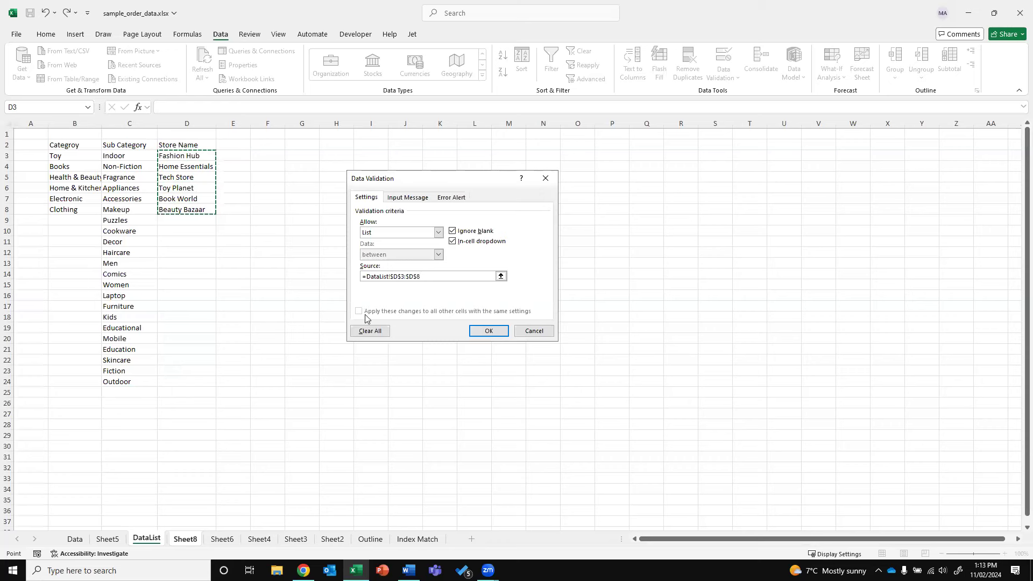
pyautogui.click(487, 328)
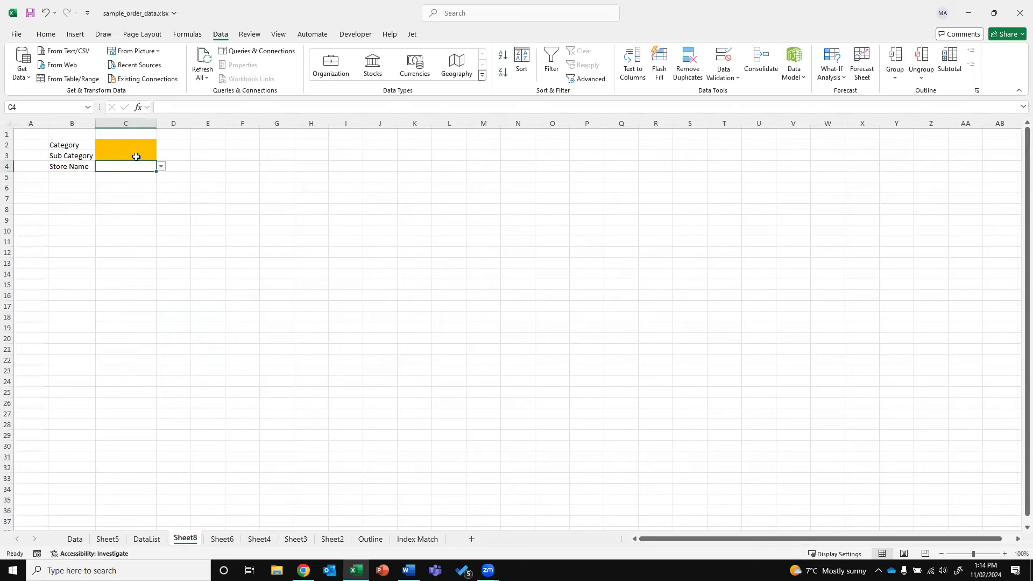
# Fill C4 orange, then check the sub category choices in C3's dropdown
pyautogui.click(48, 35)
pyautogui.click(184, 72)
pyautogui.click(142, 144)
pyautogui.press('Down')
pyautogui.click(167, 157)
pyautogui.press('Left')
pyautogui.click(161, 157)
pyautogui.moveTo(161, 211); pyautogui.dragTo(212, 175)
pyautogui.click(206, 176)
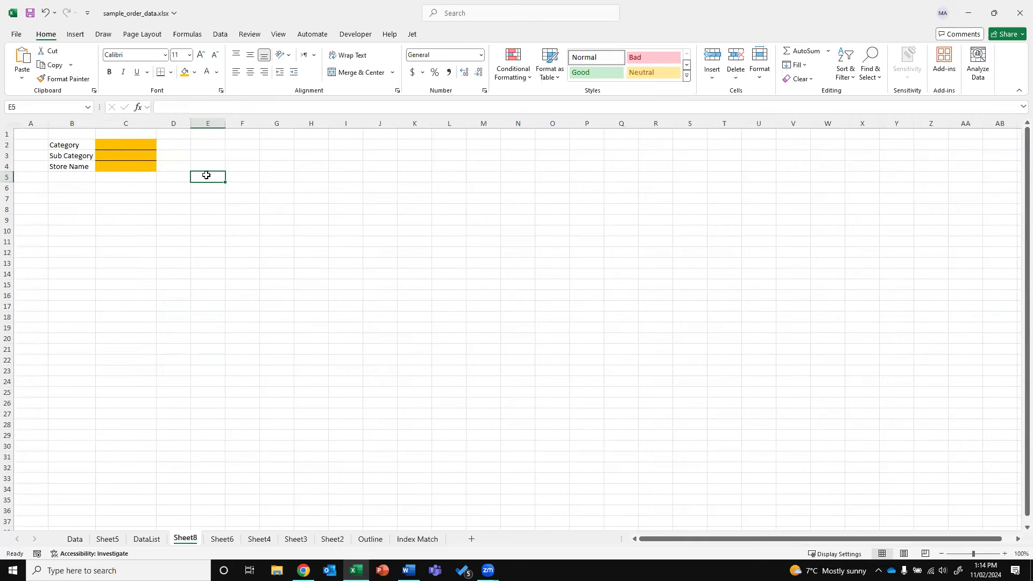
# Enter the month labels Jan through Jun in B6:B11
pyautogui.click(88, 188)
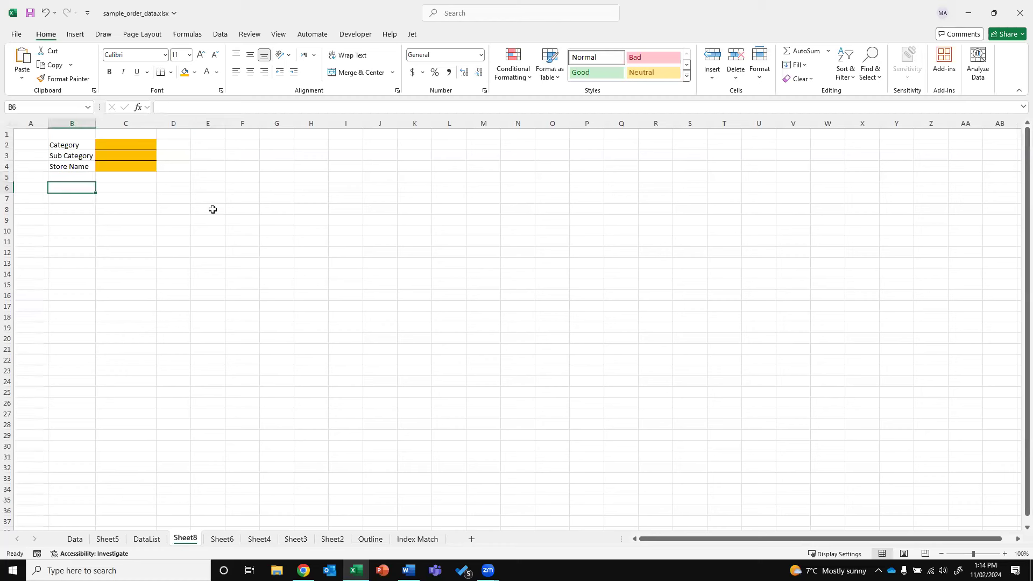
pyautogui.click(143, 192)
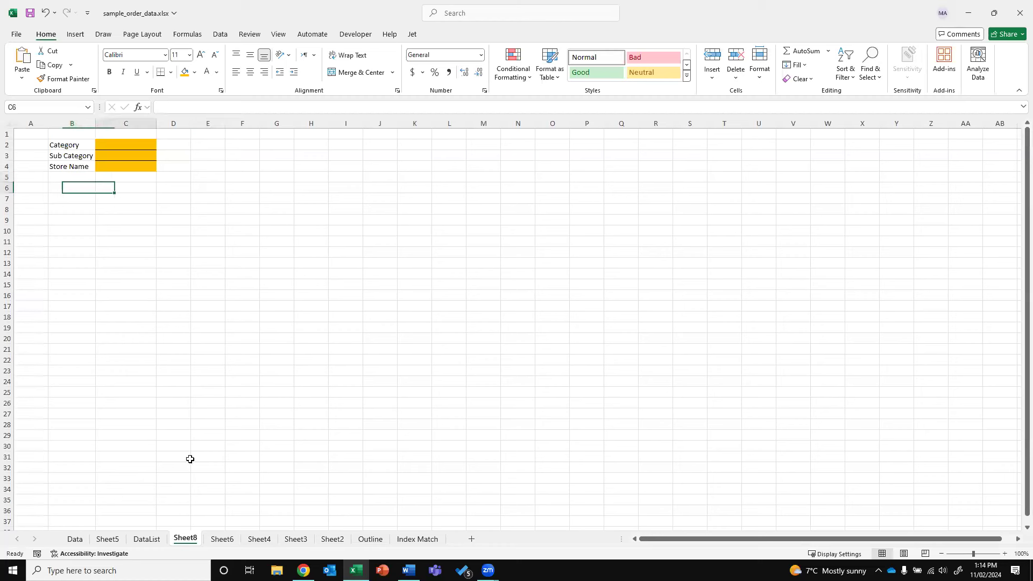
pyautogui.press('Left')
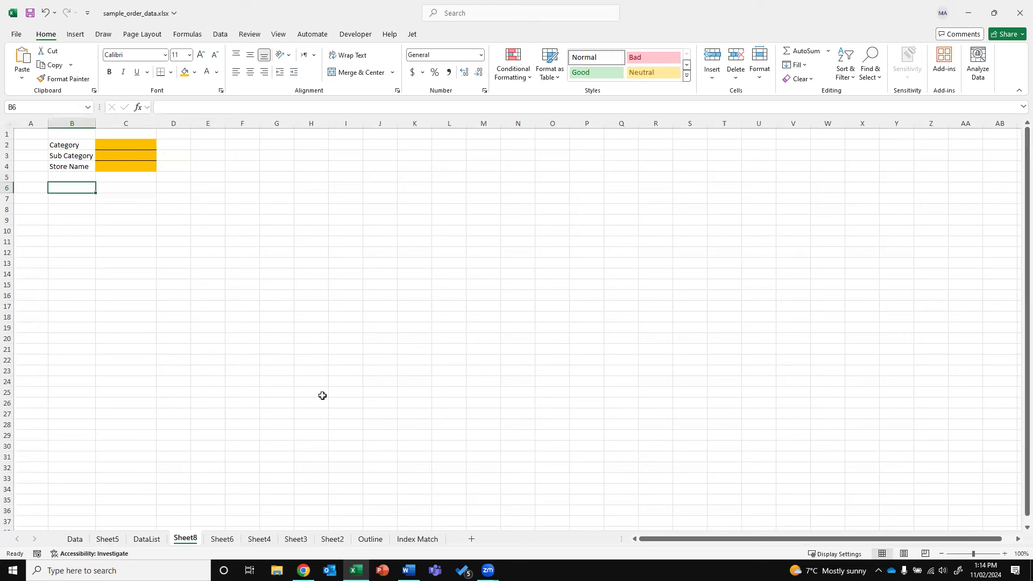
pyautogui.write('Jan')
pyautogui.press('Return')
pyautogui.write('Feb')
pyautogui.press('Return')
pyautogui.write('Mar')
pyautogui.press('Return')
pyautogui.write('Apr')
pyautogui.press('Return')
pyautogui.write('May')
pyautogui.press('Return')
pyautogui.write('Jun')
pyautogui.press('Return')
# Enter Jul through Dec in B12:B17, correcting the Nov typo, then go to the Data sheet
pyautogui.write('Jul')
pyautogui.press('Return')
pyautogui.write('Aug')
pyautogui.press('Return')
pyautogui.write('Sep')
pyautogui.press('Return')
pyautogui.write('Oct')
pyautogui.press('Return')
pyautogui.write('Npv')
pyautogui.press('Return')
pyautogui.press('Up')
pyautogui.write('Nov')
pyautogui.press('Return')
pyautogui.write('Dec')
pyautogui.press('Return')
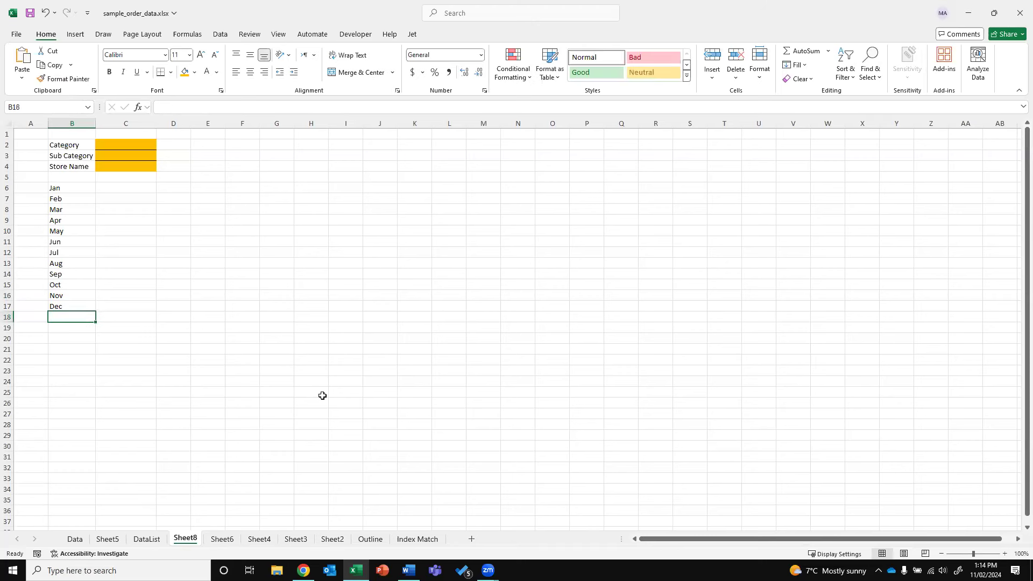
pyautogui.click(110, 144)
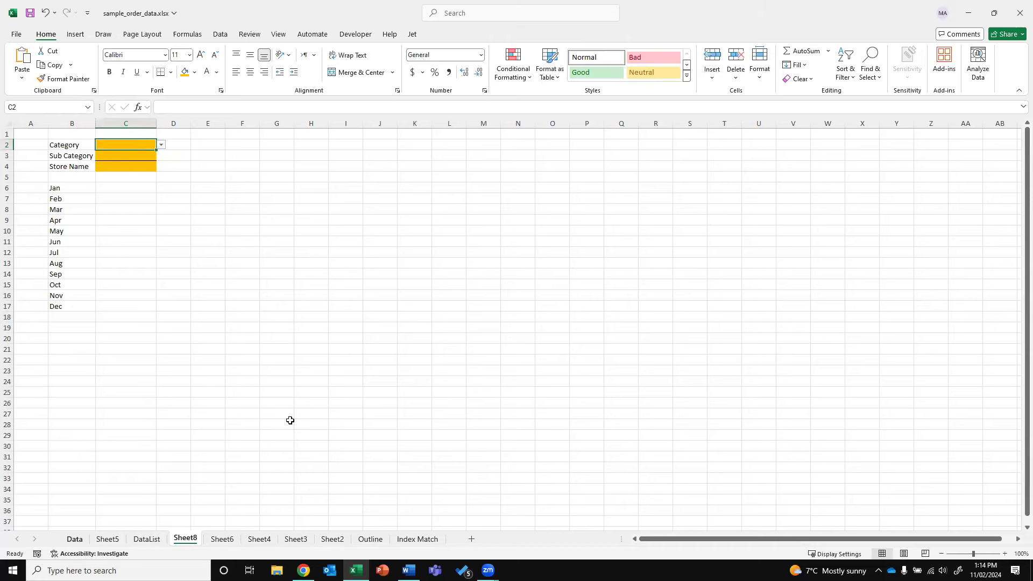
pyautogui.hotkey('ctrl', 'pageup')
pyautogui.hotkey('ctrl', 'pageup')
pyautogui.hotkey('ctrl', 'pageup')
# Insert a new column N before Duration with the header 'Month'
pyautogui.moveTo(688, 540); pyautogui.dragTo(799, 541)
pyautogui.rightClick(432, 125)
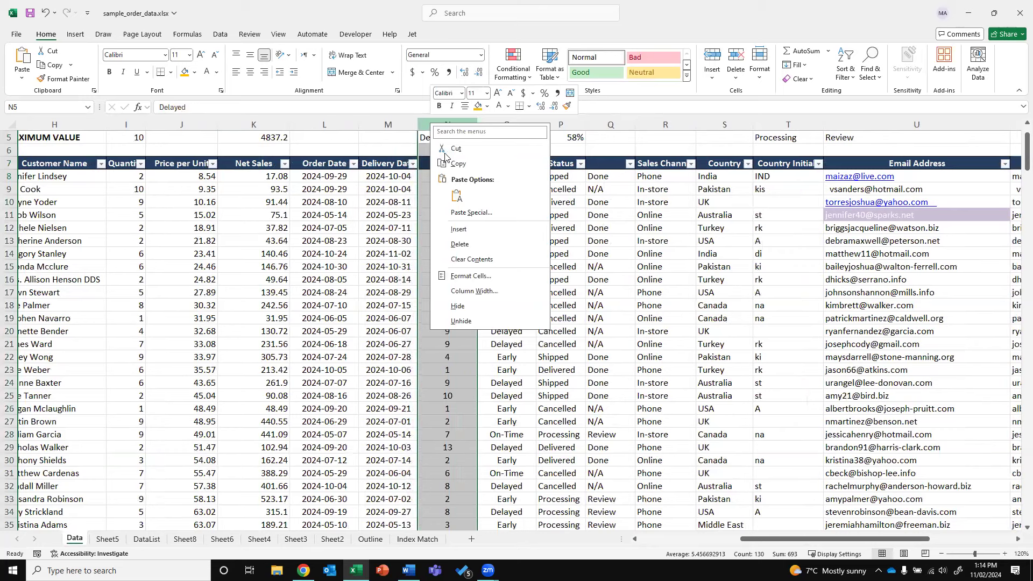
pyautogui.press('Escape')
pyautogui.hotkey('ctrl', 'shift', '+')
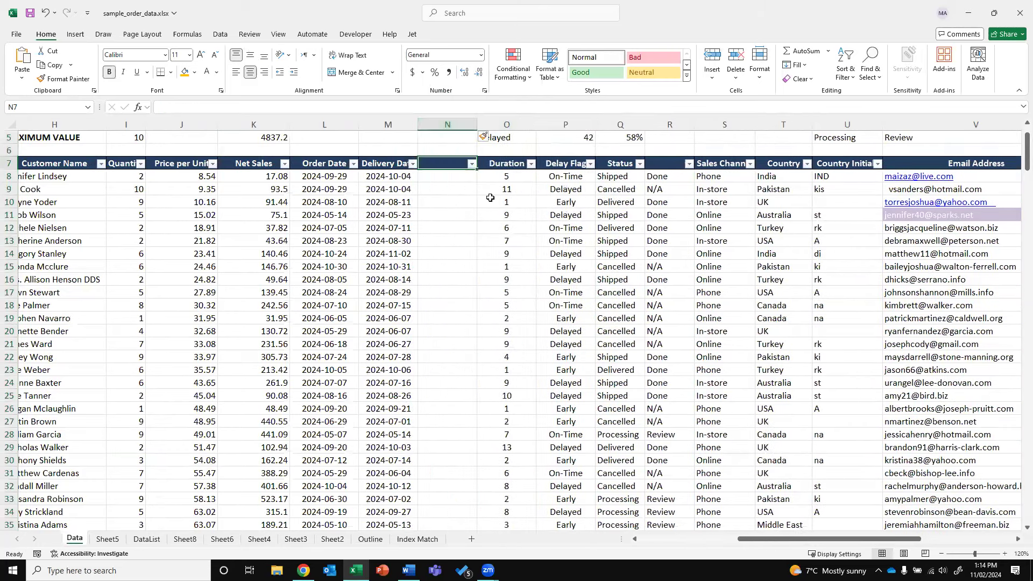
pyautogui.write('Month')
pyautogui.press('Return')
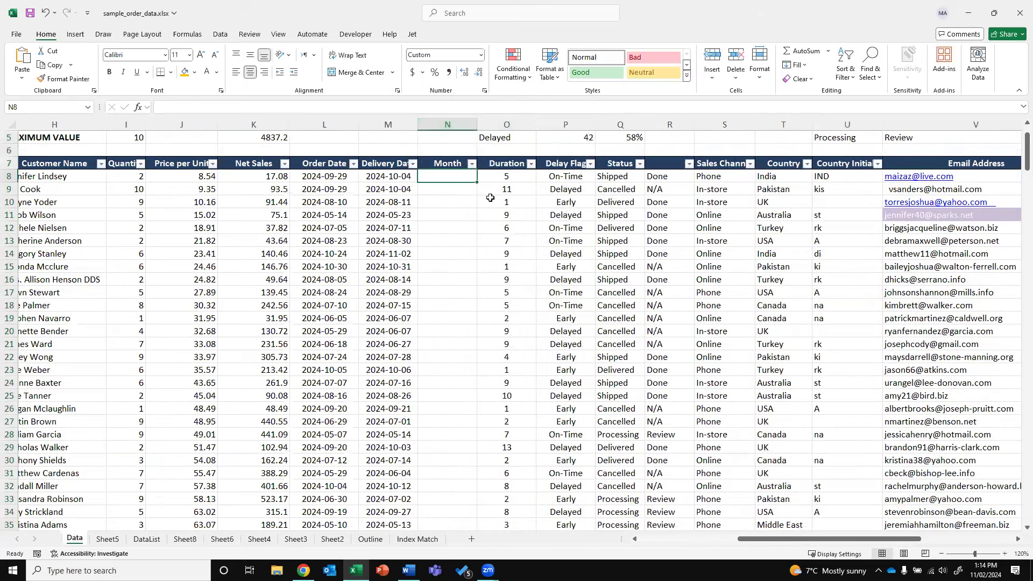
pyautogui.press('Left')
pyautogui.press('Left')
pyautogui.press('Right')
pyautogui.press('Right')
# Enter =TEXT(L8,"YYYY") in N8 to extract the order date's year
pyautogui.write('=')
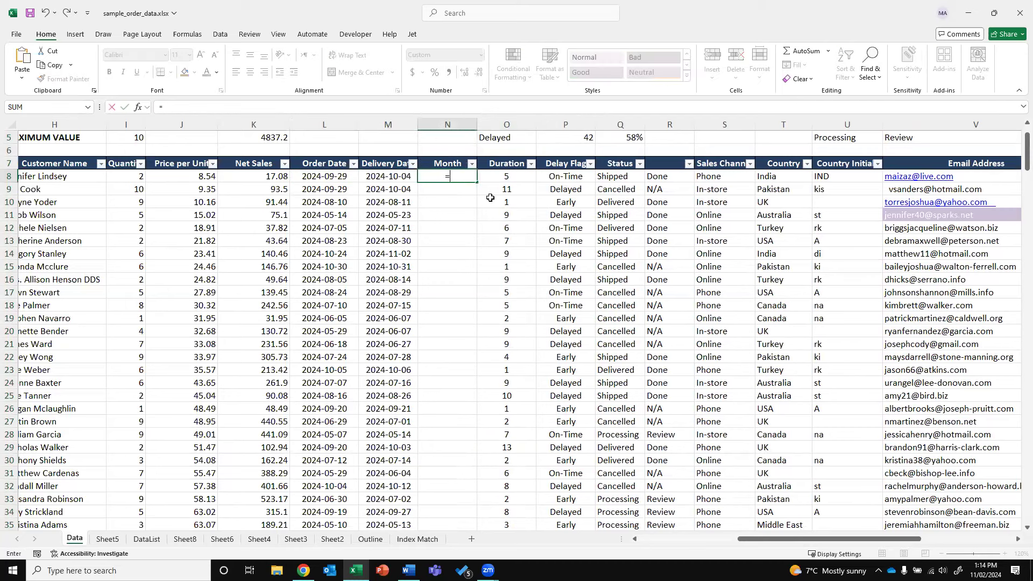
pyautogui.write('text')
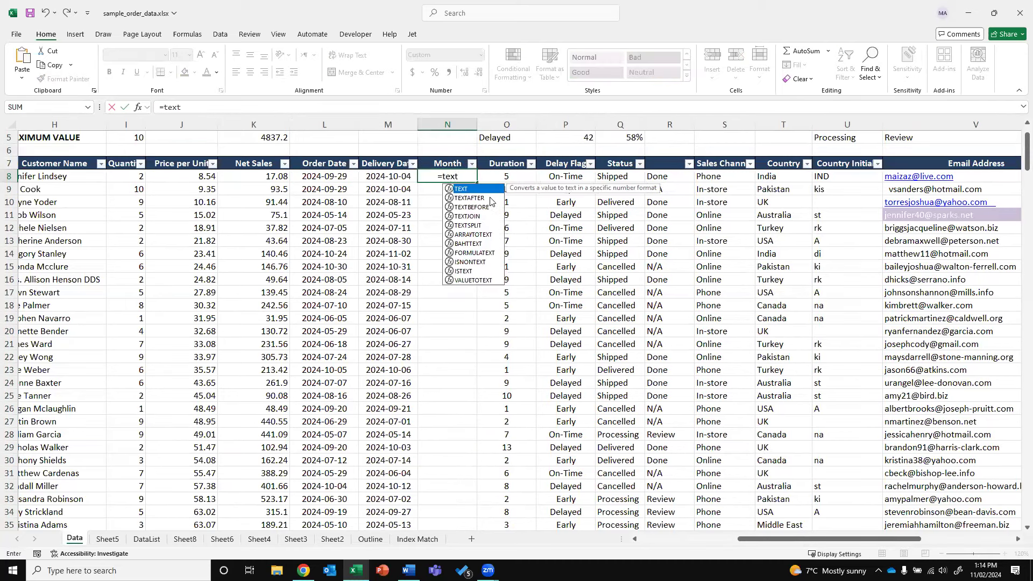
pyautogui.write('(')
pyautogui.click(354, 177)
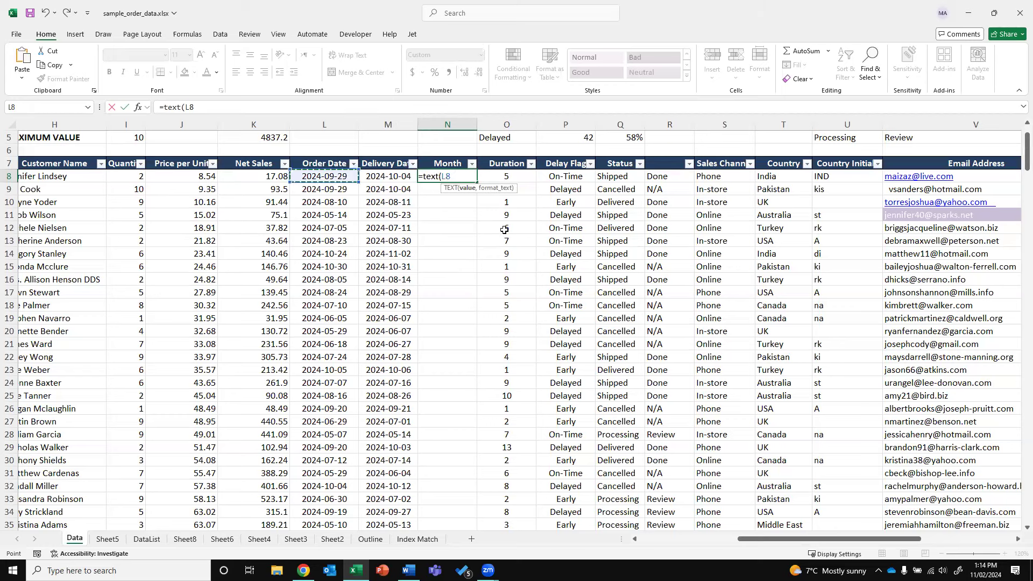
pyautogui.write(',')
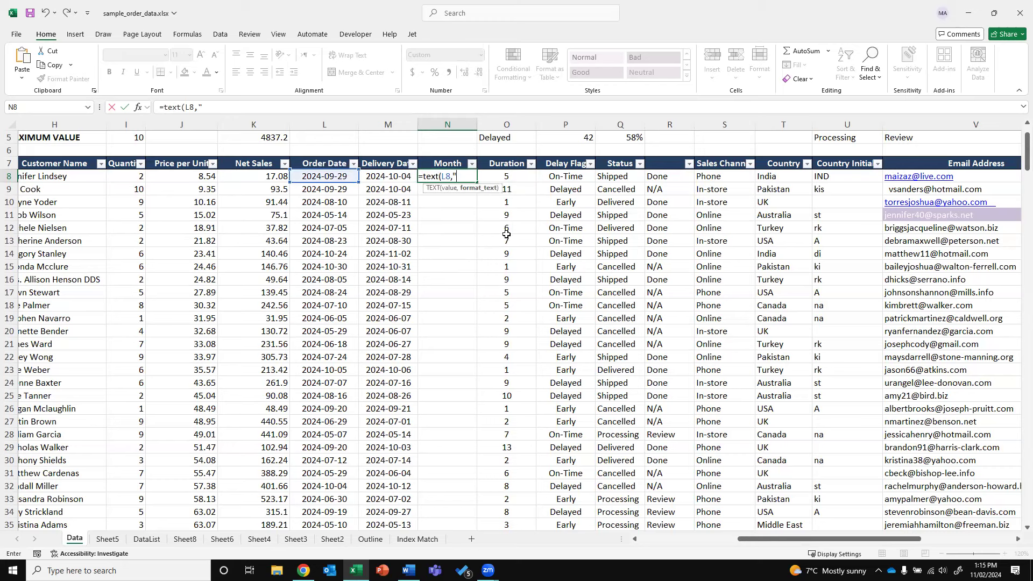
pyautogui.write('"YYYY")')
pyautogui.hotkey('ctrl', 'Return')
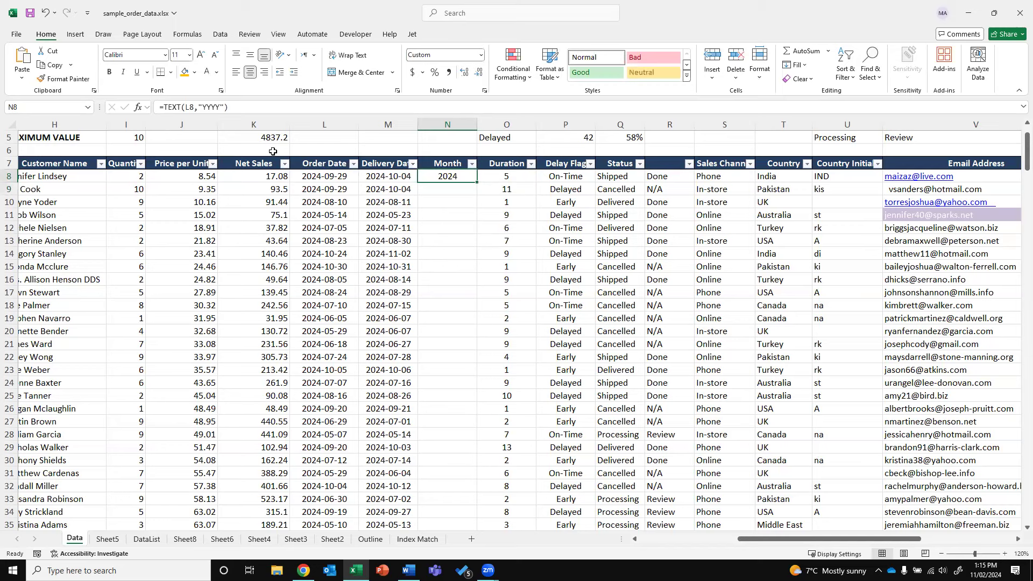
# Try the format codes MMM, MMMM and DD in N8's TEXT formula
pyautogui.doubleClick(221, 106)
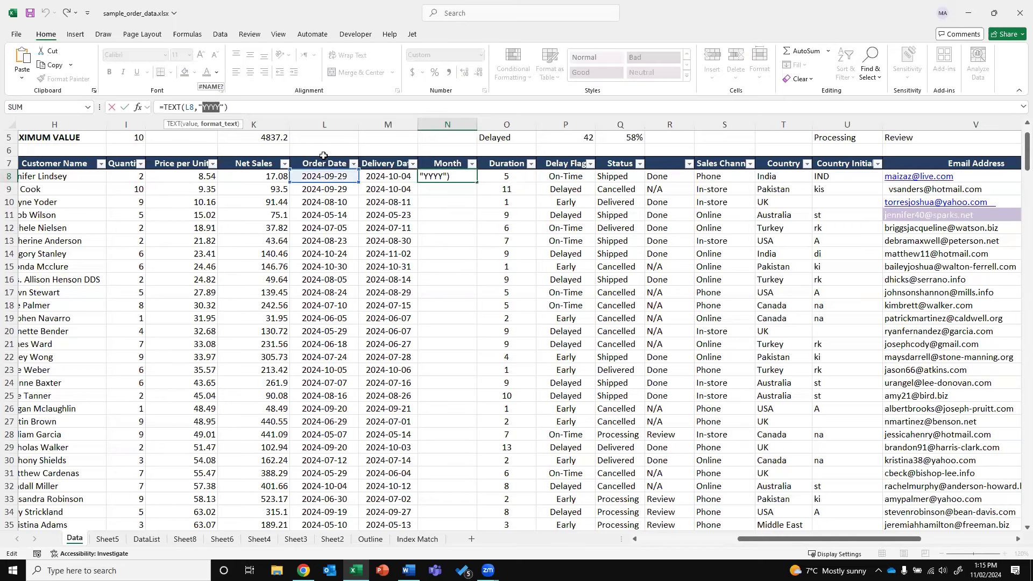
pyautogui.write('MMM')
pyautogui.press('Return')
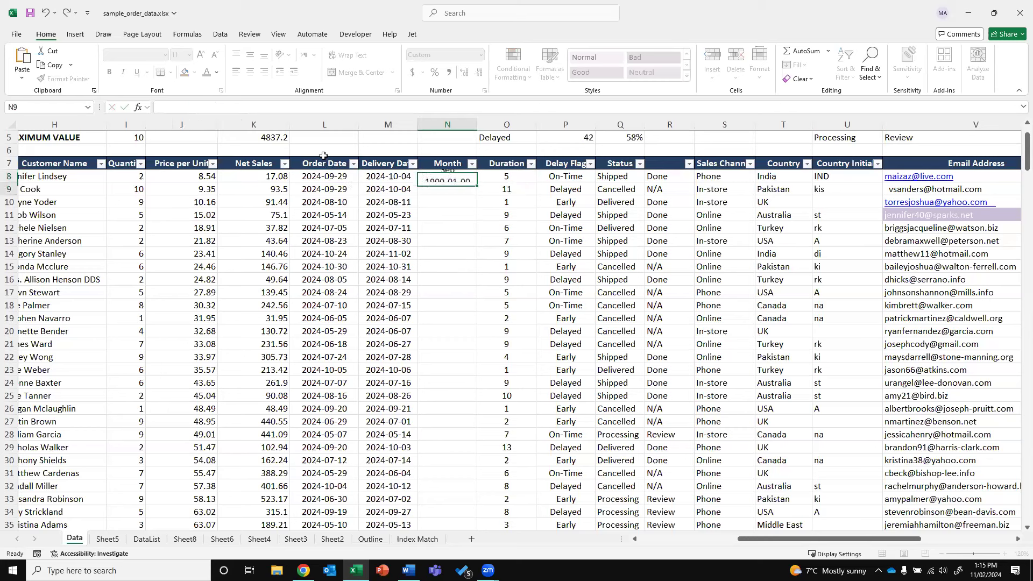
pyautogui.press('Up')
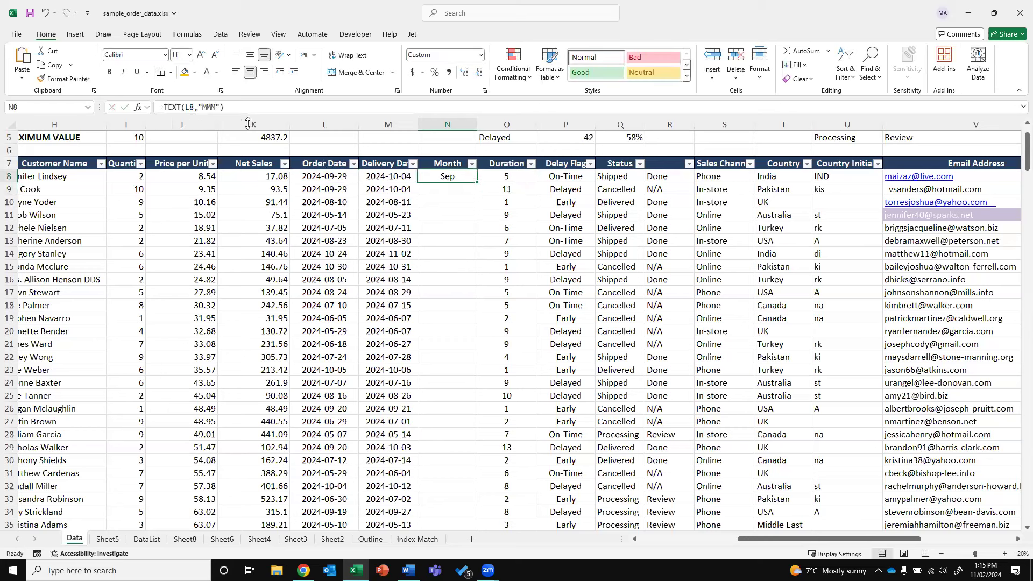
pyautogui.click(216, 107)
pyautogui.write('M')
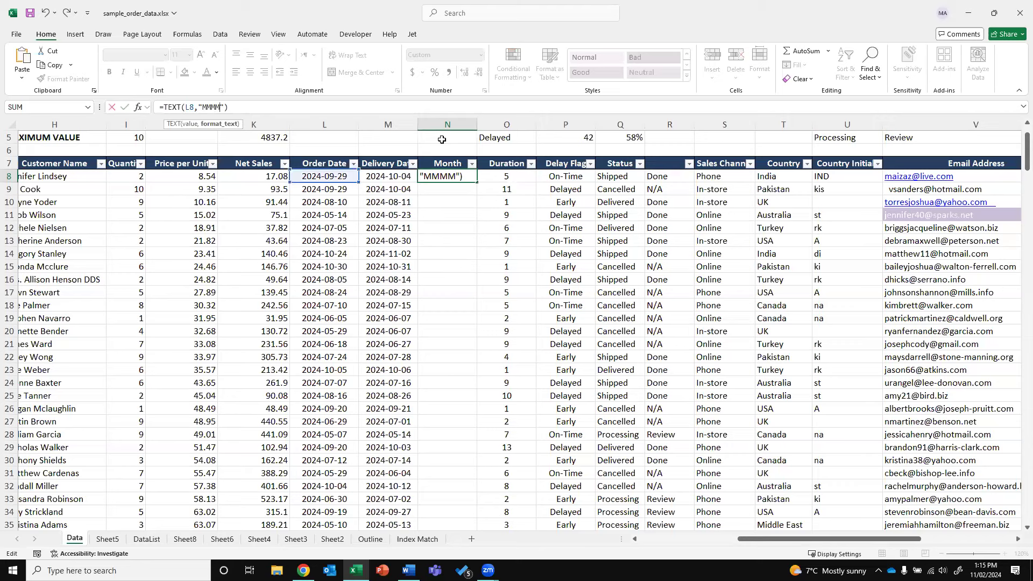
pyautogui.press('Return')
pyautogui.press('Up')
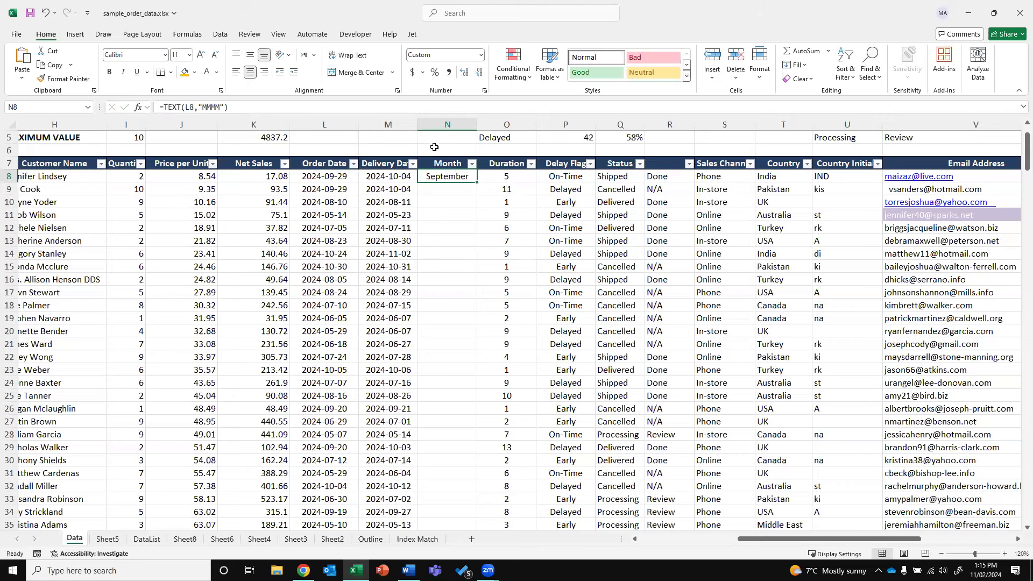
pyautogui.moveTo(220, 107); pyautogui.dragTo(203, 107)
pyautogui.write('DD')
pyautogui.press('Return')
# Try DDDD, then settle on =TEXT(L8,"MMM") in N8
pyautogui.press('Up')
pyautogui.click(211, 106)
pyautogui.write('DD')
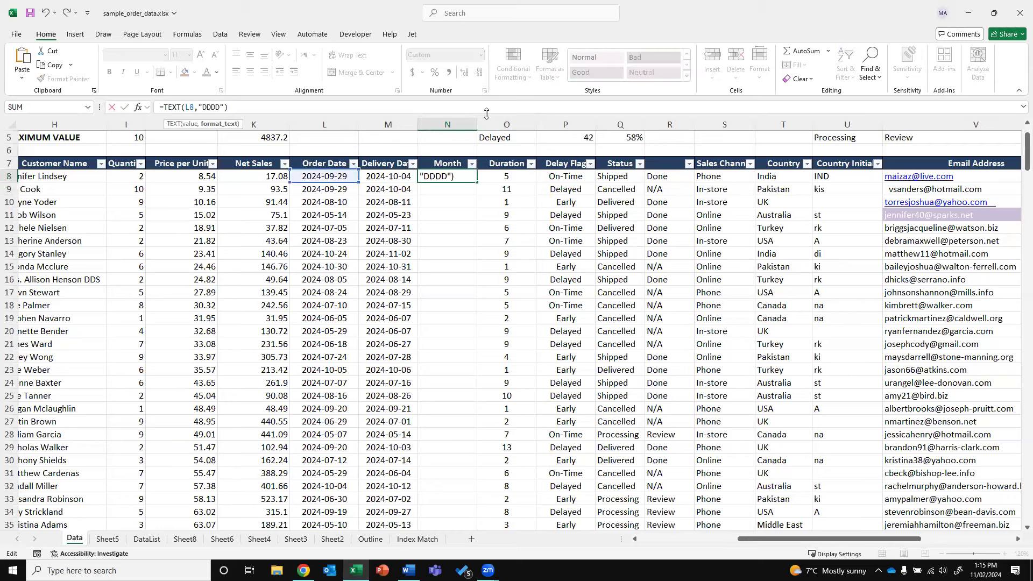
pyautogui.press('Return')
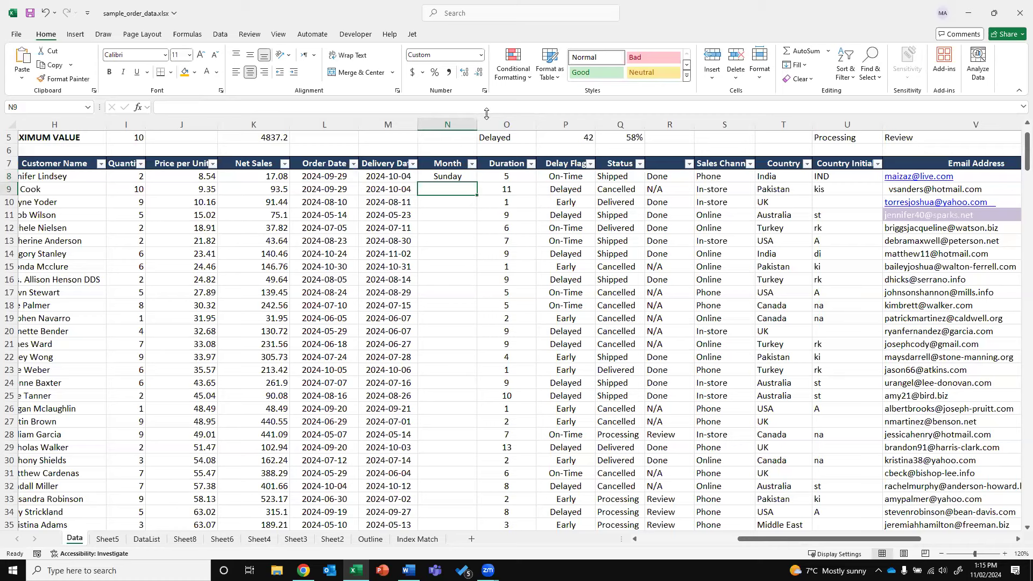
pyautogui.press('Up')
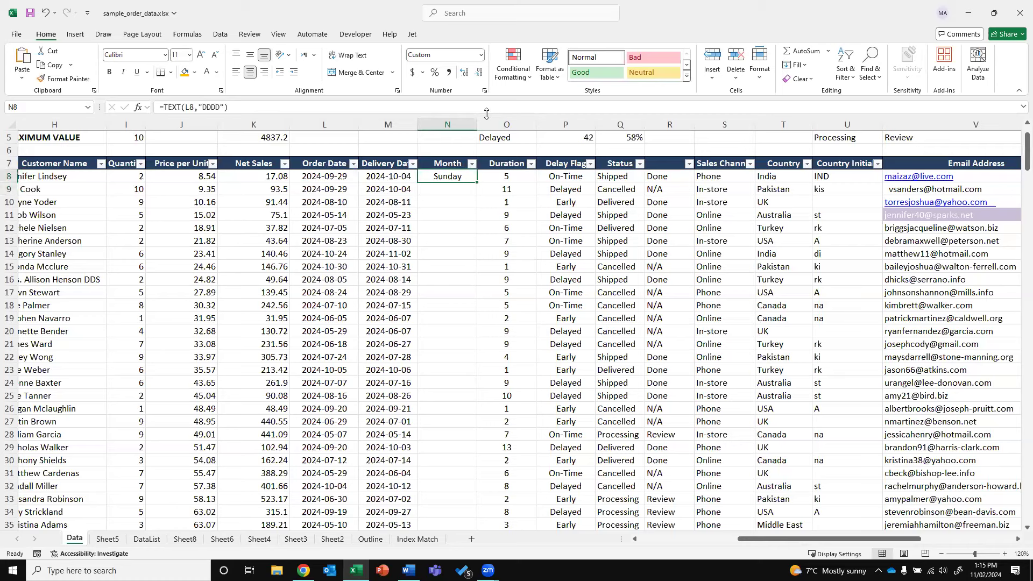
pyautogui.click(215, 107)
pyautogui.moveTo(220, 107); pyautogui.dragTo(204, 108)
pyautogui.write('MMM')
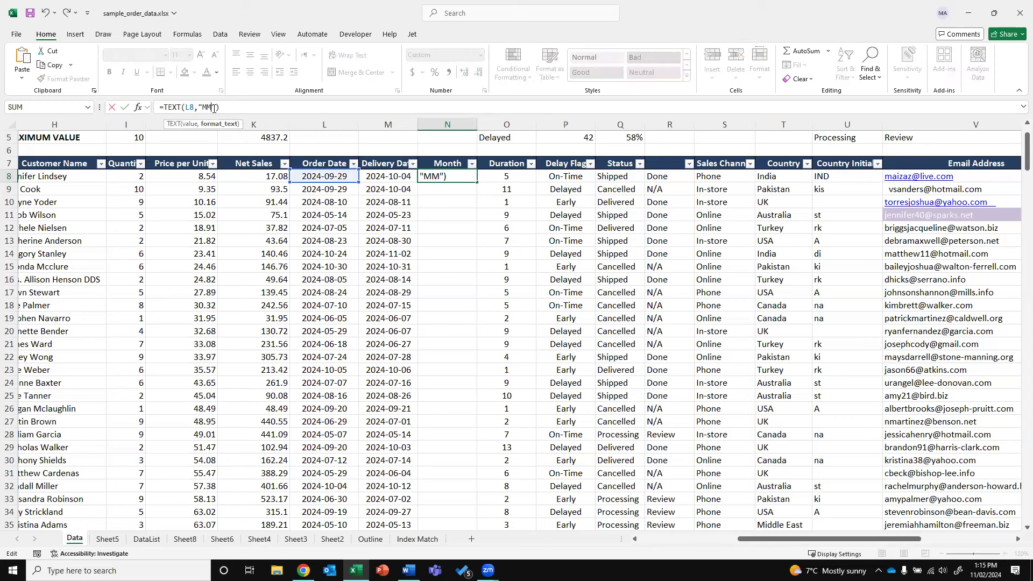
pyautogui.press('Return')
# Fill the =TEXT(L8,"MMM") formula down the whole Month column
pyautogui.press('Up')
pyautogui.hotkey('ctrl', 'c')
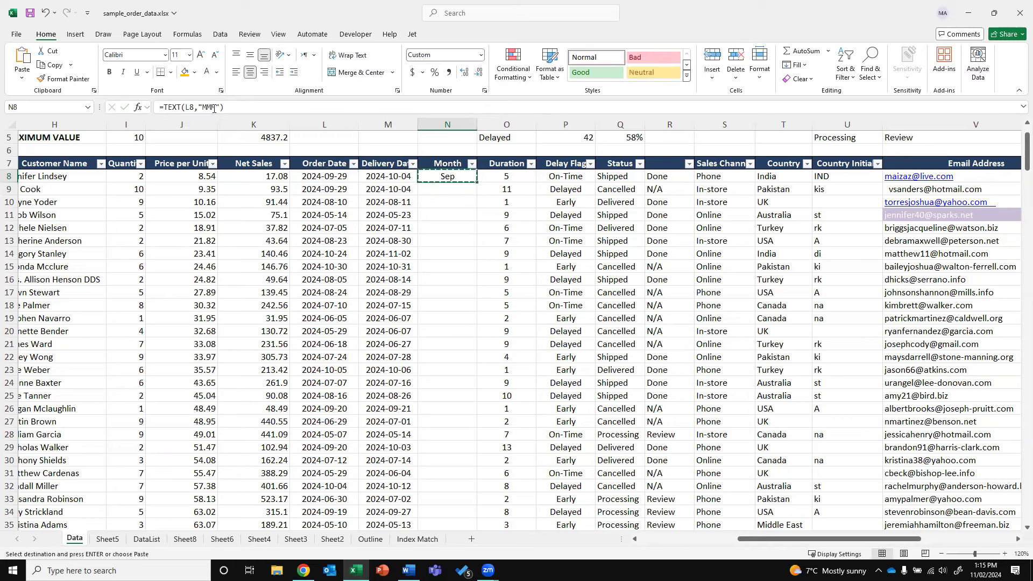
pyautogui.press('Escape')
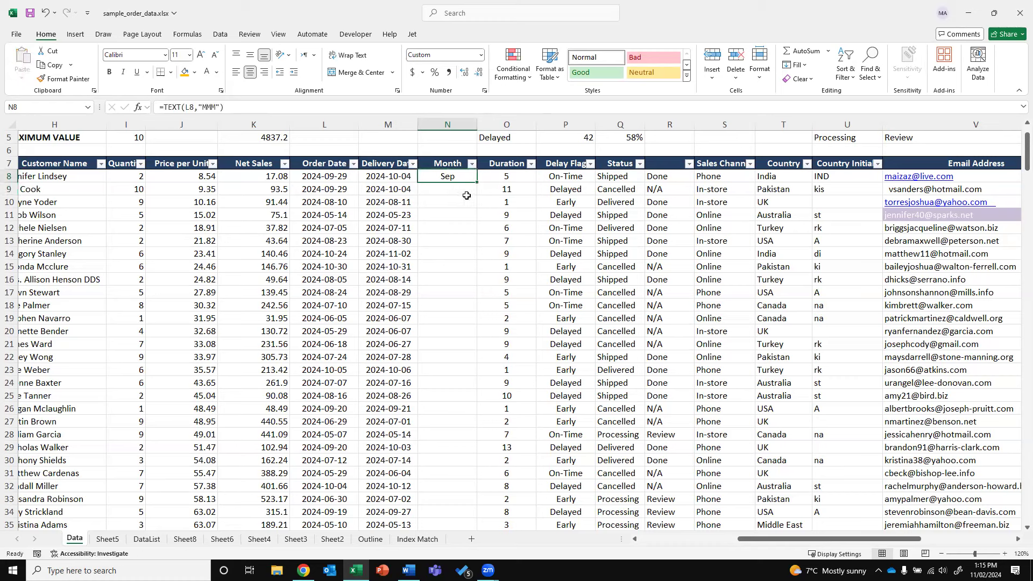
pyautogui.doubleClick(475, 180)
pyautogui.press('Down')
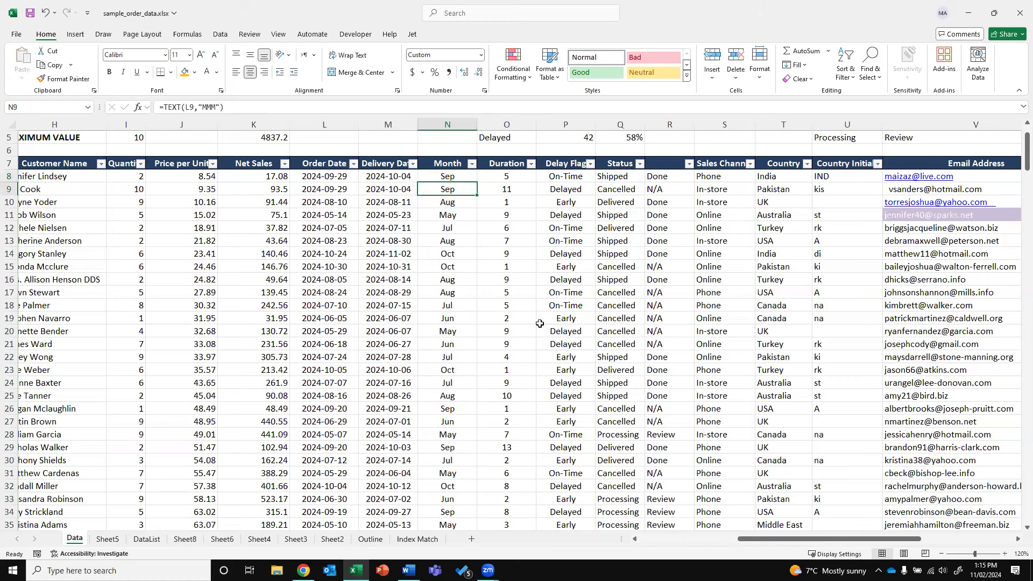
pyautogui.click(108, 539)
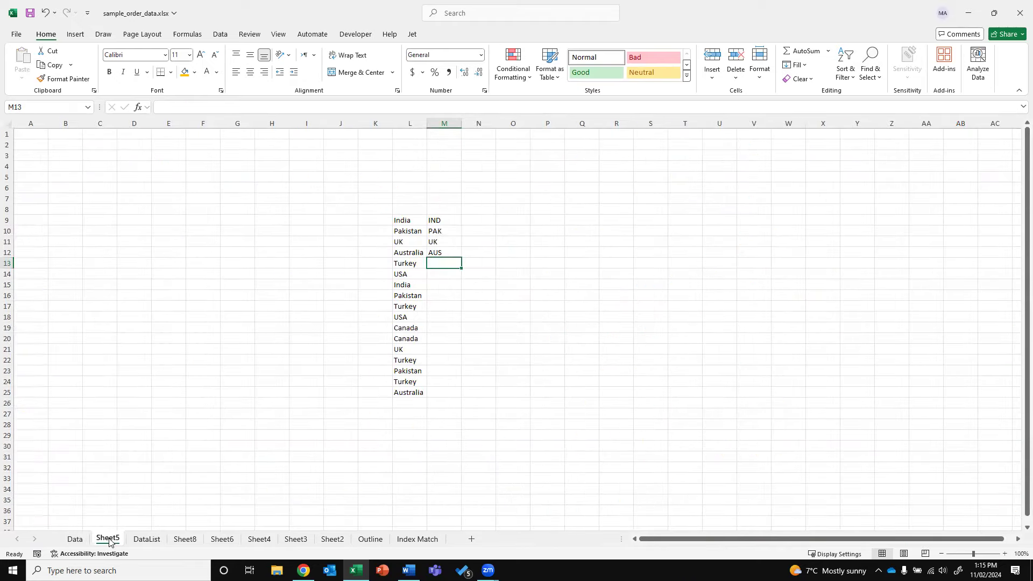
# Delete Sheet5 from the workbook
pyautogui.rightClick(109, 538)
pyautogui.click(134, 388)
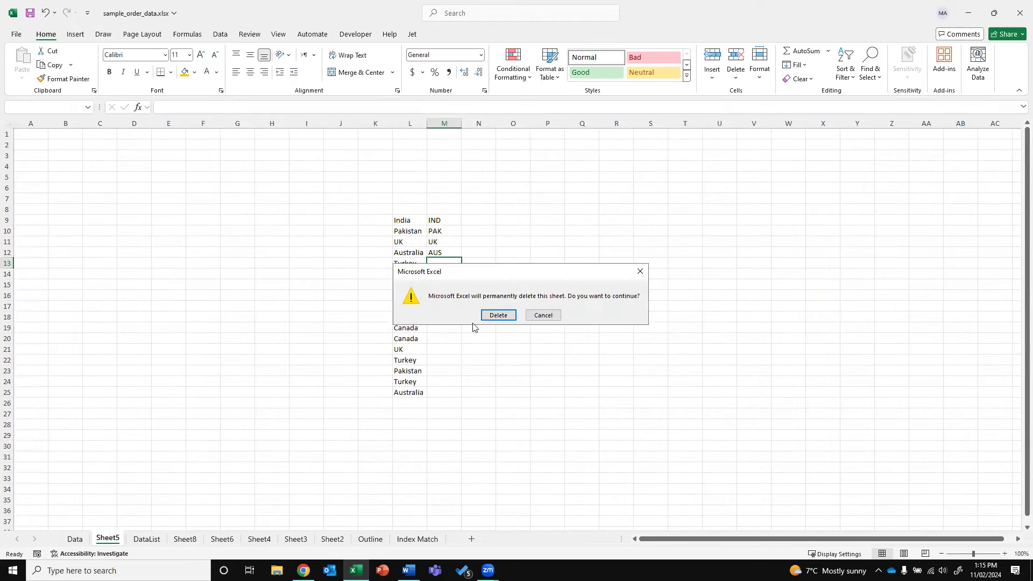
pyautogui.press('Return')
# Go to Sheet8 and select cell C6 for the January total
pyautogui.click(149, 538)
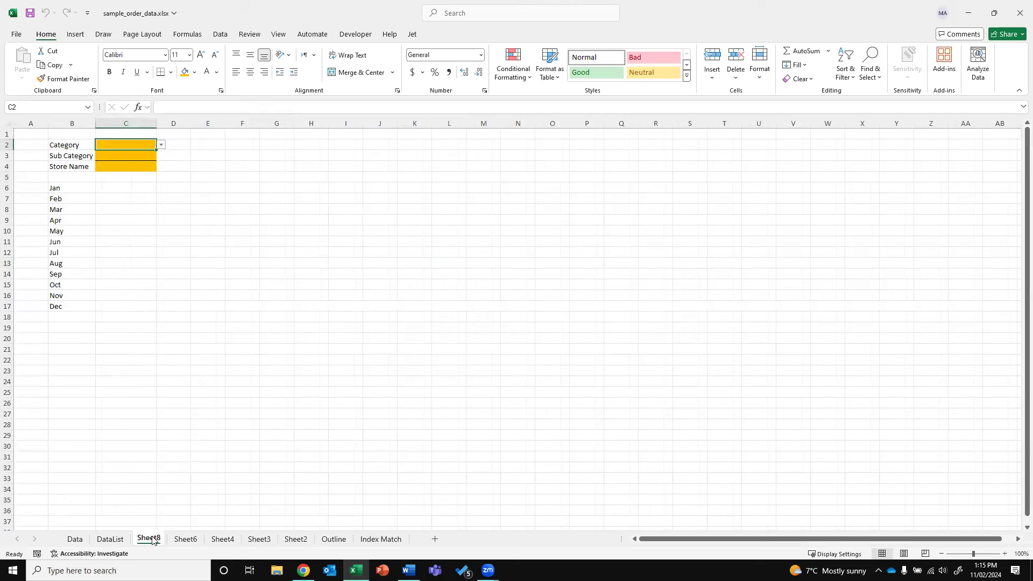
pyautogui.click(108, 189)
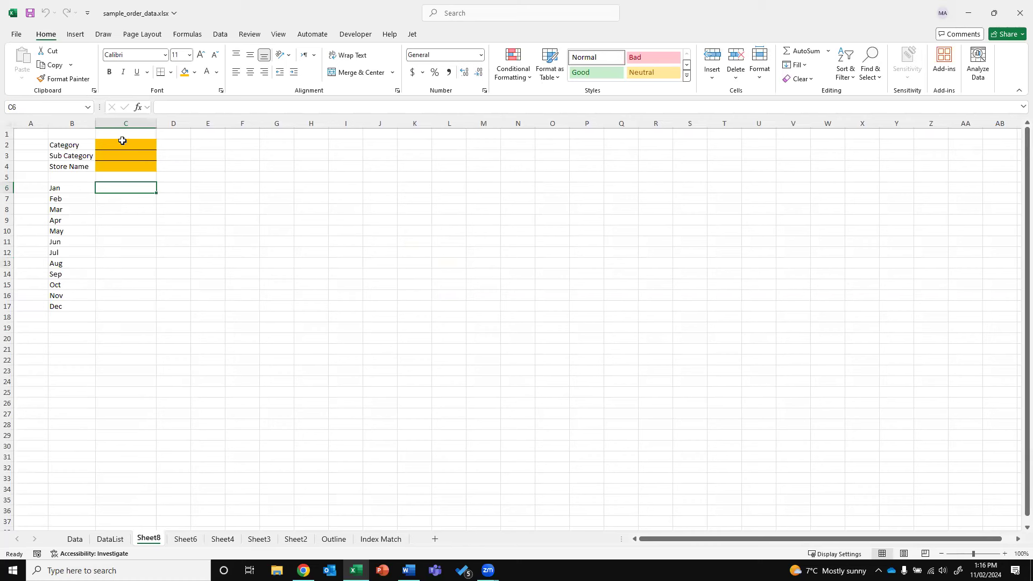
pyautogui.moveTo(113, 143); pyautogui.dragTo(124, 167)
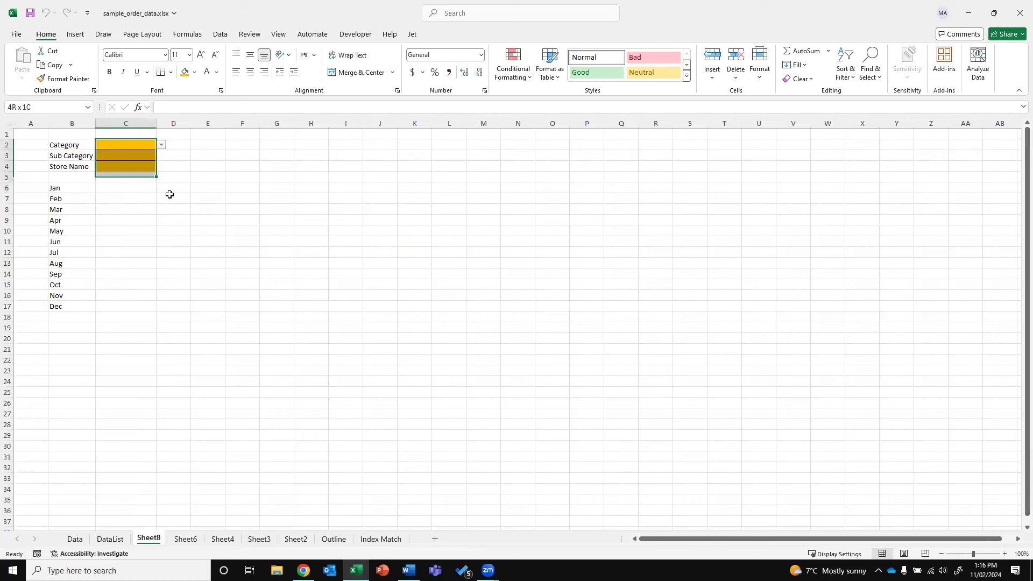
pyautogui.click(238, 217)
pyautogui.click(125, 187)
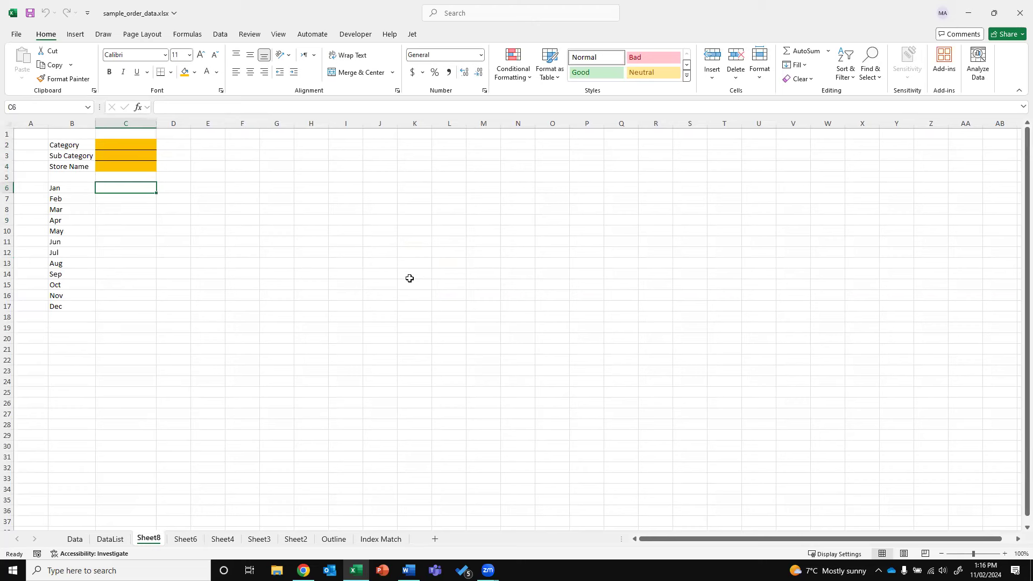
# Begin the C6 SUMIFS summing Data!K:K, with Data!E:E matched to Sheet8!$C$2
pyautogui.write('=SUMI')
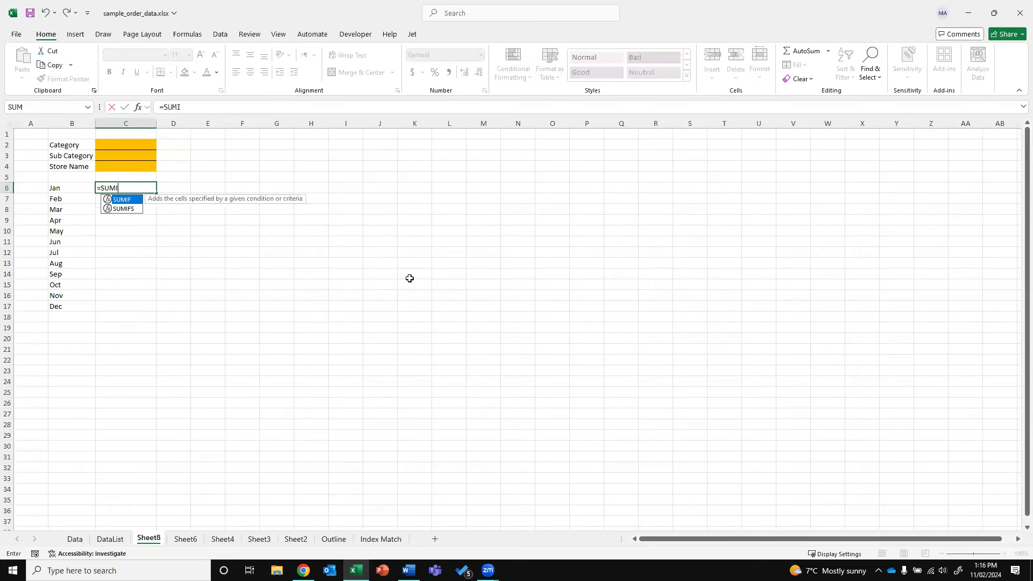
pyautogui.write('FS(')
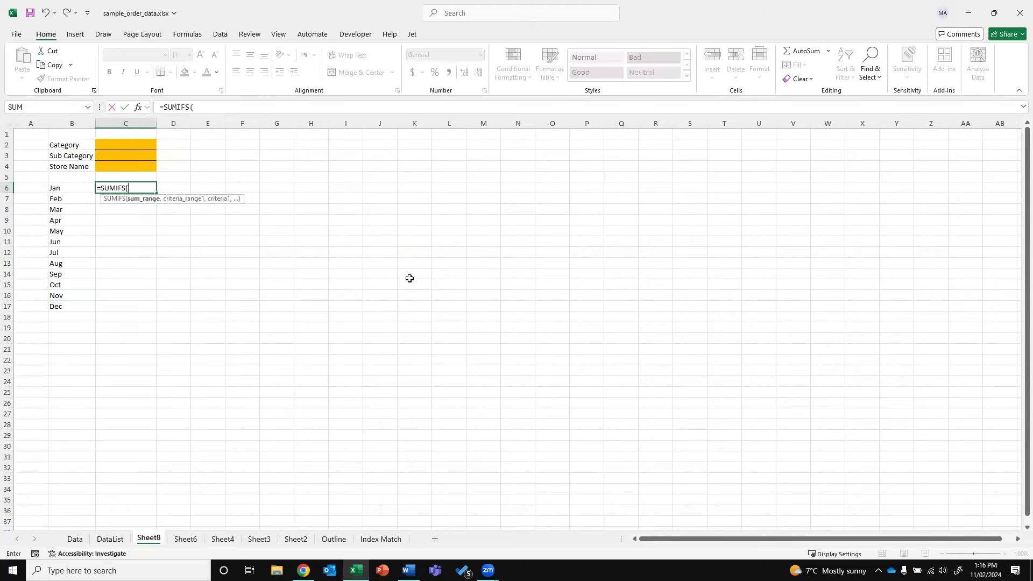
pyautogui.click(75, 538)
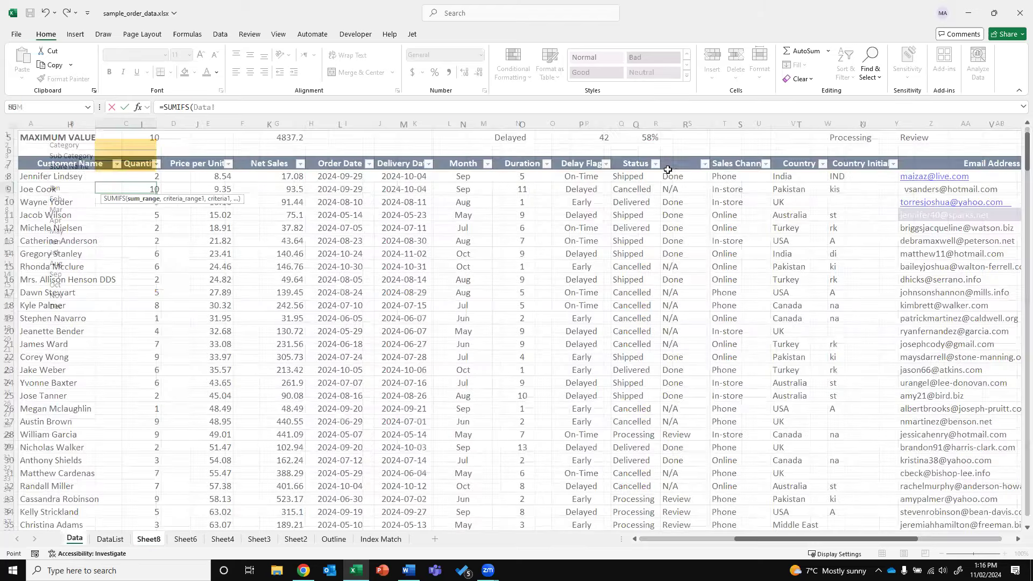
pyautogui.click(281, 119)
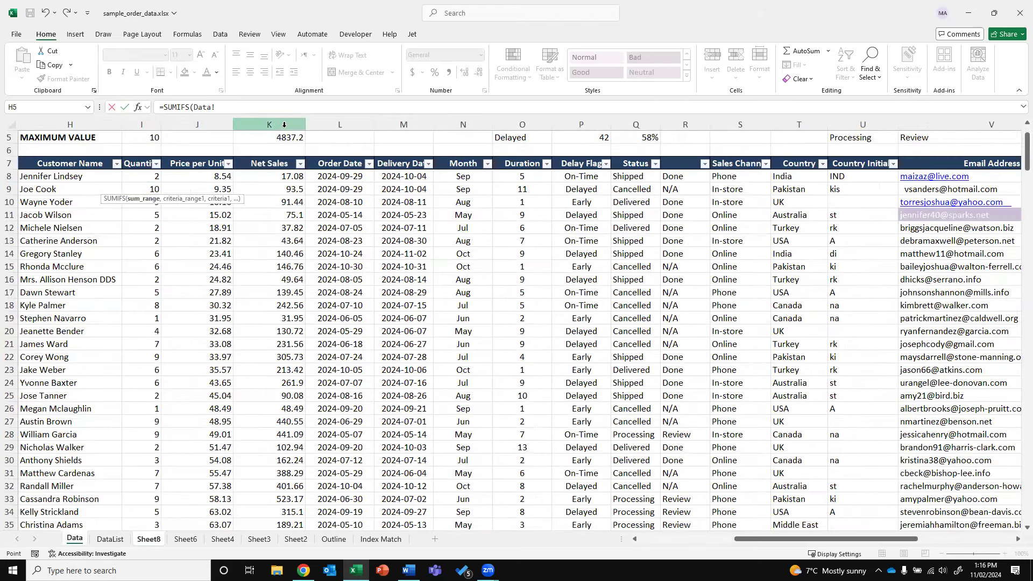
pyautogui.write(',')
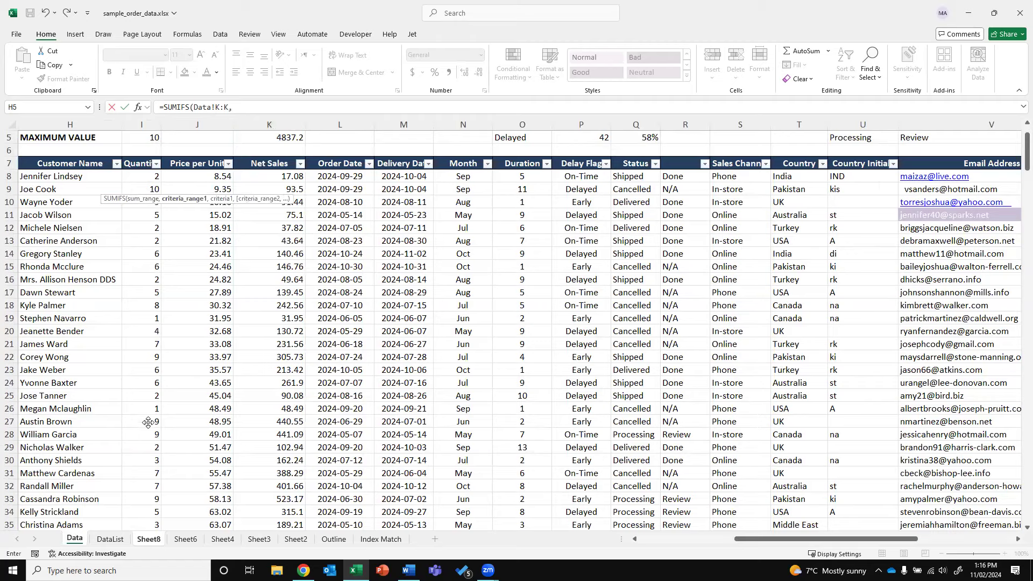
pyautogui.press('F2')
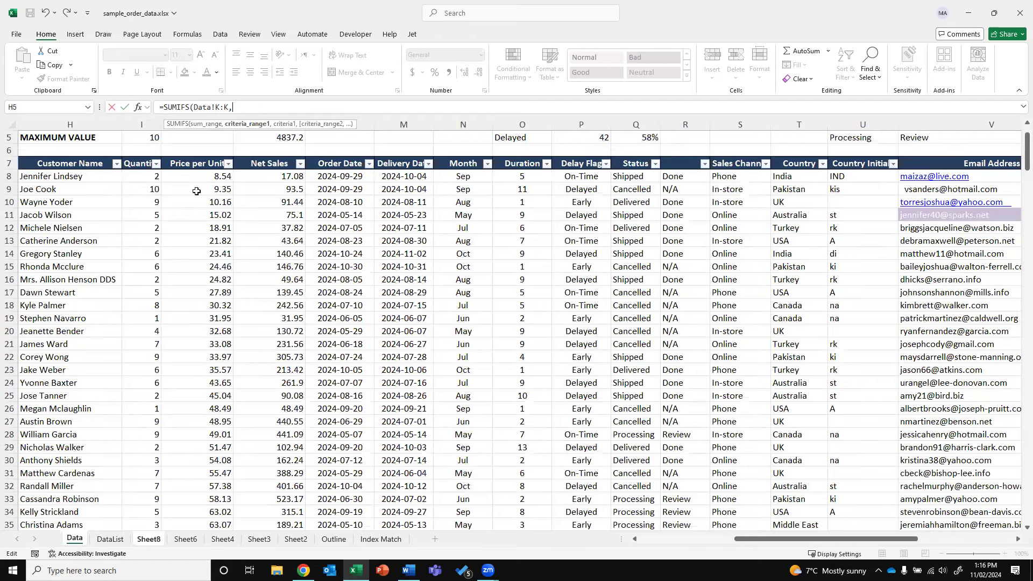
pyautogui.hscroll(-5, 646, 523)
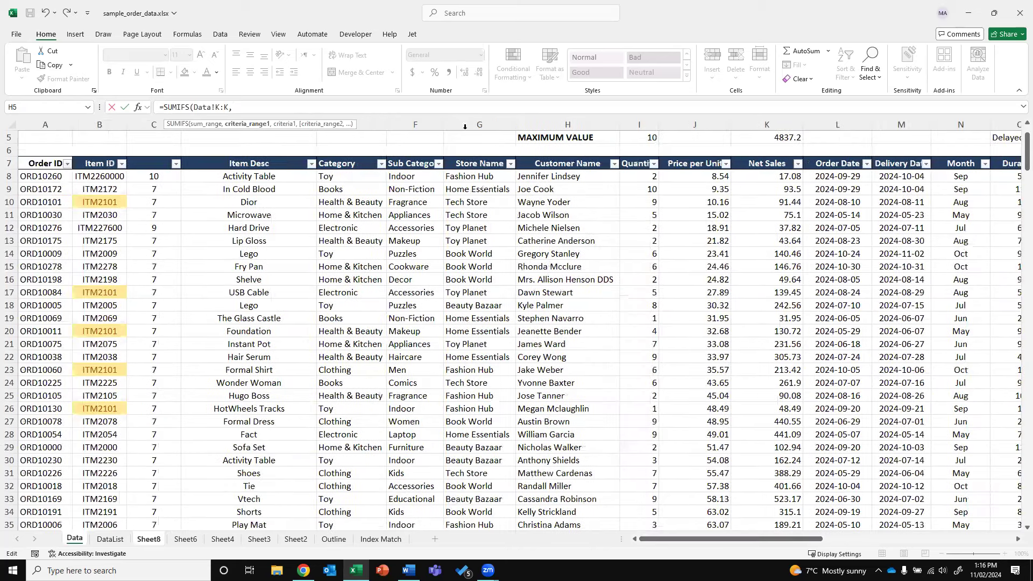
pyautogui.click(350, 125)
pyautogui.write(',')
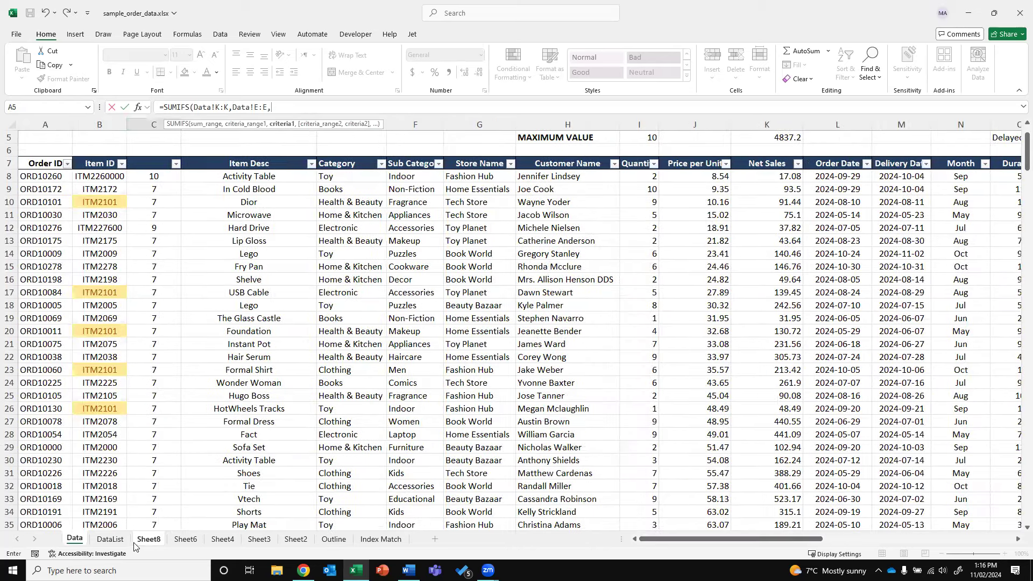
pyautogui.click(147, 538)
pyautogui.click(126, 145)
pyautogui.click(303, 107)
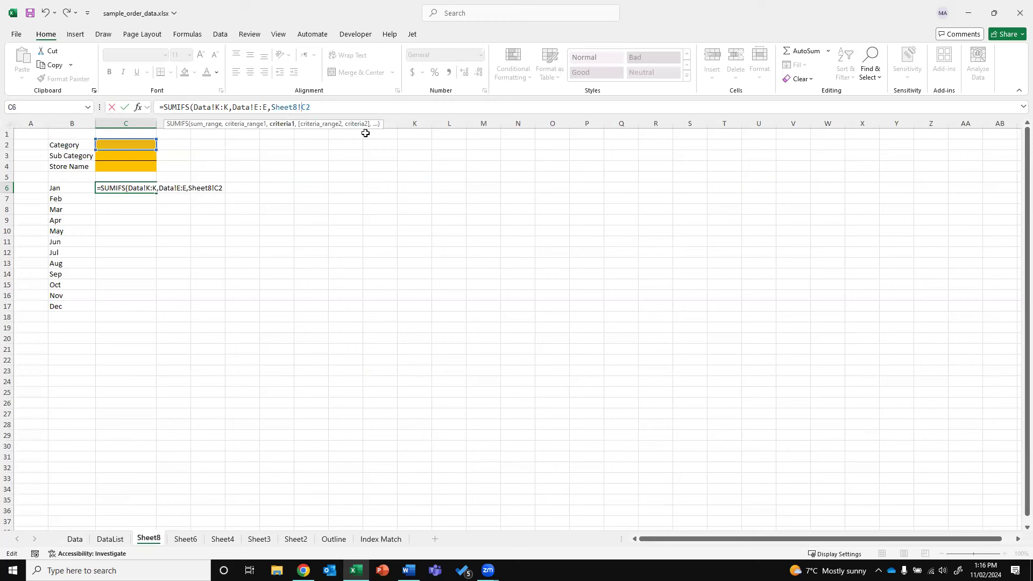
pyautogui.write('$2,')
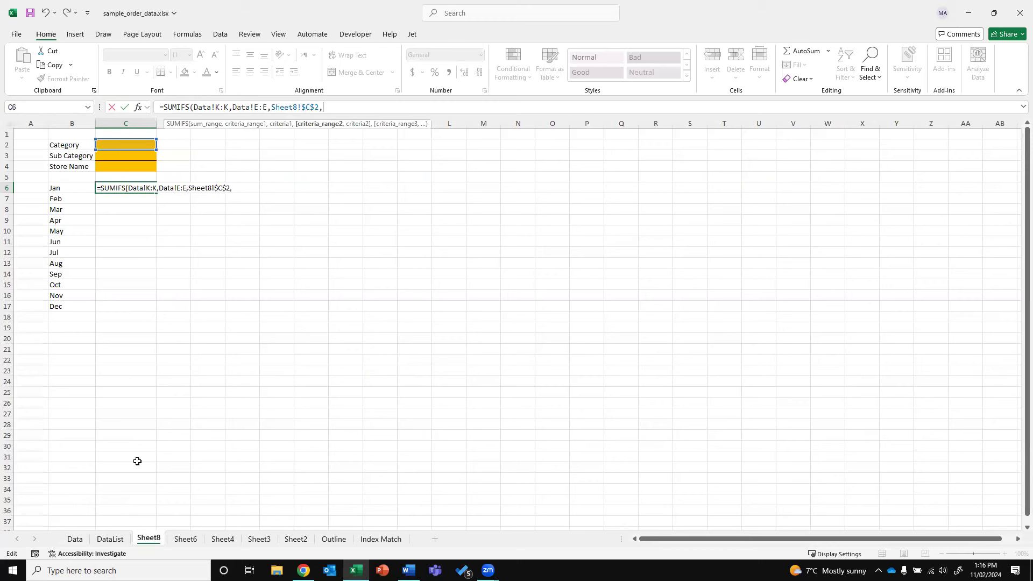
# Add criteria Data!F:F matching Sheet8!$C$3 and Data!G:G matching Sheet8!$C$4
pyautogui.click(84, 539)
pyautogui.click(439, 120)
pyautogui.write(',')
pyautogui.click(149, 538)
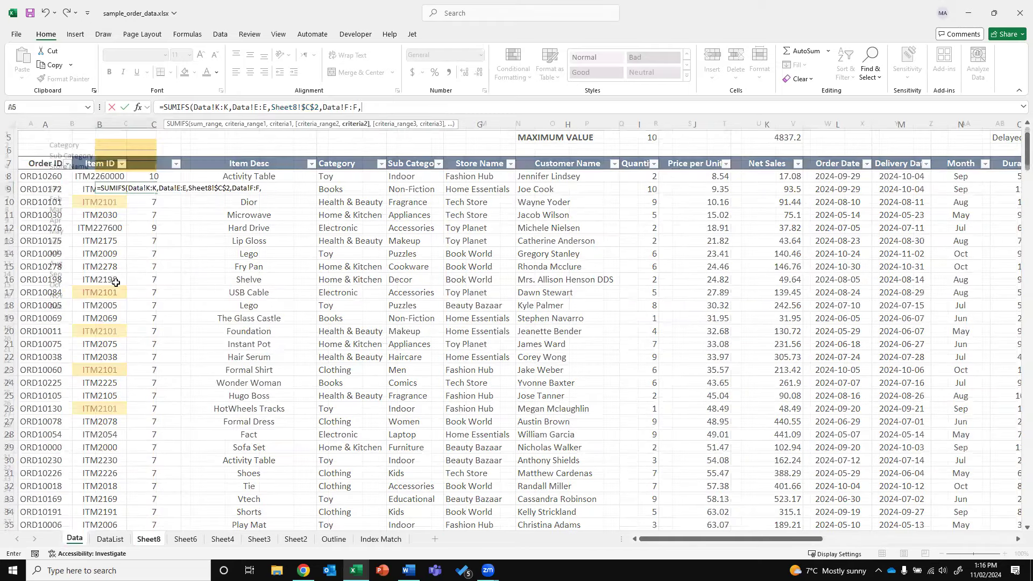
pyautogui.click(102, 155)
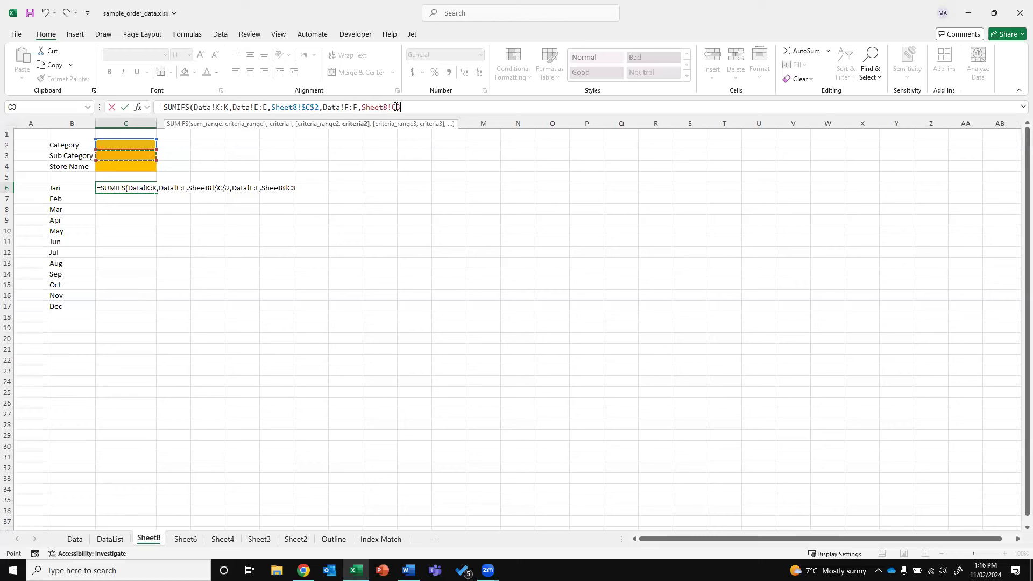
pyautogui.press('F2')
pyautogui.write('$')
pyautogui.press('Right')
pyautogui.write(',')
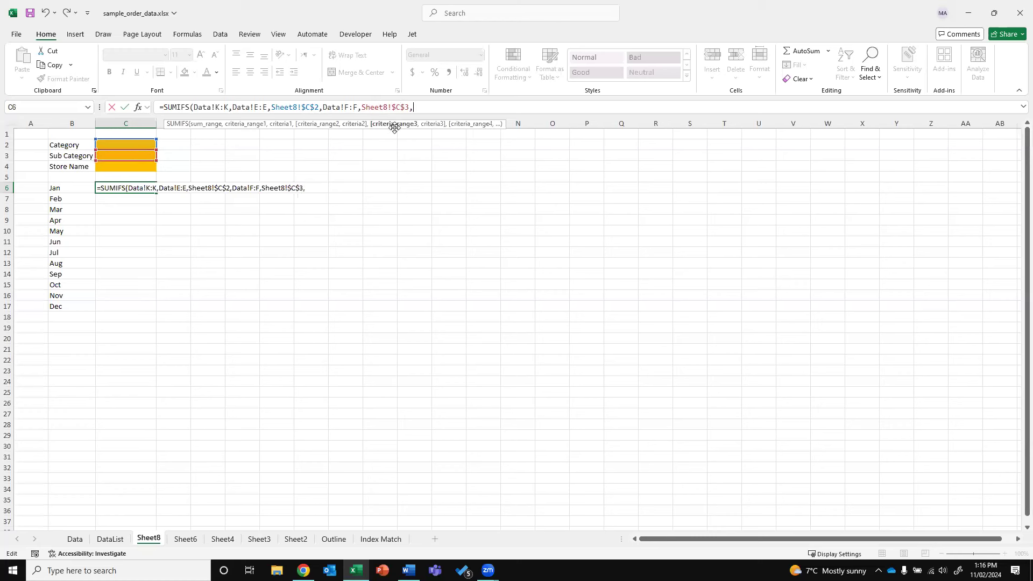
pyautogui.click(74, 538)
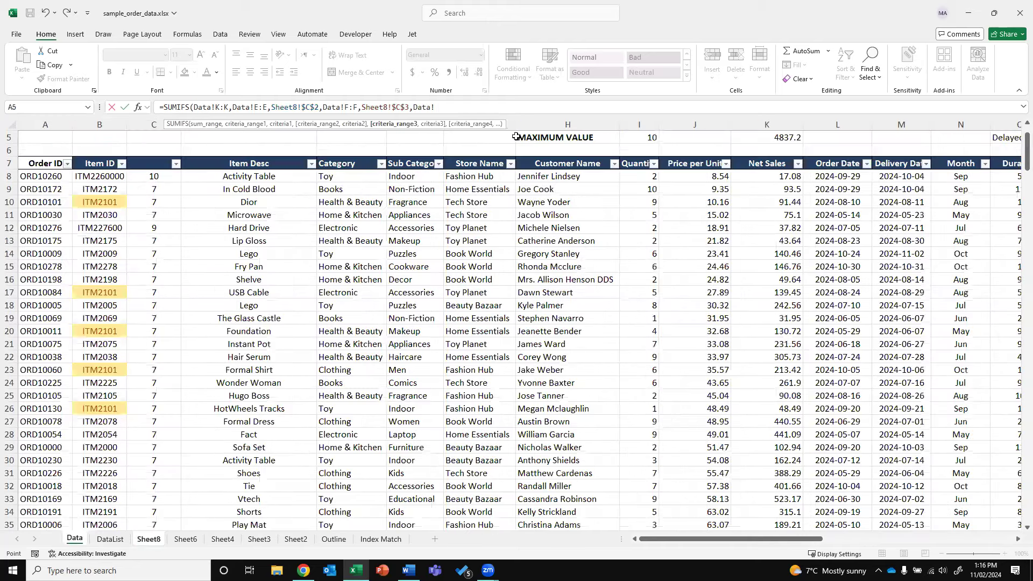
pyautogui.click(511, 125)
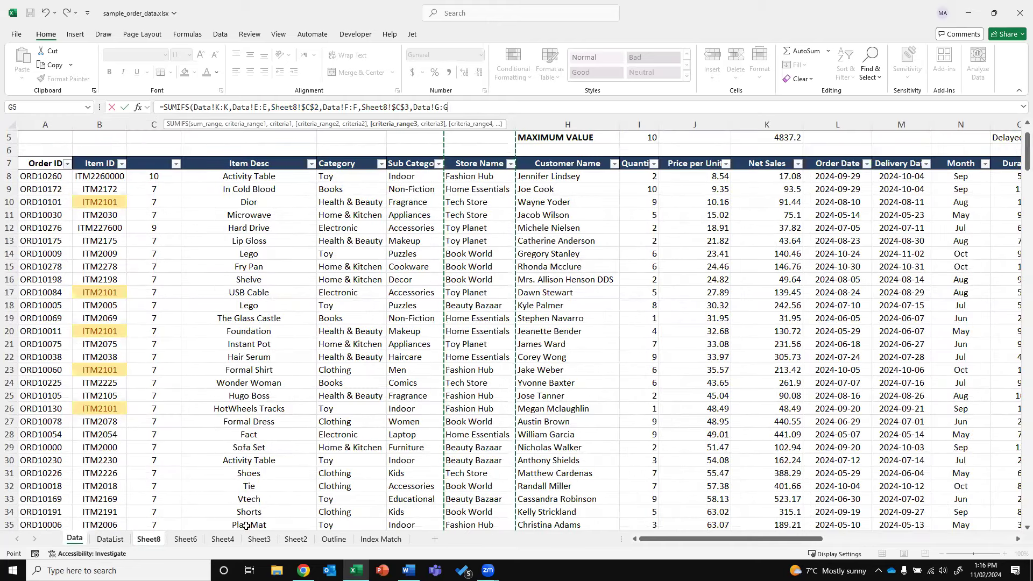
pyautogui.write(',')
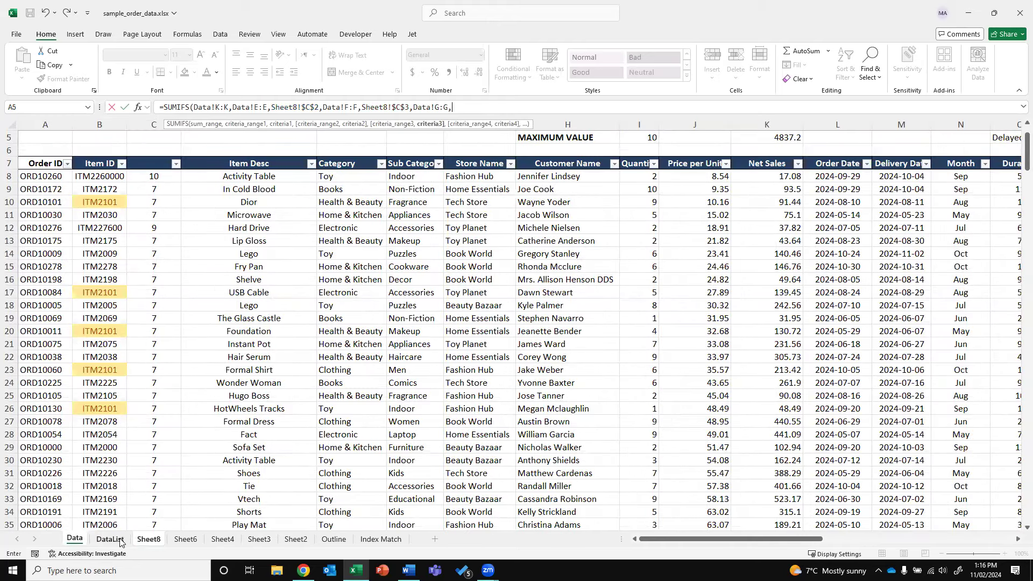
pyautogui.click(147, 539)
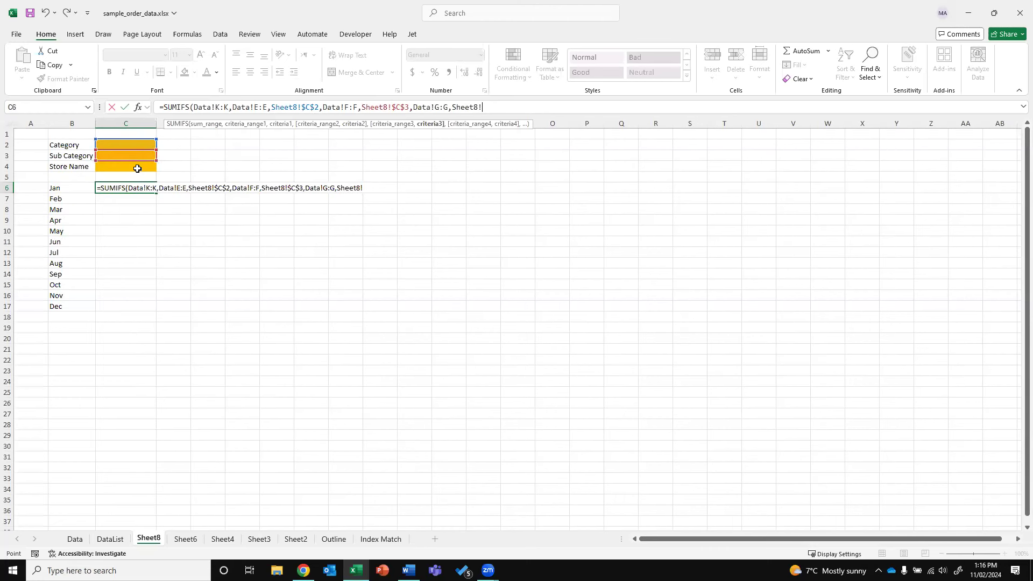
pyautogui.click(138, 168)
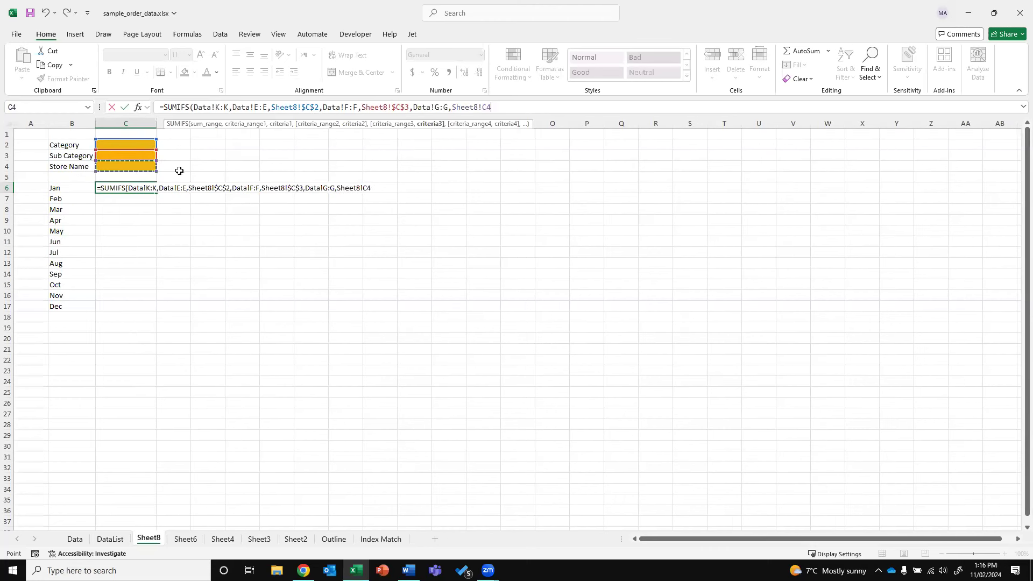
pyautogui.click(482, 108)
pyautogui.press('F4')
pyautogui.write(',')
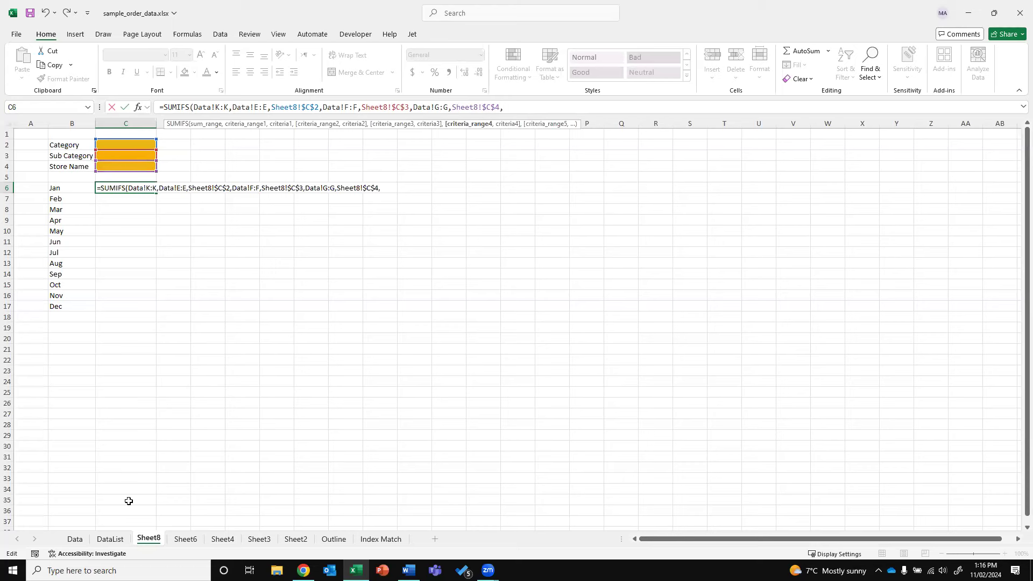
# Finish with Data!N:N matching the Jan month in Sheet8!B6 and enter the formula
pyautogui.click(75, 539)
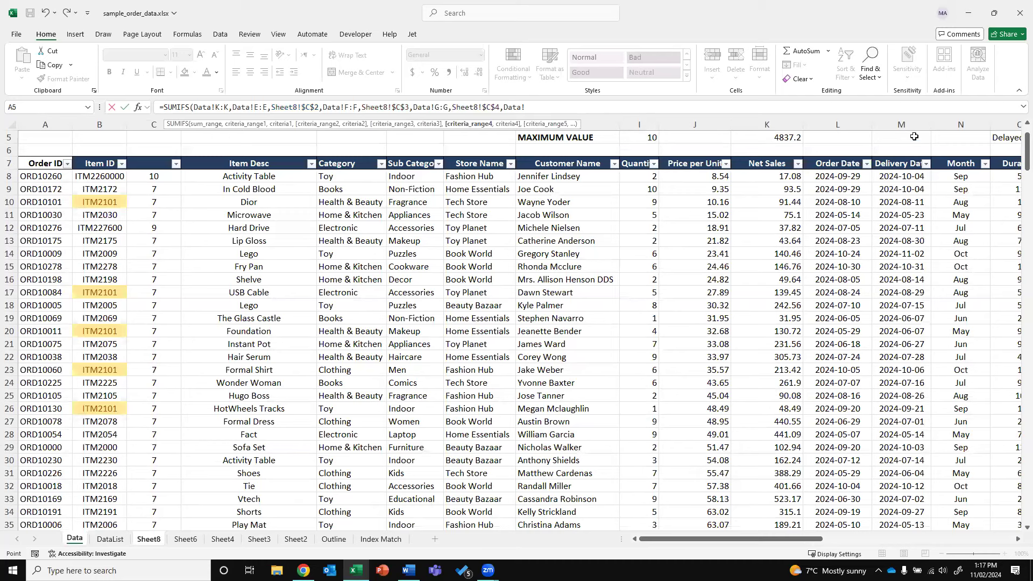
pyautogui.click(946, 126)
pyautogui.write(',')
pyautogui.click(149, 538)
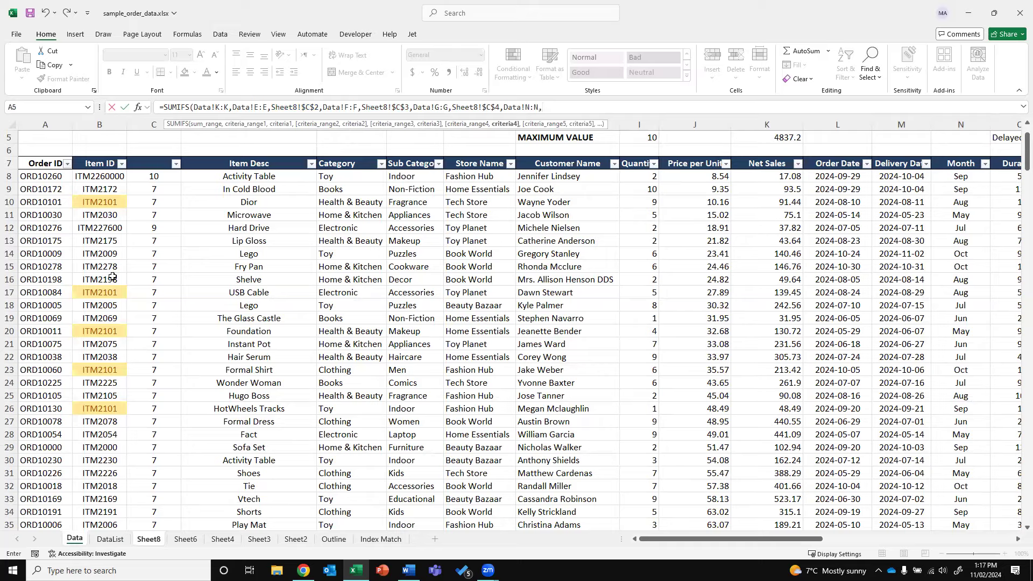
pyautogui.click(74, 188)
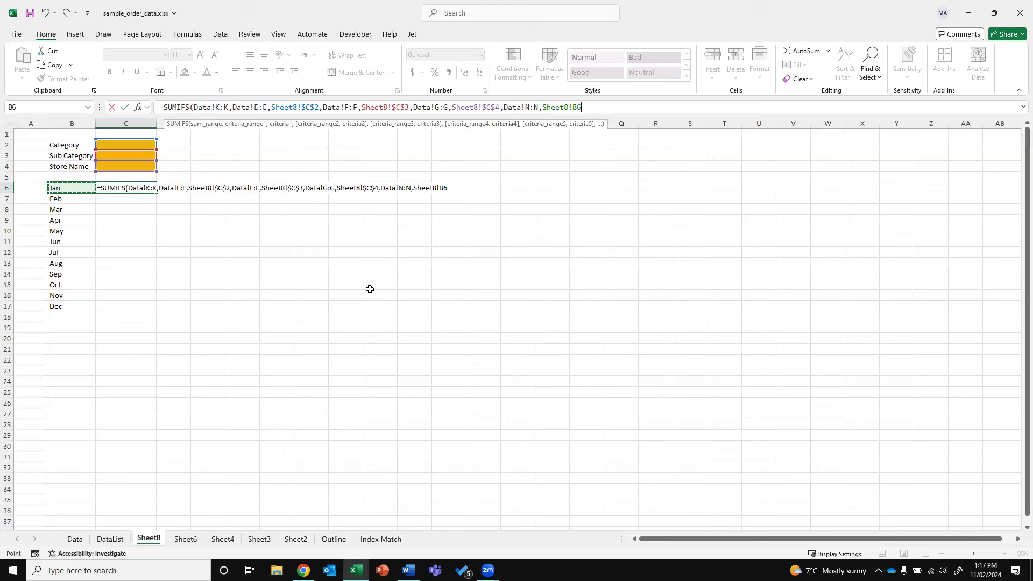
pyautogui.press('Return')
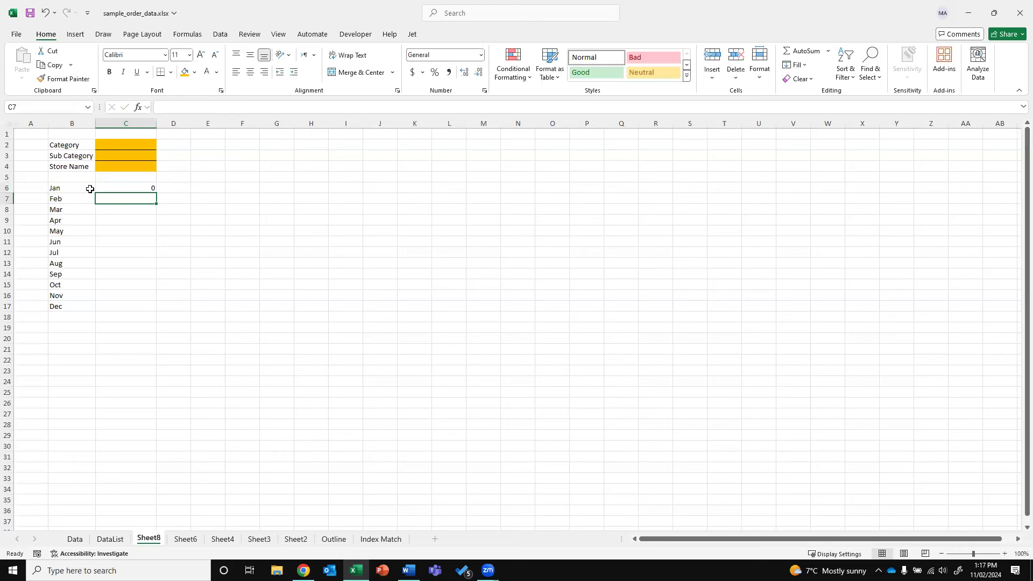
# Fill the C6 SUMIFS formula down through C17 for Jan to Dec
pyautogui.click(153, 192)
pyautogui.moveTo(156, 194); pyautogui.dragTo(135, 308)
pyautogui.click(266, 273)
# Set the filters to Category Toy, Sub Category Educational and Store Name Toy Planet
pyautogui.click(141, 140)
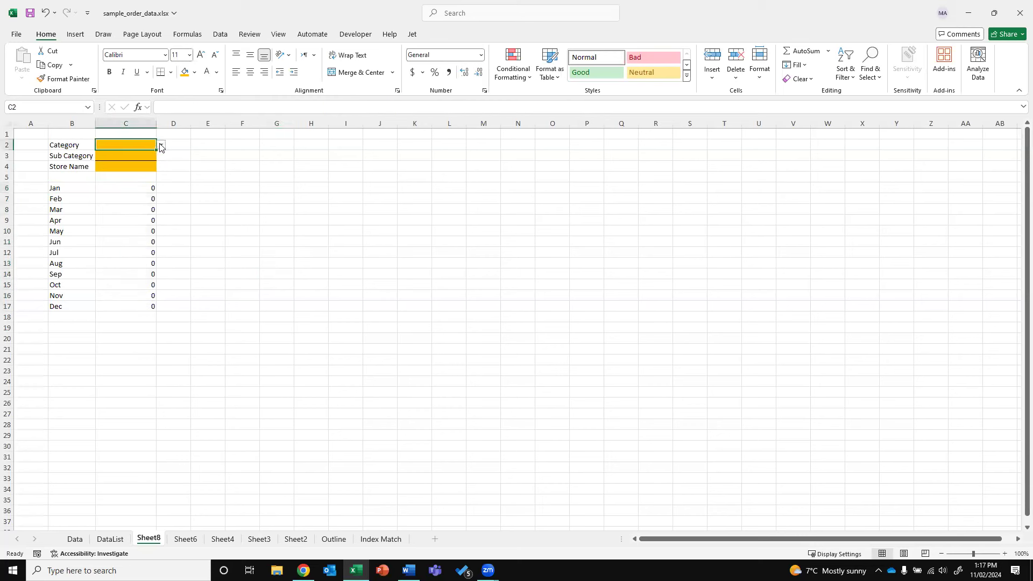
pyautogui.click(160, 145)
pyautogui.click(129, 156)
pyautogui.click(145, 155)
pyautogui.click(161, 155)
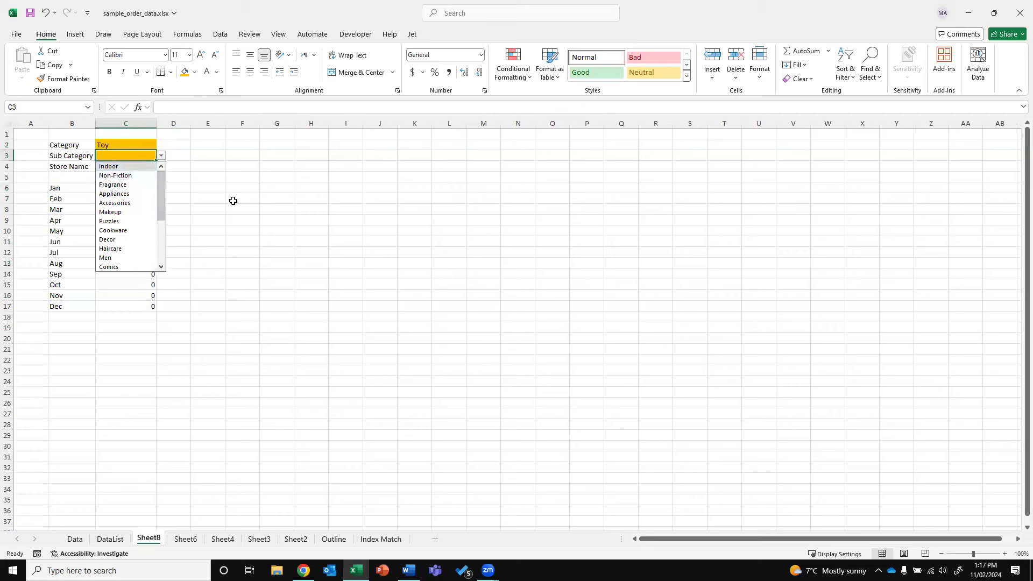
pyautogui.moveTo(160, 199); pyautogui.dragTo(158, 225)
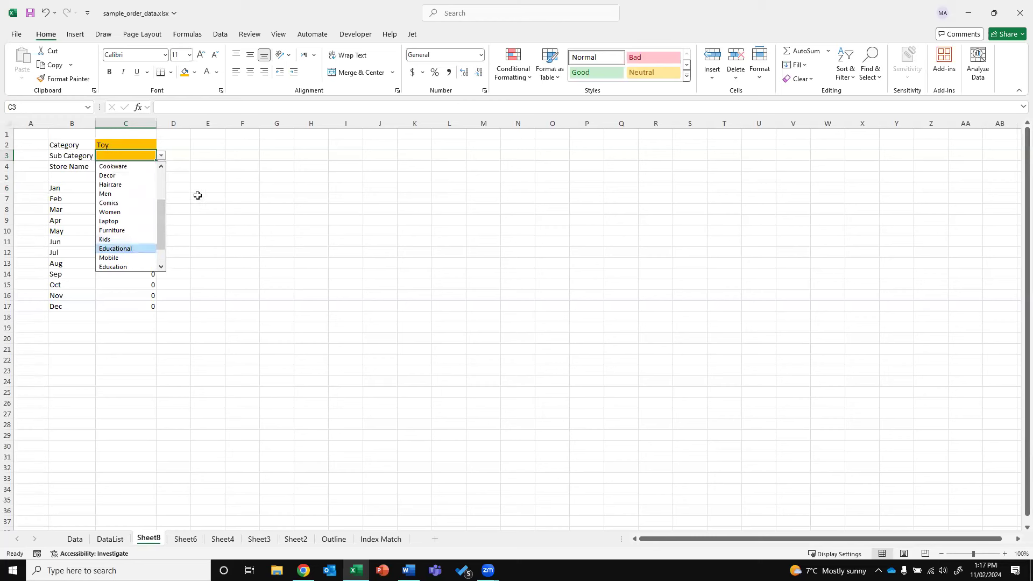
pyautogui.click(124, 248)
pyautogui.click(158, 168)
pyautogui.click(117, 166)
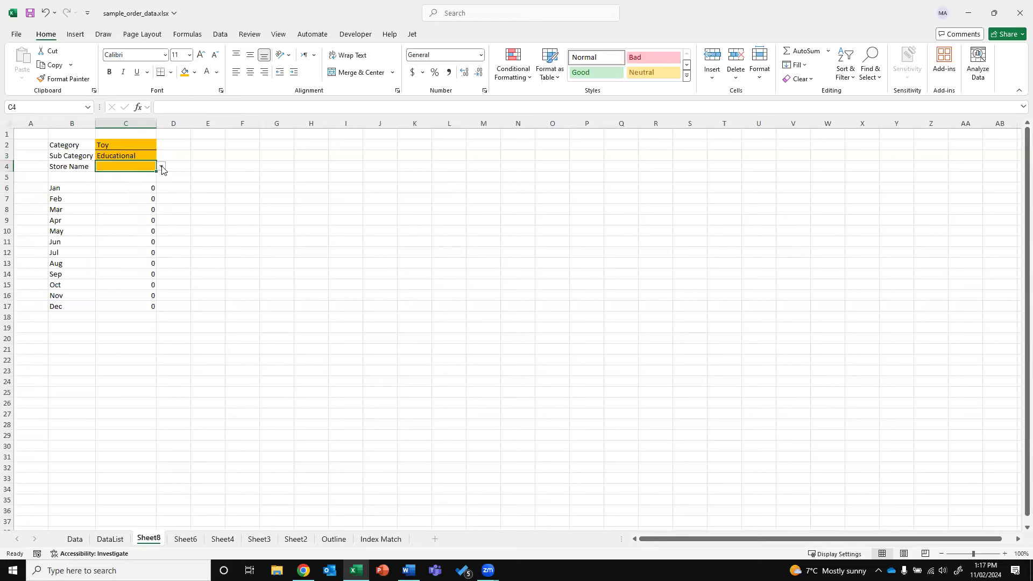
pyautogui.click(161, 167)
pyautogui.click(129, 205)
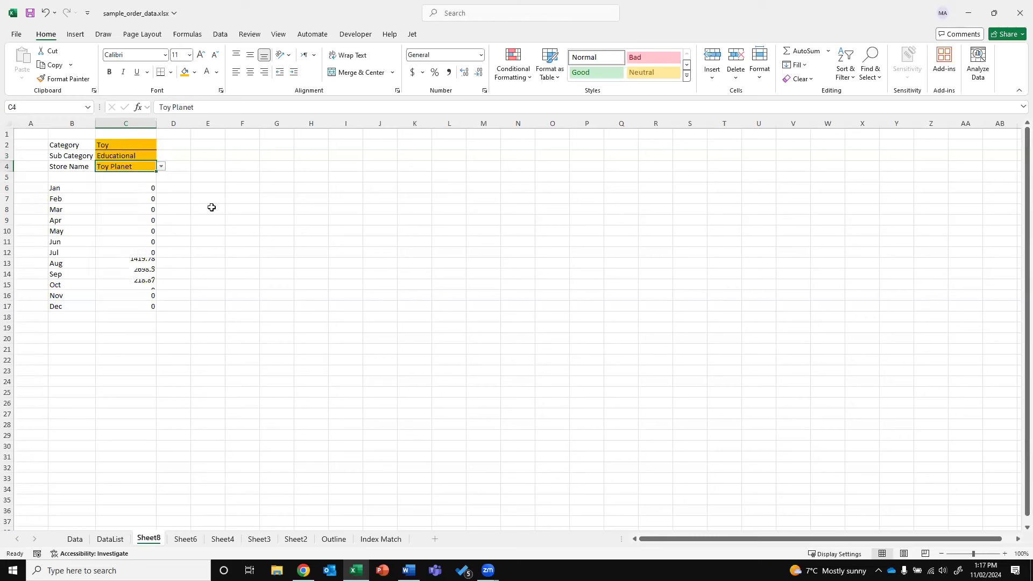
# Format the C6:C17 totals with Comma Style and no decimals
pyautogui.moveTo(143, 188); pyautogui.dragTo(134, 306)
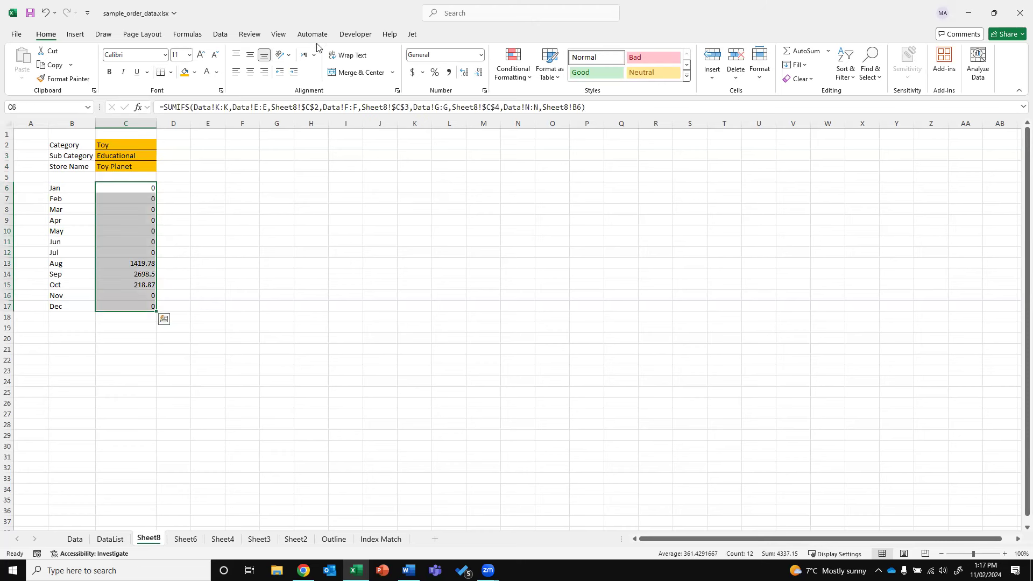
pyautogui.click(449, 72)
pyautogui.click(478, 71)
pyautogui.click(479, 71)
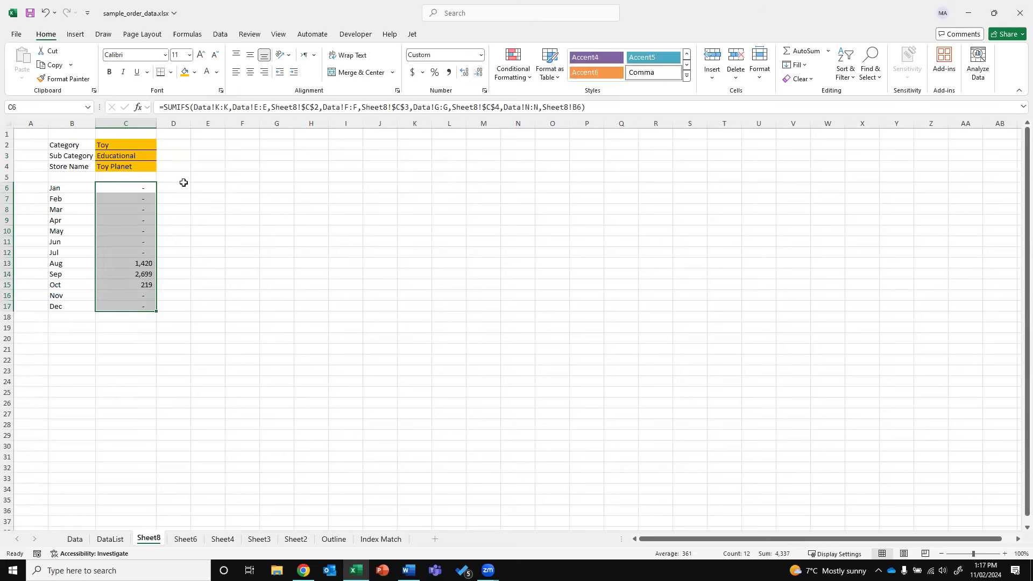
# Cycle the Store Name through Home Essentials and Book World, ending on Beauty Bazaar
pyautogui.click(140, 148)
pyautogui.moveTo(133, 166); pyautogui.dragTo(134, 166)
pyautogui.click(139, 160)
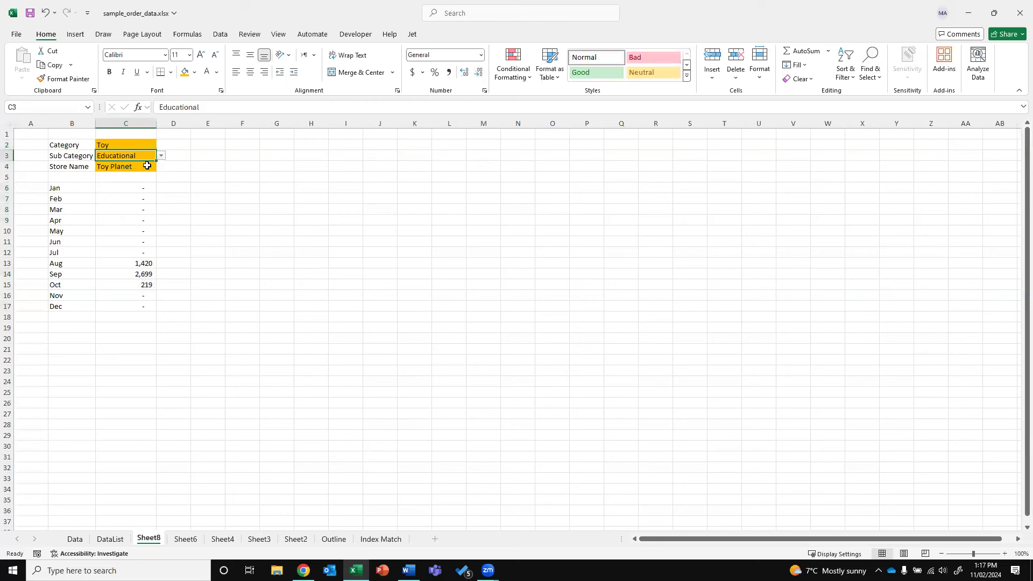
pyautogui.click(146, 166)
pyautogui.click(161, 166)
pyautogui.click(135, 185)
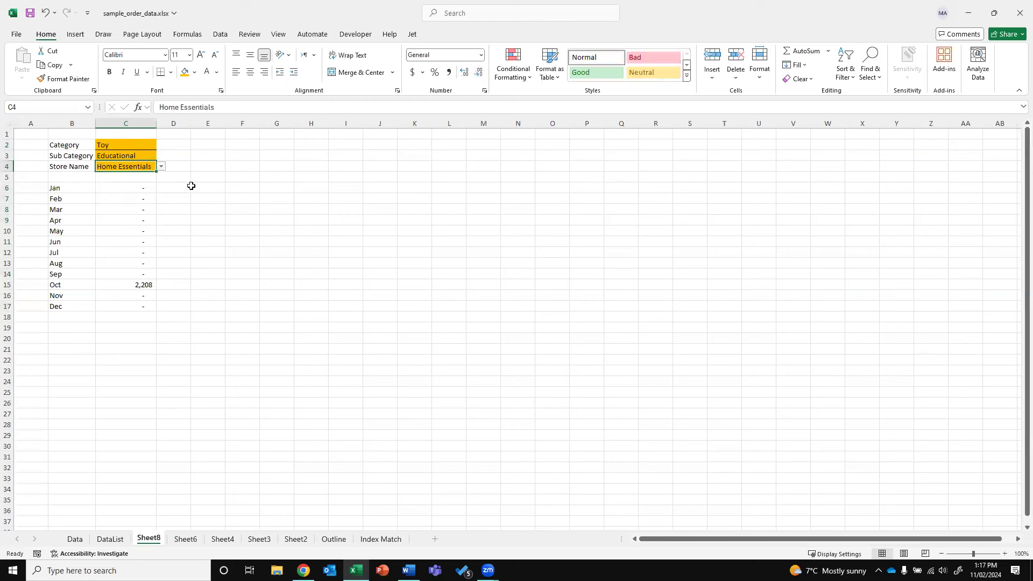
pyautogui.click(161, 166)
pyautogui.click(137, 213)
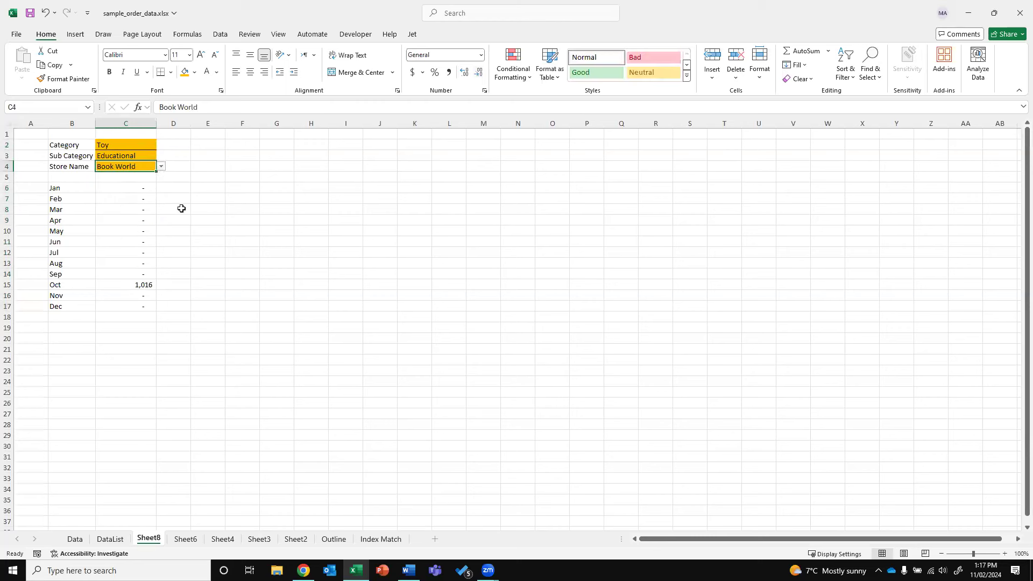
pyautogui.click(160, 166)
pyautogui.click(136, 224)
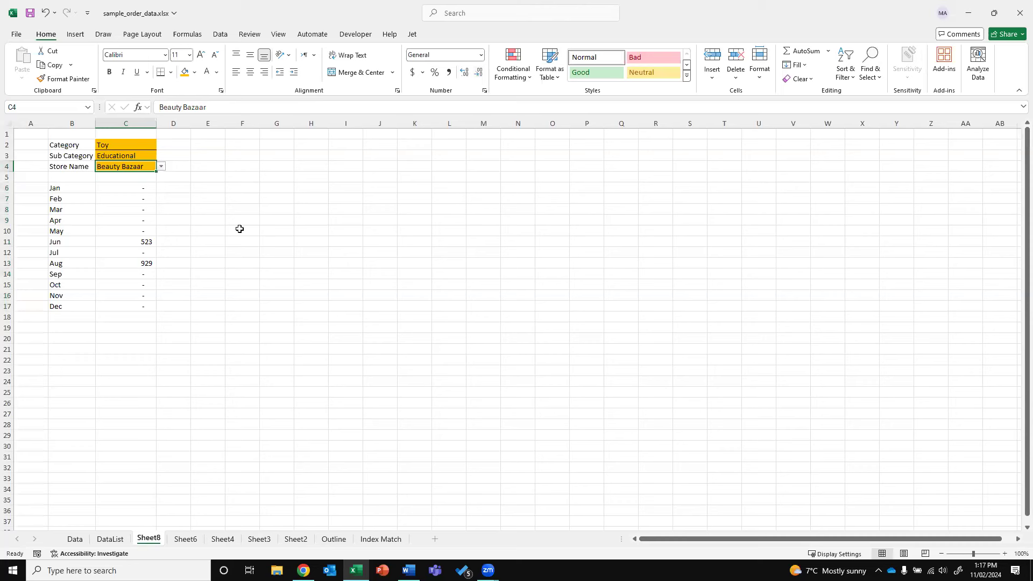
# Try pasting the C6 formula into D6, cancel it, then go to the DataList sheet
pyautogui.click(138, 185)
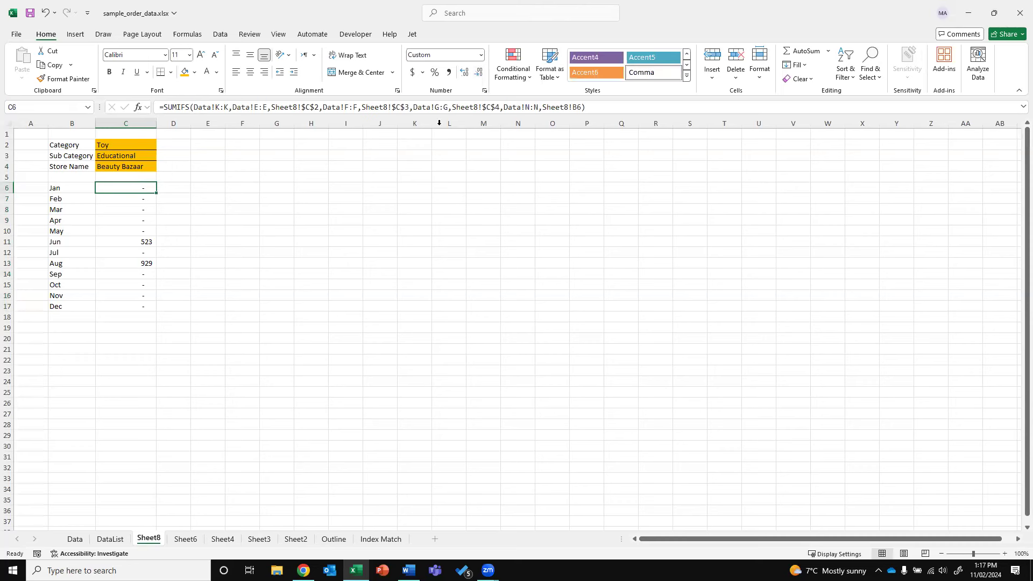
pyautogui.moveTo(607, 110); pyautogui.dragTo(160, 107)
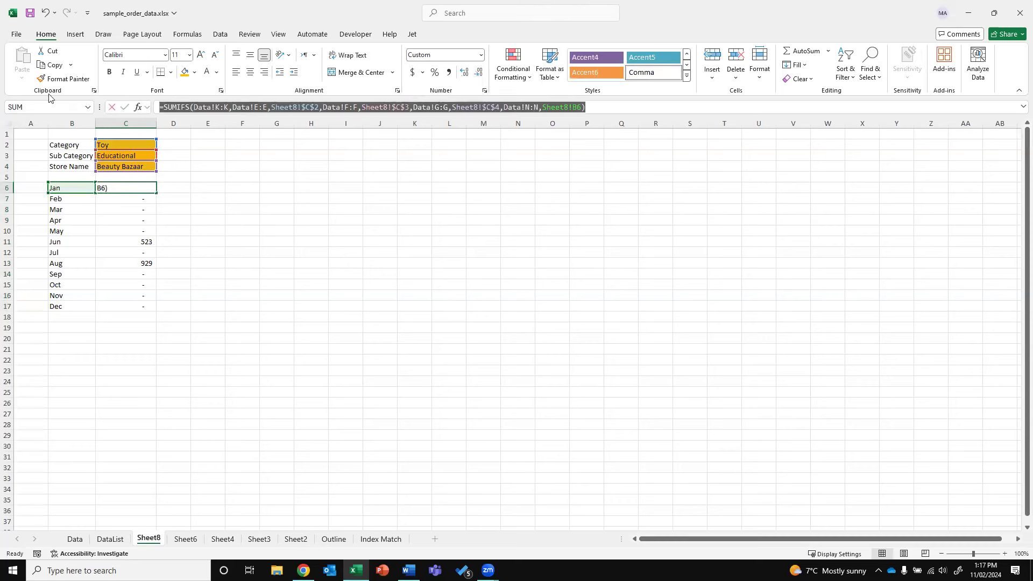
pyautogui.press('Escape')
pyautogui.click(176, 188)
pyautogui.click(292, 107)
pyautogui.hotkey('ctrl', 'v')
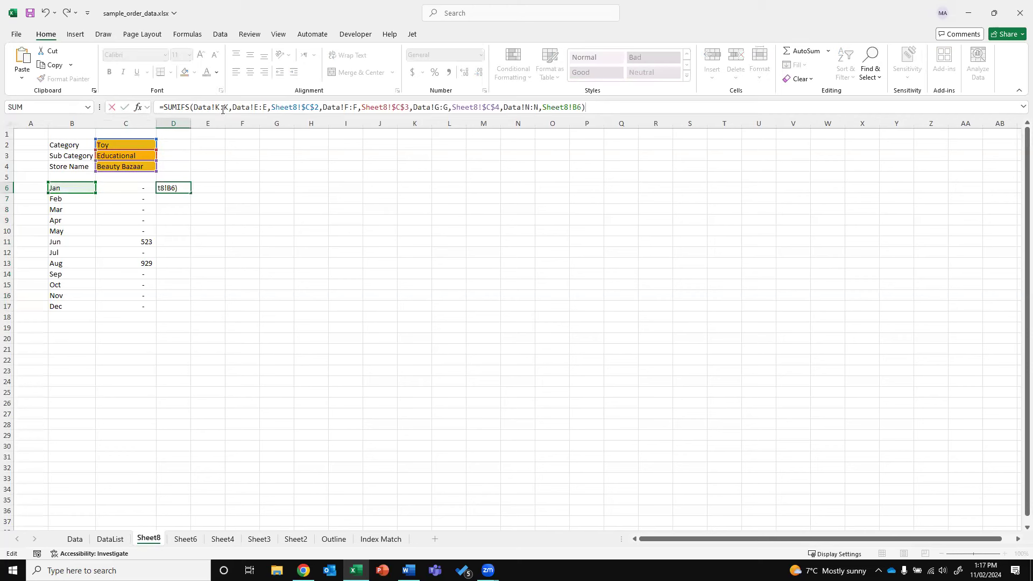
pyautogui.press('Escape')
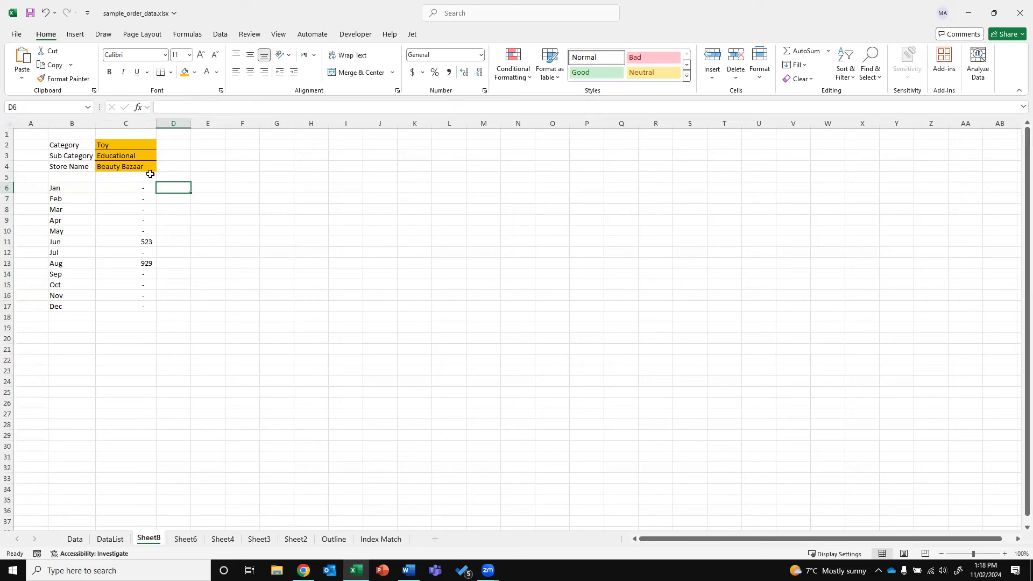
pyautogui.click(127, 157)
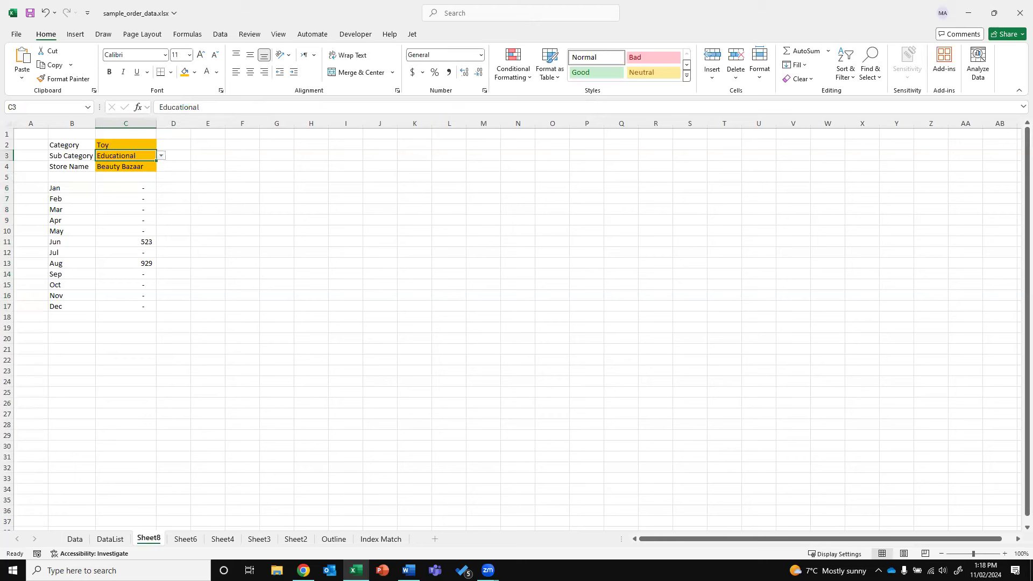
pyautogui.hotkey('alt', 'Tab')
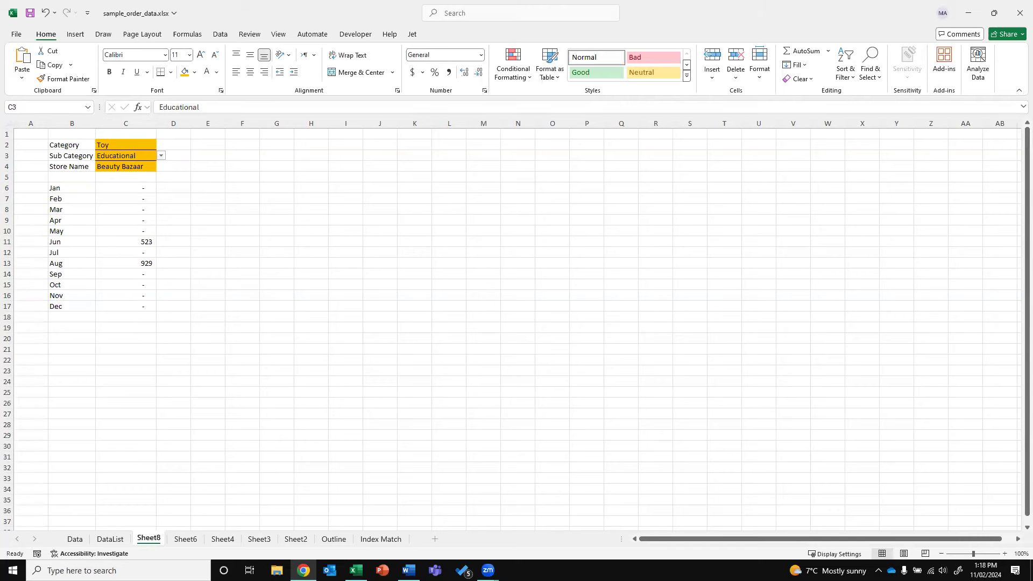
pyautogui.hotkey('alt', 'Tab')
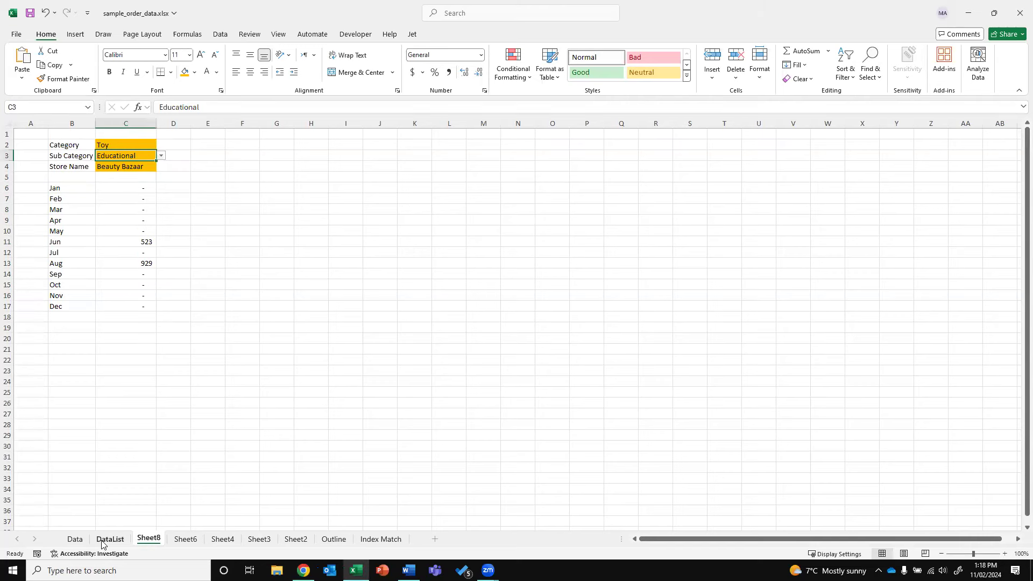
pyautogui.click(101, 539)
# Delete the helper column R from the Data sheet's order table
pyautogui.click(81, 540)
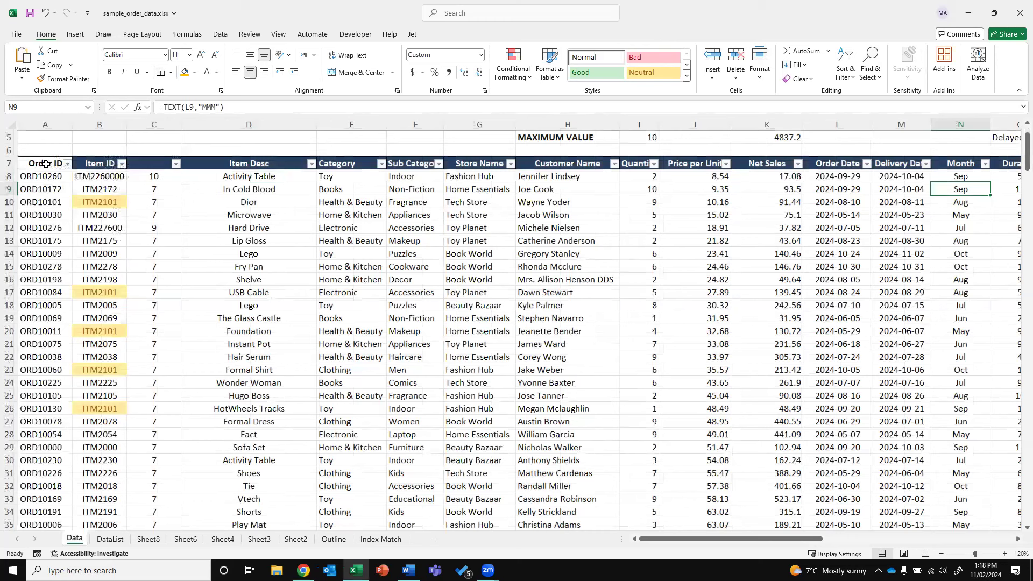
pyautogui.click(46, 164)
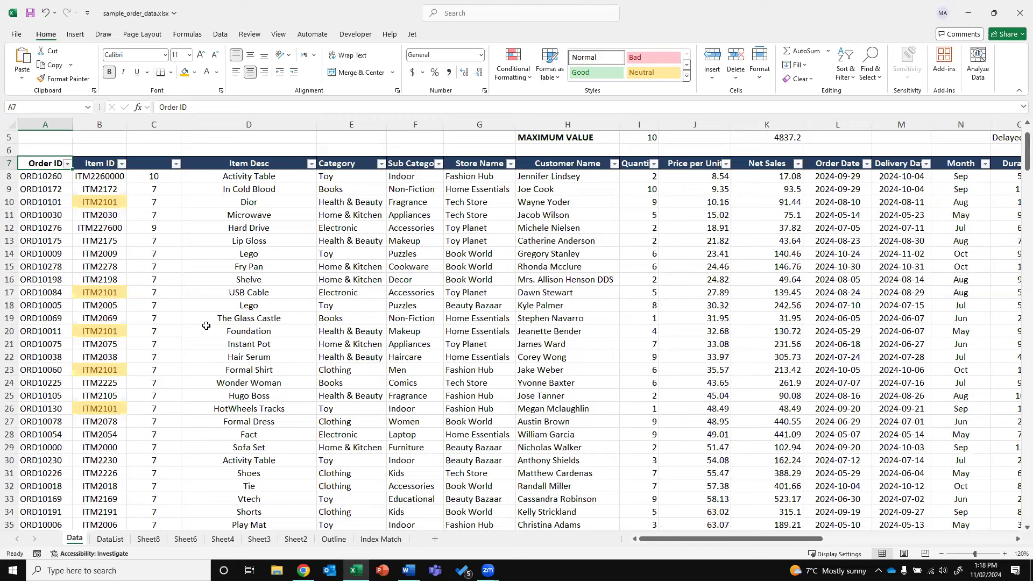
pyautogui.hotkey('shift', 'Right')
pyautogui.hotkey('shift', 'Right')
pyautogui.hotkey('shift', 'Right')
pyautogui.hotkey('shift', 'Right')
pyautogui.hotkey('shift', 'Right')
pyautogui.hotkey('shift', 'Right')
pyautogui.hotkey('shift', 'Right')
pyautogui.hotkey('shift', 'Right')
pyautogui.hotkey('shift', 'Right')
pyautogui.hotkey('shift', 'Right')
pyautogui.hotkey('shift', 'Right')
pyautogui.hotkey('shift', 'Right')
pyautogui.hotkey('shift', 'Right')
pyautogui.hotkey('shift', 'Right')
pyautogui.hotkey('shift', 'Right')
pyautogui.hotkey('shift', 'Right')
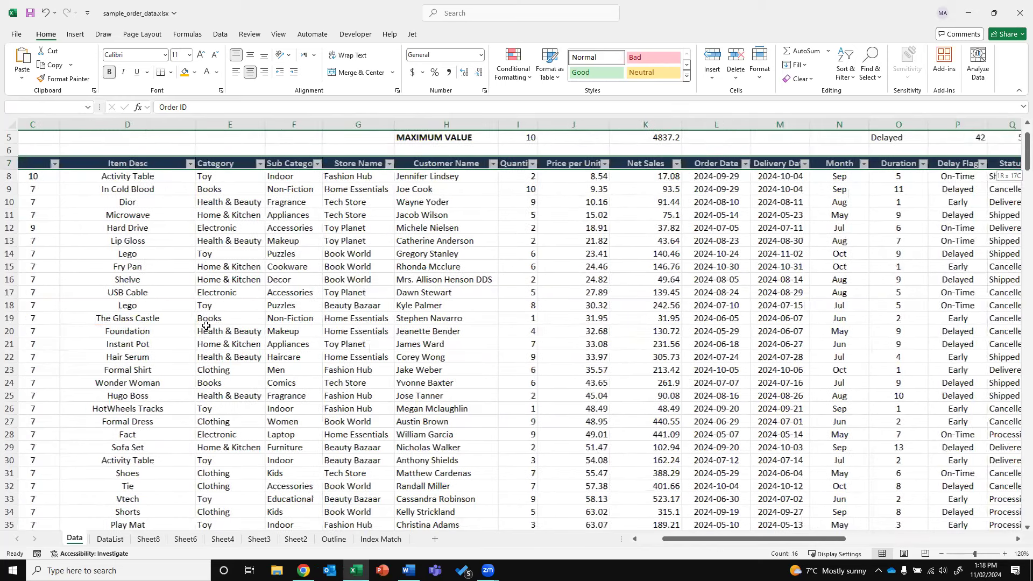
pyautogui.hotkey('shift', 'Right')
pyautogui.hotkey('shift', 'Right')
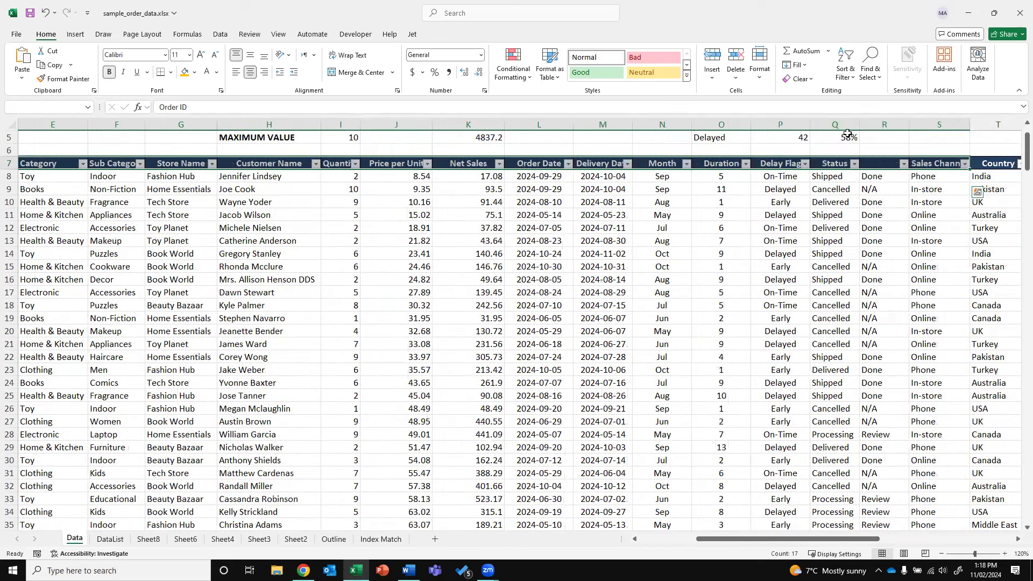
pyautogui.rightClick(884, 125)
pyautogui.press('Escape')
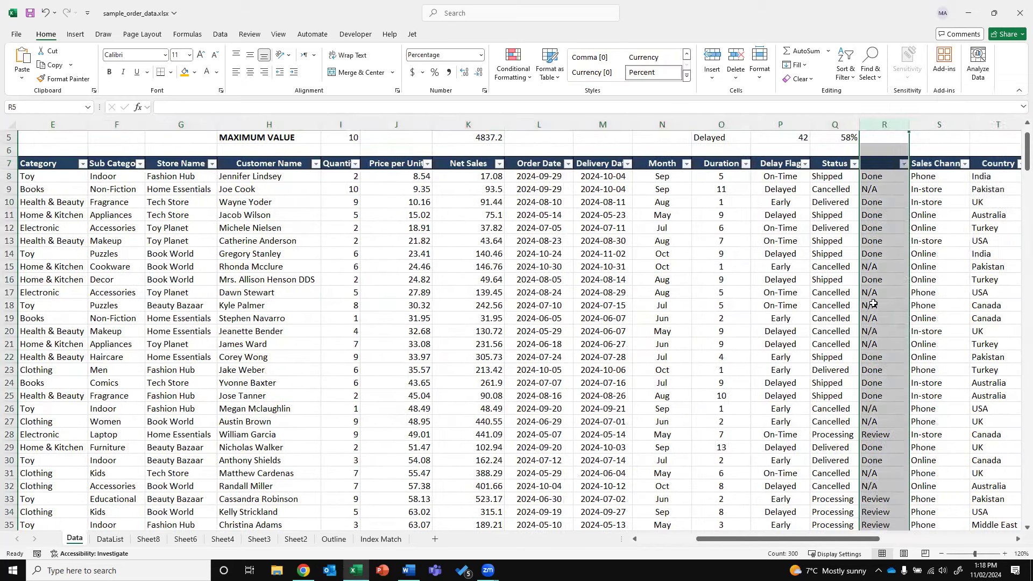
pyautogui.click(873, 281)
pyautogui.moveTo(829, 539); pyautogui.dragTo(992, 555)
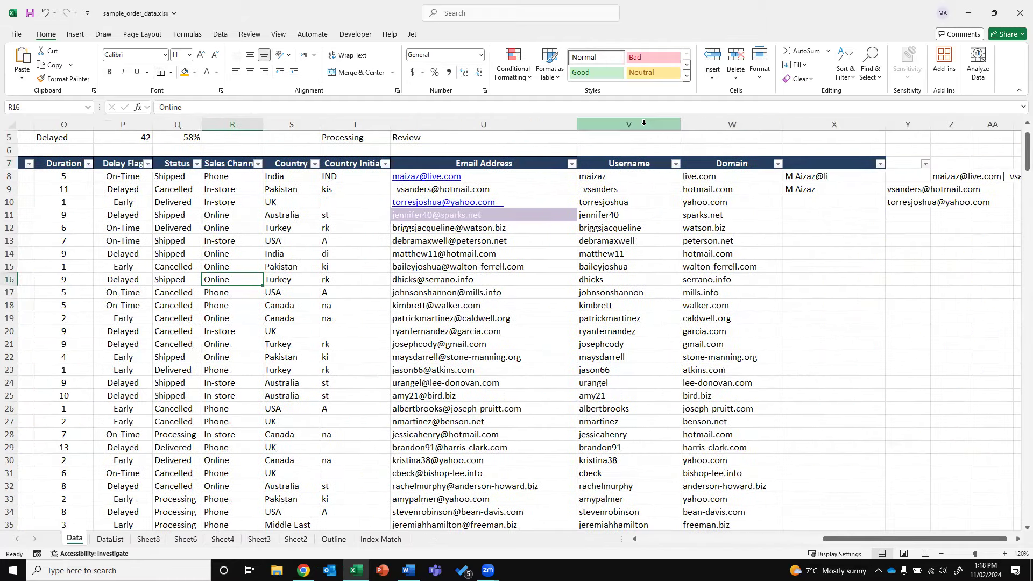
pyautogui.moveTo(643, 122); pyautogui.dragTo(806, 129)
pyautogui.rightClick(786, 192)
pyautogui.press('Escape')
# Select A7:U7 down to the last row and insert a PivotTable on a new sheet
pyautogui.moveTo(453, 163); pyautogui.dragTo(10, 163)
pyautogui.hotkey('ctrl', 'shift', 'Down')
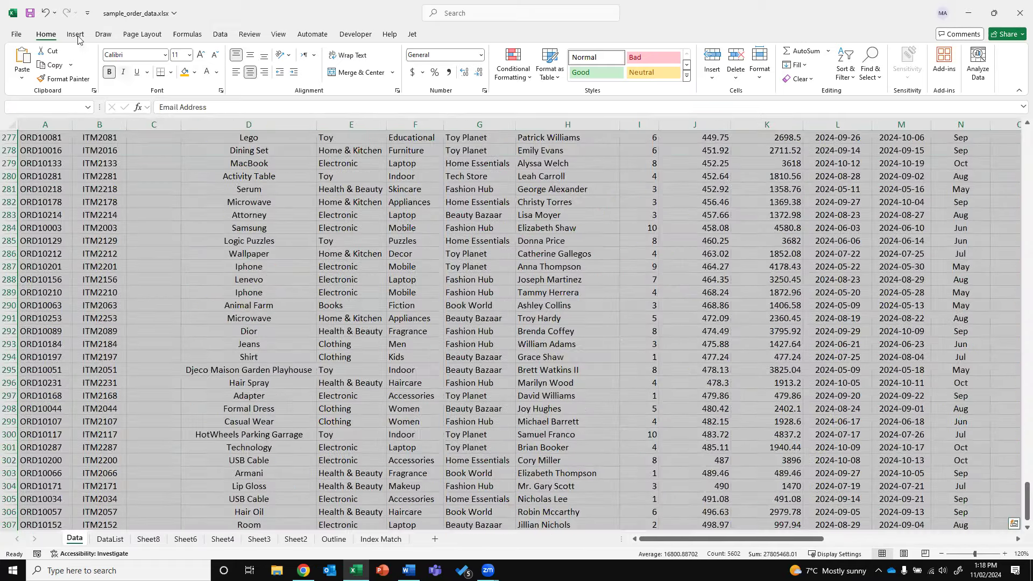
pyautogui.click(76, 35)
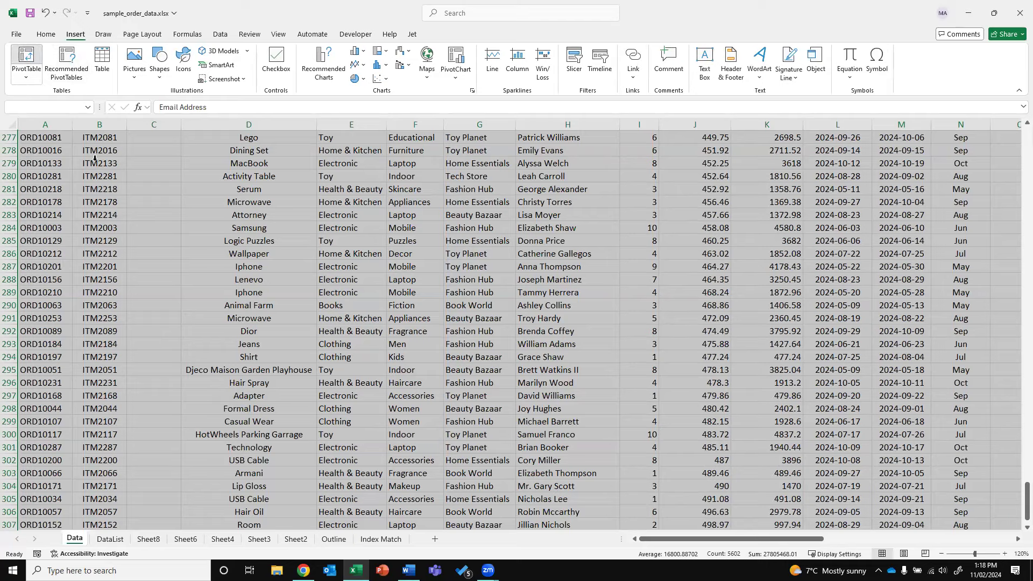
pyautogui.click(26, 60)
pyautogui.click(490, 332)
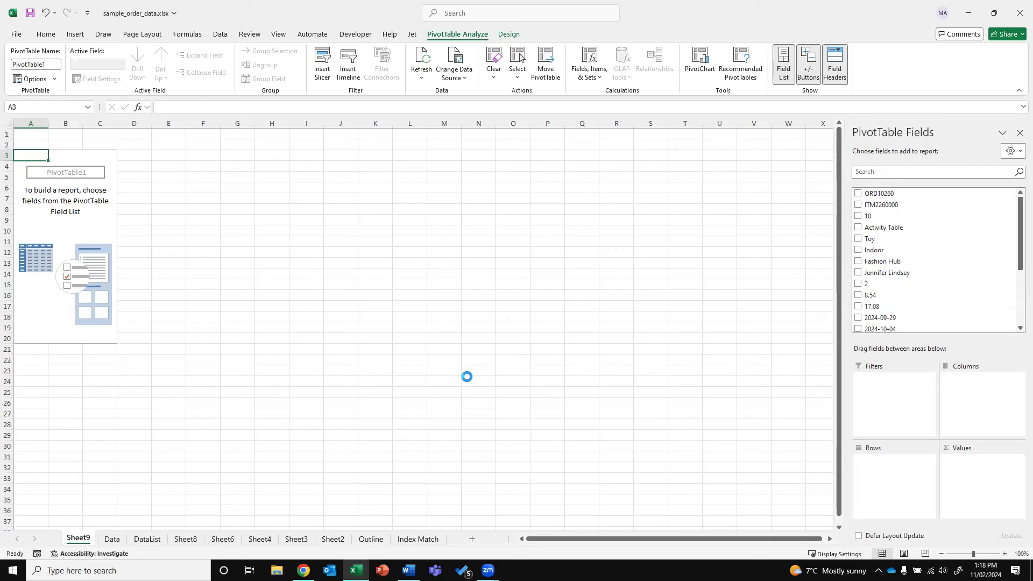
# Delete column C from the Data sheet and check the Net Sales formula
pyautogui.click(112, 540)
pyautogui.moveTo(1025, 161); pyautogui.dragTo(1017, 131)
pyautogui.moveTo(676, 539); pyautogui.dragTo(675, 543)
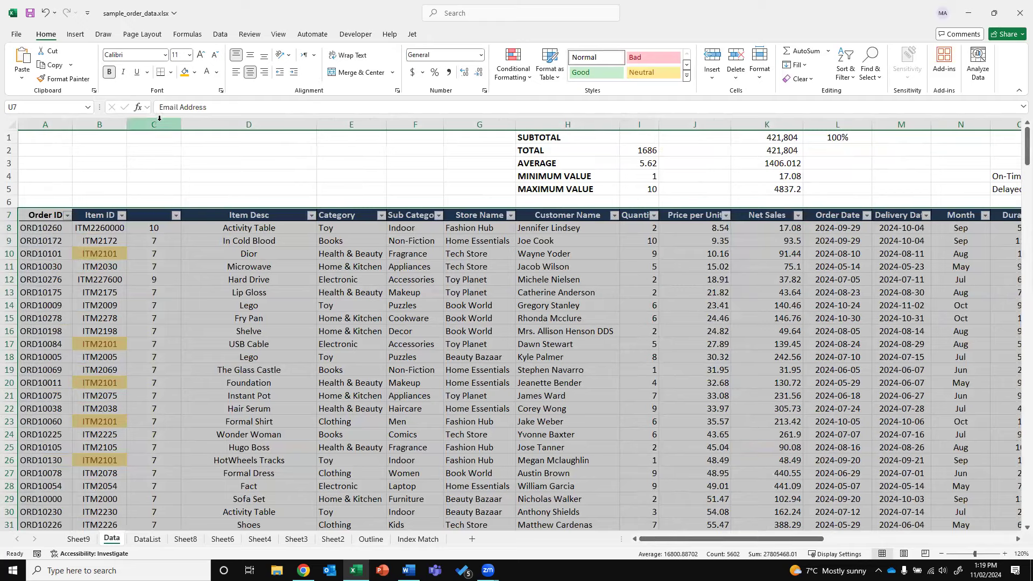
pyautogui.rightClick(159, 124)
pyautogui.click(189, 245)
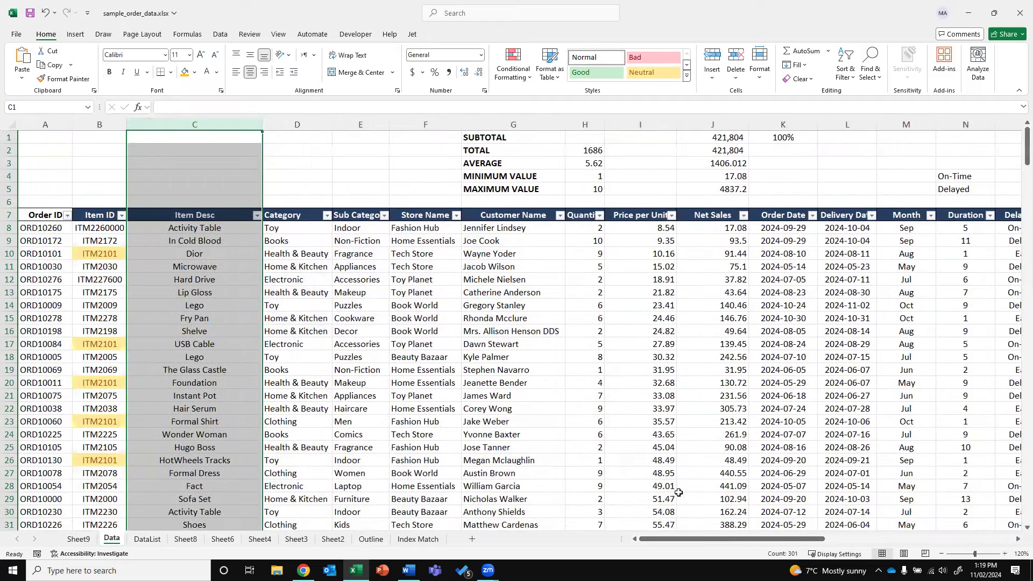
pyautogui.click(694, 499)
pyautogui.moveTo(692, 541); pyautogui.dragTo(629, 538)
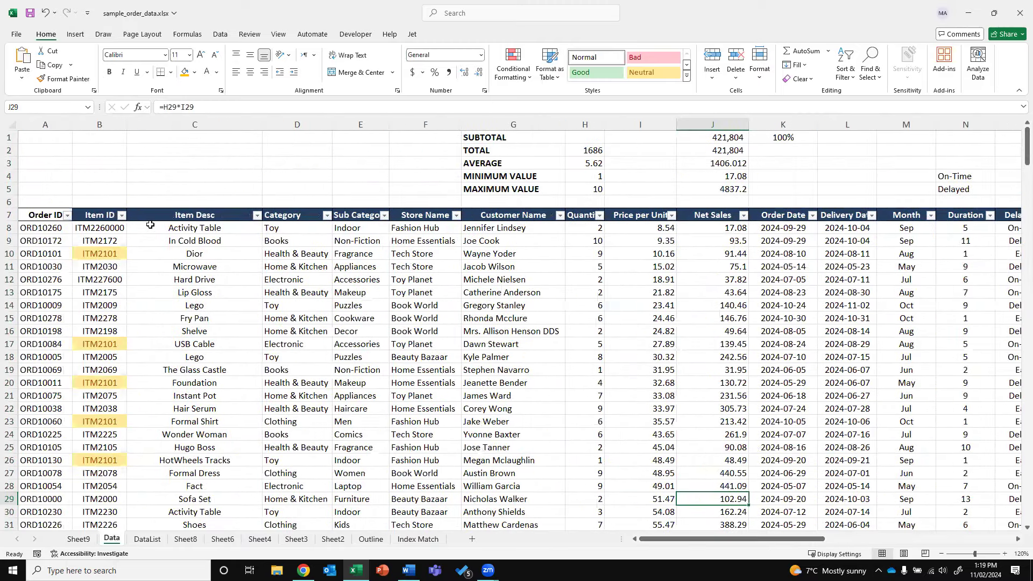
# Refresh the empty Sheet9 PivotTable's field list
pyautogui.click(86, 539)
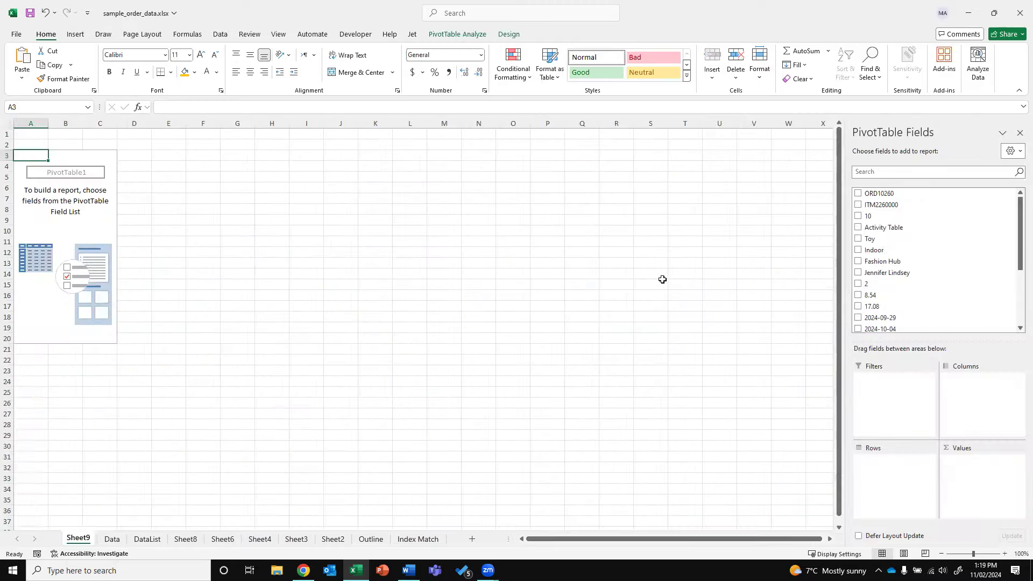
pyautogui.rightClick(84, 219)
pyautogui.click(115, 277)
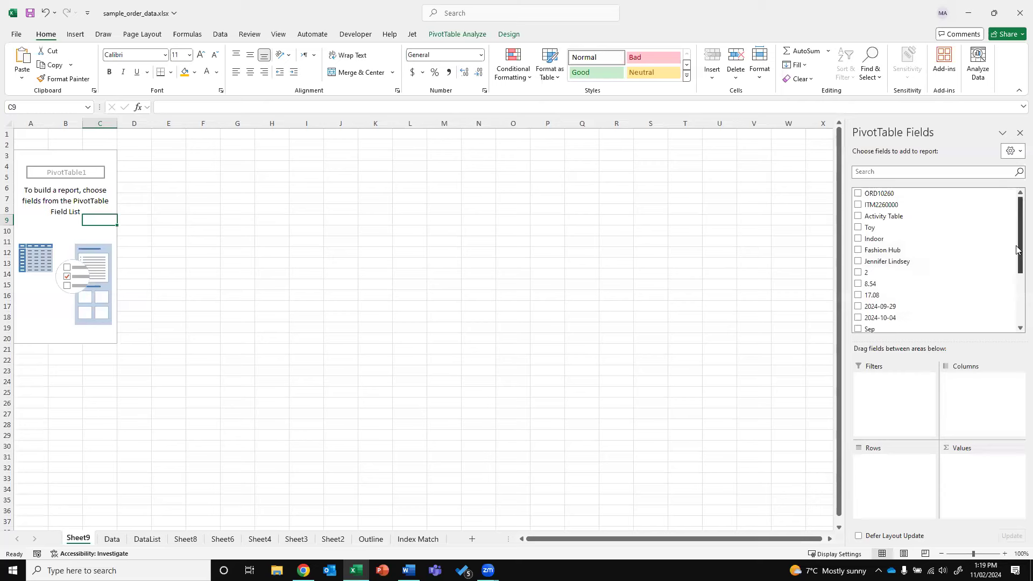
pyautogui.scroll(-3, 961, 285)
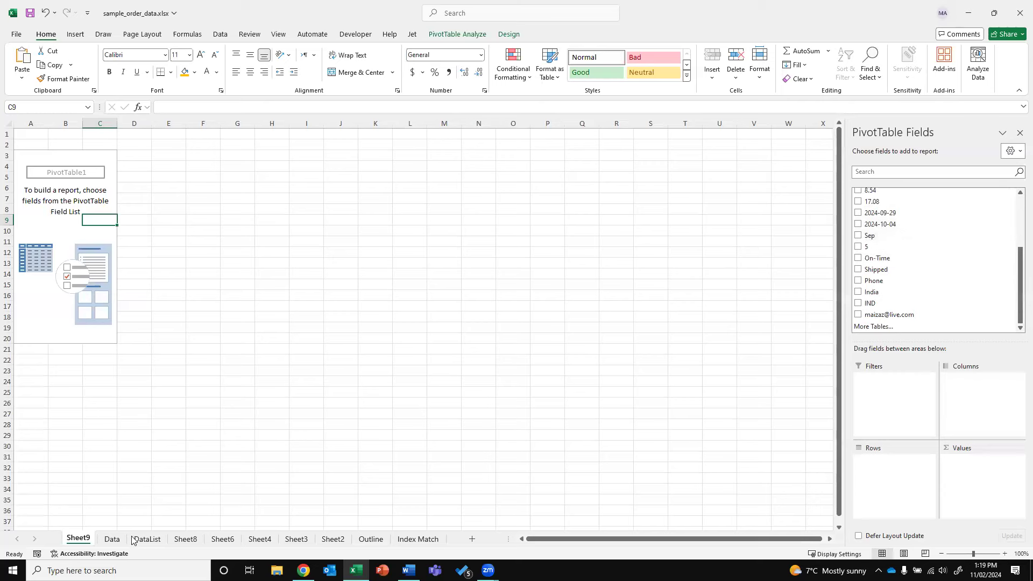
# Copy the order table, Order ID through Delivery Date, and add a new blank sheet
pyautogui.hotkey('ctrl', 'pagedown')
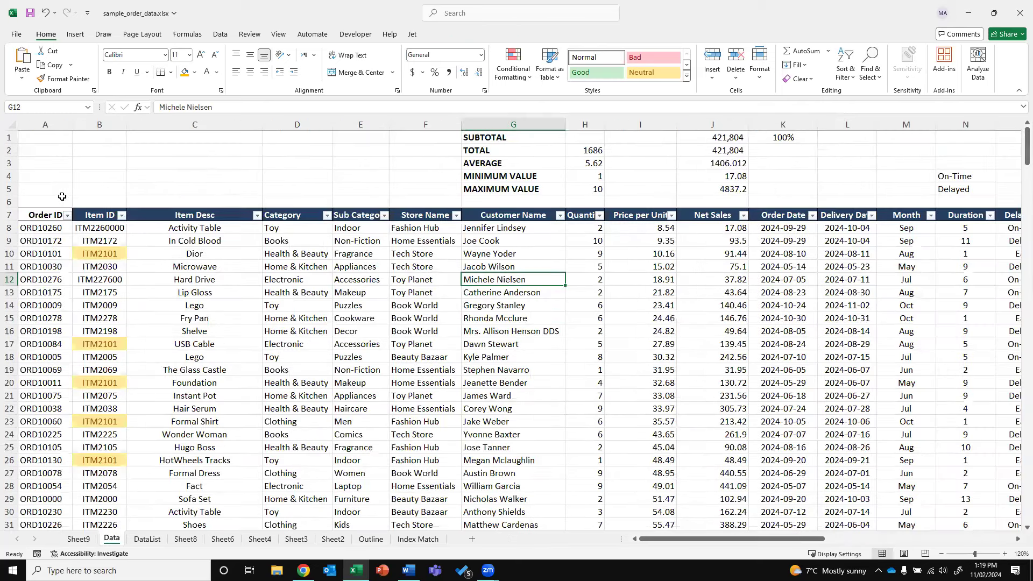
pyautogui.moveTo(50, 216); pyautogui.dragTo(574, 215)
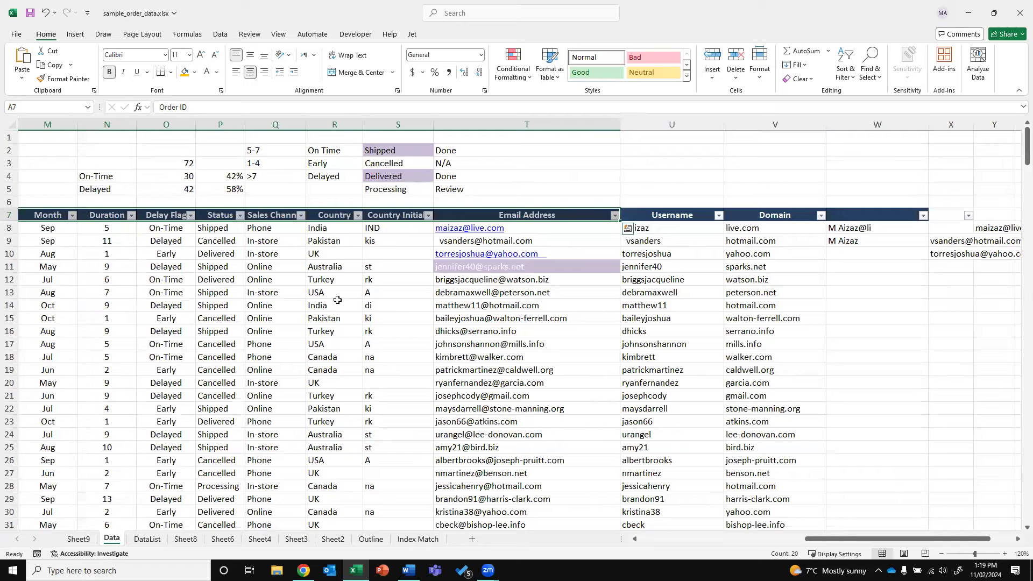
pyautogui.hotkey('shift', 'Left')
pyautogui.hotkey('shift', 'Left')
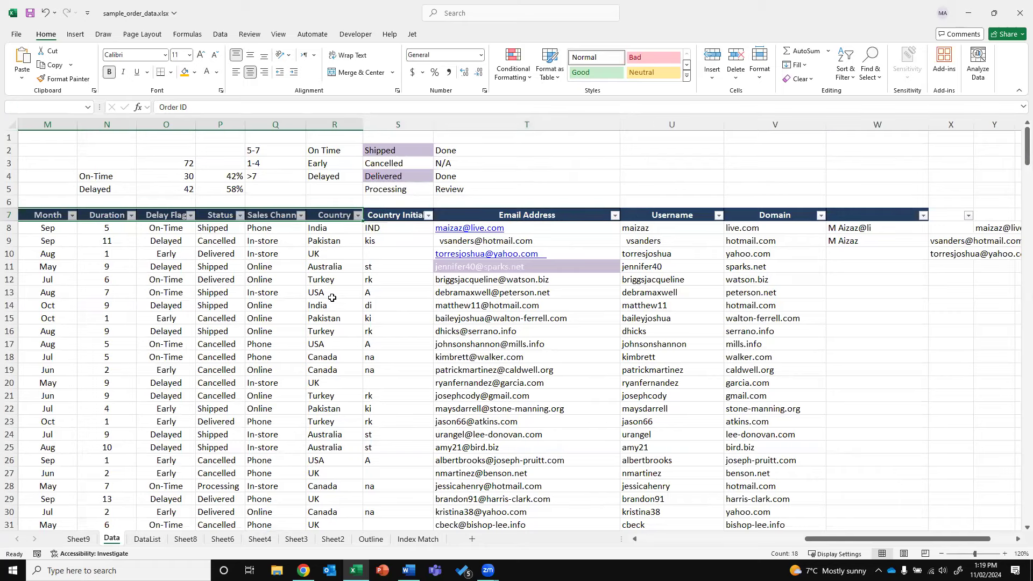
pyautogui.hotkey('ctrl', 'shift', 'Left')
pyautogui.hotkey('shift', 'Right')
pyautogui.hotkey('shift', 'Right')
pyautogui.hotkey('shift', 'Right')
pyautogui.hotkey('shift', 'Right')
pyautogui.hotkey('shift', 'Right')
pyautogui.hotkey('shift', 'Right')
pyautogui.hotkey('shift', 'Right')
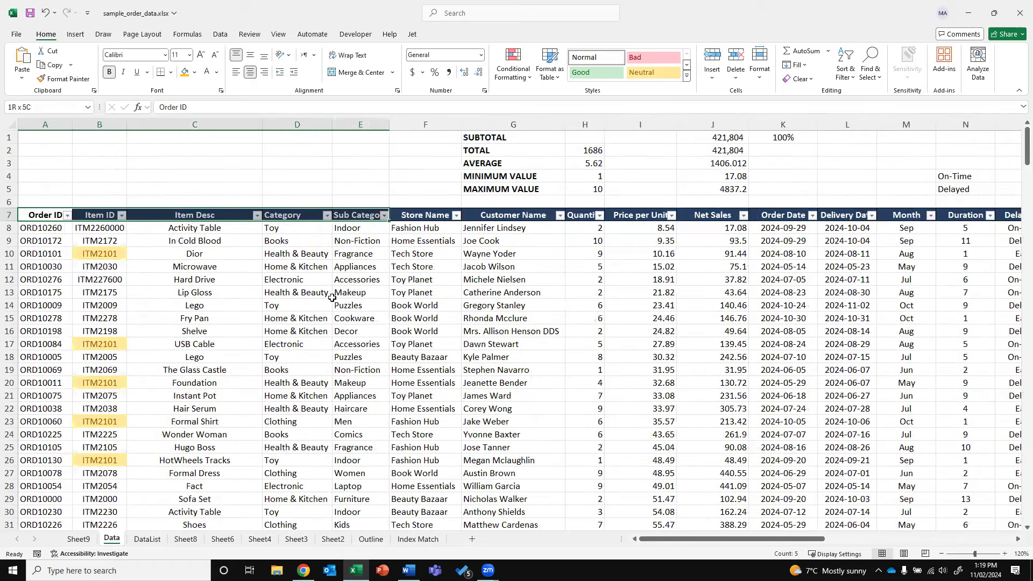
pyautogui.hotkey('shift', 'Right')
pyautogui.hotkey('shift', 'Right')
pyautogui.hotkey('shift', 'Right')
pyautogui.hotkey('shift', 'Right')
pyautogui.hotkey('shift', 'Right')
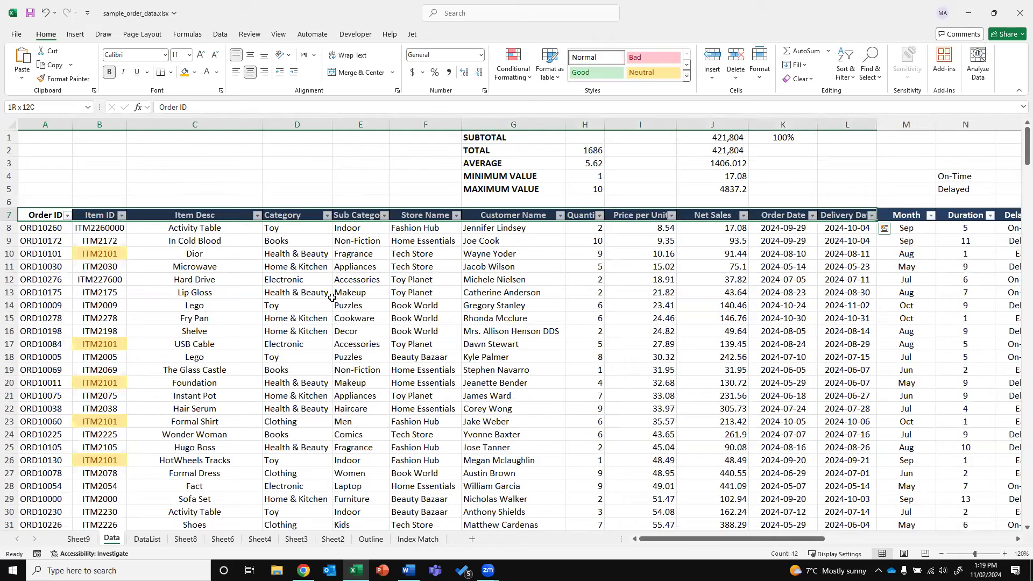
pyautogui.hotkey('shift', 'Left')
pyautogui.hotkey('ctrl', 'shift', 'Down')
pyautogui.hotkey('ctrl', 'c')
pyautogui.click(472, 538)
# Paste the order data into Sheet10, build PivotTable2 on new Sheet11, and return to Sheet11
pyautogui.hotkey('ctrl', 'v')
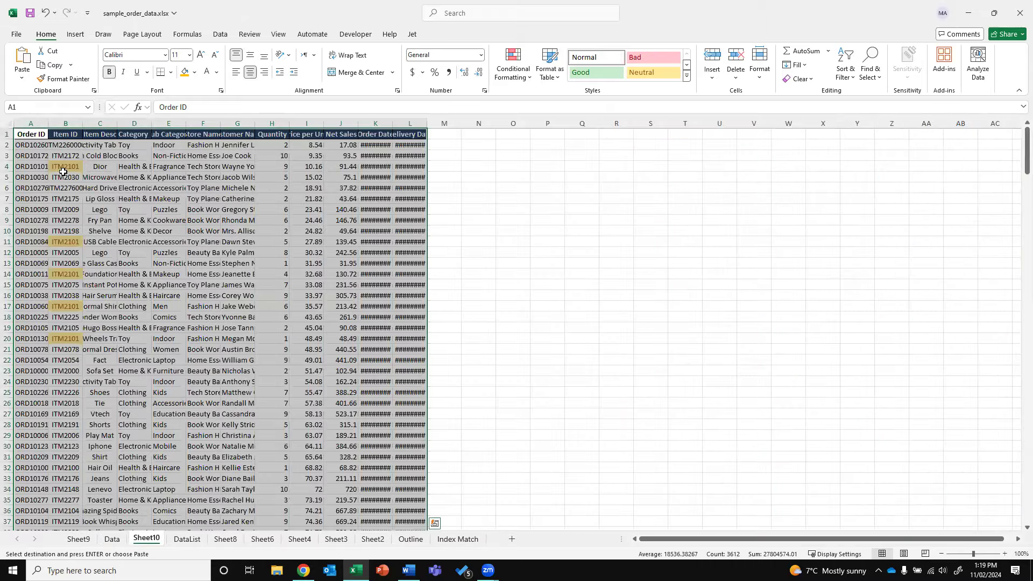
pyautogui.click(76, 34)
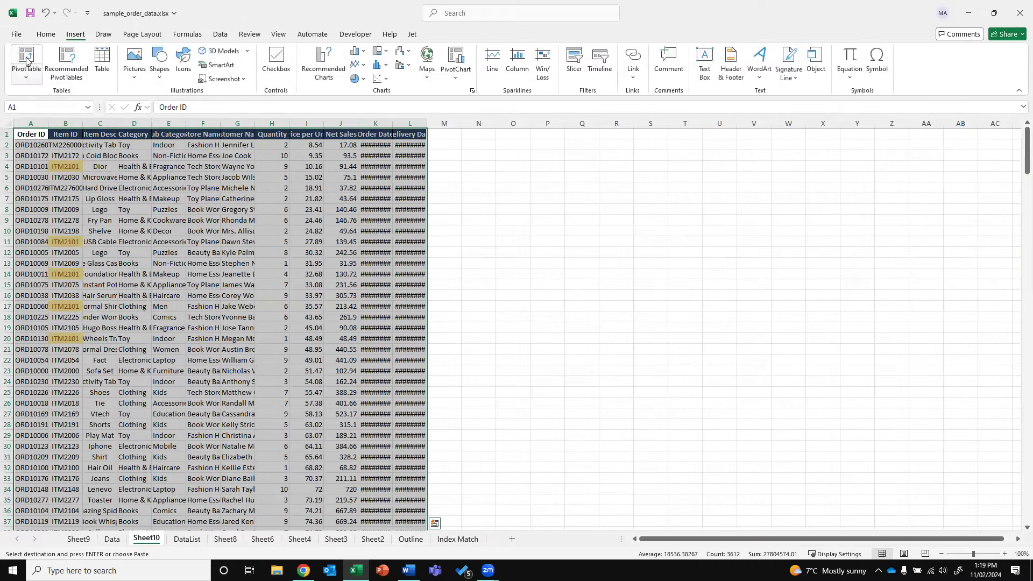
pyautogui.click(25, 58)
pyautogui.click(492, 330)
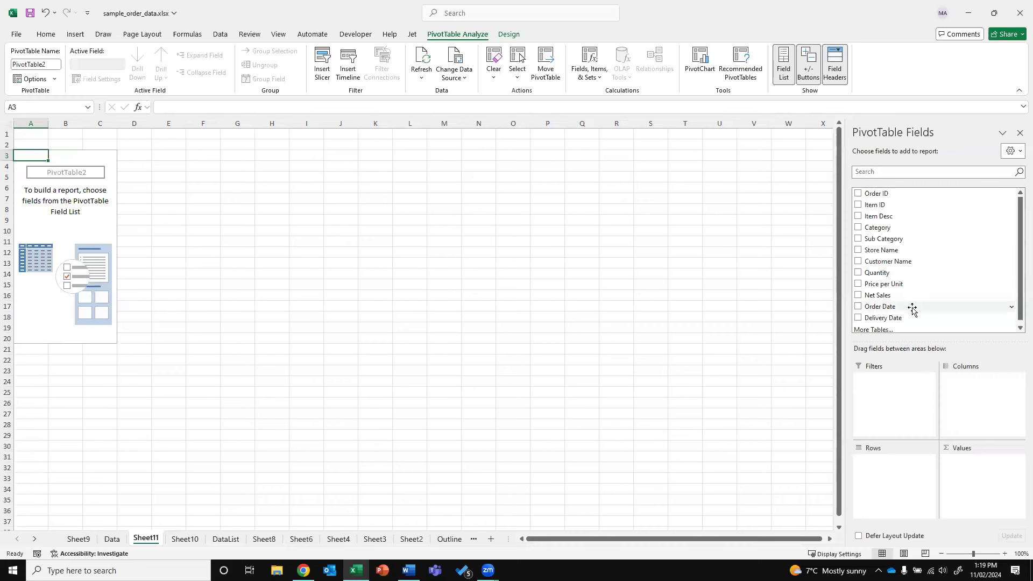
pyautogui.click(230, 539)
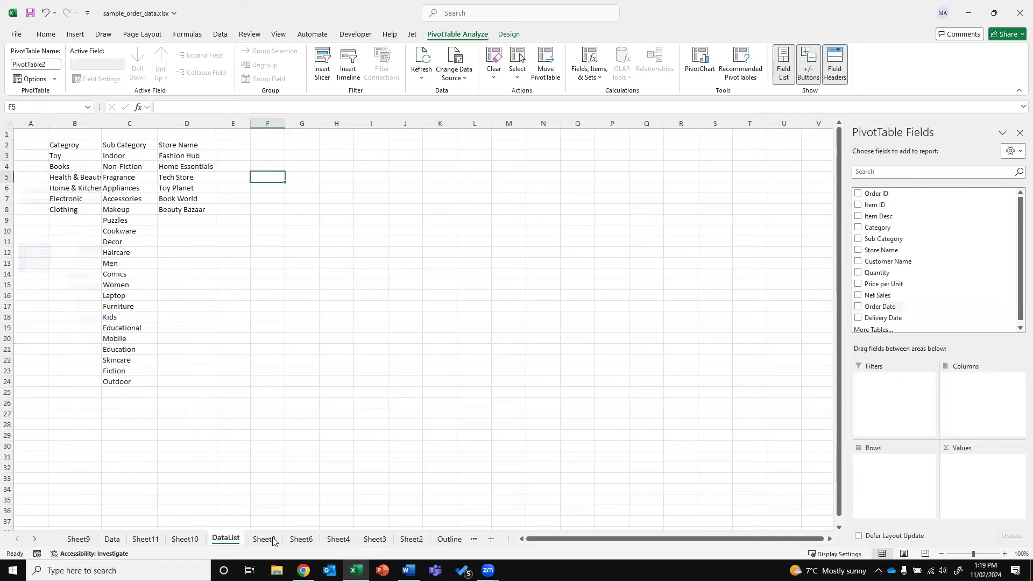
pyautogui.click(111, 538)
pyautogui.click(78, 539)
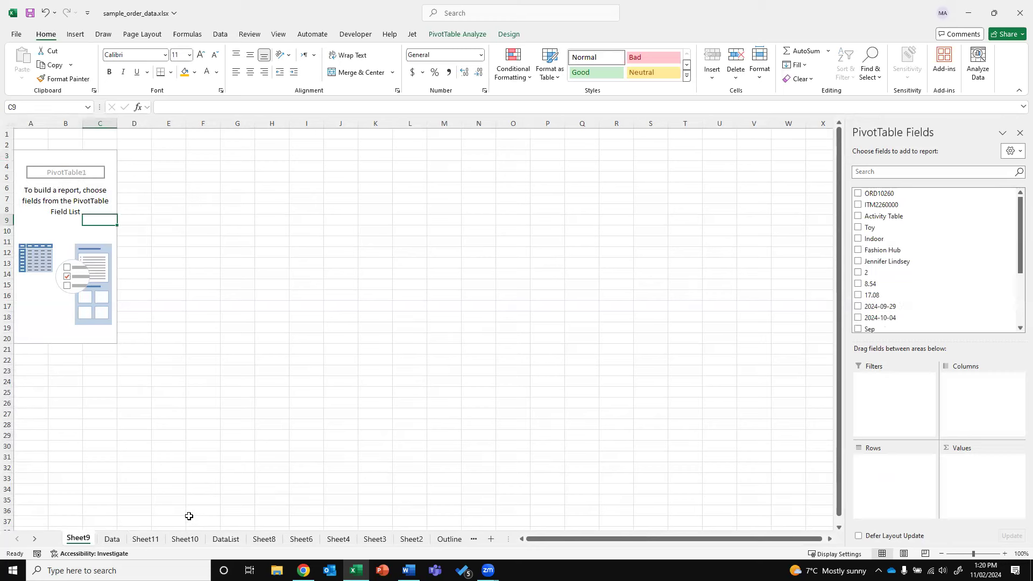
pyautogui.click(145, 539)
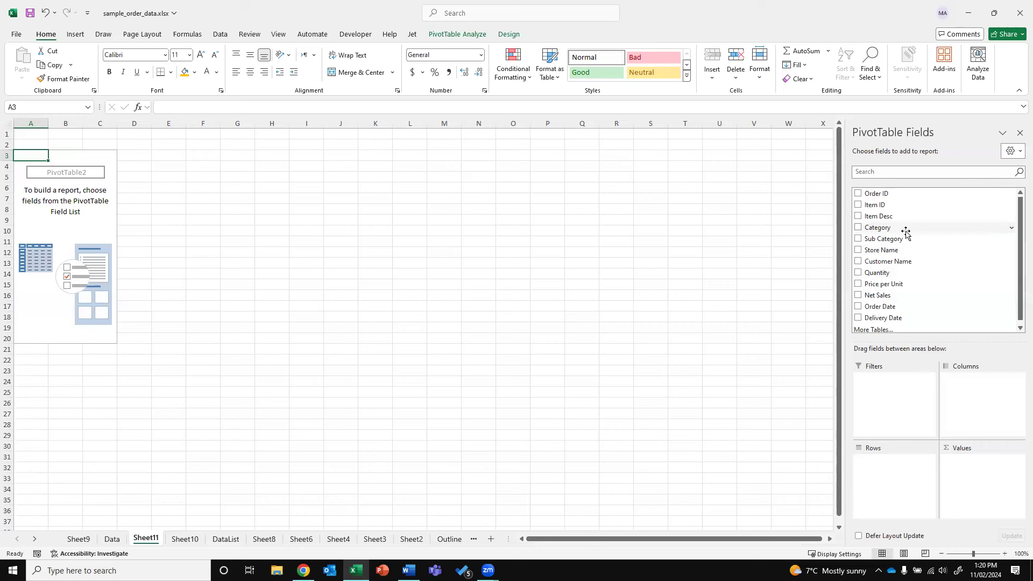
# Put Category in Rows and Order Date in Columns, removing the Days (Order Date) field
pyautogui.moveTo(905, 231); pyautogui.dragTo(898, 482)
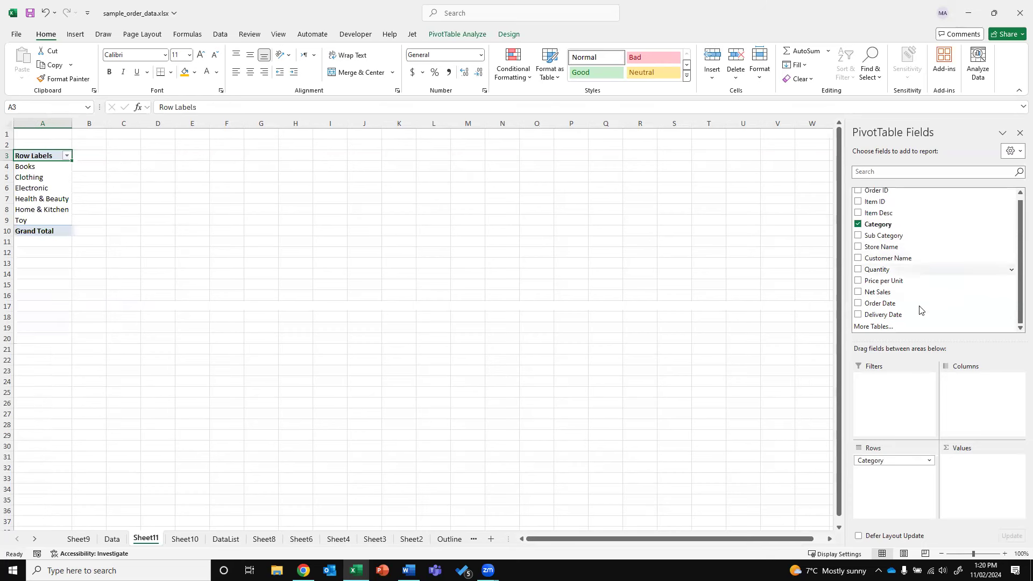
pyautogui.moveTo(900, 309); pyautogui.dragTo(961, 386)
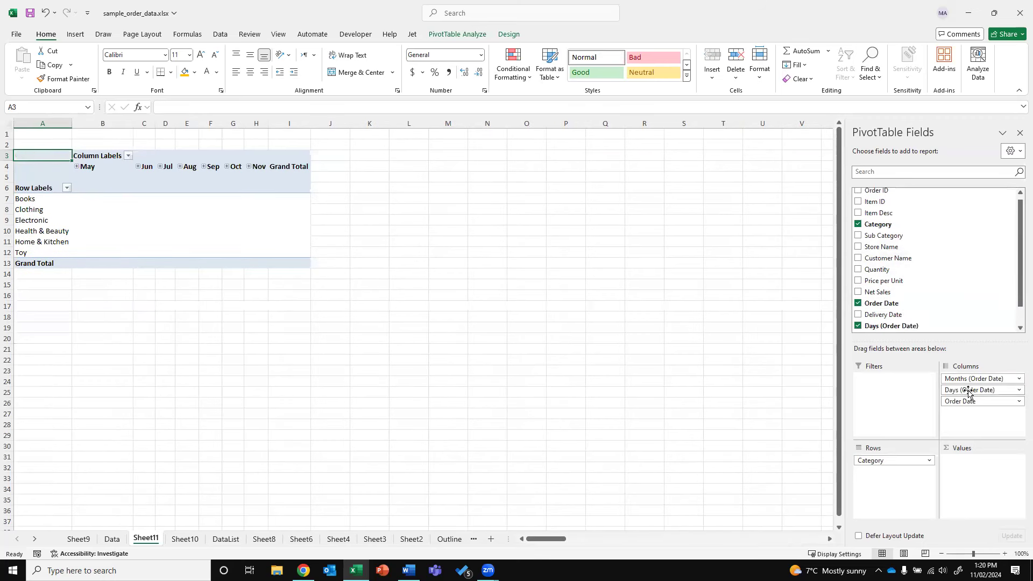
pyautogui.click(966, 390)
pyautogui.click(972, 502)
pyautogui.click(970, 390)
# Keep only months in Columns, add Sum of Net Sales, and format it comma-separated without decimals
pyautogui.click(972, 502)
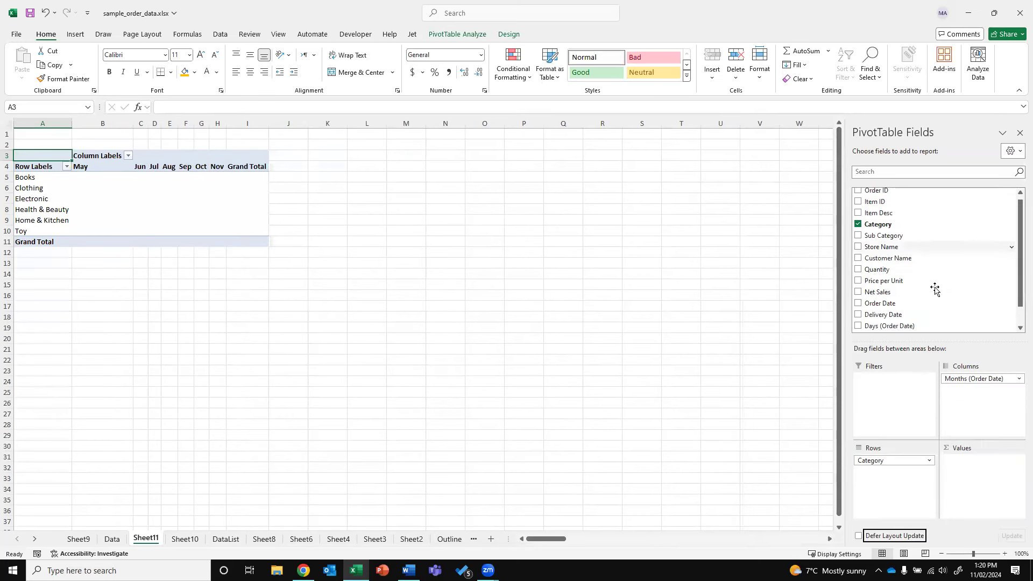
pyautogui.moveTo(905, 295); pyautogui.dragTo(968, 477)
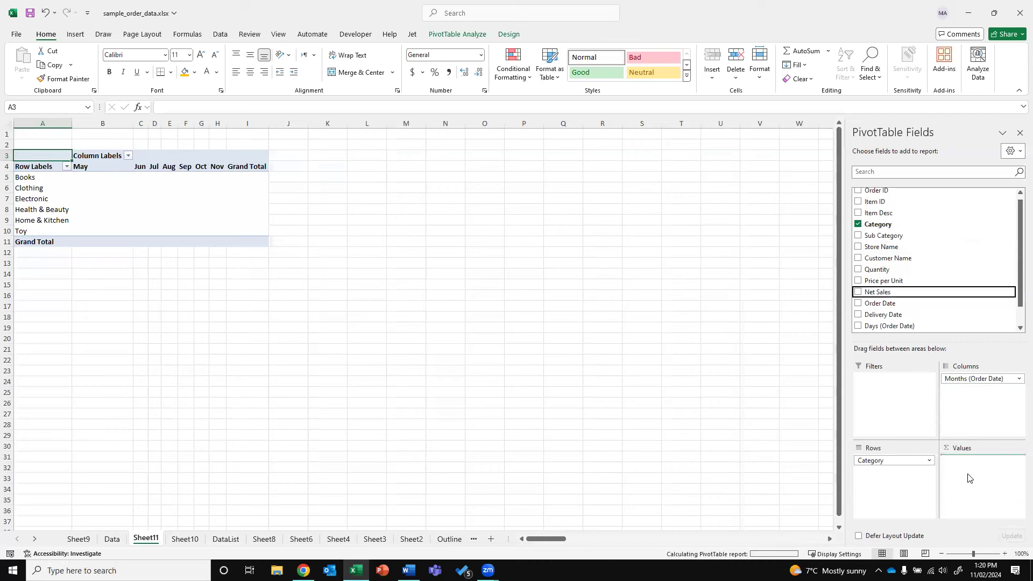
pyautogui.moveTo(125, 181); pyautogui.dragTo(357, 241)
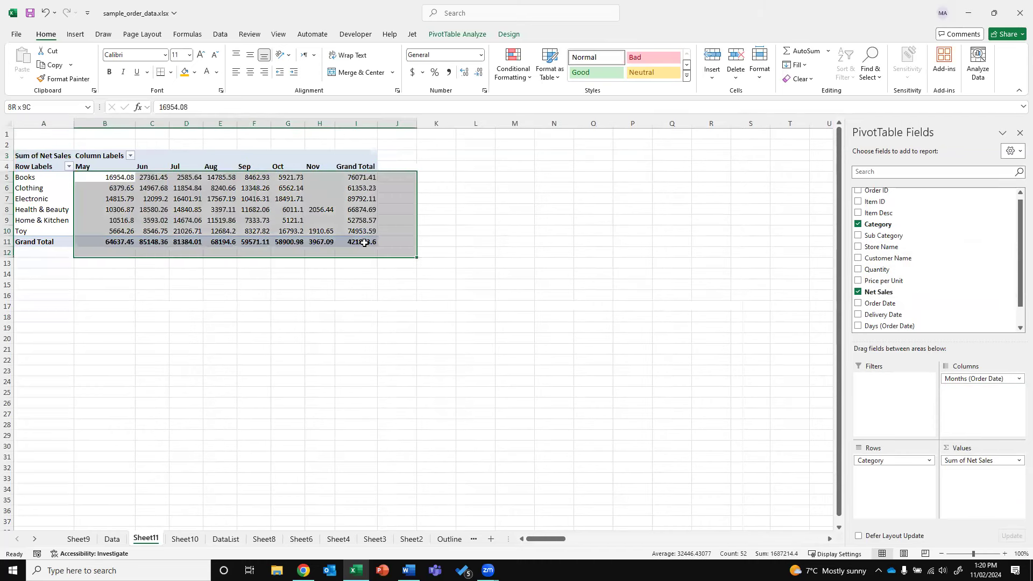
pyautogui.click(448, 72)
pyautogui.click(478, 71)
pyautogui.click(478, 72)
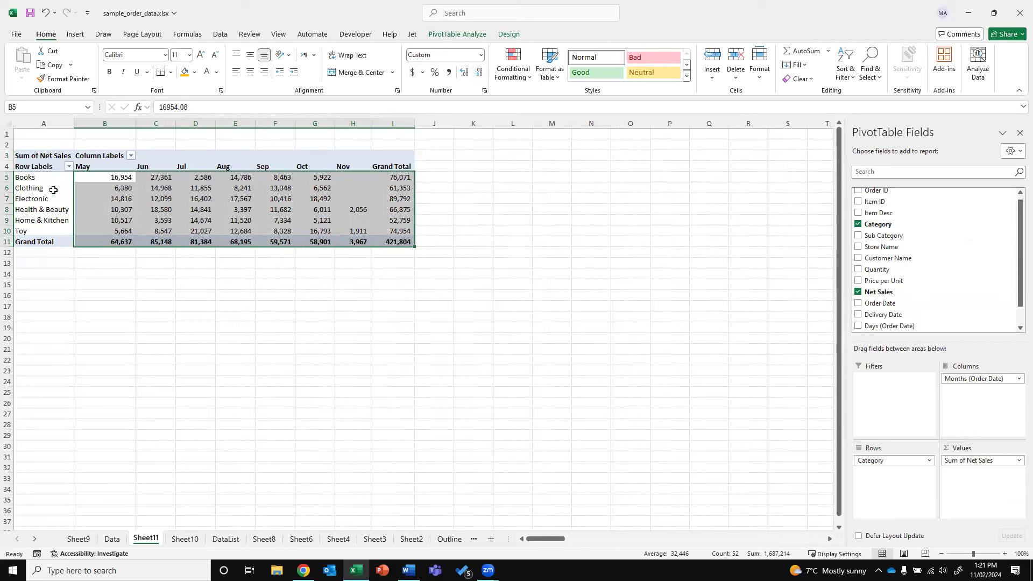
# Review the Health & Beauty, Books and grand total net sales values
pyautogui.moveTo(95, 206); pyautogui.dragTo(356, 207)
pyautogui.moveTo(400, 178); pyautogui.dragTo(400, 226)
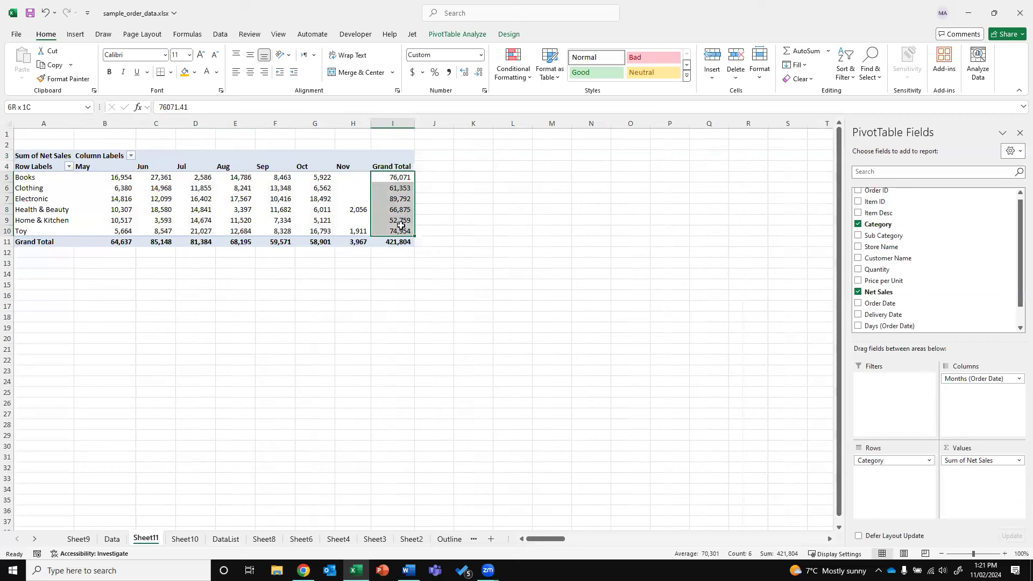
pyautogui.click(356, 175)
pyautogui.moveTo(109, 242); pyautogui.dragTo(363, 237)
pyautogui.click(275, 209)
pyautogui.moveTo(181, 230)
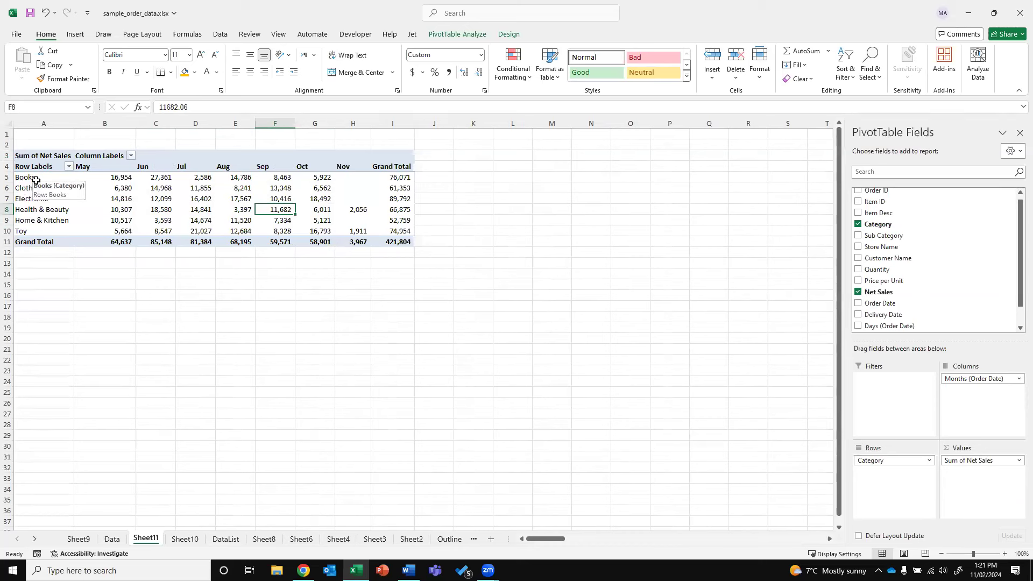
# Nest Sub Category under Category in the pivot rows and check the Education and Fiction totals
pyautogui.moveTo(892, 236); pyautogui.dragTo(891, 473)
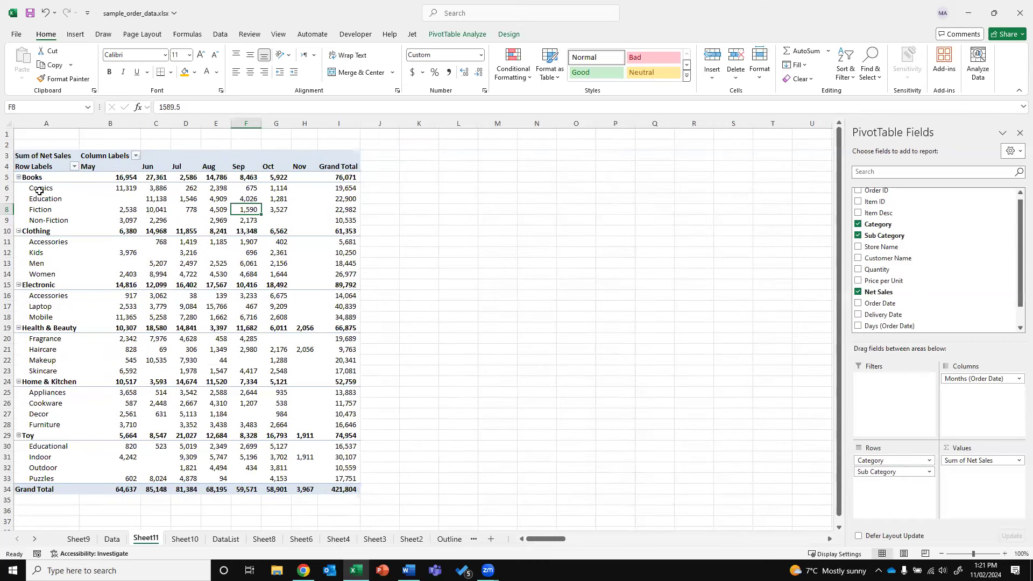
pyautogui.click(350, 200)
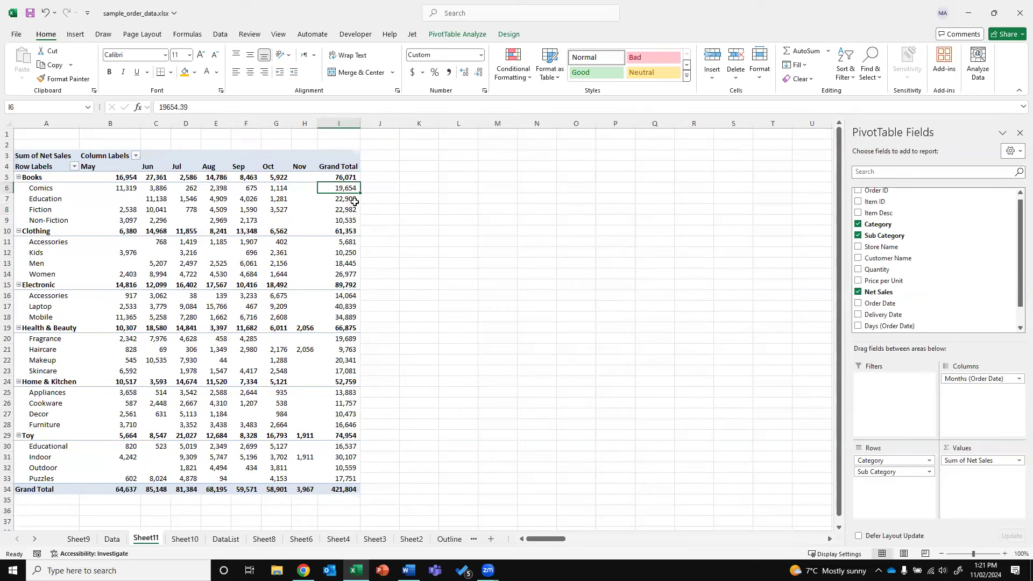
pyautogui.click(352, 211)
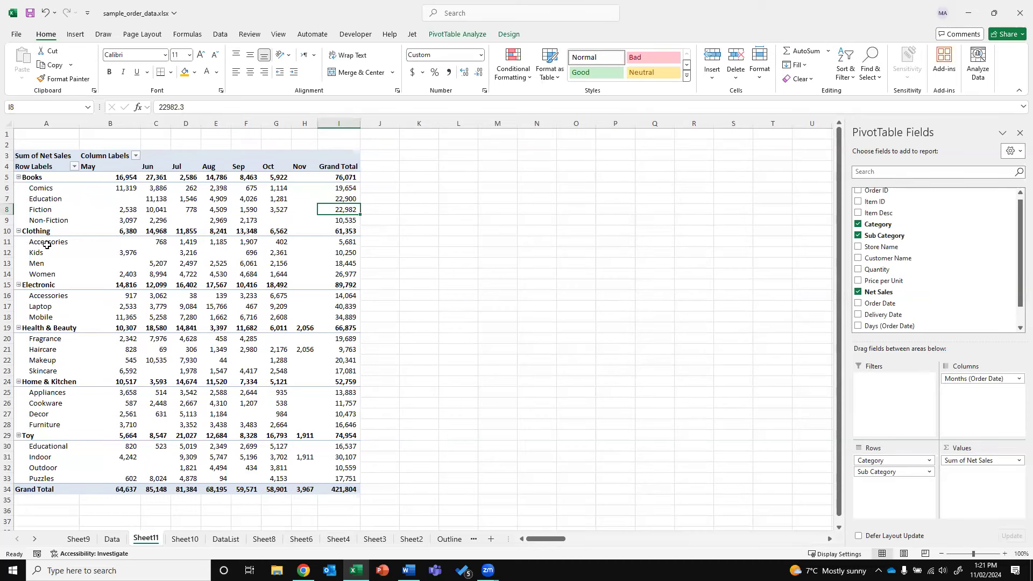
# Collapse all categories, including Electronic and Home & Kitchen, to single monthly total rows
pyautogui.rightClick(25, 178)
pyautogui.moveTo(77, 323)
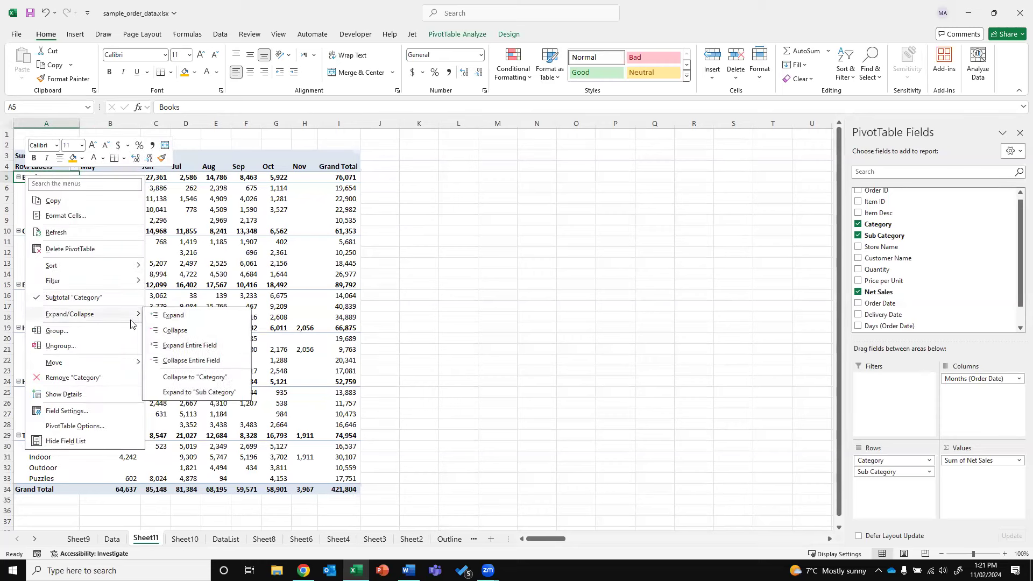
pyautogui.click(224, 361)
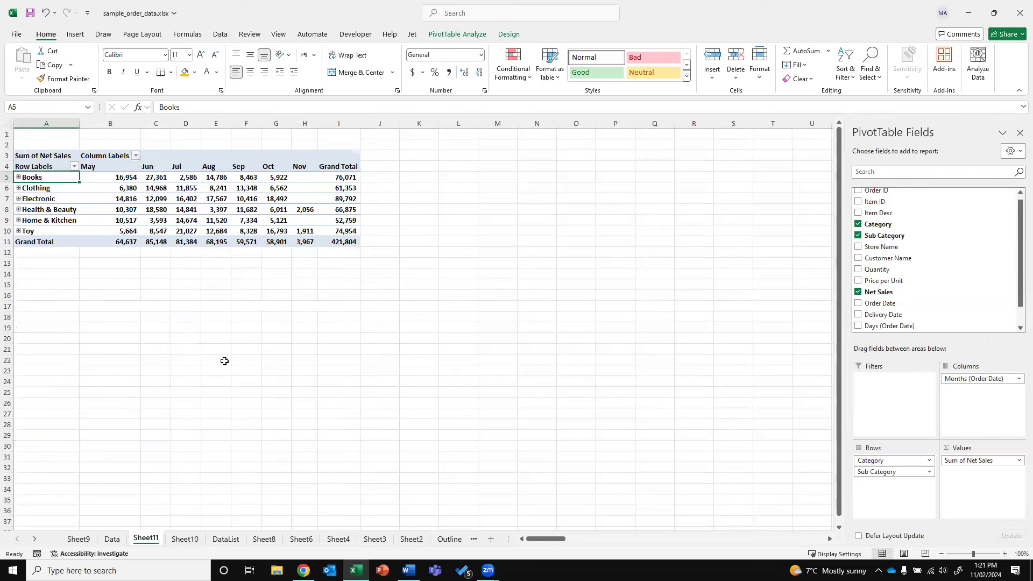
pyautogui.click(18, 199)
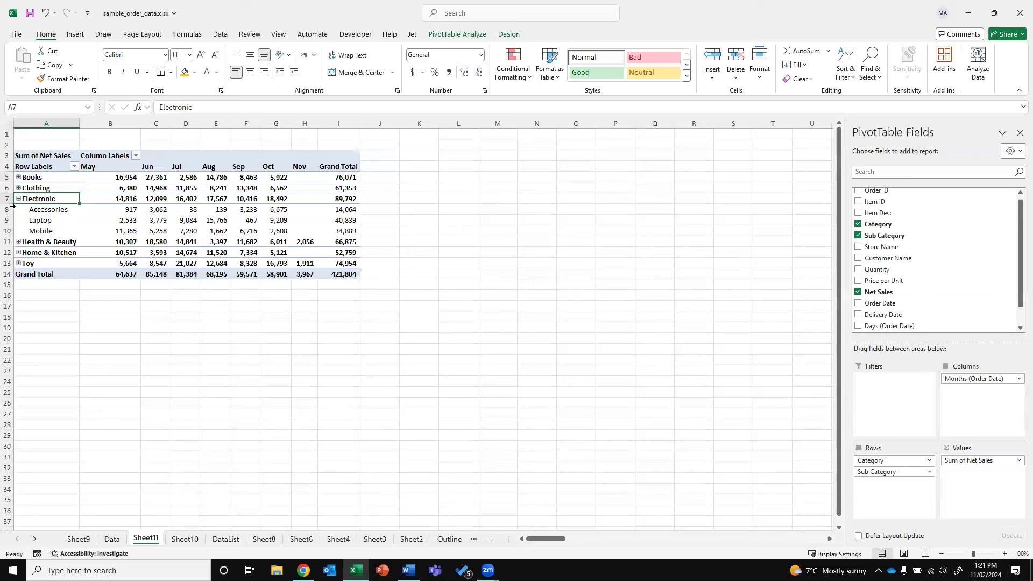
pyautogui.click(18, 199)
pyautogui.click(18, 220)
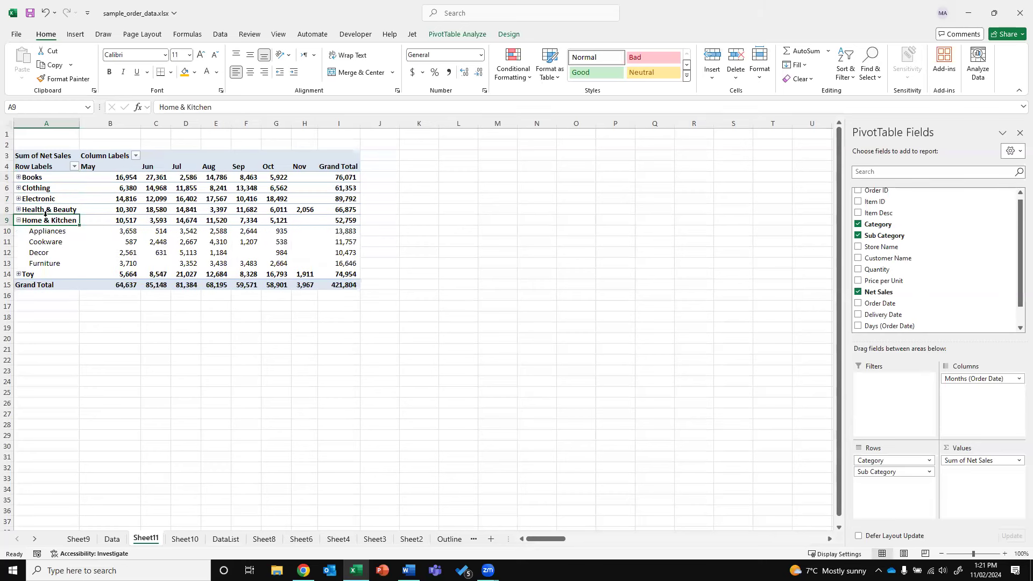
pyautogui.click(19, 220)
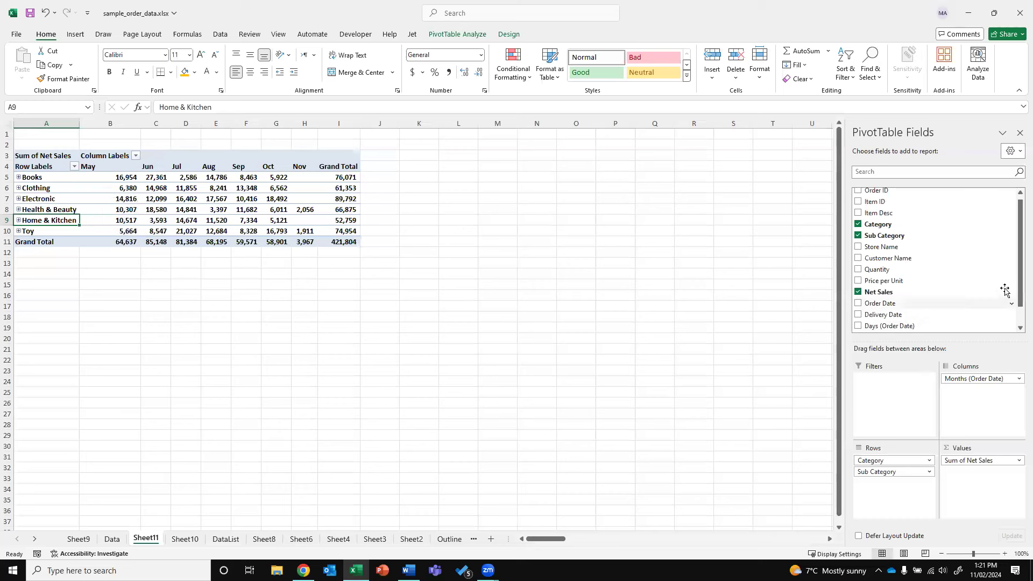
# Add Store Name as a report filter and filter the pivot to Tech Store
pyautogui.moveTo(1016, 283); pyautogui.dragTo(1016, 299)
pyautogui.moveTo(880, 223); pyautogui.dragTo(893, 382)
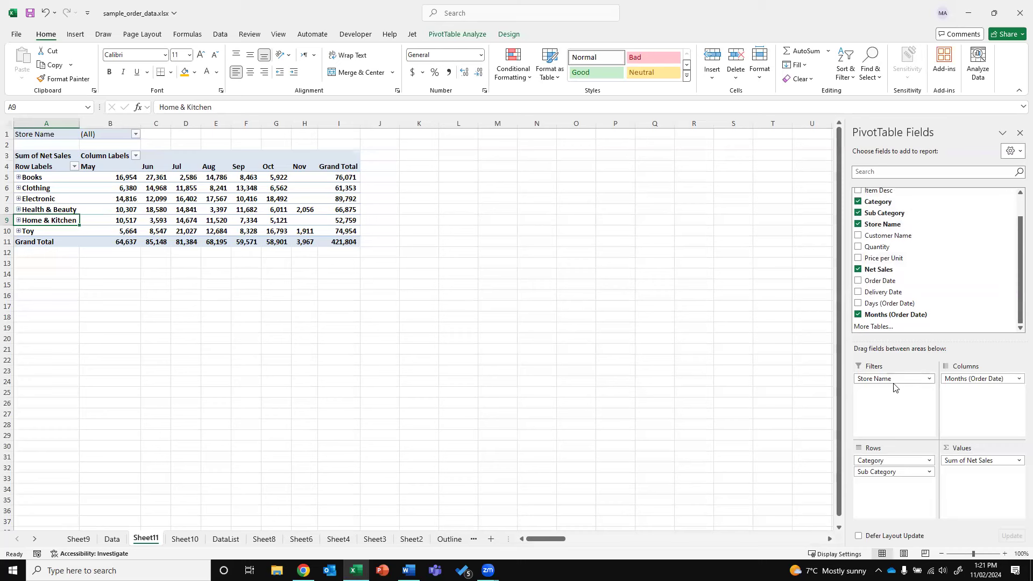
pyautogui.click(135, 134)
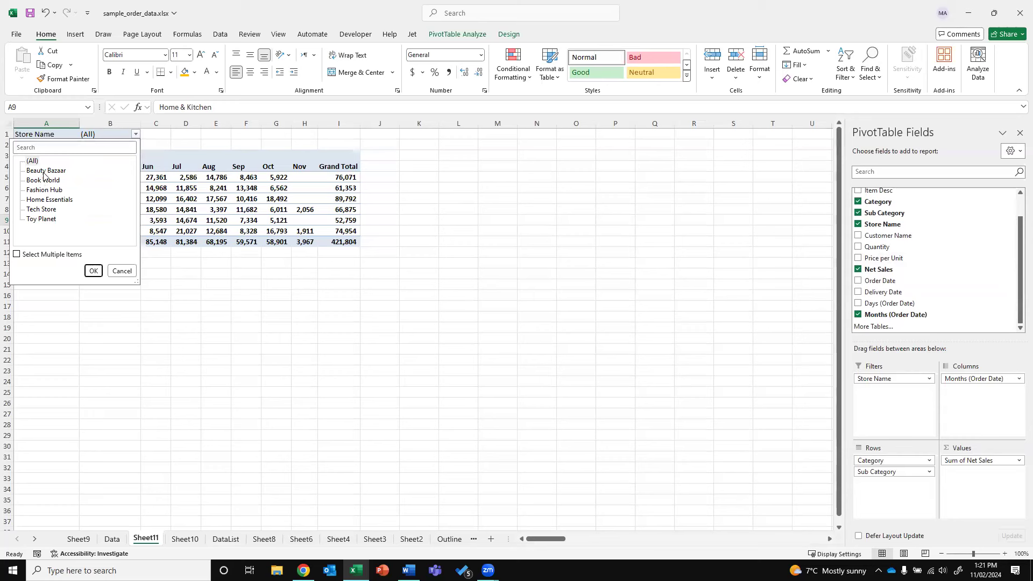
pyautogui.click(40, 210)
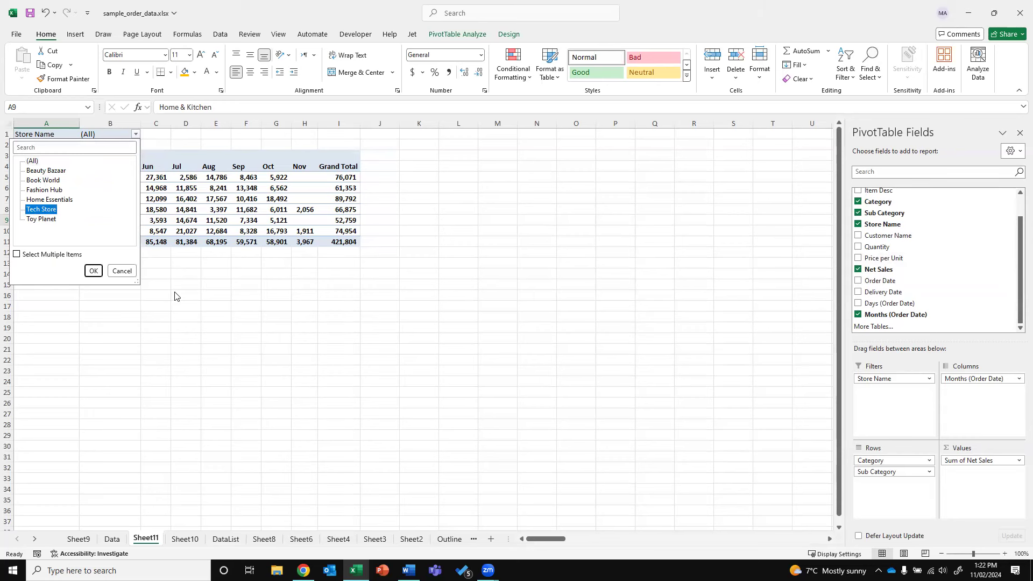
pyautogui.click(93, 271)
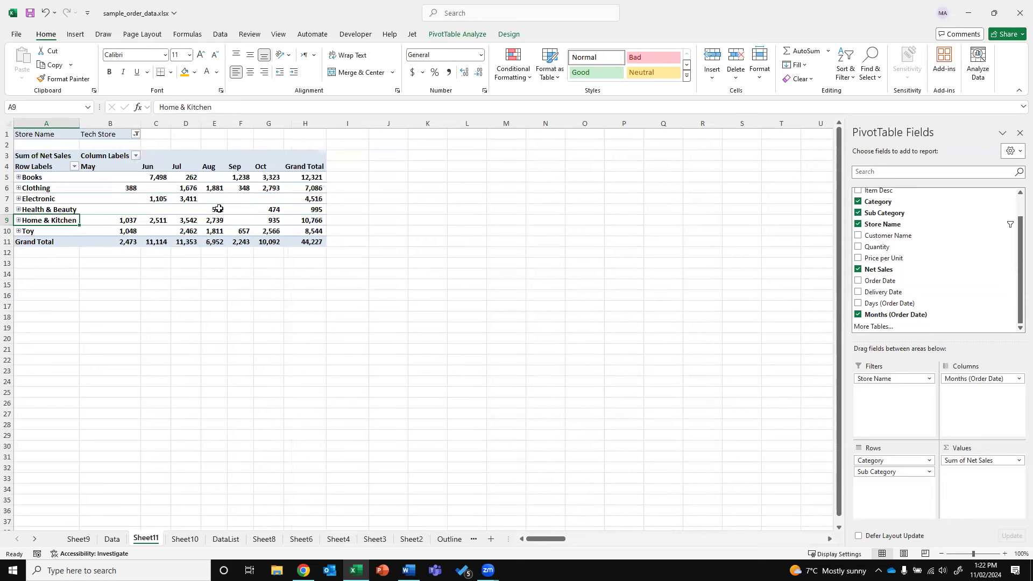
# Allow multiple stores, add Toy Planet alongside Tech Store, and review Electronic's subcategories
pyautogui.click(136, 134)
pyautogui.click(44, 255)
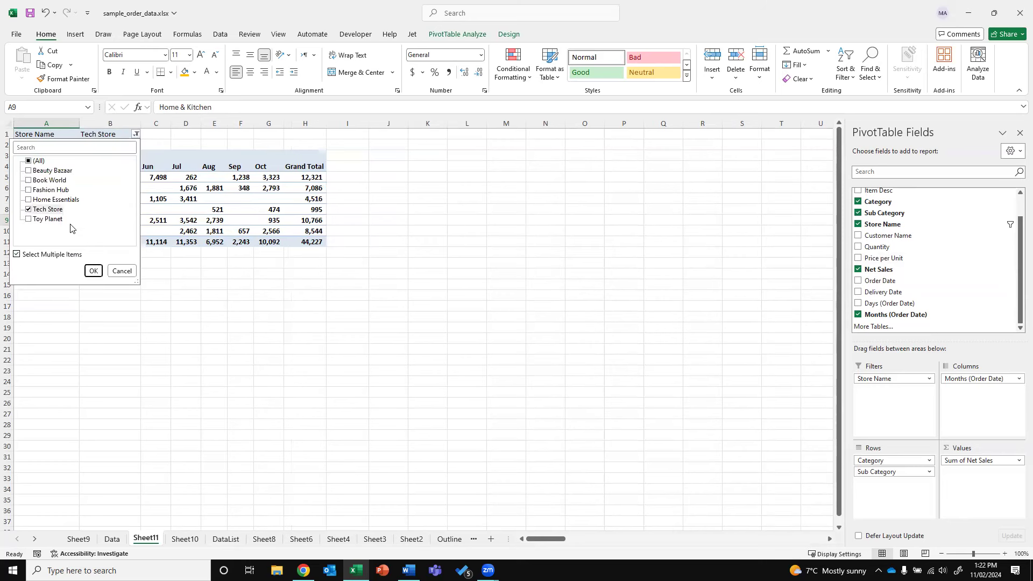
pyautogui.click(31, 220)
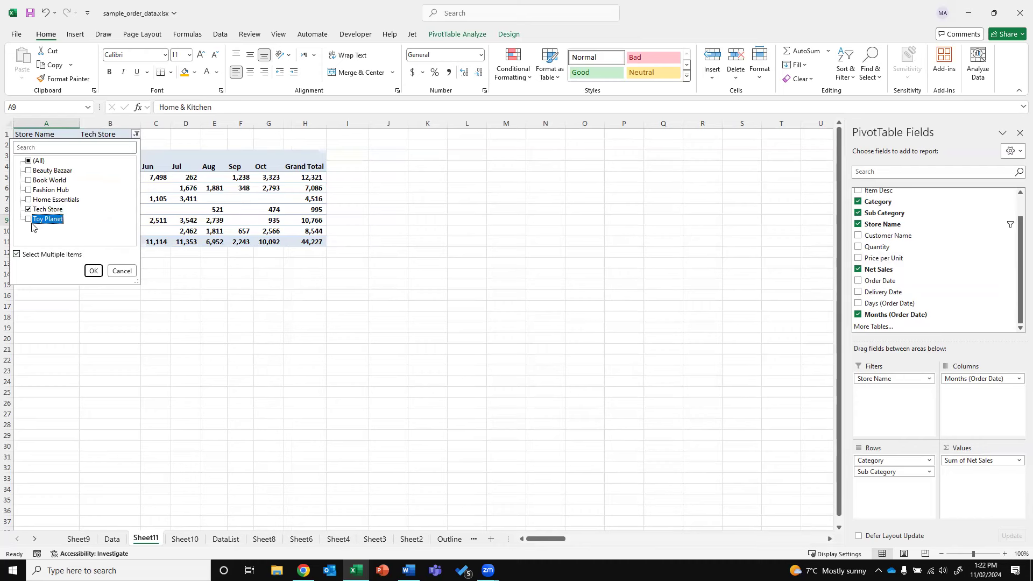
pyautogui.click(91, 270)
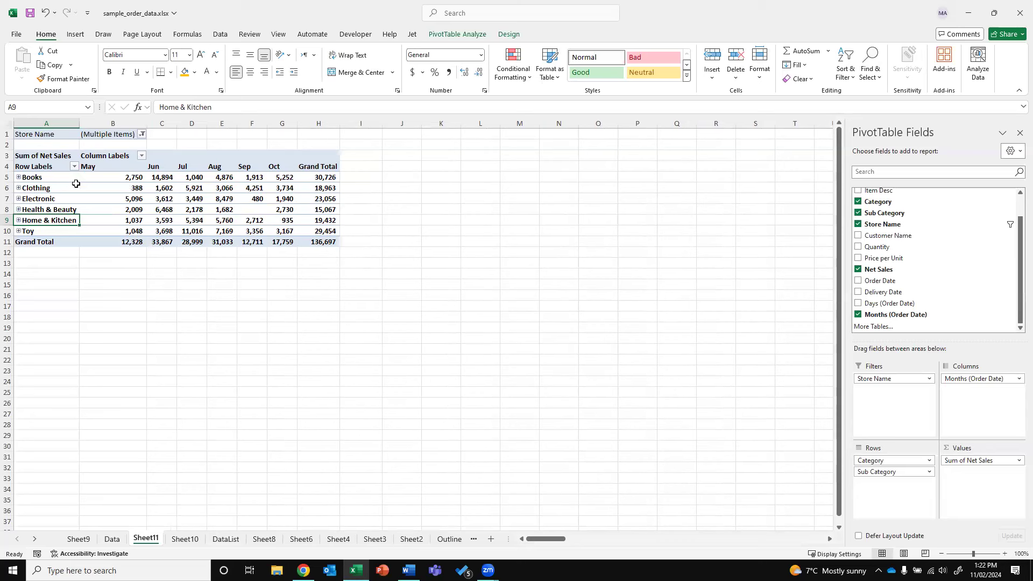
pyautogui.click(17, 199)
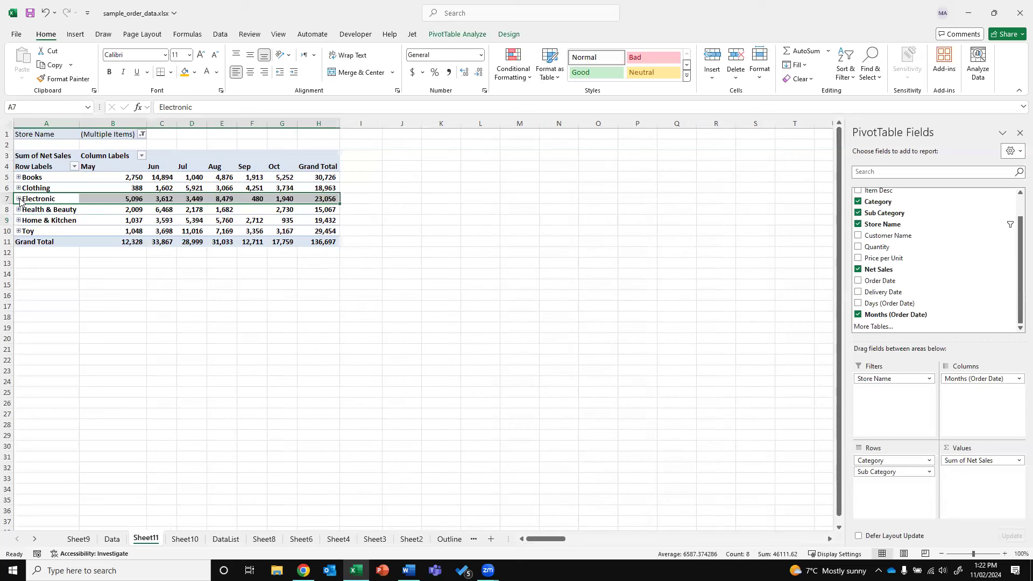
pyautogui.click(100, 241)
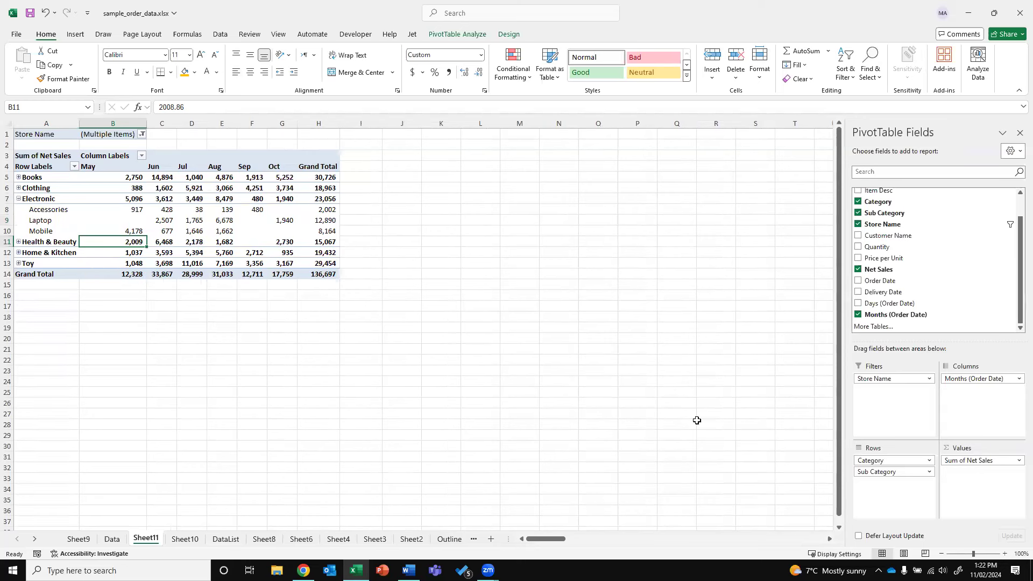
pyautogui.click(18, 199)
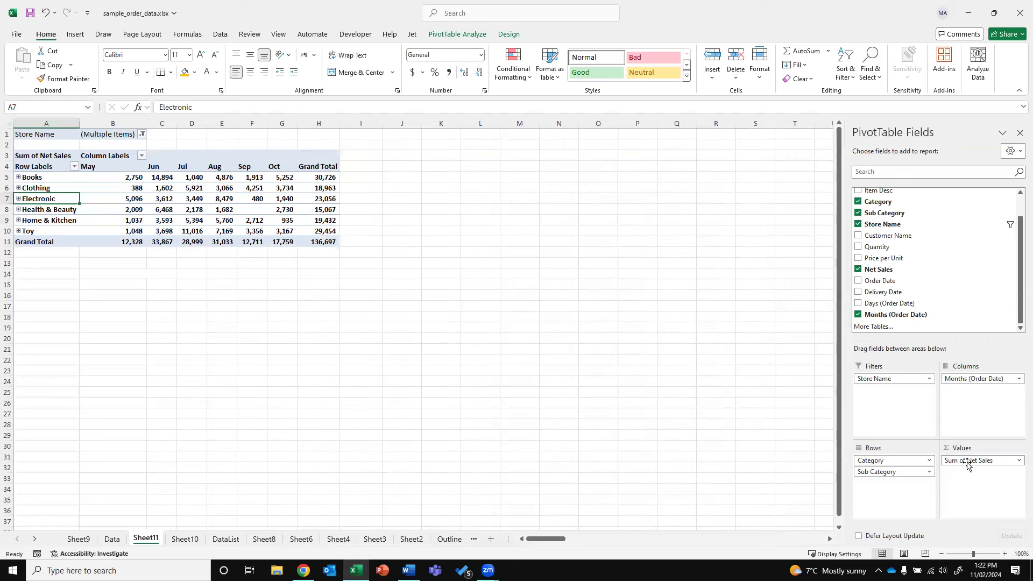
# Replace Sum of Net Sales in the values with a Count of Order ID
pyautogui.click(995, 461)
pyautogui.click(957, 436)
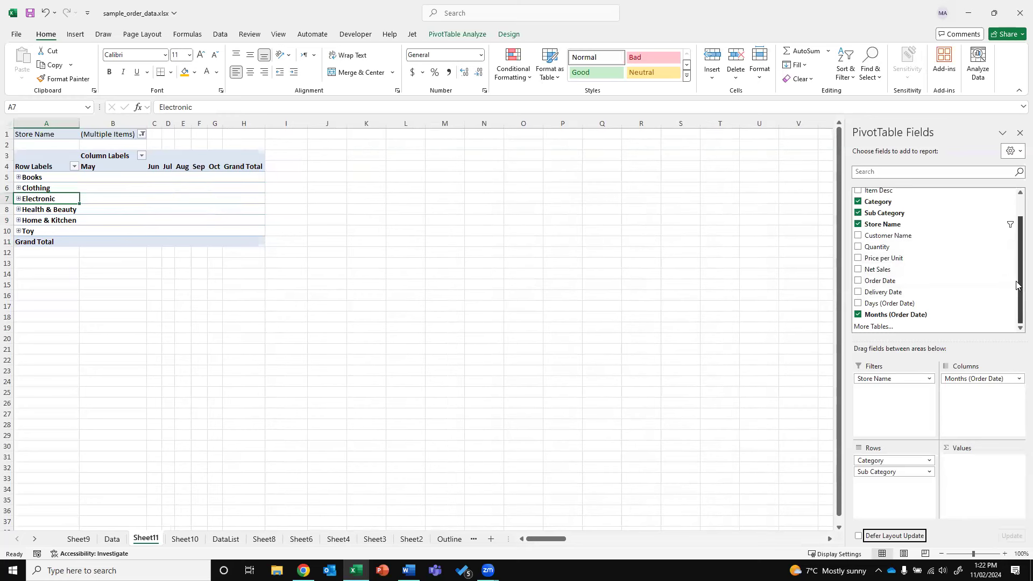
pyautogui.scroll(2, 1016, 249)
pyautogui.moveTo(903, 194); pyautogui.dragTo(977, 492)
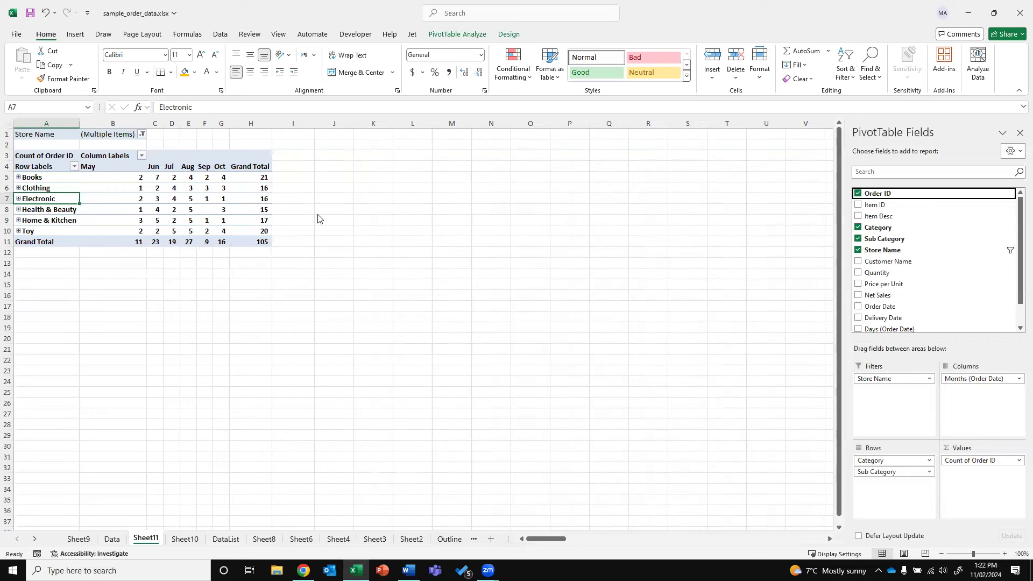
# Switch the Store Name filter from Tech Store and Toy Planet to Fashion Hub only (50 orders)
pyautogui.click(143, 134)
pyautogui.click(35, 209)
pyautogui.click(35, 219)
pyautogui.click(37, 189)
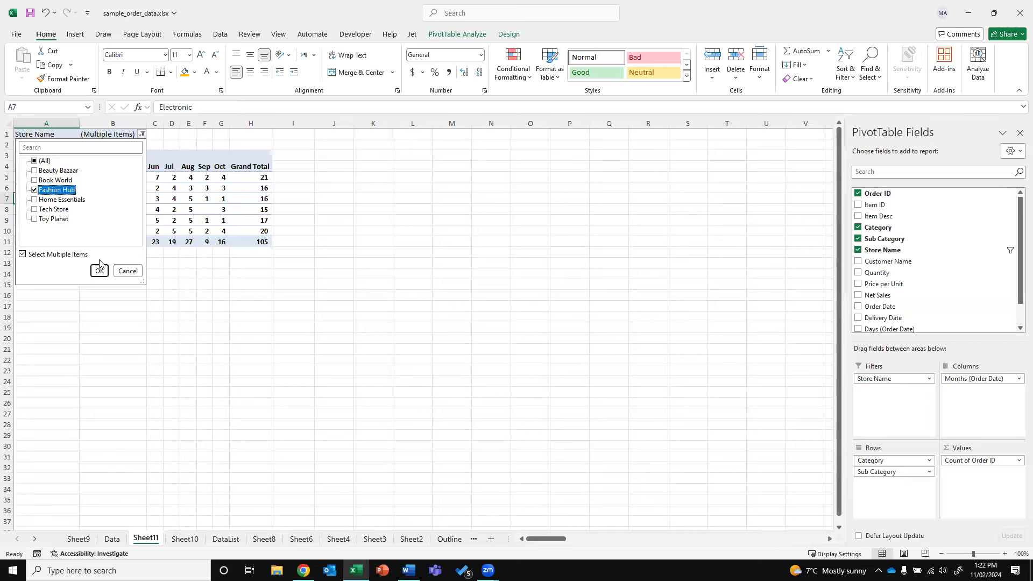
pyautogui.click(99, 270)
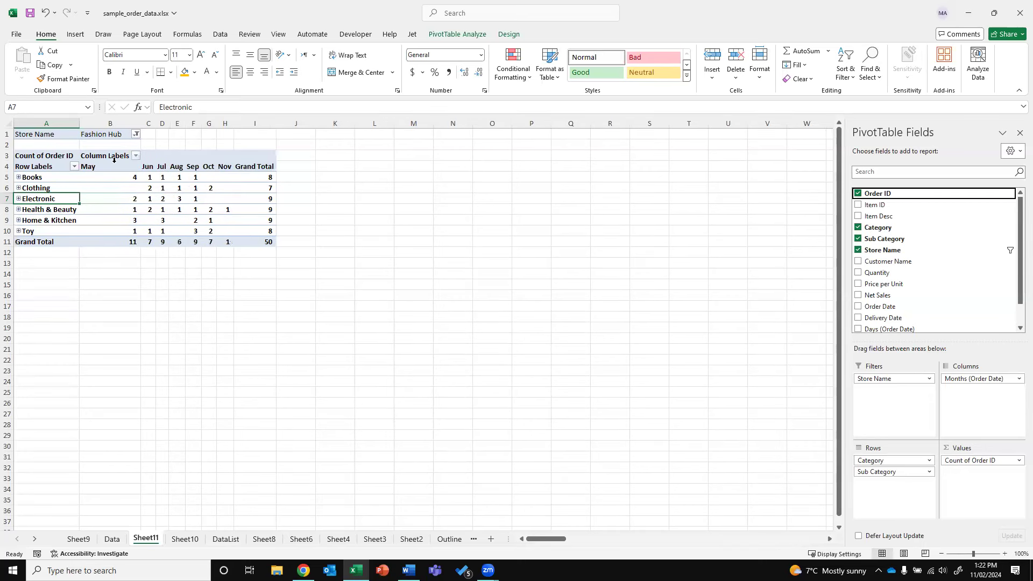
pyautogui.click(270, 243)
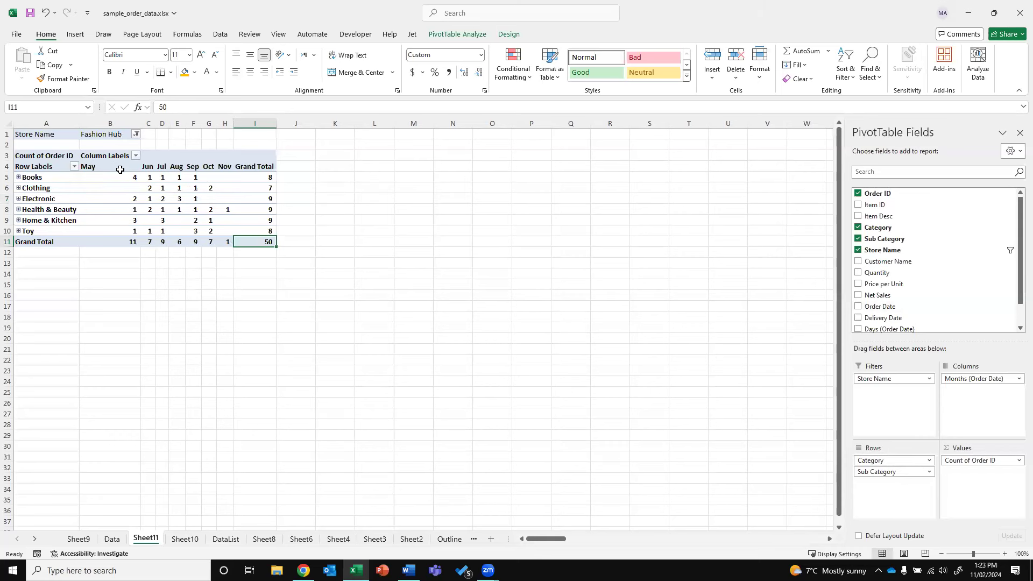
# Put months May–Nov in rows and categories in columns, dropping Sub Category and the Order ID count
pyautogui.moveTo(965, 379)
pyautogui.mouseDown()
pyautogui.moveTo(902, 471)
pyautogui.moveTo(968, 416)
pyautogui.moveTo(973, 380)
pyautogui.mouseUp()
pyautogui.click(909, 471)
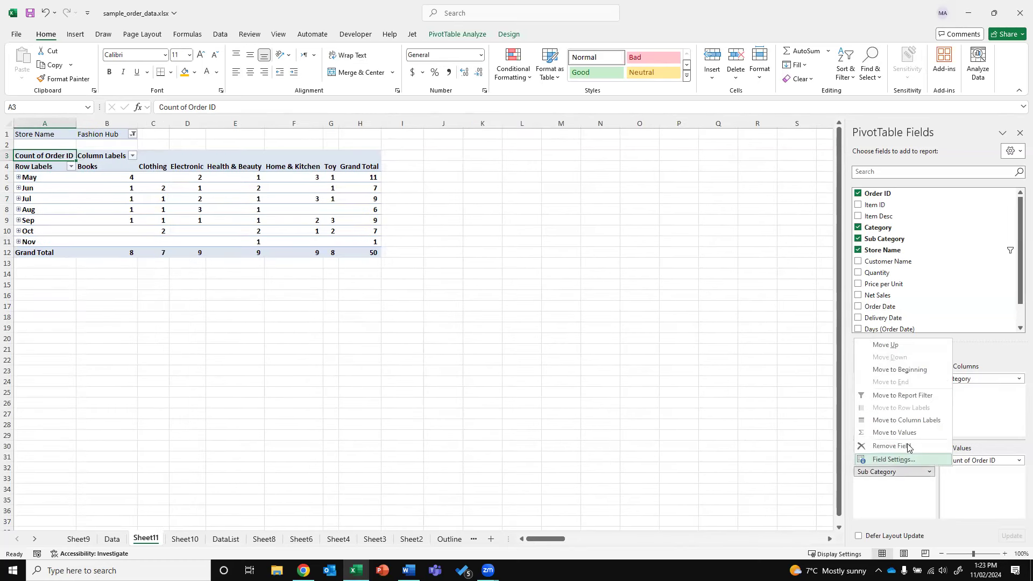
pyautogui.click(887, 444)
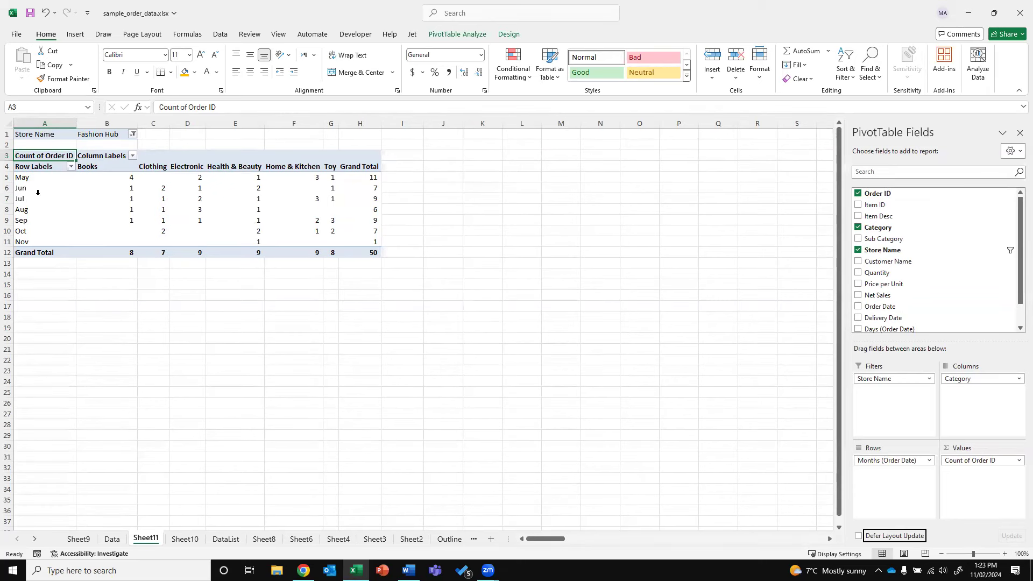
pyautogui.moveTo(1019, 279); pyautogui.dragTo(1016, 220)
pyautogui.click(978, 464)
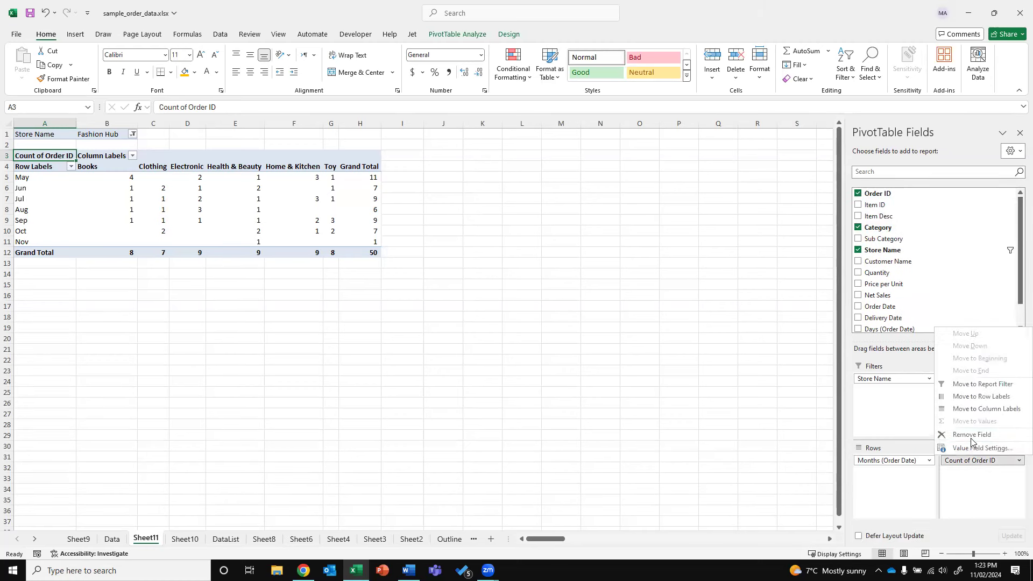
pyautogui.click(973, 435)
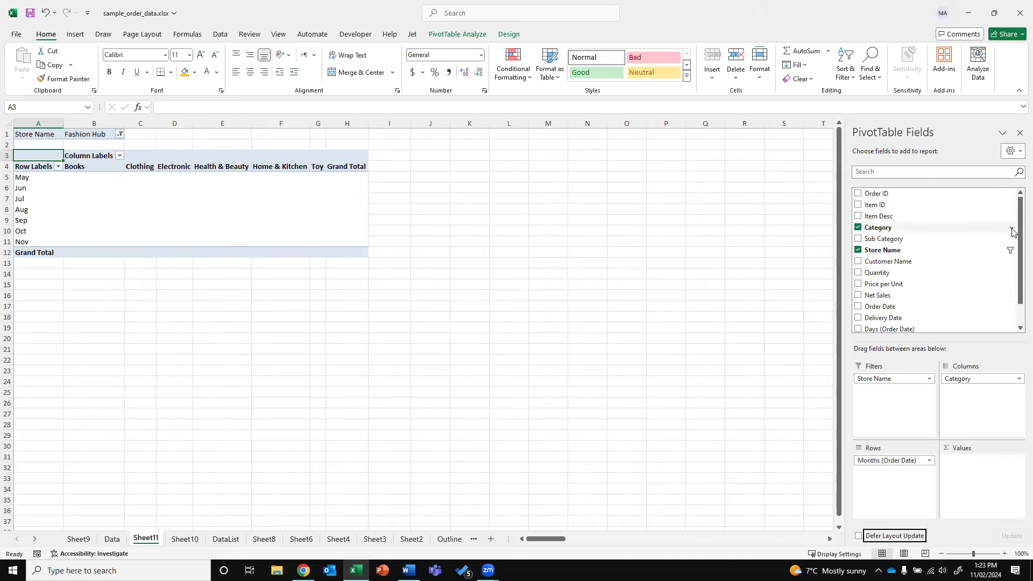
# Add Quantity and Net Sales as value columns and move Category into the report filters
pyautogui.moveTo(1018, 278); pyautogui.dragTo(1018, 314)
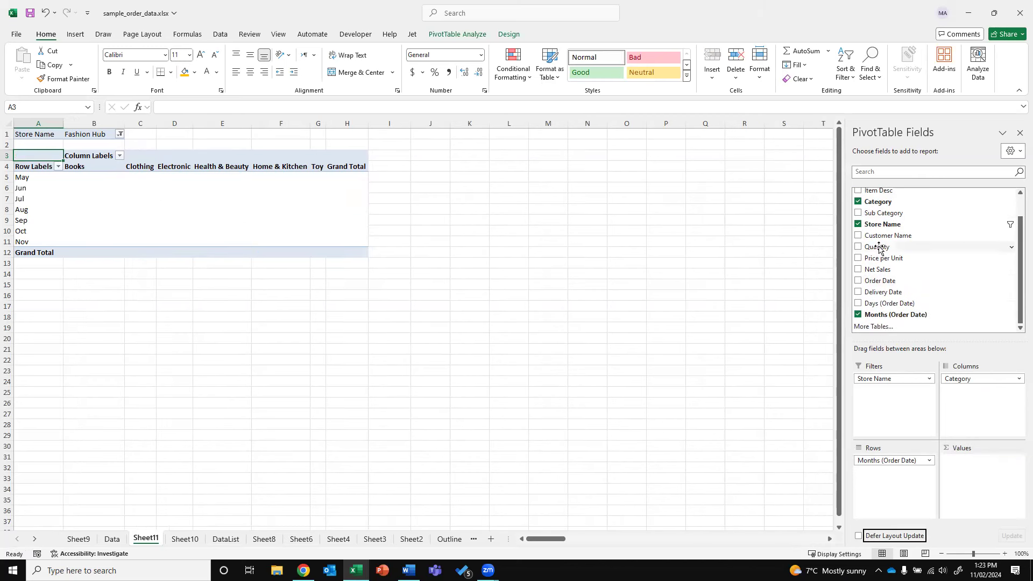
pyautogui.moveTo(879, 247); pyautogui.dragTo(952, 482)
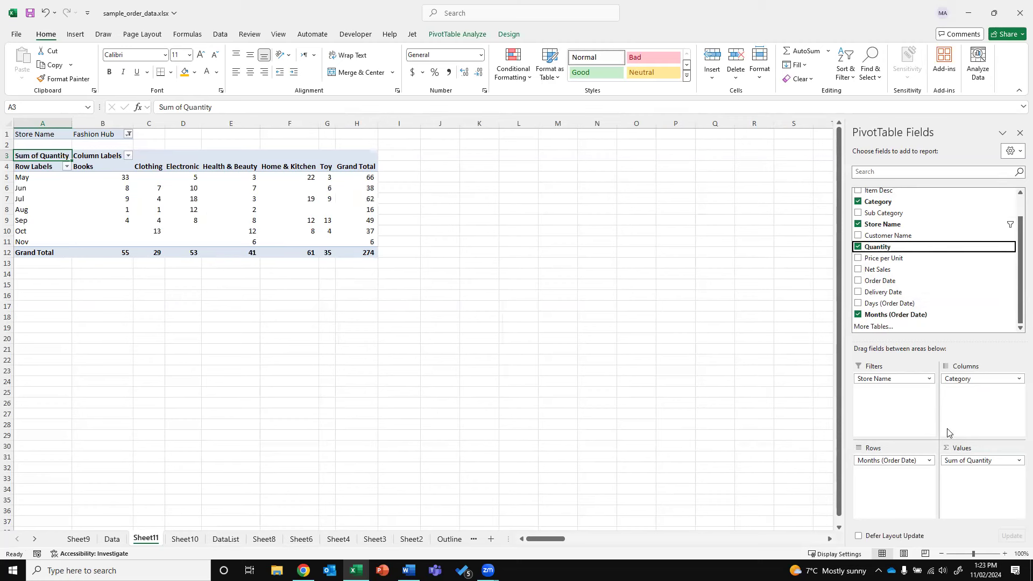
pyautogui.moveTo(963, 378); pyautogui.dragTo(946, 391)
pyautogui.moveTo(897, 398); pyautogui.dragTo(906, 422)
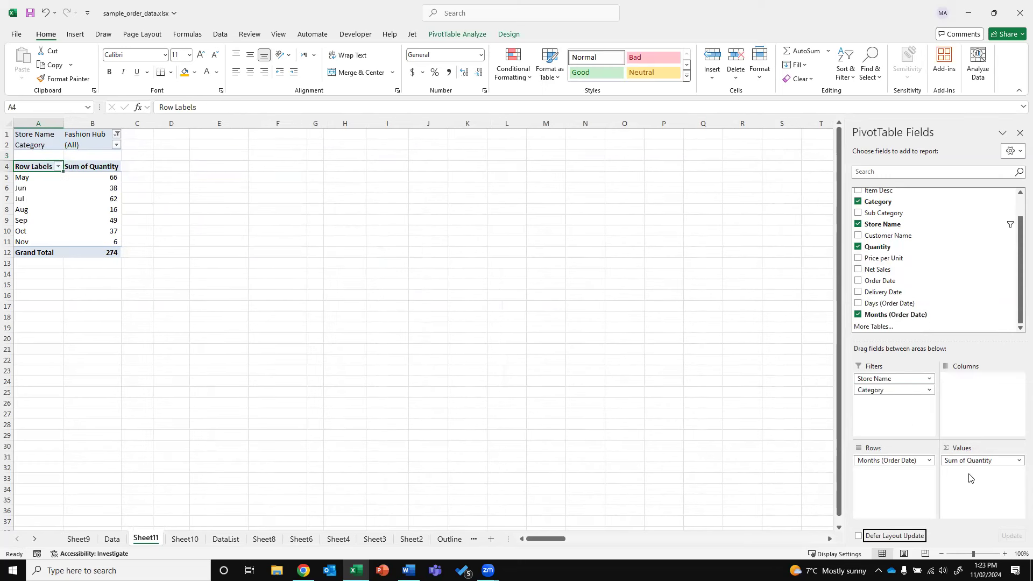
pyautogui.moveTo(906, 274); pyautogui.dragTo(982, 471)
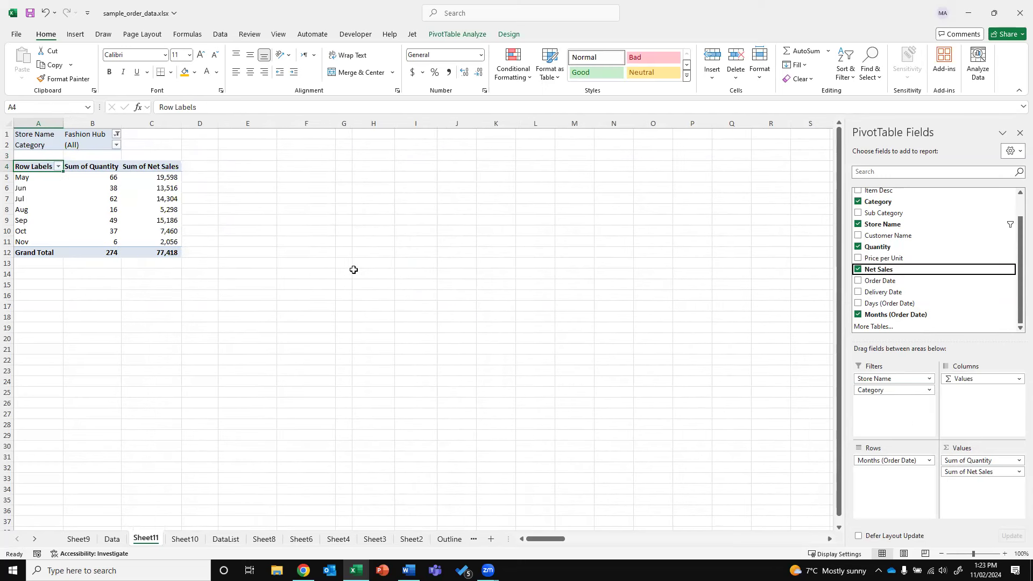
pyautogui.click(98, 180)
pyautogui.moveTo(127, 198)
pyautogui.click(144, 178)
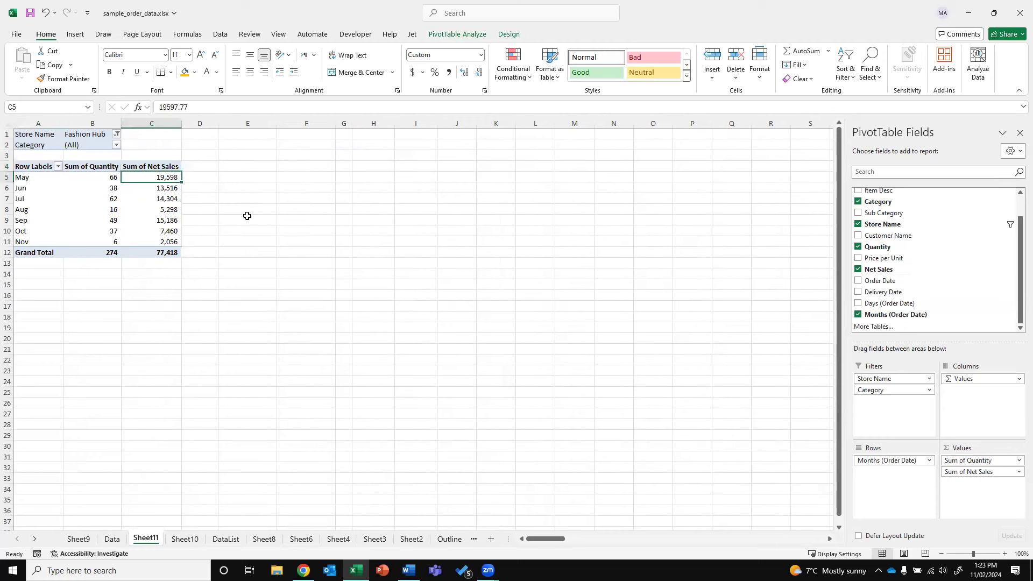
# Set the Category filter to Books, giving 55 units and 13,786 net sales
pyautogui.click(95, 143)
pyautogui.click(116, 145)
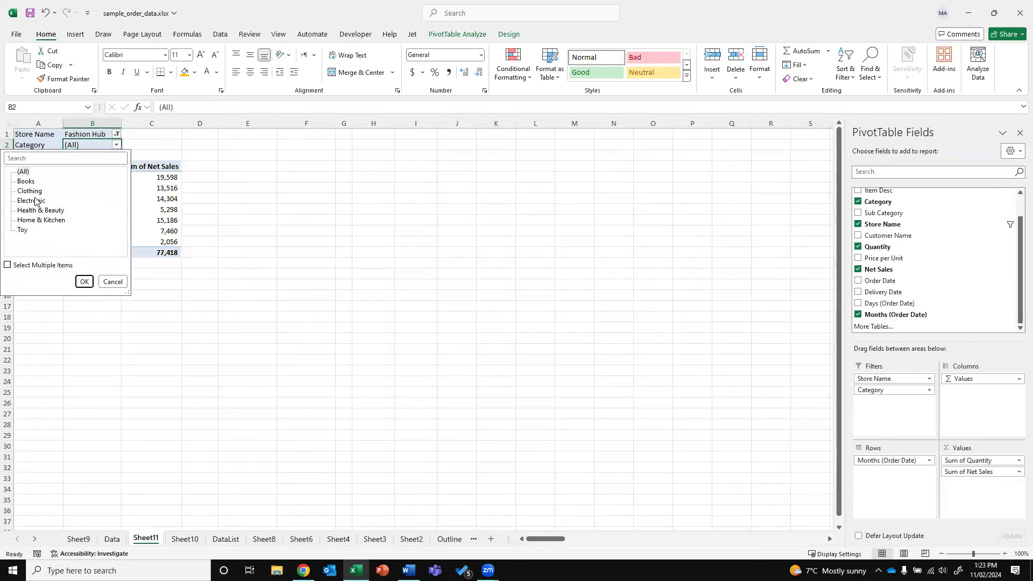
pyautogui.click(26, 181)
pyautogui.click(85, 281)
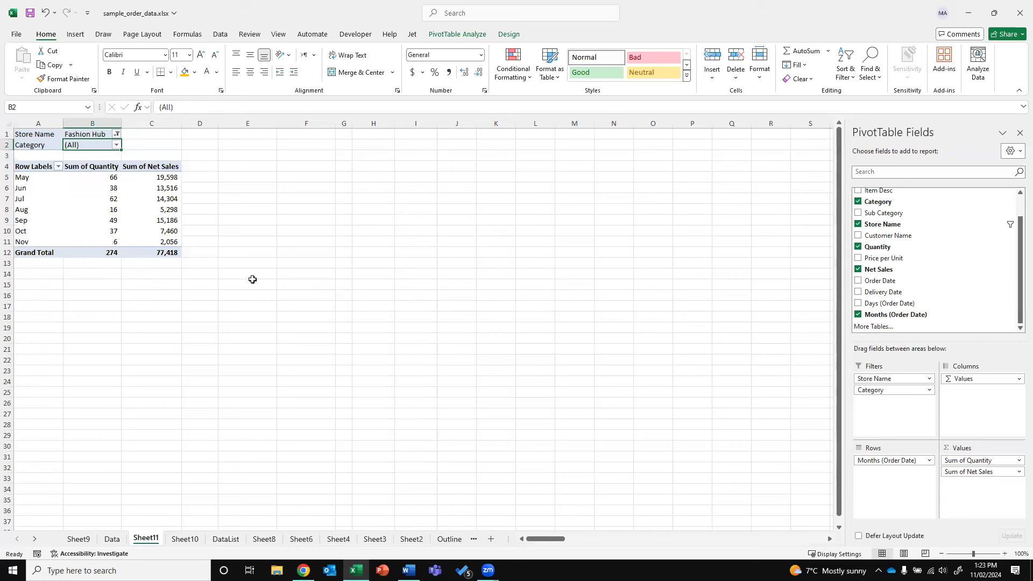
pyautogui.click(86, 135)
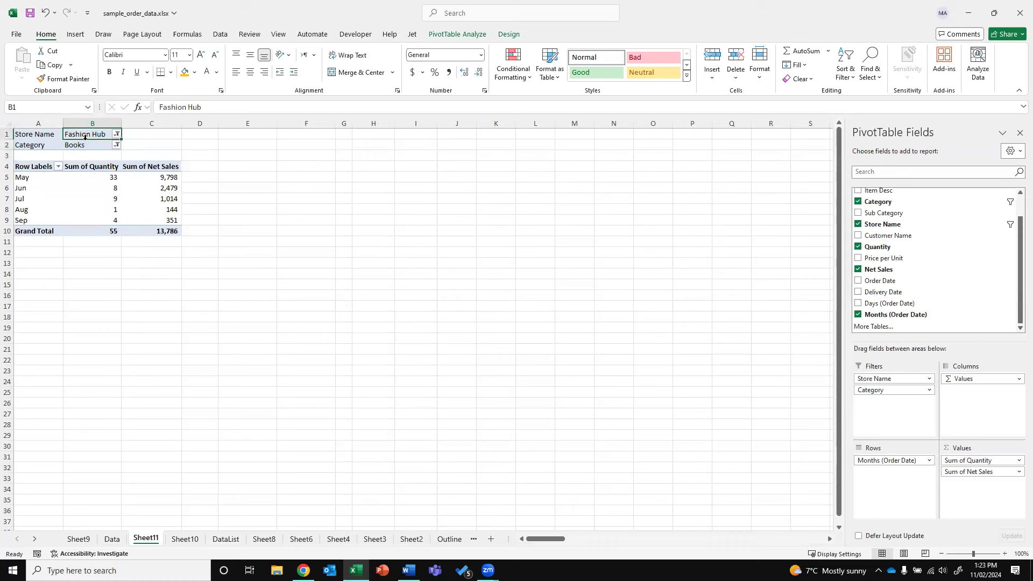
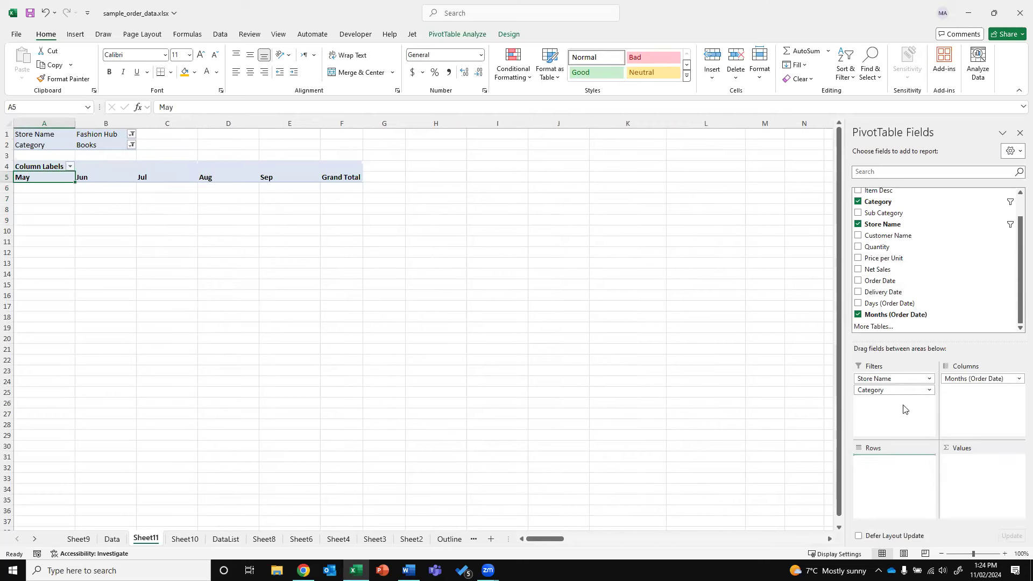
# Move Category from the report filters into the pivot rows
pyautogui.moveTo(874, 271); pyautogui.dragTo(668, 431)
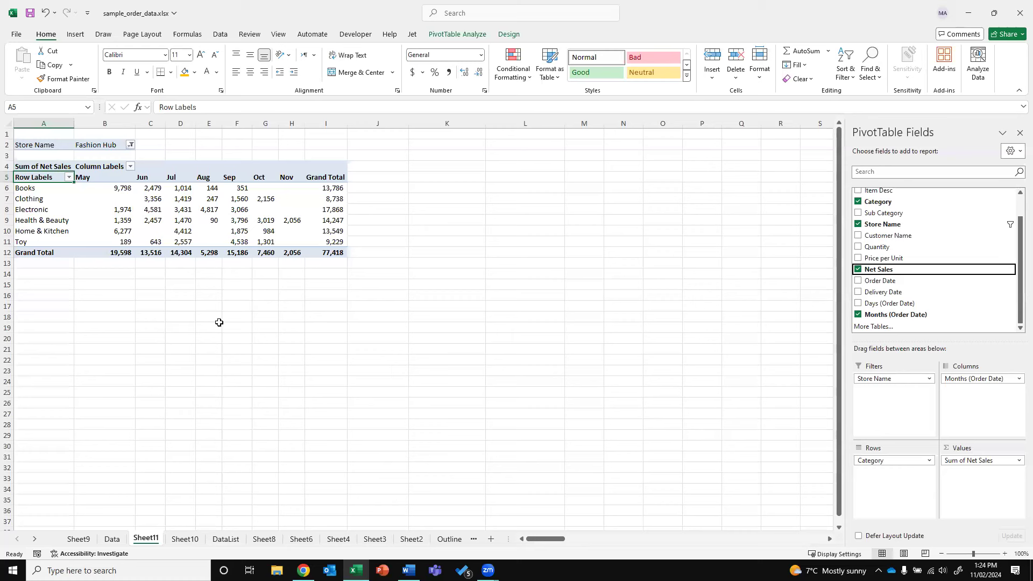
# Select the May column and try editing its label, leaving it unchanged
pyautogui.click(97, 179)
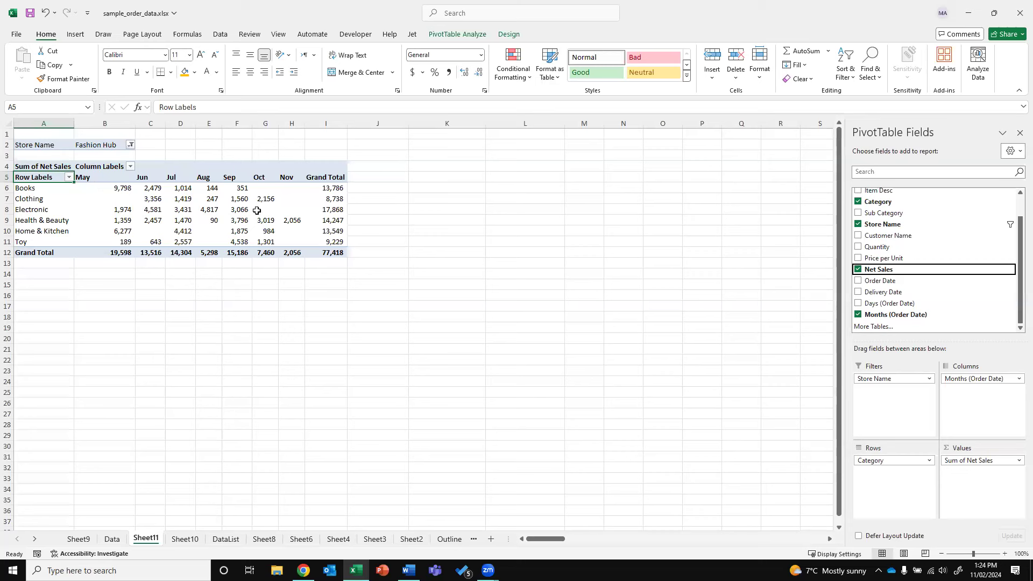
pyautogui.click(106, 171)
pyautogui.doubleClick(102, 177)
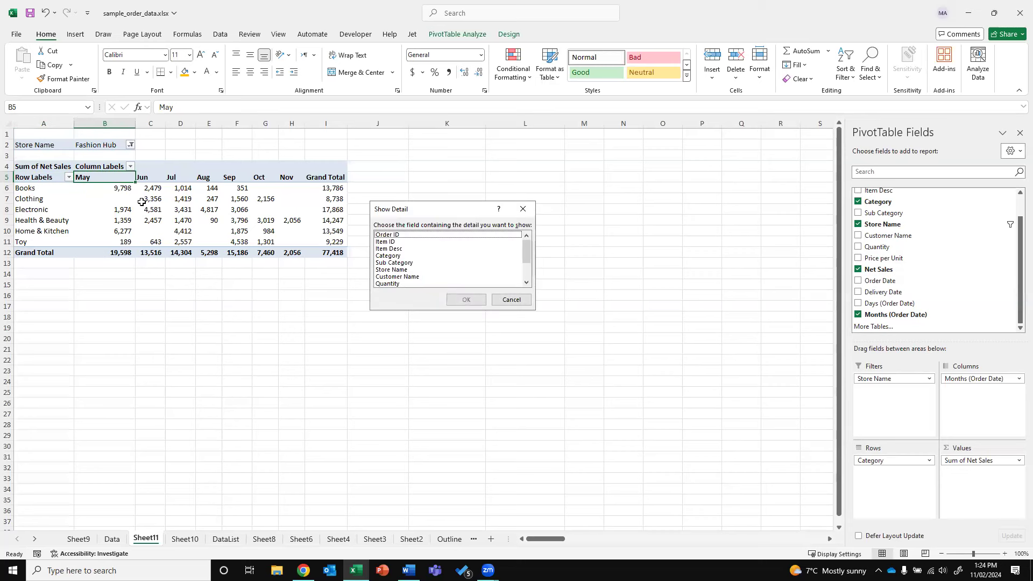
pyautogui.press('Escape')
pyautogui.press('F2')
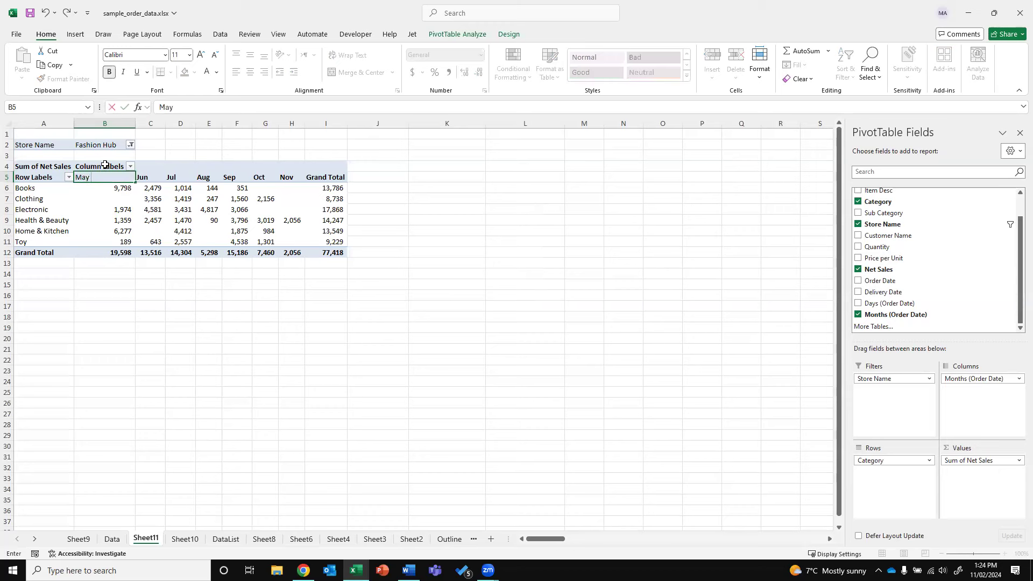
pyautogui.press('Return')
pyautogui.hotkey('ctrl', 'z')
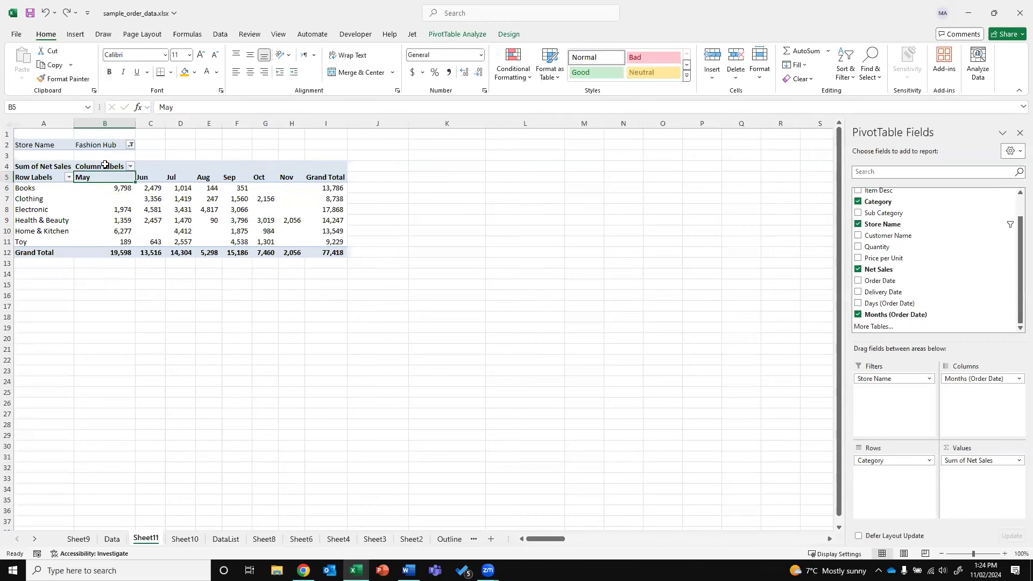
# Remove the Months, Days and Order Date fields from the pivot columns
pyautogui.click(971, 379)
pyautogui.click(975, 494)
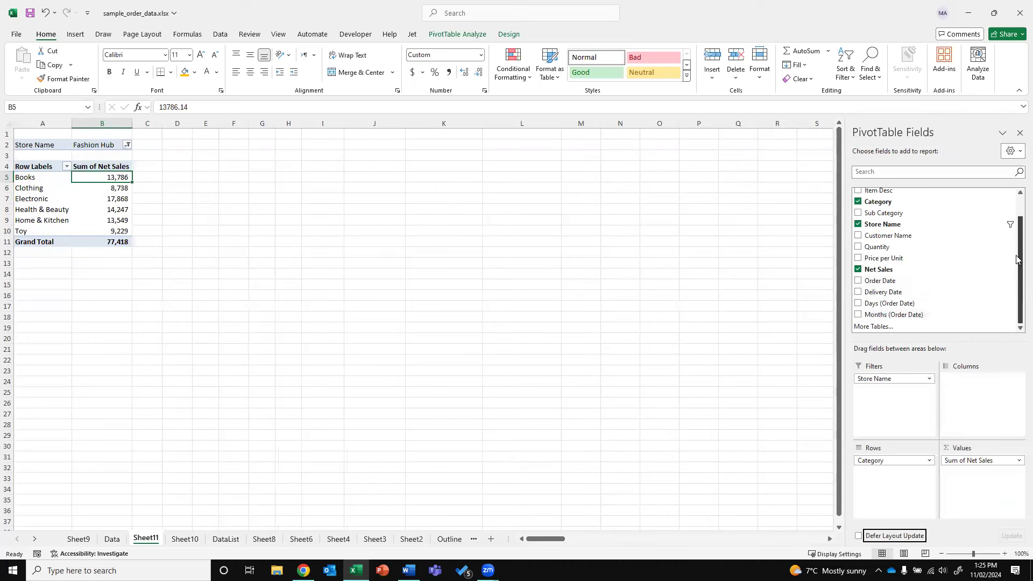
pyautogui.scroll(1, 1000, 277)
pyautogui.scroll(-1, 925, 269)
pyautogui.moveTo(909, 280); pyautogui.dragTo(968, 382)
pyautogui.click(967, 379)
pyautogui.click(966, 492)
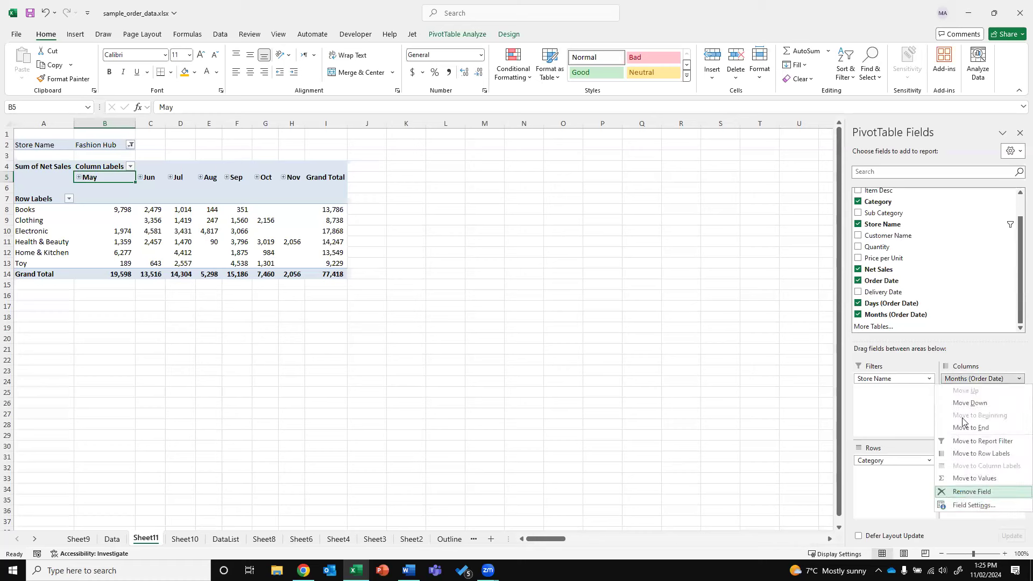
pyautogui.click(970, 379)
pyautogui.click(982, 491)
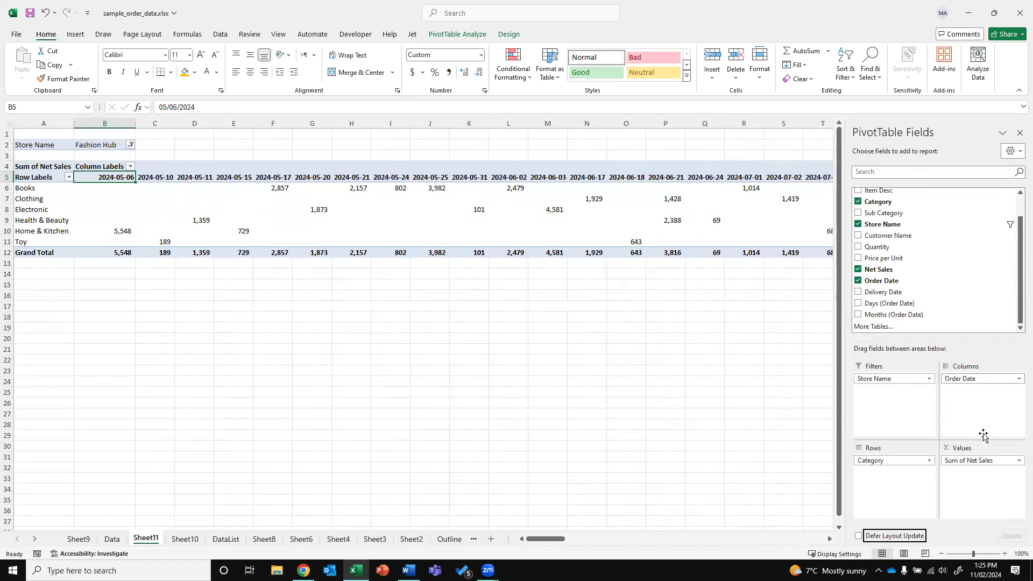
pyautogui.click(974, 379)
pyautogui.click(984, 491)
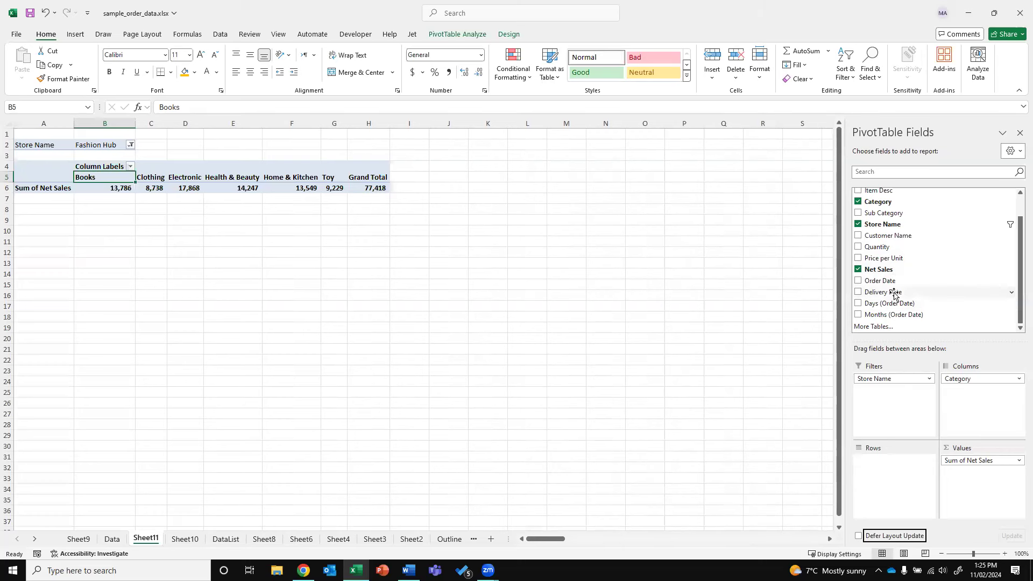
# Put order months down the pivot rows, dropping the Days grouping
pyautogui.moveTo(890, 305); pyautogui.dragTo(890, 476)
pyautogui.click(894, 460)
pyautogui.click(901, 437)
pyautogui.moveTo(899, 281); pyautogui.dragTo(885, 487)
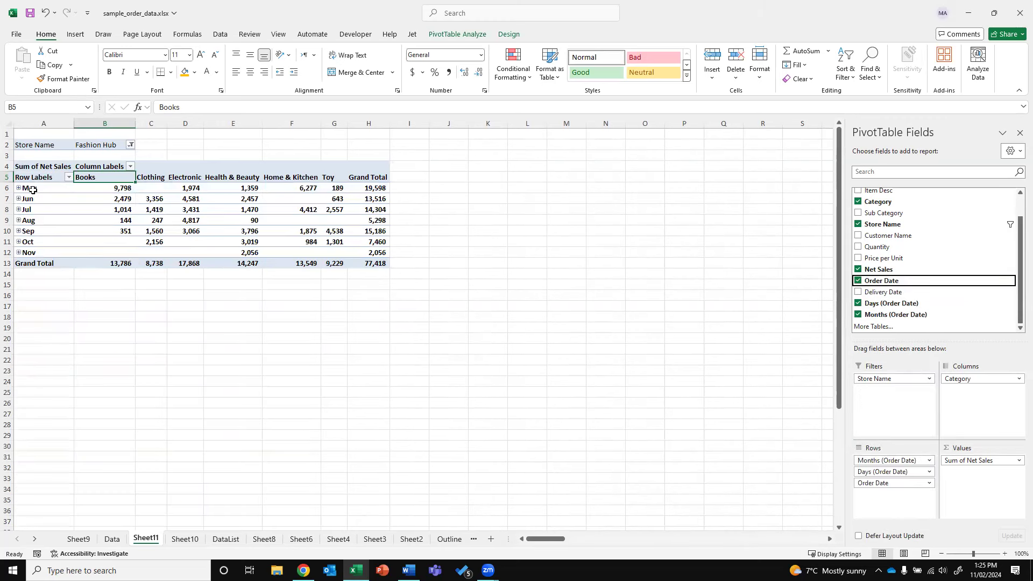
# Expand May in the pivot to show its daily rows
pyautogui.moveTo(43, 190); pyautogui.dragTo(27, 251)
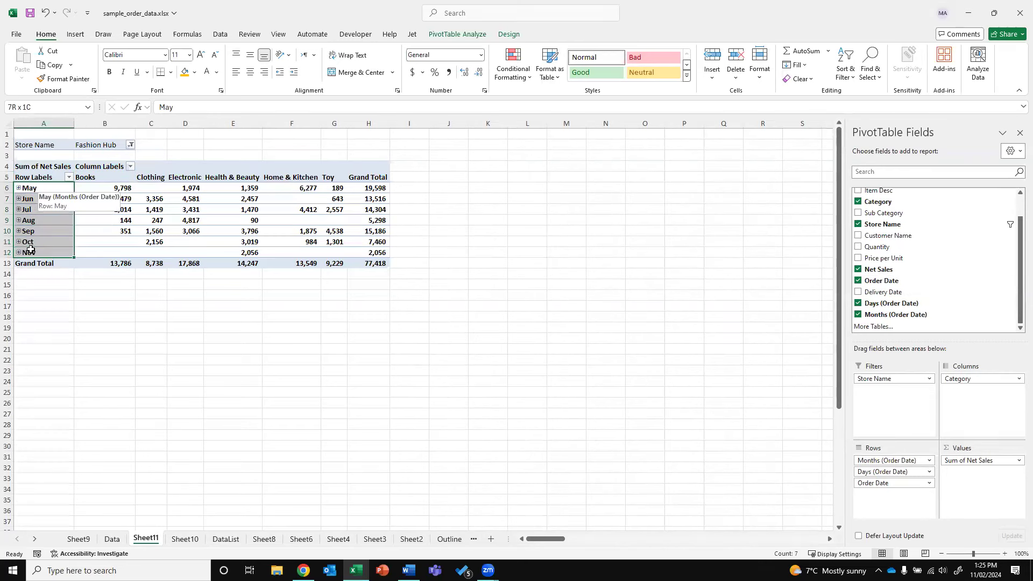
pyautogui.click(103, 177)
pyautogui.click(360, 178)
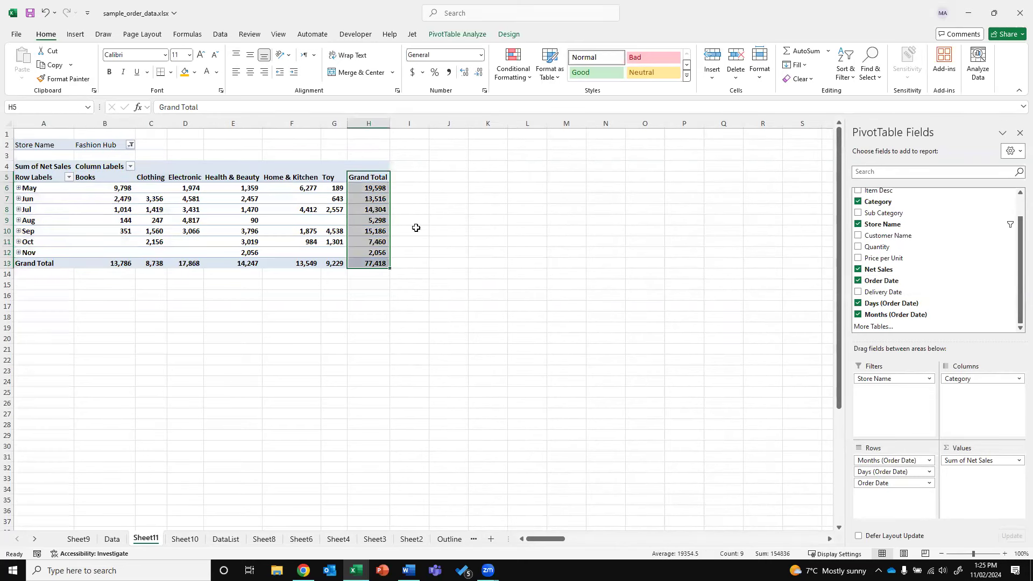
pyautogui.click(527, 231)
pyautogui.click(16, 189)
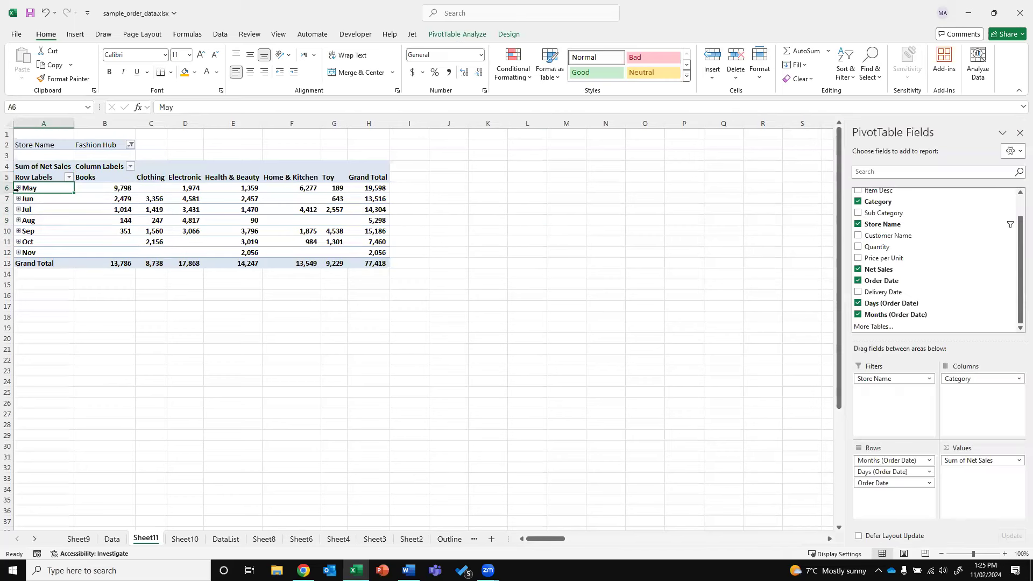
pyautogui.click(18, 188)
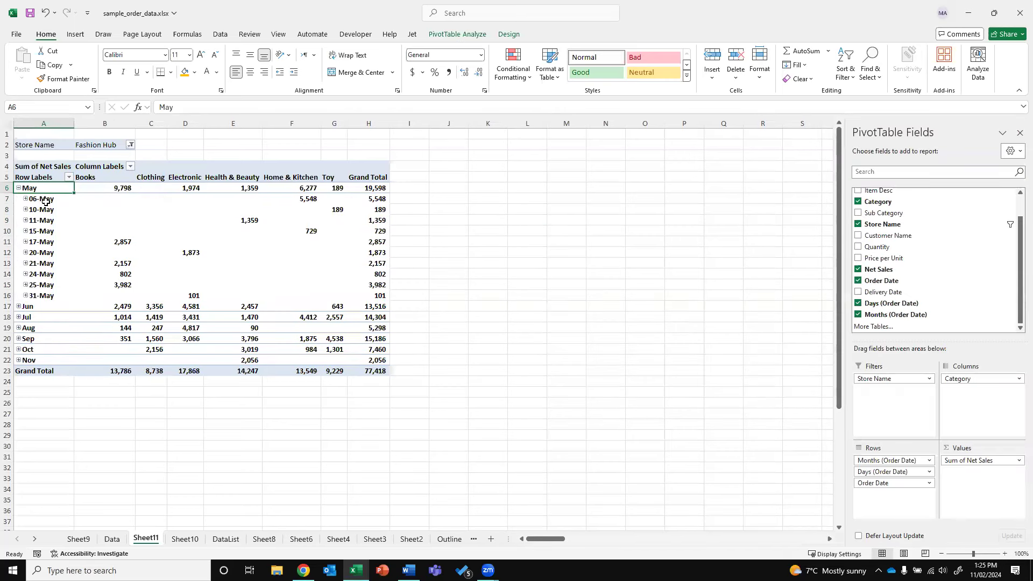
pyautogui.moveTo(45, 201); pyautogui.dragTo(42, 295)
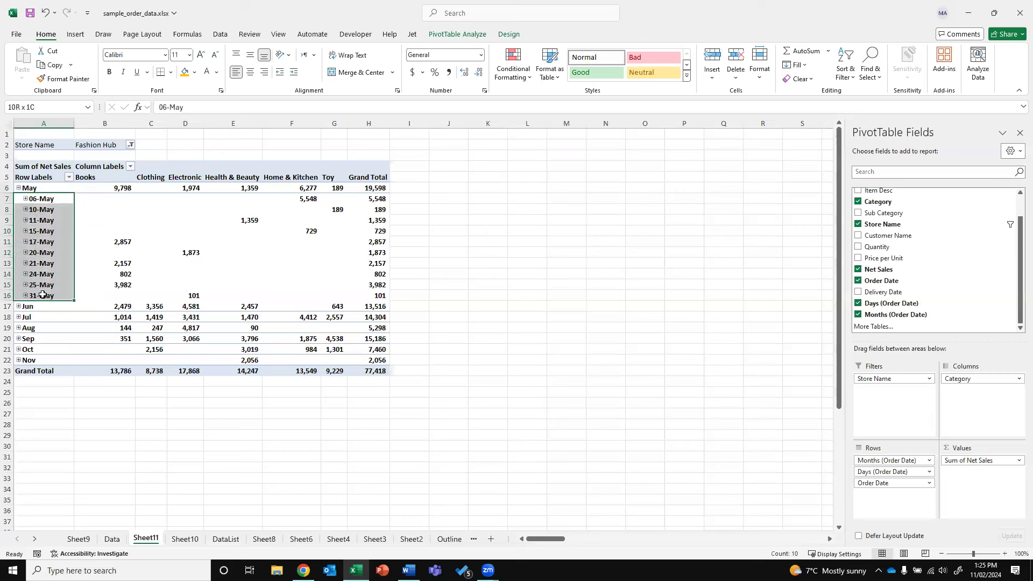
# Set the Store Name filter to all stores and collapse May back to one row
pyautogui.click(131, 145)
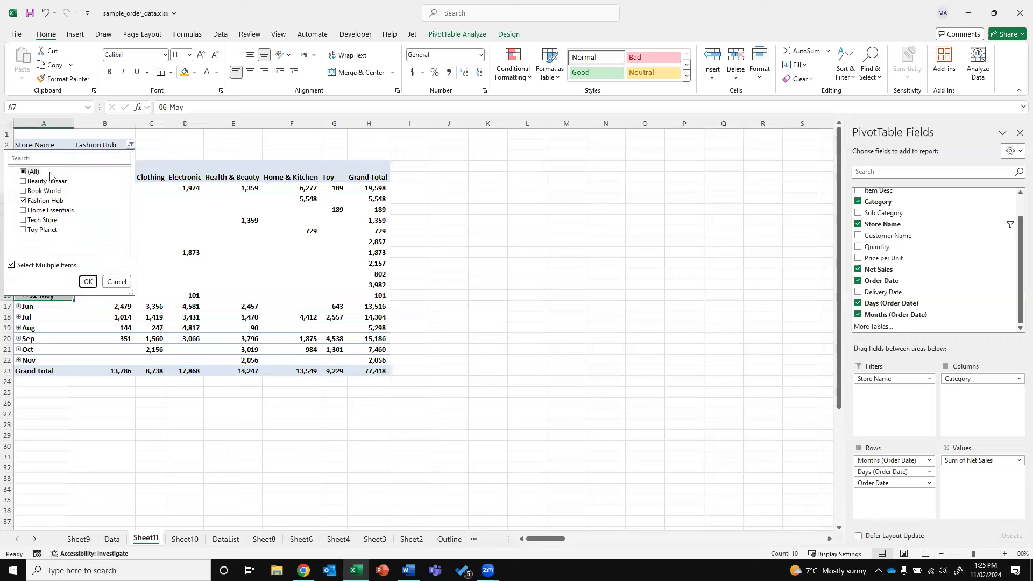
pyautogui.click(89, 281)
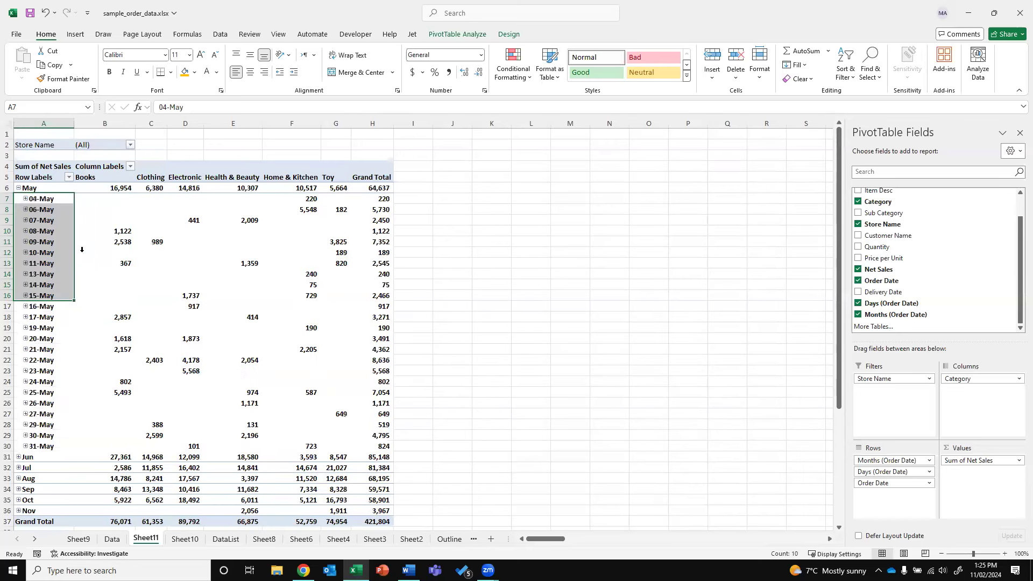
pyautogui.moveTo(52, 199); pyautogui.dragTo(65, 446)
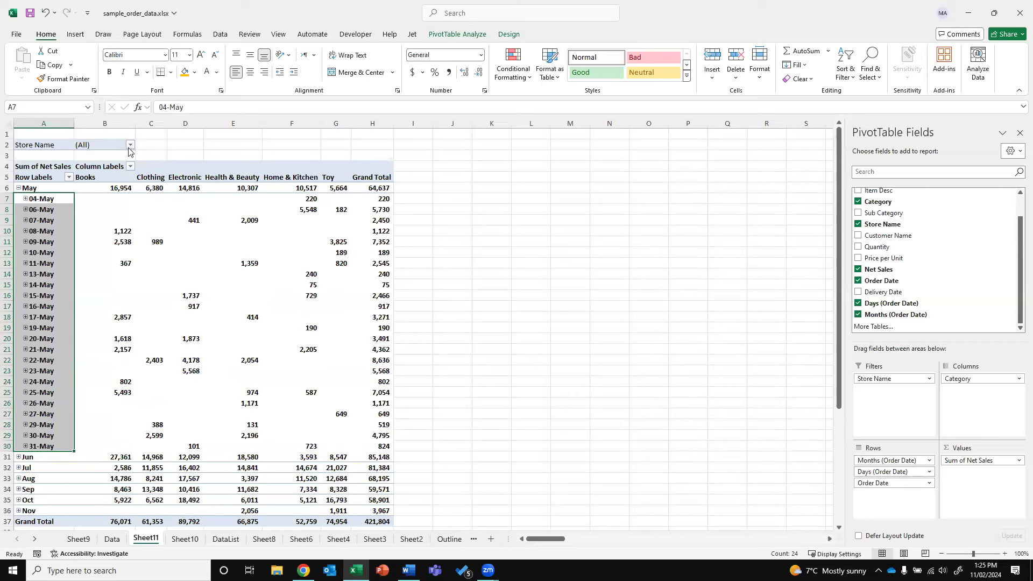
pyautogui.click(19, 188)
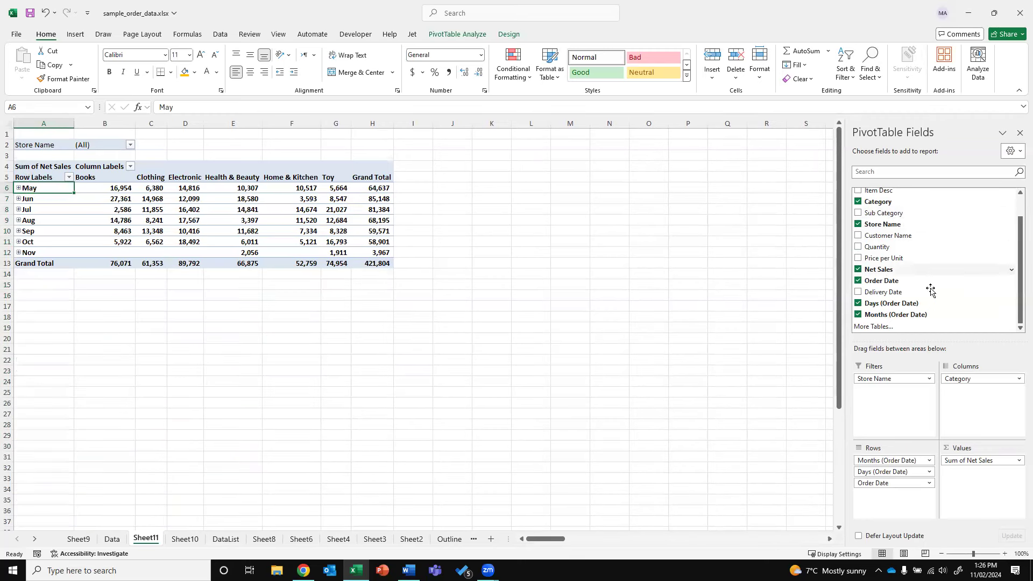
# Move Store Name into the pivot columns beneath Category
pyautogui.scroll(2, 975, 217)
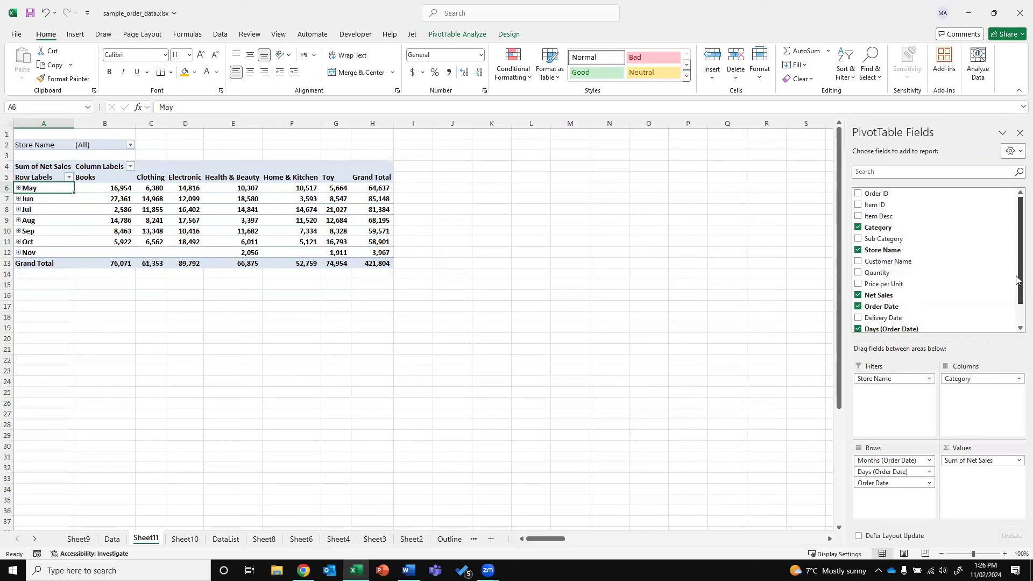
pyautogui.moveTo(1016, 279); pyautogui.dragTo(1016, 299)
pyautogui.scroll(2, 910, 224)
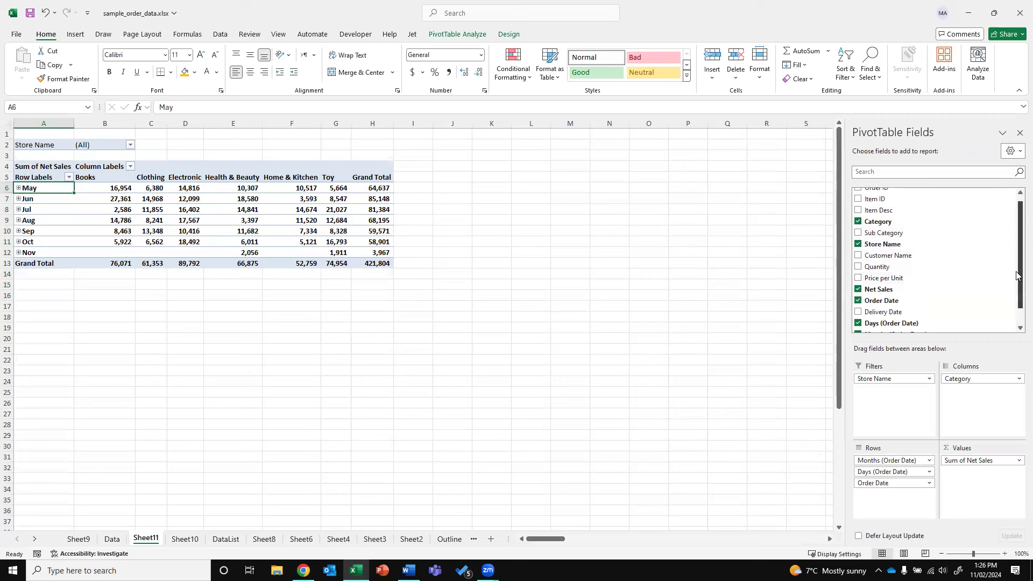
pyautogui.moveTo(1017, 275); pyautogui.dragTo(1017, 251)
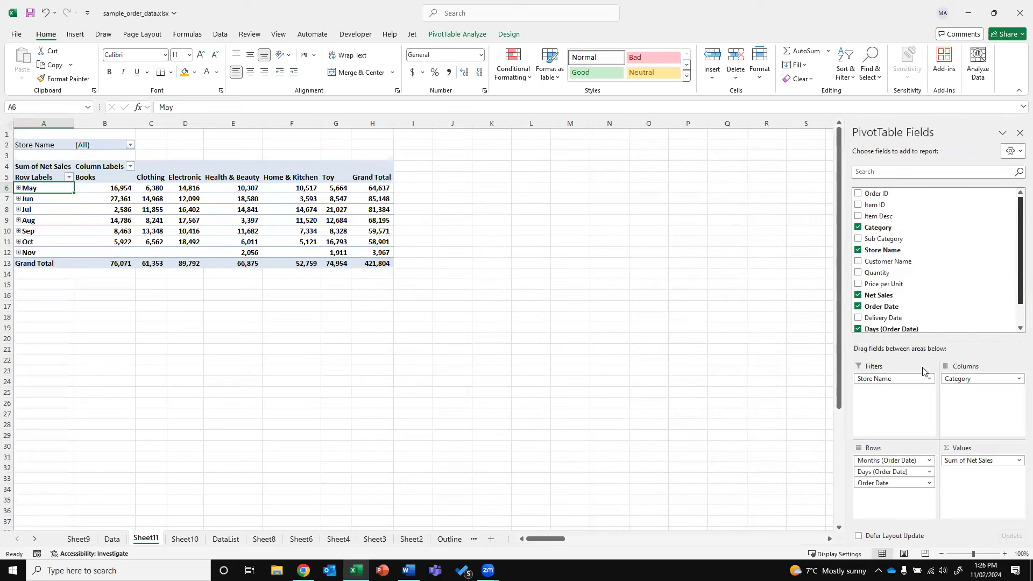
pyautogui.moveTo(879, 378); pyautogui.dragTo(979, 419)
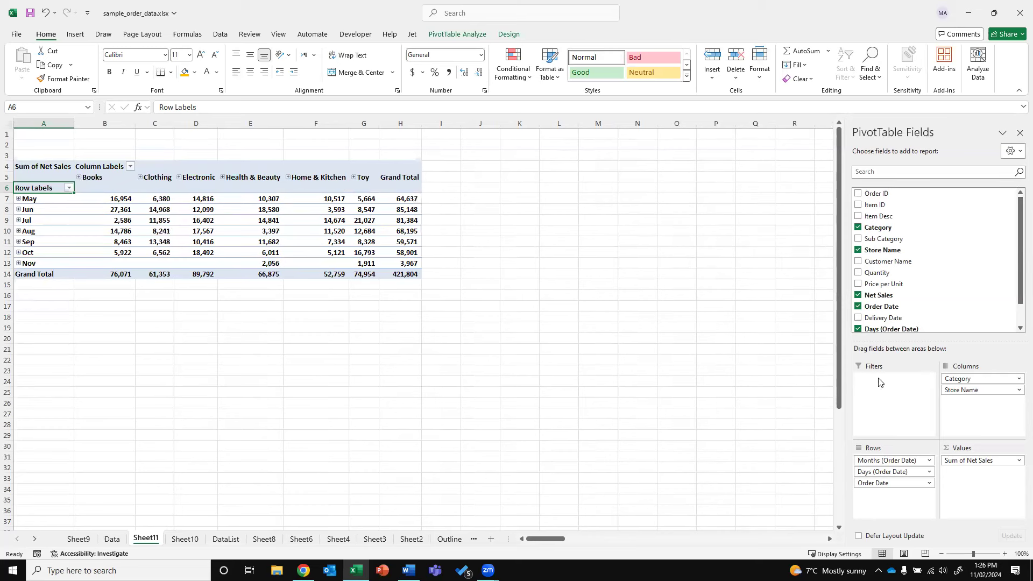
# Expand the Books and Electronic categories into per-store columns
pyautogui.click(79, 179)
pyautogui.moveTo(119, 189); pyautogui.dragTo(339, 274)
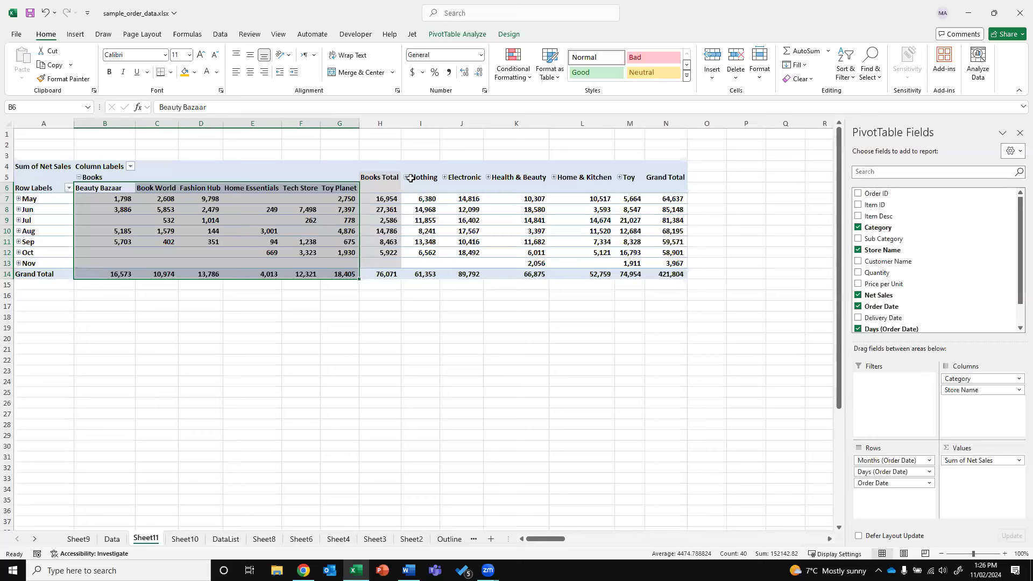
pyautogui.moveTo(382, 203); pyautogui.dragTo(380, 253)
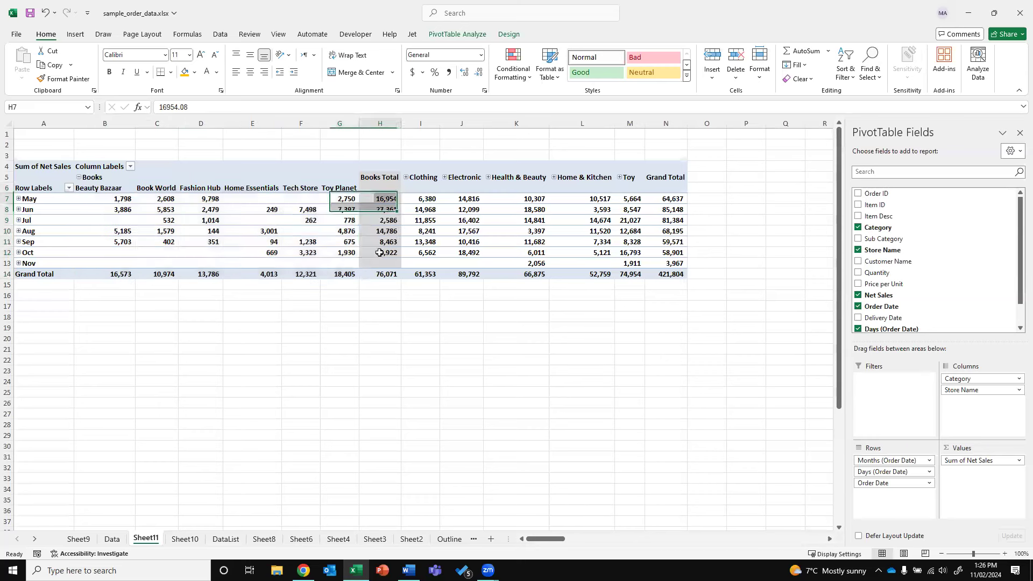
pyautogui.click(444, 177)
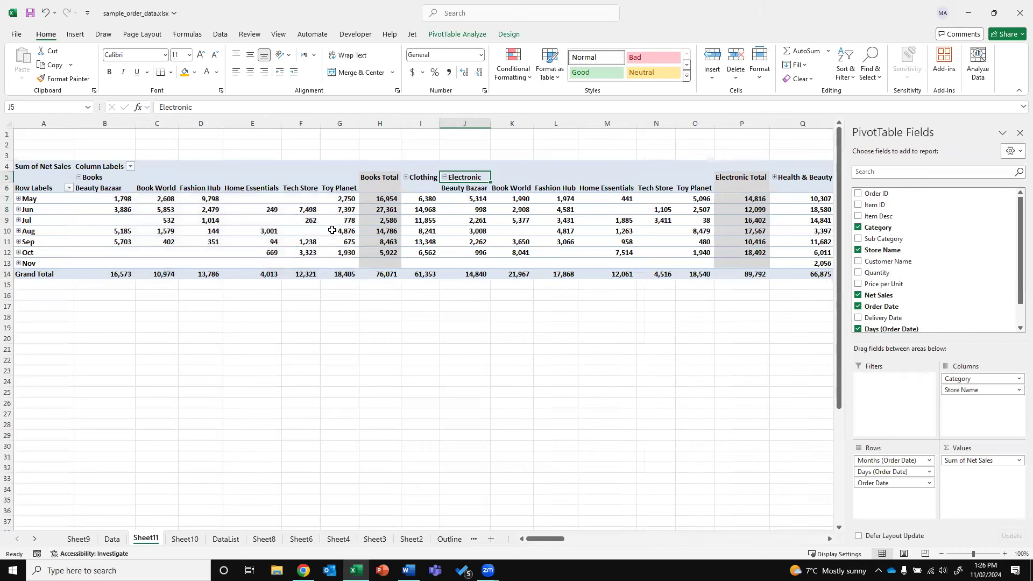
# Move Months into the pivot columns and remove the Days grouping
pyautogui.click(890, 460)
pyautogui.moveTo(890, 460); pyautogui.dragTo(974, 378)
pyautogui.click(882, 458)
pyautogui.click(891, 434)
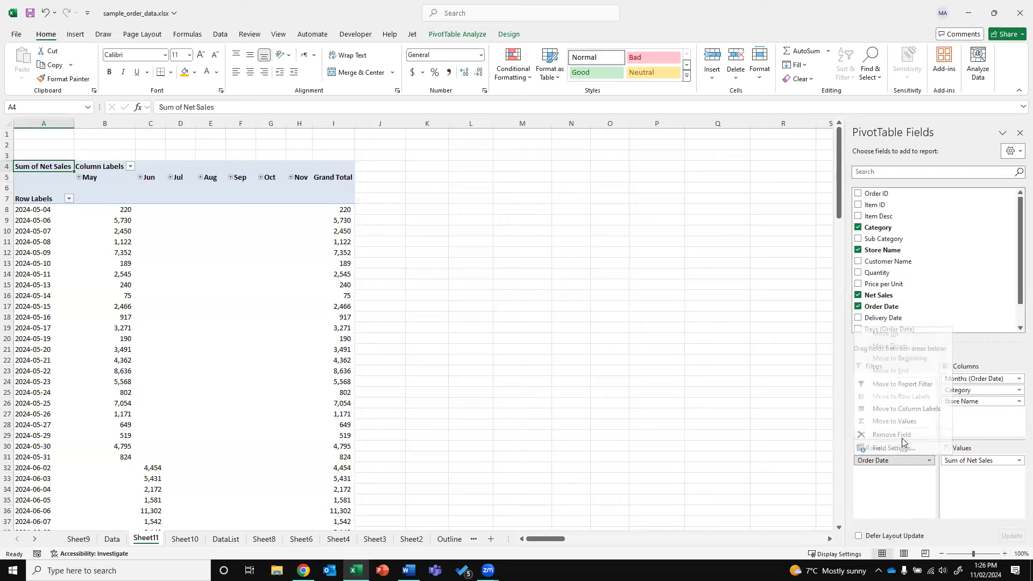
# Move Category and Store Name from the columns into the pivot rows
pyautogui.moveTo(973, 393); pyautogui.dragTo(912, 466)
pyautogui.moveTo(968, 392); pyautogui.dragTo(893, 456)
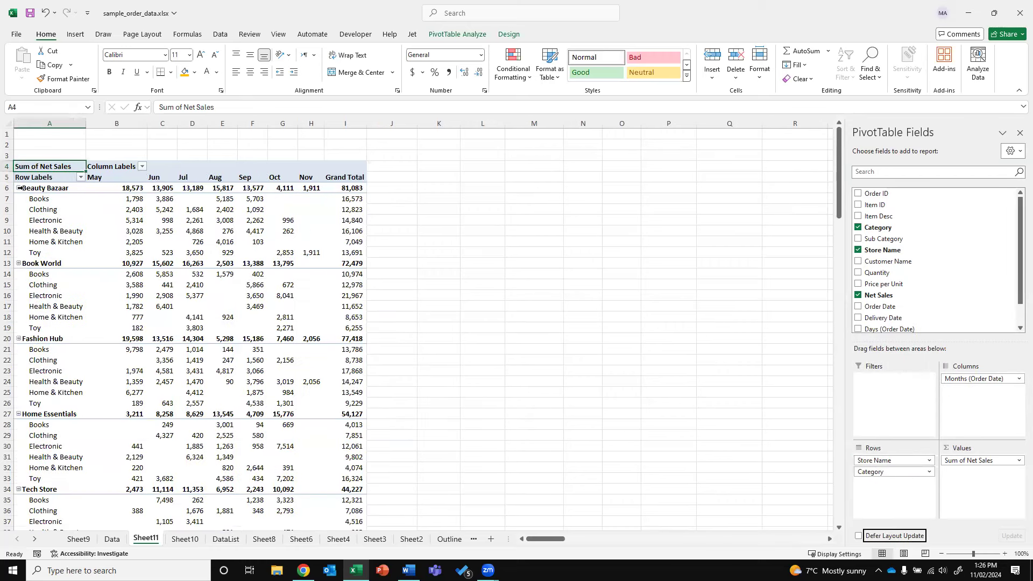
pyautogui.click(42, 190)
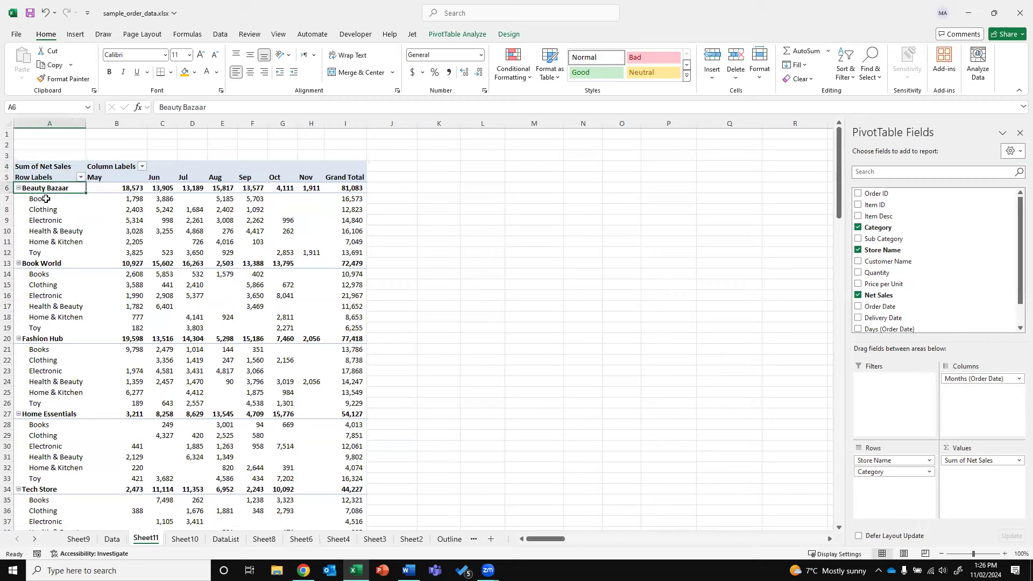
pyautogui.moveTo(45, 201); pyautogui.dragTo(42, 252)
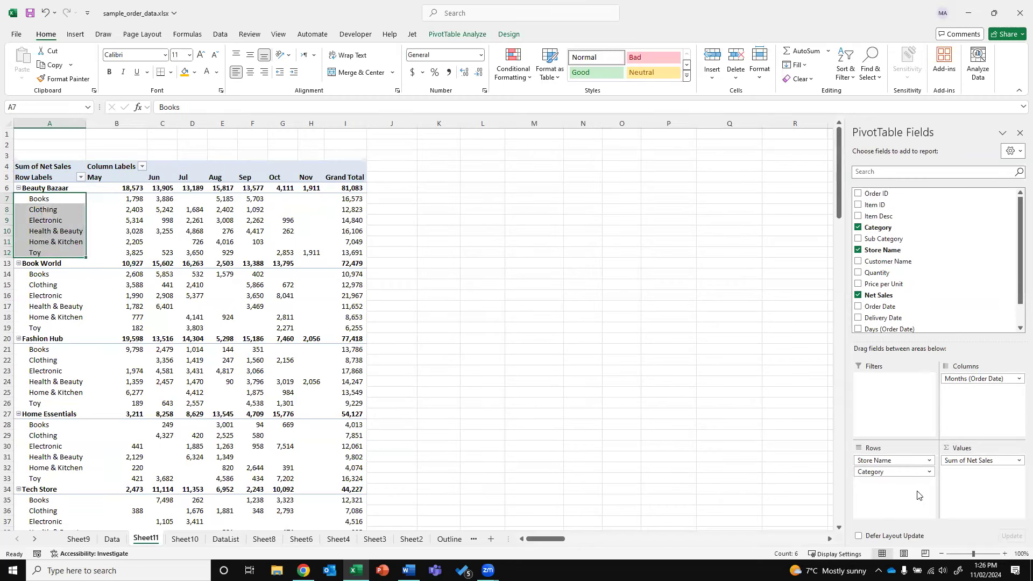
# Make categories the outer row groups and expand Clothing to show its stores
pyautogui.moveTo(908, 471); pyautogui.dragTo(915, 458)
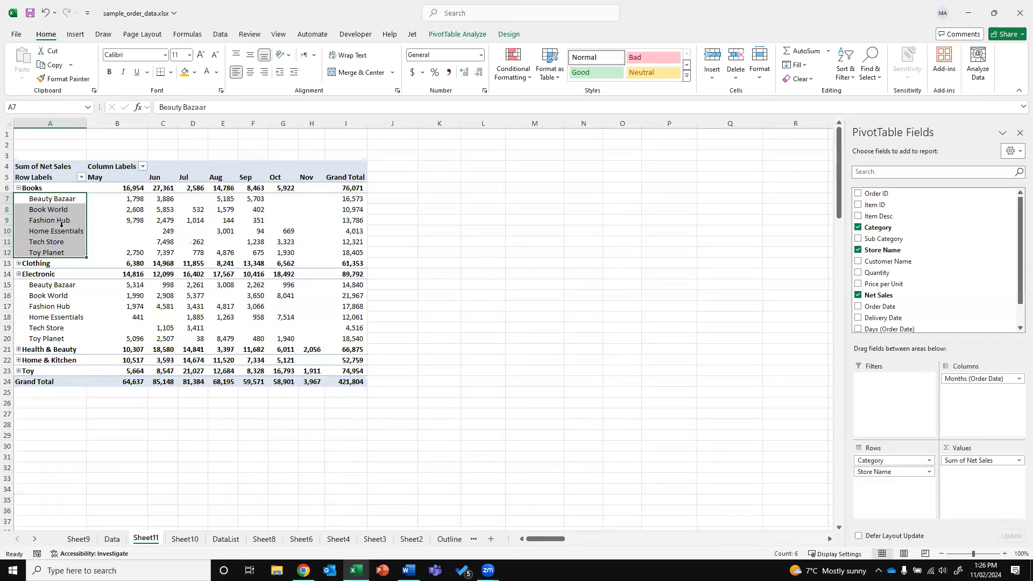
pyautogui.click(33, 184)
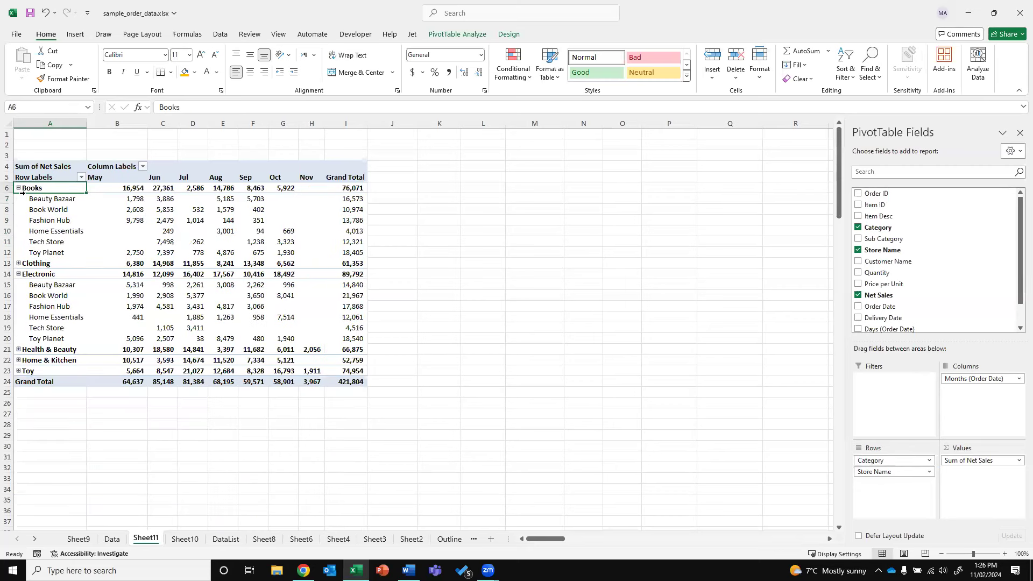
pyautogui.moveTo(45, 200); pyautogui.dragTo(43, 252)
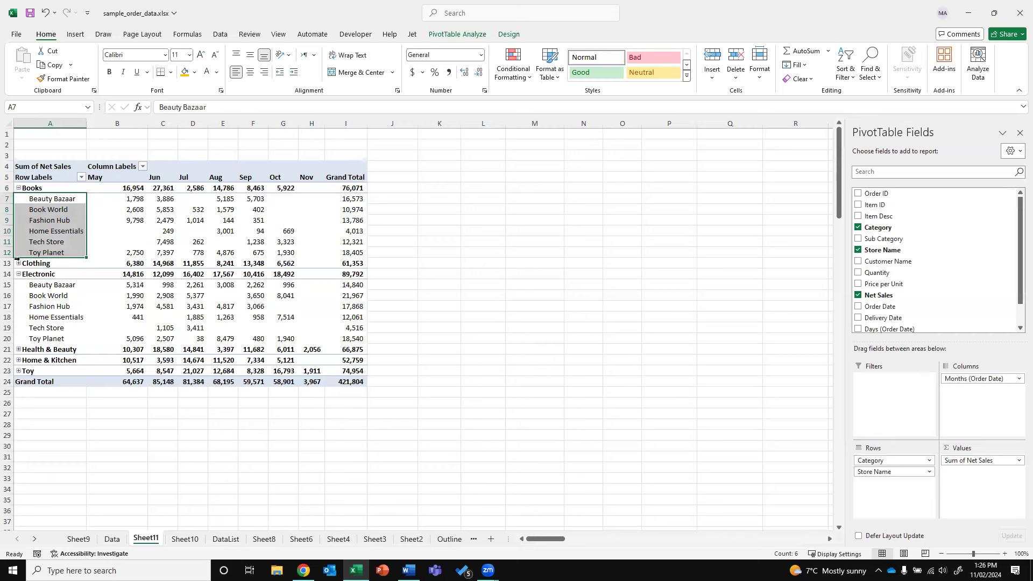
pyautogui.doubleClick(35, 263)
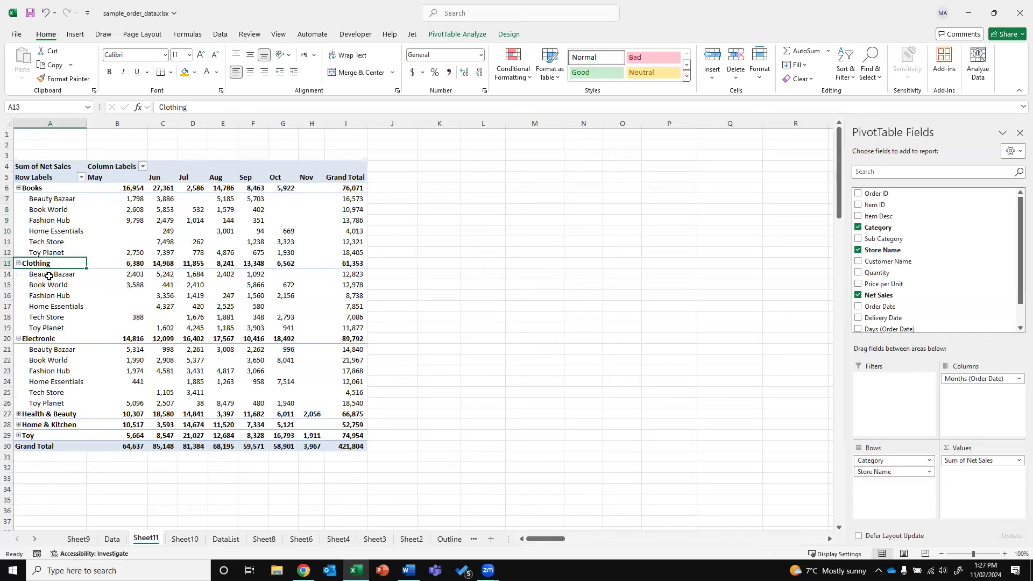
pyautogui.moveTo(48, 276); pyautogui.dragTo(358, 330)
# Regroup the rows by store with categories nested, checking Book World's six categories
pyautogui.moveTo(877, 472); pyautogui.dragTo(893, 457)
pyautogui.click(45, 259)
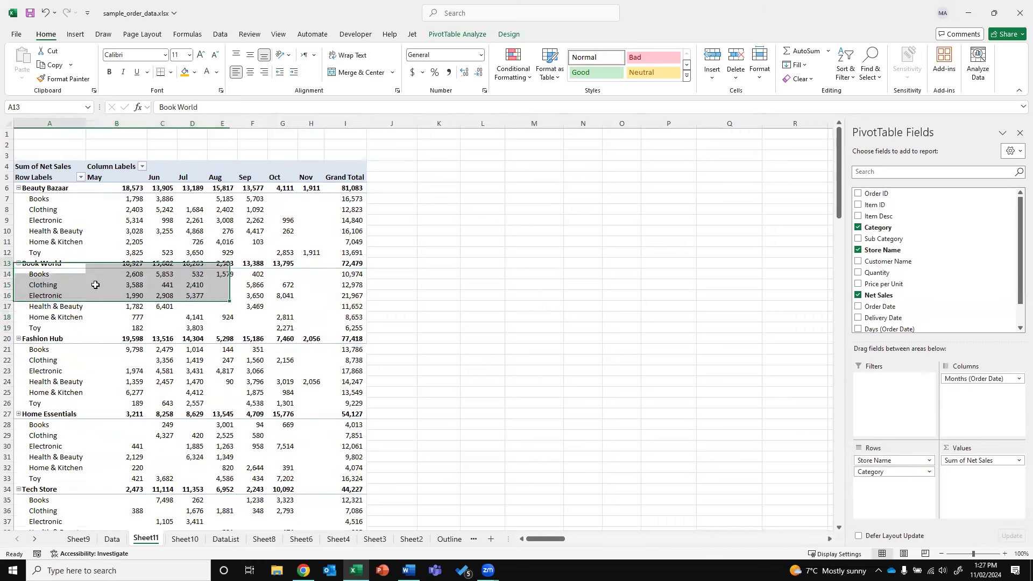
pyautogui.moveTo(54, 276); pyautogui.dragTo(122, 336)
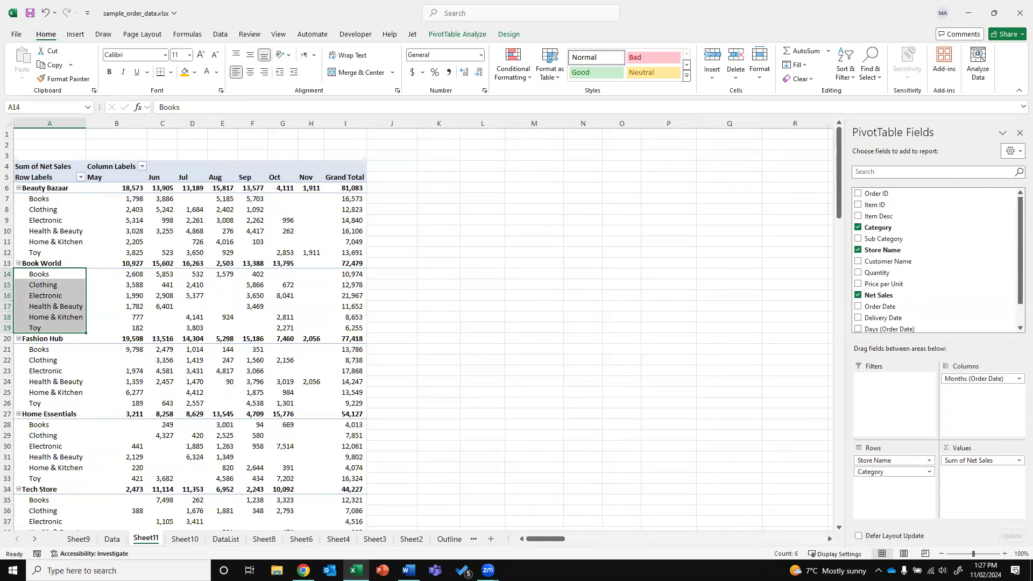
pyautogui.hotkey('alt', 'Tab')
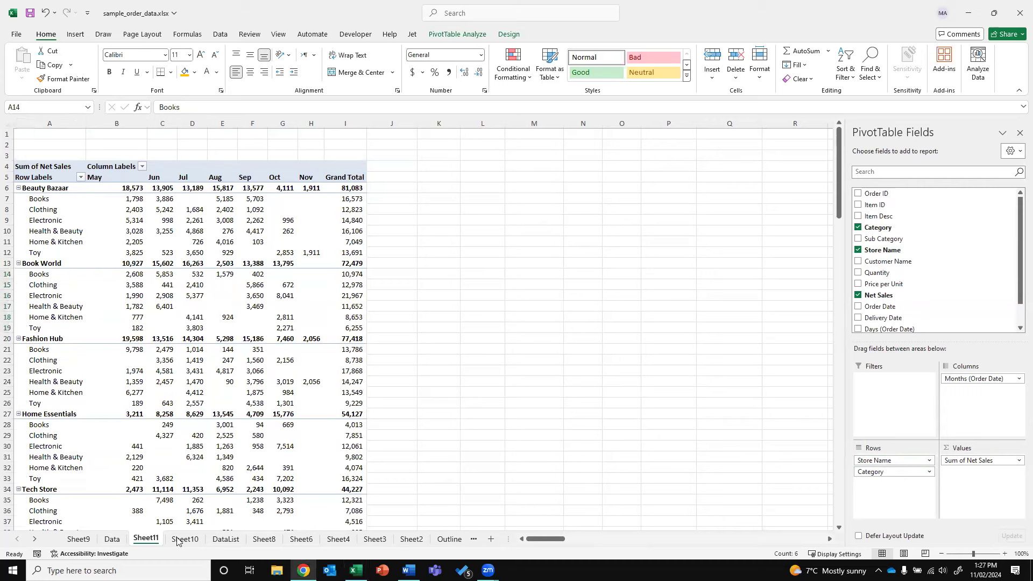
pyautogui.hotkey('alt', 'Tab')
# Browse the Data, Sheet10, DataList, Sheet11 and Sheet8 tabs, ending on Sheet6's category table
pyautogui.click(112, 539)
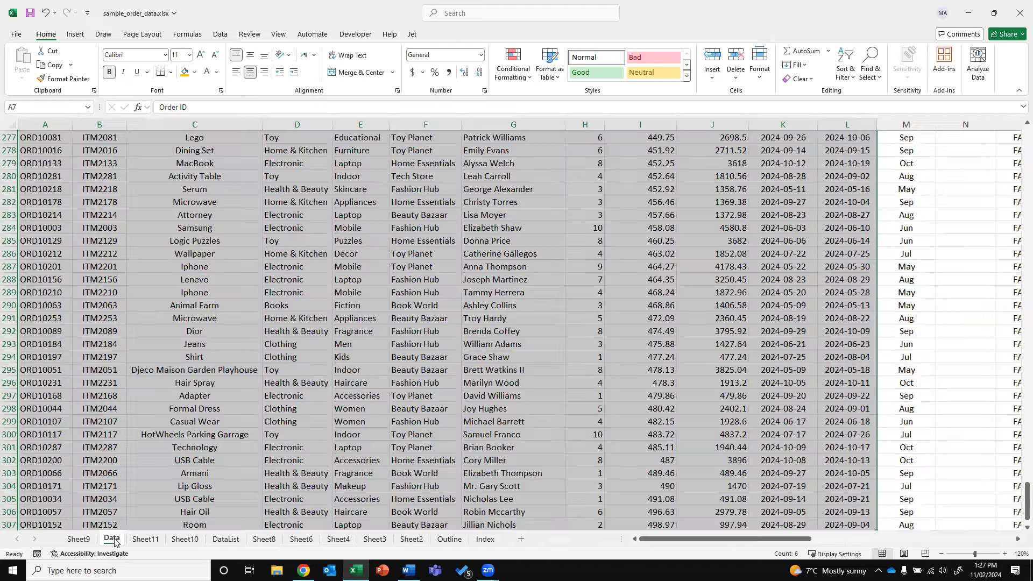
pyautogui.click(184, 539)
pyautogui.click(226, 539)
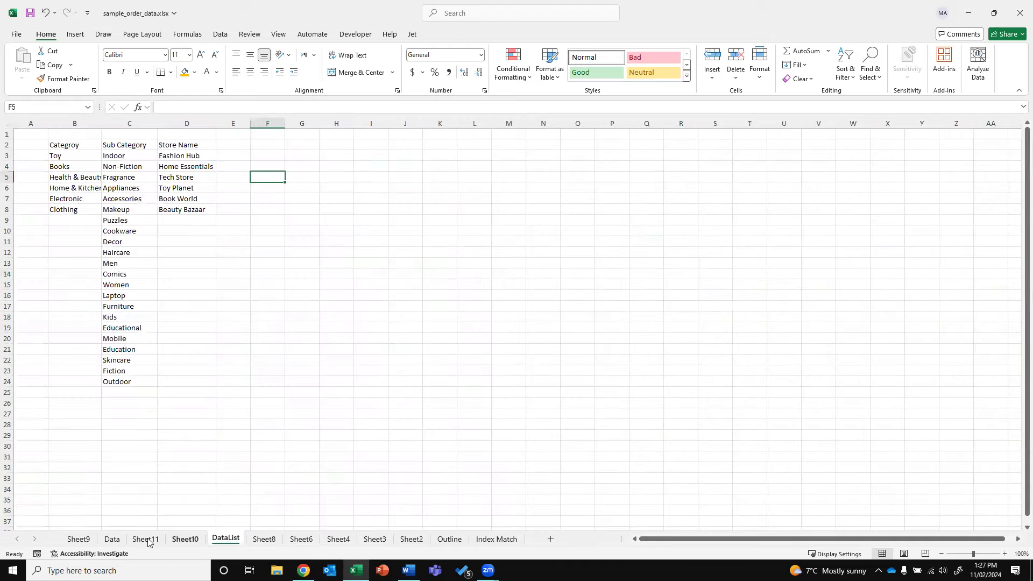
pyautogui.click(145, 539)
pyautogui.click(233, 541)
pyautogui.click(272, 545)
pyautogui.click(301, 542)
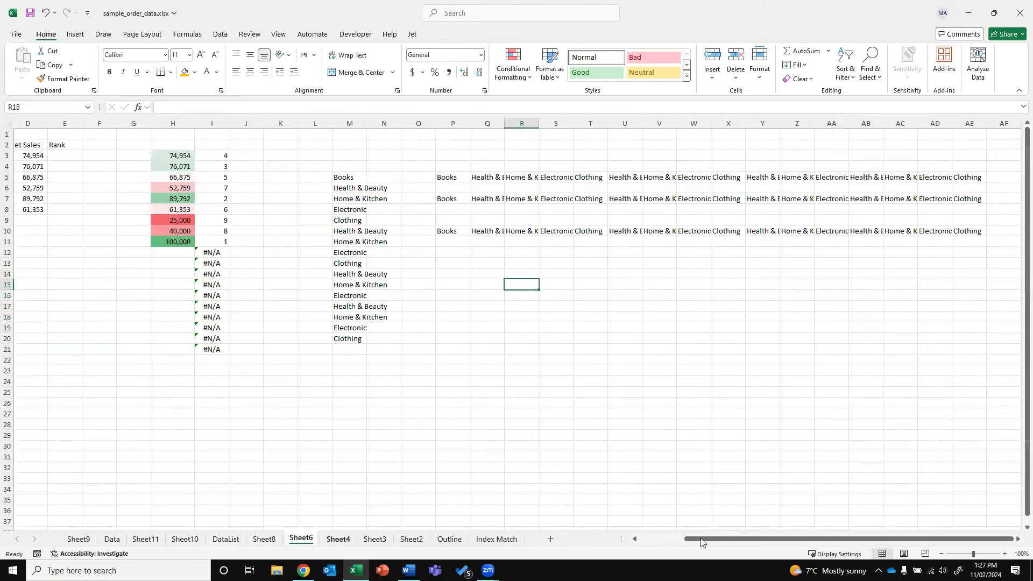
pyautogui.click(659, 539)
# Rename the Rank column header to 'Pen.'
pyautogui.click(104, 155)
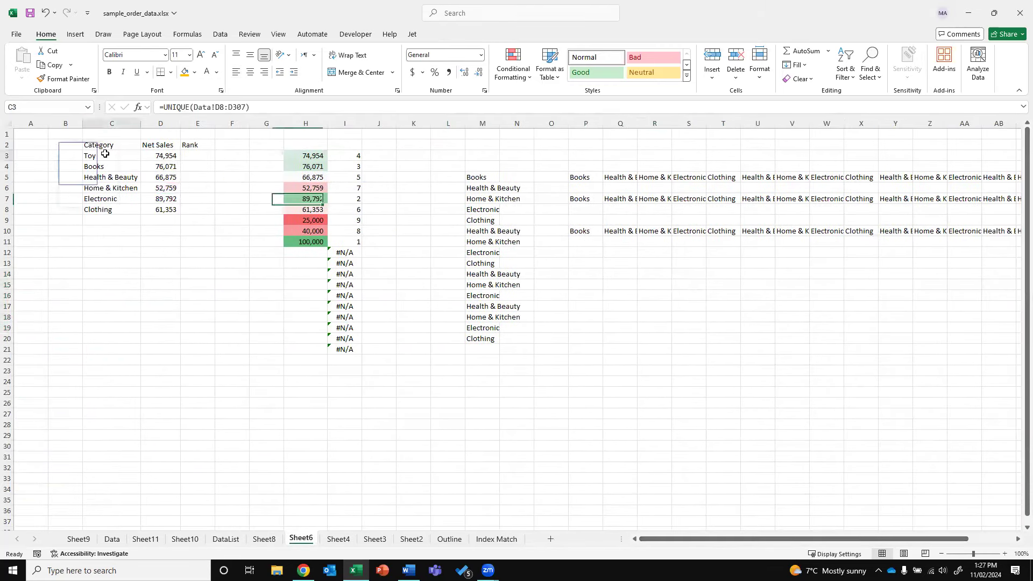
pyautogui.click(192, 156)
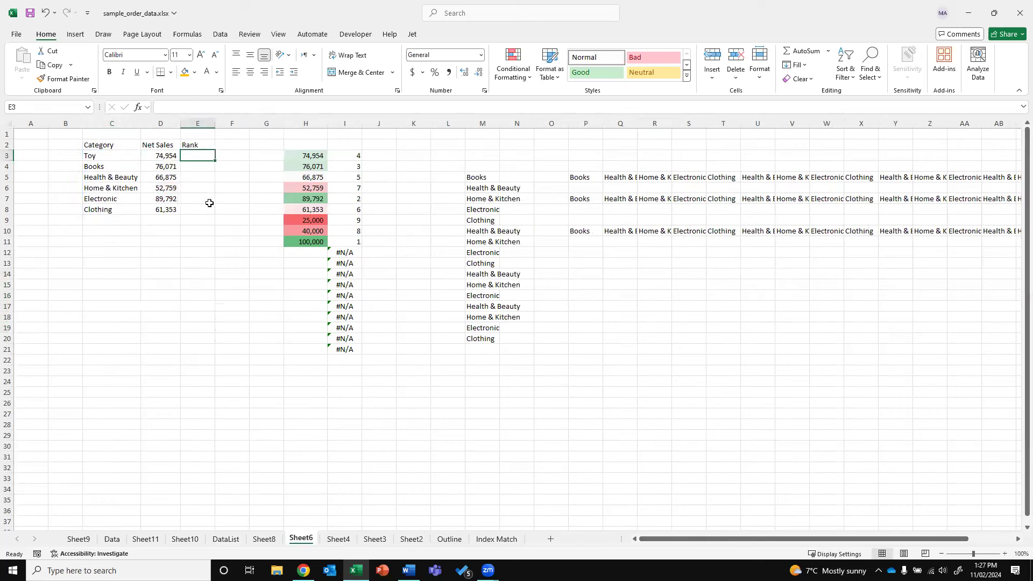
pyautogui.press('Up')
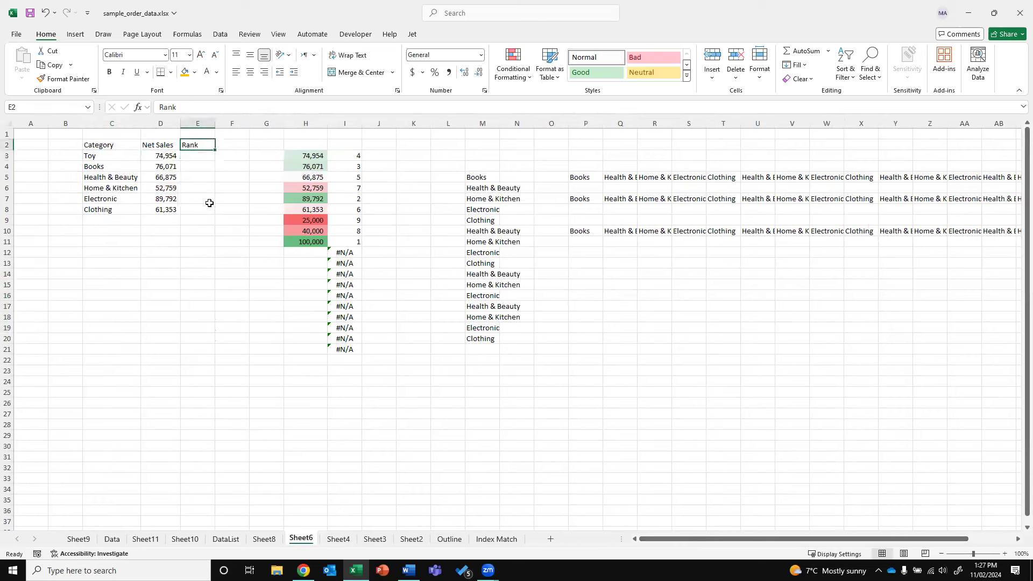
pyautogui.write('Pen.')
pyautogui.press('Return')
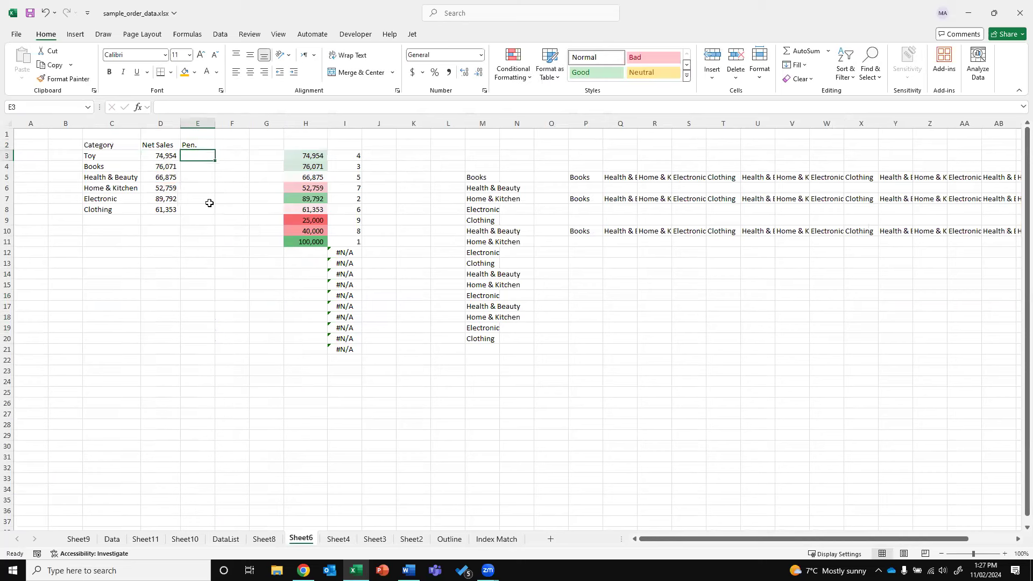
# Total the net sales D3:D8 with a SUM formula in D9
pyautogui.press('Down')
pyautogui.press('Down')
pyautogui.press('Down')
pyautogui.press('Down')
pyautogui.press('Down')
pyautogui.press('Down')
pyautogui.press('Down')
pyautogui.press('Left')
pyautogui.press('Up')
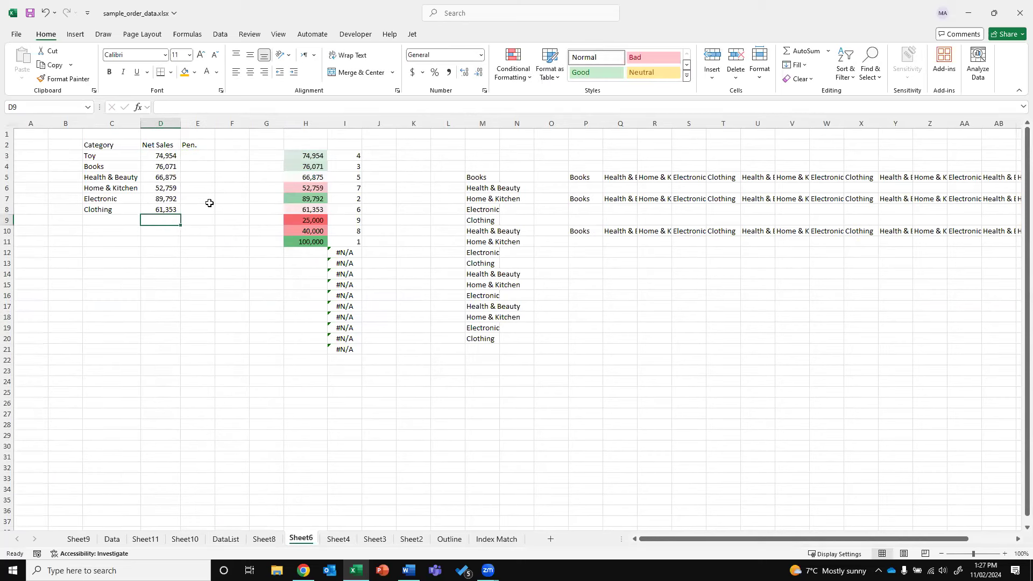
pyautogui.write('=sum(')
pyautogui.press('Up')
pyautogui.hotkey('ctrl', 'shift', 'Up')
pyautogui.hotkey('shift', 'Down')
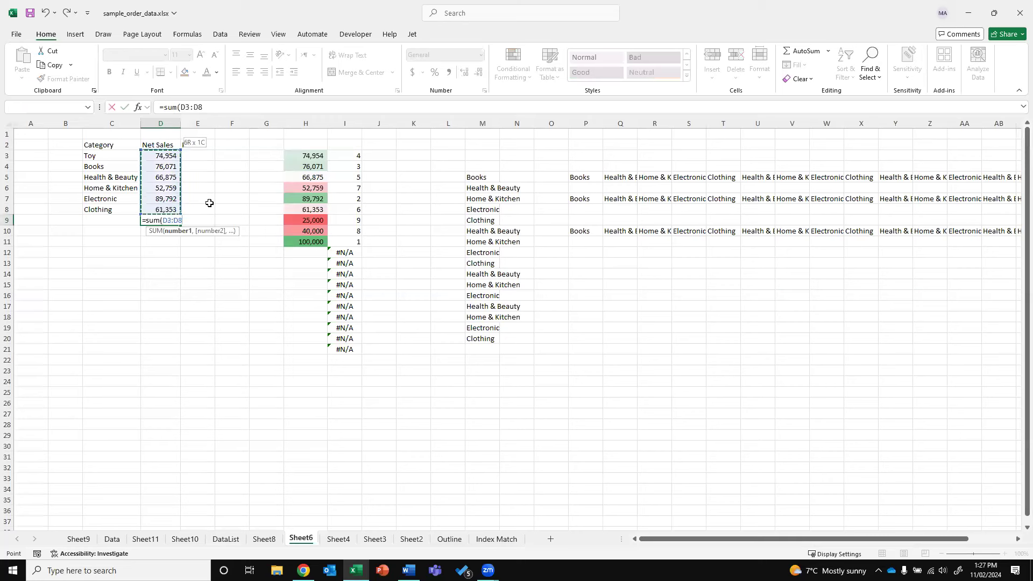
pyautogui.press('Return')
# Enter =D3/$D$9 in E3 to compute Toy's share of total sales
pyautogui.press('Right')
pyautogui.press('Up')
pyautogui.press('Up')
pyautogui.press('Up')
pyautogui.press('Up')
pyautogui.press('Up')
pyautogui.press('Up')
pyautogui.press('Up')
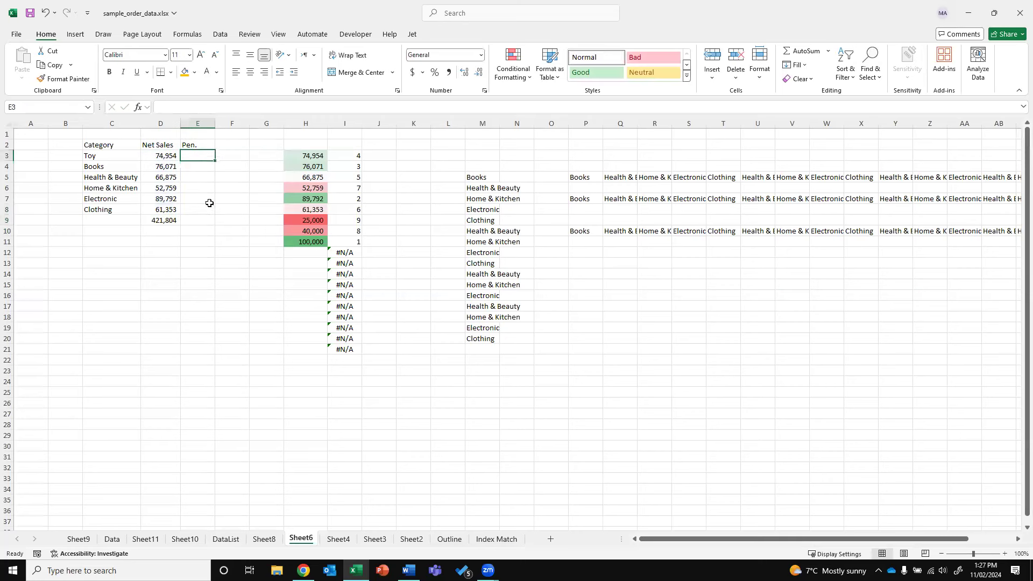
pyautogui.write('=')
pyautogui.press('Left')
pyautogui.write('/')
pyautogui.click(176, 219)
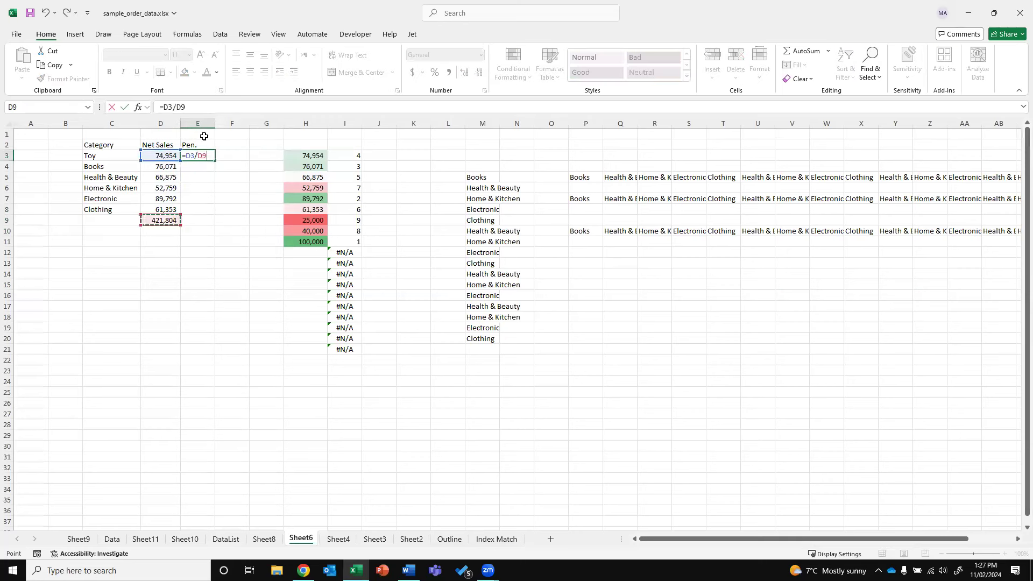
pyautogui.doubleClick(175, 106)
pyautogui.write('$D$')
pyautogui.hotkey('ctrl', 'Return')
# Copy the share formula down to E8 and format E3:E8 as percentages
pyautogui.hotkey('ctrl', 'c')
pyautogui.hotkey('shift', 'Down')
pyautogui.hotkey('shift', 'Down')
pyautogui.hotkey('shift', 'Down')
pyautogui.hotkey('shift', 'Down')
pyautogui.hotkey('shift', 'Down')
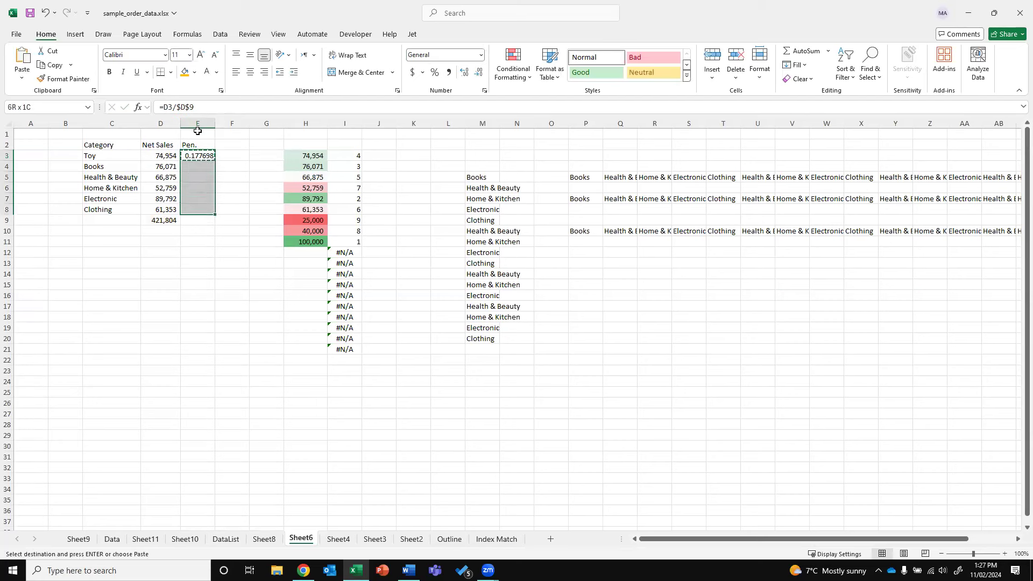
pyautogui.hotkey('ctrl', 'v')
pyautogui.press('Escape')
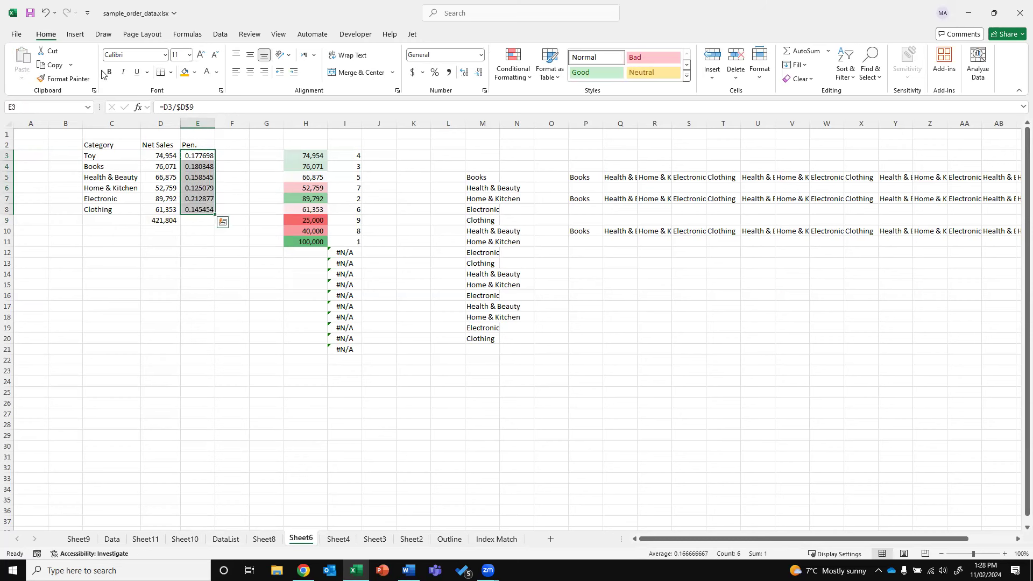
pyautogui.click(437, 76)
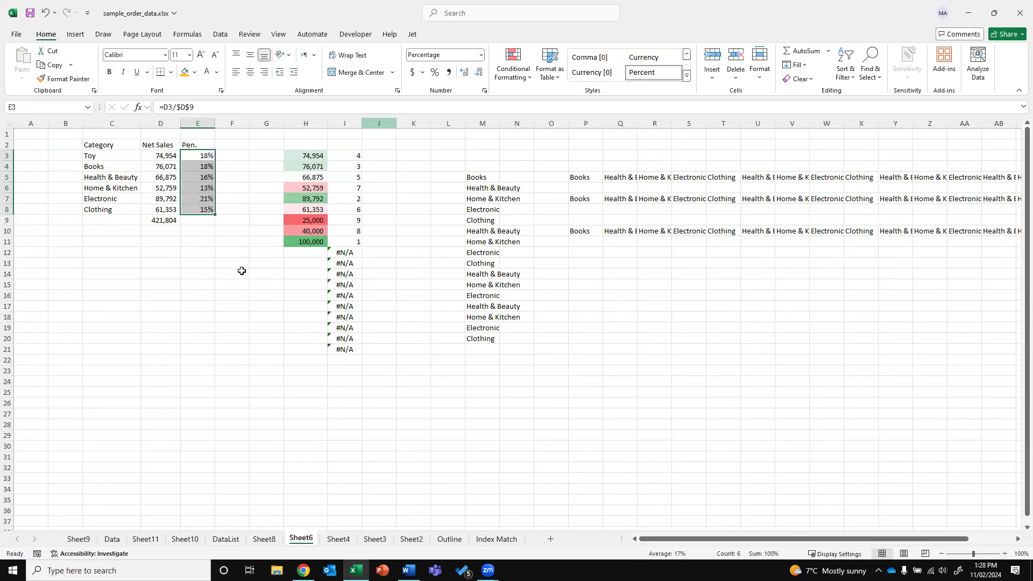
pyautogui.click(240, 272)
pyautogui.moveTo(105, 155); pyautogui.dragTo(158, 217)
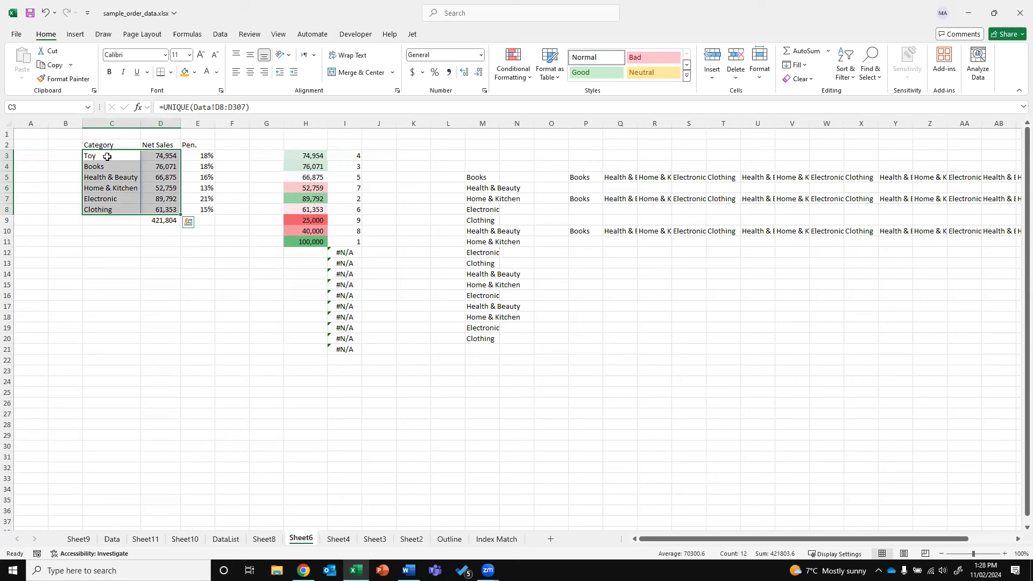
# Insert a recommended clustered column chart of C3:D8 and move it left below the table
pyautogui.click(70, 34)
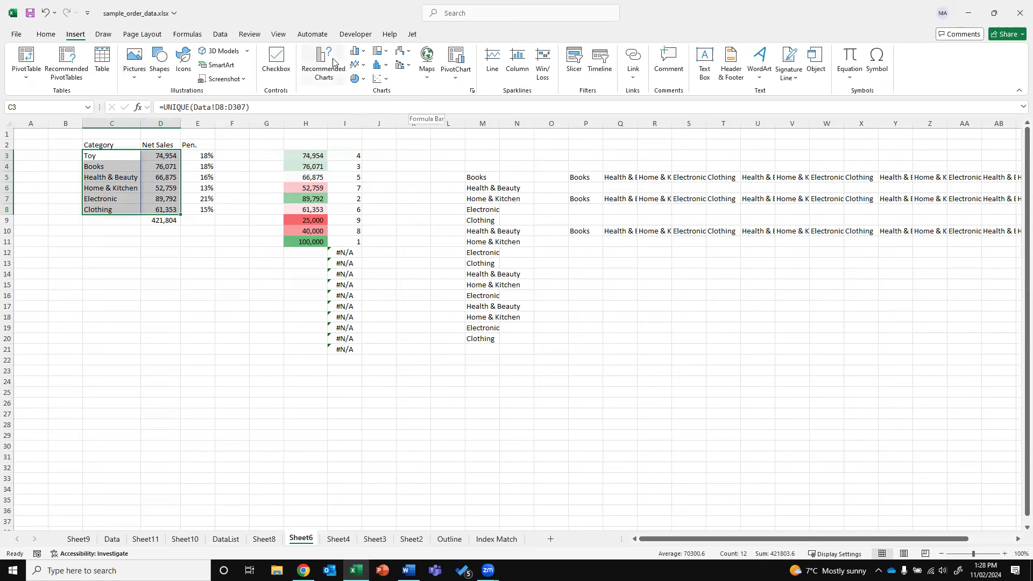
pyautogui.click(331, 62)
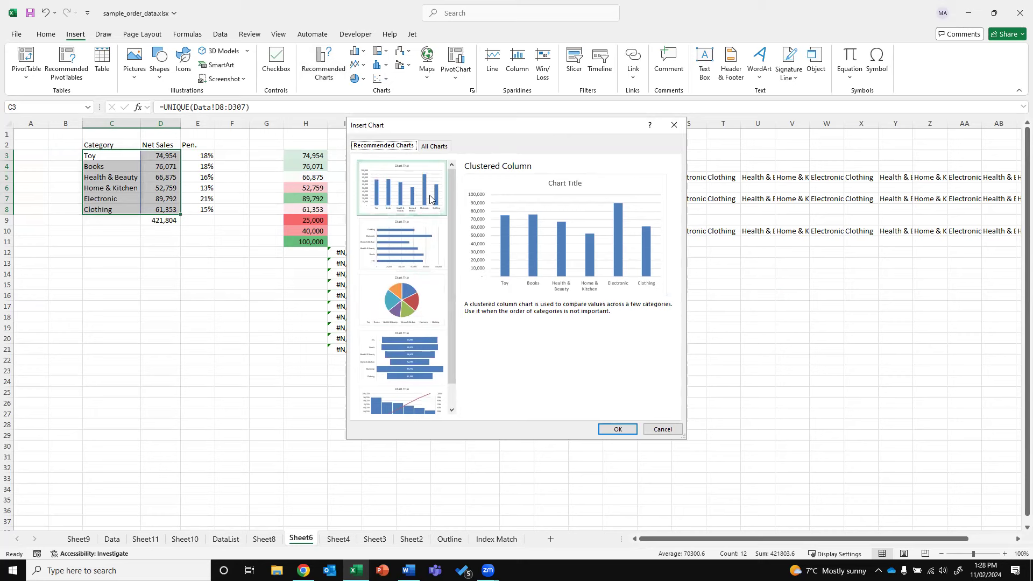
pyautogui.click(618, 428)
pyautogui.moveTo(447, 268); pyautogui.dragTo(108, 276)
# Add data labels showing each category's sales value above its column
pyautogui.rightClick(106, 326)
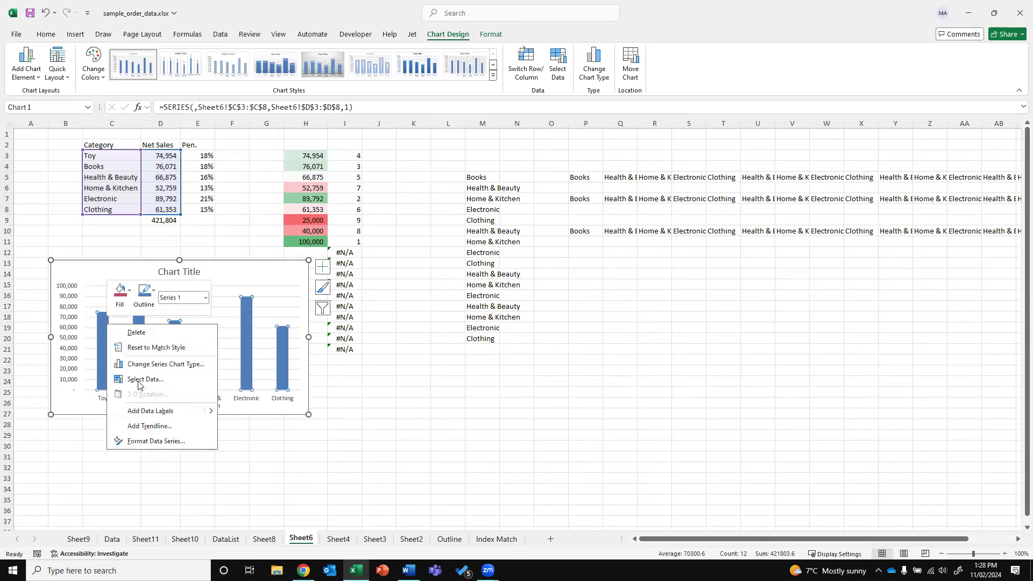
pyautogui.click(145, 410)
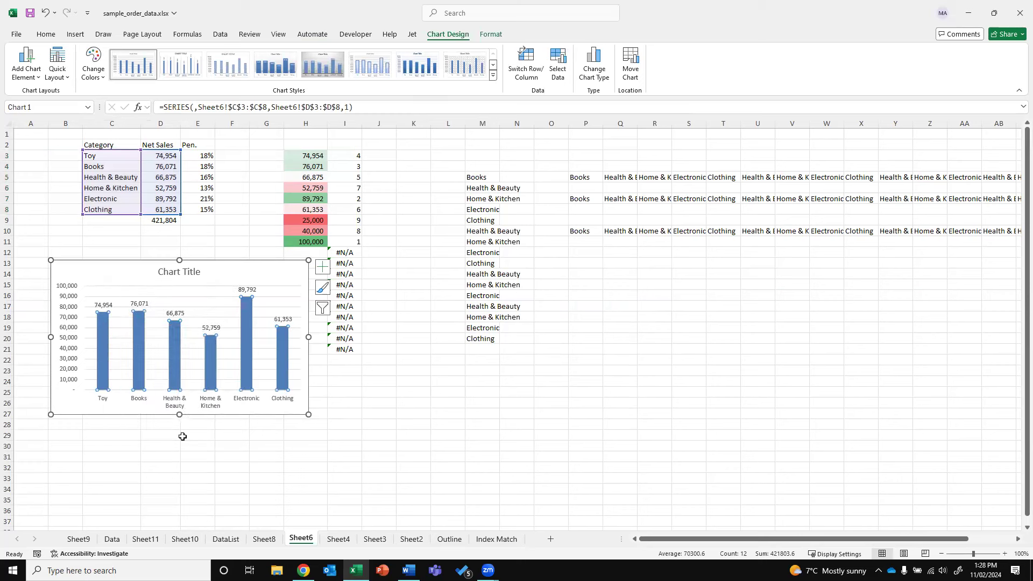
pyautogui.click(222, 440)
# Move the chart lower, widen it to the right, and browse chart styles without changing them
pyautogui.moveTo(237, 316); pyautogui.dragTo(228, 367)
pyautogui.moveTo(299, 389); pyautogui.dragTo(415, 393)
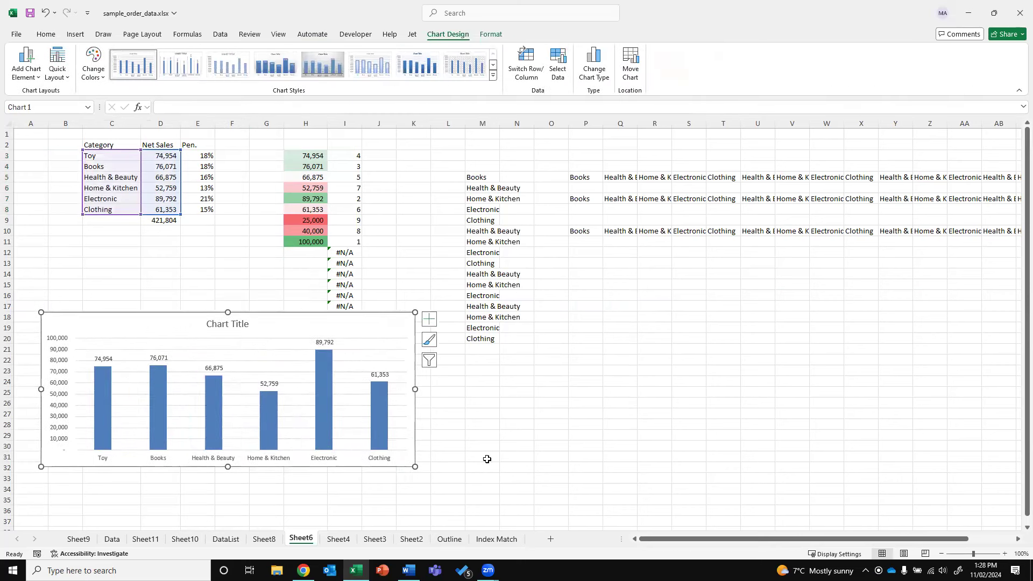
pyautogui.click(325, 370)
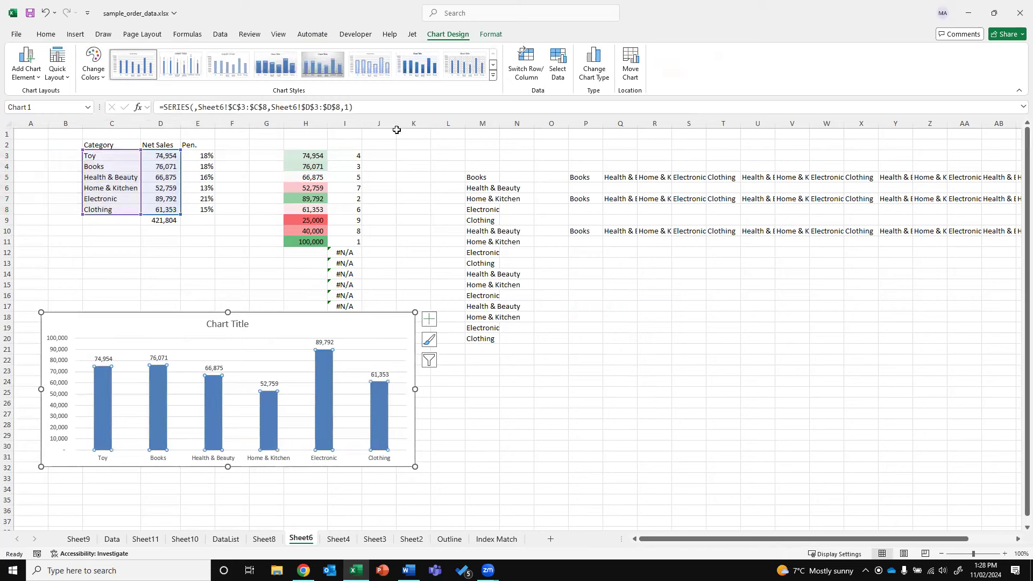
pyautogui.click(492, 75)
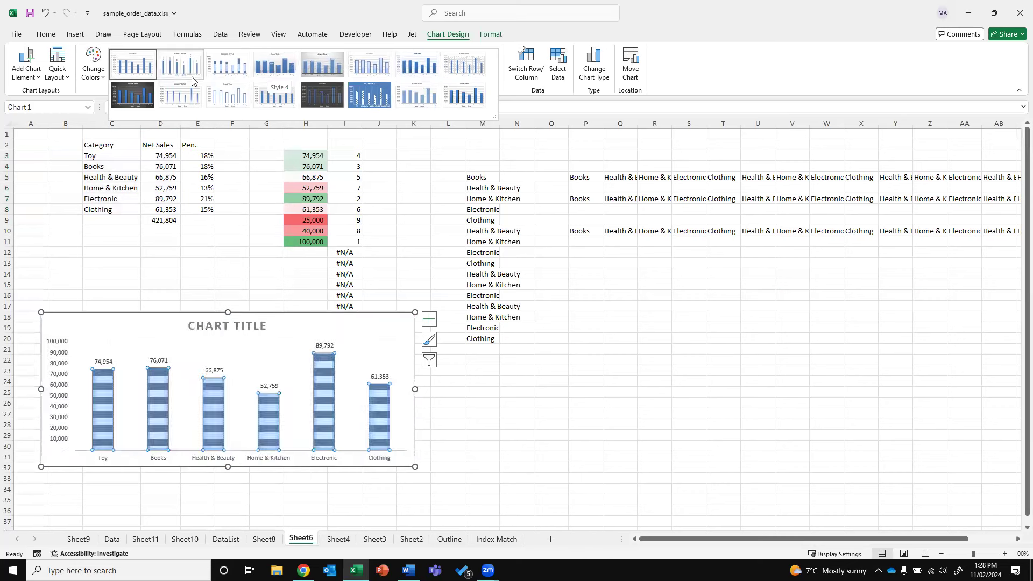
pyautogui.click(317, 386)
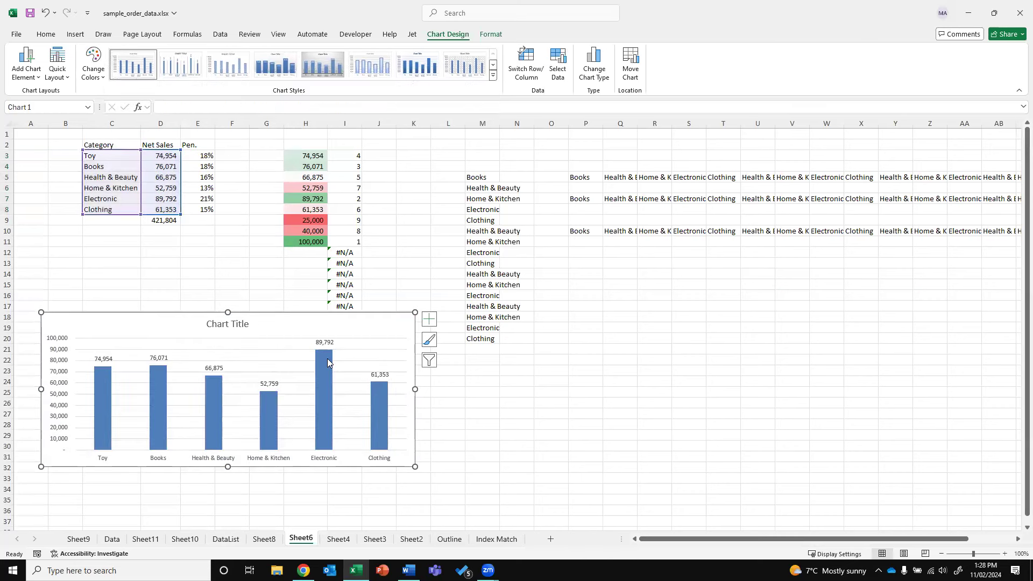
# Fill the chart's columns red with a dark red gradient, then reselect C3:D8
pyautogui.click(490, 34)
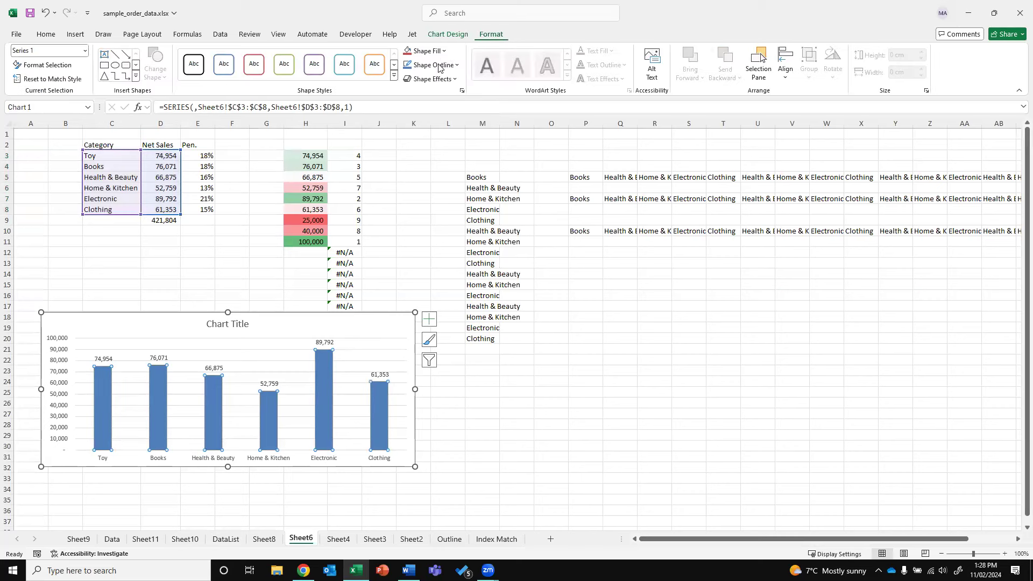
pyautogui.click(424, 51)
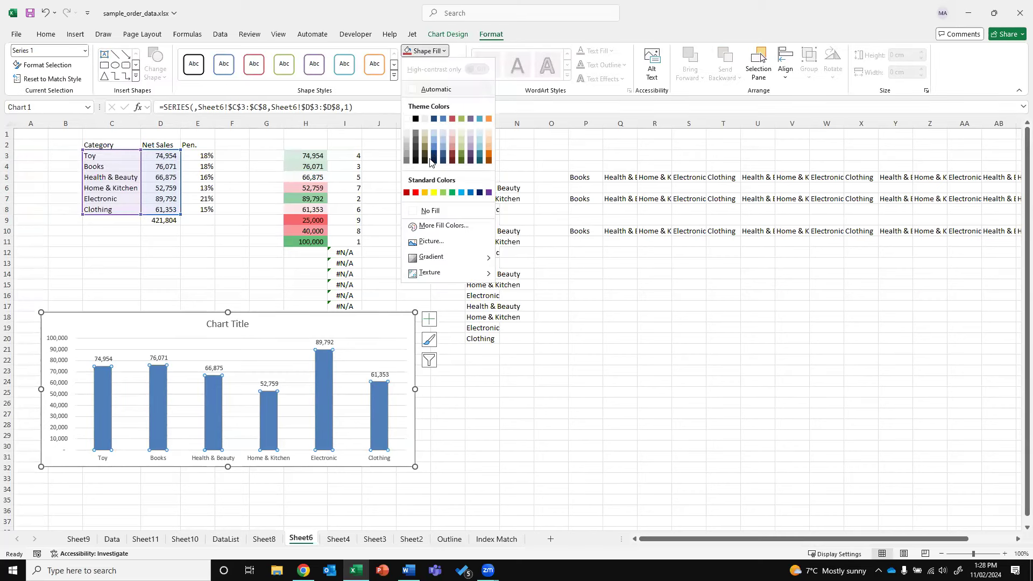
pyautogui.click(415, 193)
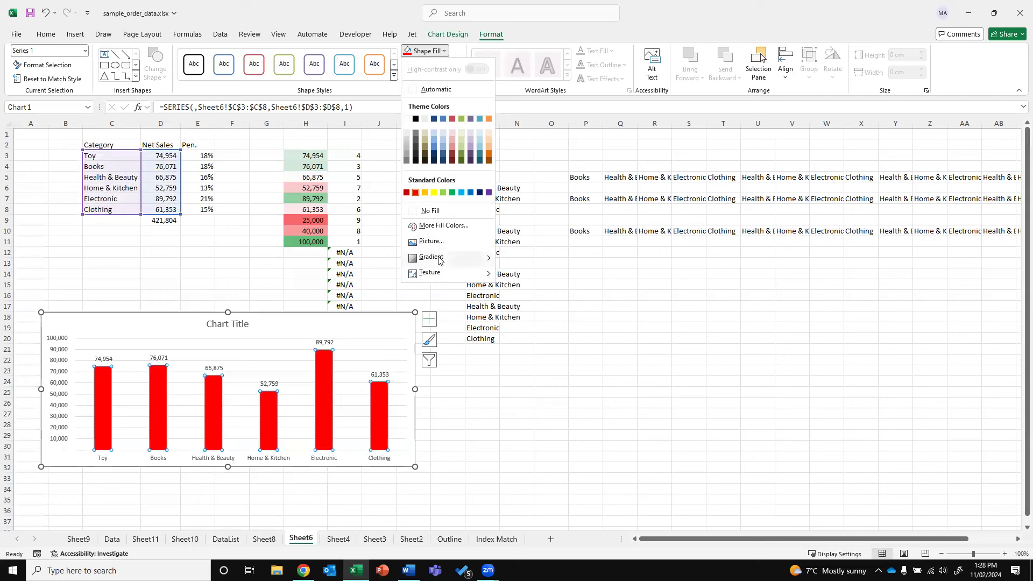
pyautogui.moveTo(438, 257)
pyautogui.click(533, 472)
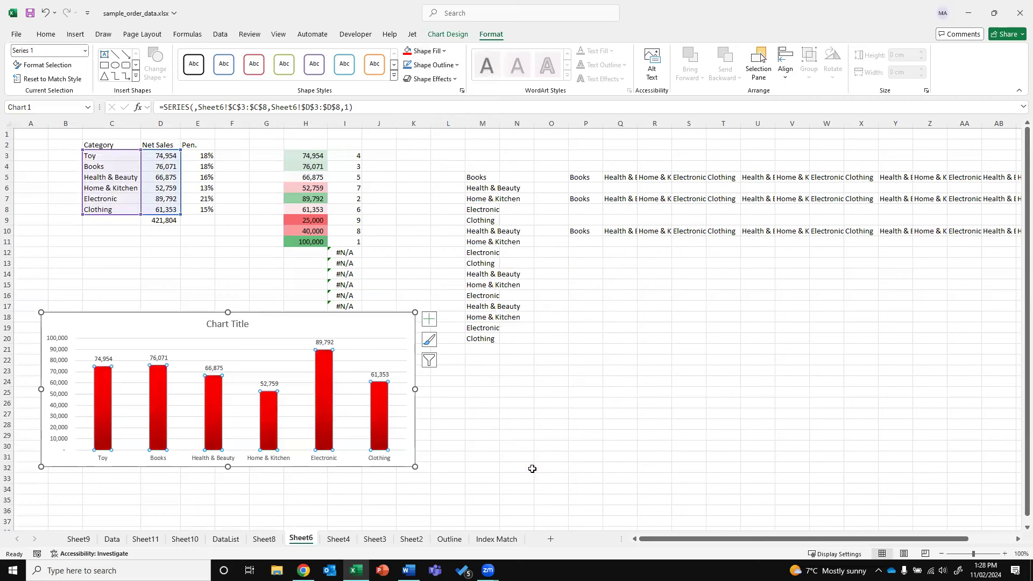
pyautogui.moveTo(108, 155); pyautogui.dragTo(167, 211)
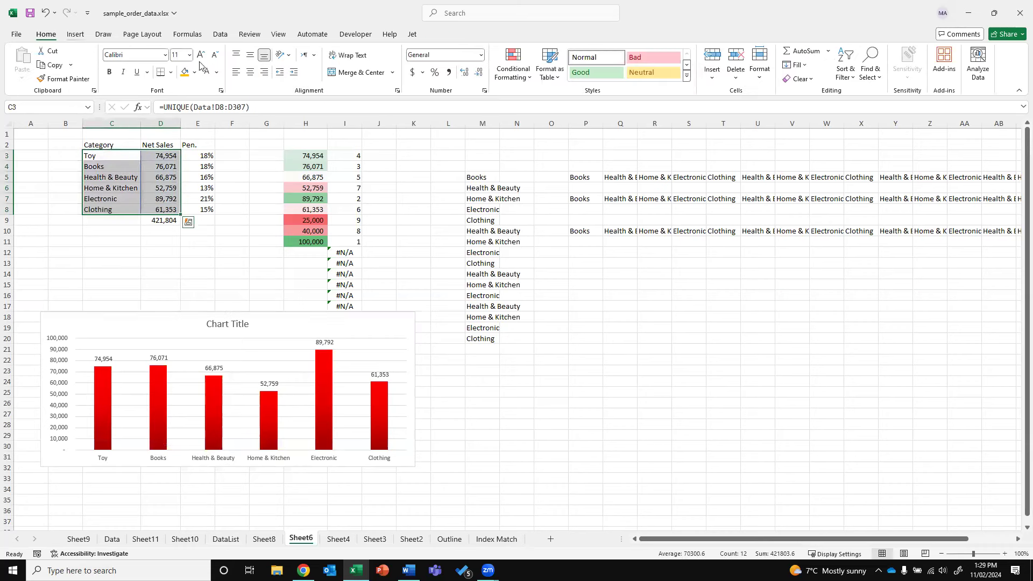
pyautogui.click(75, 34)
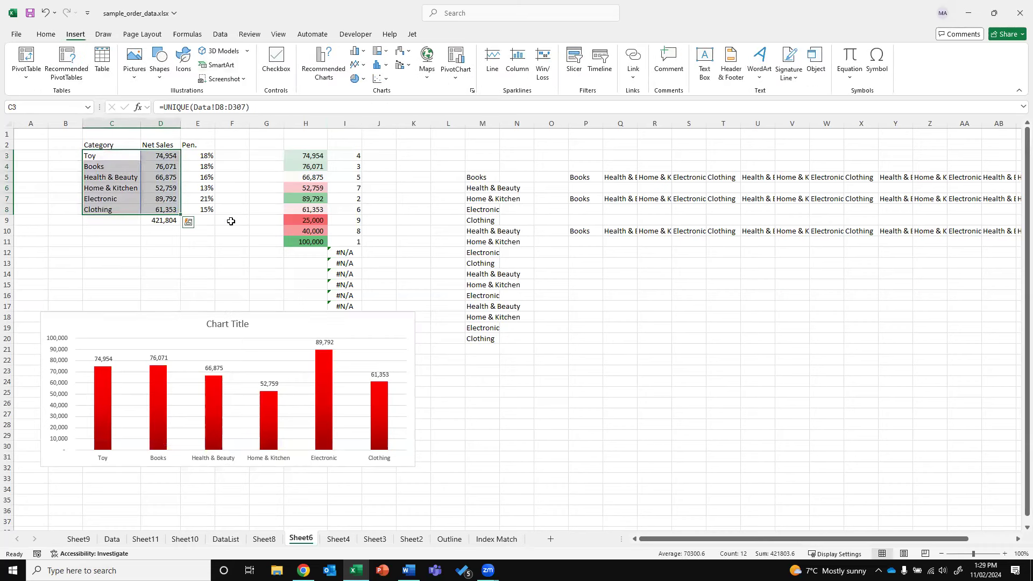
# Insert a doughnut chart of net sales by category beside the red column chart and add value labels
pyautogui.click(355, 78)
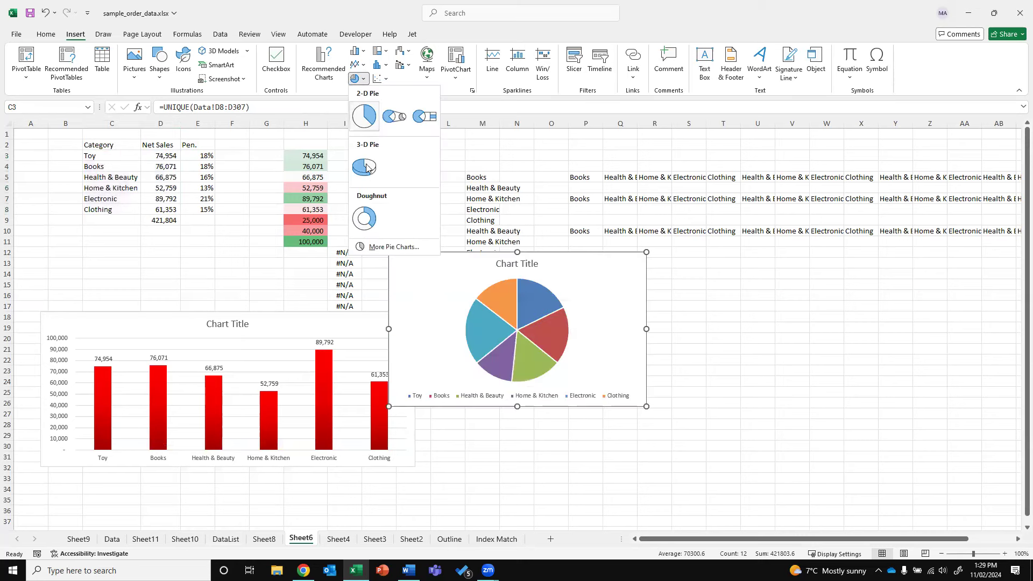
pyautogui.click(365, 218)
pyautogui.moveTo(606, 320); pyautogui.dragTo(598, 304)
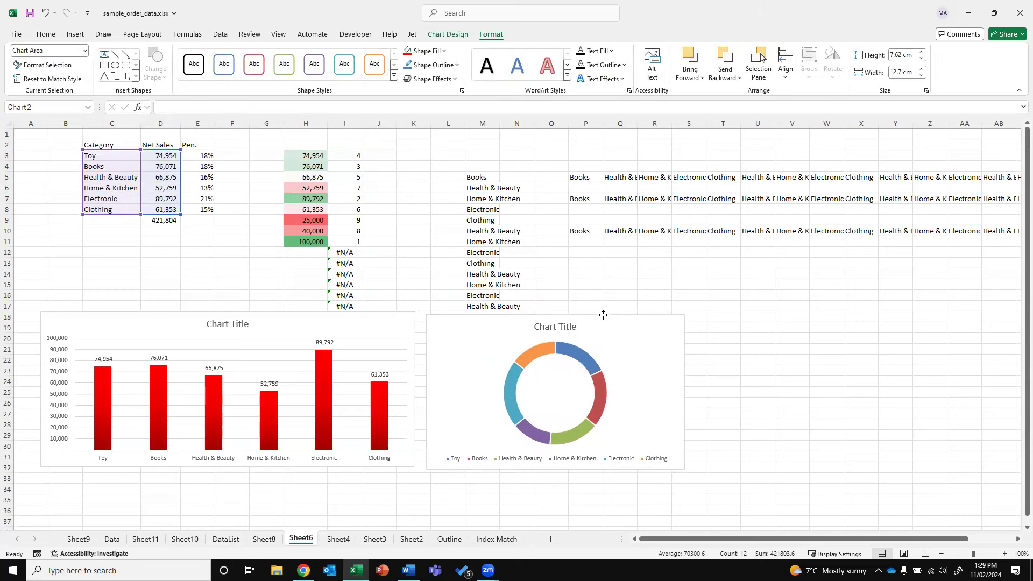
pyautogui.rightClick(582, 349)
pyautogui.click(611, 437)
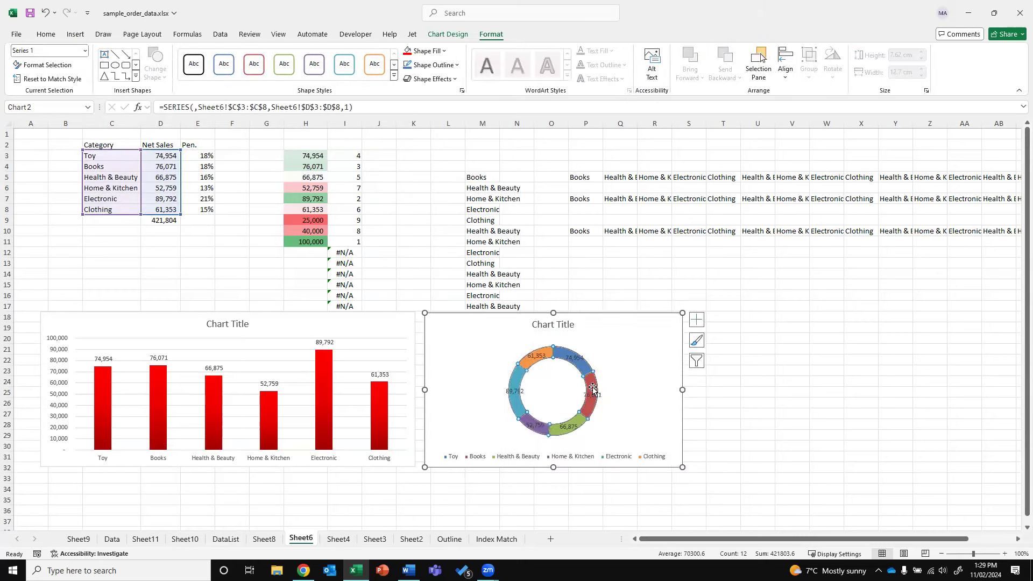
pyautogui.rightClick(568, 356)
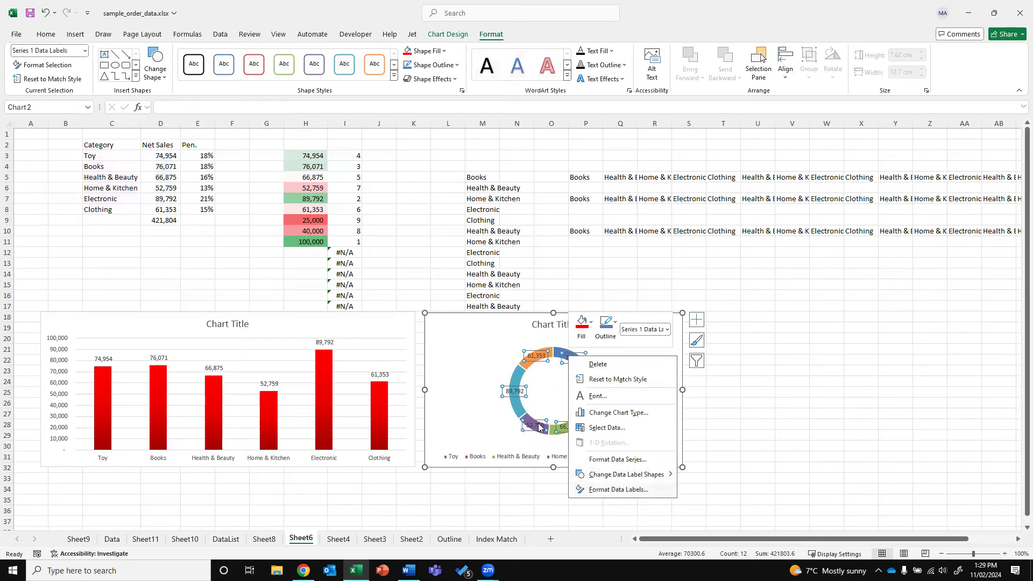
# Switch the doughnut labels from sales values to category name and percentage
pyautogui.click(613, 489)
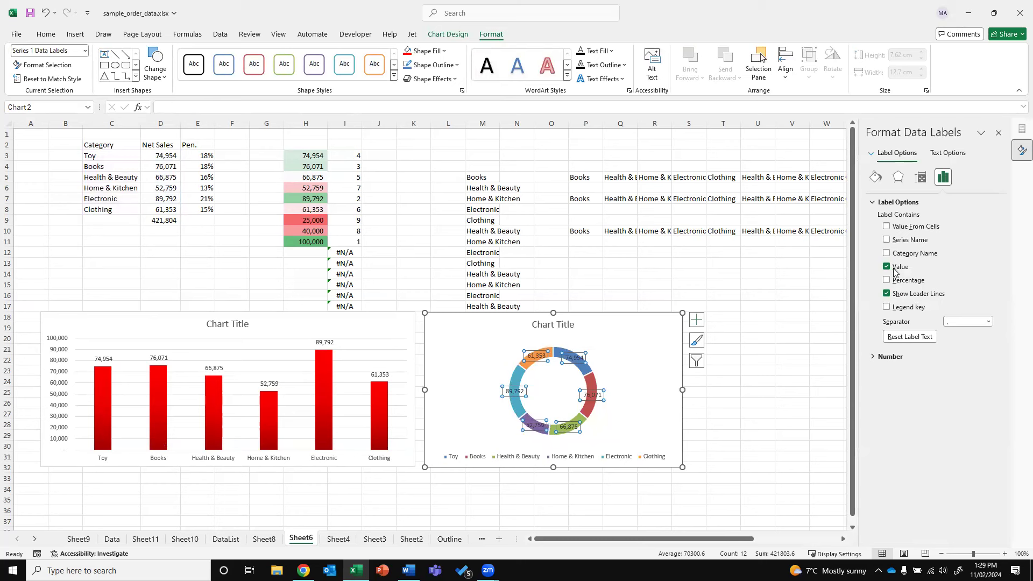
pyautogui.click(886, 268)
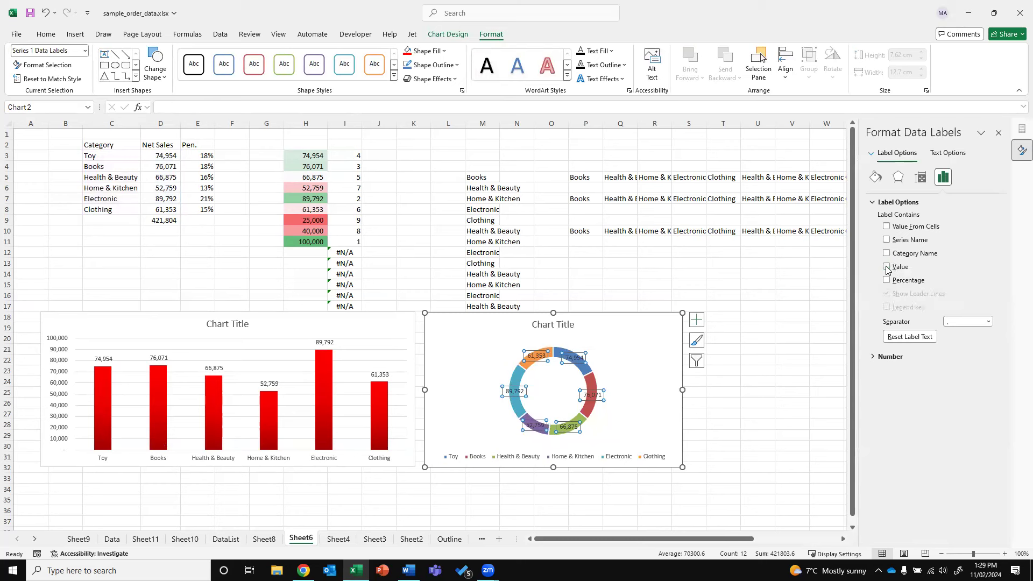
pyautogui.click(886, 281)
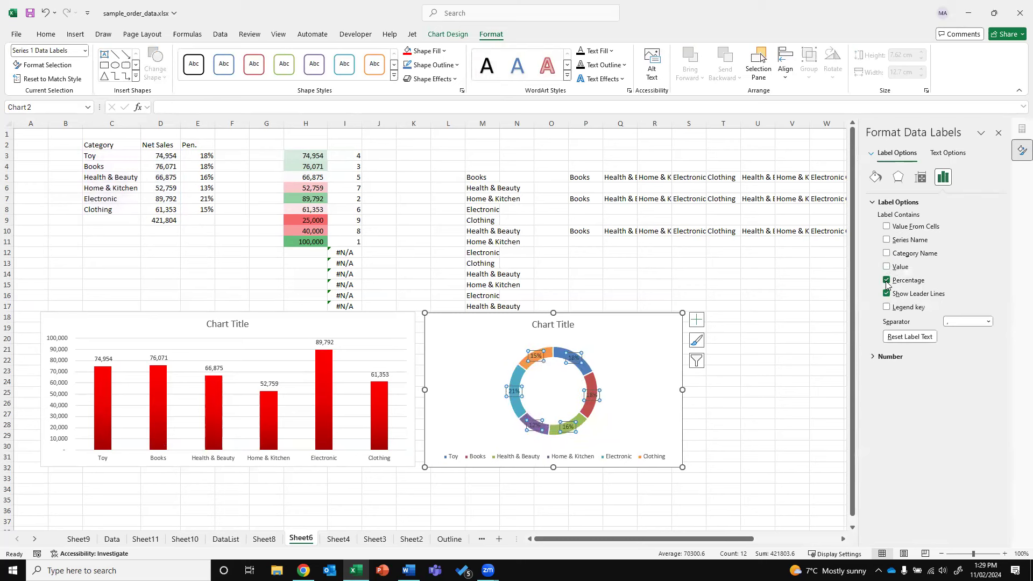
pyautogui.click(886, 253)
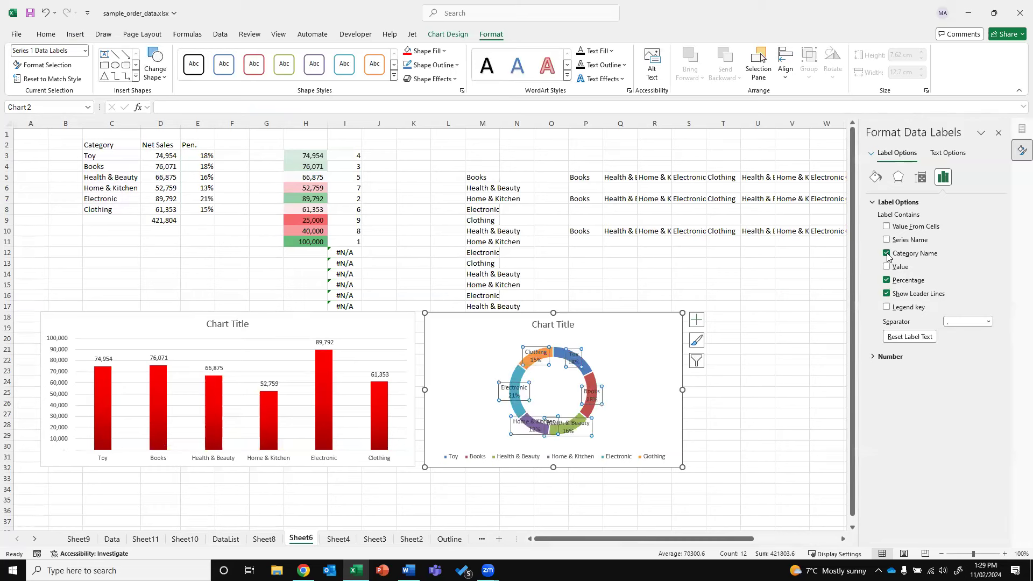
# Delete the doughnut chart's legend and enlarge the chart to 9.25 × 16.96 cm
pyautogui.click(520, 461)
pyautogui.press('Delete')
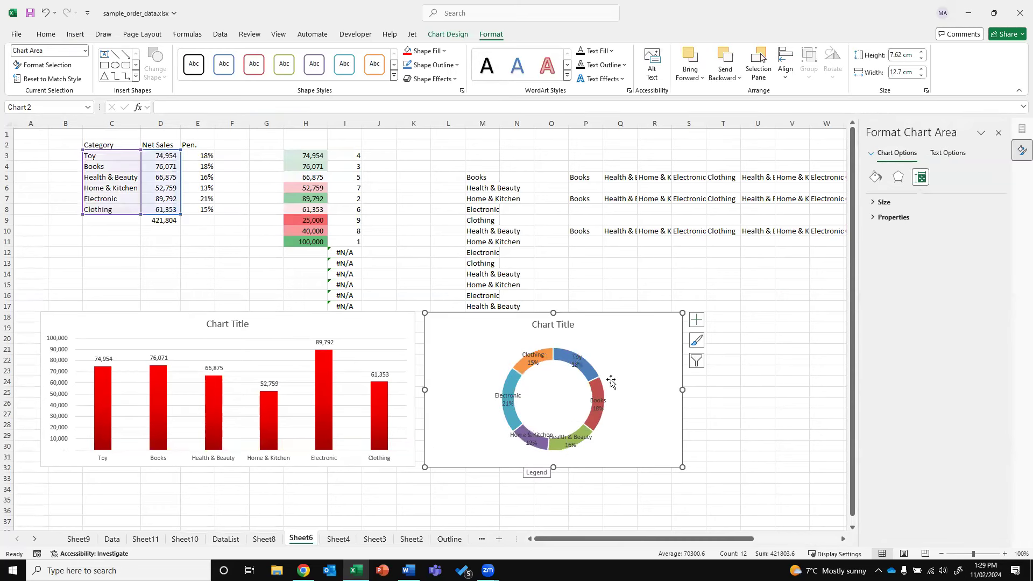
pyautogui.moveTo(681, 467); pyautogui.dragTo(768, 500)
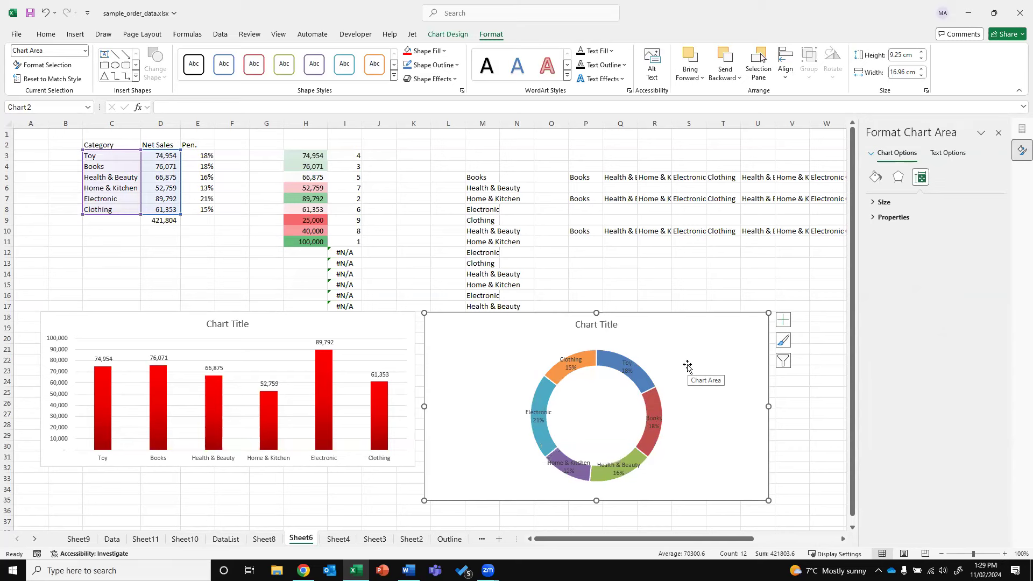
# Browse through the workbook's sheets and end on Sheet8 with the Toy, Educational, Beauty Bazaar monthly breakdown
pyautogui.click(221, 259)
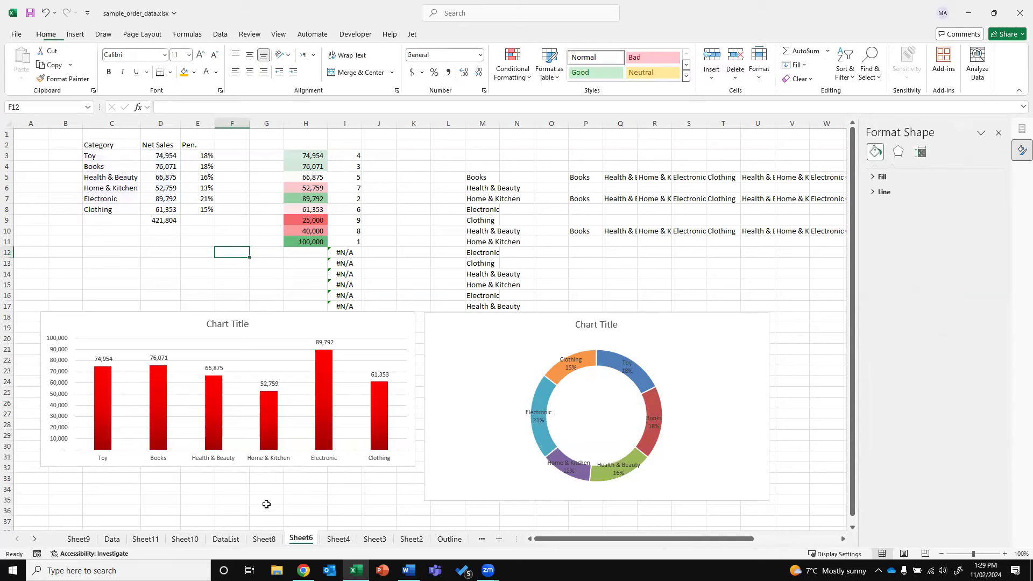
pyautogui.click(234, 543)
pyautogui.click(185, 539)
pyautogui.click(145, 539)
pyautogui.click(112, 539)
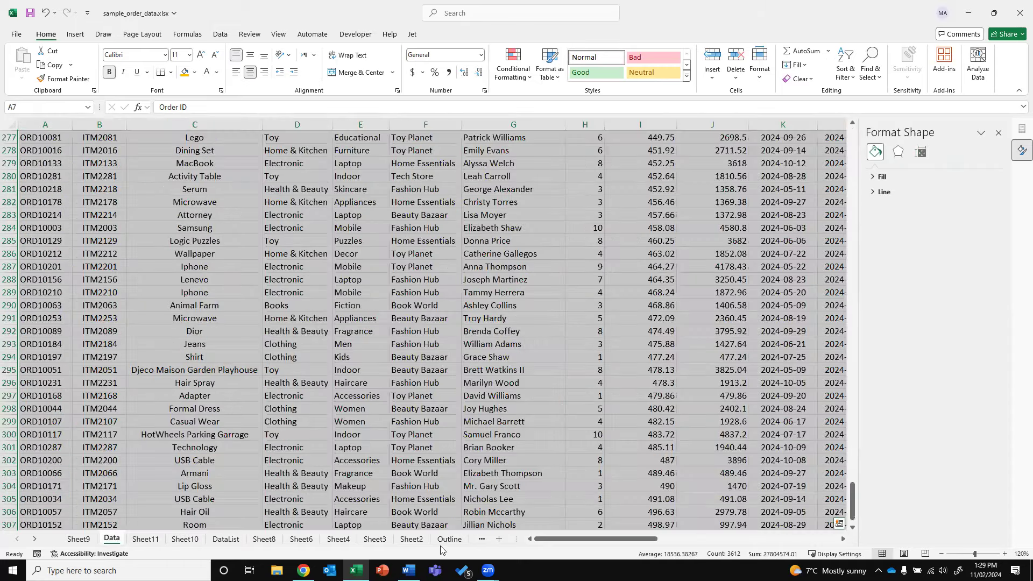
pyautogui.click(449, 539)
pyautogui.click(411, 539)
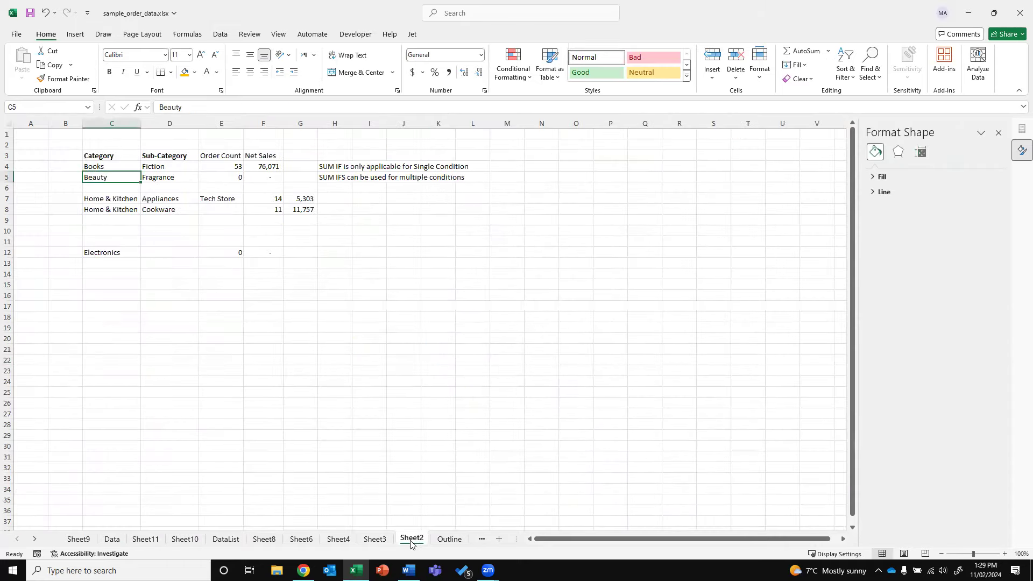
pyautogui.click(350, 543)
pyautogui.click(300, 539)
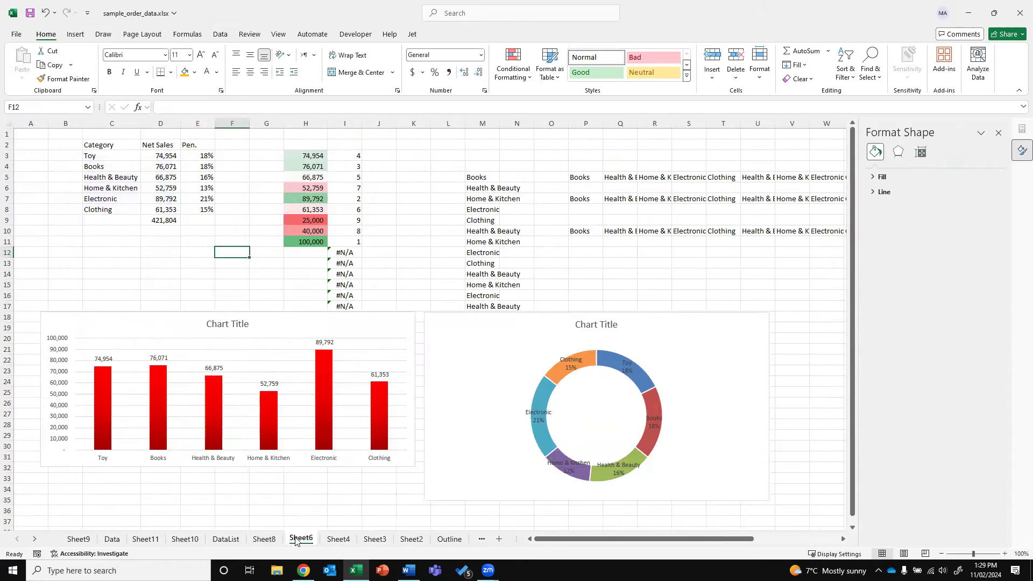
pyautogui.click(78, 539)
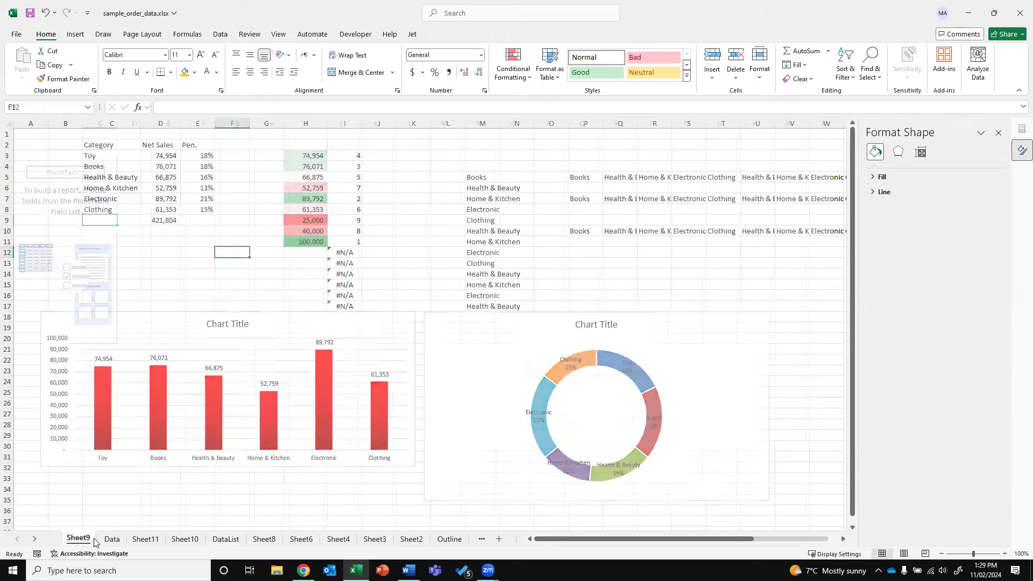
pyautogui.click(112, 538)
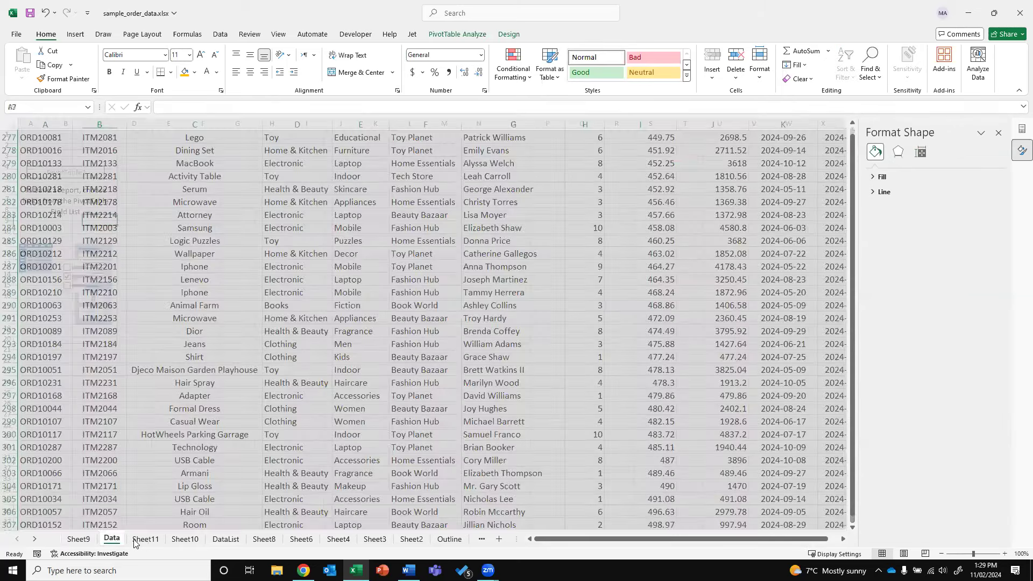
pyautogui.click(145, 538)
pyautogui.click(184, 539)
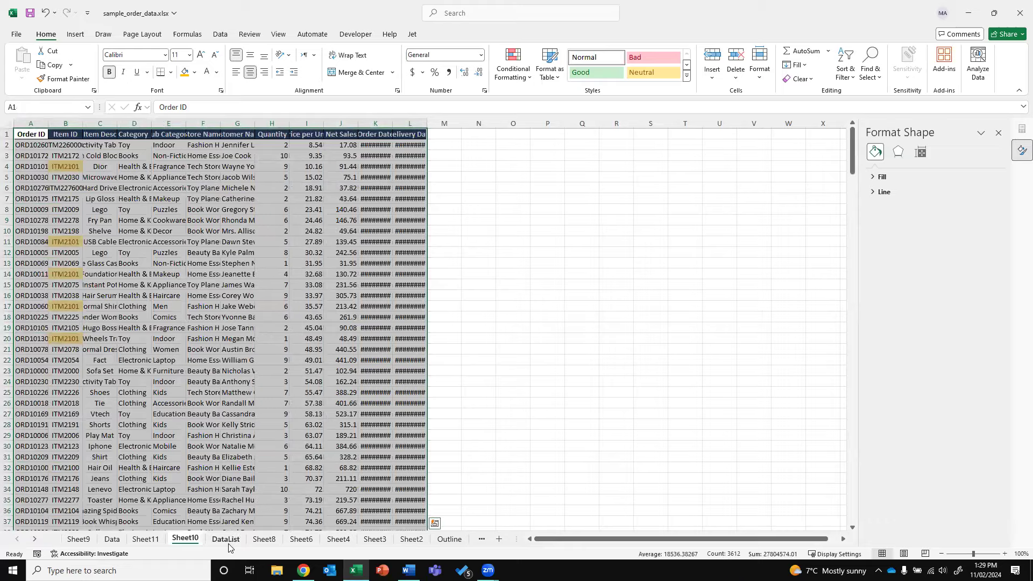
pyautogui.click(225, 539)
pyautogui.click(264, 539)
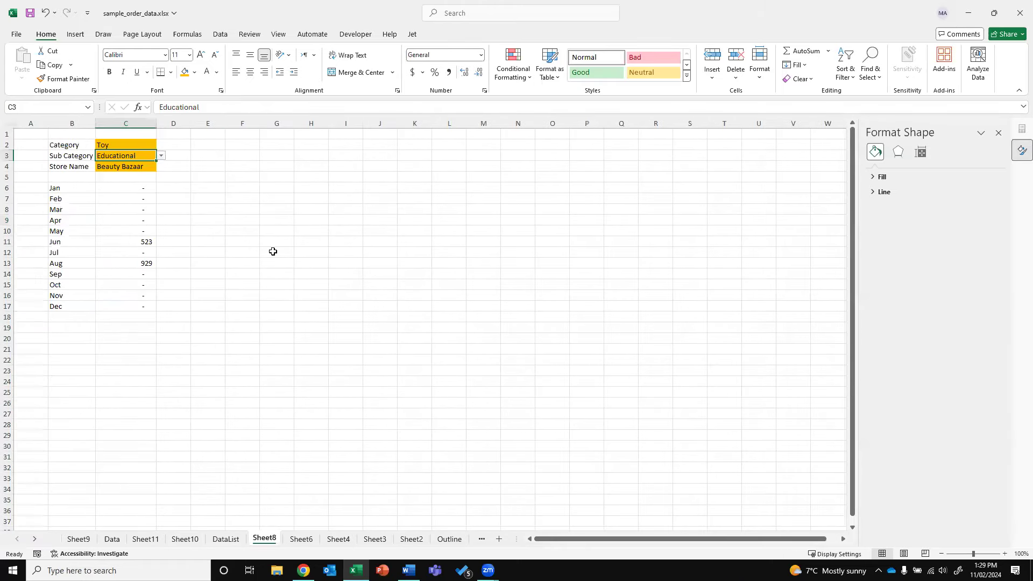
# Chart B6:C17 as a recommended clustered column chart and place it beside the month table
pyautogui.moveTo(54, 188); pyautogui.dragTo(125, 307)
pyautogui.click(75, 34)
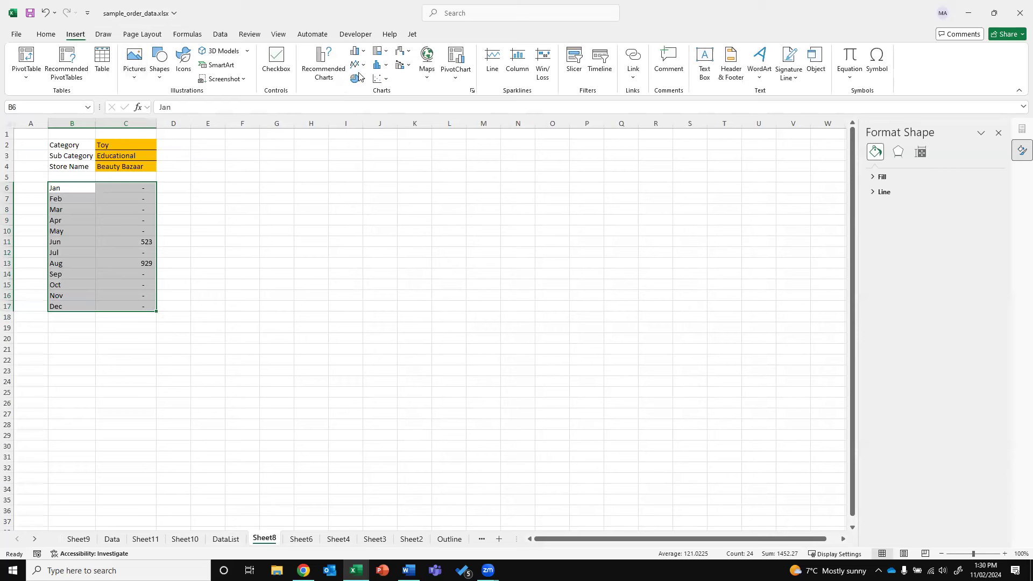
pyautogui.click(385, 66)
pyautogui.click(316, 69)
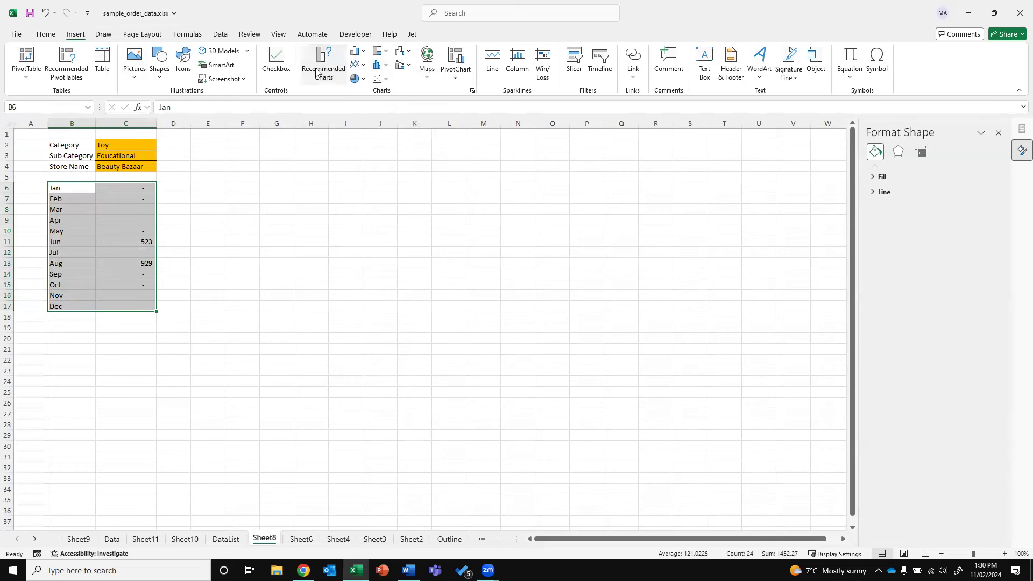
pyautogui.click(403, 256)
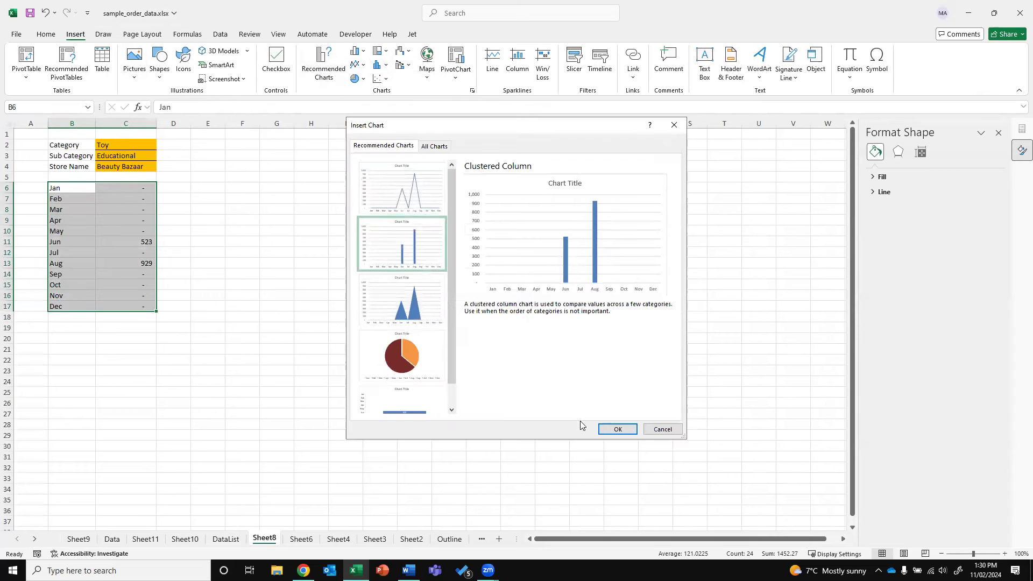
pyautogui.click(601, 428)
pyautogui.moveTo(338, 246); pyautogui.dragTo(314, 168)
pyautogui.click(151, 157)
# Try Comics as sub category, Tech Store as store, then Laptop as sub category
pyautogui.click(161, 156)
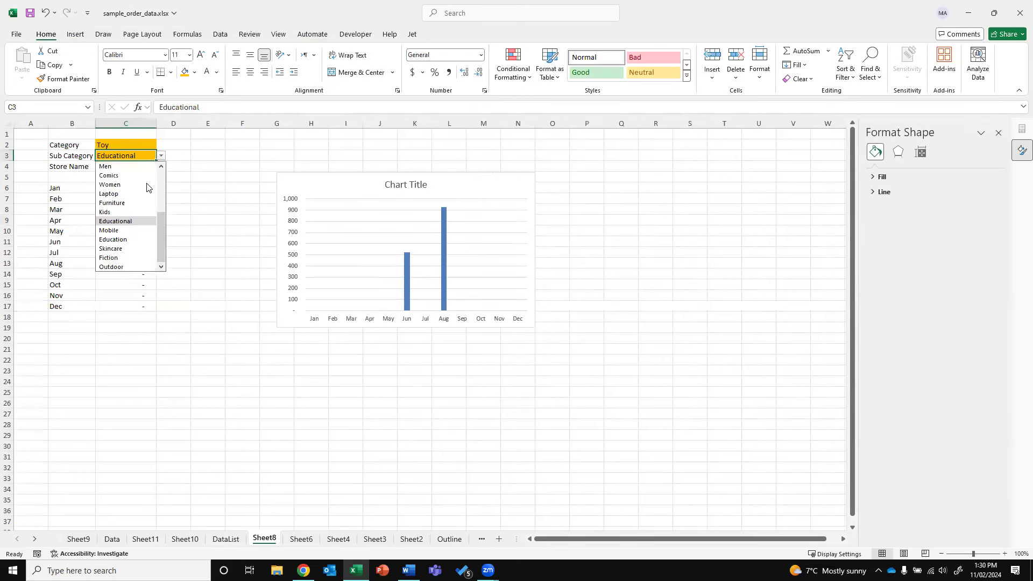
pyautogui.click(151, 178)
pyautogui.click(122, 167)
pyautogui.click(161, 167)
pyautogui.click(129, 194)
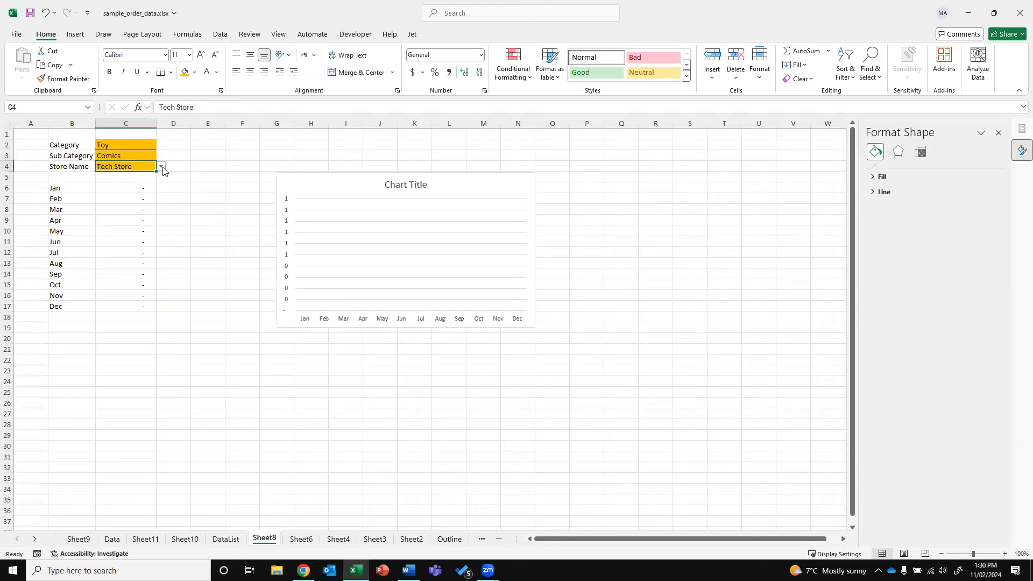
pyautogui.click(153, 155)
pyautogui.click(161, 156)
pyautogui.click(136, 220)
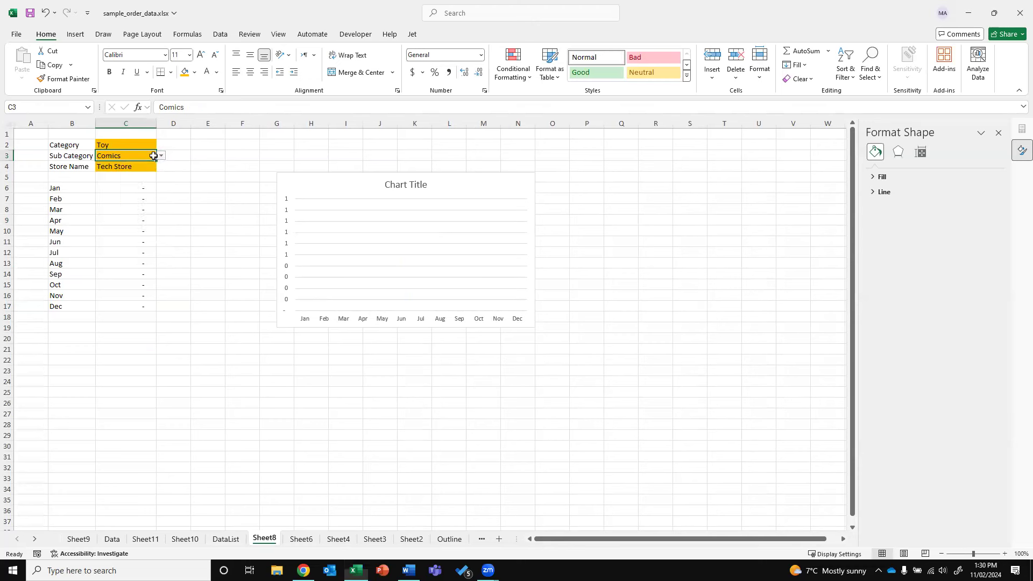
# Set Category to Health & Beauty and Sub Category to Fragrance, after briefly trying Women
pyautogui.click(149, 146)
pyautogui.click(161, 145)
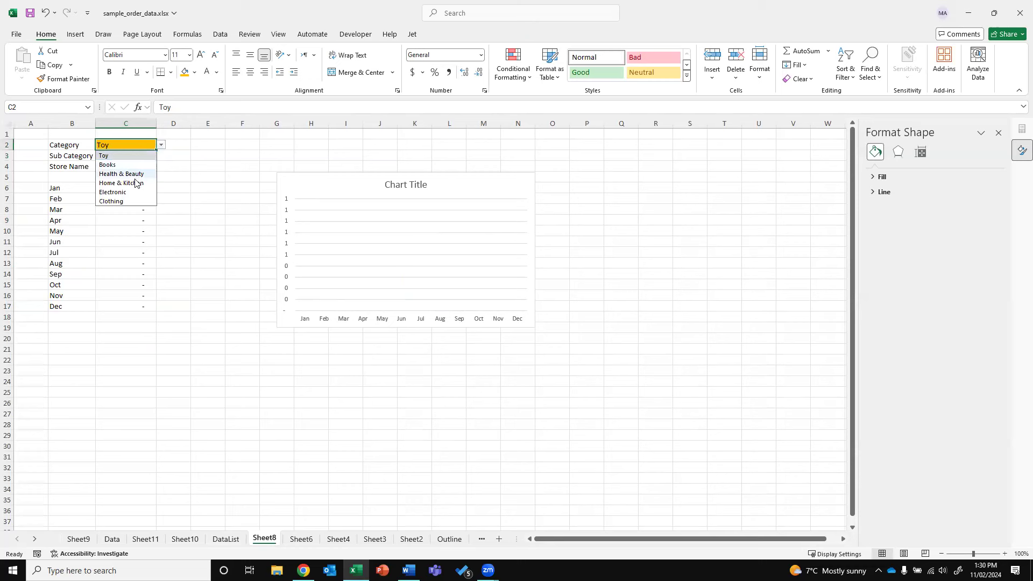
pyautogui.click(135, 174)
pyautogui.click(153, 155)
pyautogui.click(161, 156)
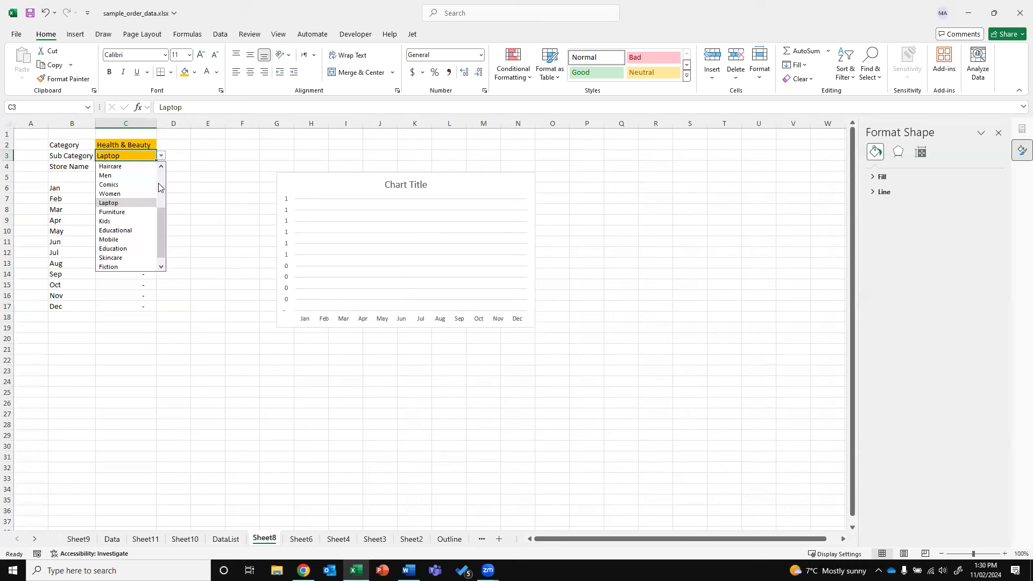
pyautogui.click(152, 192)
pyautogui.click(160, 155)
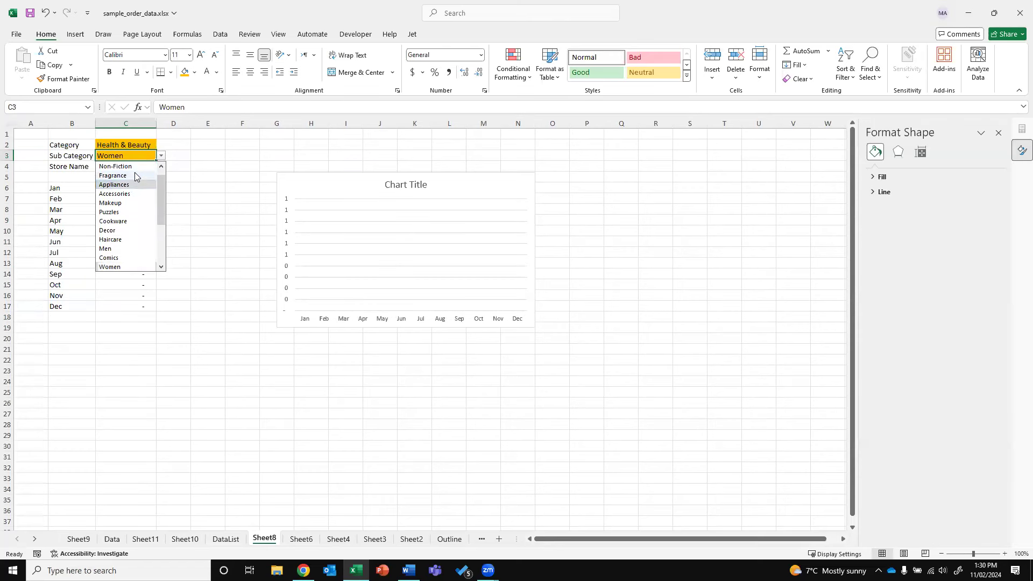
pyautogui.click(135, 176)
# Try Fashion Hub and Book World, then set Store Name to Toy Planet, showing Jun 1,903 and Jul 286
pyautogui.click(145, 166)
pyautogui.click(161, 166)
pyautogui.click(150, 176)
pyautogui.click(162, 173)
pyautogui.click(151, 167)
pyautogui.click(161, 167)
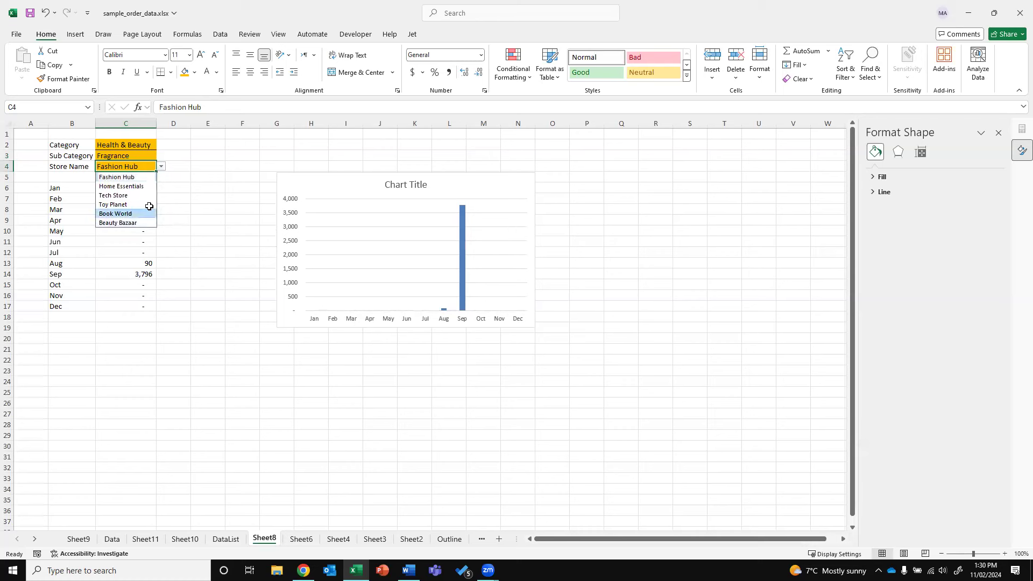
pyautogui.click(145, 212)
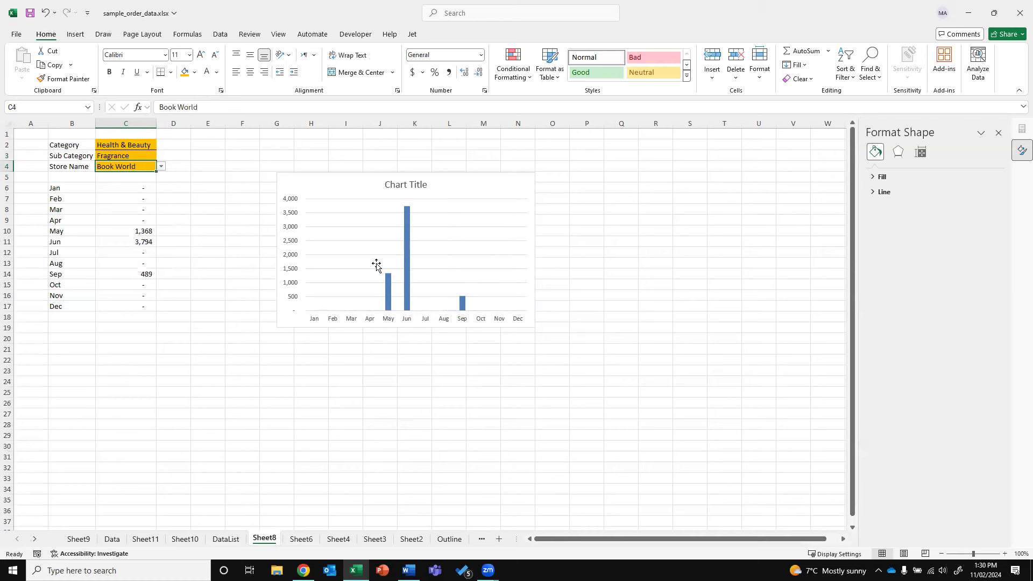
pyautogui.click(161, 166)
pyautogui.click(127, 205)
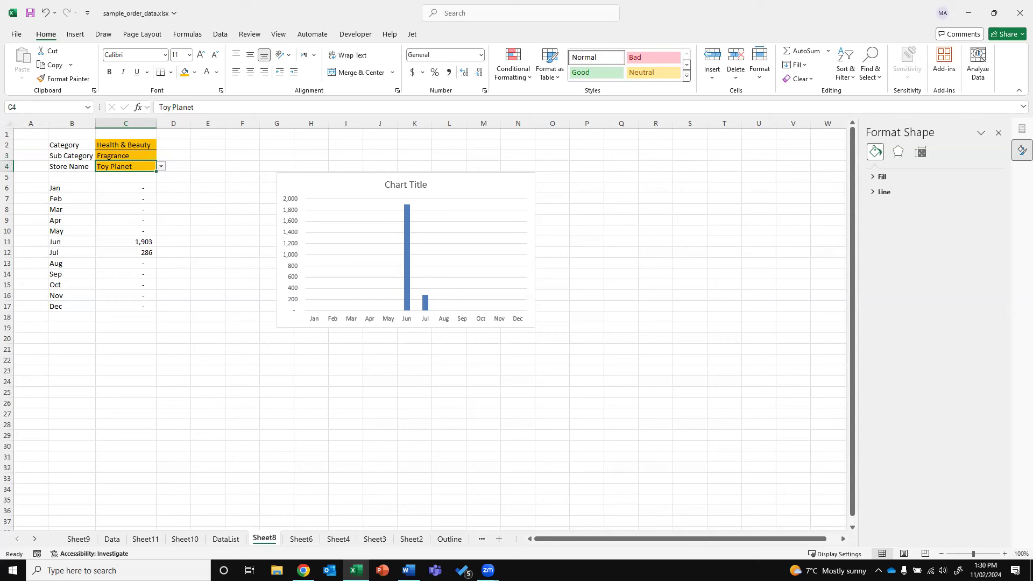
pyautogui.hotkey('alt', 'Tab')
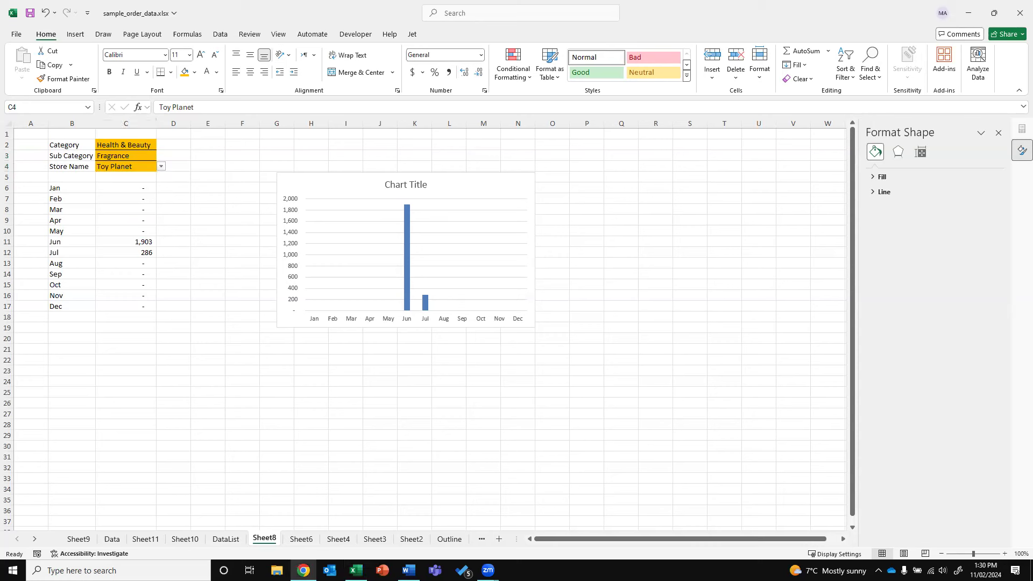
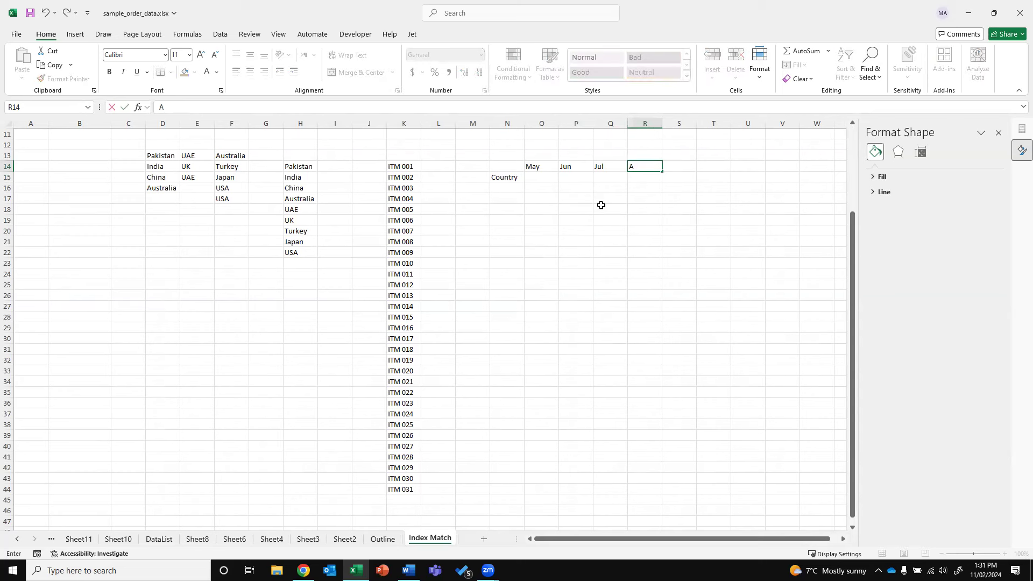
# Commit Aug as the last month heading in R14 and start =unique( in N16
pyautogui.press('Return')
pyautogui.press('Left')
pyautogui.press('Left')
pyautogui.press('Left')
pyautogui.press('Left')
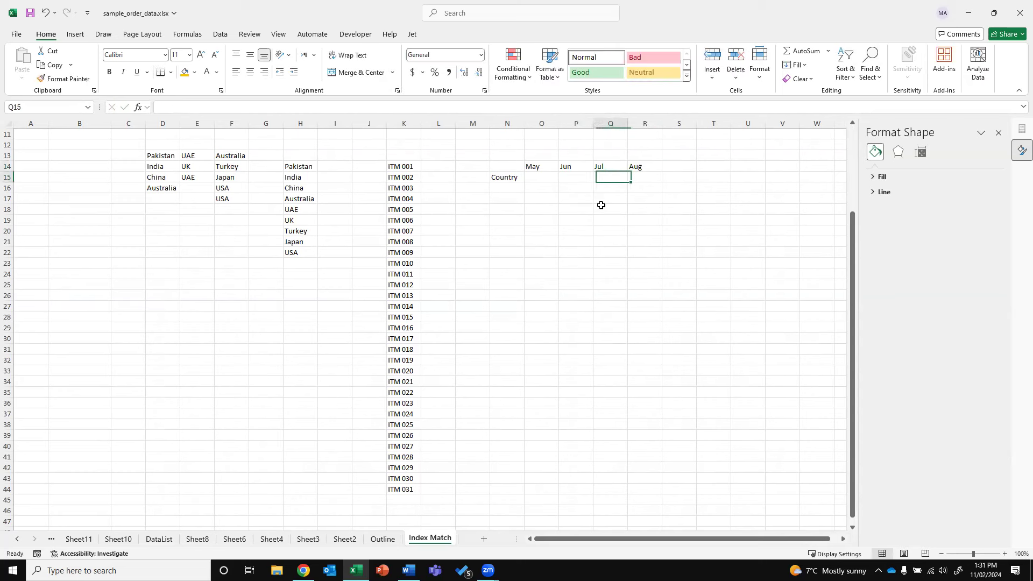
pyautogui.press('Down')
pyautogui.write('=unique(')
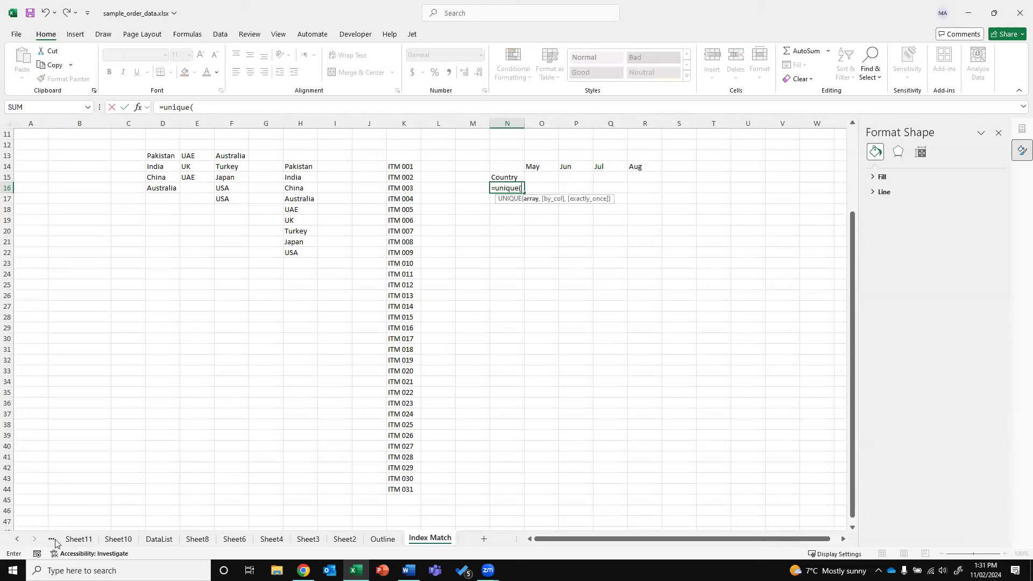
# Complete the formula as =UNIQUE(Sheet10!D2:D301) to list the distinct categories
pyautogui.click(17, 538)
pyautogui.click(17, 538)
pyautogui.click(78, 538)
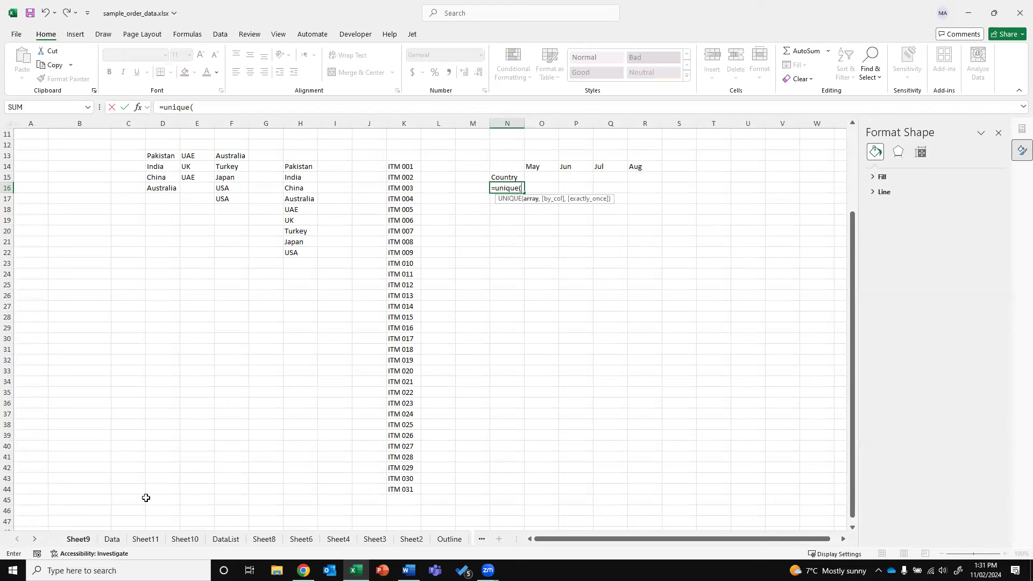
pyautogui.click(123, 539)
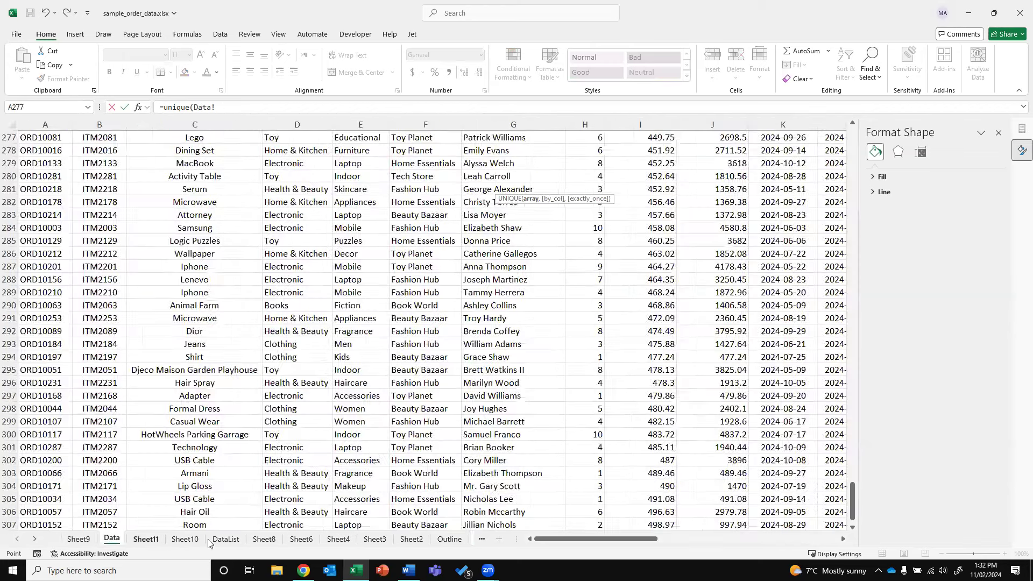
pyautogui.click(145, 538)
pyautogui.click(184, 539)
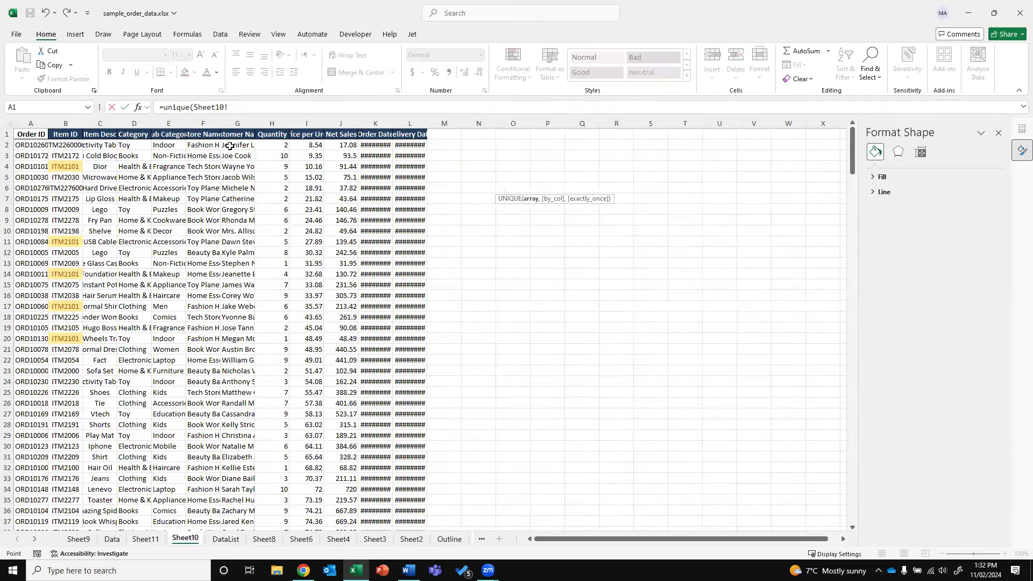
pyautogui.click(130, 133)
pyautogui.press('Down')
pyautogui.hotkey('ctrl', 'shift', 'Down')
pyautogui.press('Return')
# Move the heading up to N14 and the list to N15:N20, and rename the heading Category
pyautogui.click(633, 211)
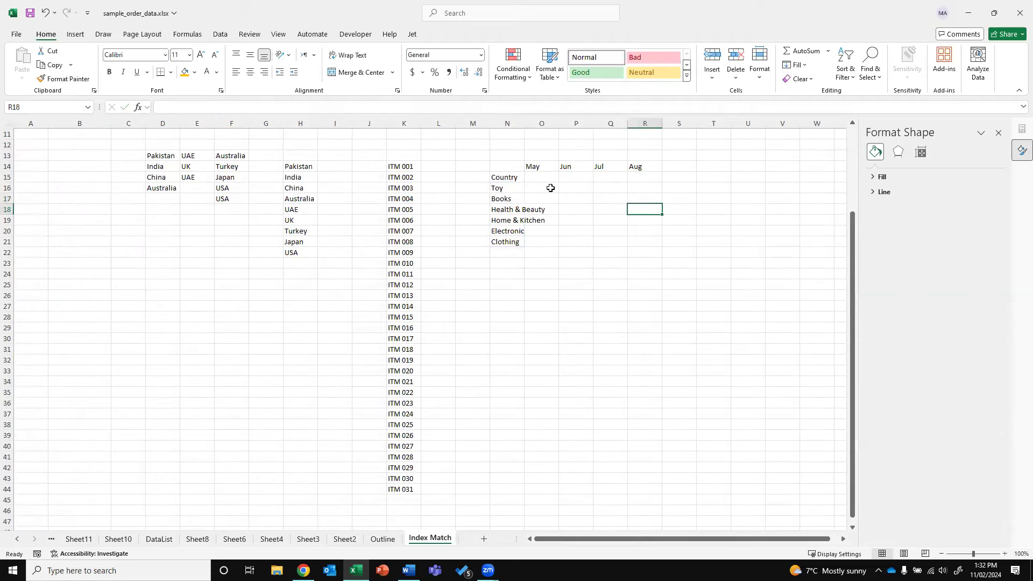
pyautogui.click(529, 177)
pyautogui.click(506, 174)
pyautogui.moveTo(507, 172)
pyautogui.mouseDown()
pyautogui.moveTo(507, 163)
pyautogui.moveTo(510, 174)
pyautogui.mouseUp()
pyautogui.click(506, 188)
pyautogui.press('Up')
pyautogui.write('Category')
pyautogui.press('Return')
pyautogui.press('Right')
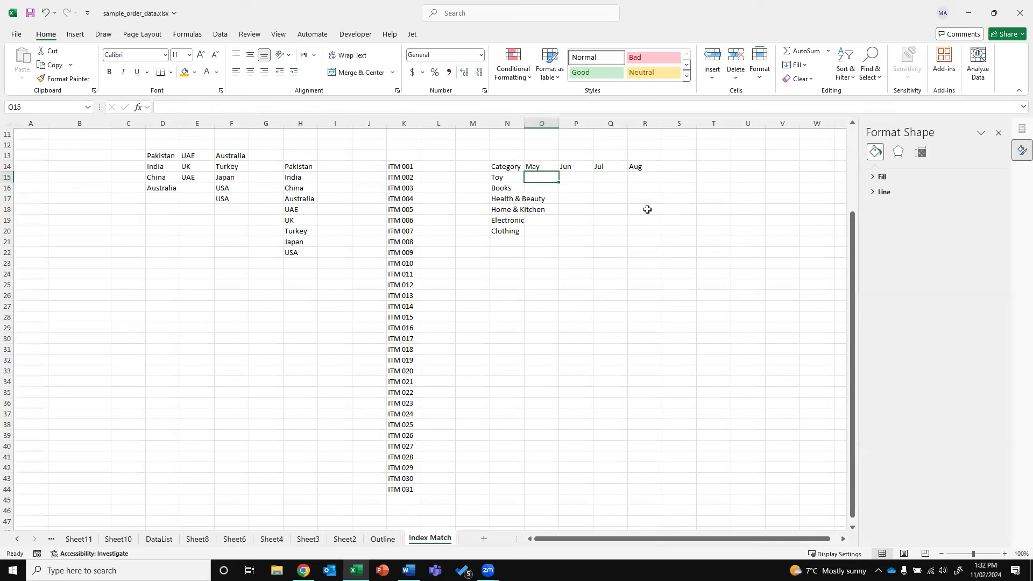
# Add Category, Month and Sales labels in T15:T17 and AutoFit column N
pyautogui.click(699, 172)
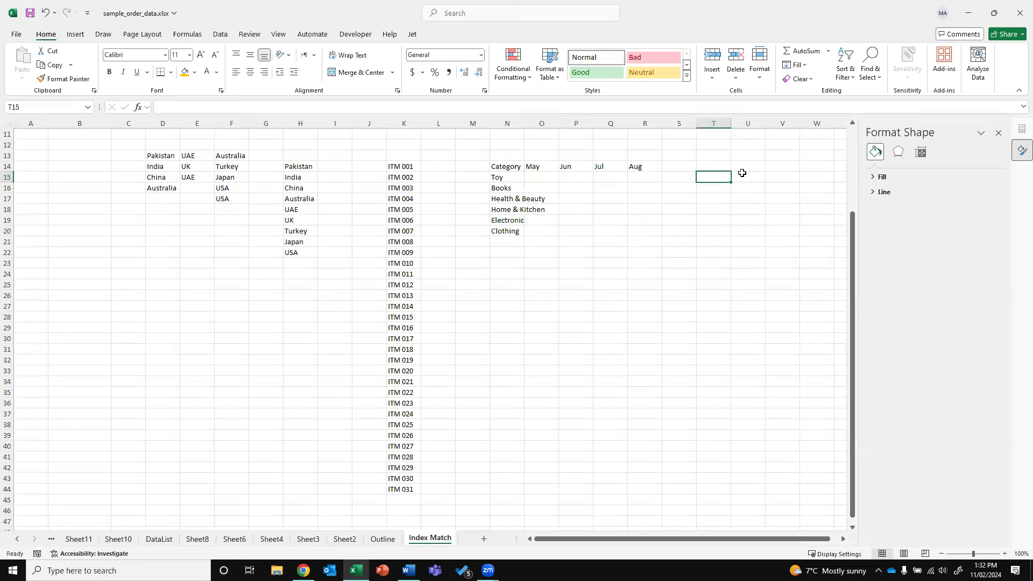
pyautogui.write('Co')
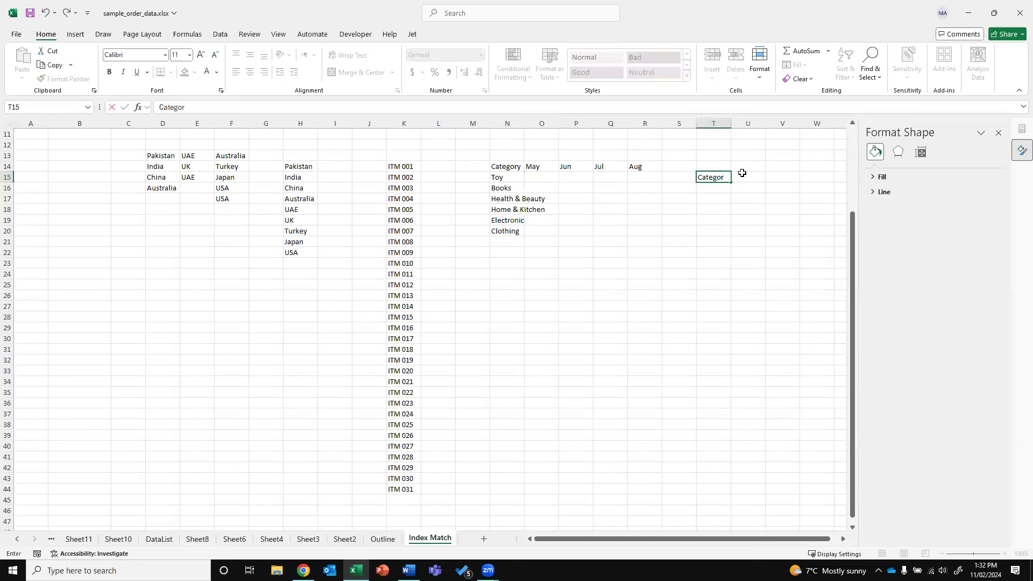
pyautogui.press('Return')
pyautogui.write('Y')
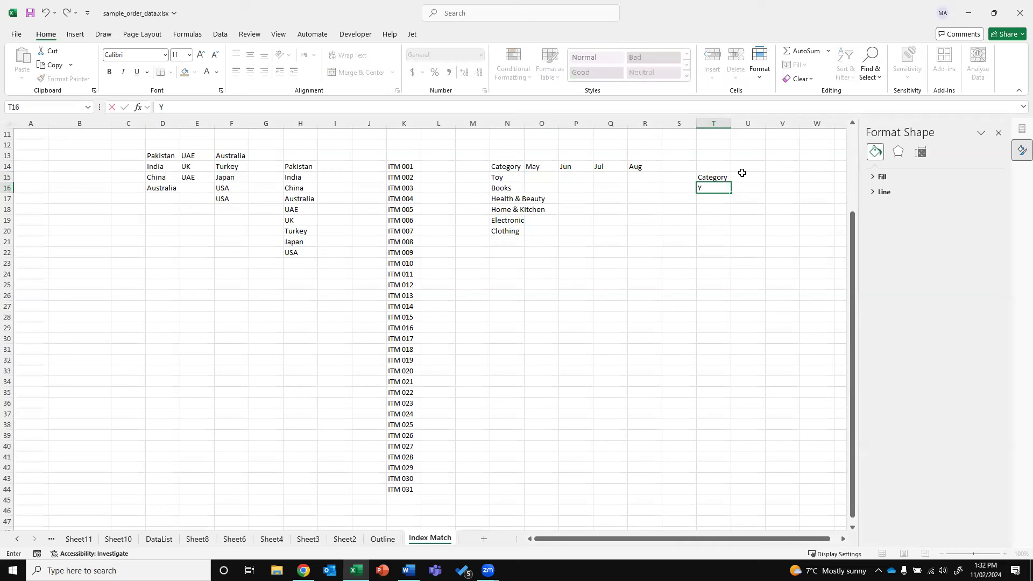
pyautogui.press('Return')
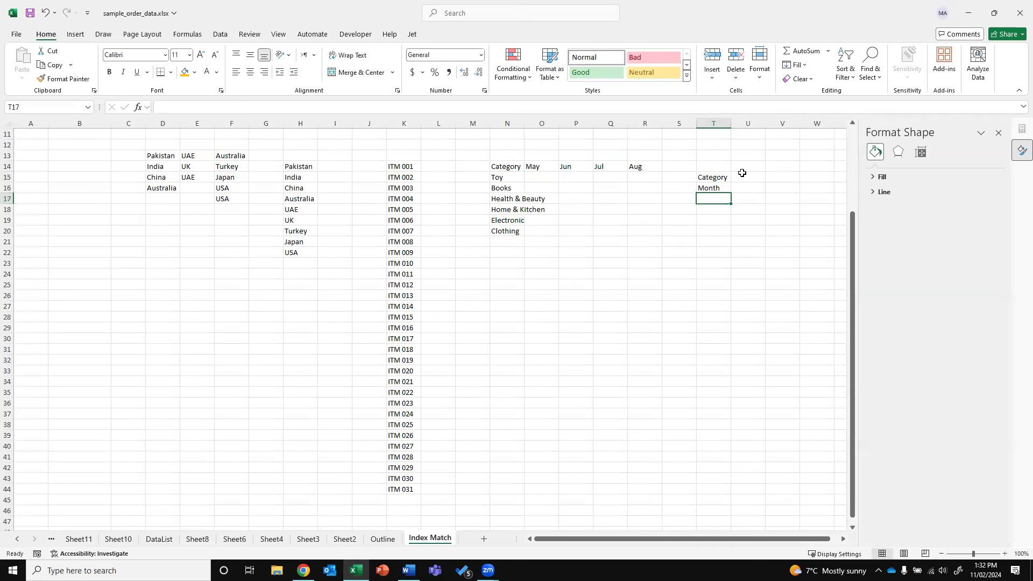
pyautogui.press('BackSpace')
pyautogui.write('Sales')
pyautogui.press('Return')
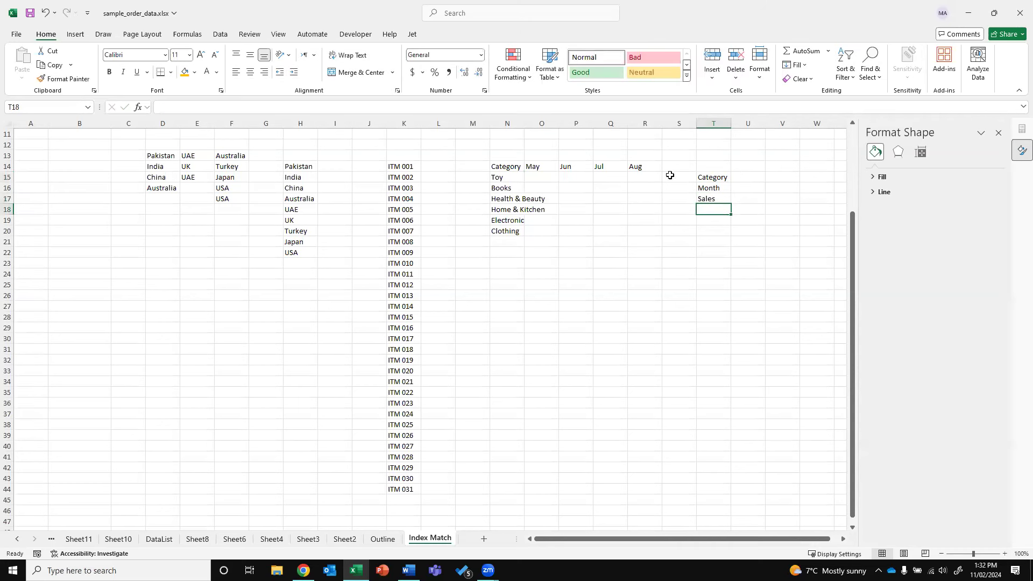
pyautogui.doubleClick(524, 123)
# Enter Toy's sales (100, 200, 100, 500) and Books' sales (May 15, Jul 65, Aug 48)
pyautogui.click(563, 175)
pyautogui.write('100')
pyautogui.press('Tab')
pyautogui.write('200')
pyautogui.press('Down')
pyautogui.press('Right')
pyautogui.press('Up')
pyautogui.write('100')
pyautogui.press('Return')
pyautogui.press('Up')
pyautogui.press('Tab')
pyautogui.write('500')
pyautogui.press('Return')
pyautogui.write('12')
pyautogui.press('Left')
pyautogui.write('12')
pyautogui.press('Return')
pyautogui.press('Left')
pyautogui.press('Up')
pyautogui.write('15')
pyautogui.press('Right')
pyautogui.press('Right')
pyautogui.write('65')
# Fill the Health & Beauty, Home & Kitchen, Electronic and Clothing sales rows, e.g. Home & Kitchen 1, 12, 44, 5
pyautogui.press('Right')
pyautogui.write('65')
pyautogui.press('Return')
pyautogui.press('Up')
pyautogui.write('48')
pyautogui.press('Return')
pyautogui.press('Left')
pyautogui.write('5')
pyautogui.press('Left')
pyautogui.write('4')
pyautogui.press('Left')
pyautogui.write('24')
pyautogui.press('Right')
pyautogui.press('Right')
pyautogui.press('Right')
pyautogui.write('3')
pyautogui.press('Return')
pyautogui.write('5')
pyautogui.press('Left')
pyautogui.write('44')
pyautogui.press('Left')
pyautogui.write('12')
pyautogui.press('Left')
pyautogui.write('1')
pyautogui.press('Return')
pyautogui.write('2')
pyautogui.press('Right')
pyautogui.write('3')
pyautogui.press('Right')
pyautogui.write('4')
pyautogui.press('Left')
pyautogui.write('9')
pyautogui.press('Right')
pyautogui.press('Right')
pyautogui.write('9')
pyautogui.press('Return')
pyautogui.press('Left')
pyautogui.write('4')
pyautogui.press('Left')
pyautogui.write('8')
pyautogui.press('Right')
pyautogui.press('Right')
pyautogui.write('9')
pyautogui.press('Left')
pyautogui.press('Left')
pyautogui.press('Left')
pyautogui.write('9')
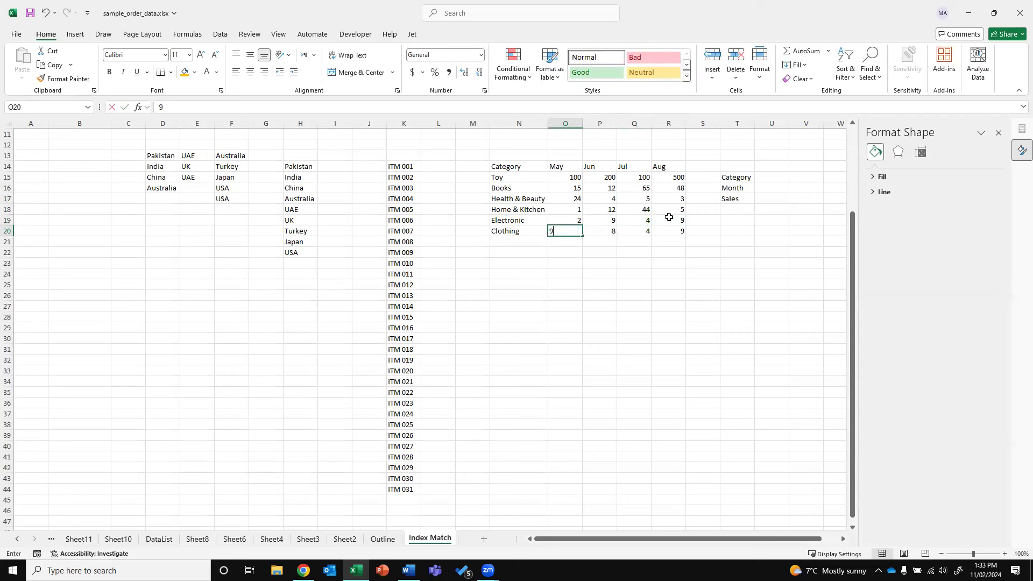
pyautogui.click(738, 262)
pyautogui.click(769, 178)
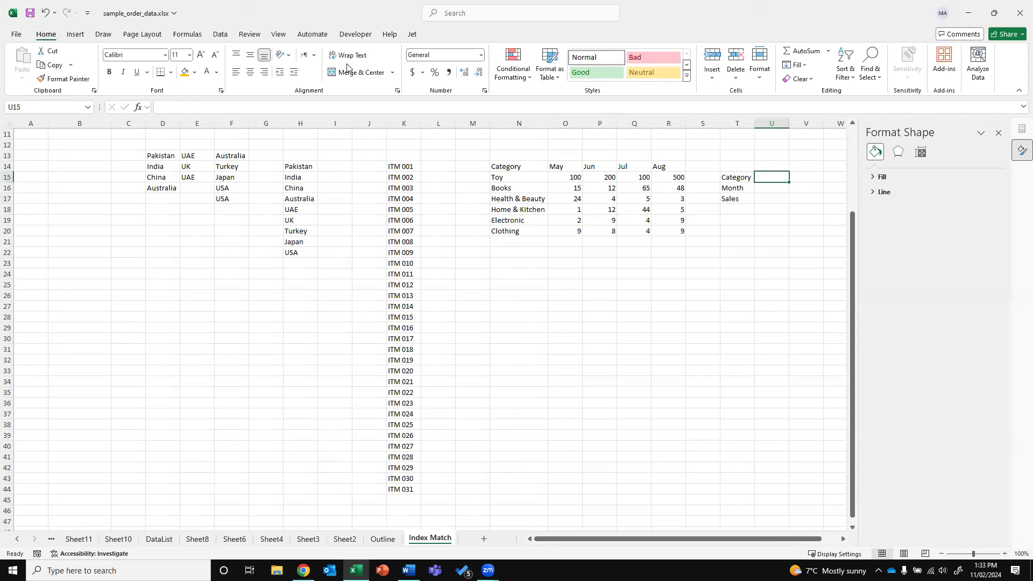
# Give U15 a list validation dropdown sourced from the categories $N$15:$N$20
pyautogui.click(220, 36)
pyautogui.click(723, 60)
pyautogui.click(438, 232)
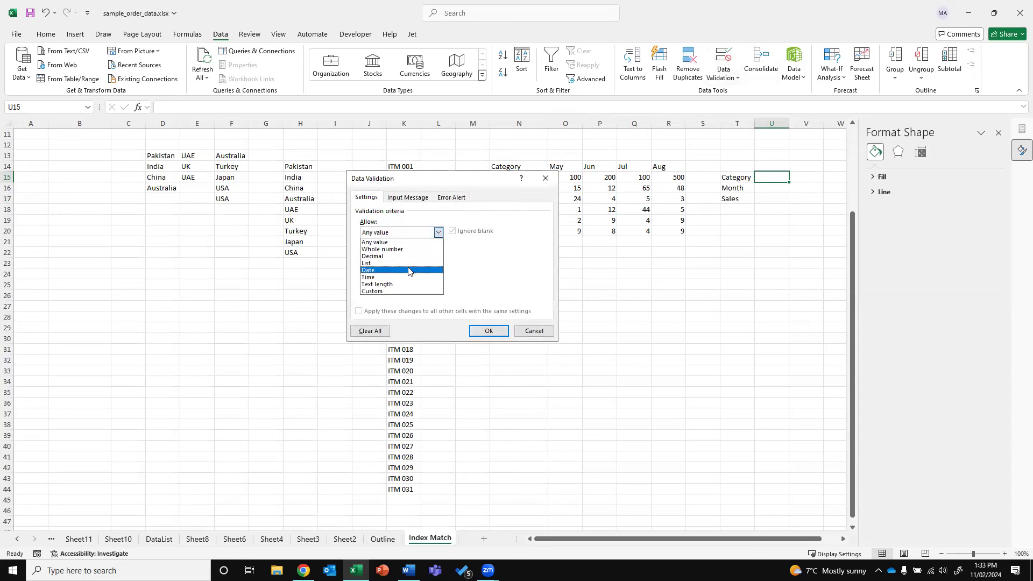
pyautogui.click(414, 270)
pyautogui.click(438, 232)
pyautogui.click(401, 263)
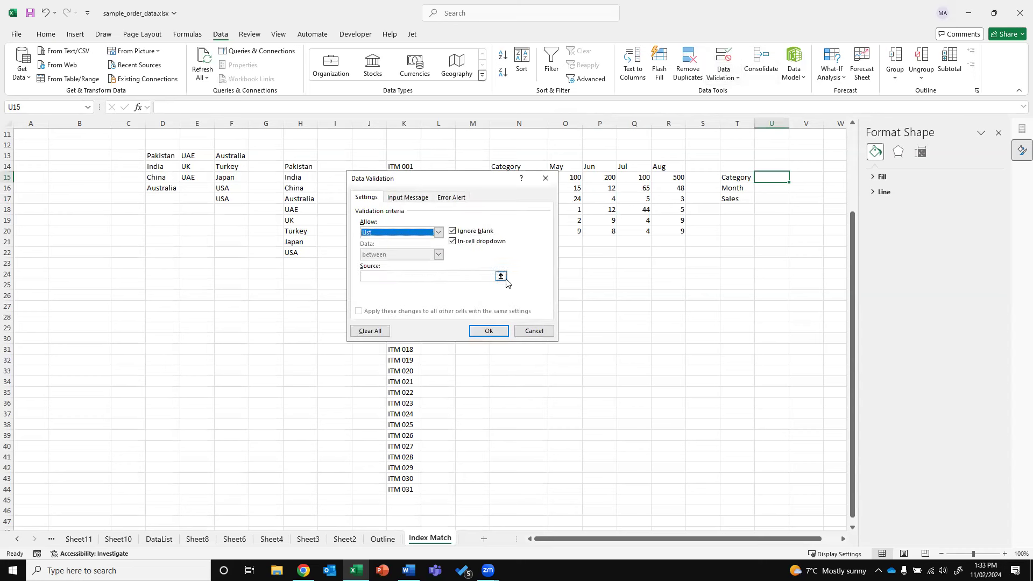
pyautogui.click(501, 276)
pyautogui.moveTo(505, 178); pyautogui.dragTo(500, 234)
pyautogui.press('Return')
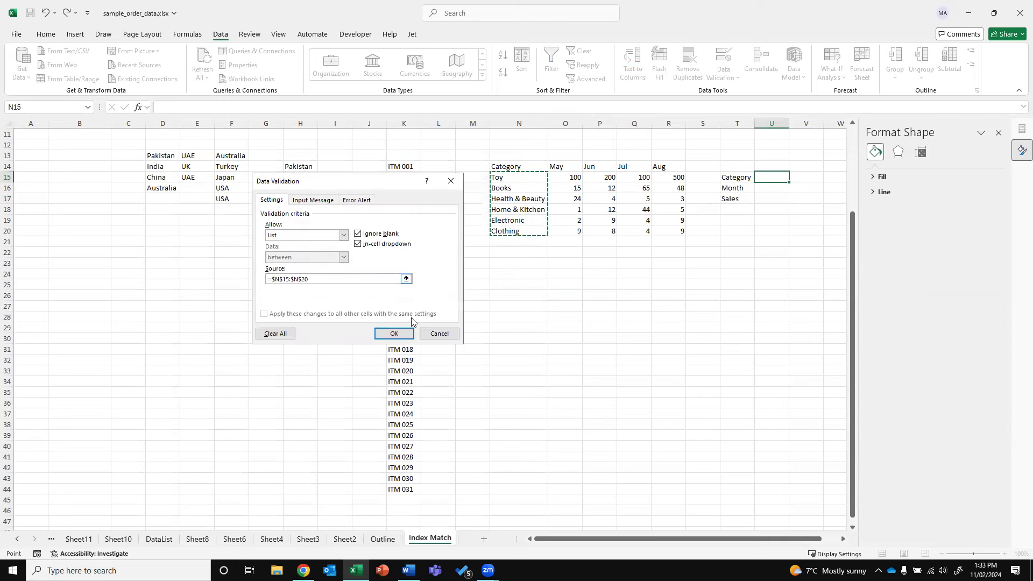
pyautogui.click(396, 334)
# Give U16 a list validation dropdown sourced from the month headings $O$14:$R$14
pyautogui.click(771, 186)
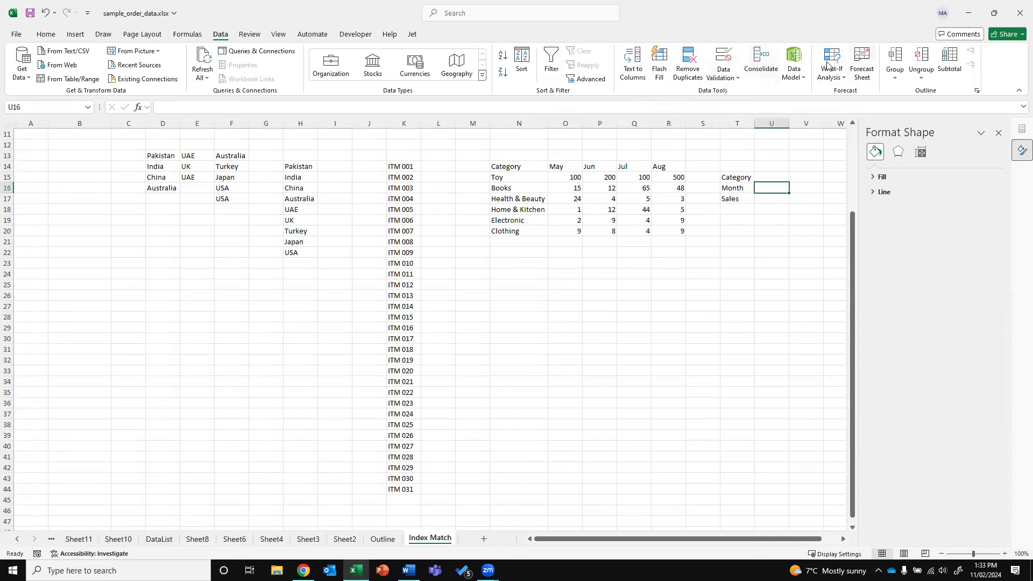
pyautogui.click(726, 62)
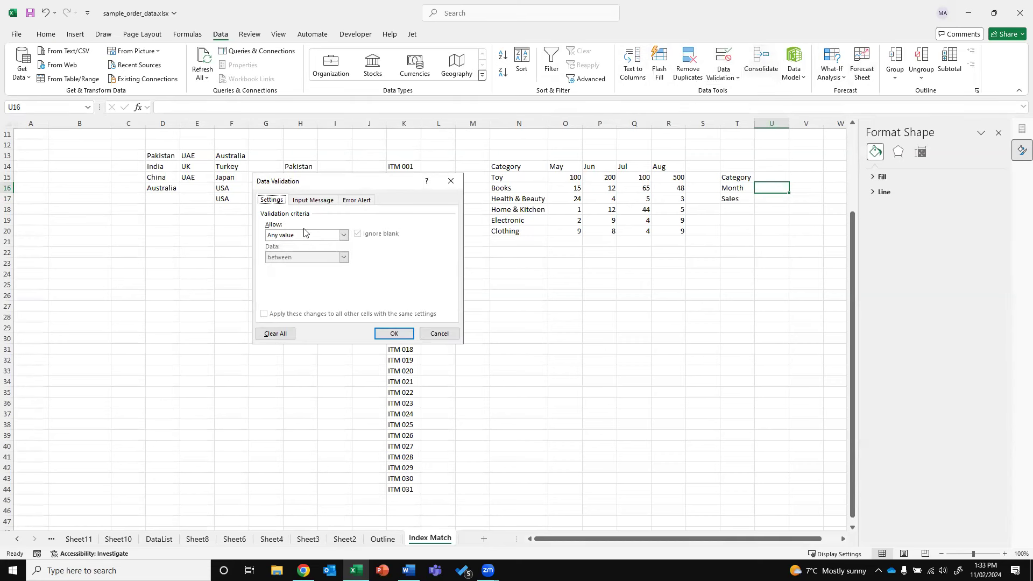
pyautogui.click(307, 235)
pyautogui.click(300, 266)
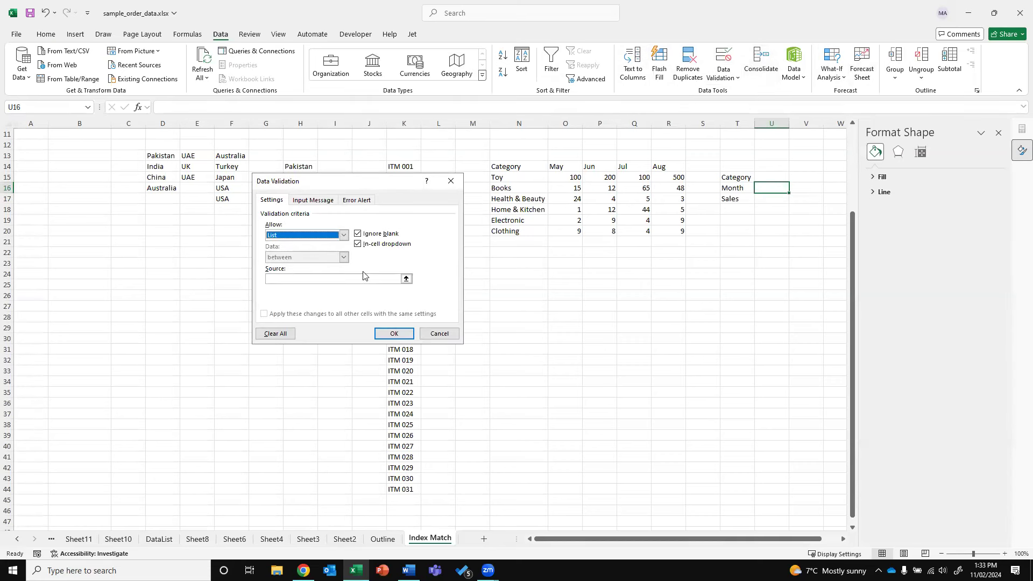
pyautogui.click(406, 278)
pyautogui.moveTo(555, 165); pyautogui.dragTo(672, 164)
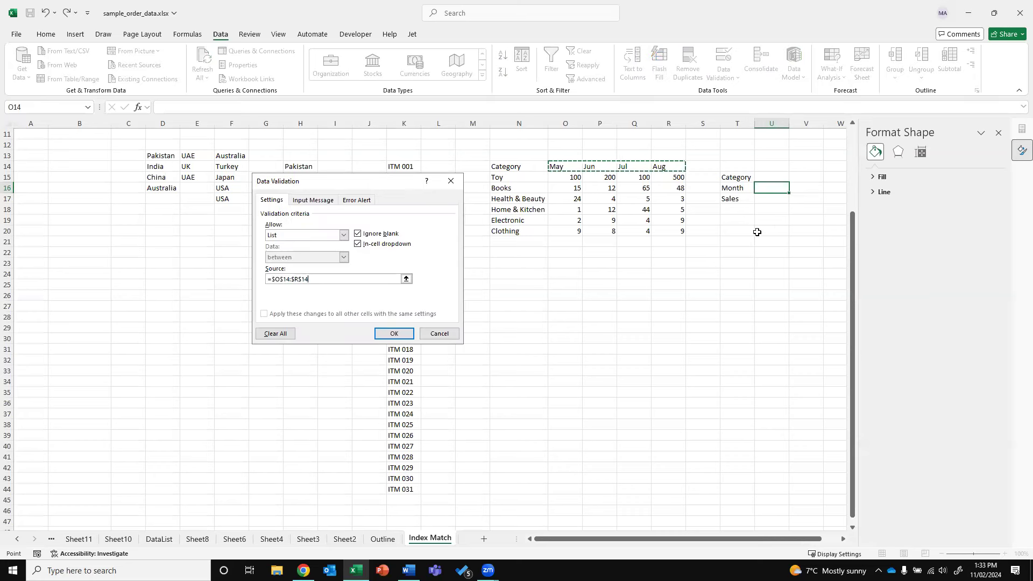
pyautogui.click(395, 331)
pyautogui.click(782, 178)
pyautogui.click(779, 199)
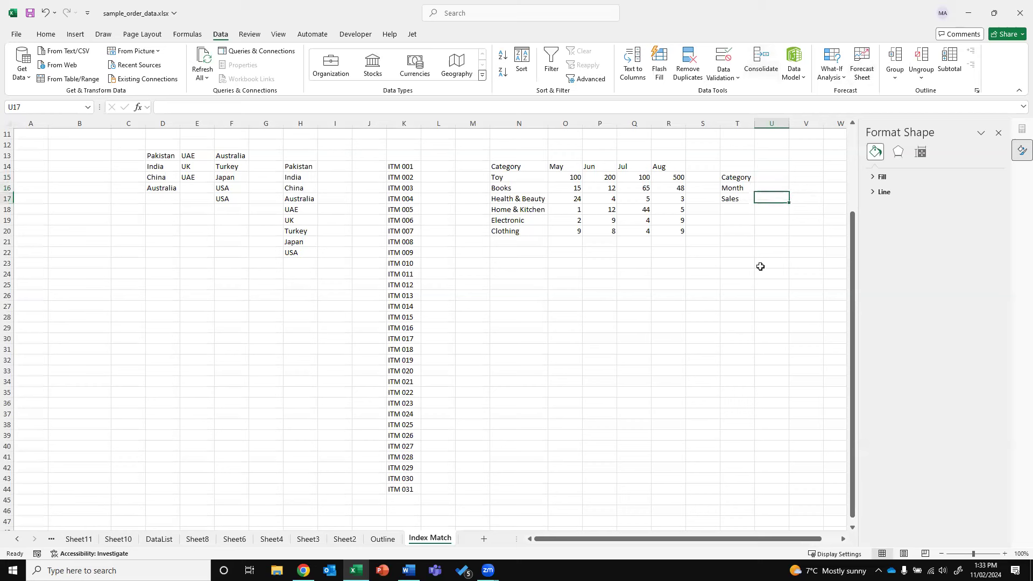
pyautogui.click(781, 178)
# Pick Books as the category and Jun as the month from the dropdowns
pyautogui.click(793, 178)
pyautogui.click(783, 197)
pyautogui.click(784, 186)
pyautogui.click(793, 188)
pyautogui.click(775, 208)
pyautogui.press('Return')
# Start an INDEX-MATCH formula in U17, then abandon the mistyped attempt, leaving U17 empty
pyautogui.write('=INDEX')
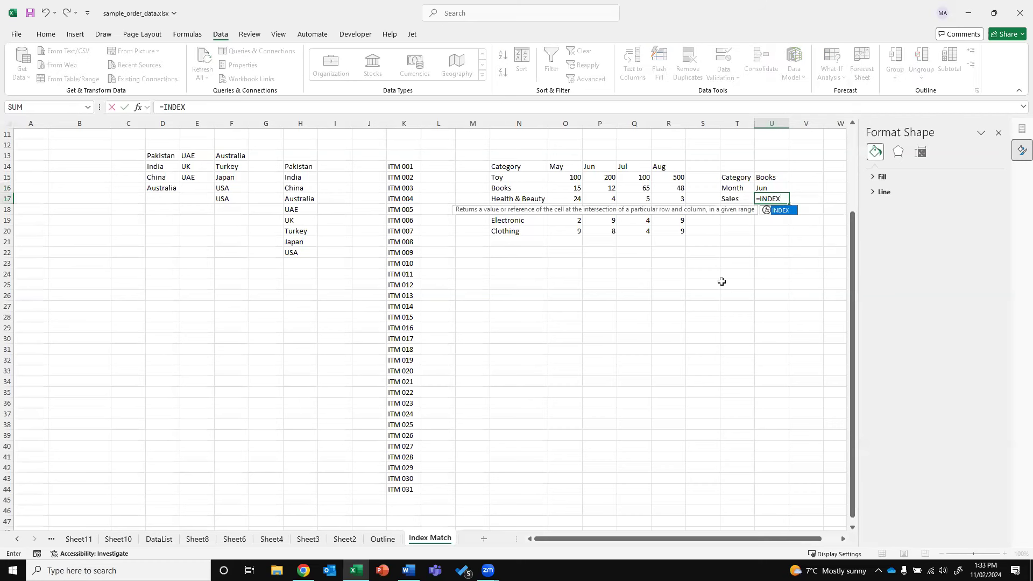
pyautogui.write('(')
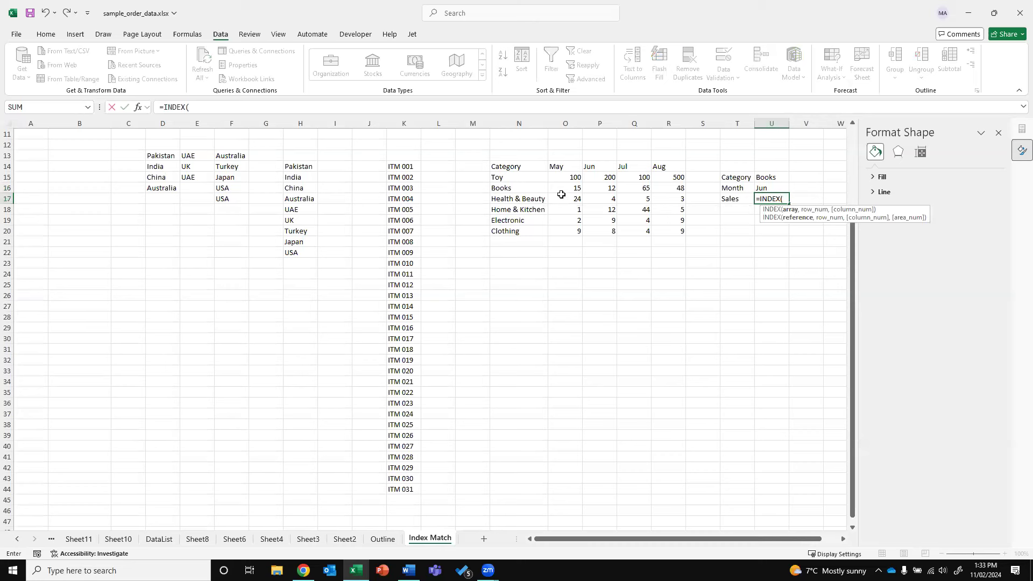
pyautogui.moveTo(571, 179); pyautogui.dragTo(665, 230)
pyautogui.write(',MATCH(')
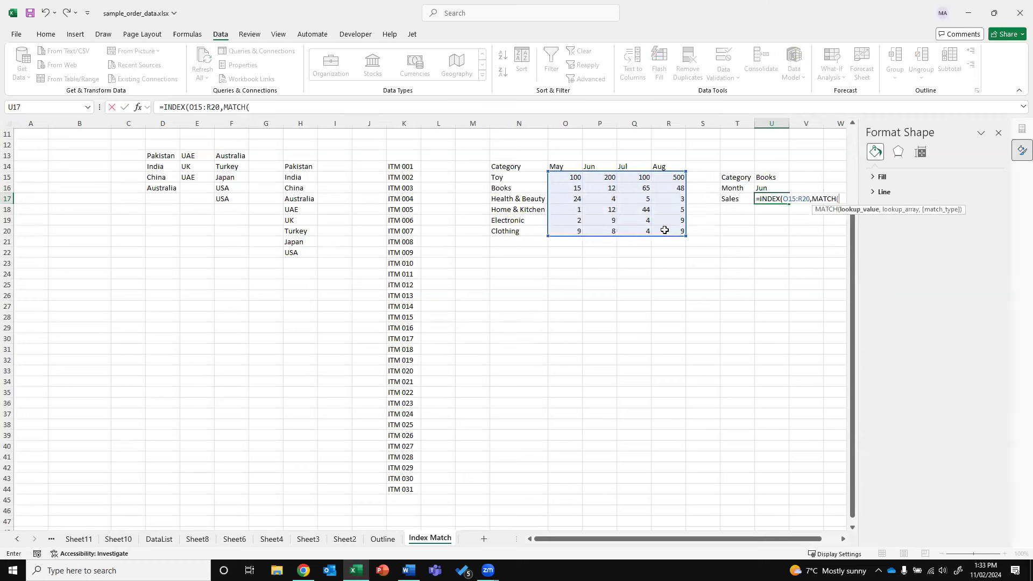
pyautogui.click(764, 177)
pyautogui.write(',')
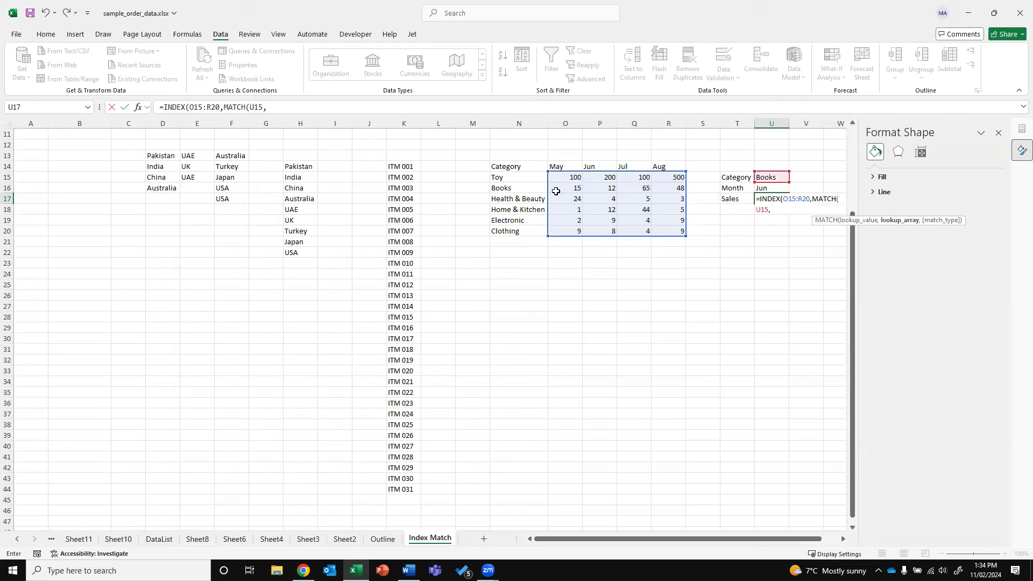
pyautogui.moveTo(507, 178); pyautogui.dragTo(503, 232)
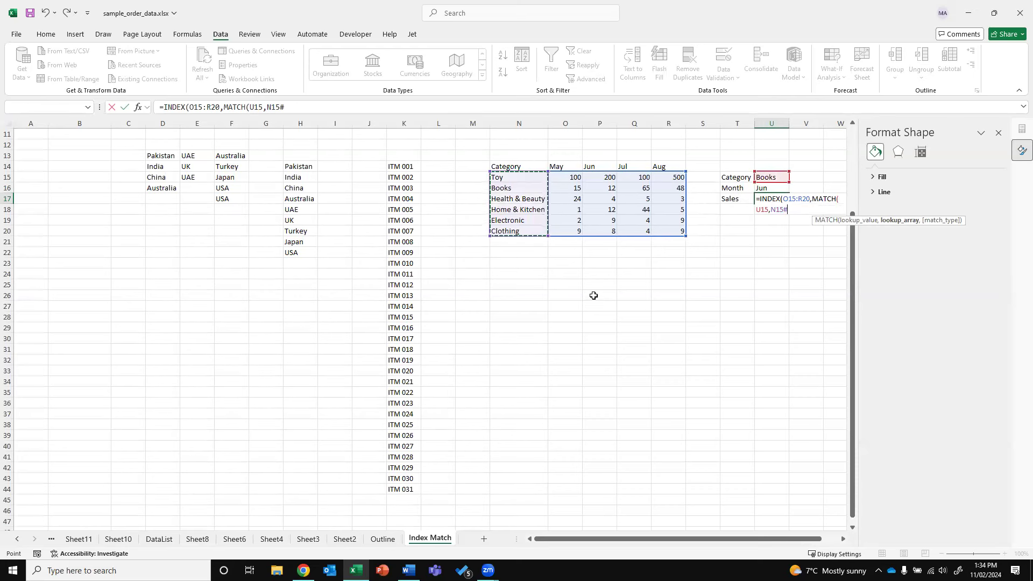
pyautogui.write(',0')
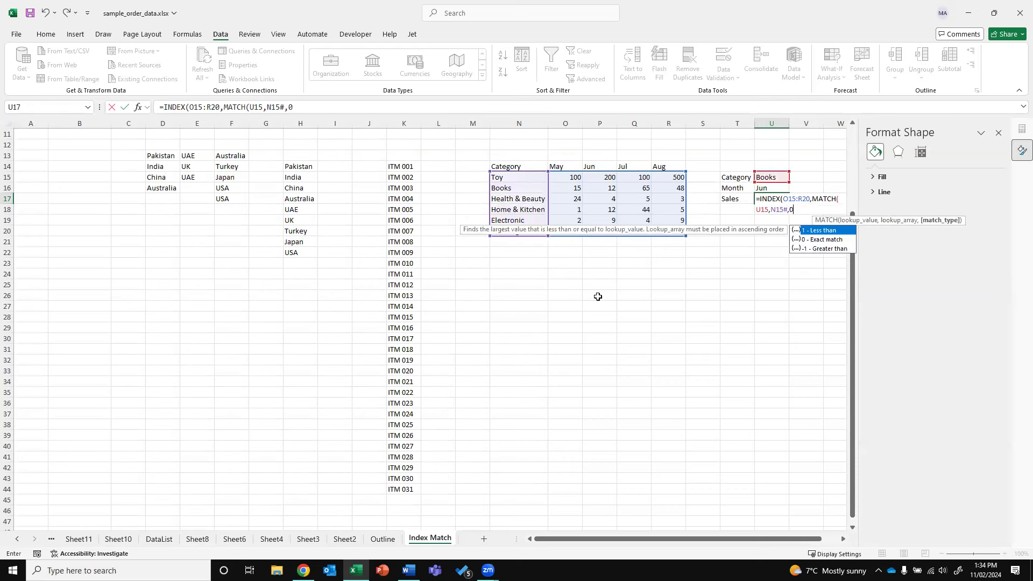
pyautogui.write('),NM')
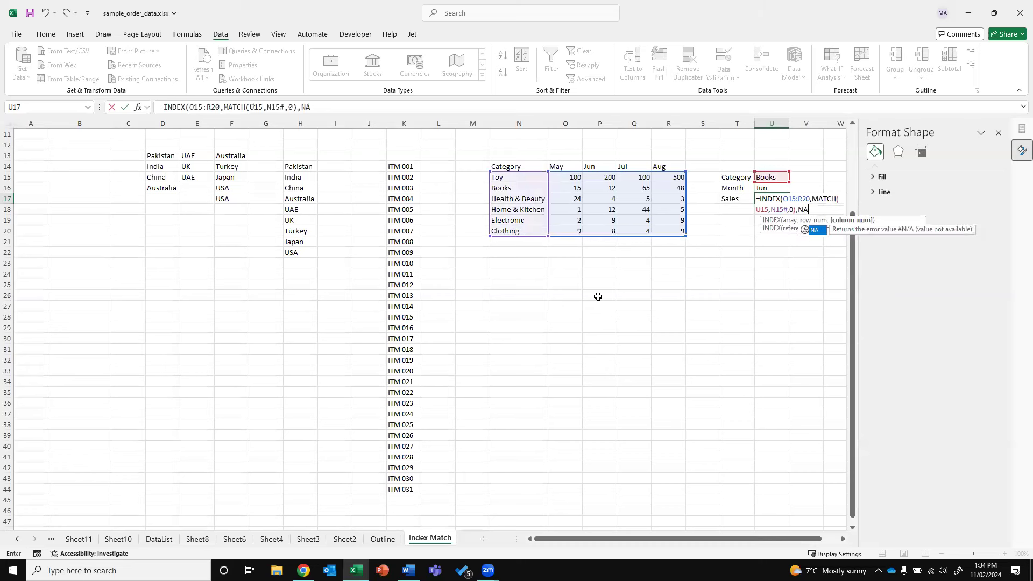
pyautogui.press('BackSpace')
pyautogui.press('BackSpace')
pyautogui.press('BackSpace')
pyautogui.press('BackSpace')
pyautogui.press('BackSpace')
pyautogui.press('BackSpace')
pyautogui.press('BackSpace')
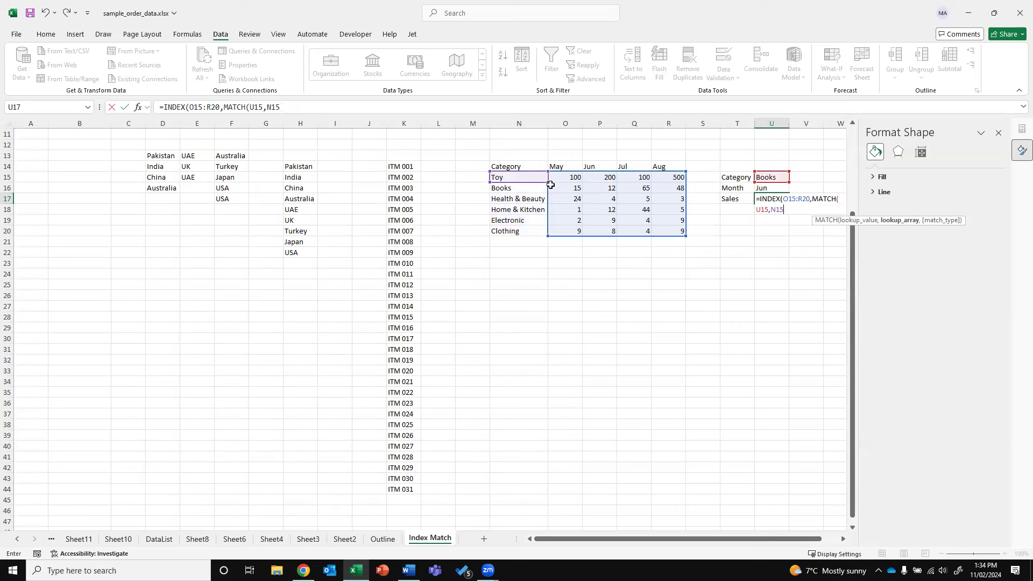
pyautogui.moveTo(547, 183); pyautogui.dragTo(535, 237)
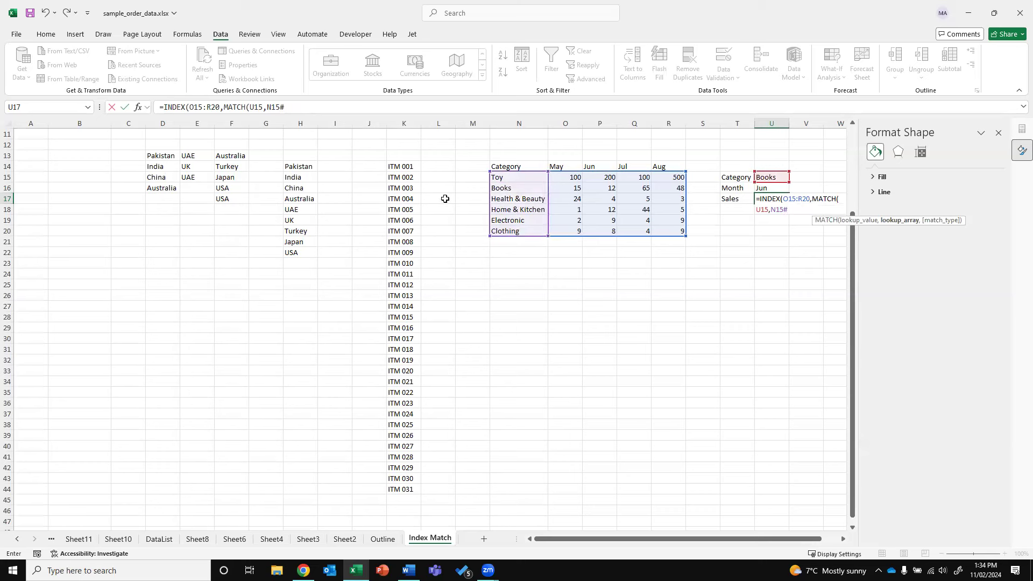
pyautogui.press('Escape')
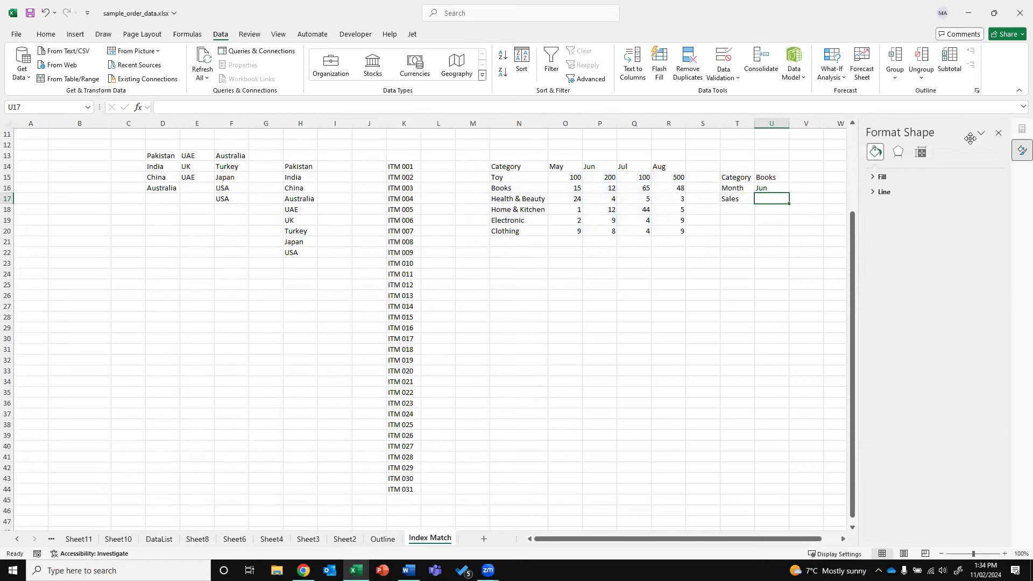
# Close the Format Shape pane and begin =INDEX(O15:R20,MATCH(U15,N15#,0) in U17
pyautogui.click(998, 133)
pyautogui.write('=INDEX(')
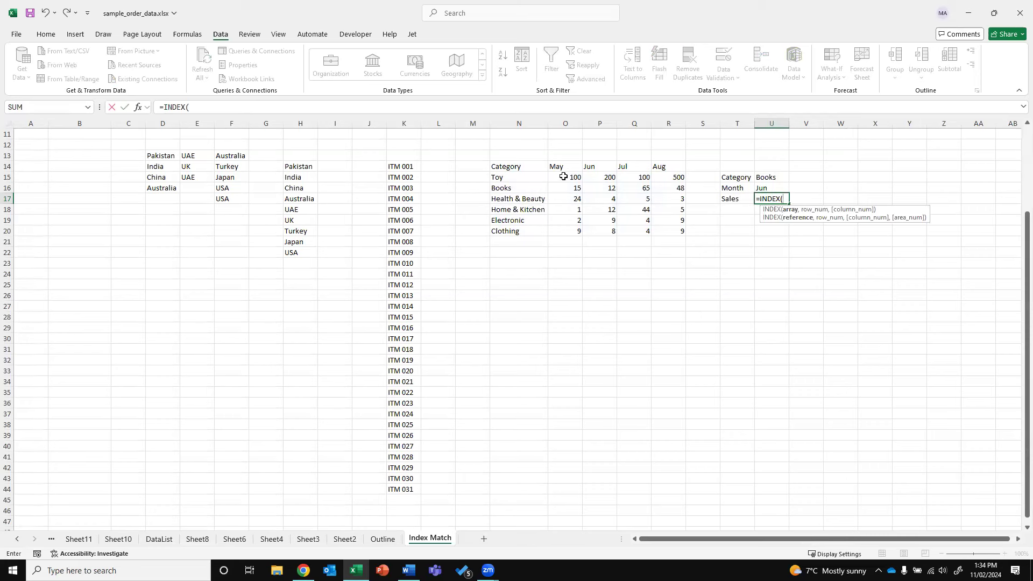
pyautogui.moveTo(563, 176); pyautogui.dragTo(675, 231)
pyautogui.write(',MATCH(')
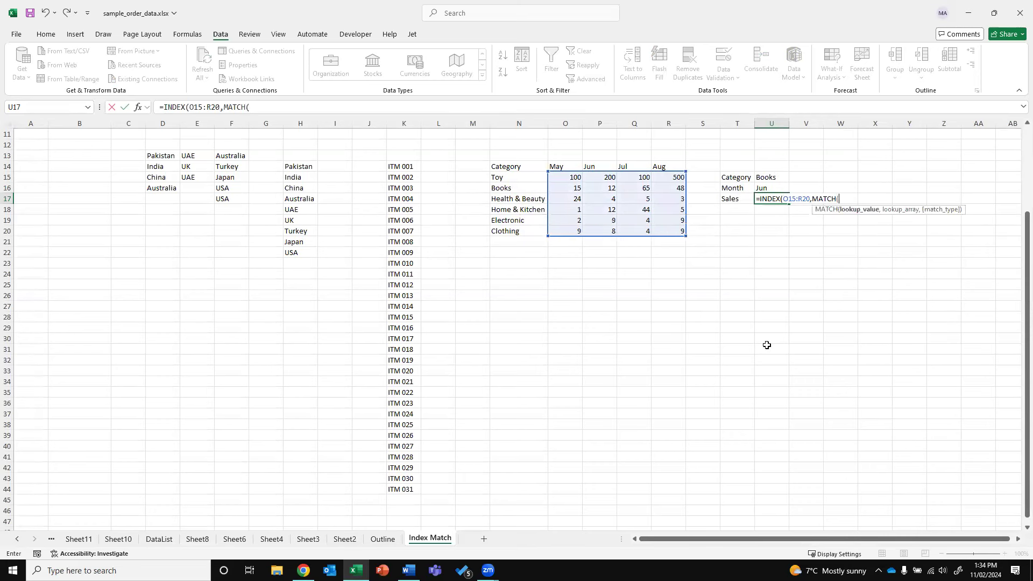
pyautogui.click(771, 176)
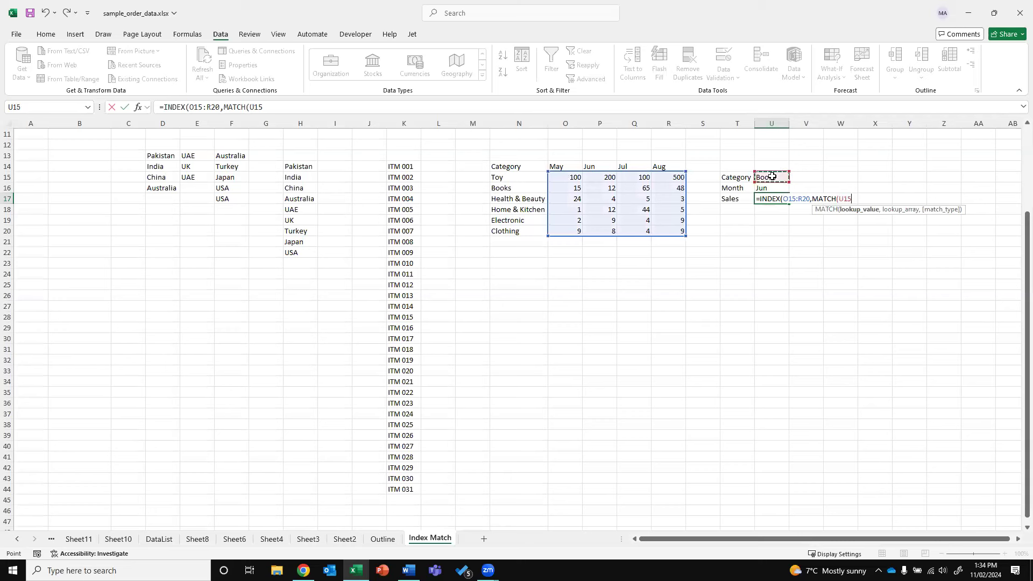
pyautogui.write(',')
pyautogui.moveTo(508, 178); pyautogui.dragTo(506, 229)
# Complete it with MATCH(U16,O14:R14,0) and commit, so U17 returns 12
pyautogui.write(',0')
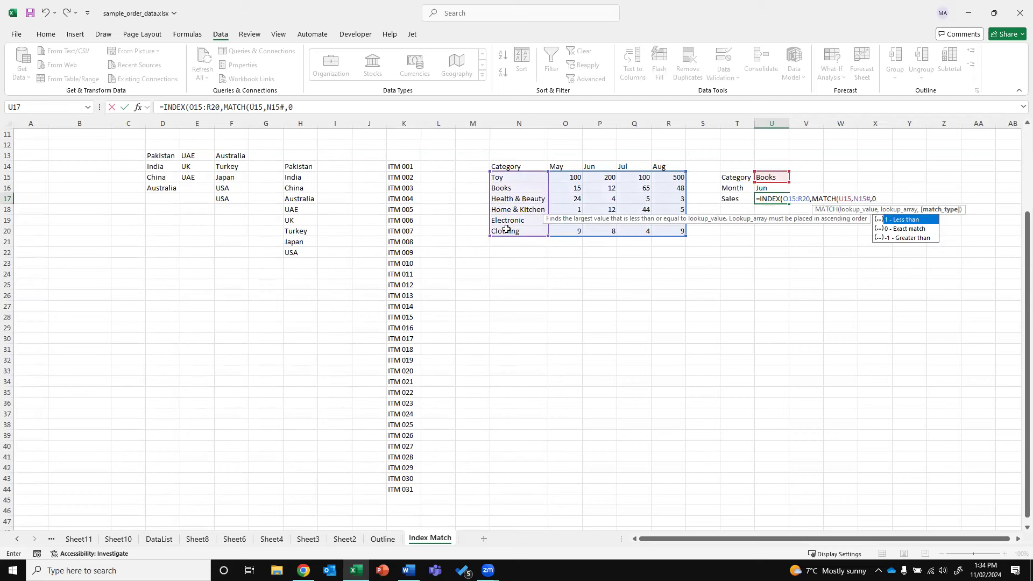
pyautogui.write(')')
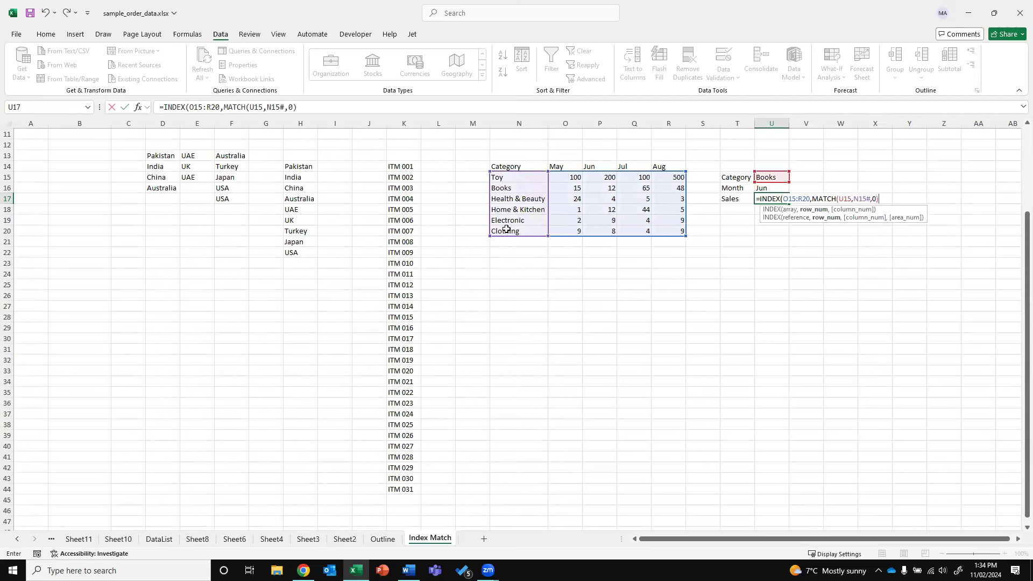
pyautogui.write(',MATCH(')
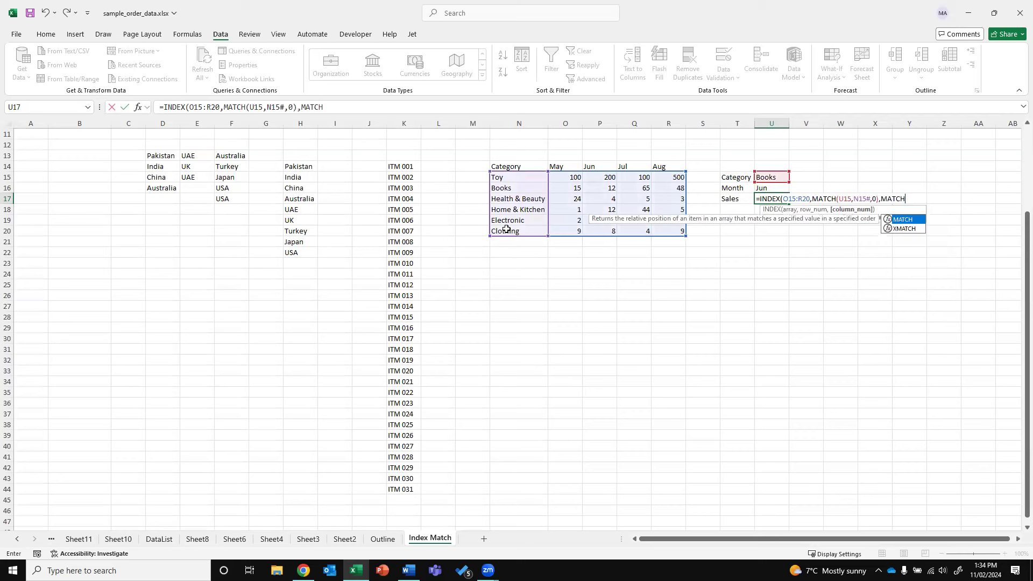
pyautogui.click(760, 188)
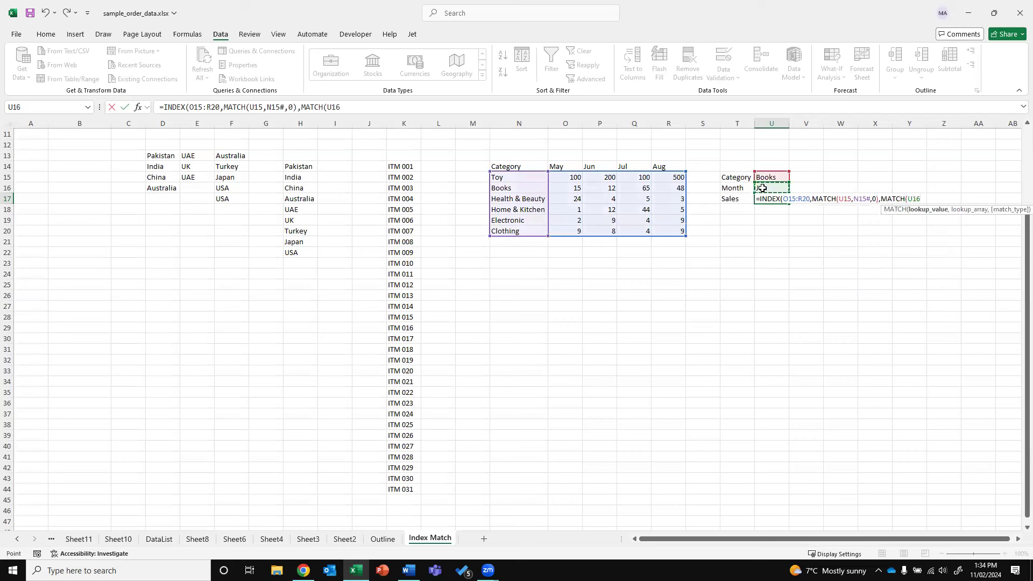
pyautogui.write(',')
pyautogui.moveTo(557, 166); pyautogui.dragTo(660, 165)
pyautogui.write(',0)')
pyautogui.write(')')
pyautogui.hotkey('ctrl', 'Return')
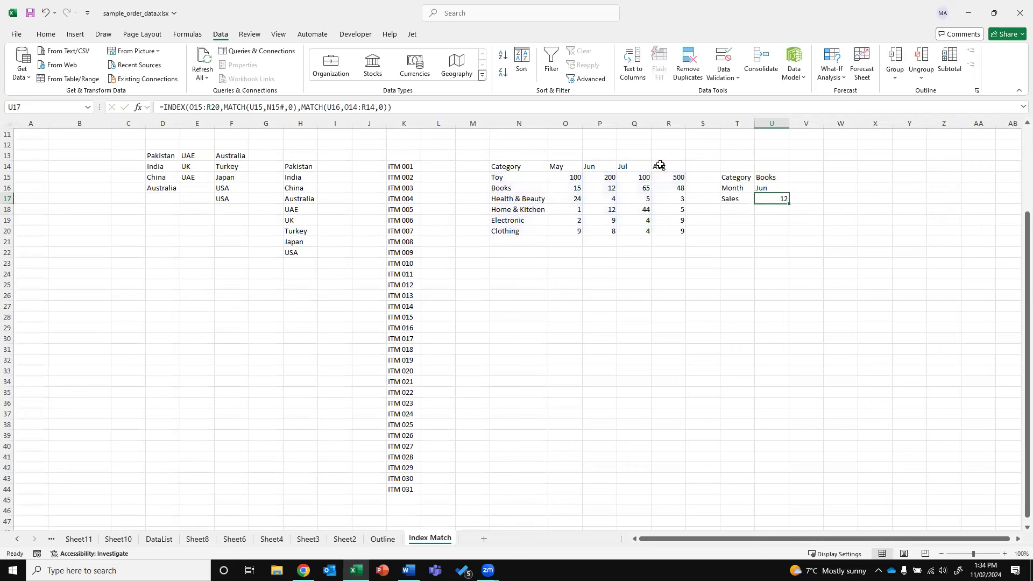
# Pick Health & Beauty as the category and May as the month
pyautogui.click(781, 177)
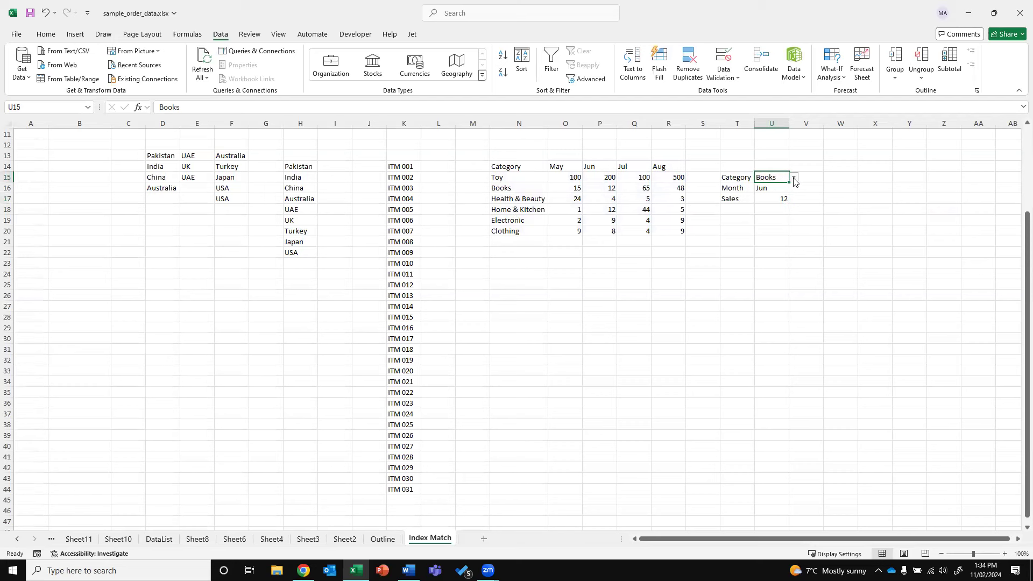
pyautogui.click(794, 177)
pyautogui.click(813, 205)
pyautogui.click(786, 190)
pyautogui.click(793, 188)
pyautogui.click(769, 197)
# Widen column U and fill the Sales cell U17 orange
pyautogui.moveTo(789, 124); pyautogui.dragTo(837, 124)
pyautogui.click(781, 199)
pyautogui.click(45, 33)
pyautogui.click(185, 73)
# Switch to Electronic and Aug, confirming U17 now returns 9
pyautogui.click(793, 179)
pyautogui.click(841, 178)
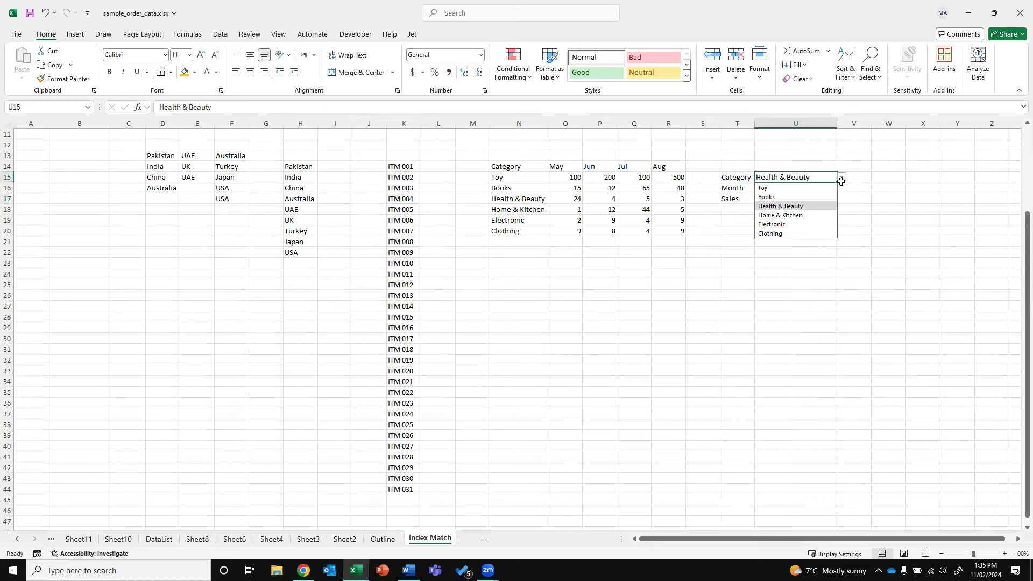
pyautogui.click(805, 225)
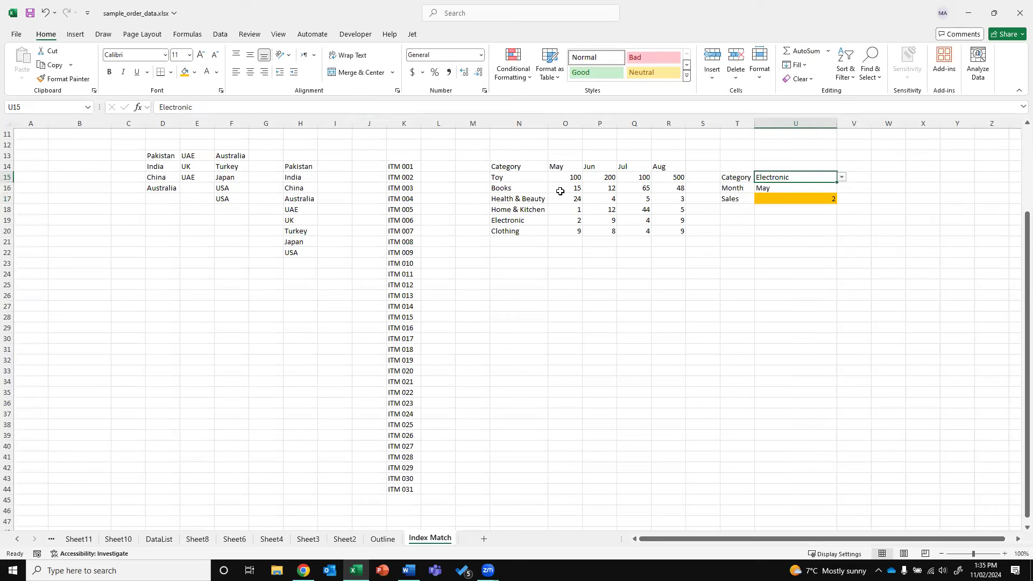
pyautogui.click(580, 219)
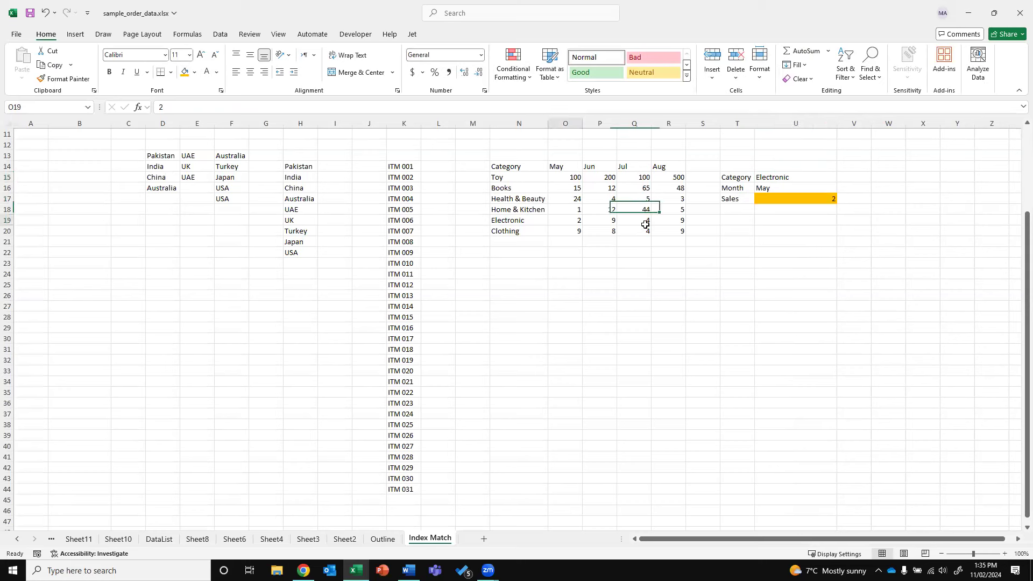
pyautogui.click(818, 187)
pyautogui.click(842, 188)
pyautogui.click(789, 227)
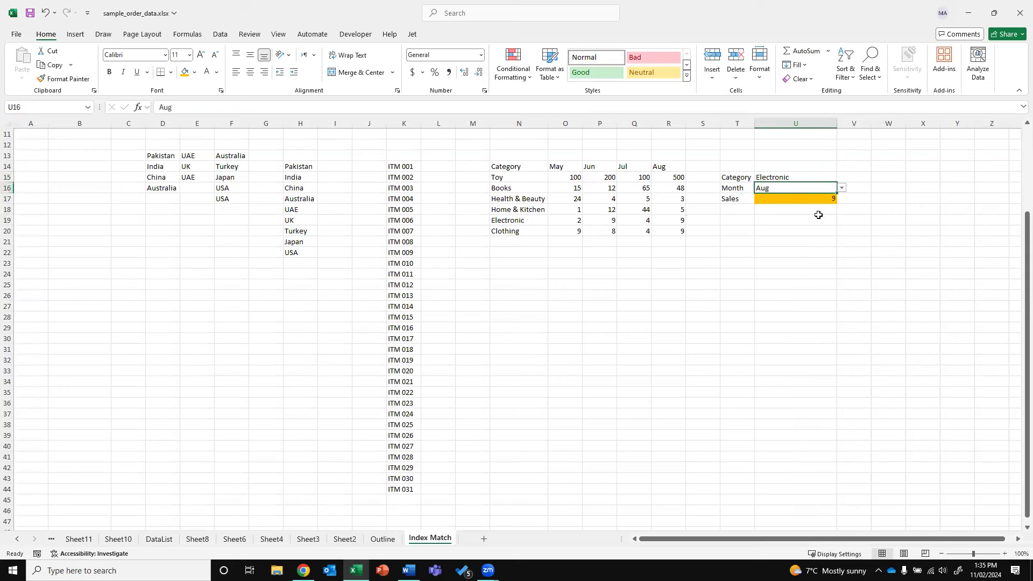
pyautogui.click(772, 200)
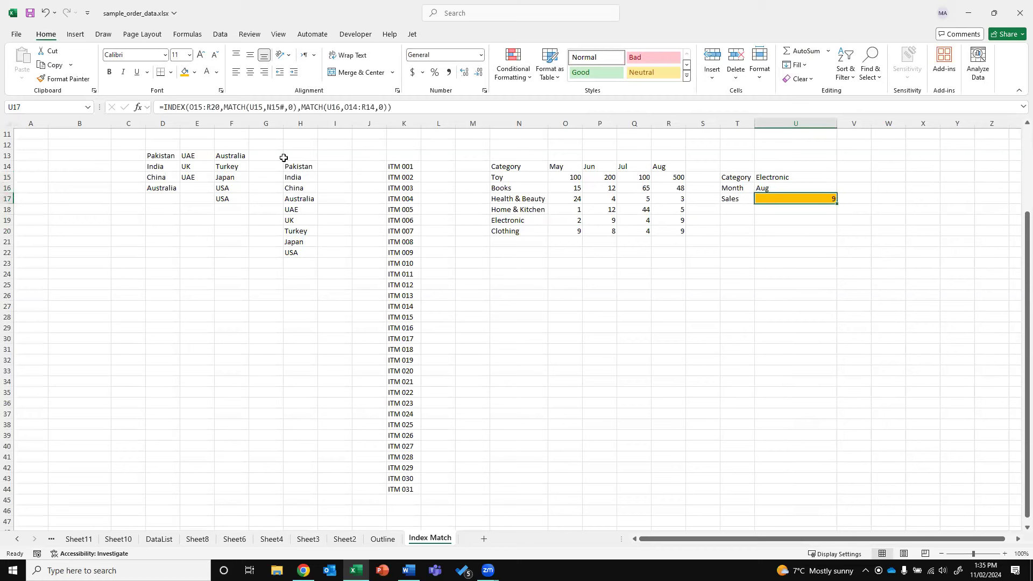